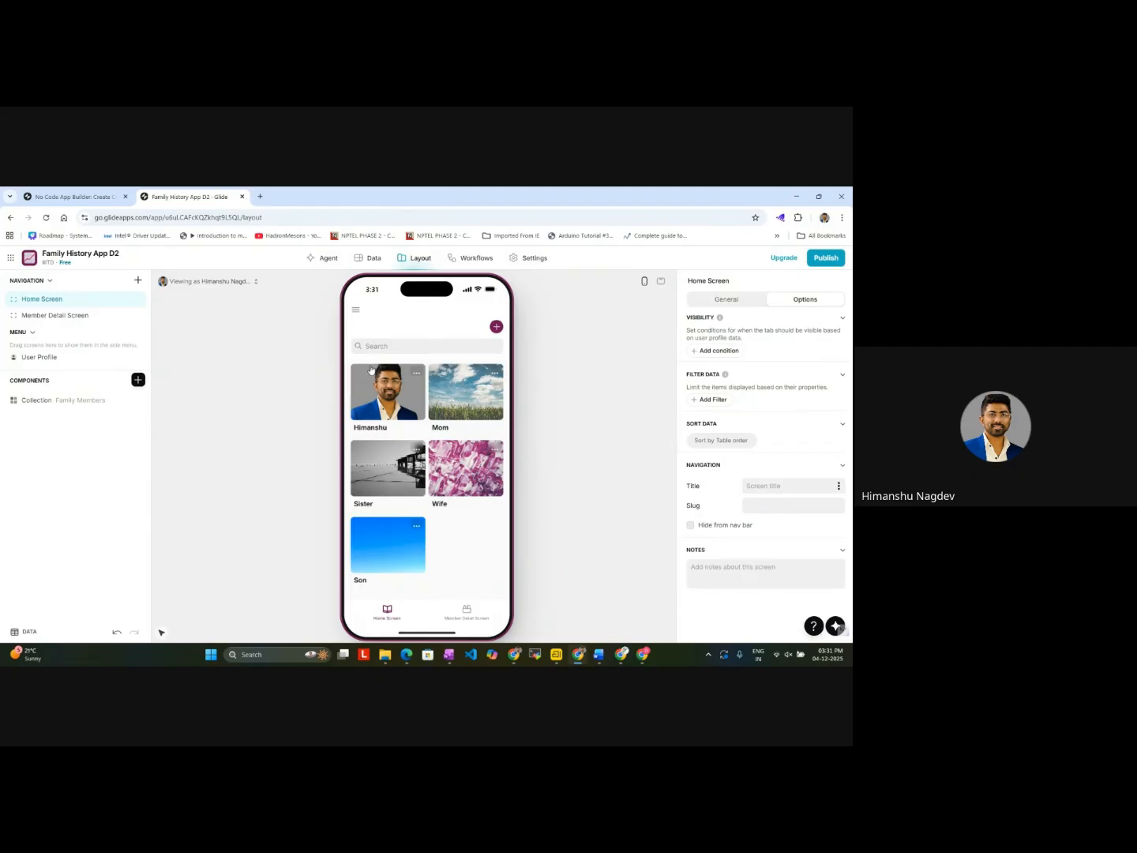
Step: Review the Users, Family Members and Medical Records tables in the app's data
{"action": "left_click", "coordinate": [368, 262]}
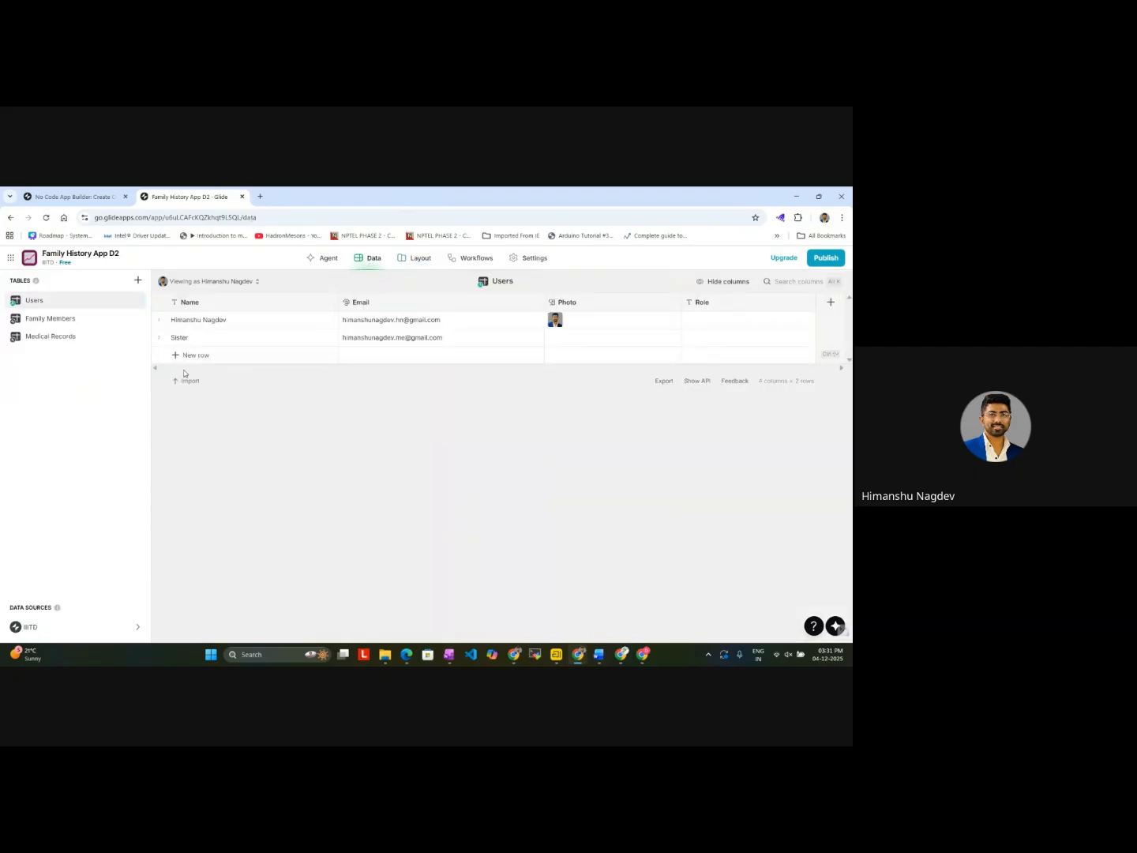
{"action": "left_click", "coordinate": [51, 319]}
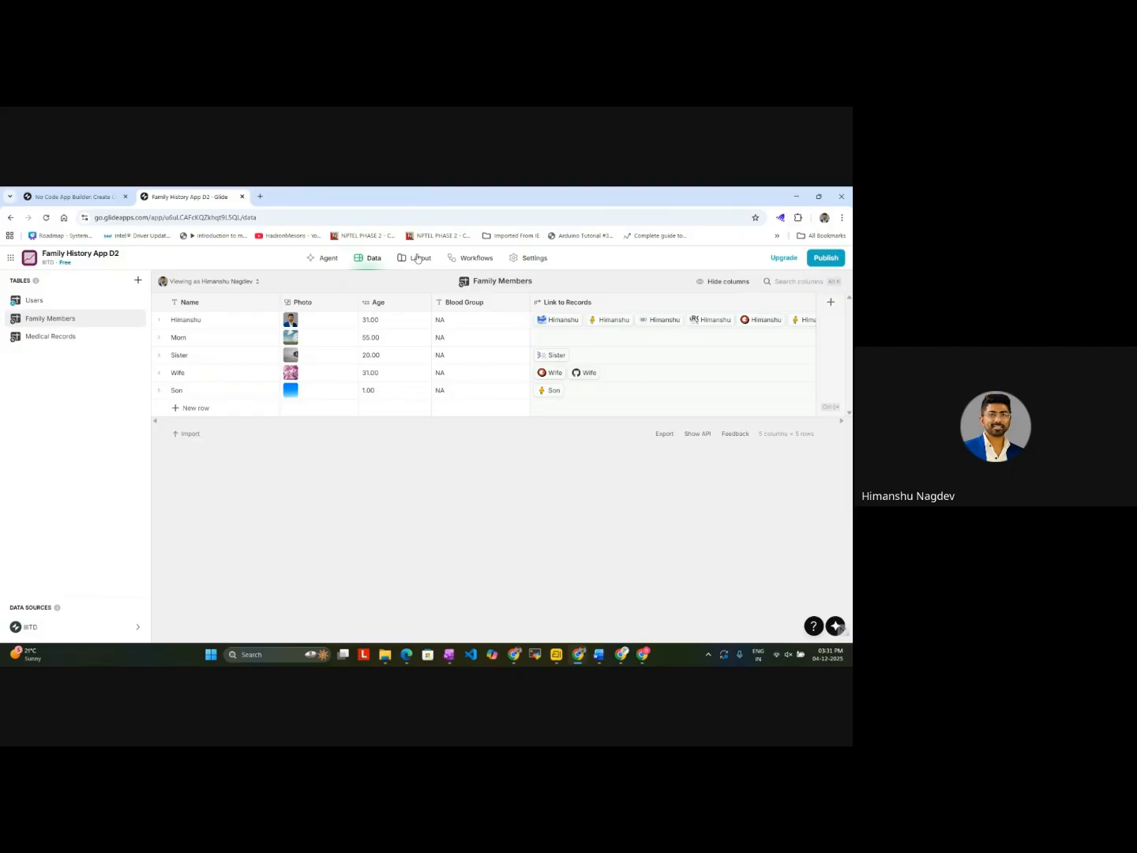
{"action": "left_click", "coordinate": [50, 337]}
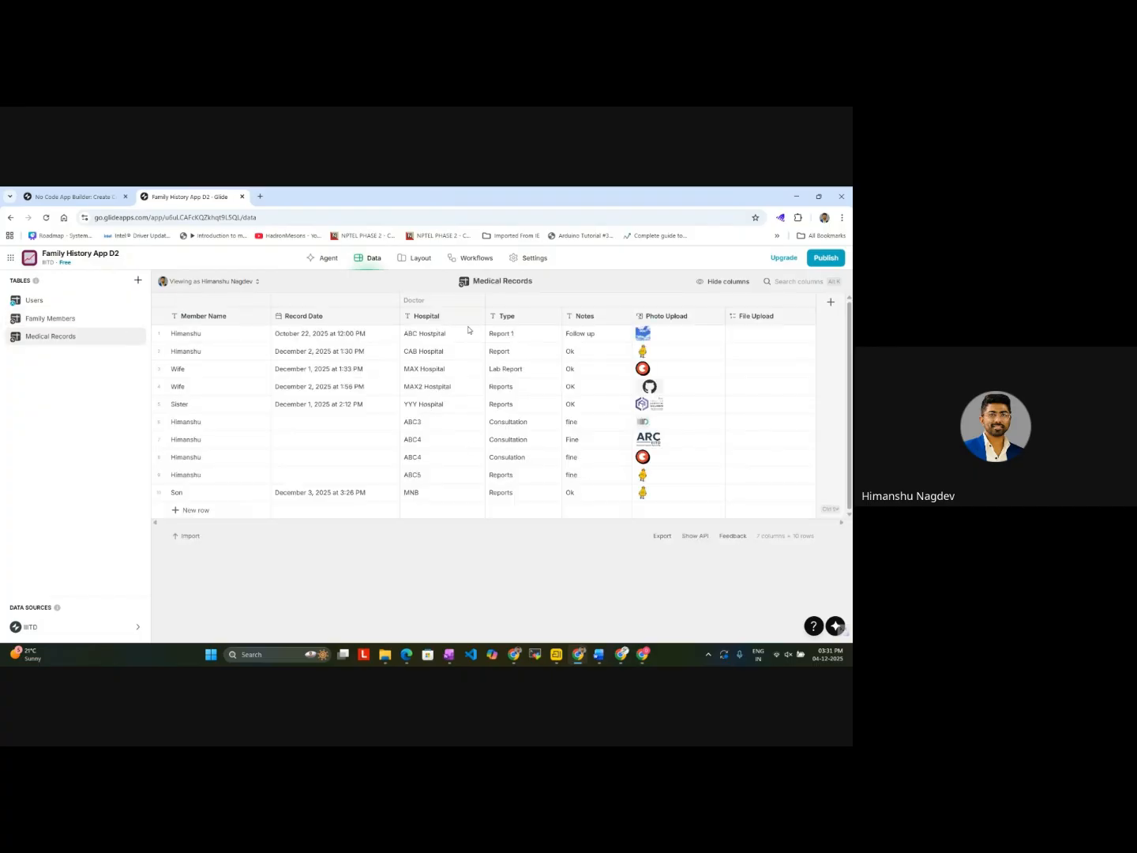
{"action": "left_click", "coordinate": [416, 259]}
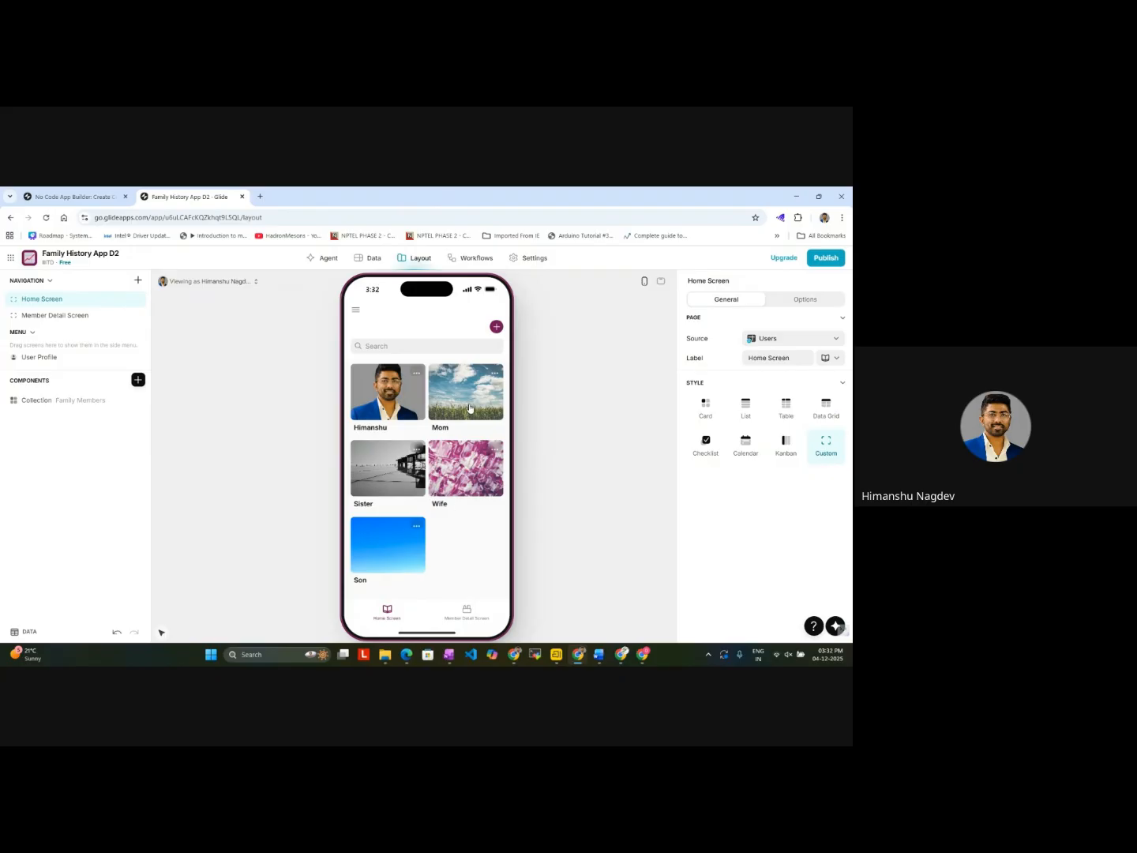
{"action": "left_click", "coordinate": [469, 408]}
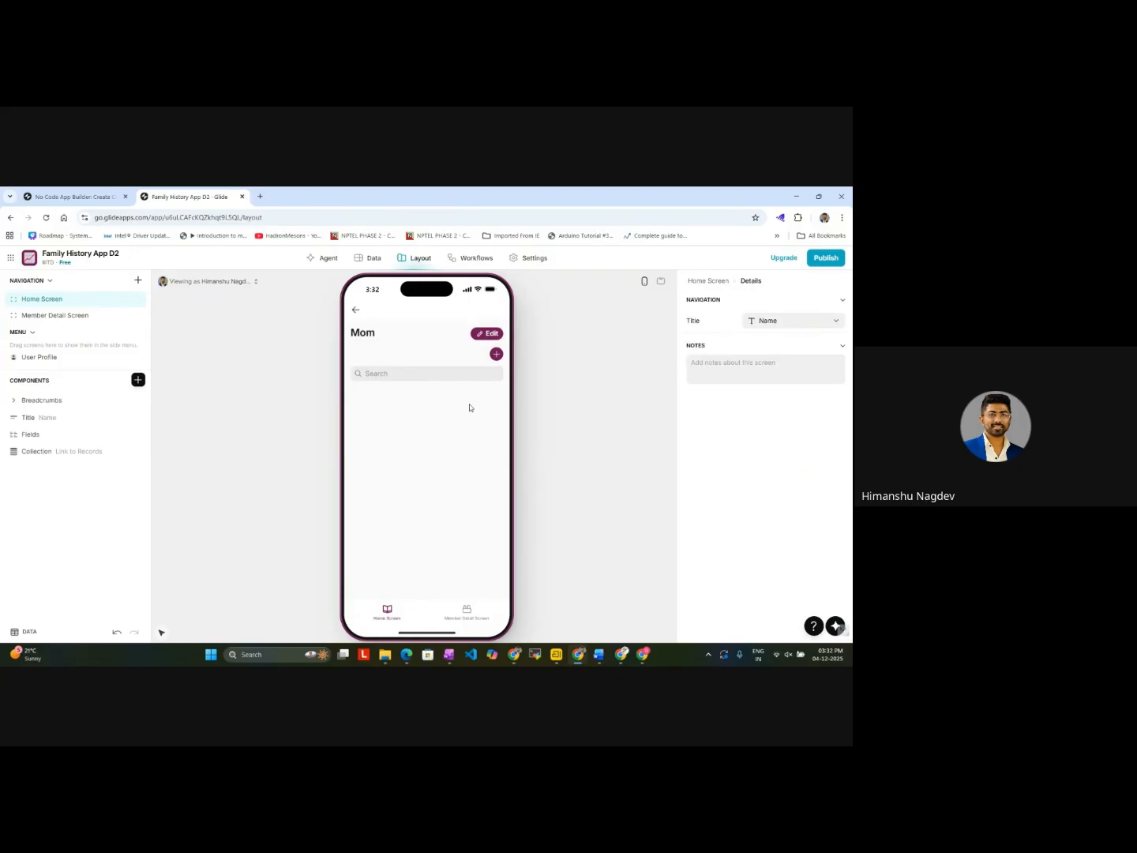
{"action": "left_click", "coordinate": [497, 354]}
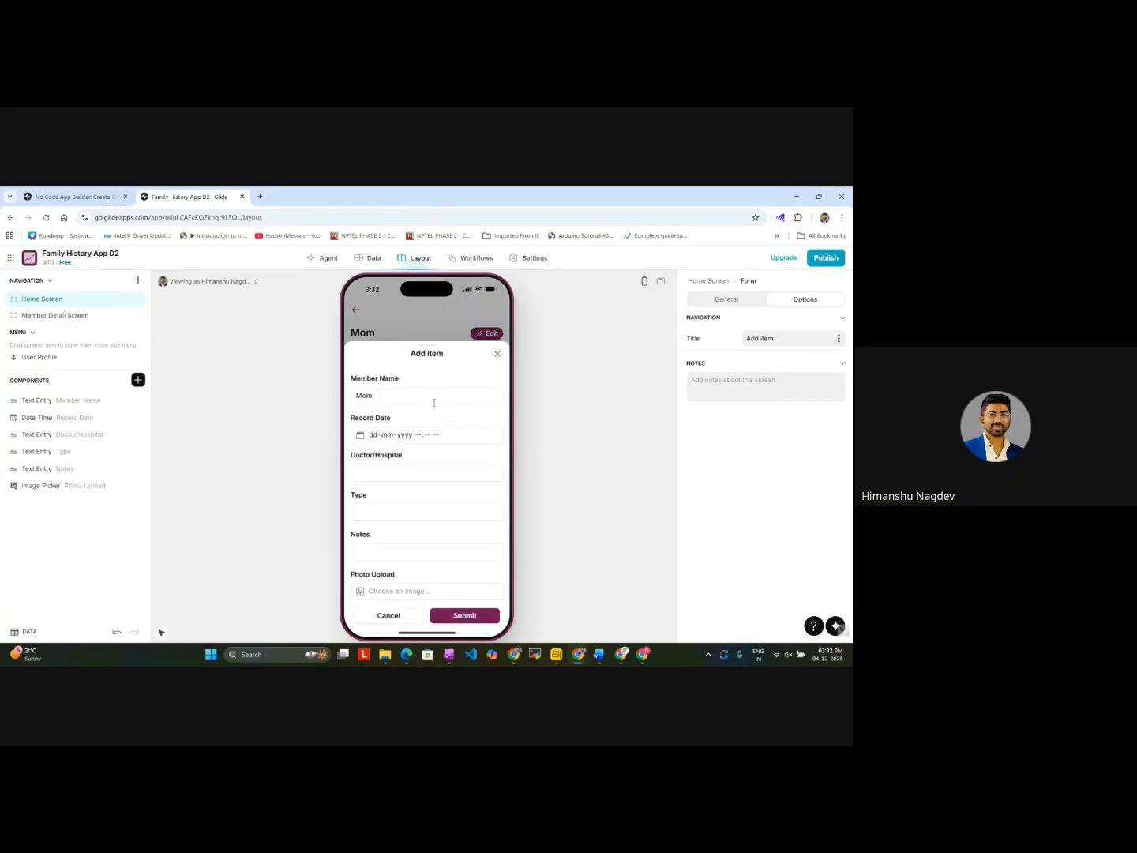
{"action": "left_click", "coordinate": [409, 435]}
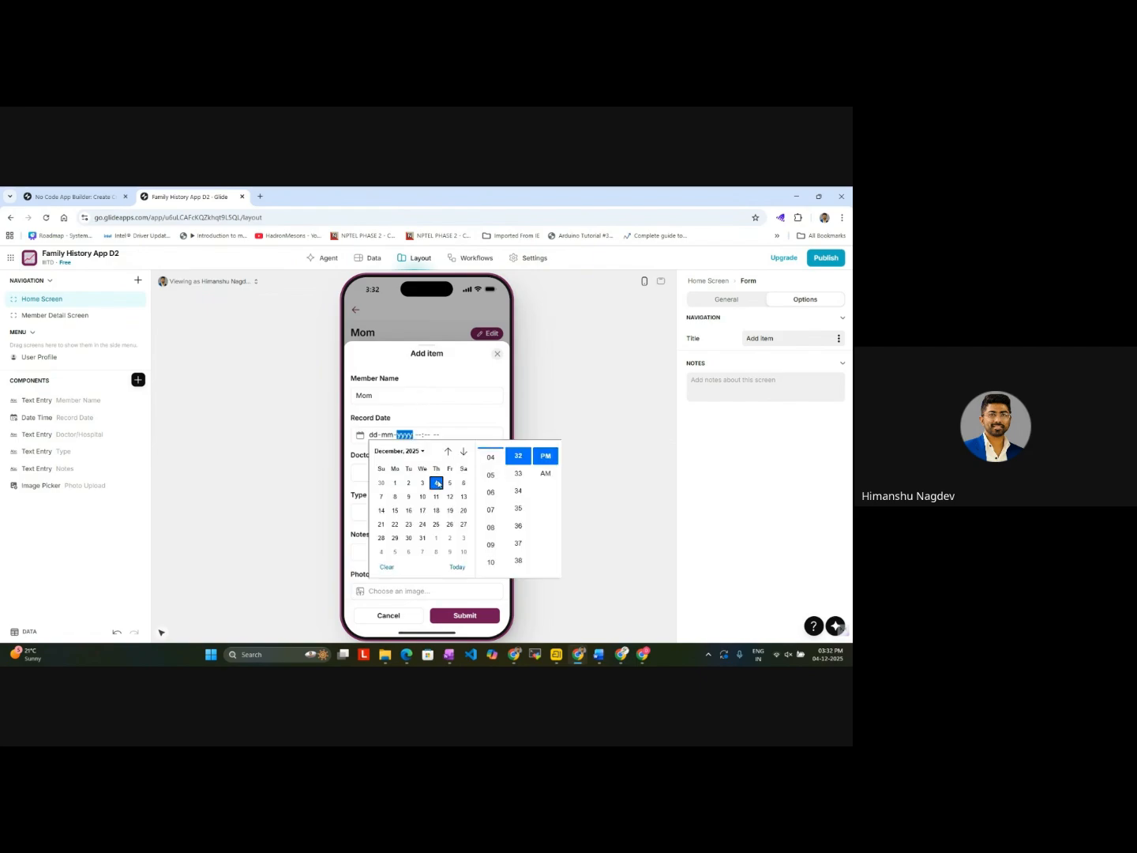
{"action": "left_click", "coordinate": [448, 452]}
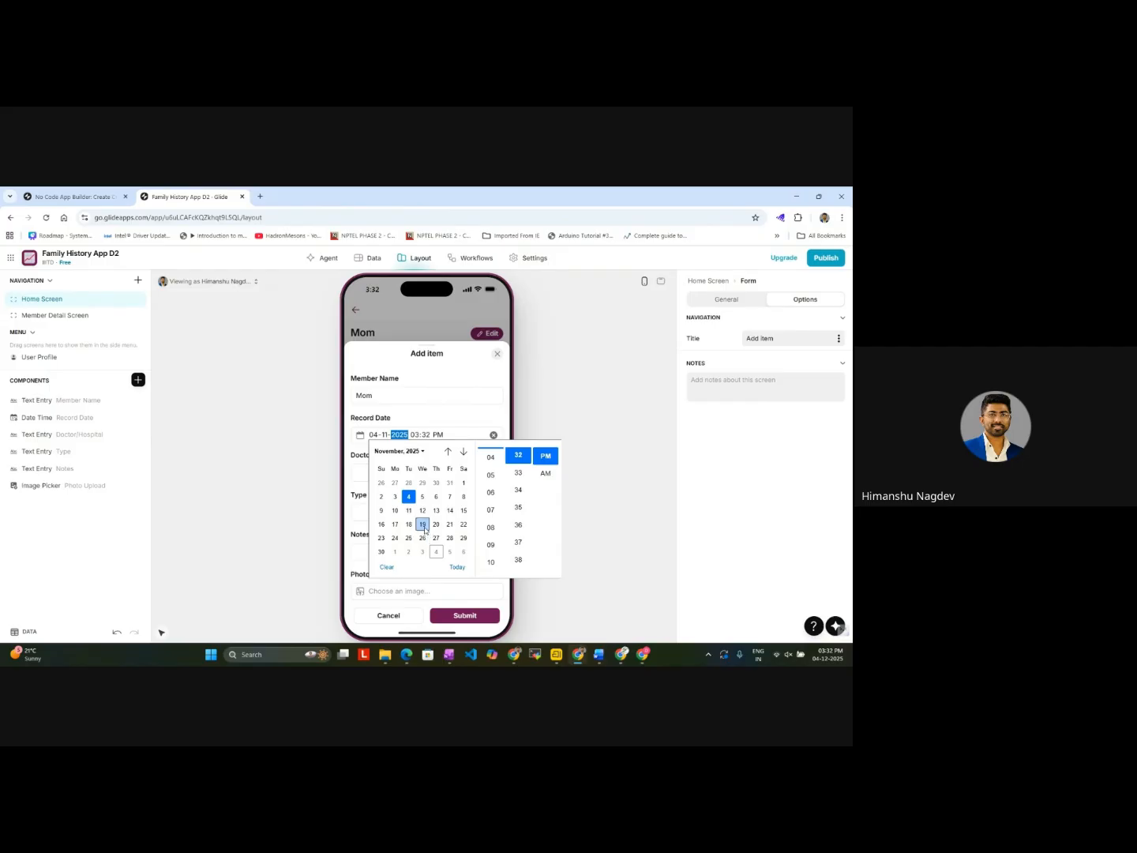
{"action": "left_click", "coordinate": [423, 525]}
Step: Fill in Mom's record with doctor/hospital "ABC10 Hospital", type "Lab Report" and notes "It was fine"
{"action": "left_click", "coordinate": [355, 472]}
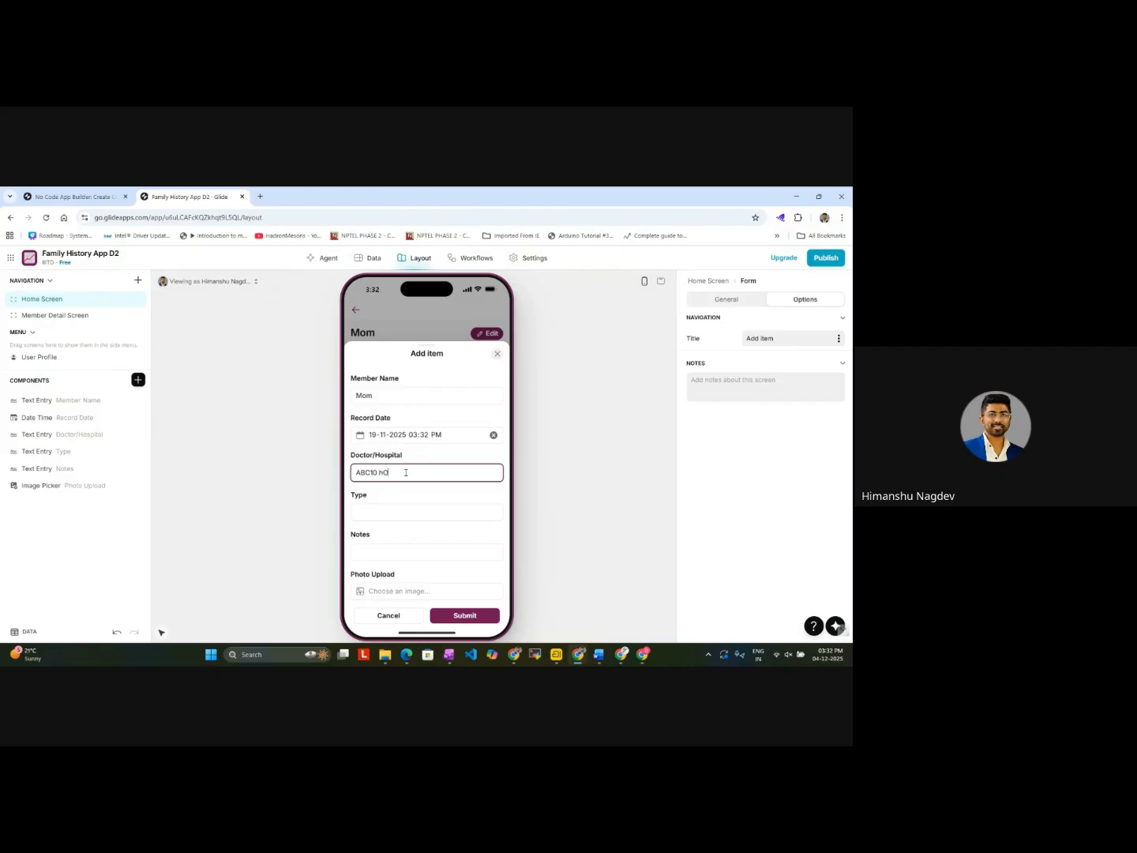
{"action": "key", "text": "BackSpace"}
{"action": "left_click", "coordinate": [395, 517]}
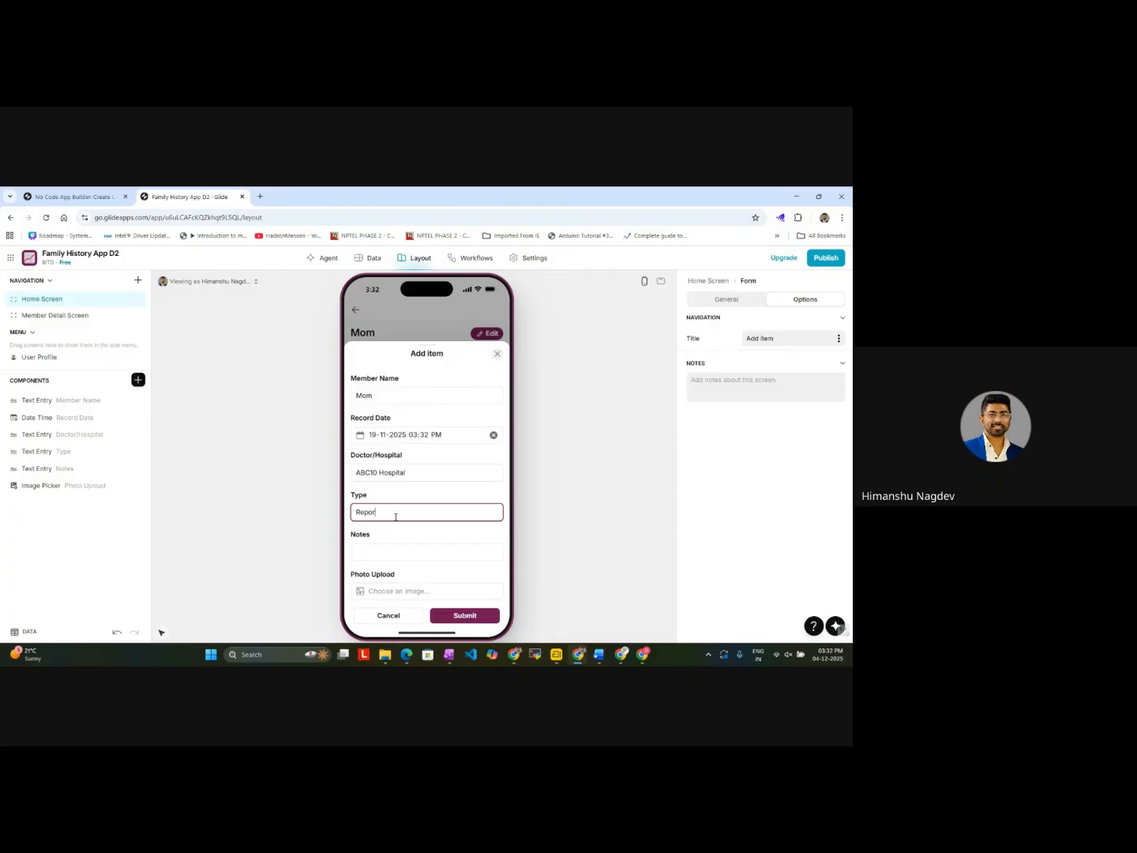
{"action": "key", "text": "Home"}
{"action": "type", "text": "Lab"}
{"action": "left_click", "coordinate": [387, 552]}
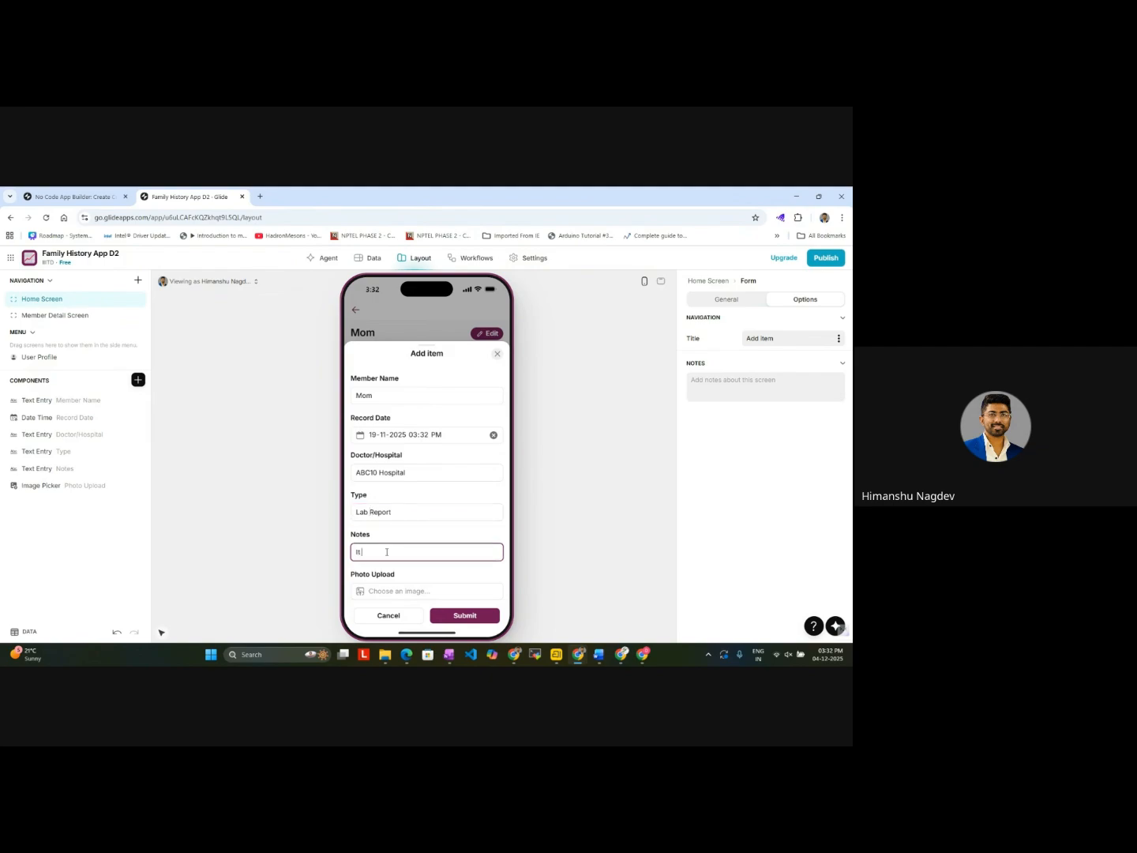
{"action": "type", "text": "It was fine"}
Step: Attach the instructable logo PNG as the record's photo, check the Family Members table, and submit Mom's record
{"action": "scroll", "coordinate": [387, 552], "scroll_direction": "down", "scroll_amount": 1}
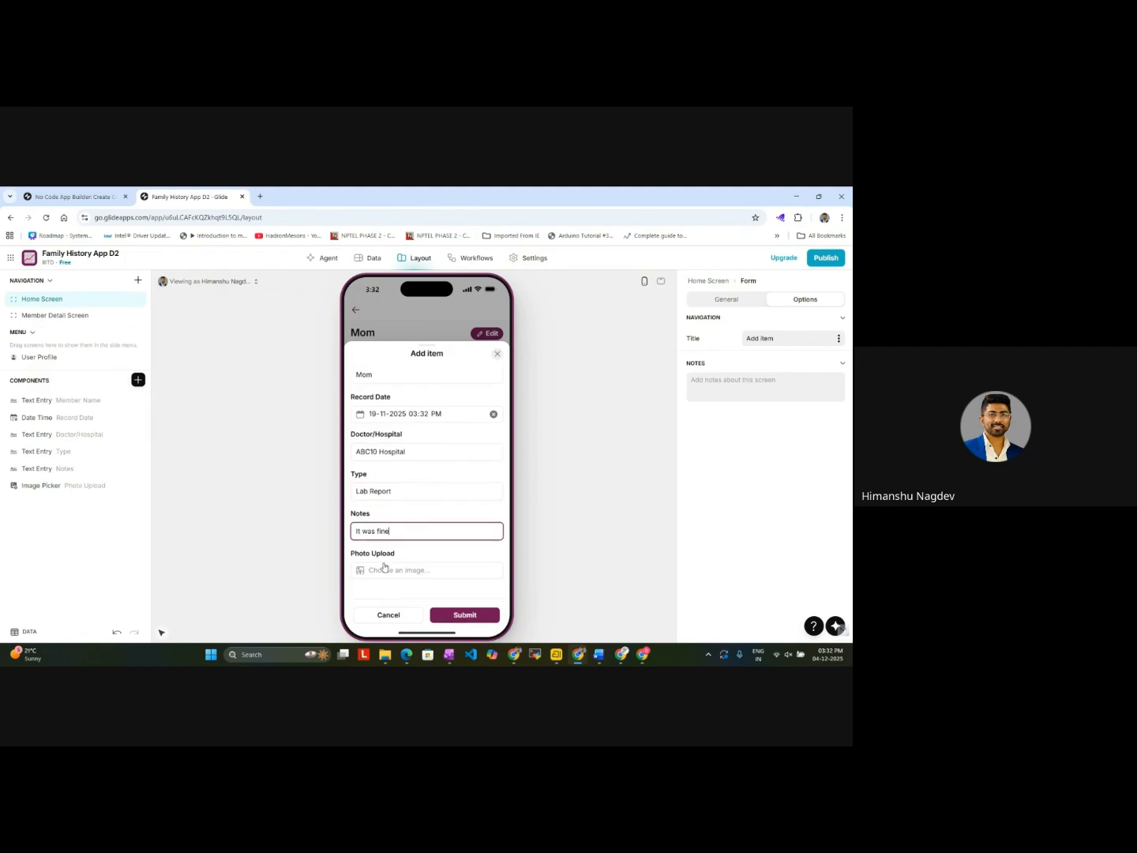
{"action": "left_click", "coordinate": [384, 572]}
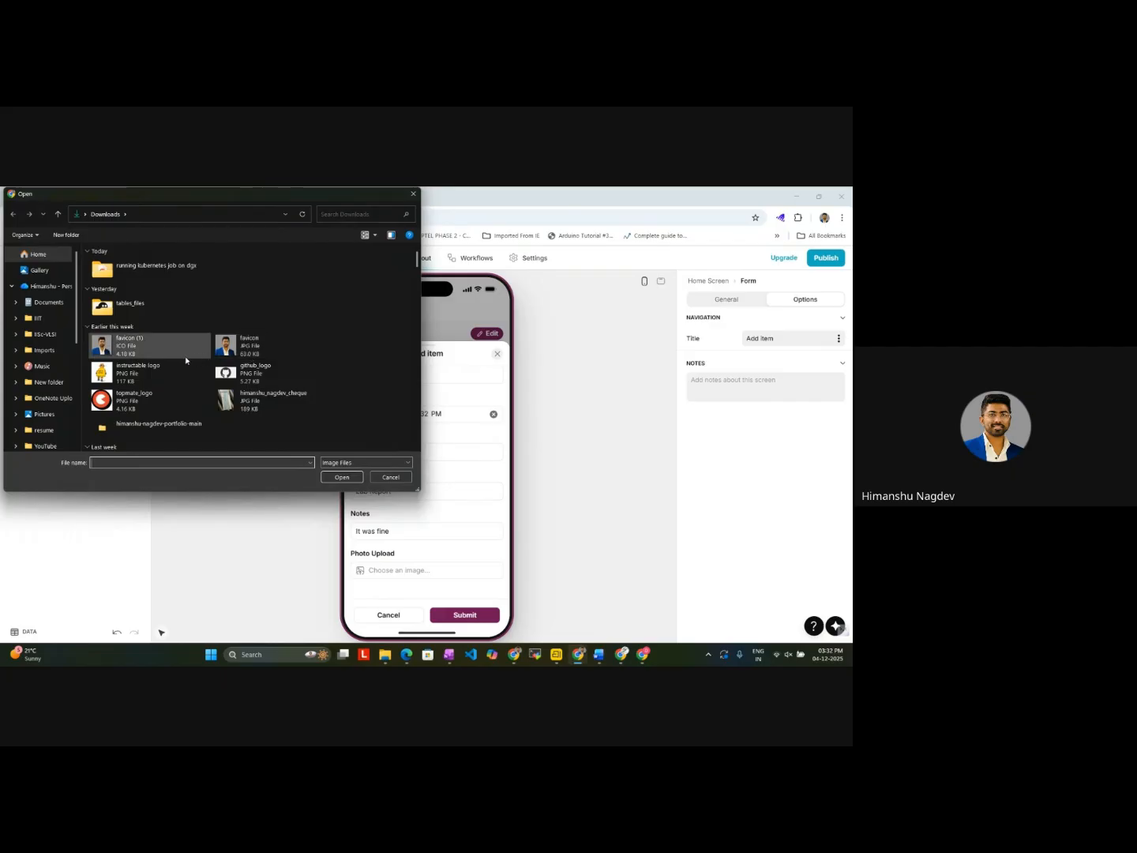
{"action": "double_click", "coordinate": [144, 380]}
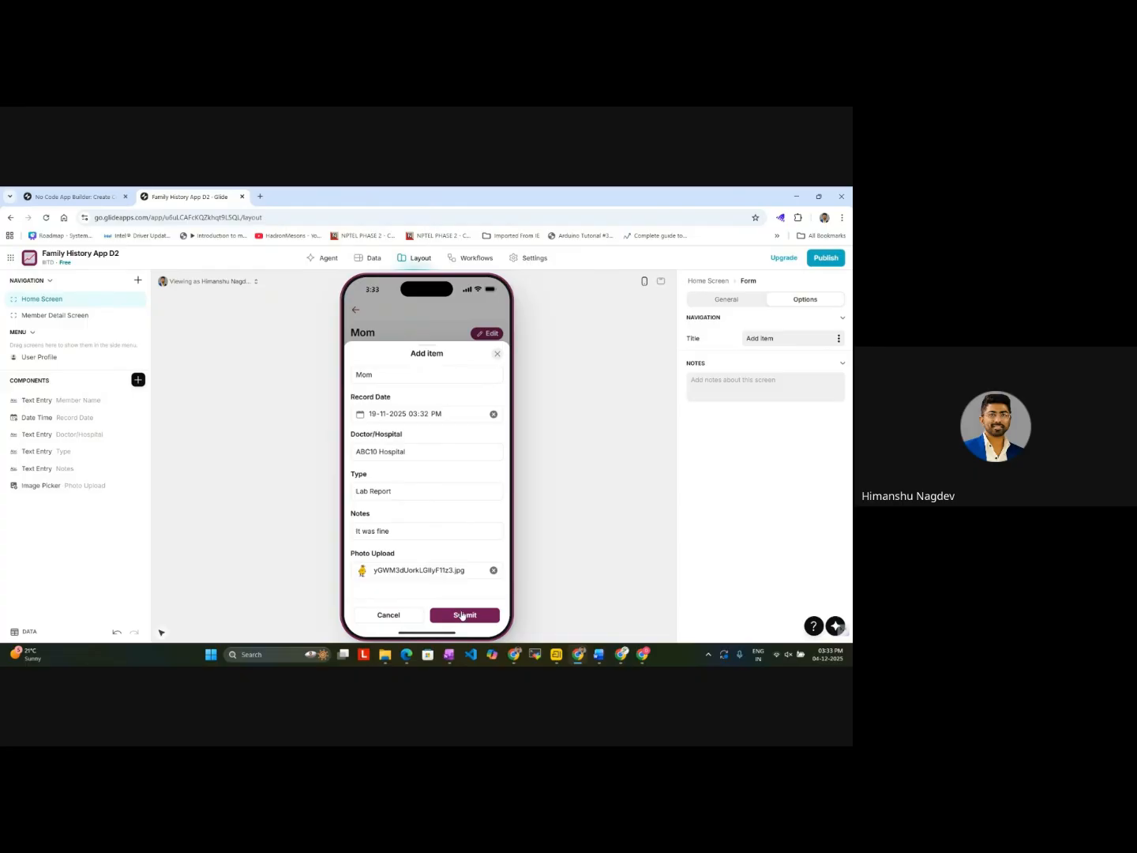
{"action": "left_click", "coordinate": [370, 258]}
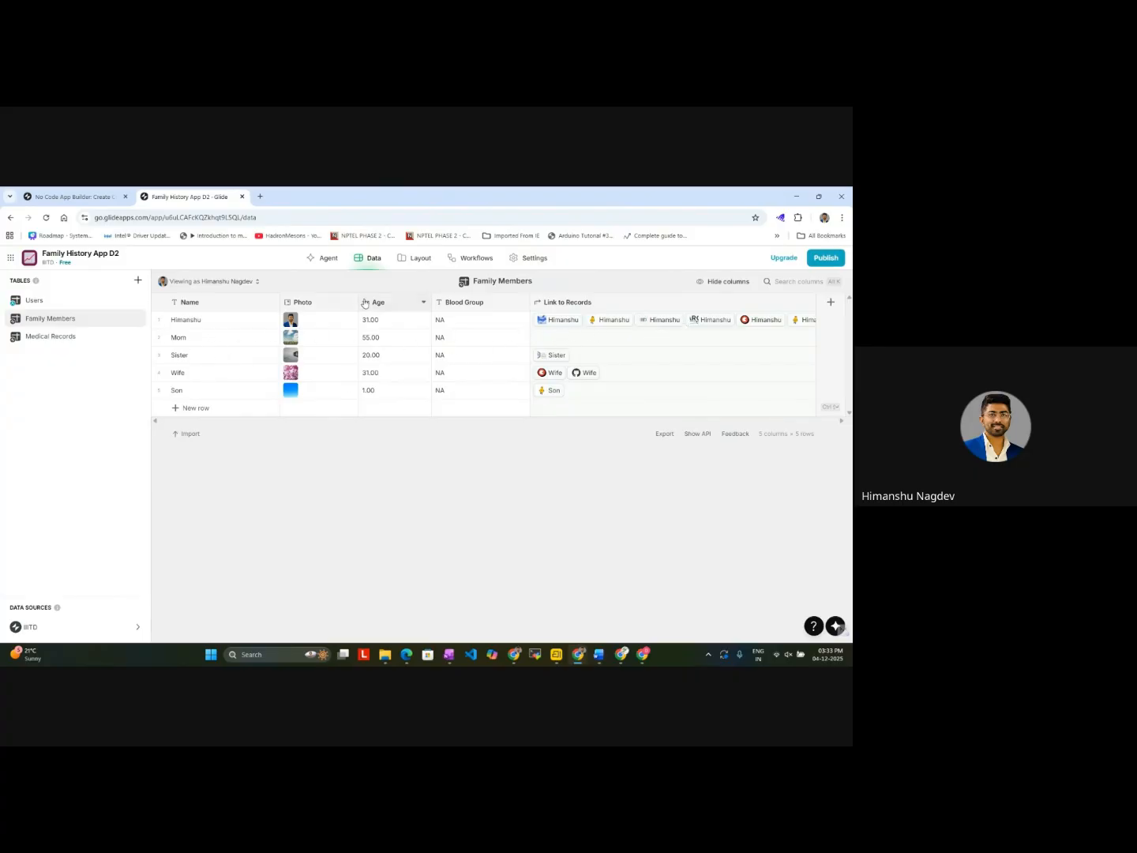
{"action": "left_click", "coordinate": [424, 257]}
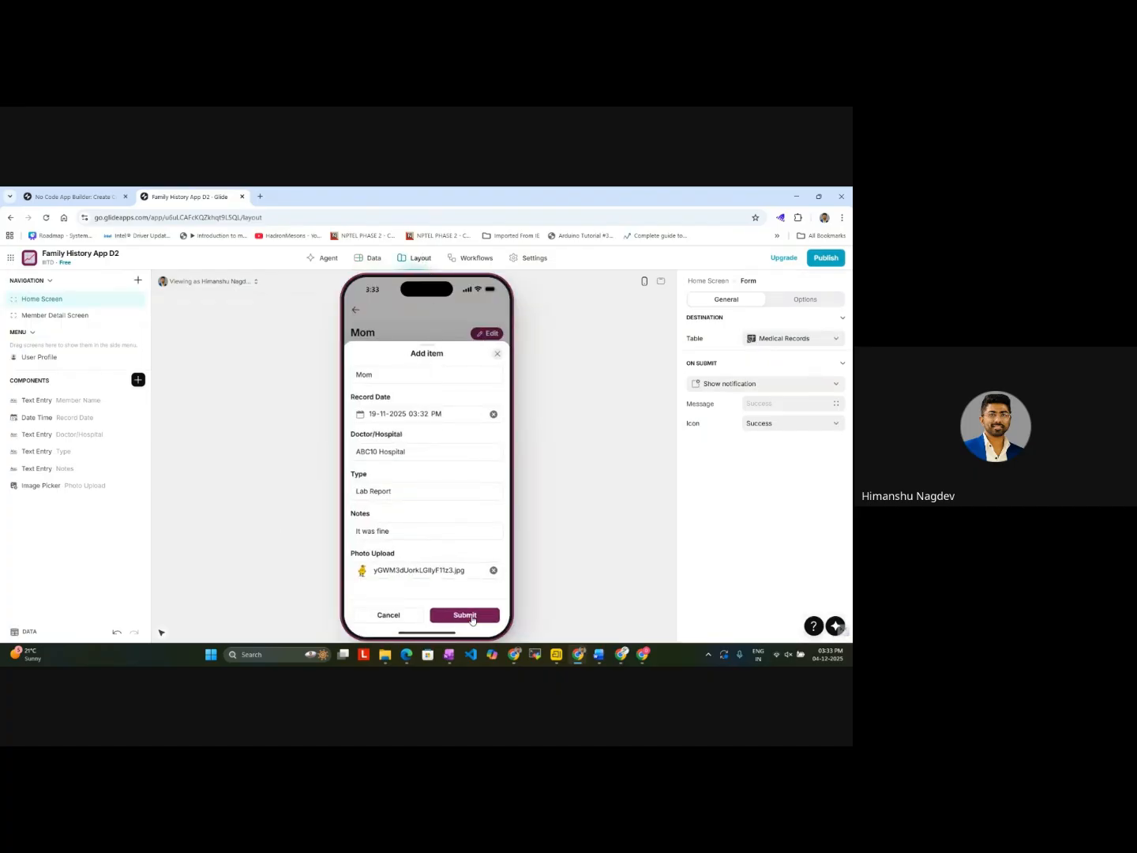
{"action": "left_click", "coordinate": [466, 615]}
Step: Check Mom's new entry in the Family Members and Medical Records tables and preview its uploaded photo
{"action": "left_click", "coordinate": [368, 258]}
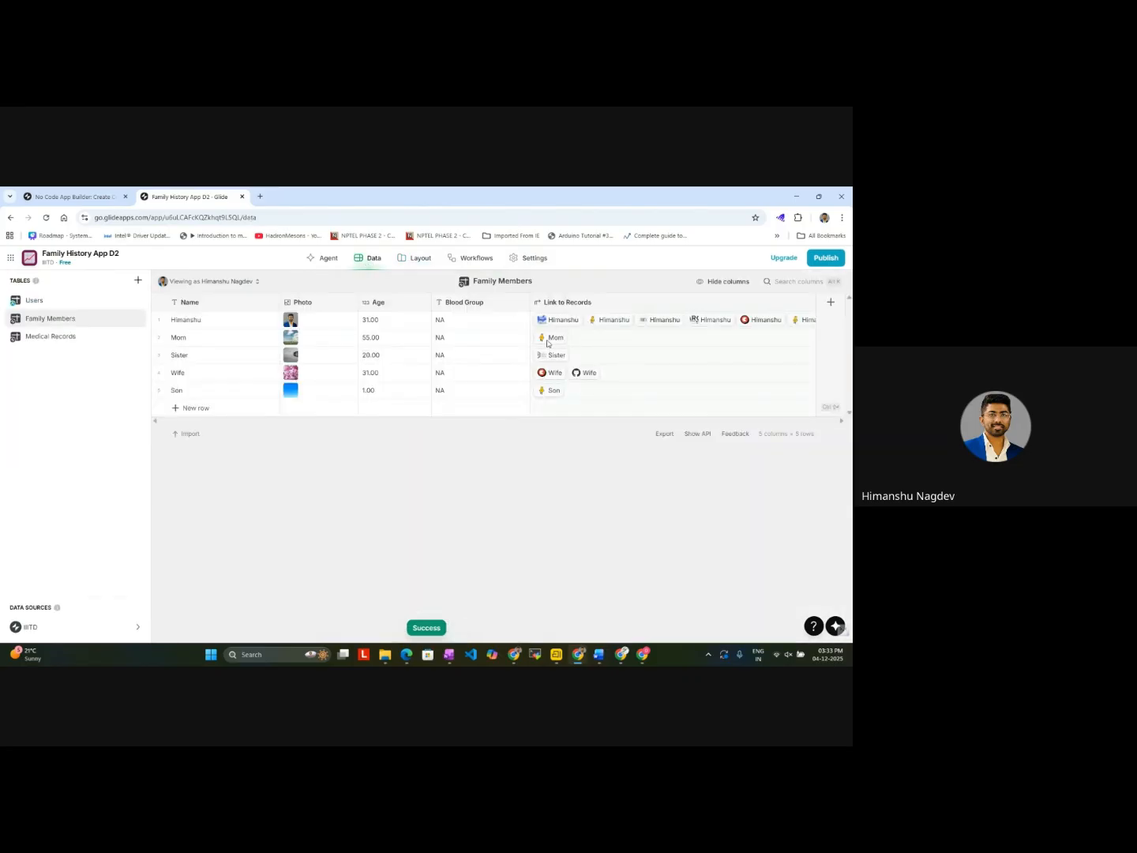
{"action": "left_click", "coordinate": [51, 337]}
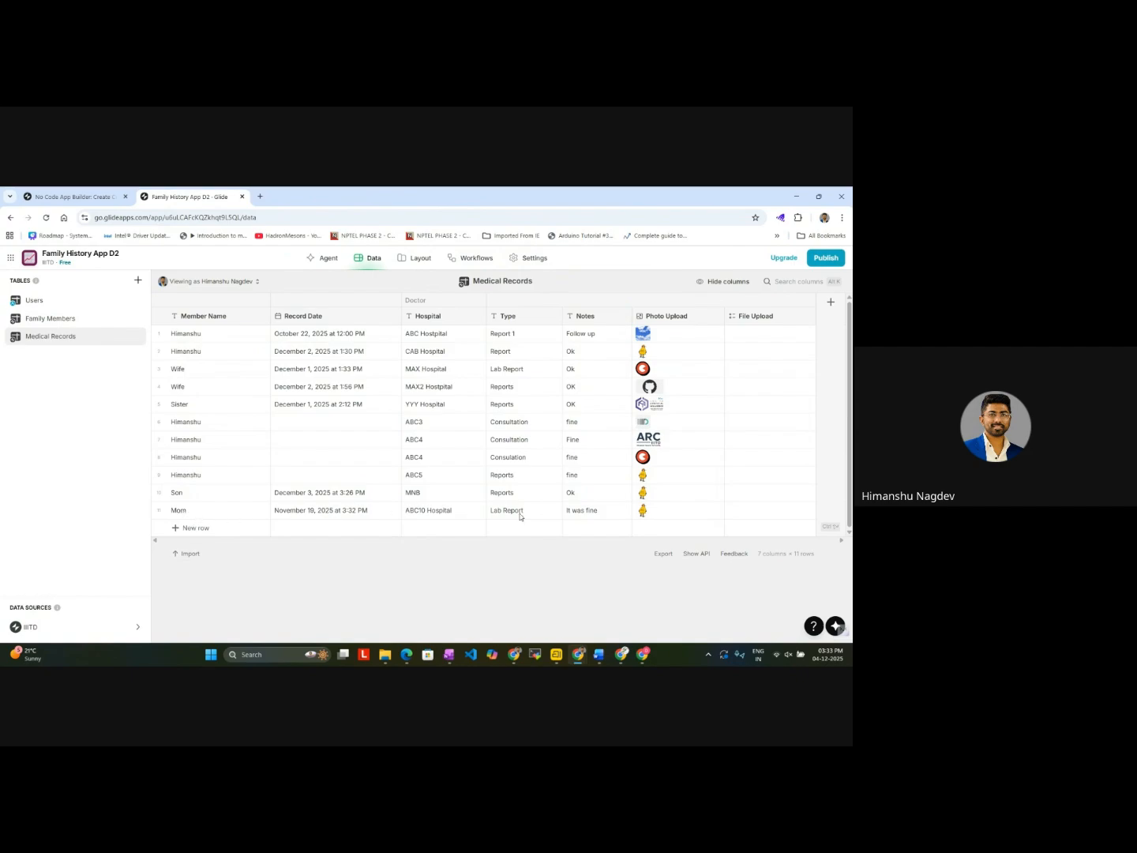
{"action": "left_click", "coordinate": [644, 512]}
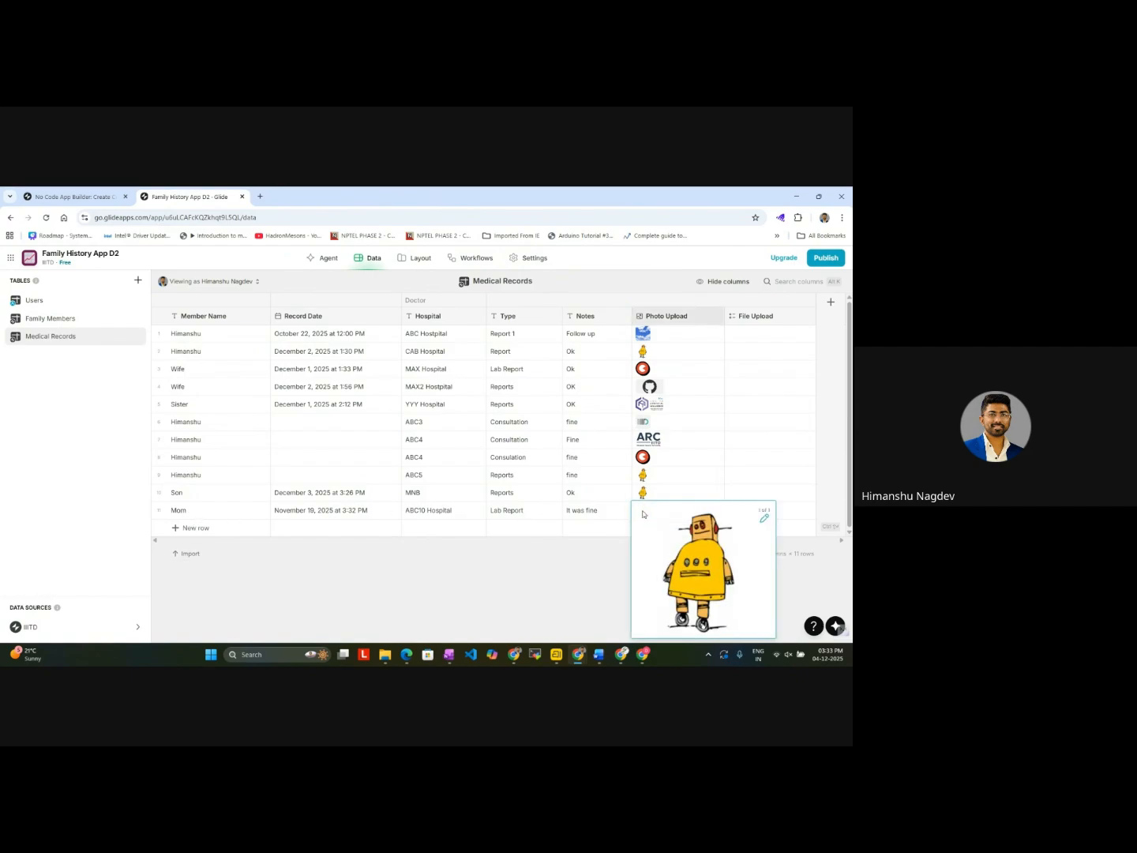
{"action": "left_click", "coordinate": [487, 604]}
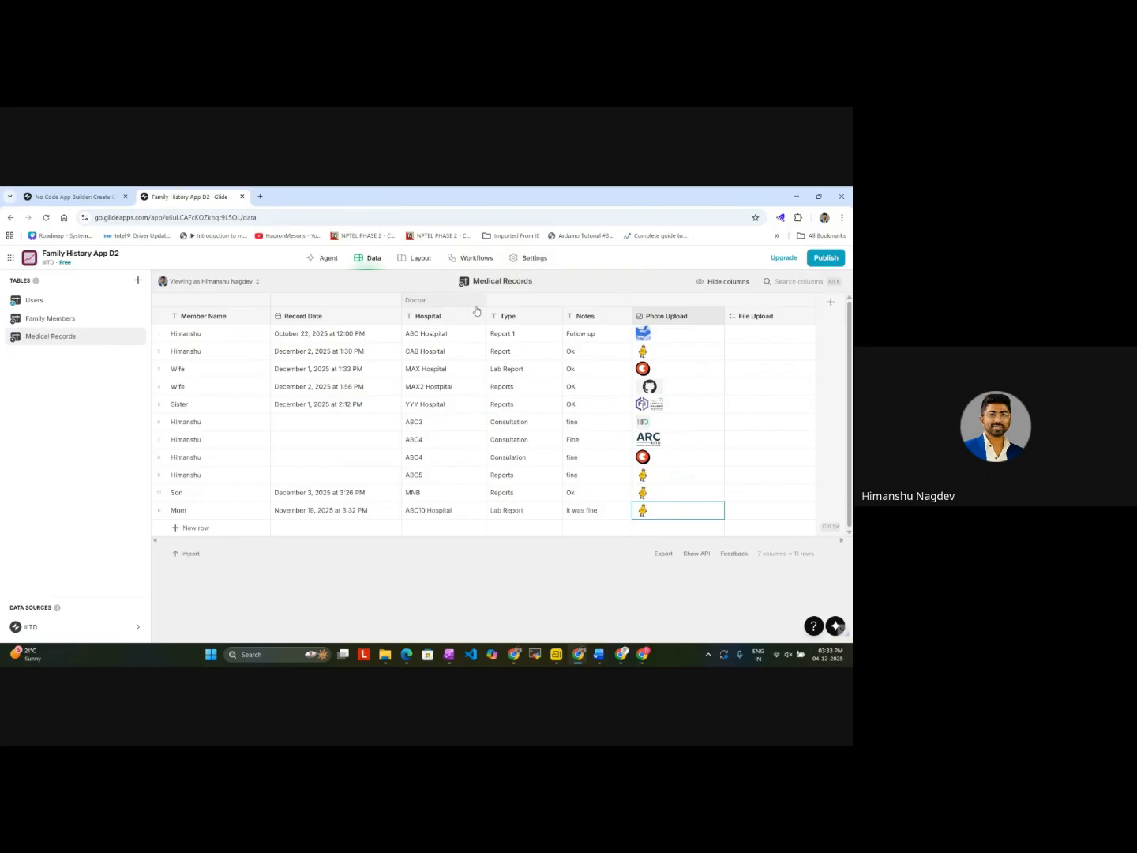
Step: Show November 2025 in the Member Detail Screen calendar and open Mom's entry on the 19th
{"action": "left_click", "coordinate": [414, 259]}
{"action": "left_click", "coordinate": [471, 613]}
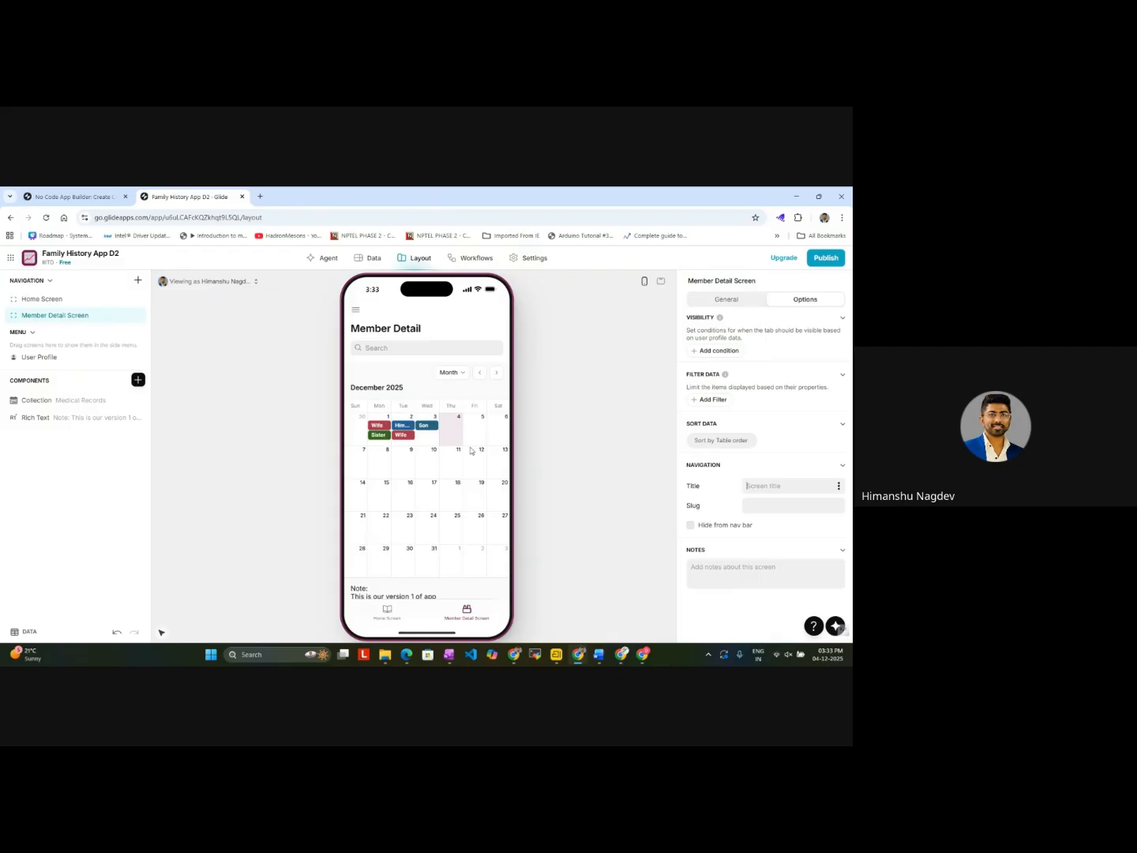
{"action": "left_click", "coordinate": [480, 372]}
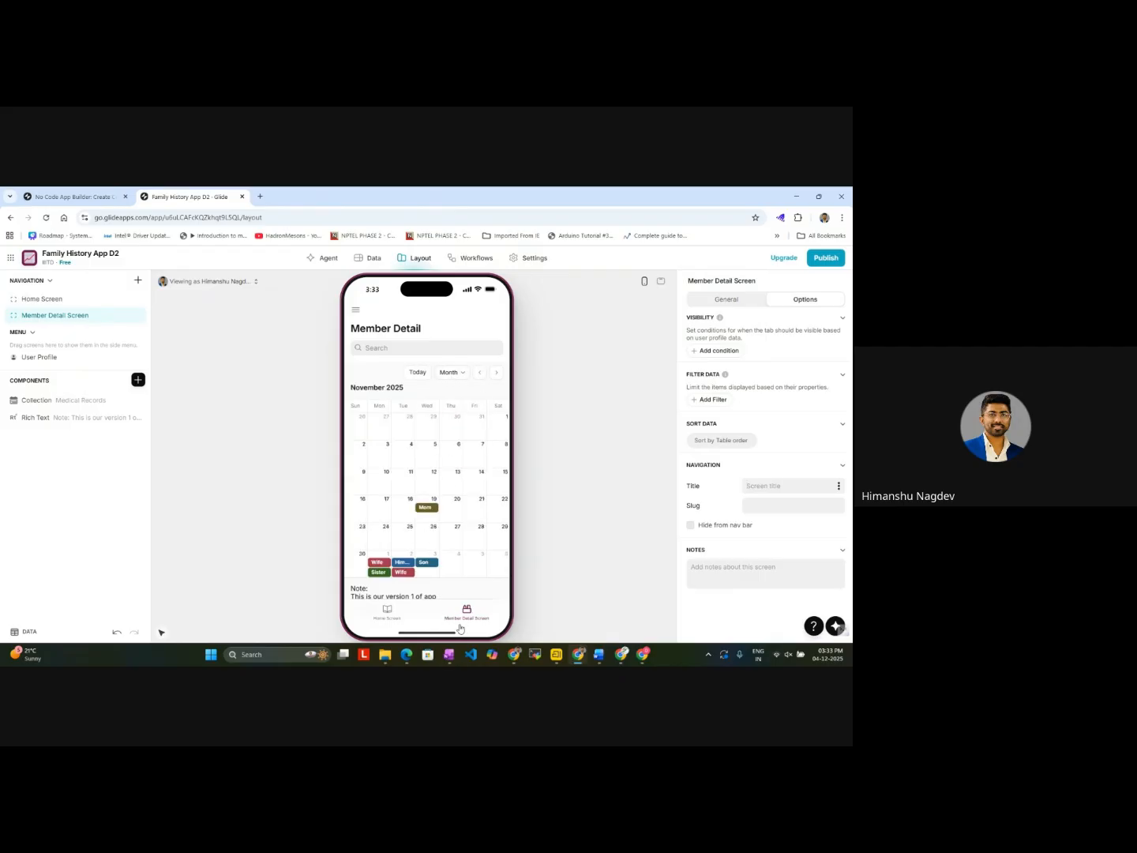
{"action": "left_click", "coordinate": [424, 511]}
{"action": "scroll", "coordinate": [426, 506], "scroll_direction": "down", "scroll_amount": 10}
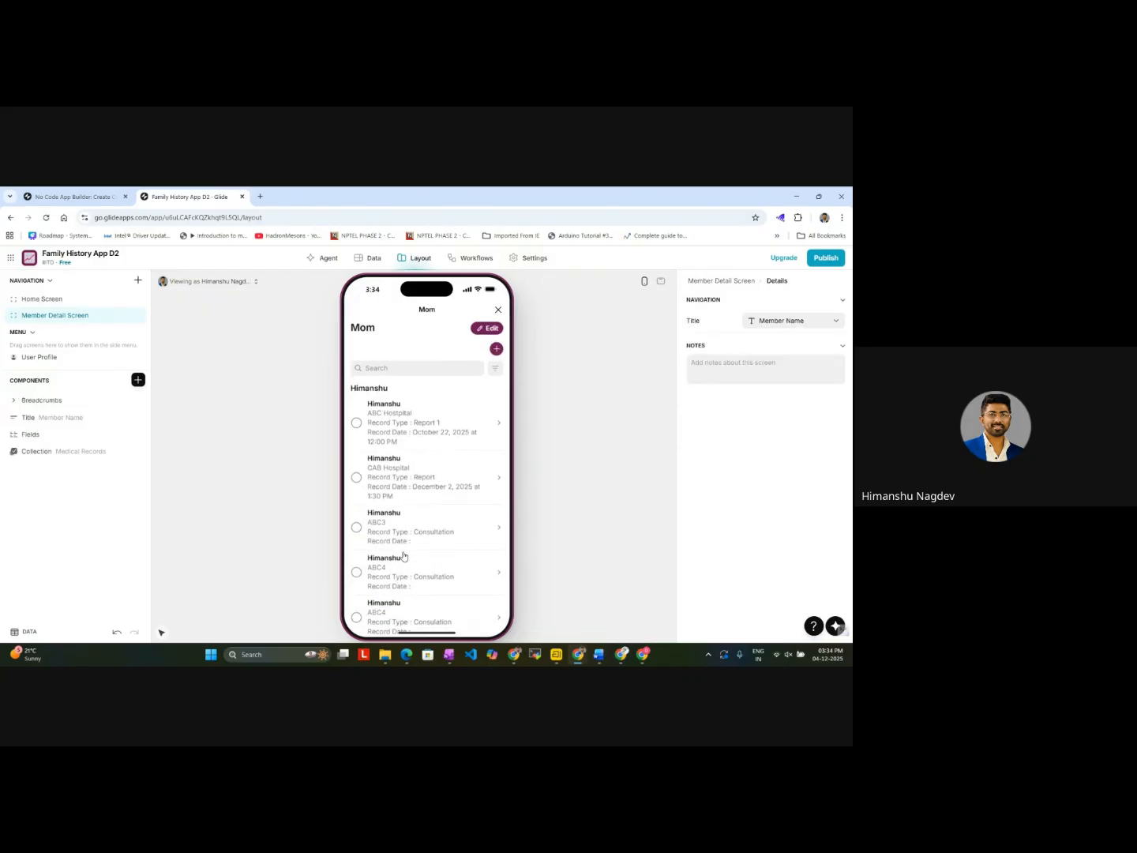
{"action": "scroll", "coordinate": [403, 555], "scroll_direction": "up", "scroll_amount": 3}
{"action": "scroll", "coordinate": [404, 555], "scroll_direction": "up", "scroll_amount": 5}
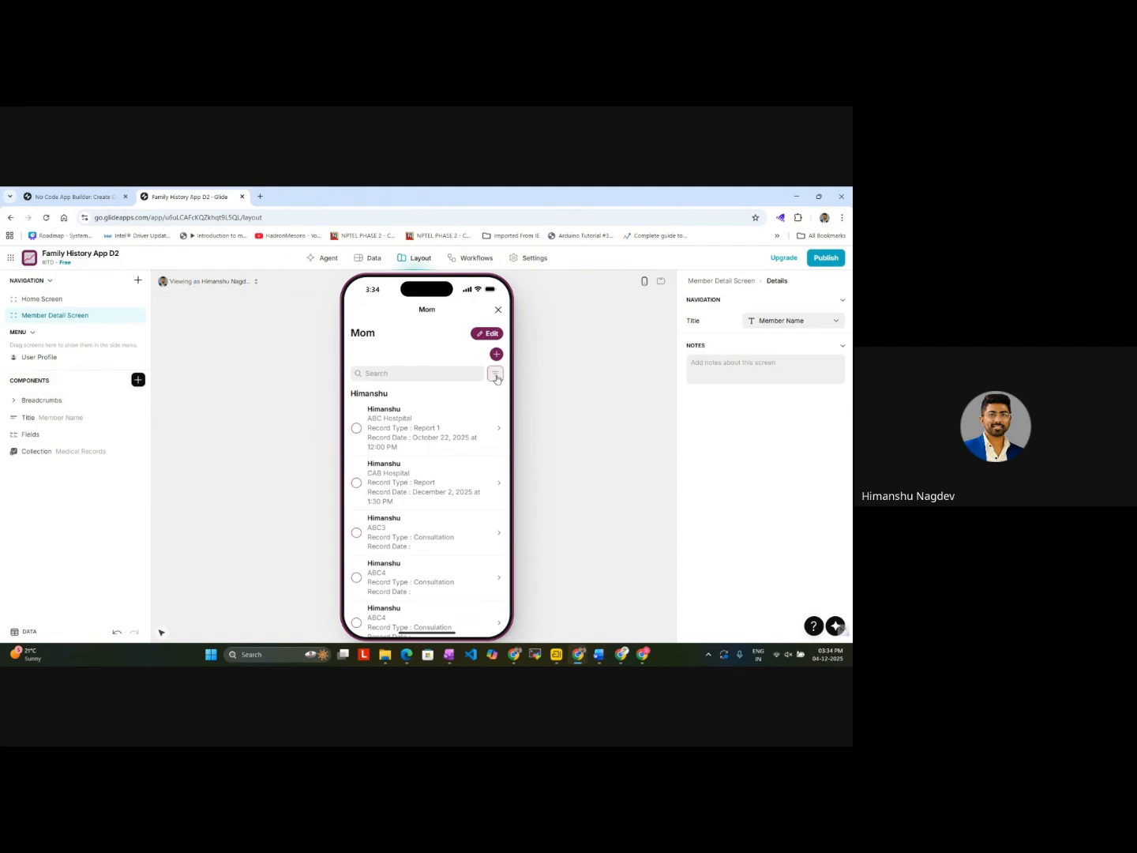
Step: Filter the medical records list by member name Mom
{"action": "left_click", "coordinate": [498, 374]}
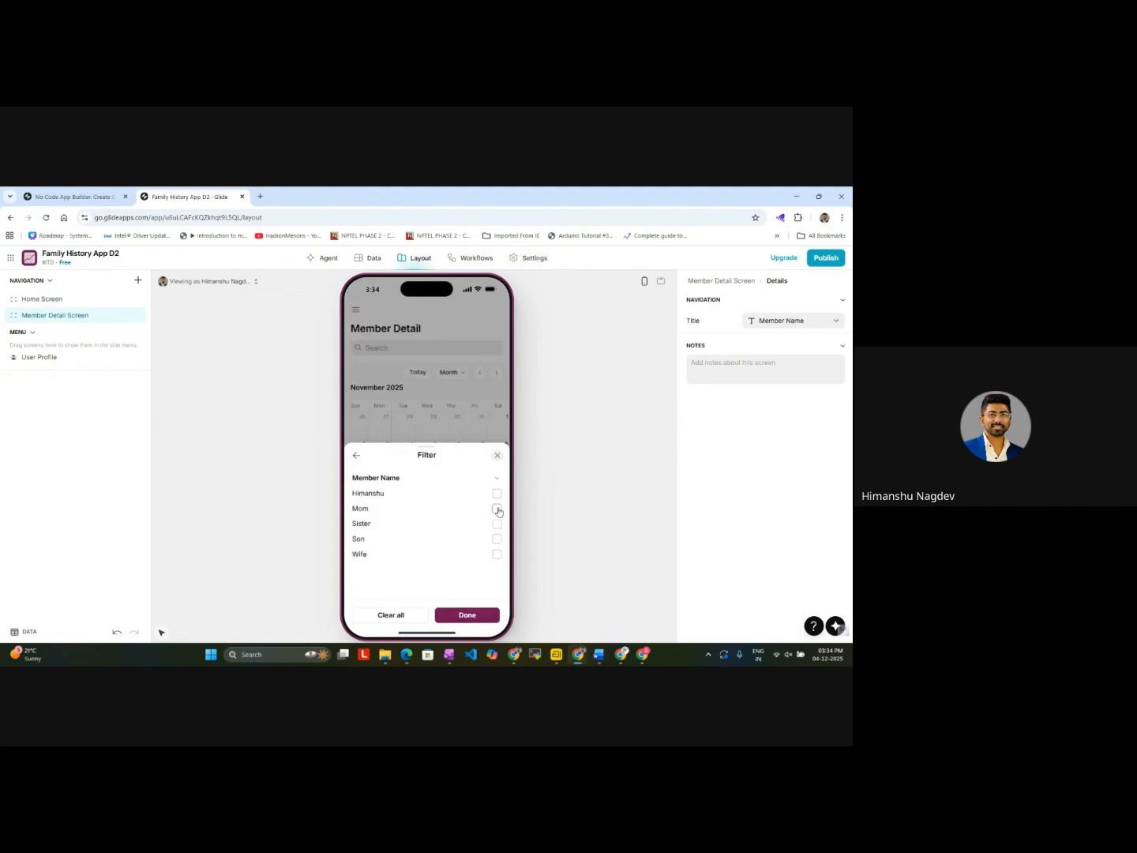
{"action": "left_click", "coordinate": [498, 509]}
{"action": "left_click", "coordinate": [466, 614]}
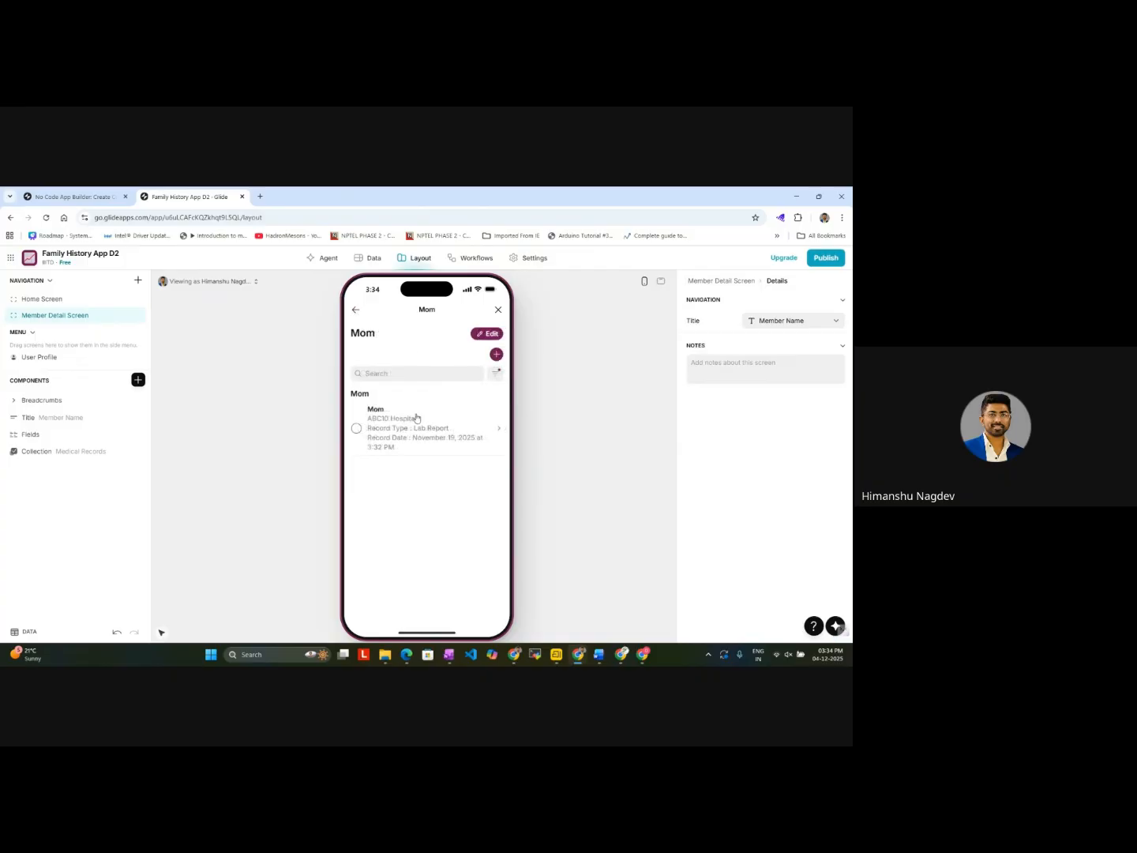
{"action": "left_click", "coordinate": [354, 316]}
Step: Preview the photo uploaded with Mom's record in the Medical Records table and inspect it enlarged
{"action": "left_click", "coordinate": [370, 258]}
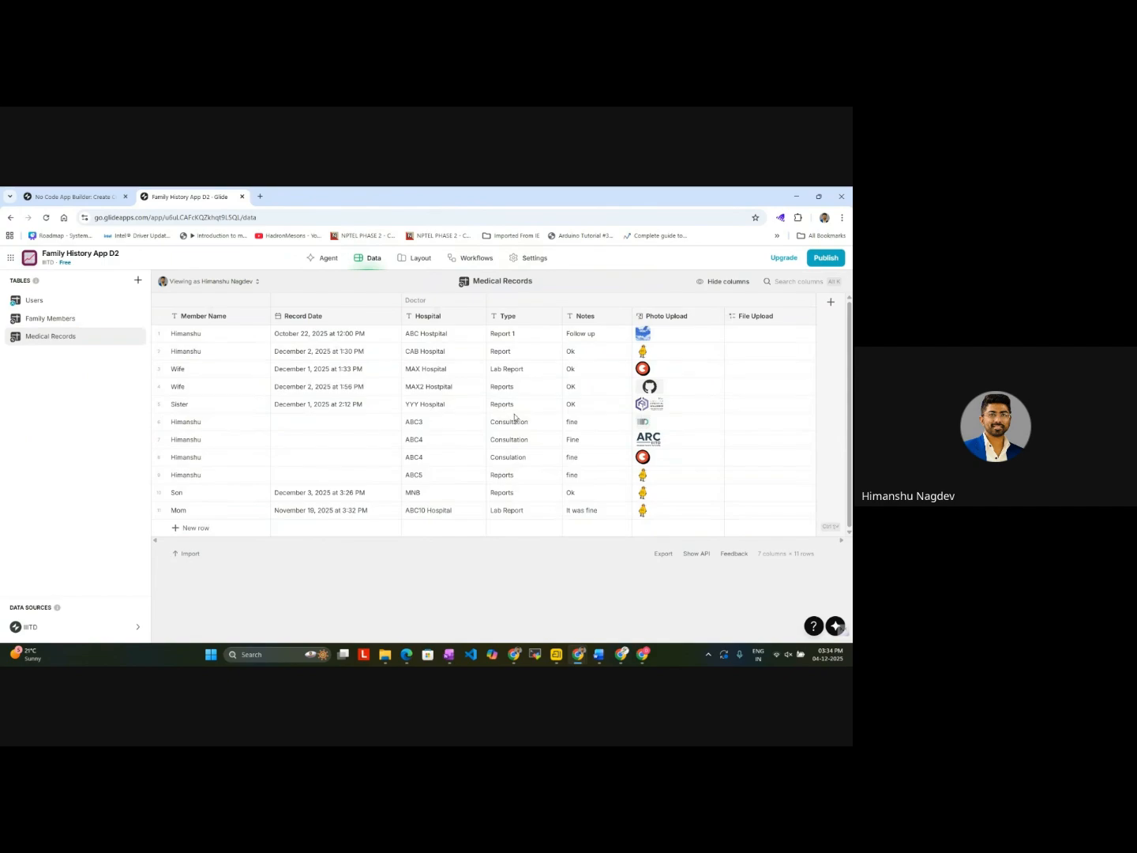
{"action": "left_click", "coordinate": [644, 512]}
{"action": "scroll", "coordinate": [759, 592], "scroll_direction": "up", "scroll_amount": 5}
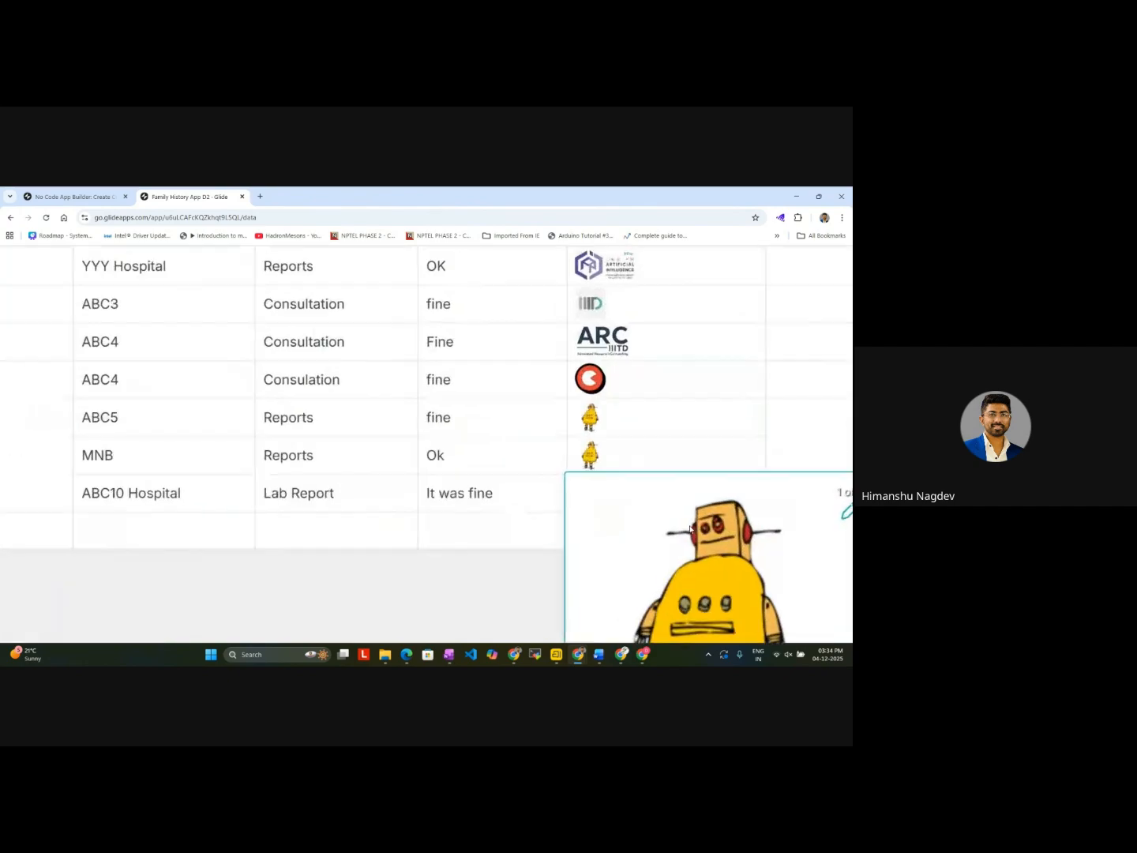
{"action": "scroll", "coordinate": [688, 528], "scroll_direction": "down", "scroll_amount": 5}
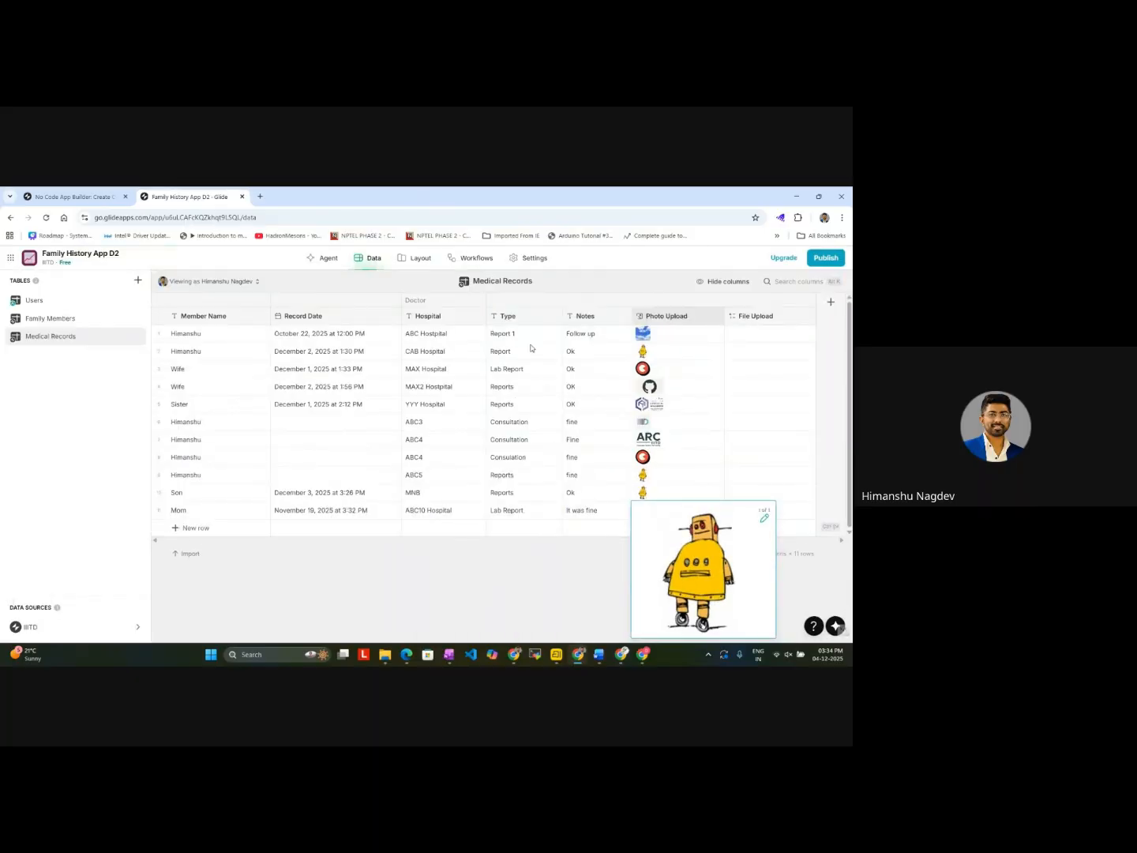
Step: Close Mom's record details in the app preview, look over the Member Detail calendar, and return to the Home Screen
{"action": "left_click", "coordinate": [416, 259]}
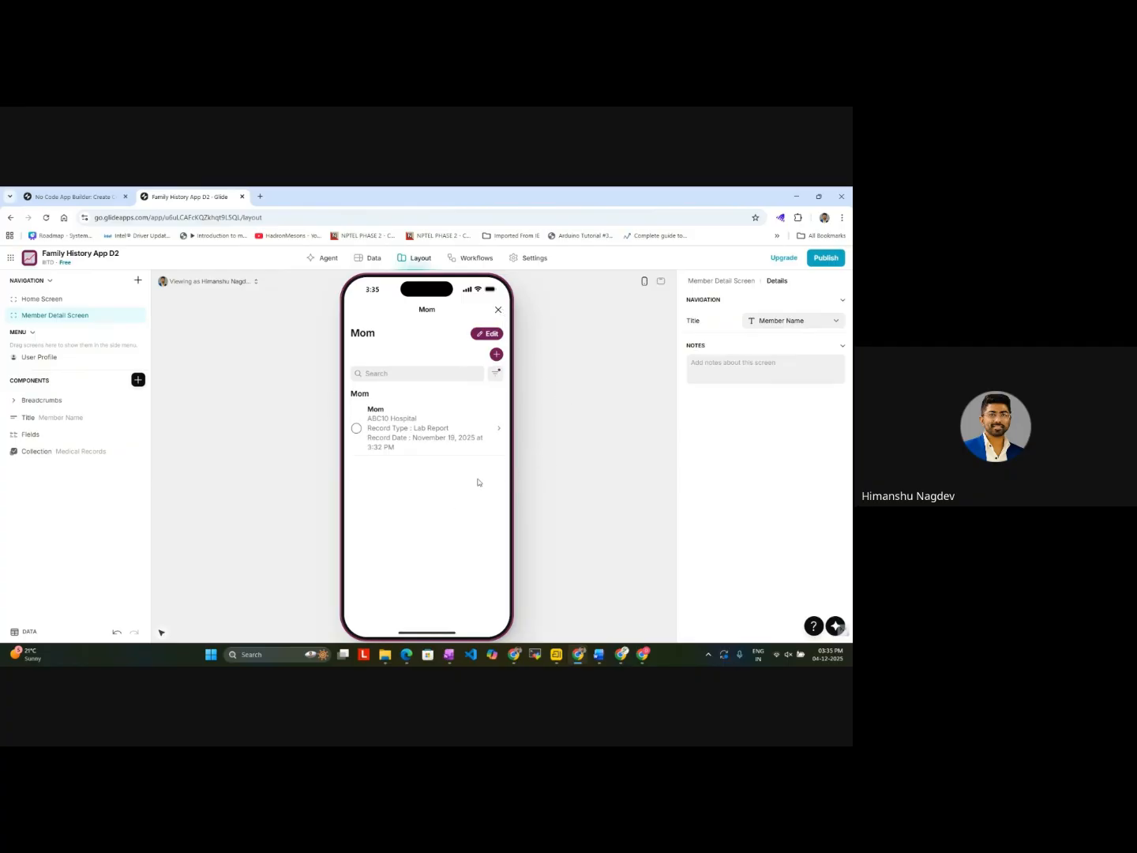
{"action": "left_click", "coordinate": [497, 311]}
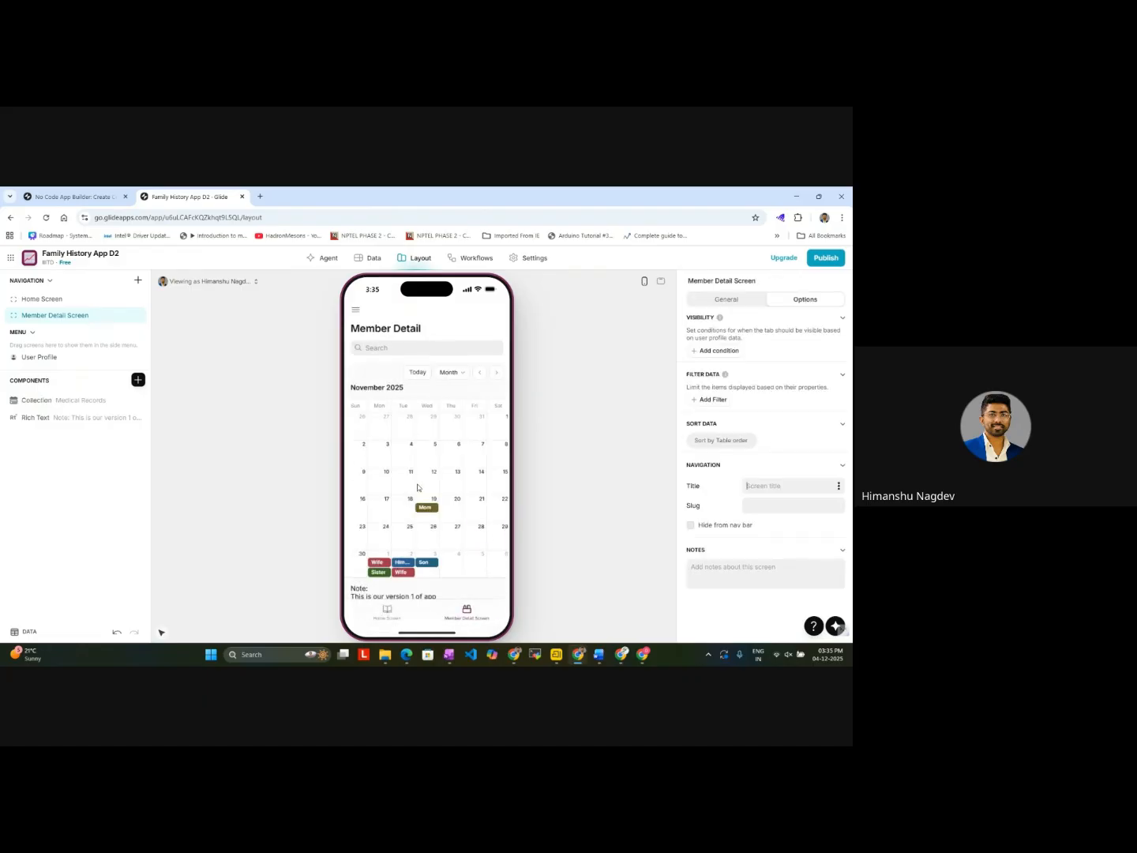
{"action": "scroll", "coordinate": [417, 496], "scroll_direction": "down", "scroll_amount": 1}
{"action": "left_click", "coordinate": [387, 616]}
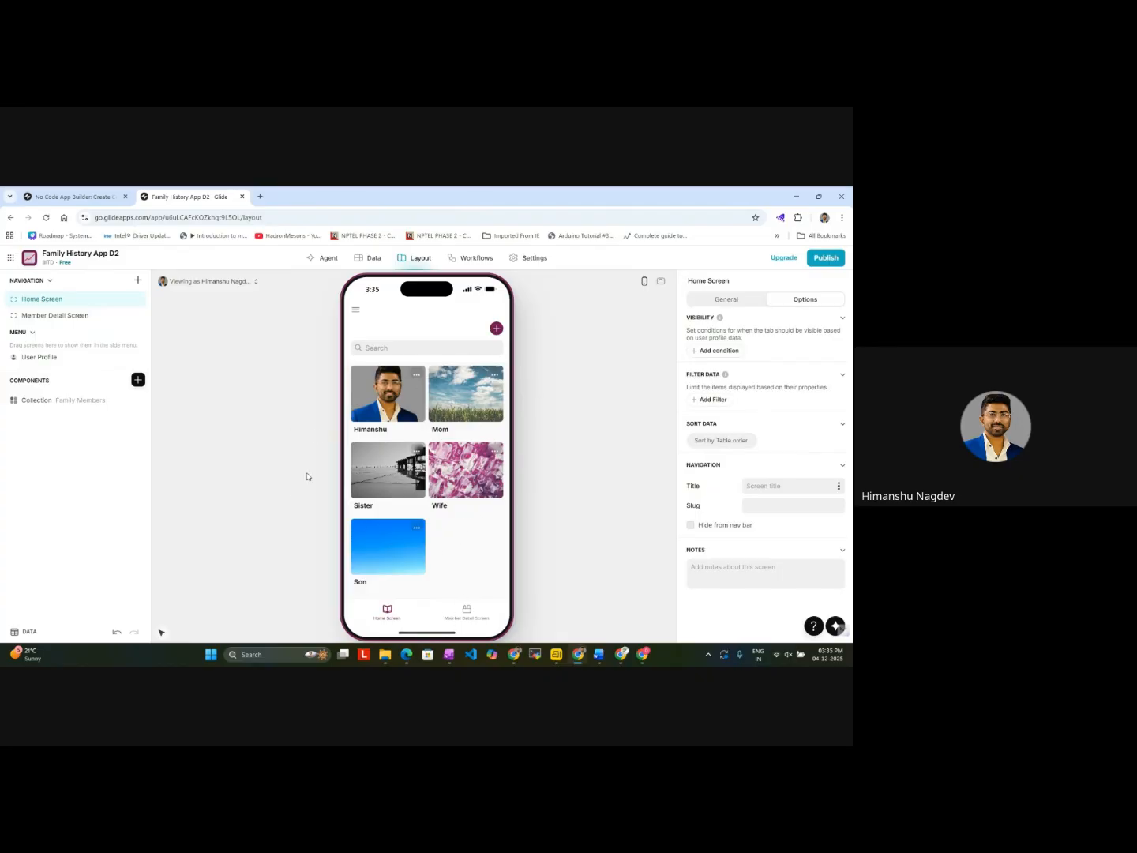
Step: Examine the new-record form for Mom, dismiss it without submitting, and go back to the Home Screen
{"action": "left_click", "coordinate": [481, 409]}
{"action": "left_click", "coordinate": [497, 356]}
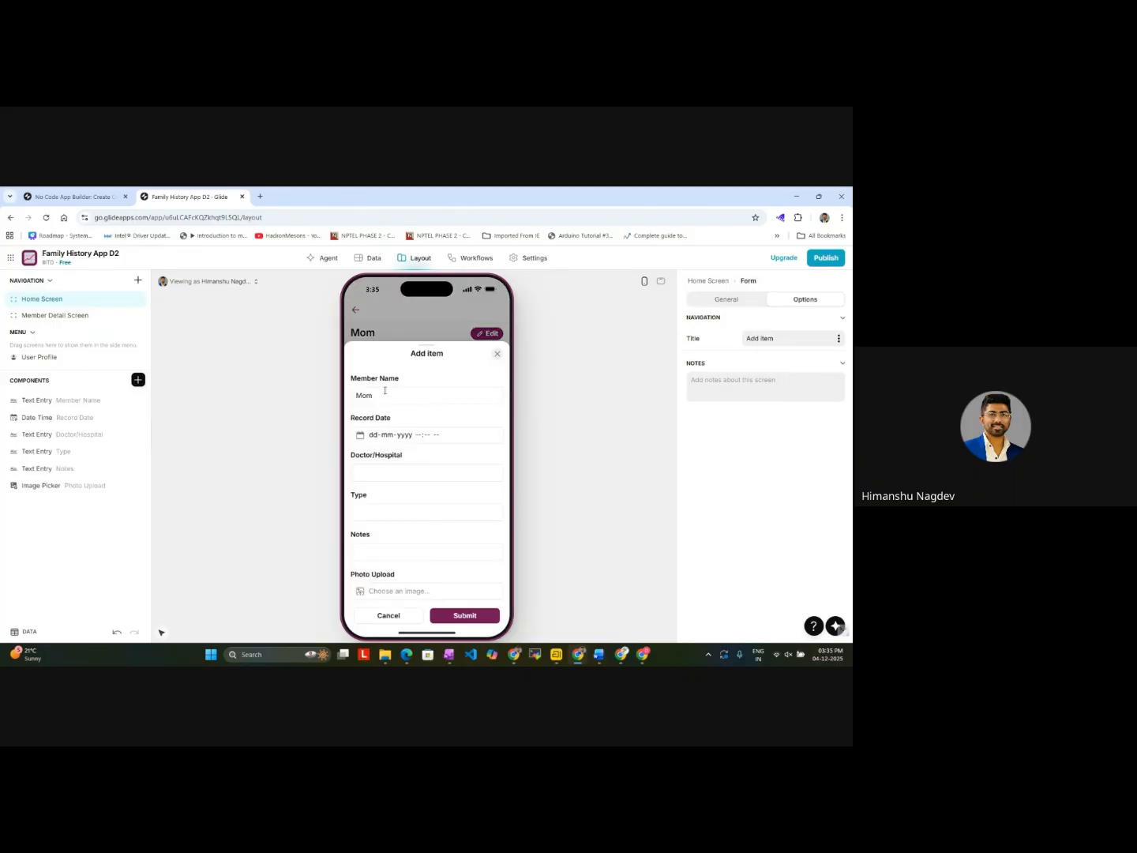
{"action": "left_click", "coordinate": [498, 357]}
{"action": "left_click", "coordinate": [361, 309]}
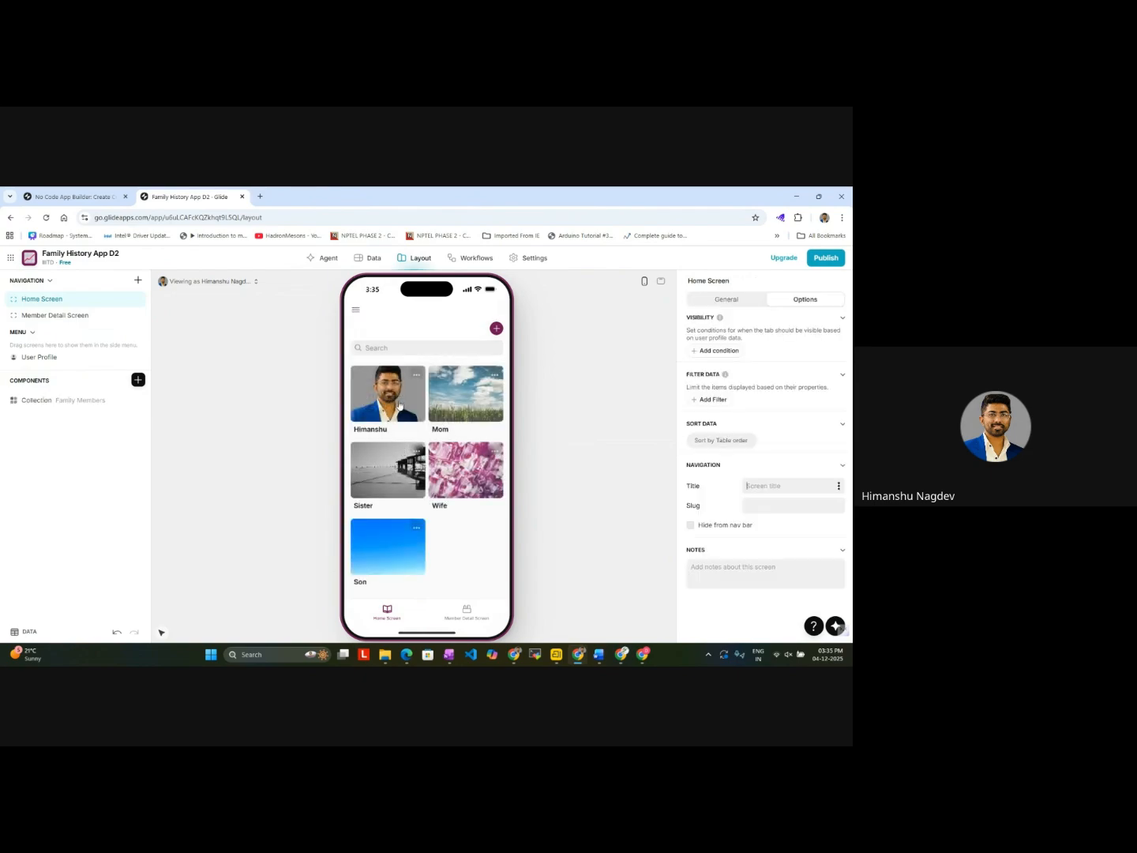
Step: View Son's details and new-record form, dismiss the form without submitting, and return to the Home Screen
{"action": "left_click", "coordinate": [396, 558]}
{"action": "left_click", "coordinate": [496, 355]}
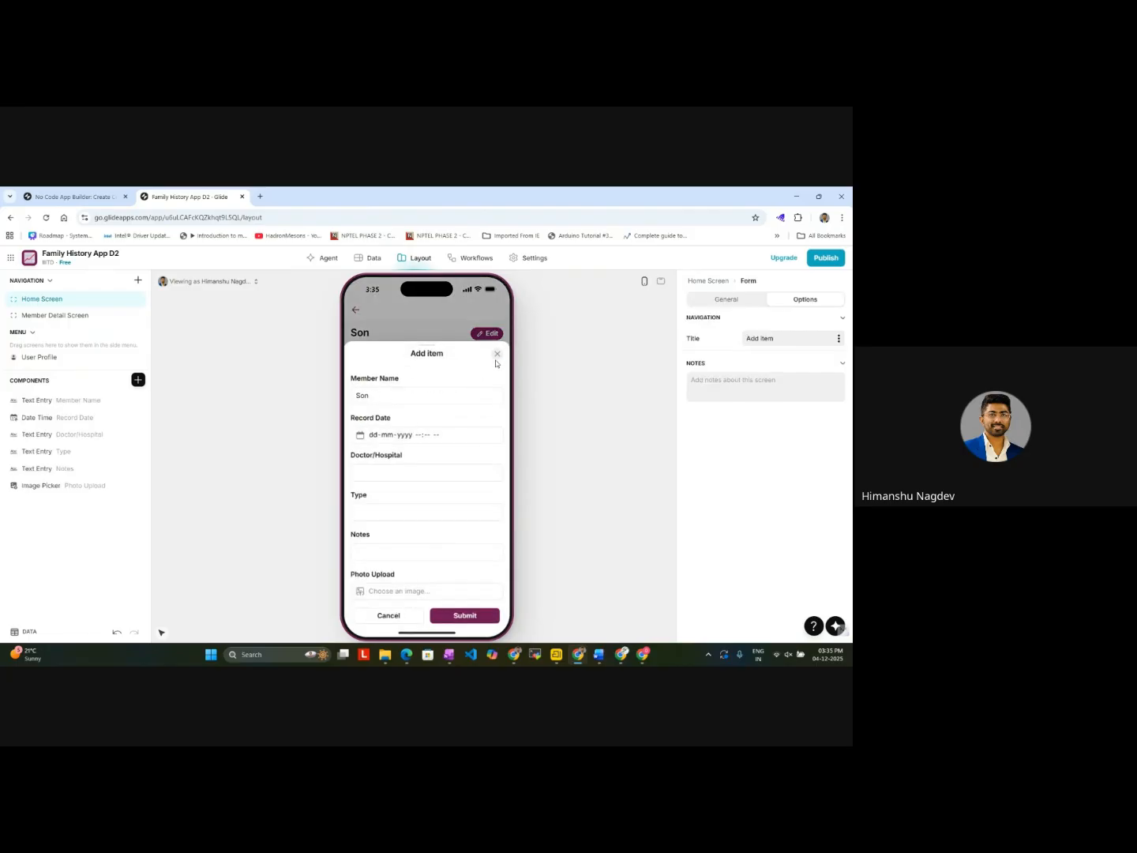
{"action": "left_click", "coordinate": [355, 313]}
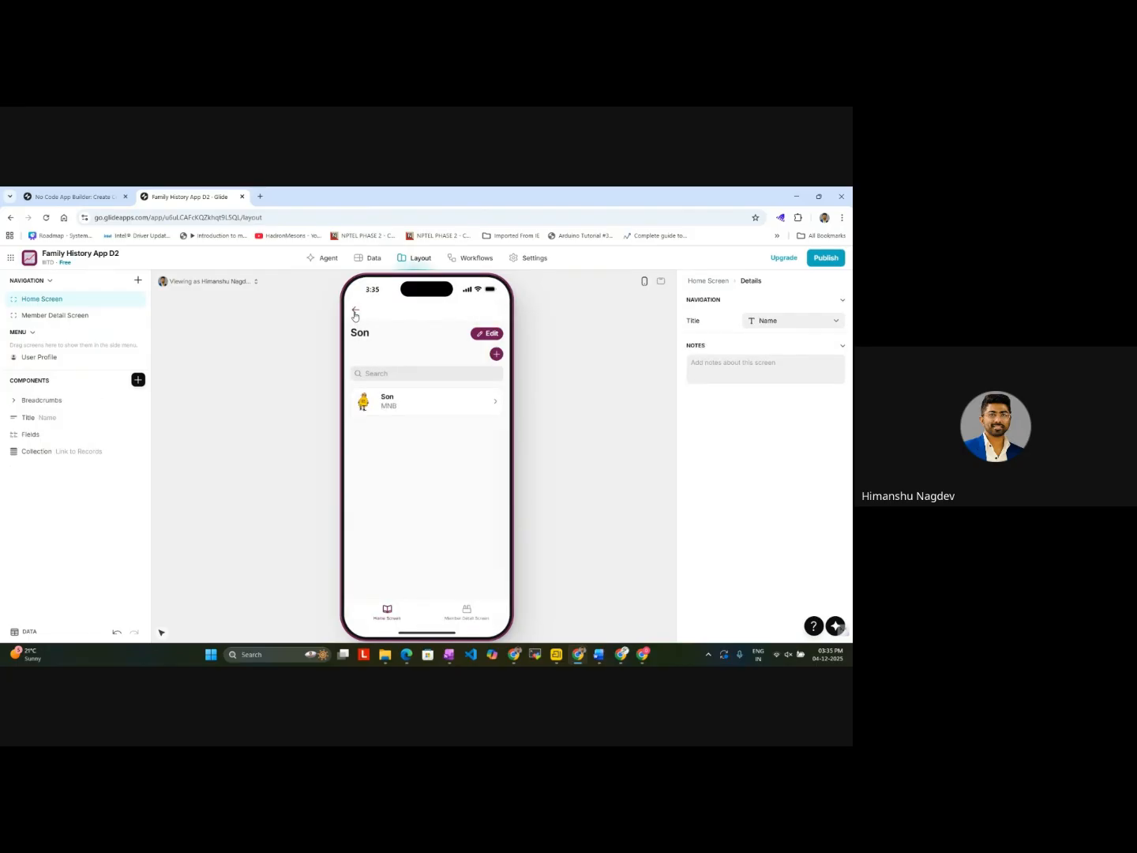
{"action": "left_click", "coordinate": [355, 313]}
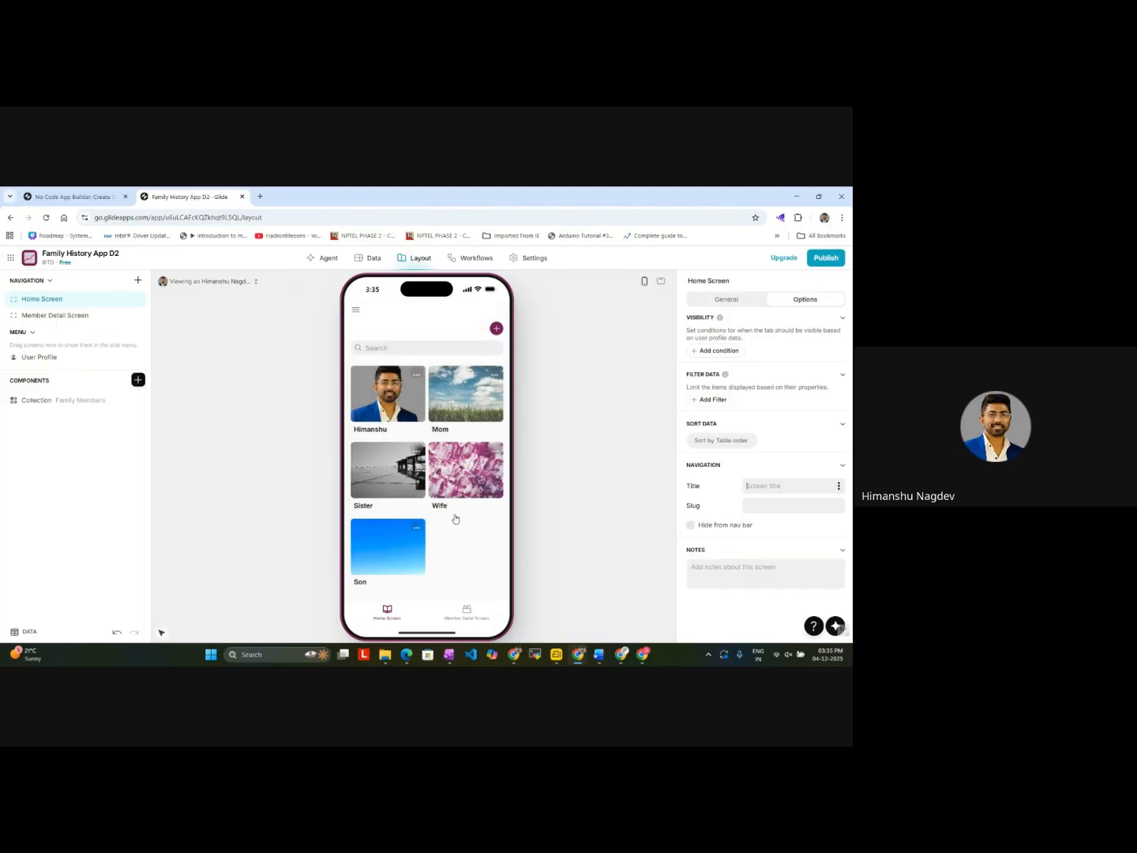
Step: Review the December 2025 calendar and the note beneath it on the Member Detail Screen, and return to the Home Screen
{"action": "left_click", "coordinate": [470, 615]}
{"action": "scroll", "coordinate": [418, 522], "scroll_direction": "down", "scroll_amount": 1}
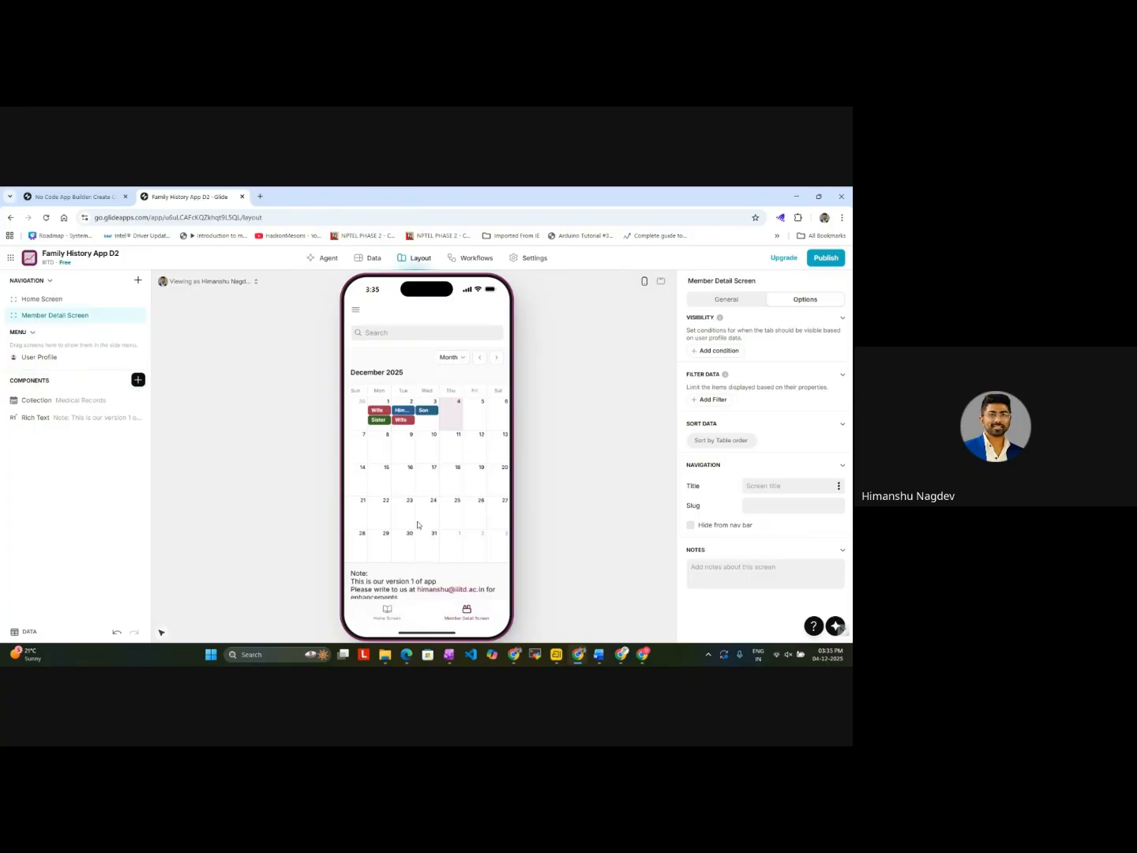
{"action": "scroll", "coordinate": [419, 525], "scroll_direction": "up", "scroll_amount": 1}
{"action": "scroll", "coordinate": [419, 526], "scroll_direction": "down", "scroll_amount": 1}
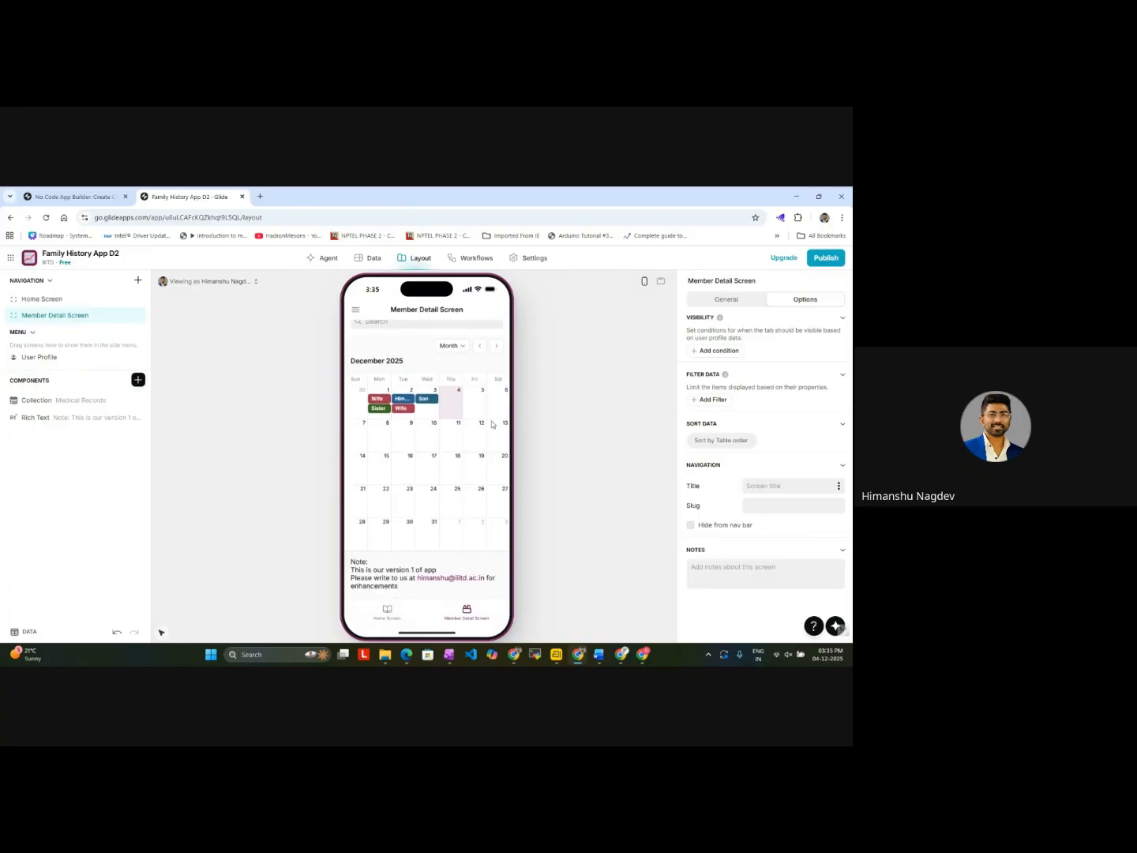
{"action": "left_click", "coordinate": [388, 613]}
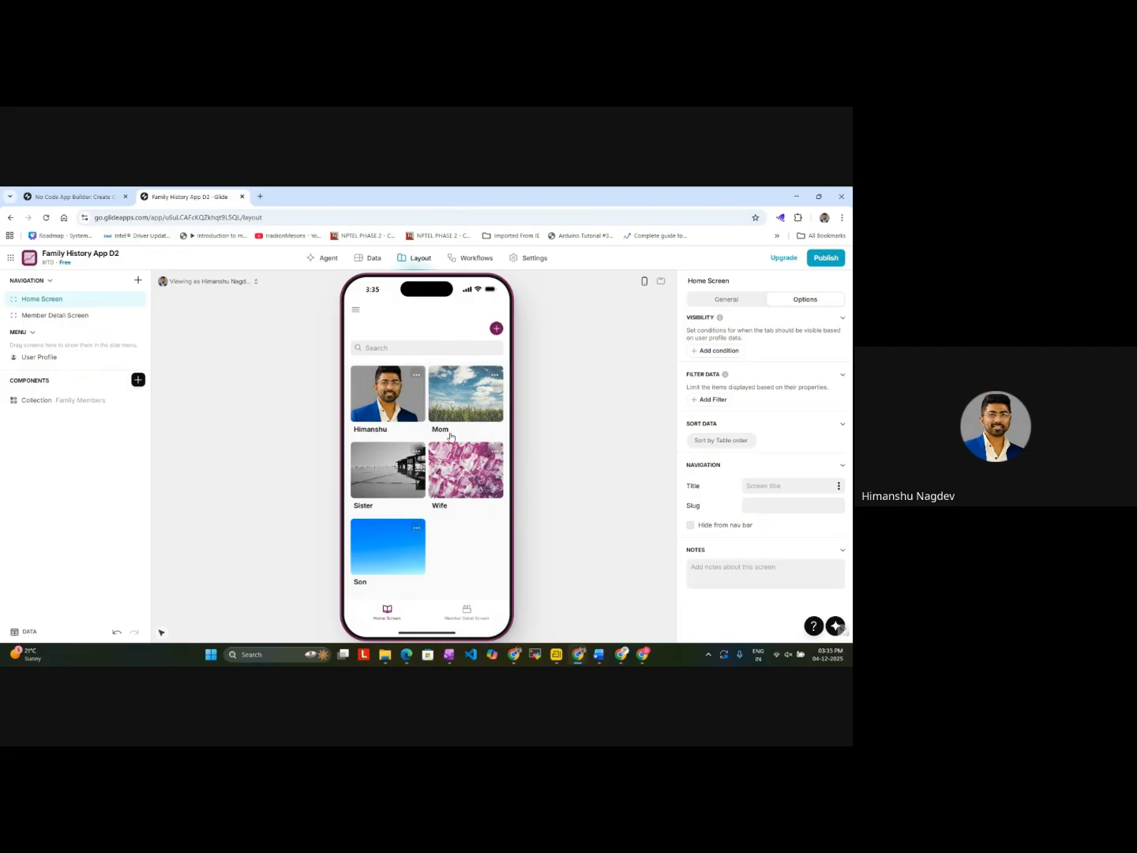
Step: Check the blank medical record form for Mom once more, close it, and return to the family members list
{"action": "left_click", "coordinate": [470, 395]}
{"action": "left_click", "coordinate": [496, 359]}
{"action": "left_click", "coordinate": [496, 360]}
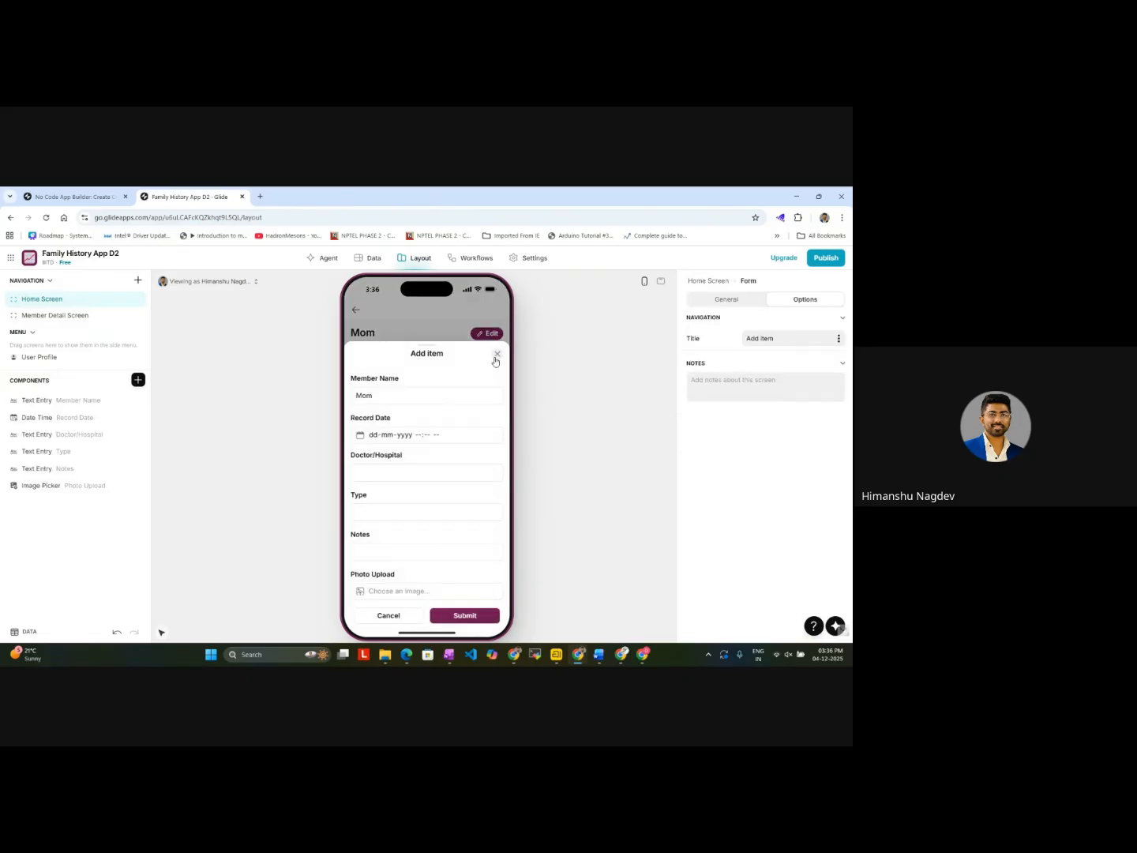
{"action": "left_click", "coordinate": [356, 311]}
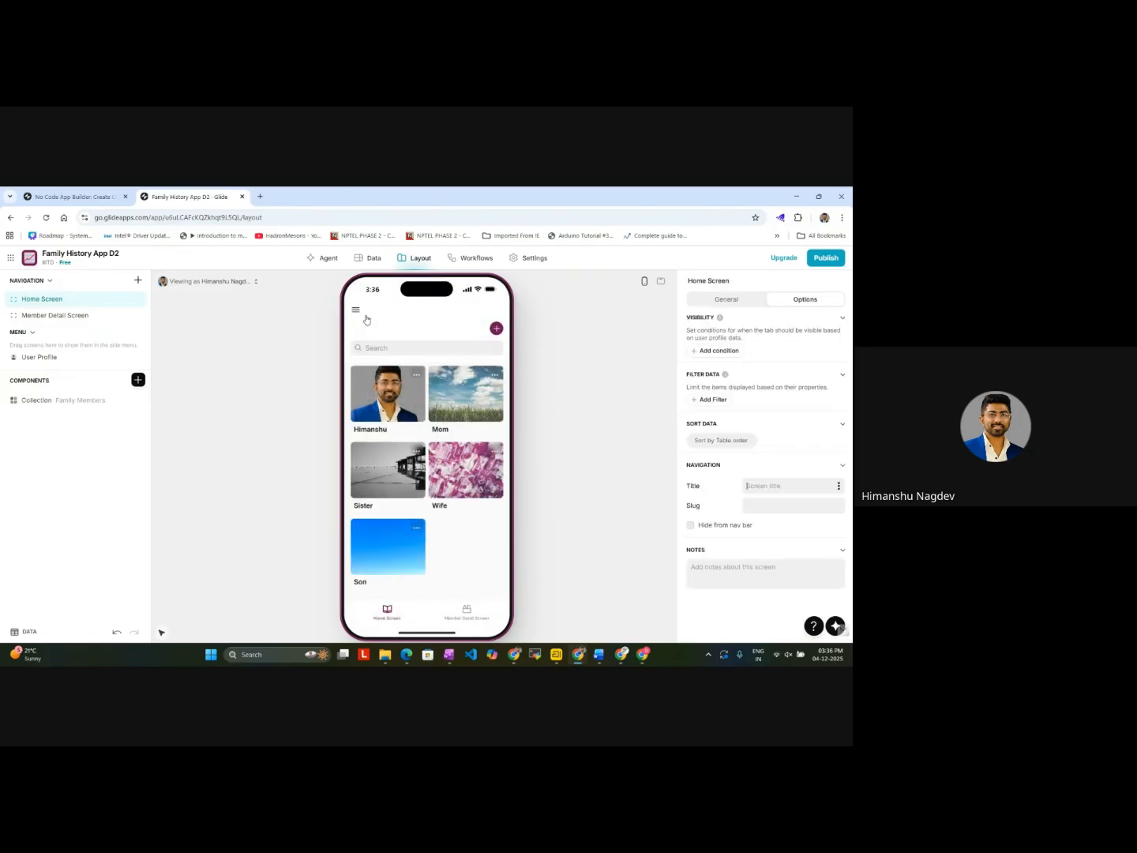
{"action": "left_click", "coordinate": [493, 332]}
{"action": "type", "text": "Ne"}
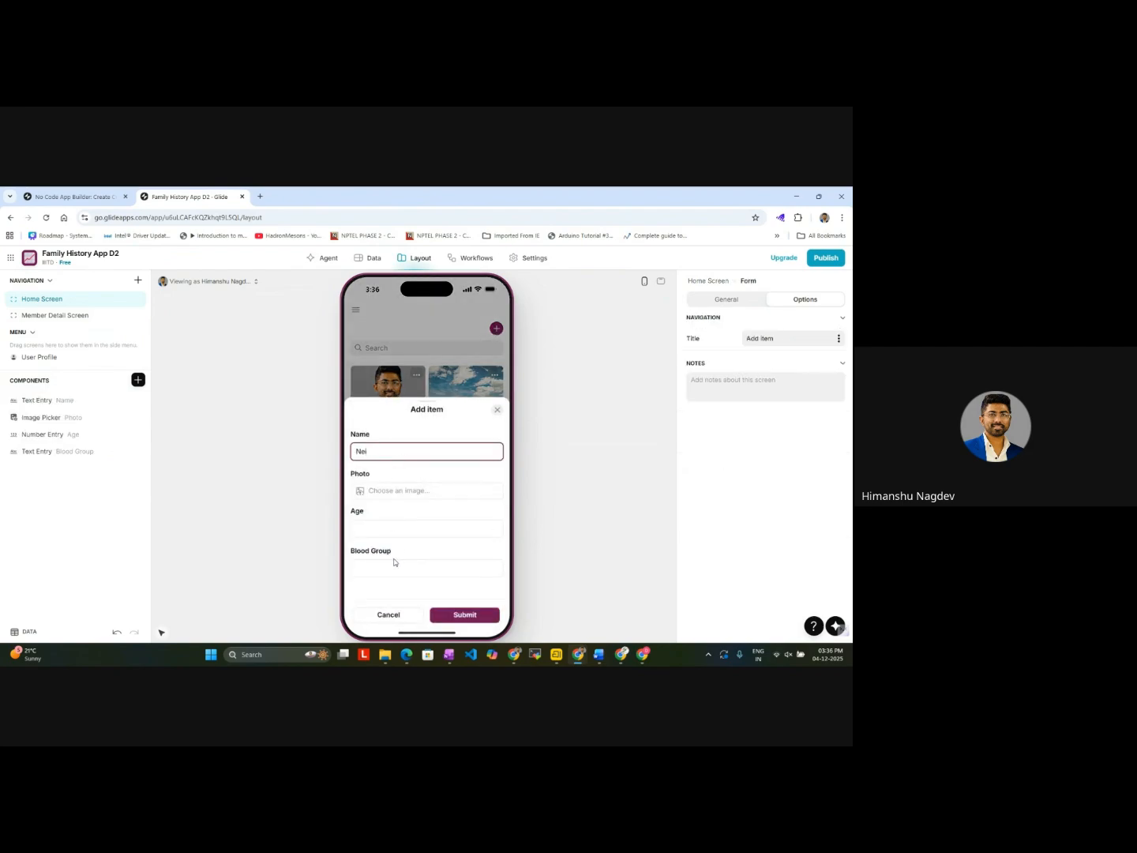
{"action": "type", "text": "i"}
{"action": "left_click", "coordinate": [497, 410]}
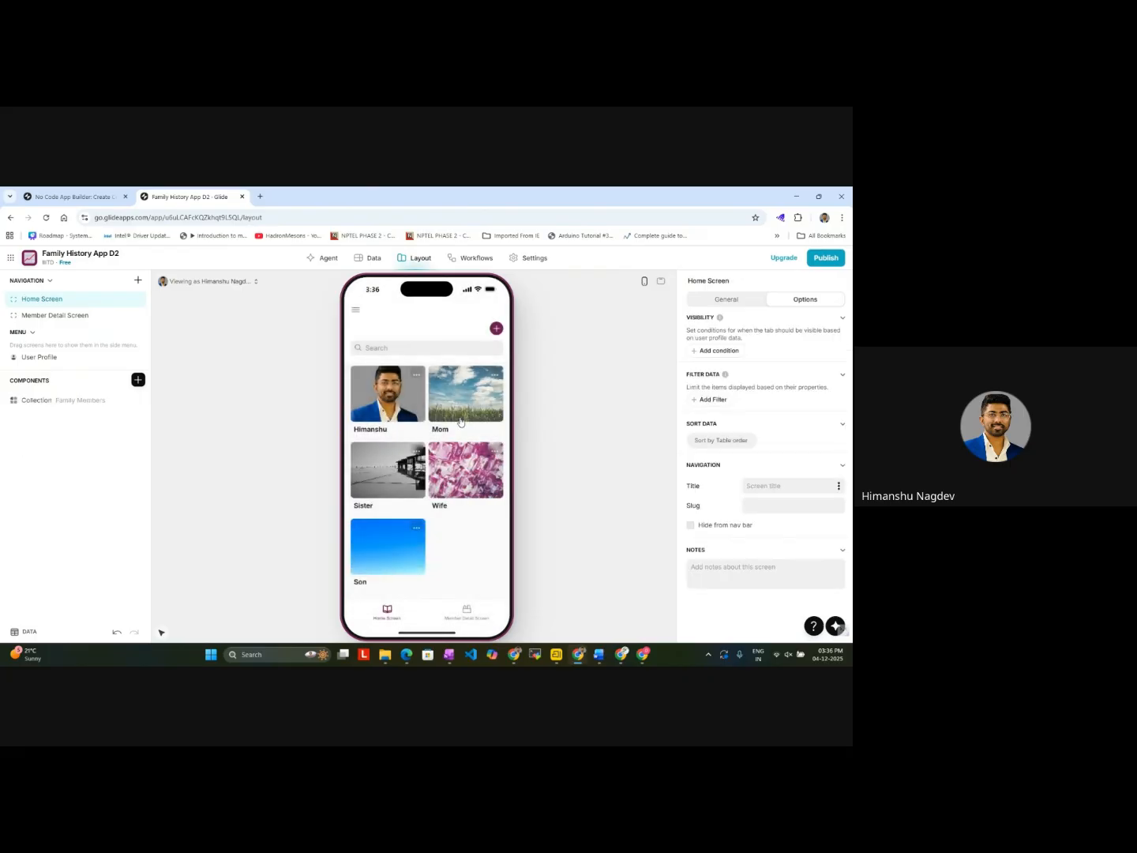
Step: Start a new family member named Member X and upload topmate_logo as the photo
{"action": "left_click", "coordinate": [495, 330]}
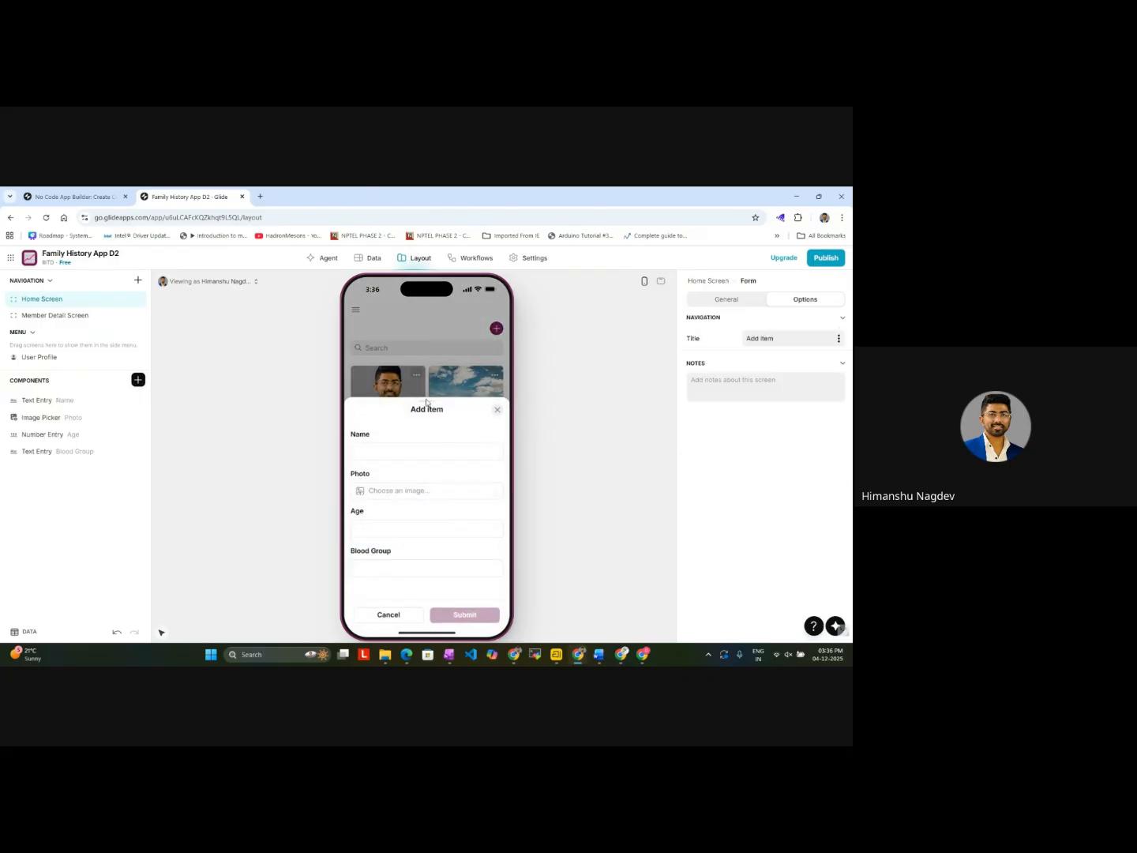
{"action": "type", "text": "Me"}
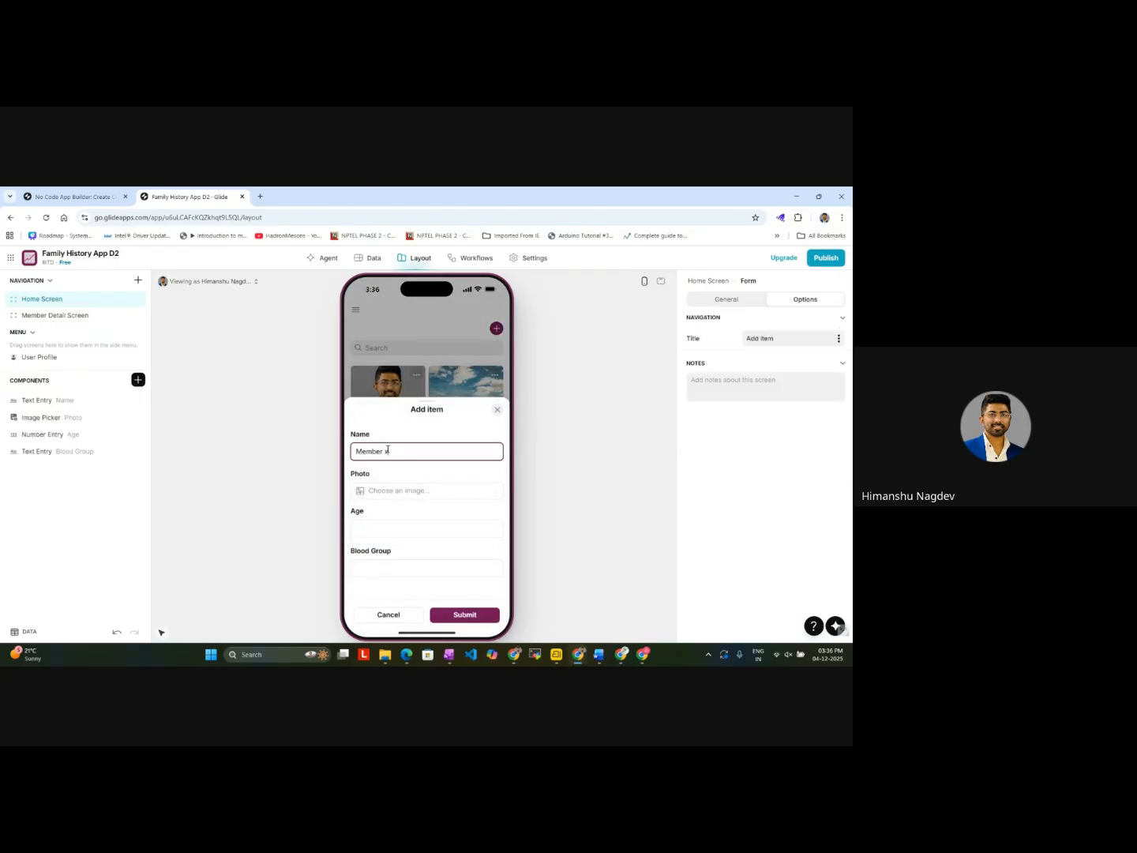
{"action": "type", "text": "mber X"}
{"action": "left_click", "coordinate": [389, 491]}
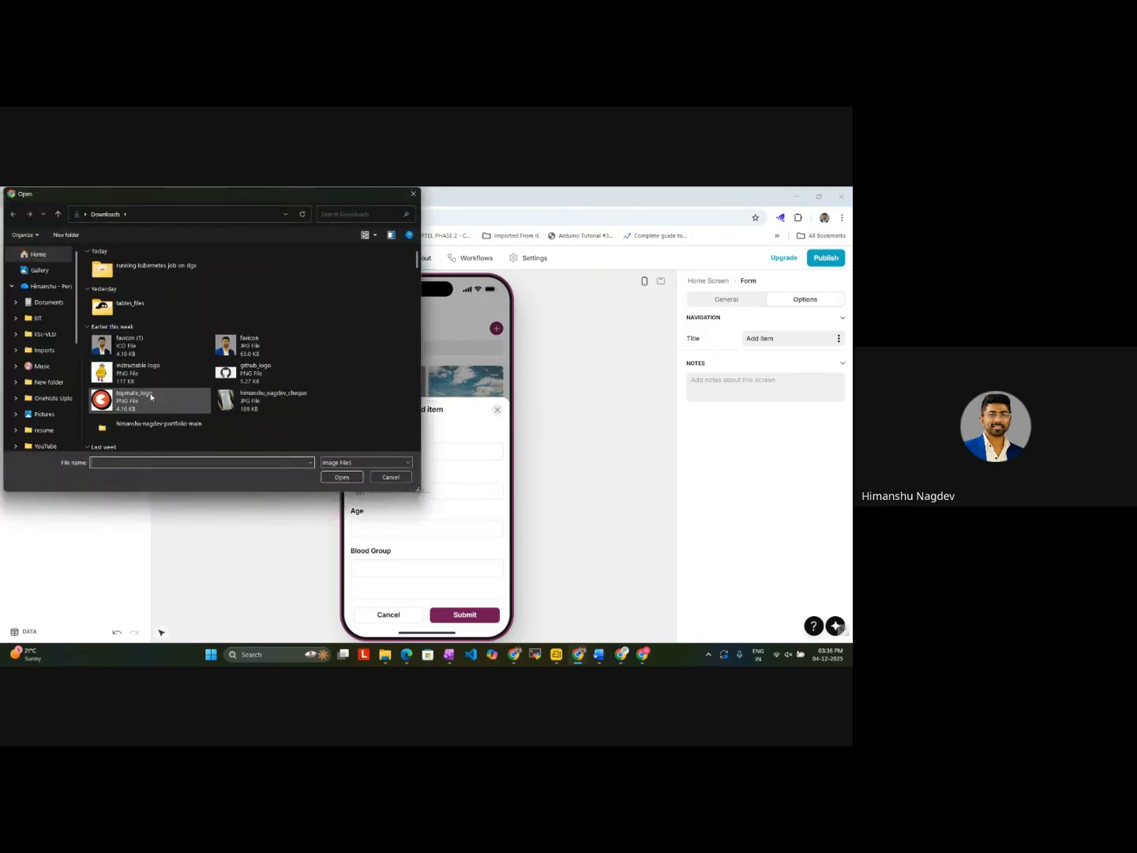
{"action": "double_click", "coordinate": [151, 397]}
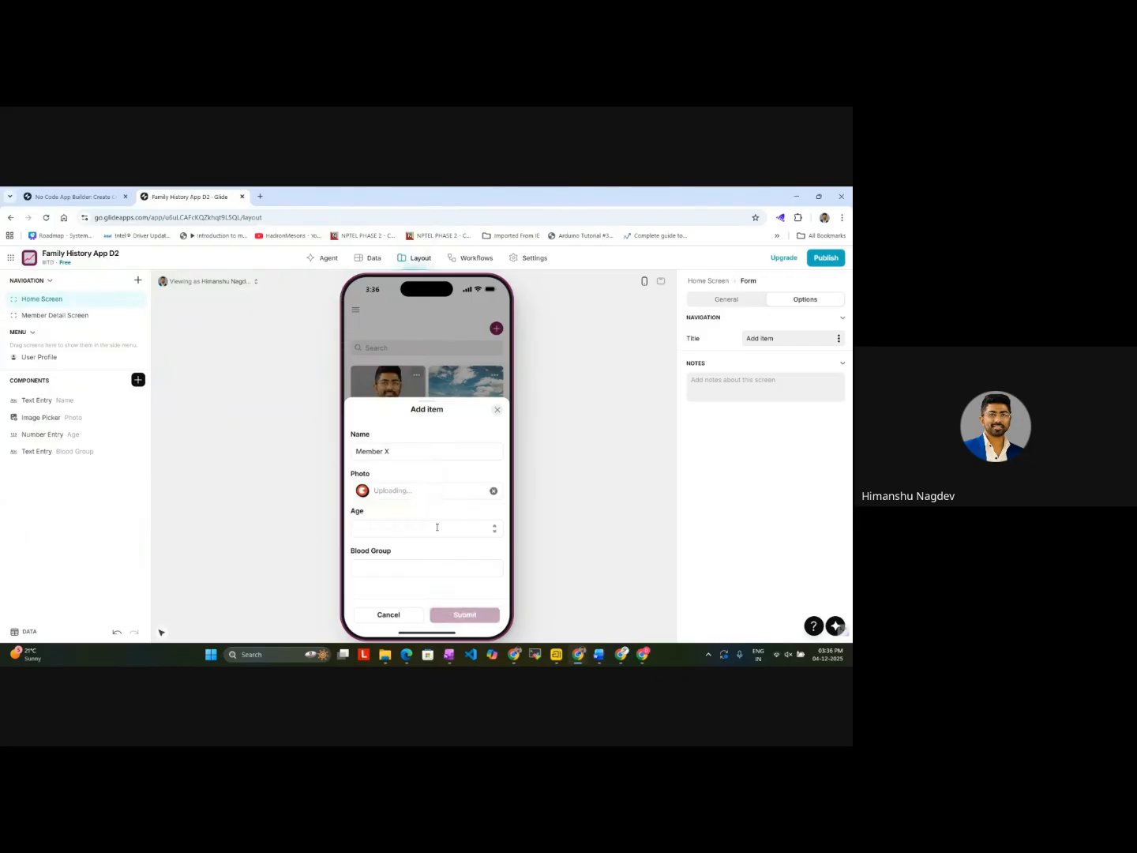
Step: Set the new member's age to 20 and blood group to NA, and submit the form
{"action": "left_click", "coordinate": [431, 529]}
{"action": "type", "text": "20"}
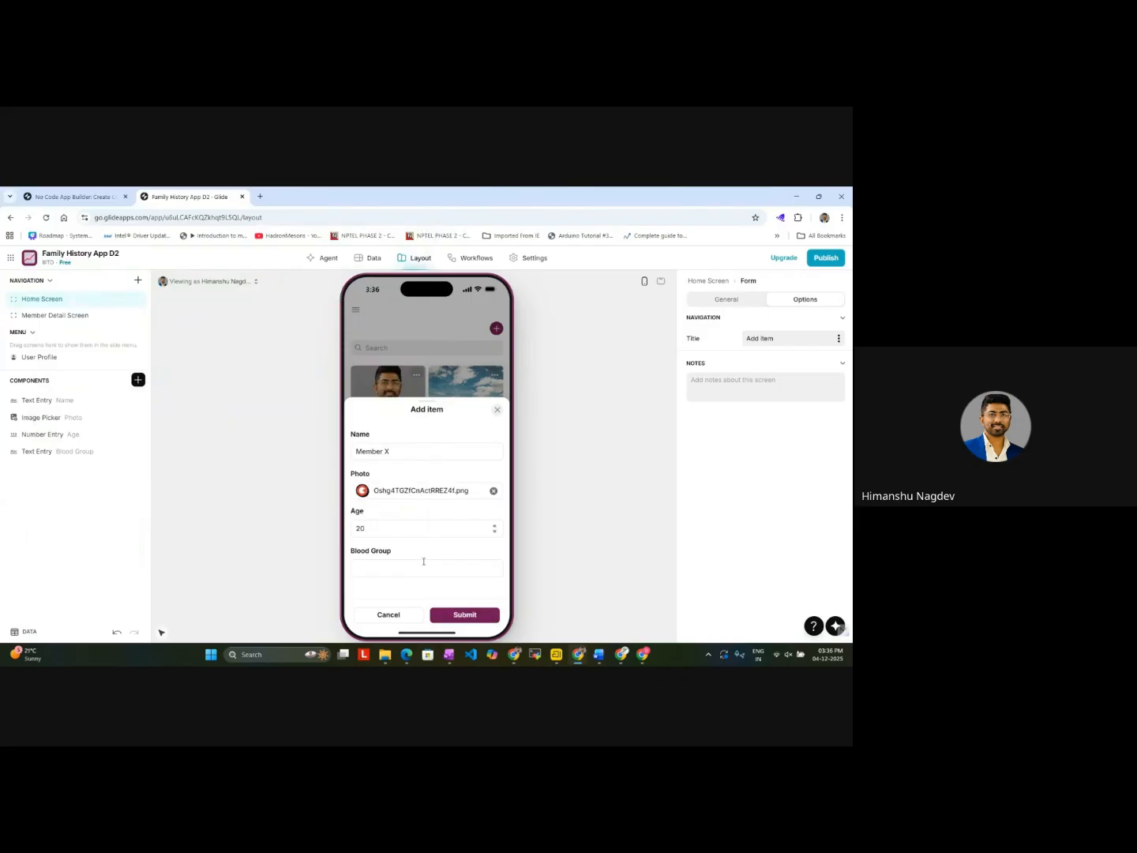
{"action": "left_click", "coordinate": [413, 569]}
{"action": "type", "text": "NA"}
{"action": "left_click", "coordinate": [462, 615]}
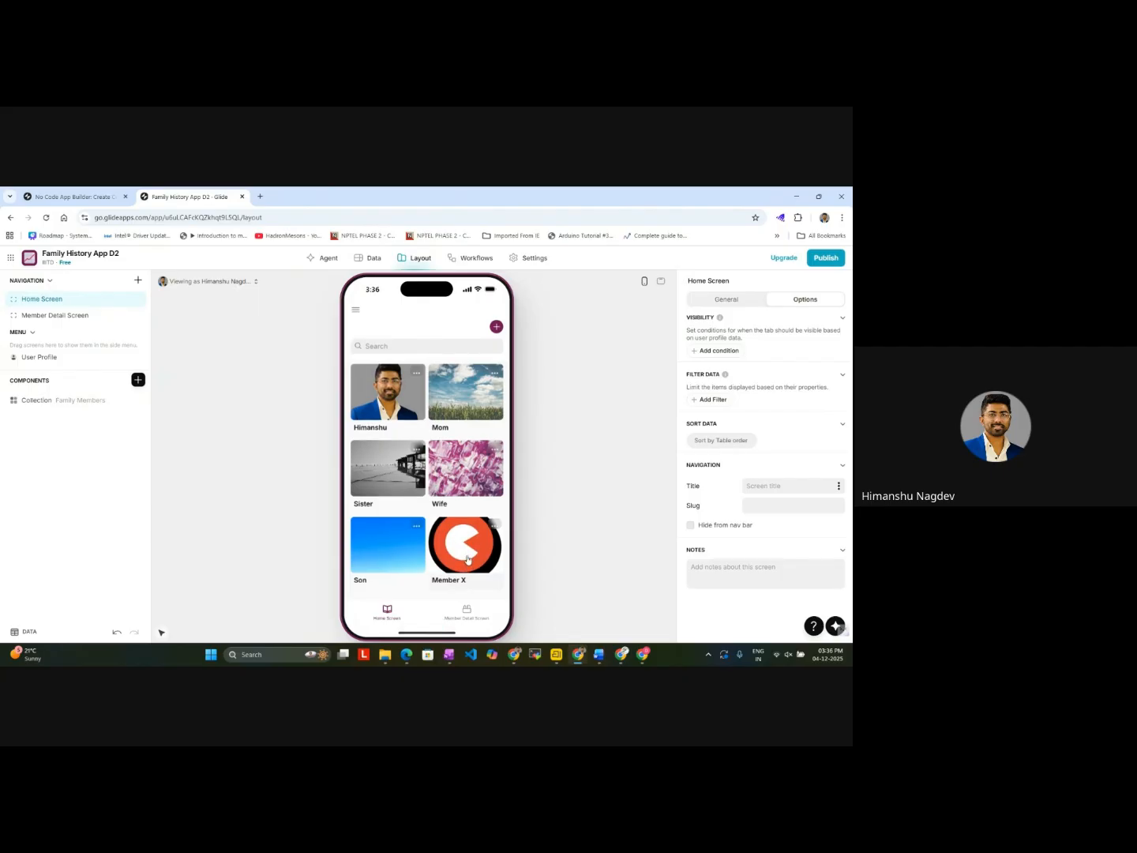
{"action": "left_click", "coordinate": [463, 545]}
{"action": "left_click", "coordinate": [497, 355]}
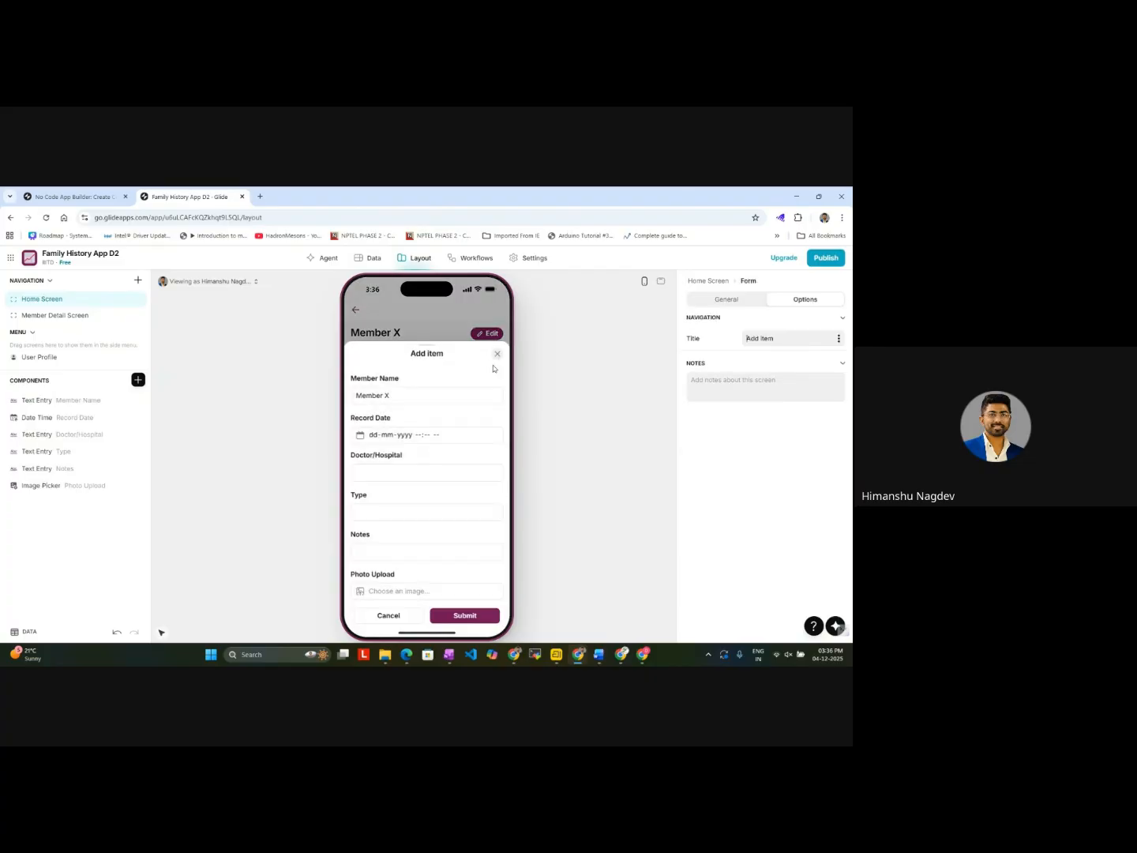
{"action": "left_click", "coordinate": [417, 435]}
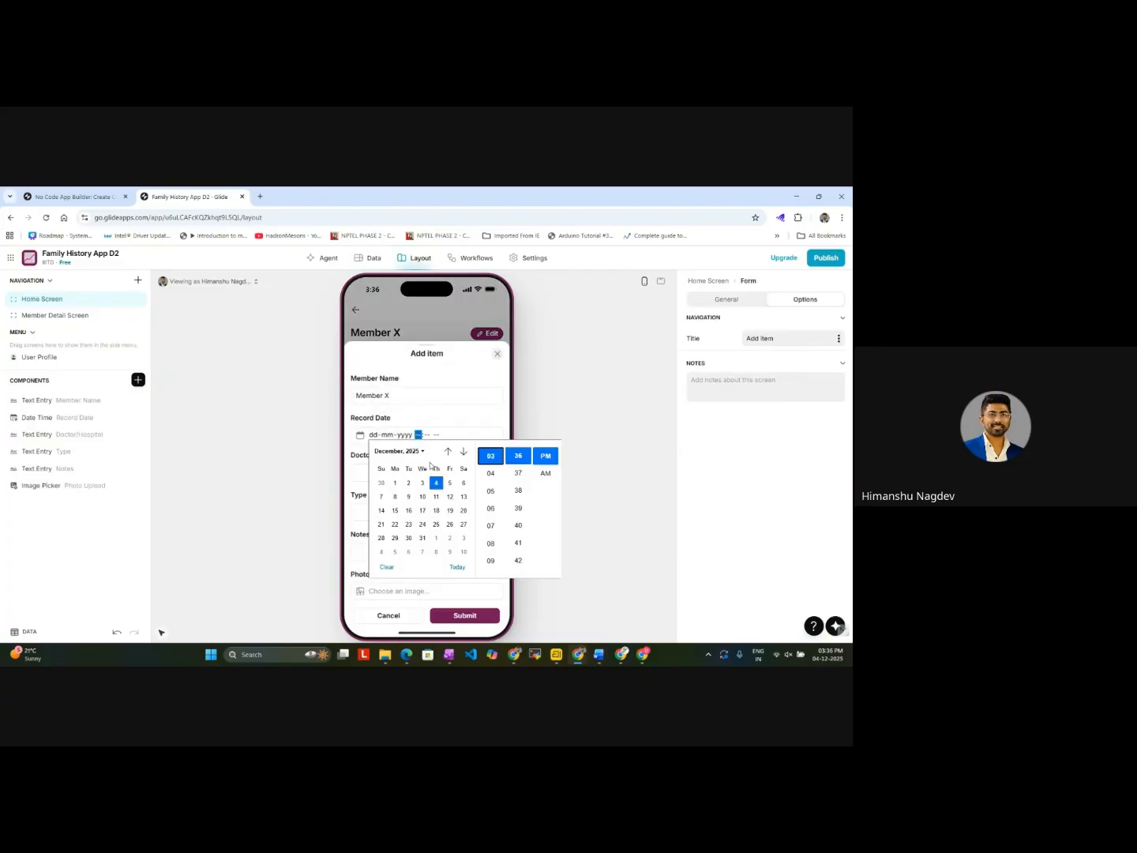
{"action": "left_click", "coordinate": [448, 452]}
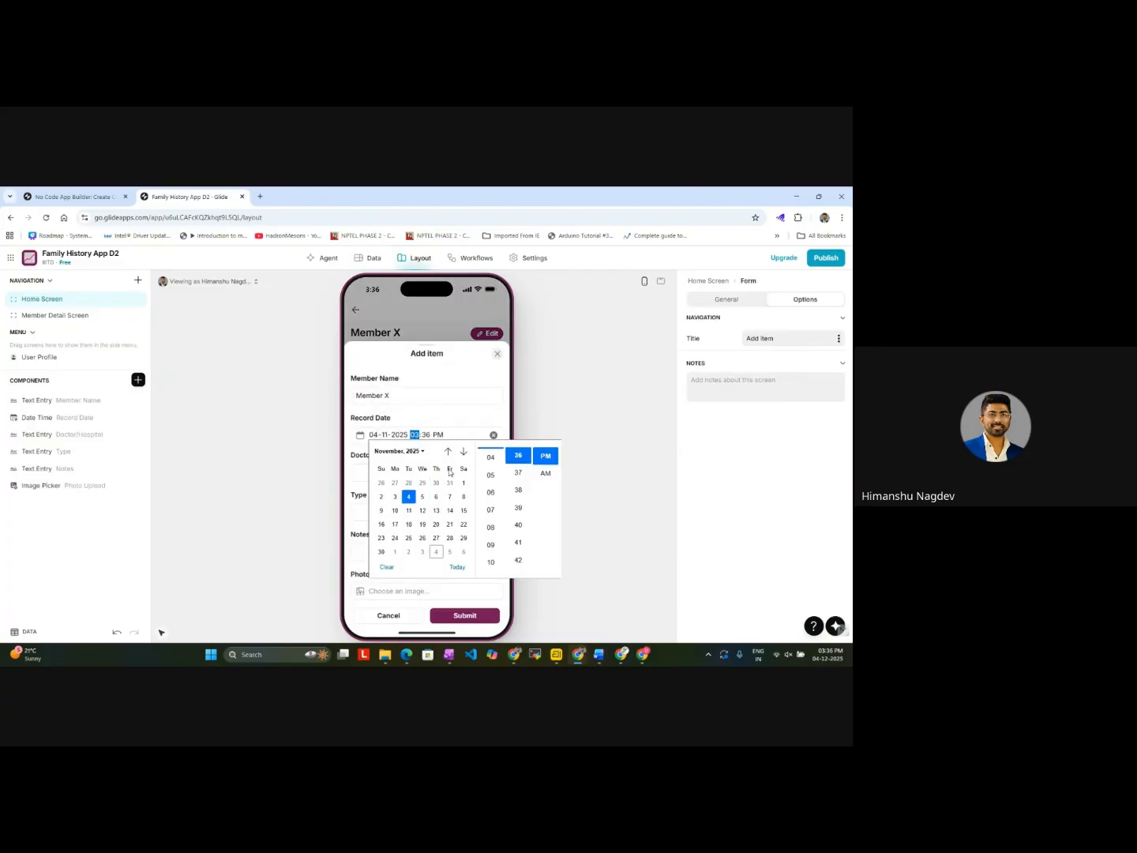
{"action": "left_click", "coordinate": [383, 527]}
{"action": "left_click", "coordinate": [491, 510]}
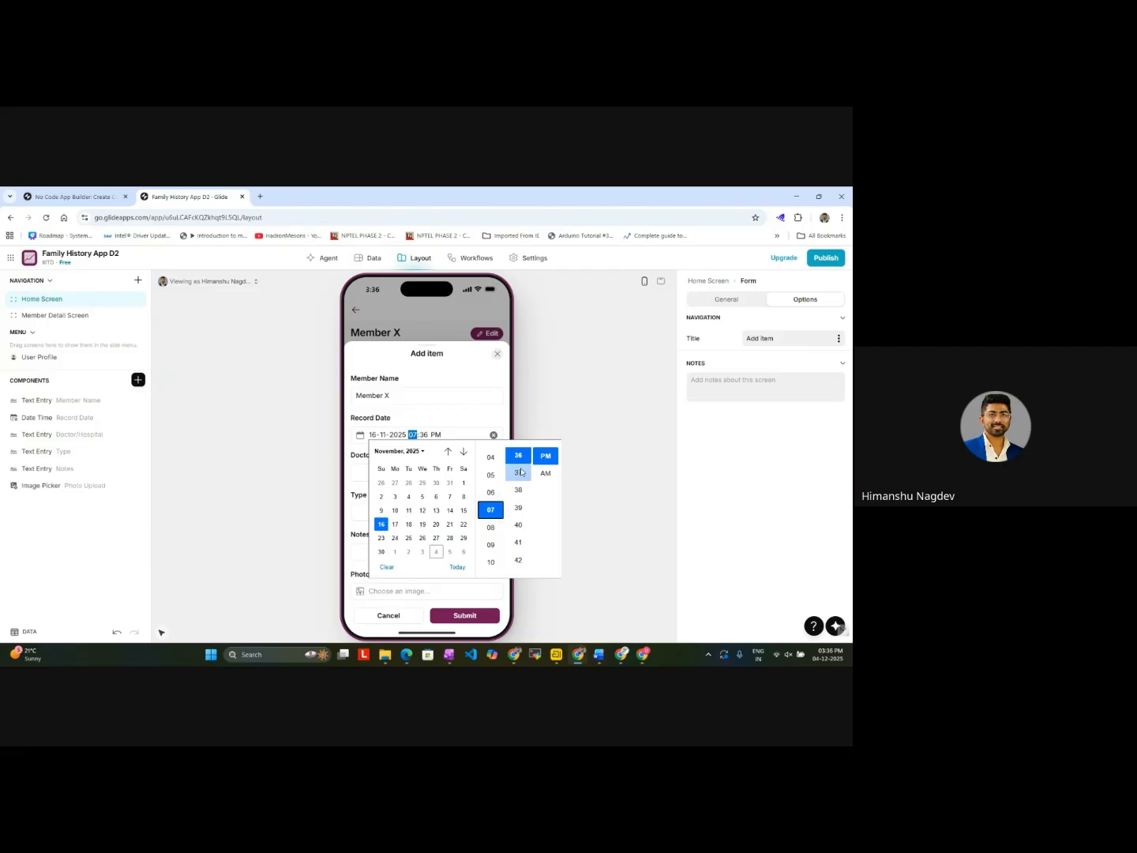
Step: Fill in the record with doctor/hospital ABC11, type Consultation, and the notes "Follow up required on x date"
{"action": "left_click", "coordinate": [361, 474]}
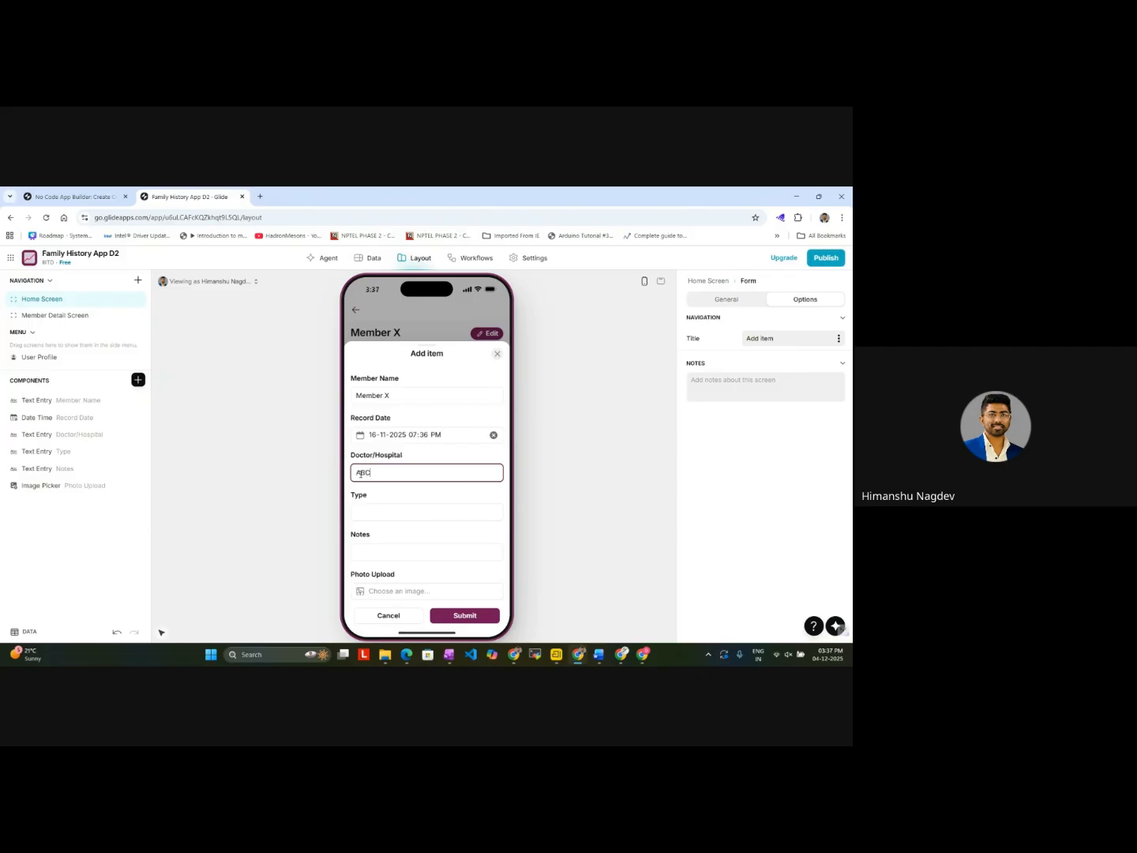
{"action": "left_click", "coordinate": [387, 516]}
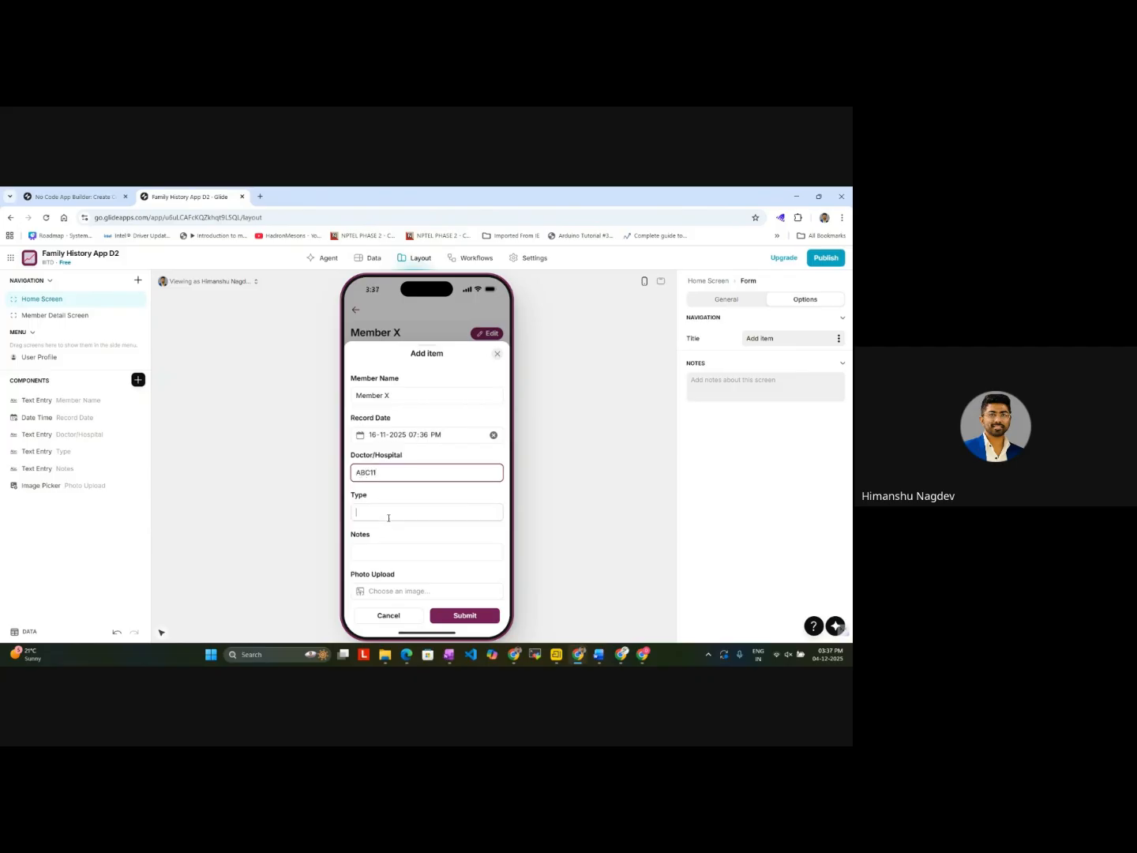
{"action": "type", "text": "consult"}
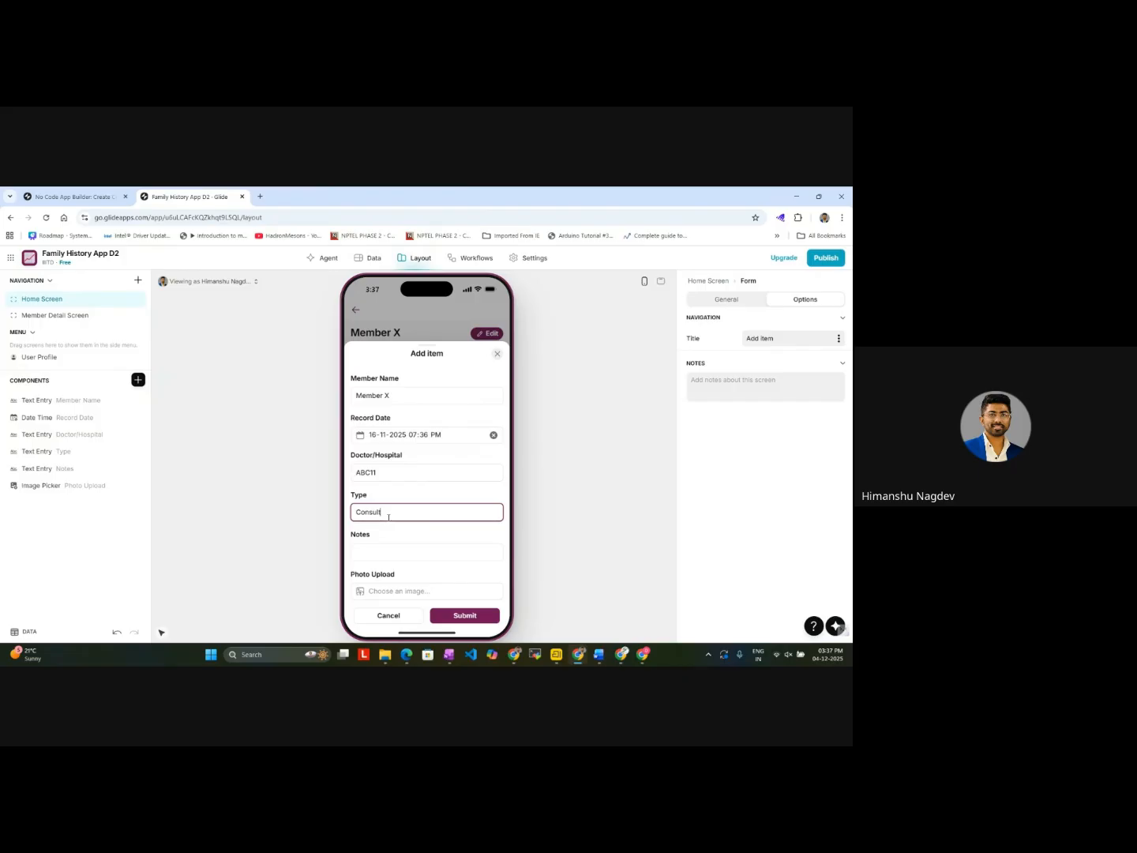
{"action": "type", "text": "ation"}
{"action": "left_click", "coordinate": [388, 555]}
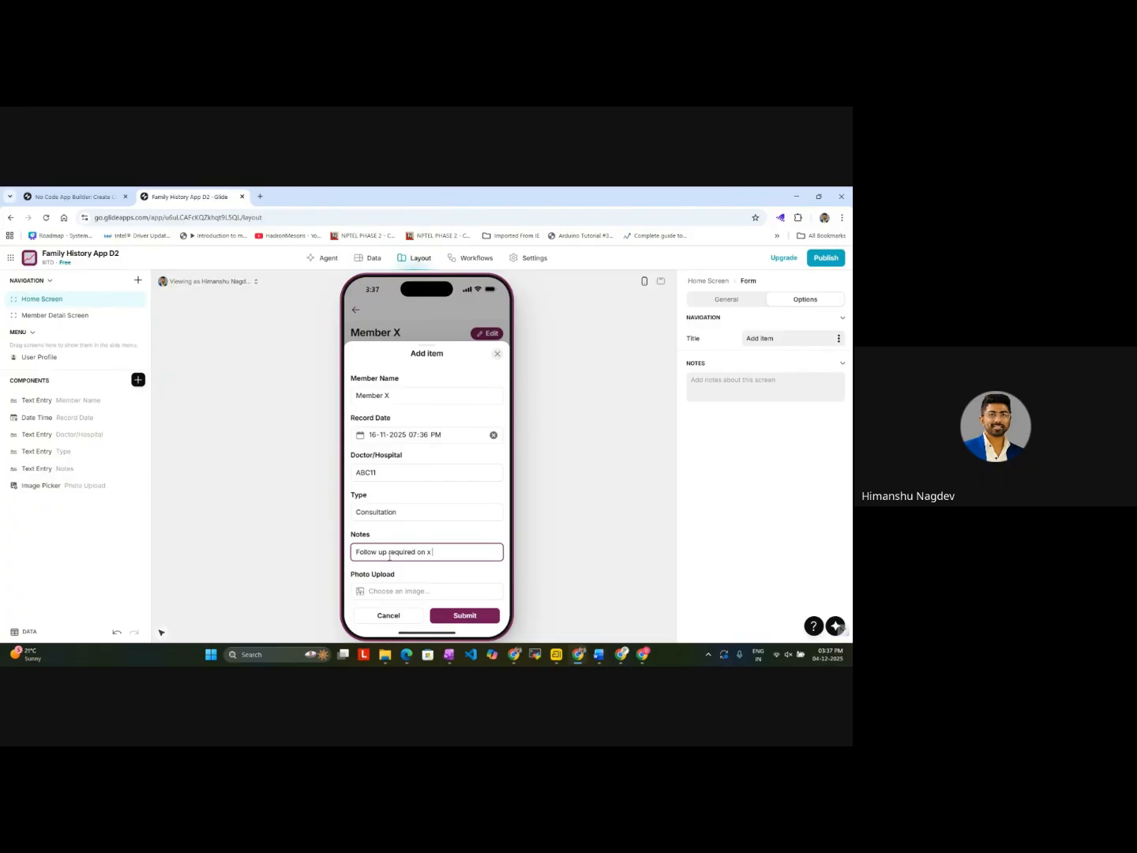
Step: Upload github_logo as the record's photo and submit Member X's medical record
{"action": "left_click", "coordinate": [406, 599]}
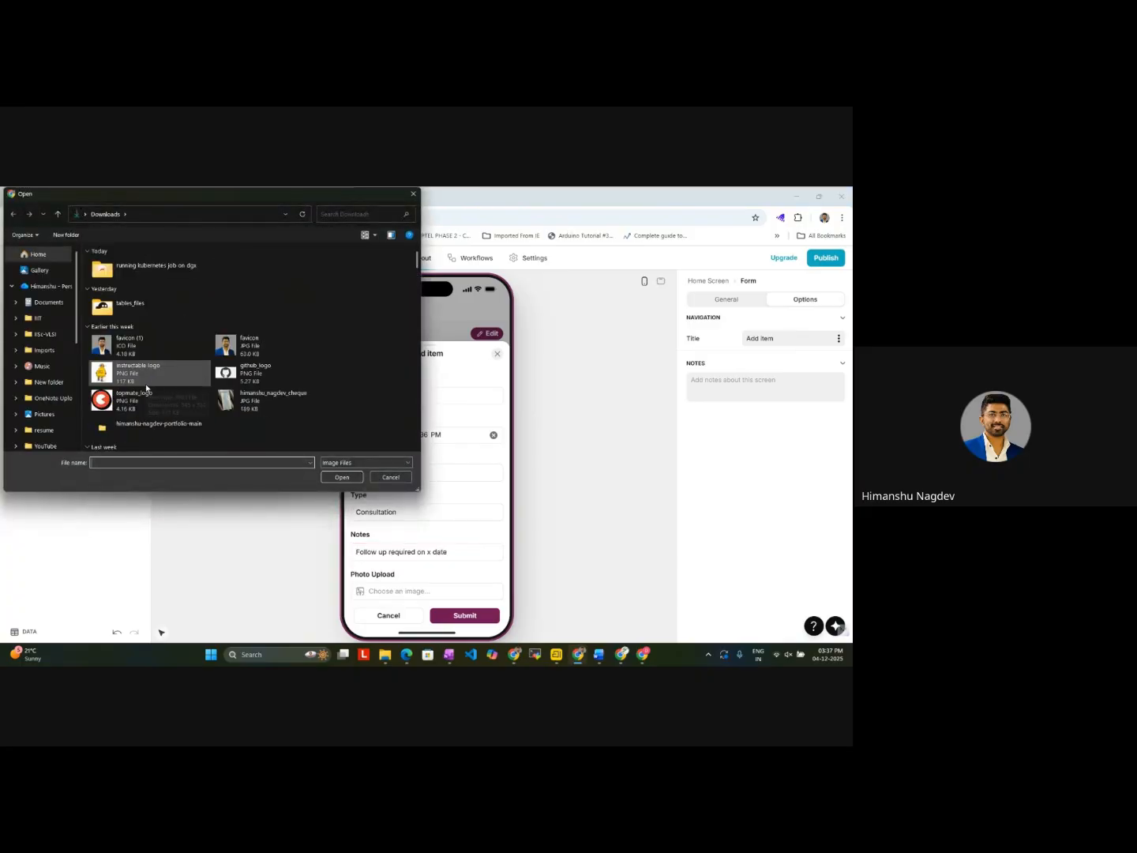
{"action": "double_click", "coordinate": [244, 372]}
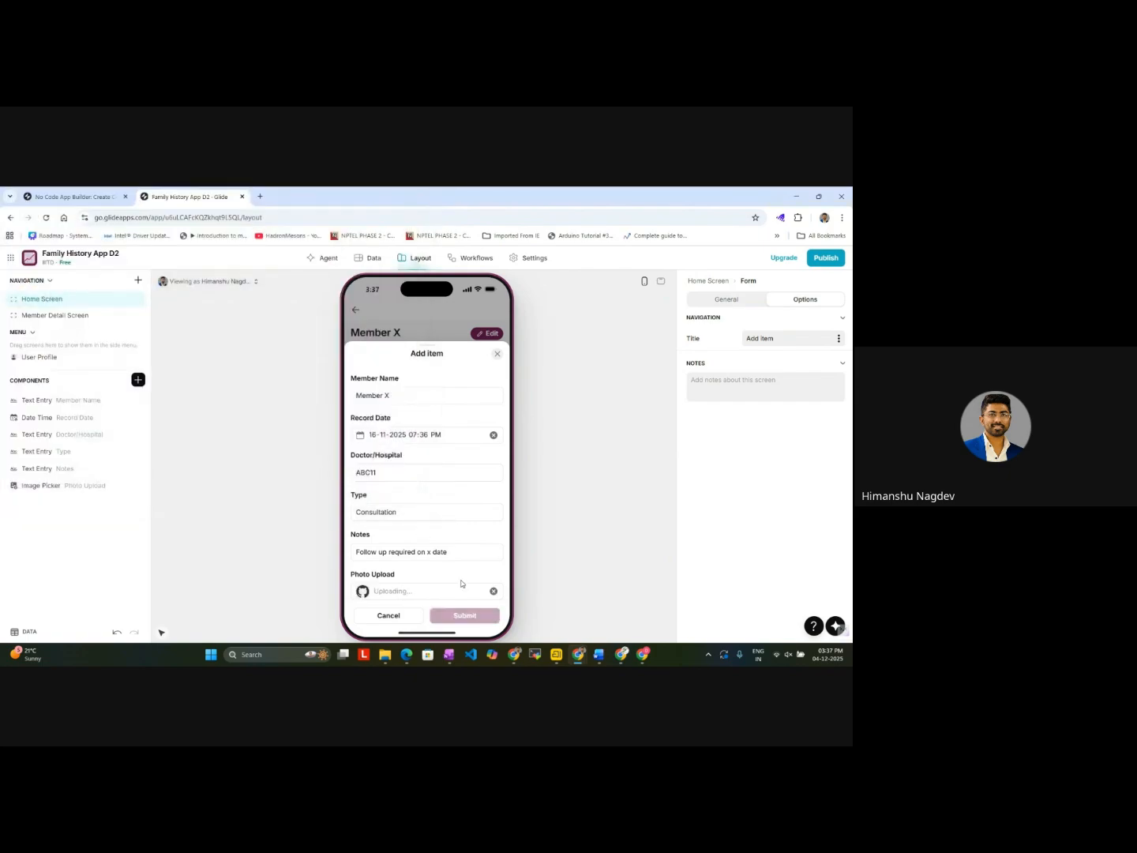
{"action": "scroll", "coordinate": [424, 541], "scroll_direction": "down", "scroll_amount": 1}
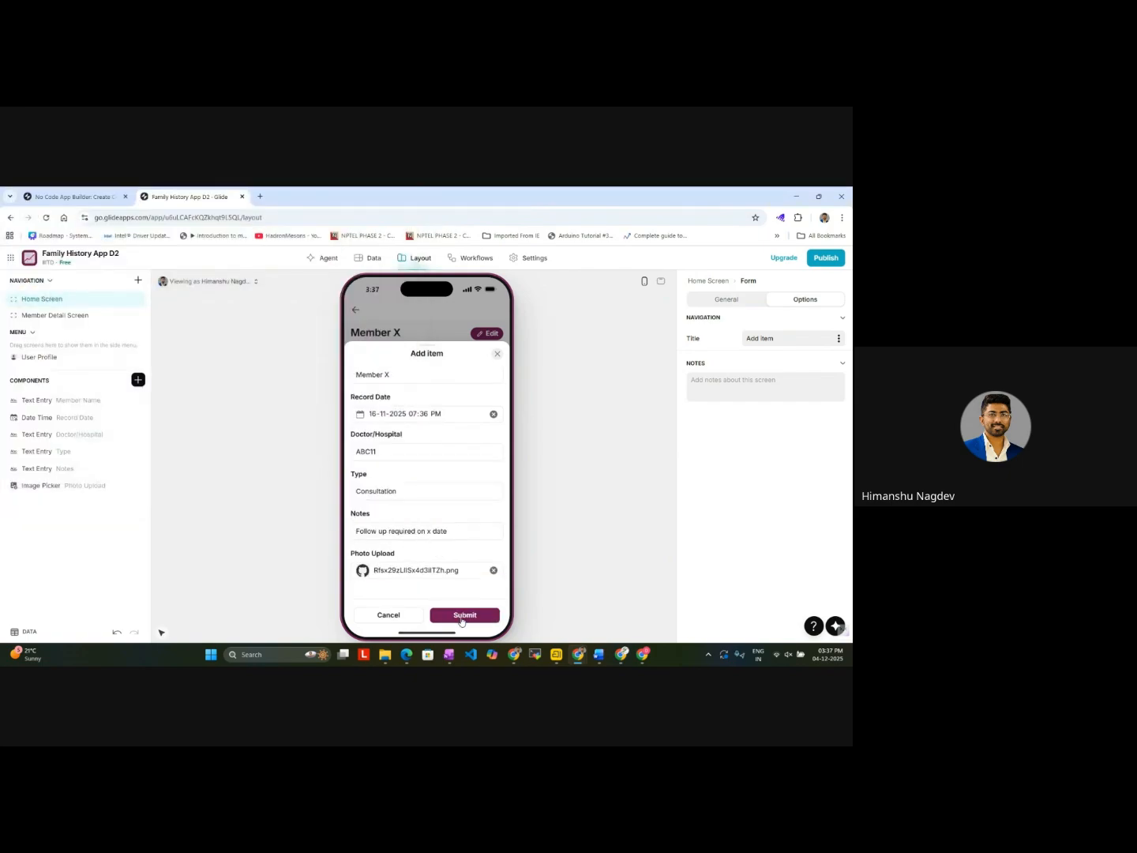
{"action": "left_click", "coordinate": [463, 621]}
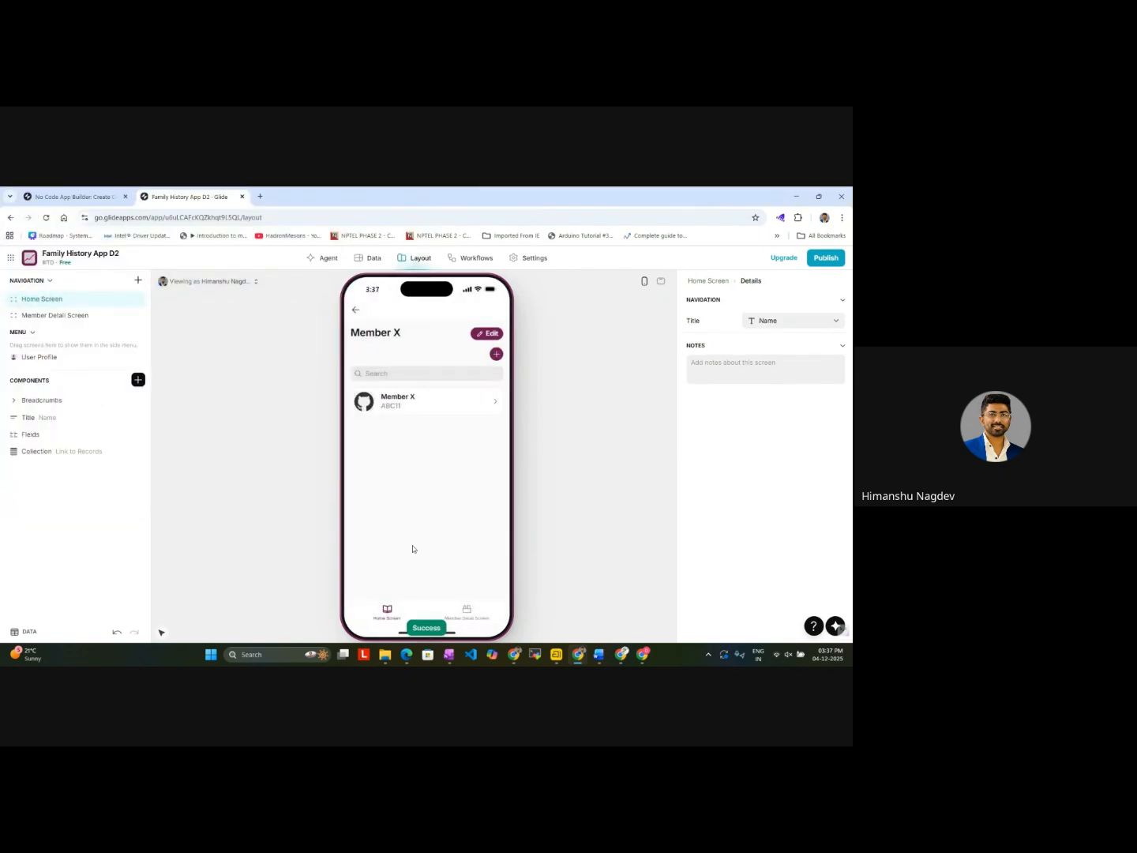
Step: Check the Member X entries in the Family Members and Medical Records data tables
{"action": "left_click", "coordinate": [465, 613]}
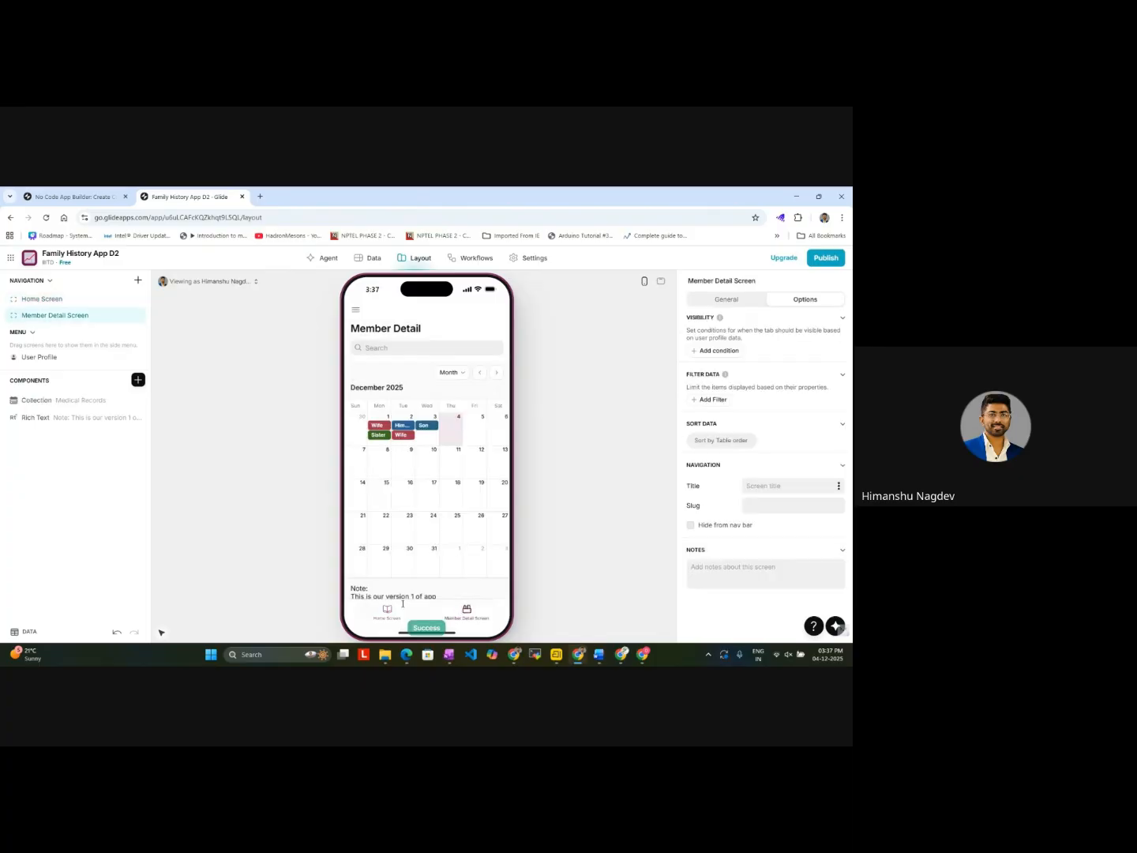
{"action": "left_click", "coordinate": [377, 618]}
{"action": "left_click", "coordinate": [368, 258]}
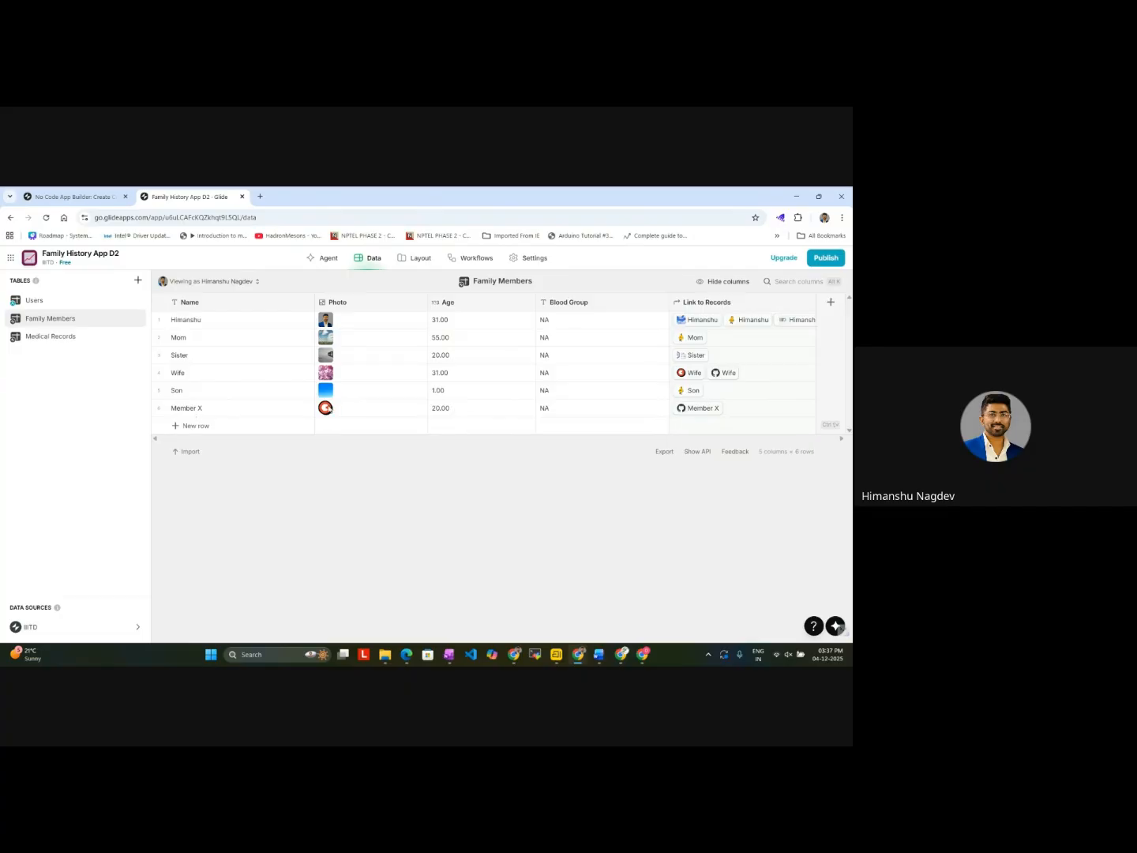
{"action": "left_click", "coordinate": [72, 335]}
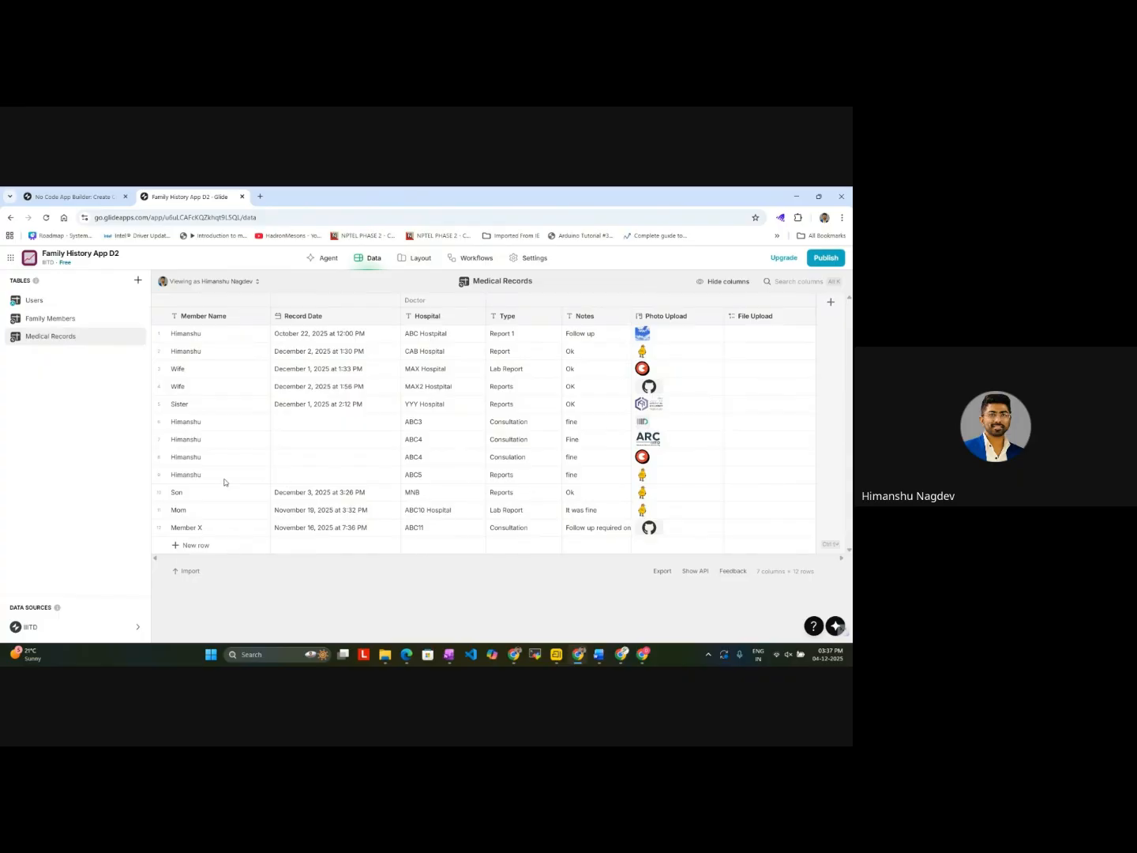
Step: Return to the app layout and show November 2025 in the Member Detail calendar to check Member X's record
{"action": "left_click", "coordinate": [71, 197]}
{"action": "left_click", "coordinate": [186, 197]}
{"action": "left_click", "coordinate": [10, 217]}
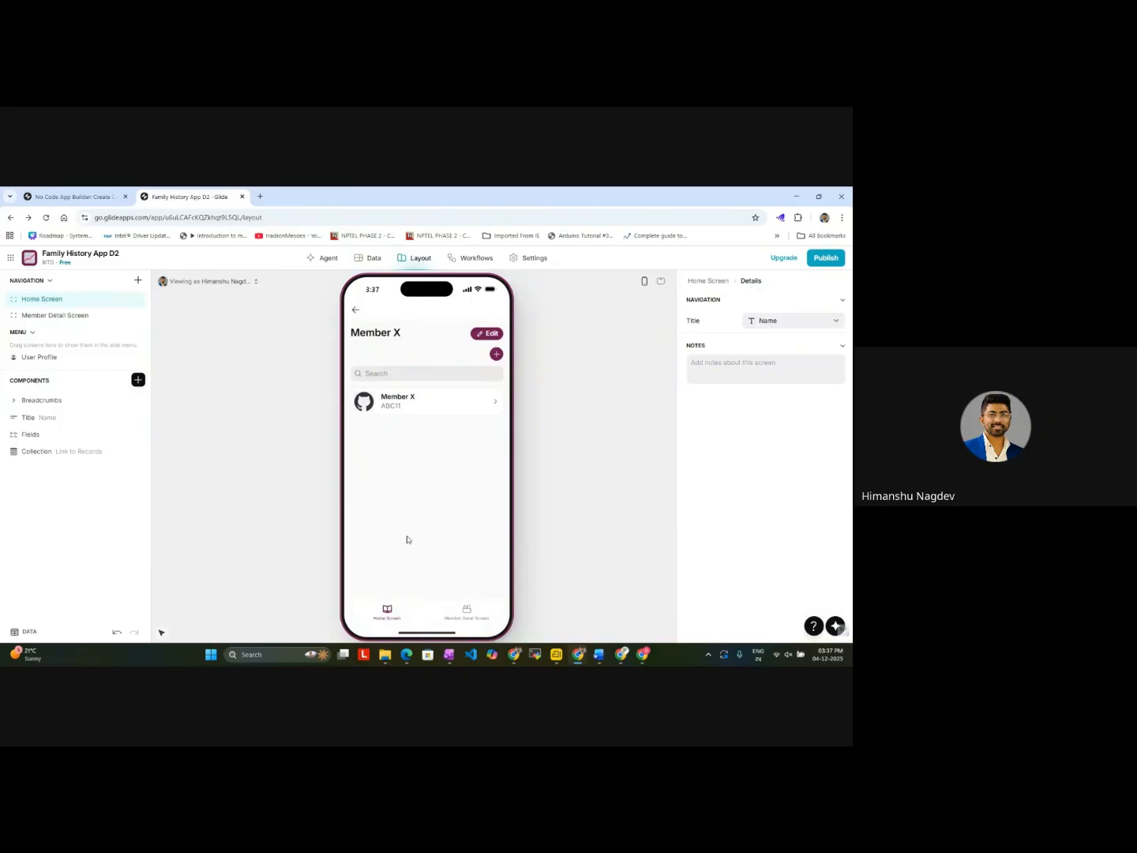
{"action": "left_click", "coordinate": [461, 617]}
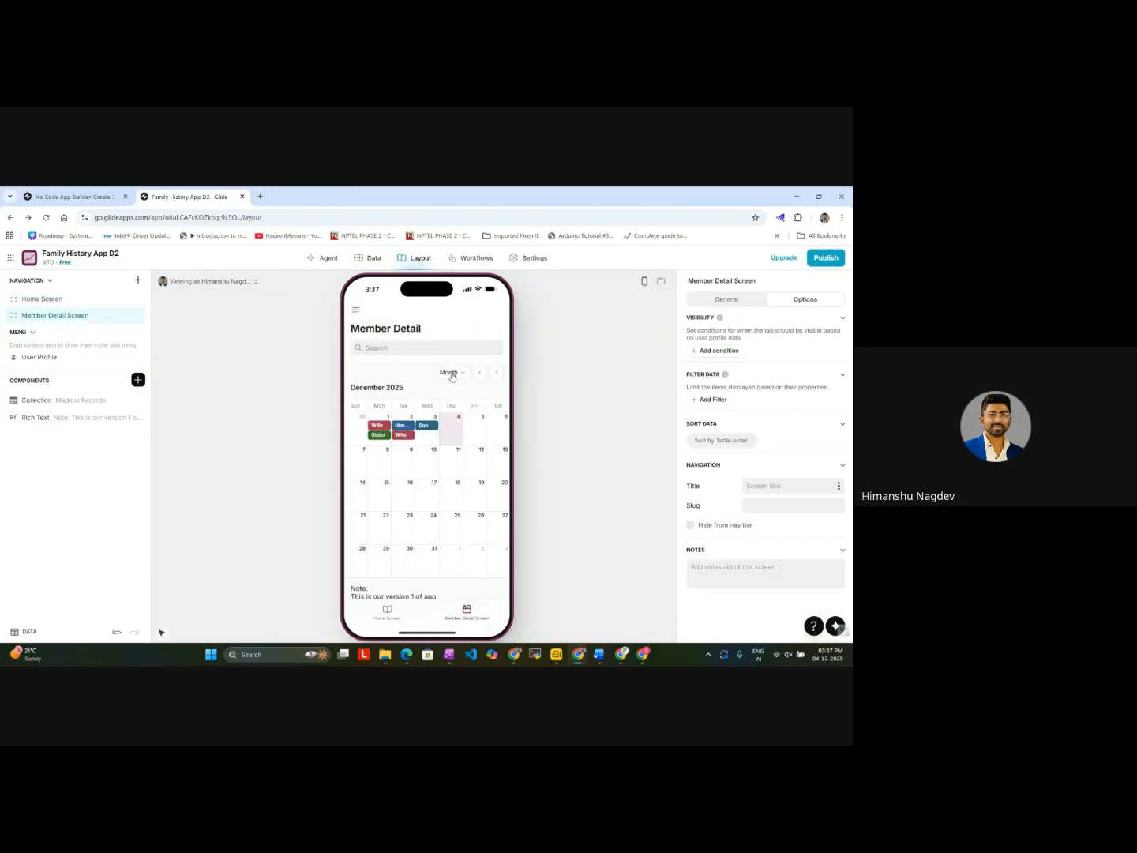
{"action": "left_click", "coordinate": [481, 376]}
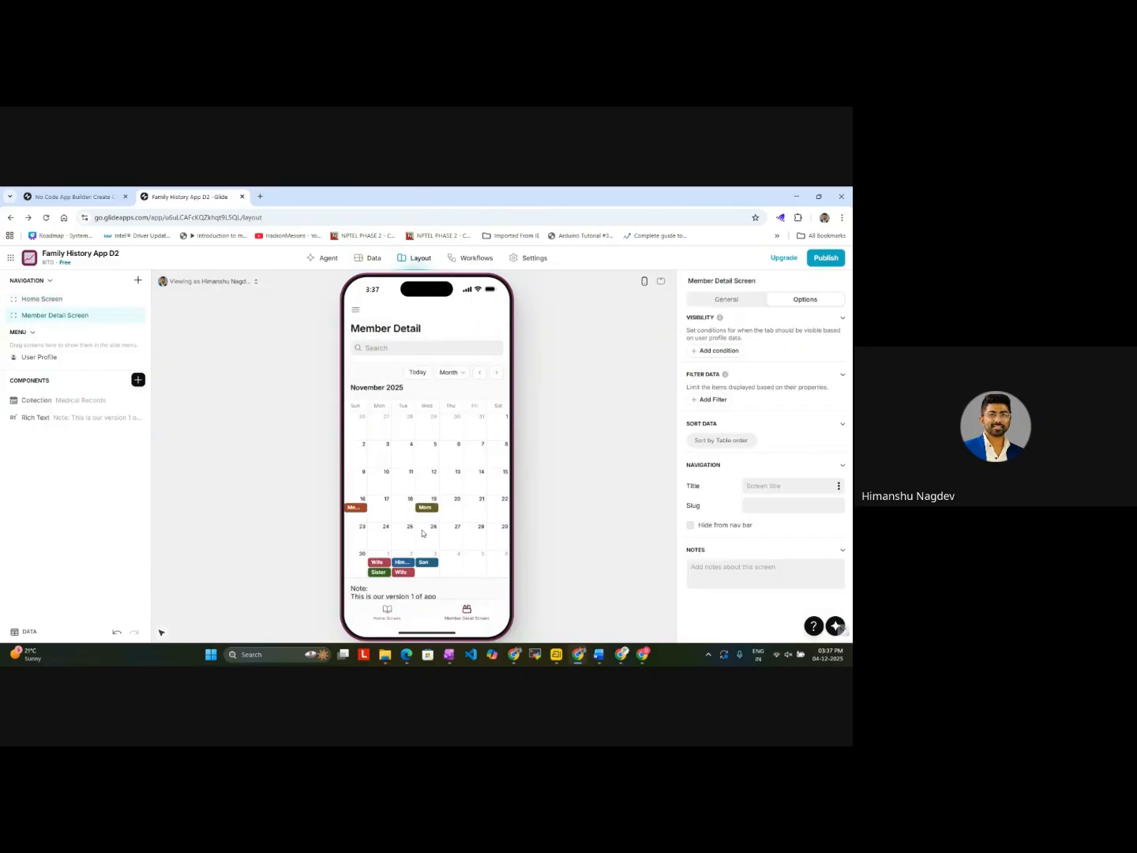
Step: Open Member X's entry from the November 2025 calendar and filter its medical records list by member name Member X
{"action": "left_click", "coordinate": [351, 510]}
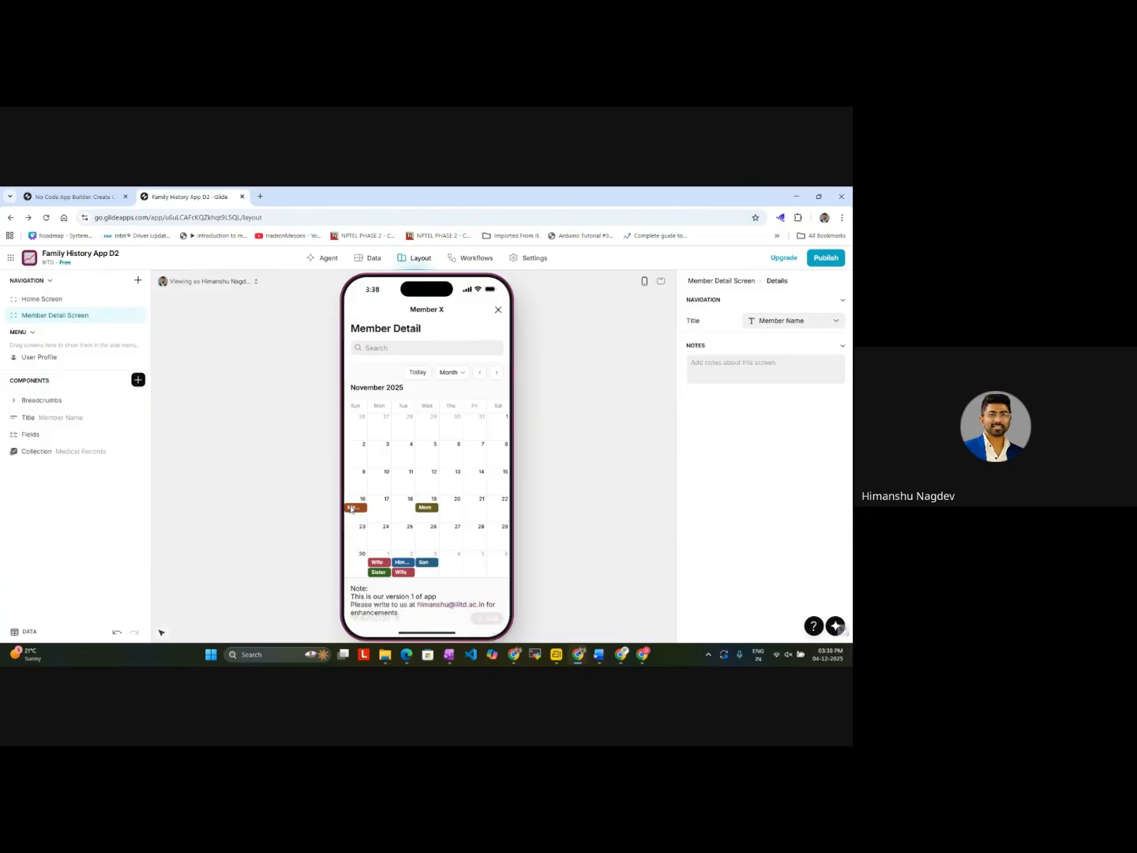
{"action": "left_click", "coordinate": [490, 373]}
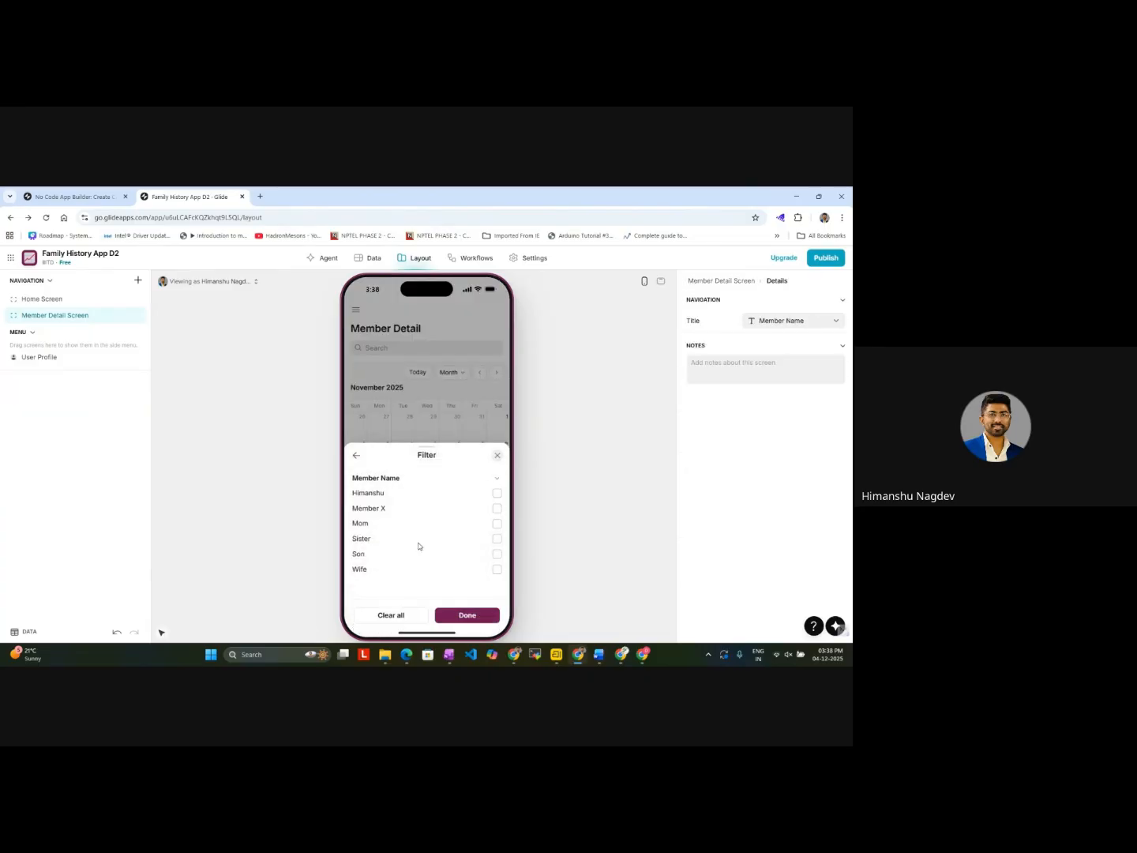
{"action": "left_click", "coordinate": [497, 508]}
{"action": "left_click", "coordinate": [469, 616]}
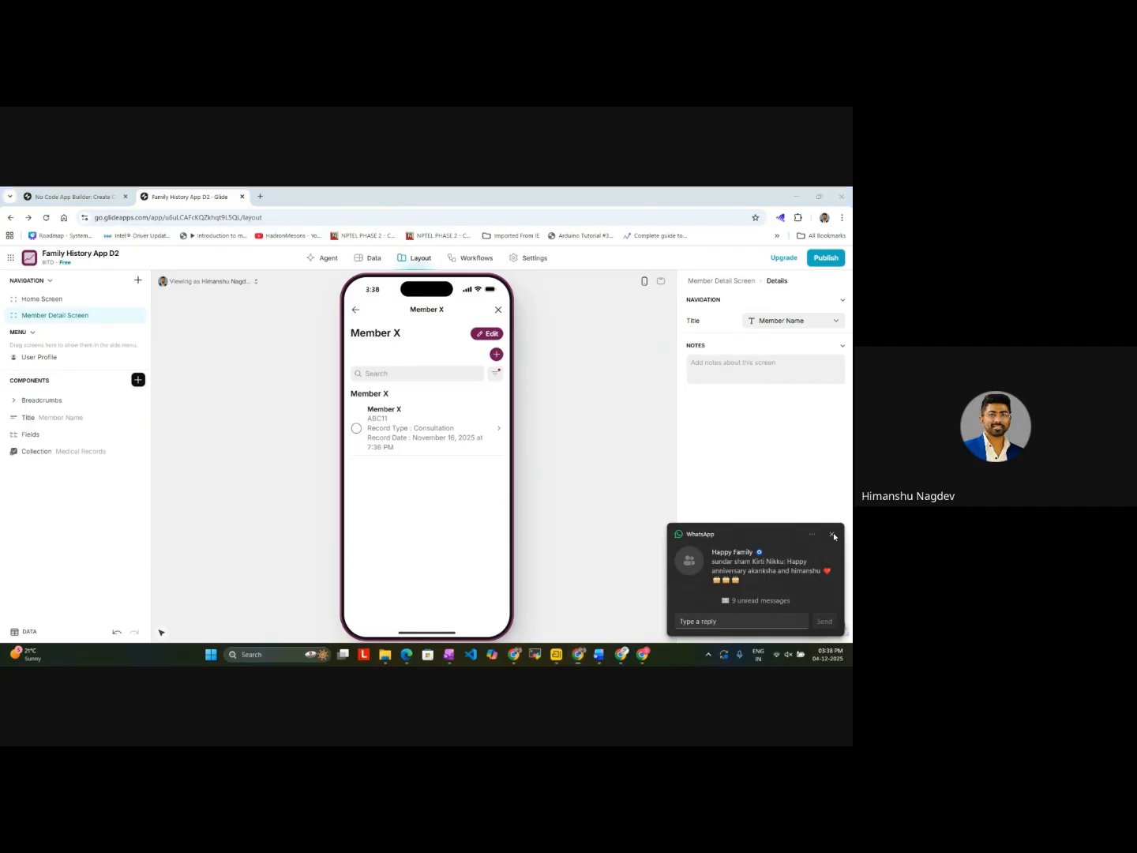
{"action": "left_click", "coordinate": [832, 534]}
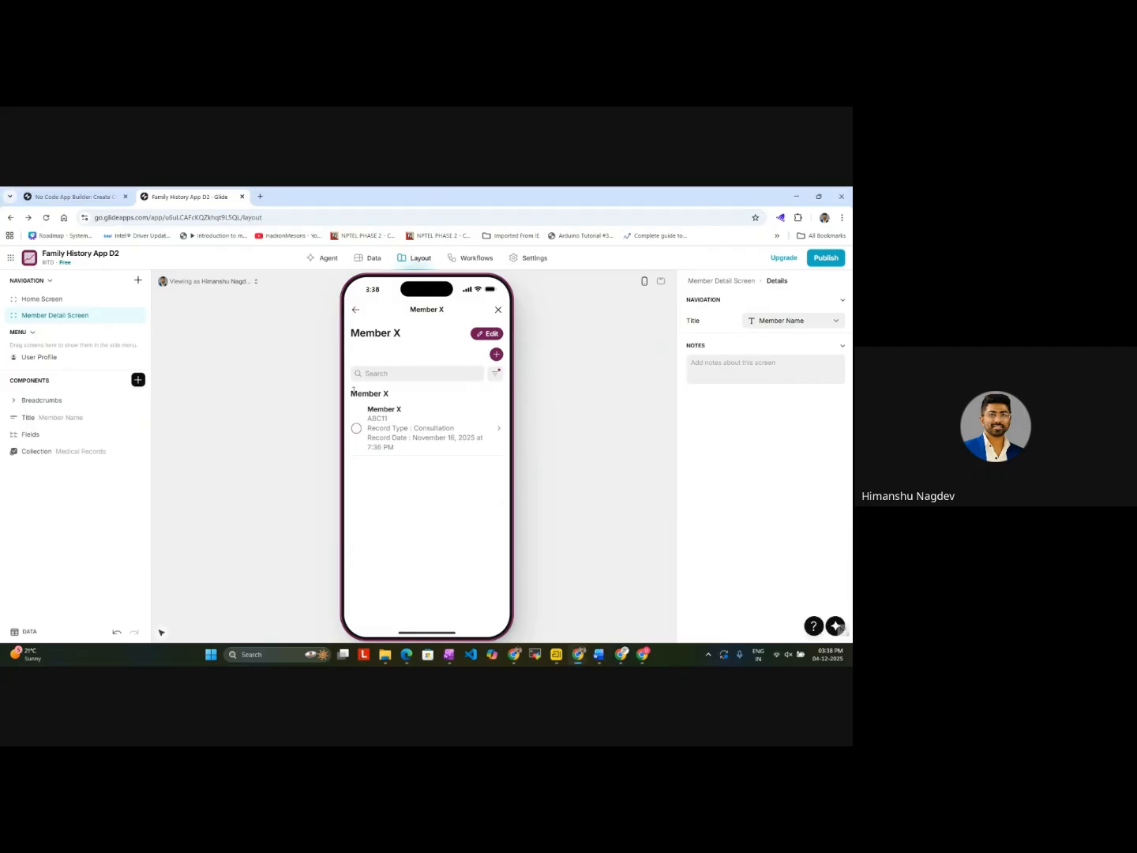
Step: Switch to the Google Meet call window and stop the recording
{"action": "mouse_move", "coordinate": [514, 657]}
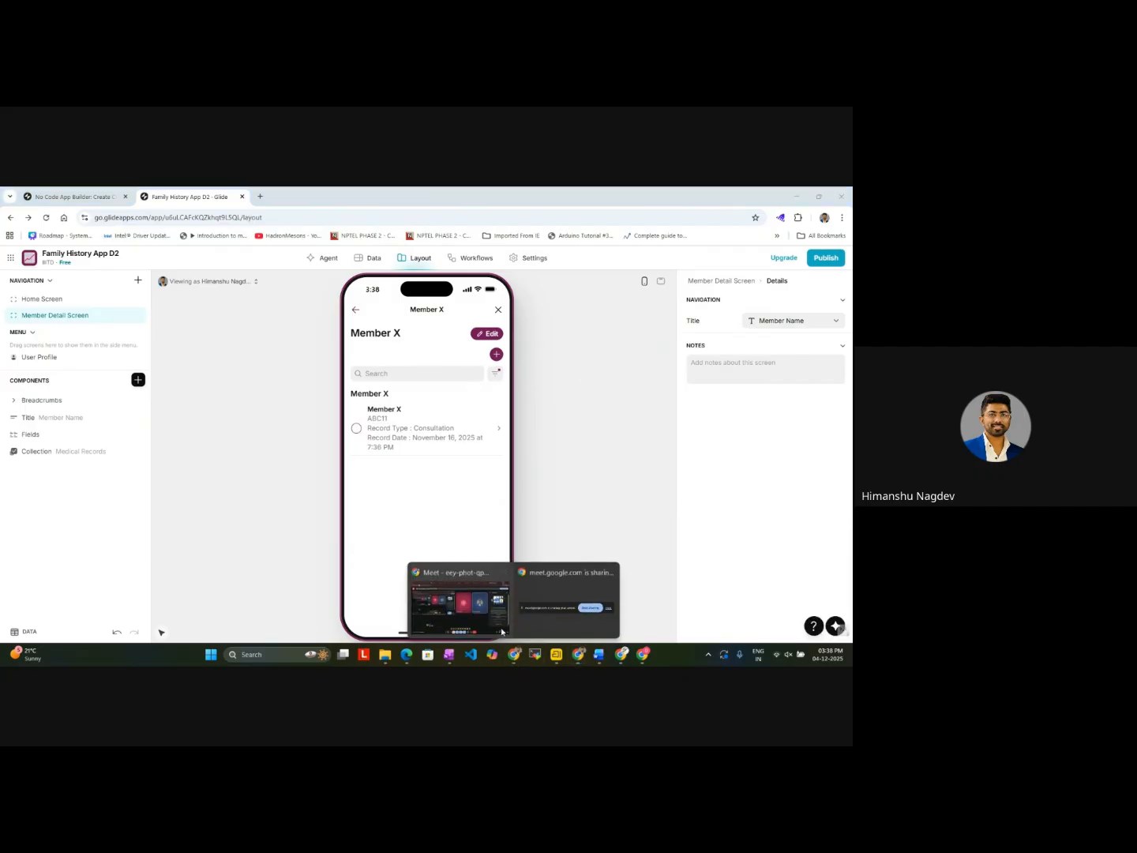
{"action": "left_click", "coordinate": [462, 600]}
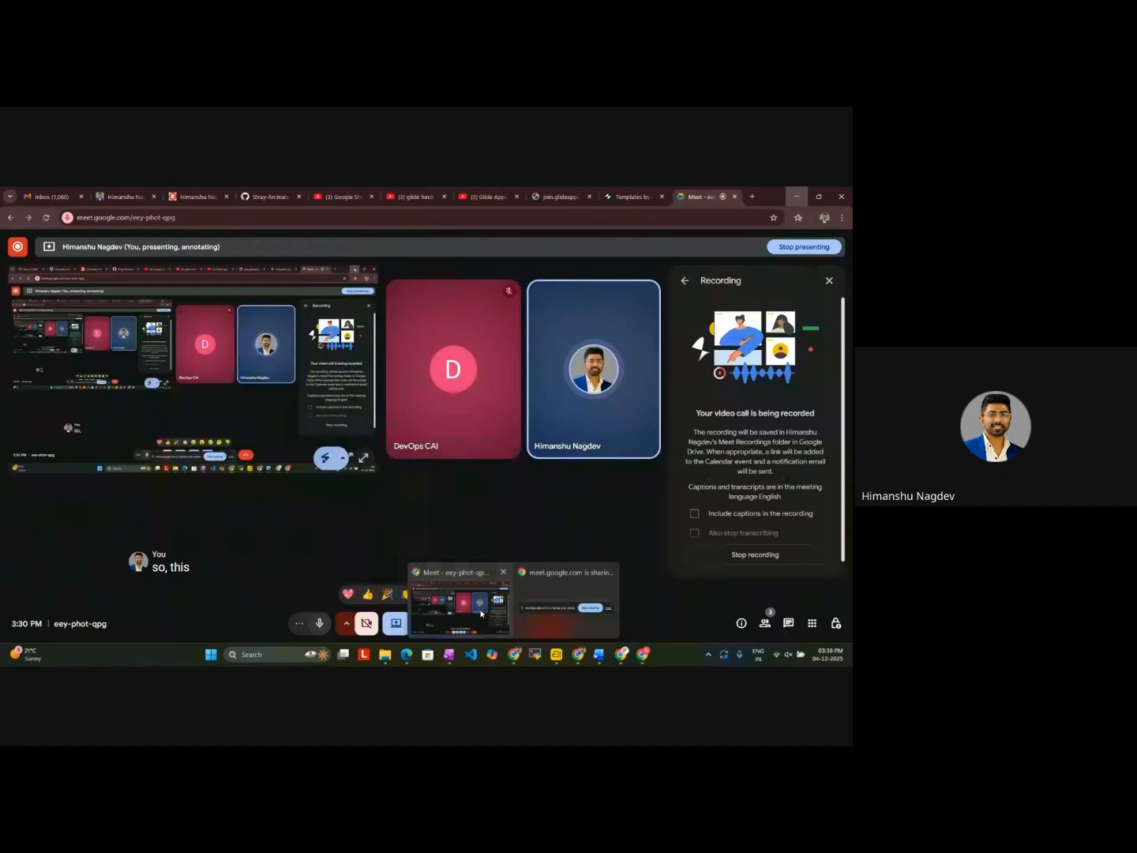
{"action": "left_click", "coordinate": [738, 555]}
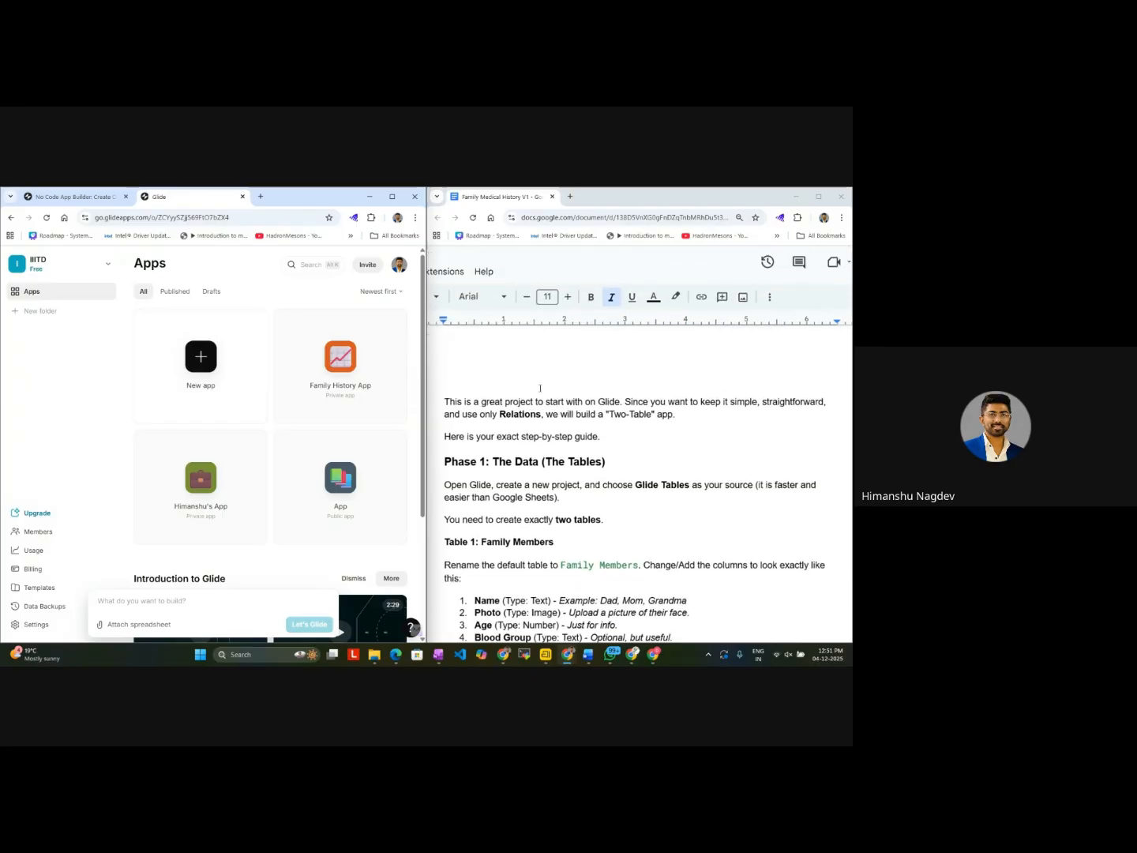
Step: Read through the Family Medical History V1 guide, examining the table structure in Phase 1 and the screen setup steps
{"action": "scroll", "coordinate": [526, 381], "scroll_direction": "down", "scroll_amount": 4}
{"action": "scroll", "coordinate": [540, 387], "scroll_direction": "up", "scroll_amount": 2}
{"action": "scroll", "coordinate": [540, 387], "scroll_direction": "up", "scroll_amount": 3}
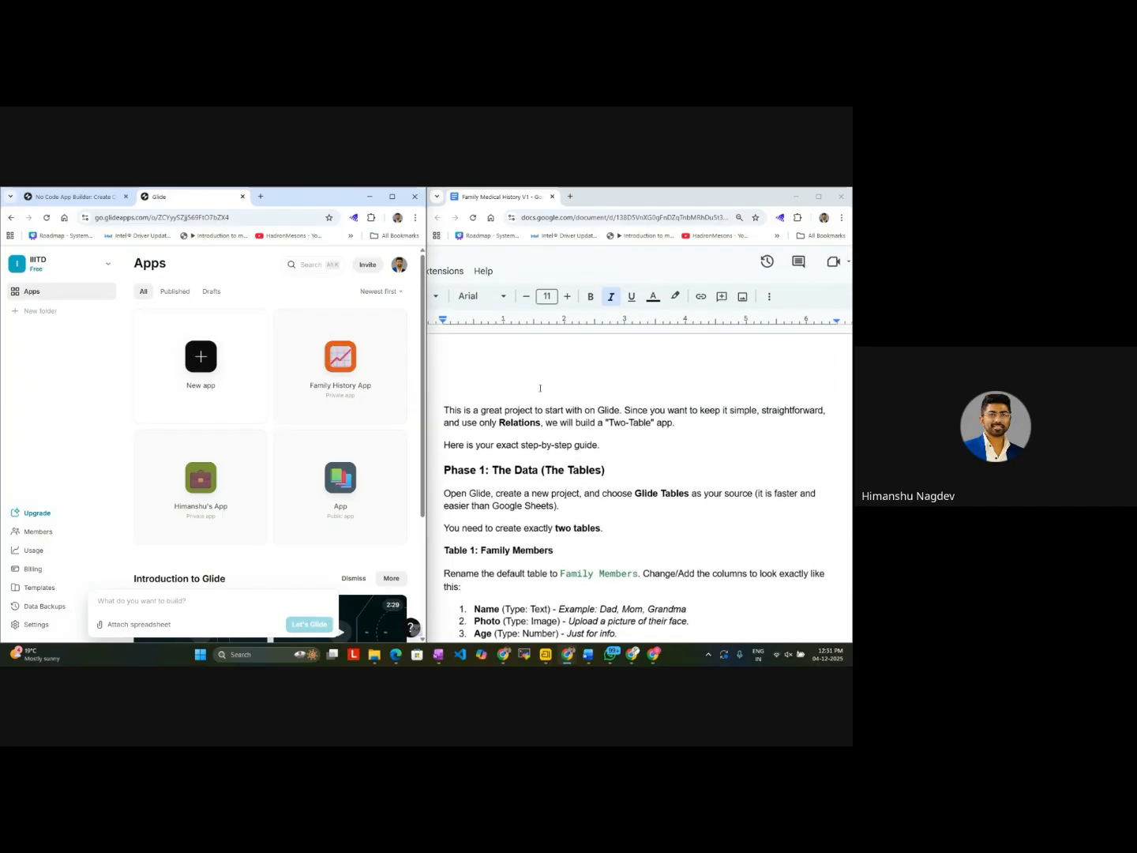
{"action": "scroll", "coordinate": [541, 387], "scroll_direction": "down", "scroll_amount": 10}
{"action": "scroll", "coordinate": [541, 388], "scroll_direction": "down", "scroll_amount": 15}
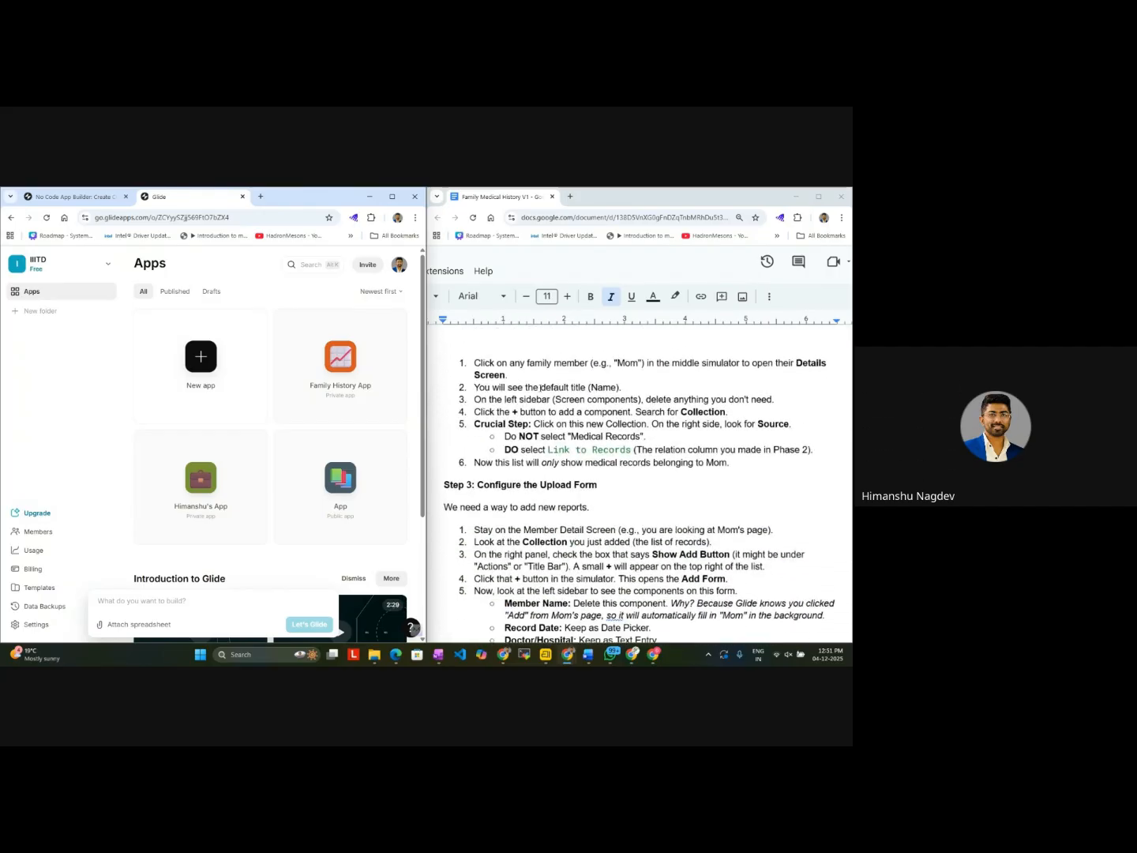
{"action": "scroll", "coordinate": [540, 388], "scroll_direction": "up", "scroll_amount": 20}
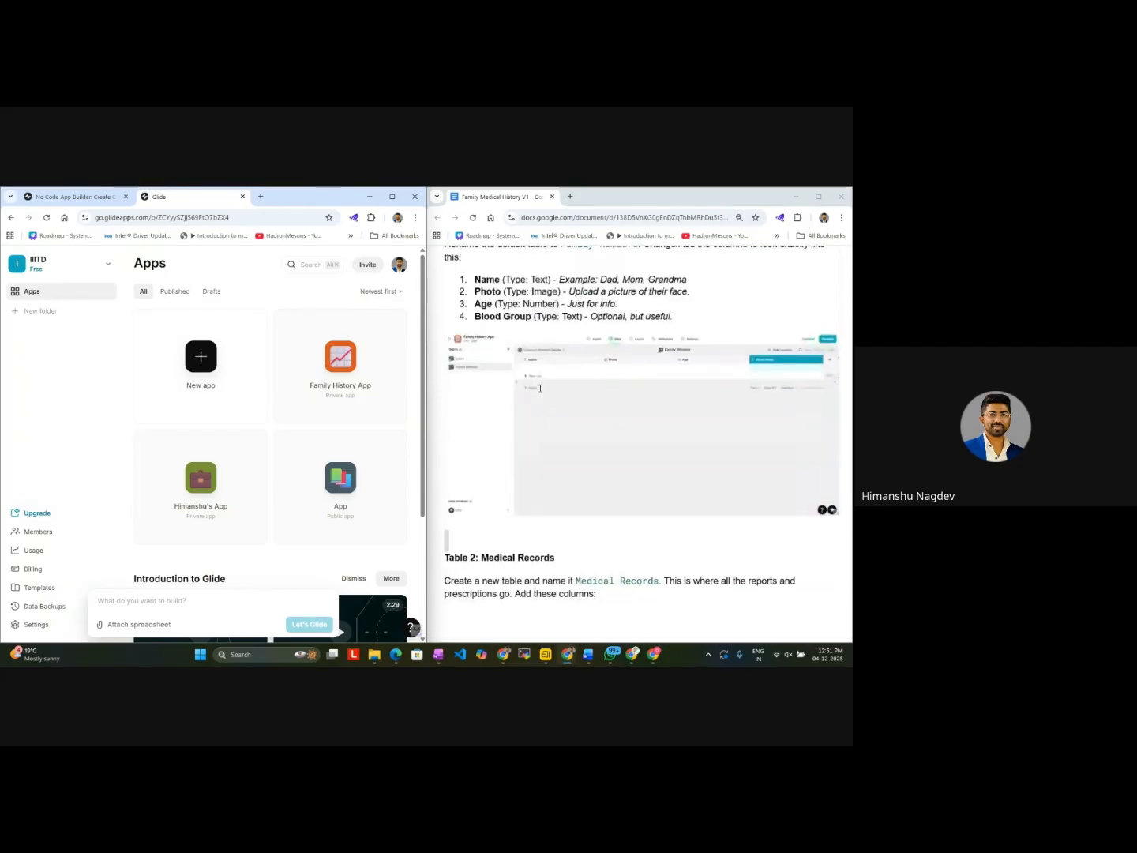
{"action": "scroll", "coordinate": [513, 390], "scroll_direction": "down", "scroll_amount": 2}
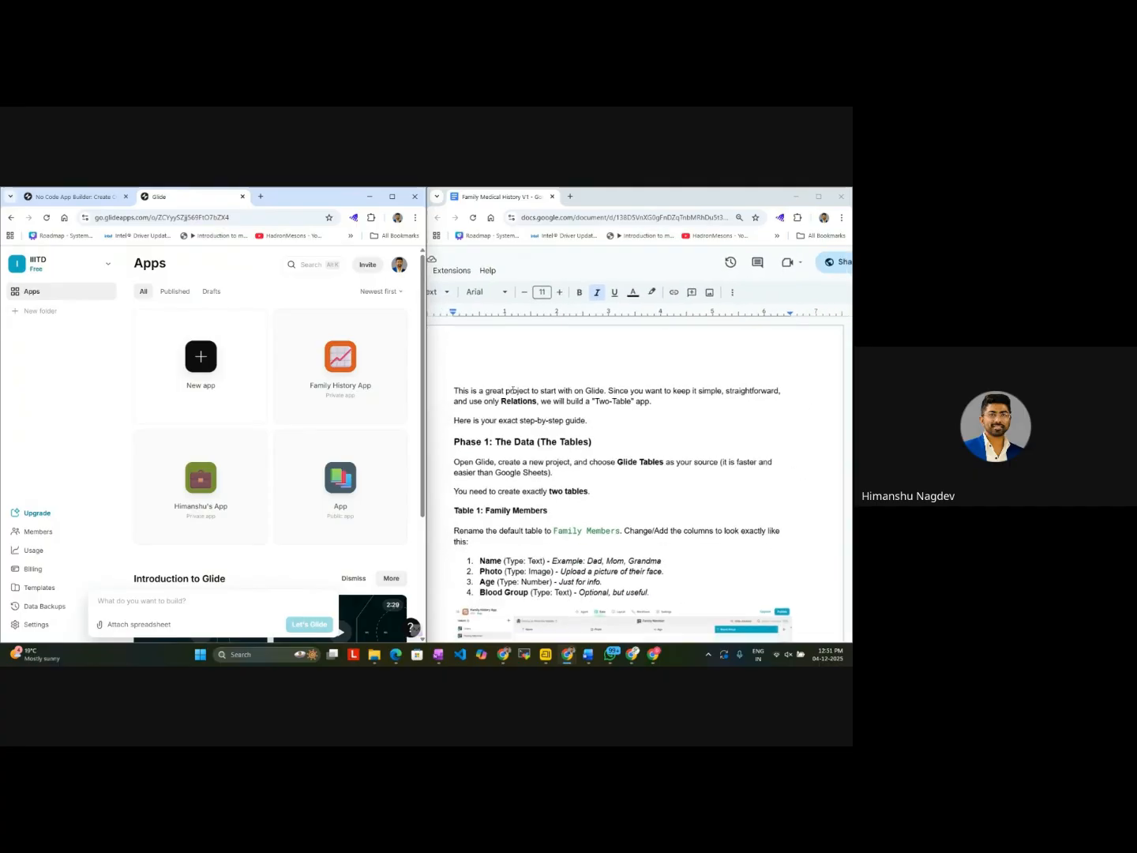
{"action": "scroll", "coordinate": [512, 390], "scroll_direction": "left", "scroll_amount": 2}
{"action": "scroll", "coordinate": [513, 390], "scroll_direction": "right", "scroll_amount": 3}
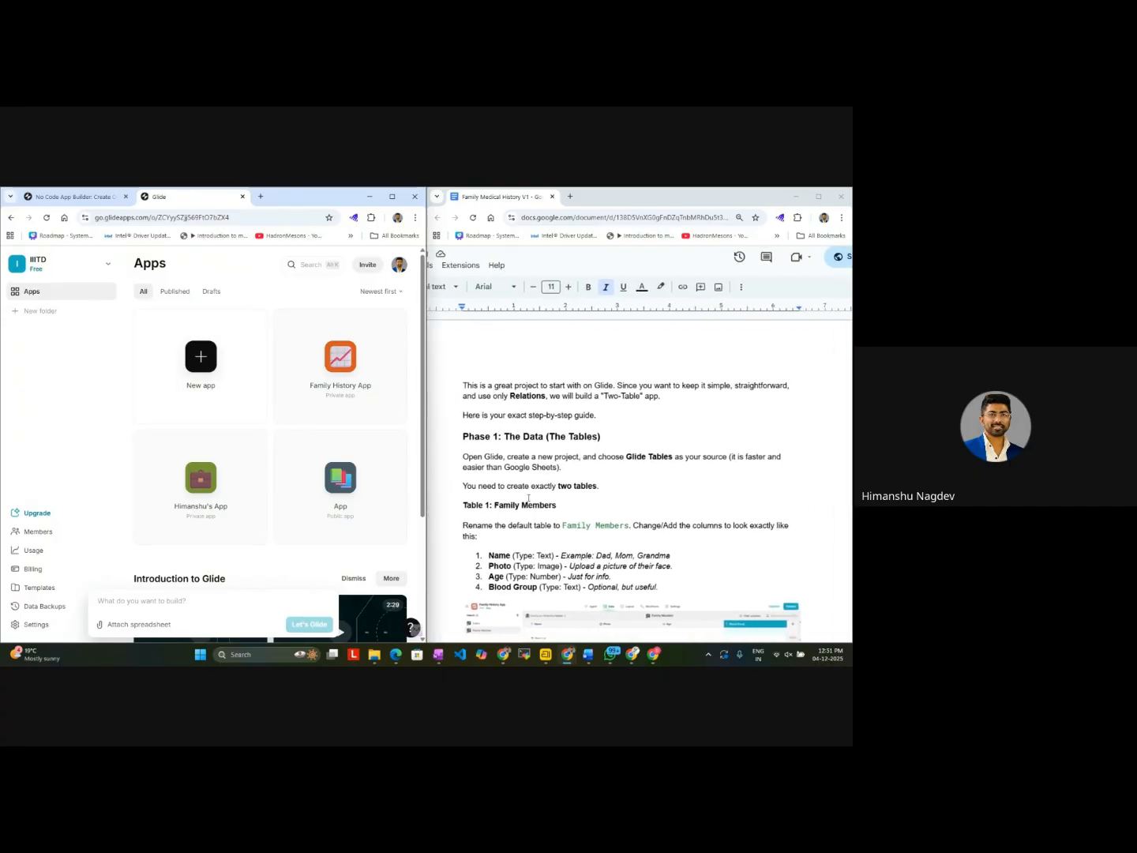
{"action": "scroll", "coordinate": [529, 497], "scroll_direction": "down", "scroll_amount": 5}
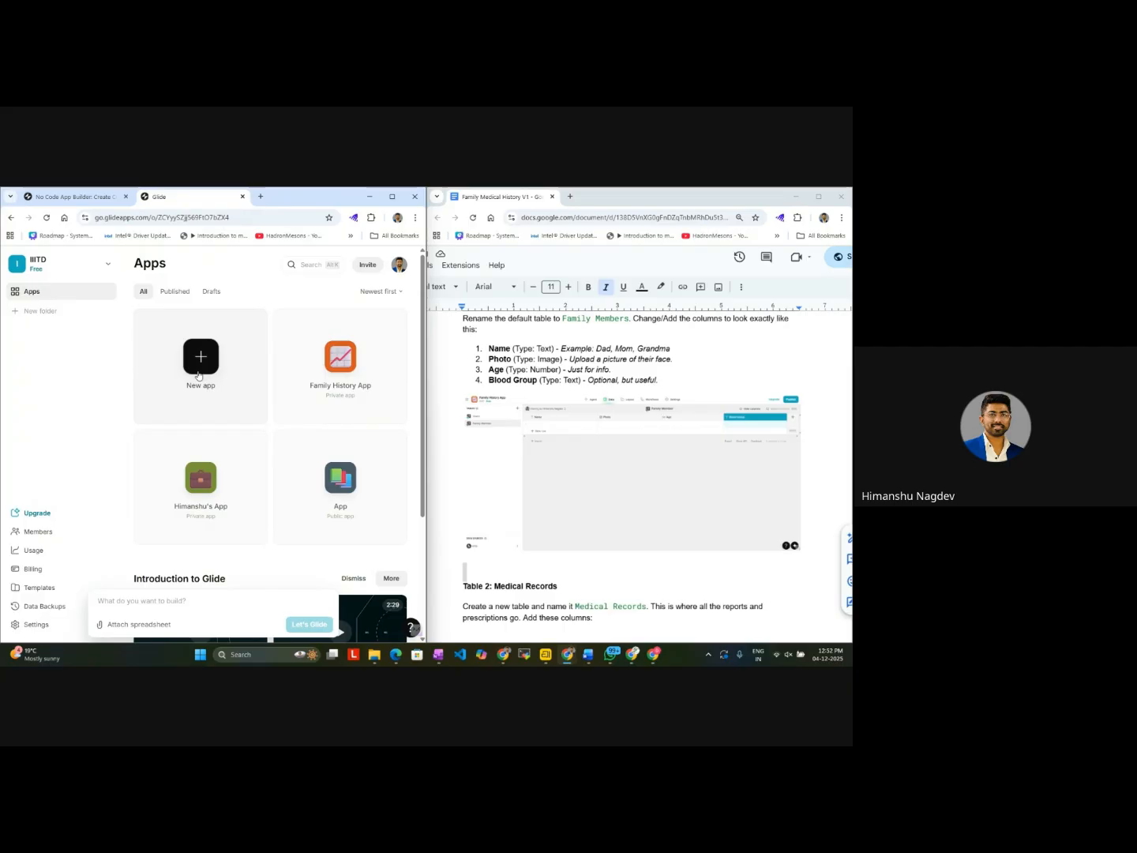
Step: Create a new app from the Blank template and maximize its browser window
{"action": "left_click", "coordinate": [199, 357]}
{"action": "left_click", "coordinate": [326, 381]}
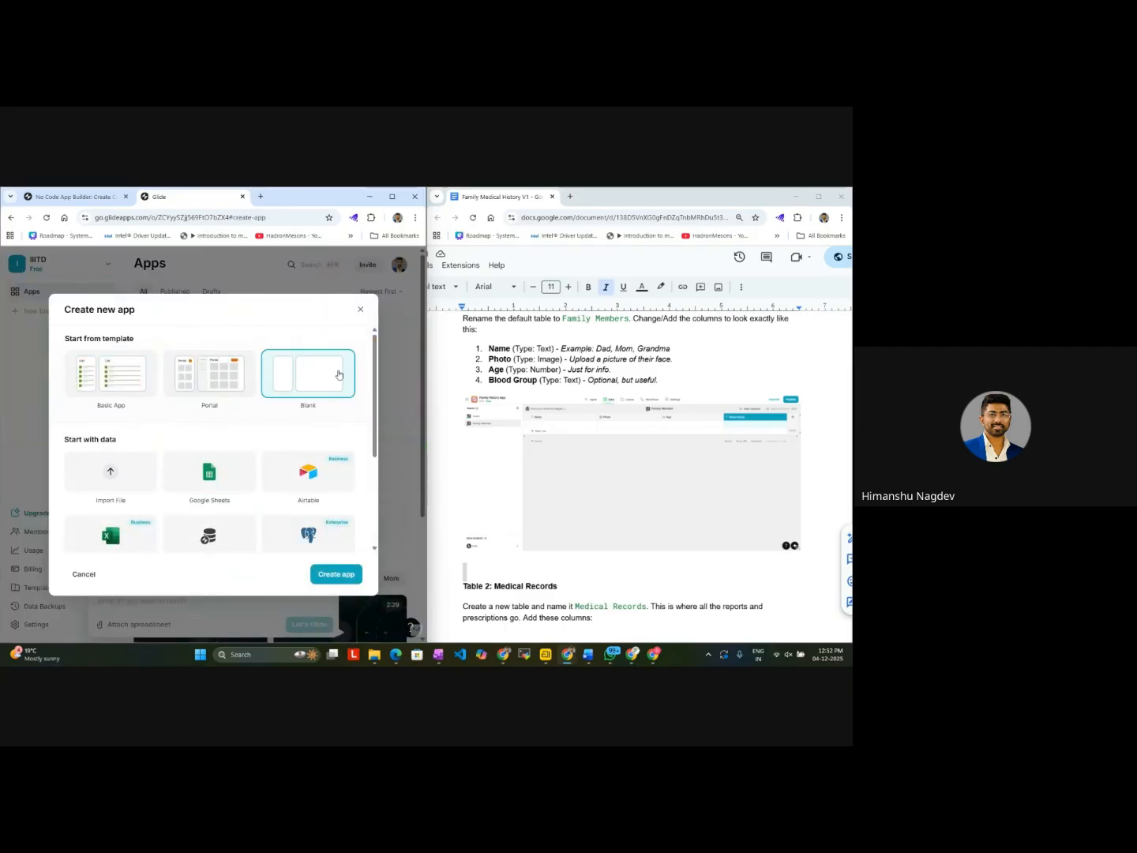
{"action": "left_click", "coordinate": [321, 572]}
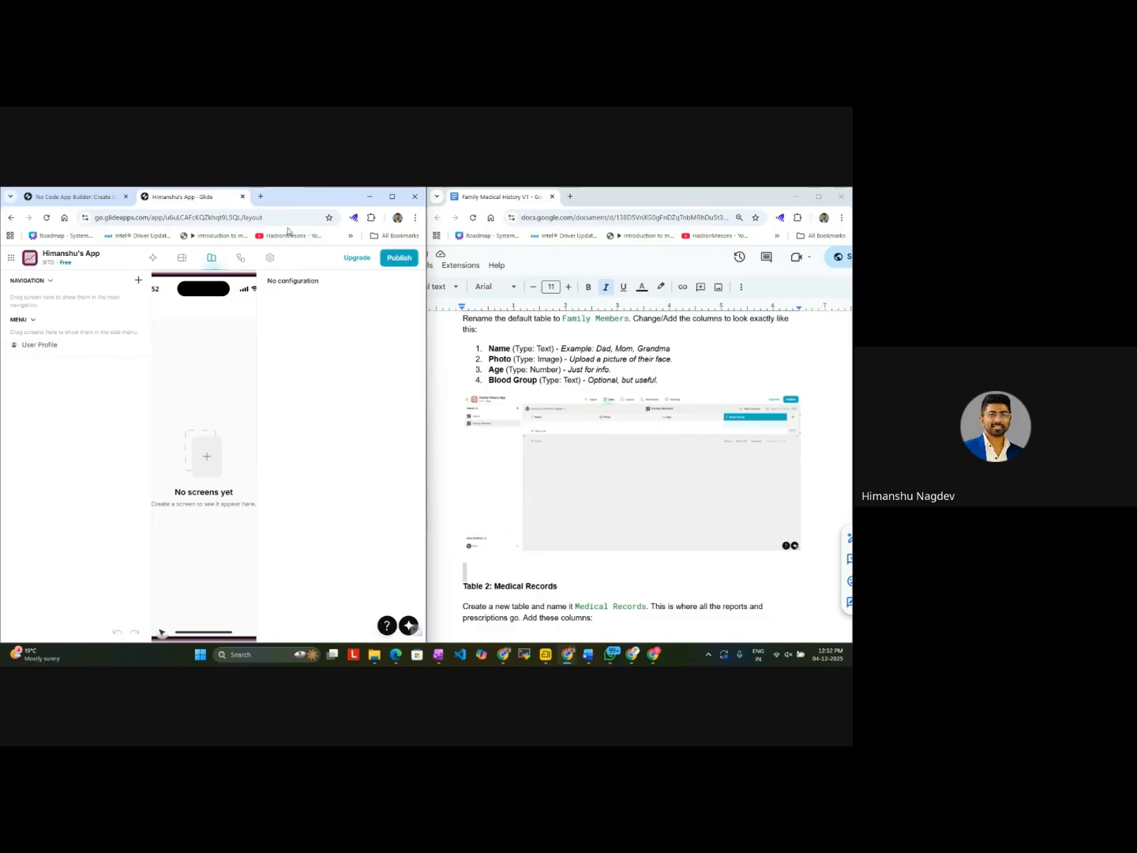
{"action": "left_click", "coordinate": [391, 197]}
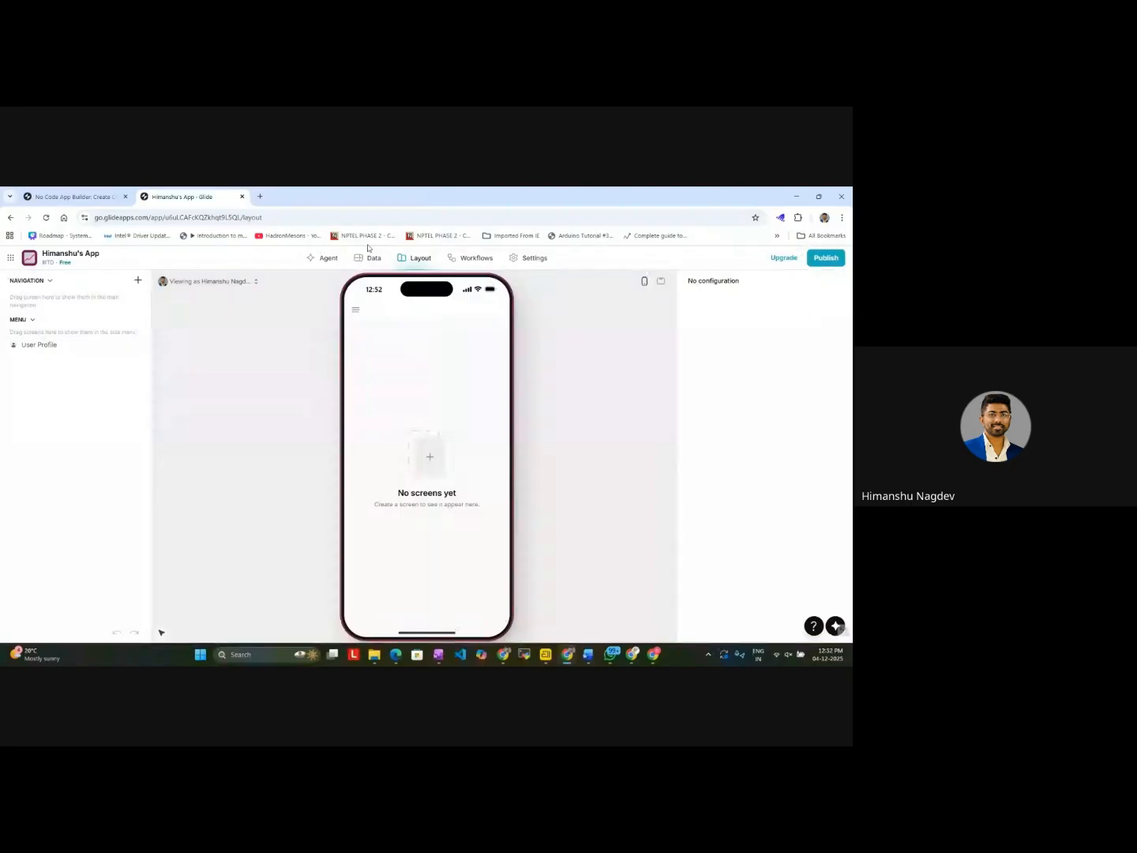
Step: Open the app's data editor and examine the options for adding or importing a table
{"action": "left_click", "coordinate": [360, 261]}
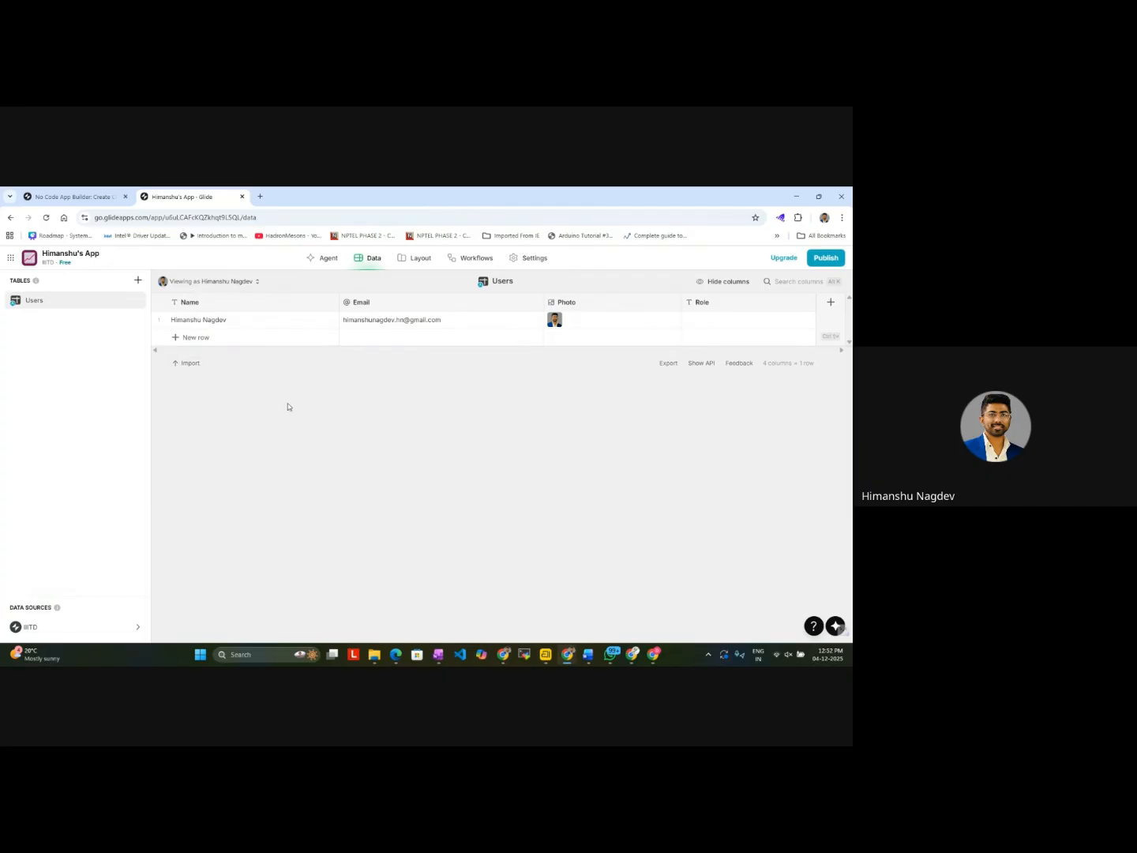
{"action": "left_click", "coordinate": [139, 281]}
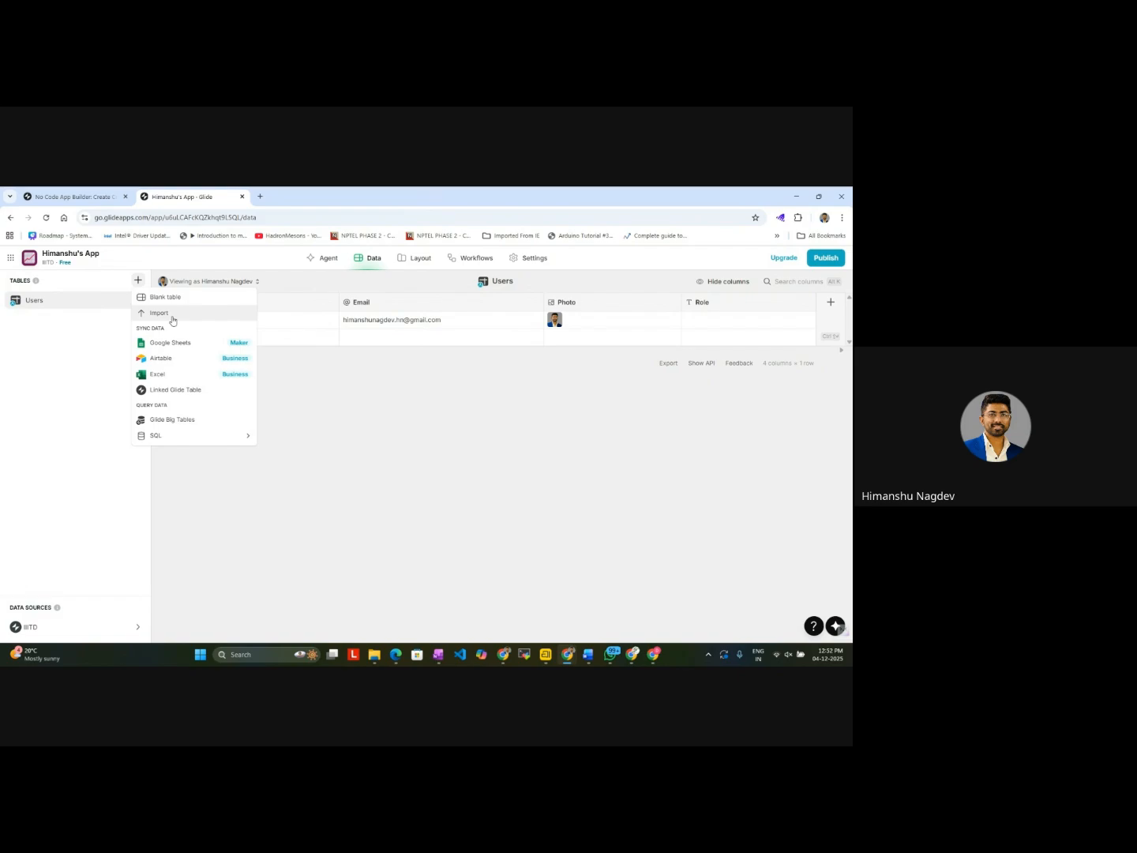
{"action": "left_click", "coordinate": [173, 316]}
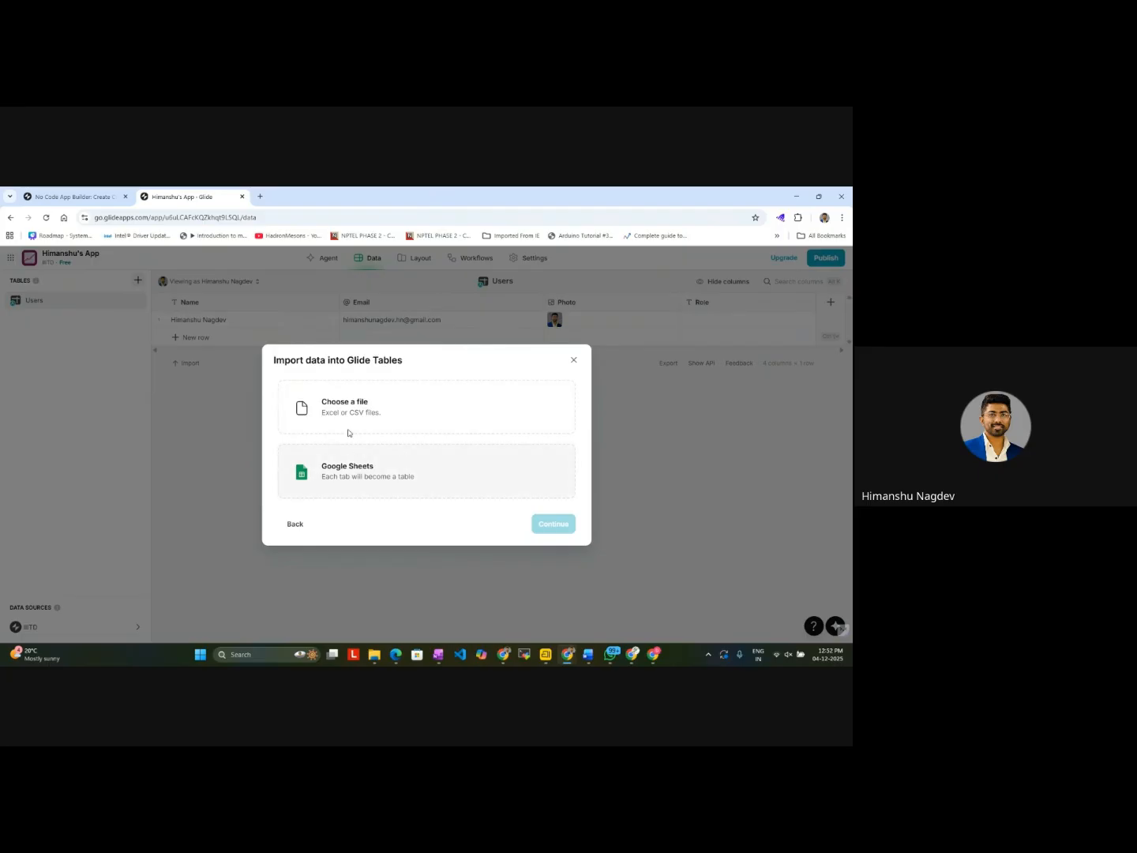
{"action": "left_click", "coordinate": [574, 360]}
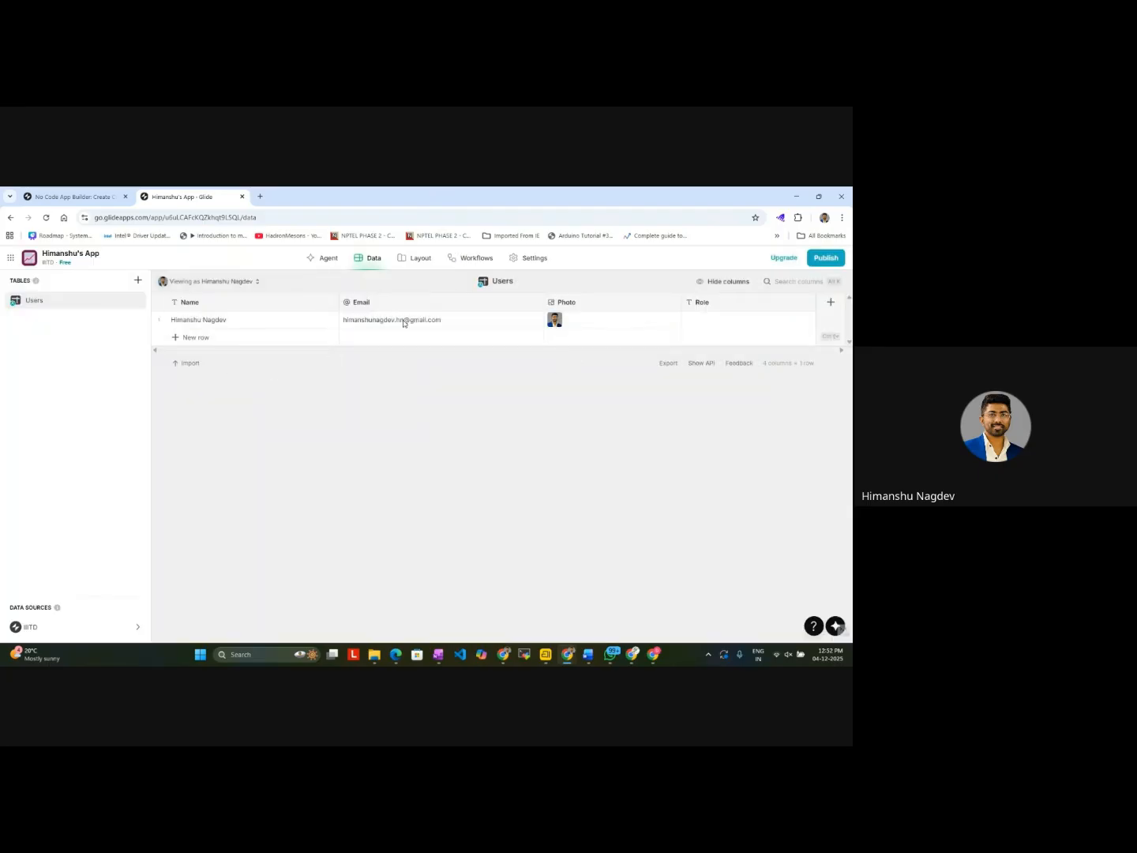
{"action": "left_click", "coordinate": [138, 280]}
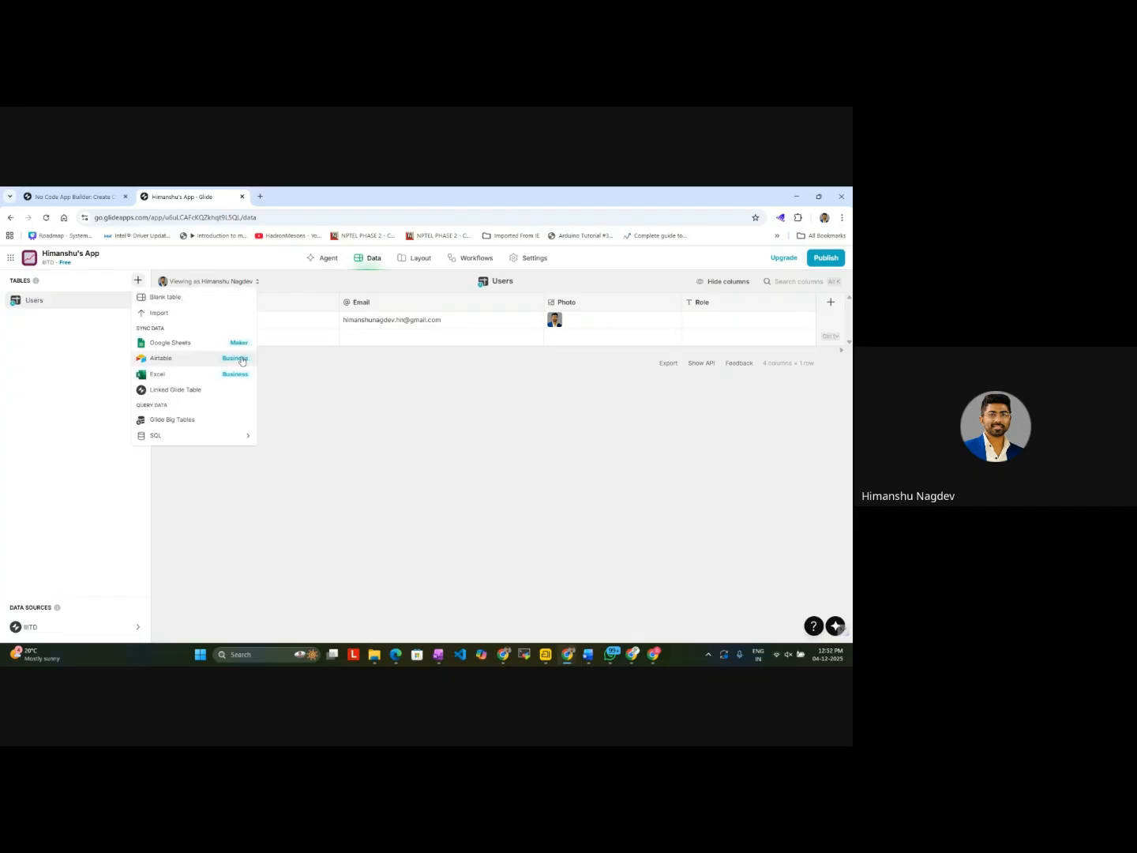
{"action": "left_click", "coordinate": [728, 400]}
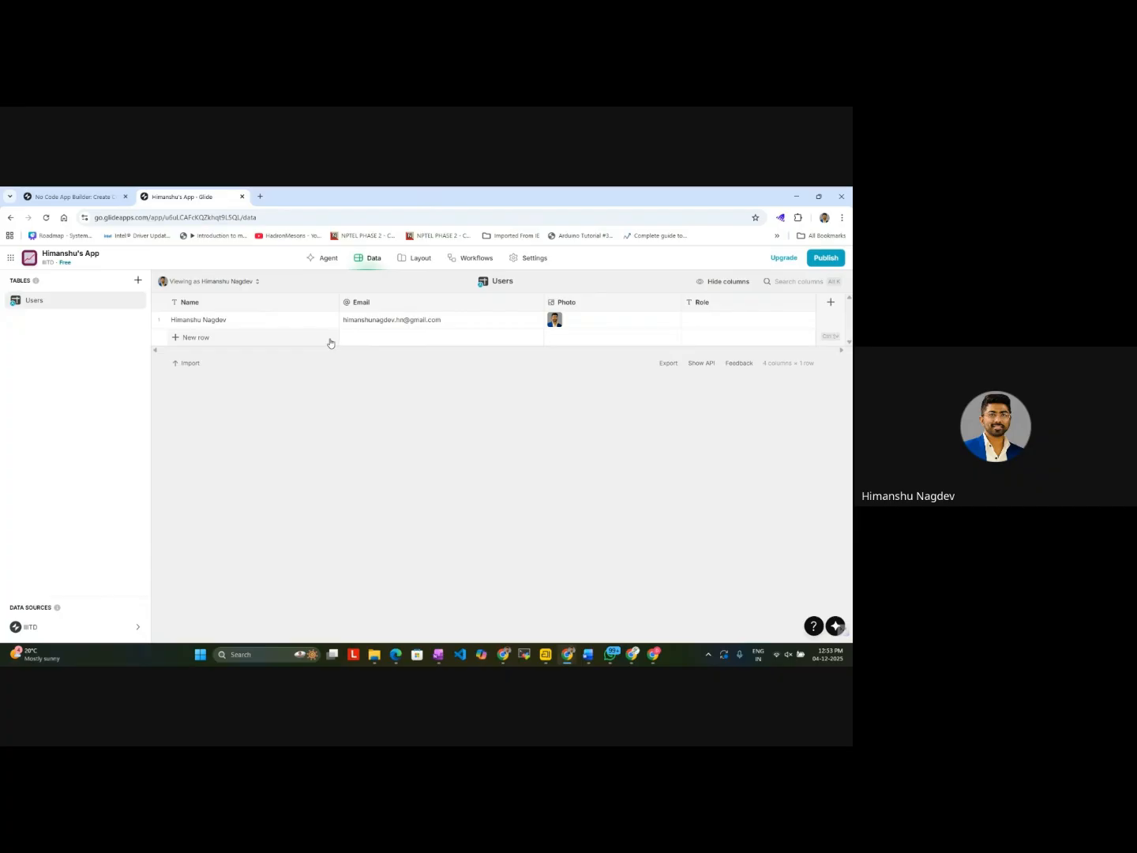
Step: Rename the app as Family History App D2
{"action": "left_click", "coordinate": [64, 253]}
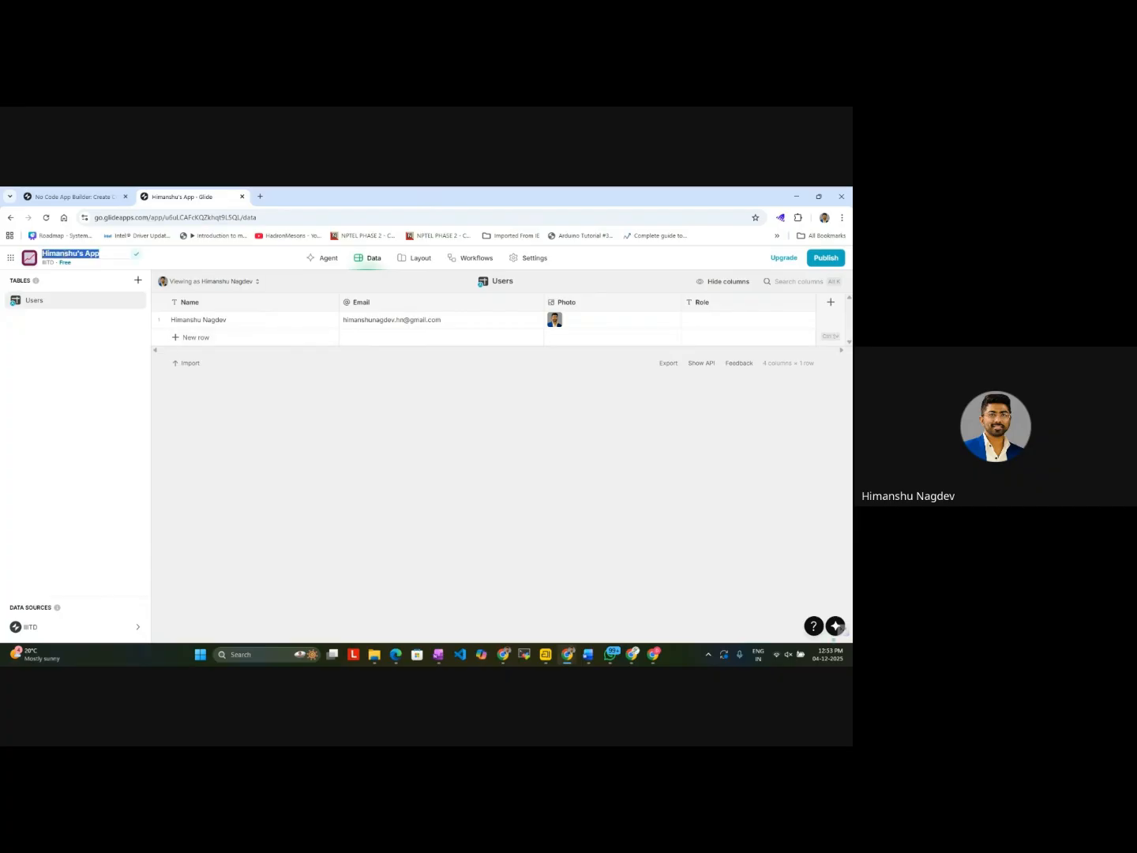
{"action": "type", "text": "Family"}
{"action": "left_click", "coordinate": [242, 471]}
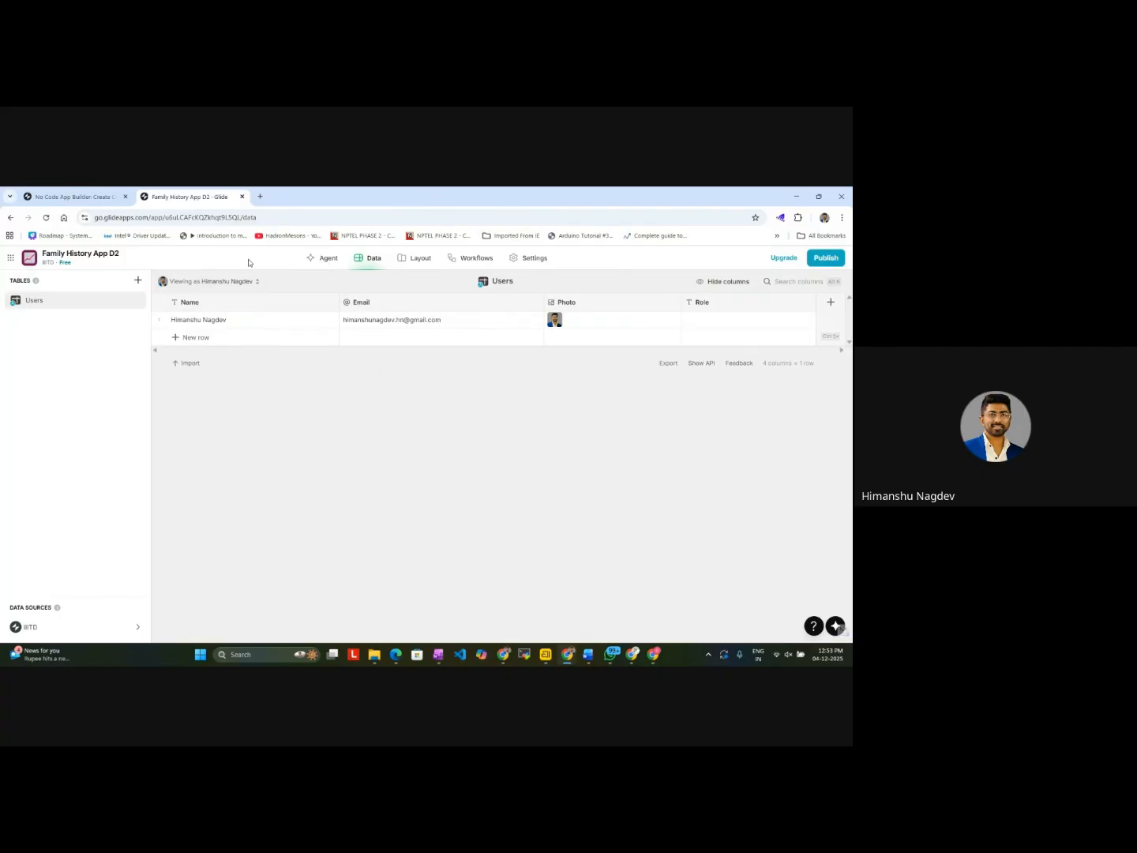
Step: View the app's Agent page, return to the data editor and dismiss the agent chat
{"action": "left_click", "coordinate": [325, 259]}
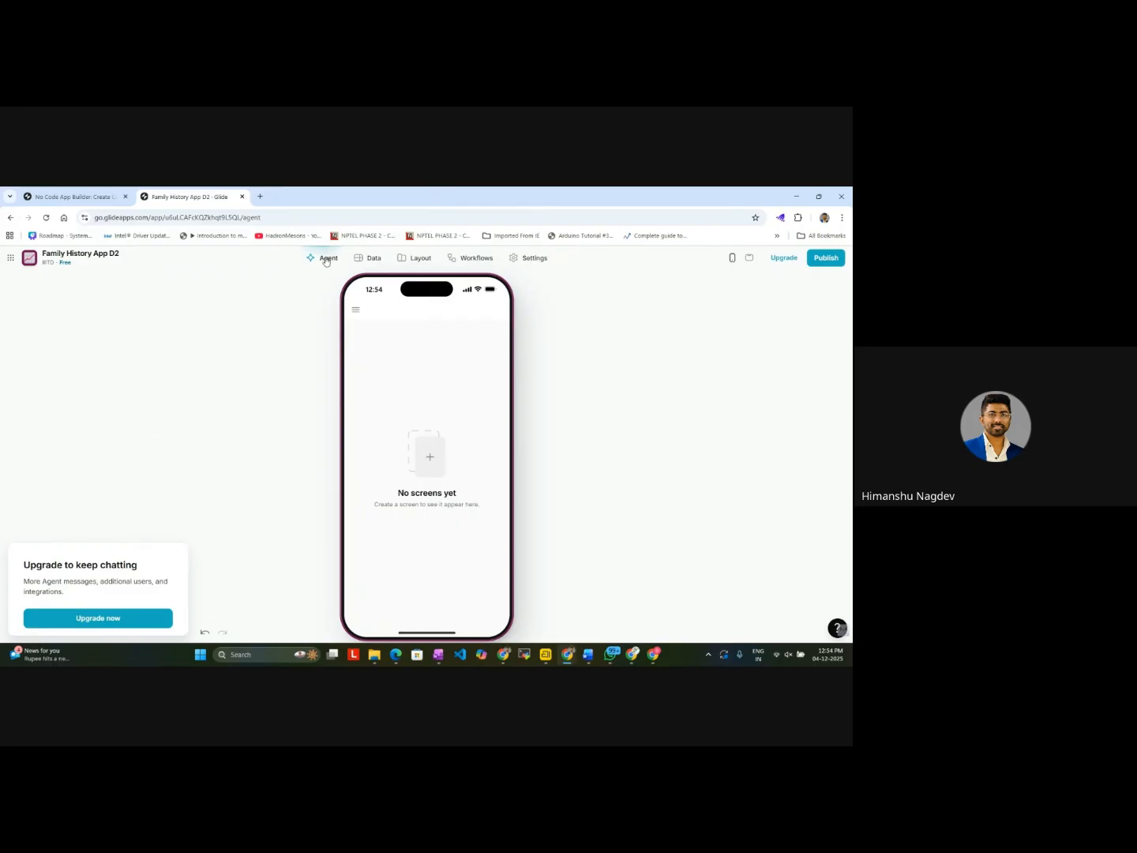
{"action": "left_click", "coordinate": [370, 258]}
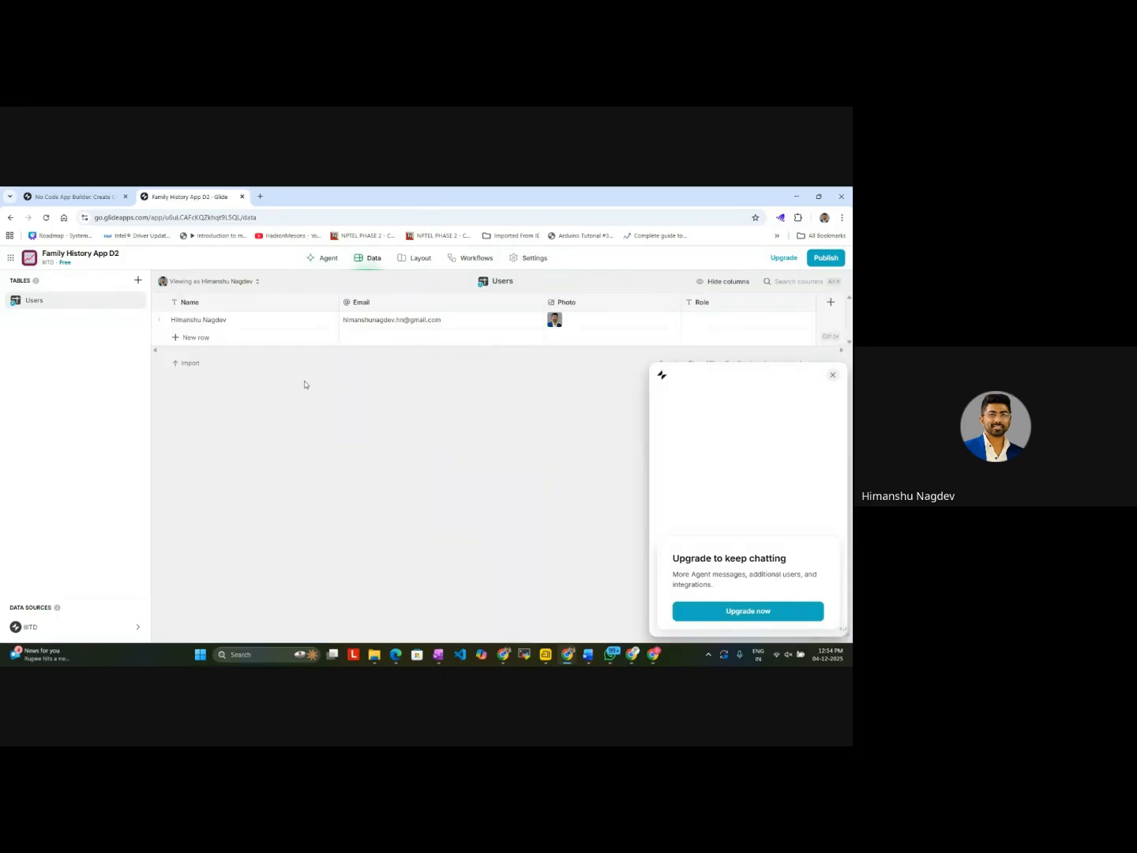
{"action": "left_click", "coordinate": [832, 377]}
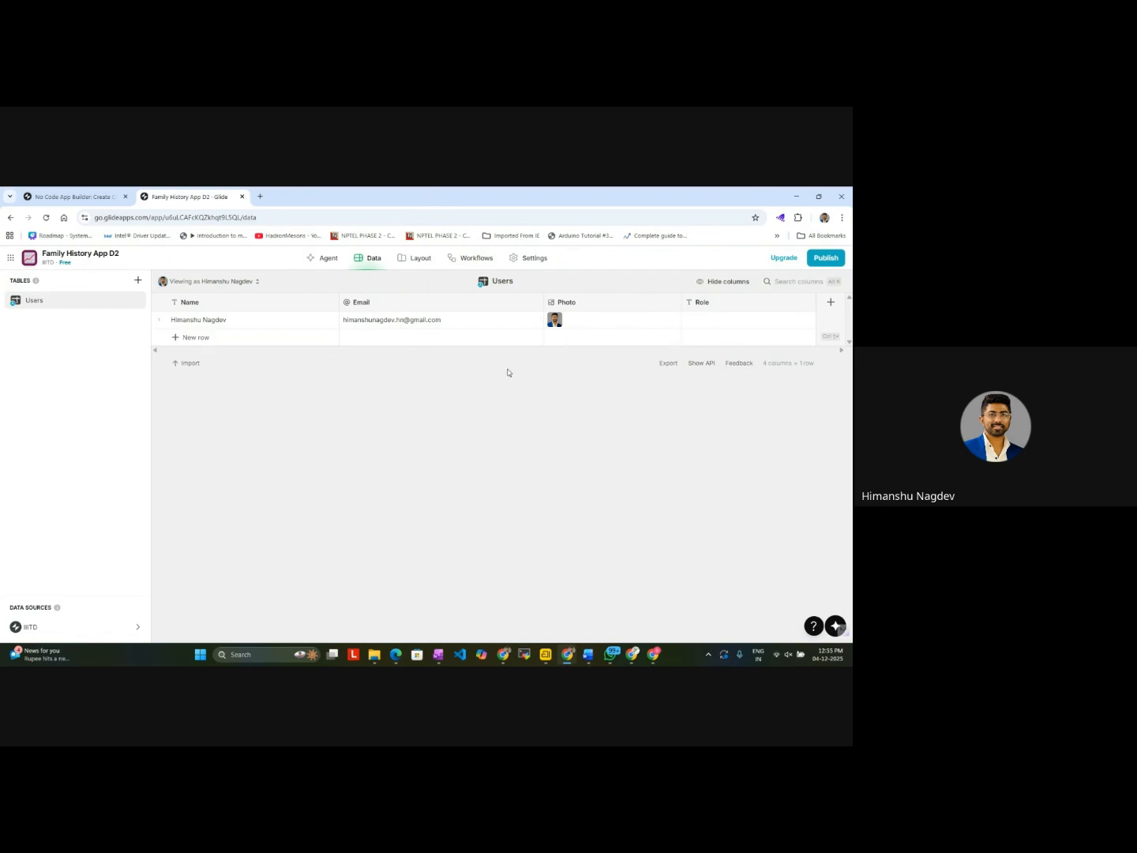
Step: Examine the Basic, AI and Integrations column types available for a new column in the Users table, and discard the column
{"action": "left_click", "coordinate": [832, 303]}
{"action": "left_click", "coordinate": [613, 342]}
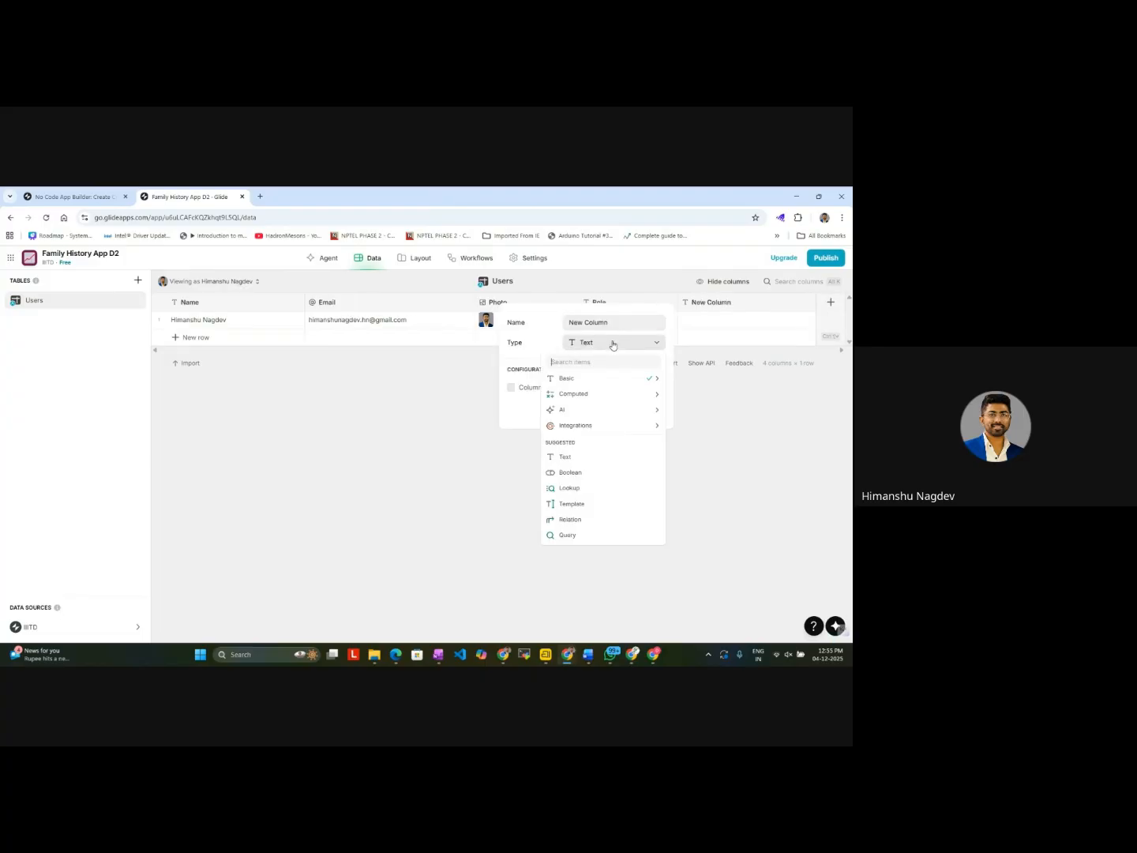
{"action": "mouse_move", "coordinate": [590, 379]}
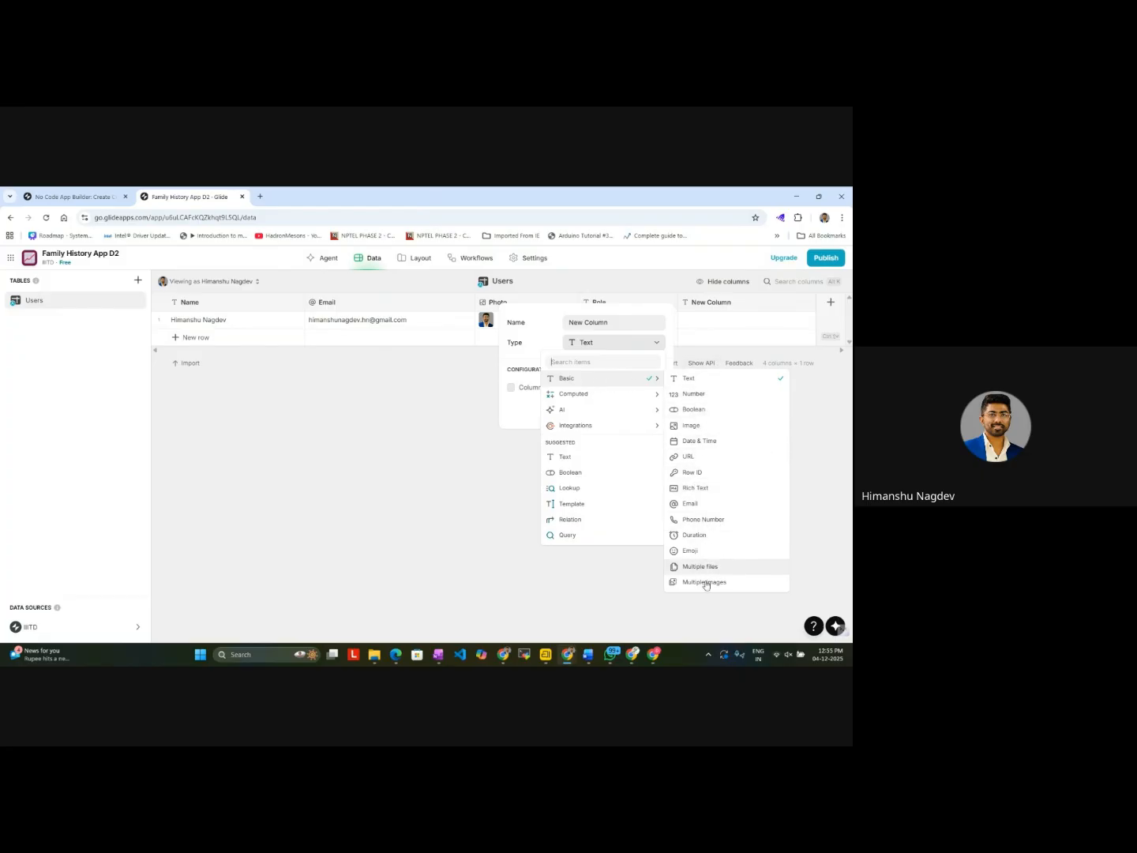
{"action": "mouse_move", "coordinate": [629, 399]}
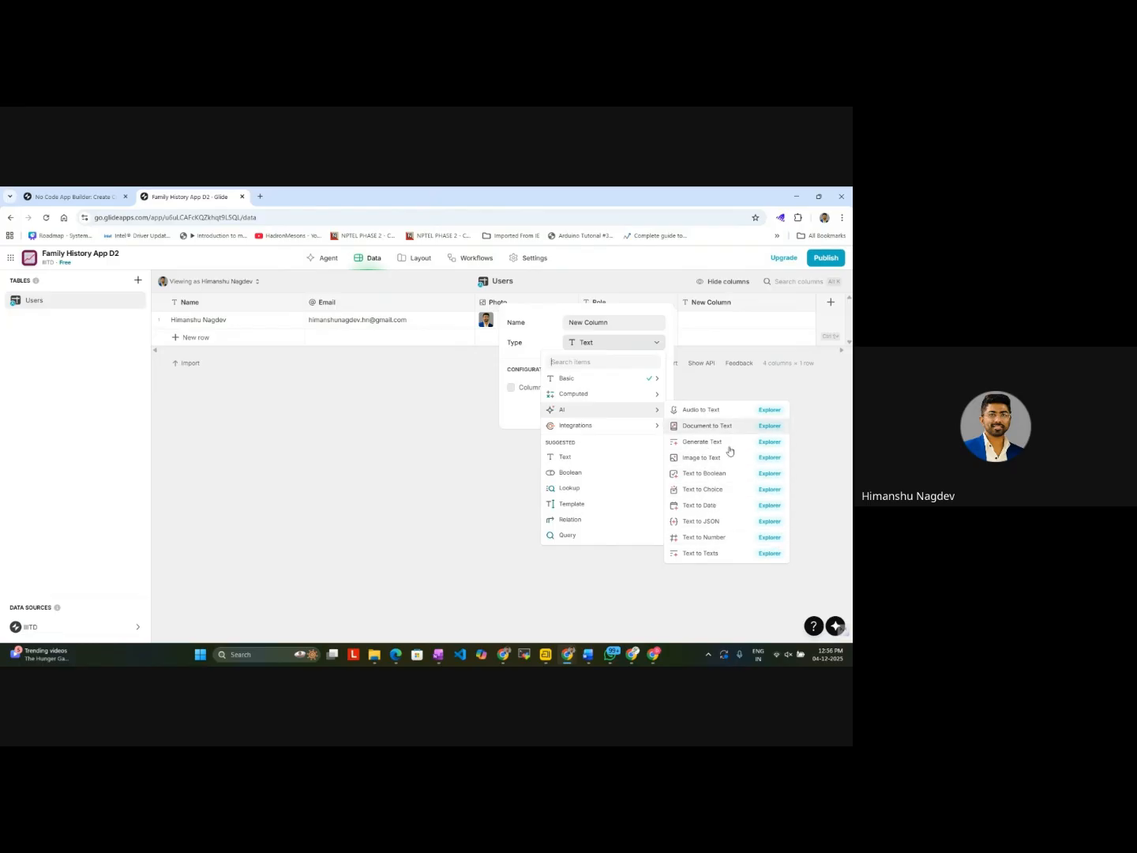
{"action": "mouse_move", "coordinate": [649, 428]}
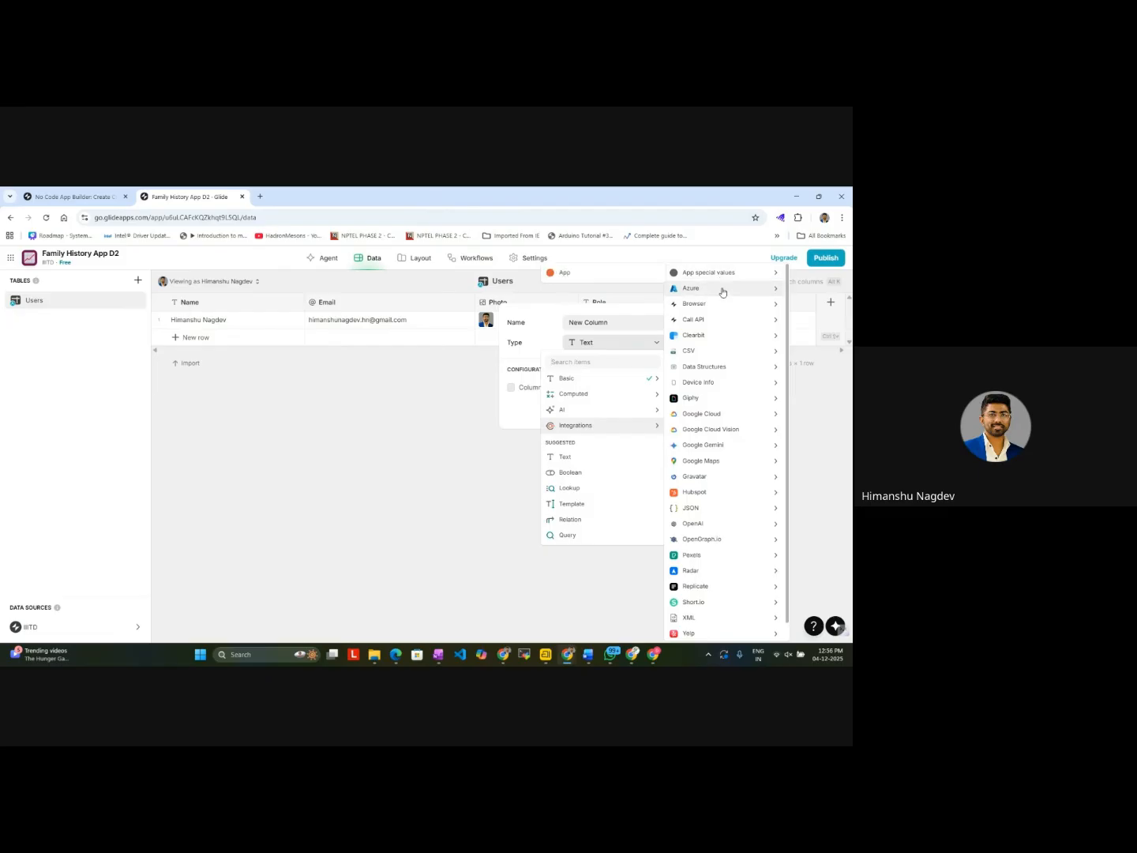
{"action": "mouse_move", "coordinate": [705, 624]}
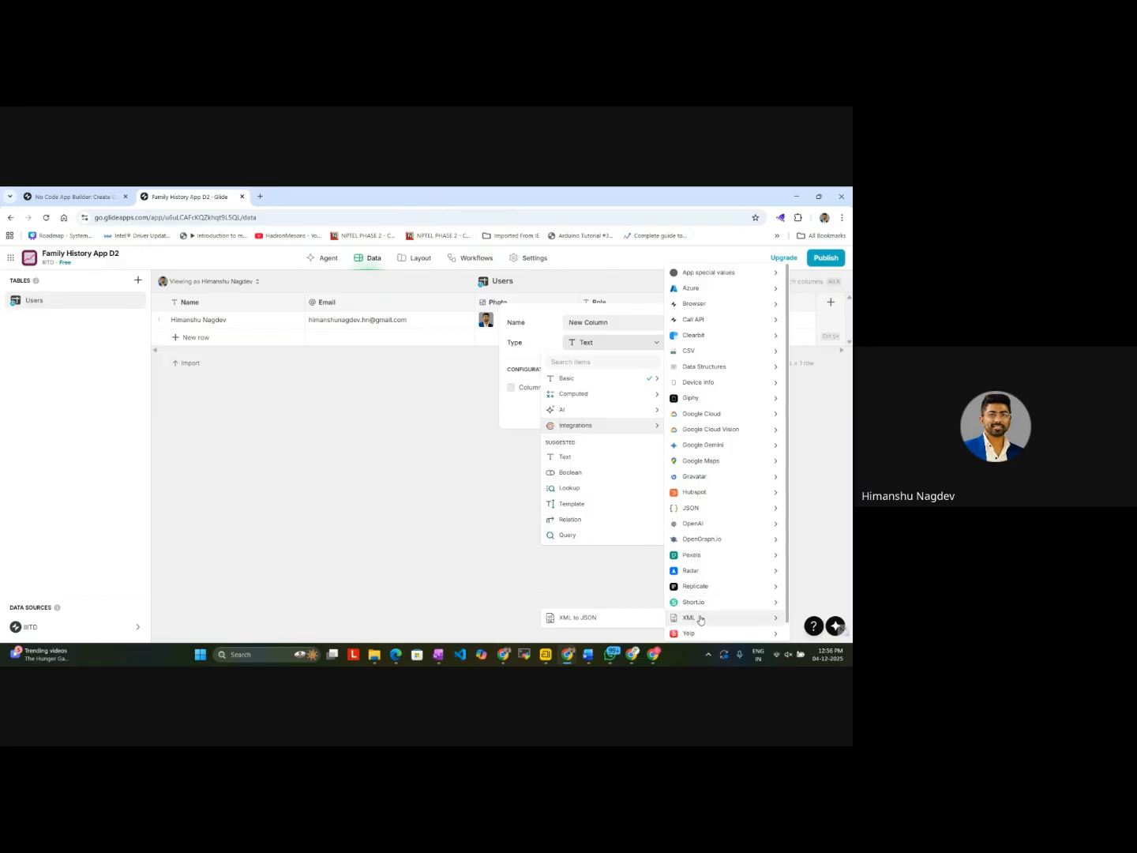
{"action": "mouse_move", "coordinate": [712, 495]}
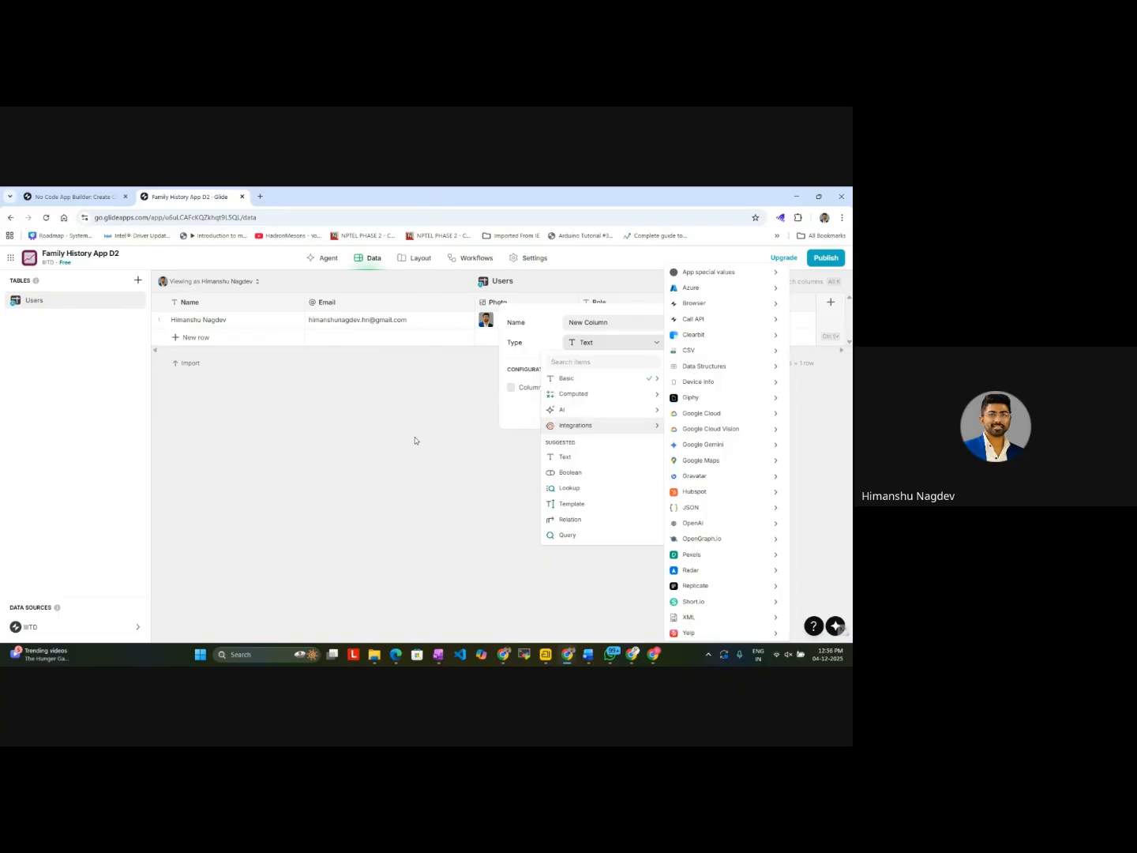
{"action": "left_click", "coordinate": [444, 466]}
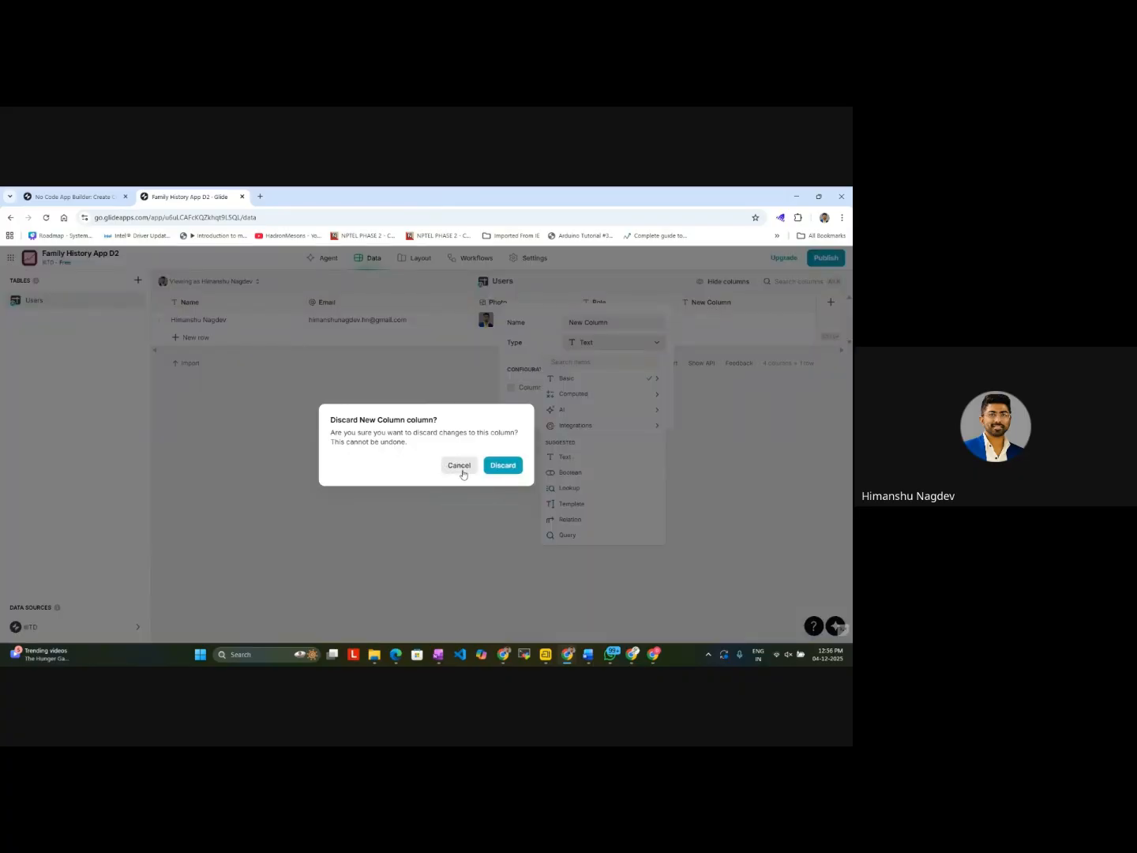
{"action": "left_click", "coordinate": [462, 468]}
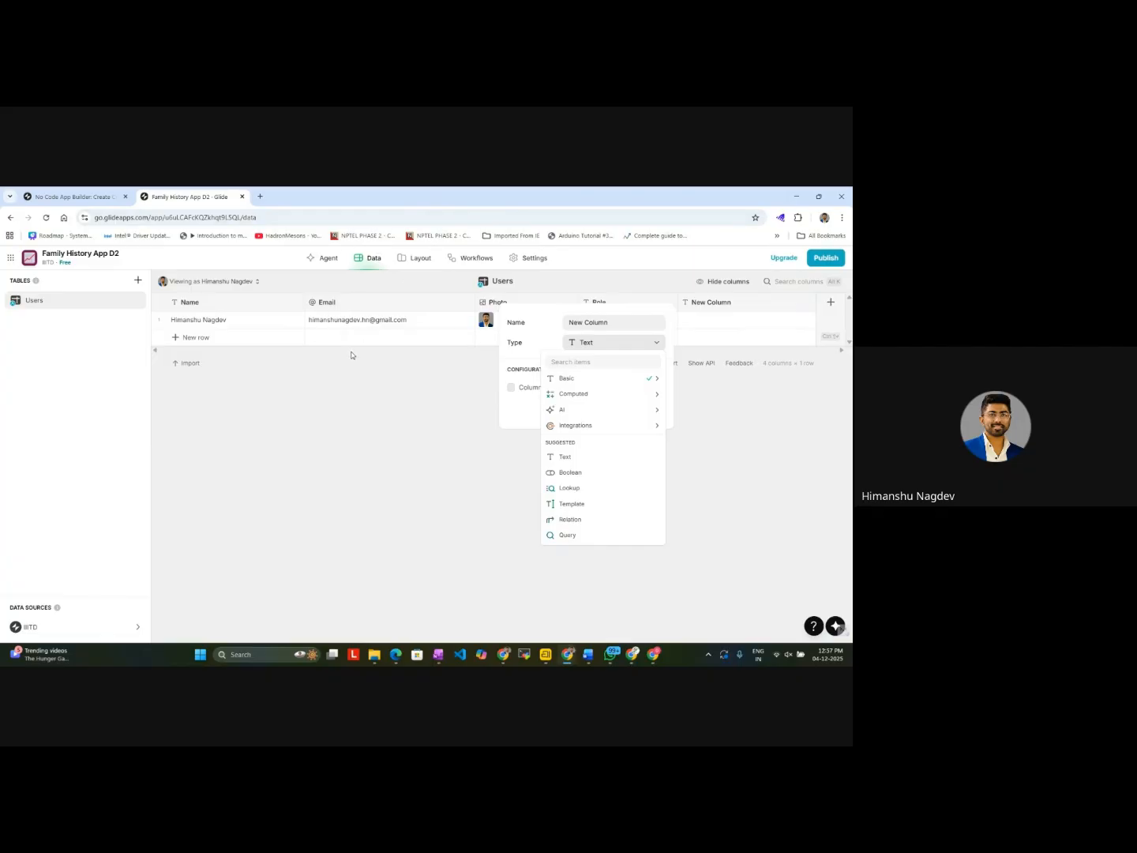
{"action": "left_click", "coordinate": [413, 265]}
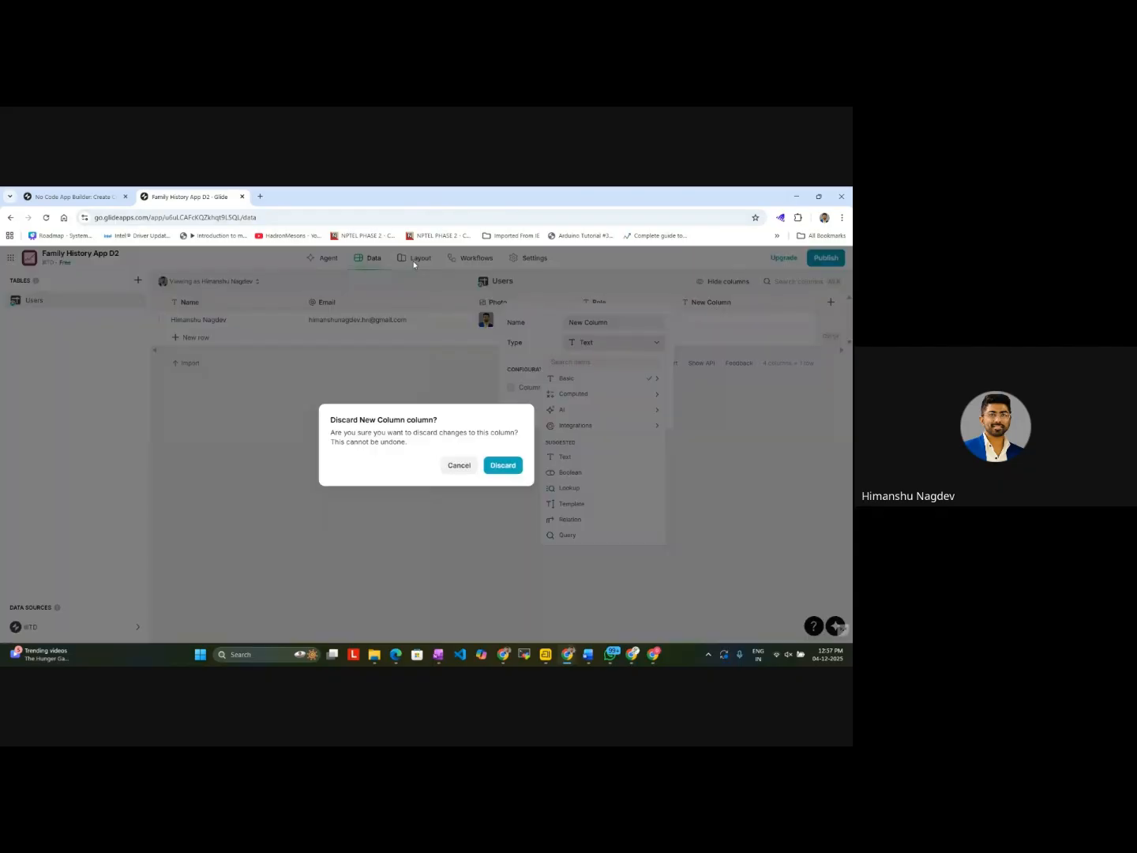
{"action": "left_click", "coordinate": [502, 464]}
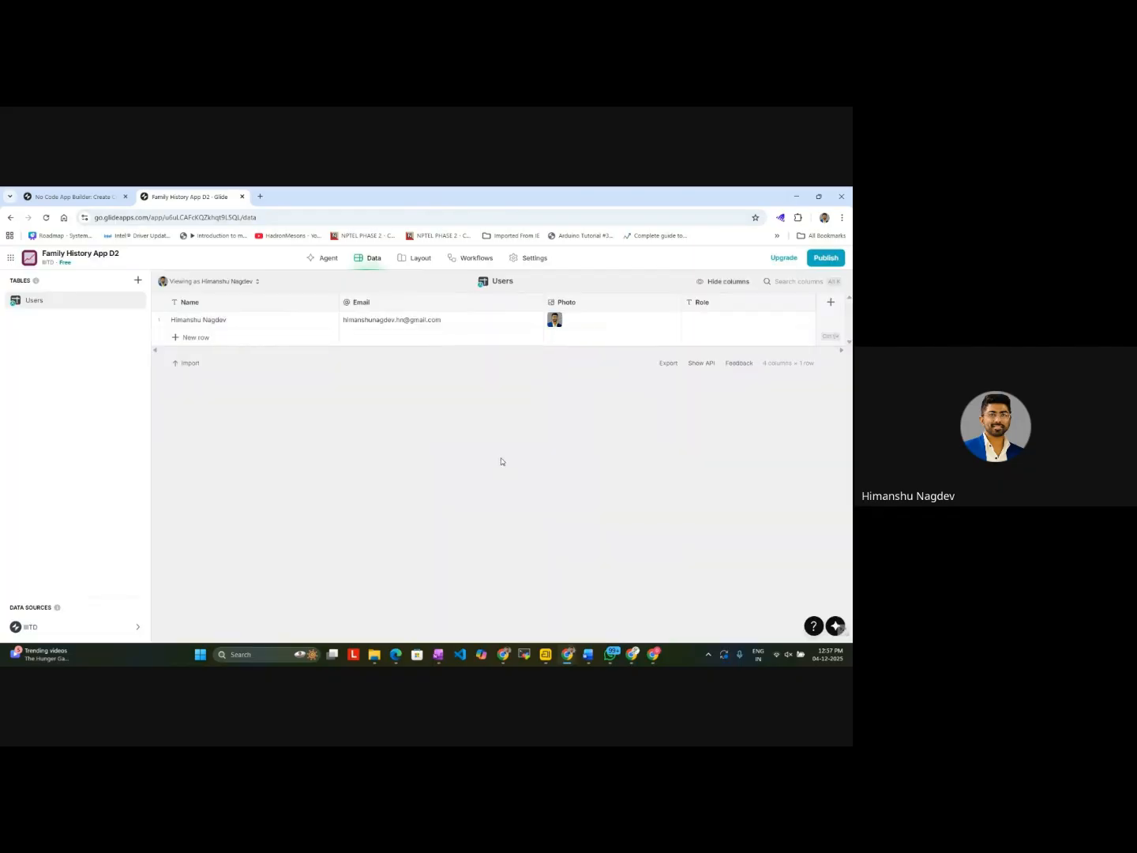
Step: View the app's Layout editor, checking its navigation section and the side menu in the phone preview
{"action": "left_click", "coordinate": [419, 258]}
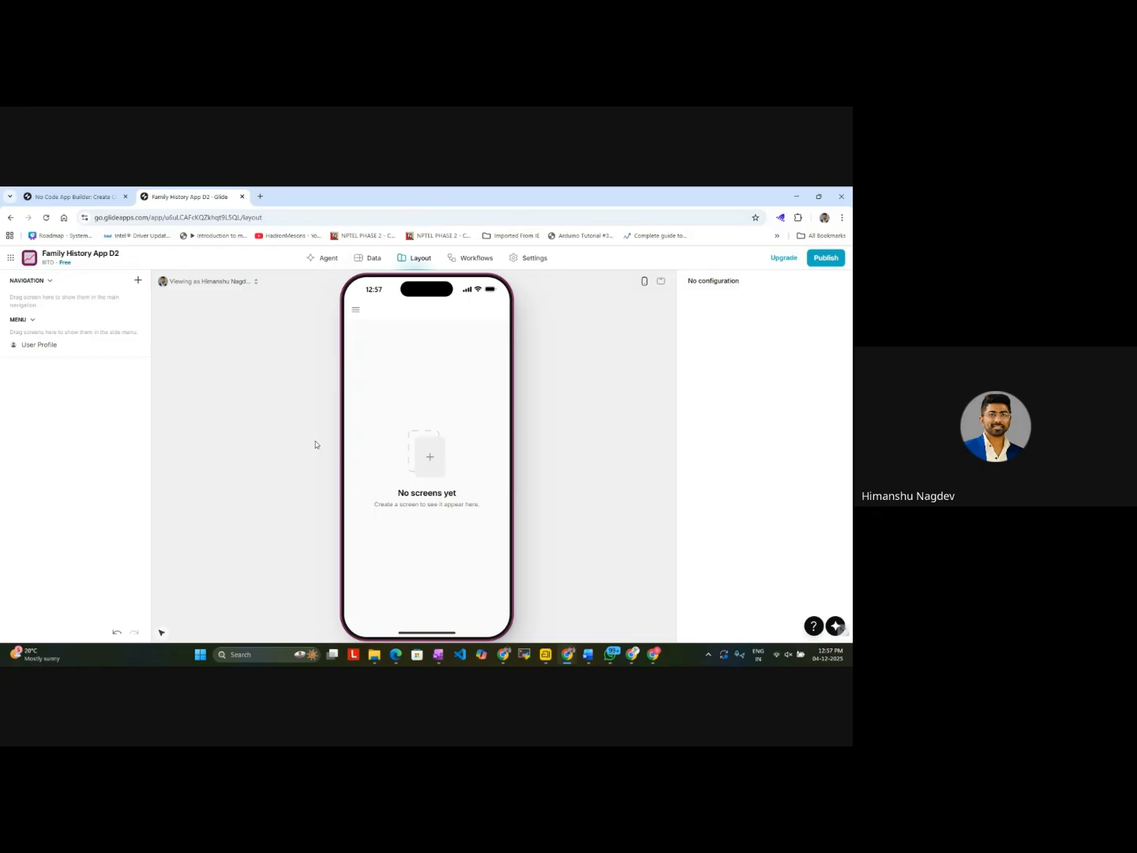
{"action": "left_click", "coordinate": [50, 282]}
{"action": "left_click", "coordinate": [50, 282]}
{"action": "left_click", "coordinate": [355, 310]}
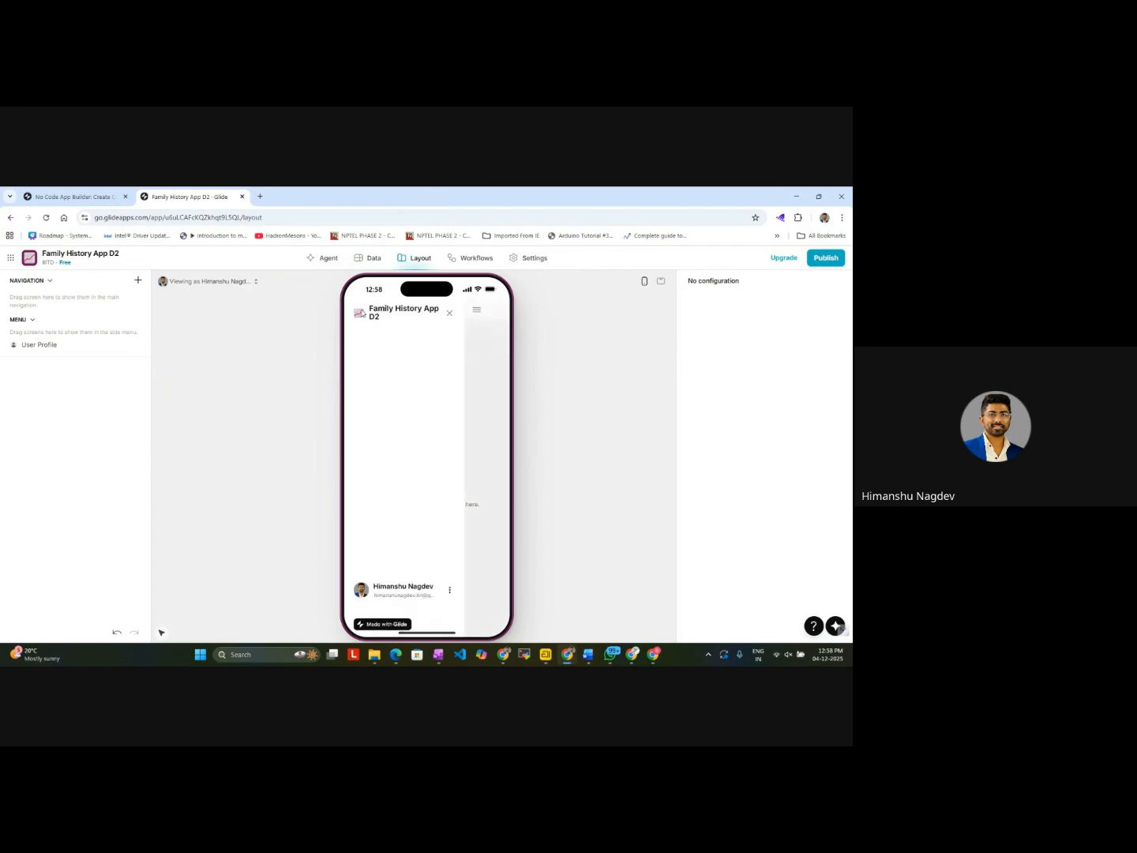
{"action": "left_click", "coordinate": [479, 390]}
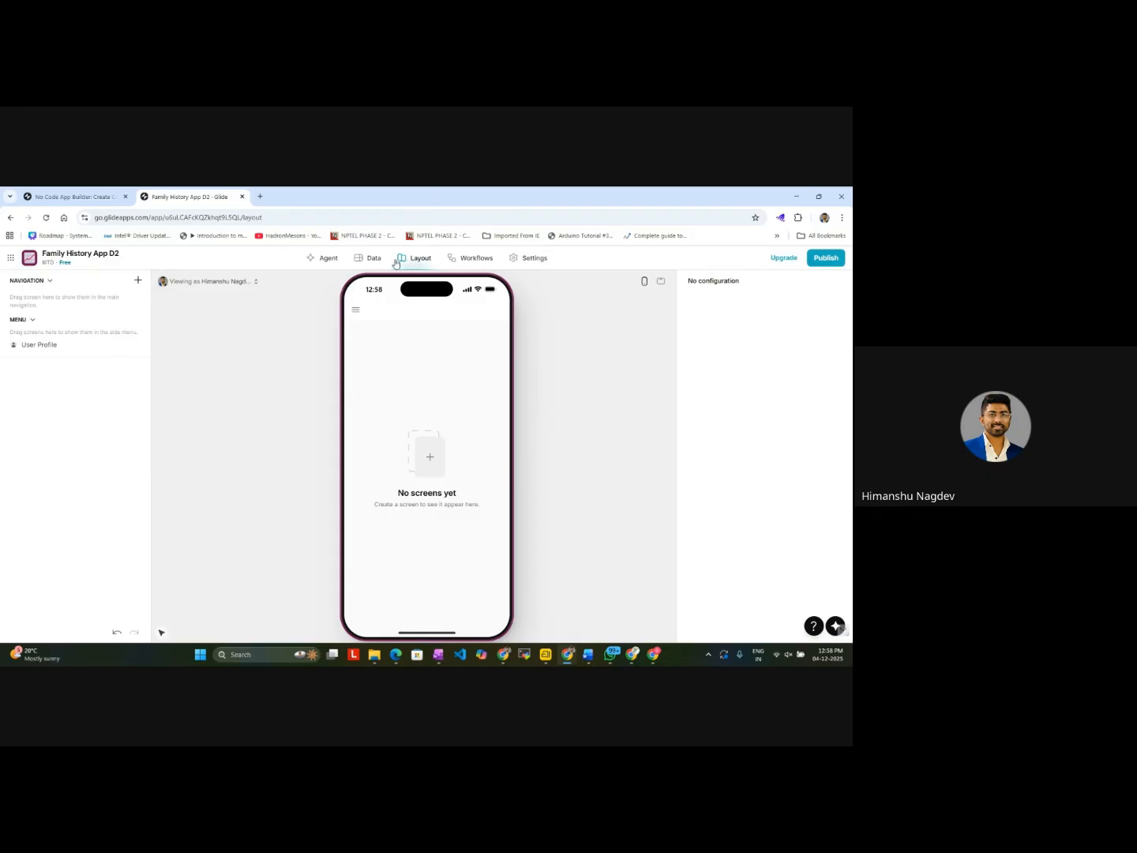
Step: Look through the app's Workflows, Settings and Agent pages and the Glide home page, and return to the data editor
{"action": "left_click", "coordinate": [467, 257]}
{"action": "left_click", "coordinate": [522, 258]}
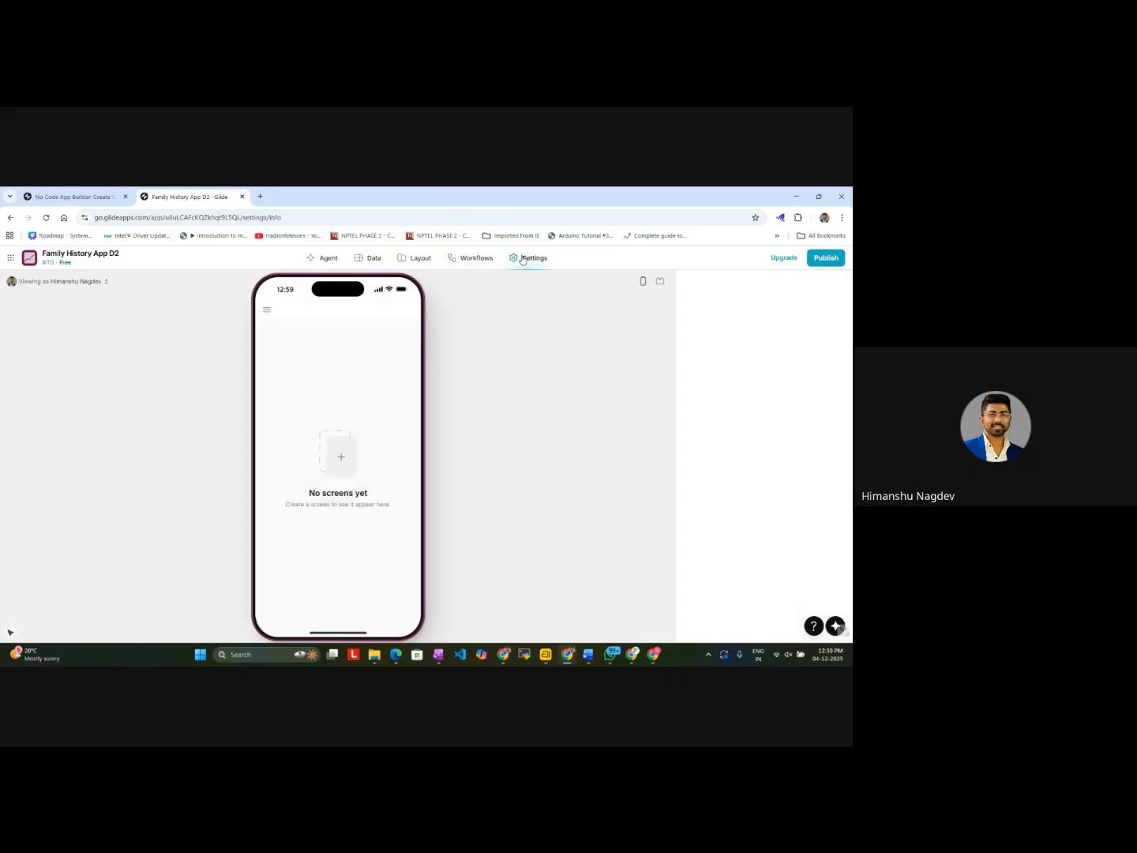
{"action": "left_click", "coordinate": [474, 258]}
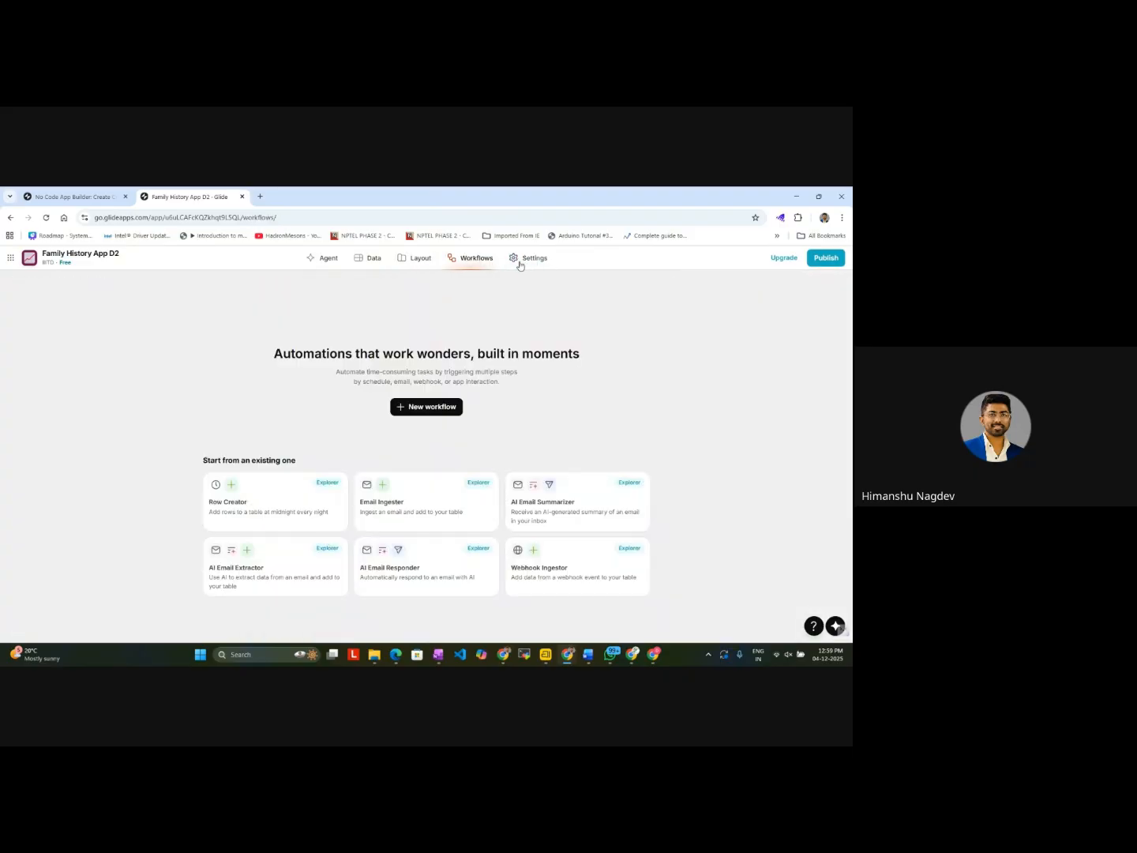
{"action": "left_click", "coordinate": [528, 259]}
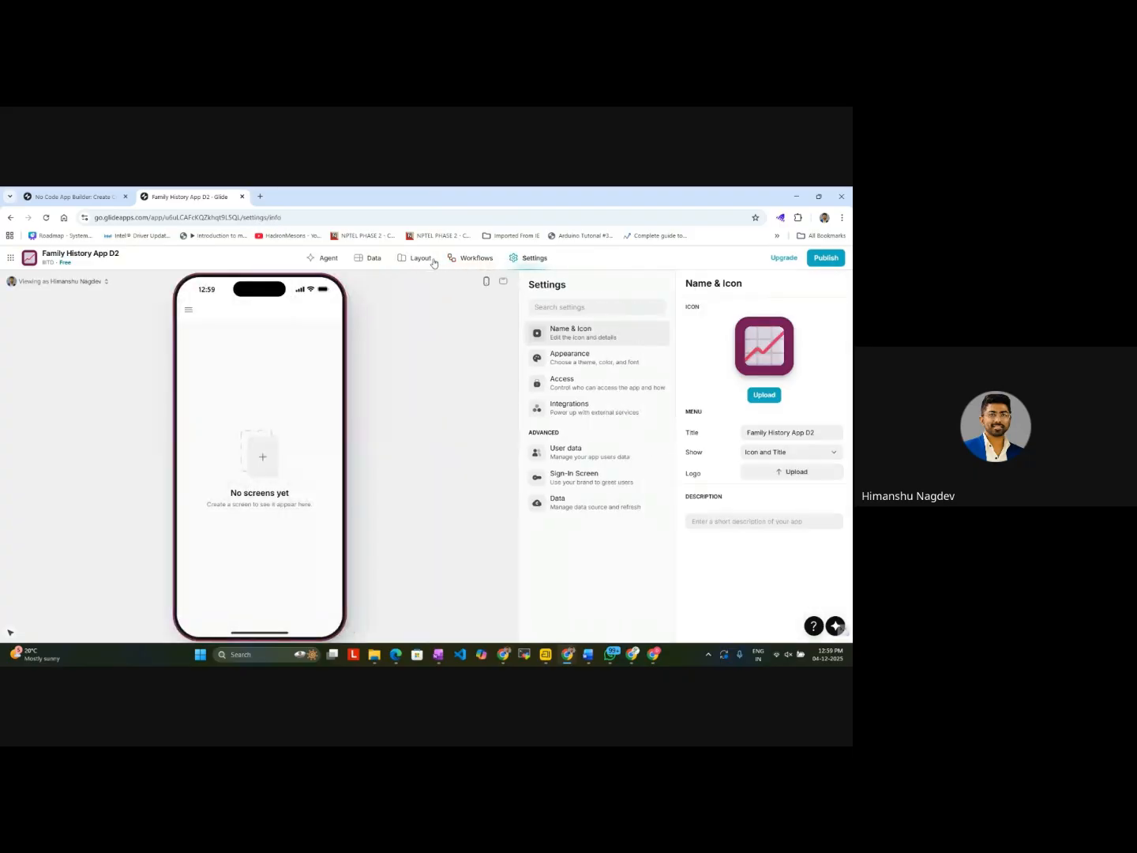
{"action": "left_click", "coordinate": [416, 259]}
{"action": "left_click", "coordinate": [368, 258]}
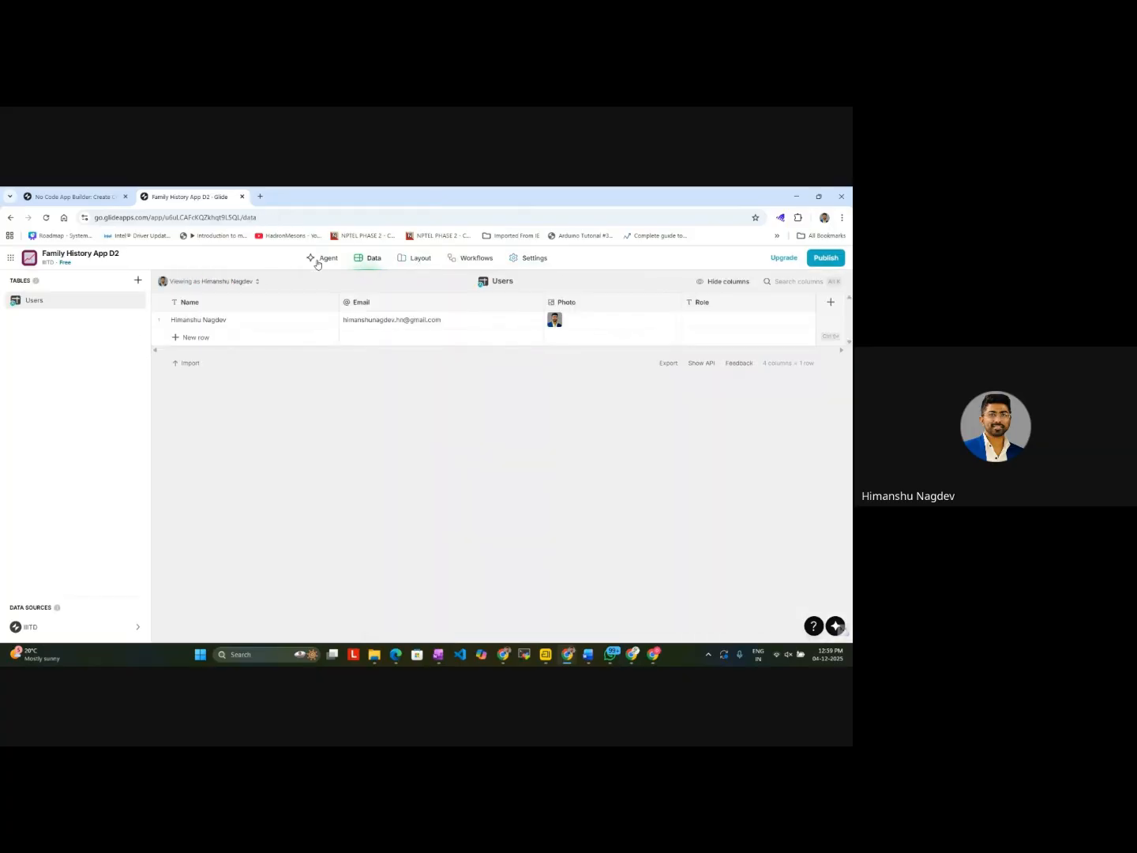
{"action": "left_click", "coordinate": [318, 261]}
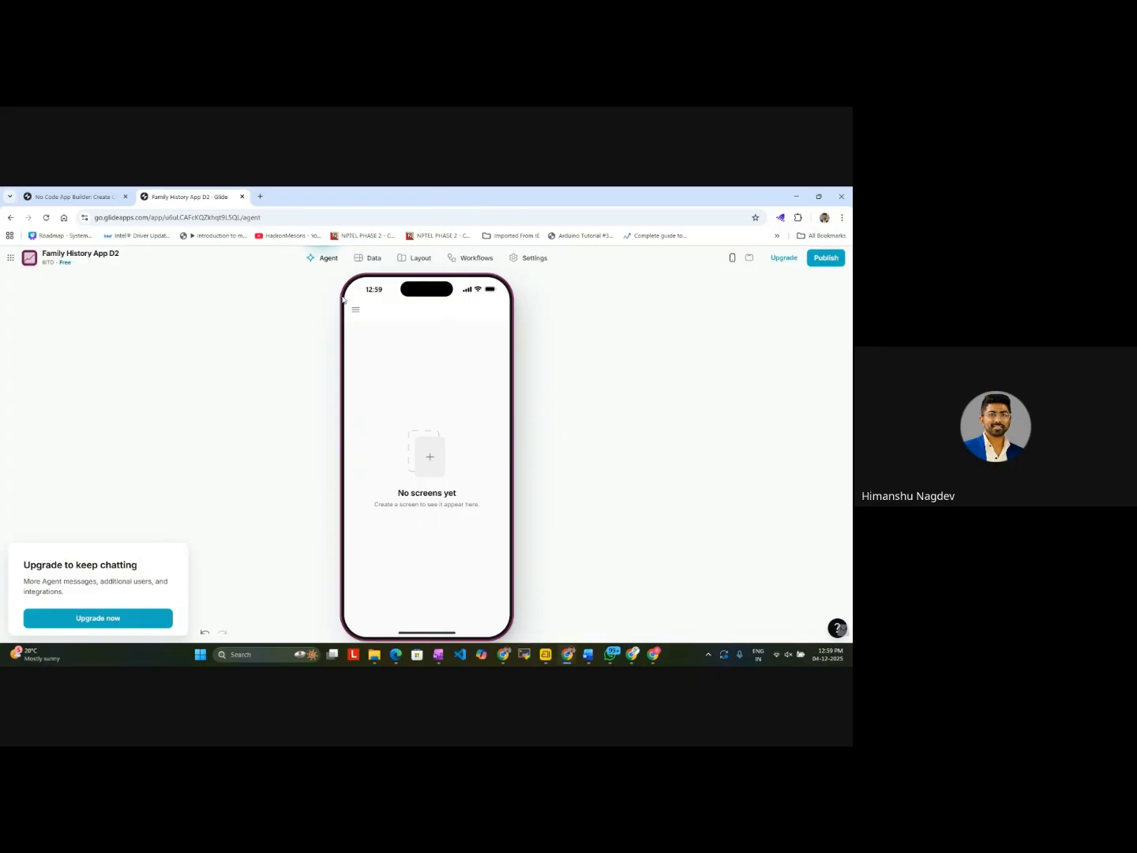
{"action": "left_click", "coordinate": [75, 196]}
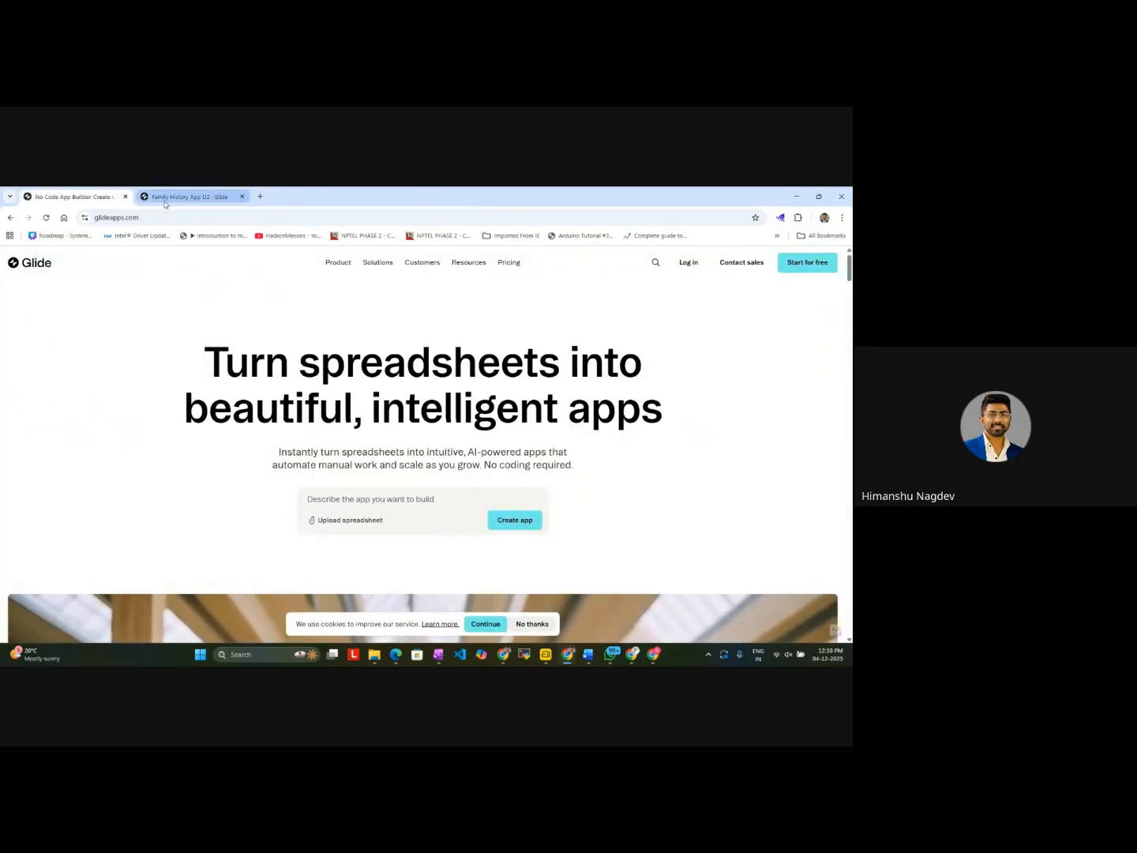
{"action": "left_click", "coordinate": [193, 198]}
{"action": "left_click", "coordinate": [367, 266]}
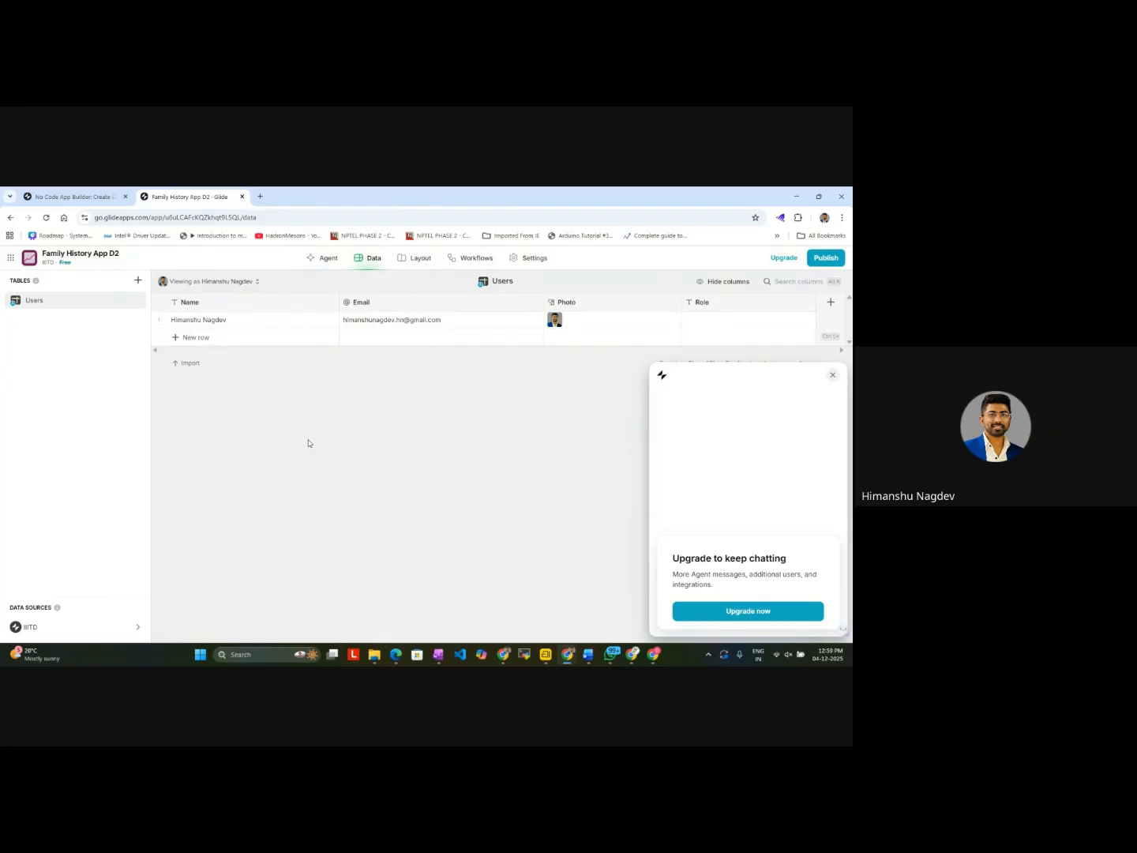
Step: Place the app's window beside the Family Medical History guide and read its Phase 1 instructions for the two tables
{"action": "key", "text": "super+Left"}
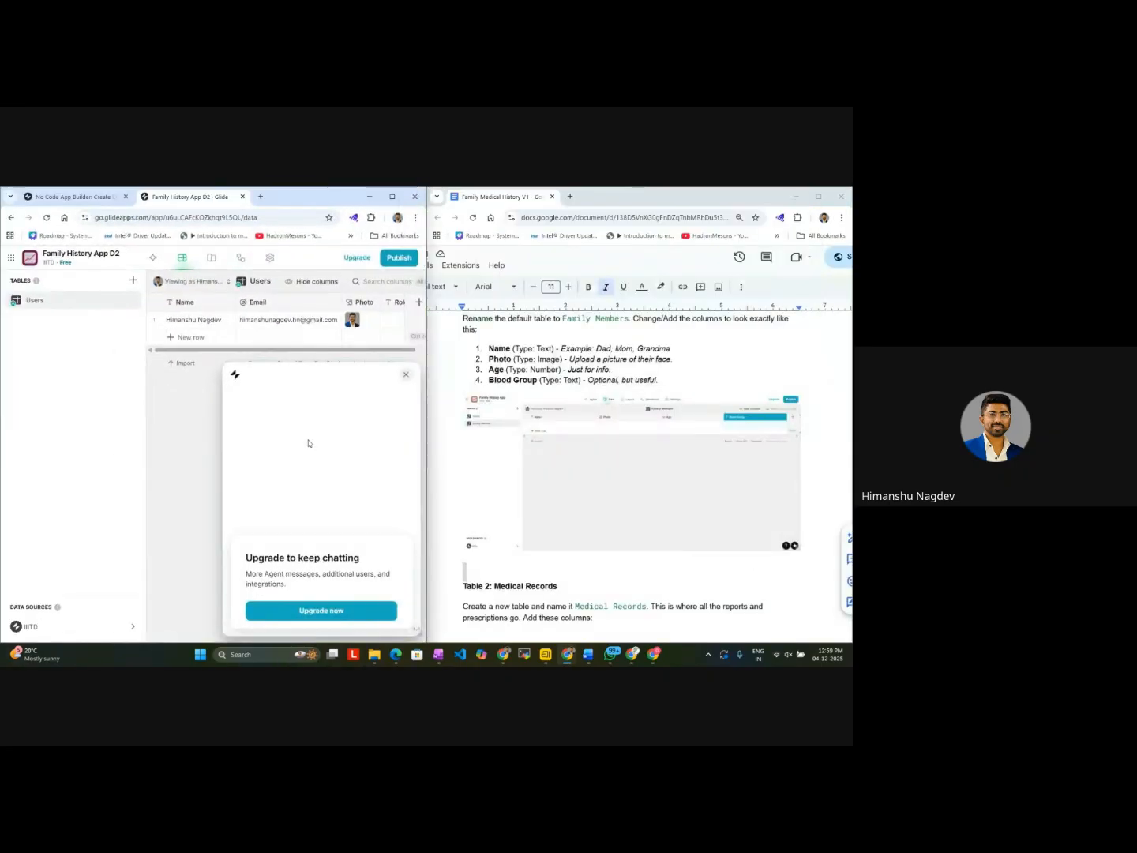
{"action": "scroll", "coordinate": [644, 514], "scroll_direction": "up", "scroll_amount": 5}
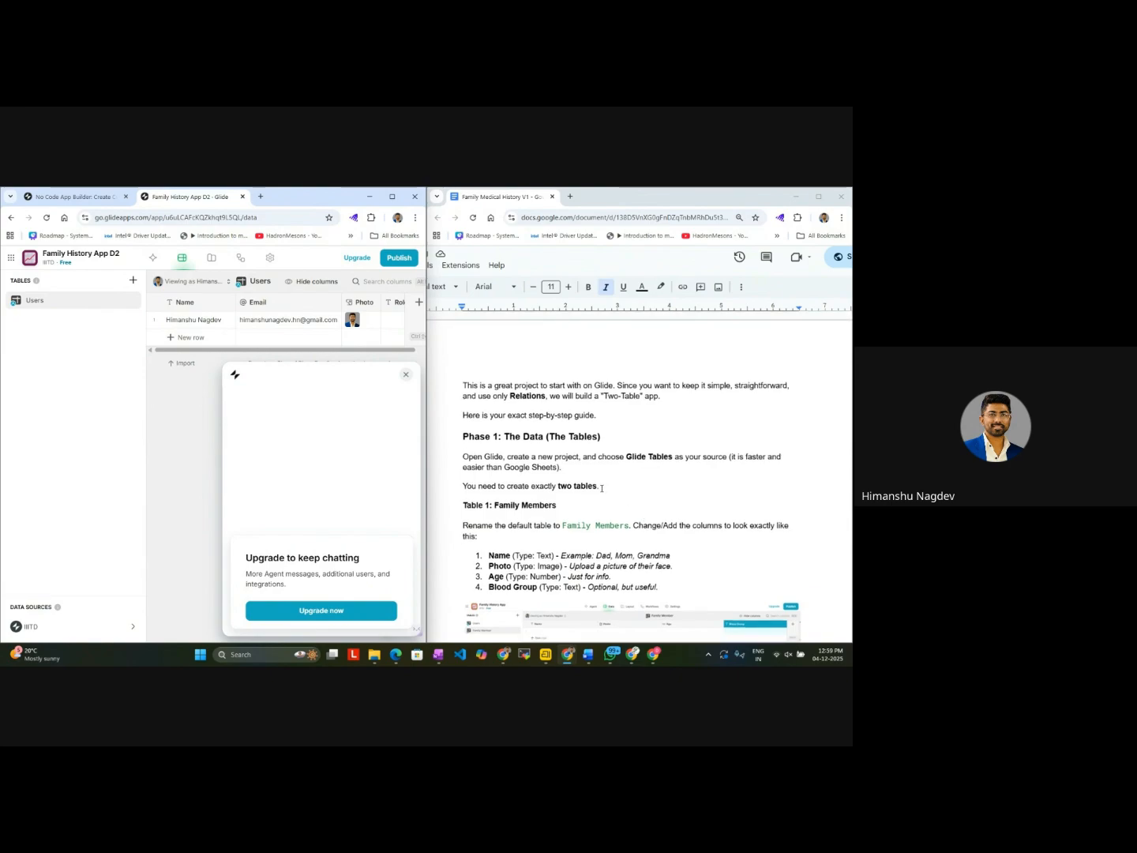
{"action": "left_click_drag", "start_coordinate": [600, 488], "coordinate": [462, 487]}
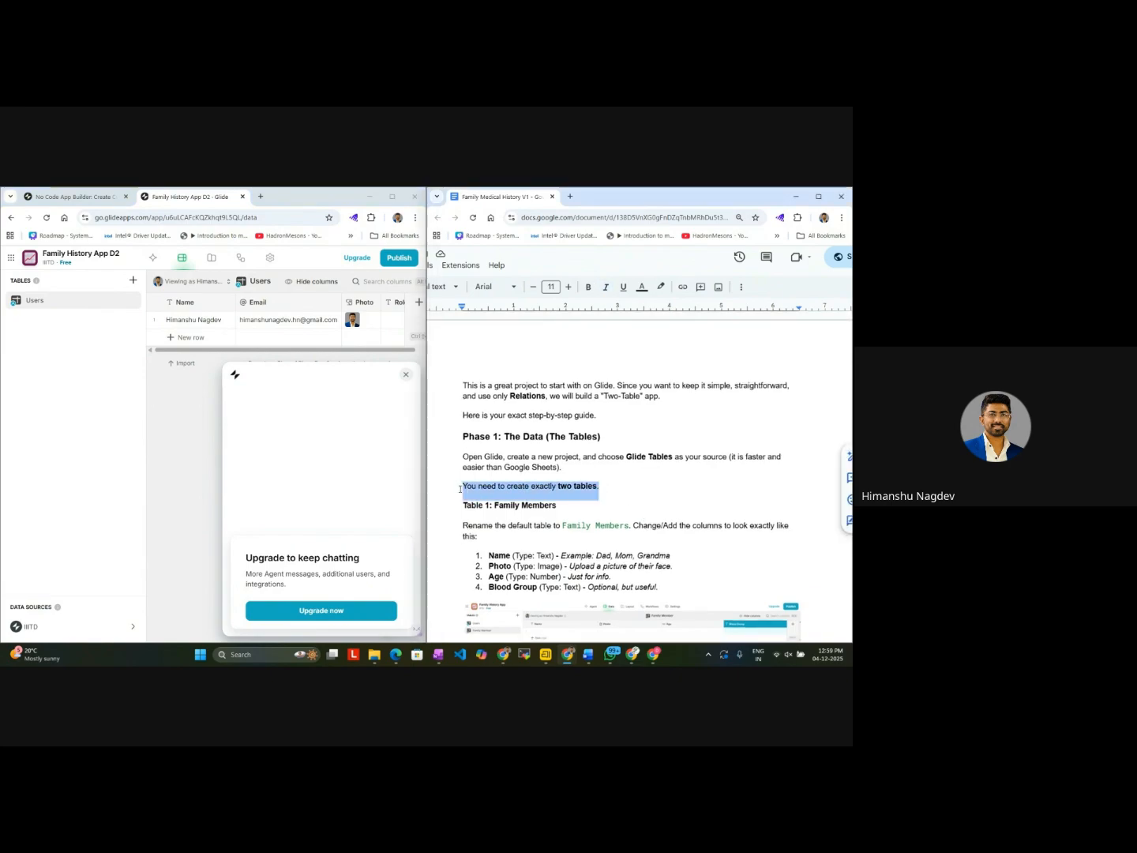
{"action": "scroll", "coordinate": [524, 538], "scroll_direction": "down", "scroll_amount": 5}
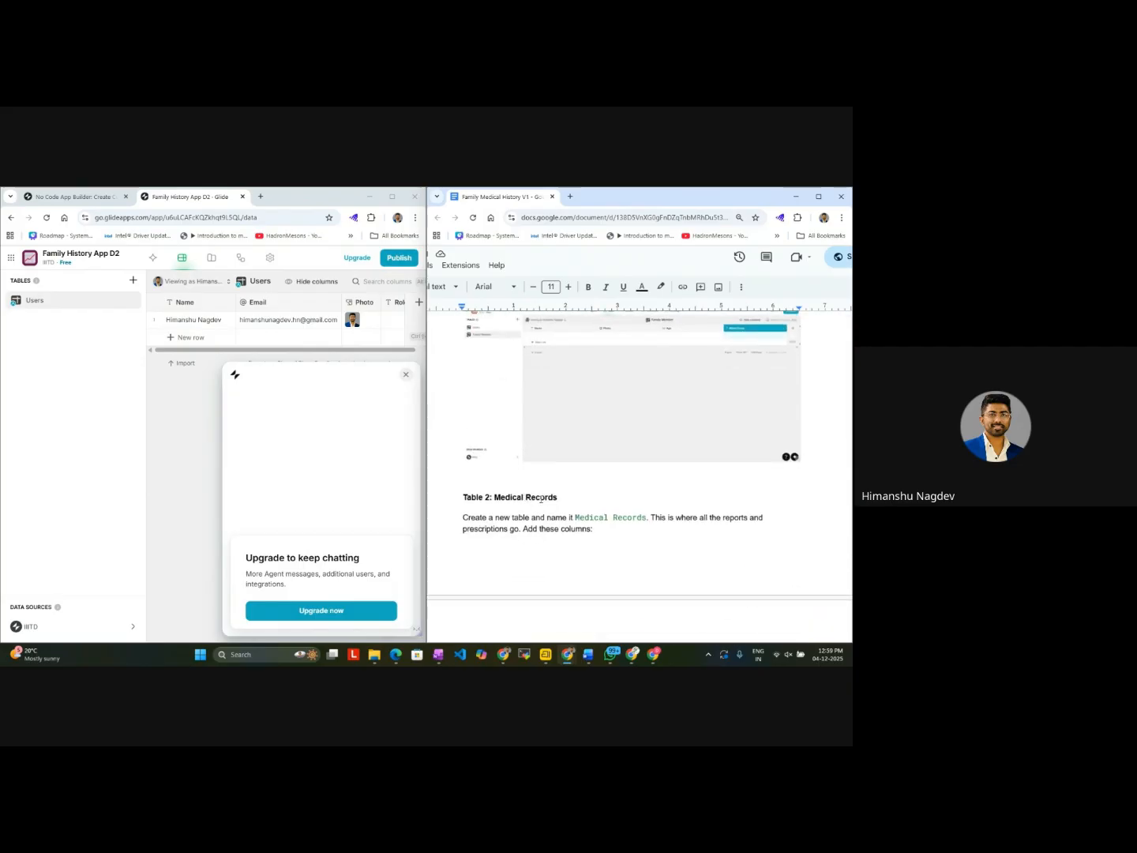
{"action": "scroll", "coordinate": [561, 497], "scroll_direction": "up", "scroll_amount": 5}
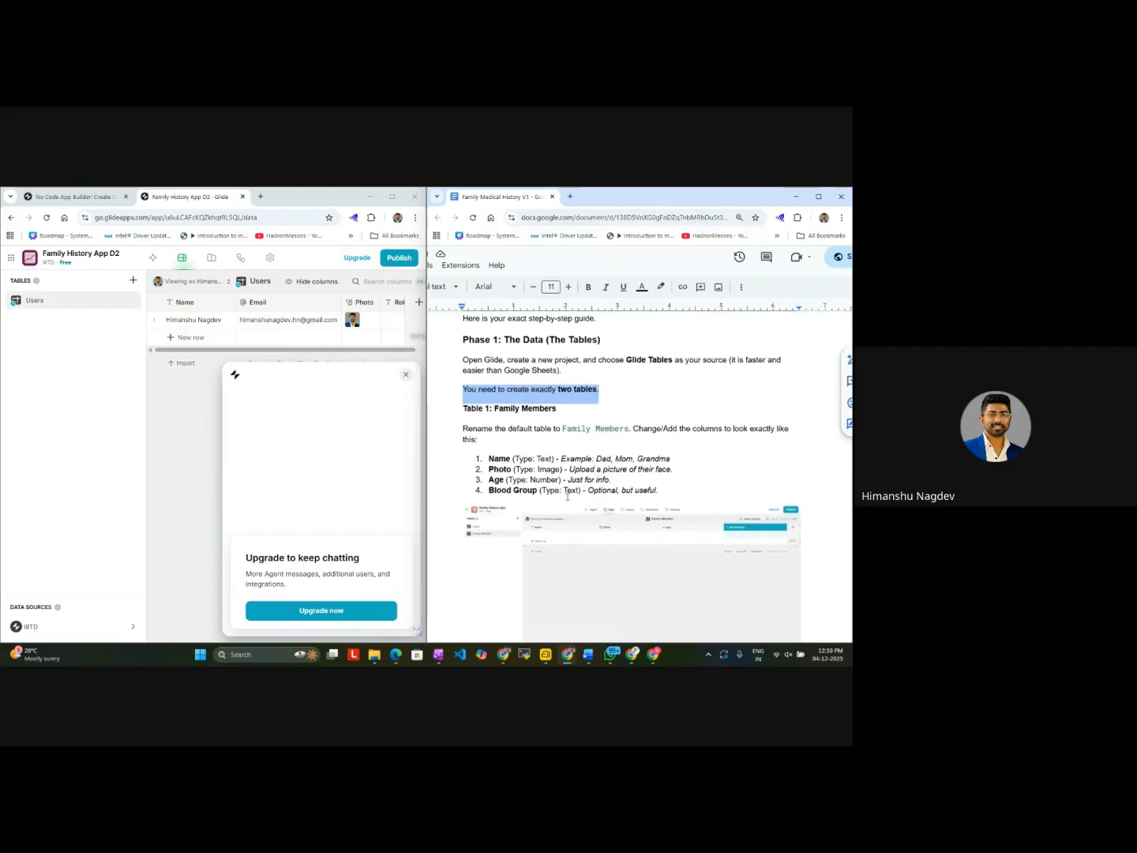
{"action": "scroll", "coordinate": [566, 497], "scroll_direction": "down", "scroll_amount": 1}
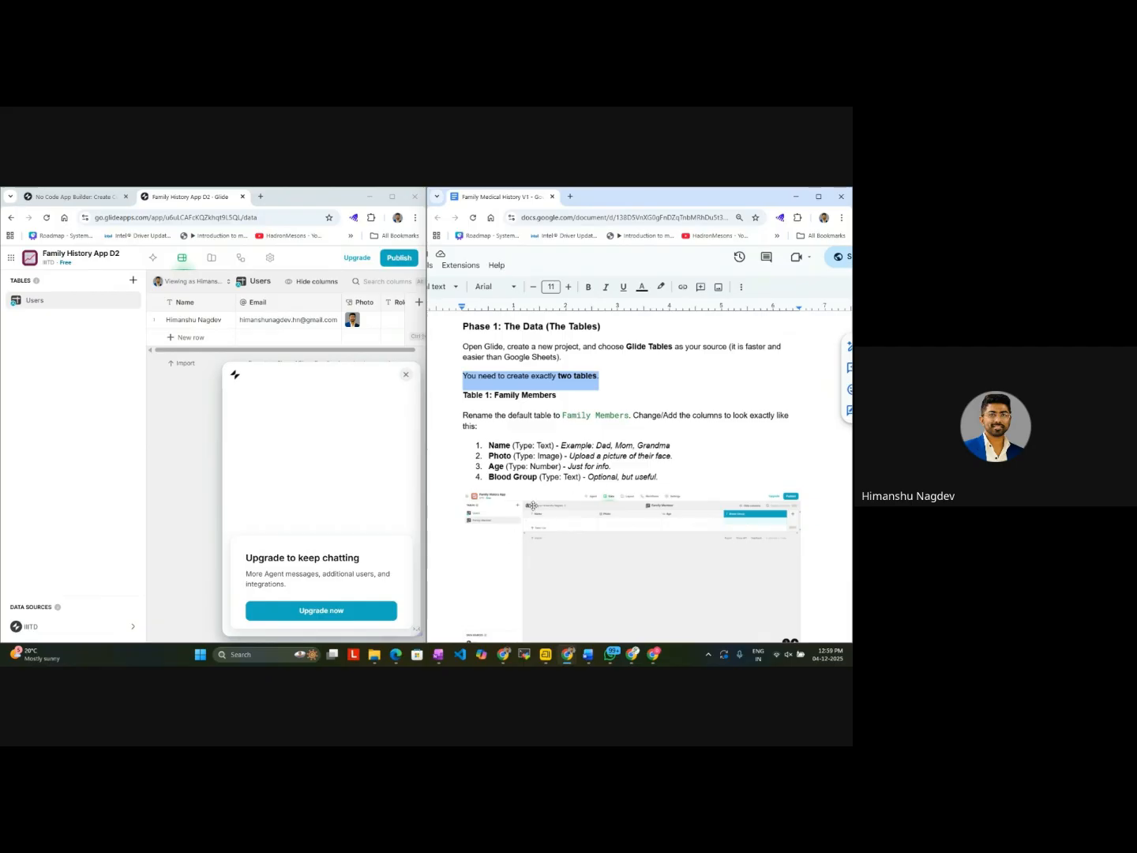
Step: Dismiss the agent chat and add a blank table to the app's data
{"action": "left_click", "coordinate": [133, 280]}
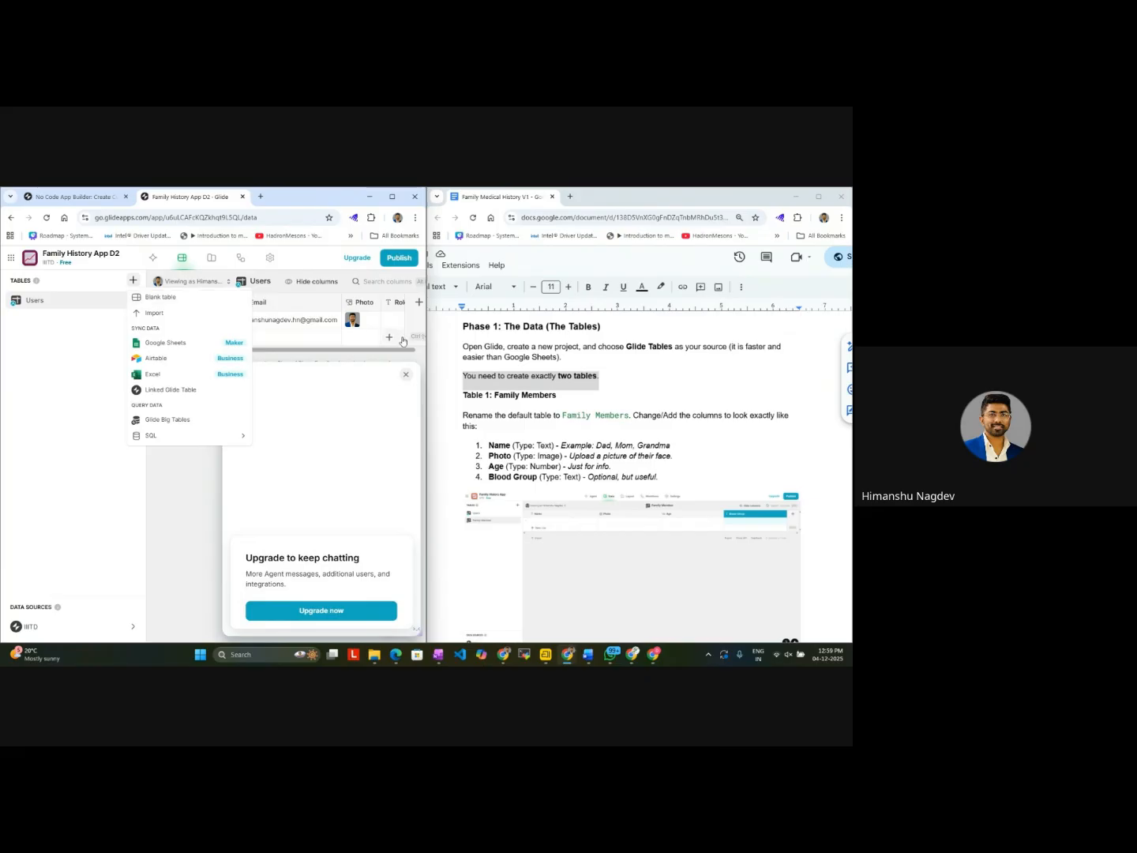
{"action": "left_click", "coordinate": [406, 374]}
{"action": "left_click", "coordinate": [134, 282]}
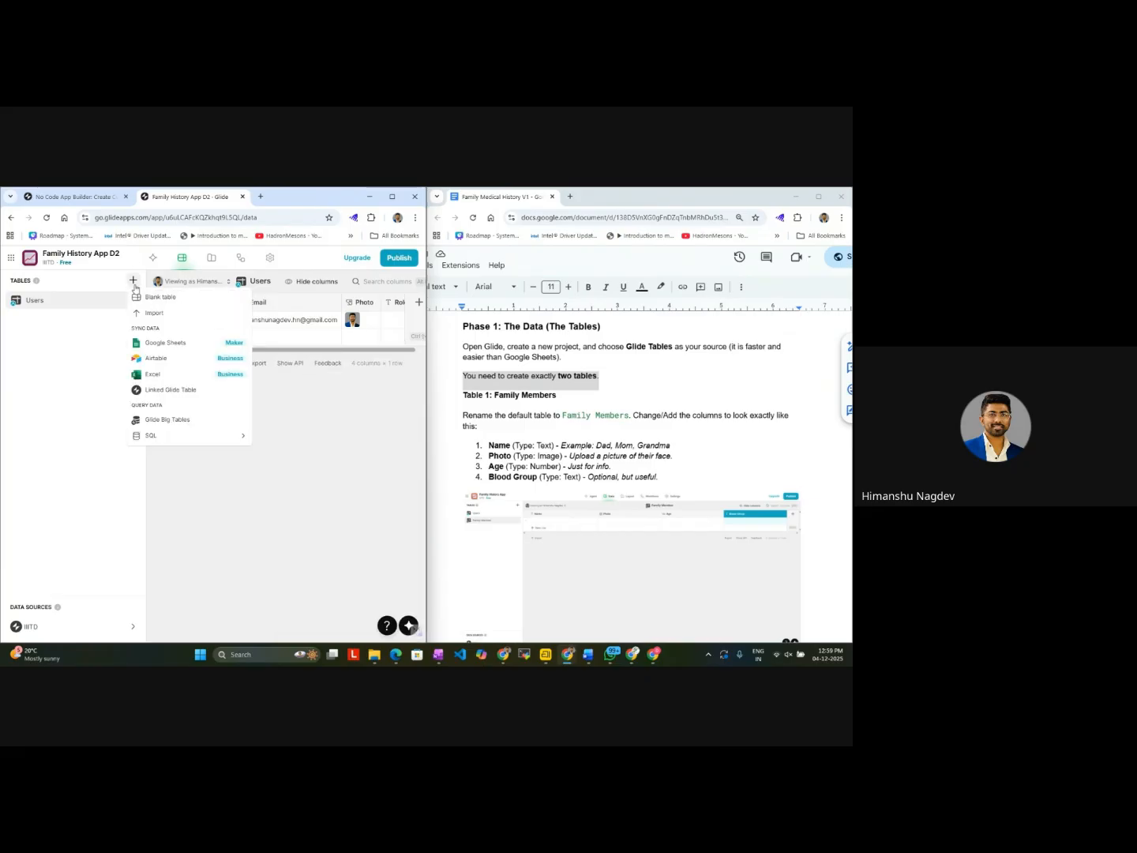
{"action": "left_click", "coordinate": [165, 299]}
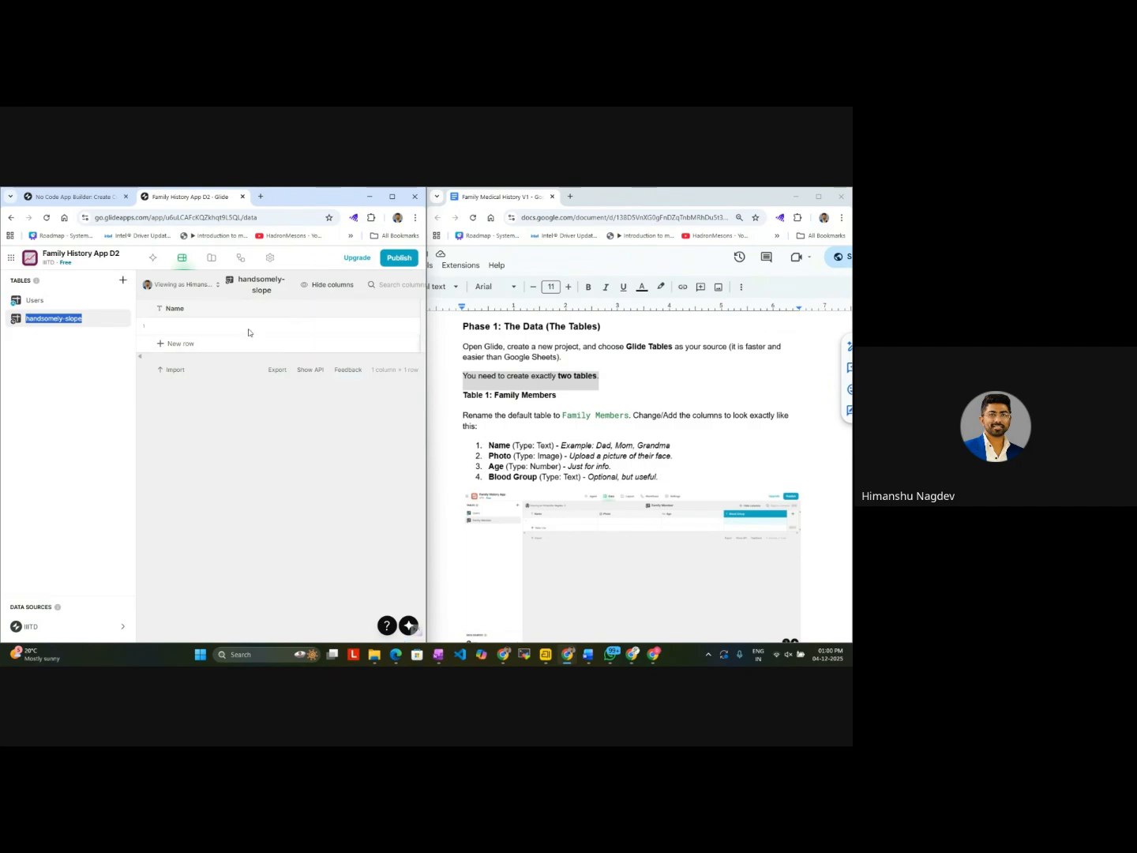
Step: Check the settings of the new table's Name column and close them without changes
{"action": "left_click", "coordinate": [210, 311]}
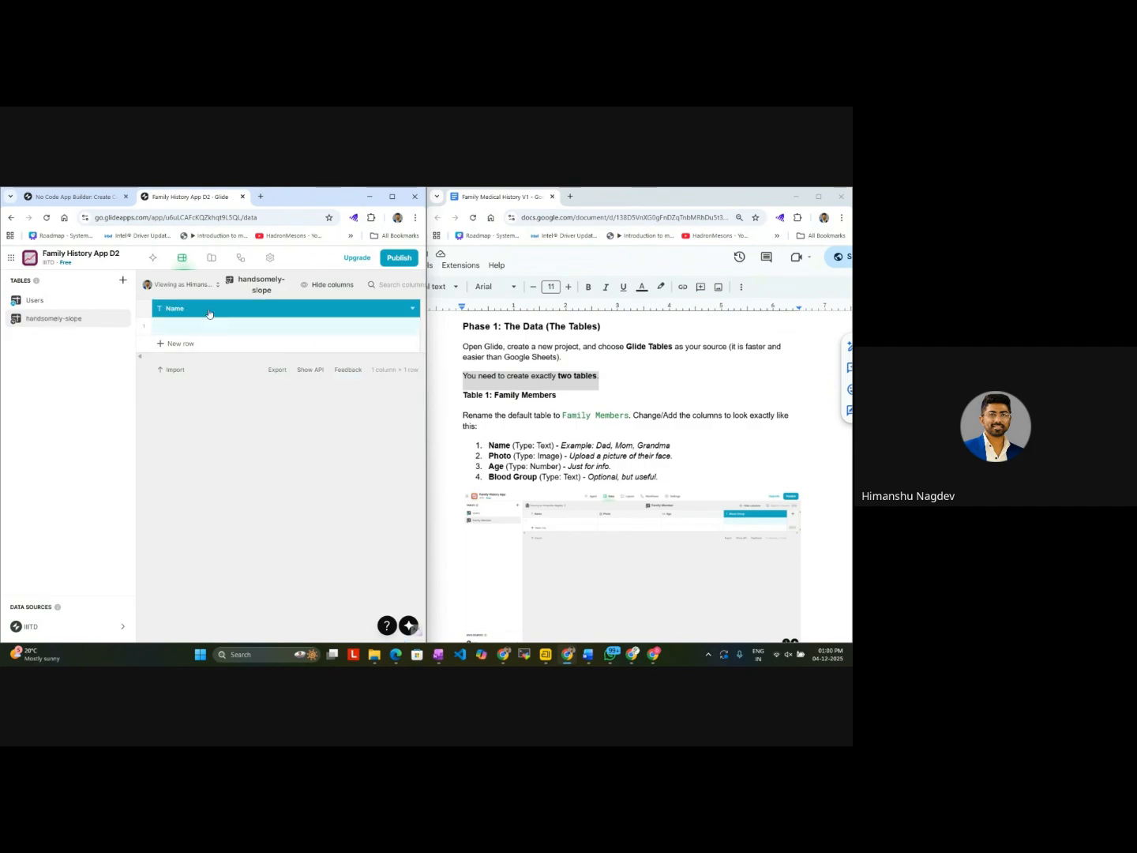
{"action": "left_click", "coordinate": [209, 312]}
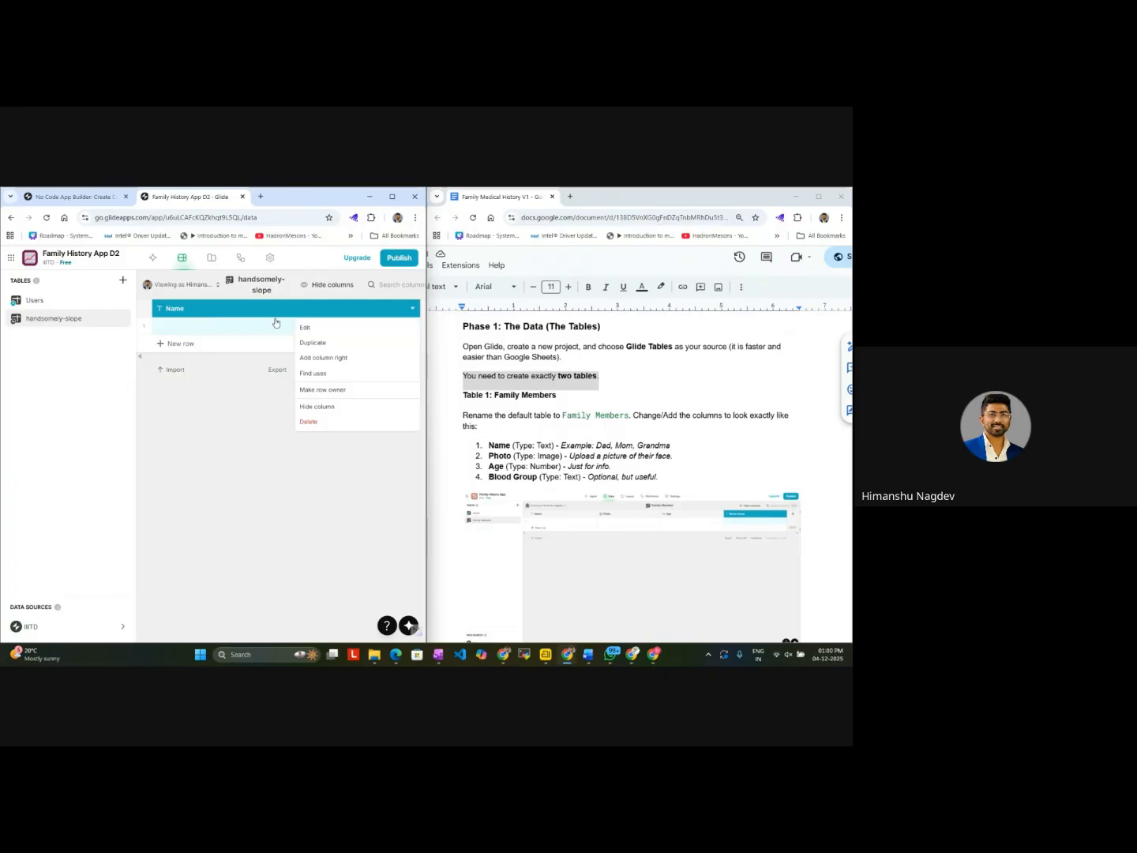
{"action": "left_click", "coordinate": [316, 328]}
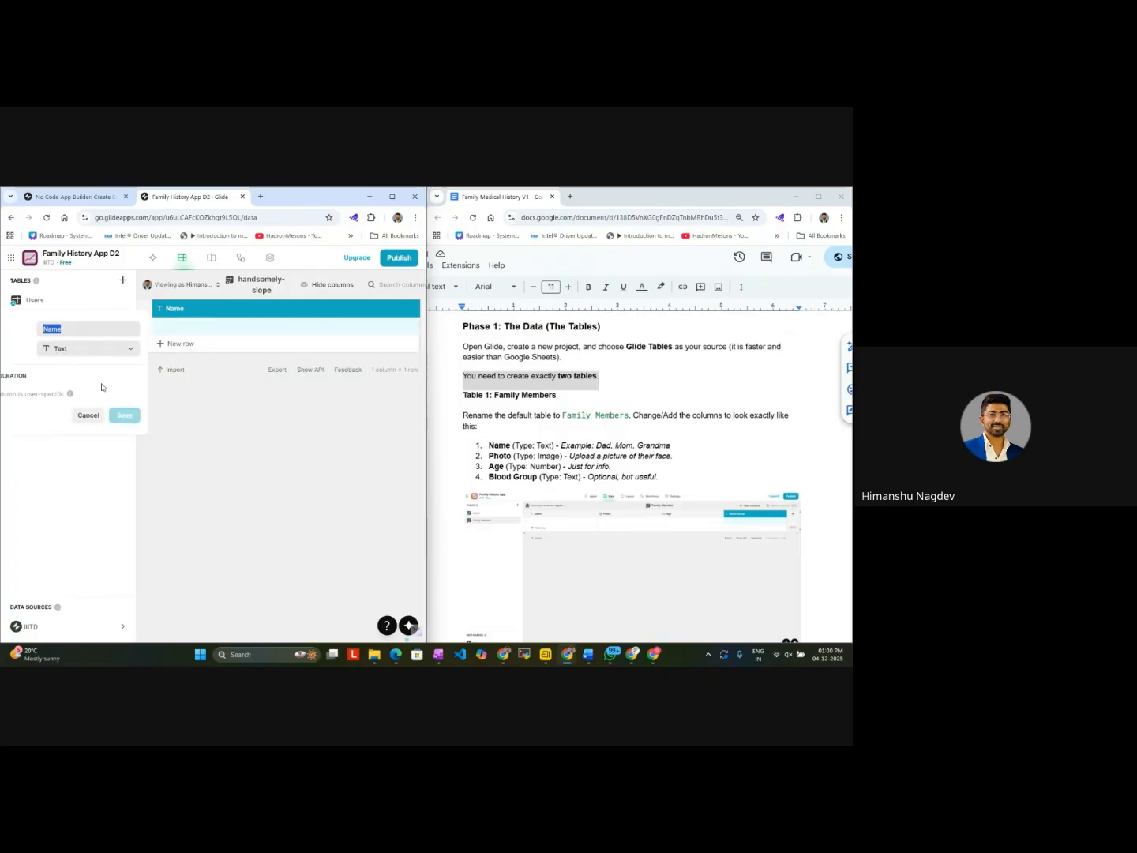
{"action": "left_click", "coordinate": [88, 416]}
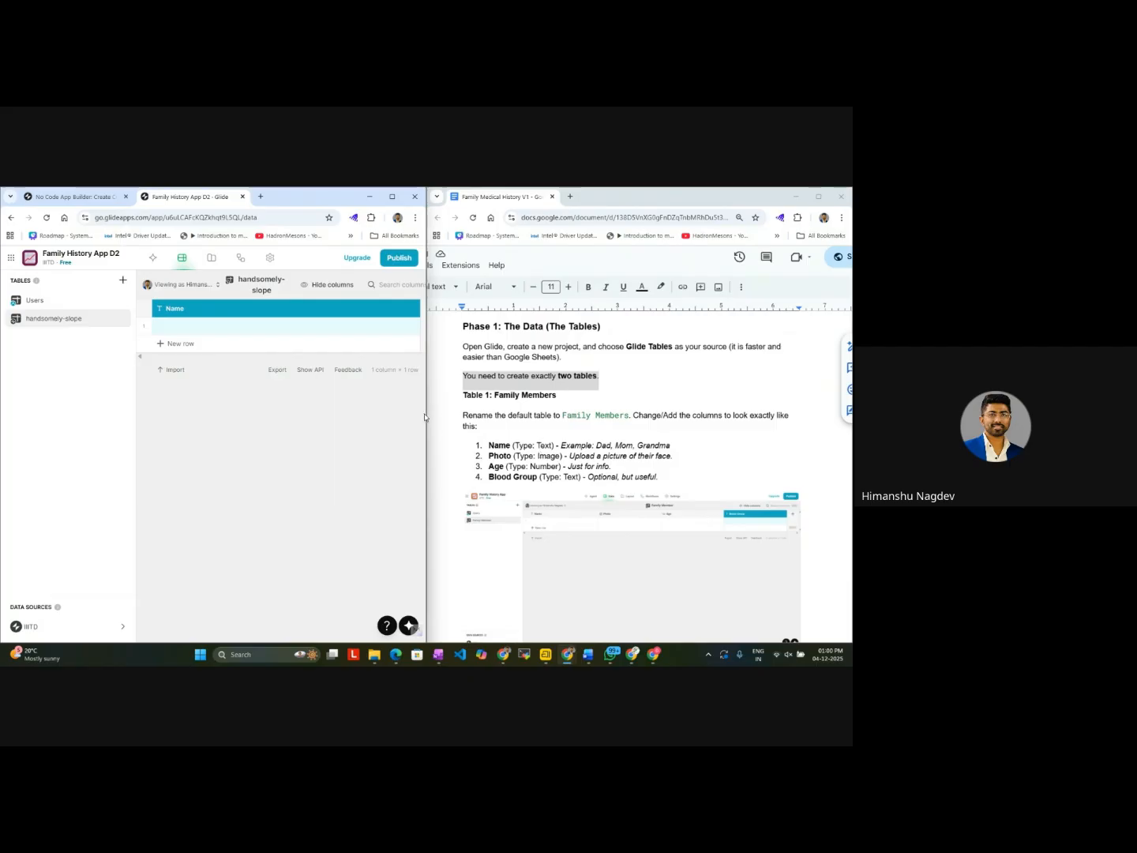
Step: Widen the app's window and add a column named Photo with type Image to the new table
{"action": "left_click_drag", "start_coordinate": [424, 418], "coordinate": [556, 412]}
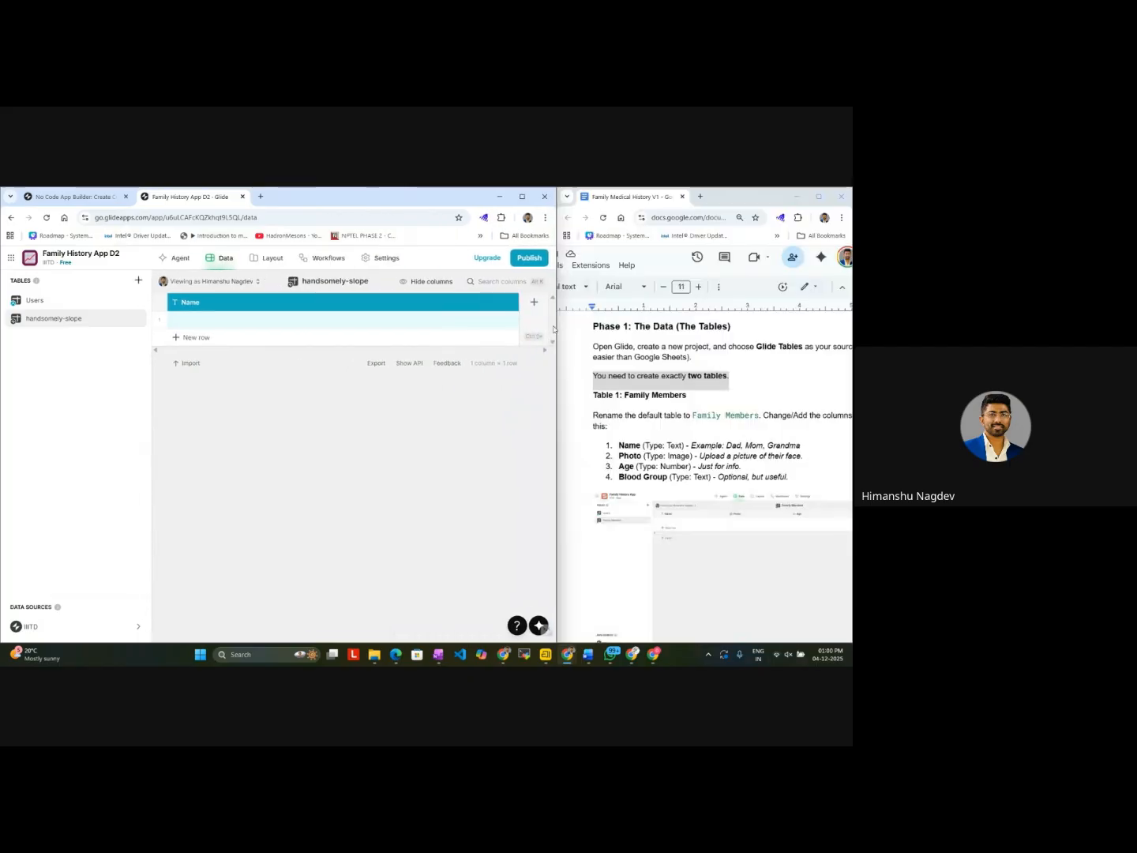
{"action": "left_click", "coordinate": [533, 308]}
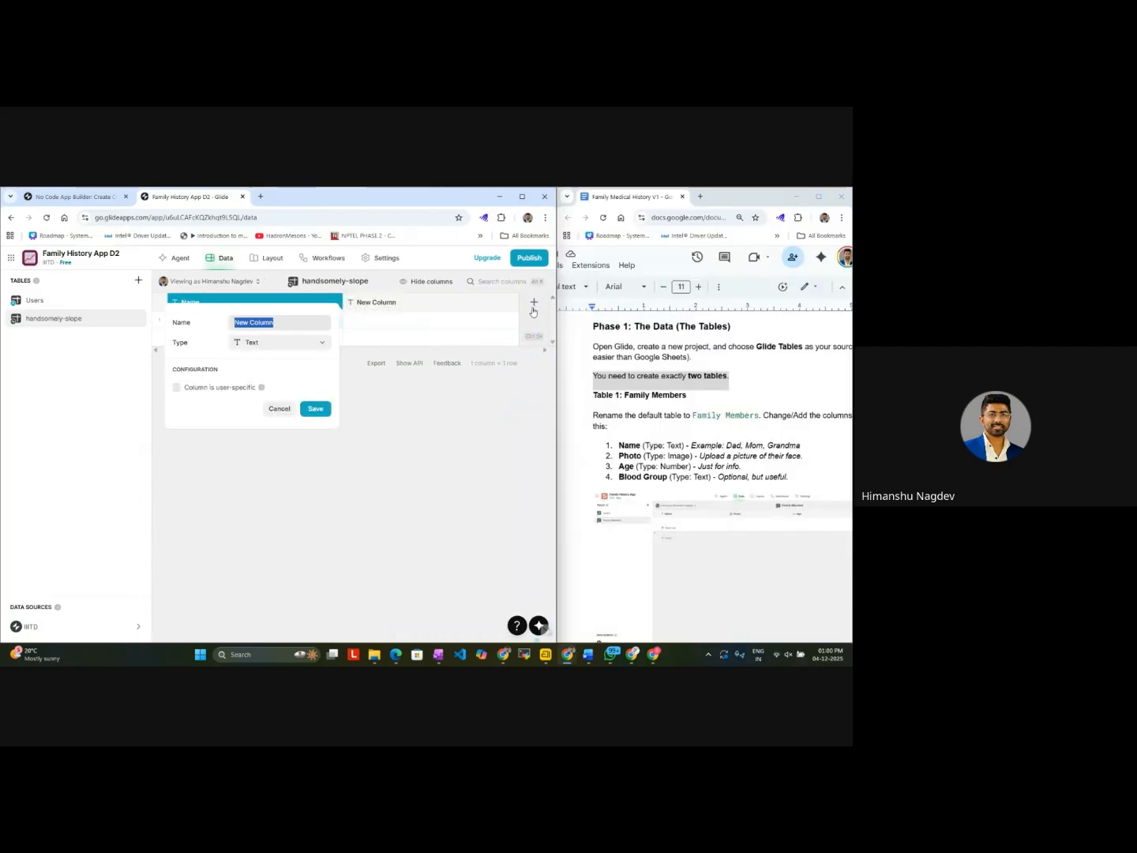
{"action": "left_click", "coordinate": [310, 315]}
{"action": "key", "text": "BackSpace"}
{"action": "key", "text": "BackSpace"}
{"action": "key", "text": "BackSpace"}
{"action": "key", "text": "BackSpace"}
{"action": "key", "text": "BackSpace"}
{"action": "type", "text": "Pho"}
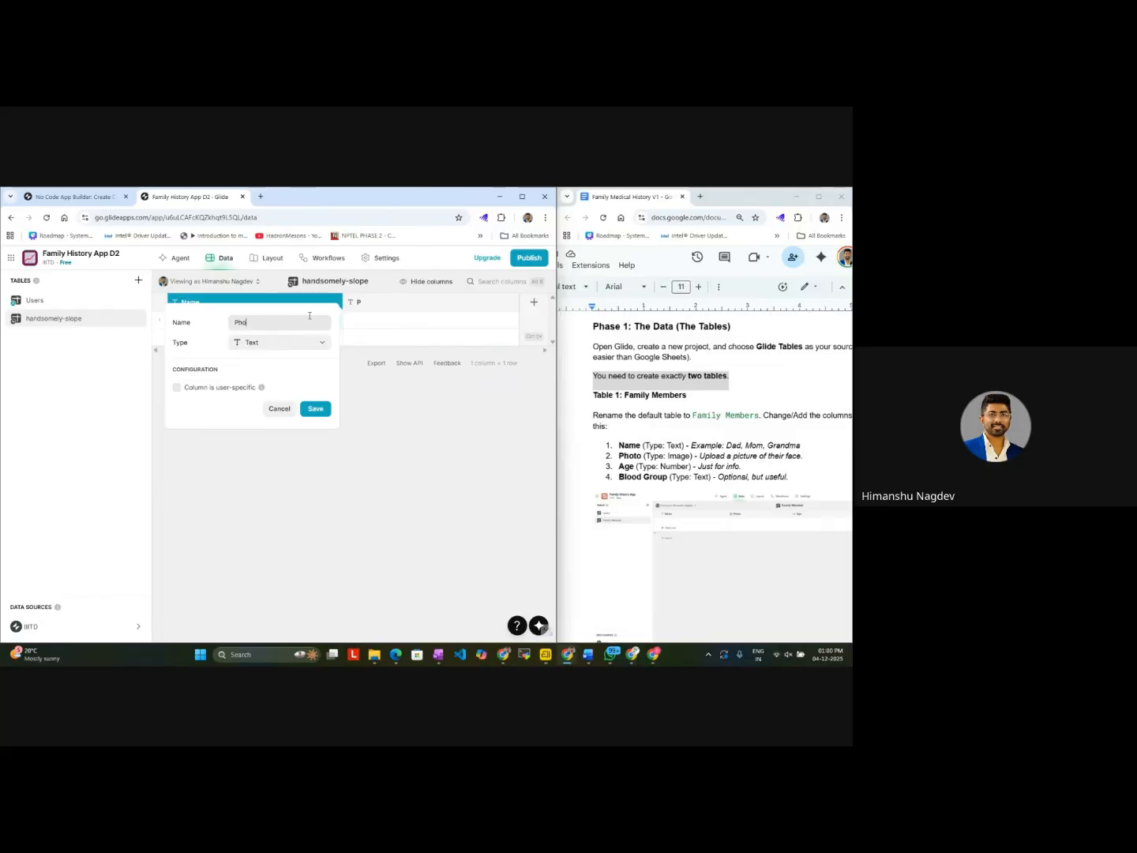
{"action": "type", "text": "to"}
{"action": "left_click", "coordinate": [279, 352]}
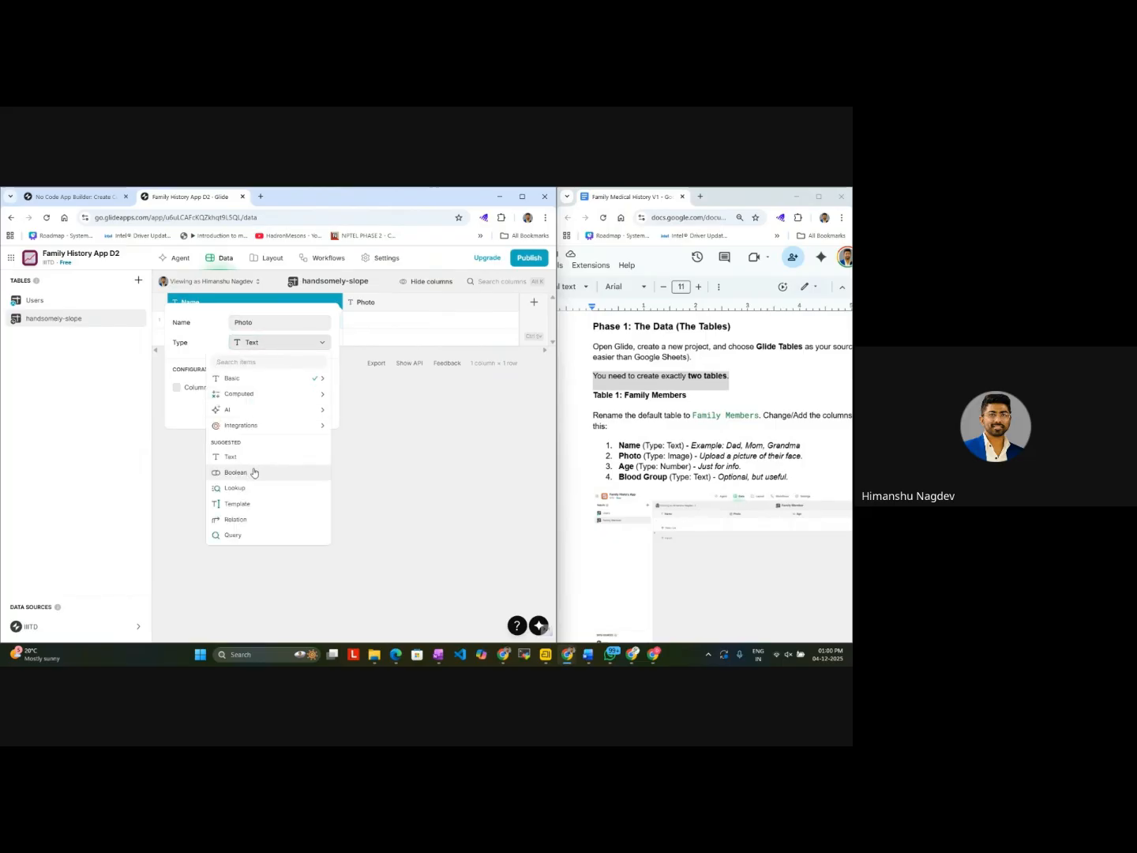
{"action": "mouse_move", "coordinate": [300, 380]}
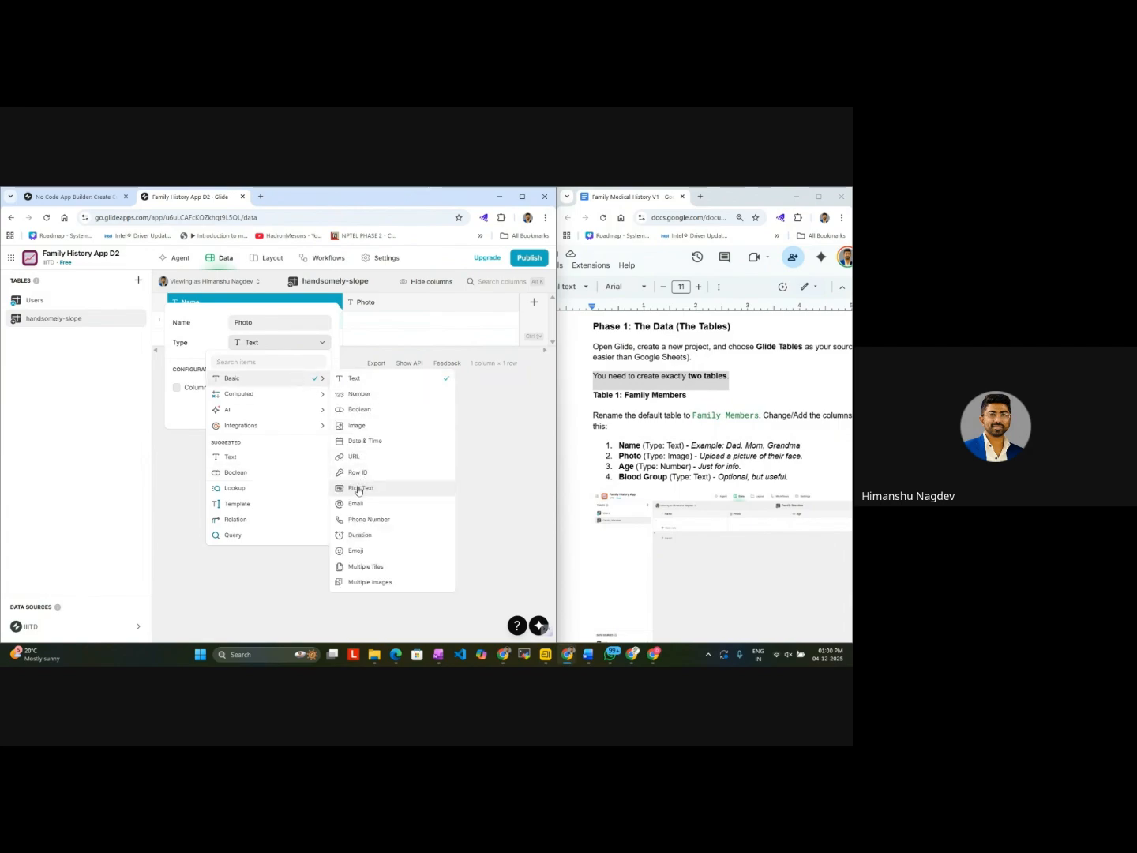
{"action": "left_click", "coordinate": [367, 425]}
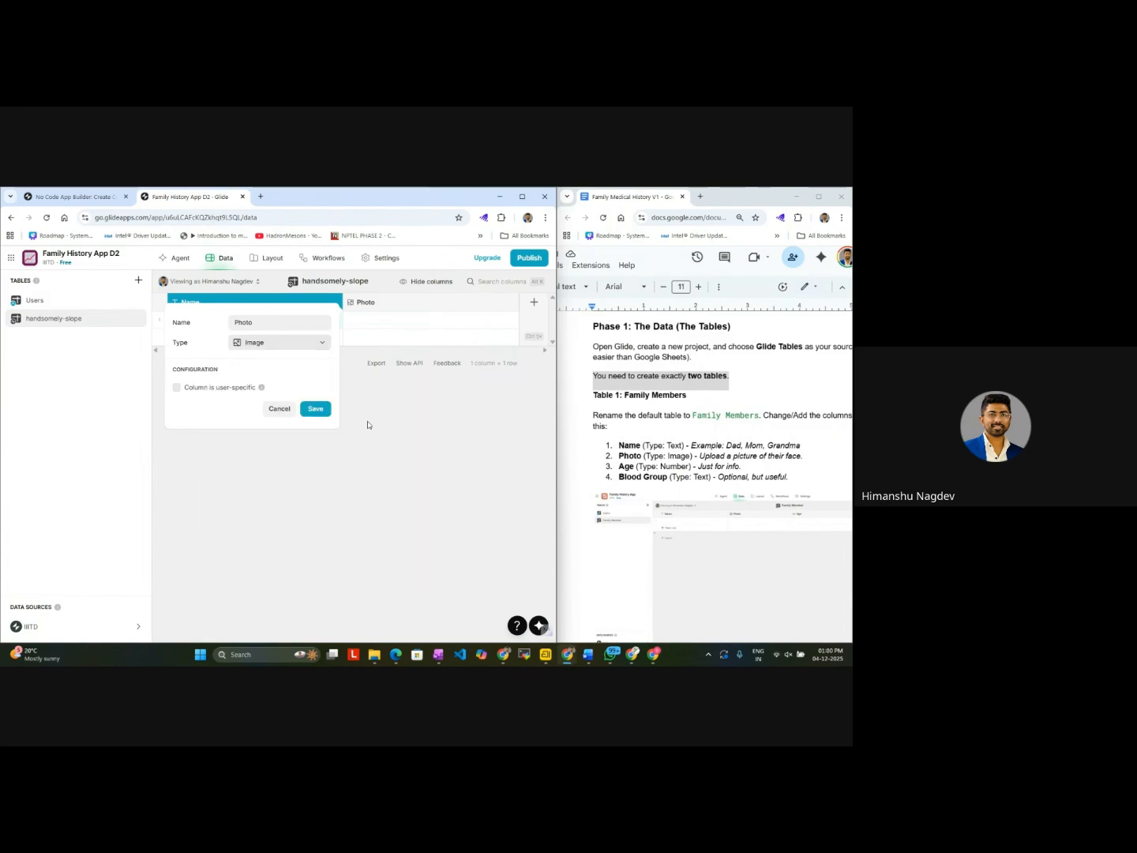
{"action": "left_click", "coordinate": [315, 408]}
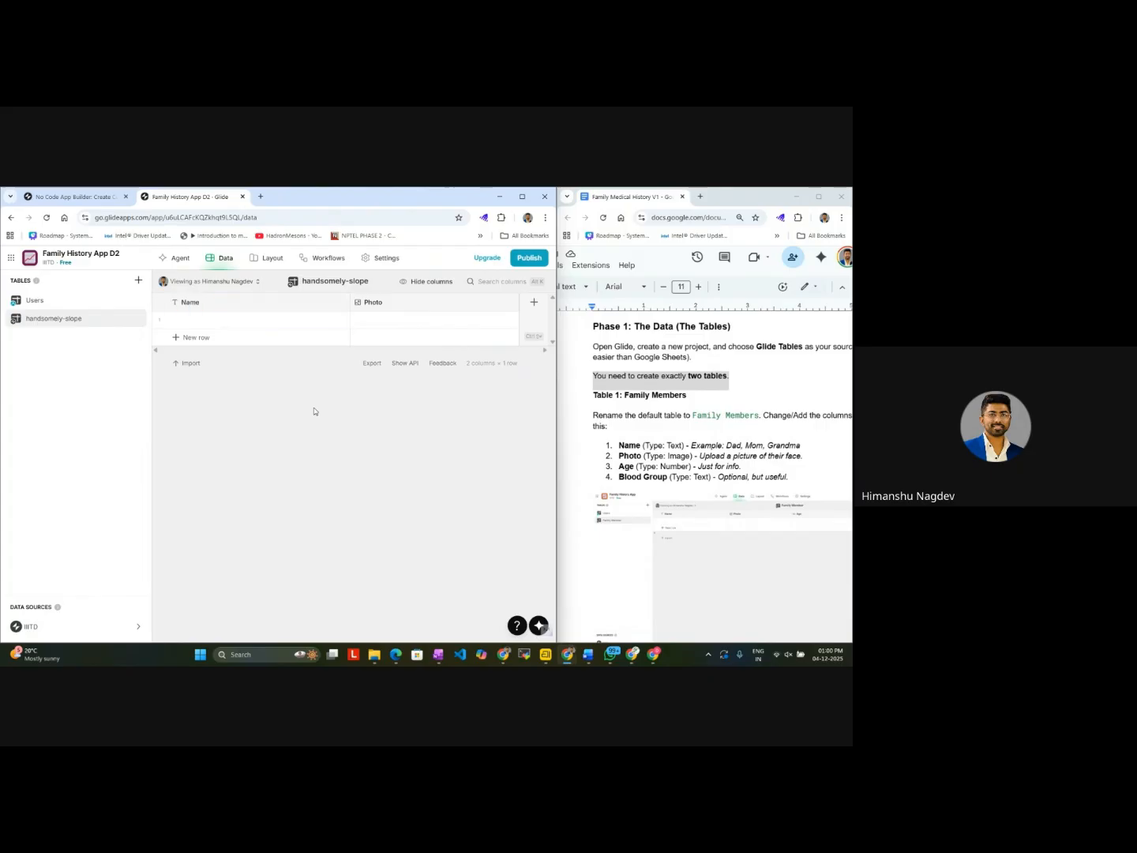
Step: Rename the handsomely-slope table as Family Members
{"action": "double_click", "coordinate": [57, 321]}
{"action": "type", "text": "Family Members"}
{"action": "left_click", "coordinate": [82, 391]}
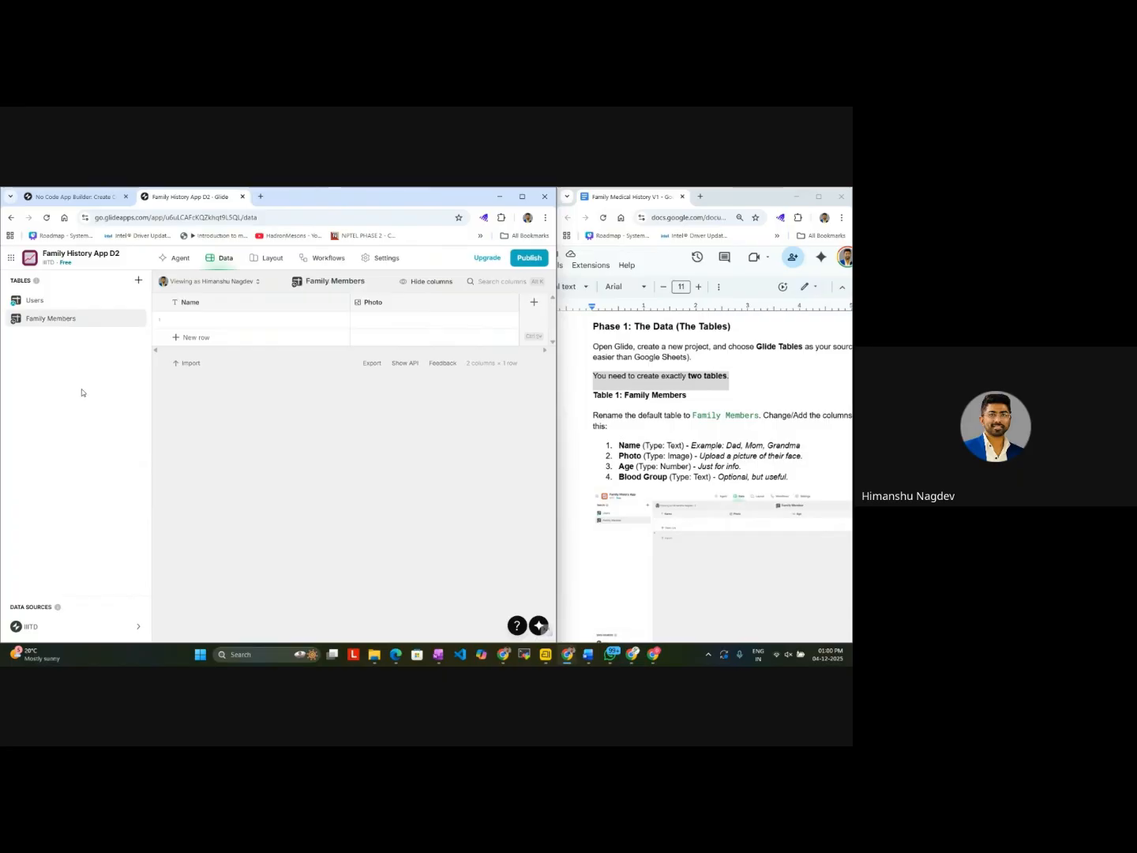
Step: Add a column named Age with type Number to the Family Members table
{"action": "left_click", "coordinate": [533, 303]}
{"action": "type", "text": "Age"}
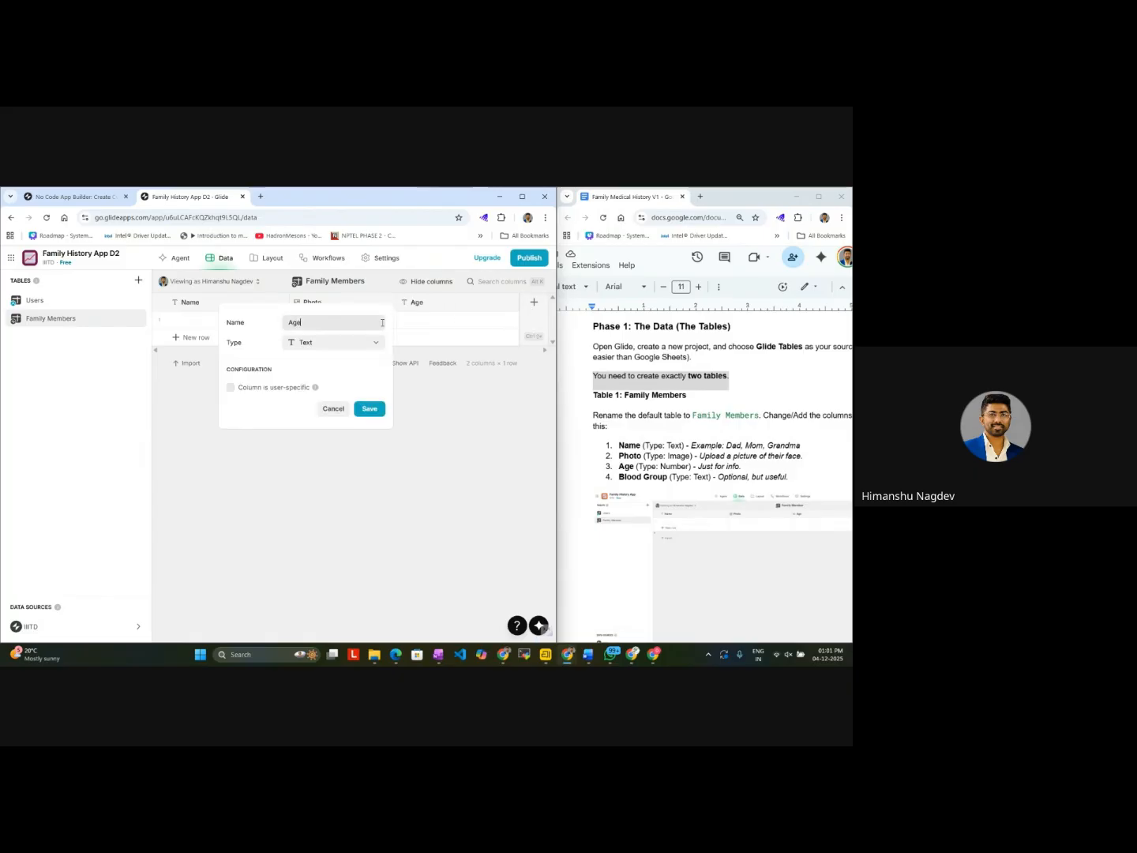
{"action": "left_click", "coordinate": [345, 348]}
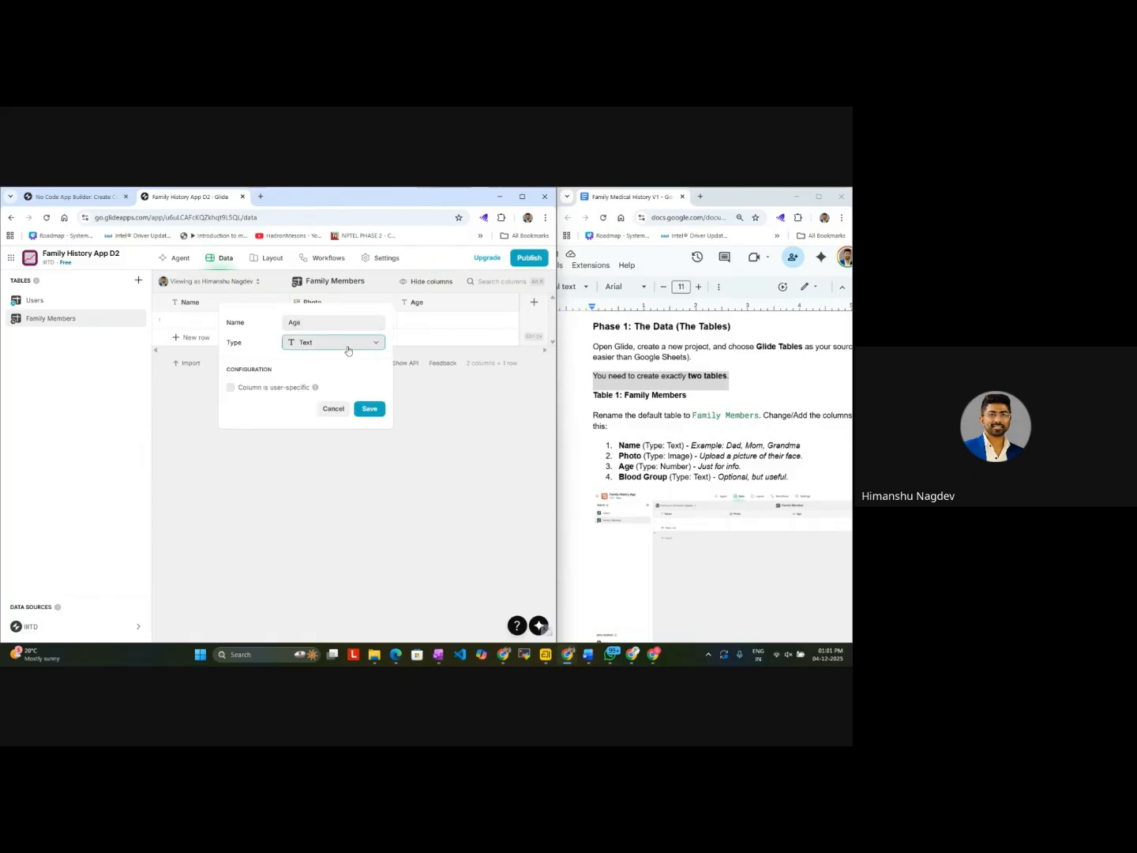
{"action": "mouse_move", "coordinate": [335, 379]}
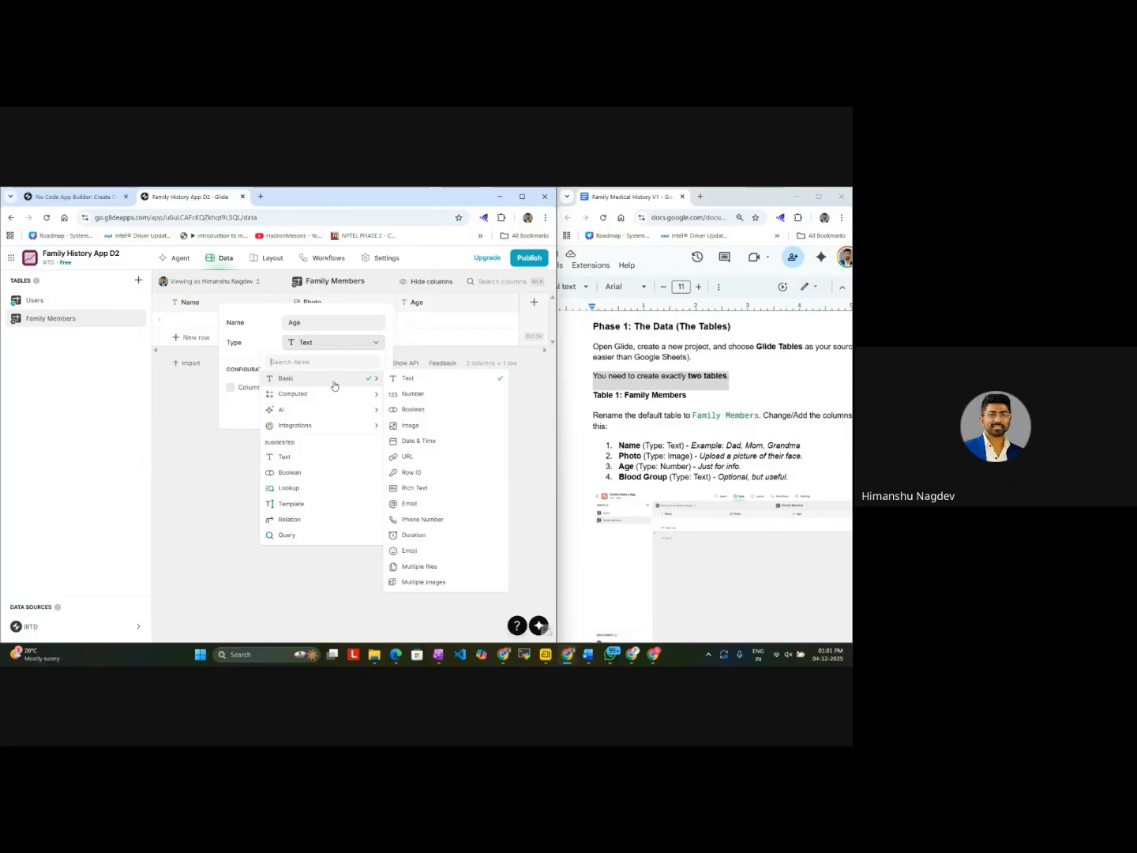
{"action": "left_click", "coordinate": [412, 394]}
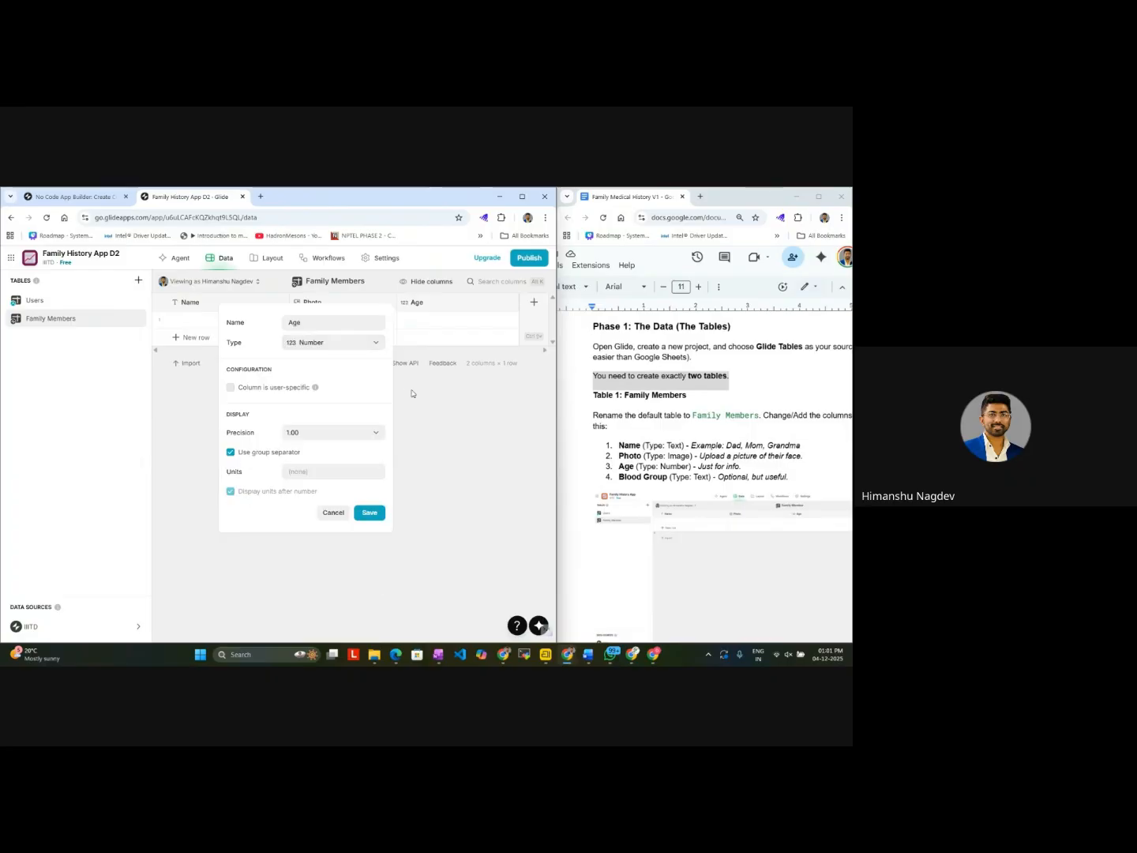
{"action": "left_click", "coordinate": [380, 522]}
{"action": "mouse_move", "coordinate": [523, 663]}
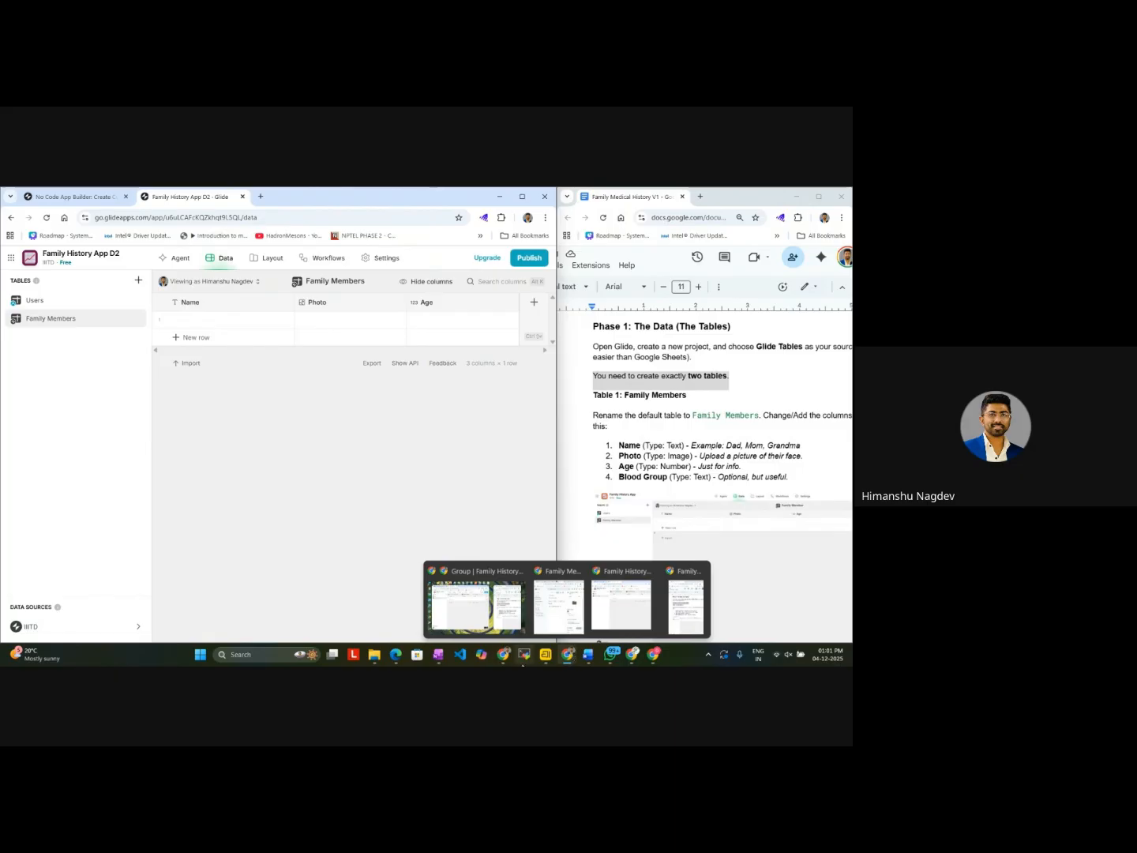
{"action": "left_click", "coordinate": [470, 623]}
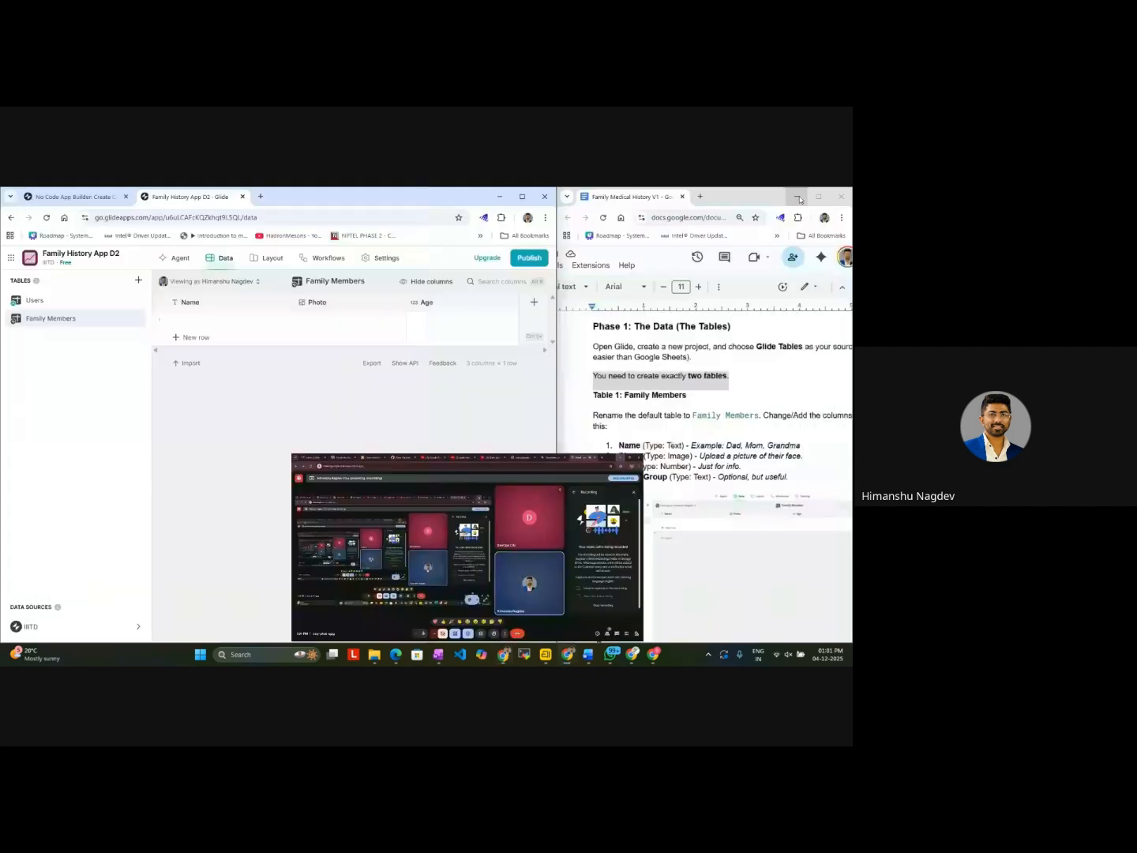
{"action": "left_click", "coordinate": [797, 196]}
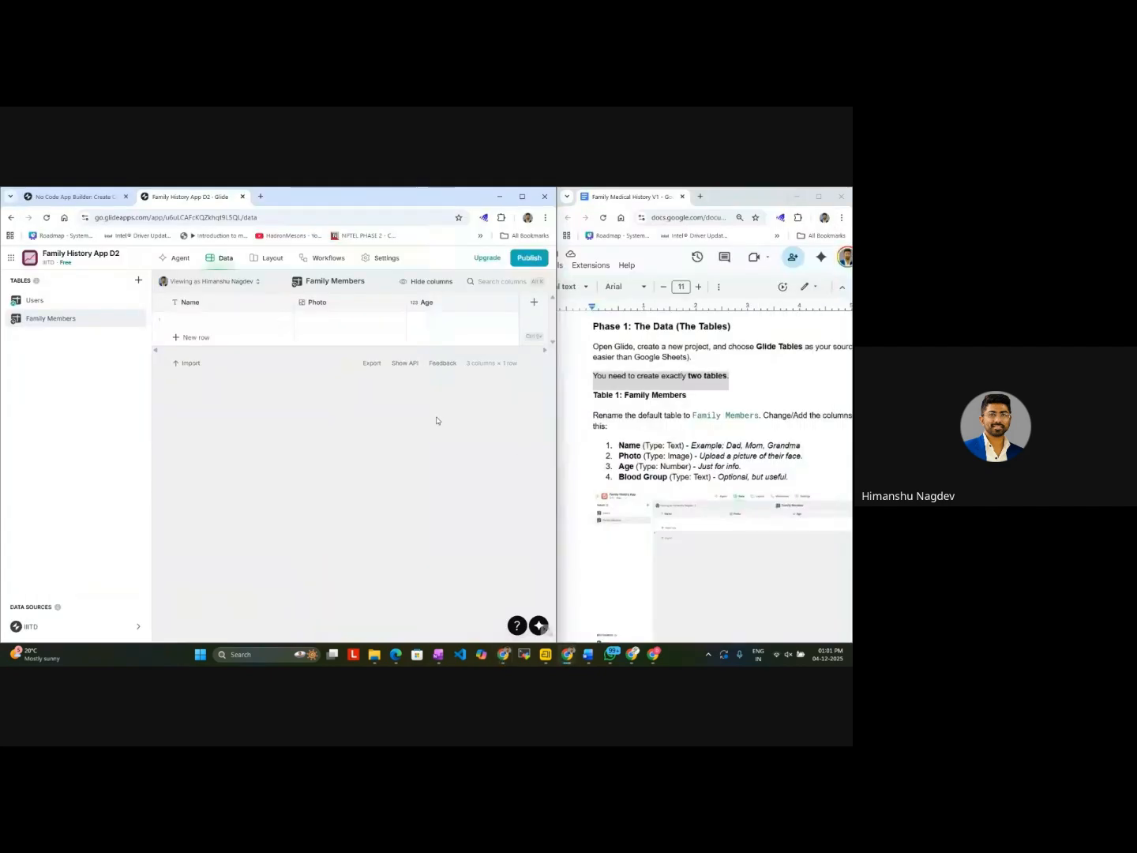
Step: Add a column named Blood Group with type Text to the Family Members table
{"action": "left_click", "coordinate": [534, 302]}
{"action": "type", "text": "Bloo"}
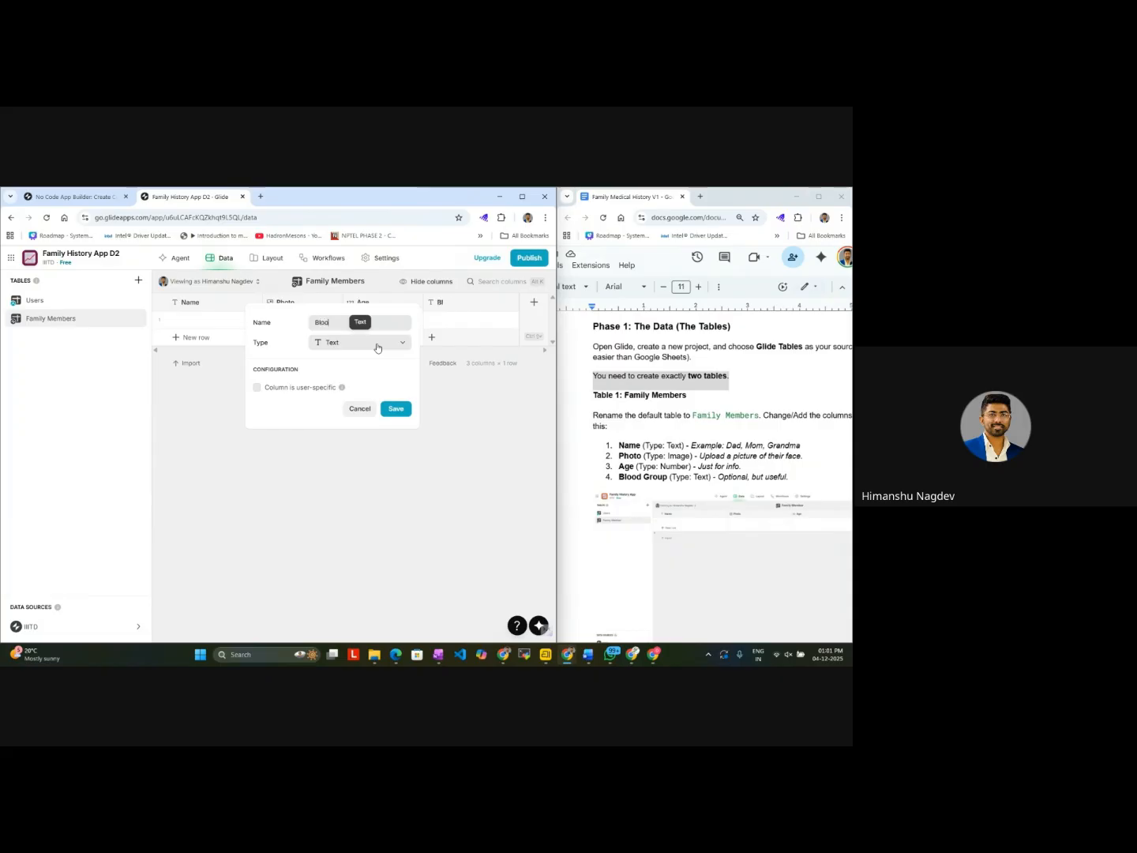
{"action": "type", "text": "d Group"}
{"action": "left_click", "coordinate": [391, 410]}
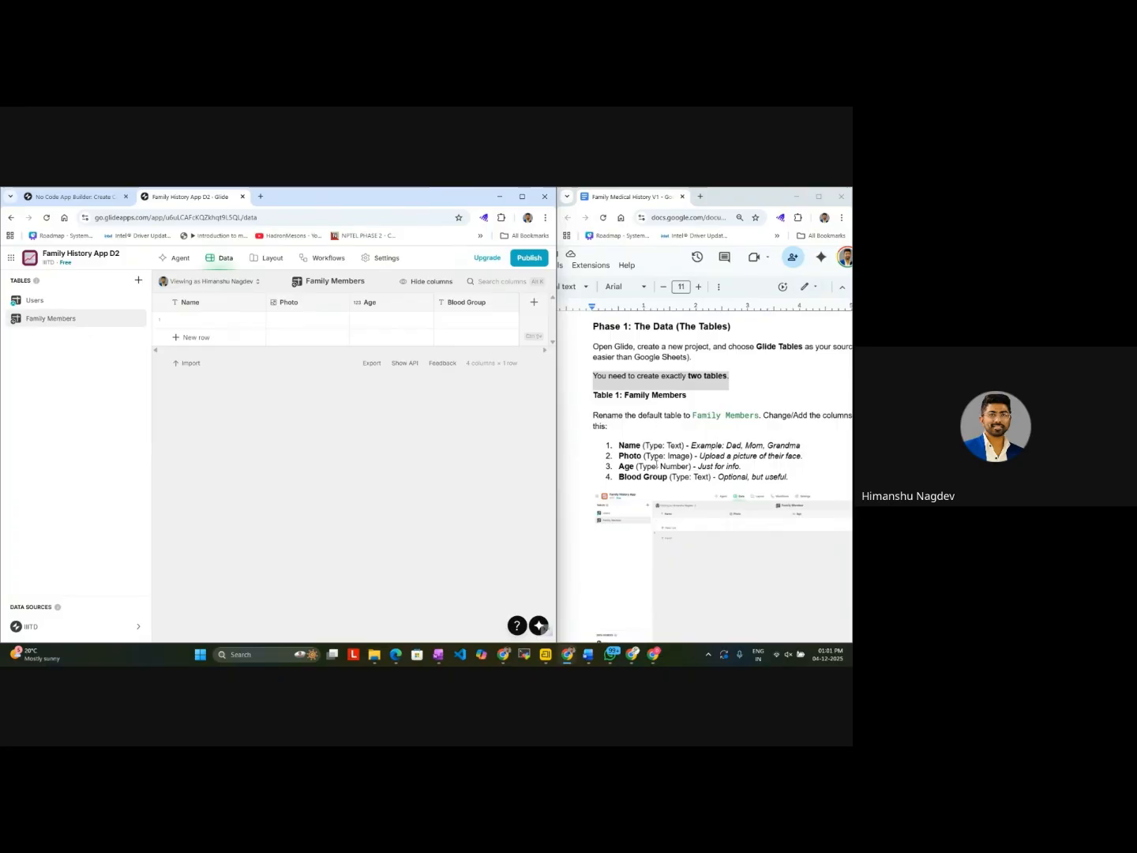
Step: Following the guide's Table 2 section, add a second blank table and name it Medical Records
{"action": "scroll", "coordinate": [654, 508], "scroll_direction": "down", "scroll_amount": 3}
{"action": "scroll", "coordinate": [654, 507], "scroll_direction": "down", "scroll_amount": 2}
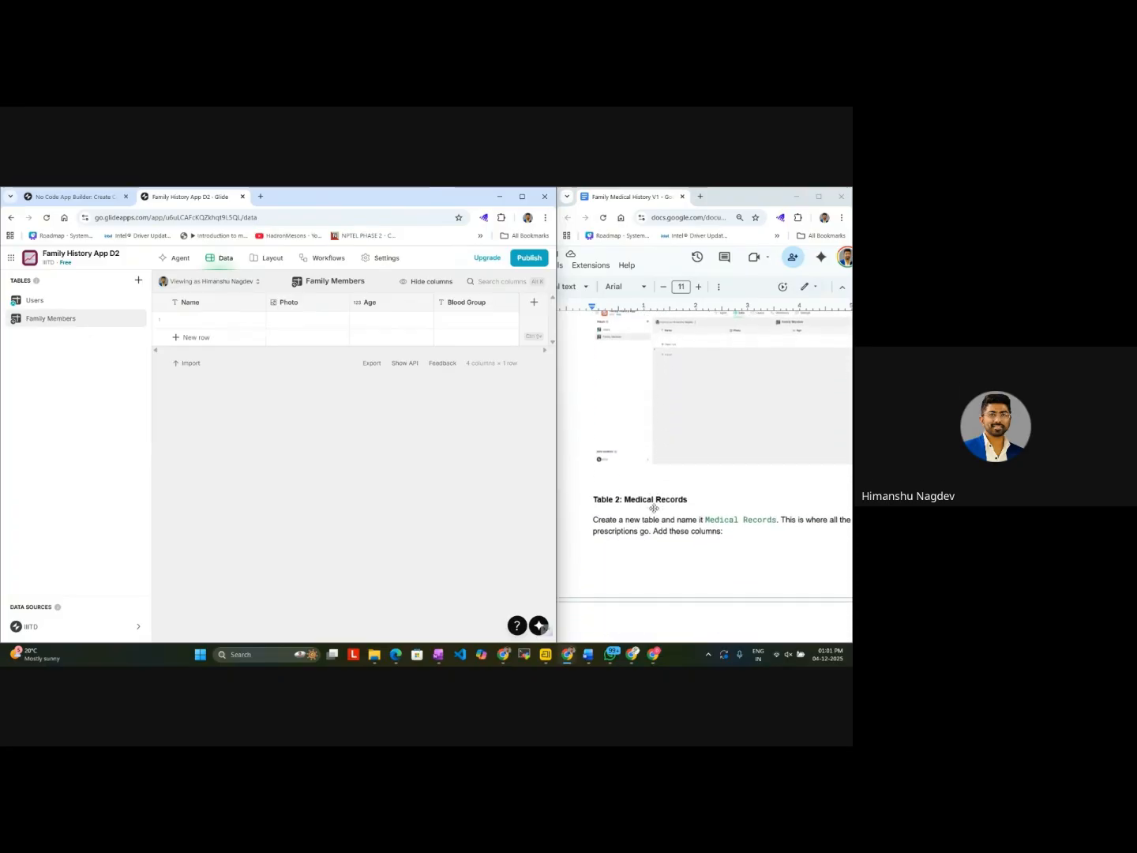
{"action": "scroll", "coordinate": [654, 508], "scroll_direction": "down", "scroll_amount": 1}
{"action": "scroll", "coordinate": [654, 508], "scroll_direction": "right", "scroll_amount": 1}
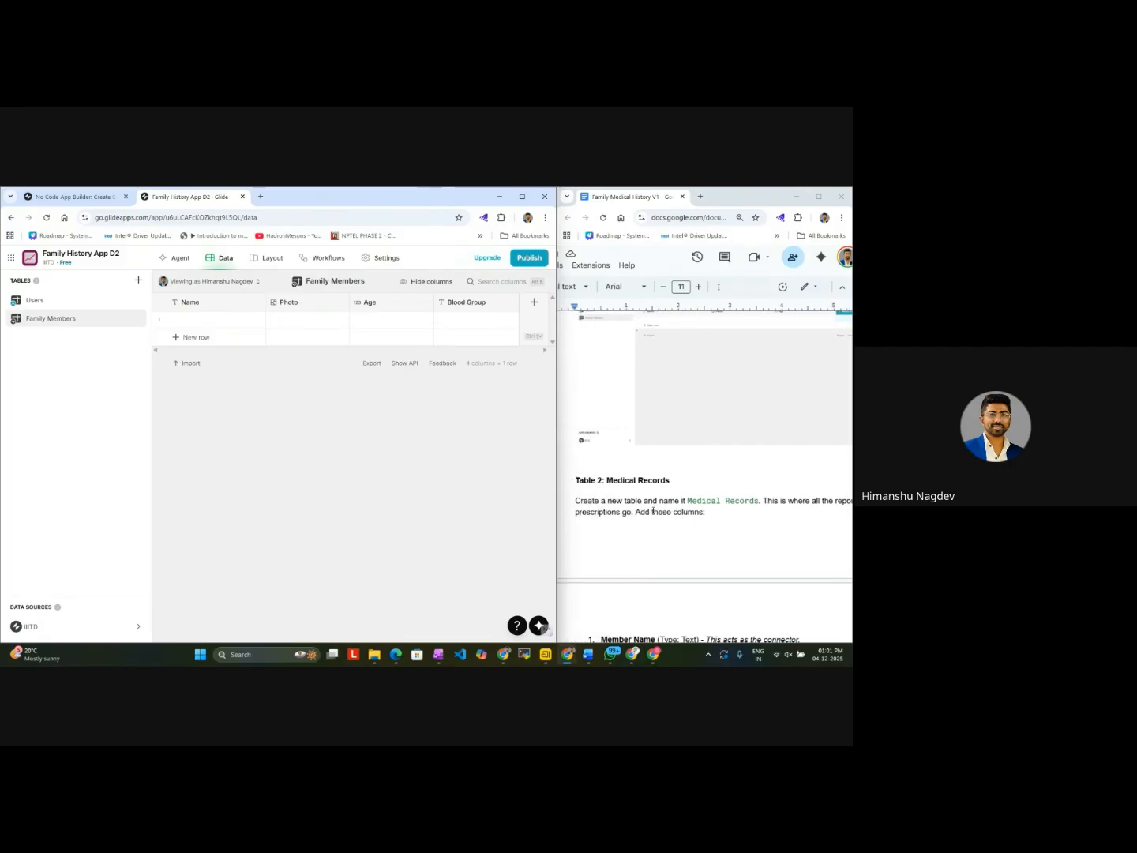
{"action": "scroll", "coordinate": [653, 511], "scroll_direction": "right", "scroll_amount": 1}
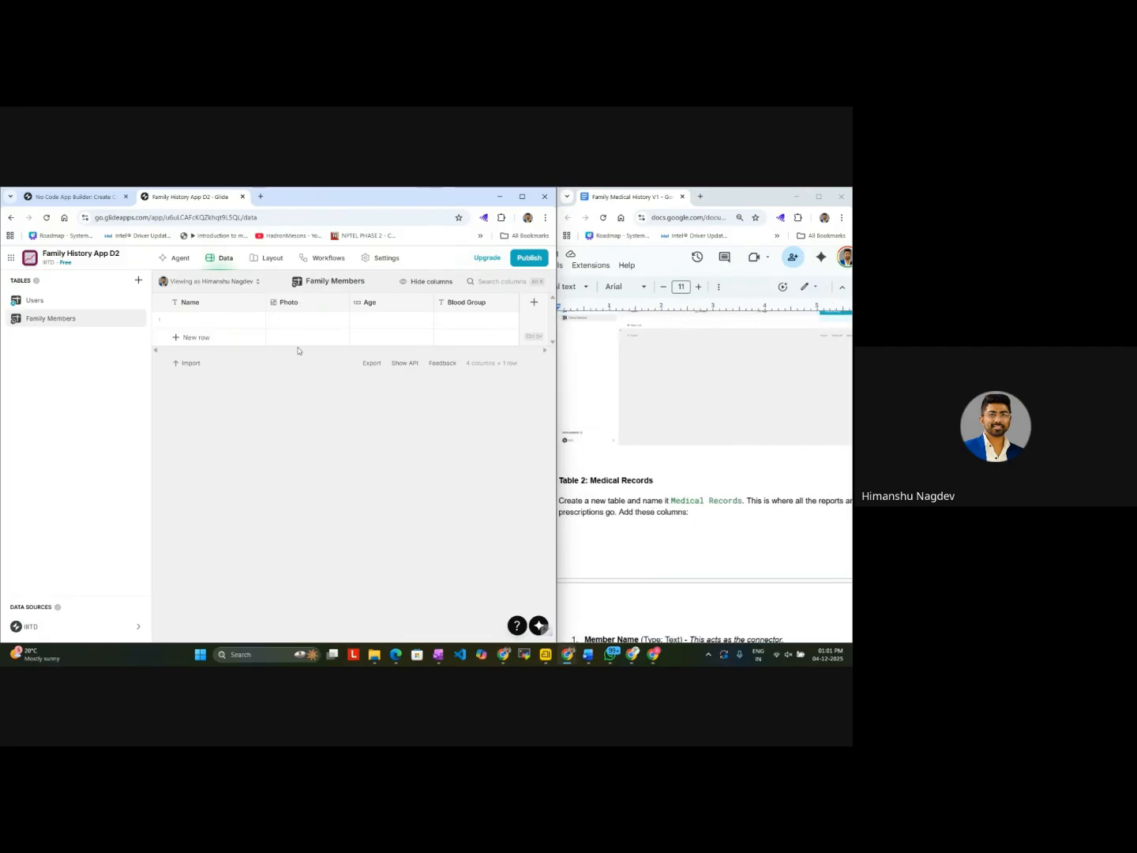
{"action": "left_click", "coordinate": [138, 281]}
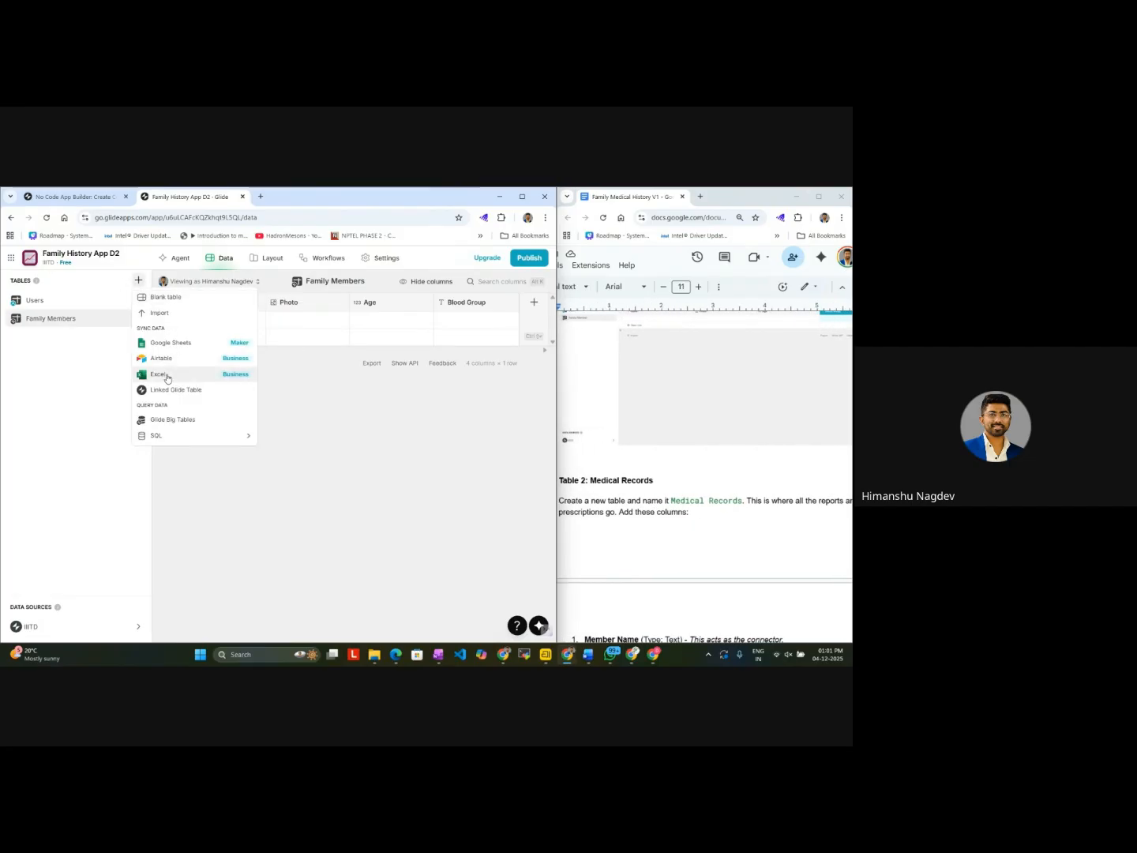
{"action": "left_click", "coordinate": [166, 297]}
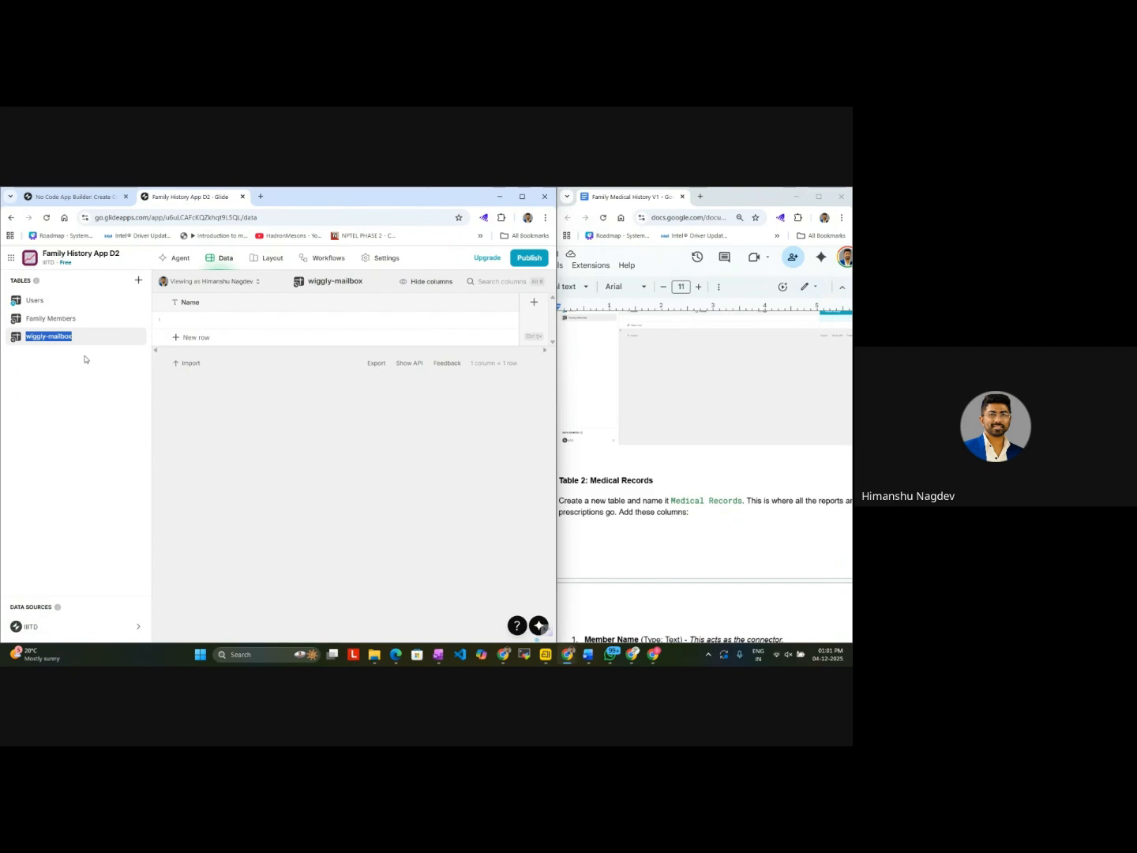
{"action": "key", "text": "BackSpace"}
{"action": "type", "text": "Medical Records"}
Step: Read the guide's column list for the Medical Records table and compare the new table with Family Members
{"action": "scroll", "coordinate": [663, 523], "scroll_direction": "down", "scroll_amount": 1}
{"action": "scroll", "coordinate": [663, 523], "scroll_direction": "right", "scroll_amount": 1}
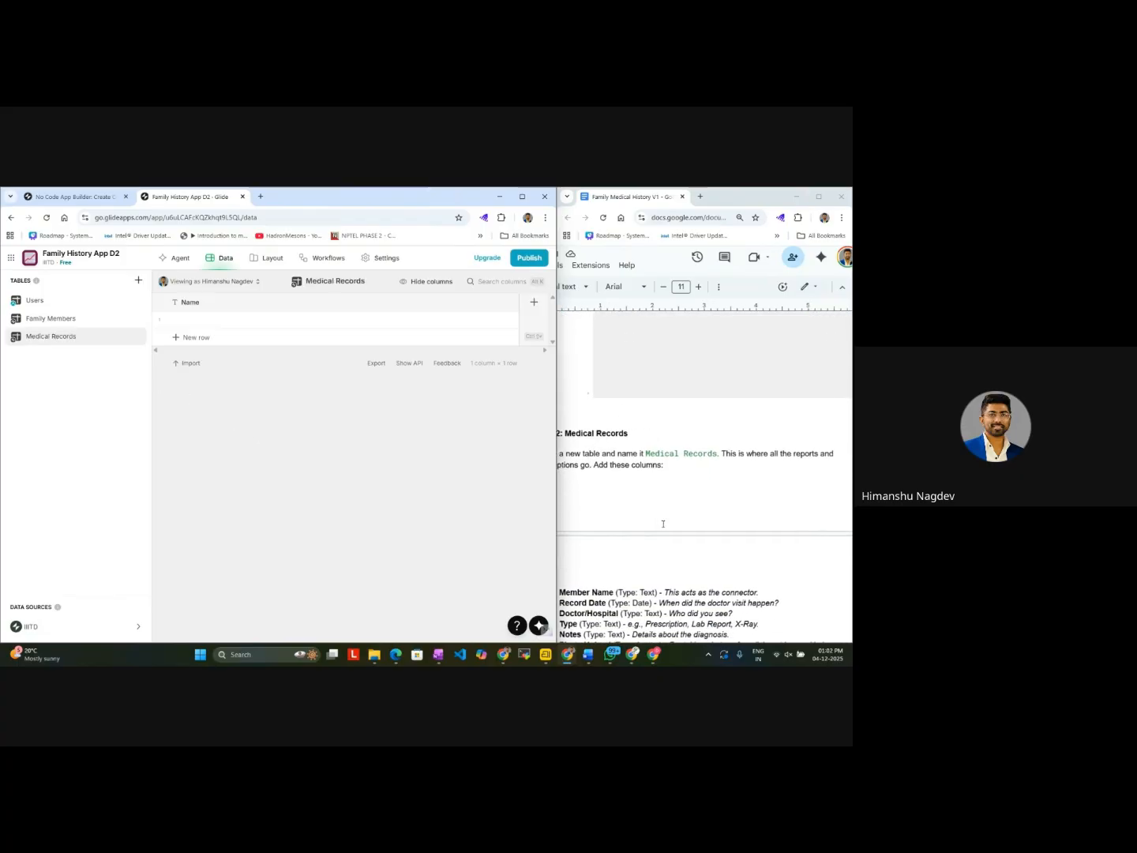
{"action": "scroll", "coordinate": [662, 524], "scroll_direction": "left", "scroll_amount": 1}
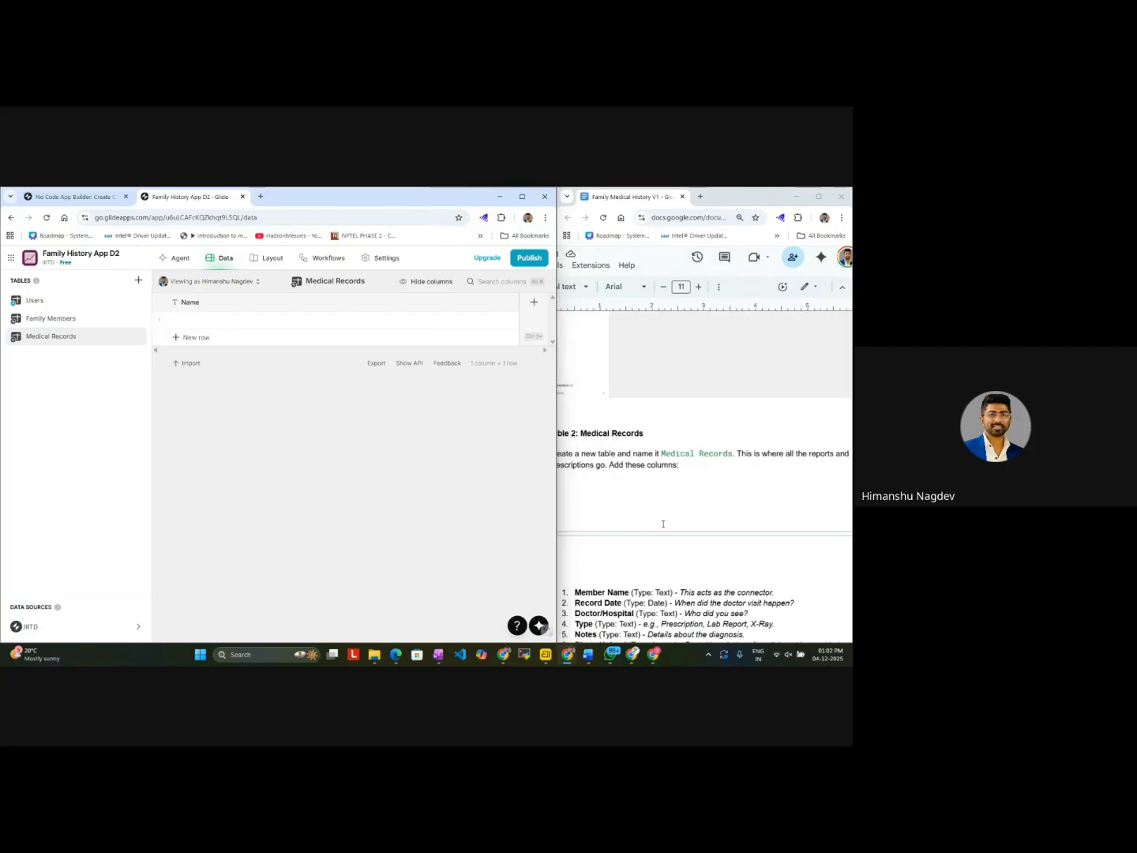
{"action": "scroll", "coordinate": [663, 523], "scroll_direction": "left", "scroll_amount": 1}
{"action": "scroll", "coordinate": [663, 525], "scroll_direction": "down", "scroll_amount": 2}
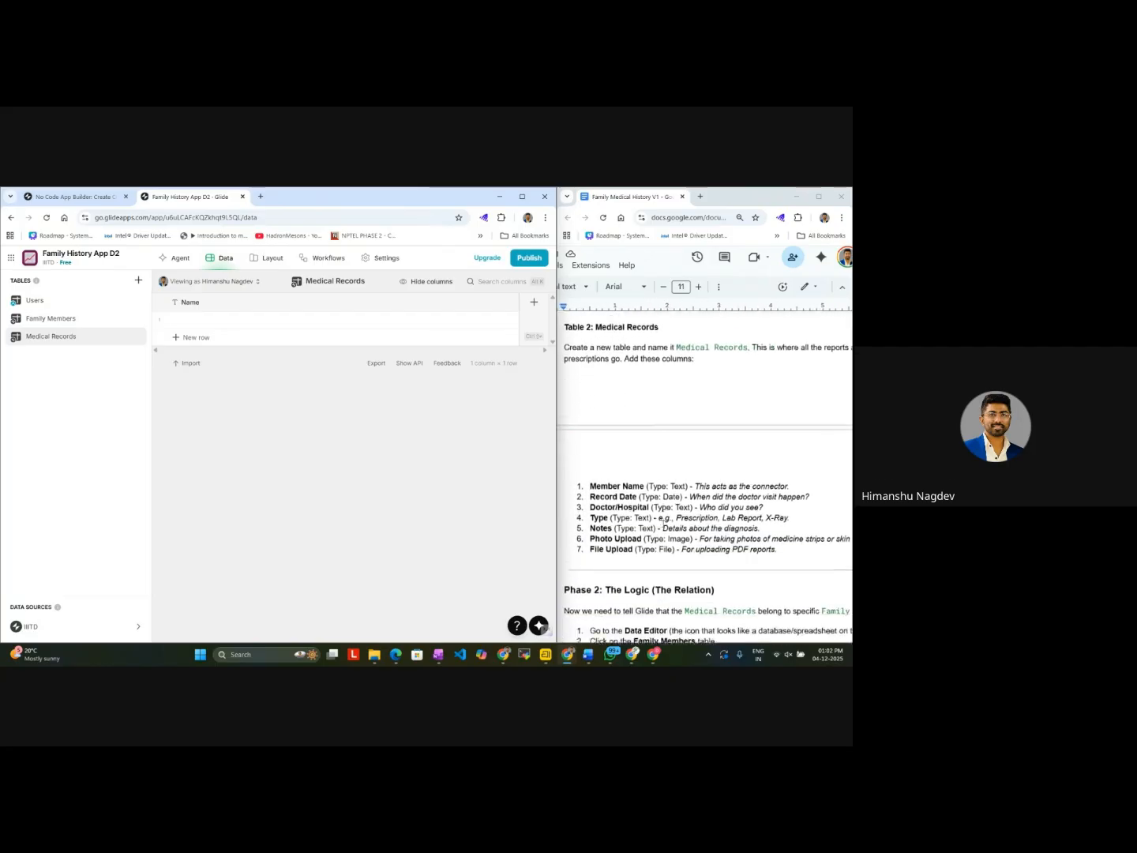
{"action": "scroll", "coordinate": [663, 523], "scroll_direction": "down", "scroll_amount": 1}
{"action": "scroll", "coordinate": [664, 524], "scroll_direction": "right", "scroll_amount": 1}
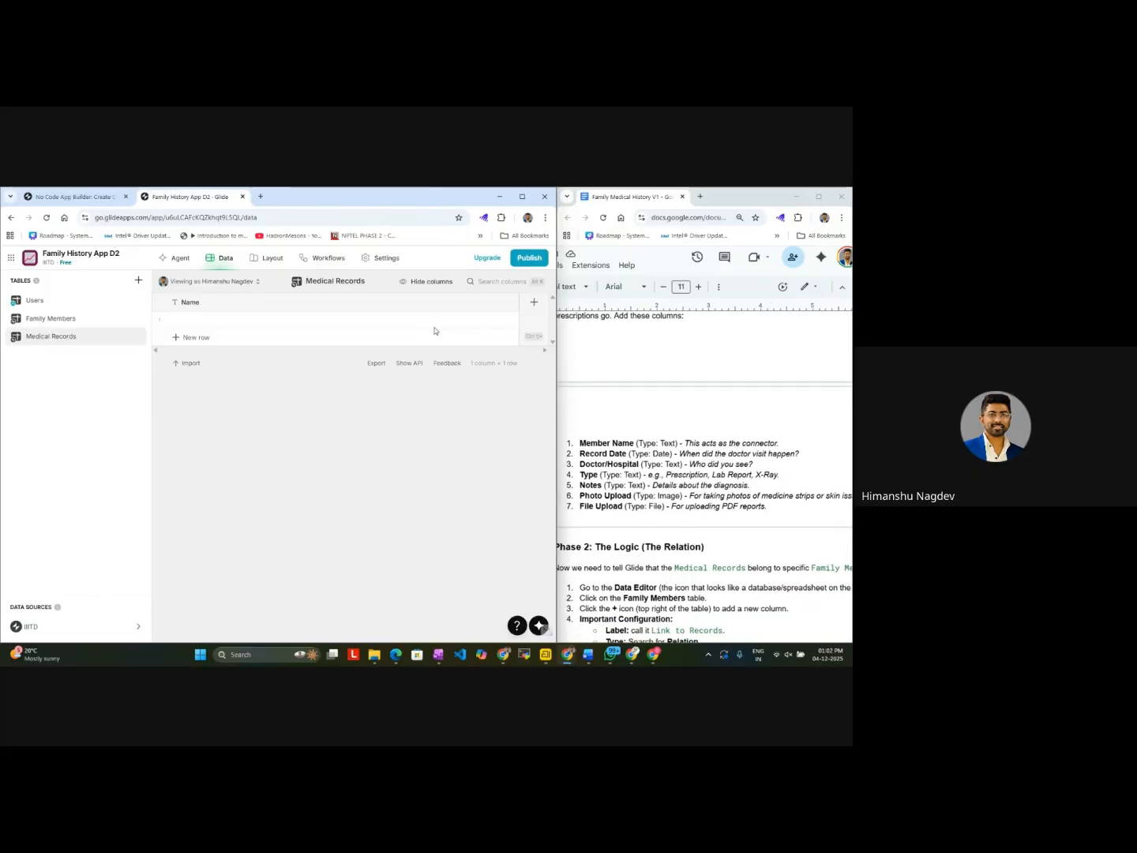
{"action": "left_click", "coordinate": [76, 325]}
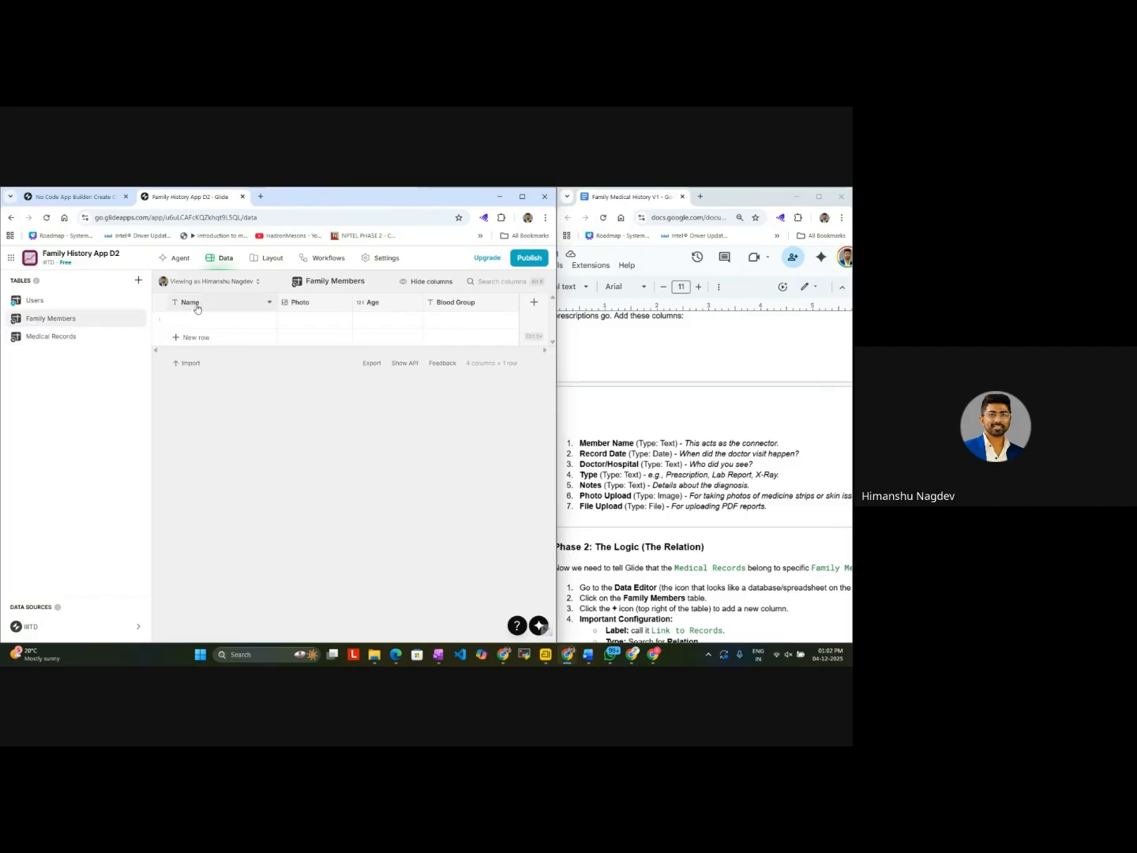
{"action": "left_click", "coordinate": [79, 338]}
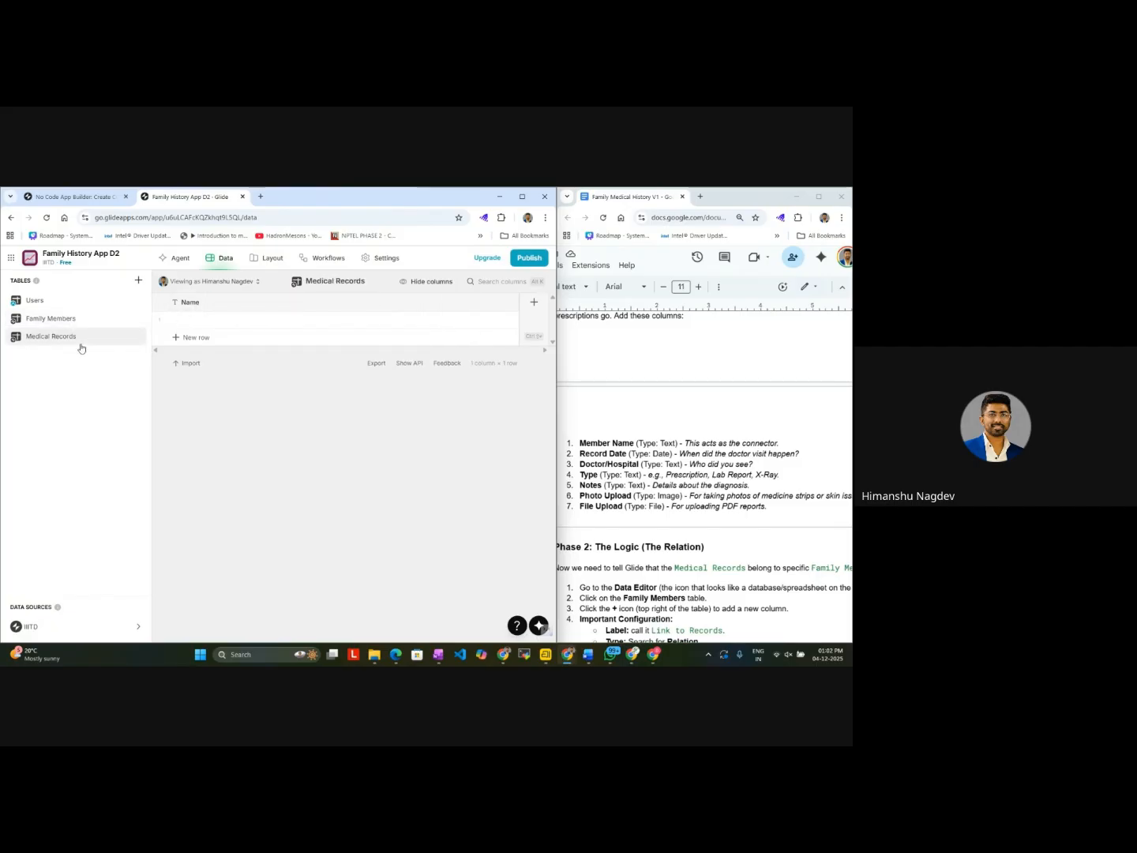
{"action": "scroll", "coordinate": [608, 458], "scroll_direction": "up", "scroll_amount": 8}
{"action": "scroll", "coordinate": [611, 458], "scroll_direction": "down", "scroll_amount": 7}
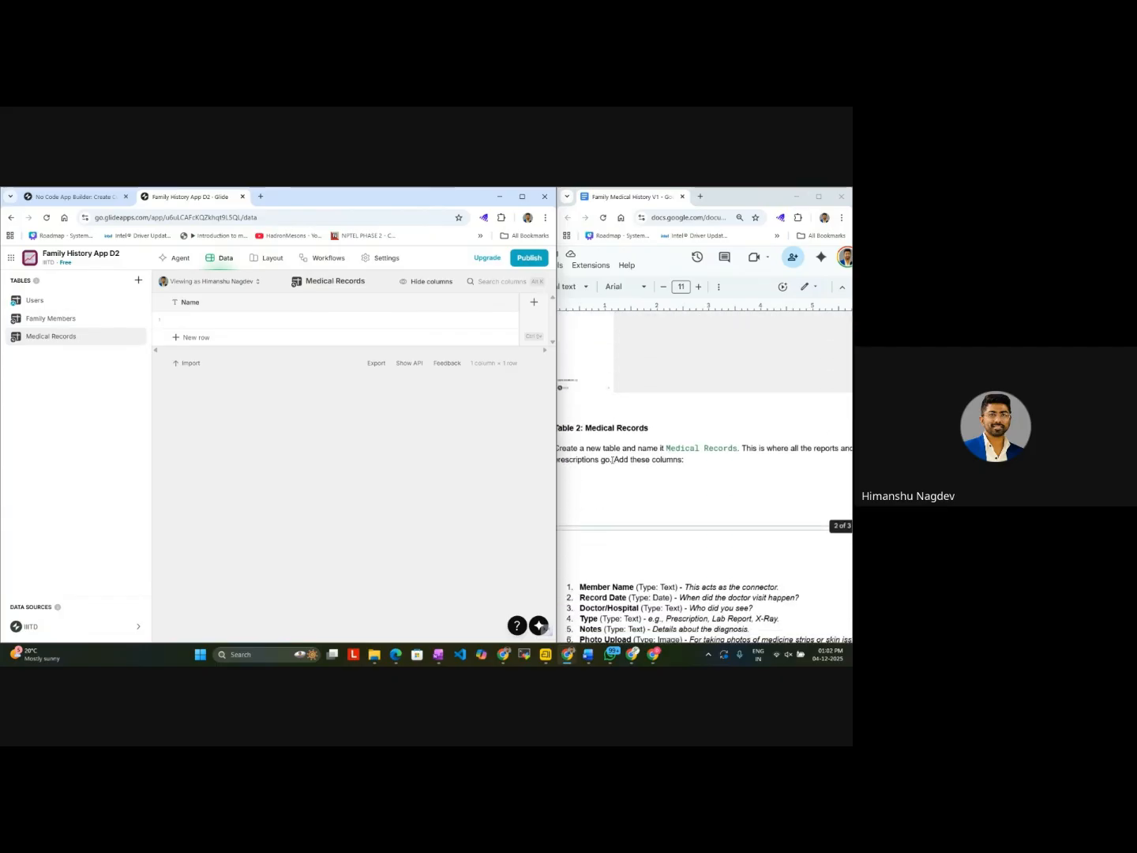
Step: Rename the Medical Records table's Name column as Member Name and save it
{"action": "left_click", "coordinate": [190, 304]}
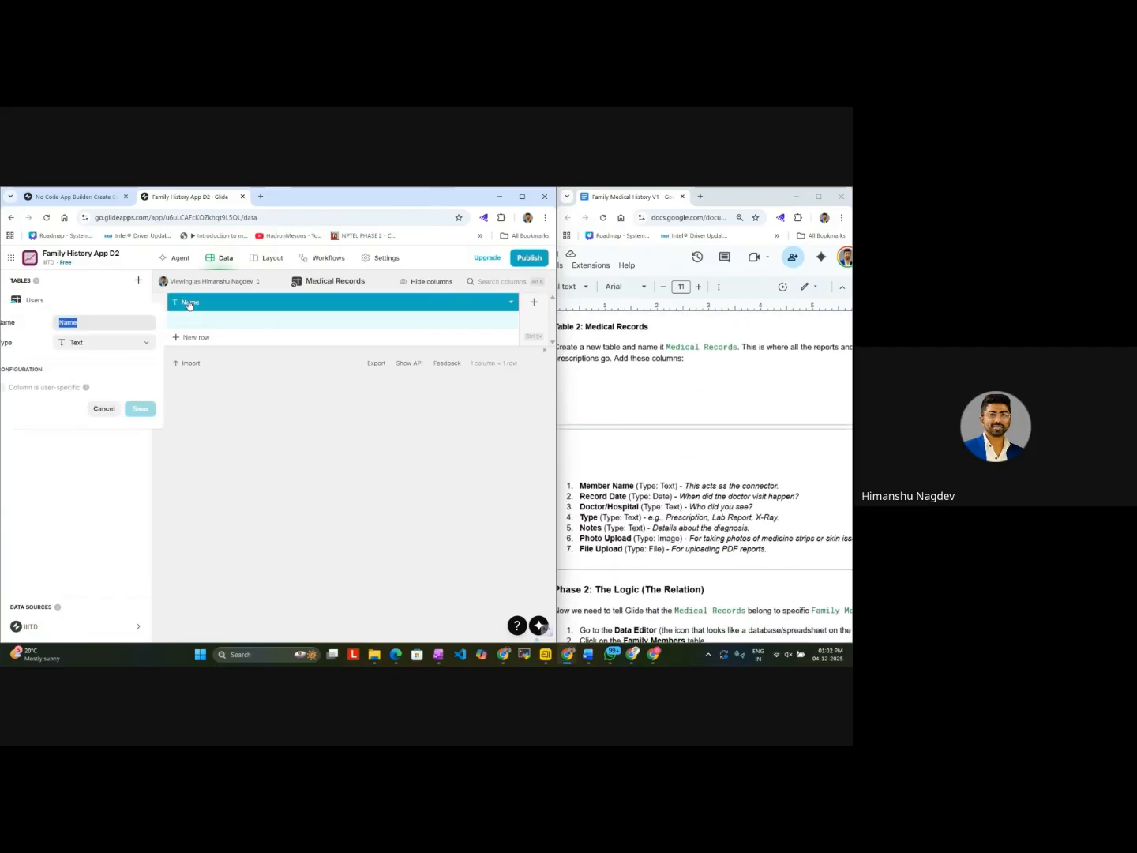
{"action": "key", "text": "Home"}
{"action": "type", "text": "Member"}
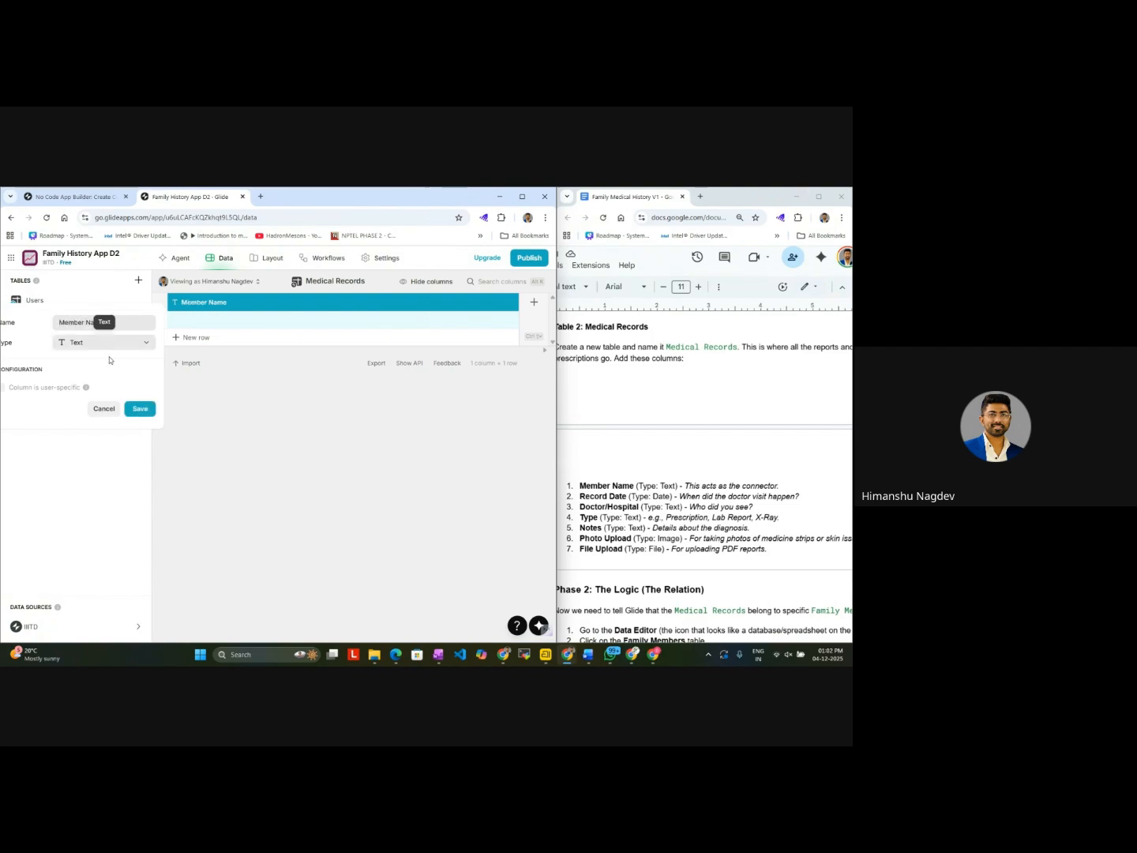
{"action": "left_click", "coordinate": [142, 409]}
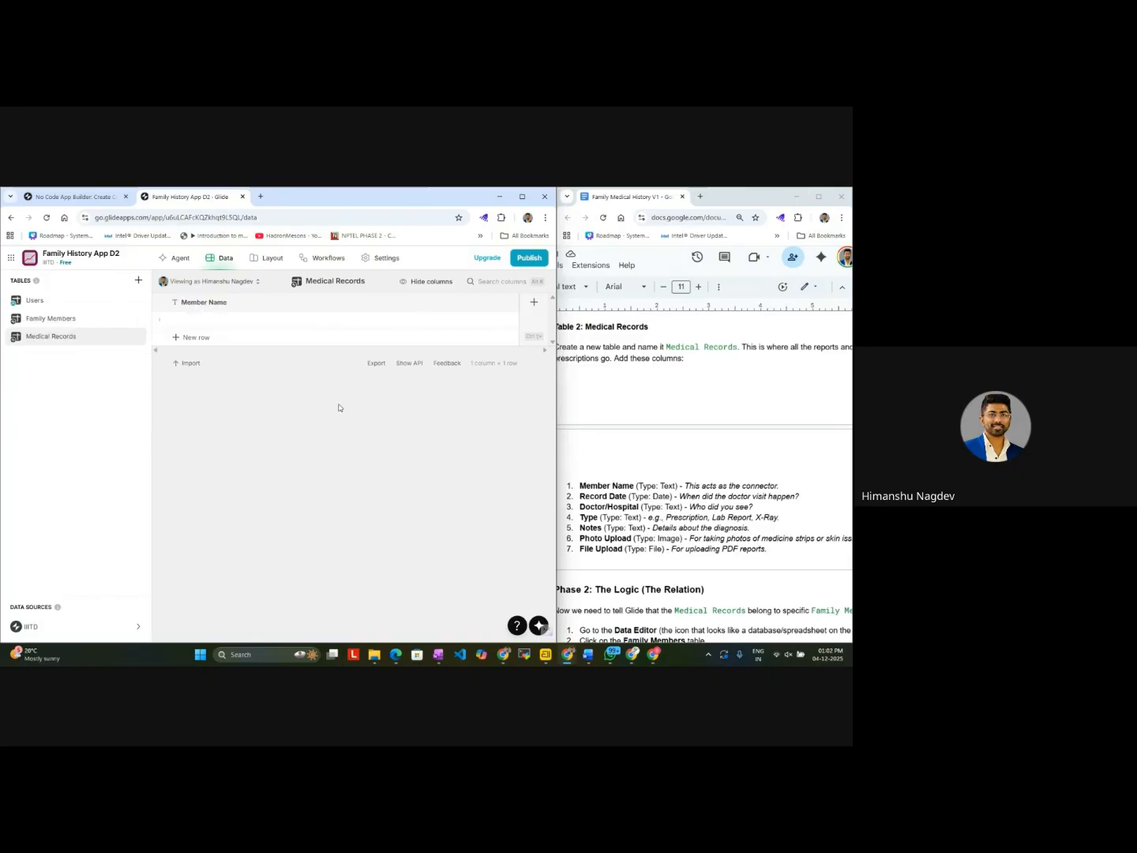
Step: Add a column named Record Date with type Date & Time to the Medical Records table
{"action": "left_click", "coordinate": [539, 306]}
{"action": "type", "text": "Rec"}
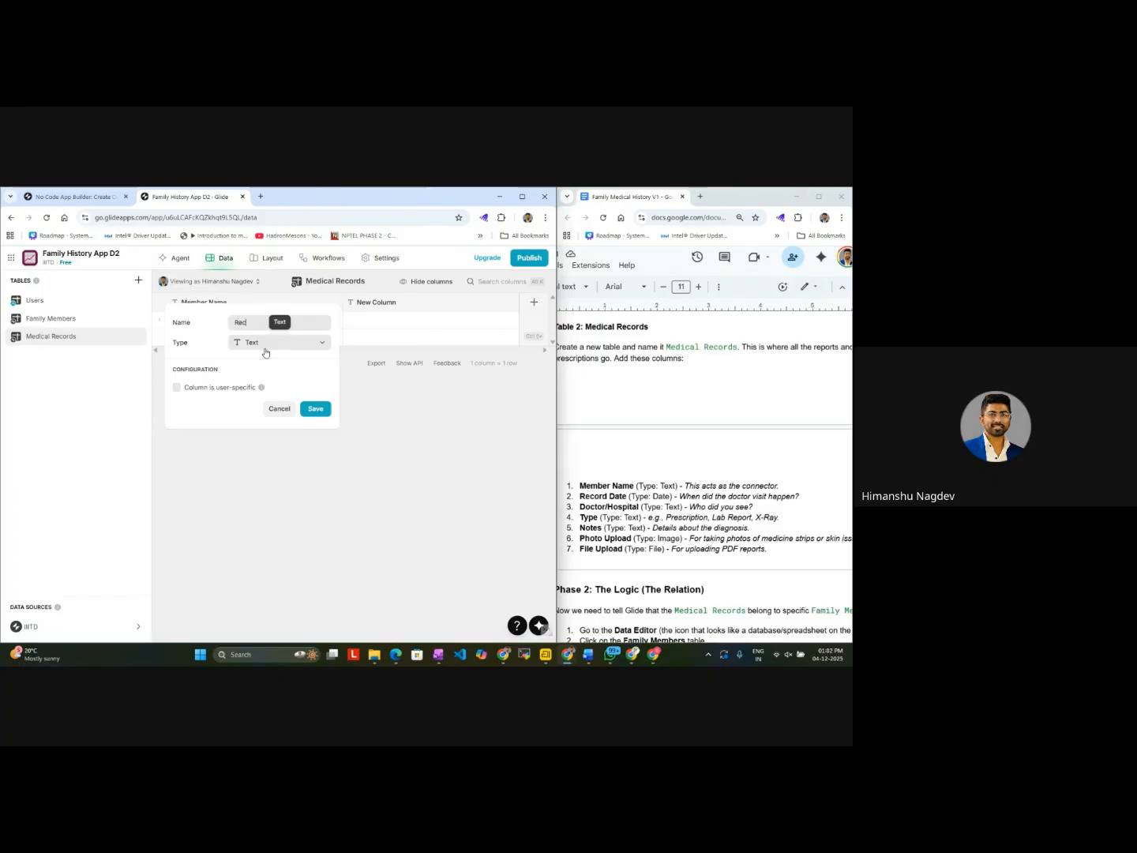
{"action": "type", "text": "ord Datre"}
{"action": "left_click", "coordinate": [273, 342]}
{"action": "mouse_move", "coordinate": [282, 382]}
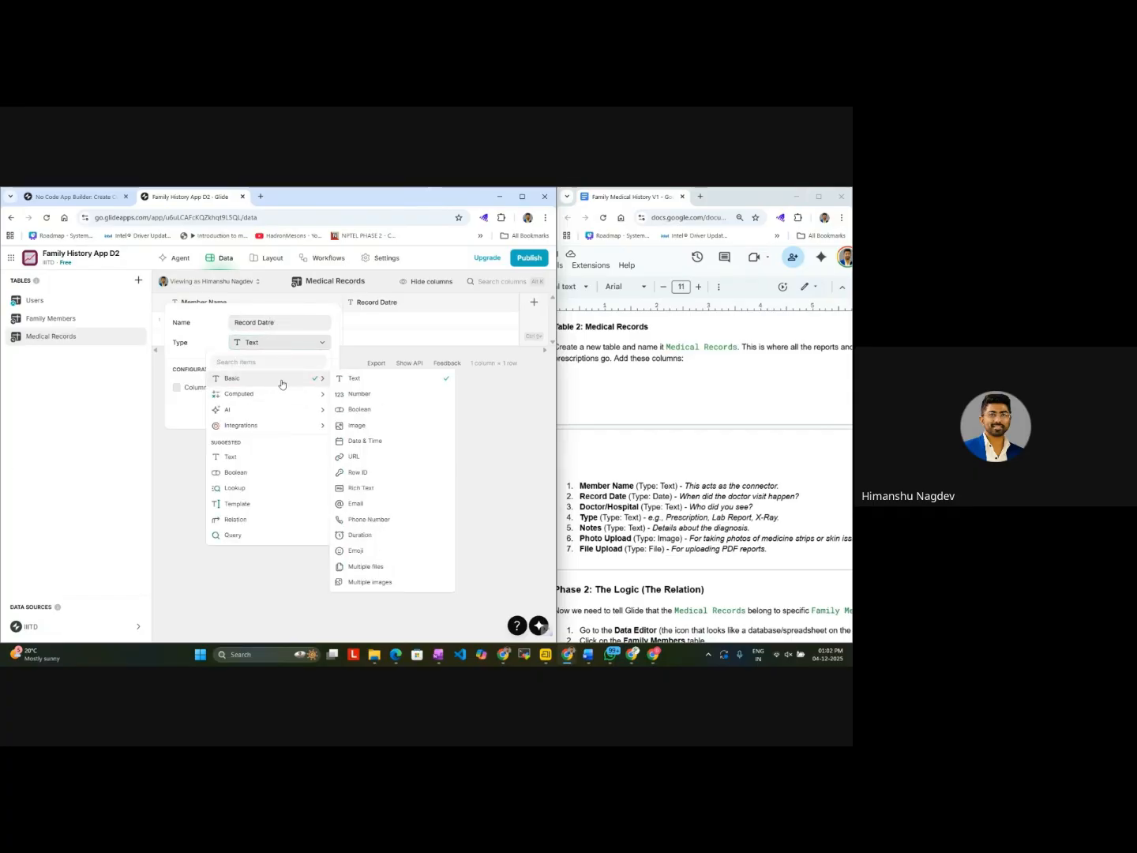
{"action": "left_click", "coordinate": [359, 441]}
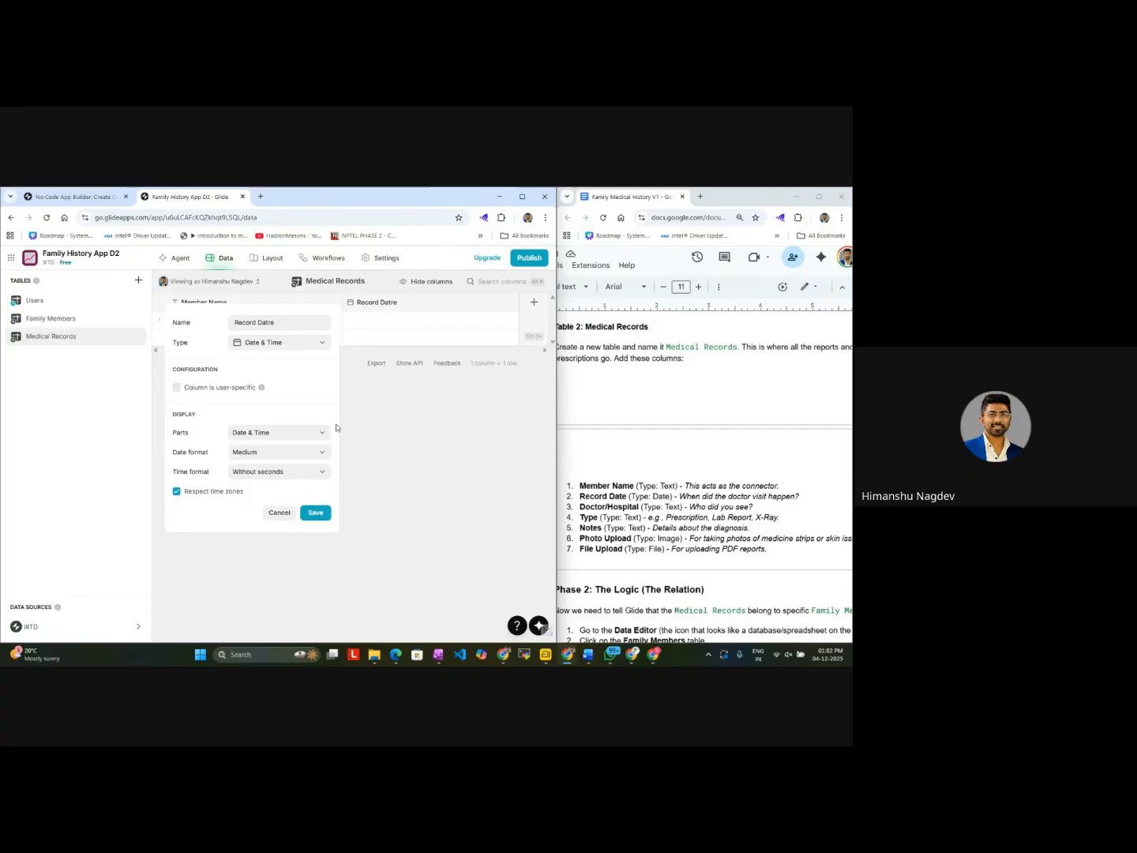
{"action": "left_click", "coordinate": [315, 344]}
{"action": "mouse_move", "coordinate": [310, 381]}
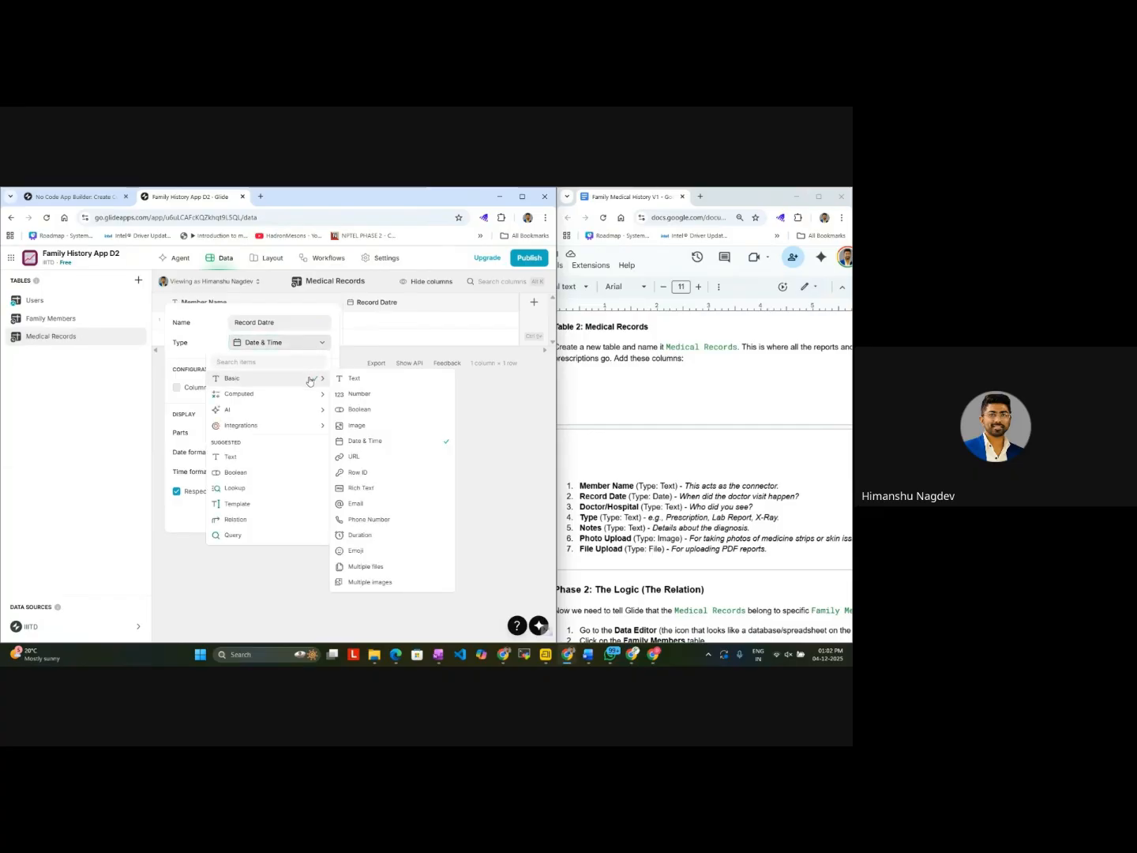
{"action": "left_click", "coordinate": [380, 444]}
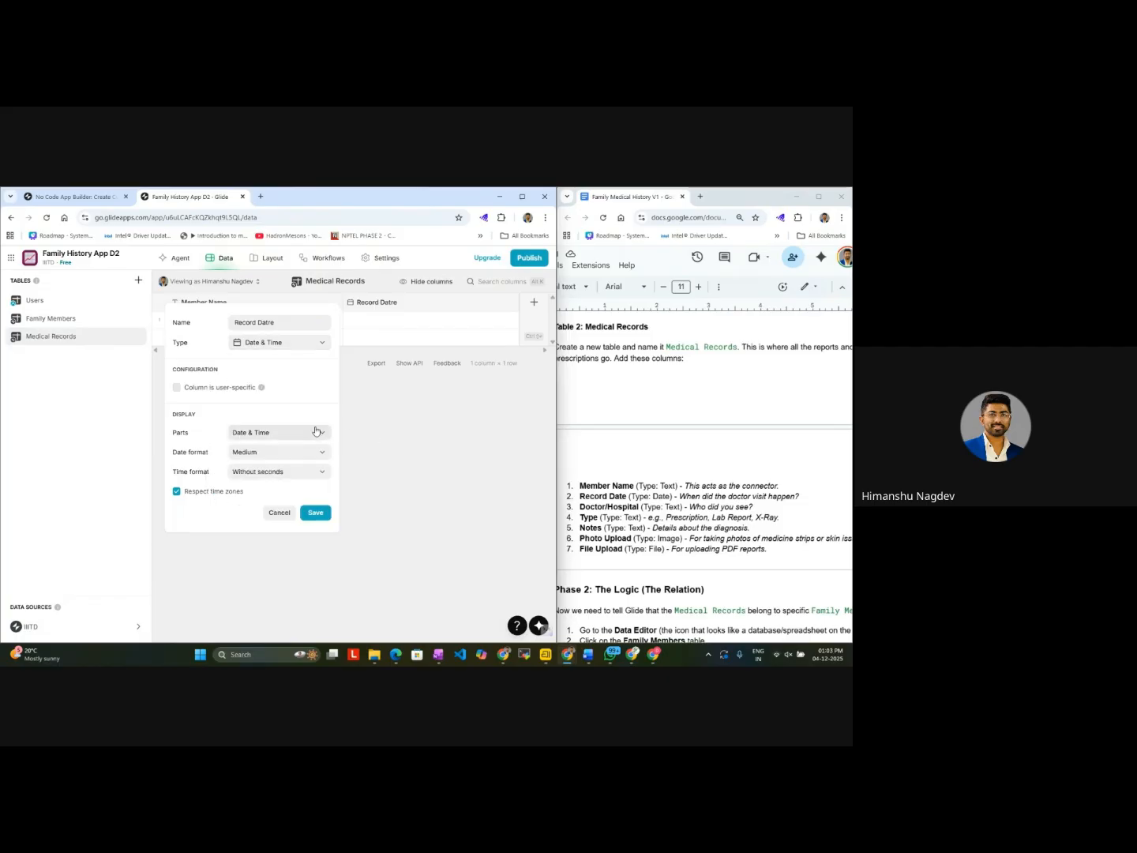
{"action": "left_click", "coordinate": [274, 321]}
{"action": "left_click", "coordinate": [275, 322]}
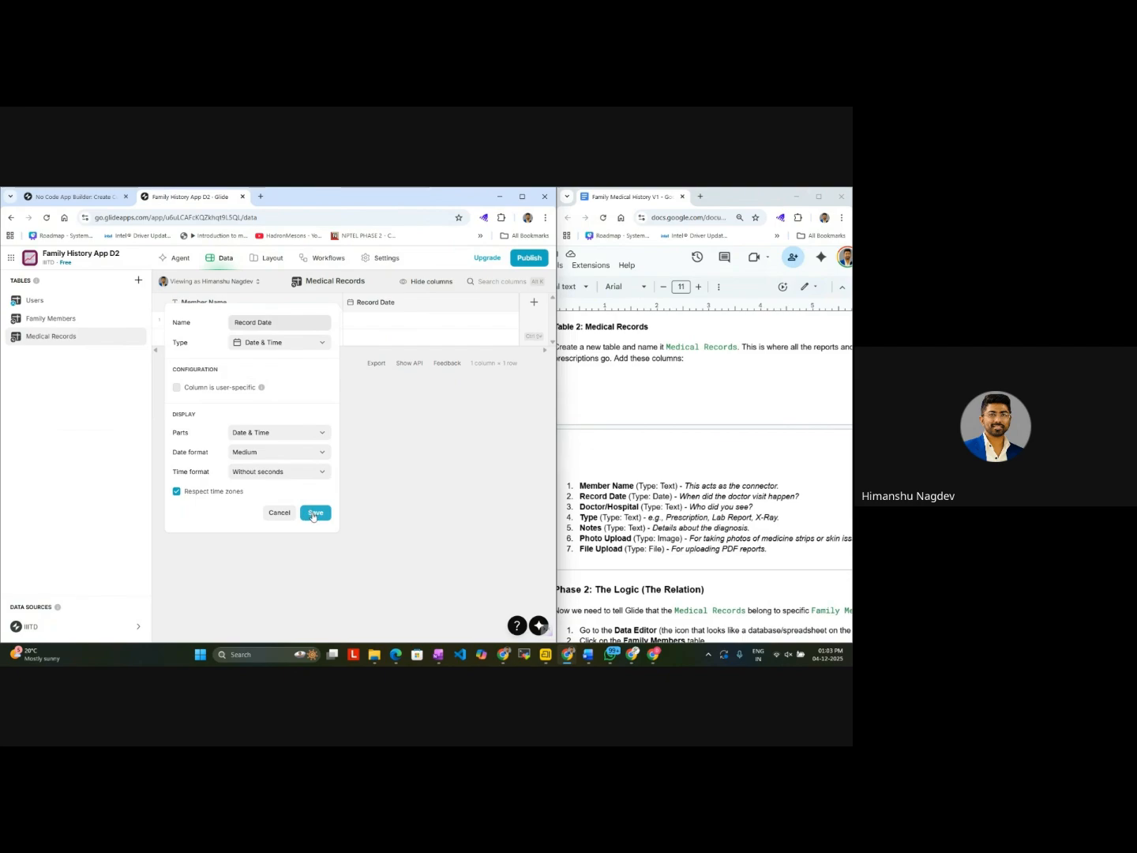
{"action": "left_click", "coordinate": [314, 515]}
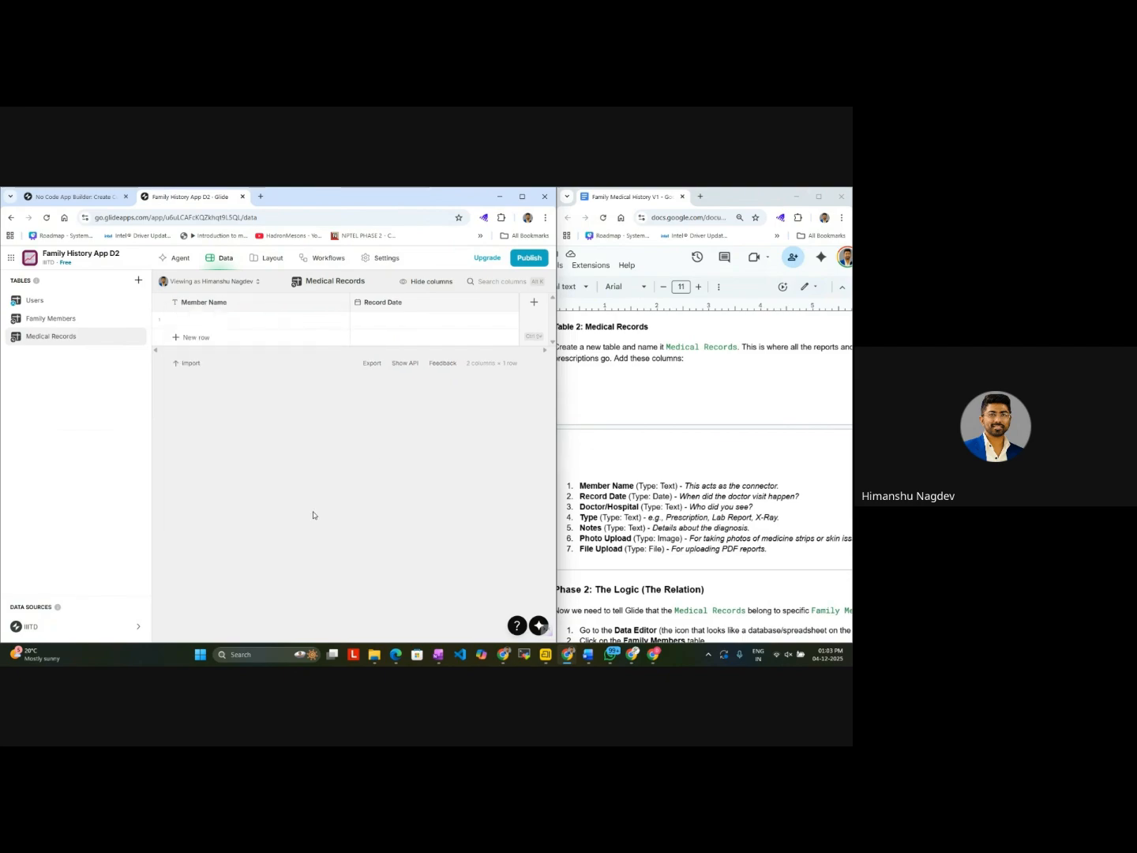
Step: Add a column named Doctor/Hospital with type Text to the Medical Records table
{"action": "left_click", "coordinate": [534, 304]}
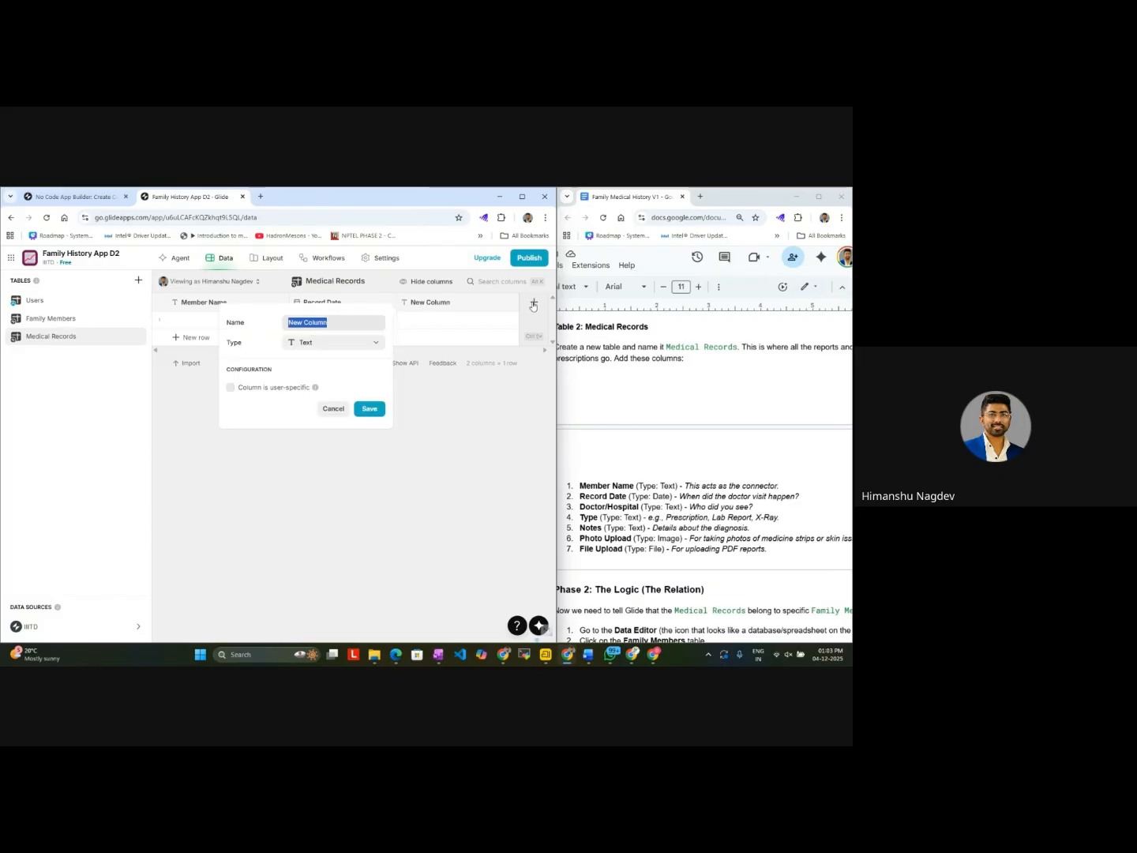
{"action": "type", "text": "Doctor"}
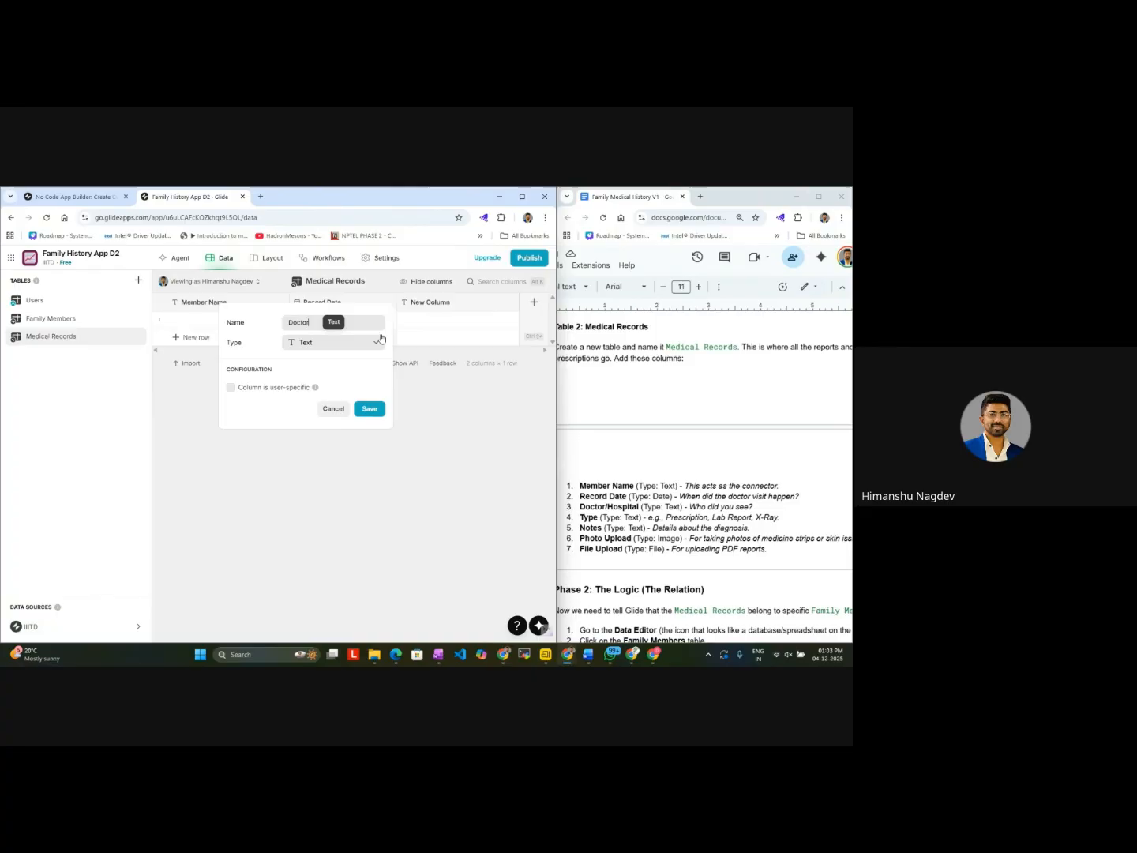
{"action": "type", "text": "/Hospital"}
{"action": "left_click", "coordinate": [375, 410]}
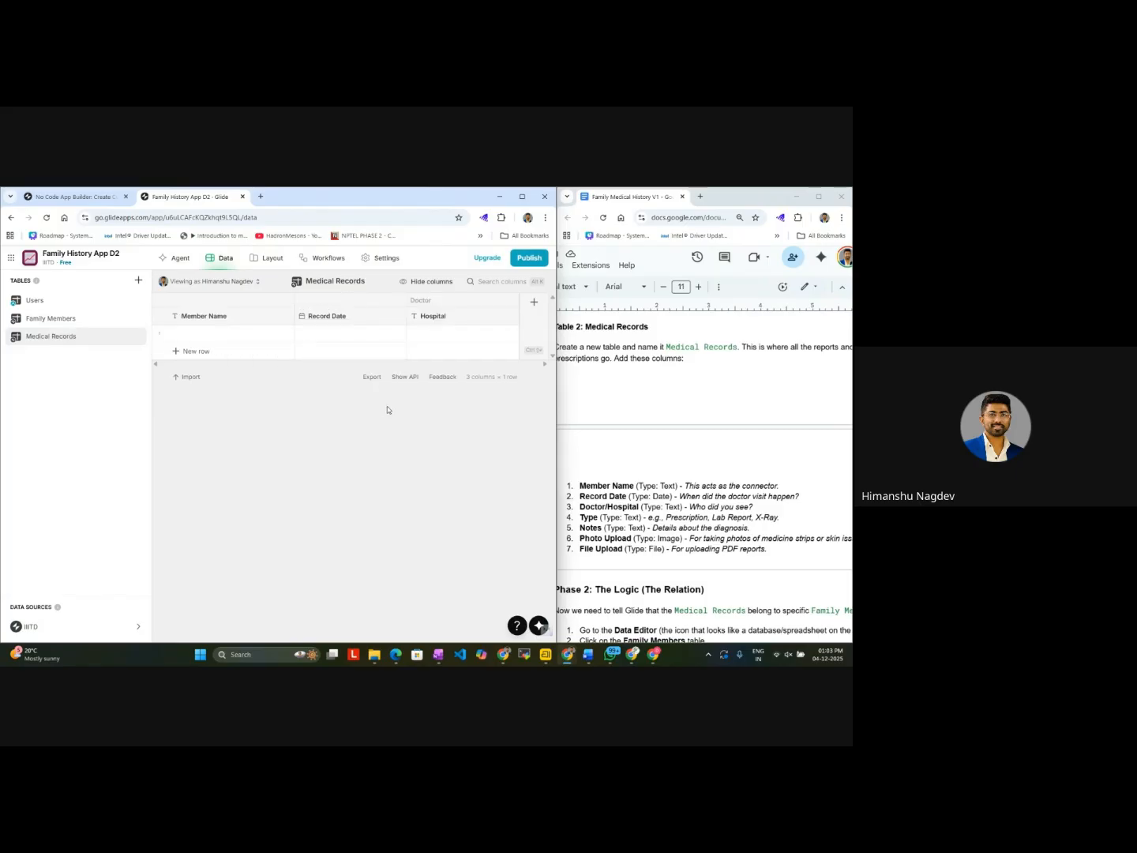
Step: Add two Text columns named Type and Notes to the Medical Records table
{"action": "left_click", "coordinate": [535, 308]}
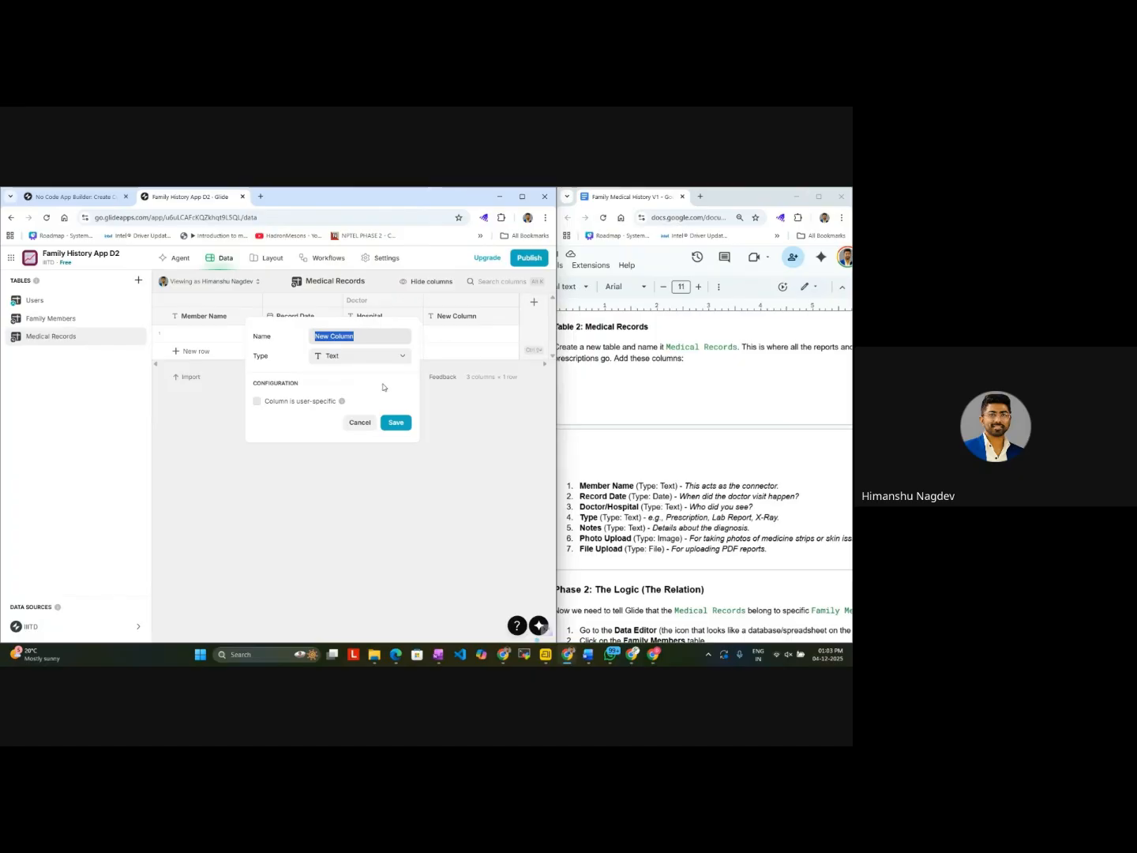
{"action": "type", "text": "Type"}
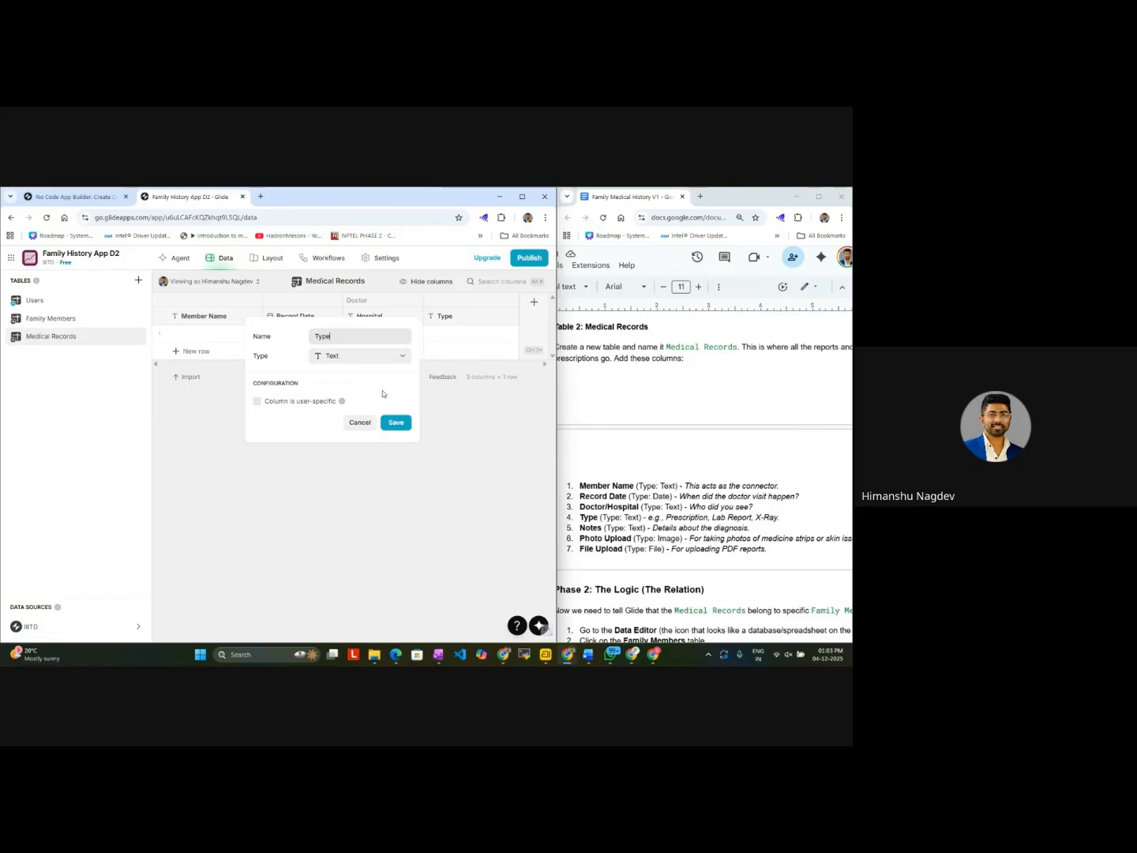
{"action": "left_click", "coordinate": [397, 424]}
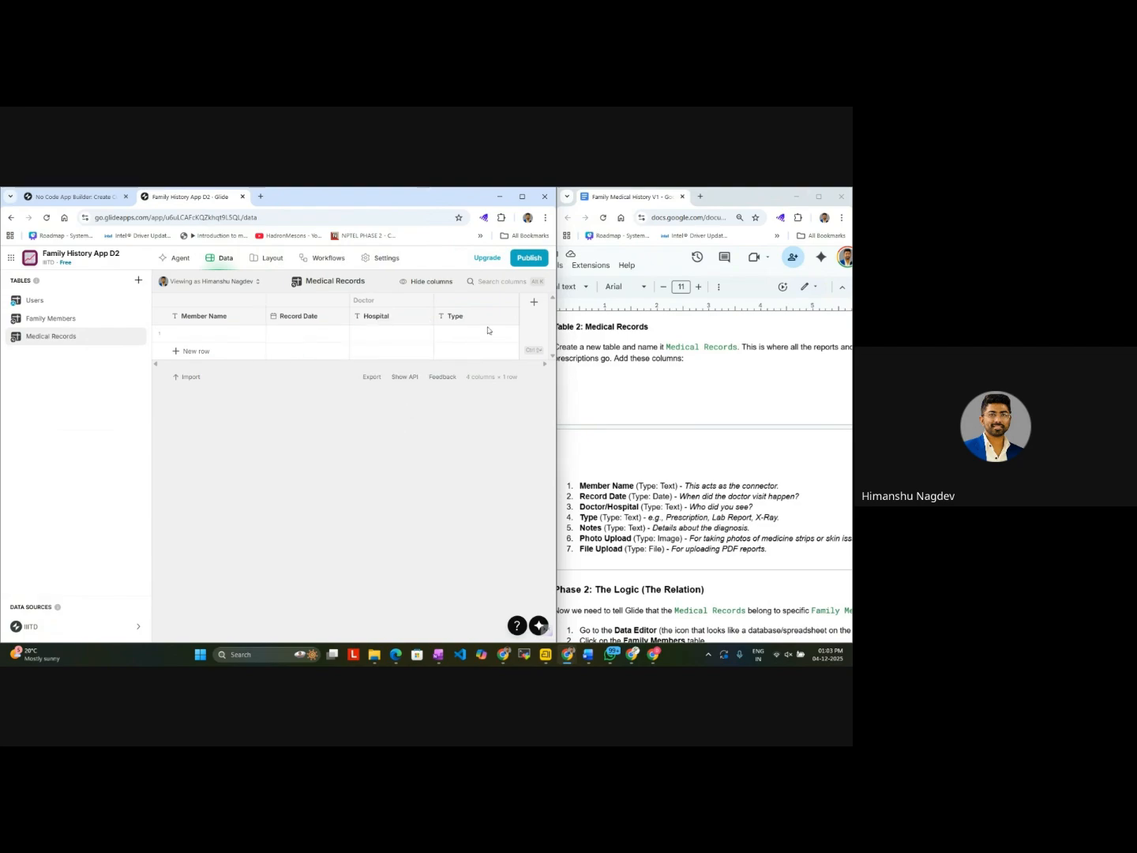
{"action": "left_click", "coordinate": [534, 302]}
{"action": "type", "text": "Notes"}
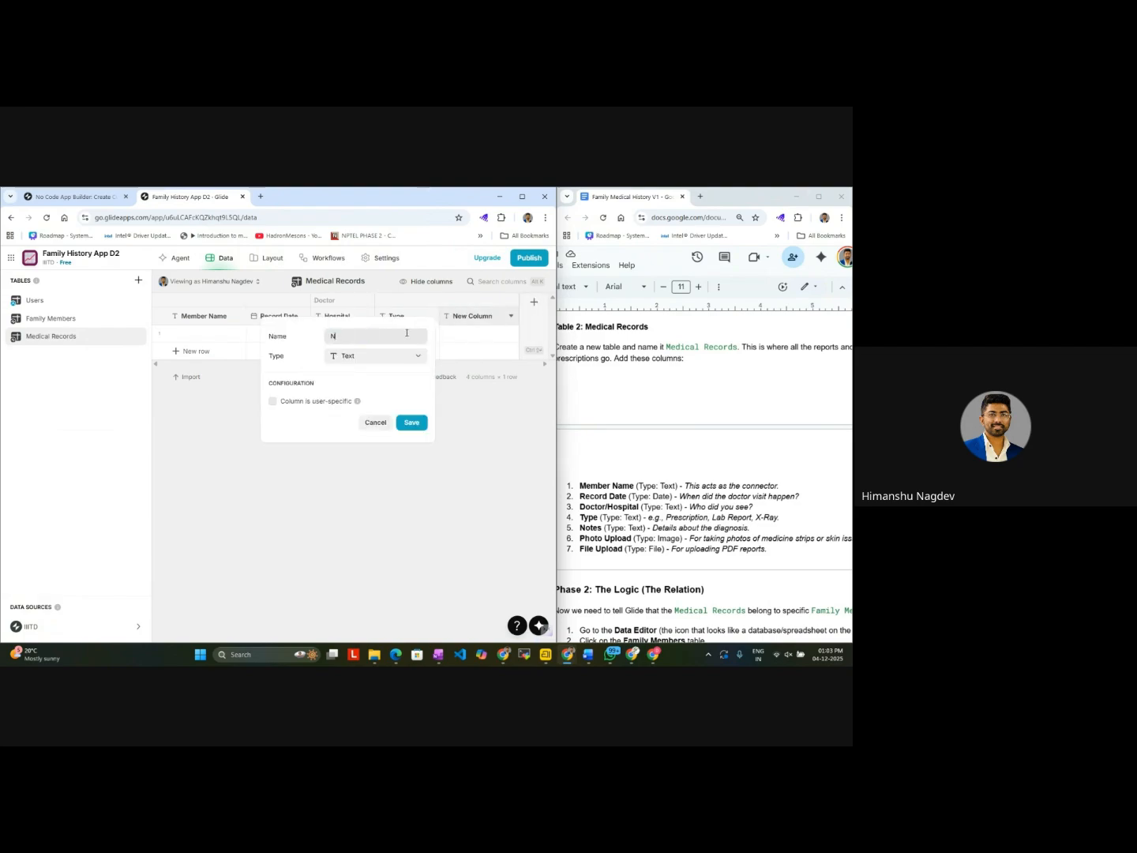
{"action": "left_click", "coordinate": [413, 427]}
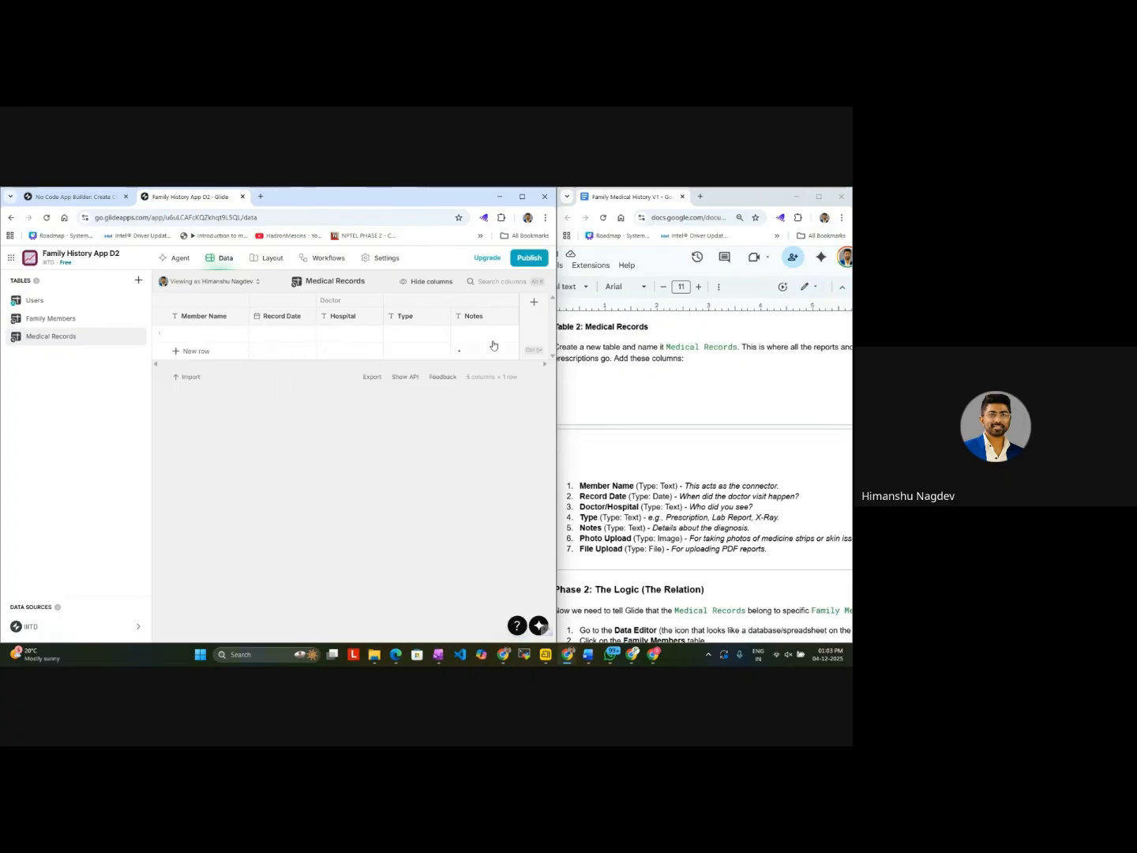
Step: Add a column named Photo Upload with type Image to the Medical Records table
{"action": "left_click", "coordinate": [534, 302]}
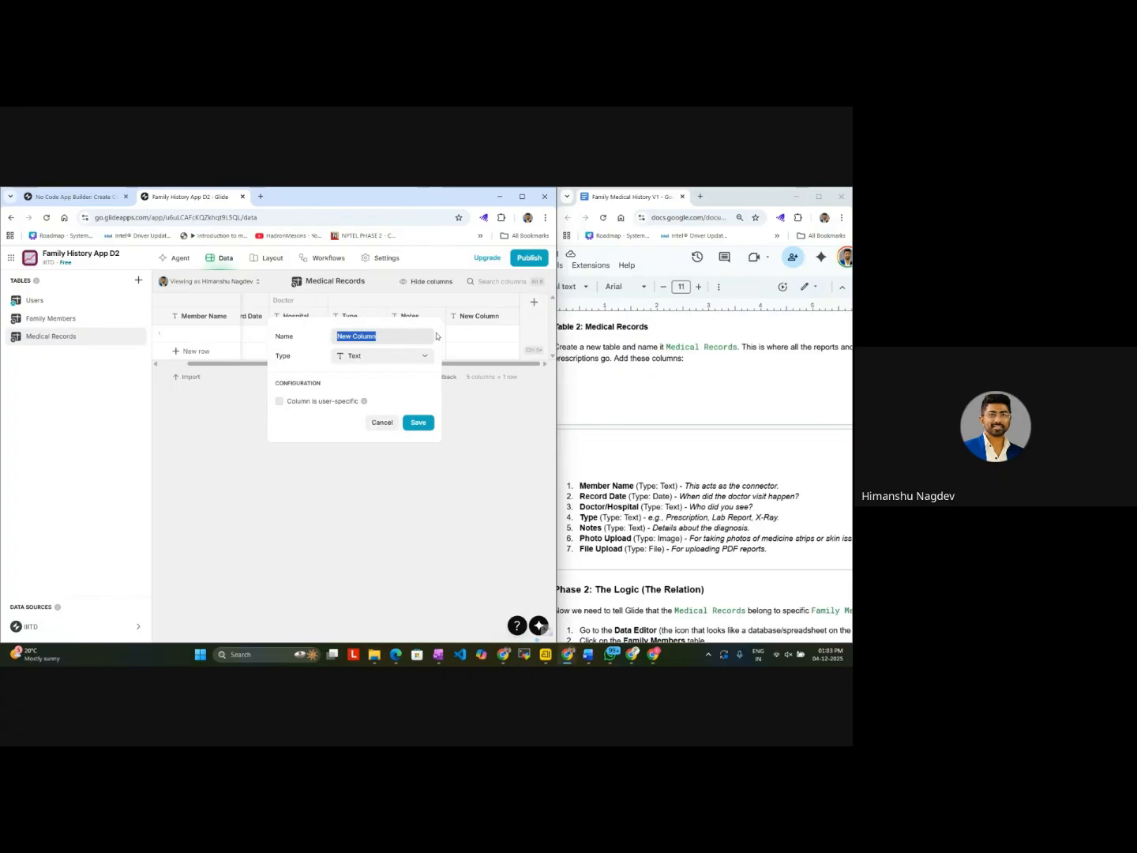
{"action": "type", "text": "O"}
{"action": "type", "text": "ho"}
{"action": "key", "text": "BackSpace"}
{"action": "key", "text": "BackSpace"}
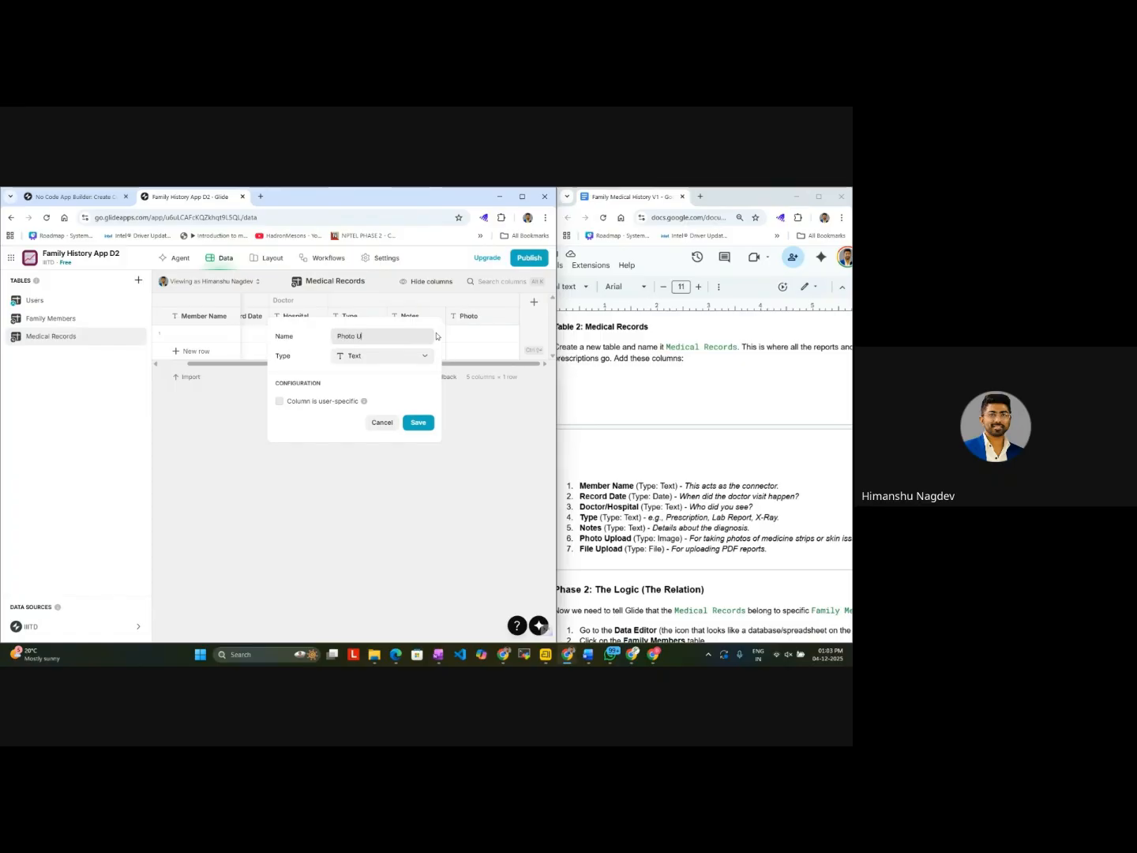
{"action": "type", "text": "pload"}
{"action": "left_click", "coordinate": [400, 359]}
{"action": "mouse_move", "coordinate": [399, 392]}
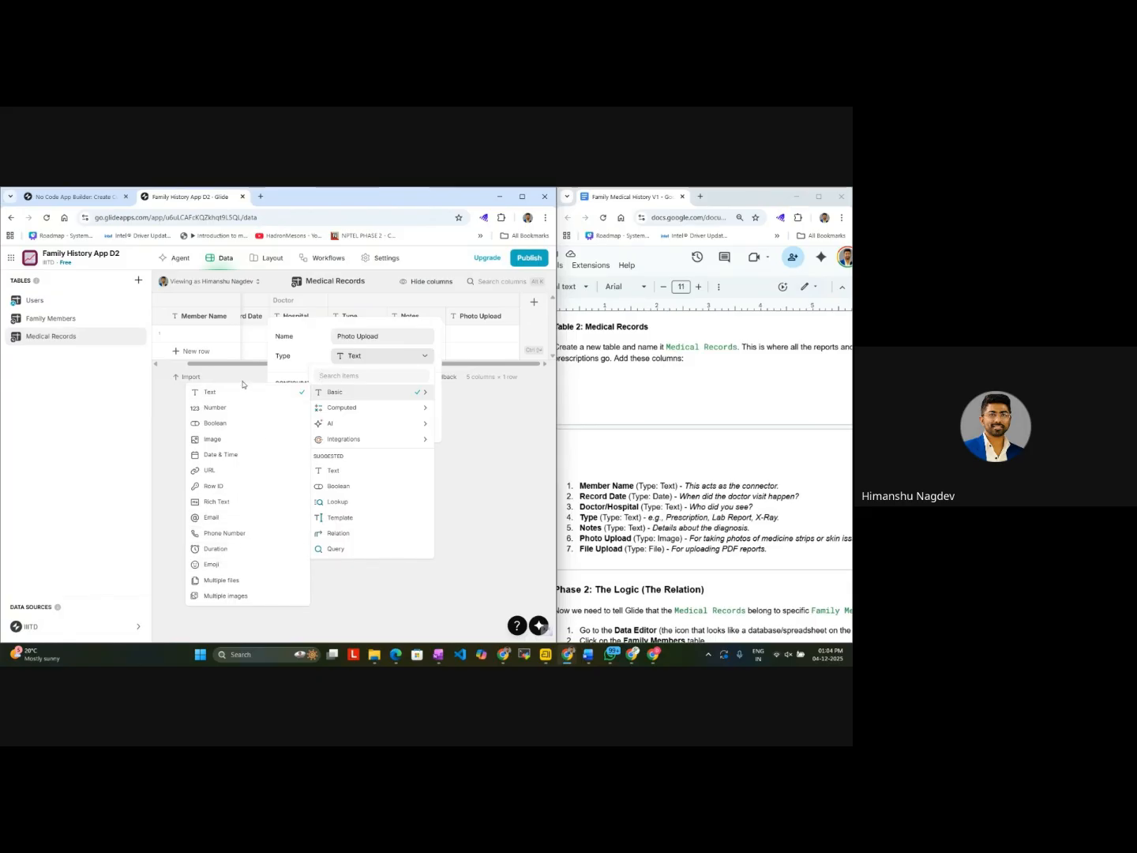
{"action": "left_click", "coordinate": [234, 439]}
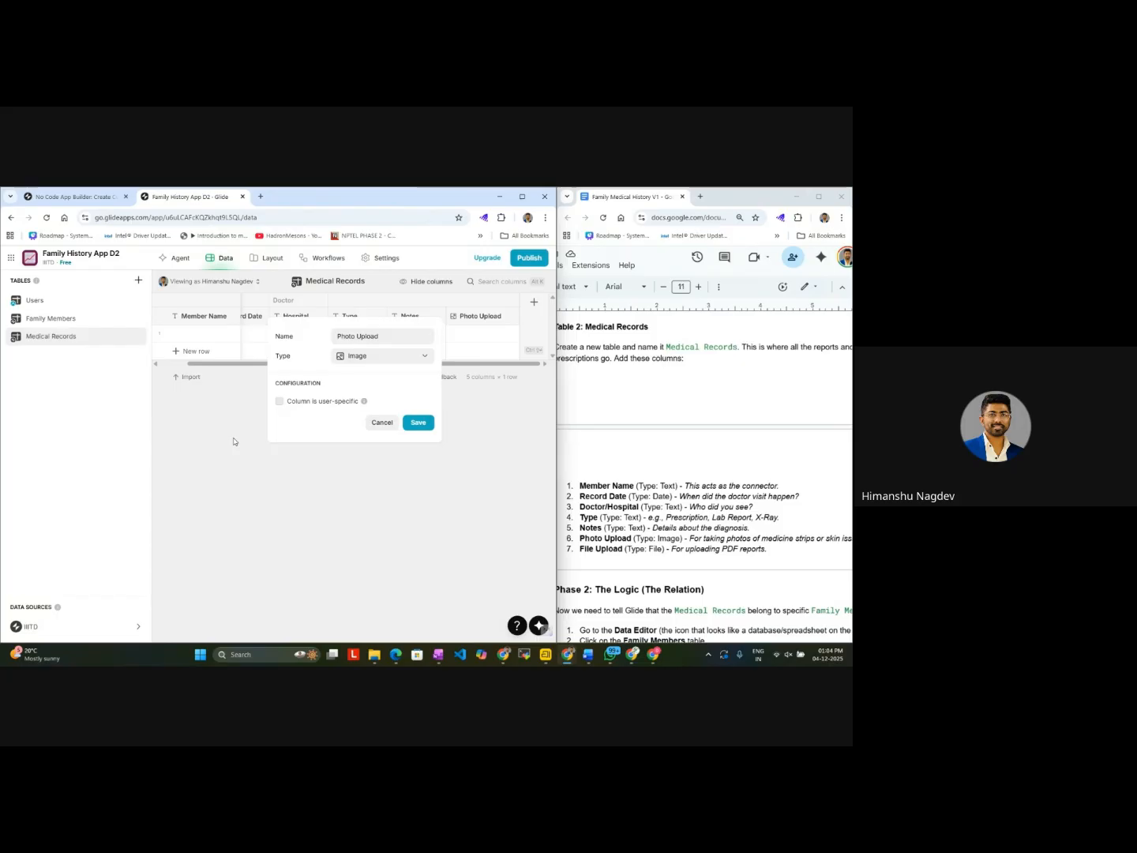
{"action": "left_click", "coordinate": [418, 424]}
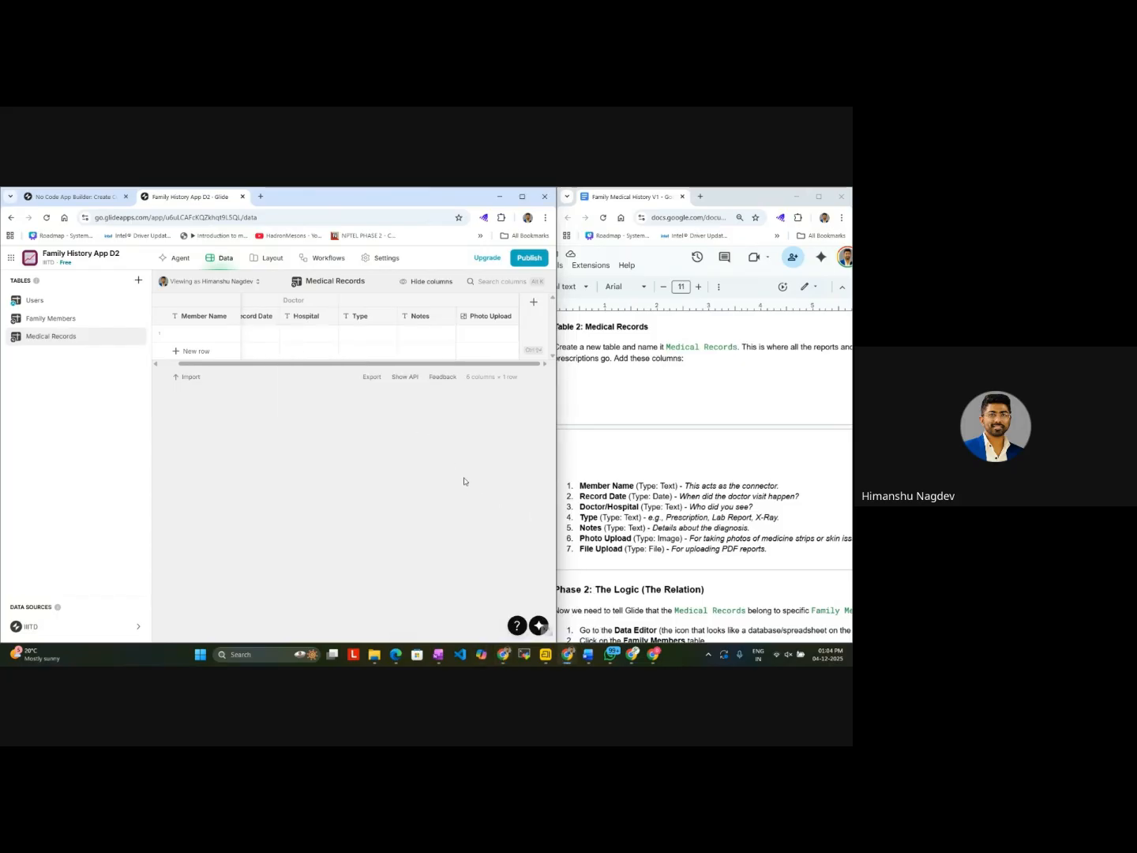
Step: Add a column named File Upload with type Image to the Medical Records table
{"action": "left_click", "coordinate": [535, 301]}
{"action": "type", "text": "File Upload"}
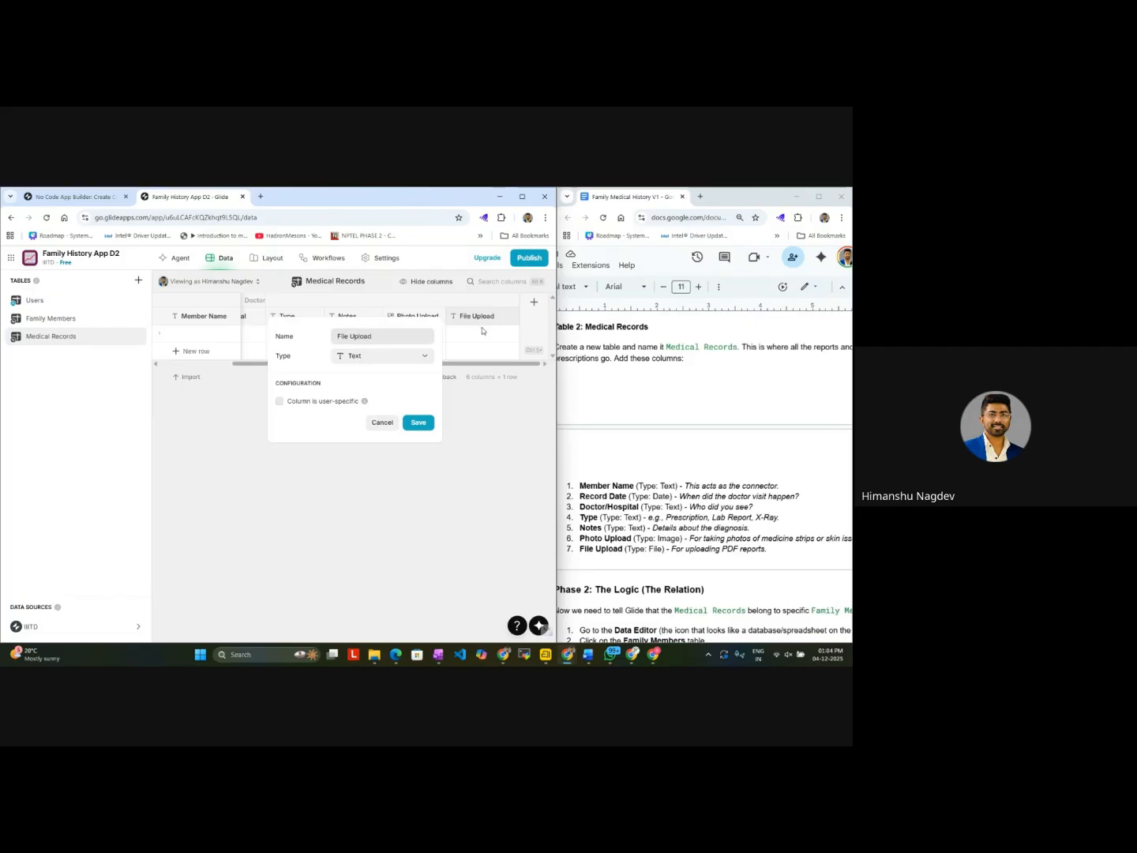
{"action": "left_click", "coordinate": [419, 357]}
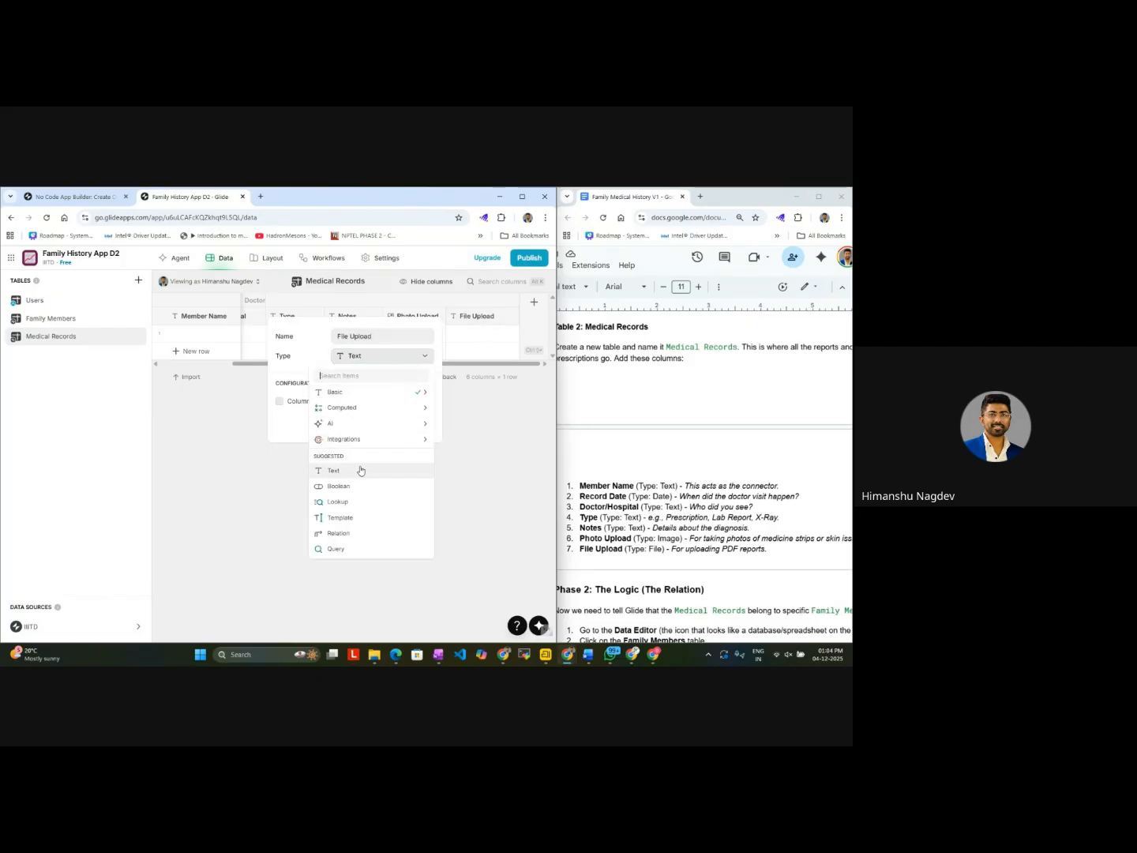
{"action": "mouse_move", "coordinate": [405, 395]}
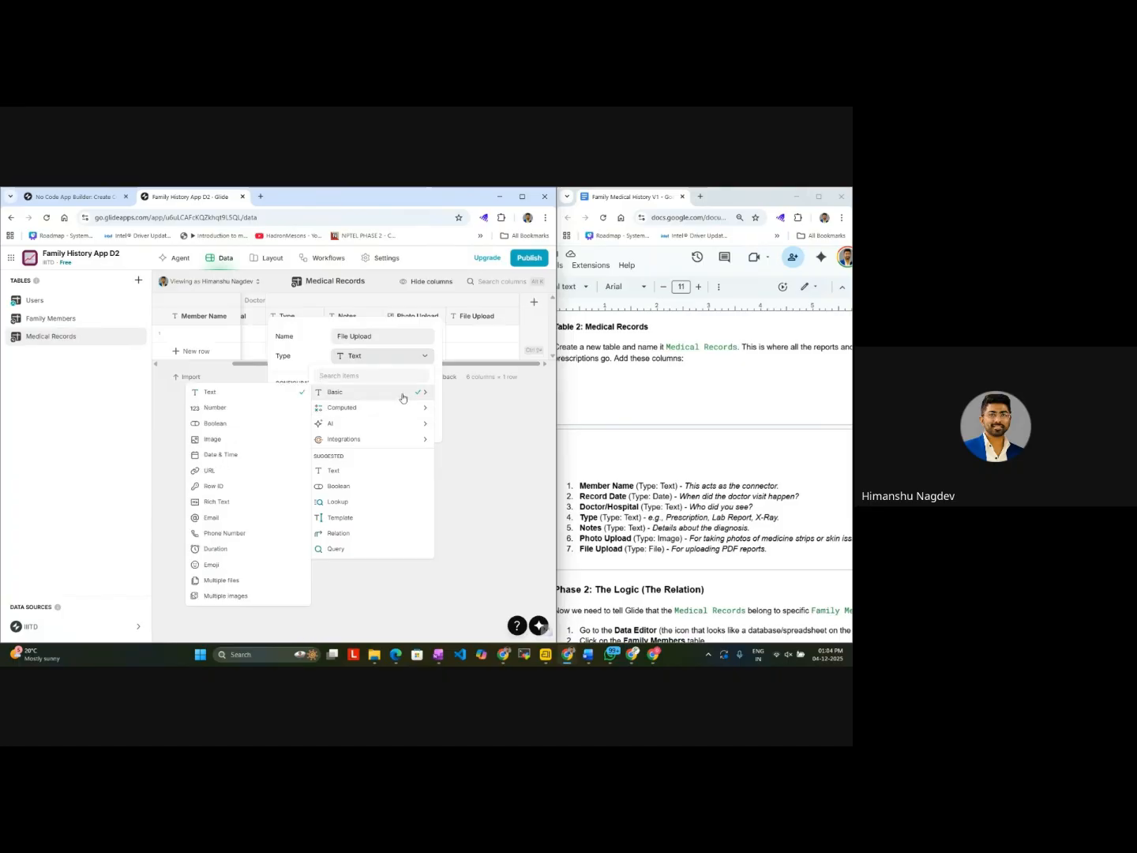
{"action": "left_click", "coordinate": [226, 447]}
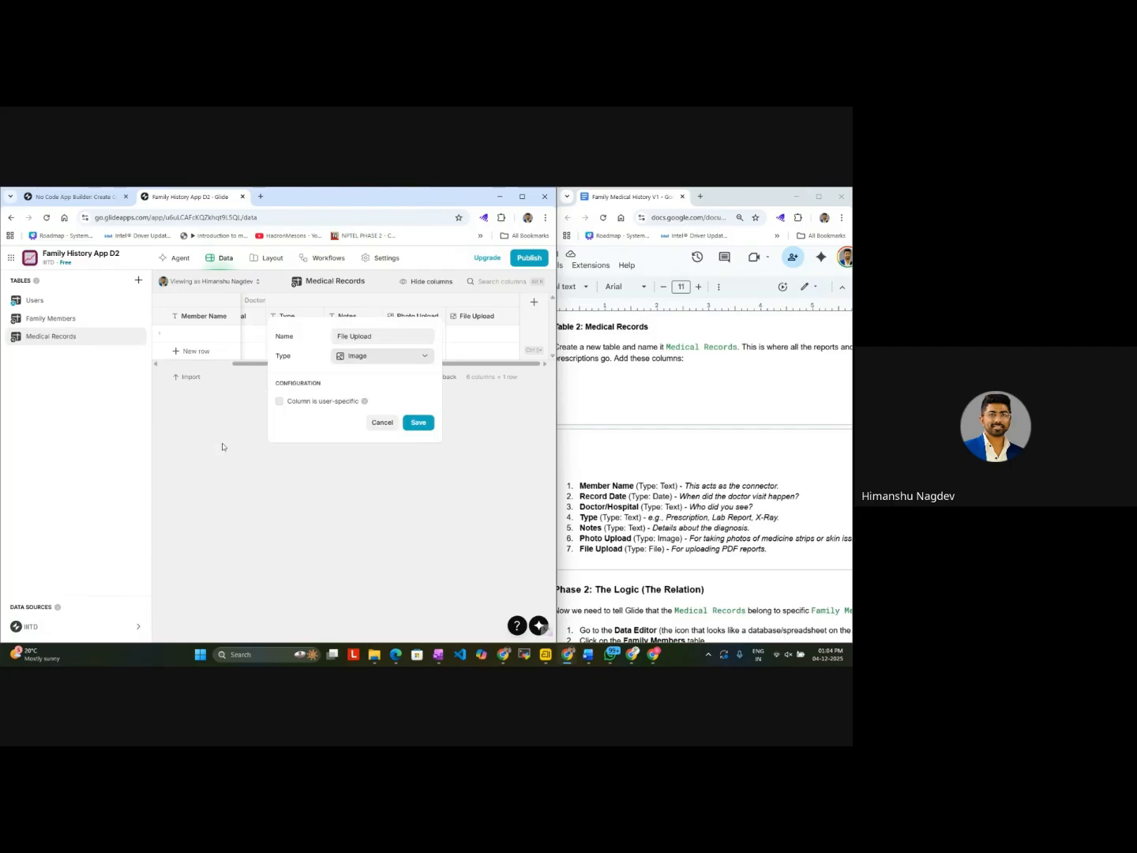
{"action": "left_click", "coordinate": [426, 424]}
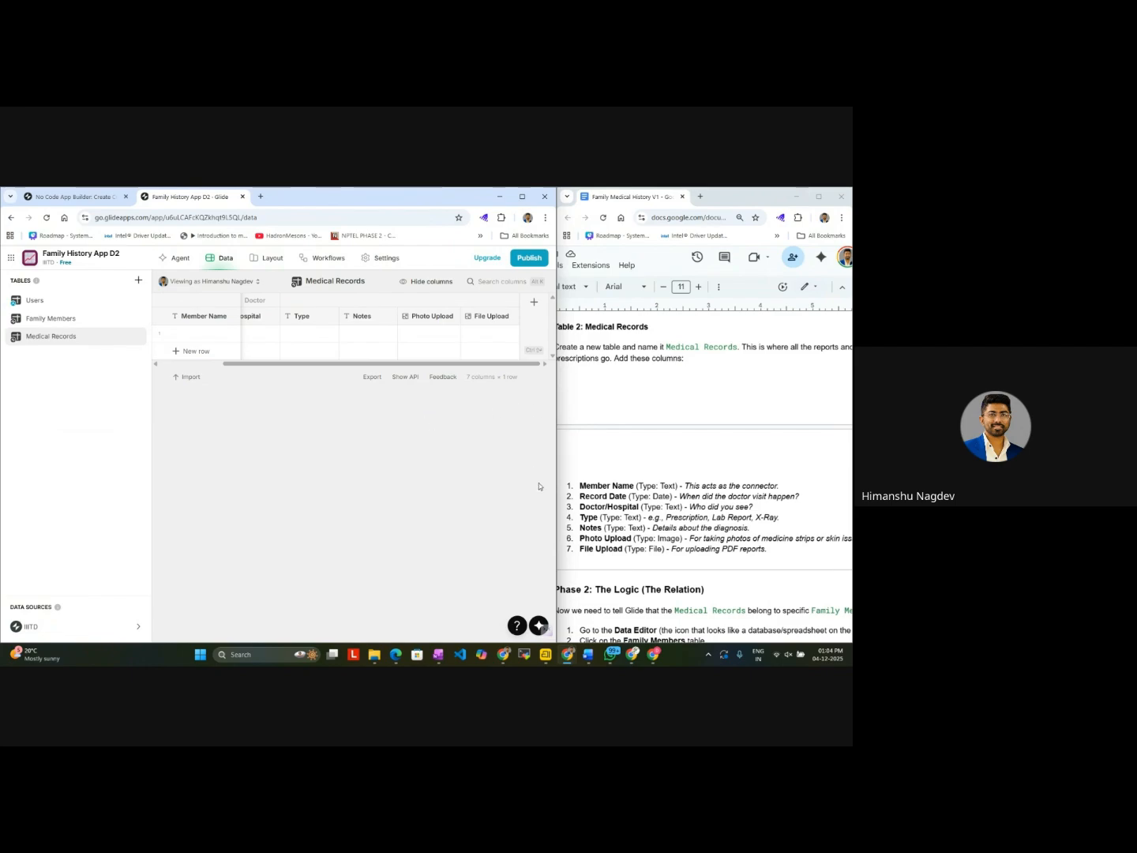
Step: Open the File Upload column for editing and check which other column types it can be changed to
{"action": "scroll", "coordinate": [658, 553], "scroll_direction": "down", "scroll_amount": 5}
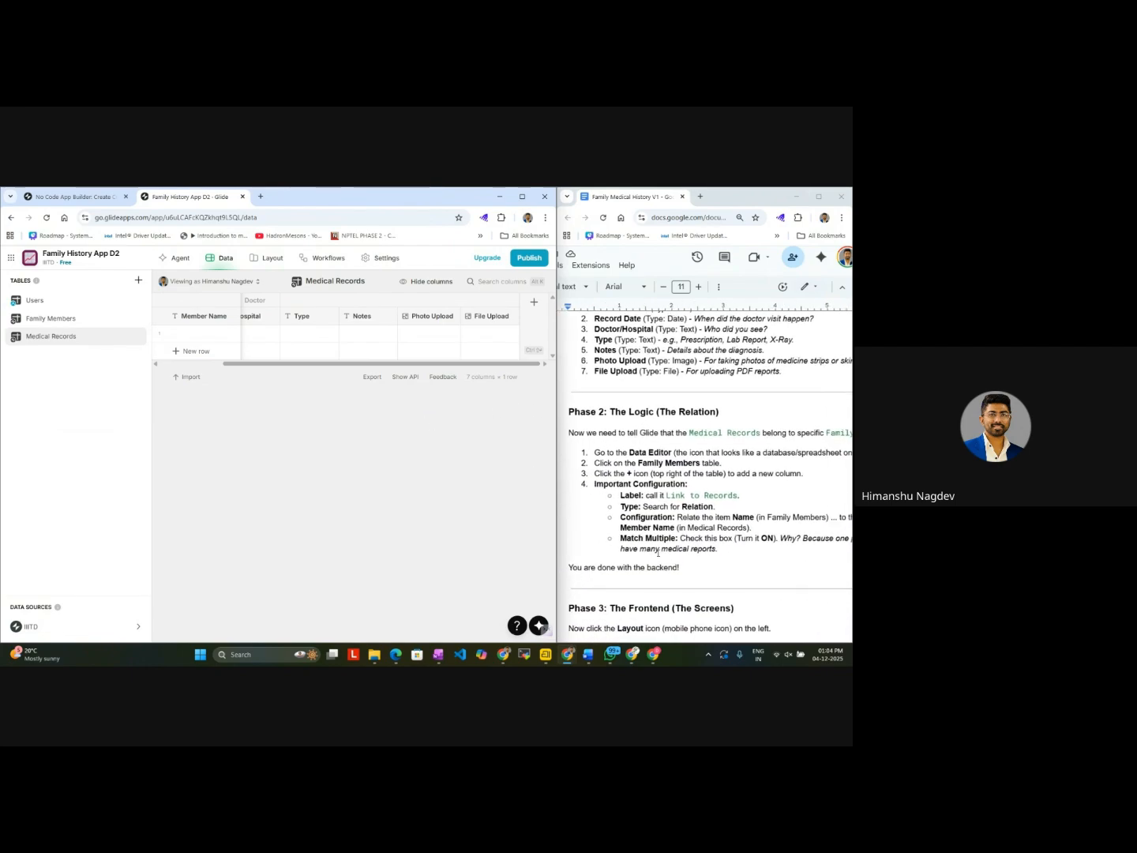
{"action": "left_click", "coordinate": [494, 316]}
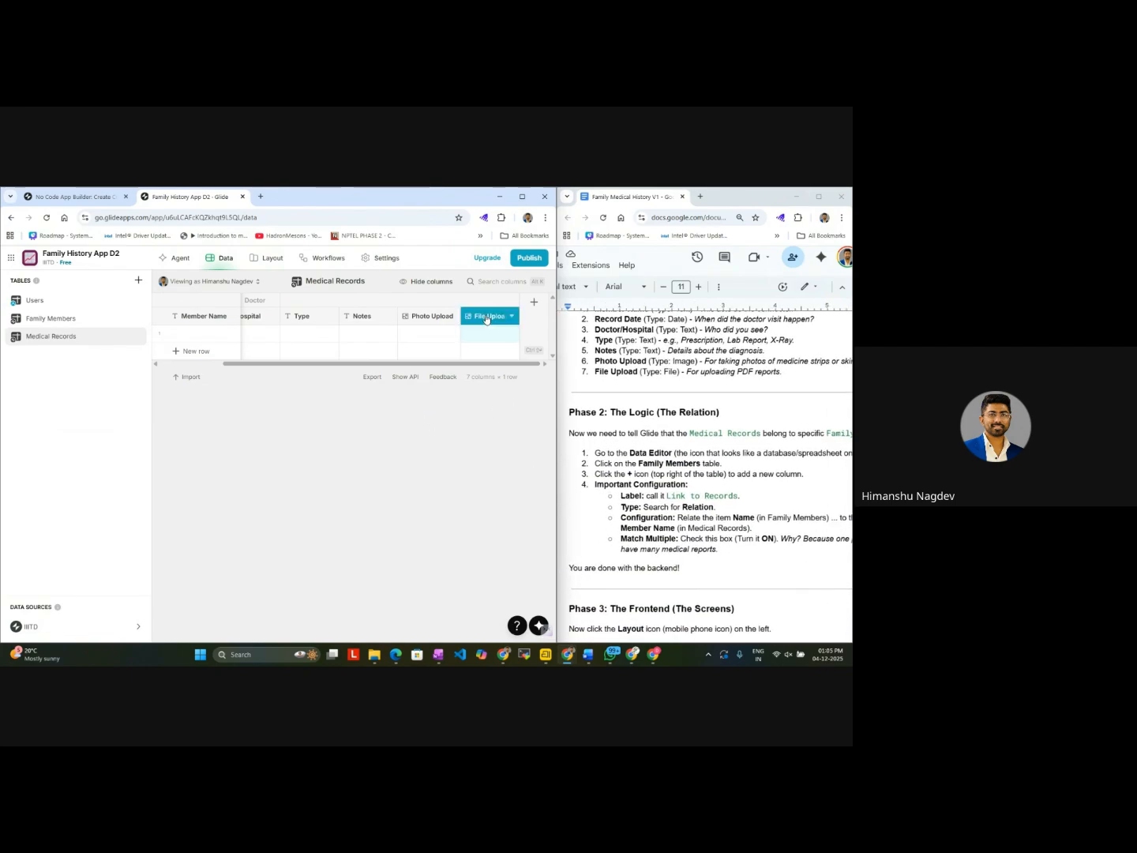
{"action": "left_click", "coordinate": [508, 316]}
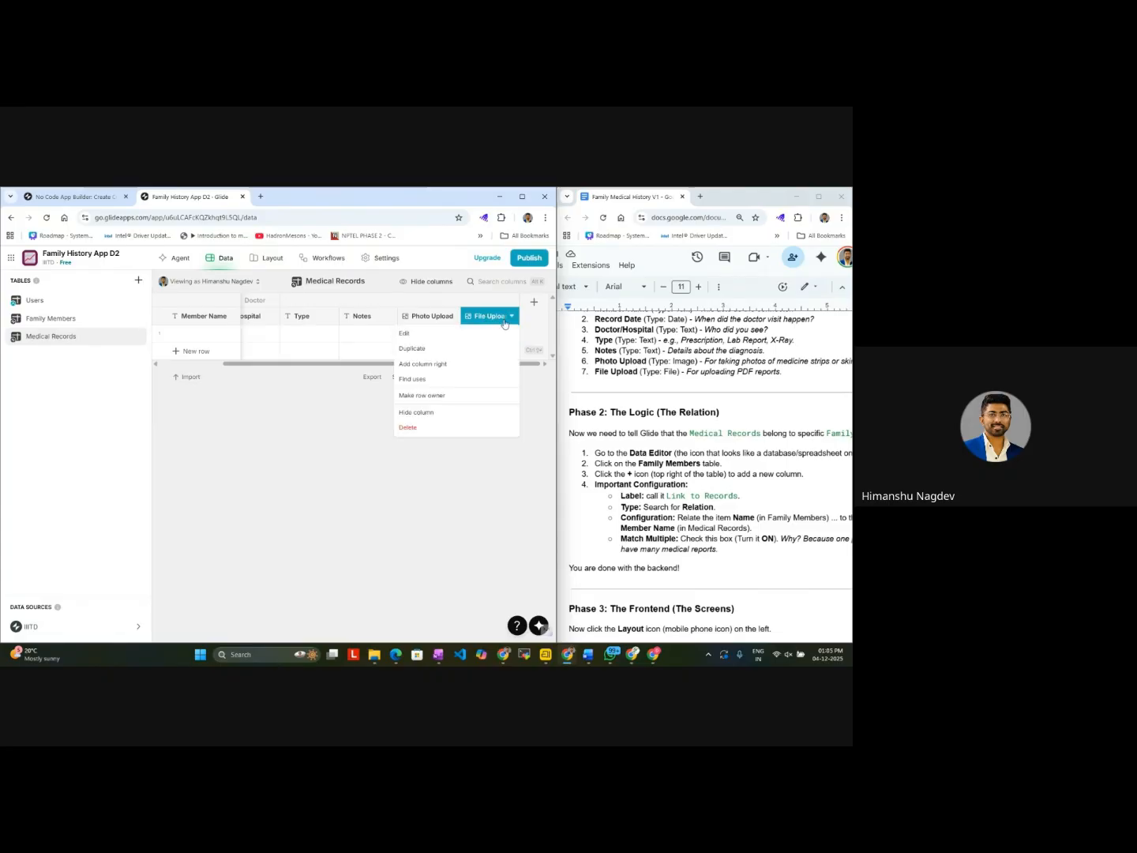
{"action": "left_click", "coordinate": [480, 333]}
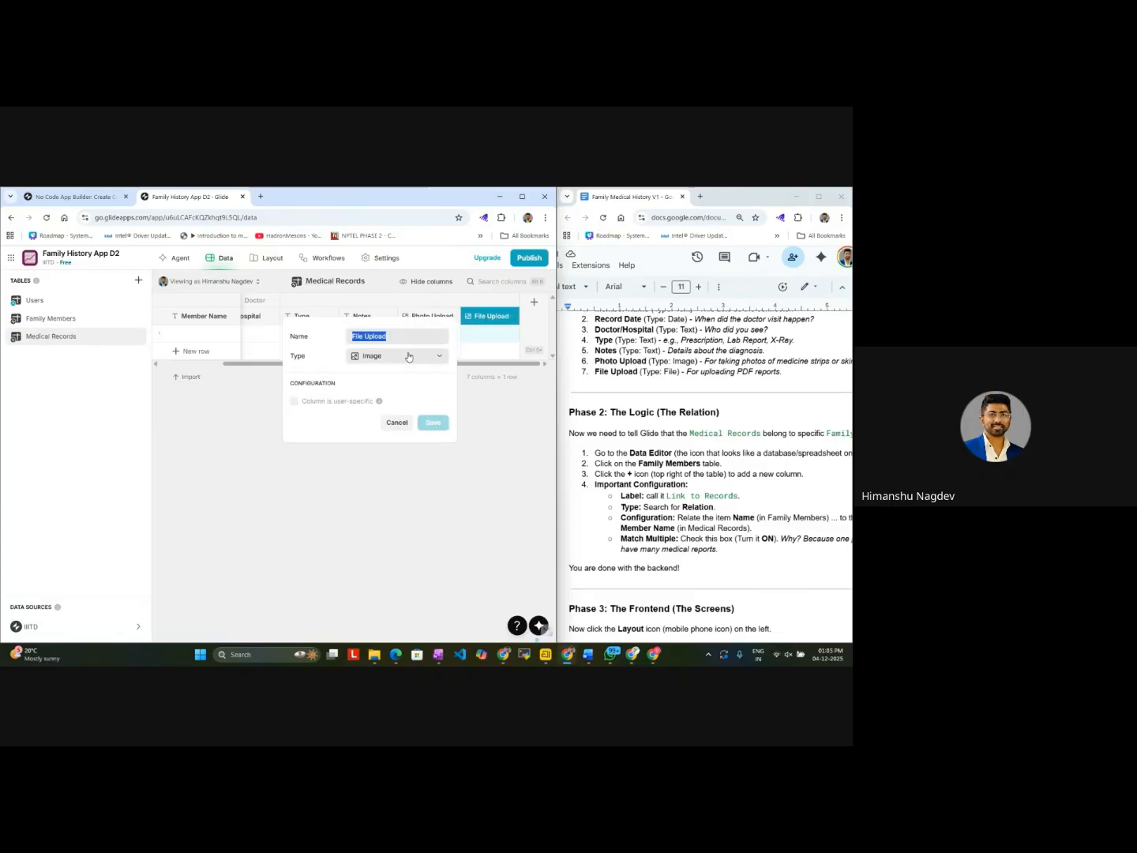
{"action": "left_click", "coordinate": [408, 356]}
{"action": "left_click", "coordinate": [410, 354]}
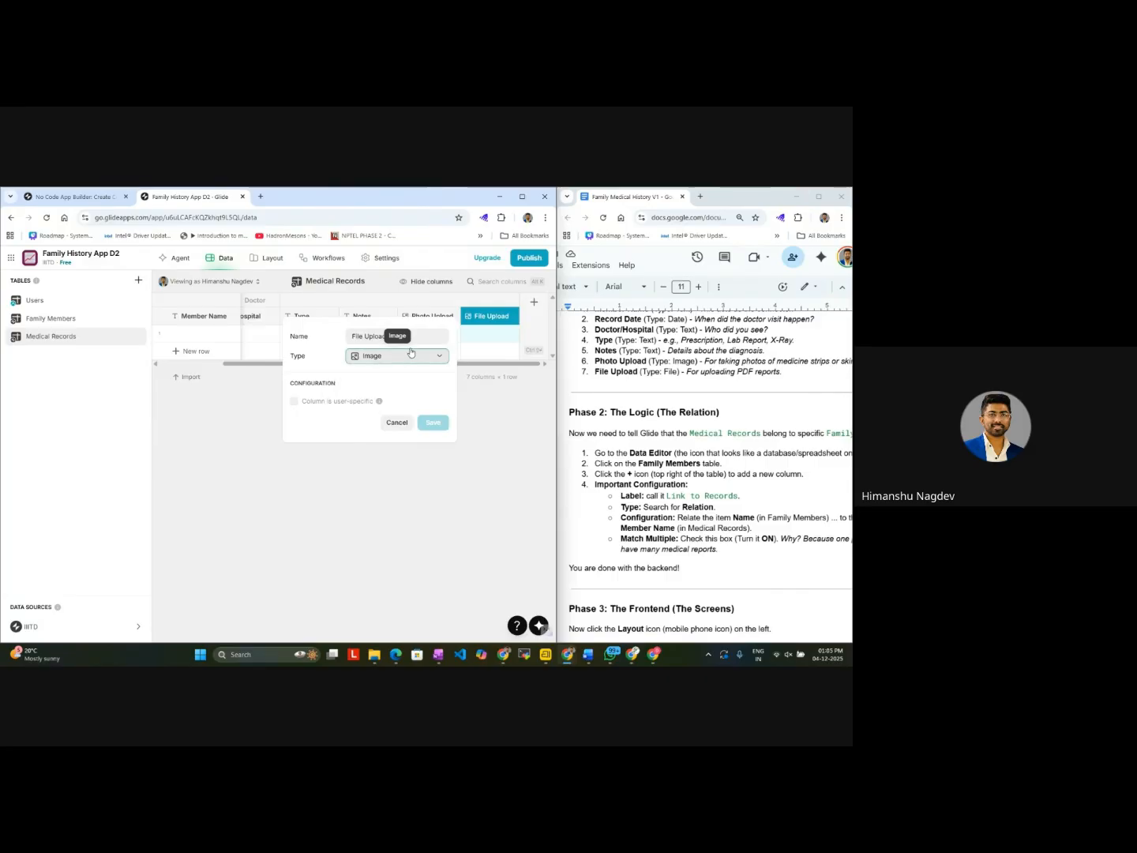
{"action": "left_click", "coordinate": [425, 360]}
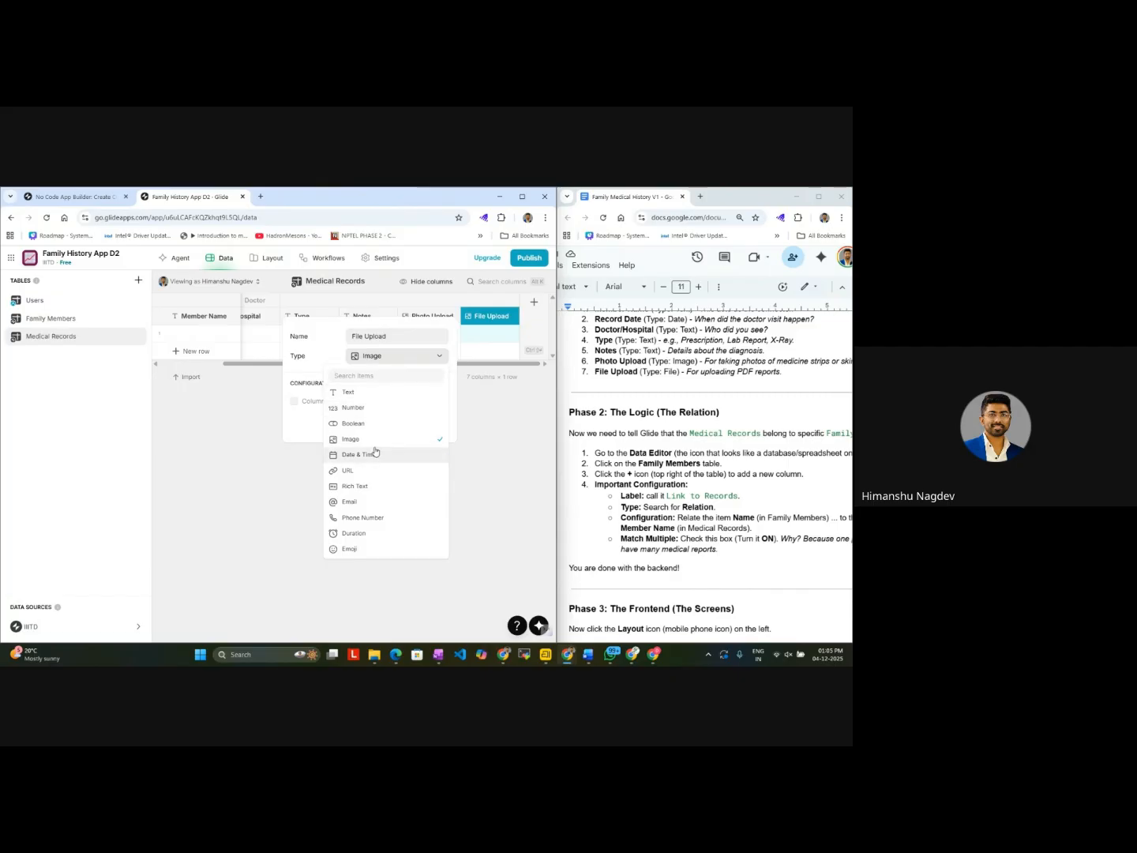
{"action": "left_click", "coordinate": [477, 434]}
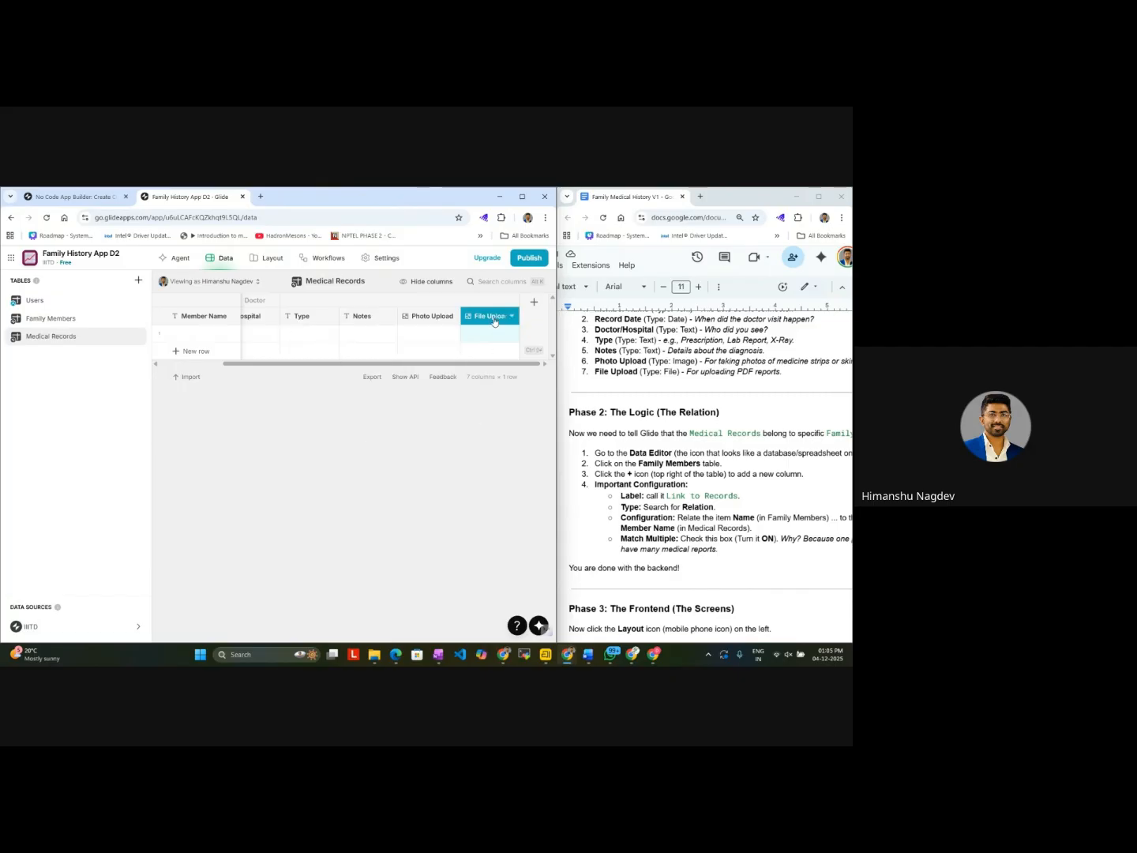
Step: Delete the File Upload column from the Medical Records table
{"action": "left_click", "coordinate": [494, 319]}
{"action": "left_click", "coordinate": [433, 428]}
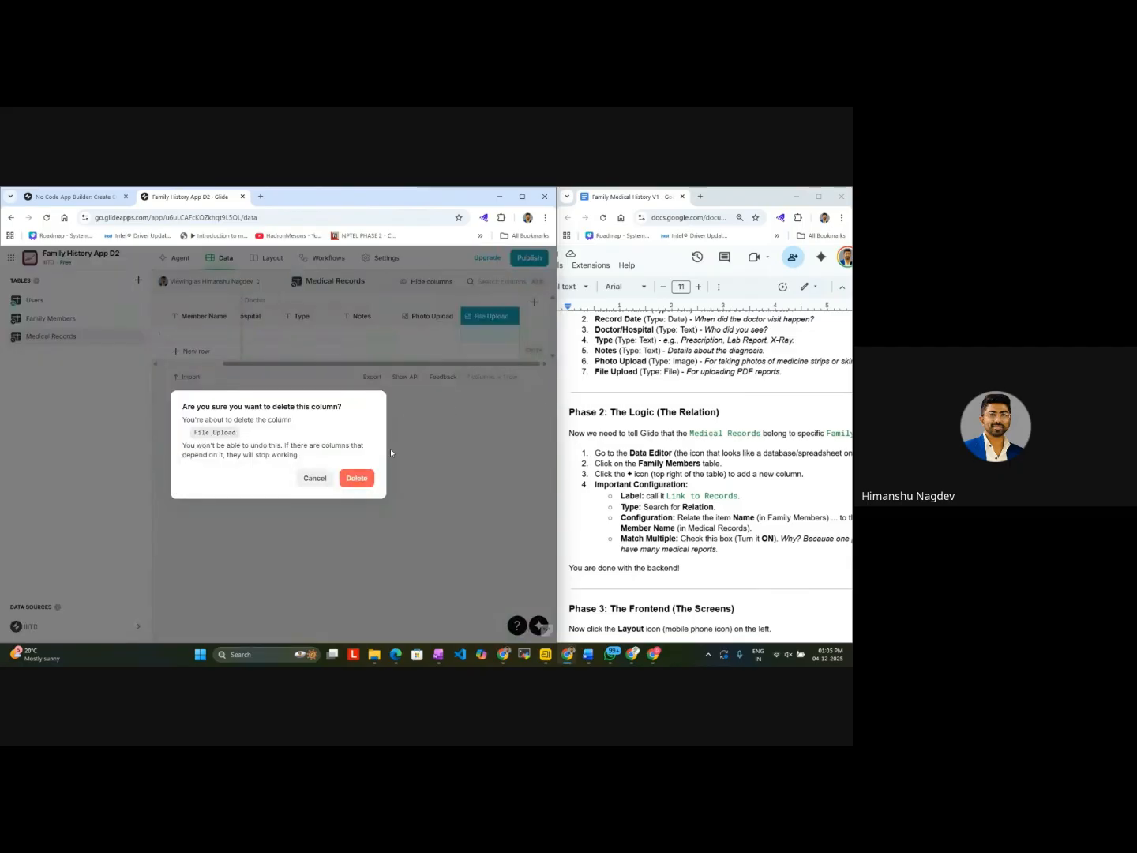
{"action": "left_click", "coordinate": [357, 479]}
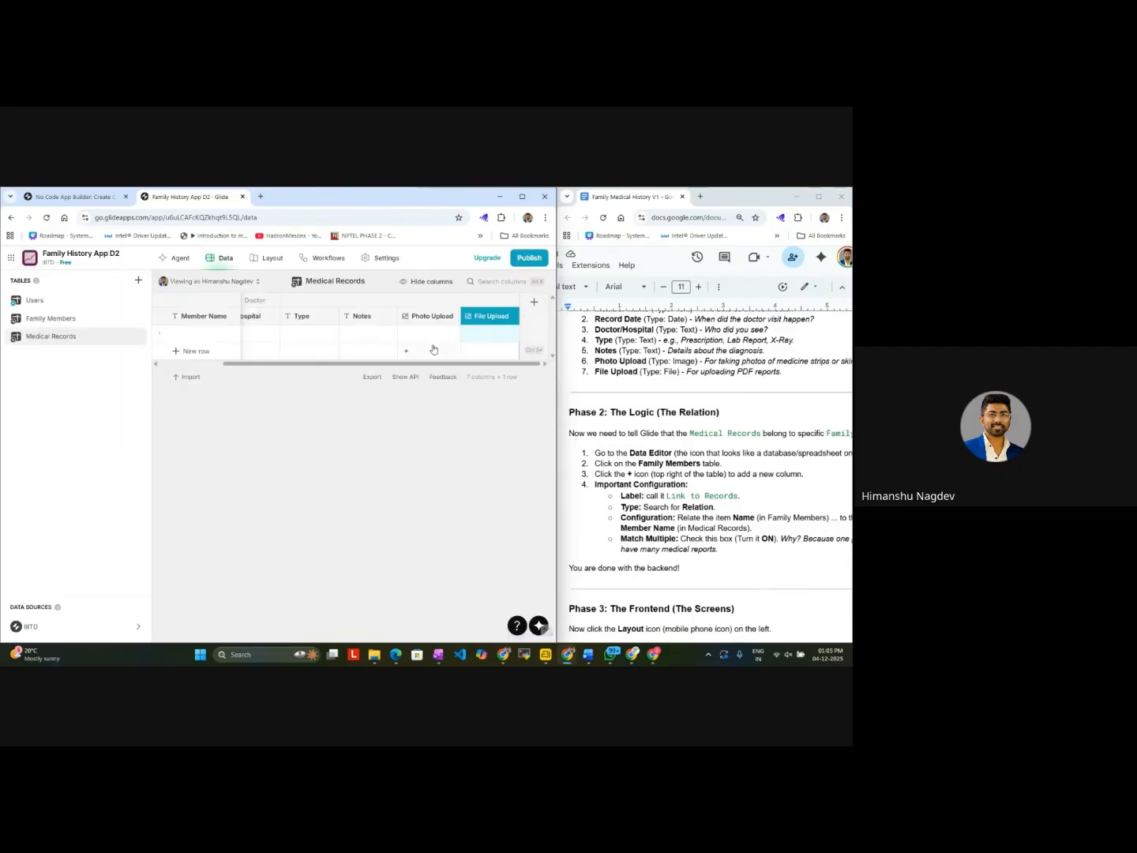
Step: Add a column named File Upload with type Multiple files to the Medical Records table
{"action": "left_click", "coordinate": [534, 302]}
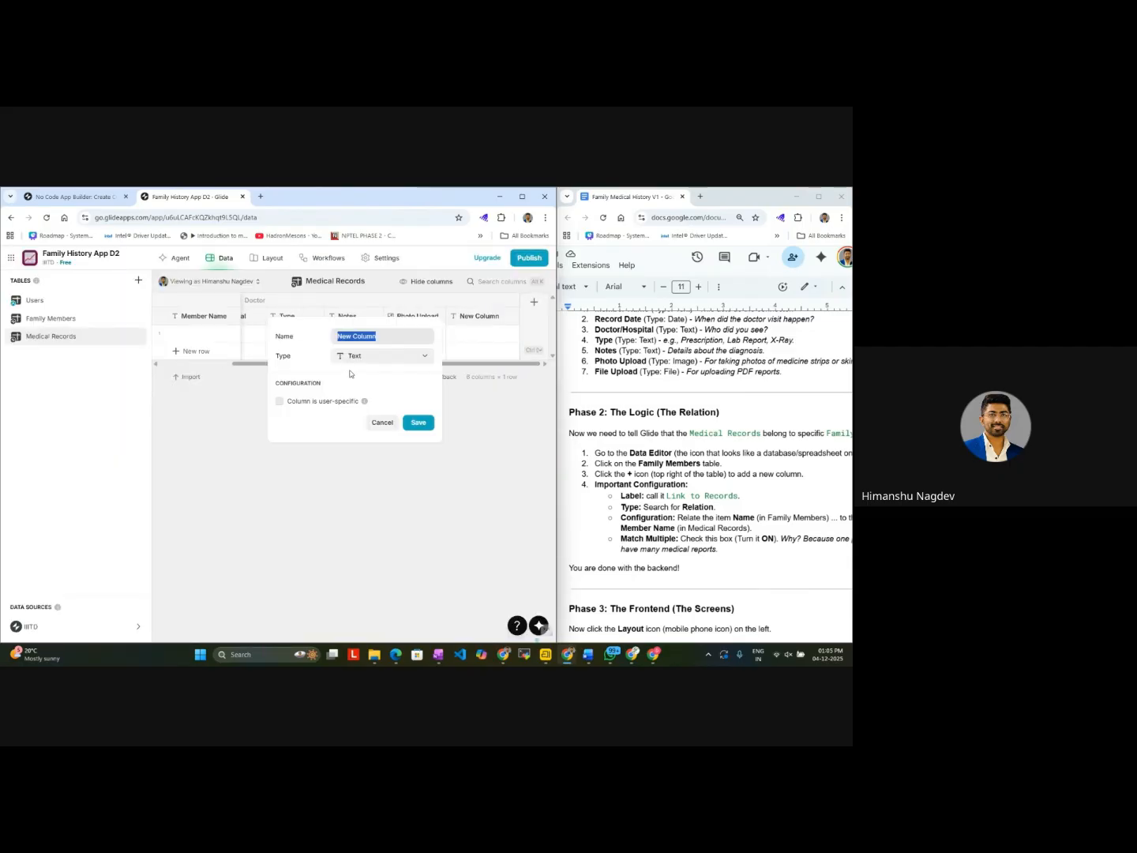
{"action": "left_click", "coordinate": [379, 359]}
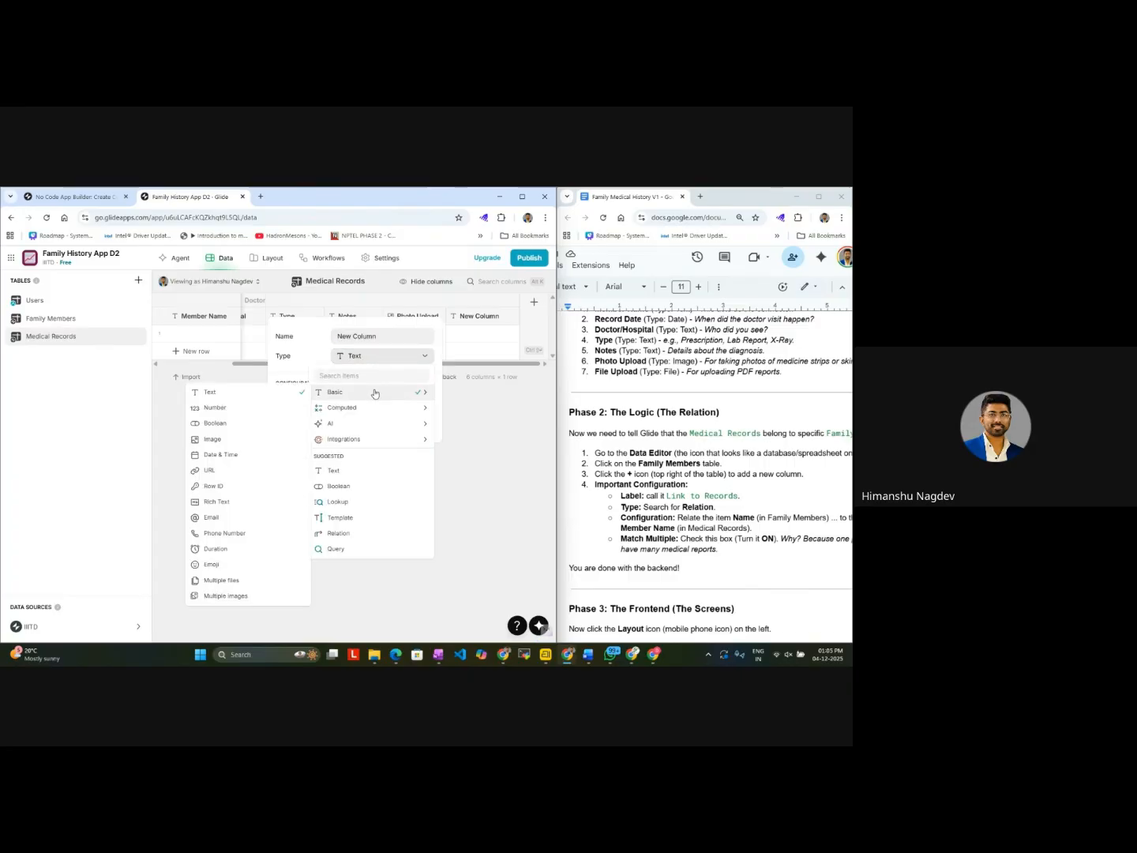
{"action": "left_click", "coordinate": [241, 597]}
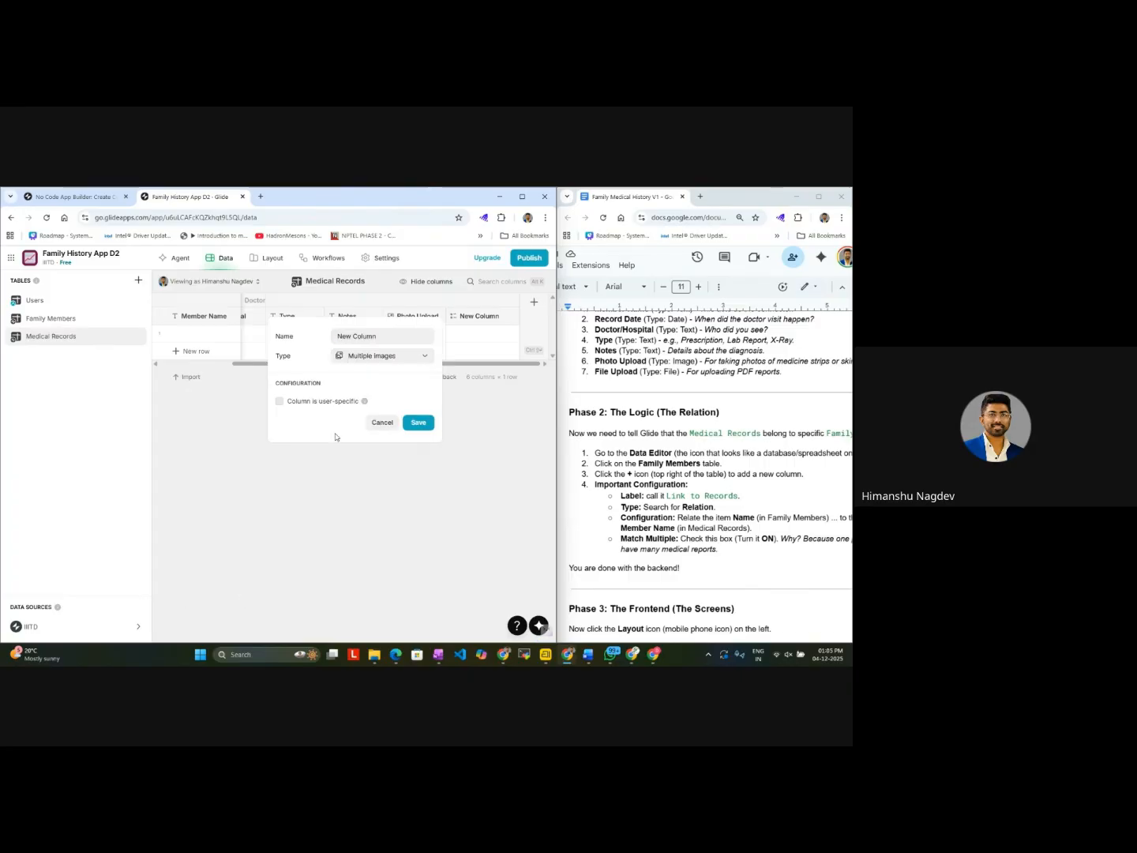
{"action": "left_click", "coordinate": [392, 338]}
{"action": "type", "text": "File"}
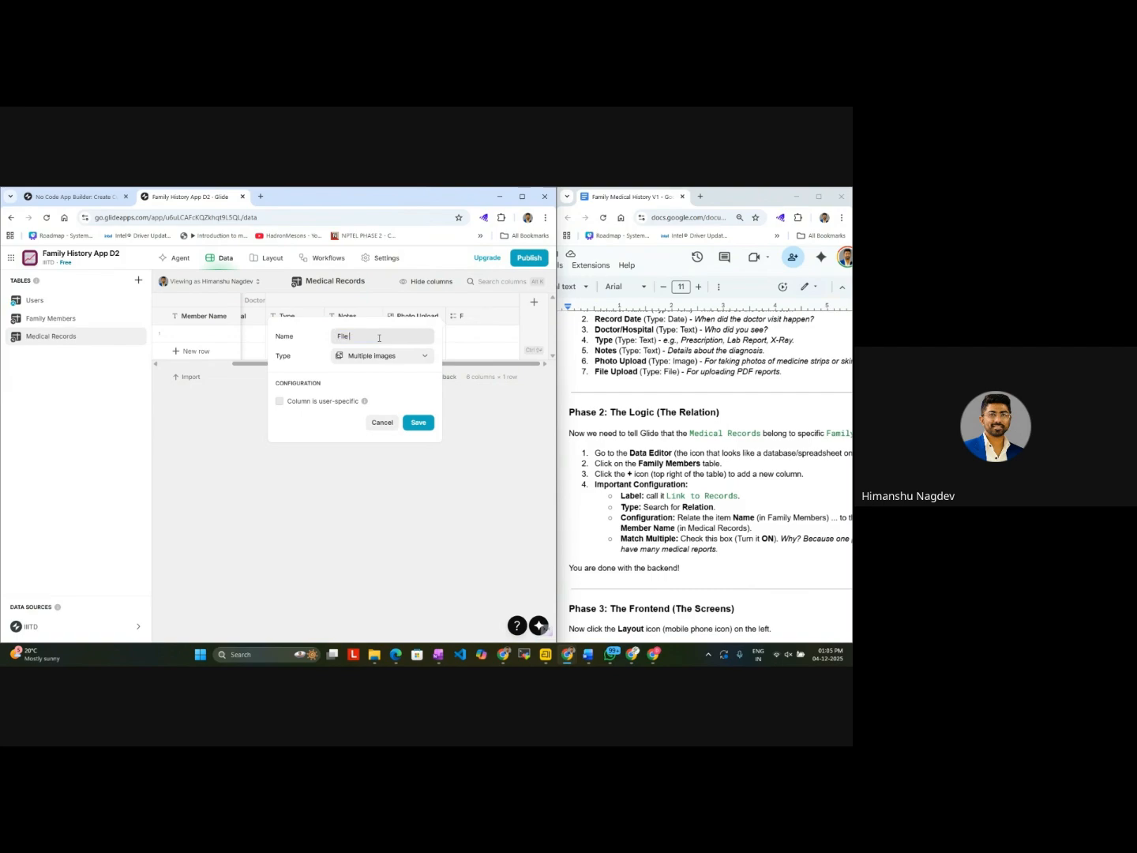
{"action": "type", "text": " Upload"}
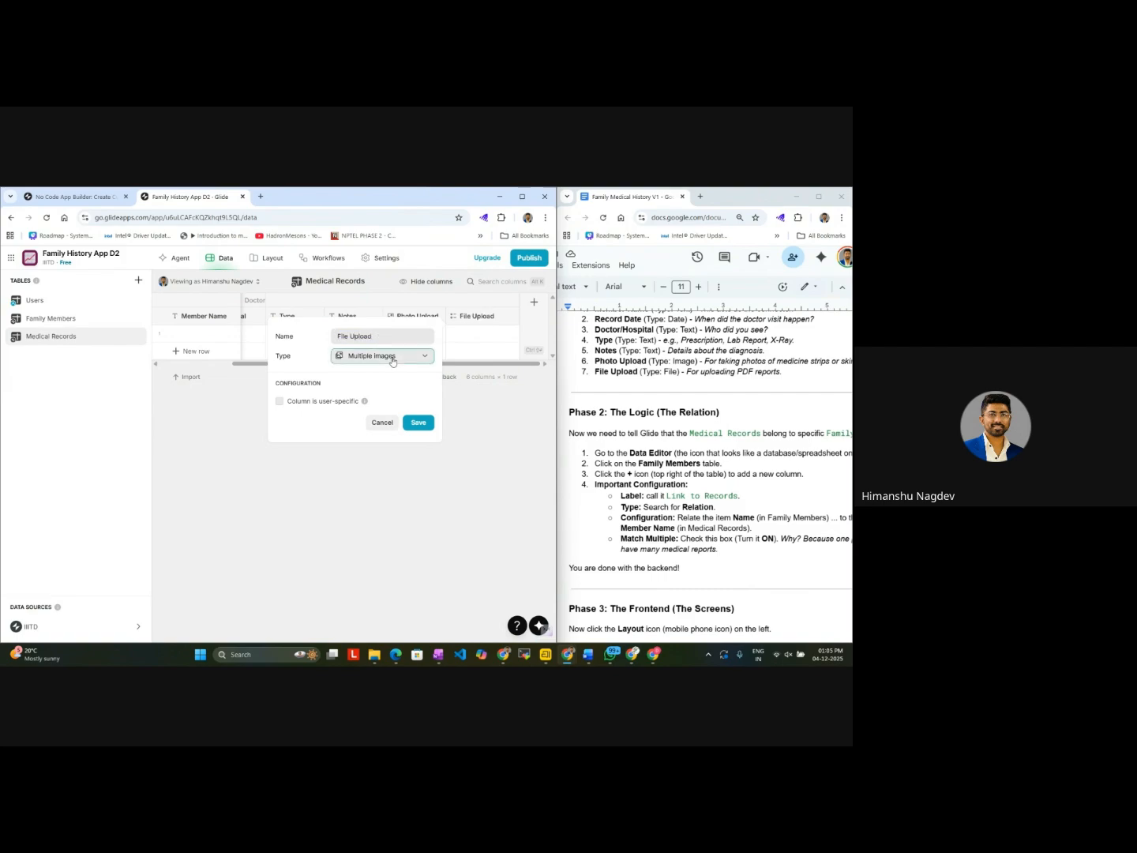
{"action": "left_click", "coordinate": [392, 356]}
{"action": "mouse_move", "coordinate": [372, 398]}
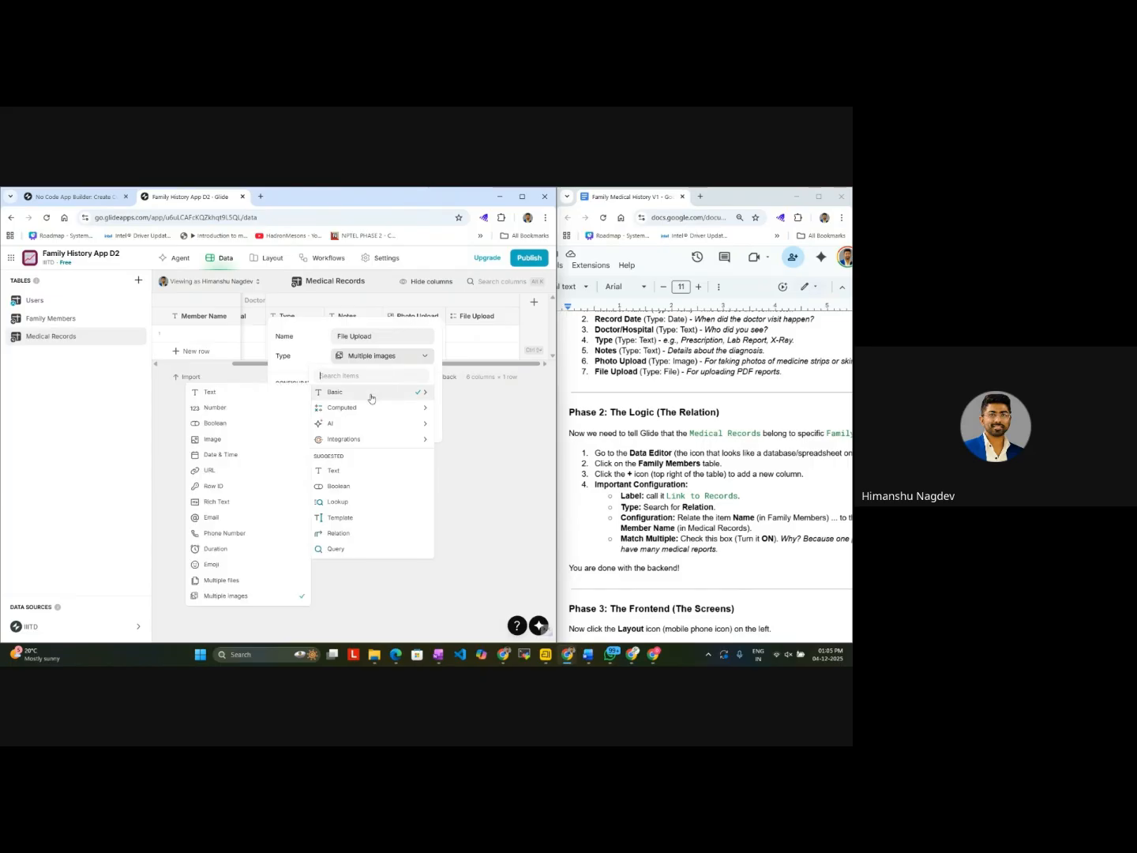
{"action": "left_click", "coordinate": [243, 583]}
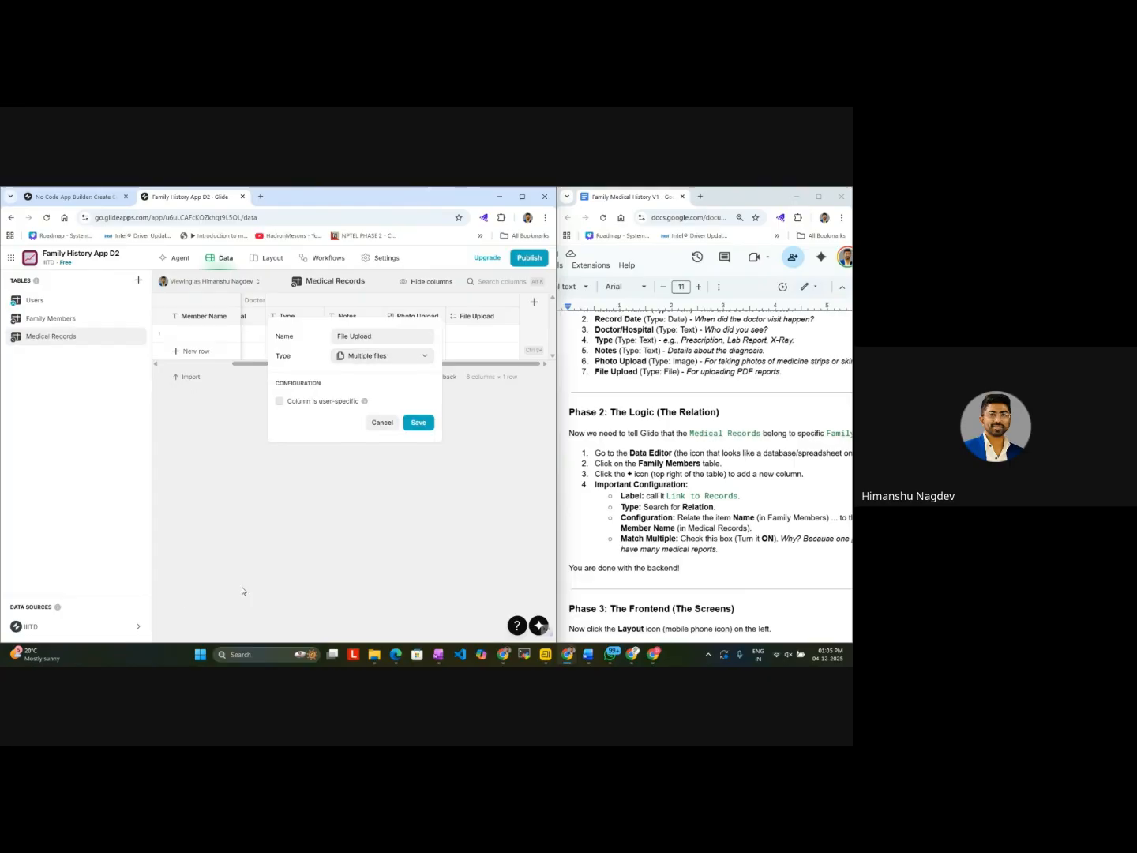
{"action": "left_click", "coordinate": [418, 423]}
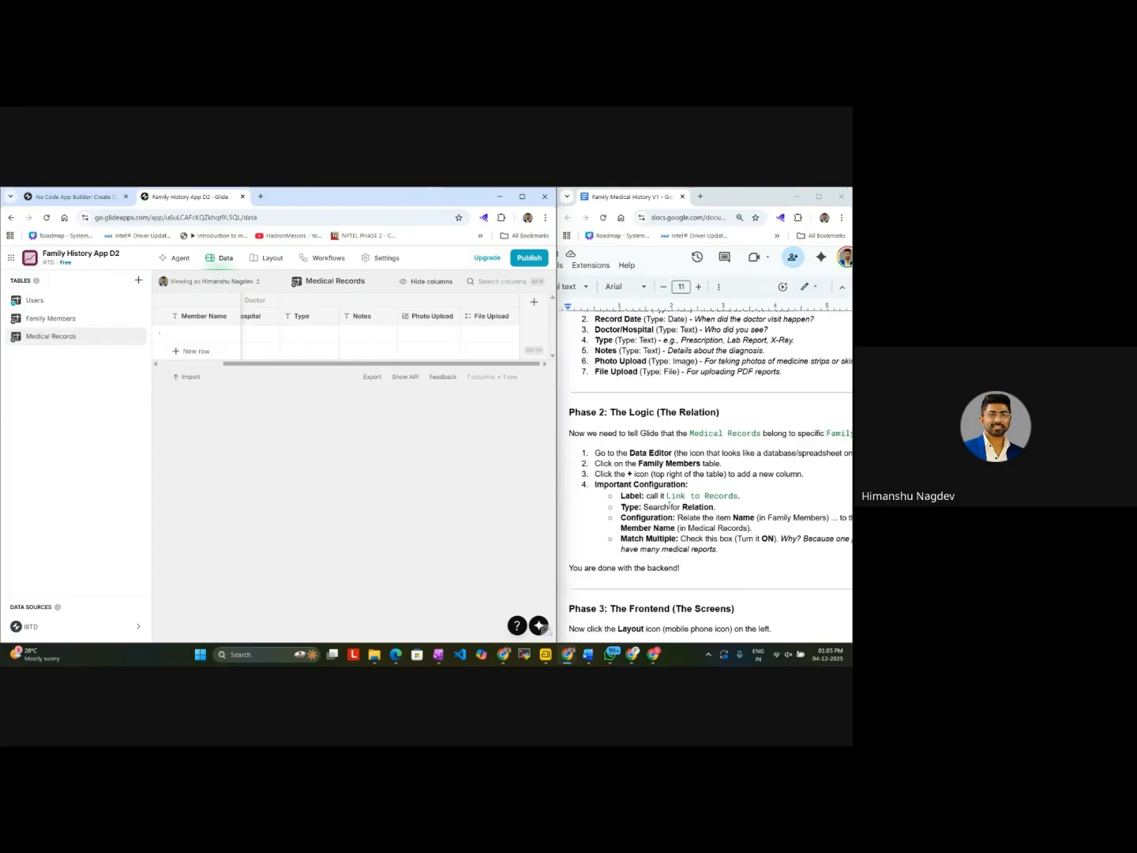
Step: Review the guide's Medical Records column list and its Phase 2 instructions for relating records to family members
{"action": "scroll", "coordinate": [667, 402], "scroll_direction": "up", "scroll_amount": 3}
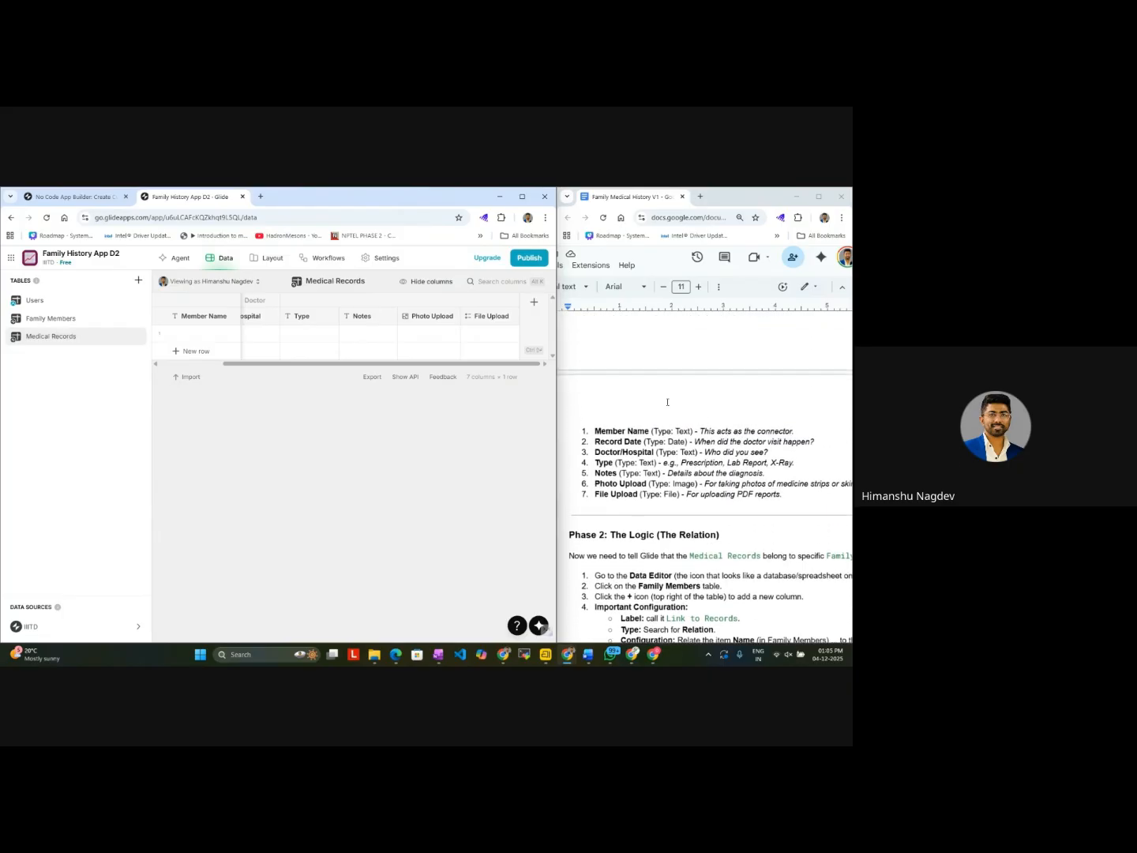
{"action": "scroll", "coordinate": [668, 402], "scroll_direction": "up", "scroll_amount": 3}
{"action": "scroll", "coordinate": [667, 402], "scroll_direction": "down", "scroll_amount": 5}
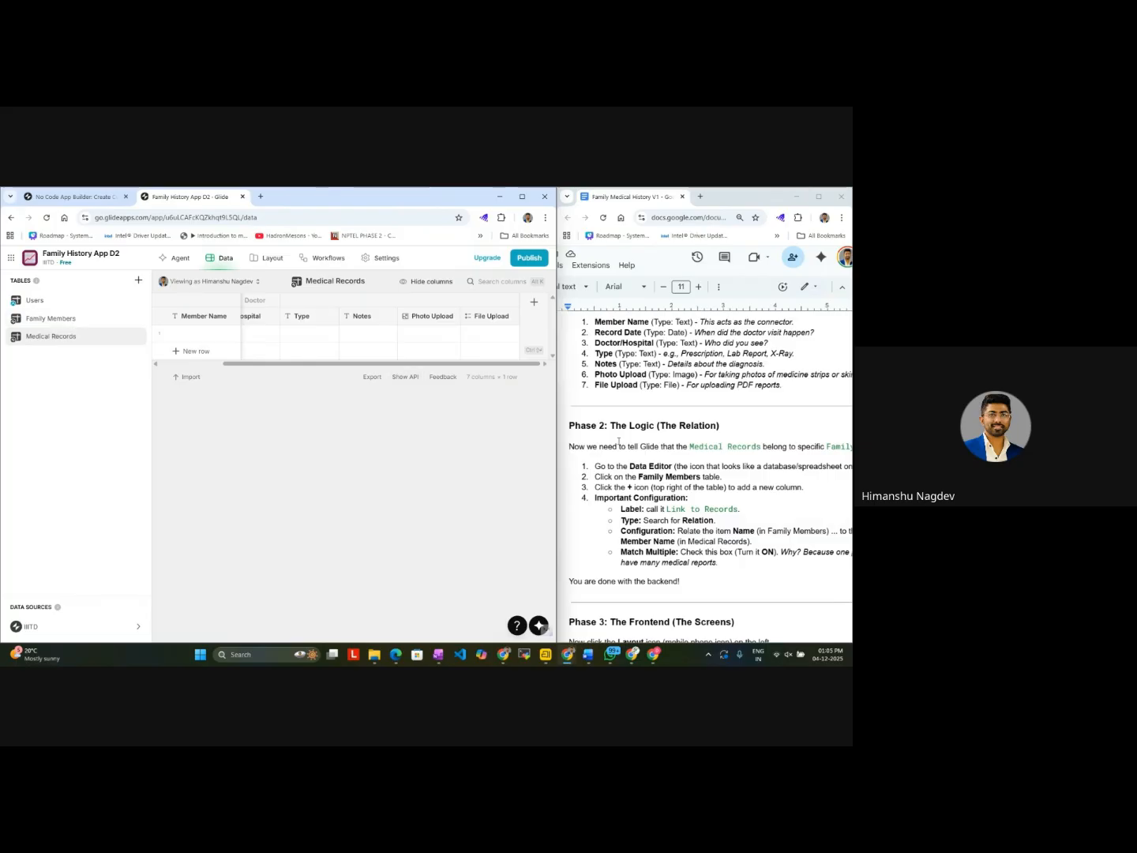
{"action": "scroll", "coordinate": [636, 491], "scroll_direction": "down", "scroll_amount": 1}
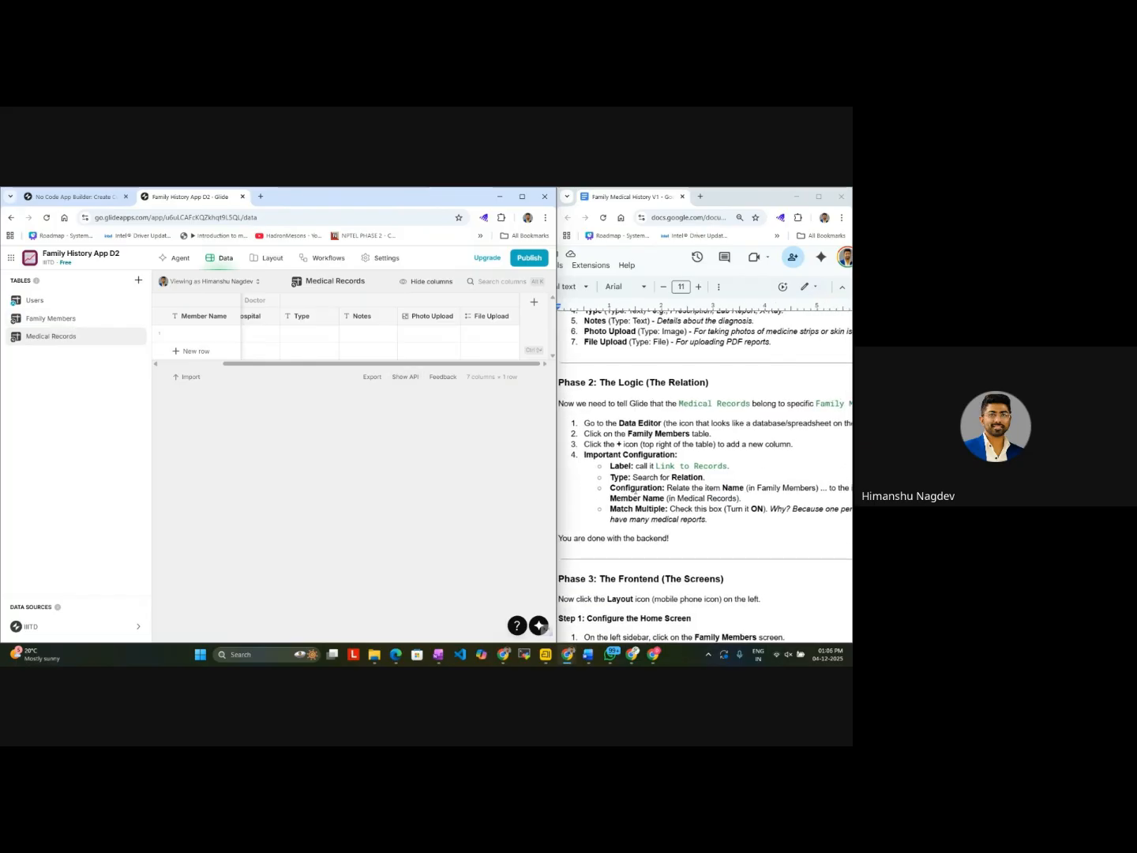
{"action": "scroll", "coordinate": [635, 491], "scroll_direction": "right", "scroll_amount": 3}
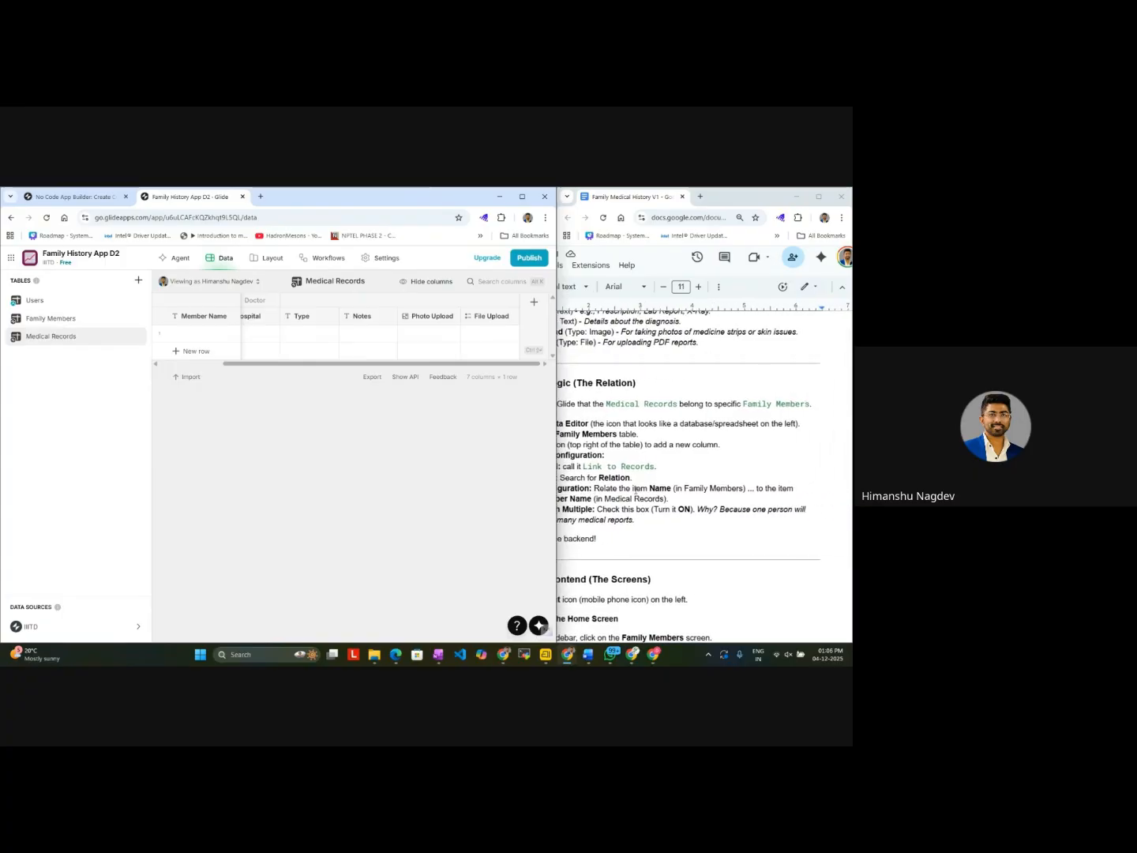
{"action": "scroll", "coordinate": [636, 490], "scroll_direction": "left", "scroll_amount": 3}
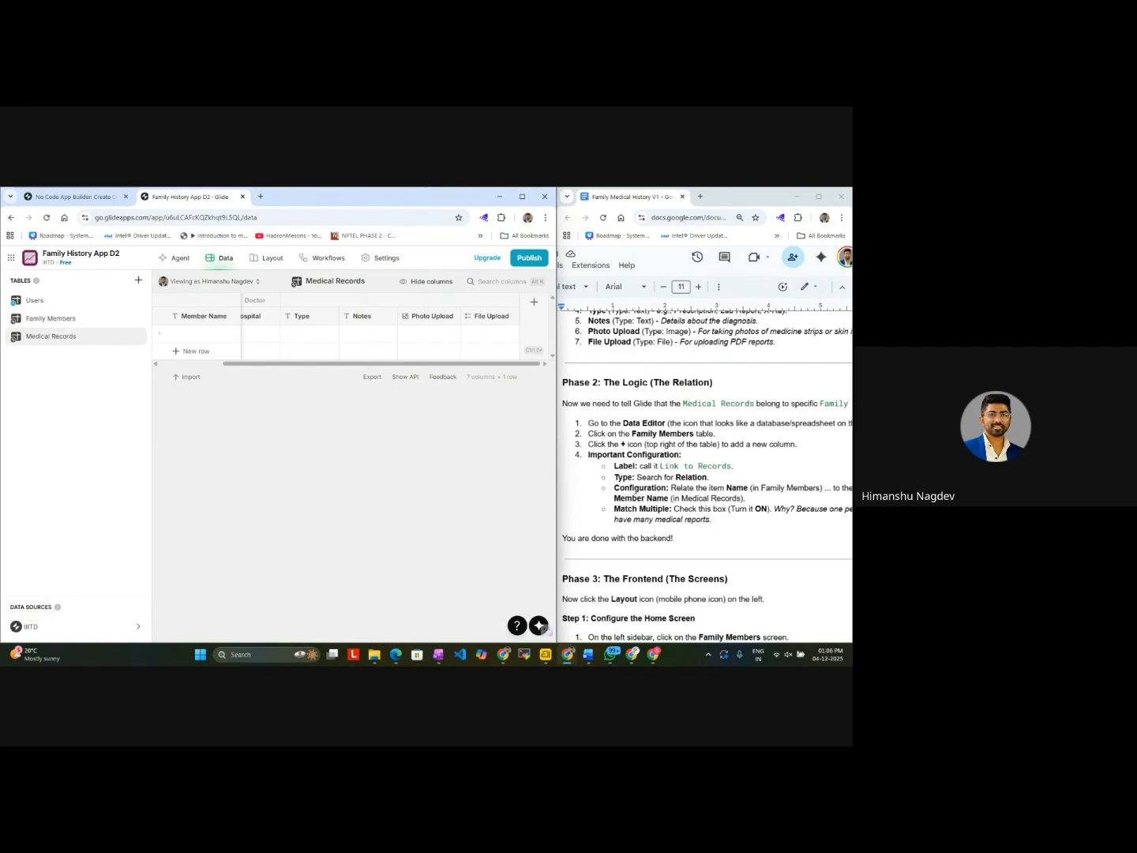
{"action": "scroll", "coordinate": [703, 474], "scroll_direction": "right", "scroll_amount": 1}
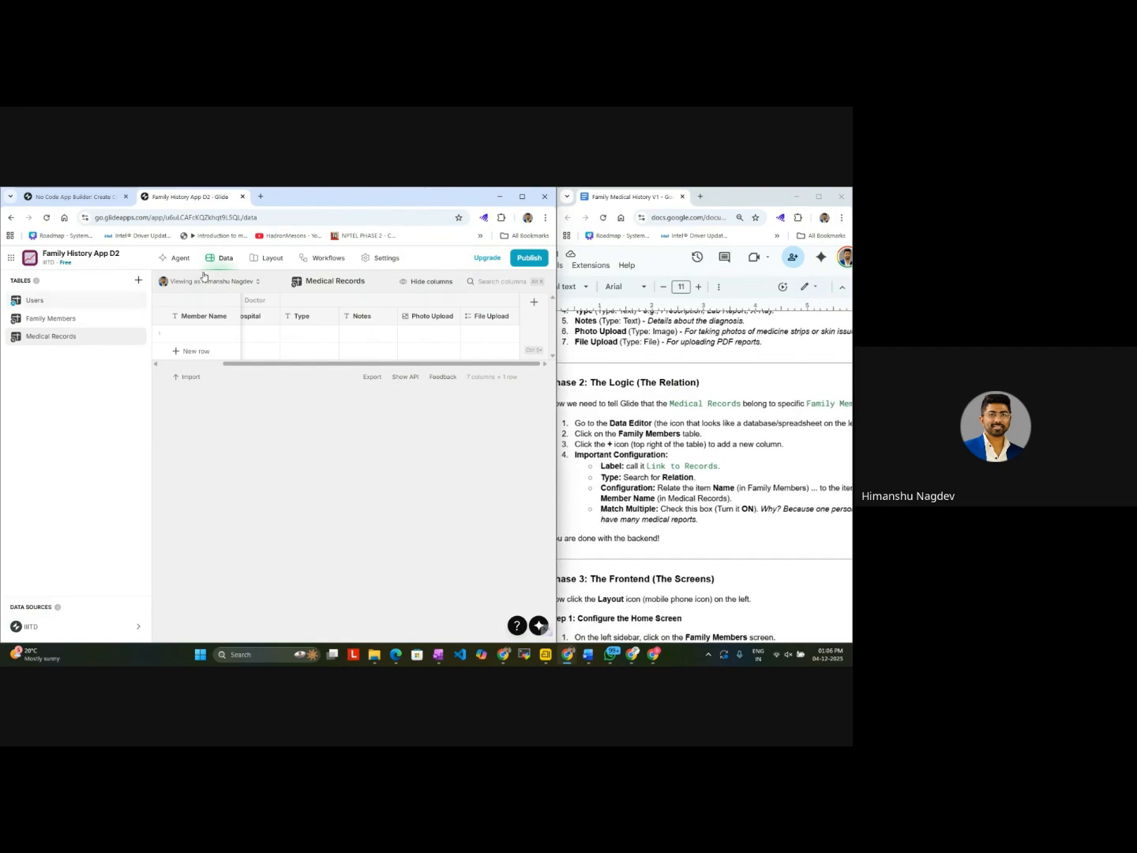
{"action": "scroll", "coordinate": [739, 464], "scroll_direction": "right", "scroll_amount": 2}
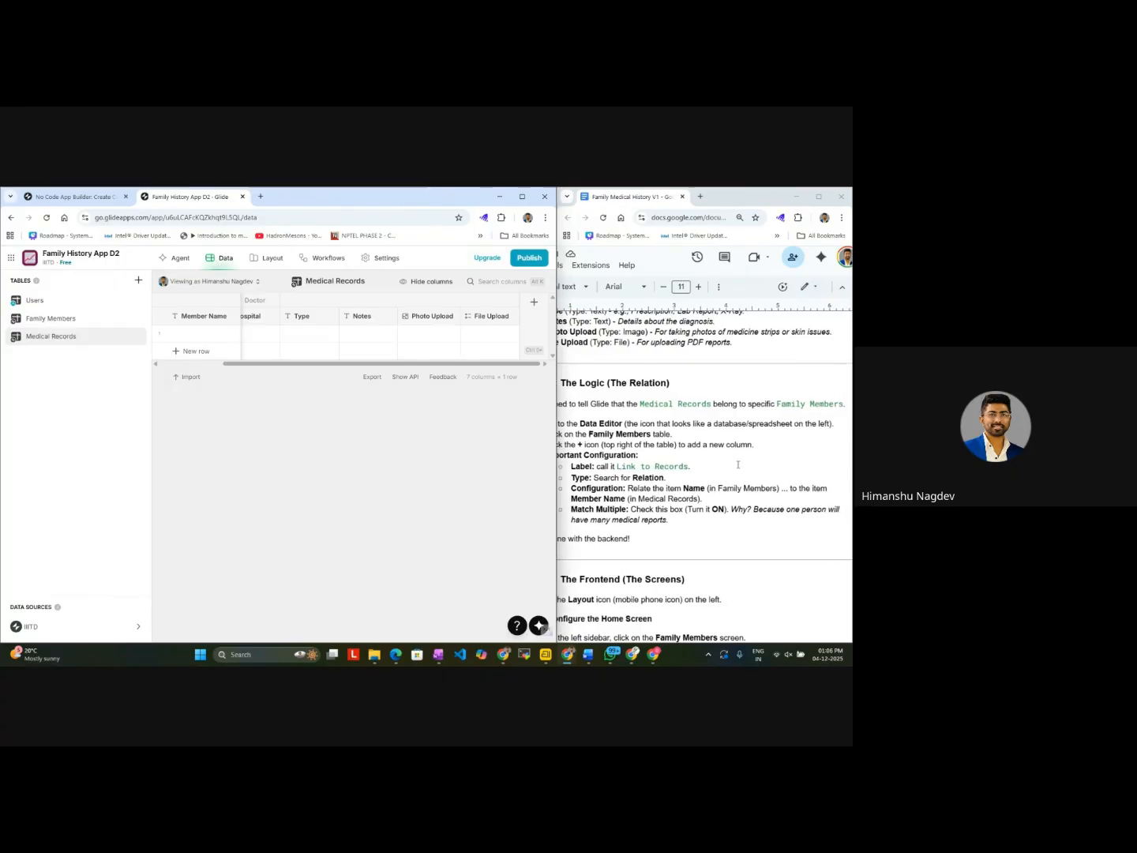
{"action": "scroll", "coordinate": [738, 464], "scroll_direction": "left", "scroll_amount": 3}
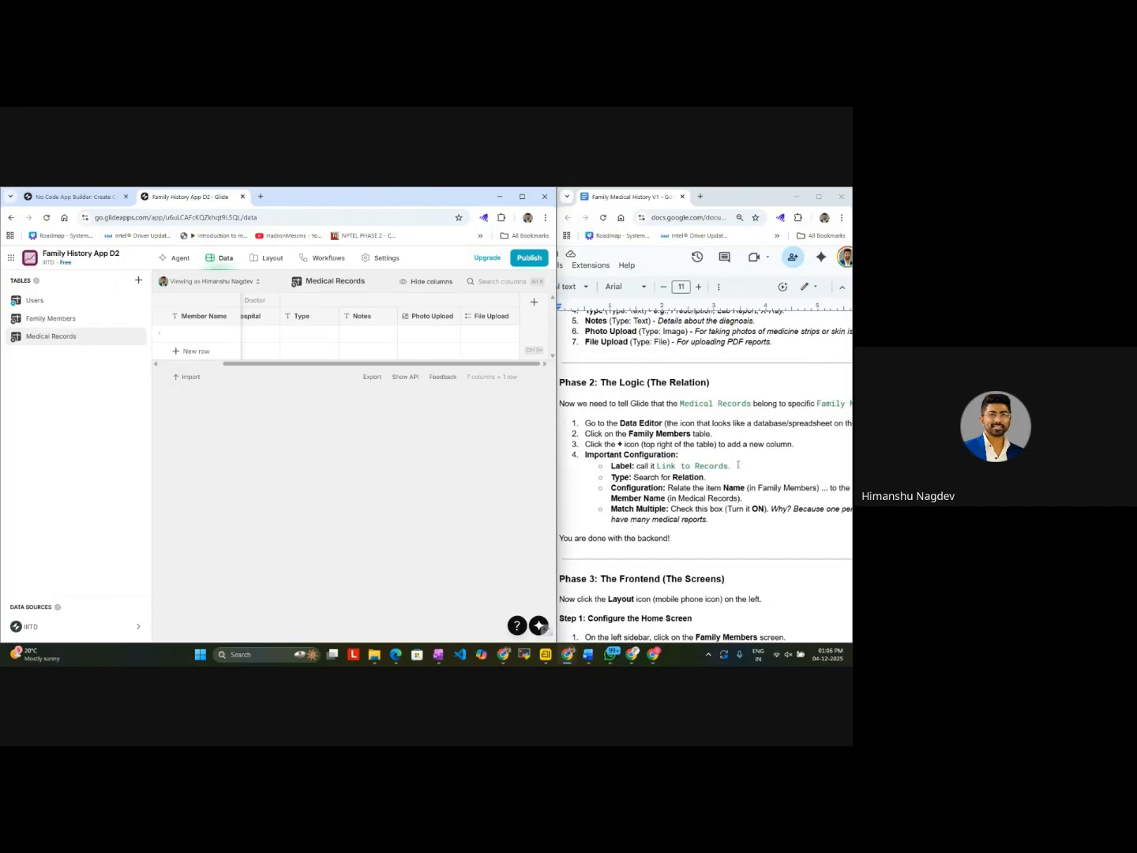
Step: Start a new column named Link to Records with type Relation in the Family Members table
{"action": "left_click", "coordinate": [33, 321]}
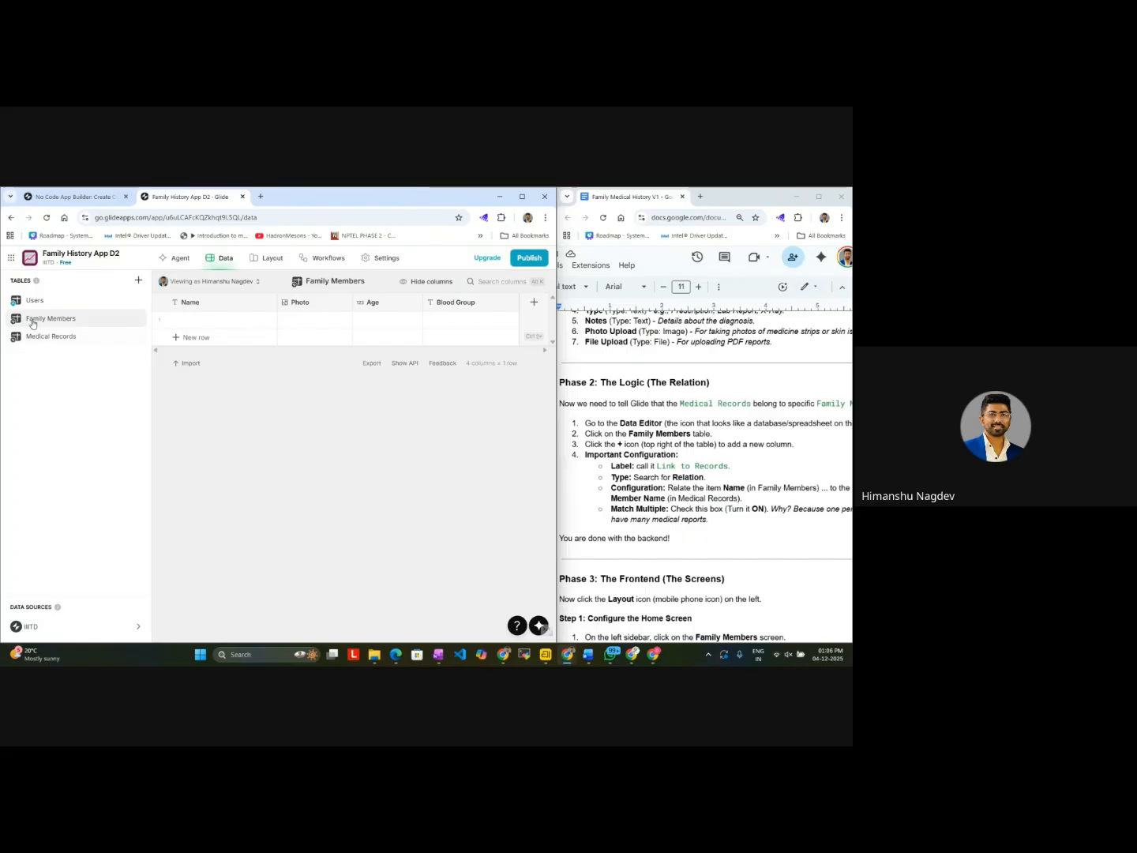
{"action": "left_click", "coordinate": [533, 303]}
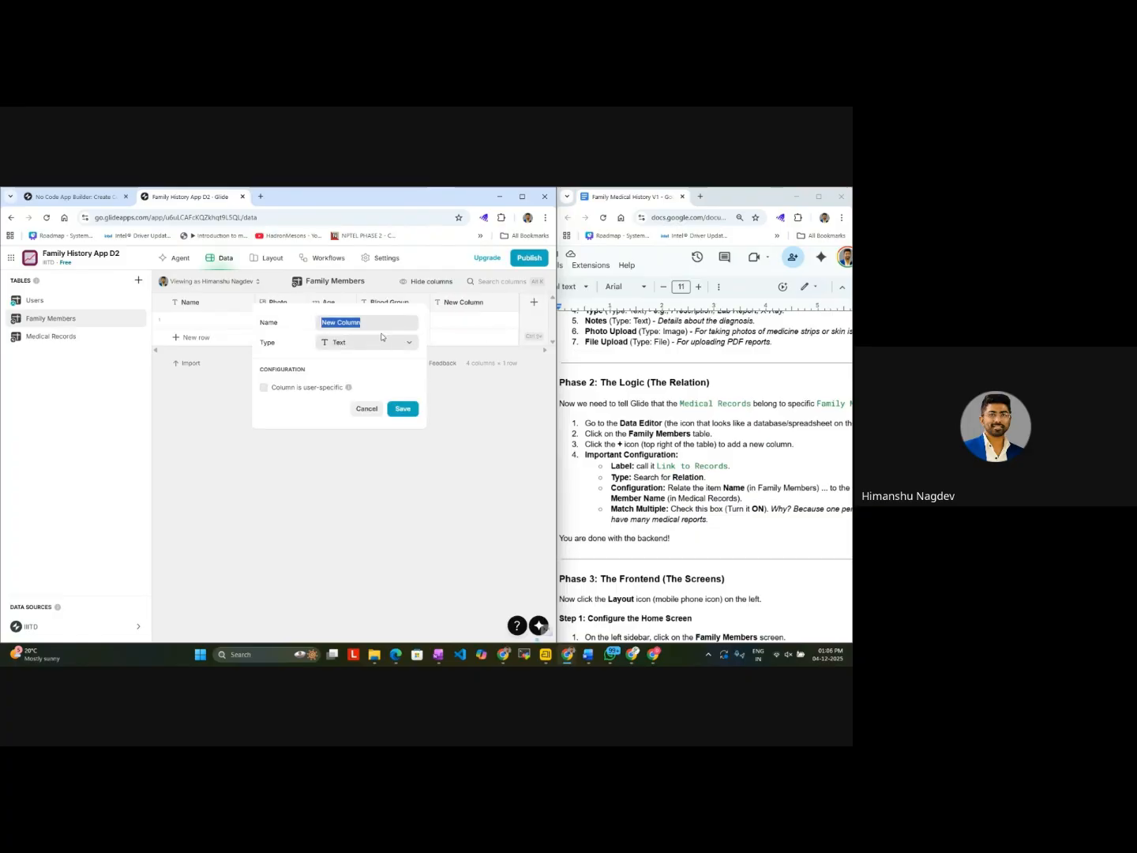
{"action": "type", "text": "Link to Re"}
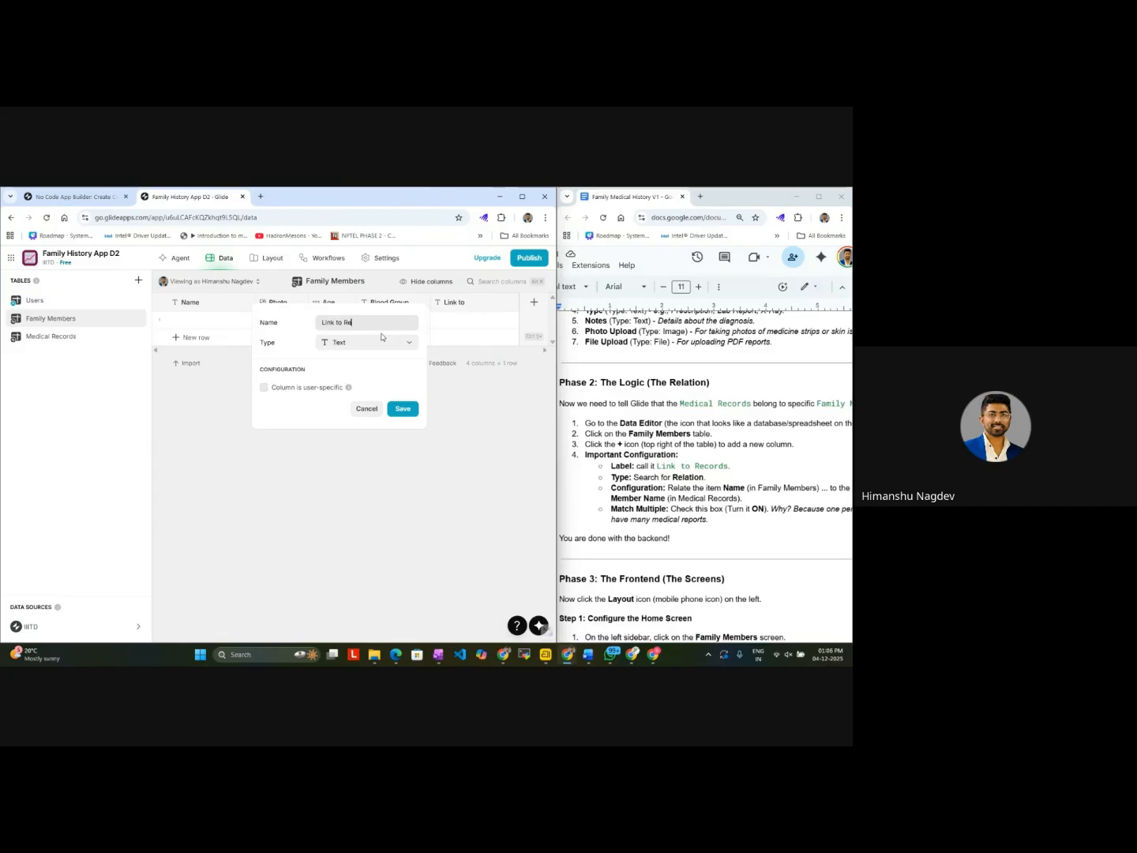
{"action": "type", "text": "cords"}
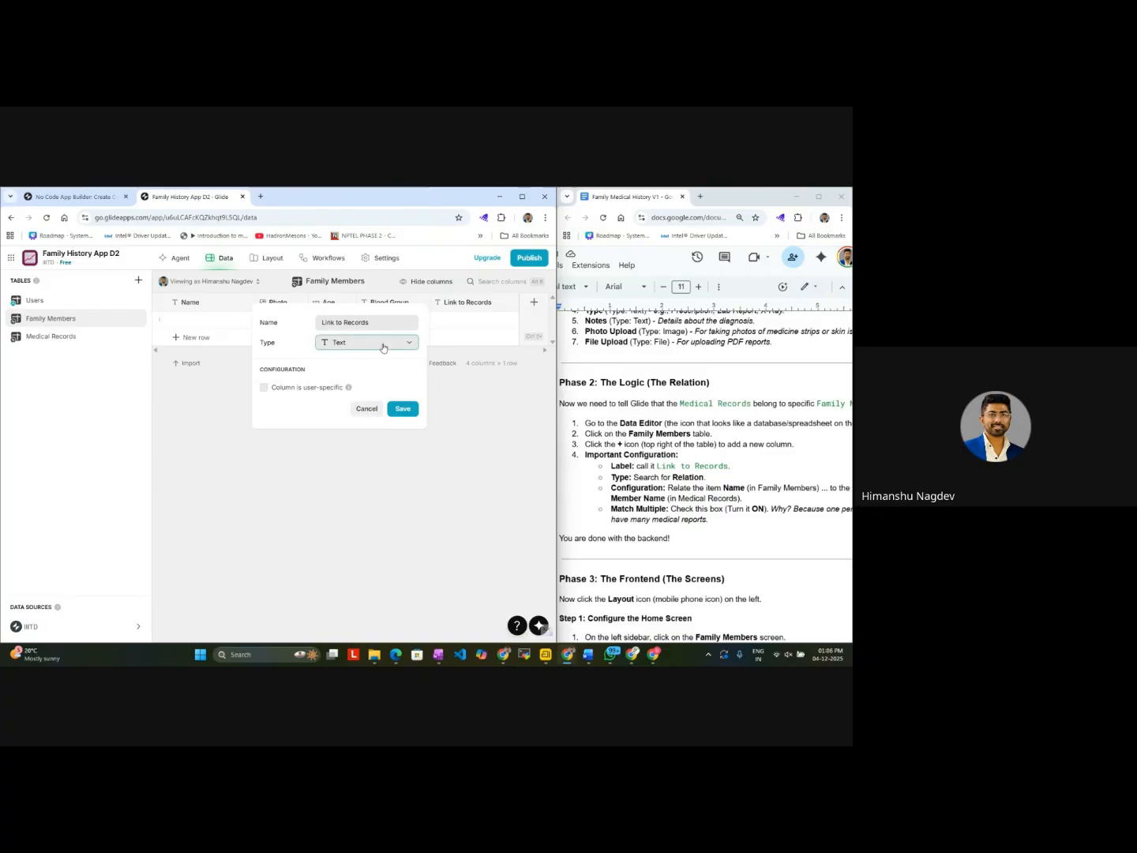
{"action": "left_click", "coordinate": [384, 345]}
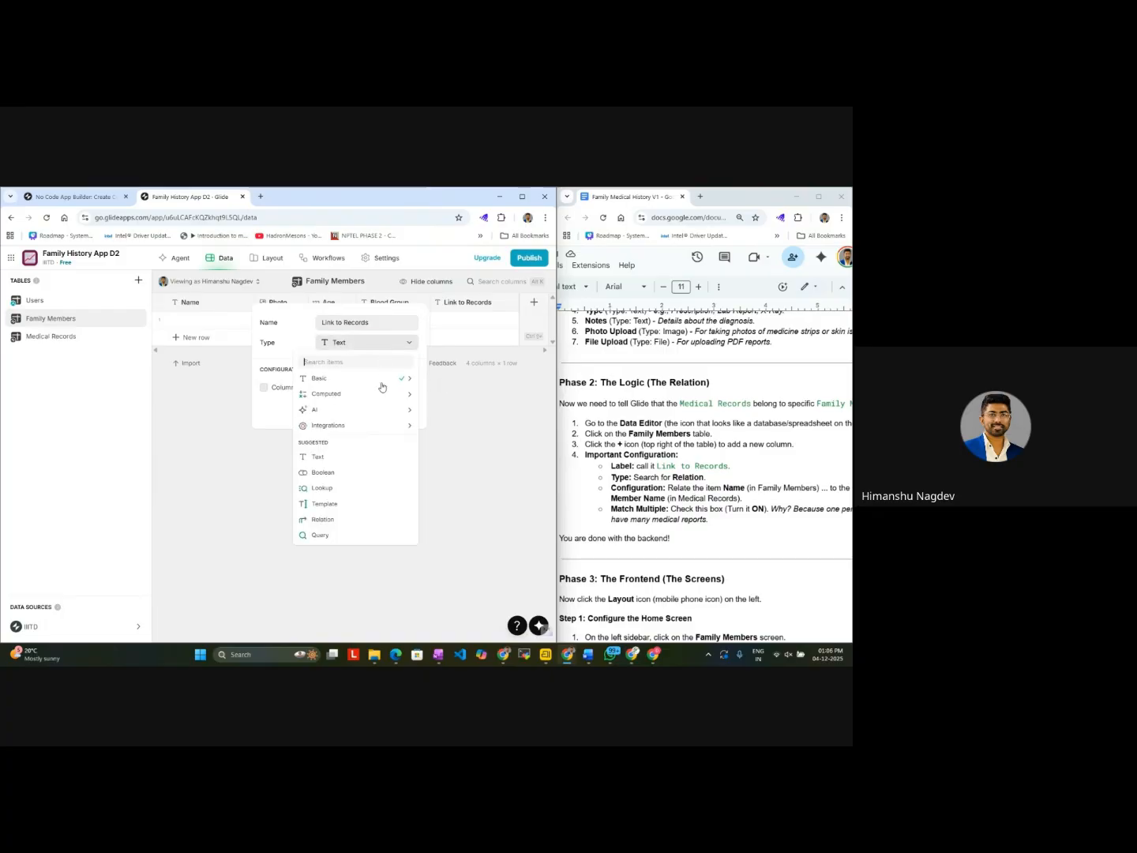
{"action": "left_click", "coordinate": [345, 519]}
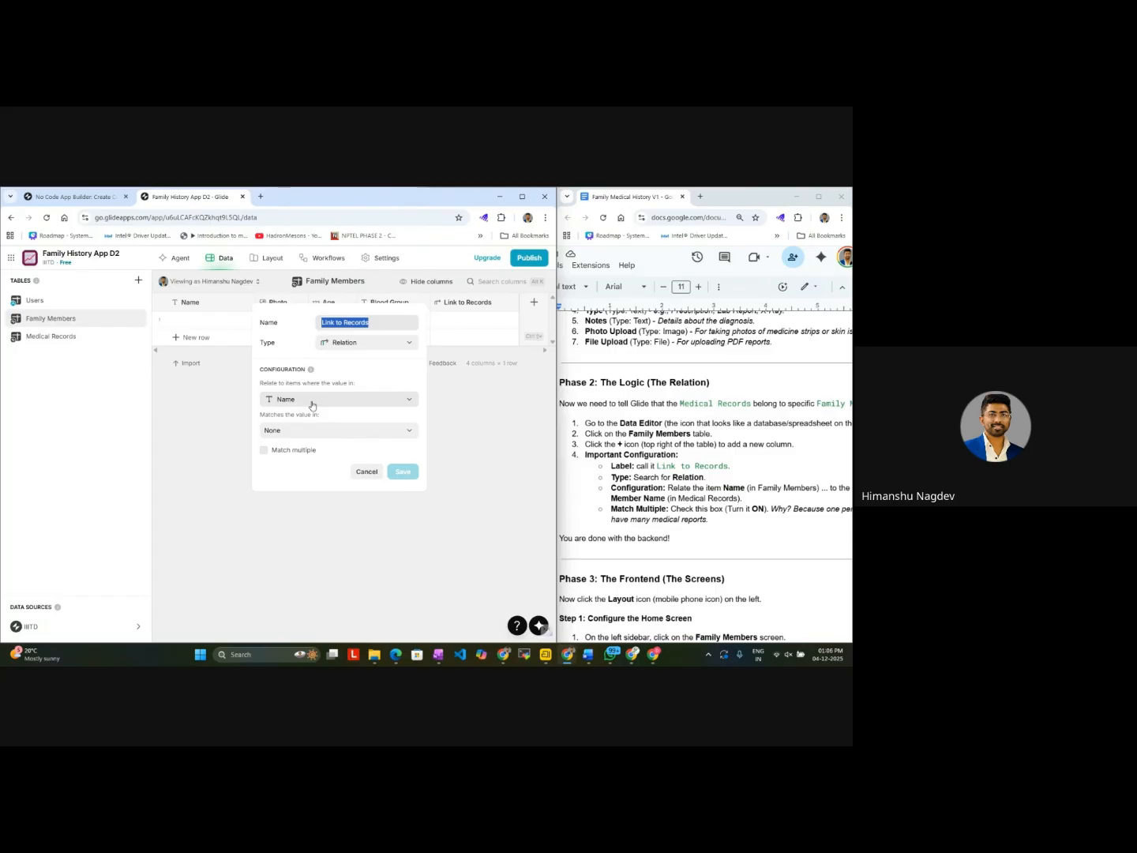
Step: Relate Name to Member Name in Medical Records with Match multiple enabled, and save the Link to Records column
{"action": "scroll", "coordinate": [696, 477], "scroll_direction": "right", "scroll_amount": 3}
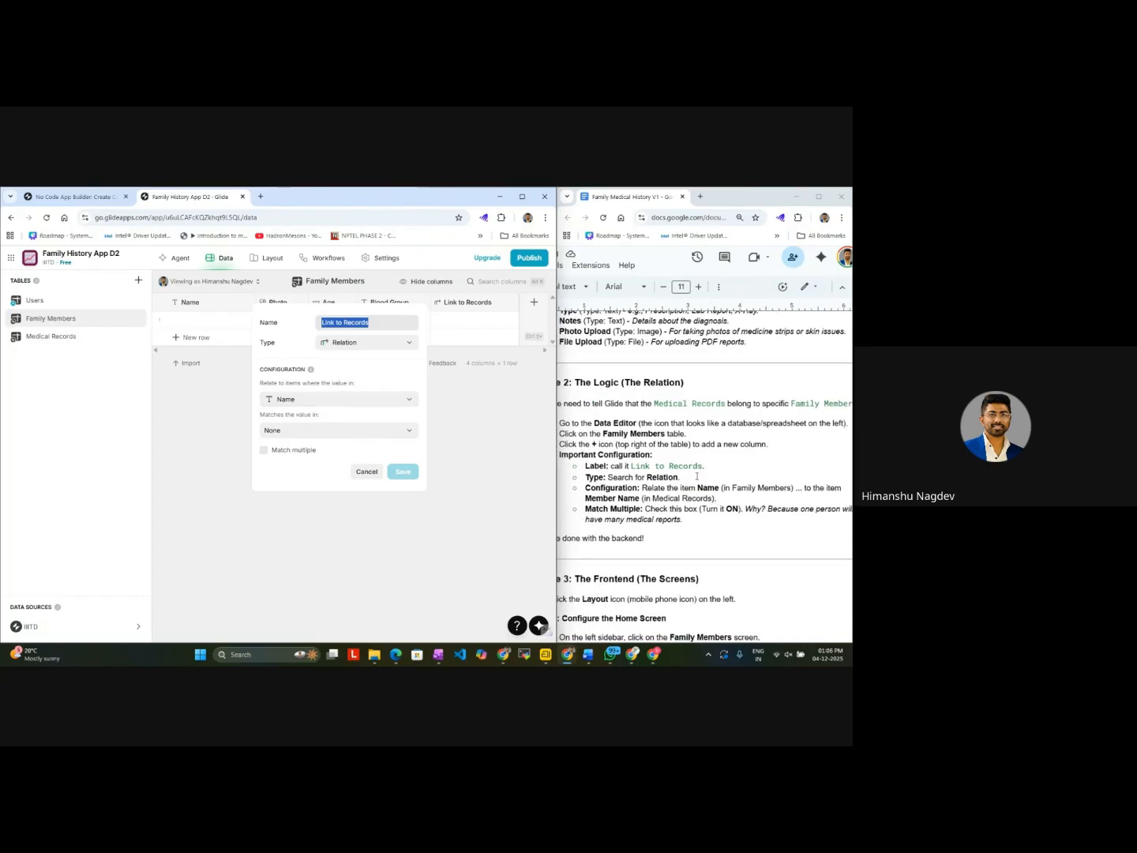
{"action": "left_click", "coordinate": [399, 433]}
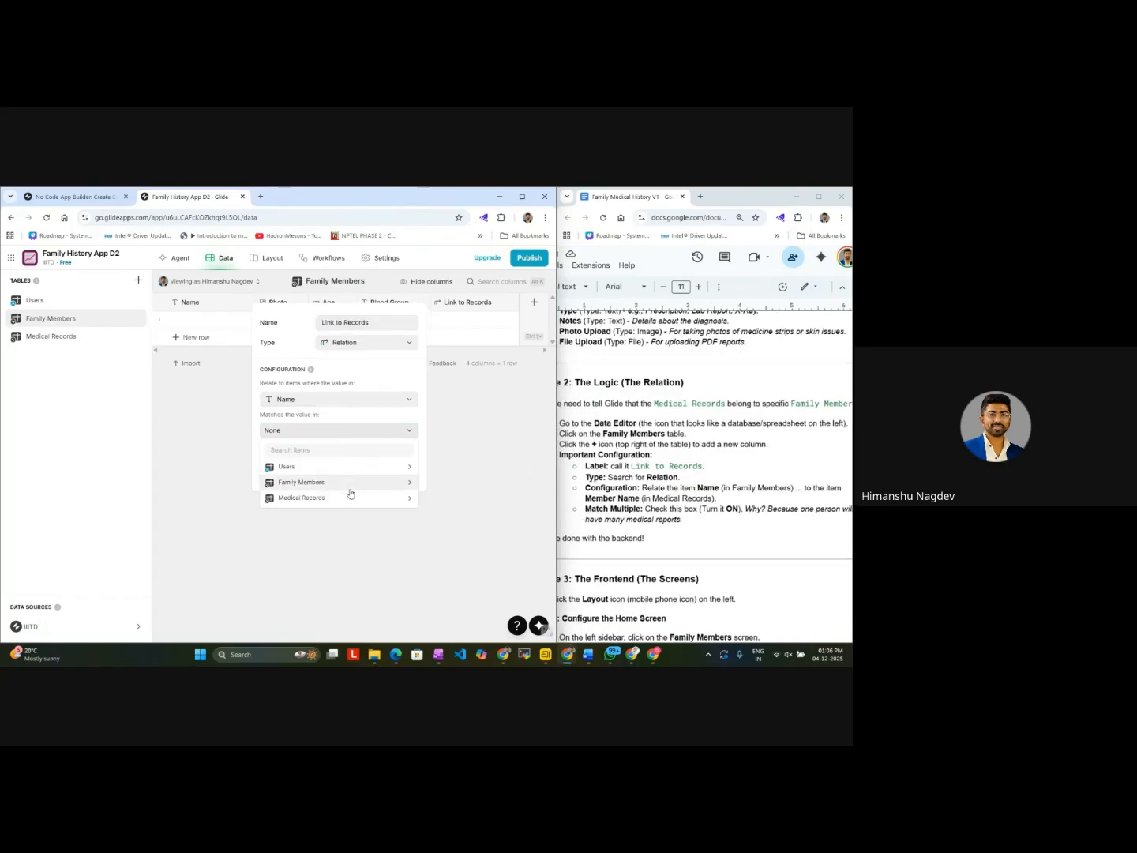
{"action": "mouse_move", "coordinate": [345, 499]}
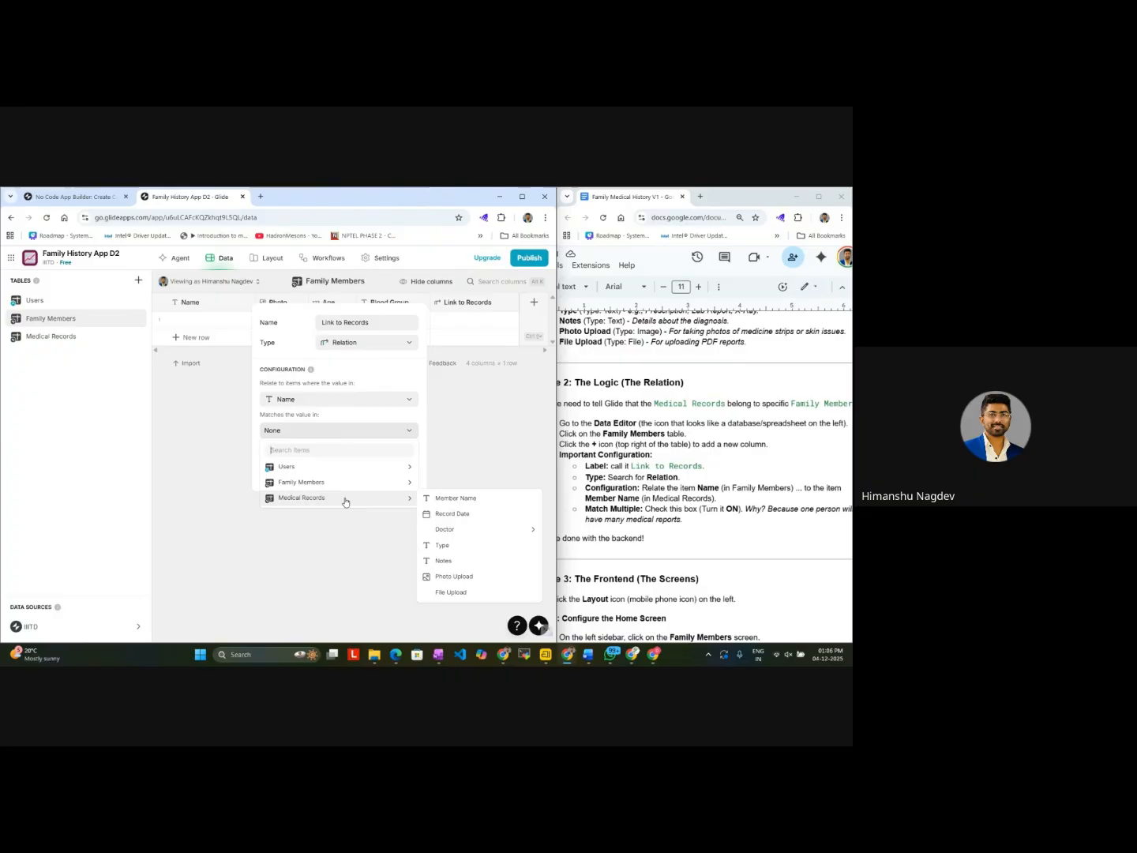
{"action": "left_click", "coordinate": [447, 499]}
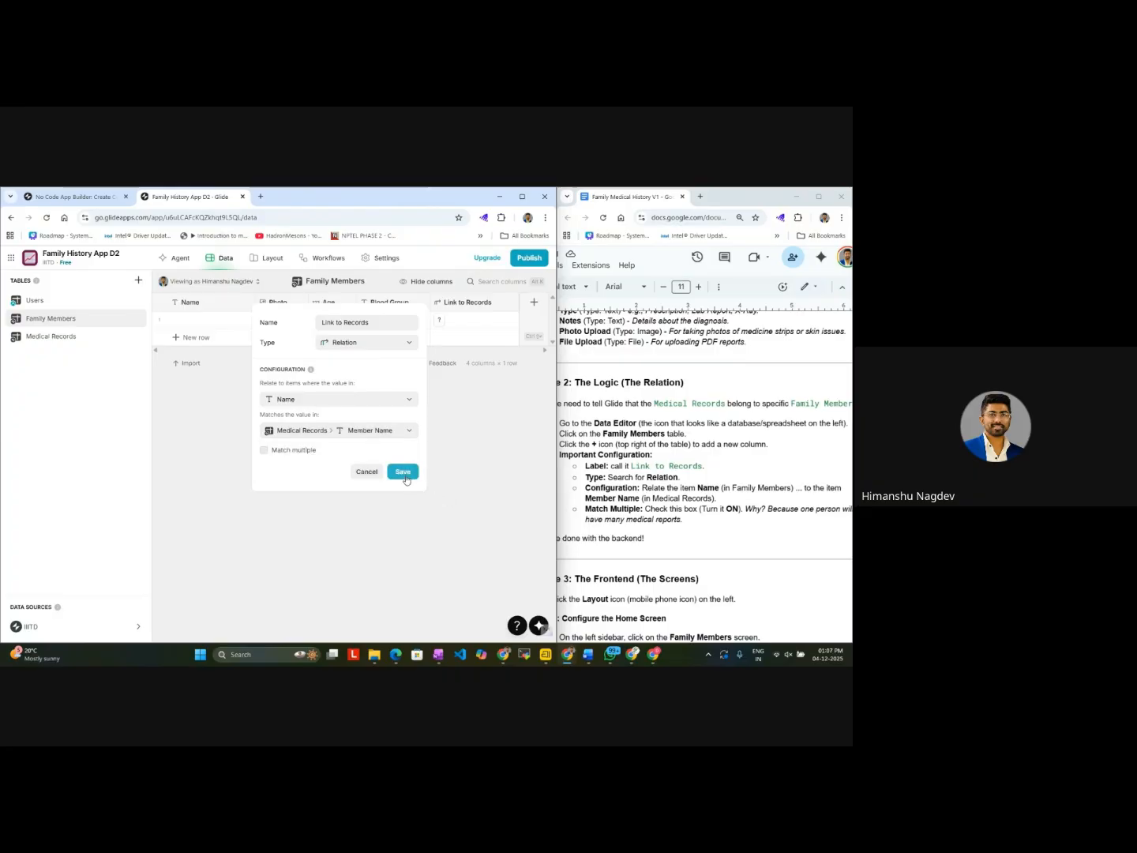
{"action": "left_click", "coordinate": [263, 450]}
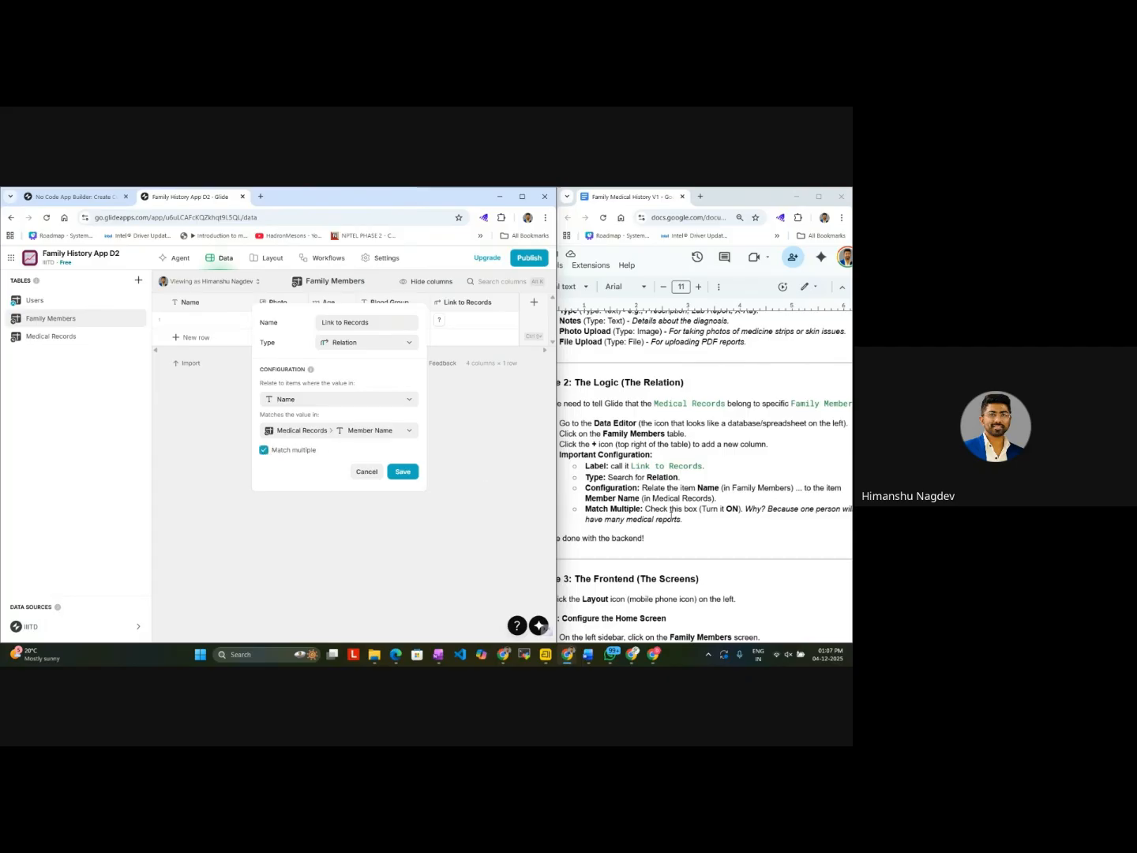
{"action": "scroll", "coordinate": [672, 515], "scroll_direction": "down", "scroll_amount": 1}
{"action": "scroll", "coordinate": [671, 515], "scroll_direction": "left", "scroll_amount": 2}
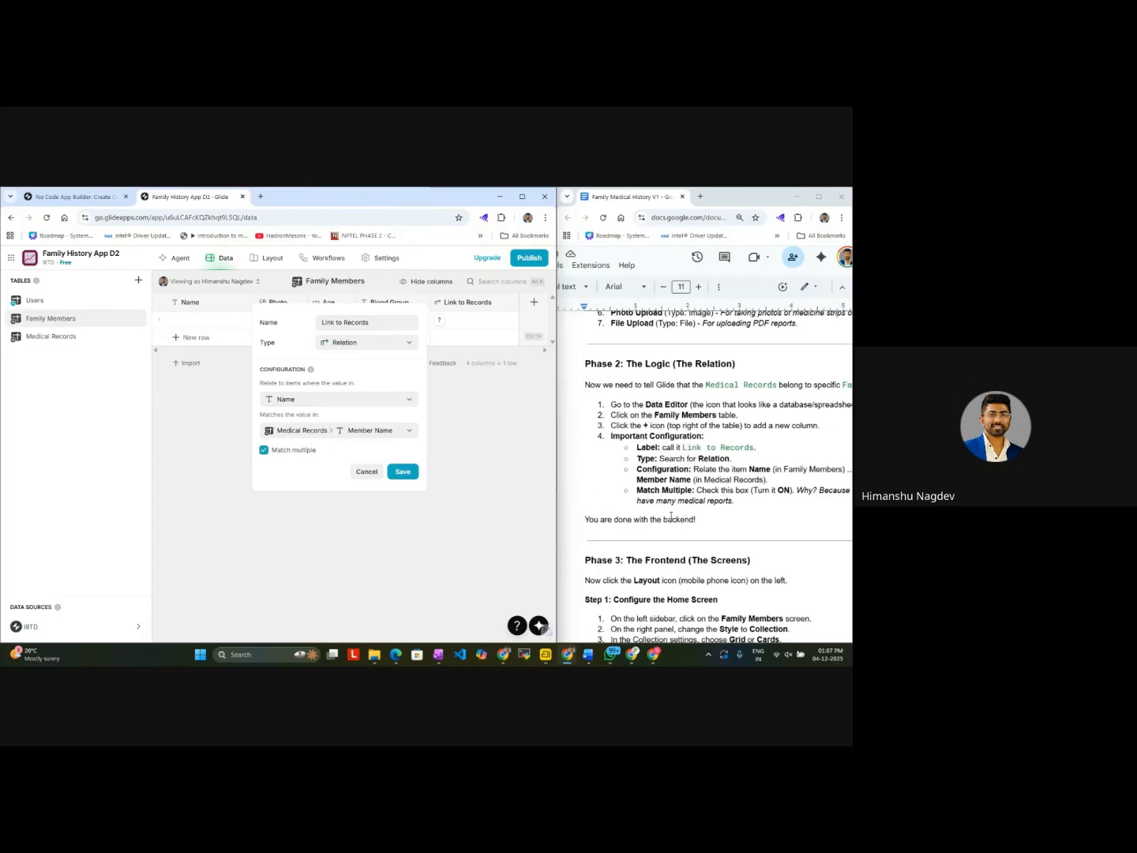
{"action": "scroll", "coordinate": [672, 517], "scroll_direction": "right", "scroll_amount": 1}
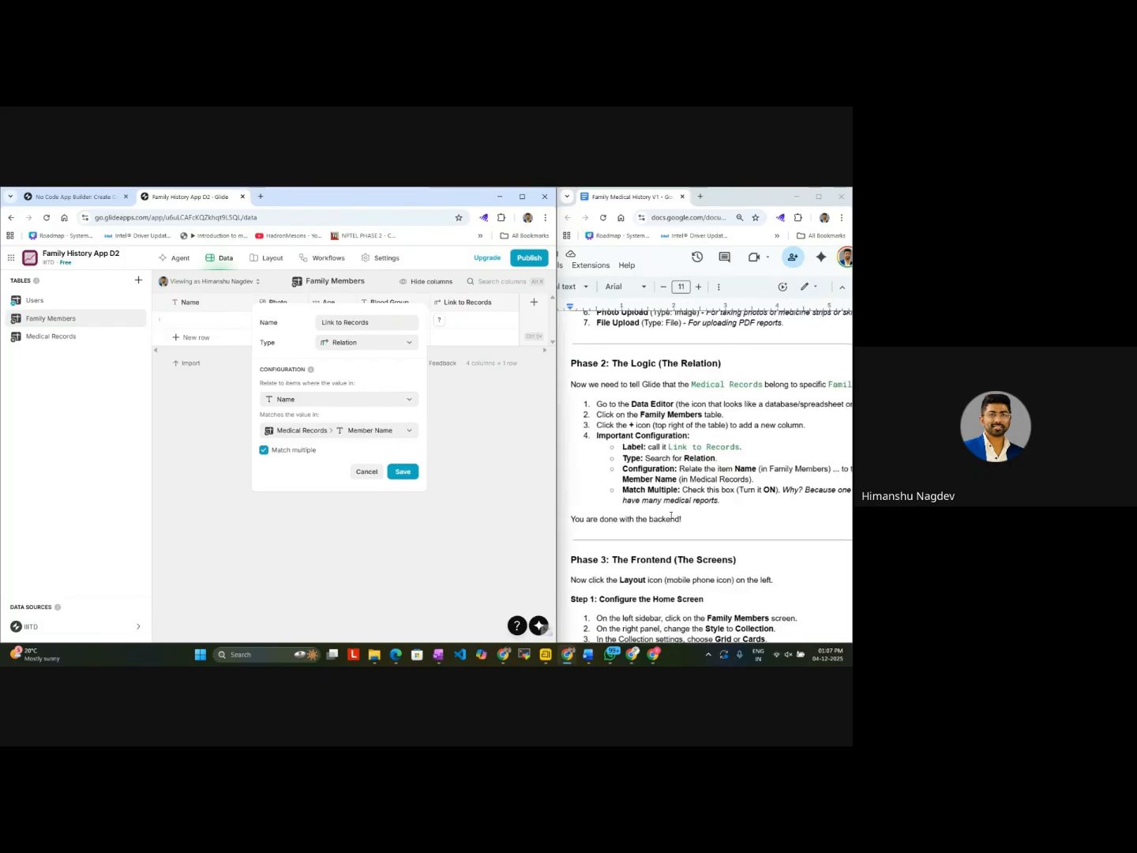
{"action": "scroll", "coordinate": [671, 516], "scroll_direction": "down", "scroll_amount": 1}
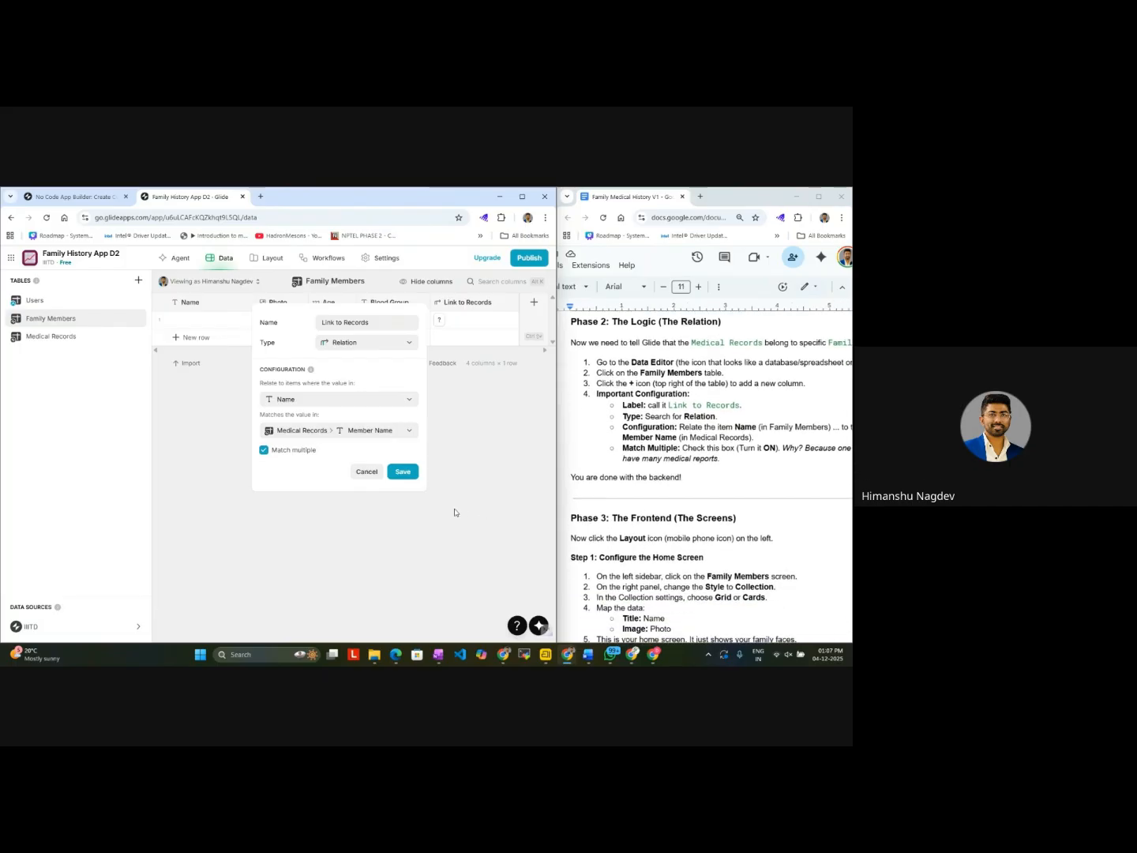
{"action": "left_click", "coordinate": [403, 472]}
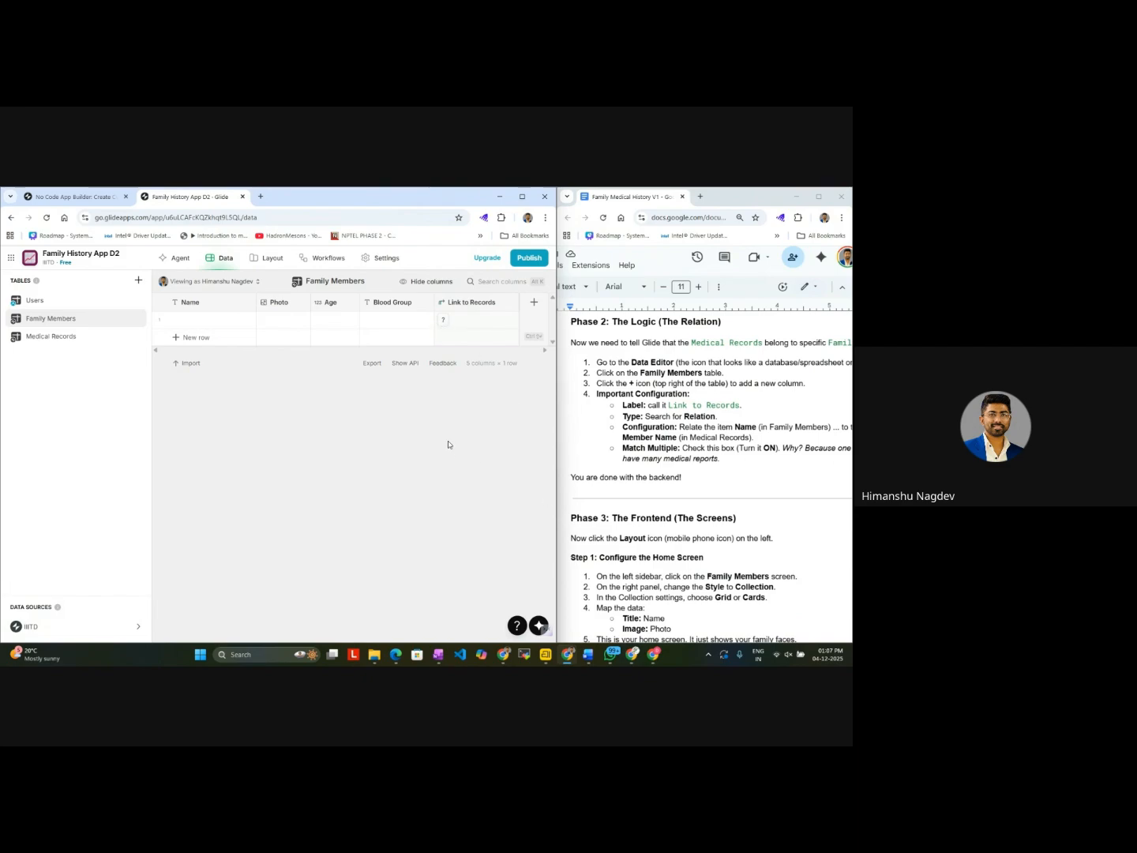
Step: Review the guide's Phase 3 instructions for the Home Screen and switch the app to layout editing
{"action": "scroll", "coordinate": [643, 559], "scroll_direction": "down", "scroll_amount": 3}
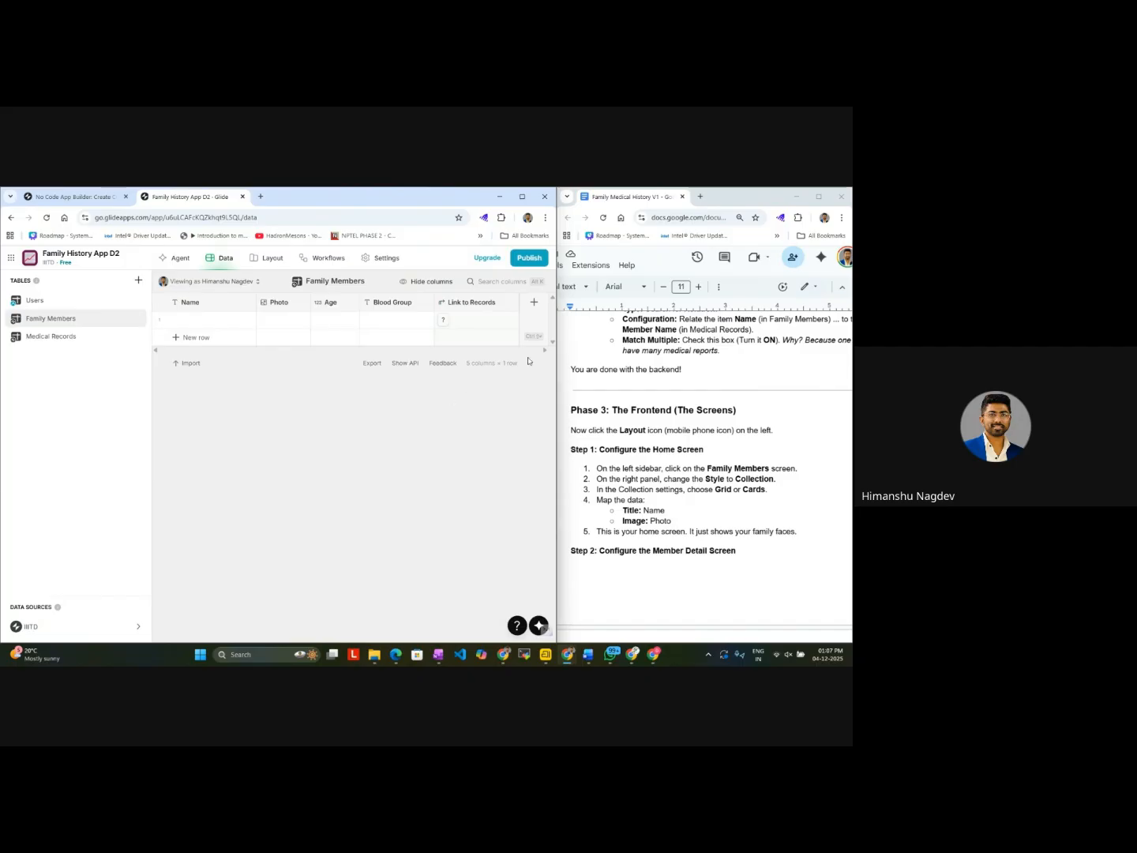
{"action": "scroll", "coordinate": [639, 447], "scroll_direction": "up", "scroll_amount": 3}
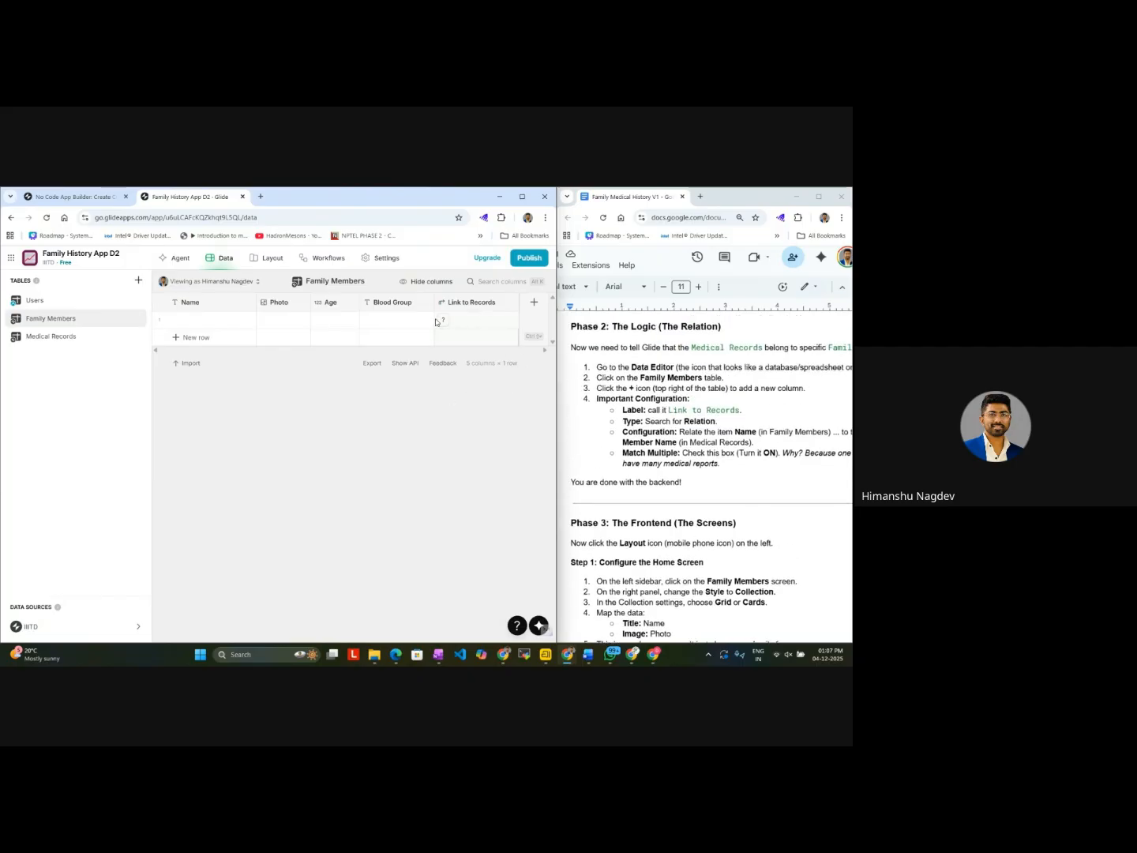
{"action": "scroll", "coordinate": [679, 543], "scroll_direction": "down", "scroll_amount": 5}
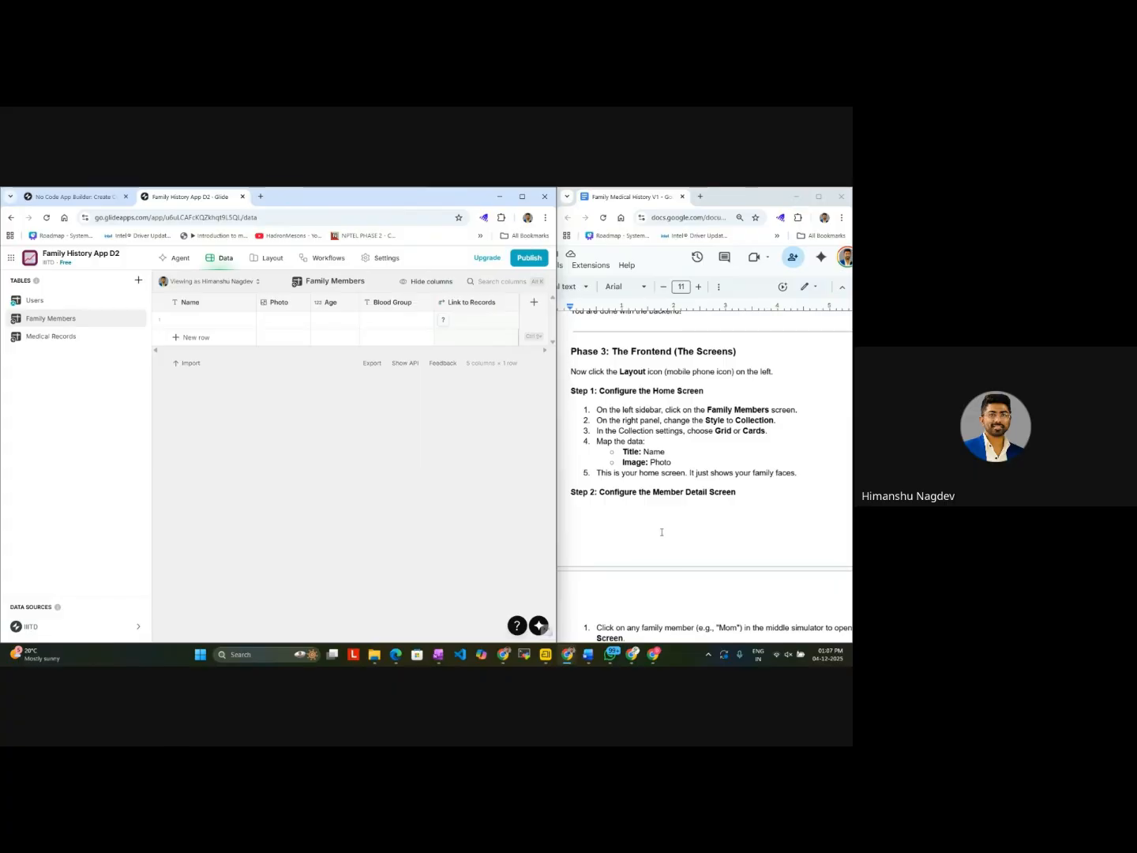
{"action": "left_click", "coordinate": [259, 266]}
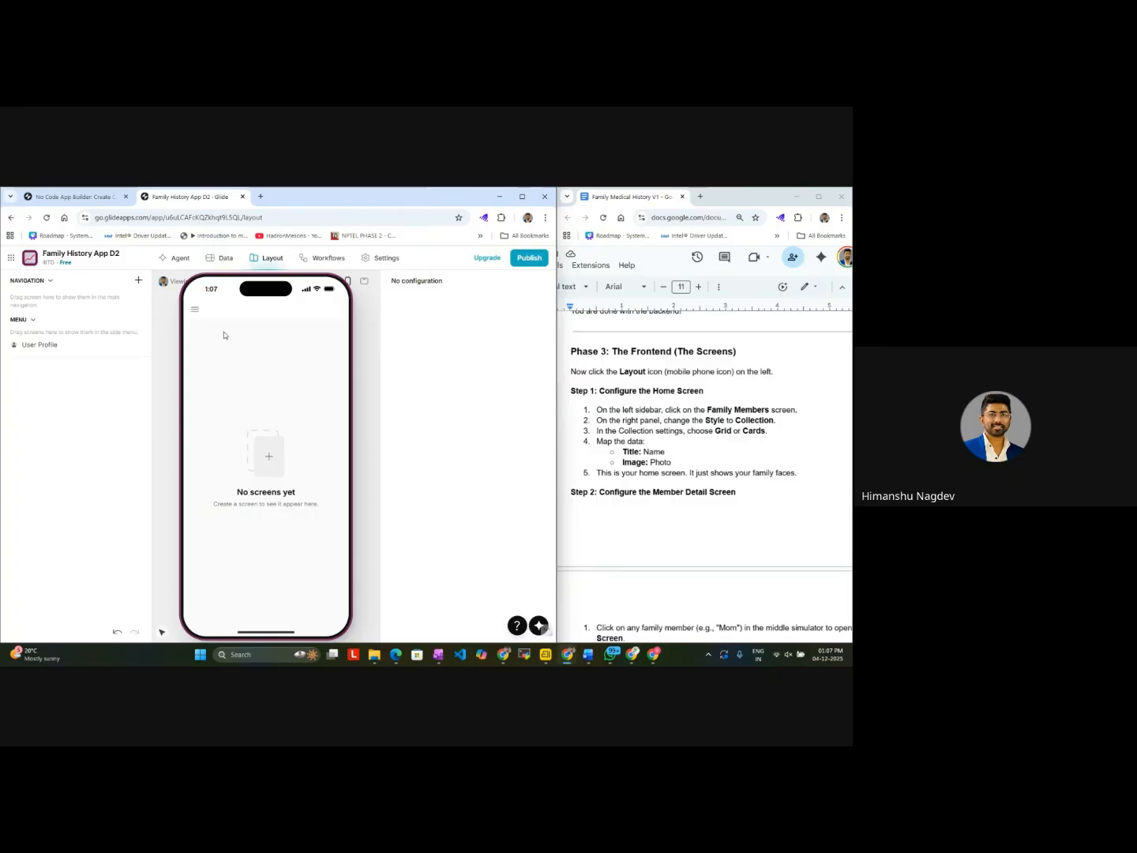
{"action": "left_click", "coordinate": [138, 281]}
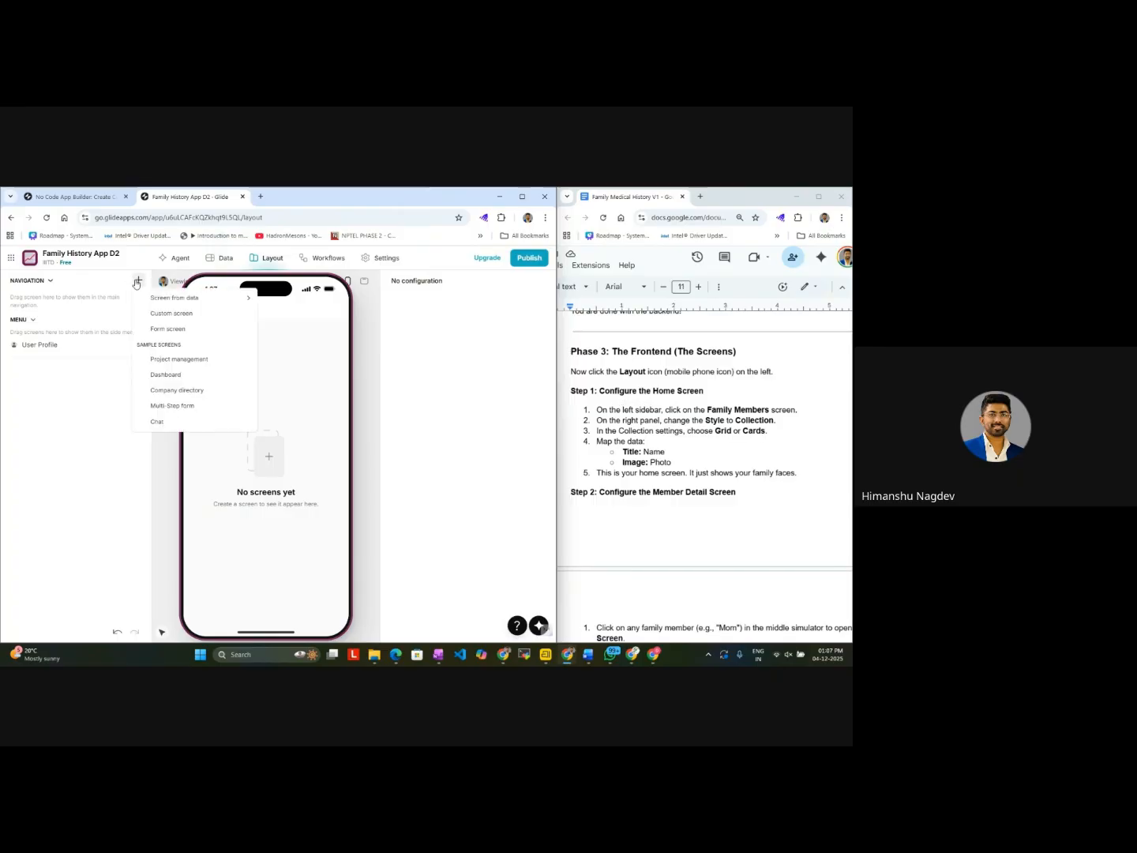
{"action": "mouse_move", "coordinate": [158, 298]}
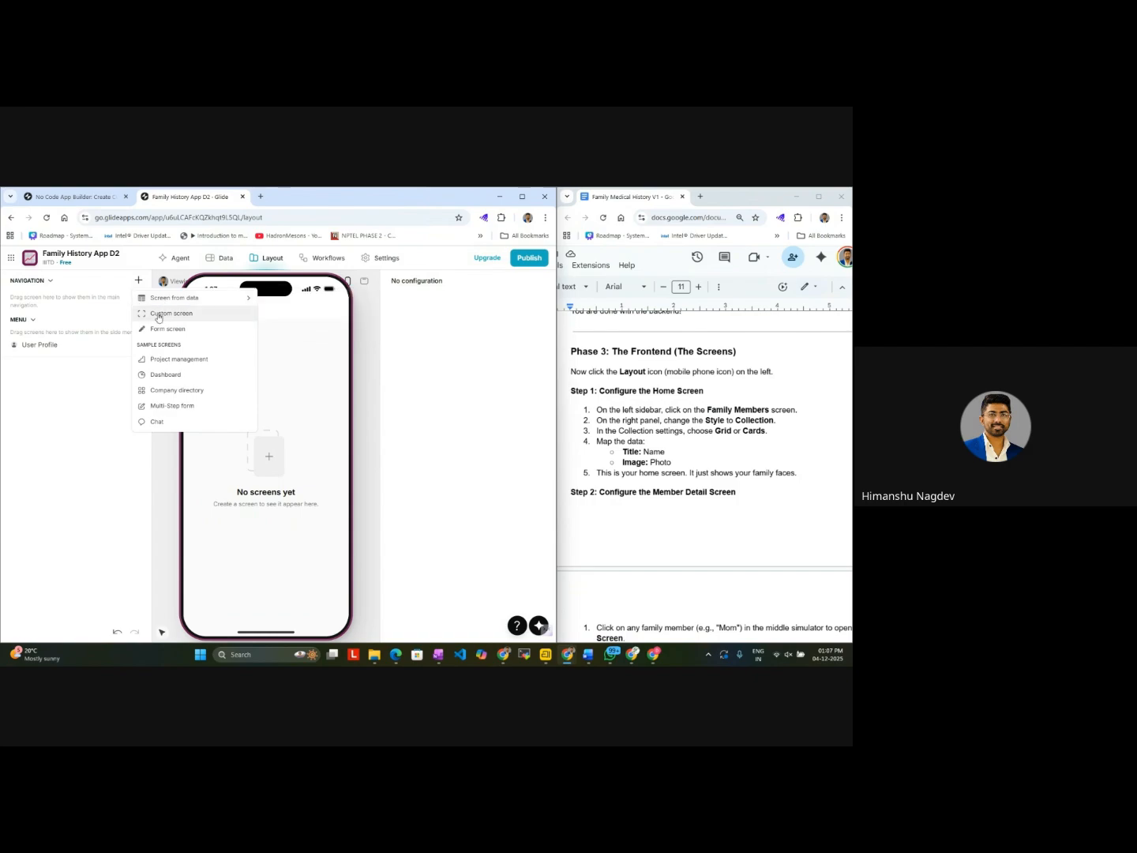
{"action": "left_click", "coordinate": [159, 313]}
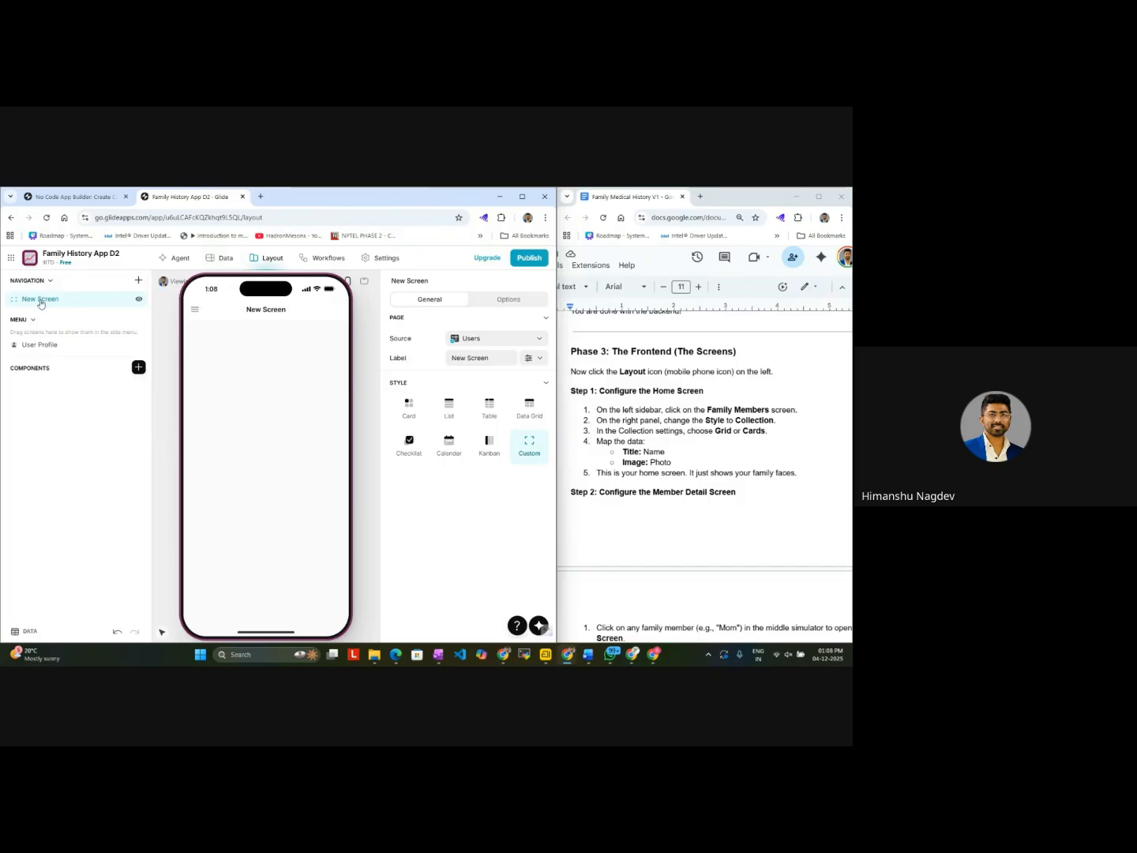
{"action": "right_click", "coordinate": [55, 301]}
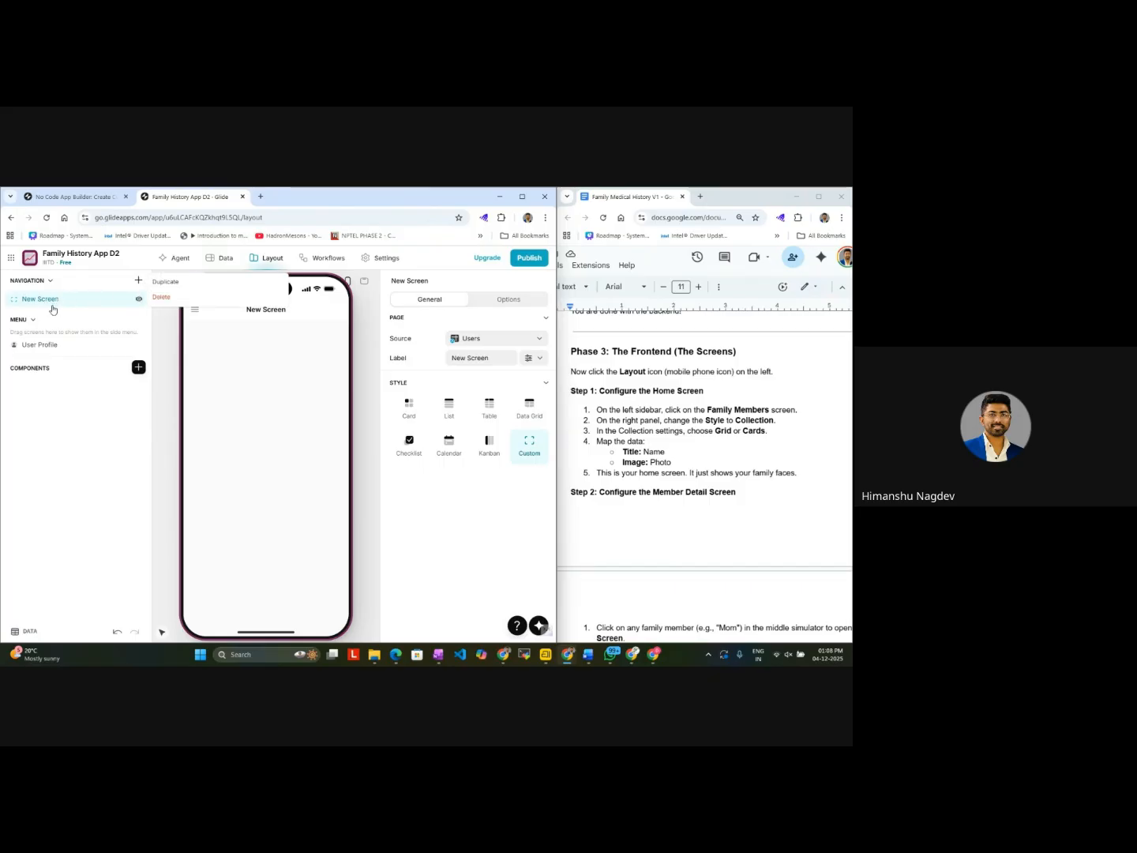
{"action": "mouse_move", "coordinate": [90, 301]}
{"action": "left_mouse_down"}
{"action": "mouse_move", "coordinate": [138, 301]}
{"action": "mouse_move", "coordinate": [89, 300]}
{"action": "left_mouse_up"}
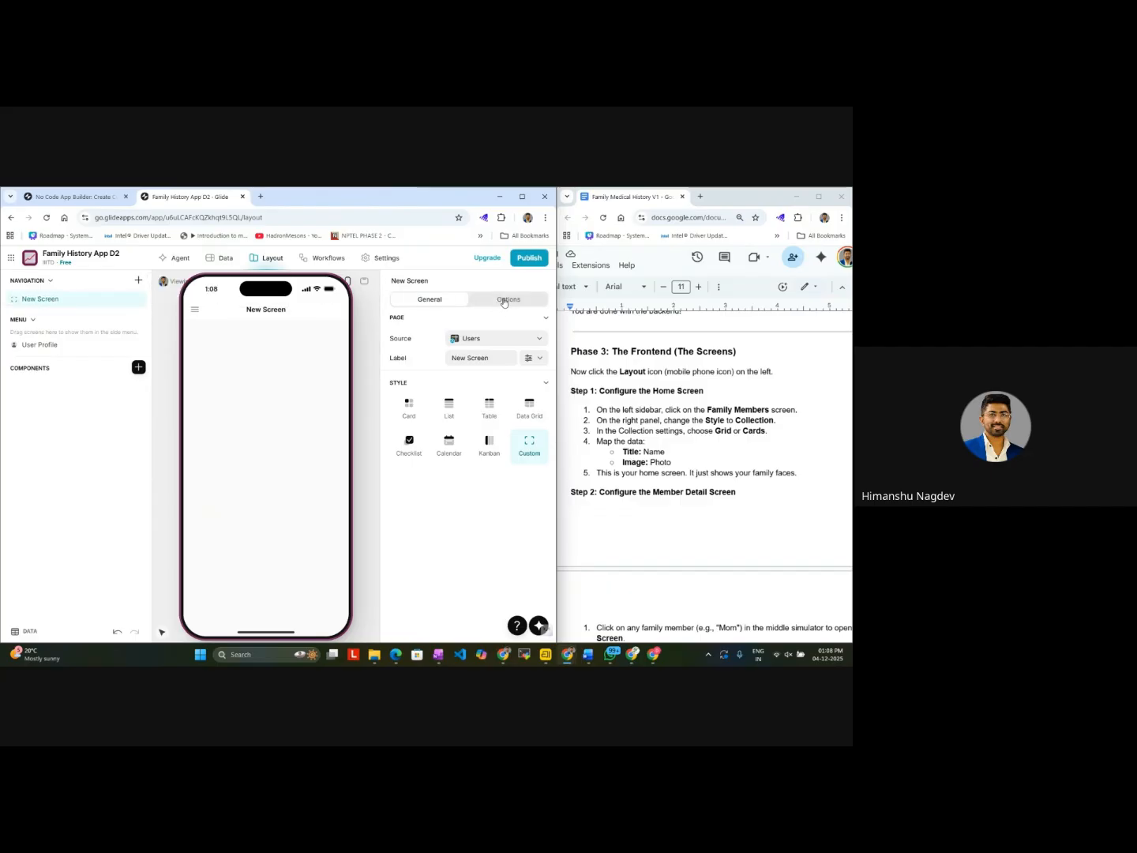
{"action": "left_click", "coordinate": [504, 300]}
{"action": "left_click", "coordinate": [433, 300]}
{"action": "right_click", "coordinate": [90, 303]}
{"action": "left_click", "coordinate": [177, 296]}
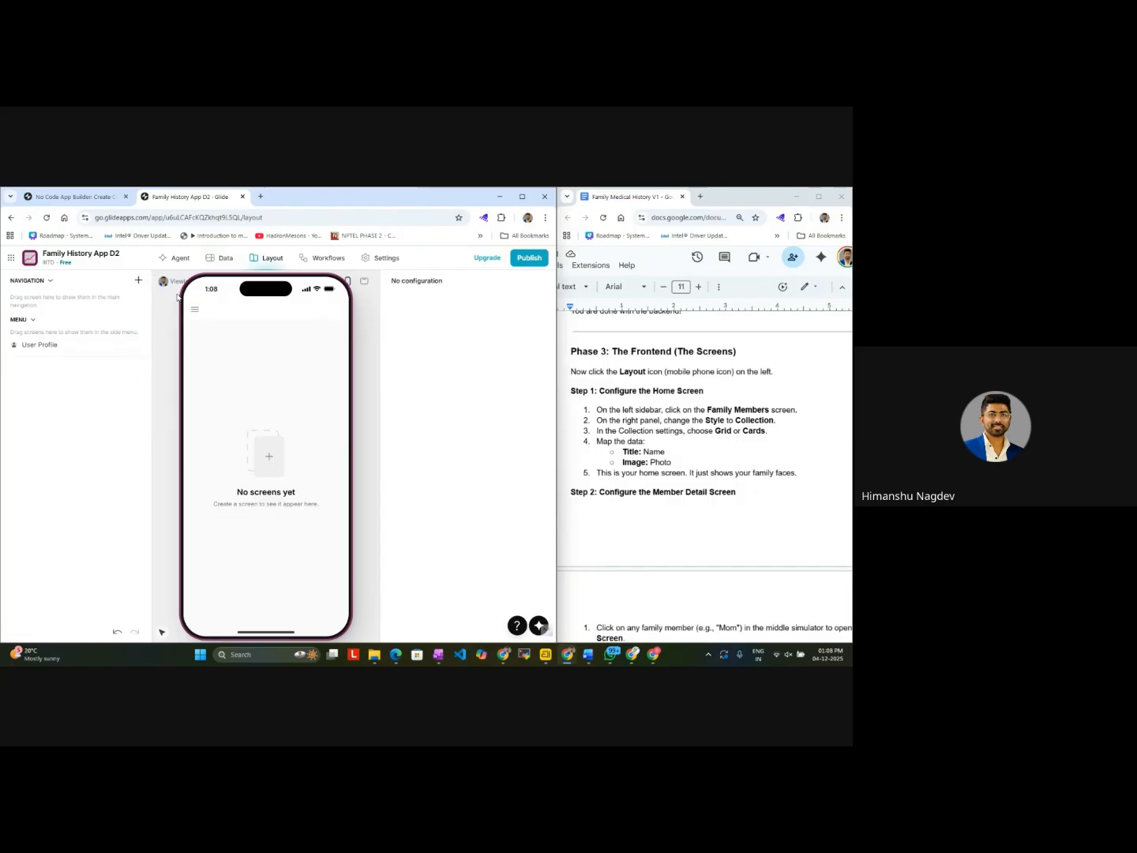
Step: Start adding a new screen, dismissing the WhatsApp notification and closing the WhatsApp window
{"action": "left_click", "coordinate": [139, 281]}
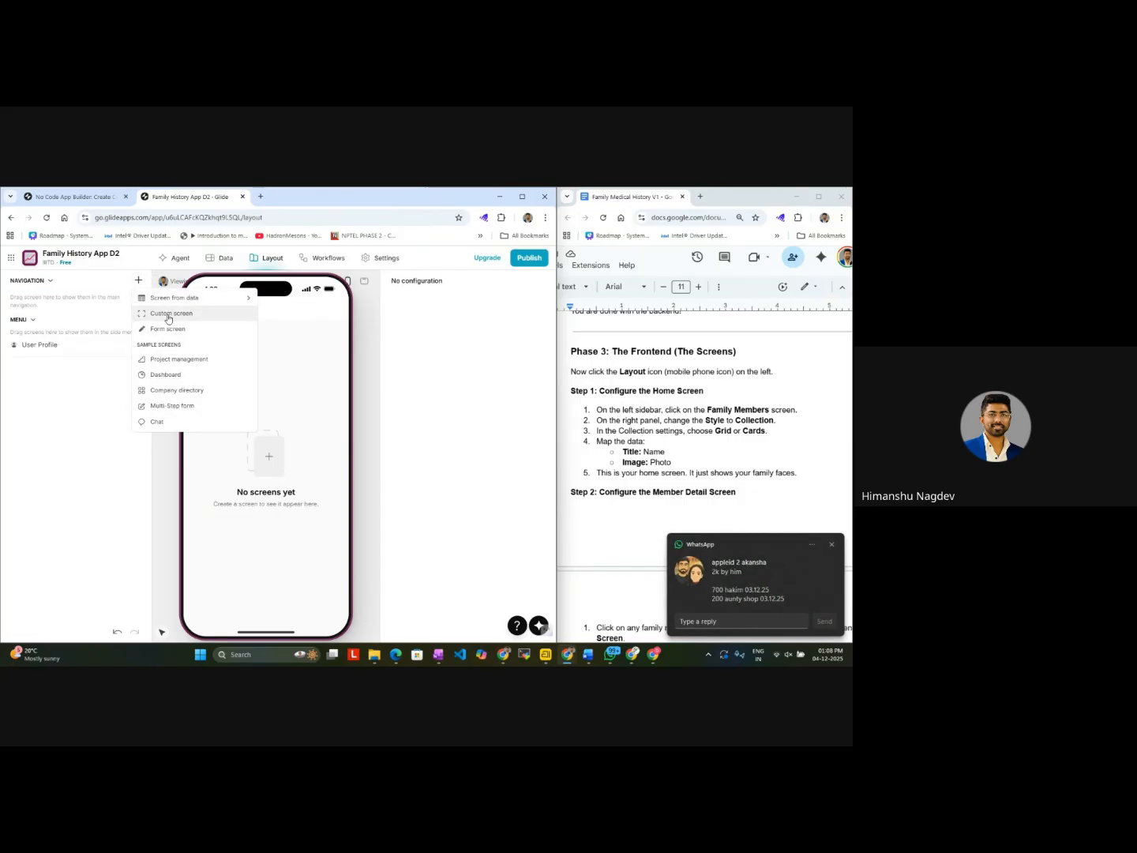
{"action": "left_click", "coordinate": [832, 545]}
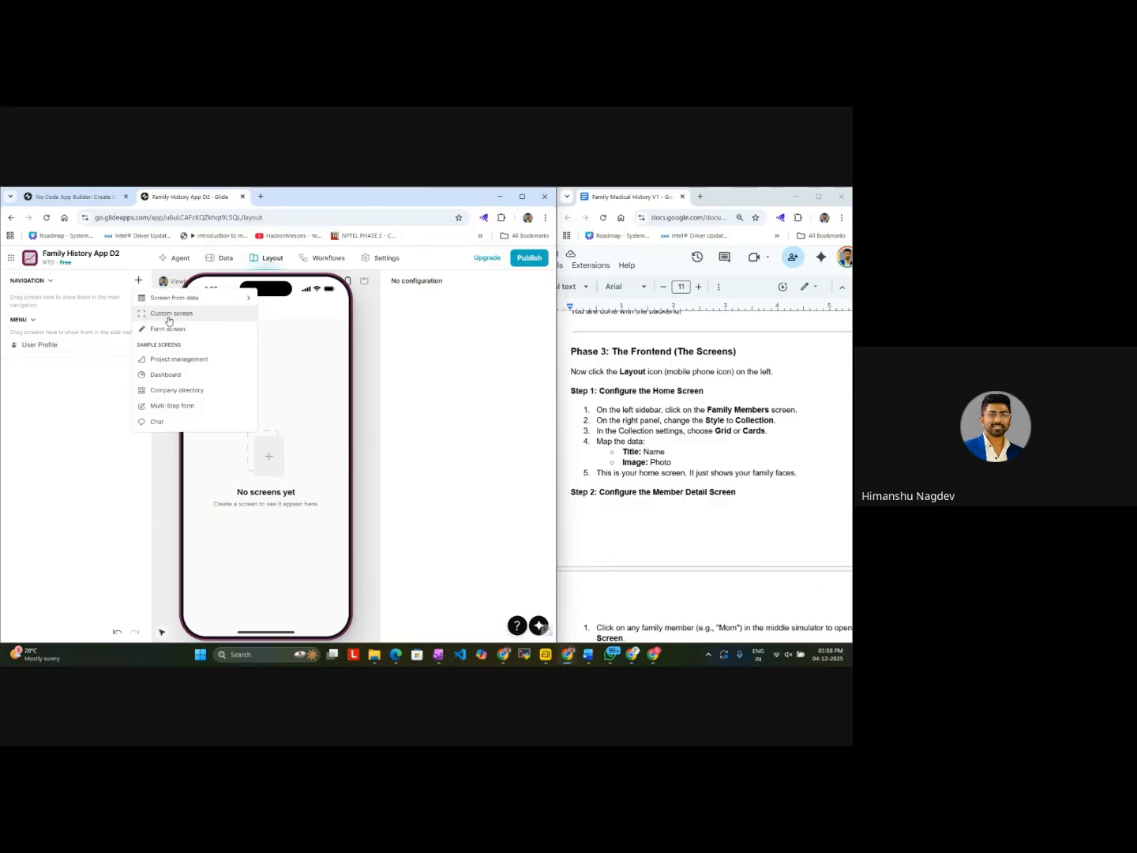
{"action": "right_click", "coordinate": [617, 657]}
{"action": "left_click", "coordinate": [614, 630]}
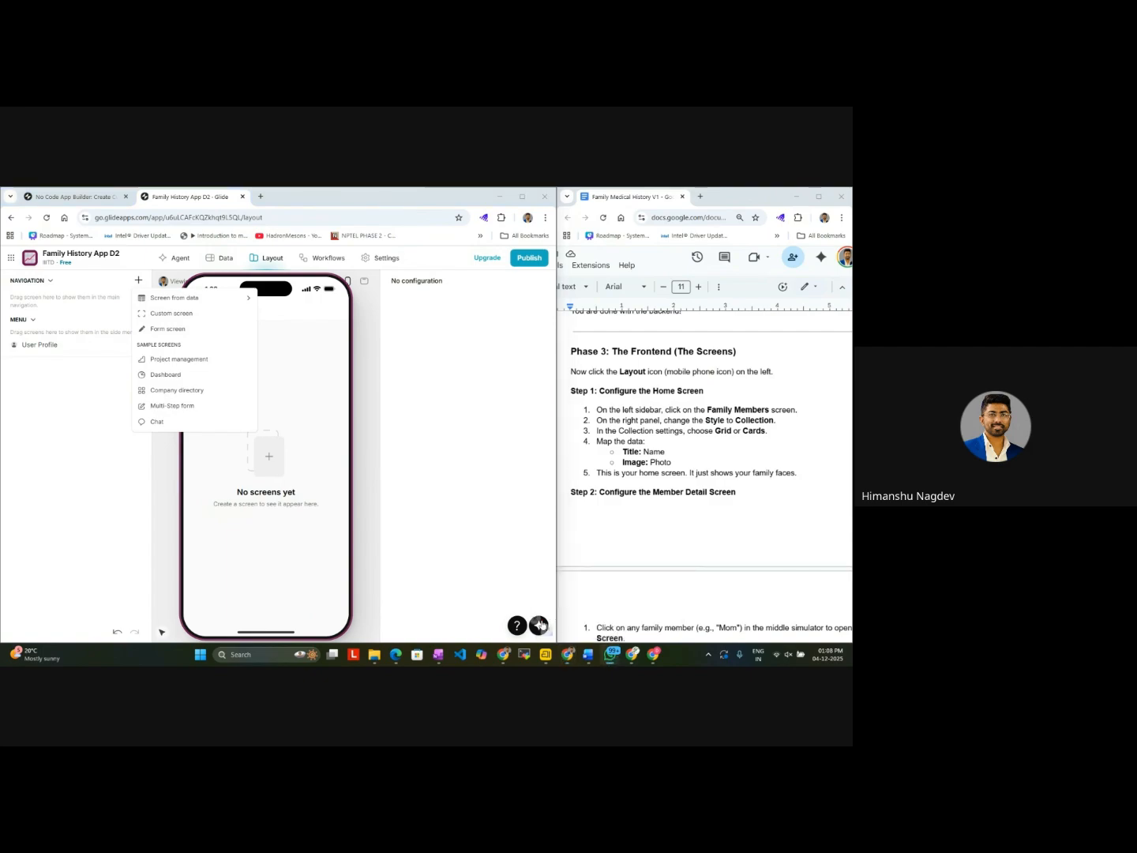
{"action": "right_click", "coordinate": [613, 656]}
{"action": "left_click", "coordinate": [613, 626]}
{"action": "right_click", "coordinate": [617, 659]}
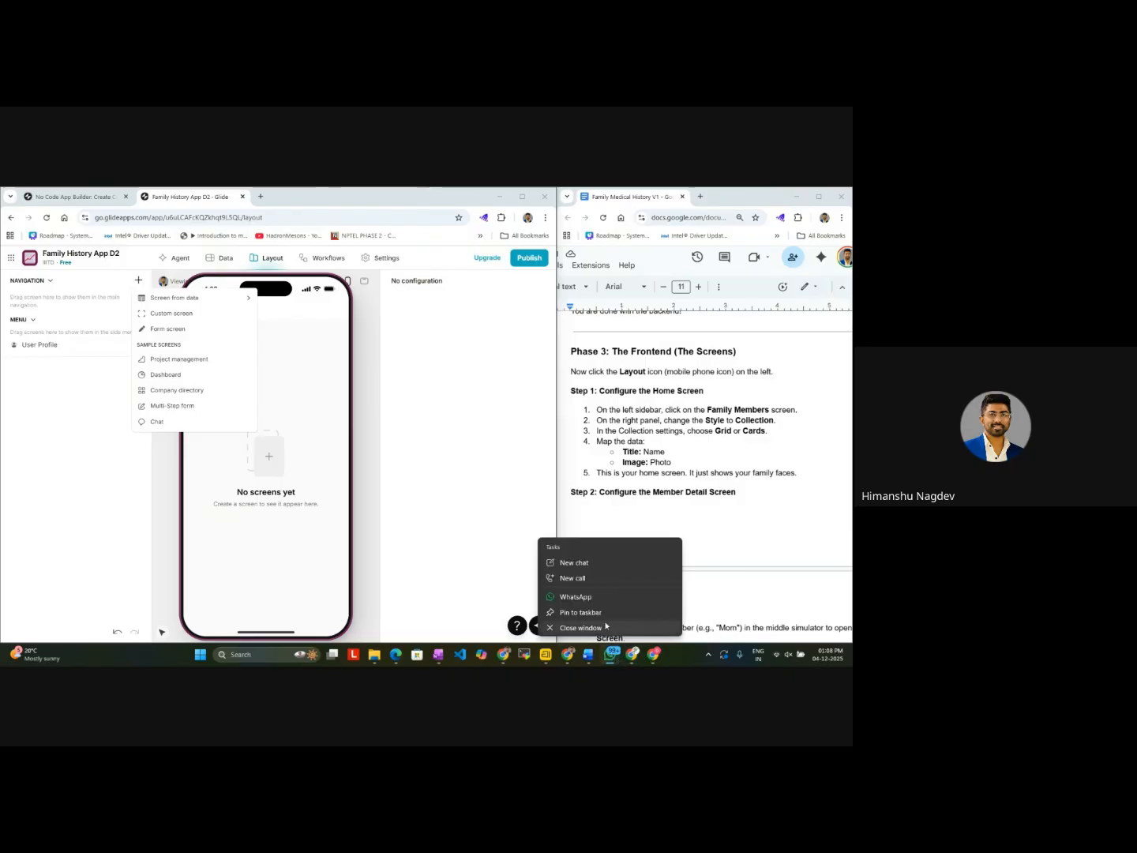
{"action": "left_click", "coordinate": [606, 626]}
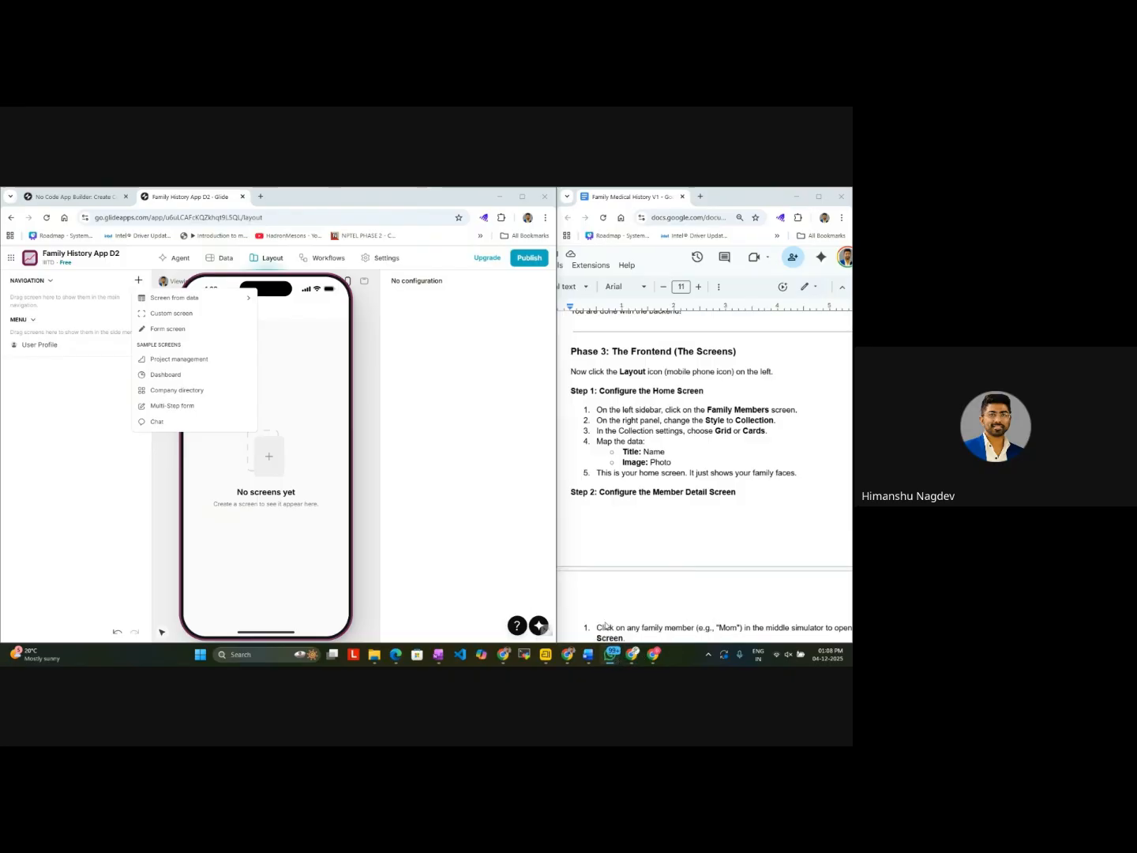
Step: Add a custom screen to the app's navigation and label it Home Screen
{"action": "left_click", "coordinate": [180, 314]}
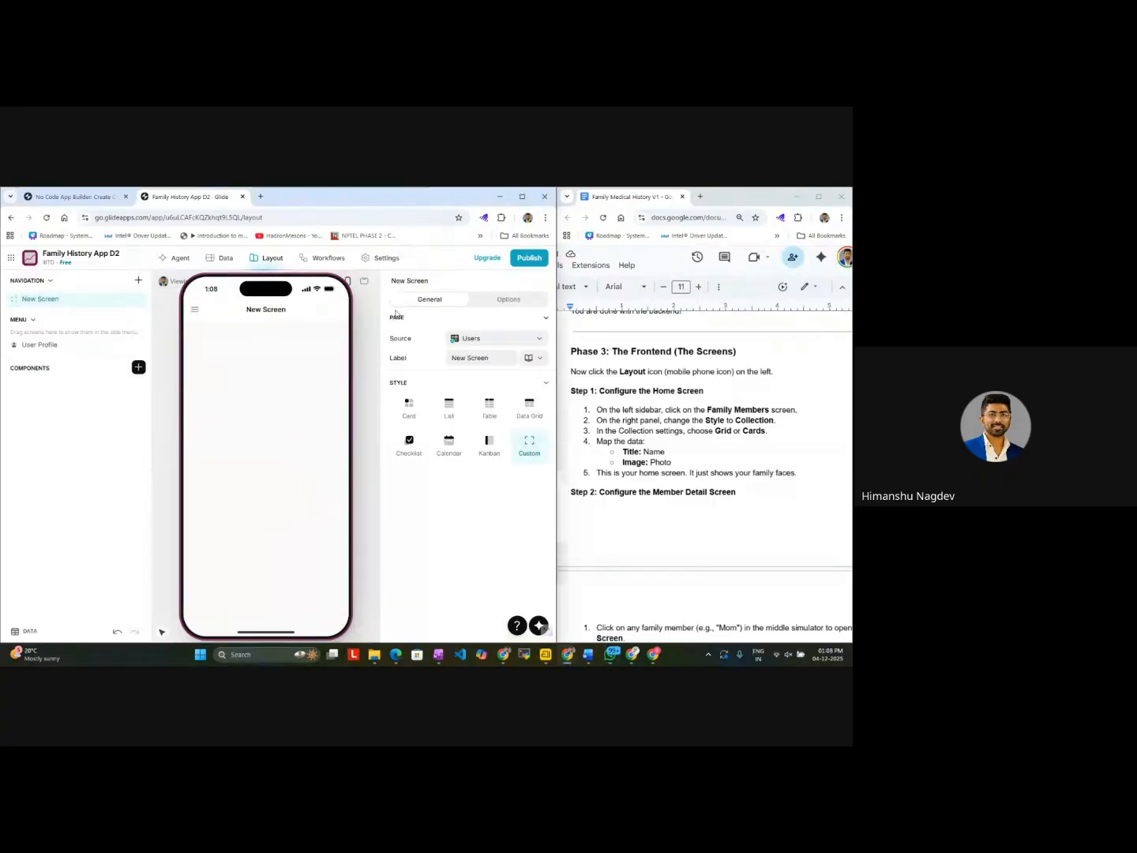
{"action": "triple_click", "coordinate": [487, 358]}
{"action": "type", "text": "H"}
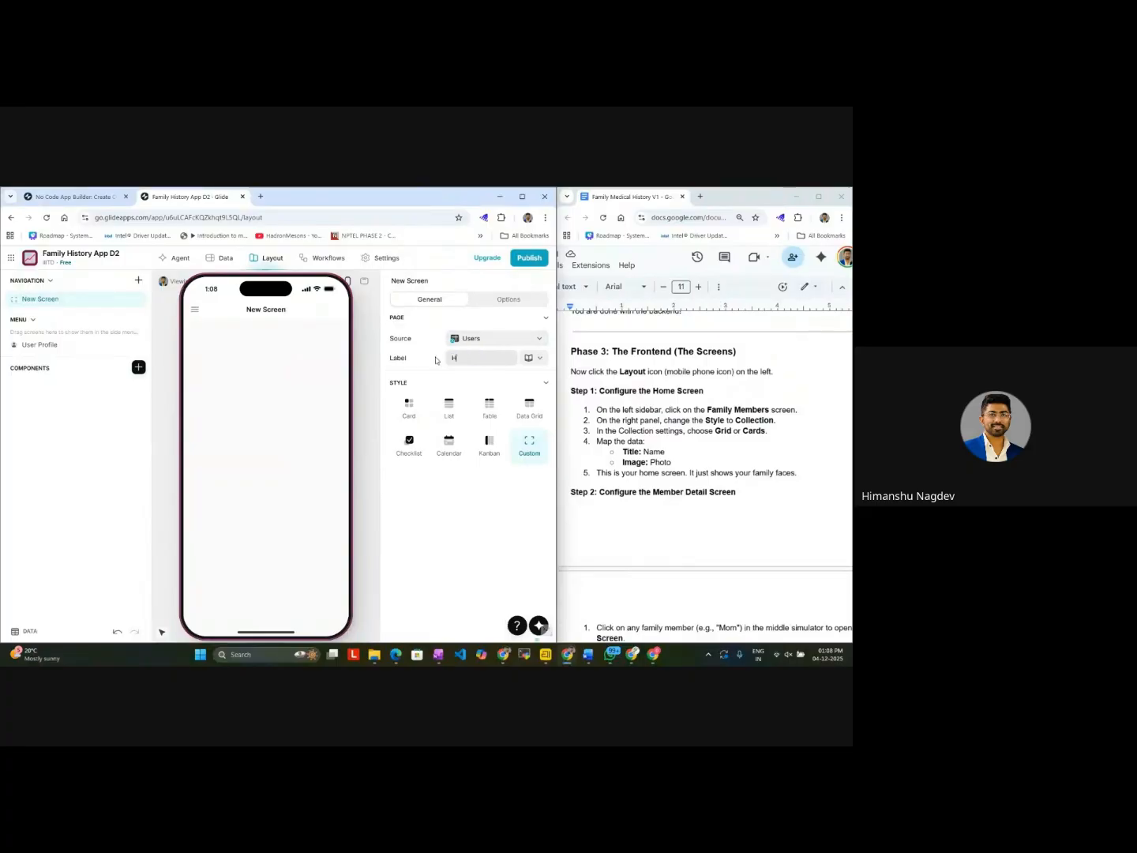
{"action": "type", "text": "ome Screen"}
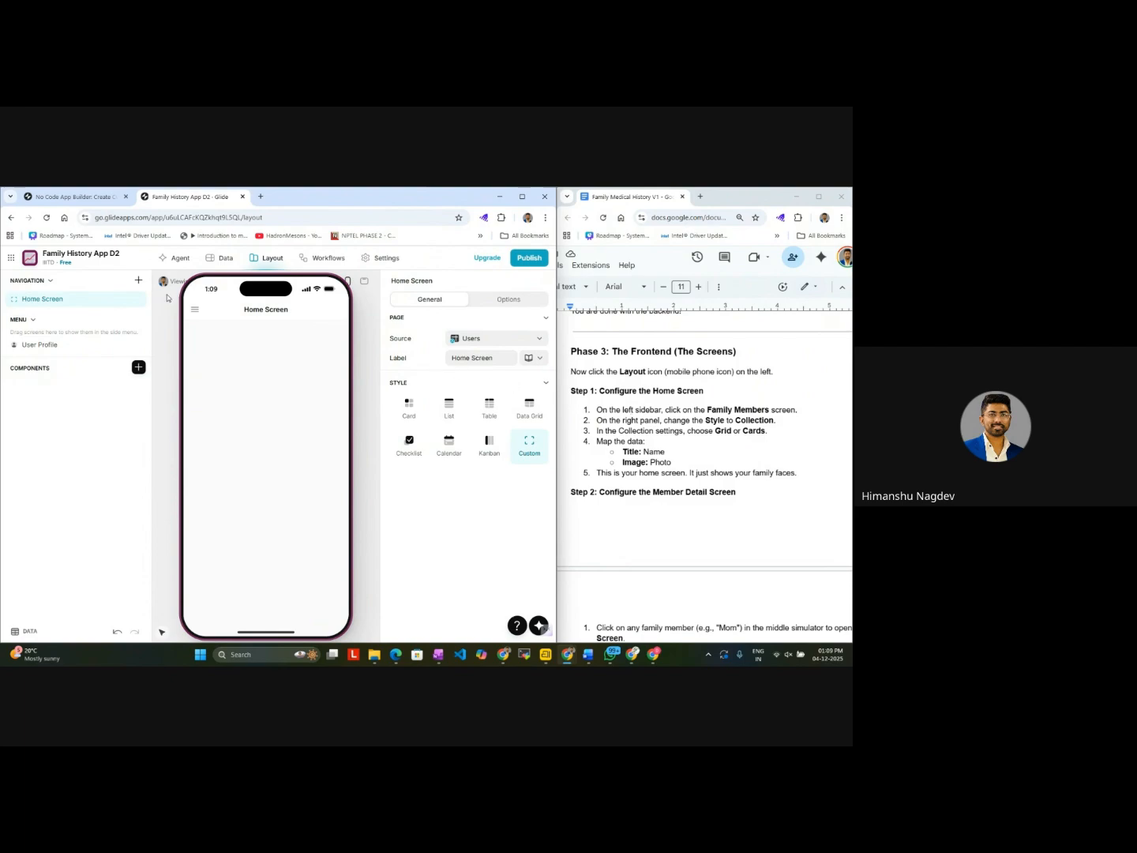
Step: Add a second custom screen to the navigation and label it Family Members
{"action": "left_click", "coordinate": [138, 280]}
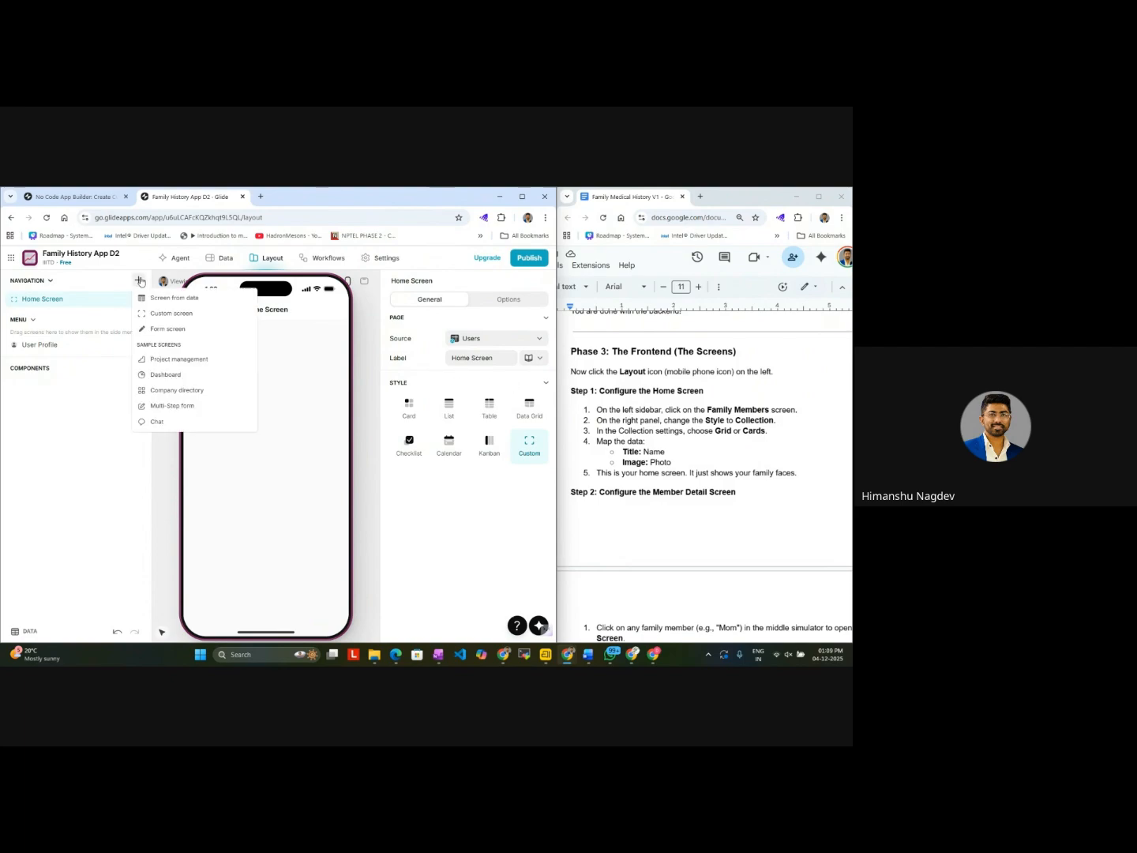
{"action": "left_click", "coordinate": [159, 320]}
{"action": "left_click", "coordinate": [494, 357]}
{"action": "type", "text": "Fa"}
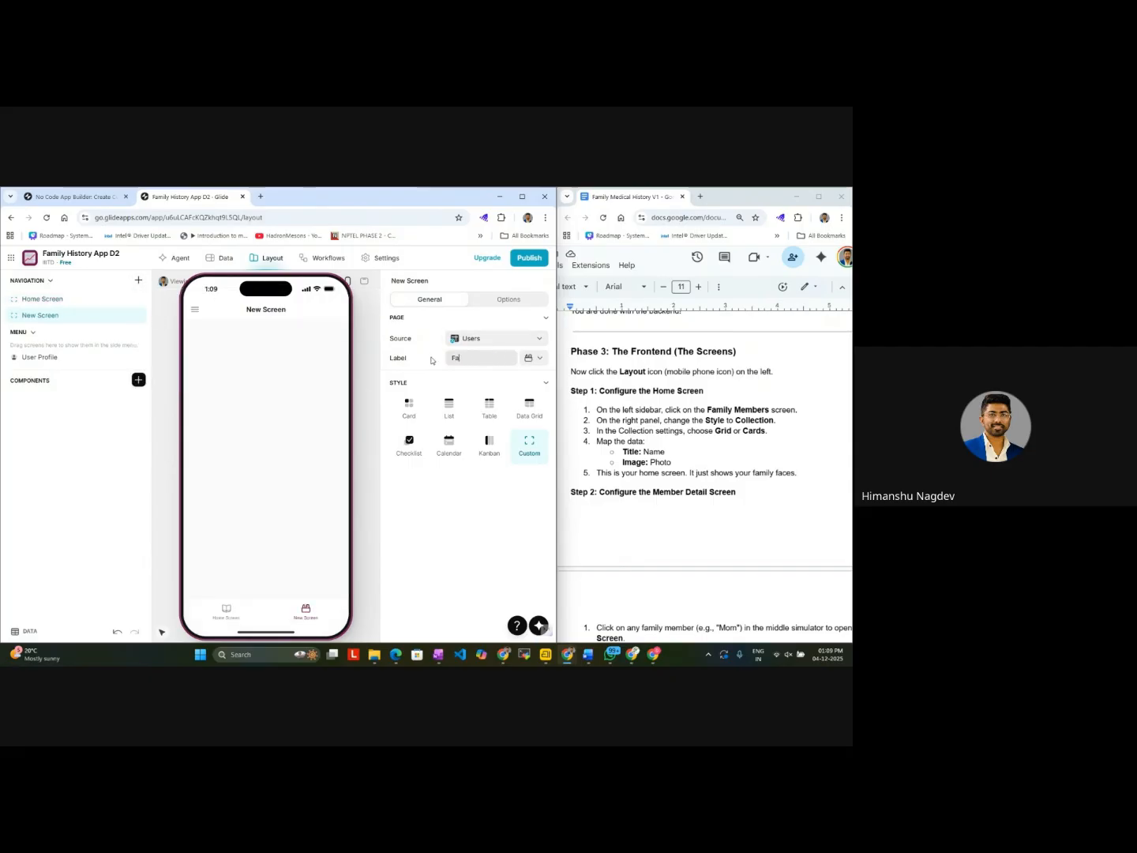
{"action": "type", "text": "mily Mem"}
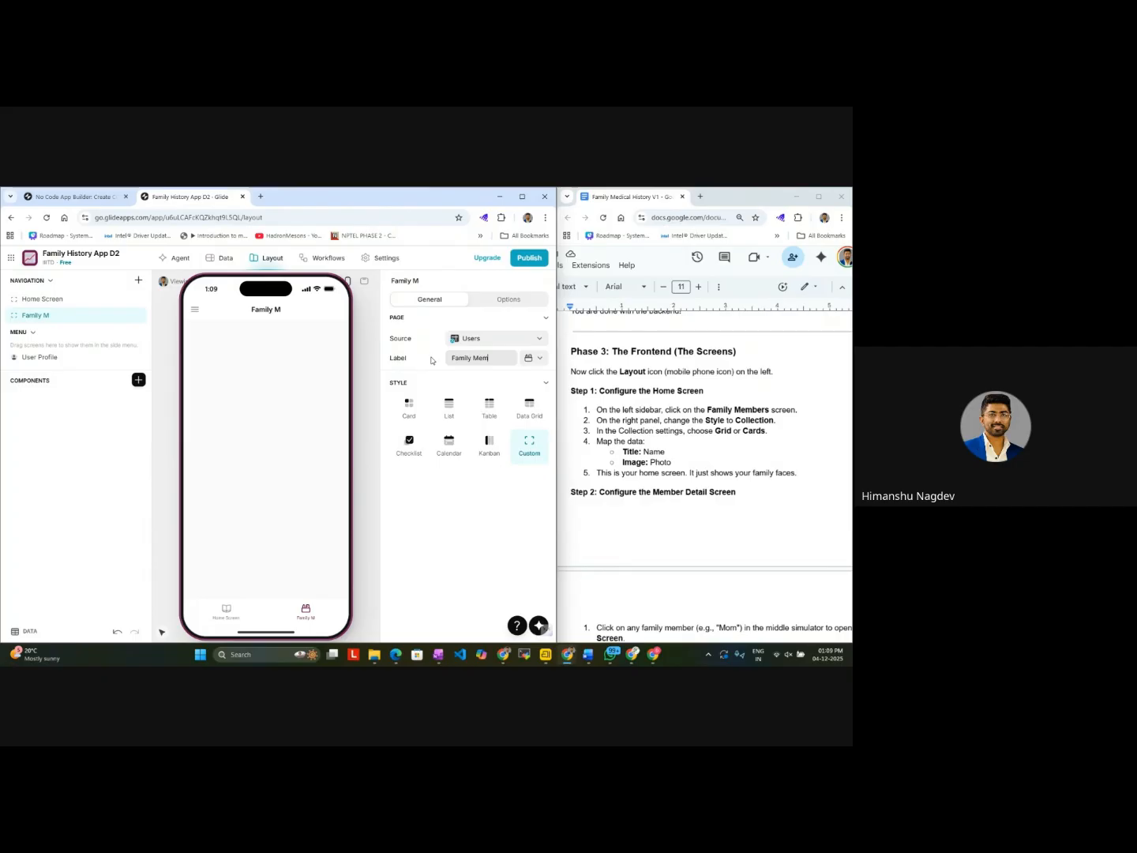
{"action": "type", "text": "bers"}
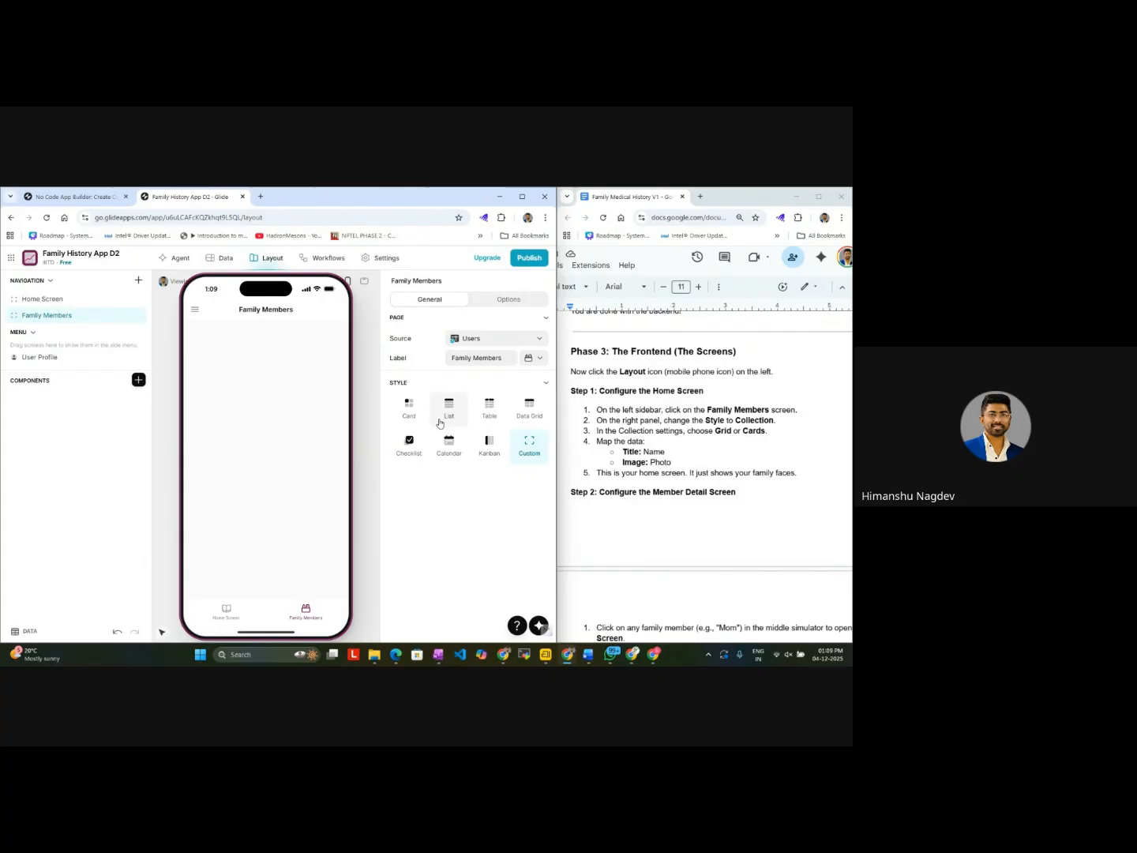
Step: Look through the Family Members screen's options and search its insertable components for "collec"
{"action": "left_click", "coordinate": [510, 300]}
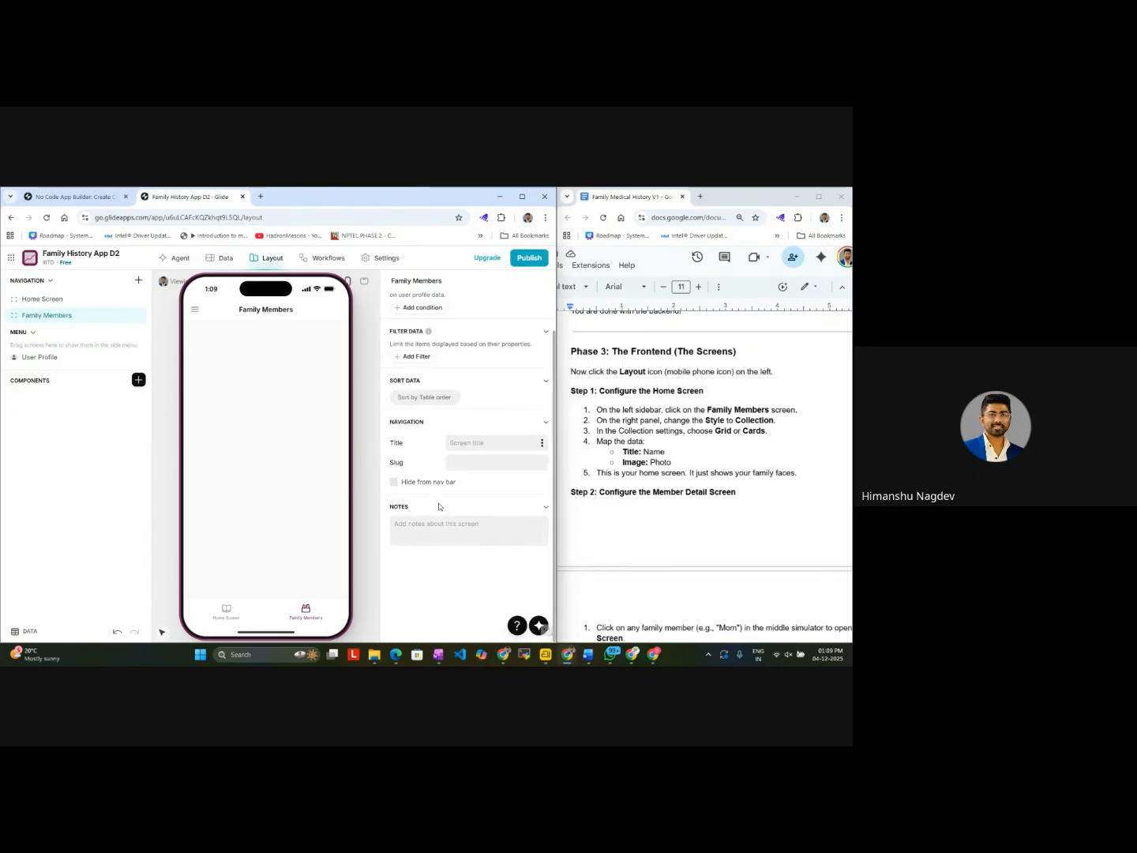
{"action": "scroll", "coordinate": [440, 507], "scroll_direction": "down", "scroll_amount": 1}
{"action": "scroll", "coordinate": [440, 507], "scroll_direction": "up", "scroll_amount": 1}
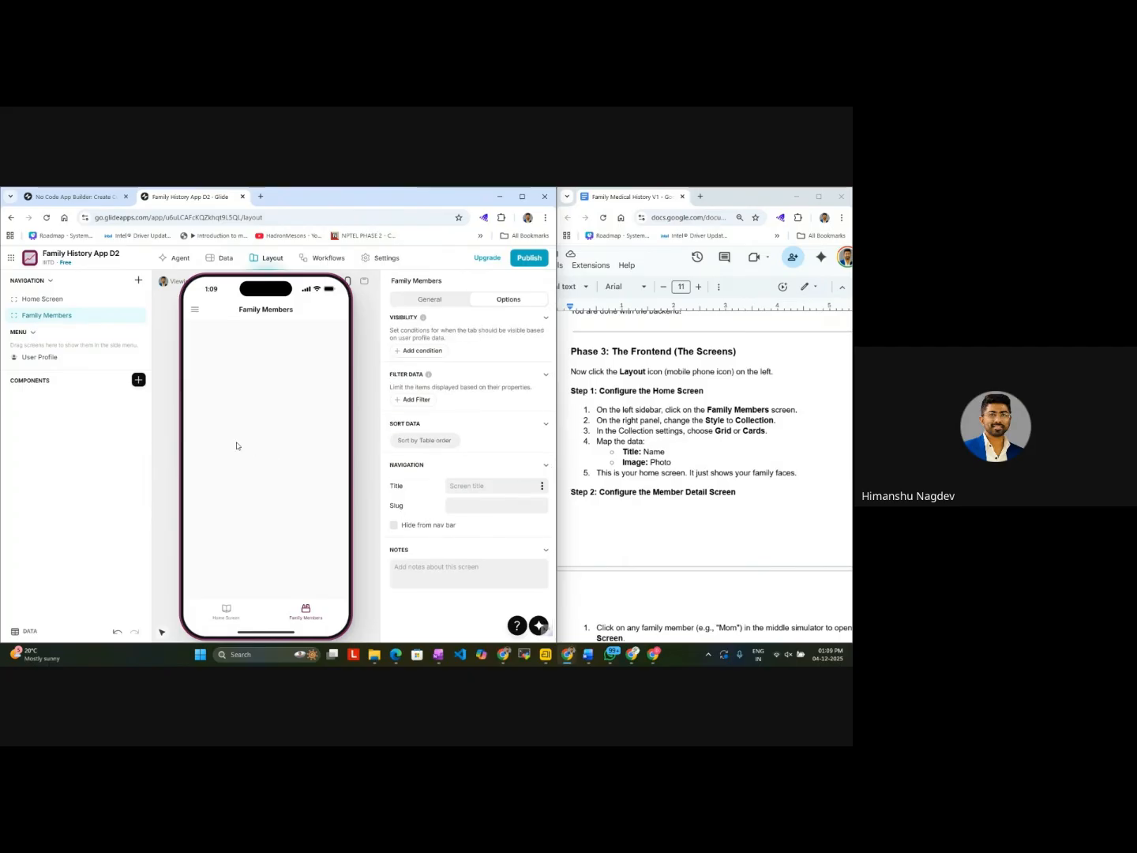
{"action": "left_click", "coordinate": [138, 380]}
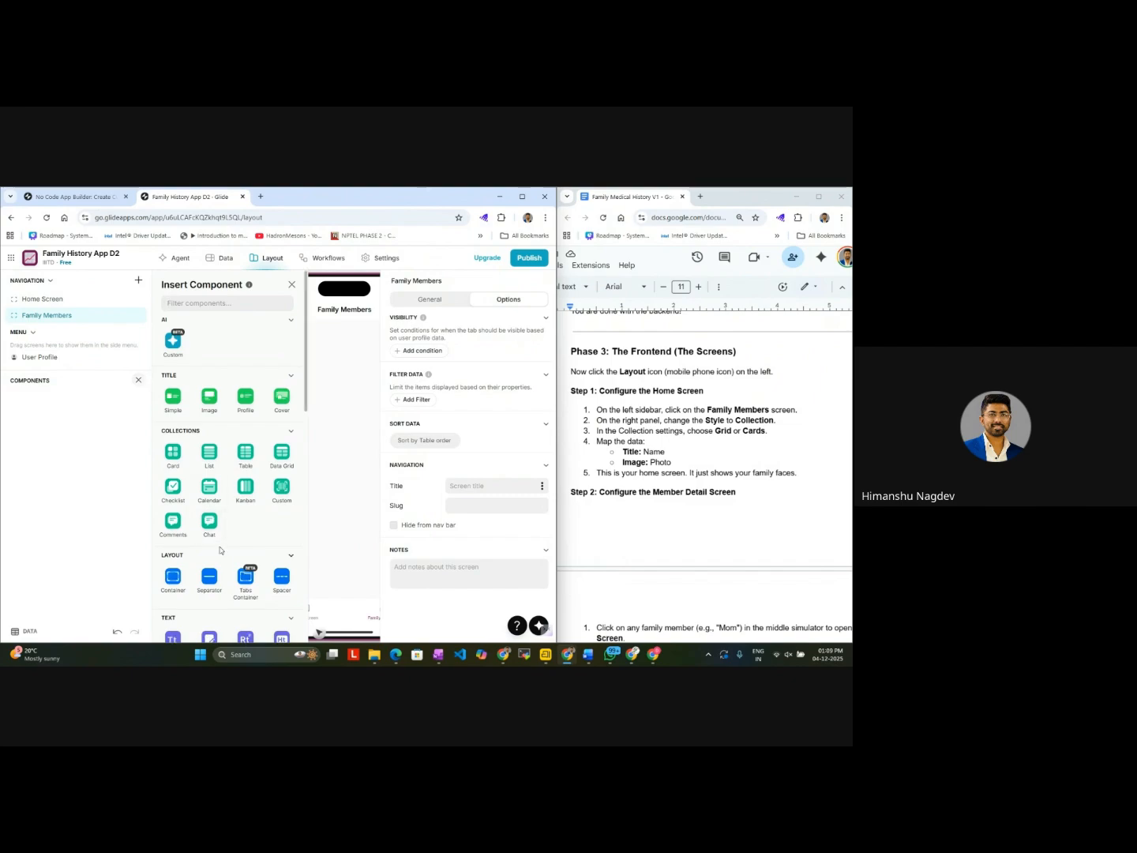
{"action": "type", "text": "colle"}
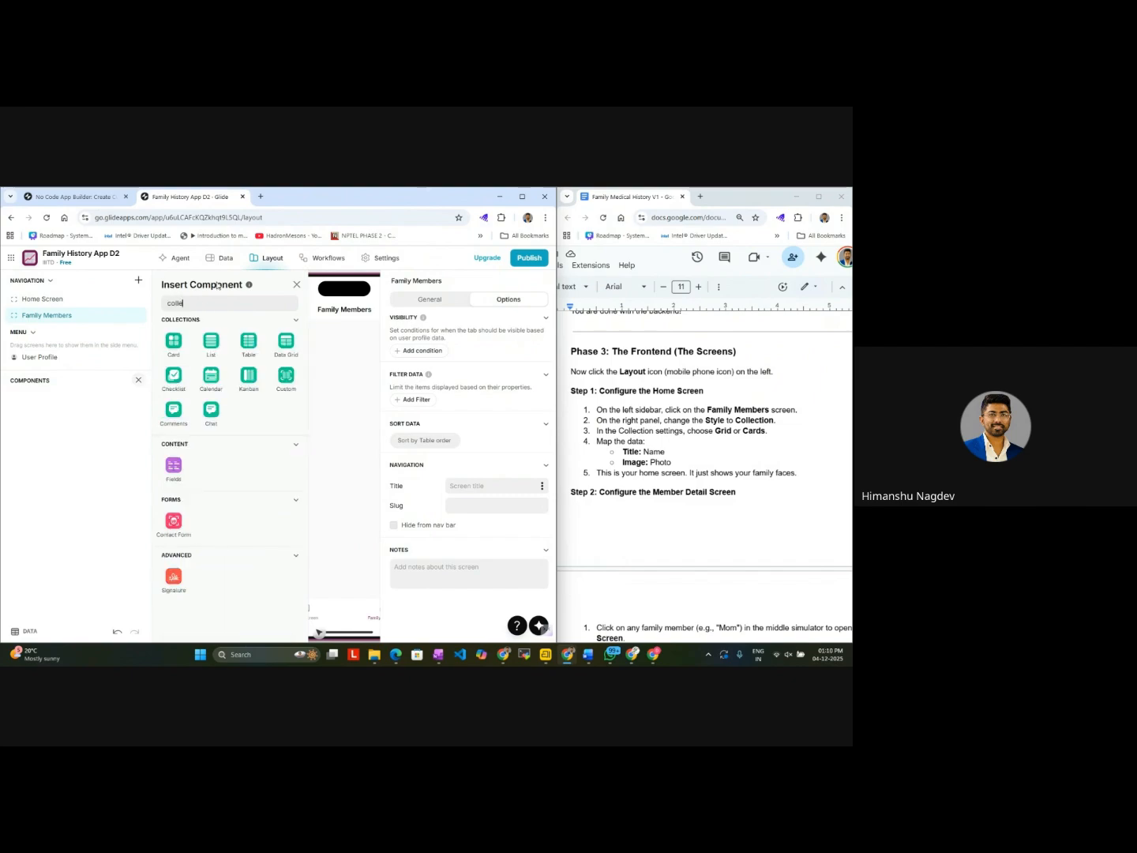
{"action": "type", "text": "ct"}
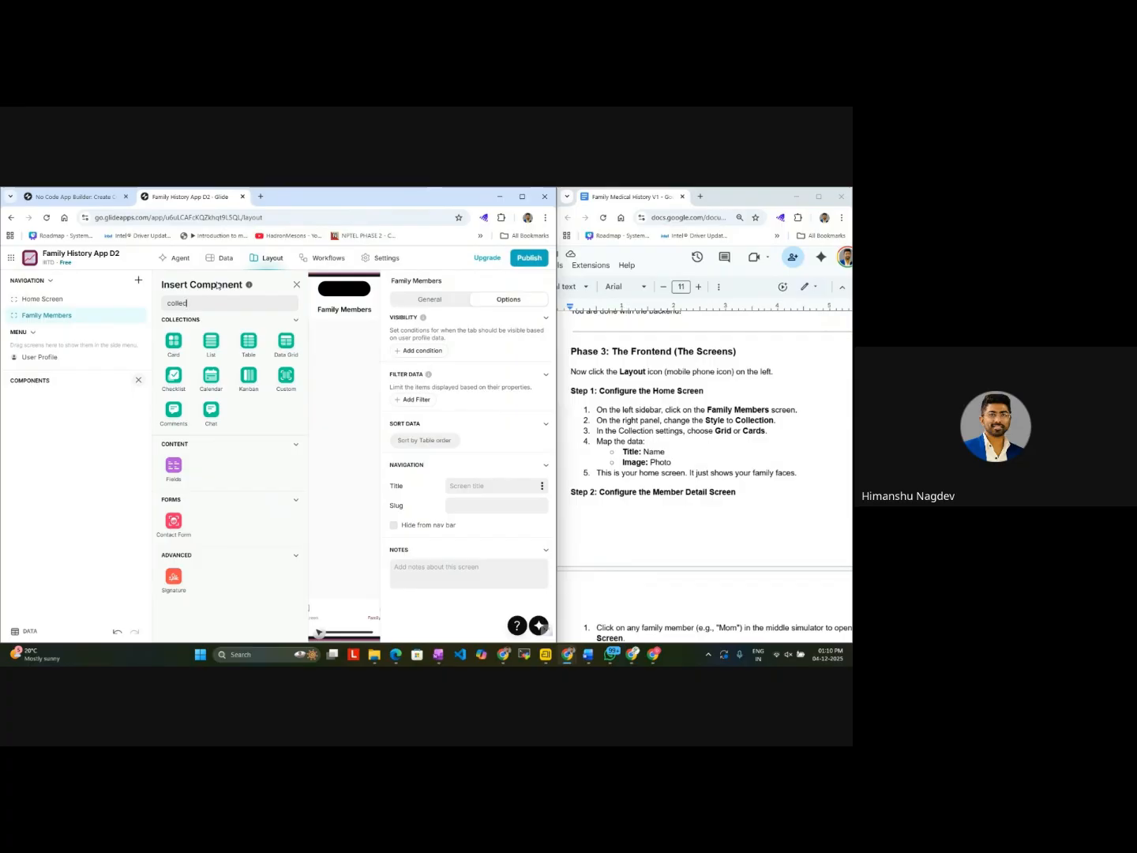
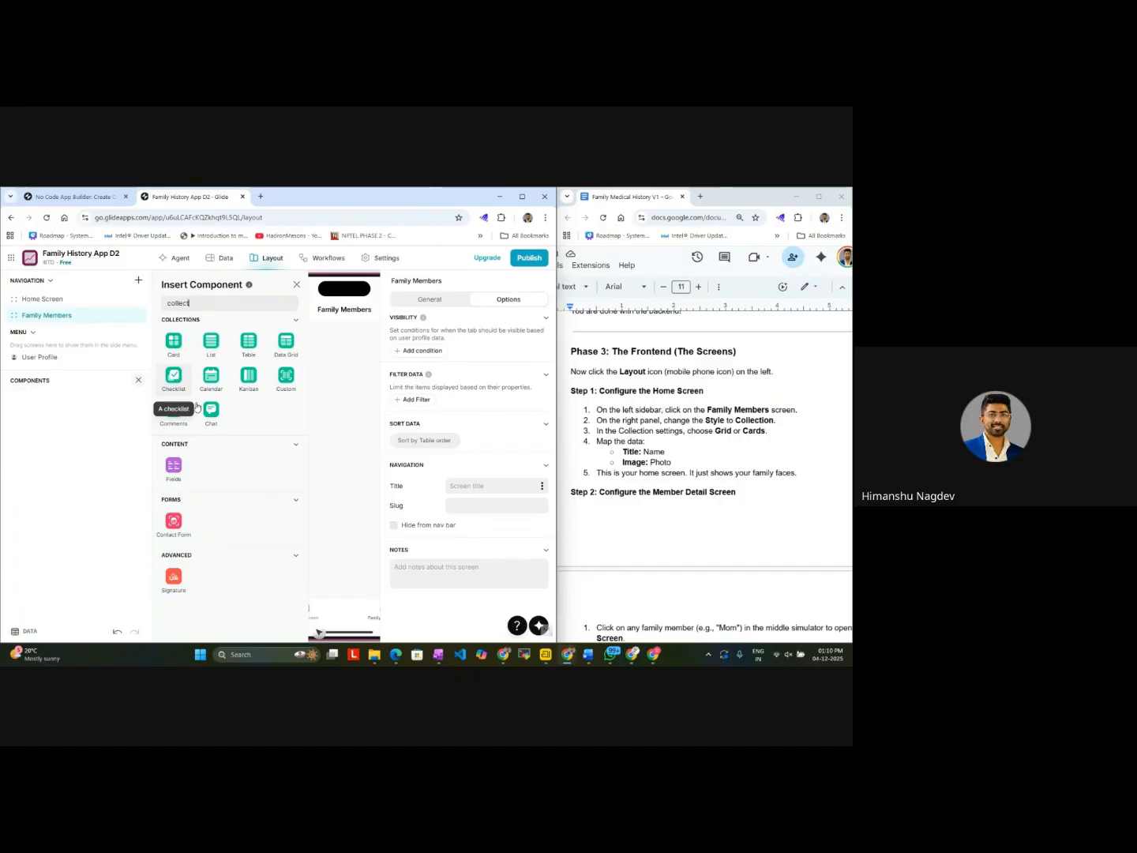
Step: Add a Card collection to the Family Members screen and preview the detail screen of its first item
{"action": "left_click", "coordinate": [174, 343]}
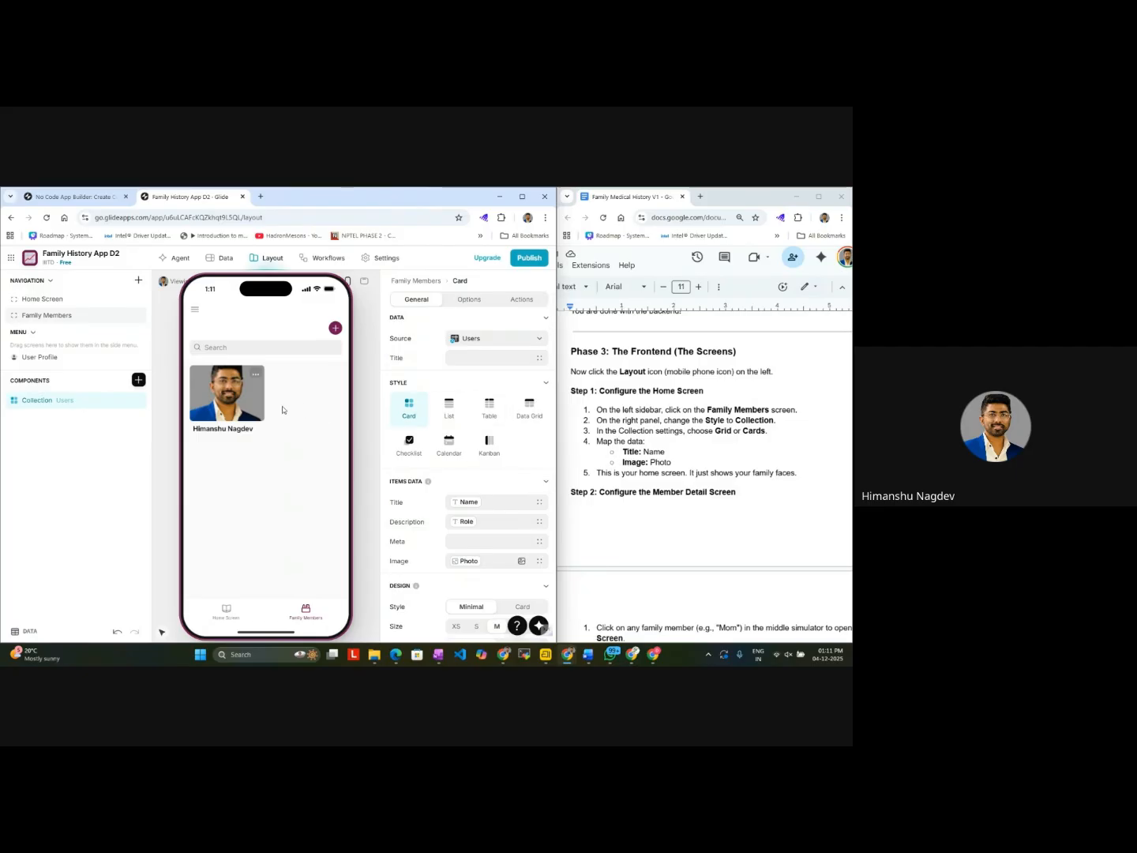
{"action": "left_click", "coordinate": [229, 412]}
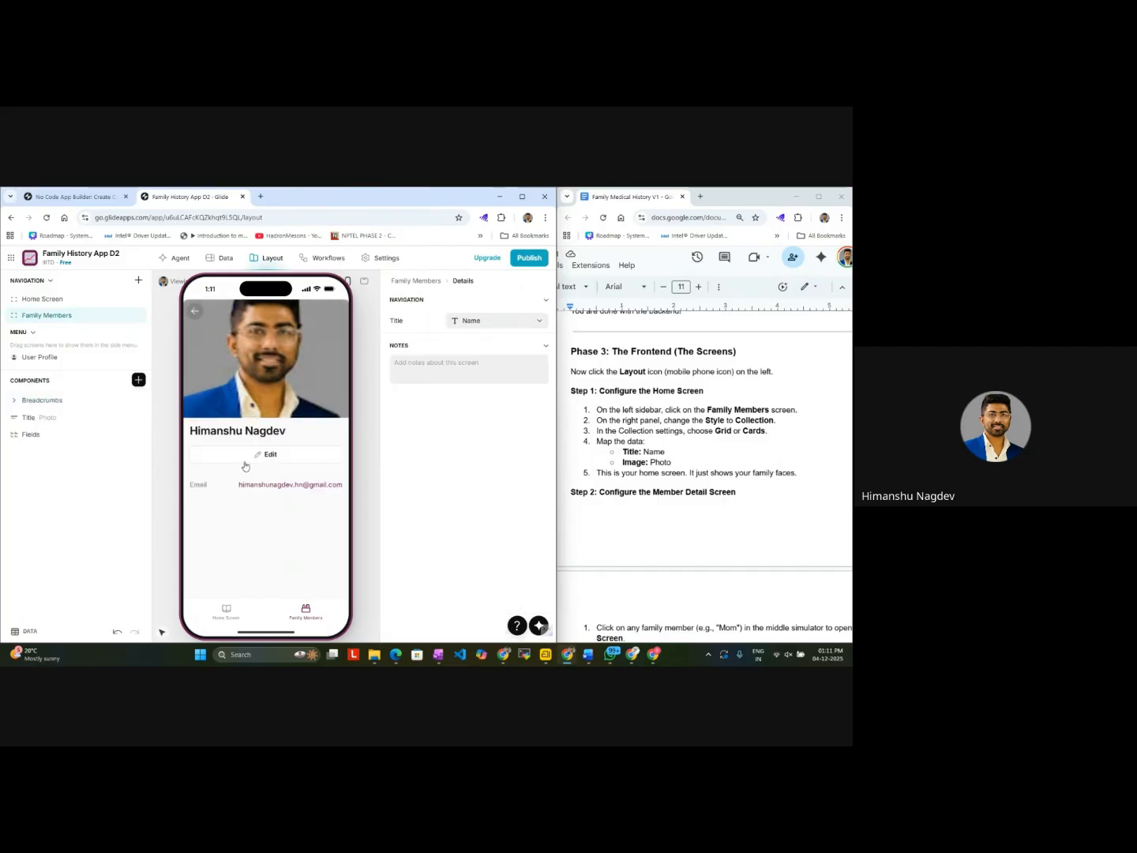
{"action": "left_click", "coordinate": [254, 605]}
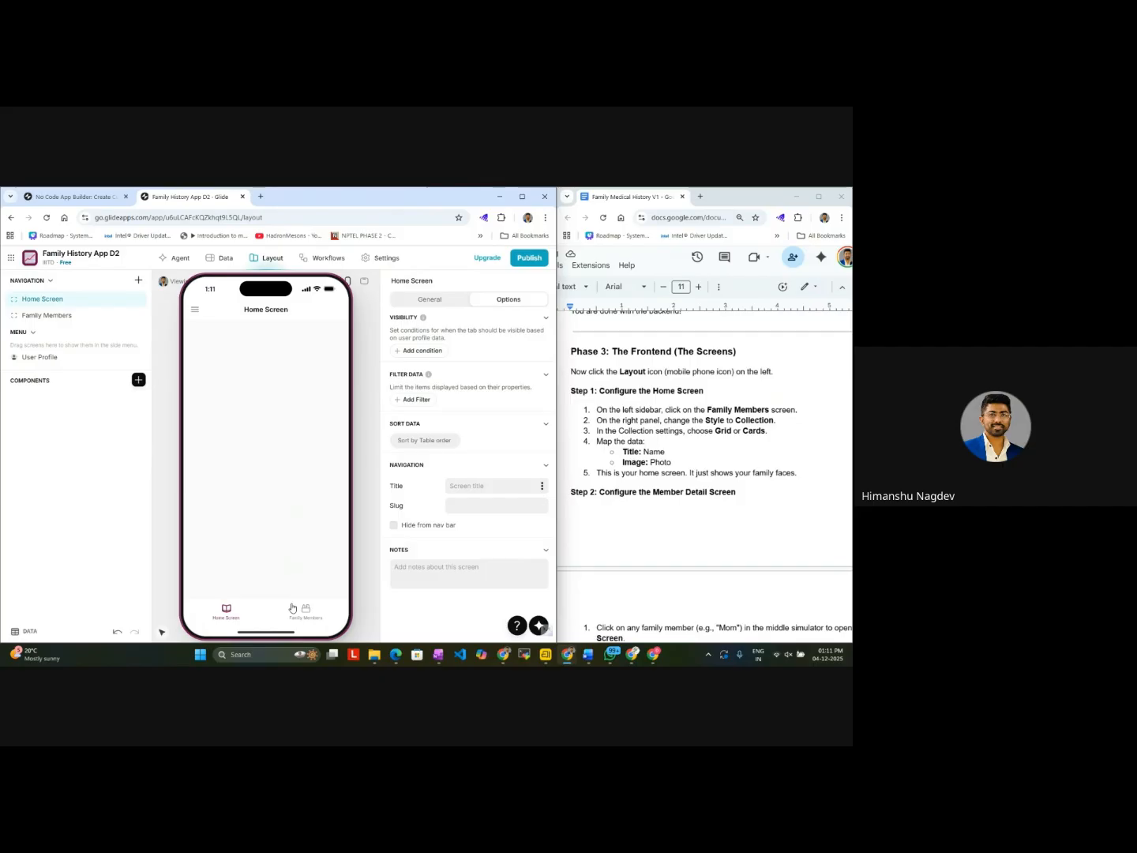
{"action": "left_click", "coordinate": [292, 607]}
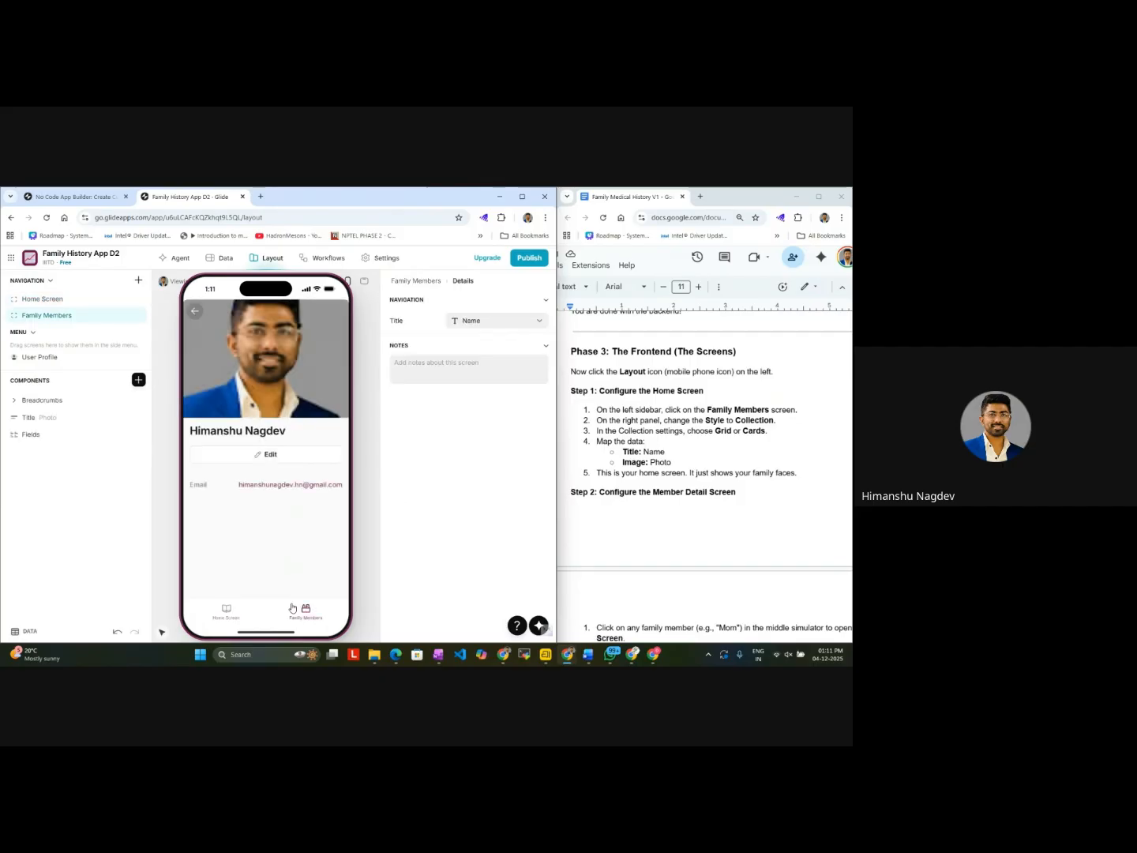
{"action": "left_click", "coordinate": [199, 313]}
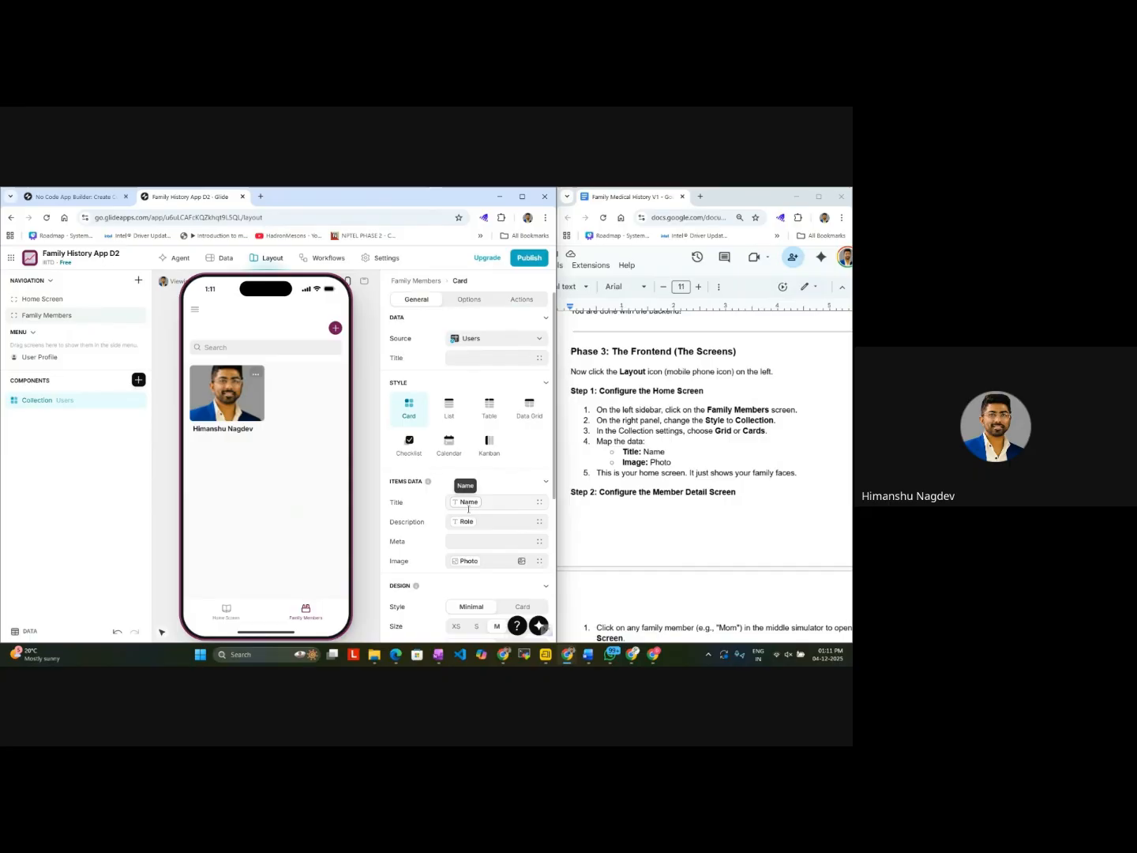
Step: Set the data source of the Family Members screen's collection to the Family Members table
{"action": "scroll", "coordinate": [465, 529], "scroll_direction": "down", "scroll_amount": 5}
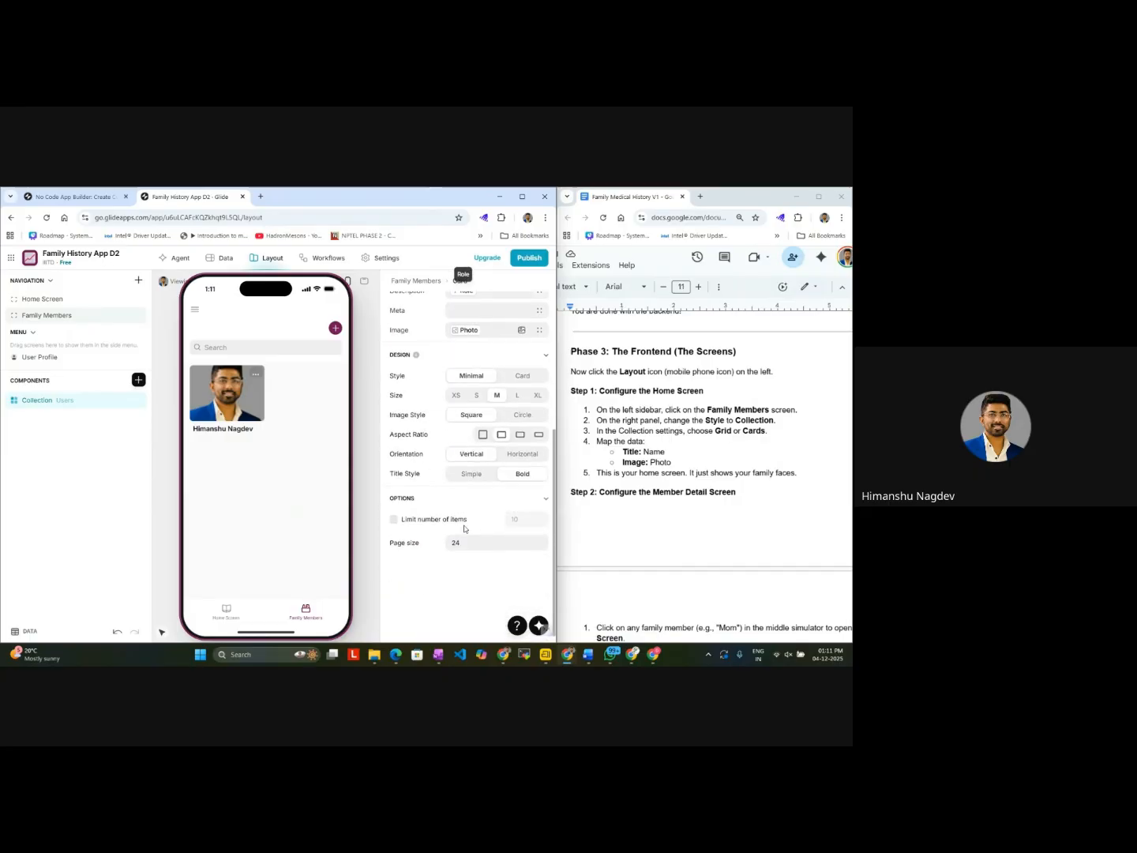
{"action": "scroll", "coordinate": [466, 528], "scroll_direction": "up", "scroll_amount": 5}
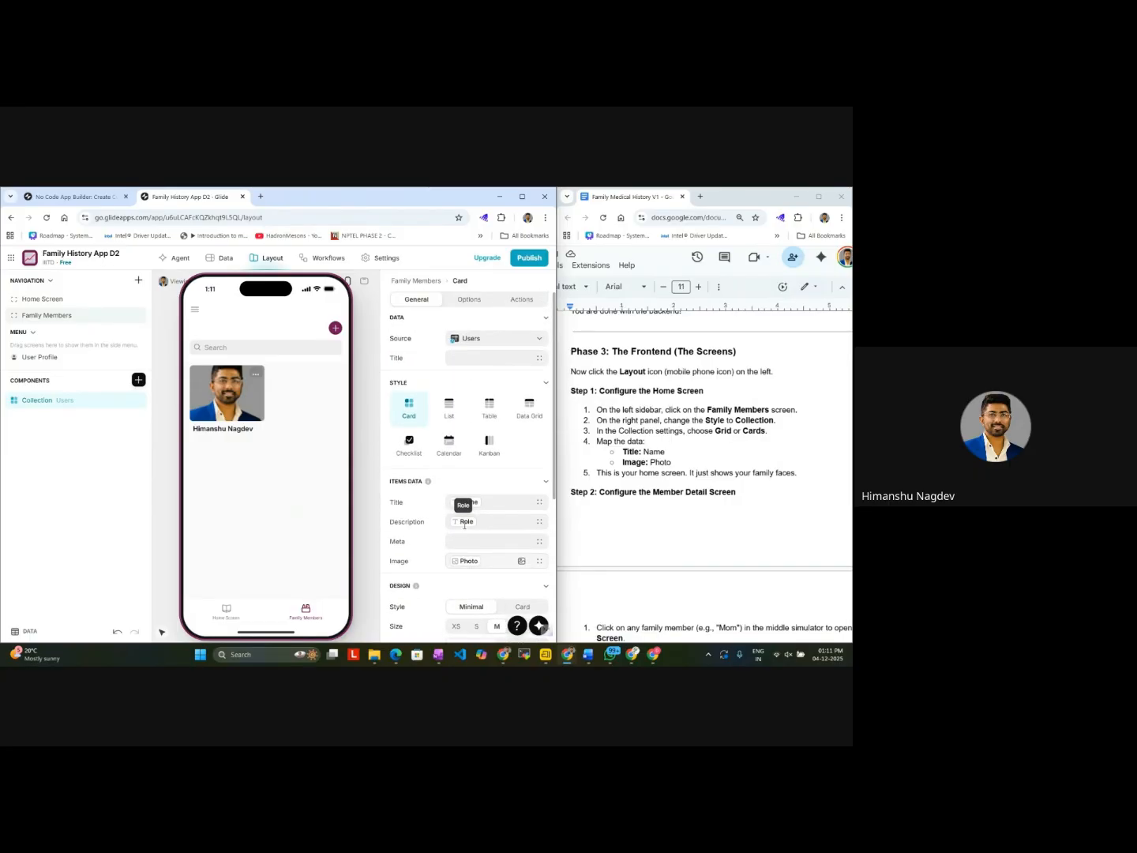
{"action": "left_click", "coordinate": [529, 339]}
{"action": "left_click", "coordinate": [482, 392]}
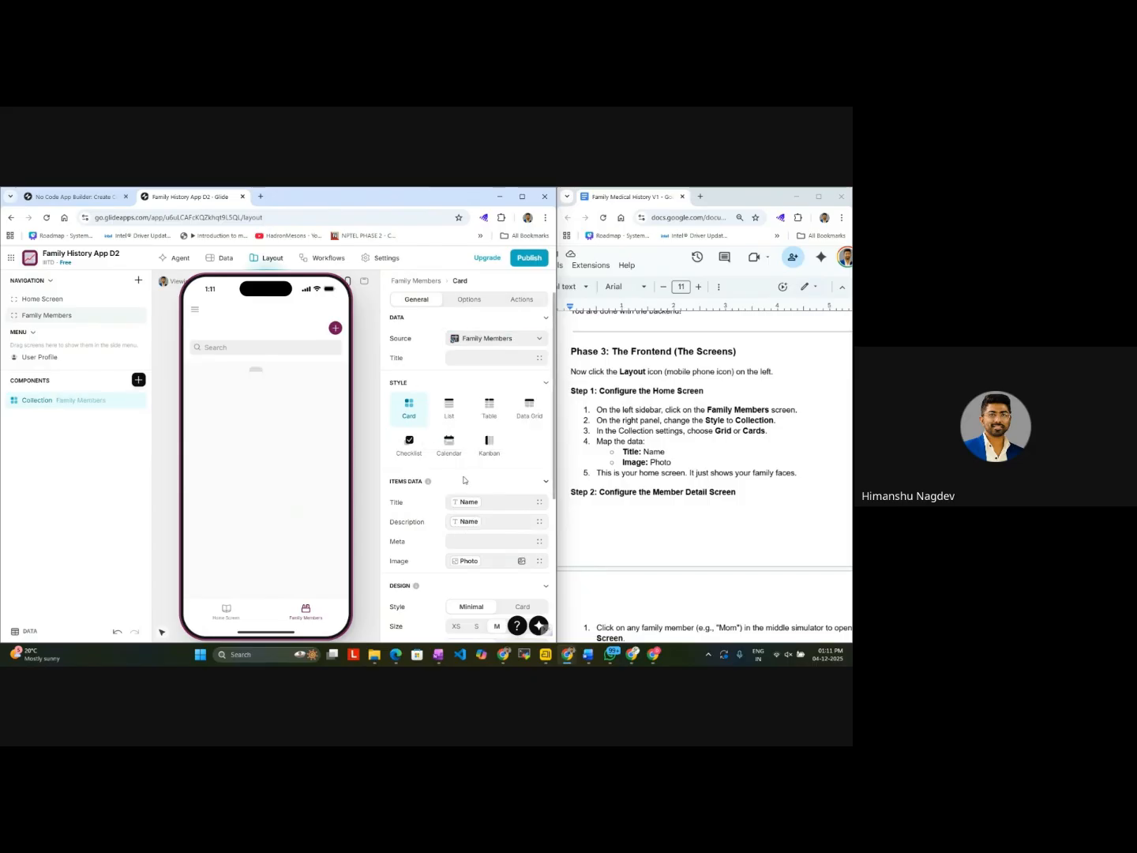
Step: Look through the general, options and actions settings of the Family Members card collection
{"action": "scroll", "coordinate": [478, 458], "scroll_direction": "down", "scroll_amount": 1}
{"action": "scroll", "coordinate": [466, 537], "scroll_direction": "down", "scroll_amount": 2}
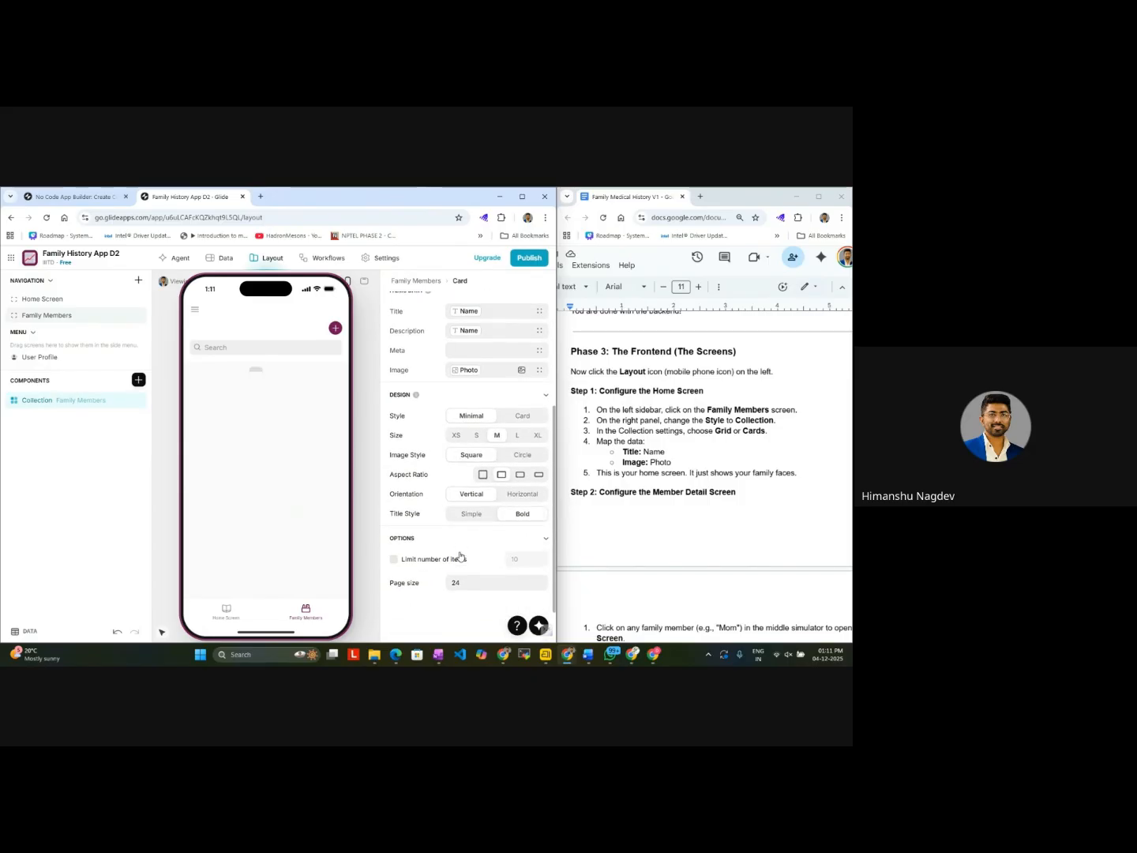
{"action": "scroll", "coordinate": [454, 537], "scroll_direction": "up", "scroll_amount": 3}
{"action": "left_click", "coordinate": [469, 300]}
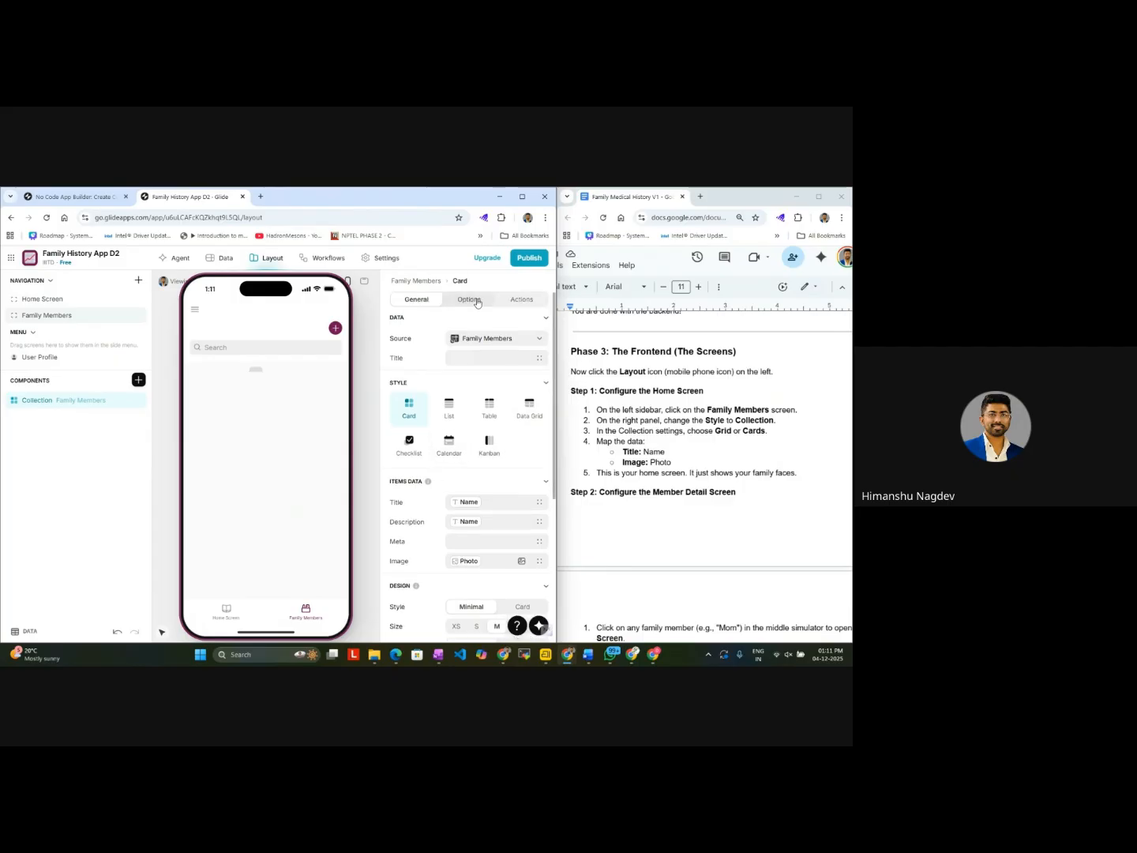
{"action": "scroll", "coordinate": [464, 487], "scroll_direction": "down", "scroll_amount": 2}
{"action": "scroll", "coordinate": [467, 491], "scroll_direction": "up", "scroll_amount": 3}
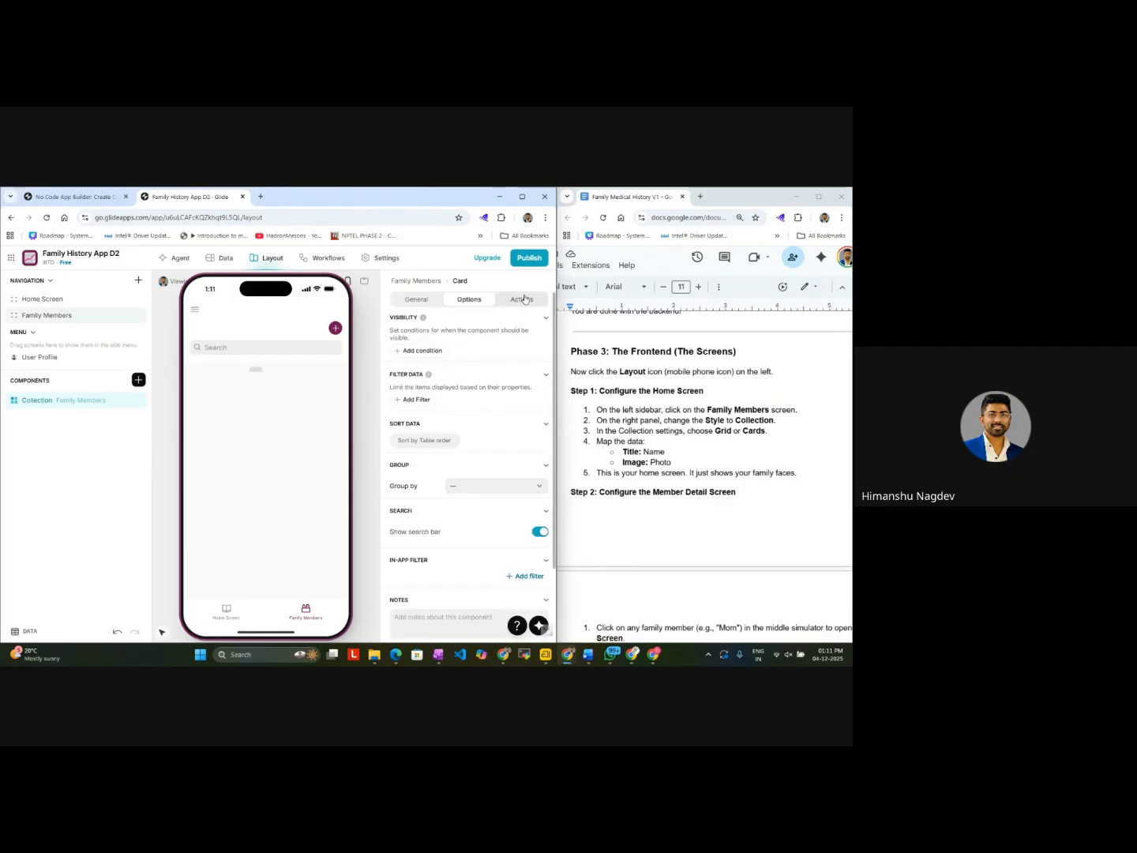
{"action": "left_click", "coordinate": [521, 299]}
{"action": "left_click", "coordinate": [418, 301]}
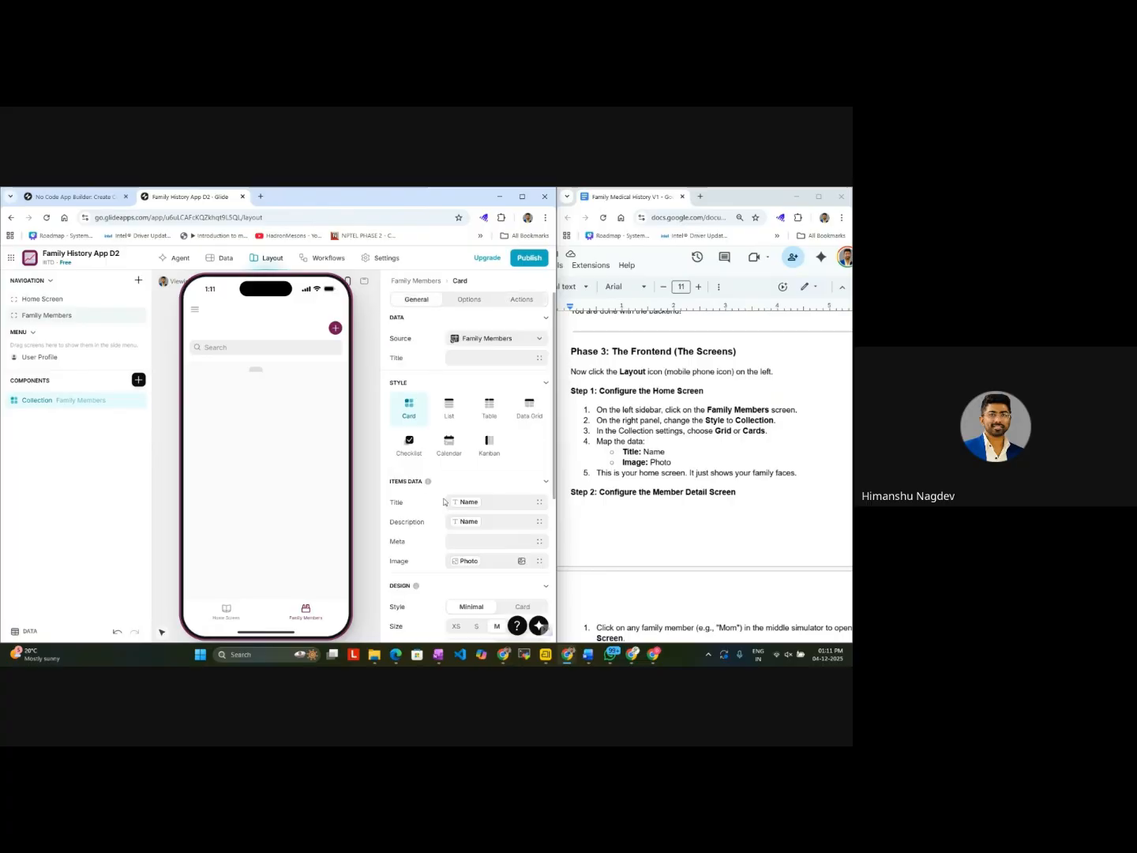
Step: Clear the Description mapping from the items data of the Family Members card collection
{"action": "scroll", "coordinate": [445, 503], "scroll_direction": "down", "scroll_amount": 5}
{"action": "scroll", "coordinate": [445, 502], "scroll_direction": "up", "scroll_amount": 4}
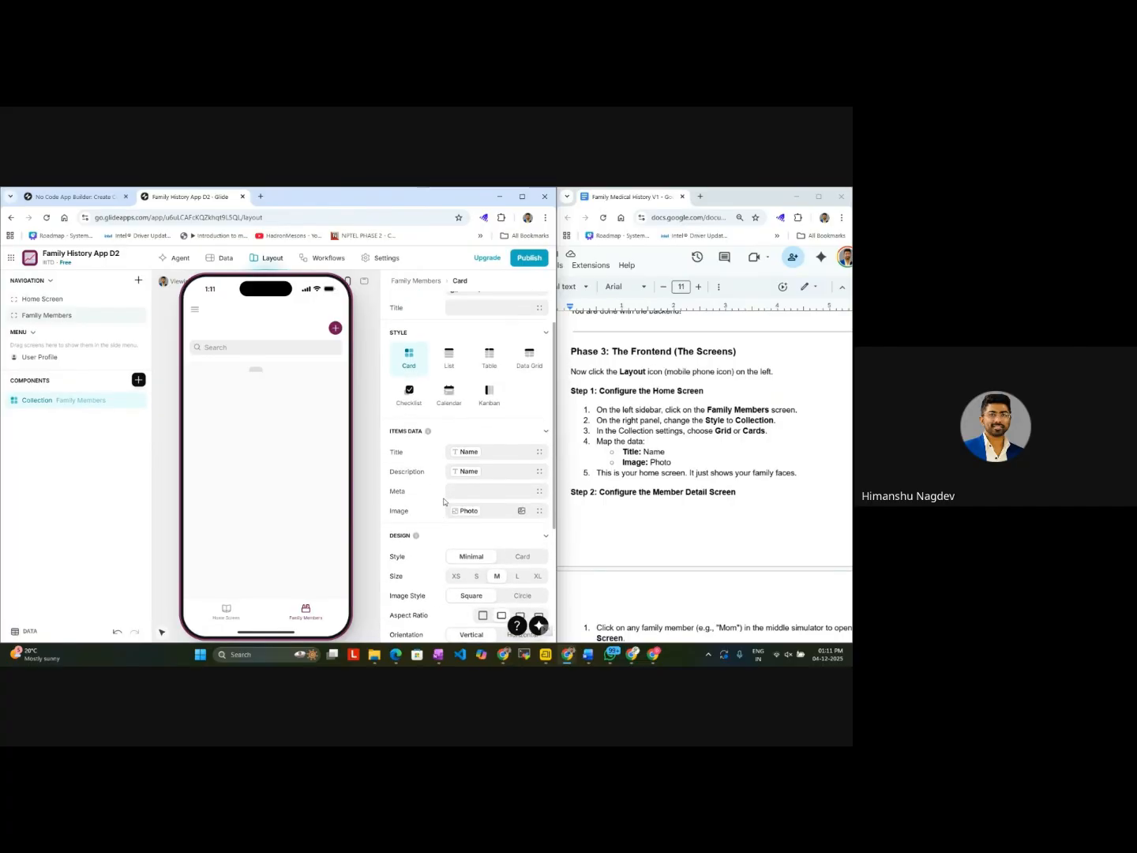
{"action": "scroll", "coordinate": [444, 501], "scroll_direction": "up", "scroll_amount": 1}
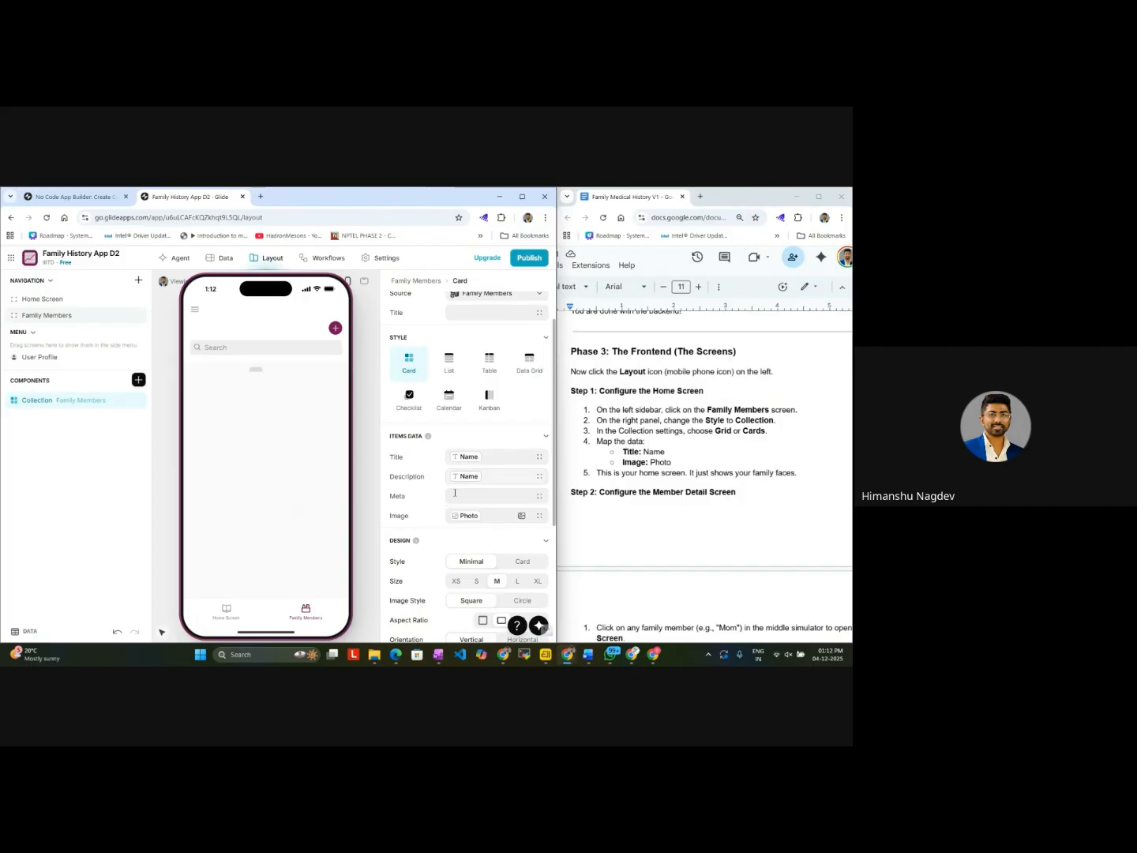
{"action": "scroll", "coordinate": [468, 548], "scroll_direction": "down", "scroll_amount": 3}
{"action": "scroll", "coordinate": [467, 548], "scroll_direction": "down", "scroll_amount": 1}
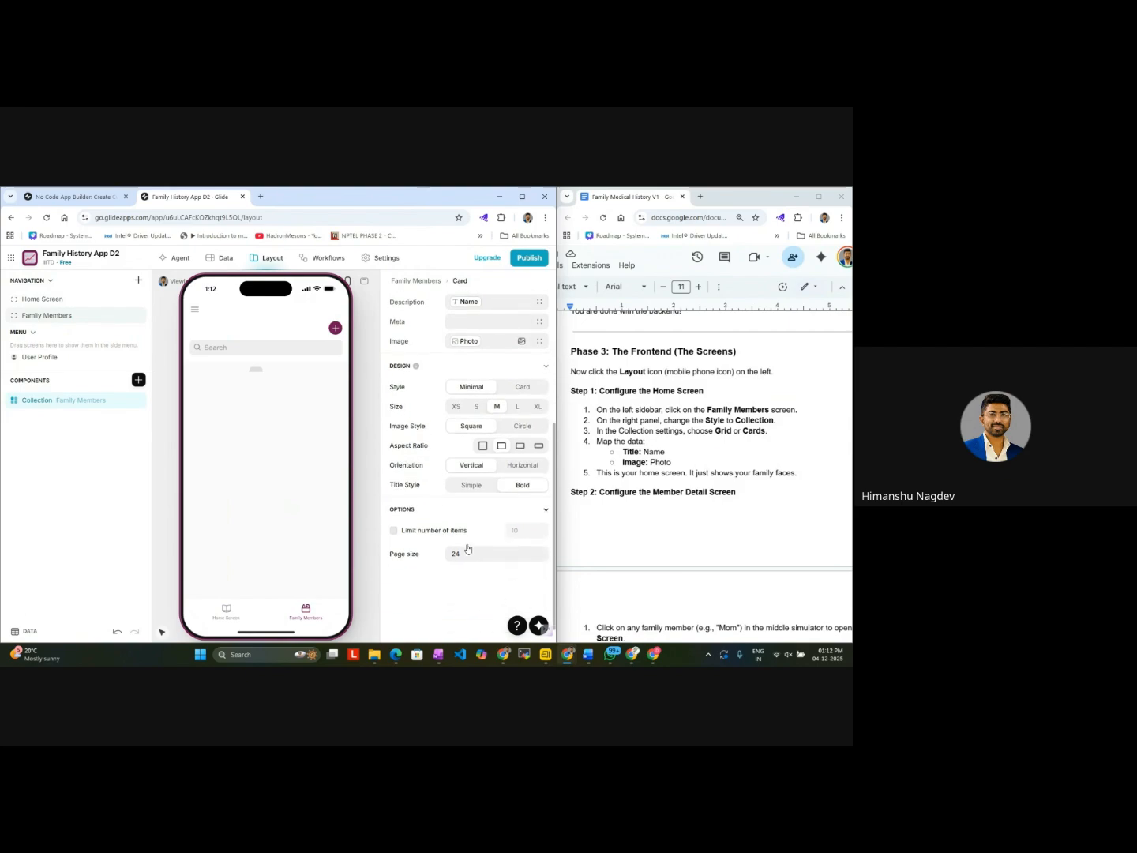
{"action": "scroll", "coordinate": [468, 548], "scroll_direction": "up", "scroll_amount": 2}
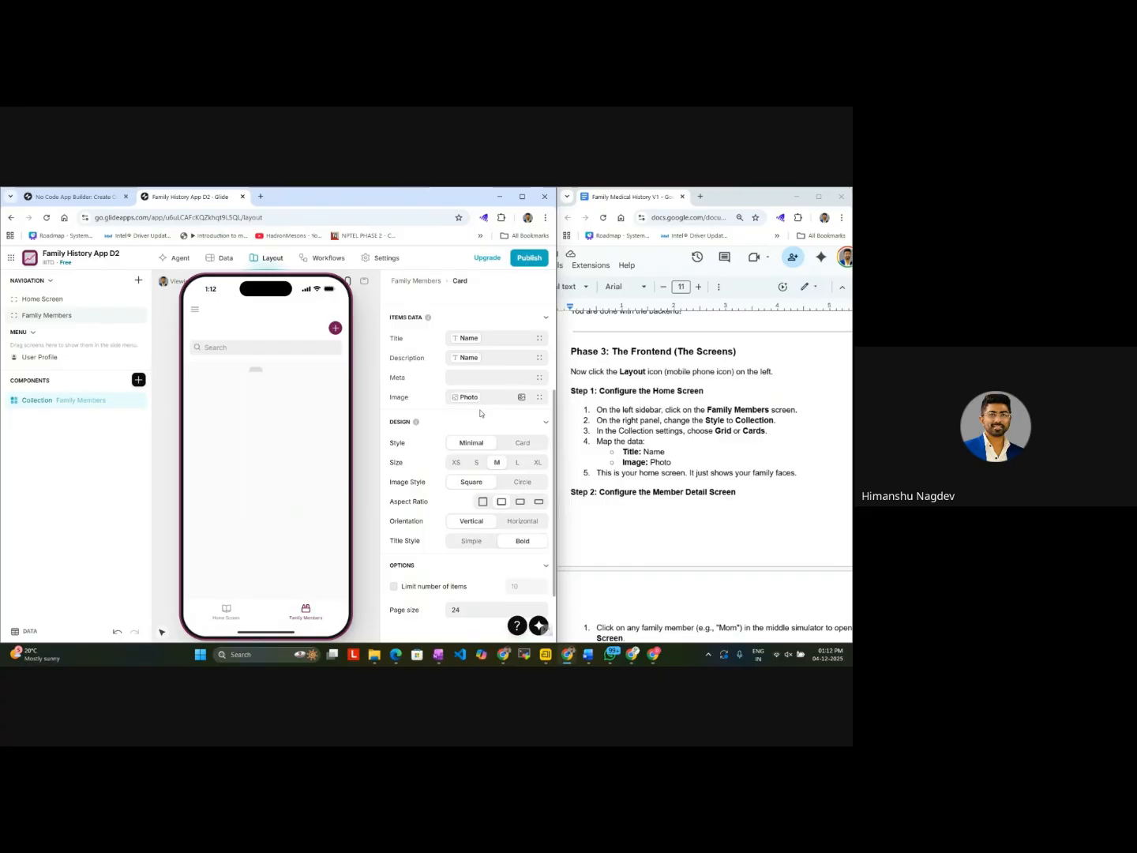
{"action": "left_click", "coordinate": [487, 359]}
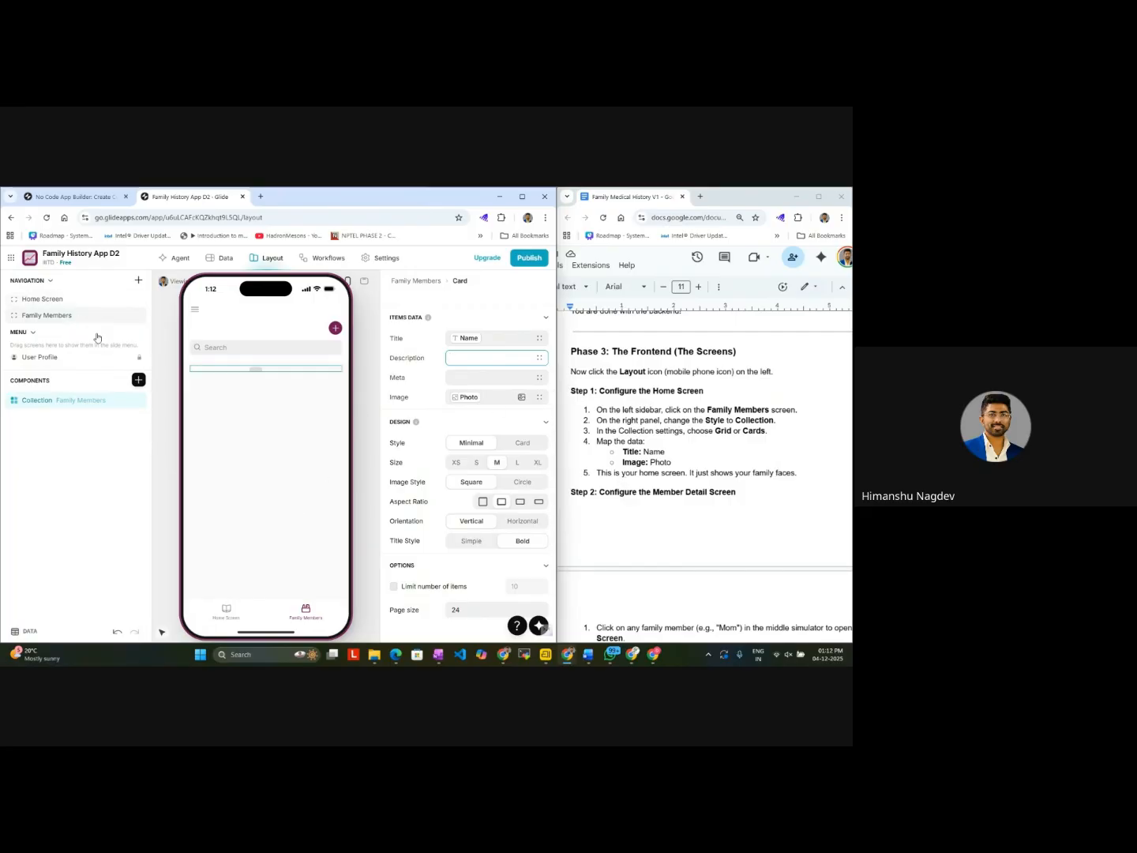
Step: Add a Card collection to the Home Screen, filtering the insertable components by "collec"
{"action": "left_click", "coordinate": [60, 301]}
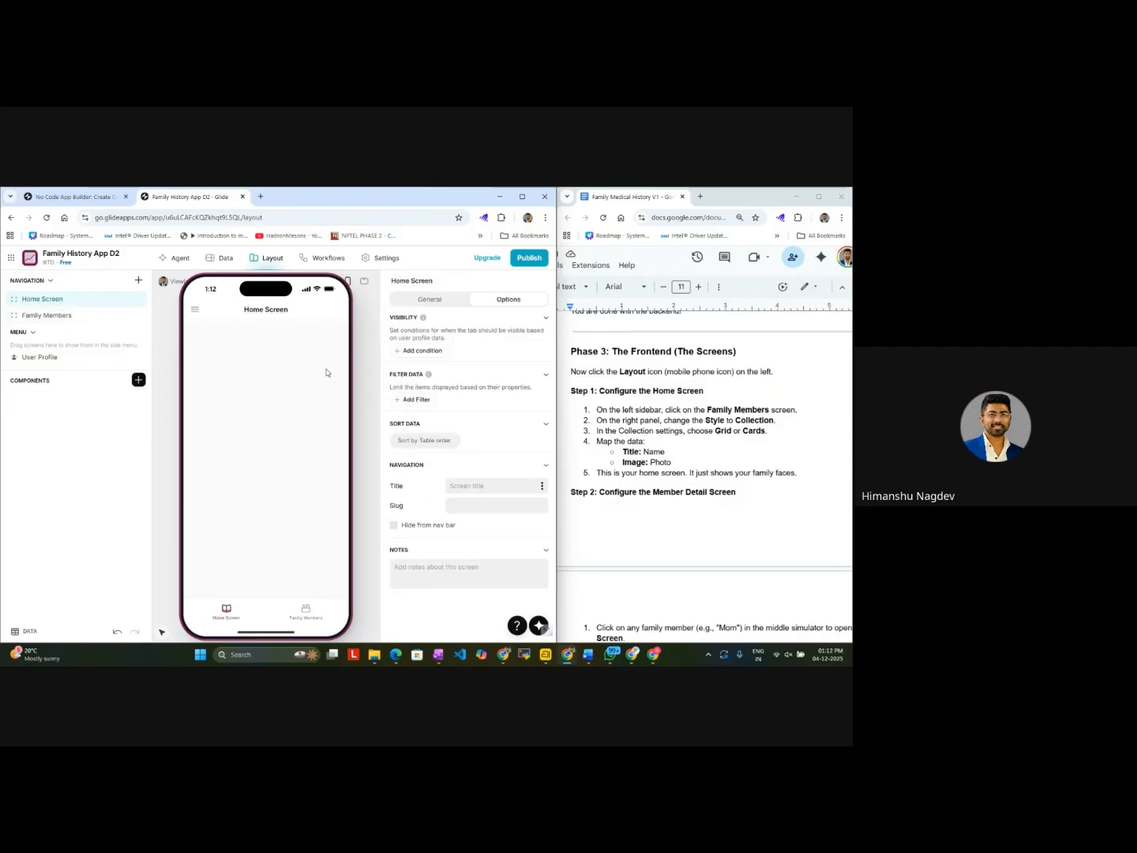
{"action": "left_click", "coordinate": [139, 380]}
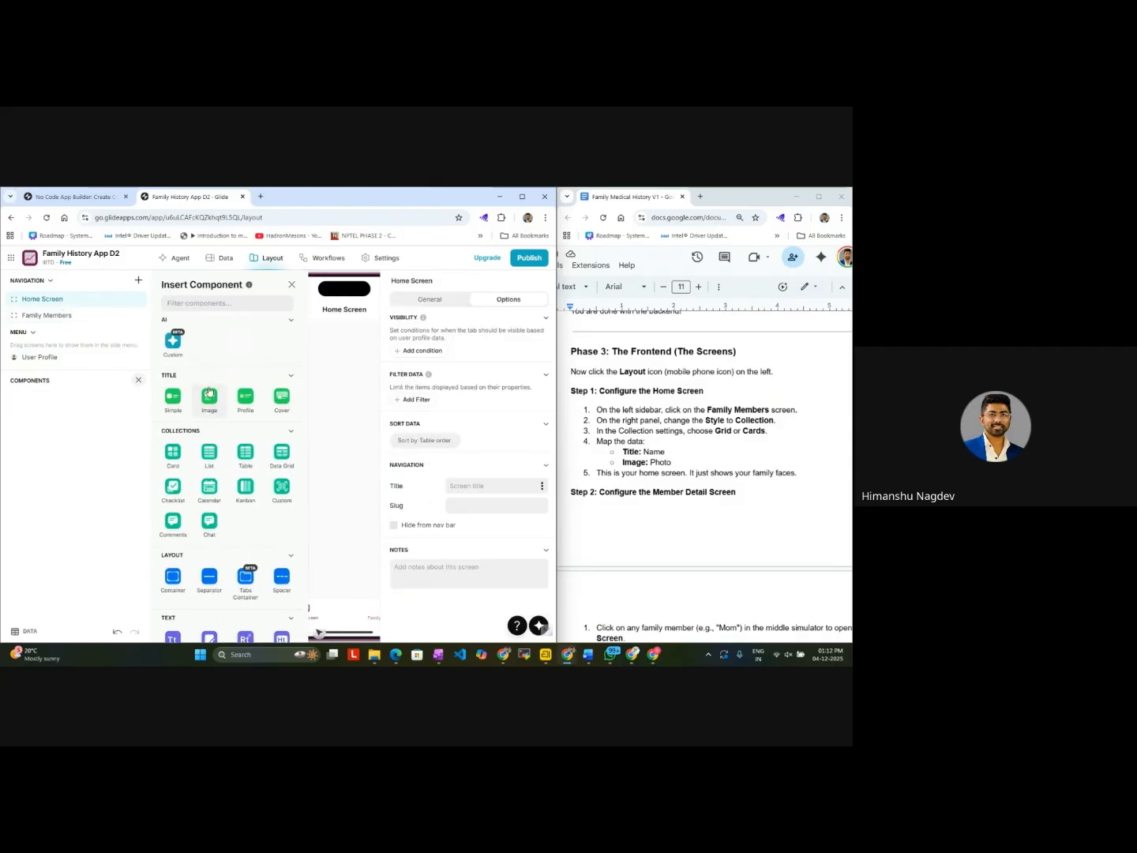
{"action": "left_click", "coordinate": [204, 304]}
{"action": "type", "text": "collec"}
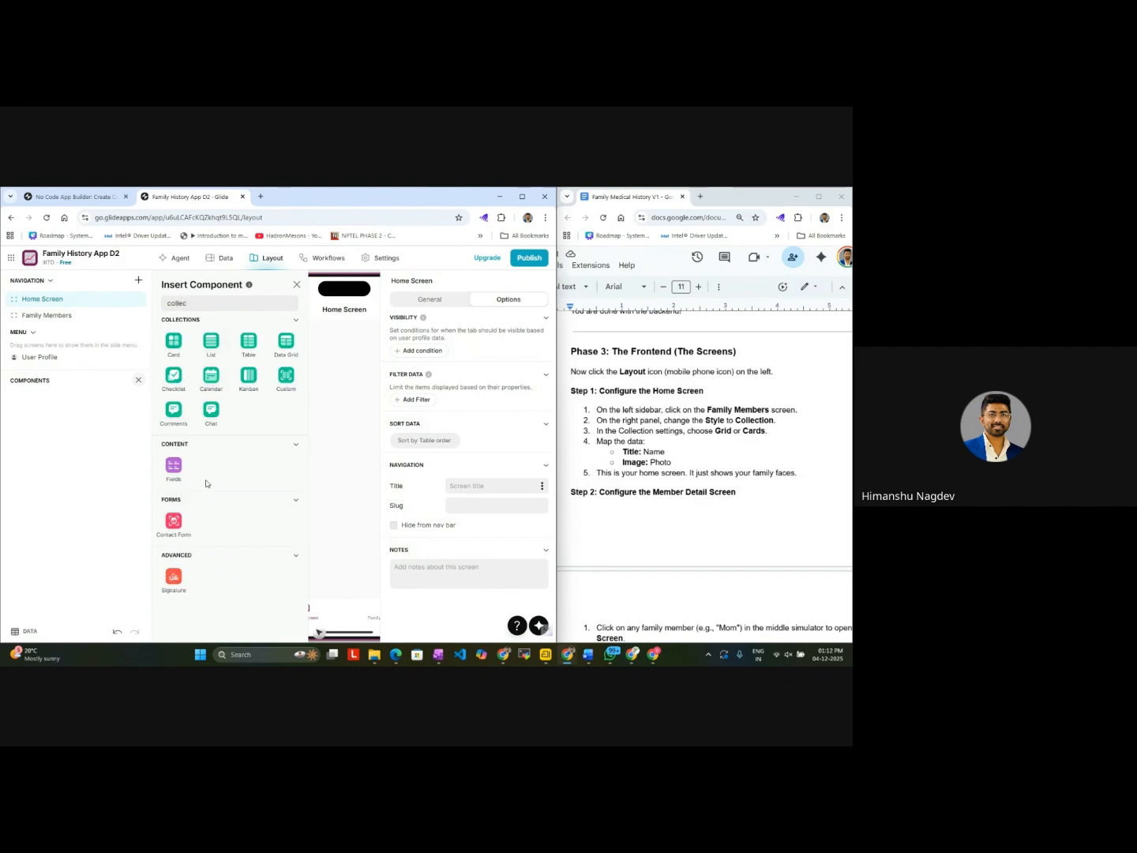
{"action": "left_click", "coordinate": [178, 342]}
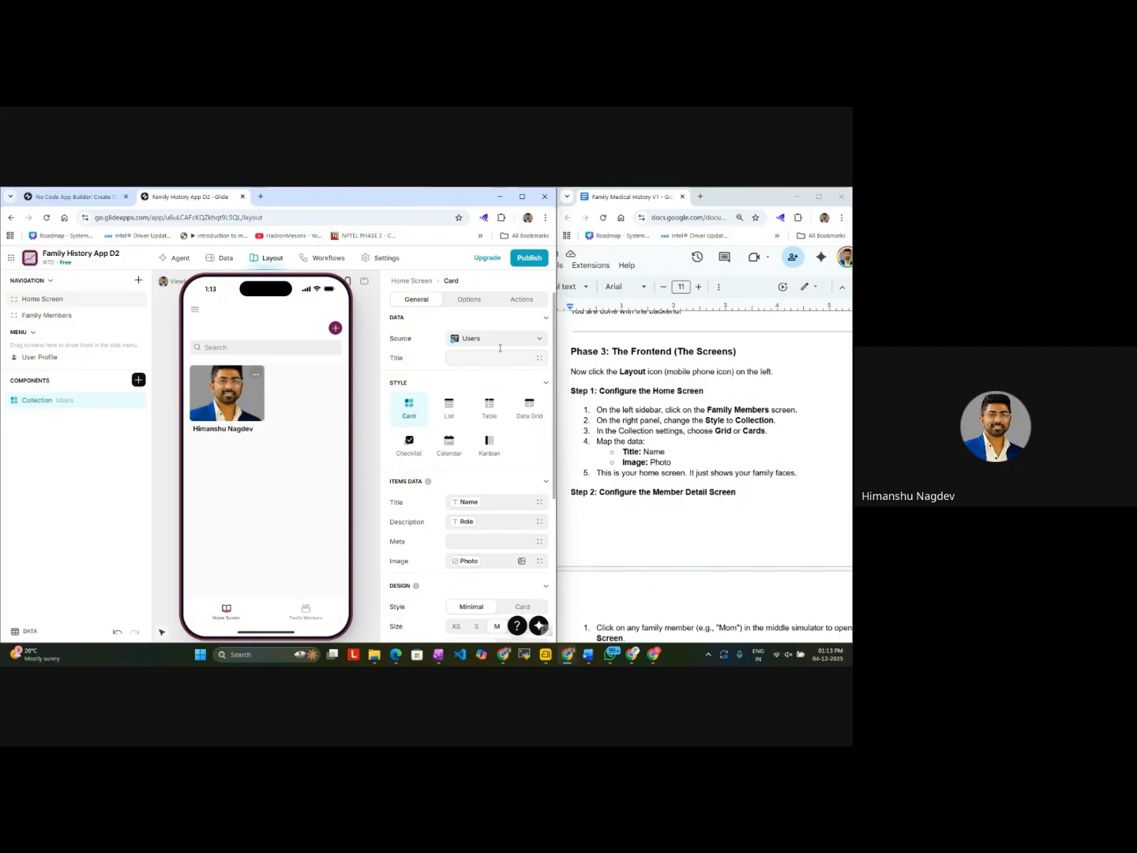
Step: Set the Home Screen collection's source to the Family Members table and clear its items' Description mapping
{"action": "left_click", "coordinate": [503, 345]}
{"action": "left_click", "coordinate": [477, 395]}
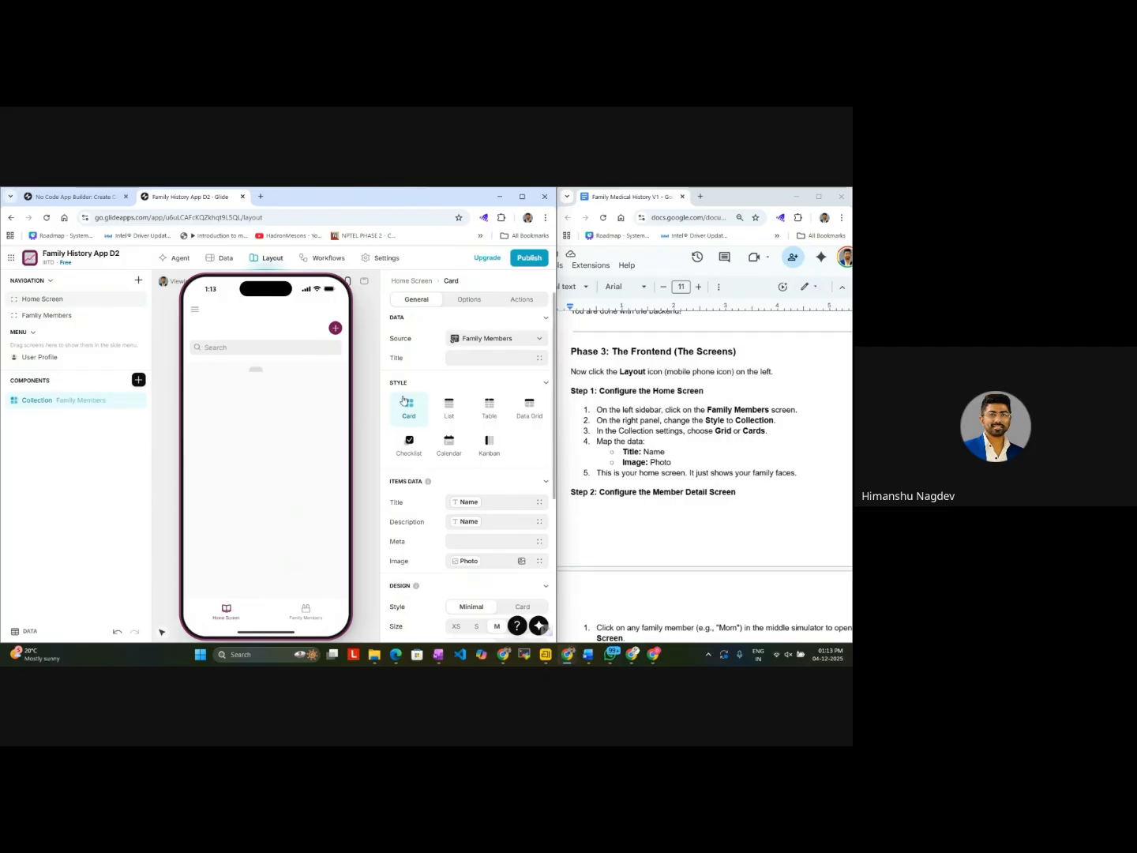
{"action": "left_click", "coordinate": [483, 521]}
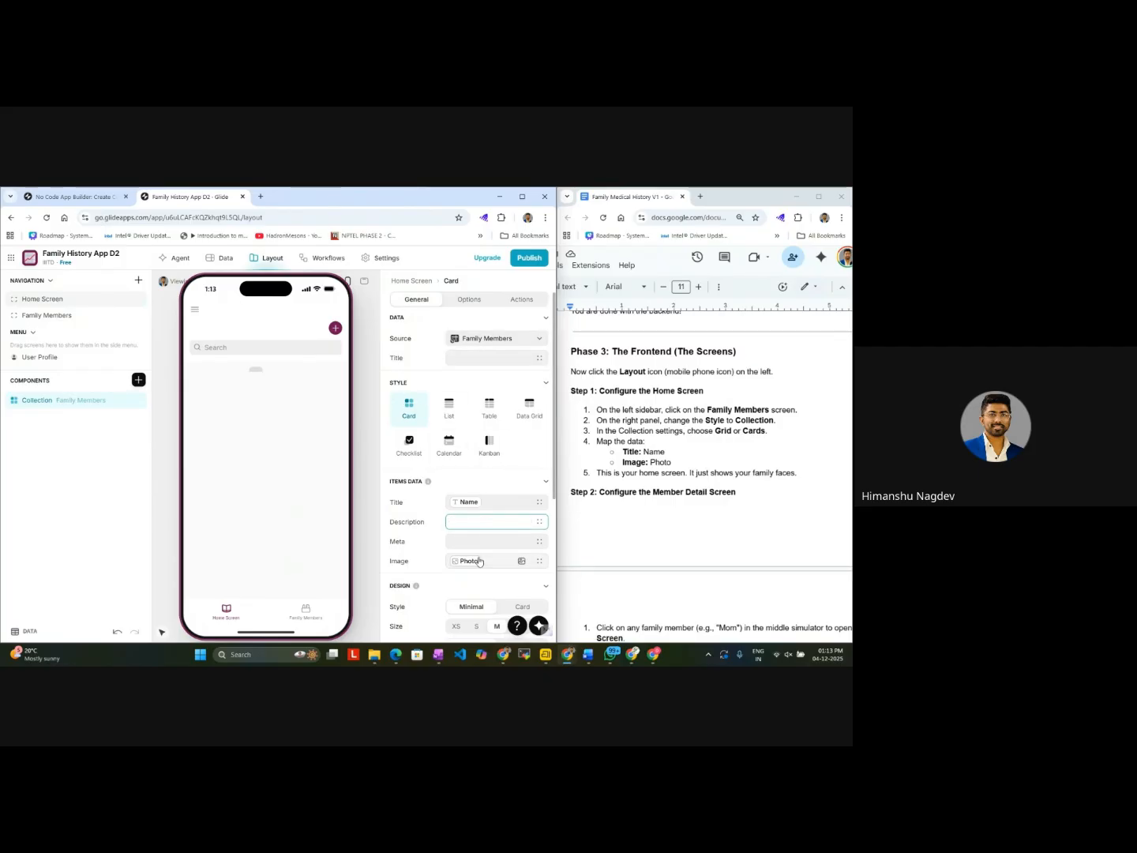
{"action": "scroll", "coordinate": [478, 561], "scroll_direction": "down", "scroll_amount": 3}
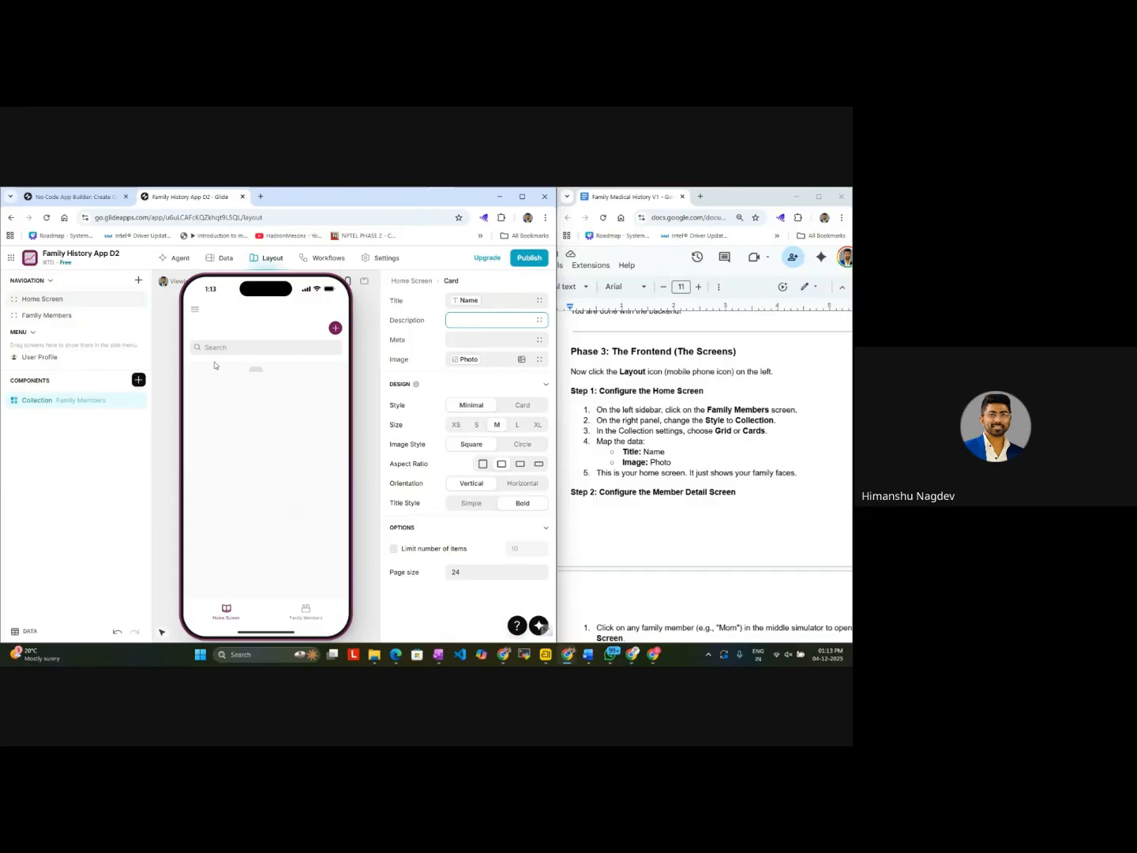
Step: Enter the family member's first name in the empty row of the Family Members data table
{"action": "left_click", "coordinate": [210, 258]}
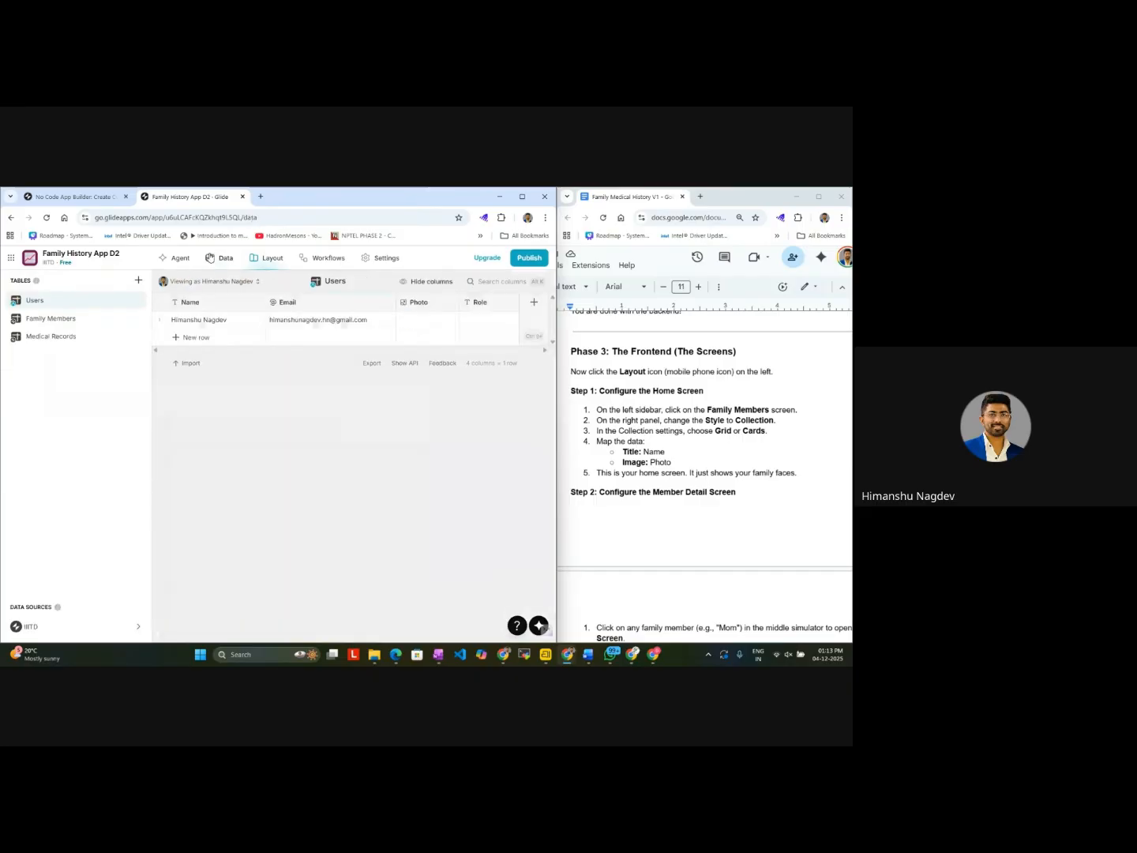
{"action": "left_click", "coordinate": [68, 323]}
{"action": "double_click", "coordinate": [195, 320]}
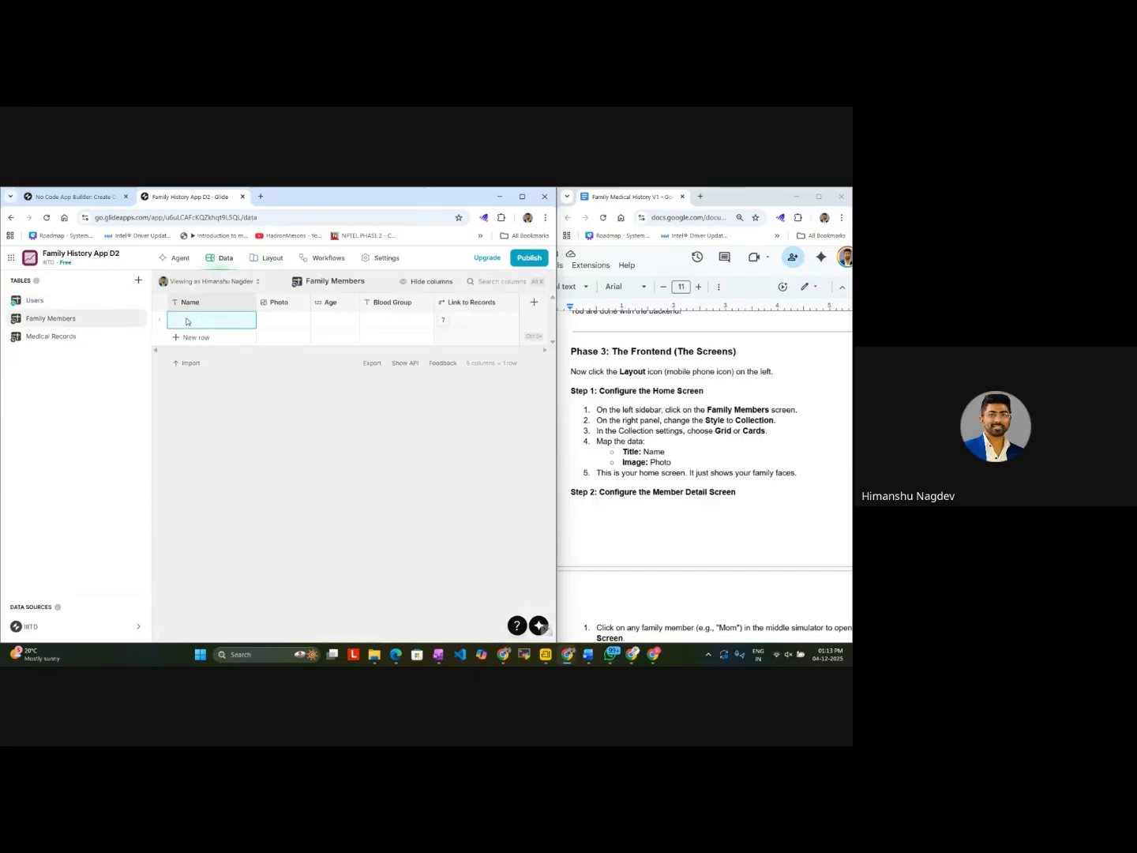
{"action": "type", "text": "Himansh"}
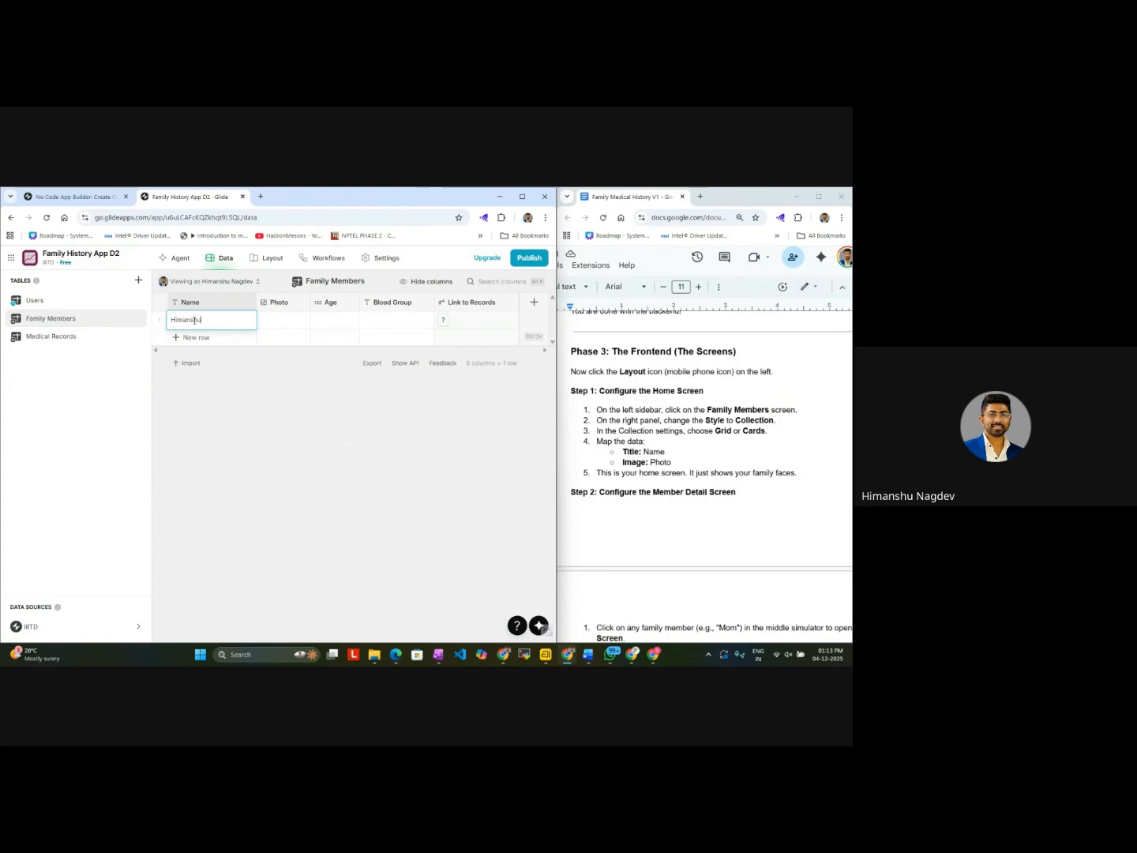
{"action": "type", "text": "u"}
Step: Set the row's Age to 31 and Blood Group to NA, leaving the Photo cell empty
{"action": "left_click", "coordinate": [296, 322]}
{"action": "left_click", "coordinate": [296, 322]}
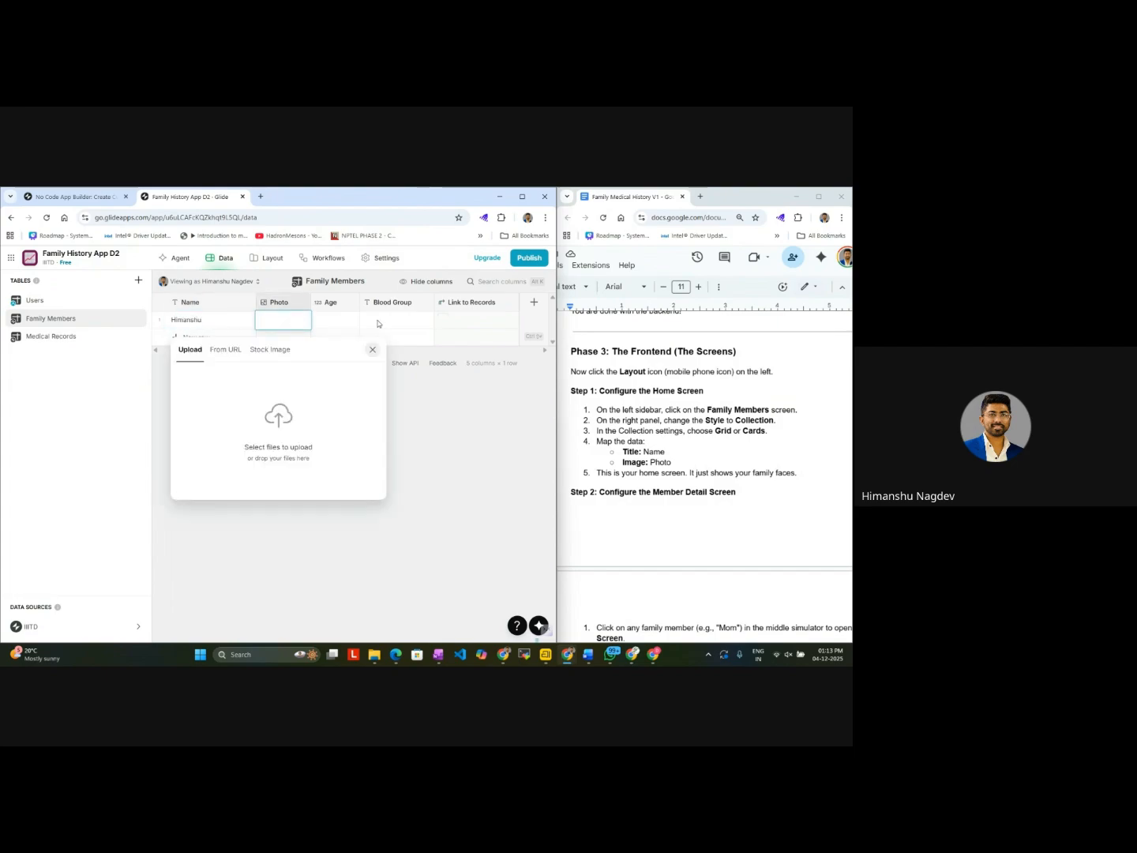
{"action": "left_click", "coordinate": [335, 321]}
{"action": "left_click", "coordinate": [334, 321]}
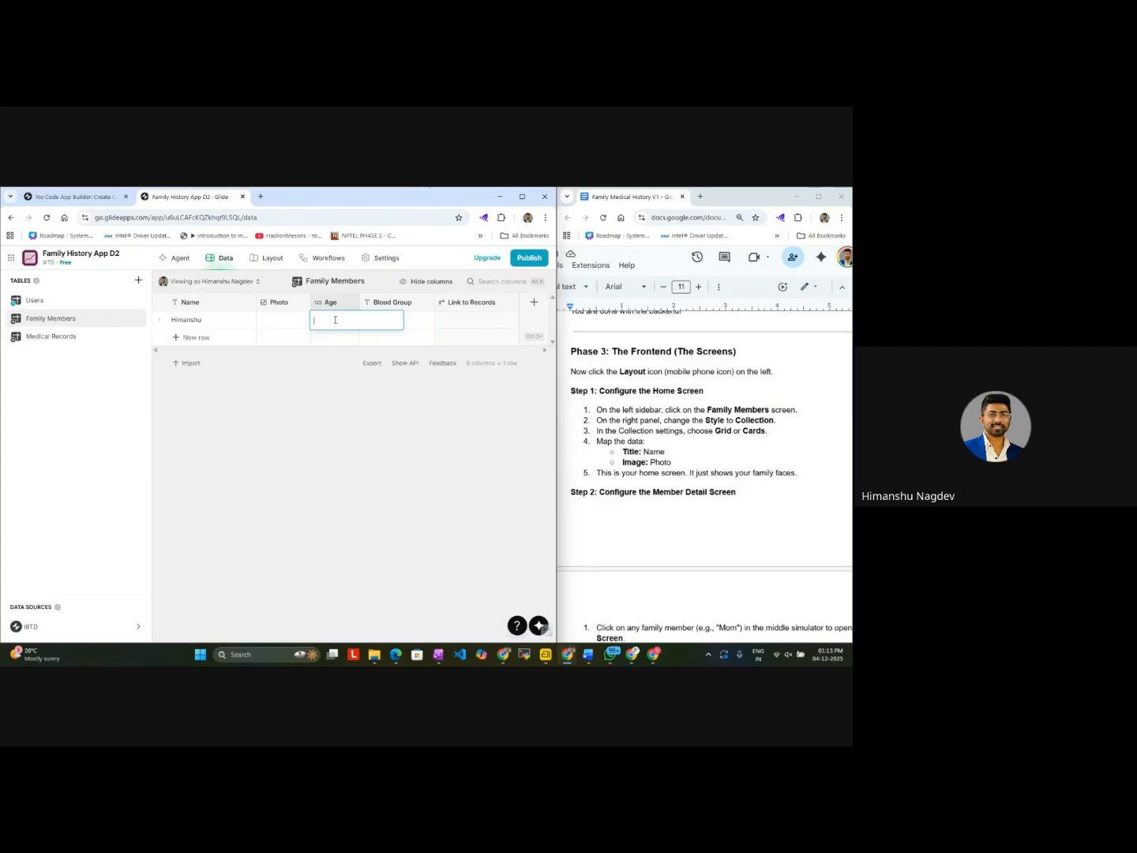
{"action": "left_click", "coordinate": [424, 325]}
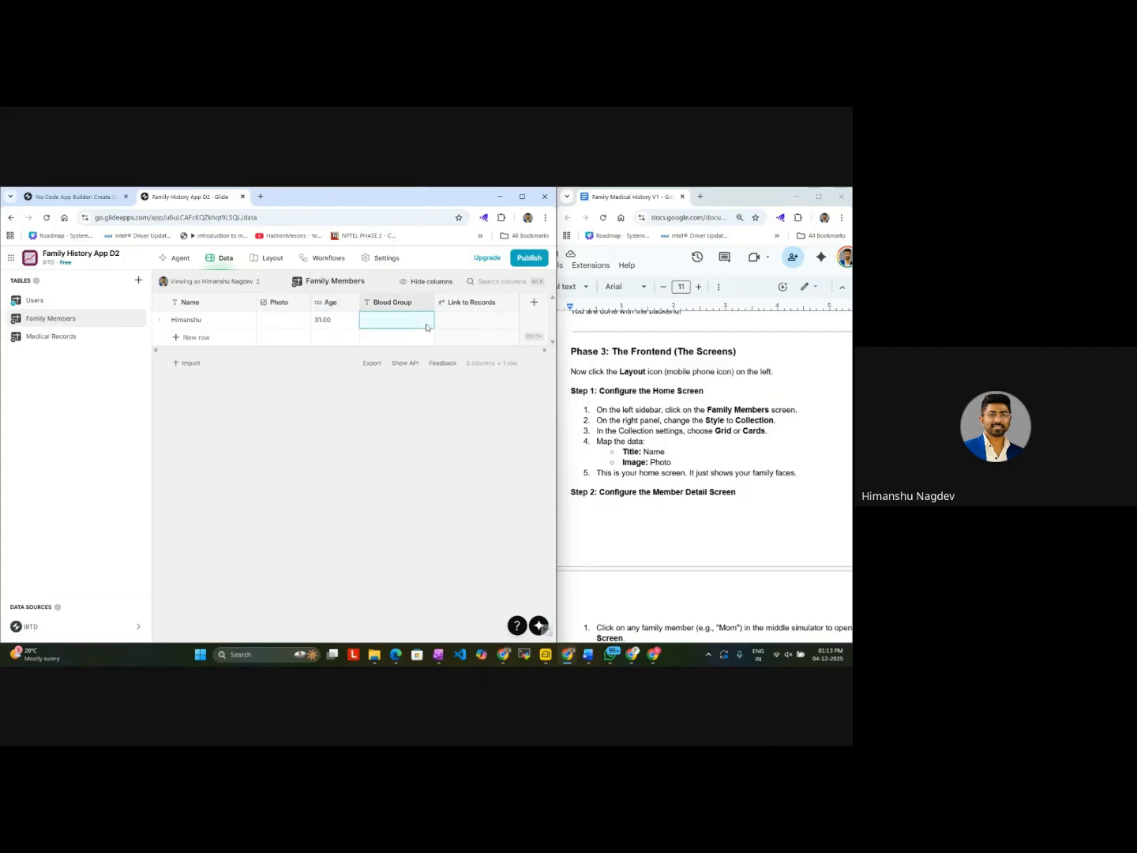
{"action": "left_click", "coordinate": [427, 324]}
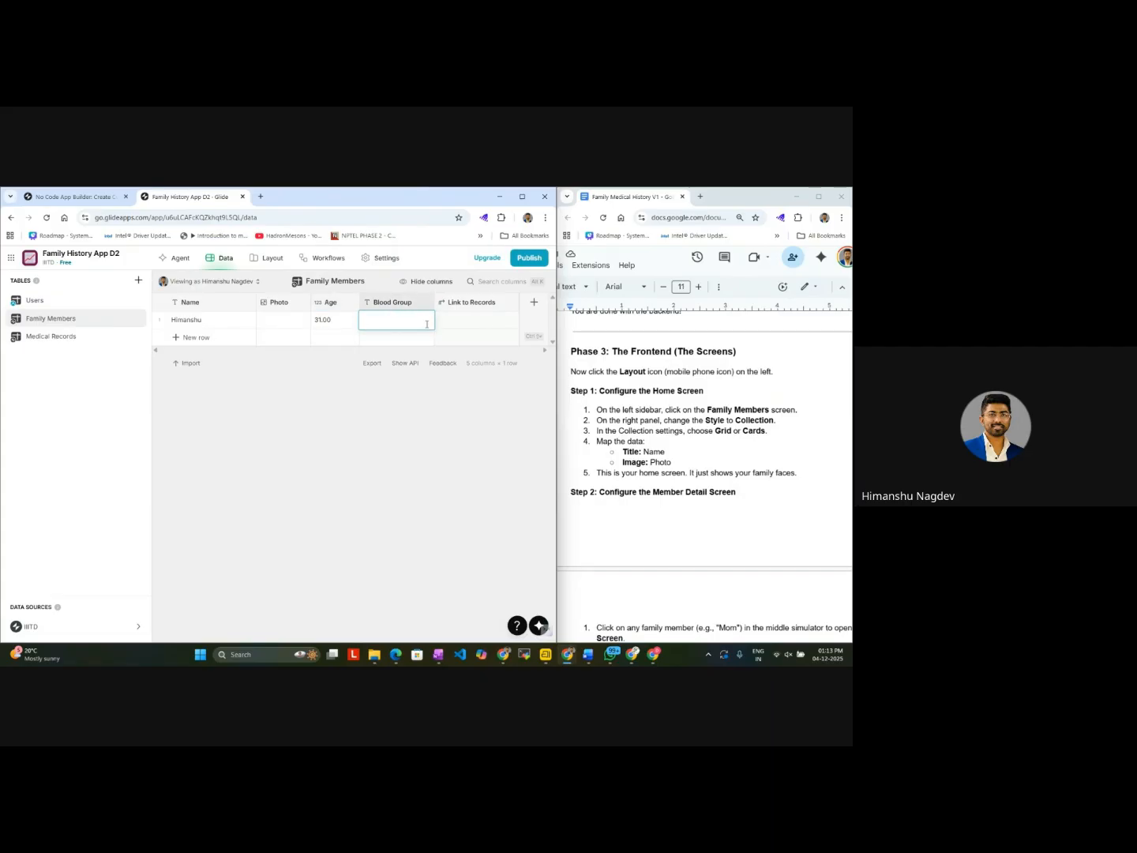
{"action": "type", "text": "NA"}
{"action": "left_click", "coordinate": [499, 326]}
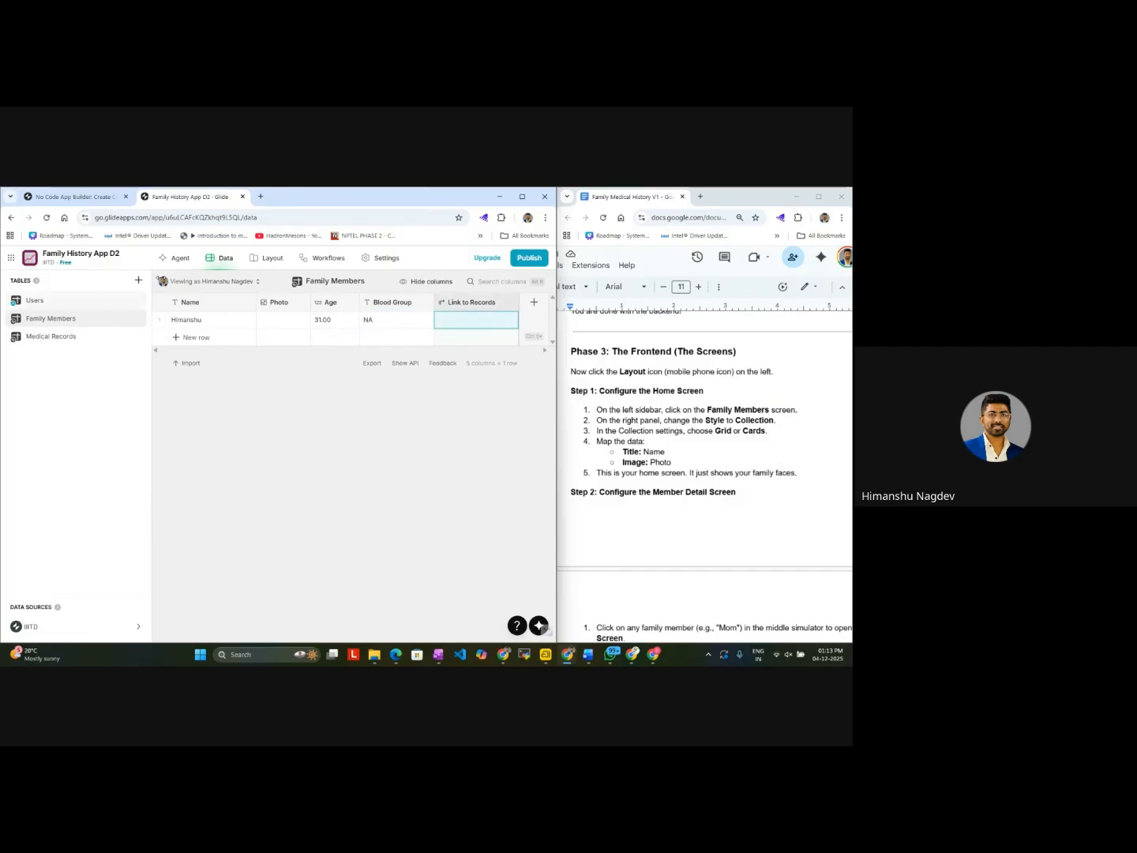
Step: Check the new family member's card in the Home Screen preview of the layout and agent views
{"action": "left_click", "coordinate": [256, 259]}
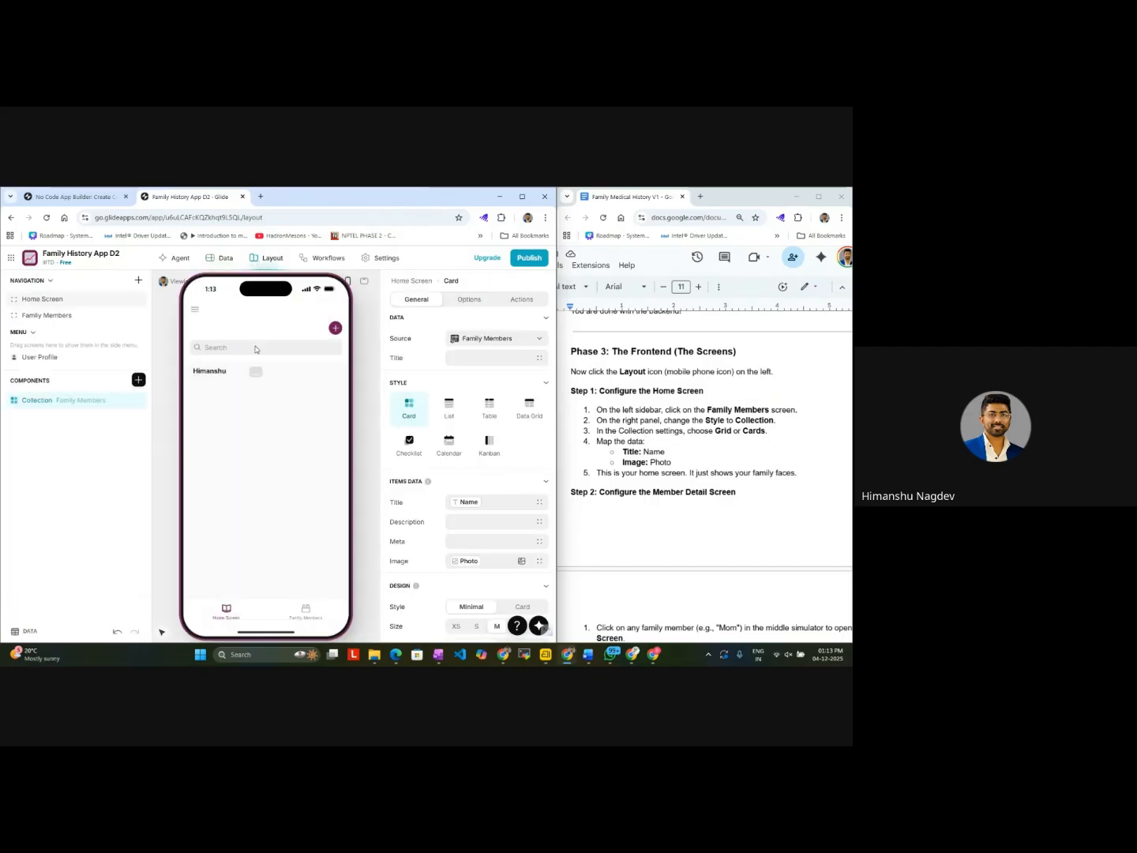
{"action": "left_click", "coordinate": [226, 260]}
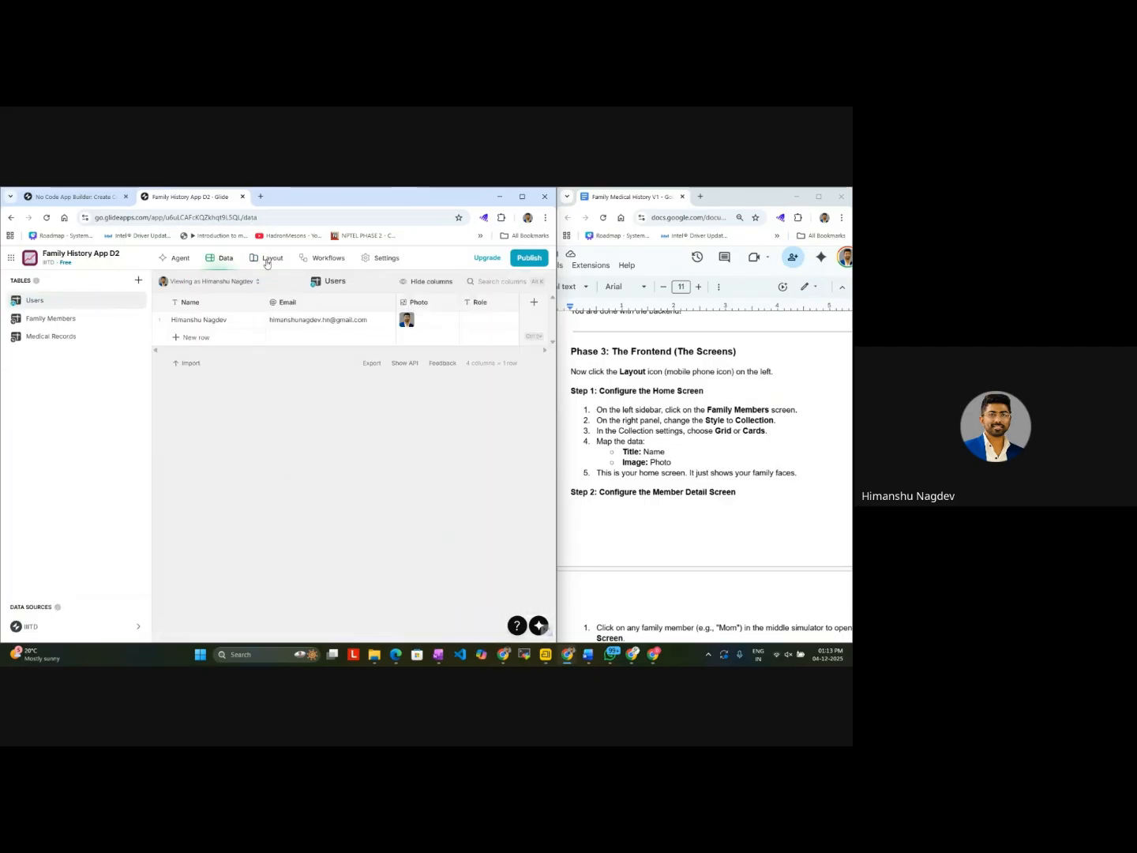
{"action": "left_click", "coordinate": [267, 260]}
{"action": "left_click", "coordinate": [186, 259]}
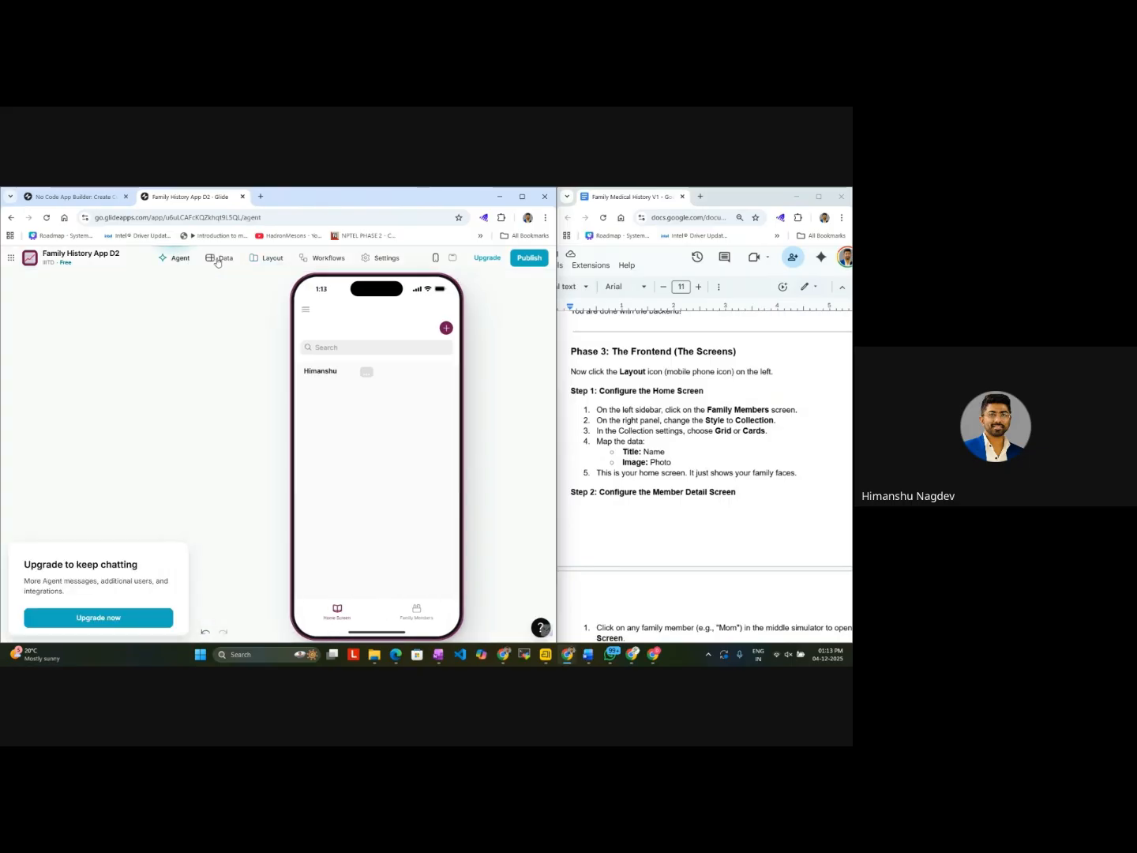
Step: Upload the favicon JPG into the family member's Photo cell in the Family Members table and return to the layout preview
{"action": "left_click", "coordinate": [218, 261]}
{"action": "left_click", "coordinate": [95, 319]}
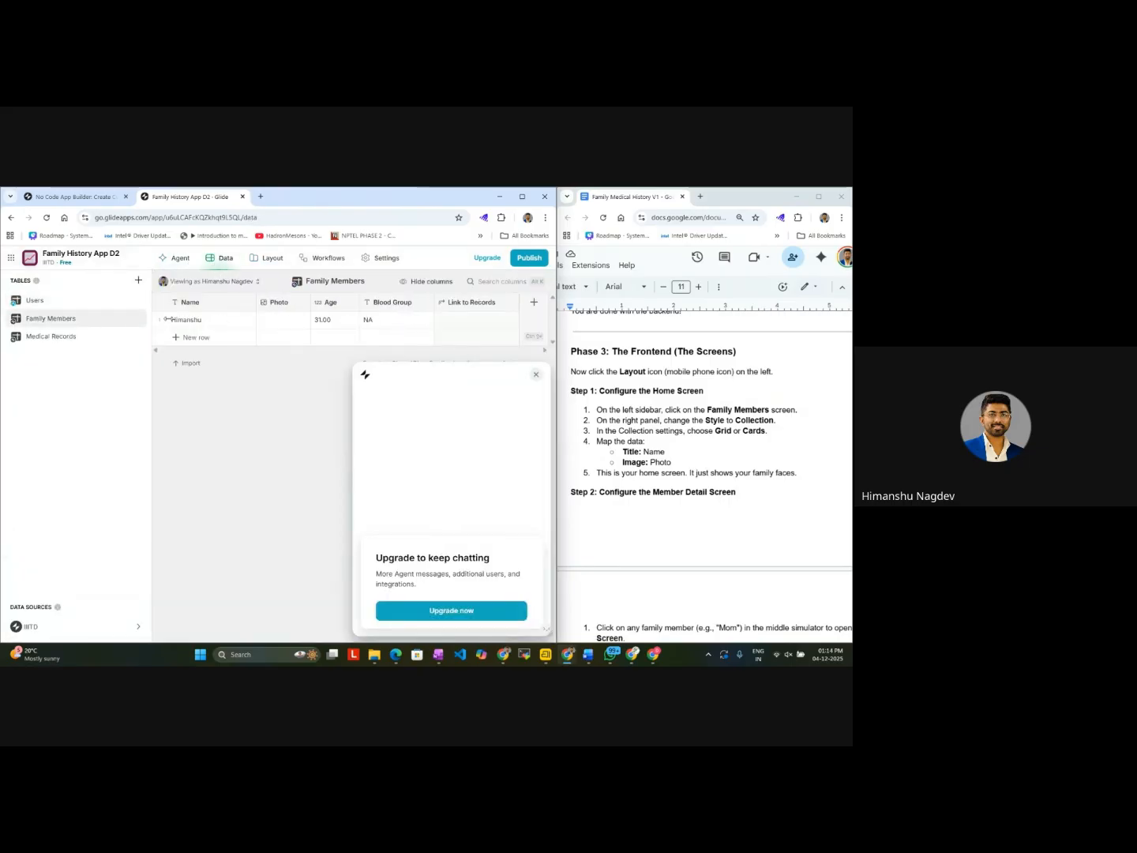
{"action": "left_click", "coordinate": [272, 323]}
{"action": "left_click", "coordinate": [271, 323]}
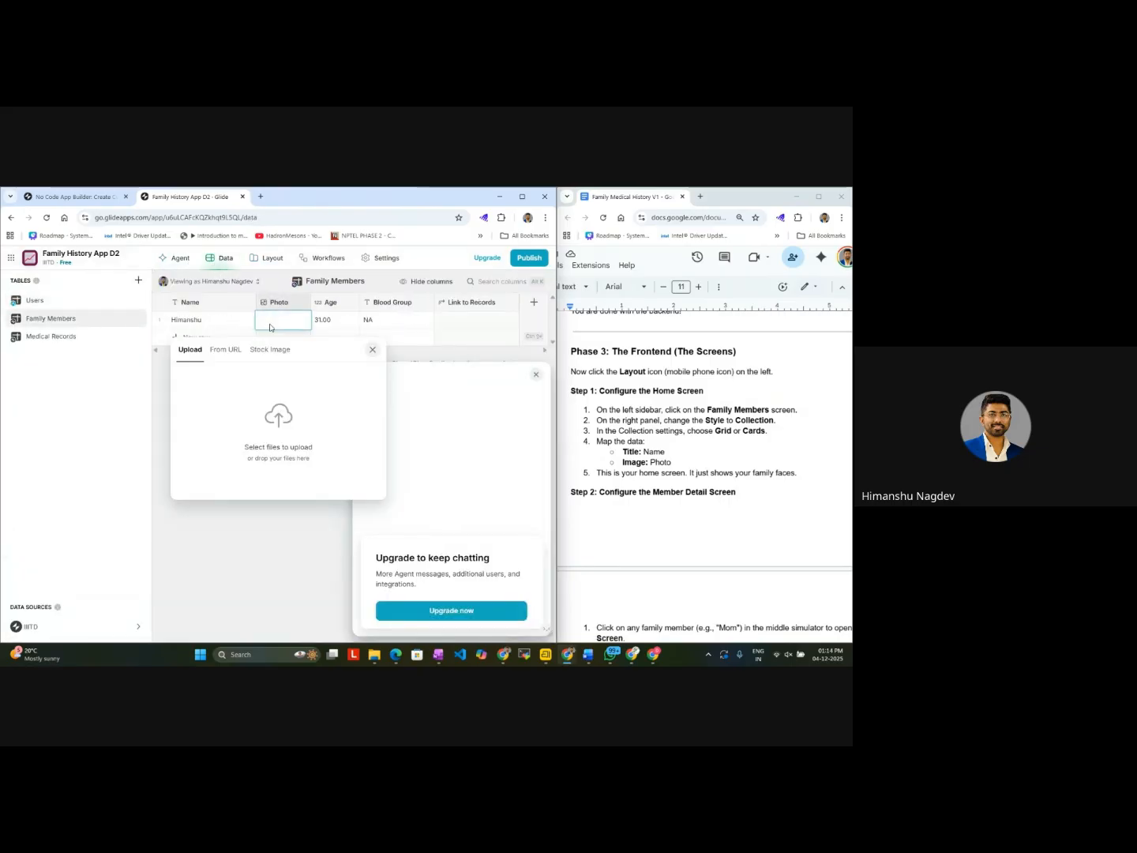
{"action": "left_click", "coordinate": [273, 429]}
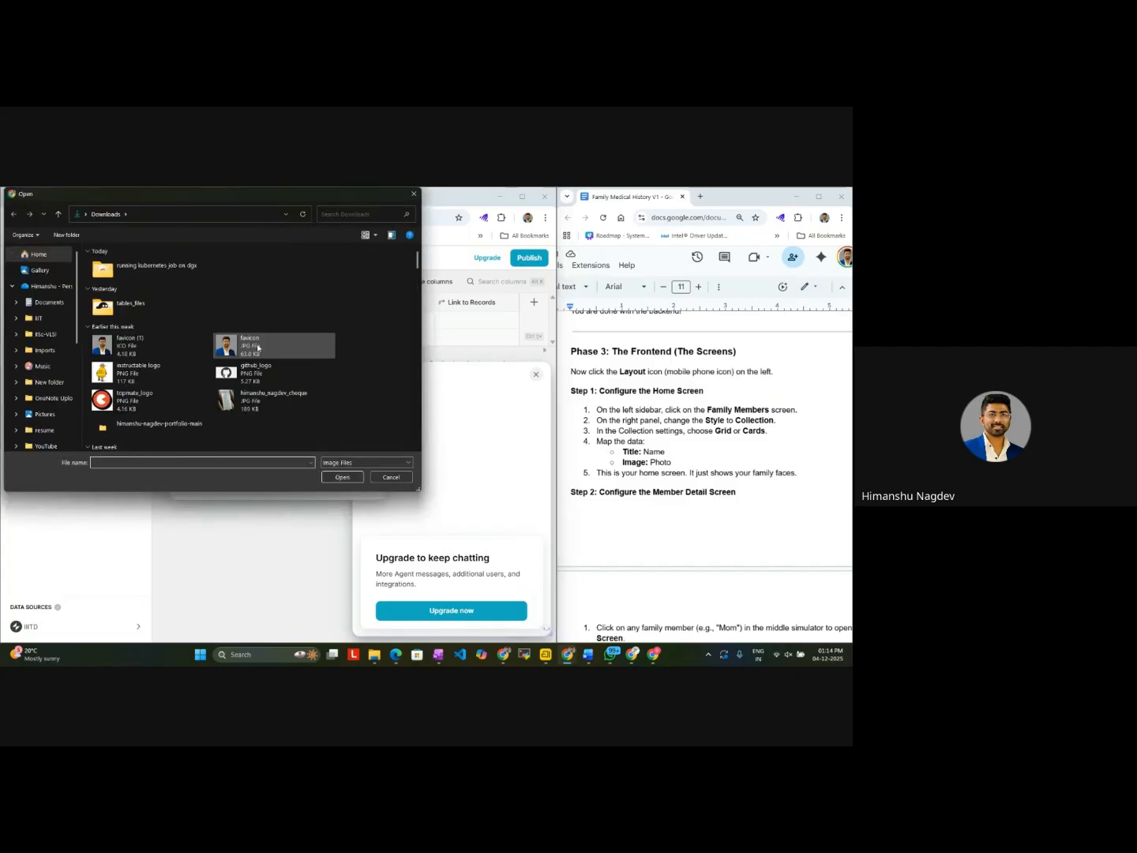
{"action": "scroll", "coordinate": [200, 405], "scroll_direction": "down", "scroll_amount": 5}
{"action": "scroll", "coordinate": [199, 406], "scroll_direction": "up", "scroll_amount": 5}
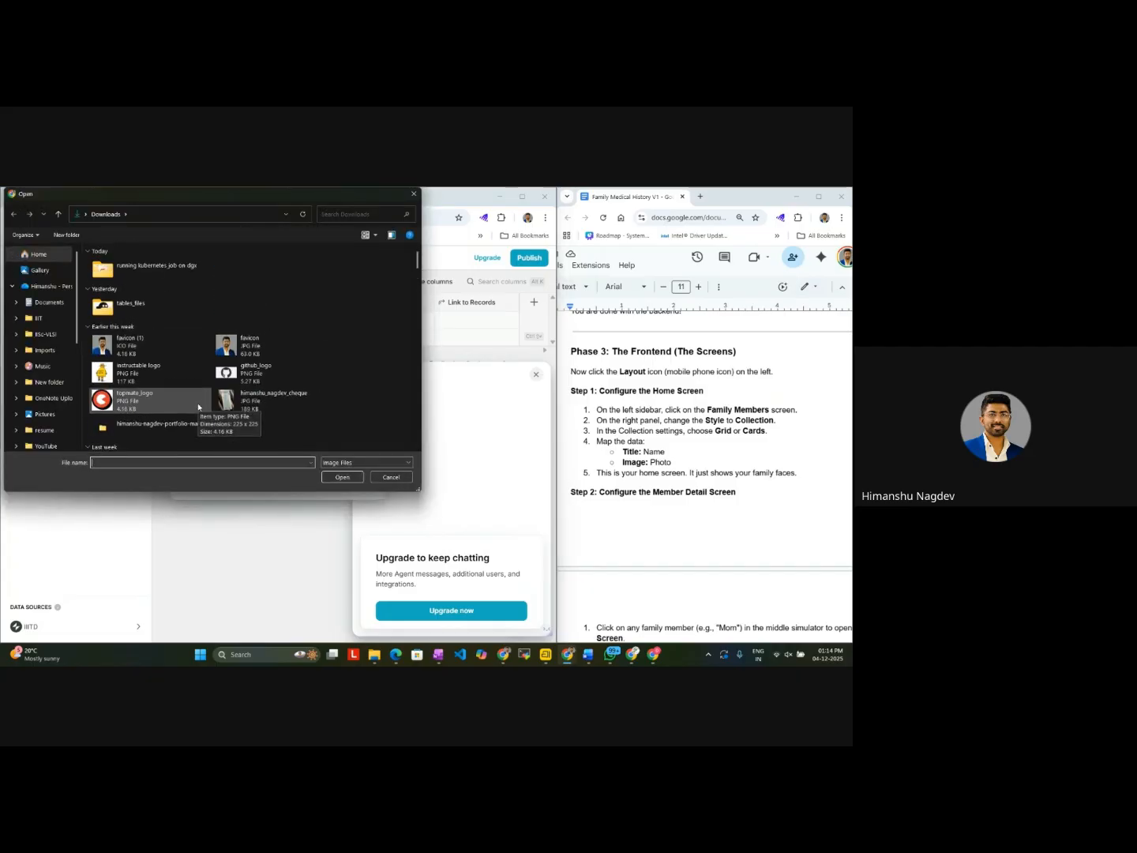
{"action": "double_click", "coordinate": [237, 345]}
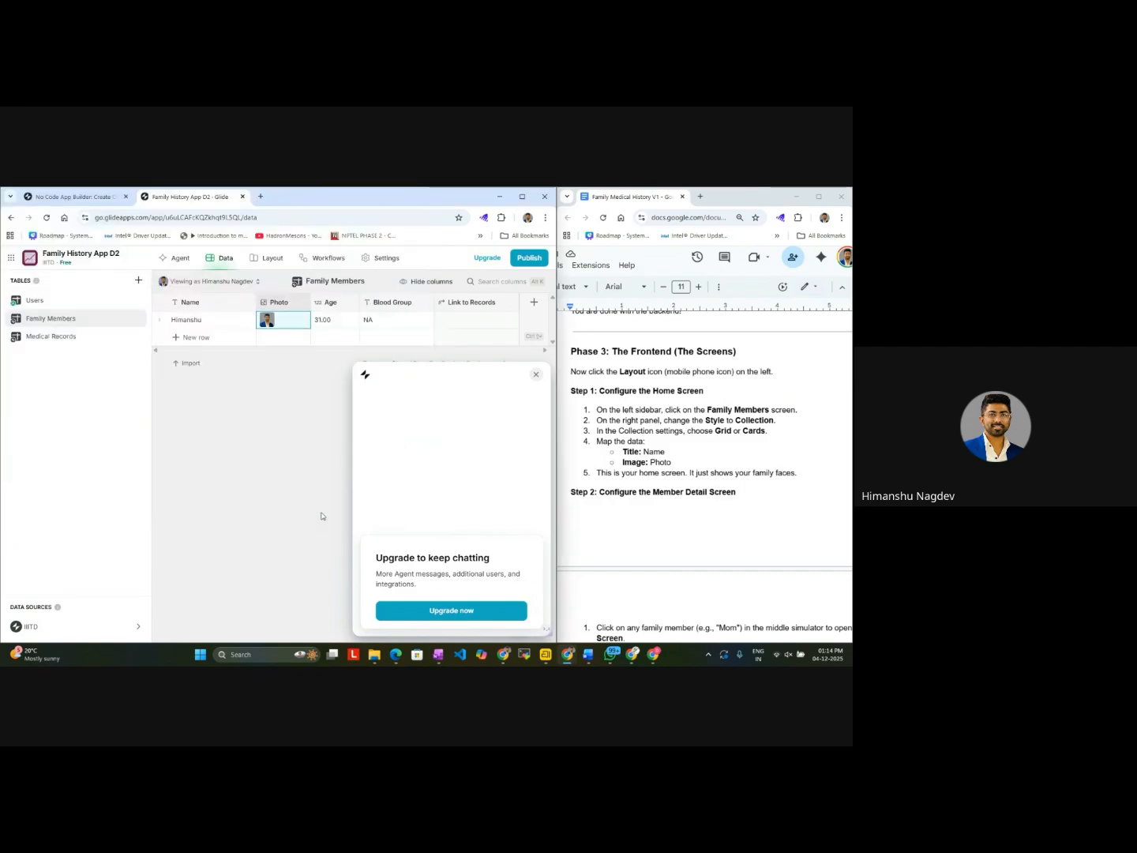
{"action": "left_click", "coordinate": [264, 260]}
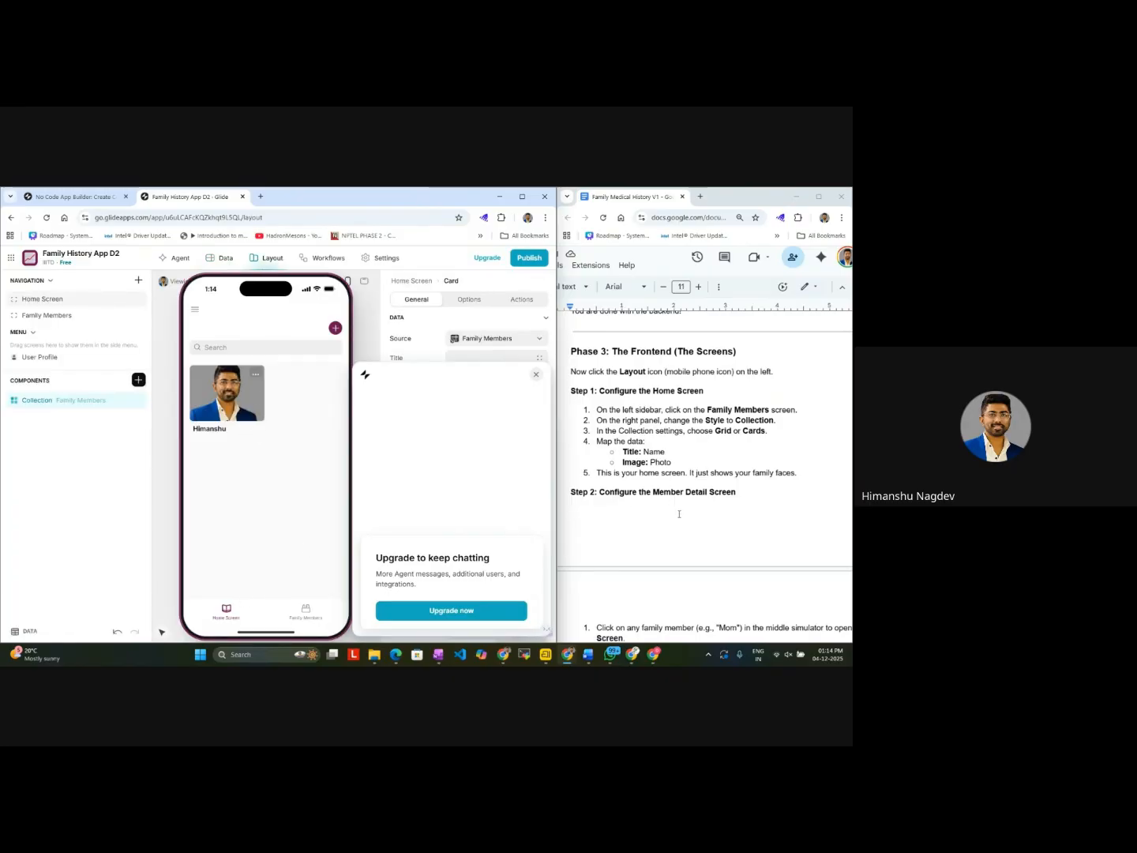
Step: Rename the Family Members screen's label to Member Detail Screen
{"action": "scroll", "coordinate": [679, 515], "scroll_direction": "down", "scroll_amount": 2}
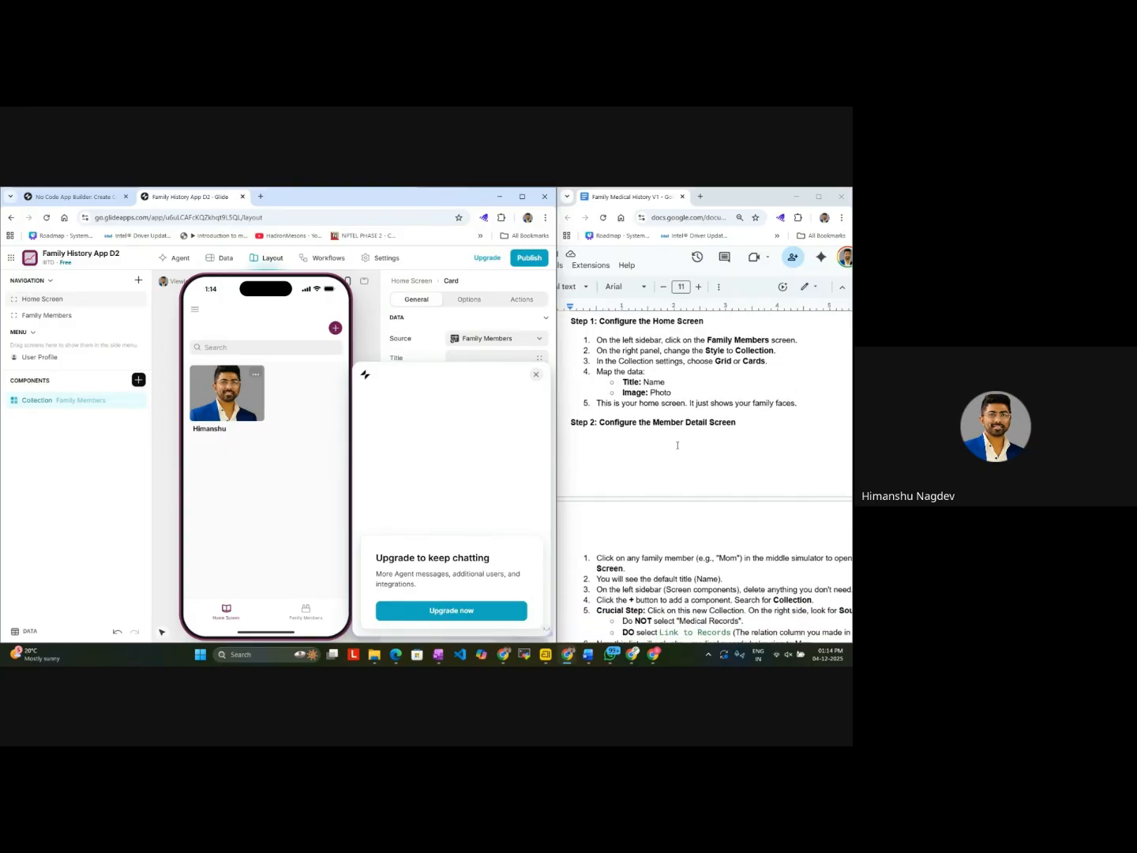
{"action": "scroll", "coordinate": [678, 445], "scroll_direction": "up", "scroll_amount": 1}
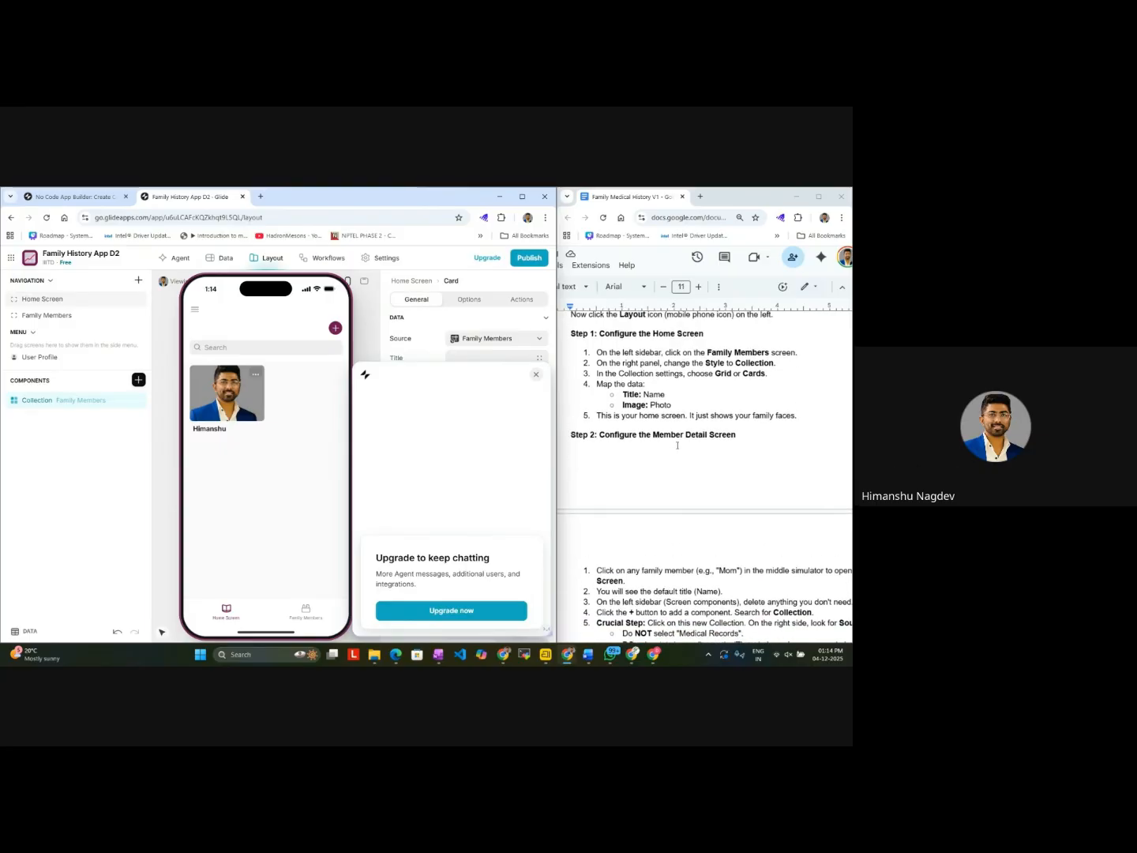
{"action": "left_click", "coordinate": [36, 319]}
{"action": "double_click", "coordinate": [487, 358]}
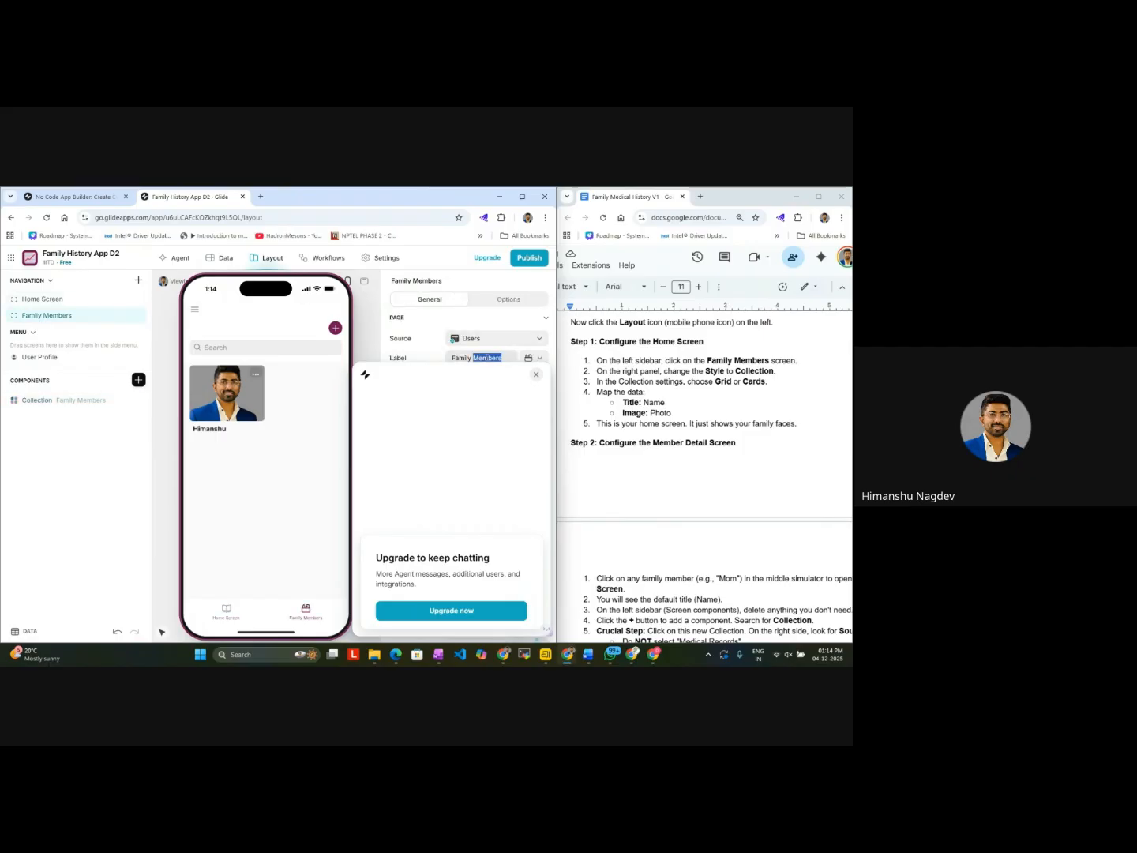
{"action": "left_click", "coordinate": [536, 376]}
{"action": "double_click", "coordinate": [501, 357]}
{"action": "type", "text": "=="}
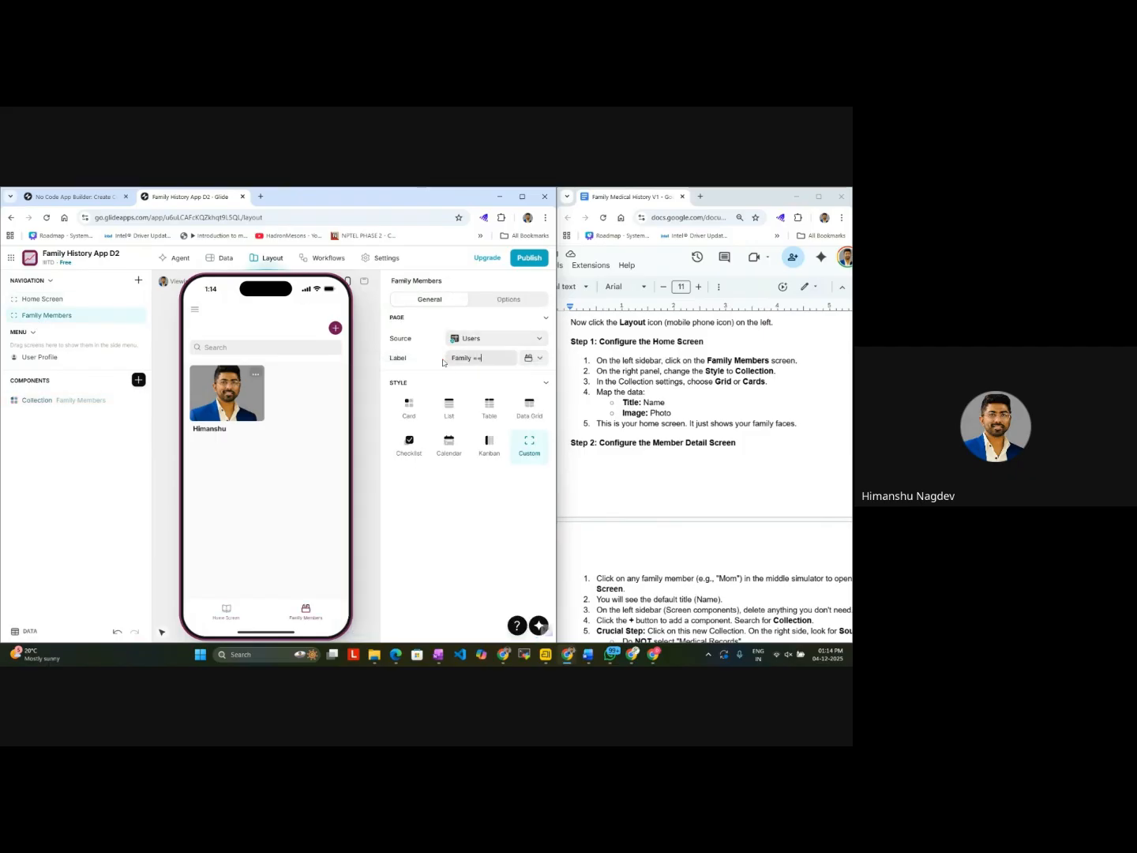
{"action": "key", "text": "BackSpace"}
{"action": "key", "text": "BackSpace"}
{"action": "key", "text": "BackSpace"}
{"action": "key", "text": "BackSpace"}
{"action": "key", "text": "BackSpace"}
{"action": "type", "text": "Member"}
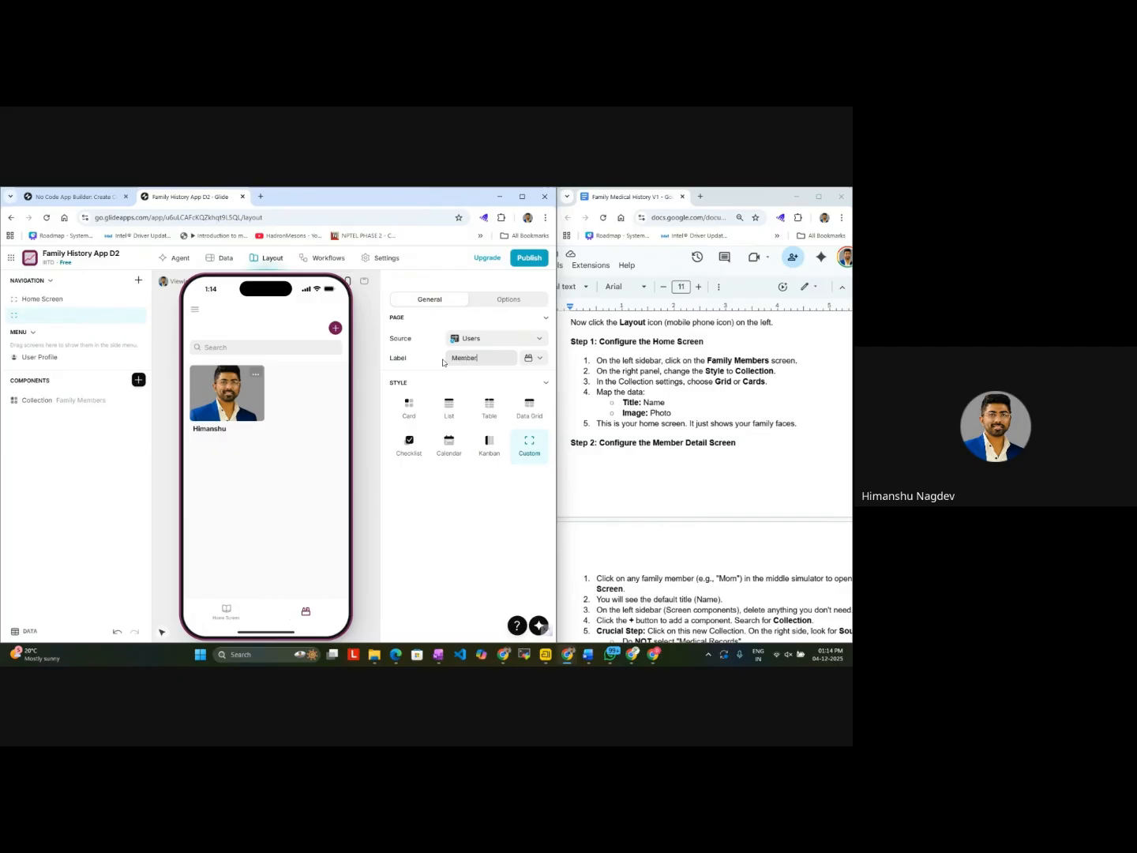
{"action": "type", "text": " Detail Screen"}
Step: Read the guide's Step 2 and set the Member Detail Screen's source to the Family Members table
{"action": "left_click", "coordinate": [654, 511]}
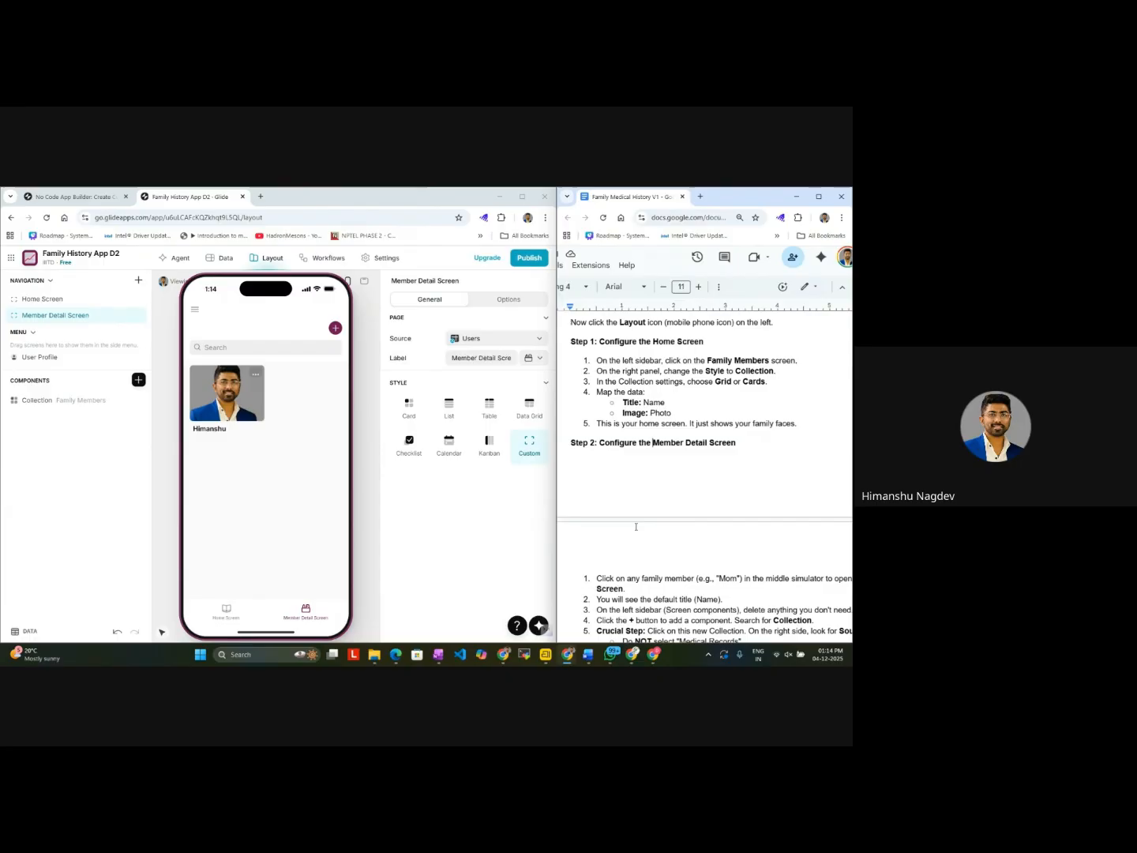
{"action": "scroll", "coordinate": [655, 511], "scroll_direction": "down", "scroll_amount": 3}
{"action": "scroll", "coordinate": [636, 524], "scroll_direction": "down", "scroll_amount": 2}
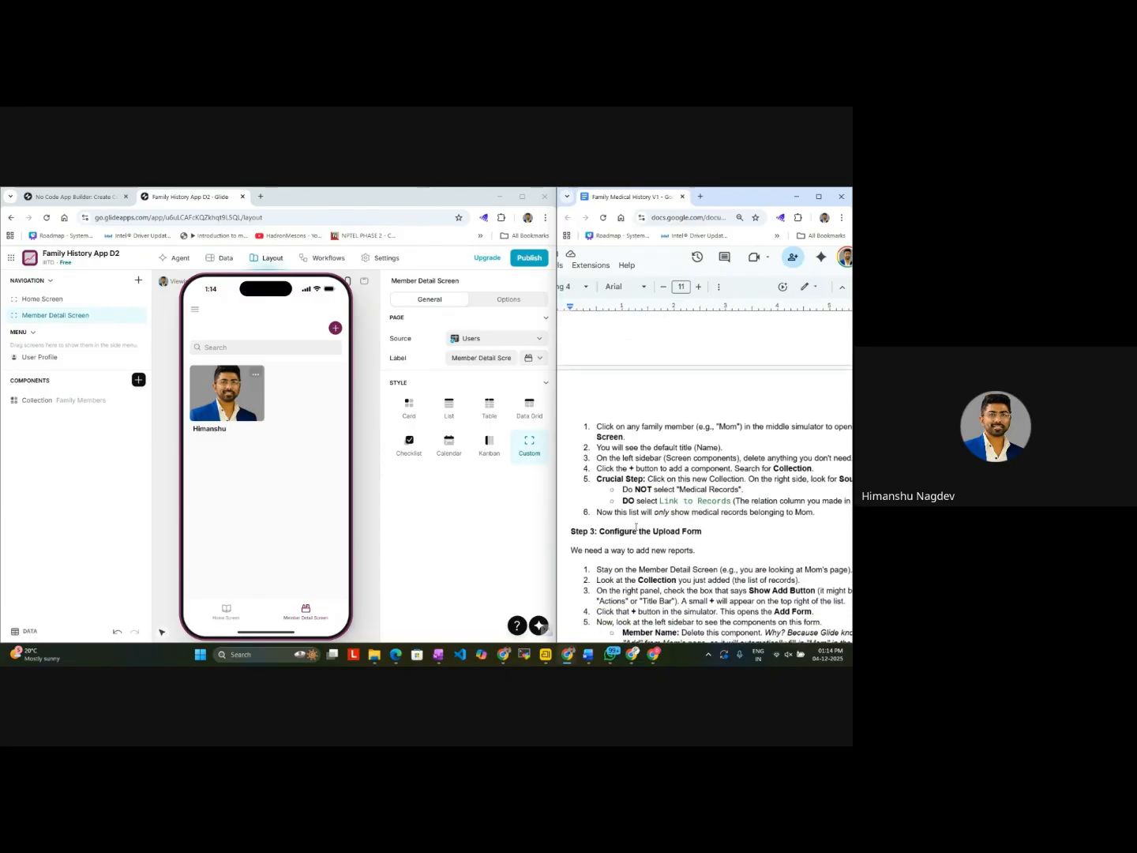
{"action": "scroll", "coordinate": [636, 527], "scroll_direction": "right", "scroll_amount": 2}
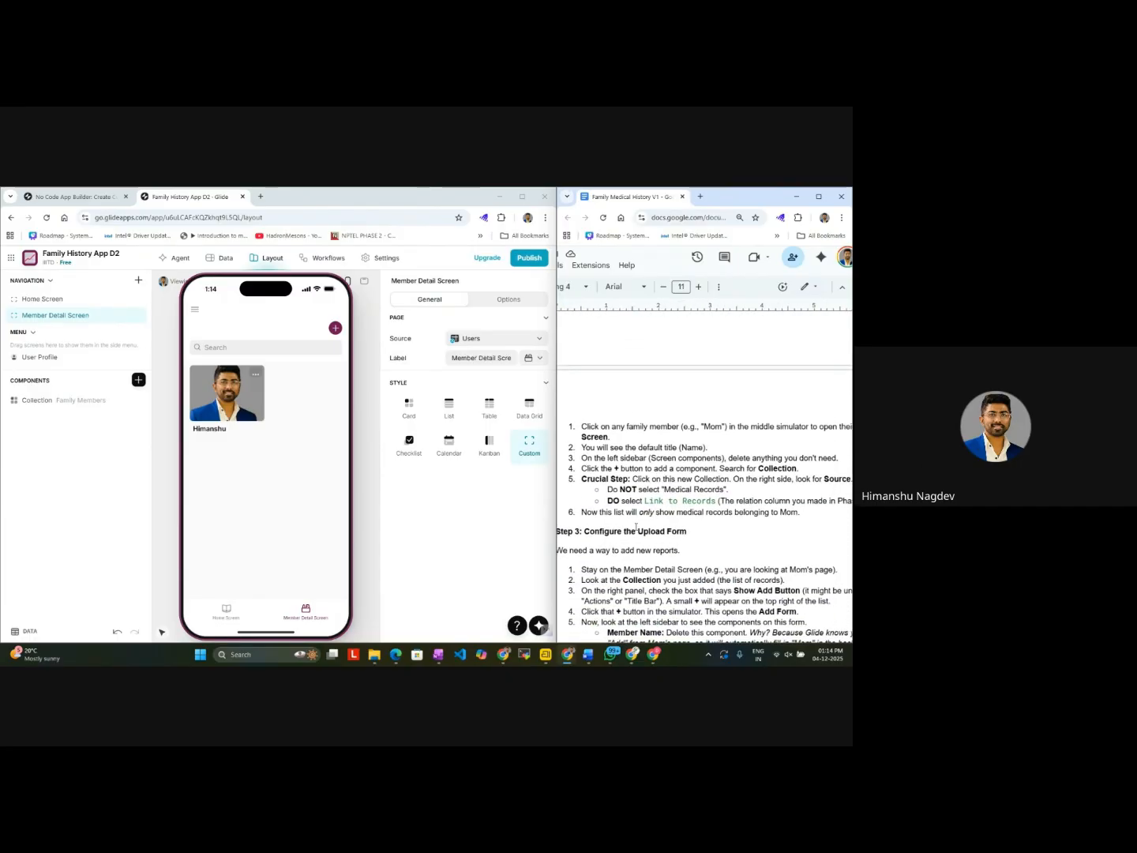
{"action": "scroll", "coordinate": [636, 527], "scroll_direction": "right", "scroll_amount": 1}
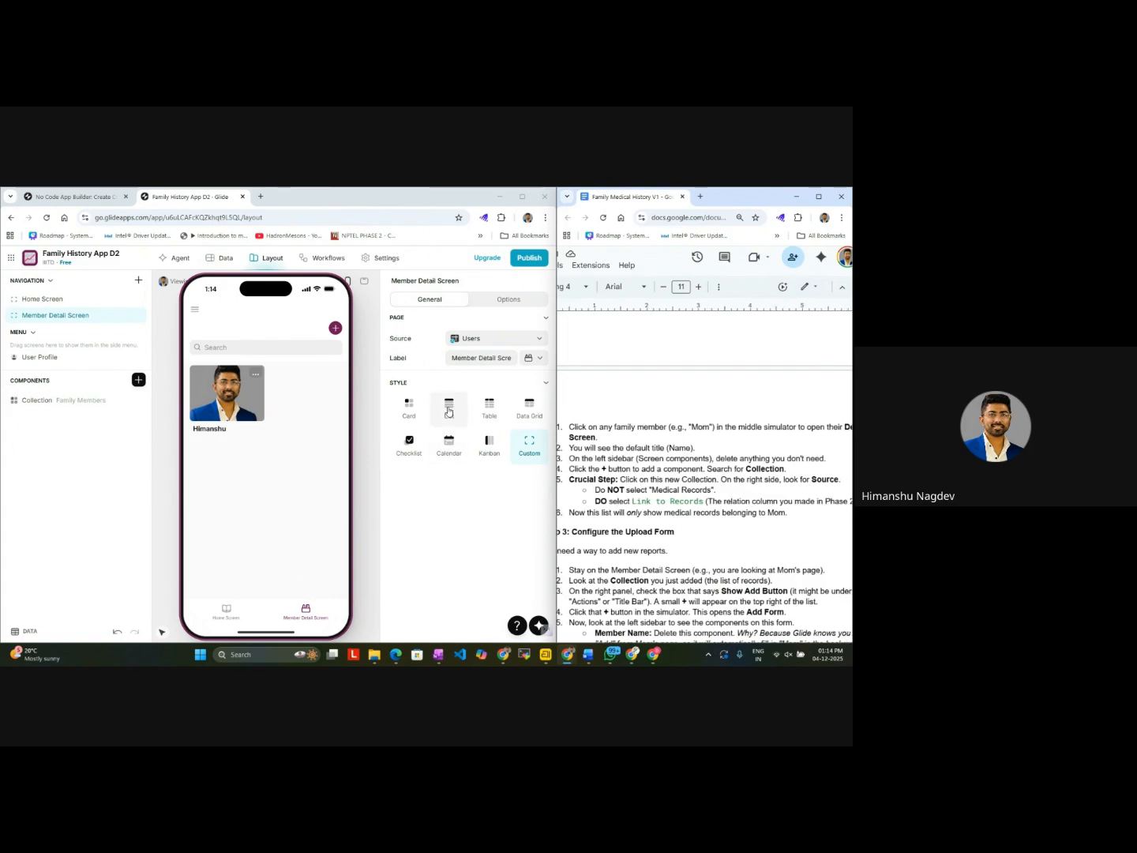
{"action": "left_click", "coordinate": [520, 343]}
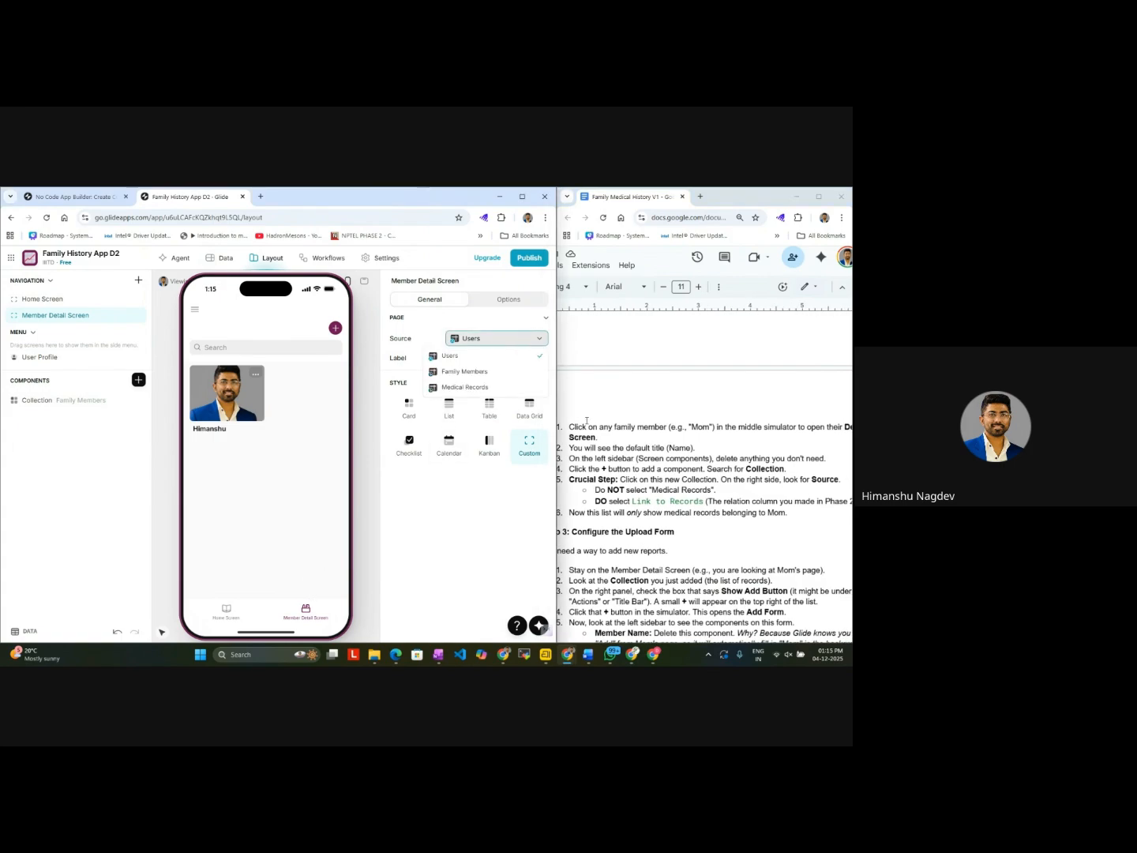
{"action": "scroll", "coordinate": [642, 448], "scroll_direction": "up", "scroll_amount": 3}
{"action": "scroll", "coordinate": [641, 449], "scroll_direction": "left", "scroll_amount": 2}
{"action": "scroll", "coordinate": [641, 449], "scroll_direction": "down", "scroll_amount": 2}
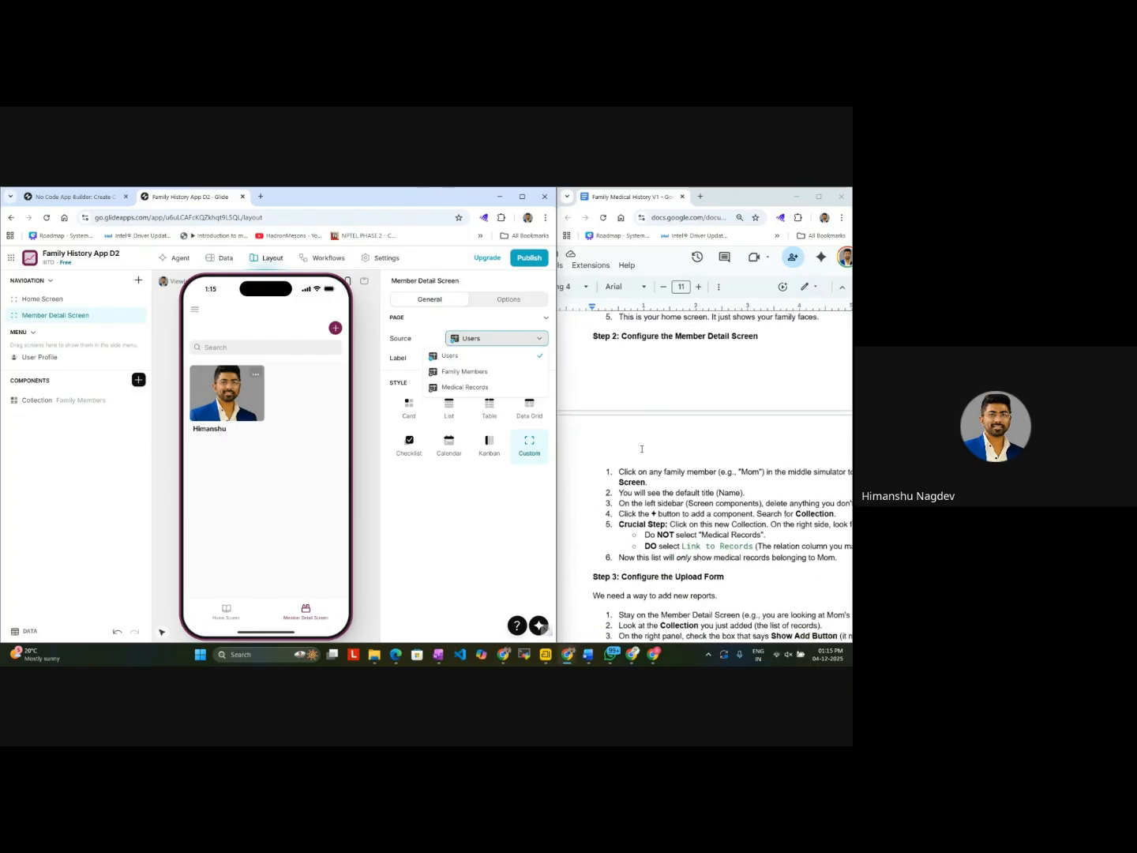
{"action": "scroll", "coordinate": [642, 449], "scroll_direction": "up", "scroll_amount": 1}
{"action": "scroll", "coordinate": [641, 449], "scroll_direction": "right", "scroll_amount": 2}
{"action": "scroll", "coordinate": [642, 449], "scroll_direction": "down", "scroll_amount": 2}
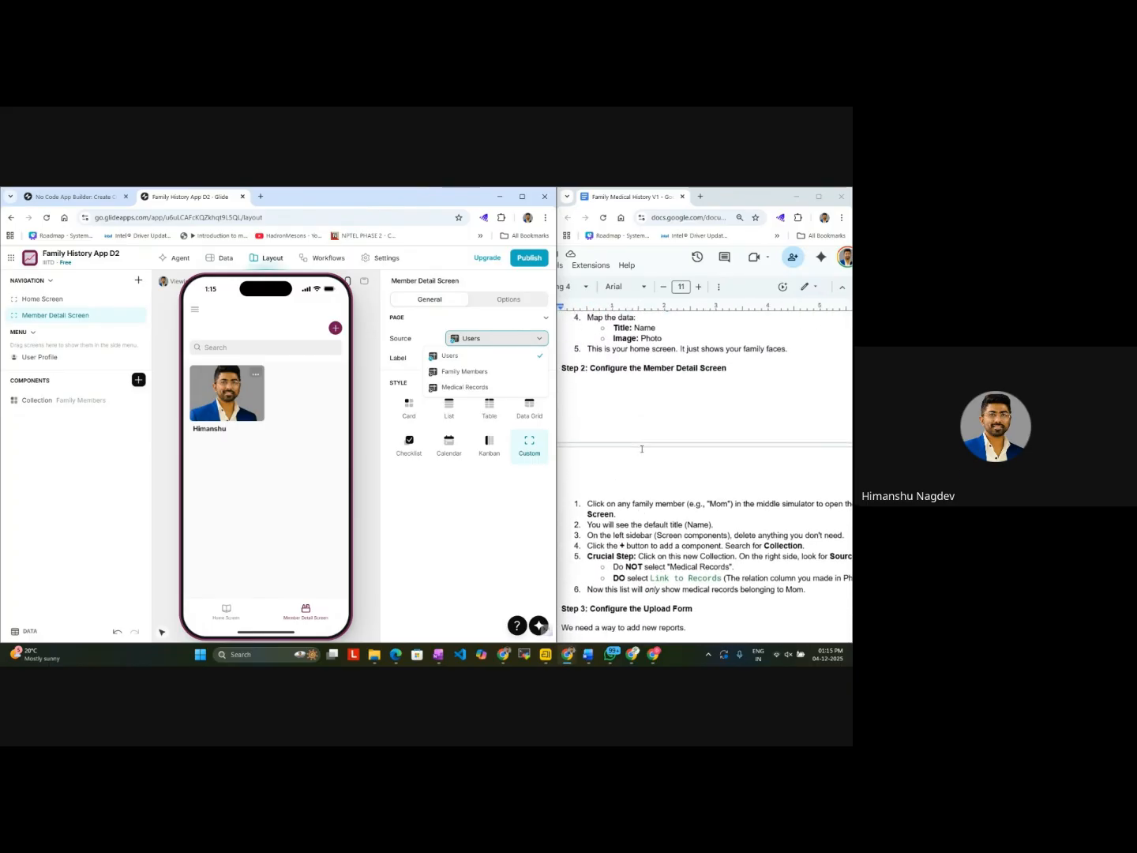
{"action": "scroll", "coordinate": [642, 448], "scroll_direction": "right", "scroll_amount": 3}
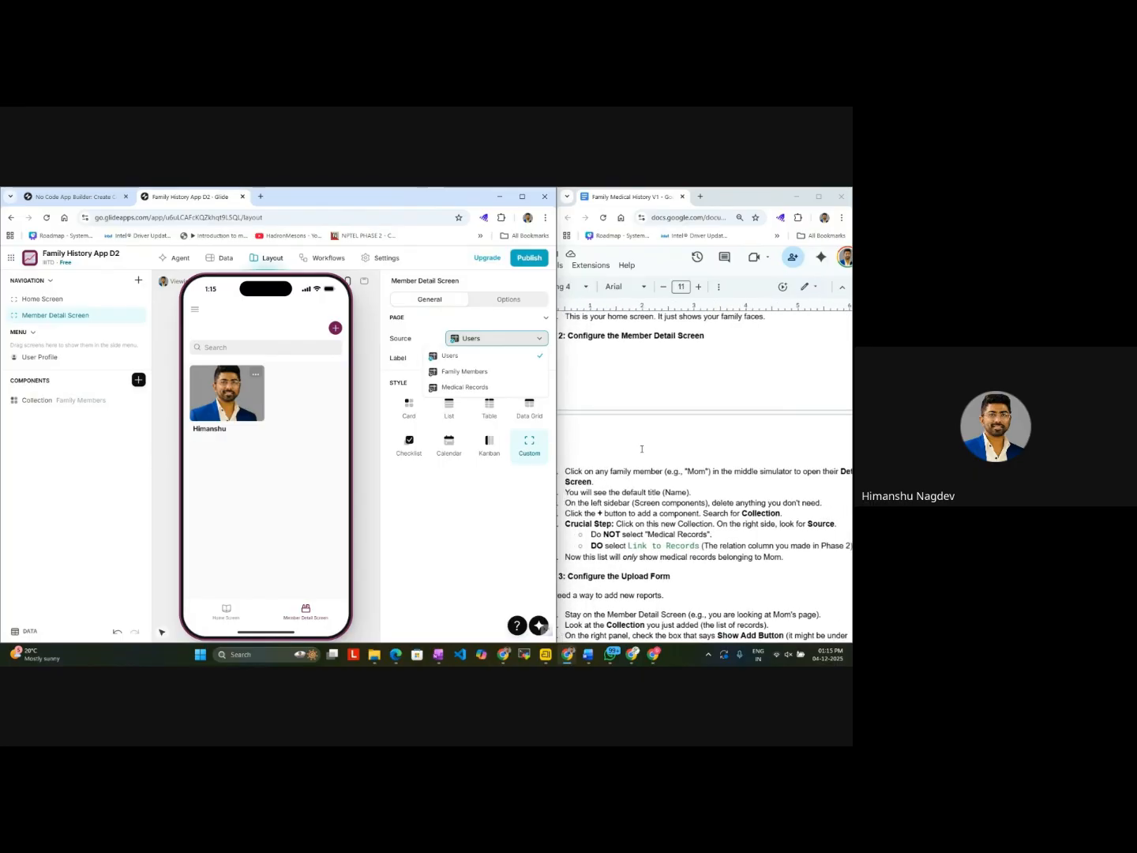
{"action": "left_click", "coordinate": [515, 372]}
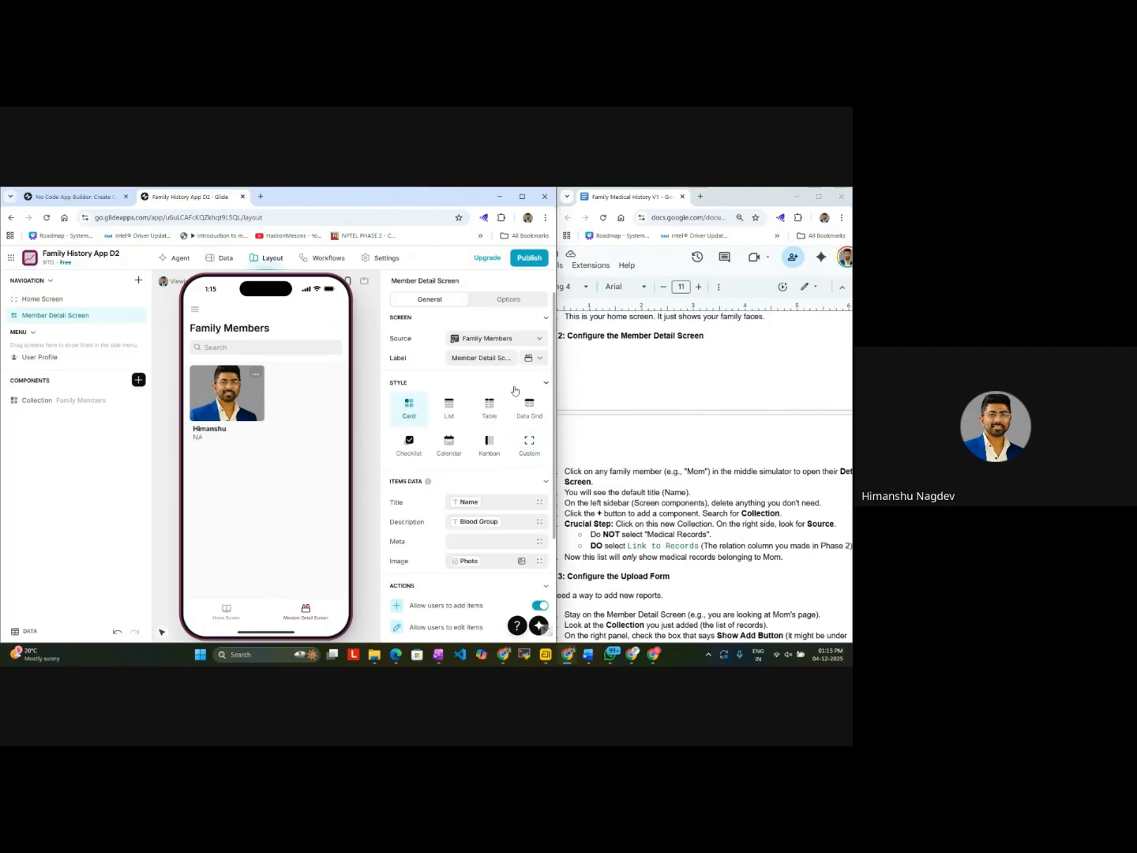
Step: Open the family member's details from the card in the preview, following the guide's instructions for the Member Detail Screen
{"action": "scroll", "coordinate": [631, 528], "scroll_direction": "right", "scroll_amount": 1}
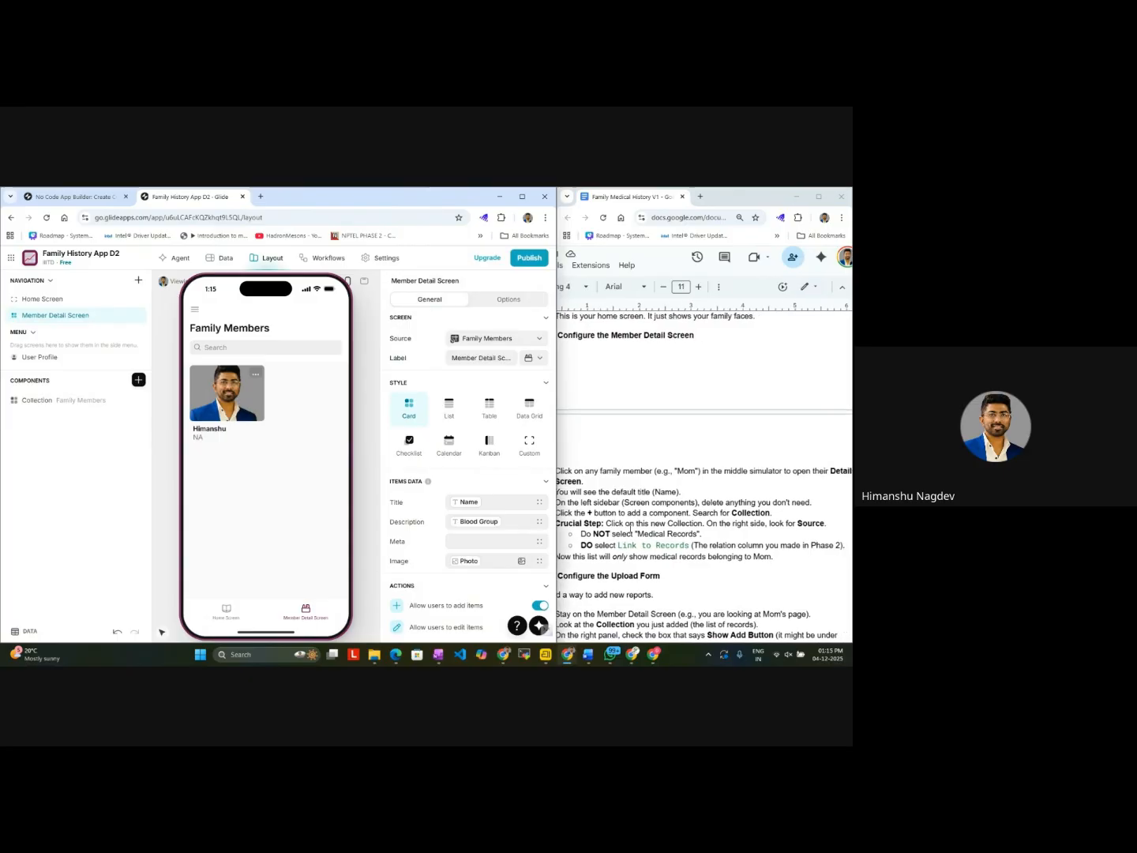
{"action": "scroll", "coordinate": [631, 527], "scroll_direction": "left", "scroll_amount": 1}
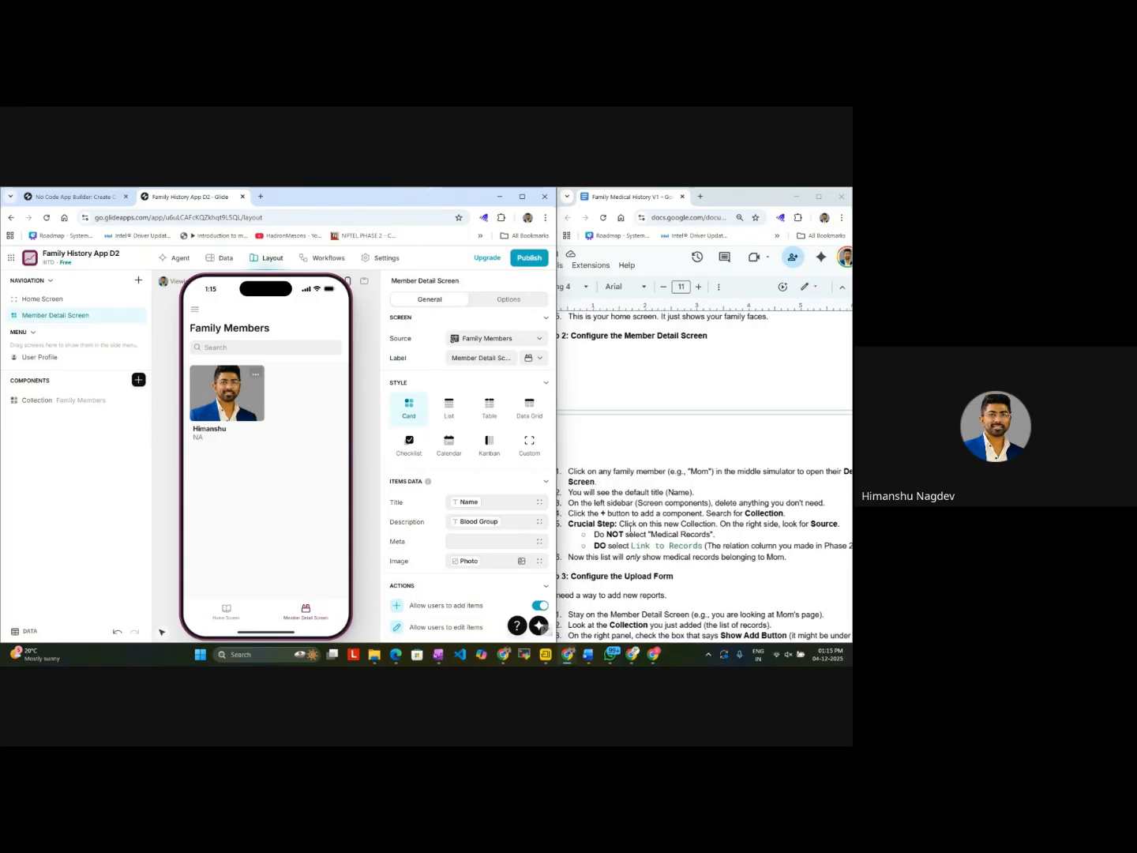
{"action": "scroll", "coordinate": [631, 527], "scroll_direction": "down", "scroll_amount": 2}
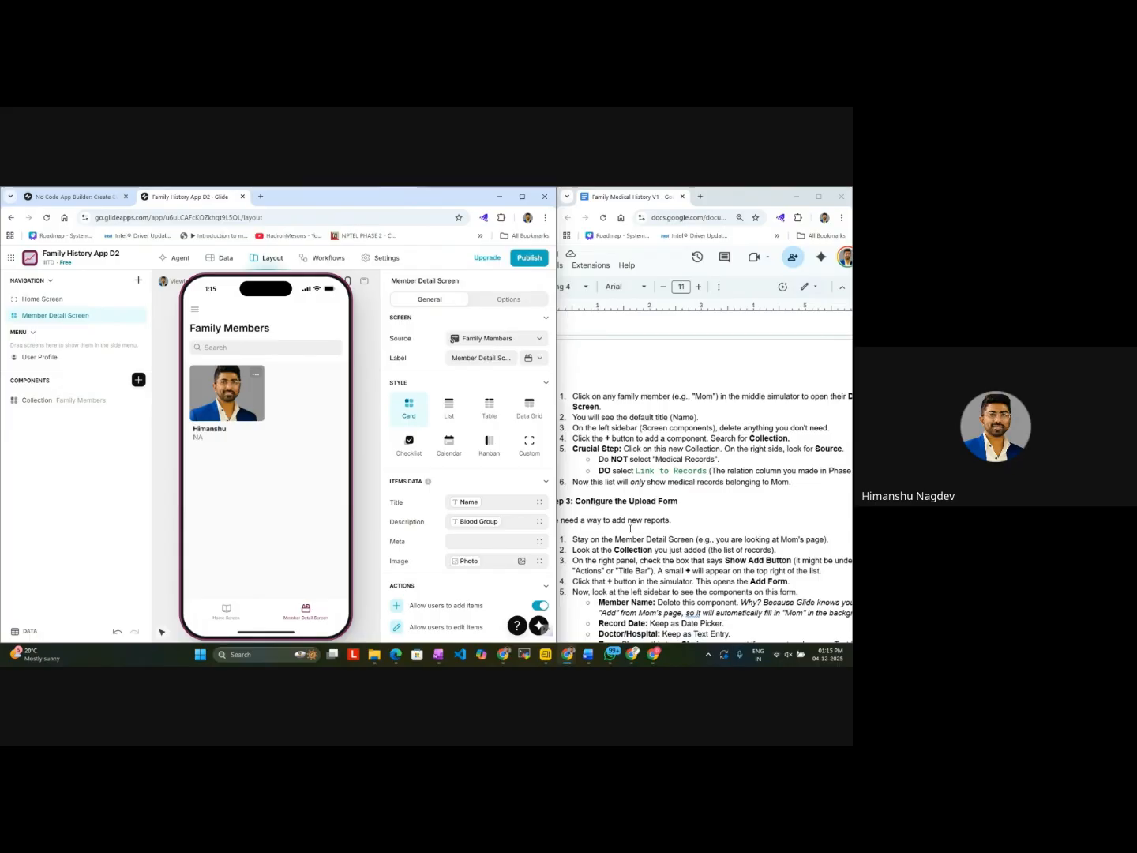
{"action": "scroll", "coordinate": [631, 527], "scroll_direction": "up", "scroll_amount": 2}
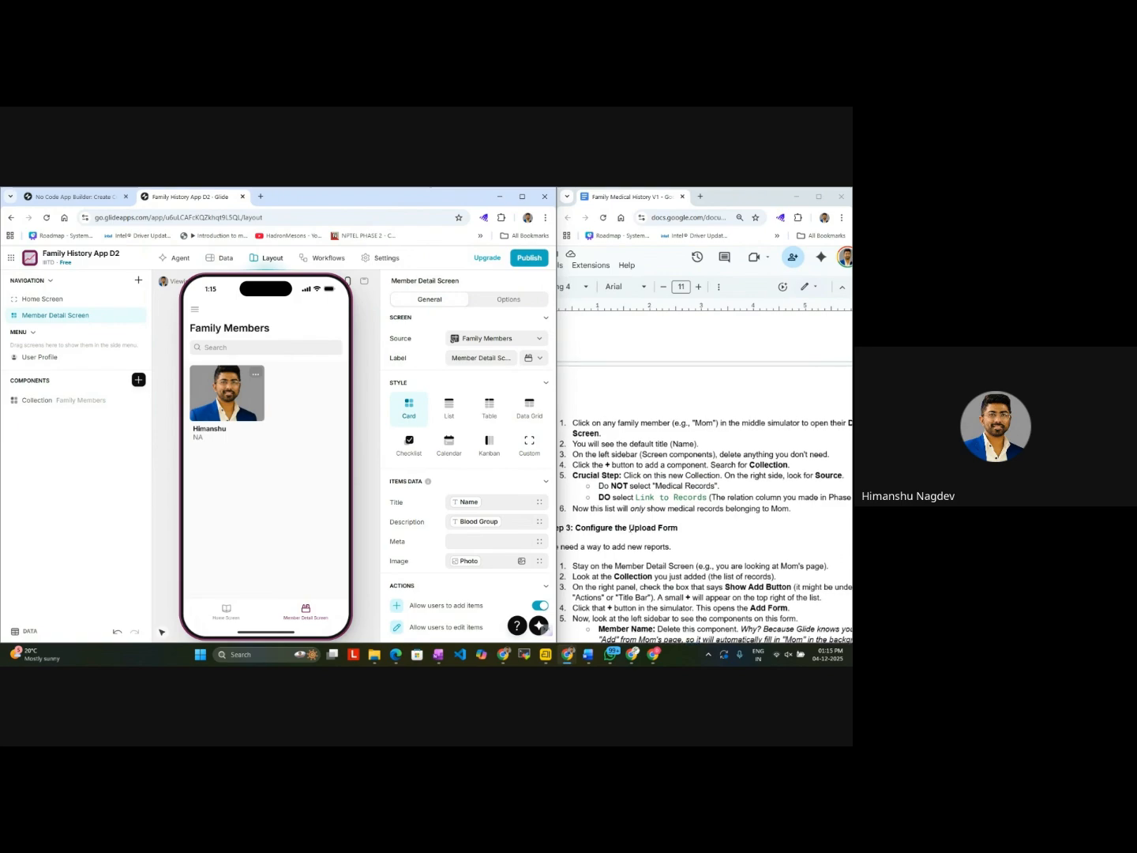
{"action": "scroll", "coordinate": [631, 528], "scroll_direction": "down", "scroll_amount": 1}
{"action": "scroll", "coordinate": [630, 528], "scroll_direction": "right", "scroll_amount": 1}
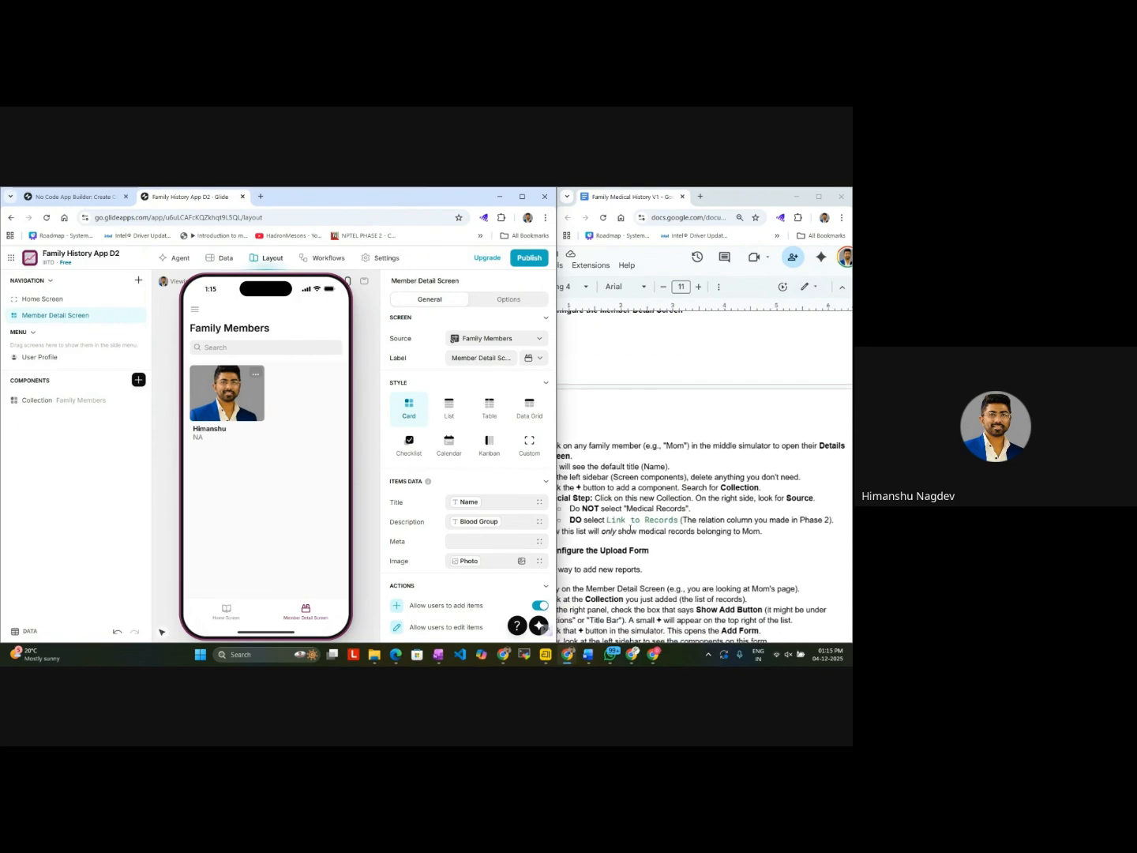
{"action": "scroll", "coordinate": [631, 528], "scroll_direction": "left", "scroll_amount": 1}
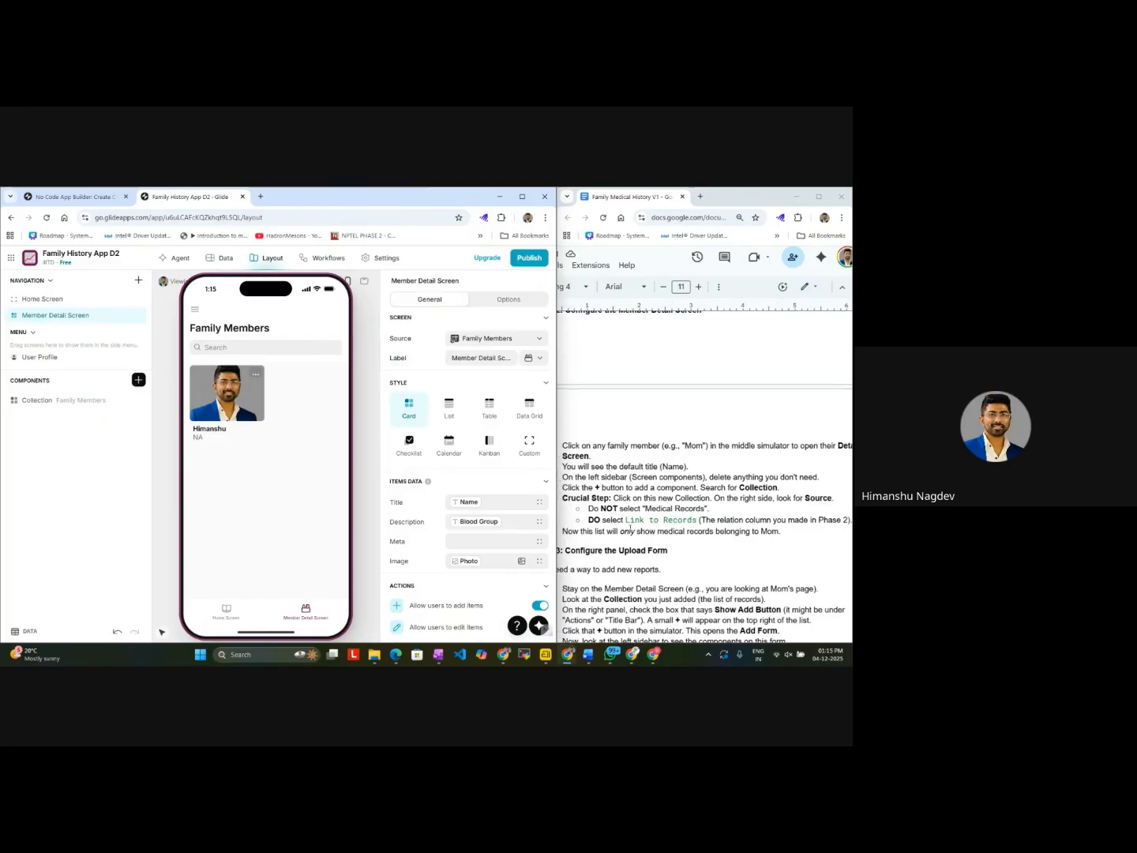
{"action": "left_click", "coordinate": [224, 399]}
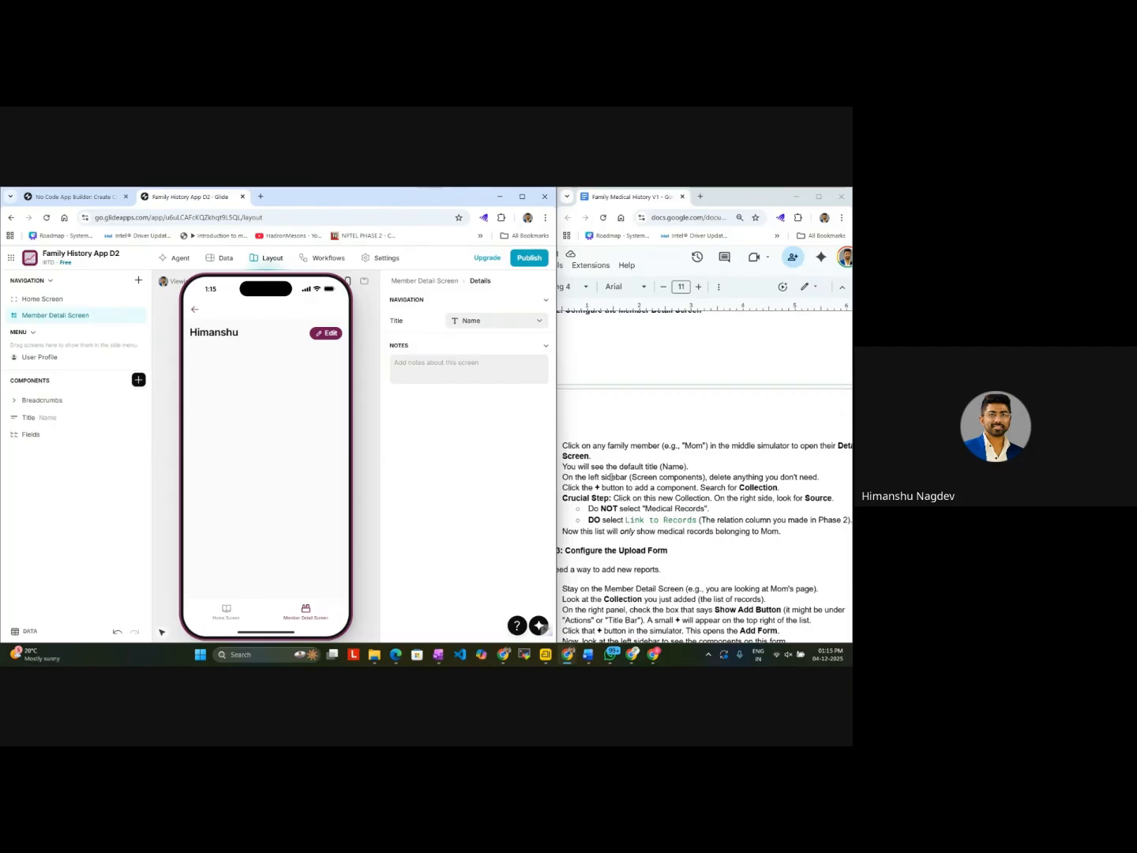
{"action": "scroll", "coordinate": [613, 477], "scroll_direction": "down", "scroll_amount": 2}
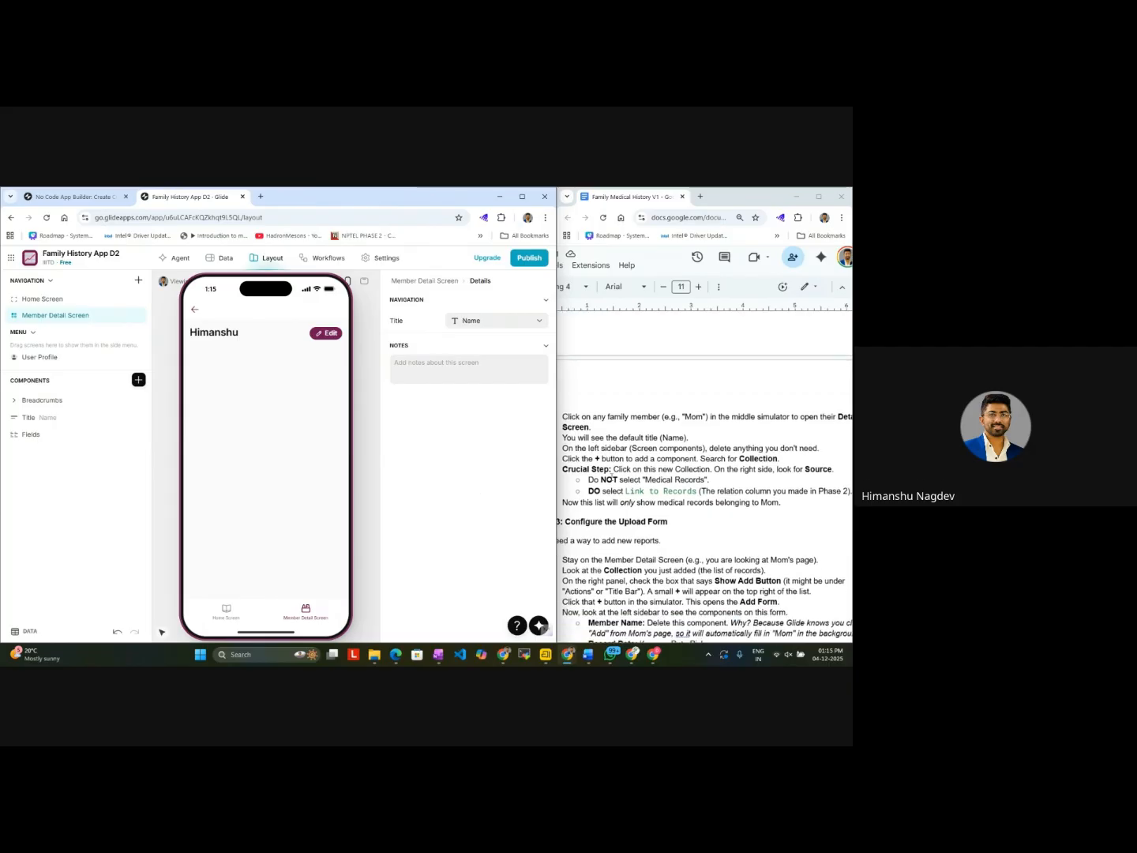
{"action": "scroll", "coordinate": [613, 477], "scroll_direction": "down", "scroll_amount": 1}
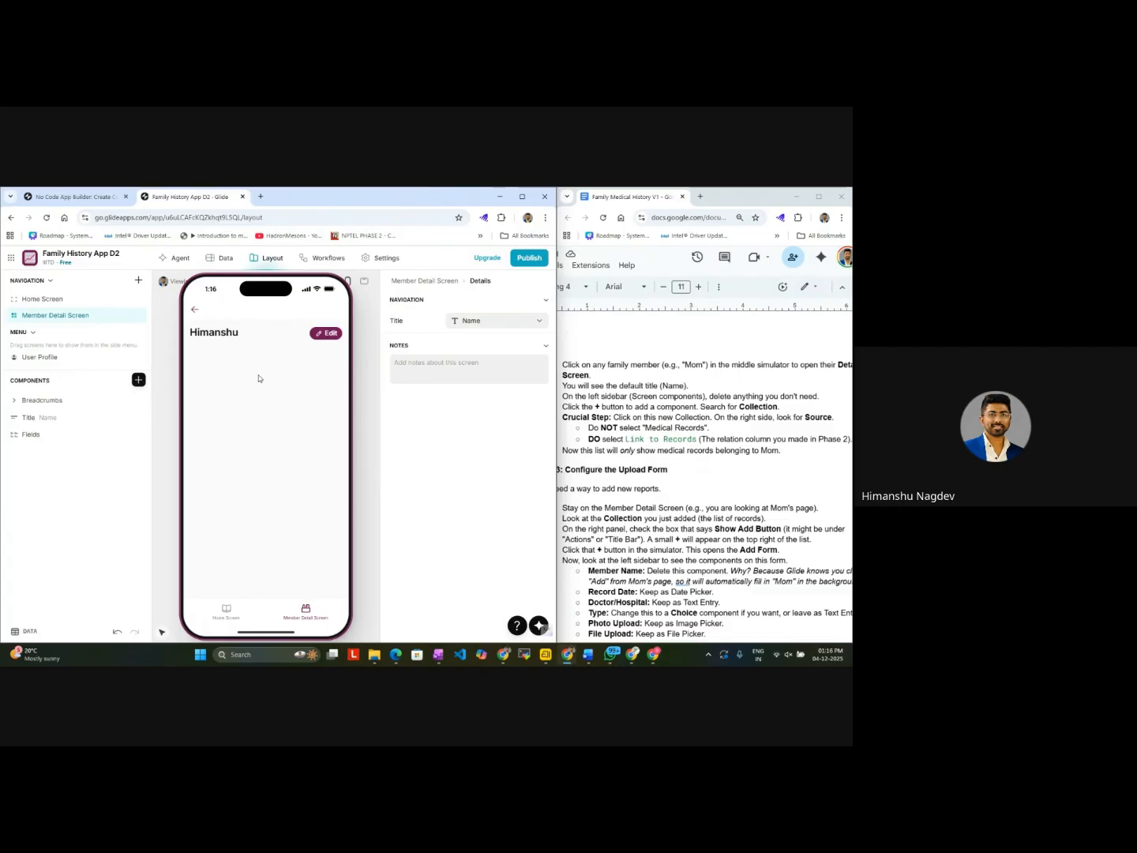
Step: Search the components for collections and insert a Table collection into the family member's details screen
{"action": "left_click", "coordinate": [139, 380]}
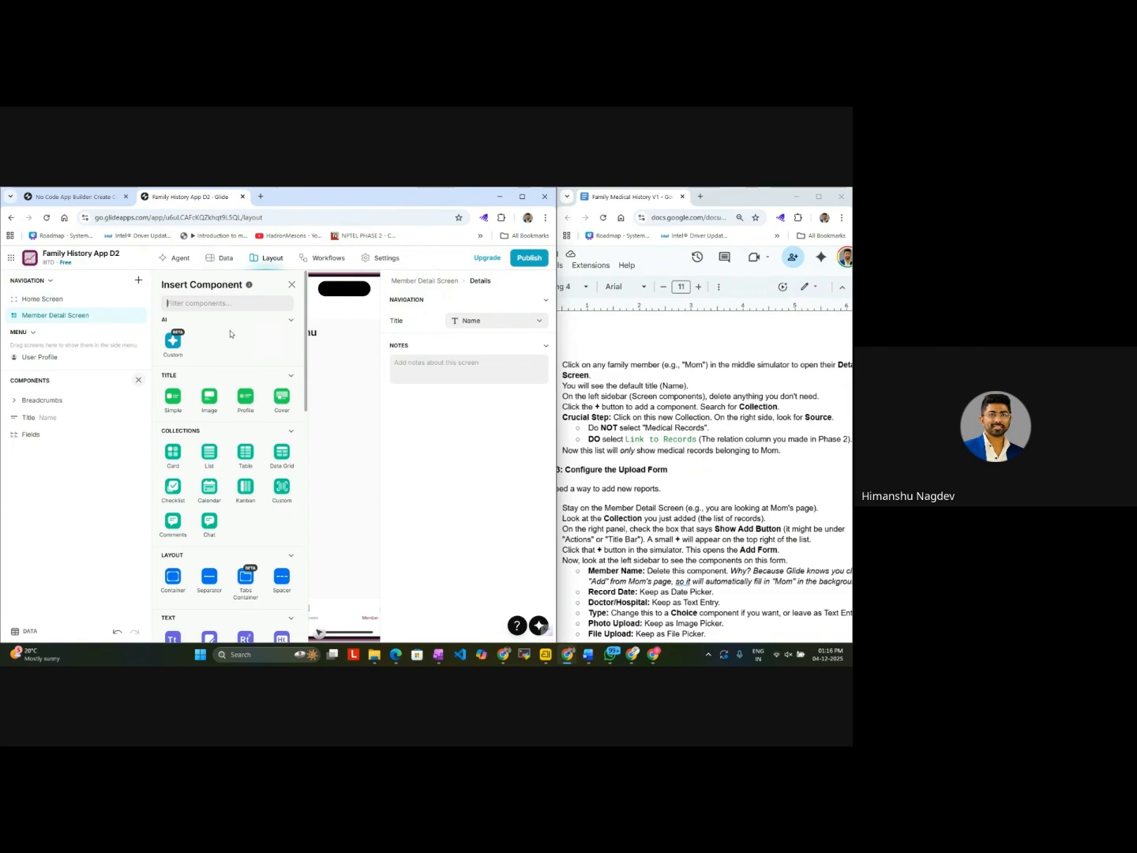
{"action": "type", "text": "+"}
{"action": "key", "text": "BackSpace"}
{"action": "type", "text": "collec"}
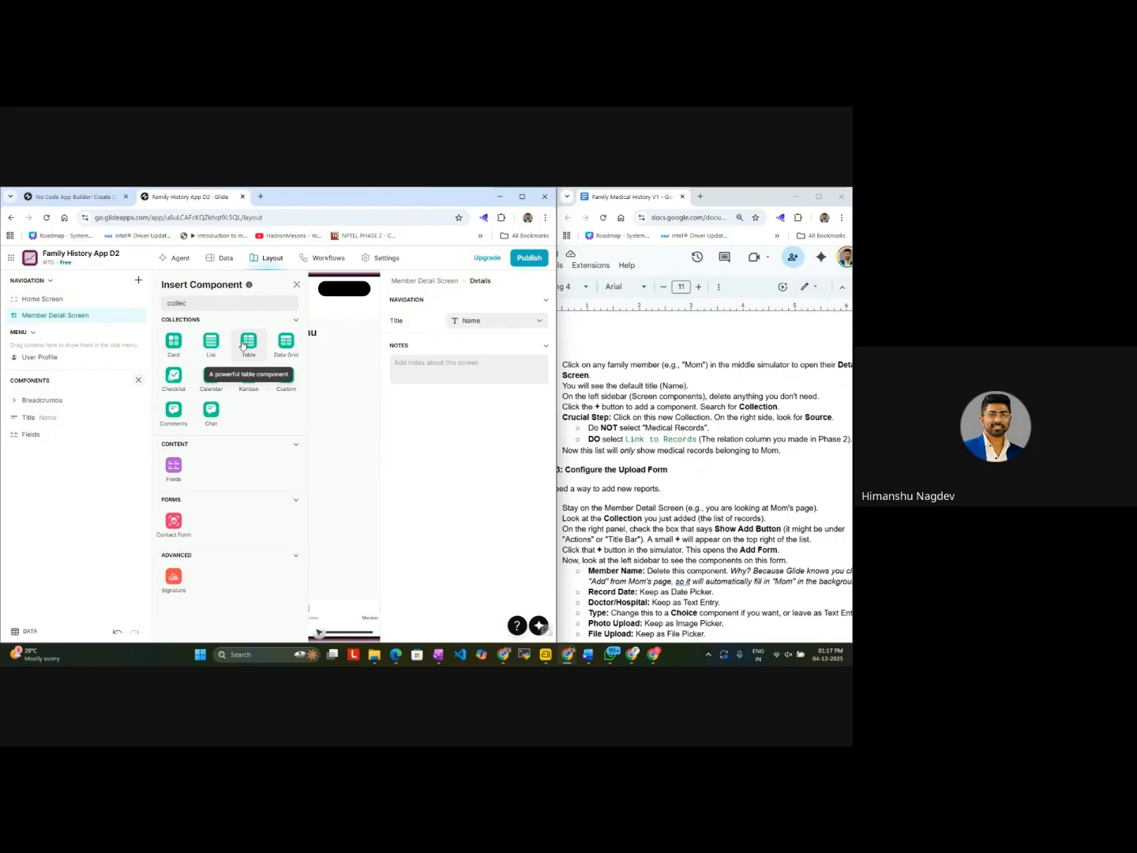
{"action": "left_click", "coordinate": [246, 341]}
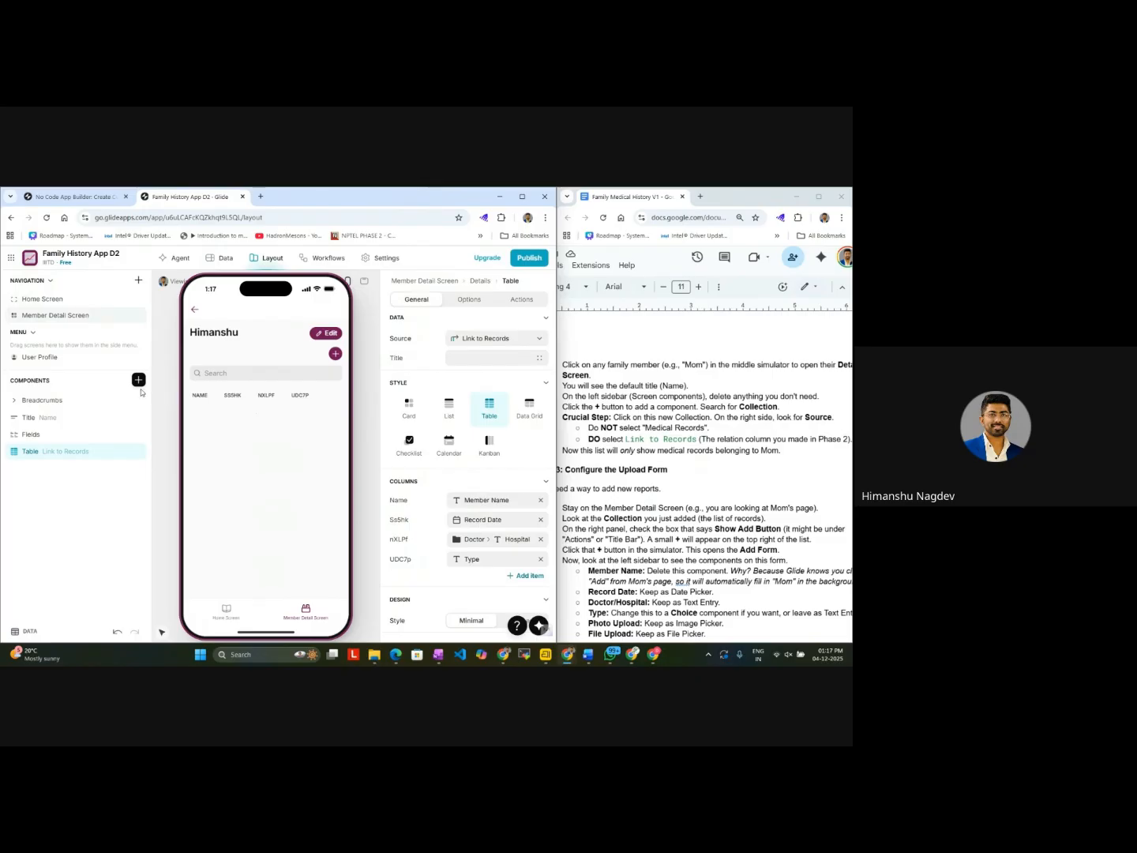
{"action": "left_click", "coordinate": [138, 380]}
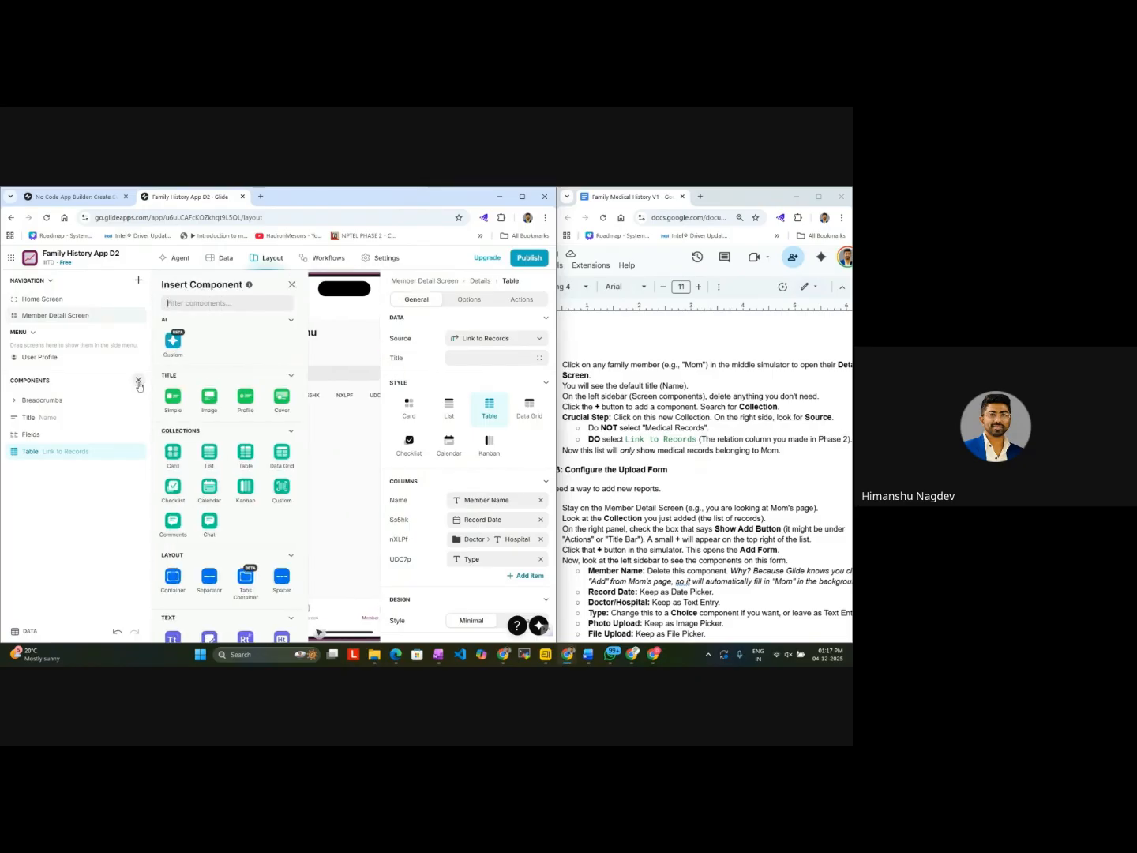
{"action": "left_click", "coordinate": [97, 500]}
{"action": "left_click", "coordinate": [138, 381]}
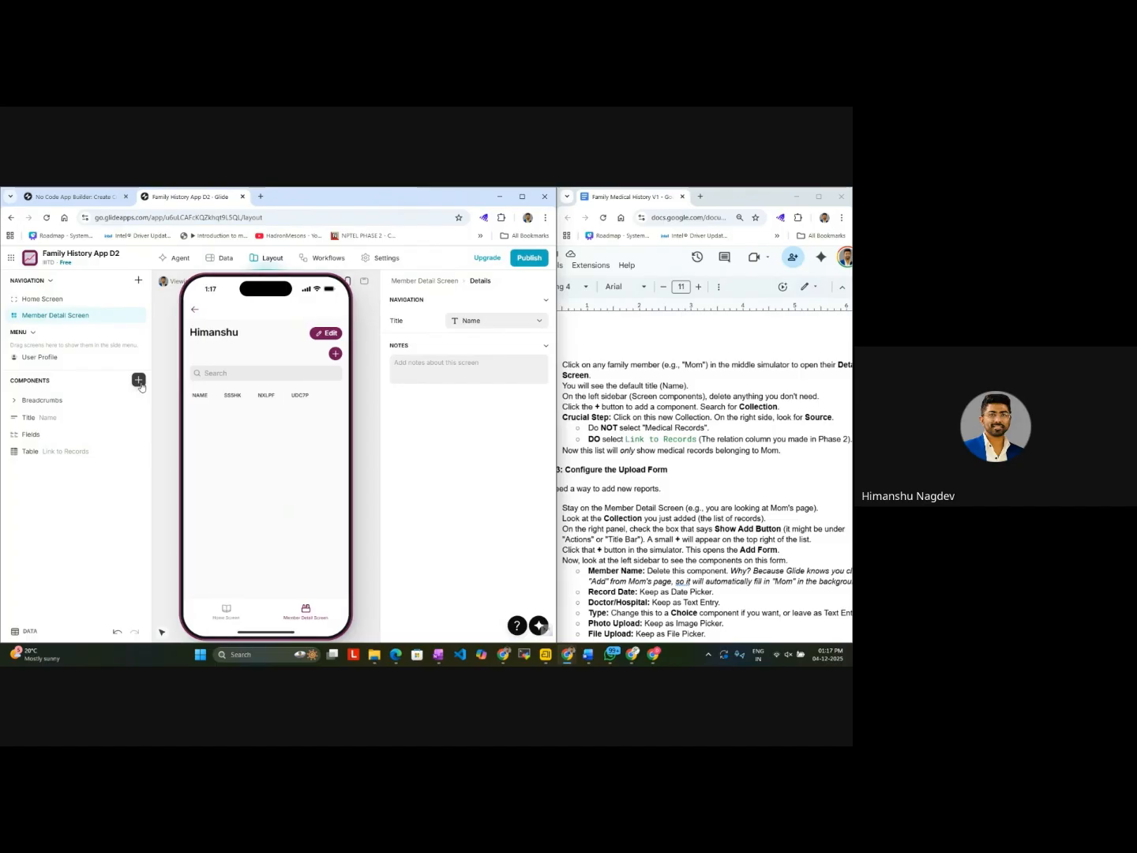
Step: Set the source of the Member Detail Screen's collection to the Link to Records relation, as the guide's Step 2 instructs
{"action": "left_click", "coordinate": [429, 281]}
{"action": "left_click", "coordinate": [486, 338]}
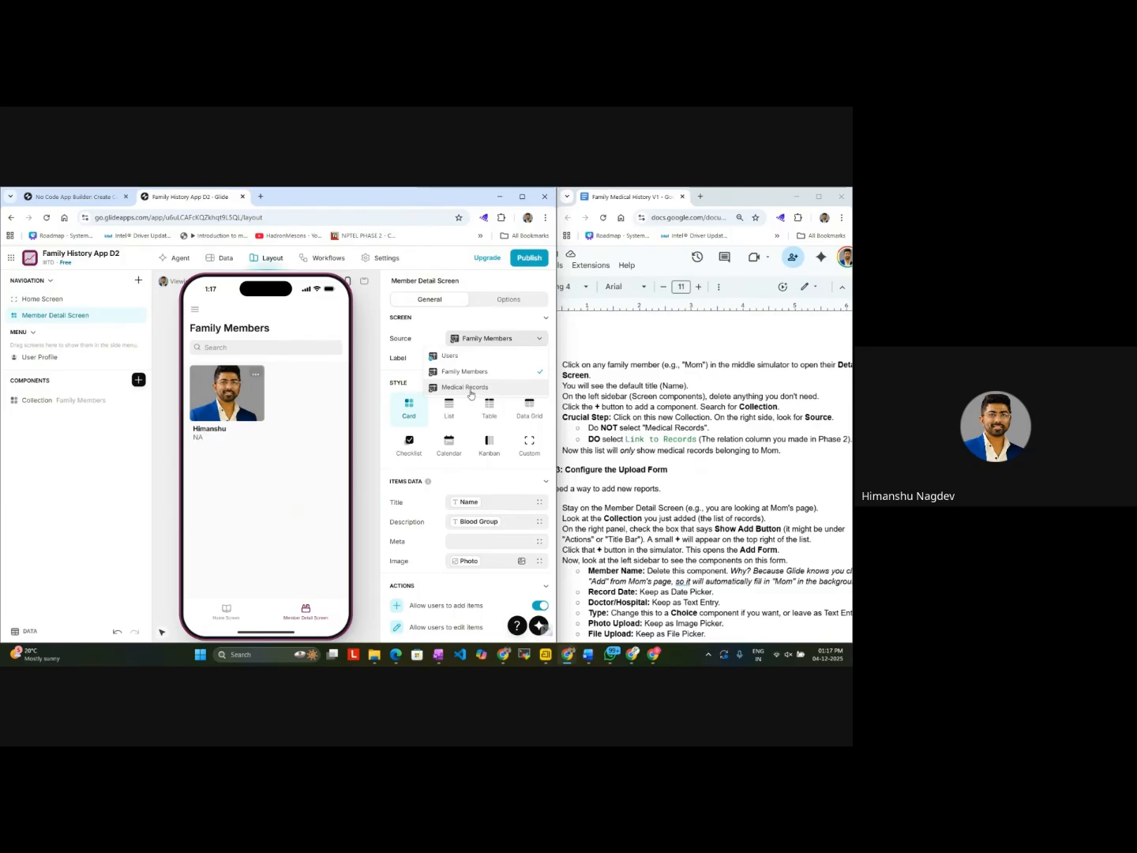
{"action": "left_click", "coordinate": [67, 400]}
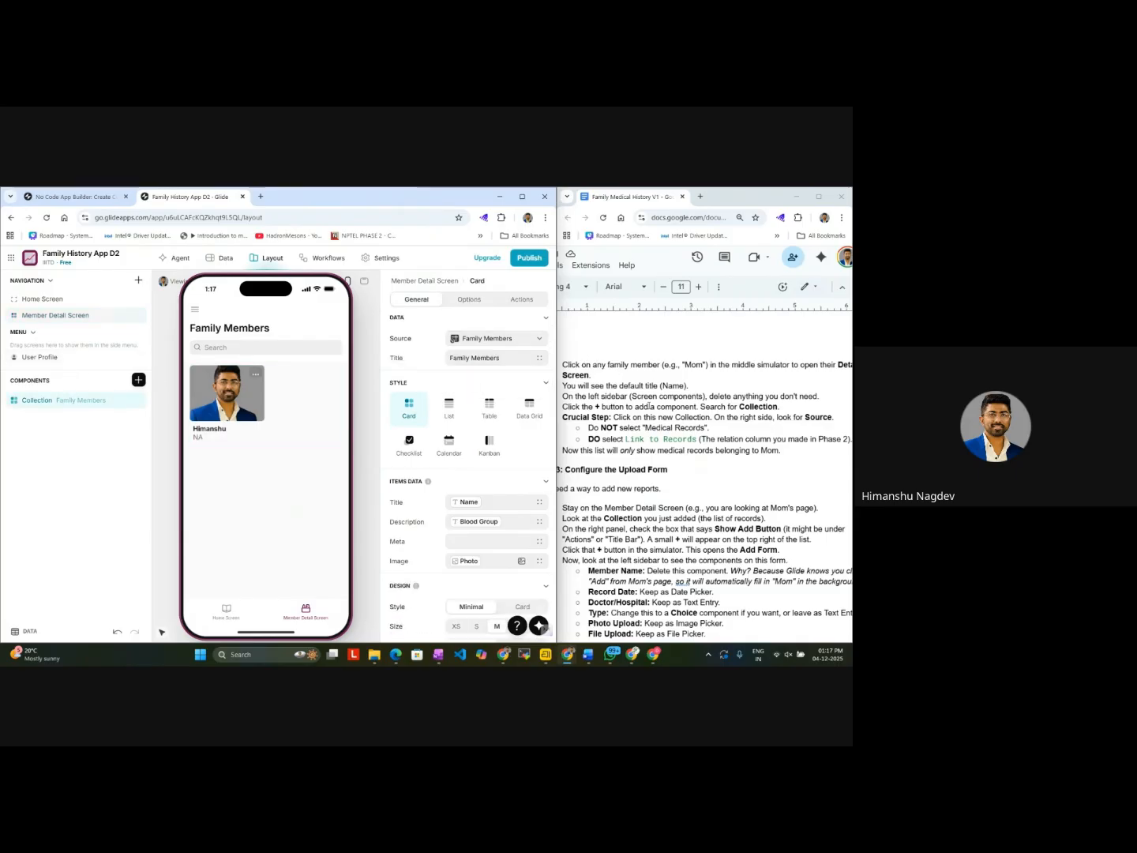
{"action": "left_click", "coordinate": [498, 339]}
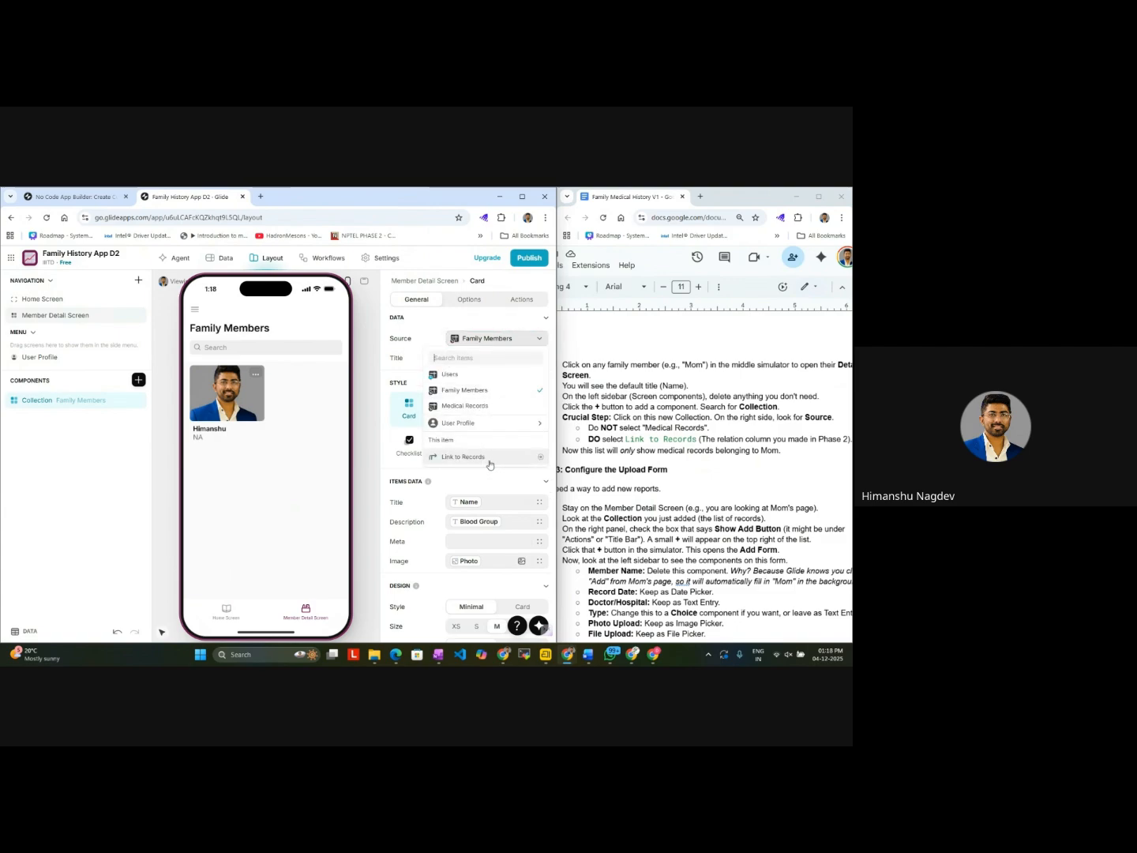
{"action": "left_click", "coordinate": [466, 456]}
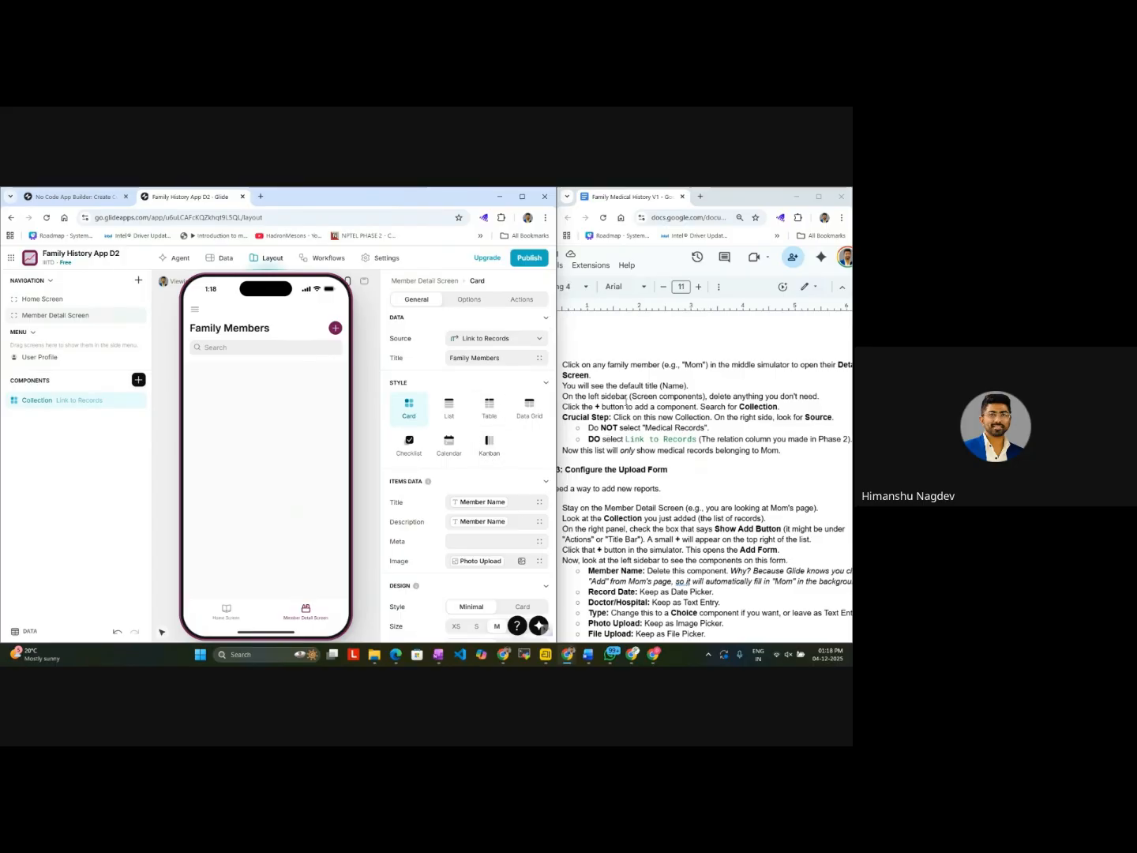
{"action": "scroll", "coordinate": [628, 398], "scroll_direction": "up", "scroll_amount": 3}
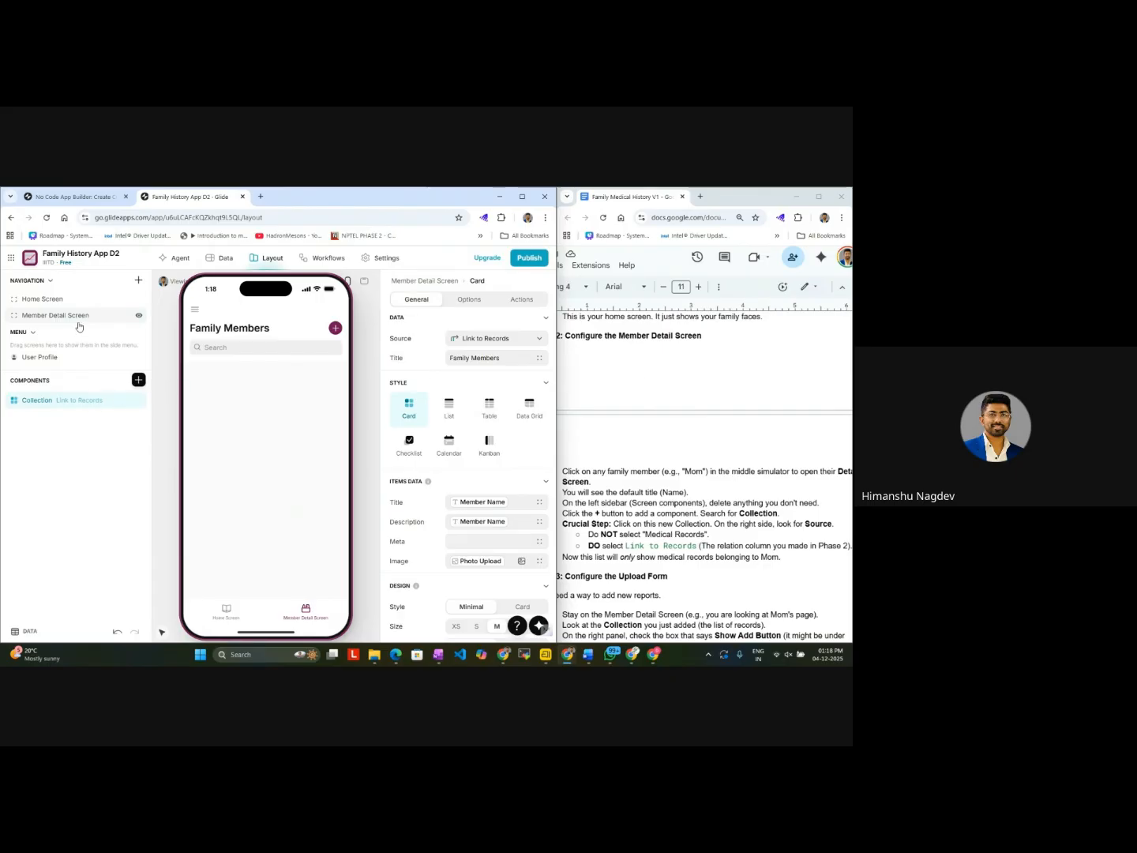
{"action": "scroll", "coordinate": [646, 479], "scroll_direction": "down", "scroll_amount": 2}
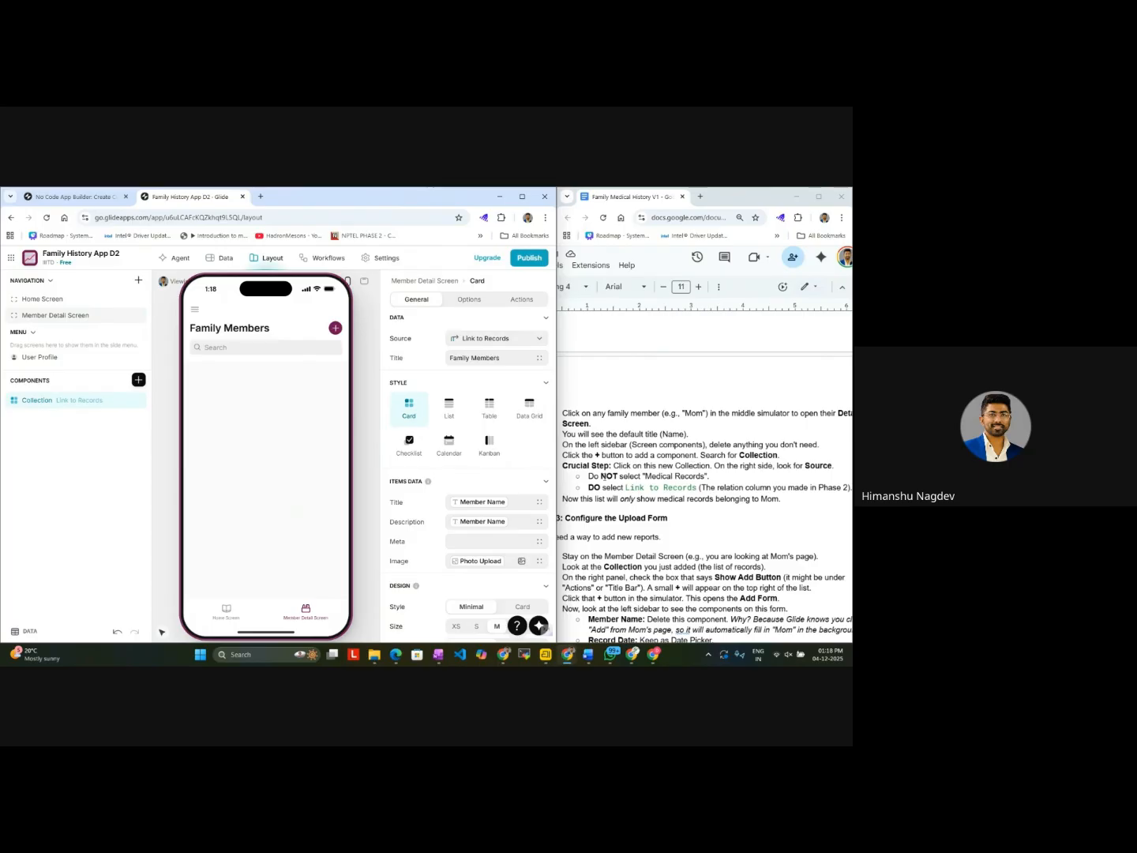
{"action": "left_click", "coordinate": [517, 339]}
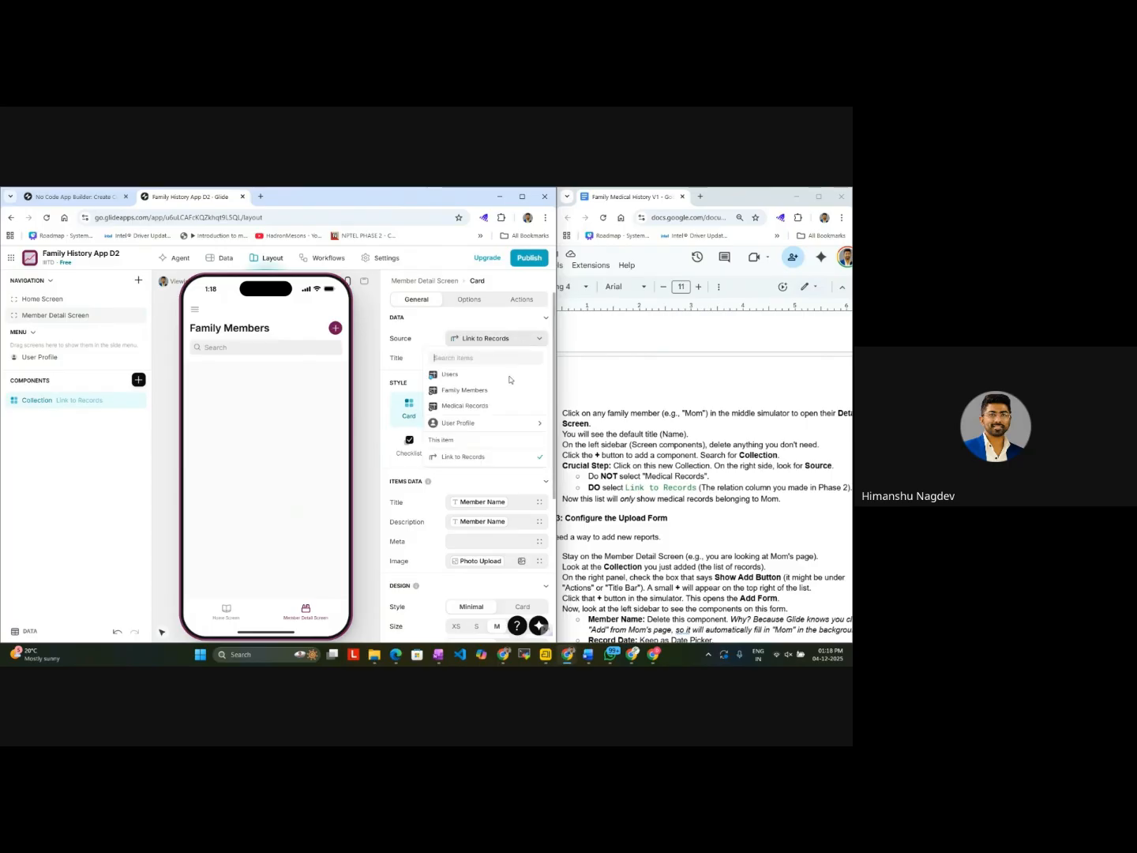
{"action": "left_click", "coordinate": [501, 460]}
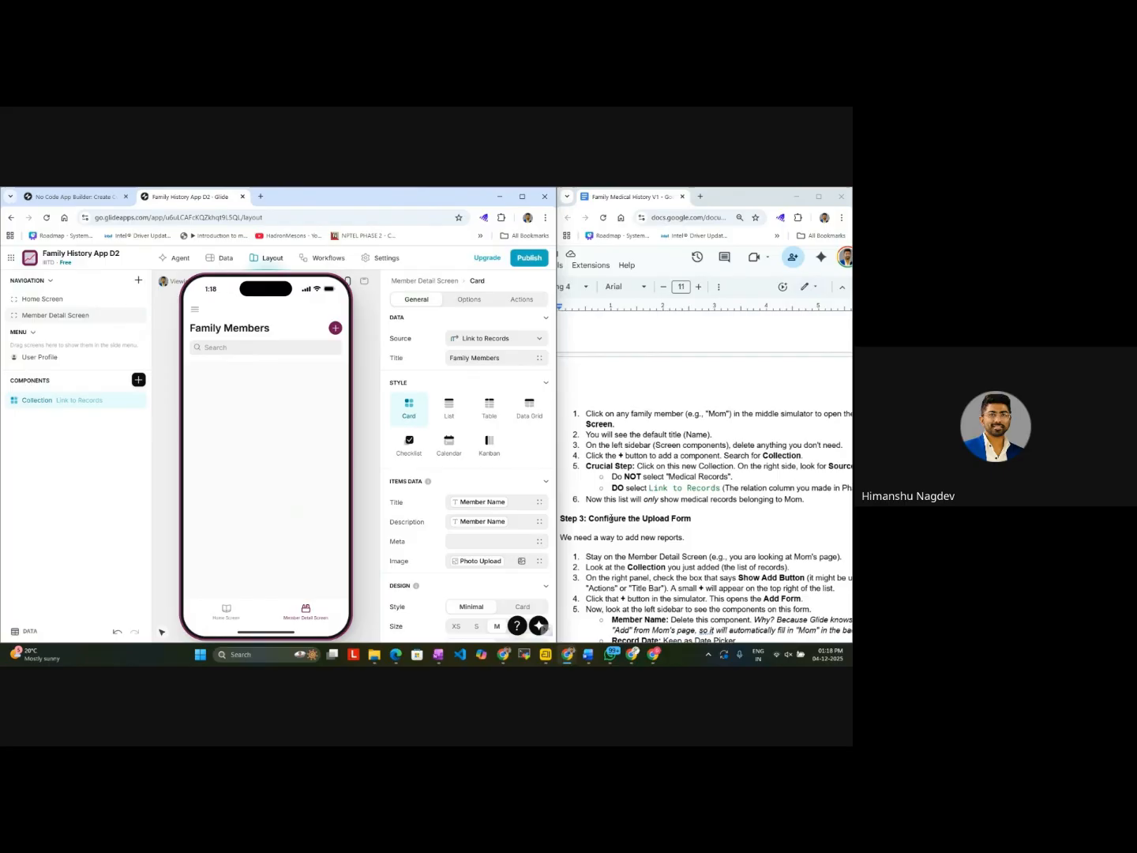
Step: Review the guide's Step 3 on the upload form and compare the Home Screen with the Member Detail Screen in the preview
{"action": "scroll", "coordinate": [636, 536], "scroll_direction": "down", "scroll_amount": 3}
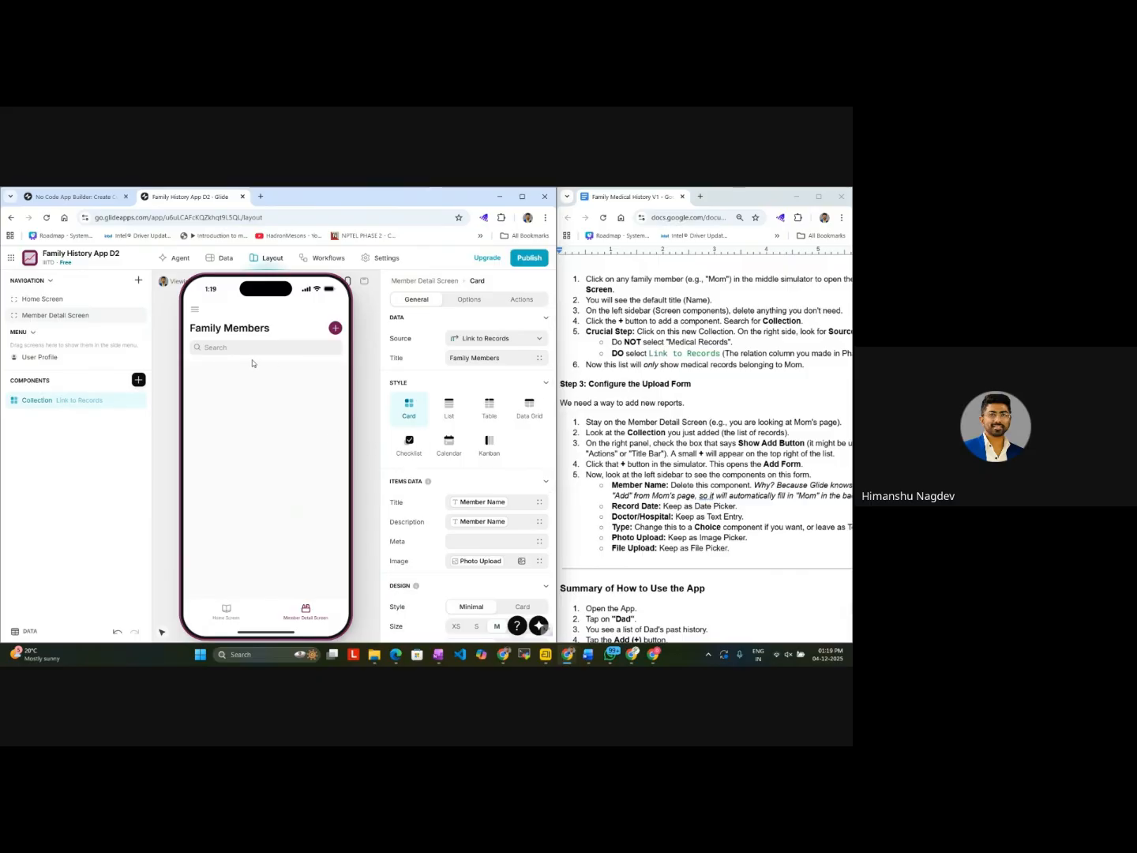
{"action": "left_click", "coordinate": [225, 612]}
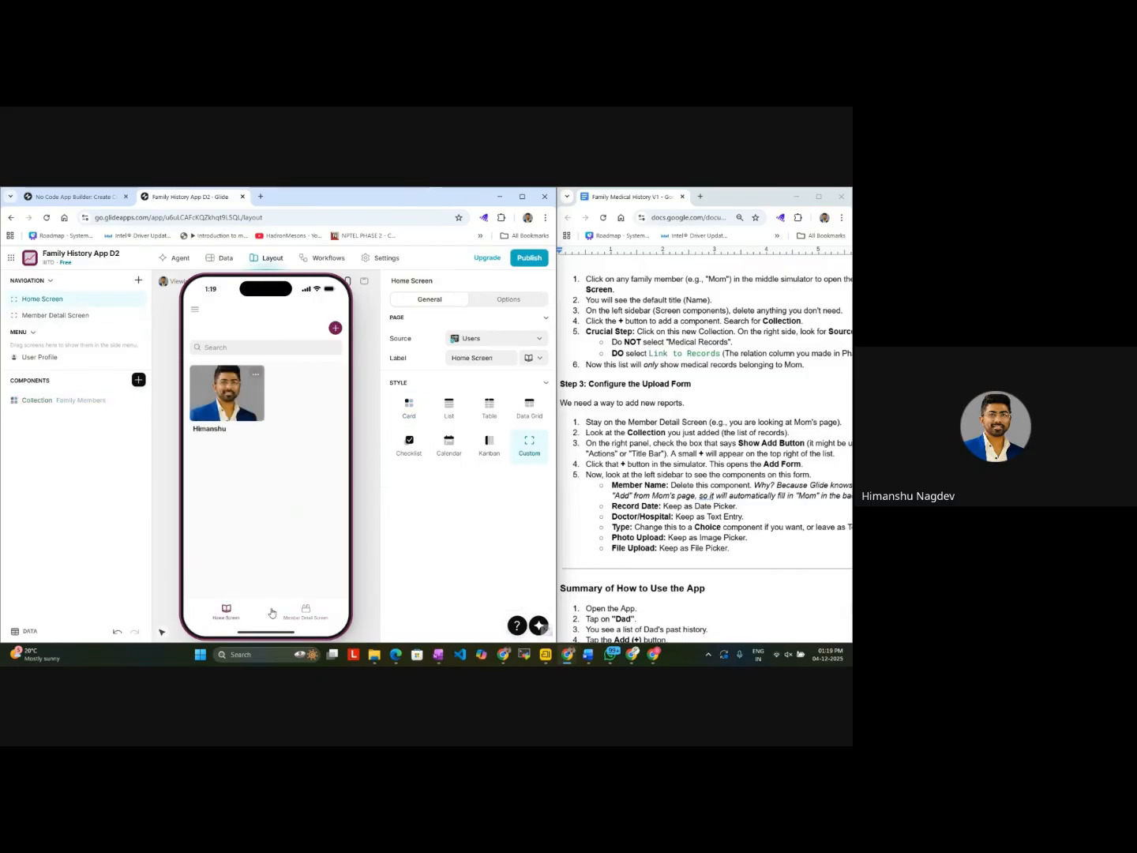
{"action": "left_click", "coordinate": [305, 612]}
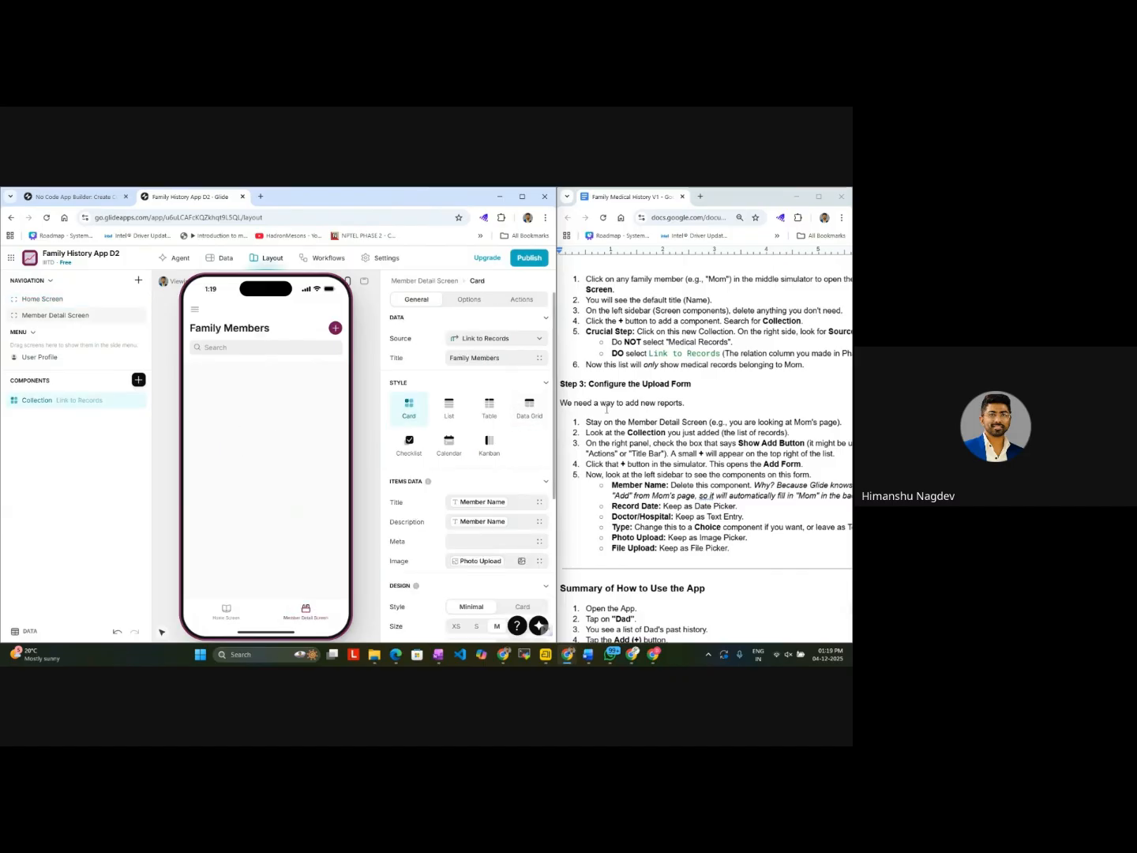
{"action": "scroll", "coordinate": [615, 426], "scroll_direction": "up", "scroll_amount": 3}
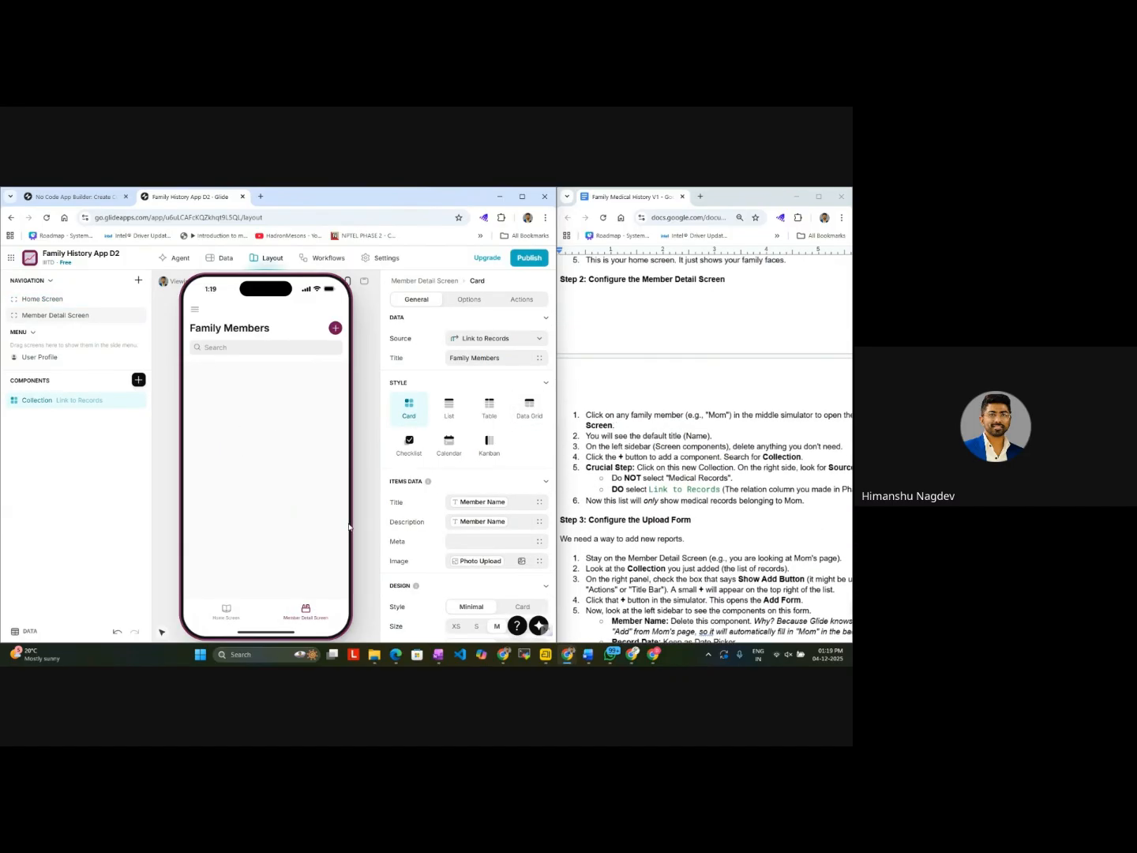
Step: Open the family member's details from the Home Screen in the preview, inspect the Add item form's fields and close the form
{"action": "left_click", "coordinate": [225, 612]}
{"action": "left_click", "coordinate": [244, 417]}
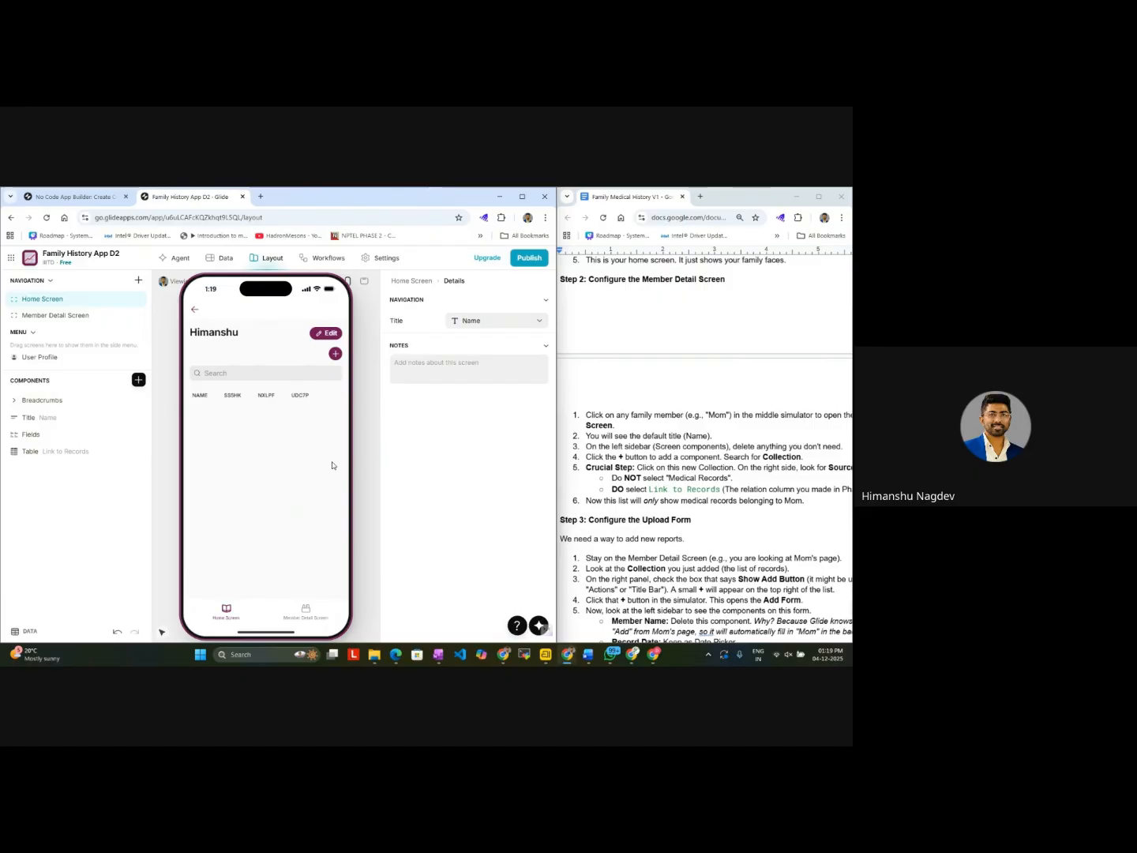
{"action": "left_click", "coordinate": [335, 354]}
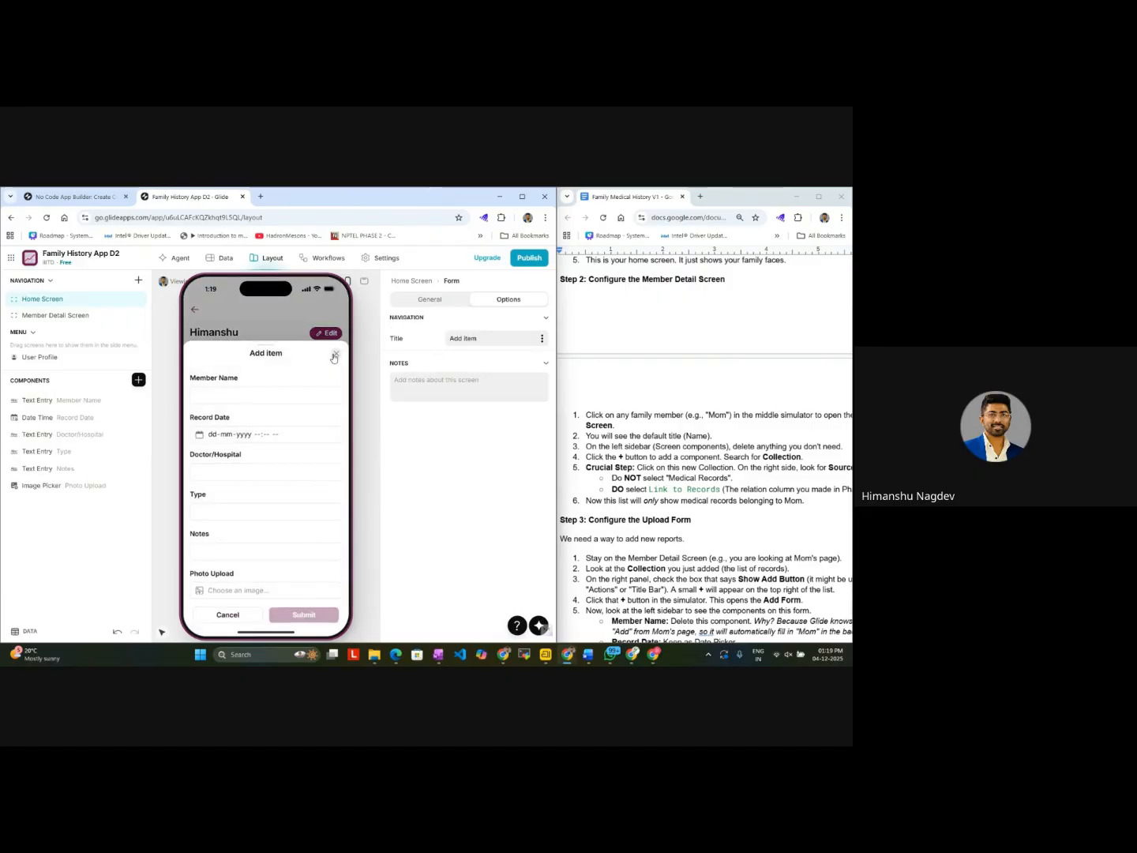
{"action": "scroll", "coordinate": [282, 474], "scroll_direction": "down", "scroll_amount": 1}
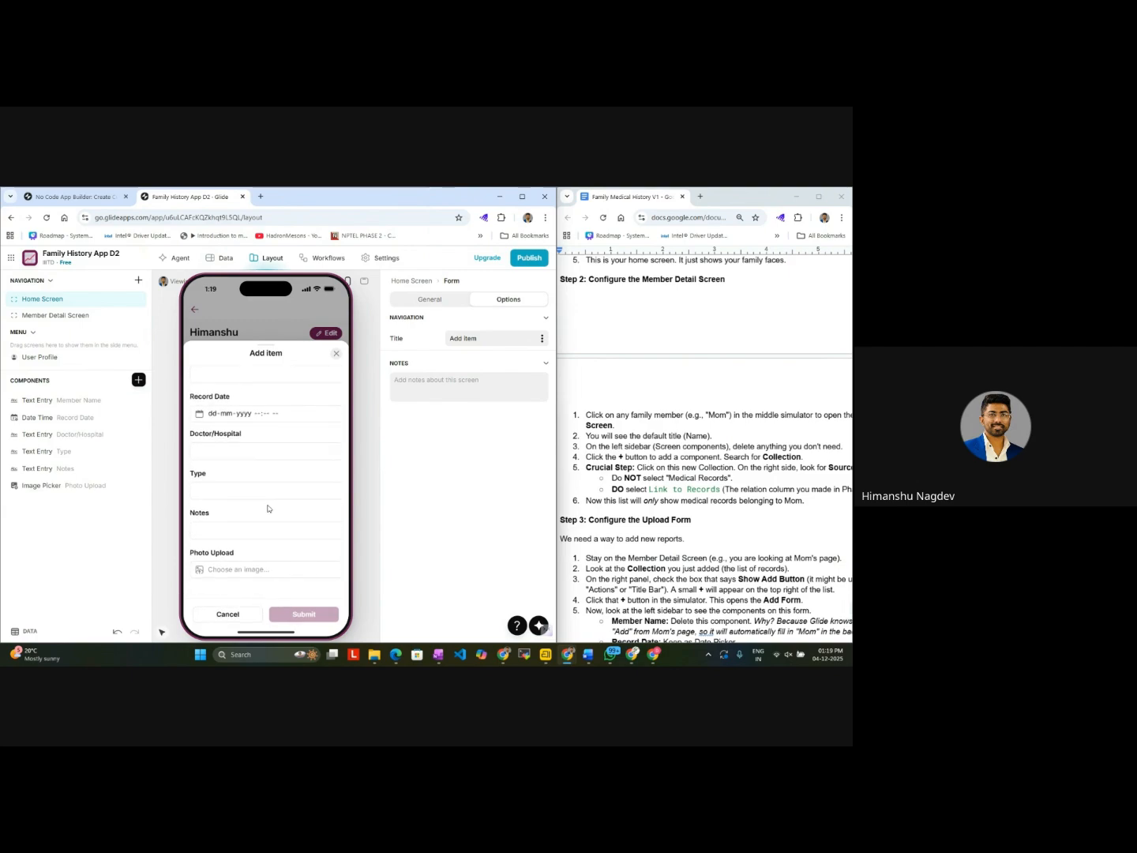
{"action": "left_click", "coordinate": [335, 355]}
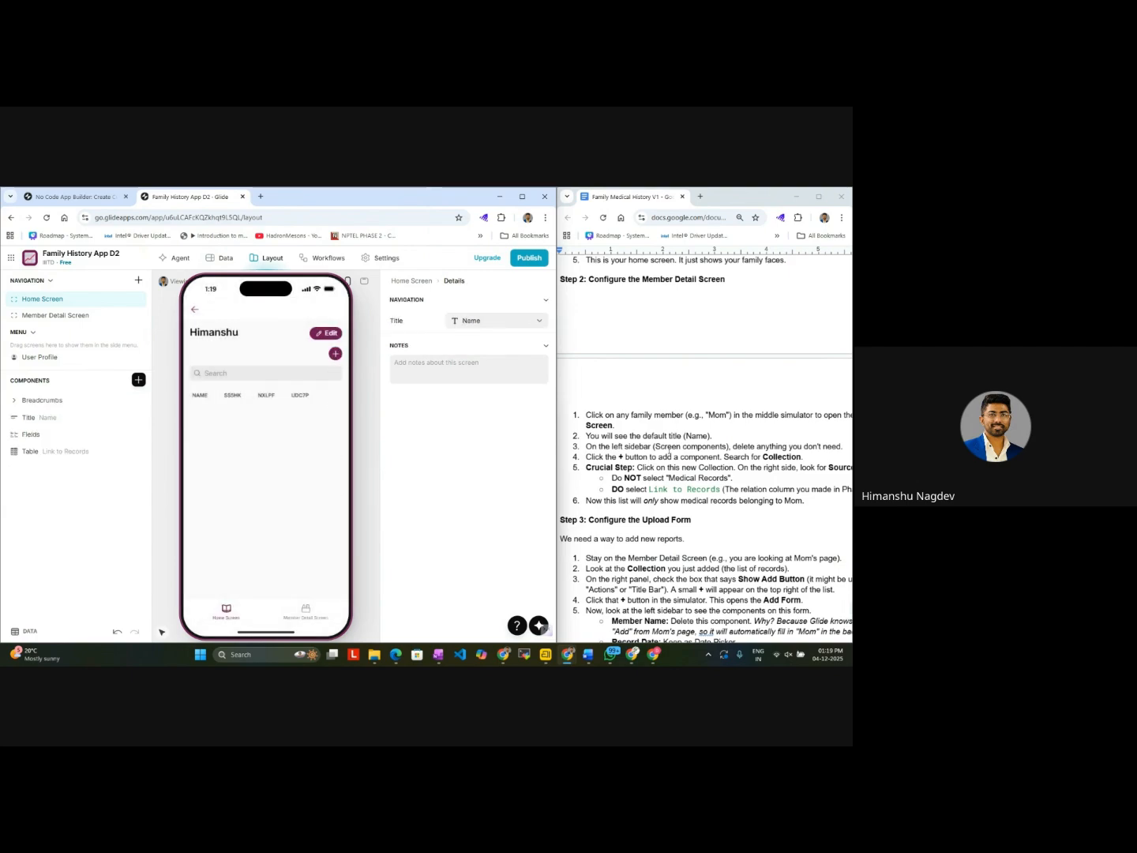
Step: Reread the guide's instructions for configuring the Member Detail Screen and the upload form
{"action": "scroll", "coordinate": [669, 452], "scroll_direction": "up", "scroll_amount": 1}
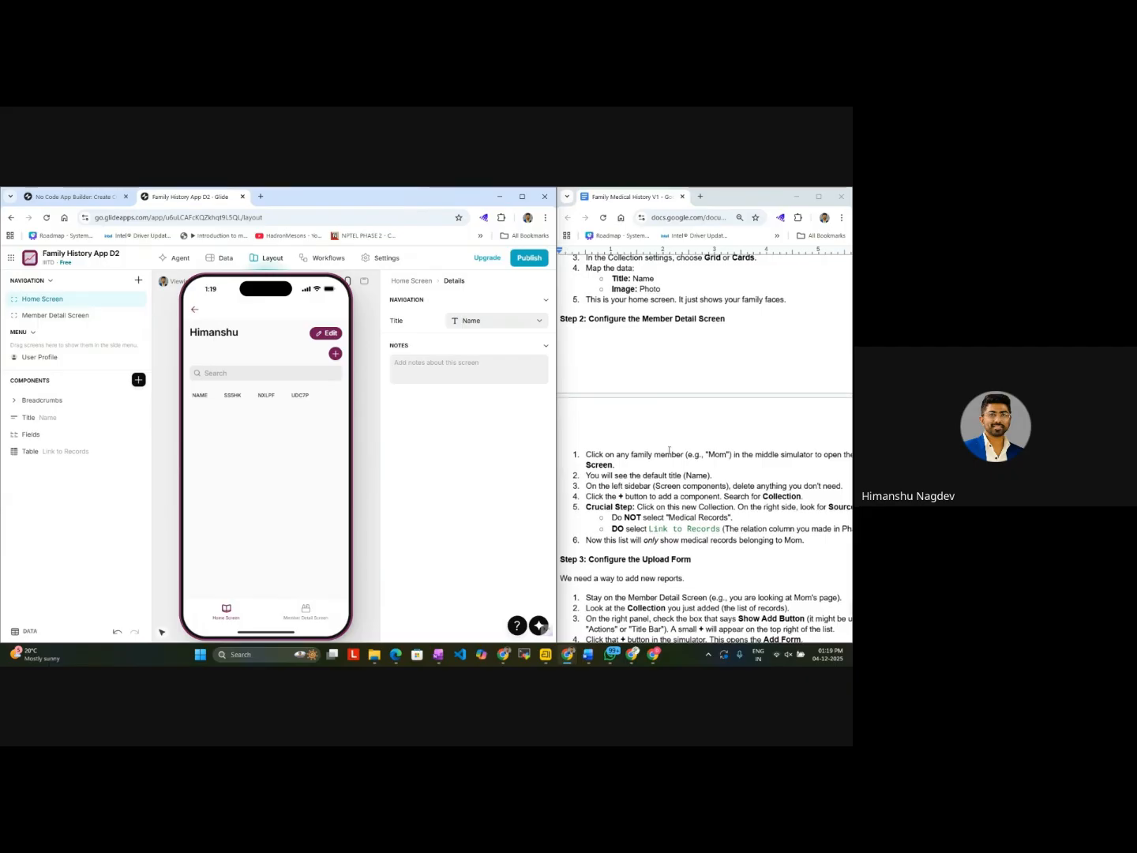
{"action": "scroll", "coordinate": [669, 451], "scroll_direction": "right", "scroll_amount": 2}
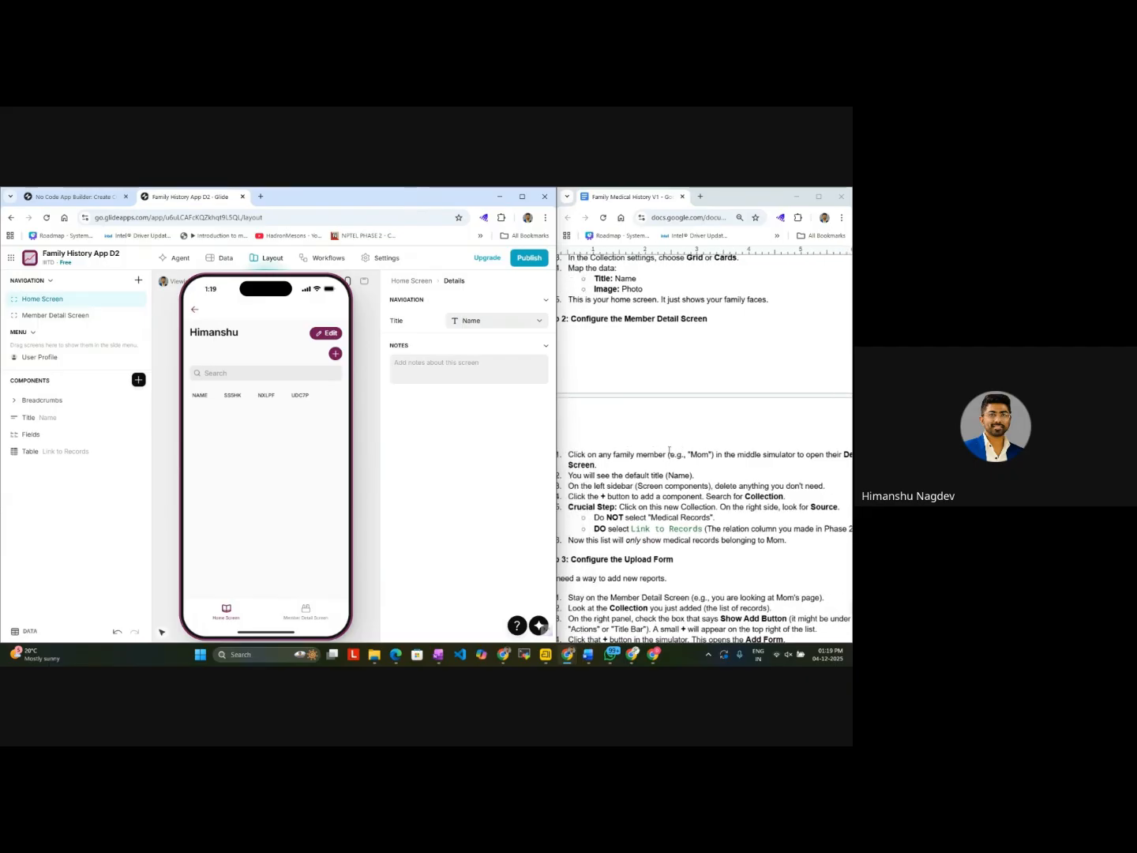
{"action": "scroll", "coordinate": [669, 451], "scroll_direction": "left", "scroll_amount": 2}
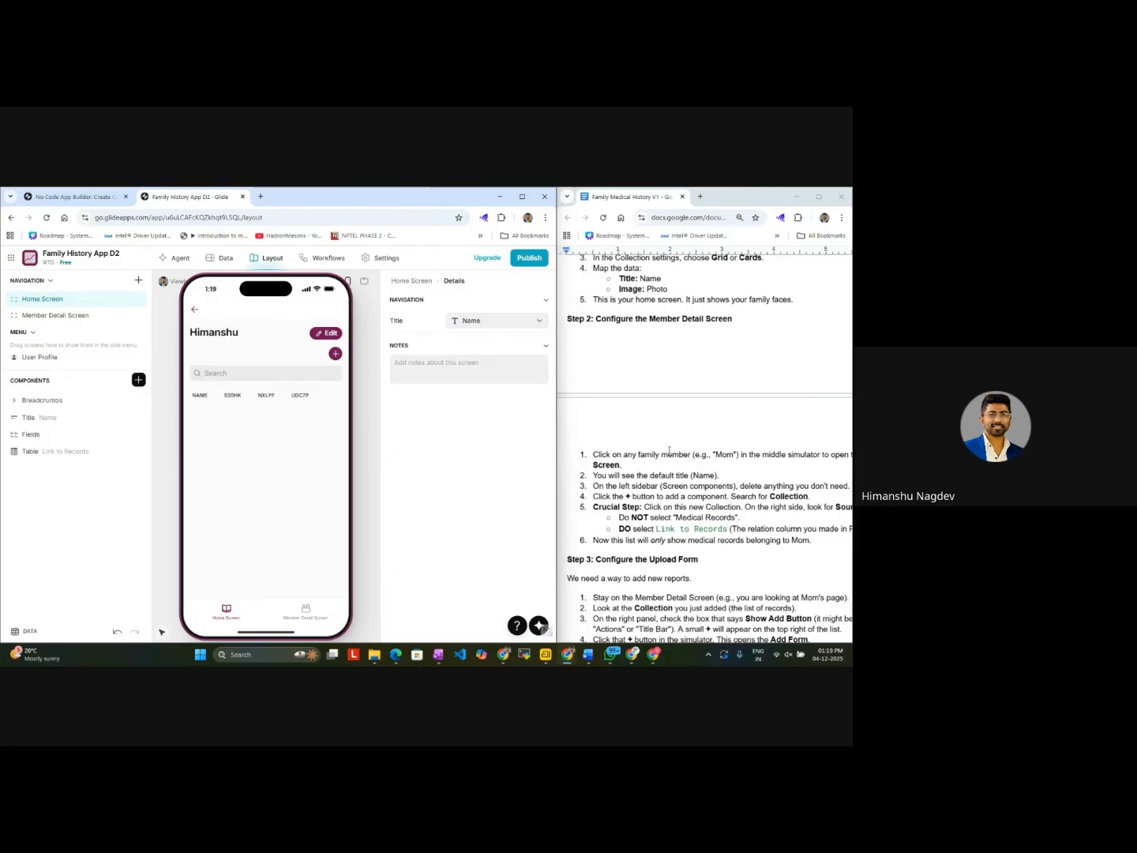
{"action": "scroll", "coordinate": [669, 451], "scroll_direction": "up", "scroll_amount": 2}
{"action": "scroll", "coordinate": [669, 450], "scroll_direction": "down", "scroll_amount": 3}
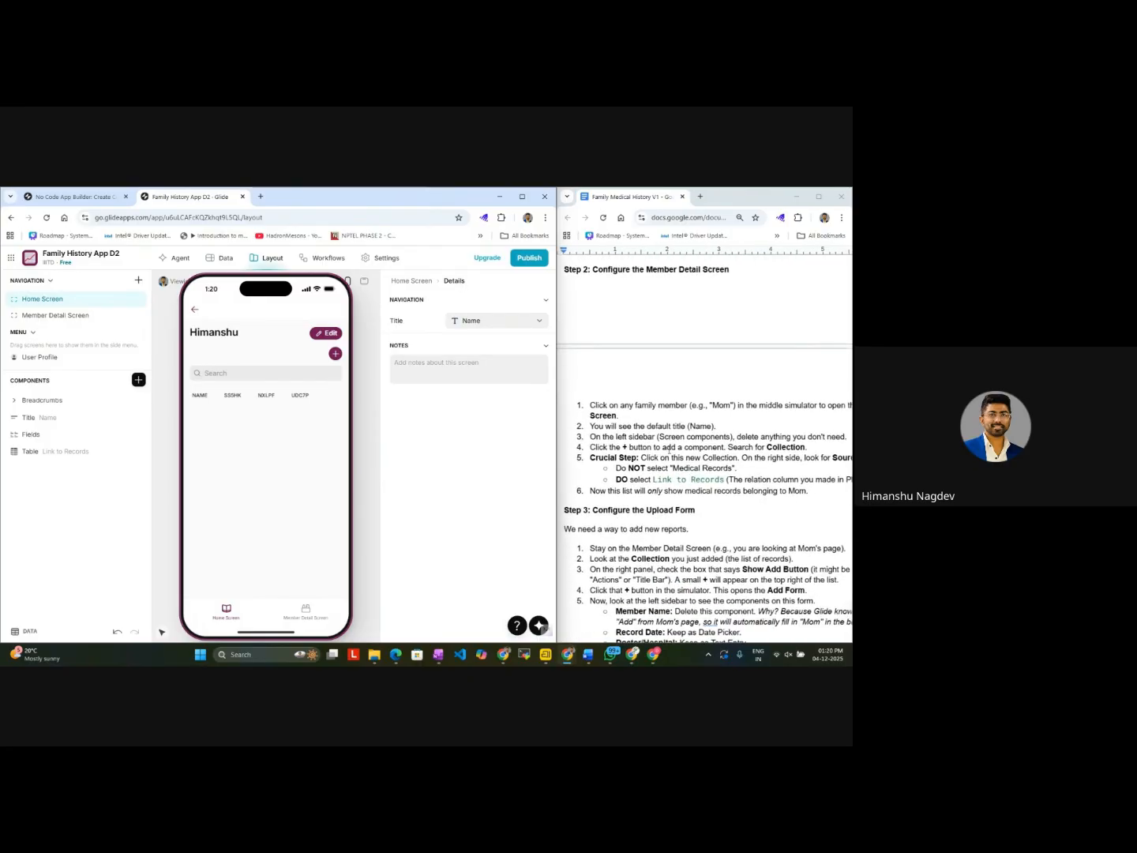
{"action": "scroll", "coordinate": [669, 449], "scroll_direction": "up", "scroll_amount": 1}
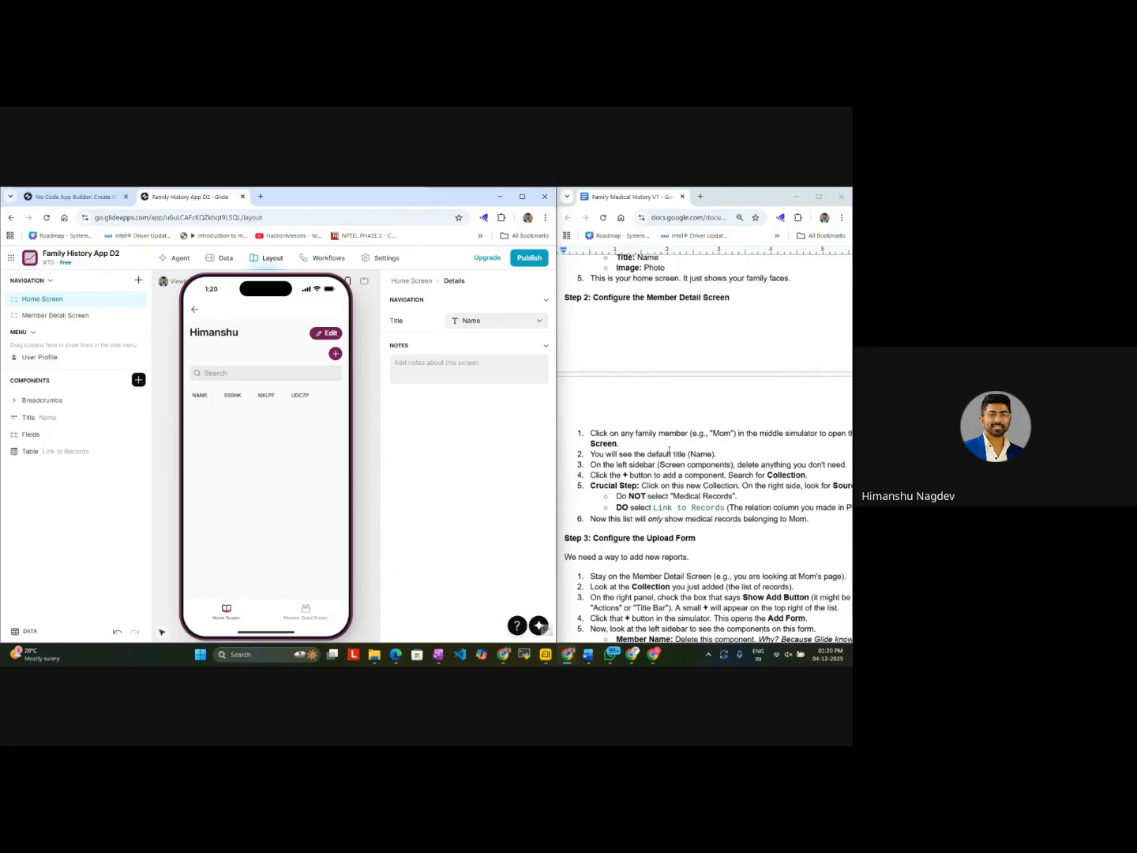
{"action": "scroll", "coordinate": [669, 451], "scroll_direction": "up", "scroll_amount": 2}
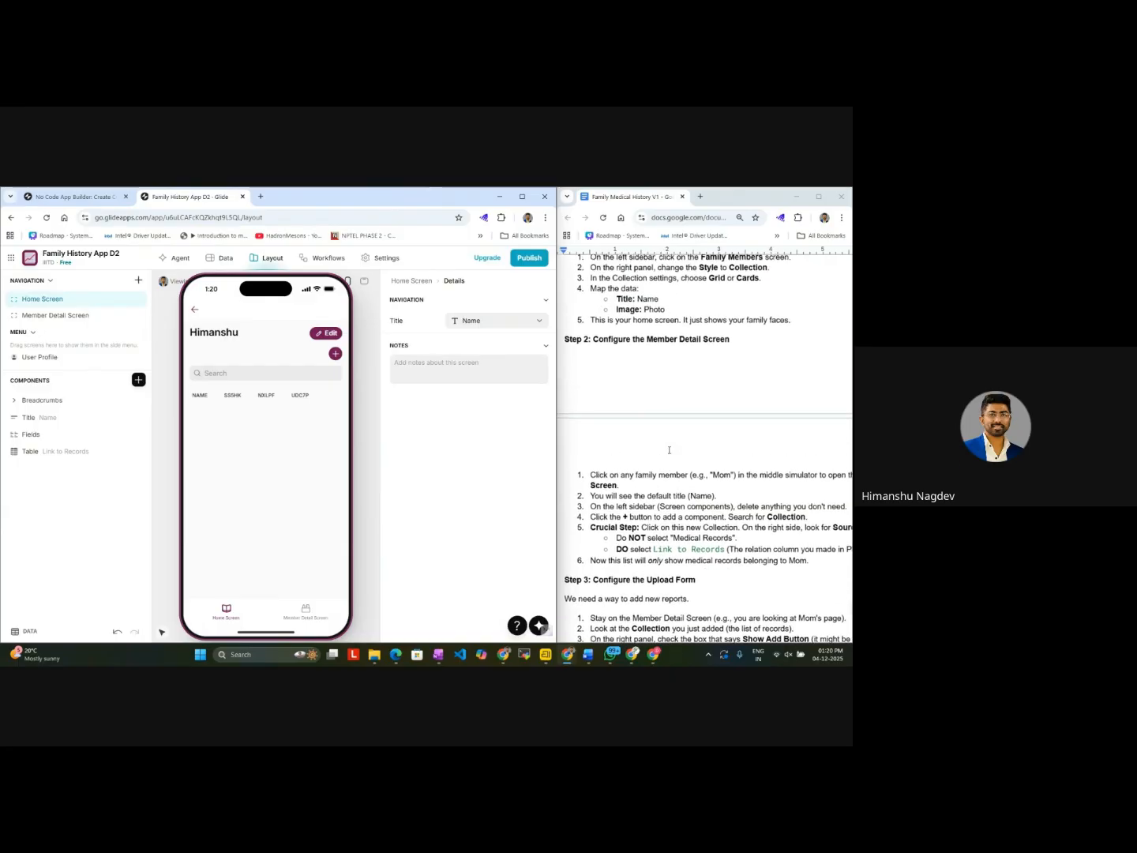
{"action": "scroll", "coordinate": [669, 451], "scroll_direction": "down", "scroll_amount": 3}
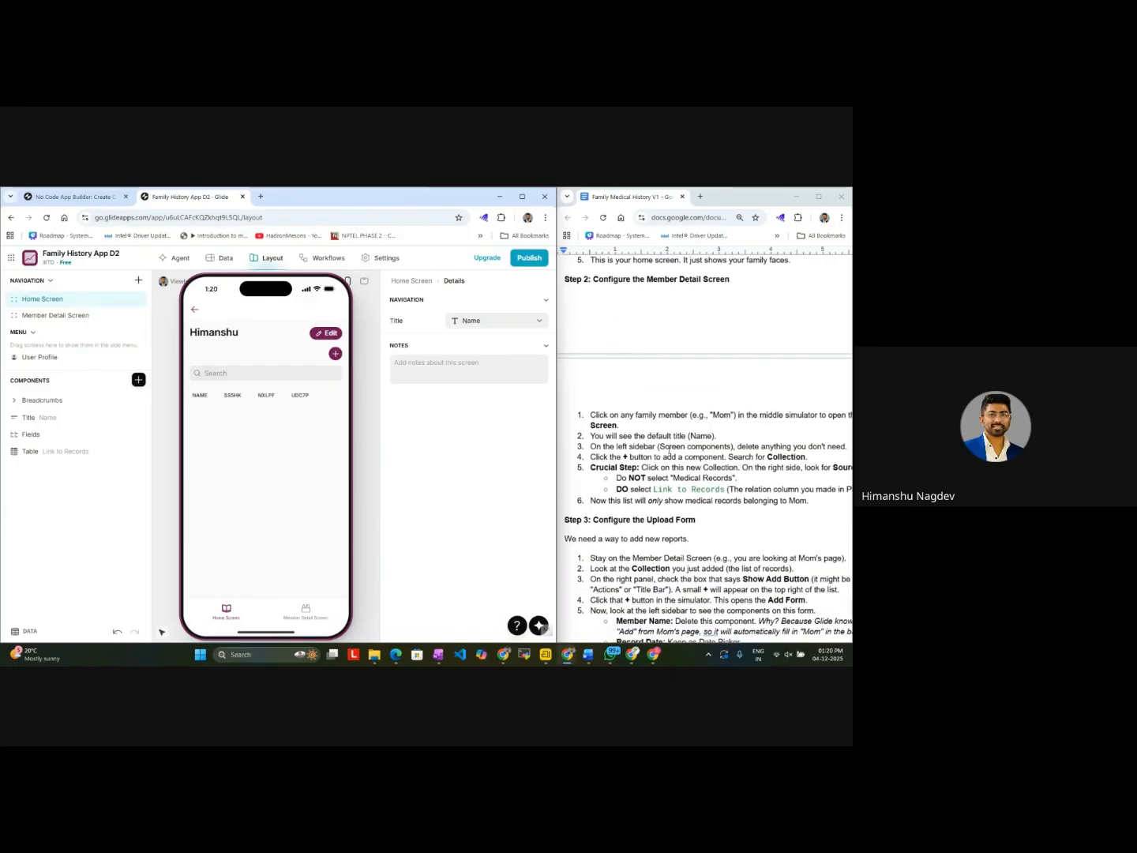
{"action": "scroll", "coordinate": [669, 451], "scroll_direction": "up", "scroll_amount": 2}
{"action": "scroll", "coordinate": [669, 451], "scroll_direction": "down", "scroll_amount": 1}
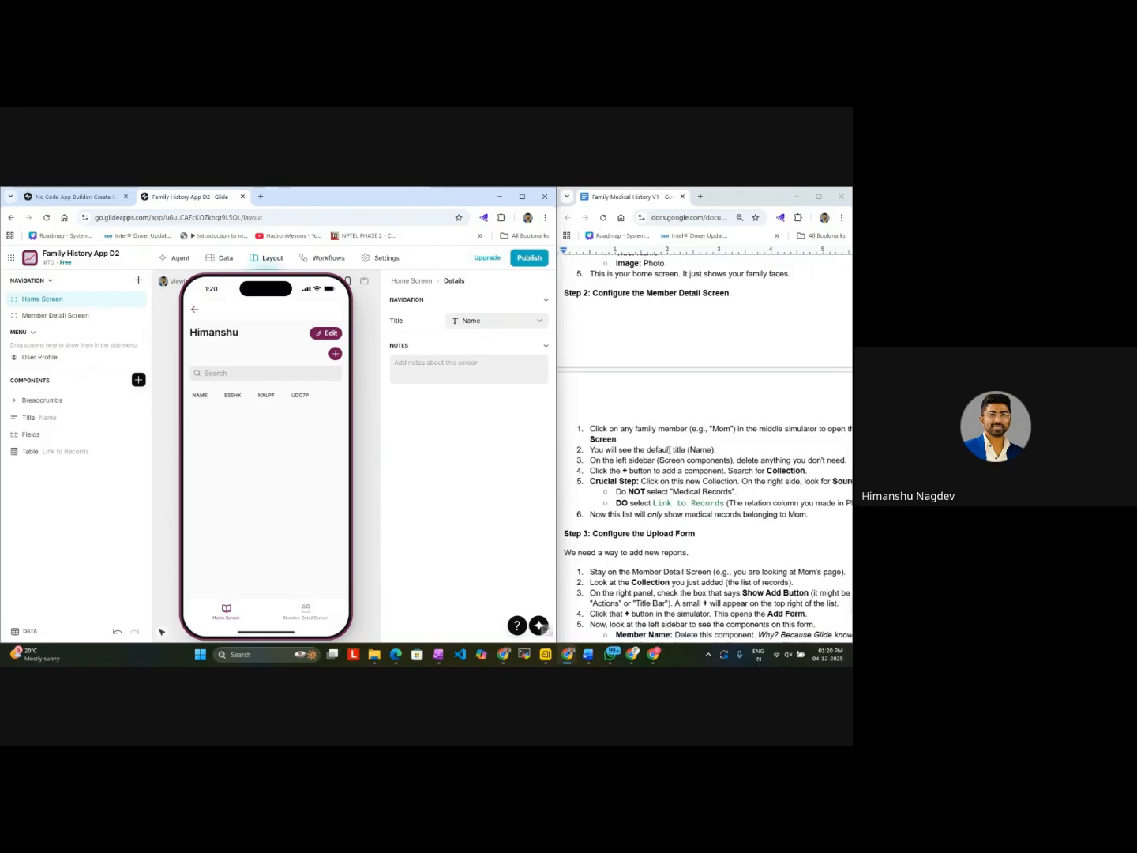
{"action": "scroll", "coordinate": [670, 450], "scroll_direction": "up", "scroll_amount": 1}
{"action": "scroll", "coordinate": [670, 450], "scroll_direction": "down", "scroll_amount": 1}
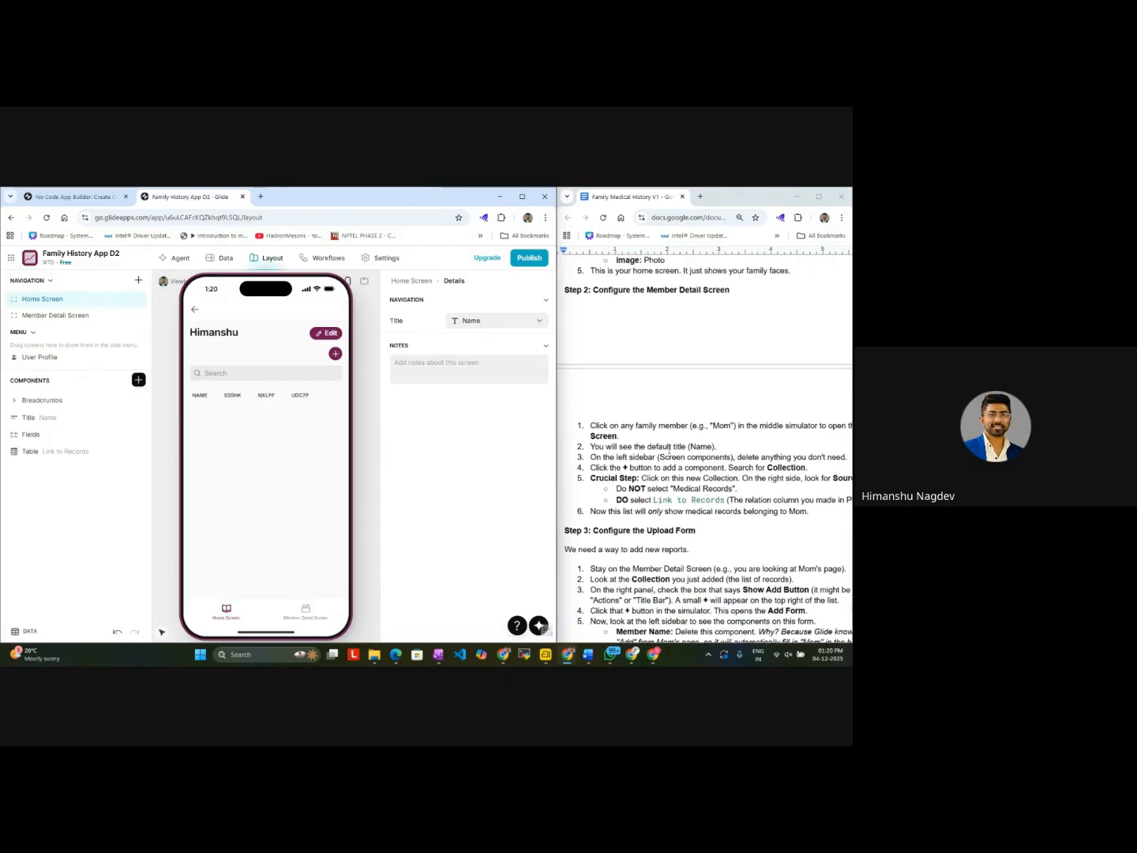
{"action": "scroll", "coordinate": [670, 450], "scroll_direction": "right", "scroll_amount": 1}
{"action": "scroll", "coordinate": [670, 450], "scroll_direction": "right", "scroll_amount": 2}
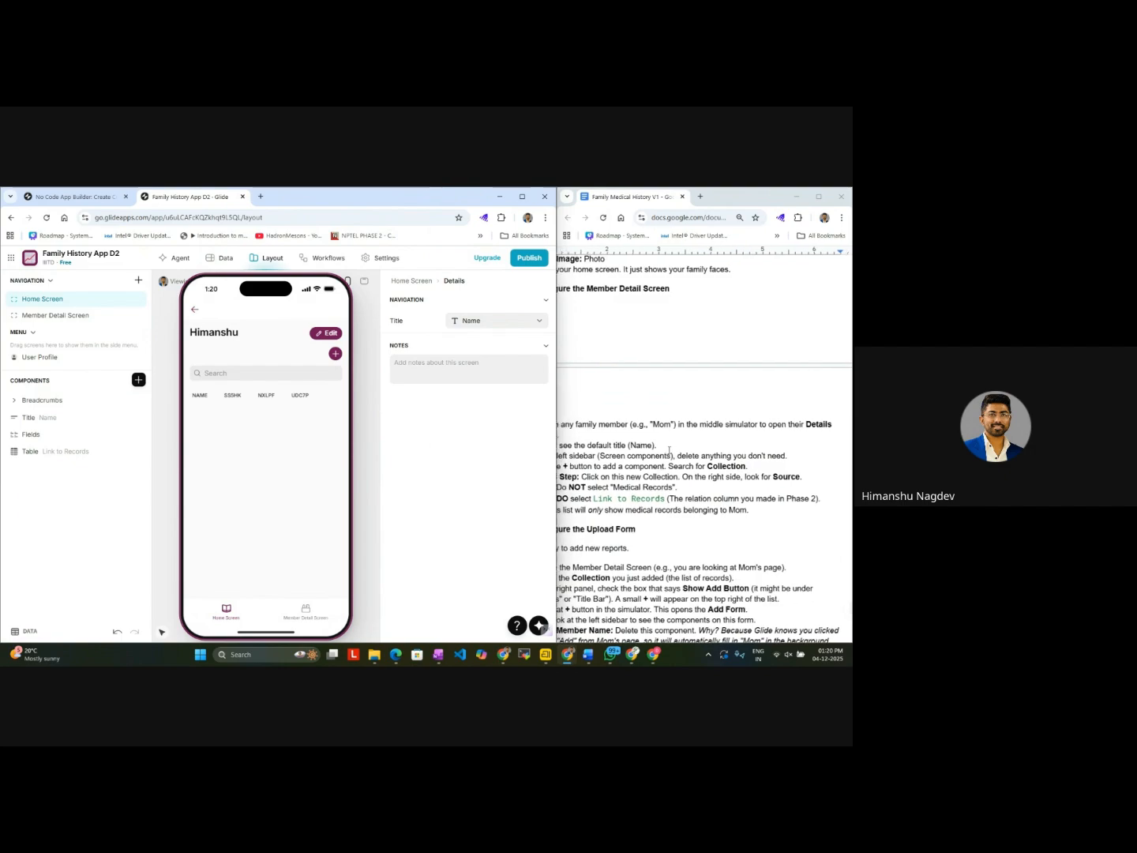
{"action": "scroll", "coordinate": [670, 451], "scroll_direction": "left", "scroll_amount": 2}
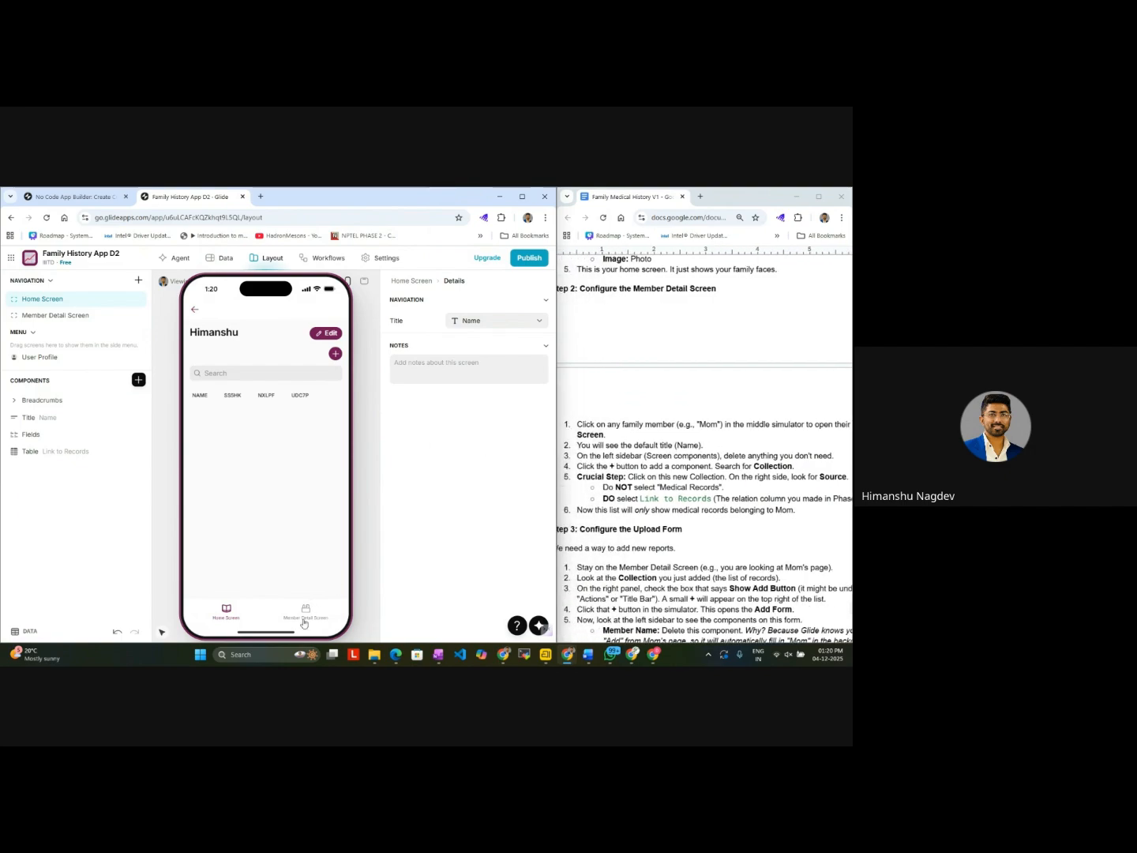
Step: Inspect the Add item form on the Member Detail Screen in the preview and close it
{"action": "left_click", "coordinate": [305, 614]}
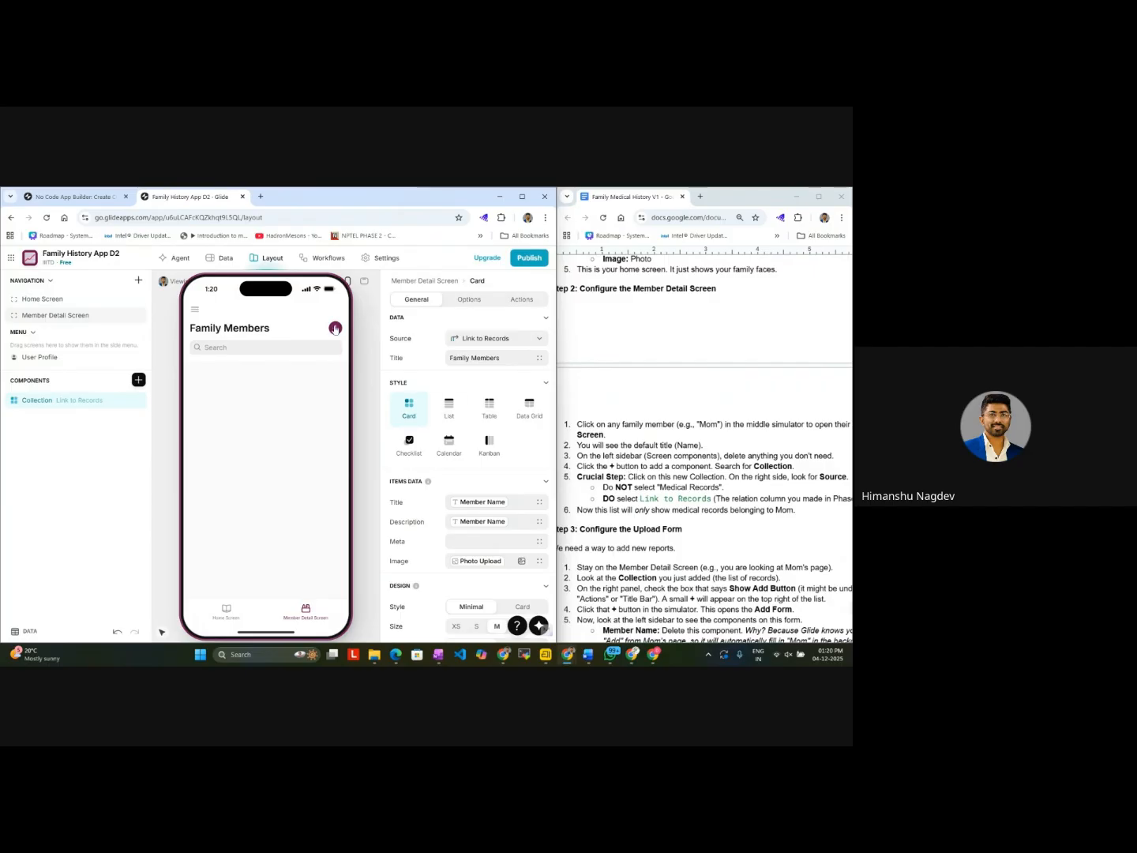
{"action": "left_click", "coordinate": [334, 328]}
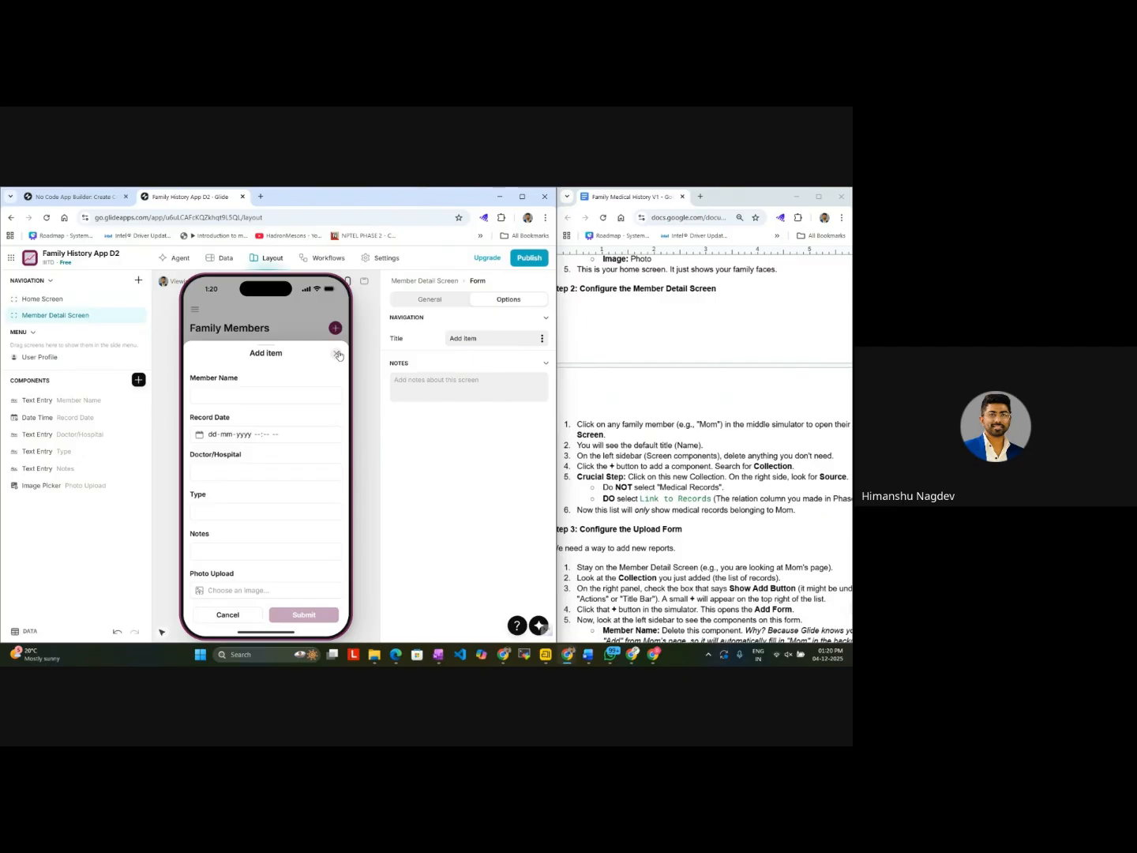
{"action": "left_click", "coordinate": [338, 328]}
{"action": "left_click", "coordinate": [335, 328]}
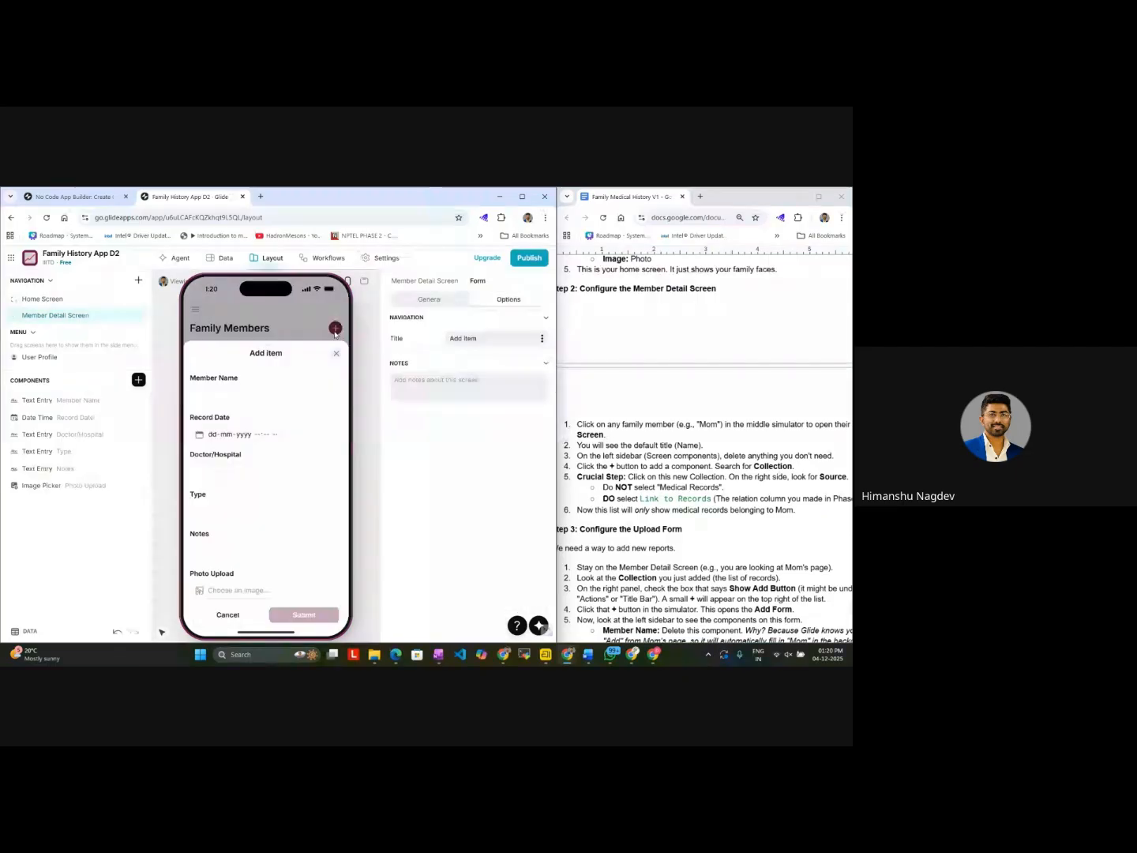
{"action": "left_click", "coordinate": [336, 354]}
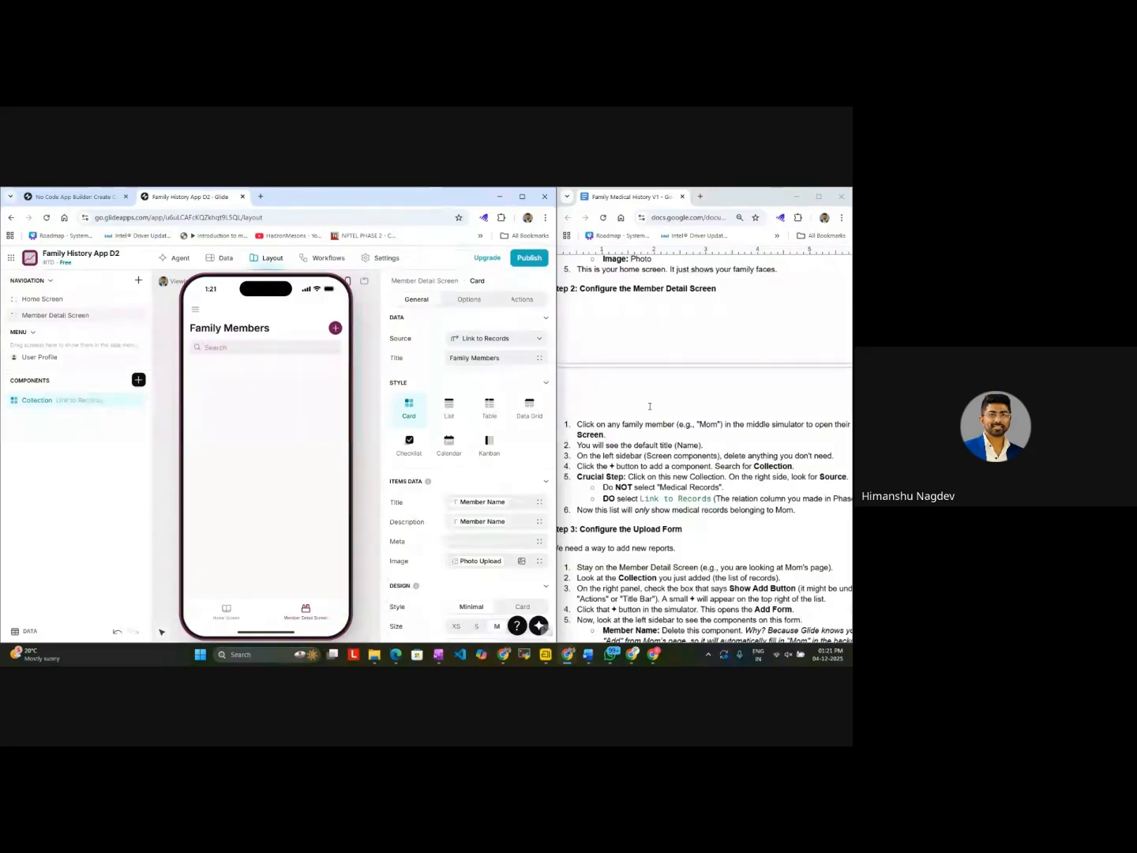
Step: Add a new row named Mom to the Family Members table in the app's data
{"action": "scroll", "coordinate": [710, 344], "scroll_direction": "left", "scroll_amount": 1}
{"action": "left_click", "coordinate": [222, 258]}
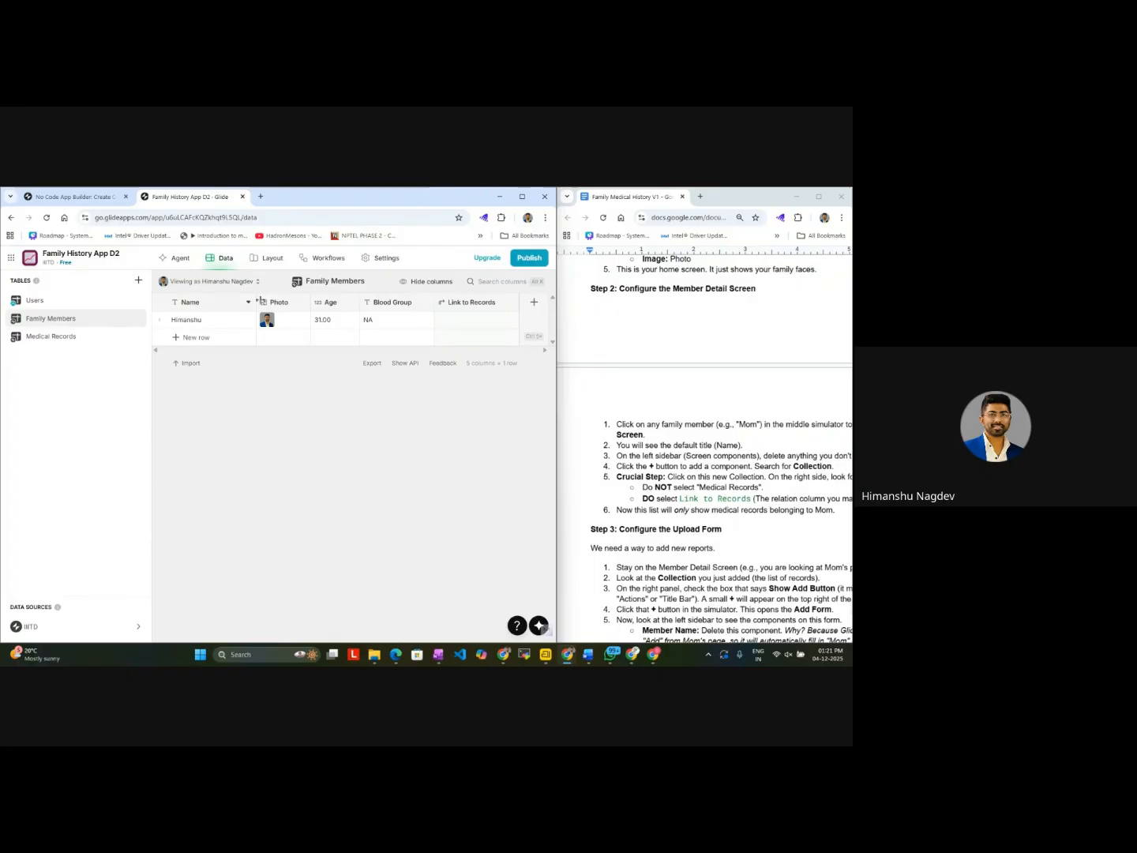
{"action": "left_click", "coordinate": [196, 338]}
{"action": "type", "text": "M"}
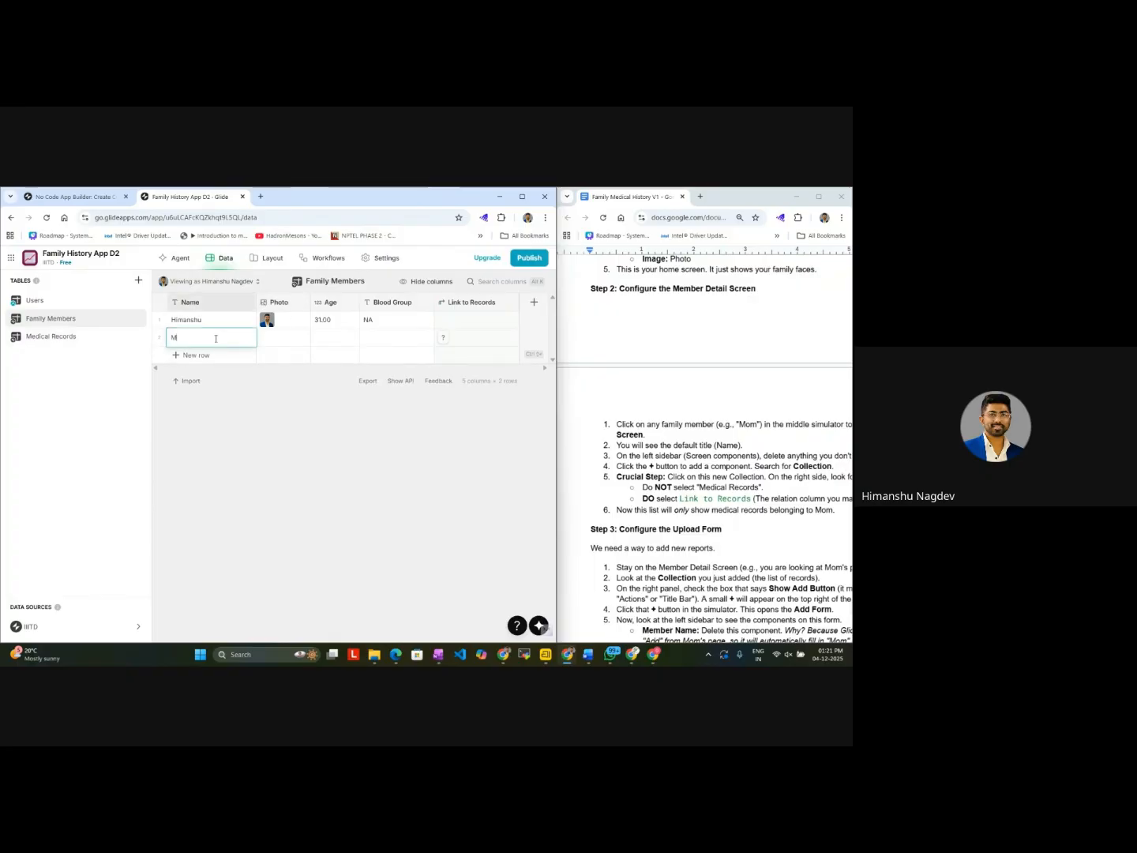
{"action": "type", "text": "om"}
Step: Set the photo in the Mom row of the Family Members table to a sky stock image
{"action": "left_click", "coordinate": [283, 339]}
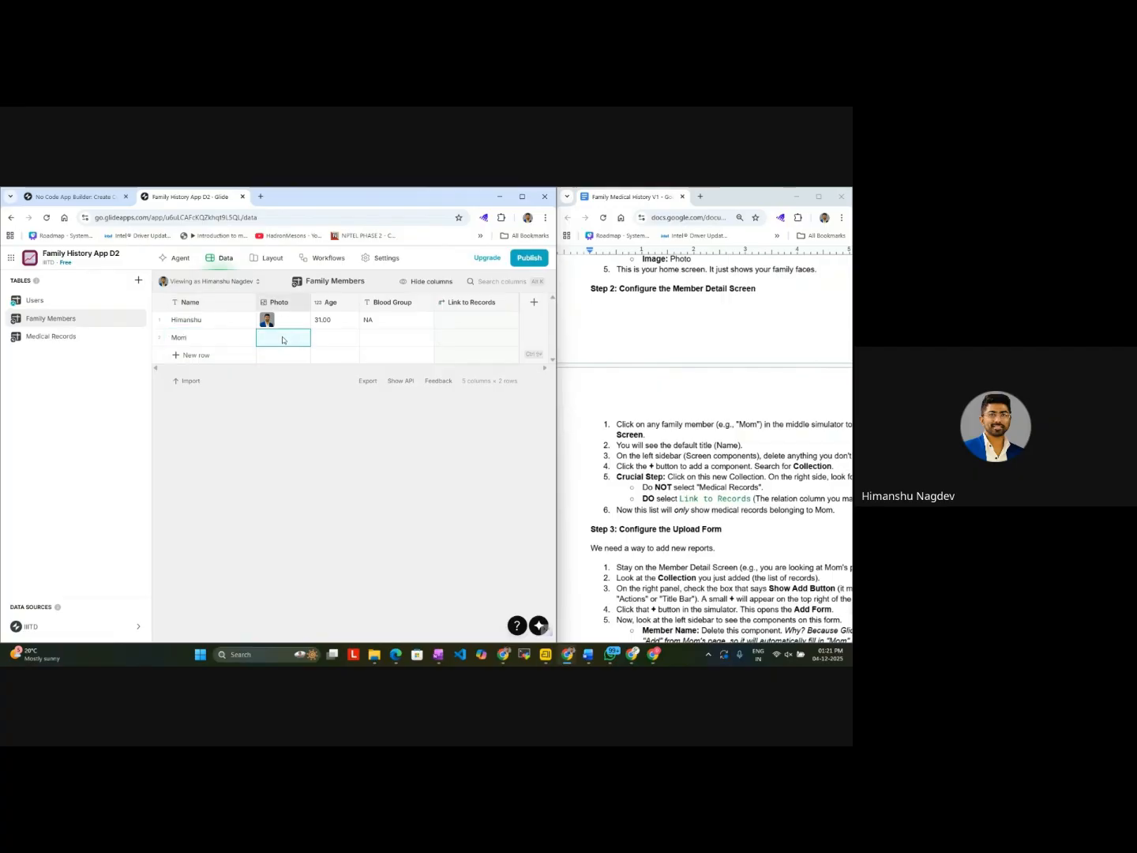
{"action": "double_click", "coordinate": [283, 339]}
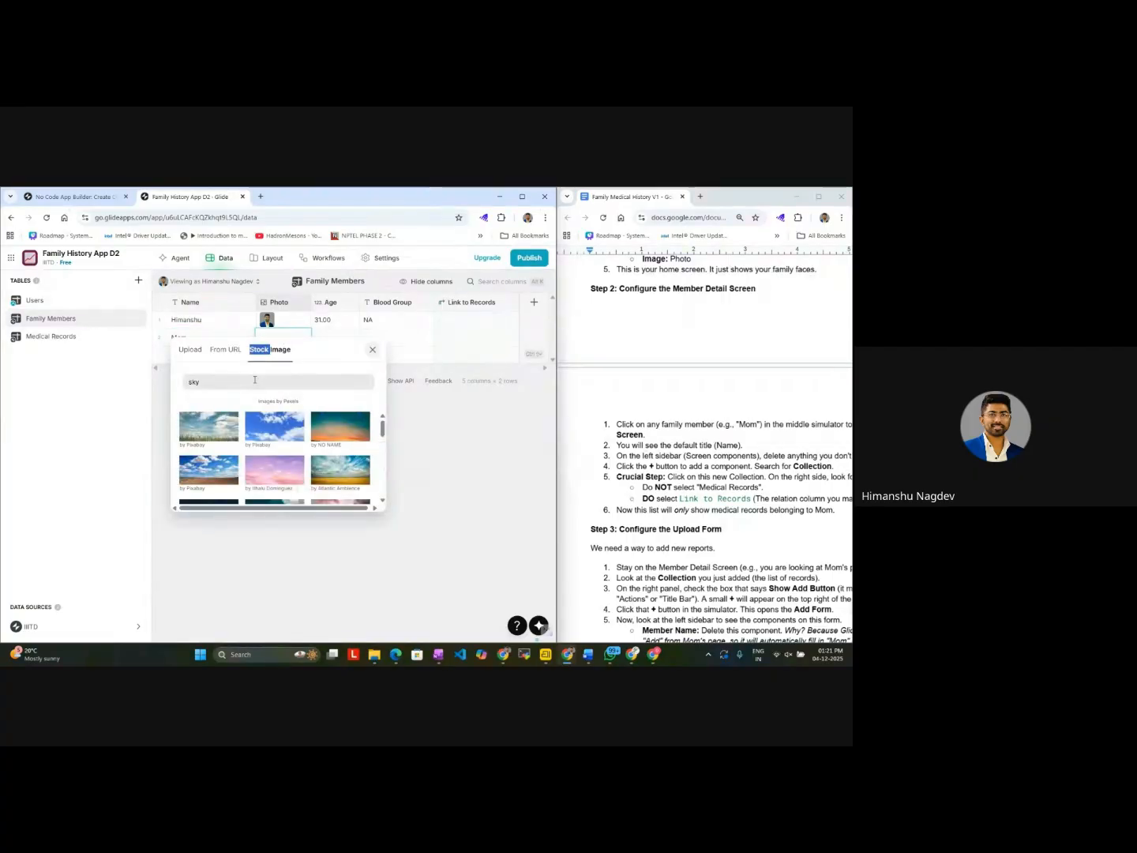
{"action": "left_click", "coordinate": [228, 427]}
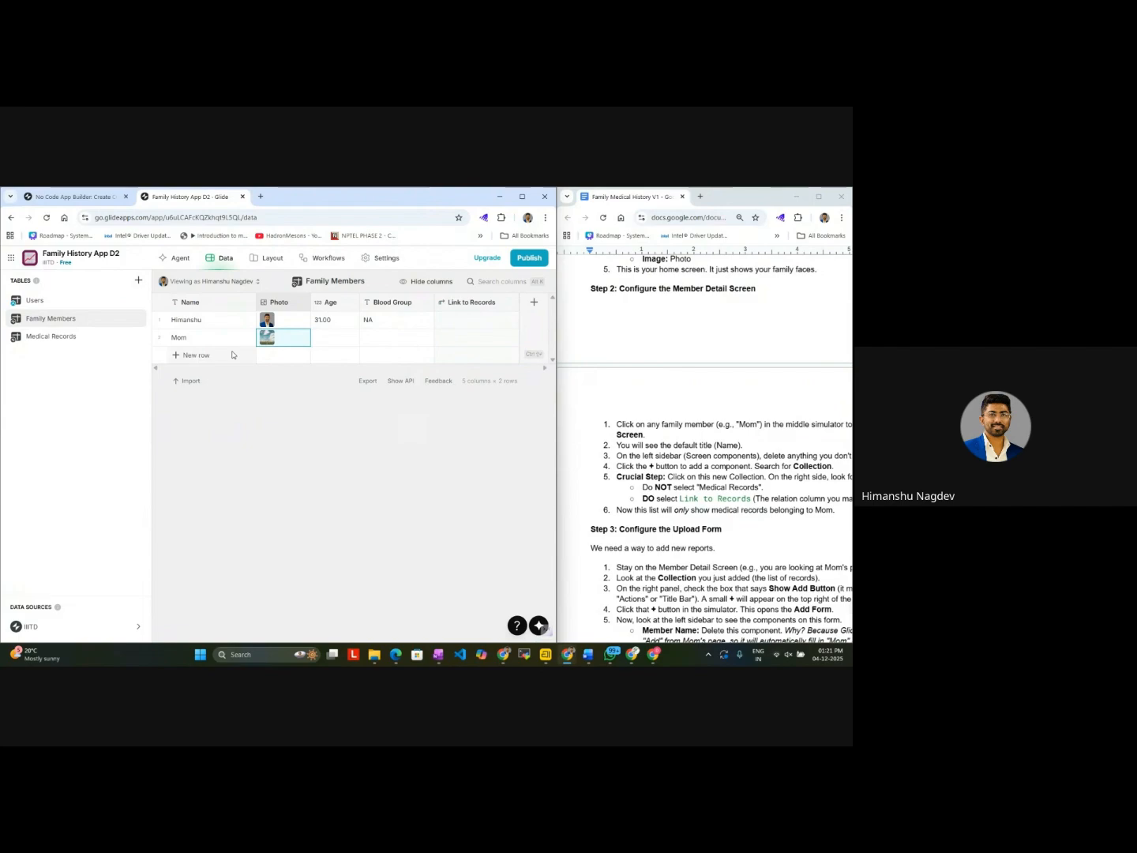
Step: Add a Sister row to the Family Members table with an architecture stock image as its photo
{"action": "left_click", "coordinate": [229, 356]}
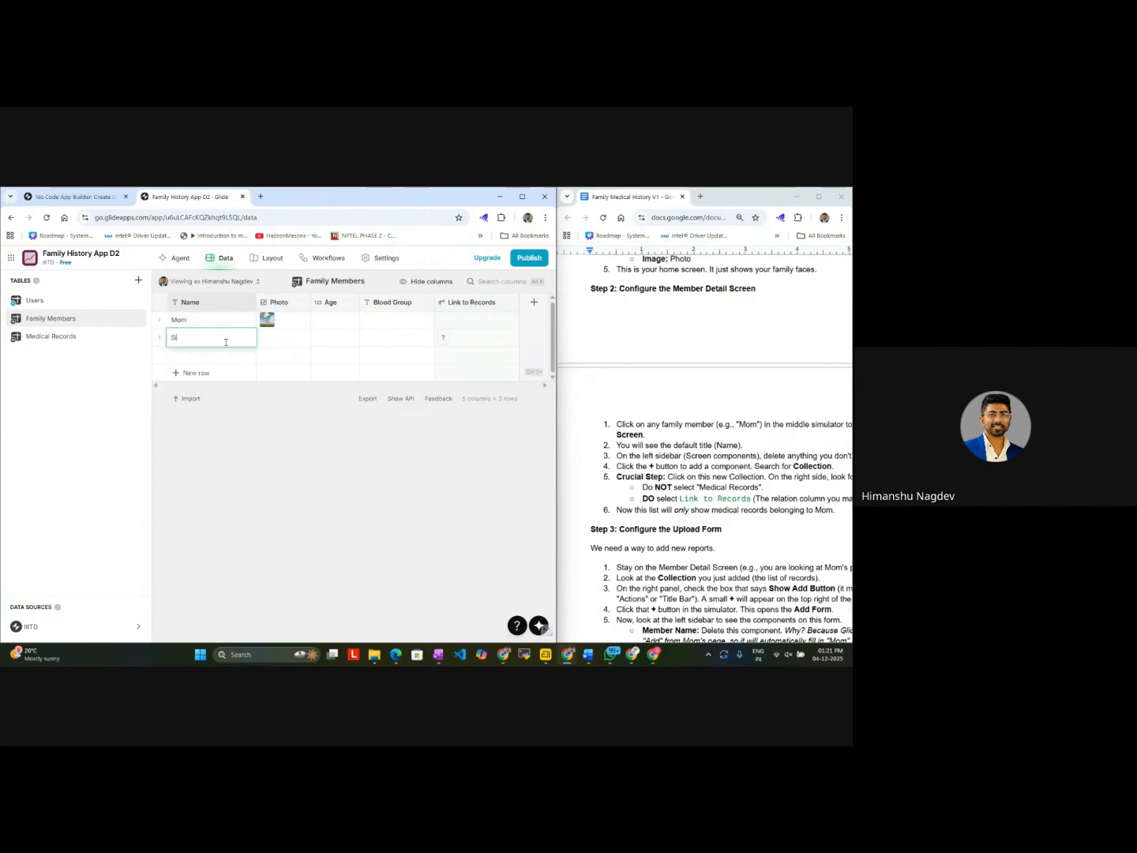
{"action": "left_click", "coordinate": [285, 344]}
{"action": "left_click", "coordinate": [270, 349]}
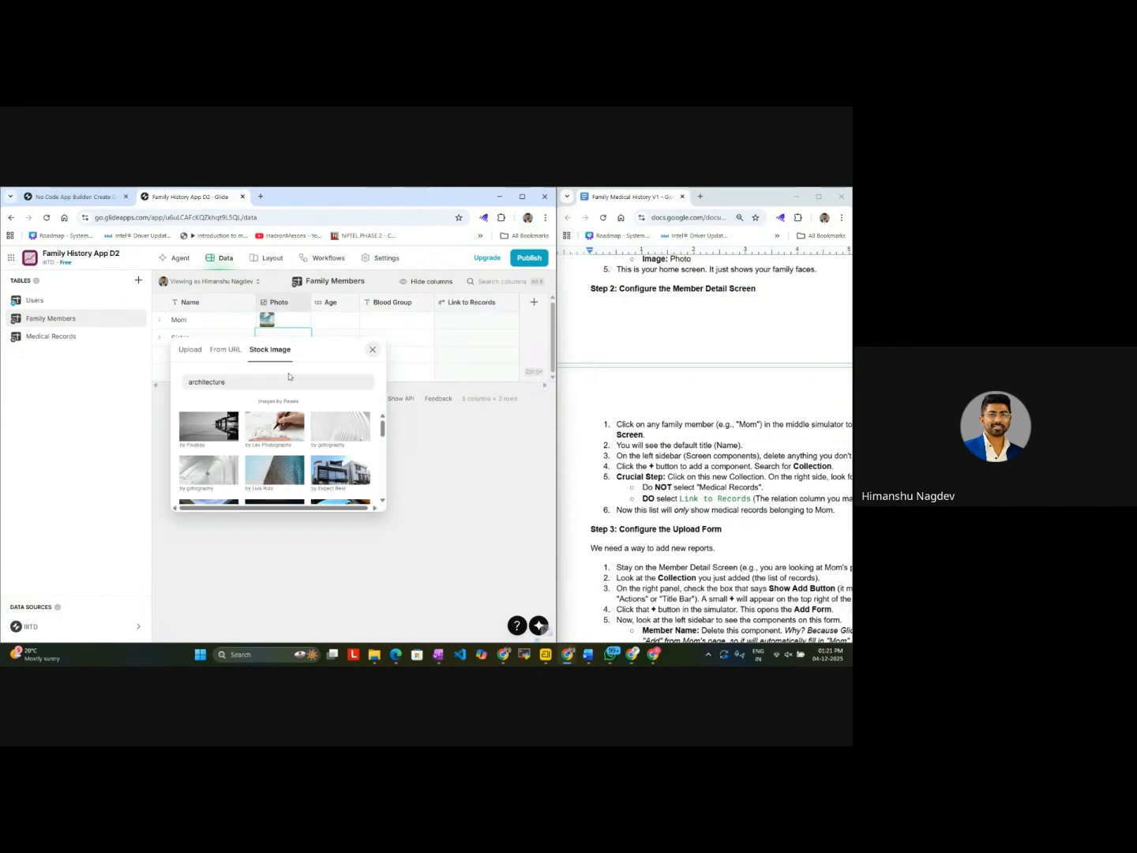
{"action": "left_click", "coordinate": [209, 428]}
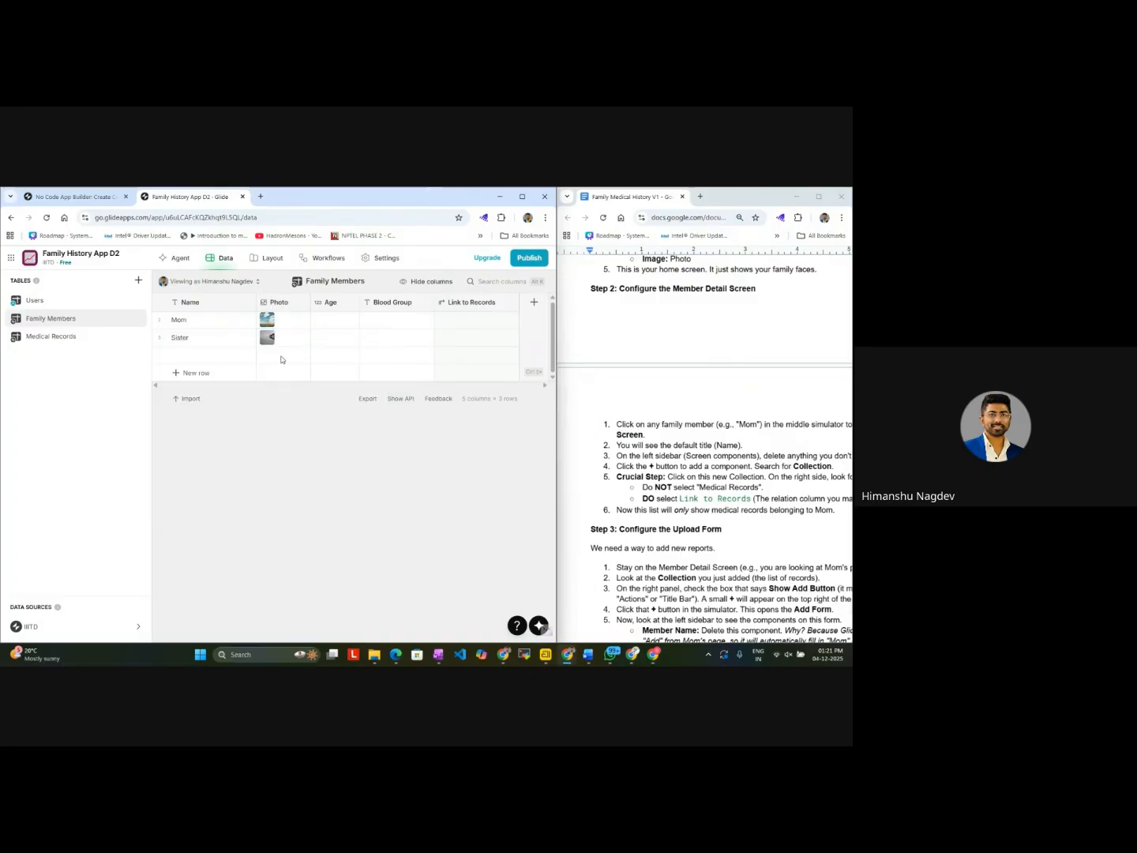
Step: Add a Wife row to the Family Members table with a pink abstract stock image as its photo
{"action": "left_click", "coordinate": [195, 373]}
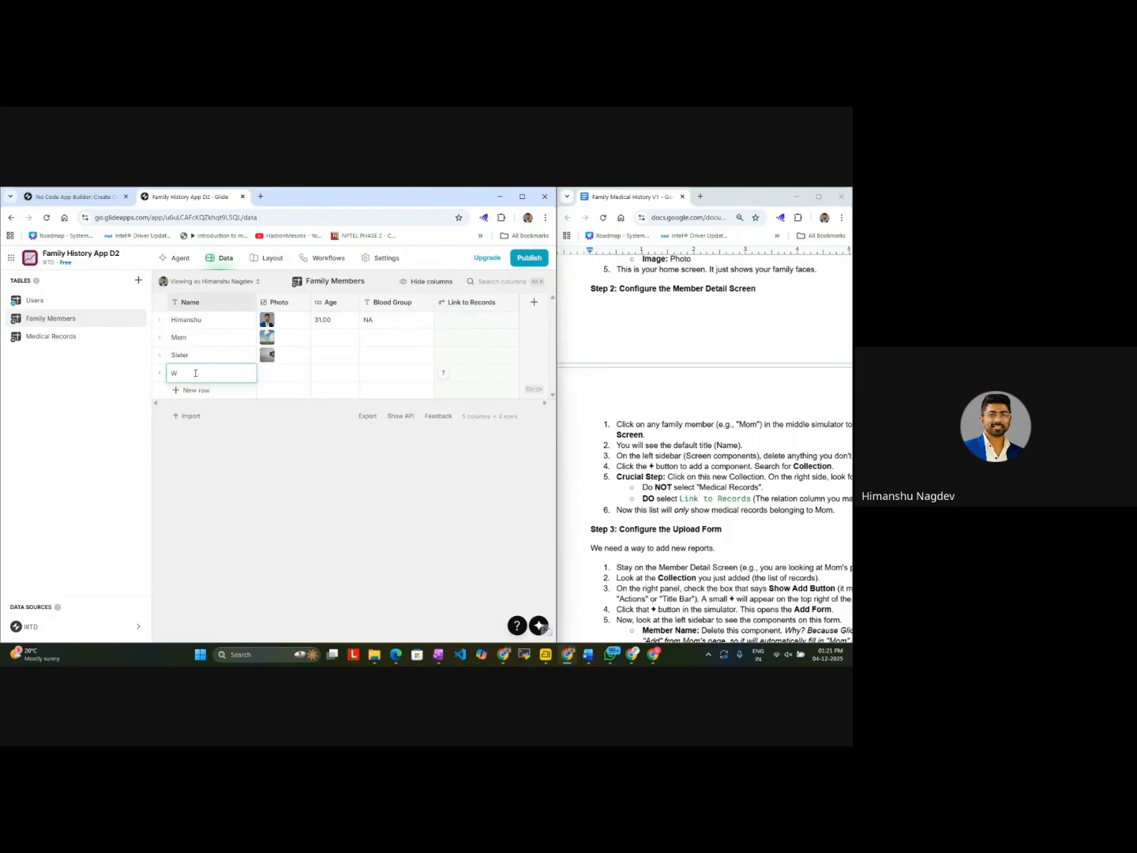
{"action": "left_click", "coordinate": [272, 373]}
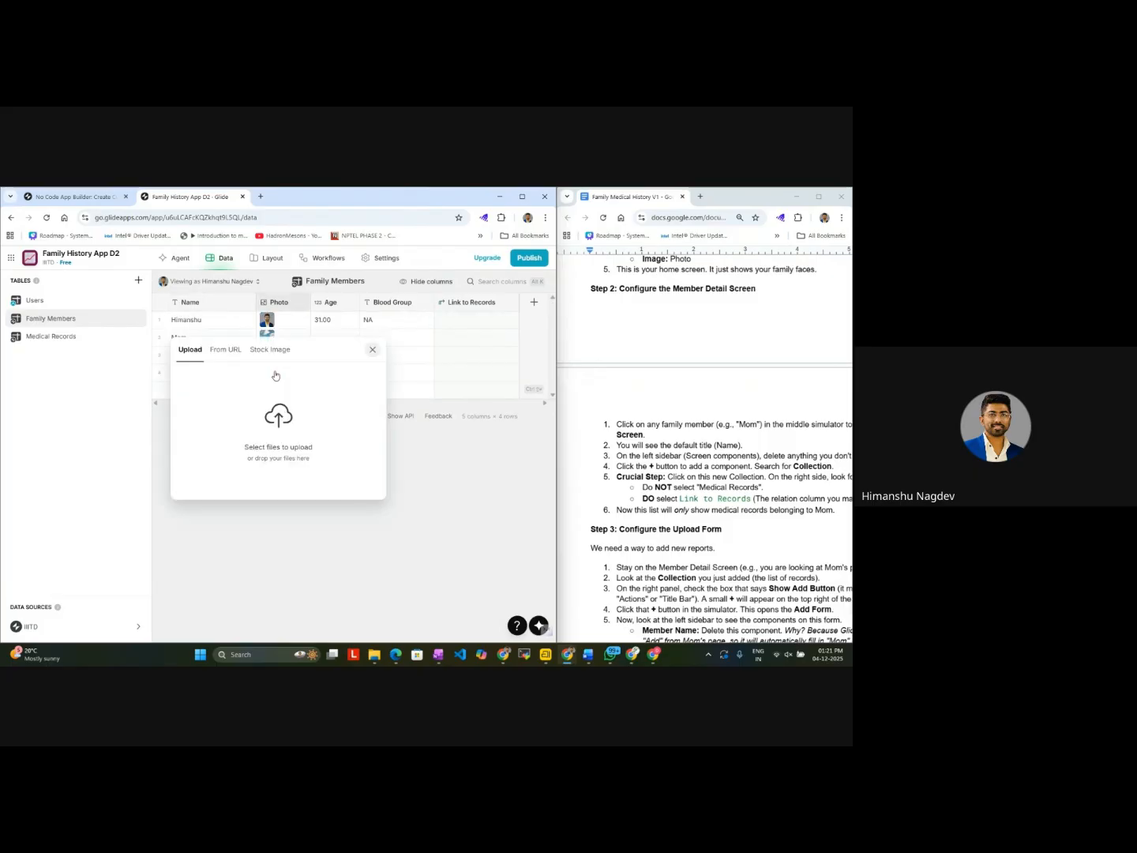
{"action": "left_click", "coordinate": [226, 349]}
{"action": "left_click", "coordinate": [276, 350]}
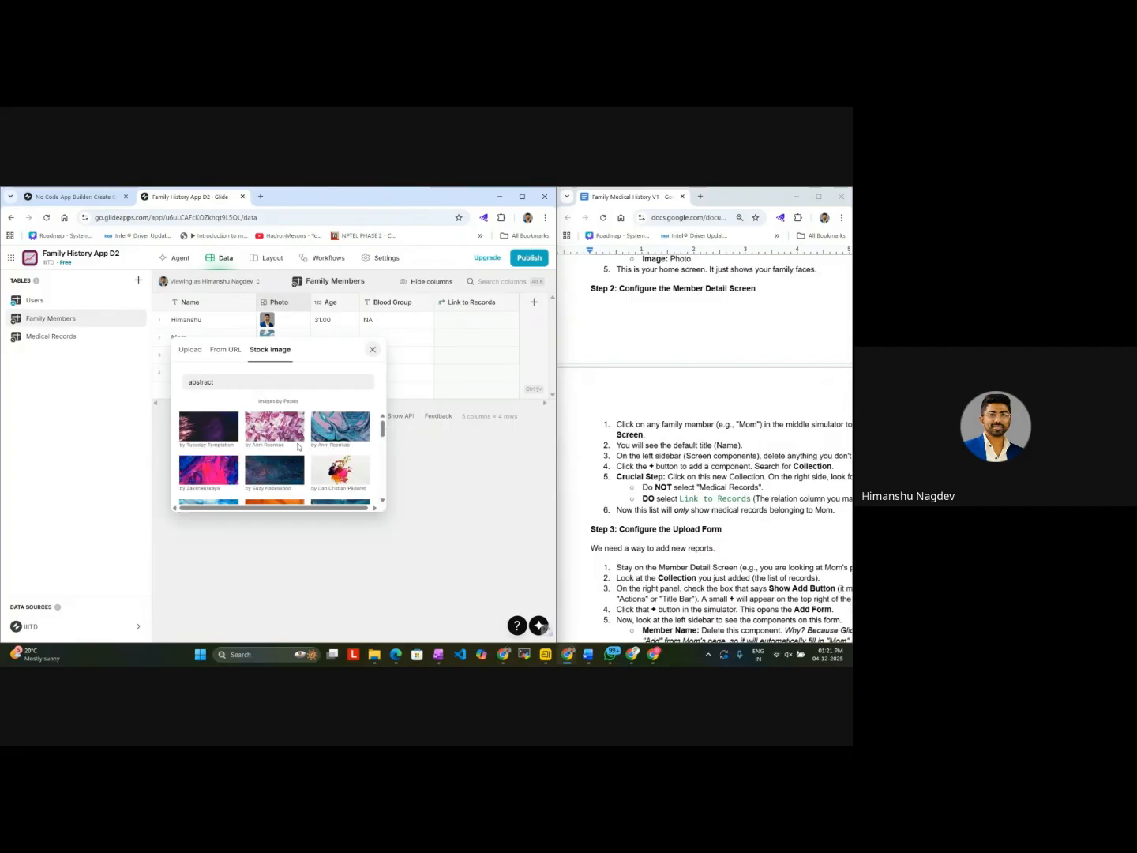
{"action": "left_click", "coordinate": [294, 442]}
Step: Add a Son row to the Family Members table with a plain blue stock image as its photo
{"action": "left_click", "coordinate": [198, 397]}
{"action": "type", "text": "Son"}
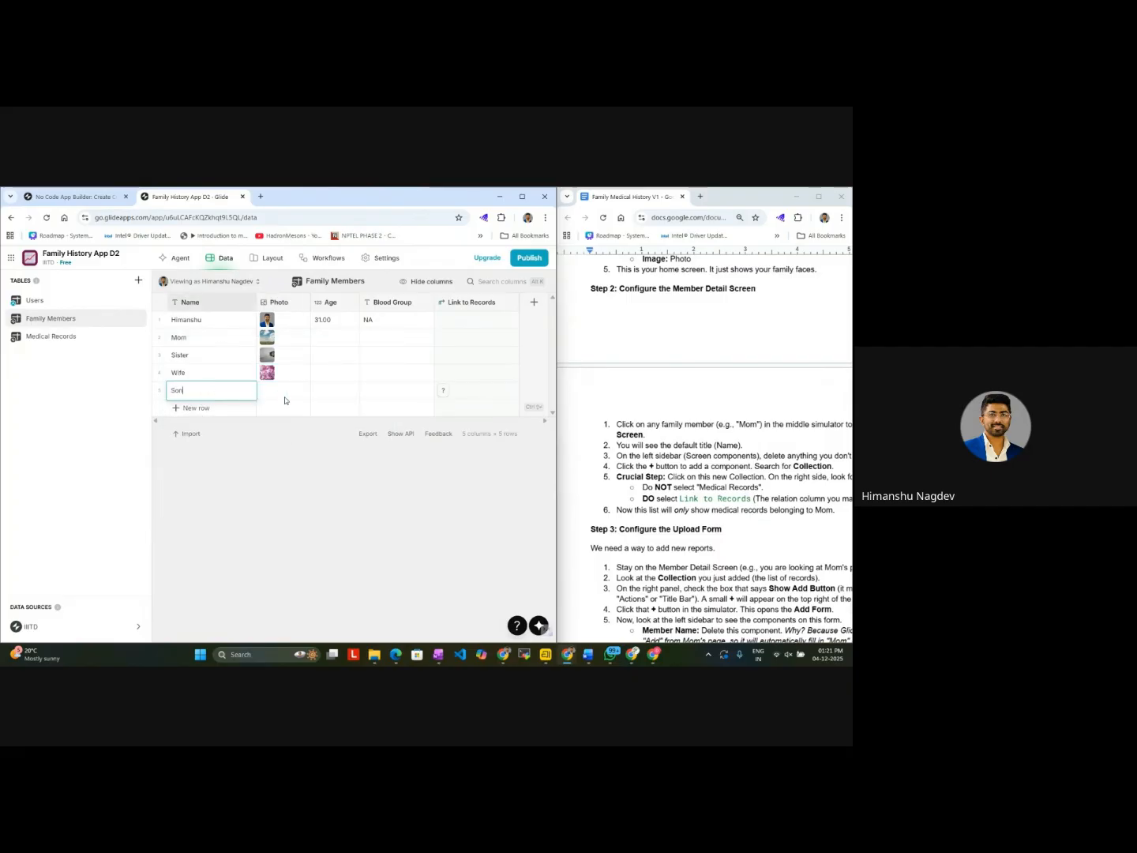
{"action": "left_click", "coordinate": [285, 401]}
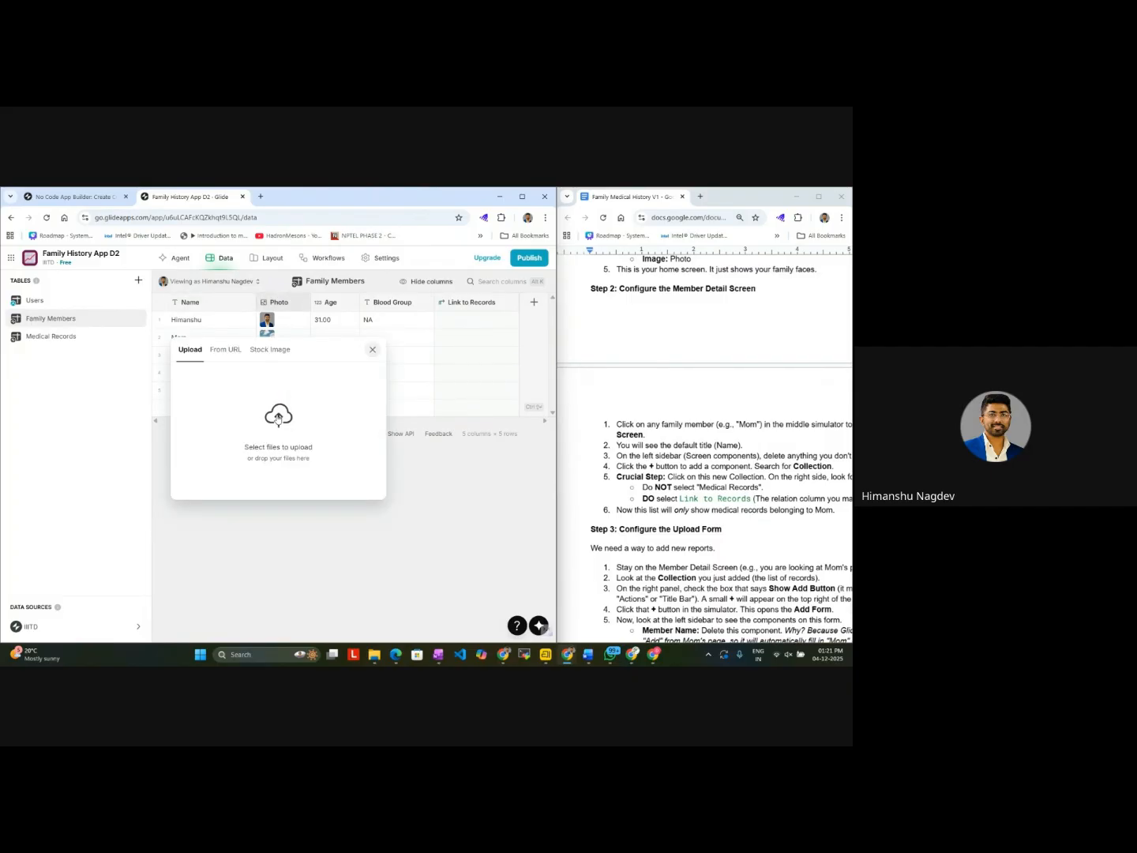
{"action": "left_click", "coordinate": [278, 414]}
{"action": "left_click", "coordinate": [392, 478]}
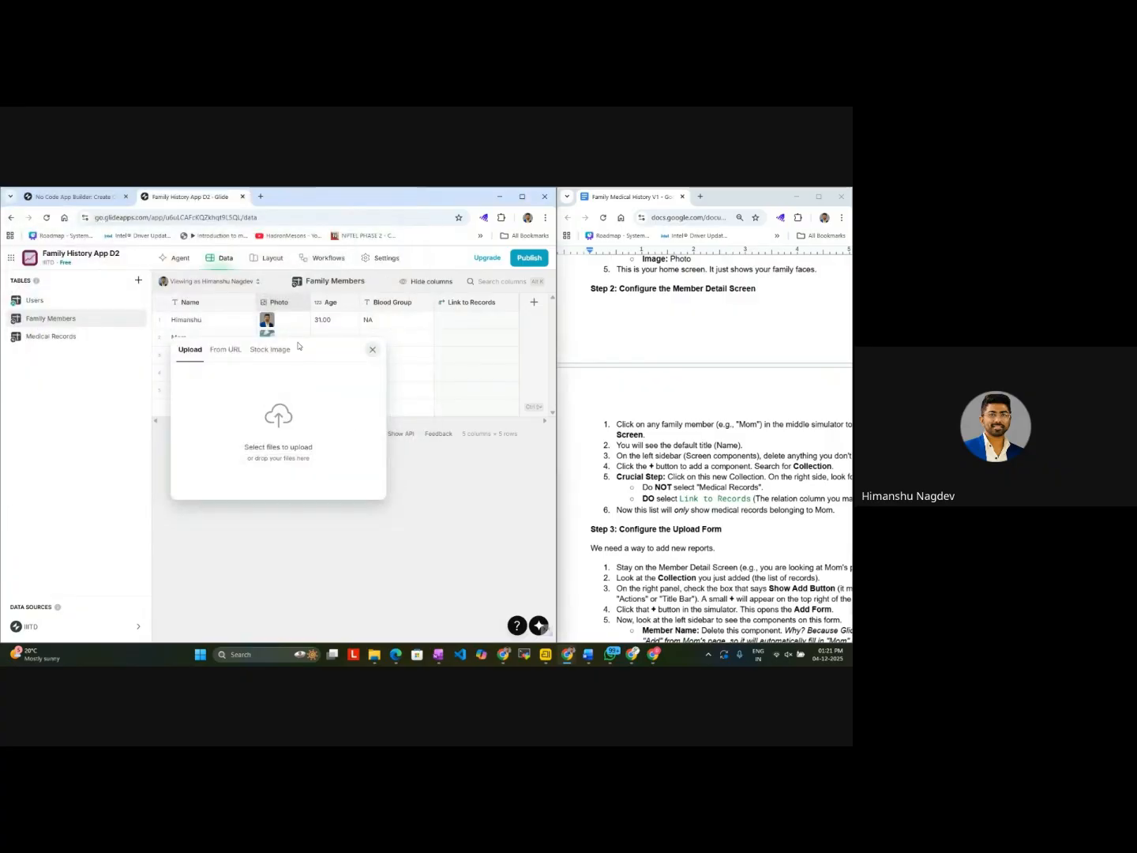
{"action": "left_click", "coordinate": [268, 350]}
{"action": "left_click", "coordinate": [237, 431]}
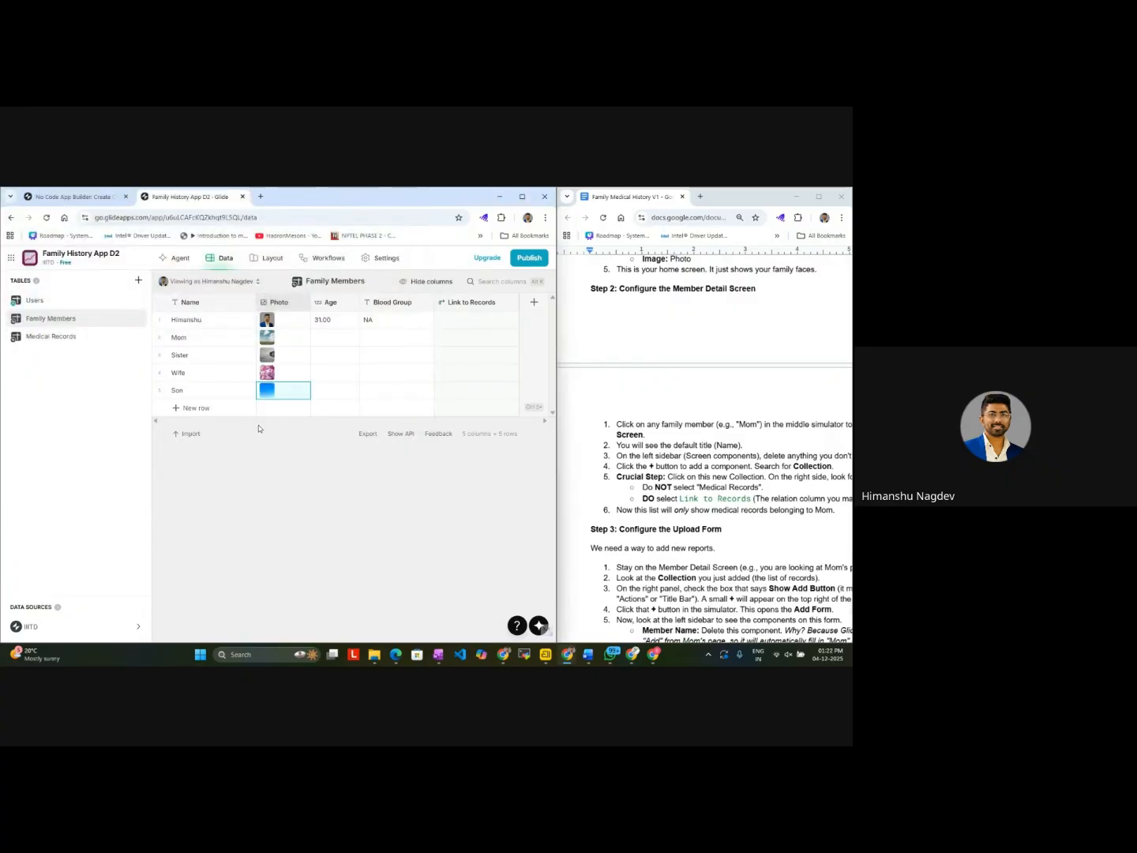
Step: Set the ages to 55 for Mom, 20 for Sister, 31 for Wife and 1 for Son
{"action": "left_click", "coordinate": [324, 338]}
{"action": "left_click", "coordinate": [323, 338]}
{"action": "type", "text": "55"}
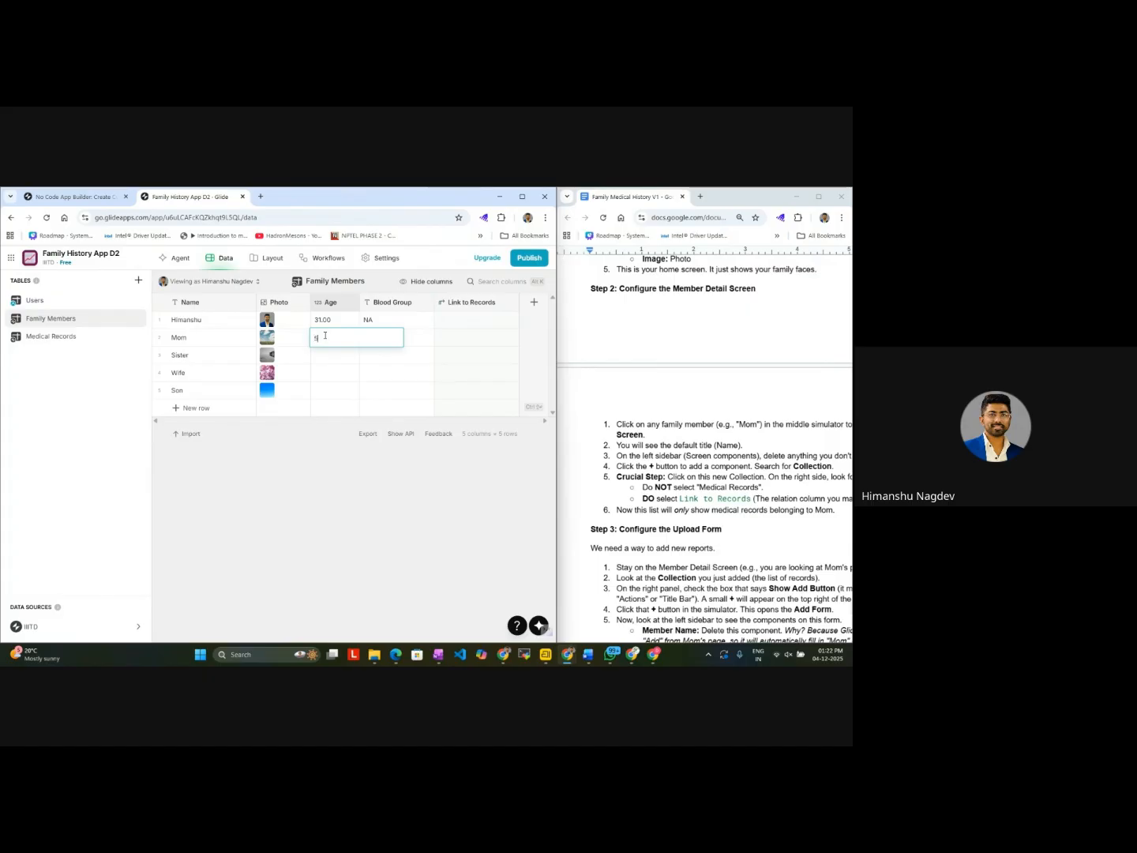
{"action": "double_click", "coordinate": [326, 357]}
{"action": "type", "text": "20"}
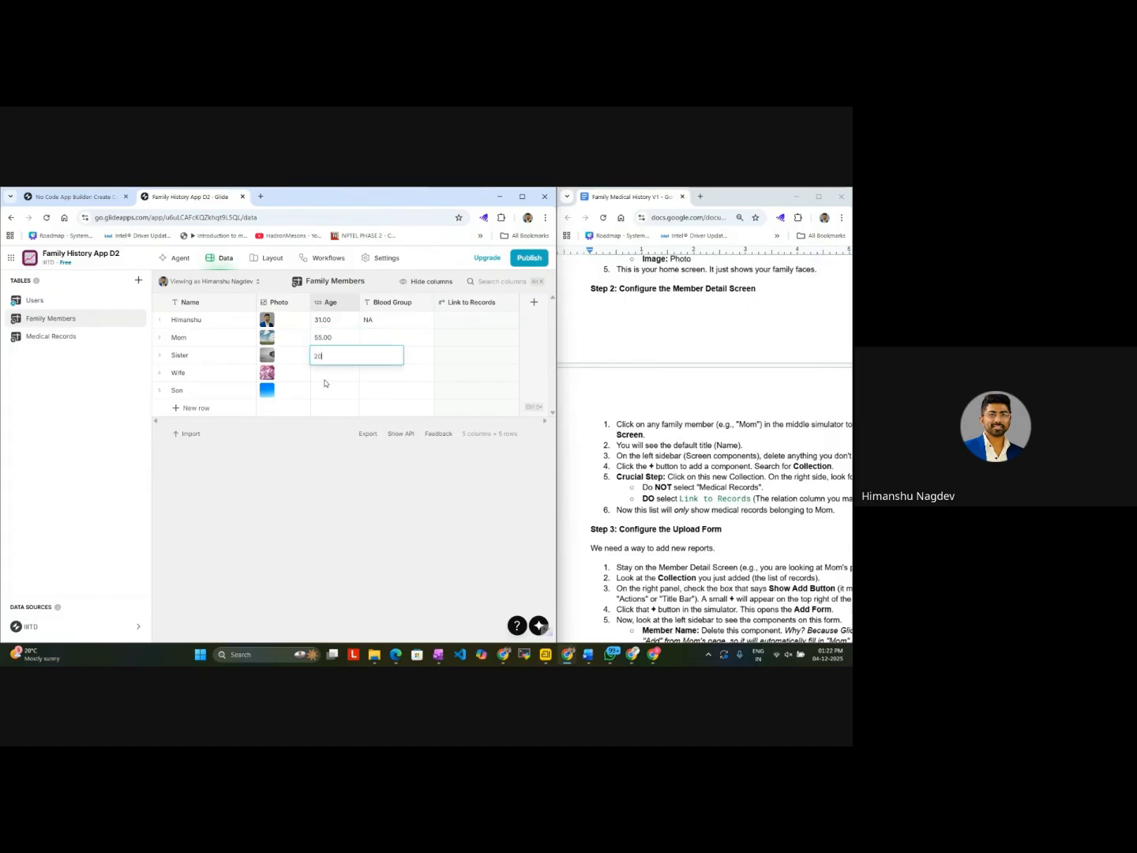
{"action": "double_click", "coordinate": [326, 374]}
{"action": "double_click", "coordinate": [324, 393]}
{"action": "type", "text": "1"}
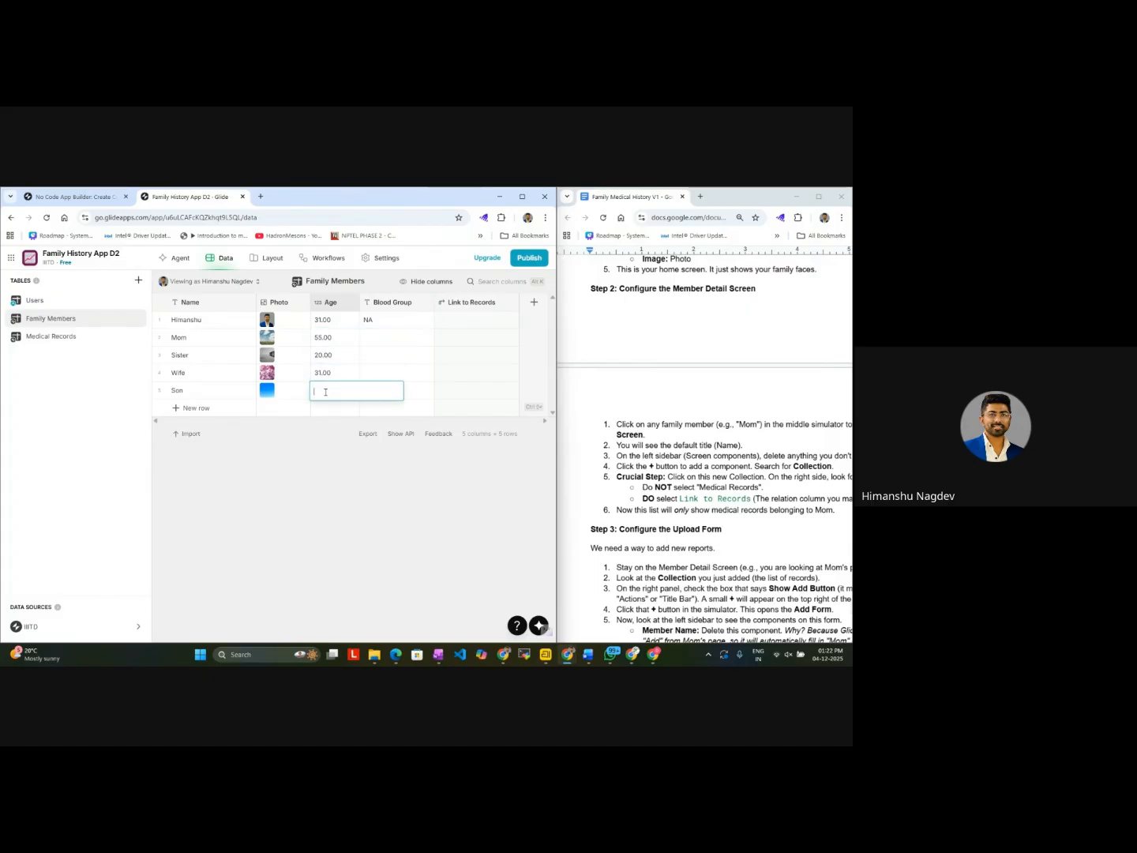
Step: Set the blood group to NA for Mom, Sister, Wife and Son
{"action": "double_click", "coordinate": [399, 345]}
{"action": "double_click", "coordinate": [376, 319]}
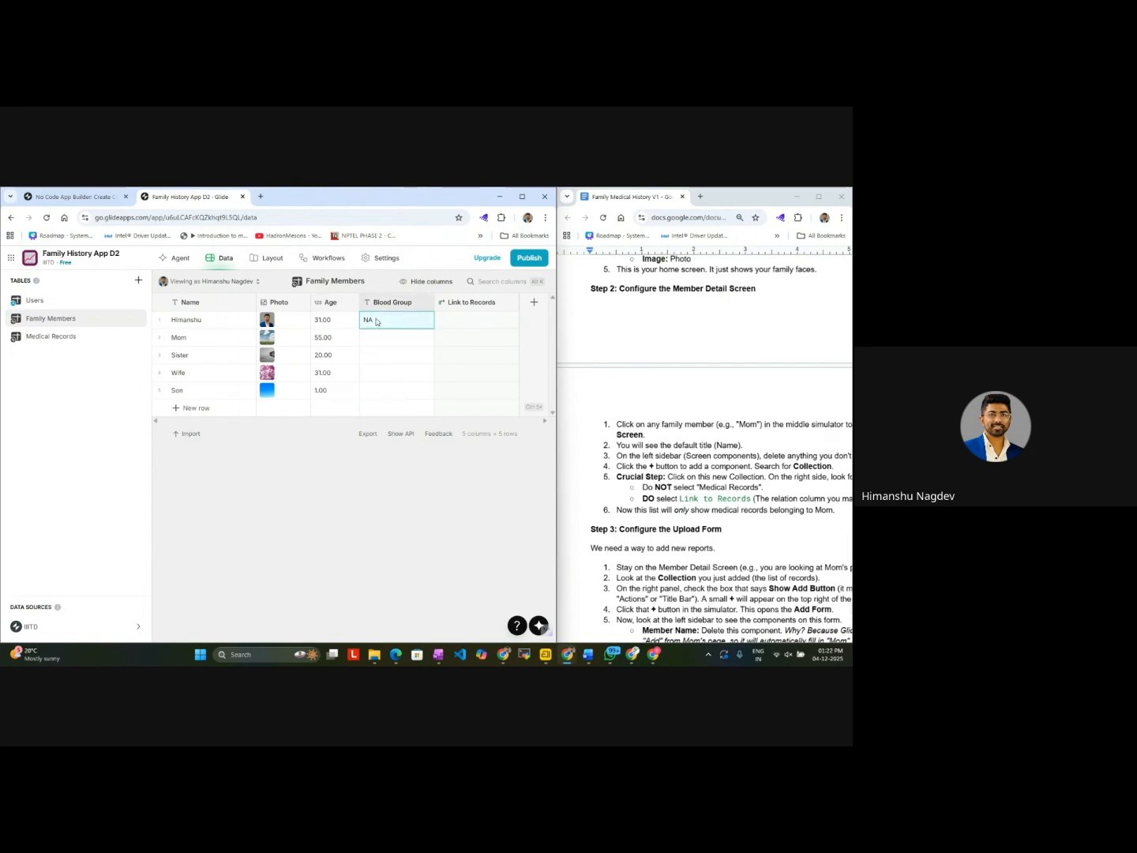
{"action": "double_click", "coordinate": [376, 319]}
{"action": "double_click", "coordinate": [380, 343]}
{"action": "type", "text": "NA"}
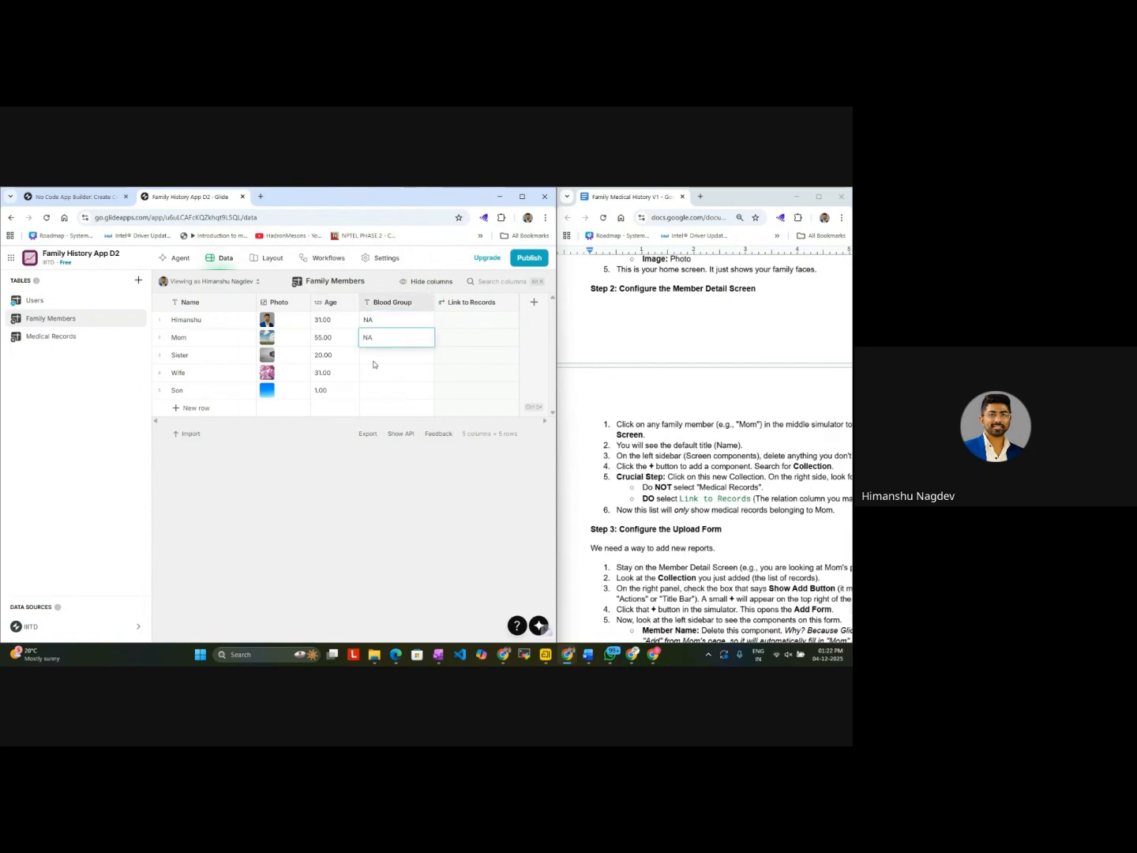
{"action": "double_click", "coordinate": [374, 364]}
{"action": "type", "text": "NA"}
{"action": "double_click", "coordinate": [373, 374]}
{"action": "type", "text": "NA"}
{"action": "double_click", "coordinate": [372, 393]}
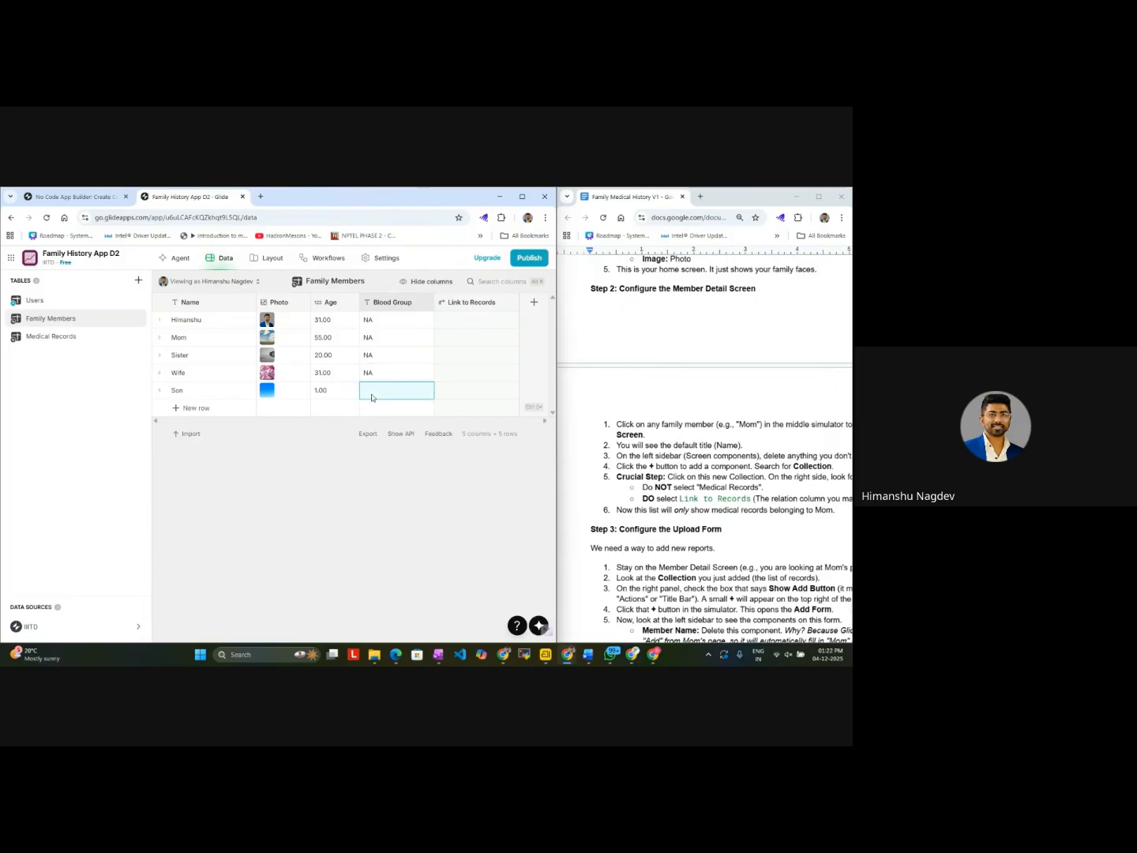
{"action": "type", "text": "NA"}
Step: In the empty Medical Records row, enter the first family member's name and the record date October 22, 2025
{"action": "double_click", "coordinate": [102, 341]}
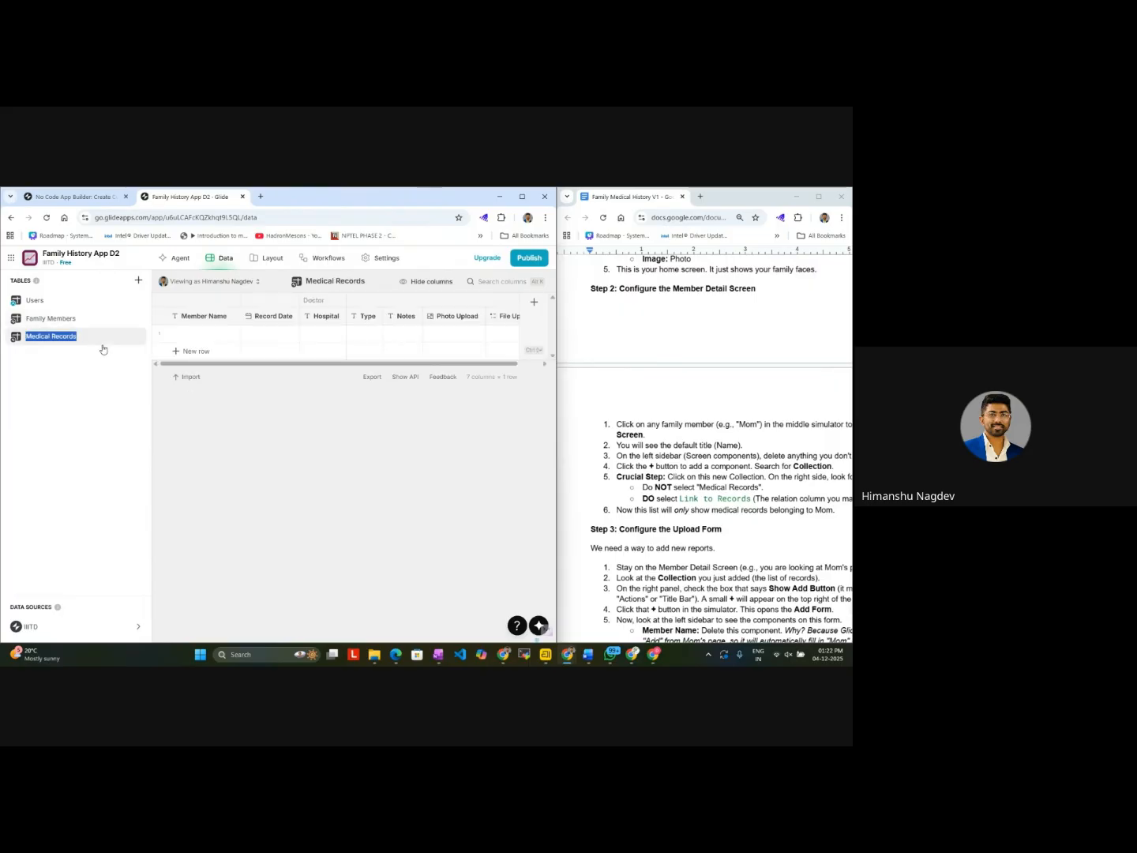
{"action": "double_click", "coordinate": [208, 335]}
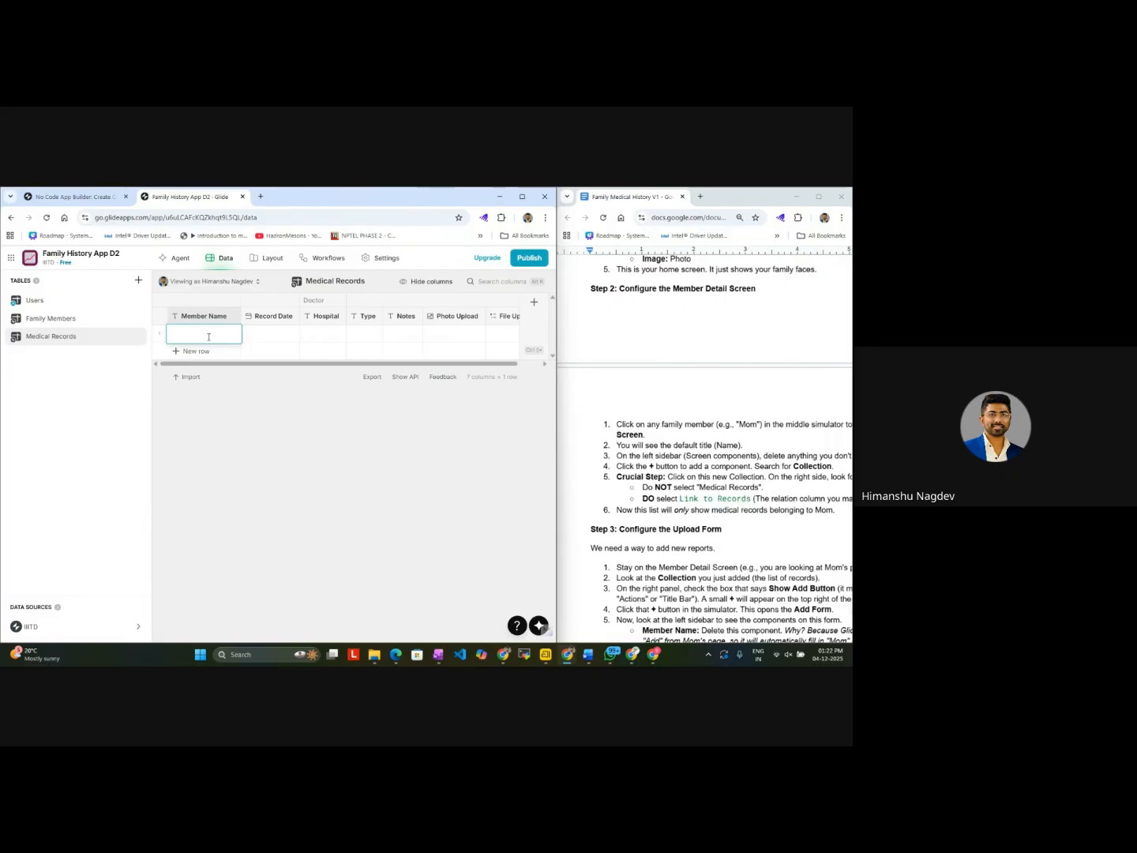
{"action": "left_click", "coordinate": [103, 318]}
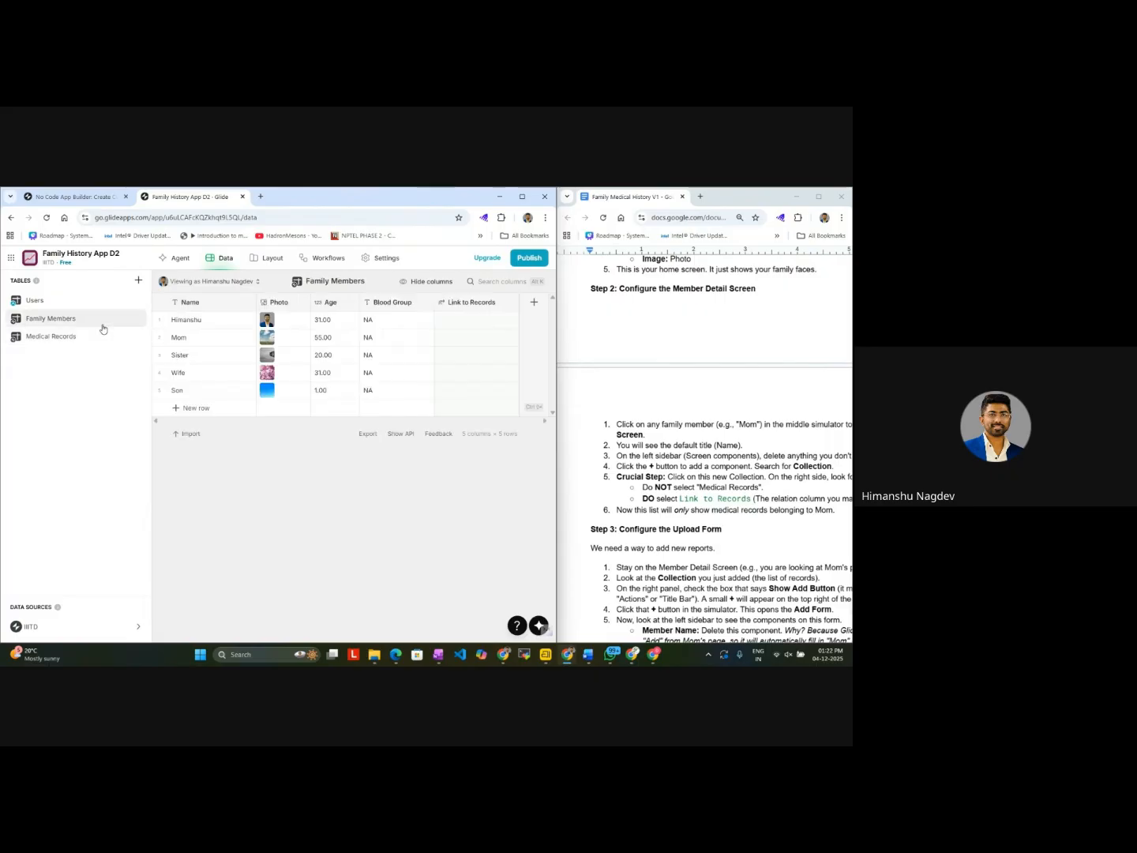
{"action": "left_click", "coordinate": [99, 336]}
{"action": "double_click", "coordinate": [214, 333]}
{"action": "type", "text": "Himanshu"}
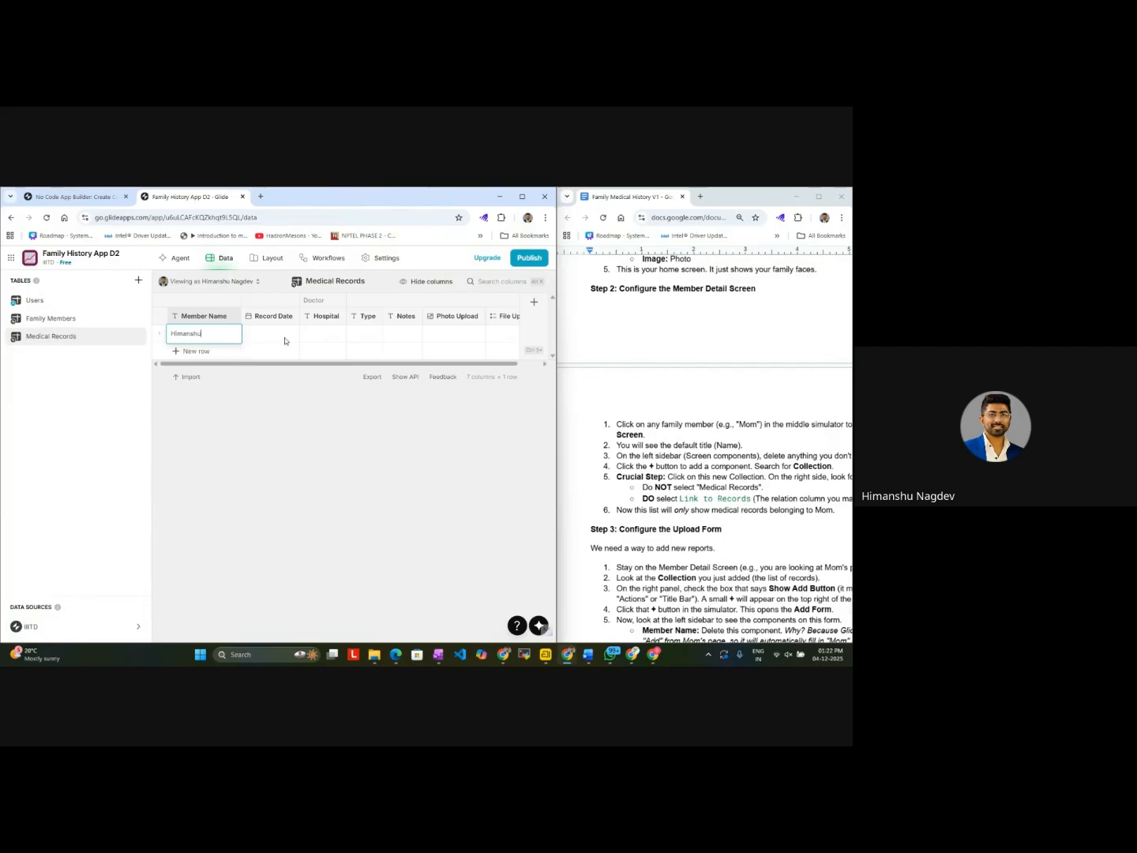
{"action": "double_click", "coordinate": [285, 338]}
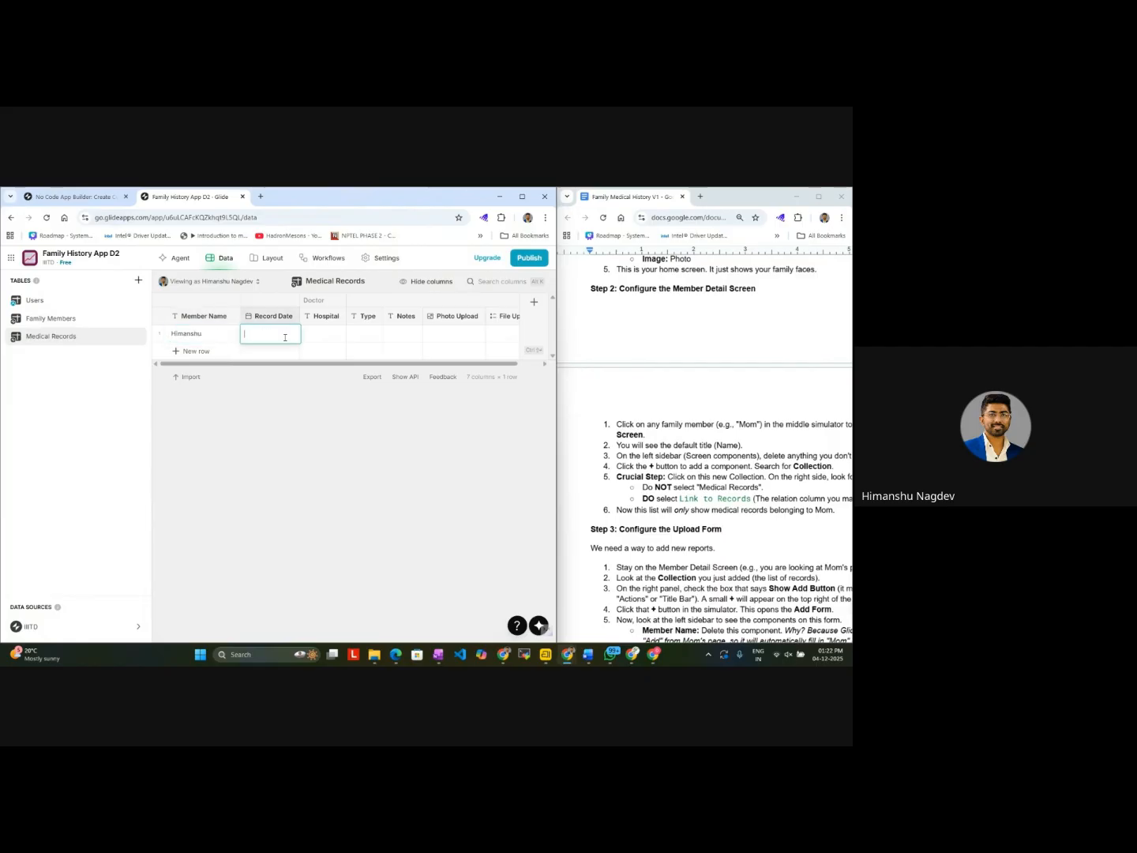
{"action": "type", "text": "22/10/2025"}
Step: Fill in the record's hospital as ABC Hostpital, its type as Report 1 and its notes as Follow up
{"action": "double_click", "coordinate": [324, 337]}
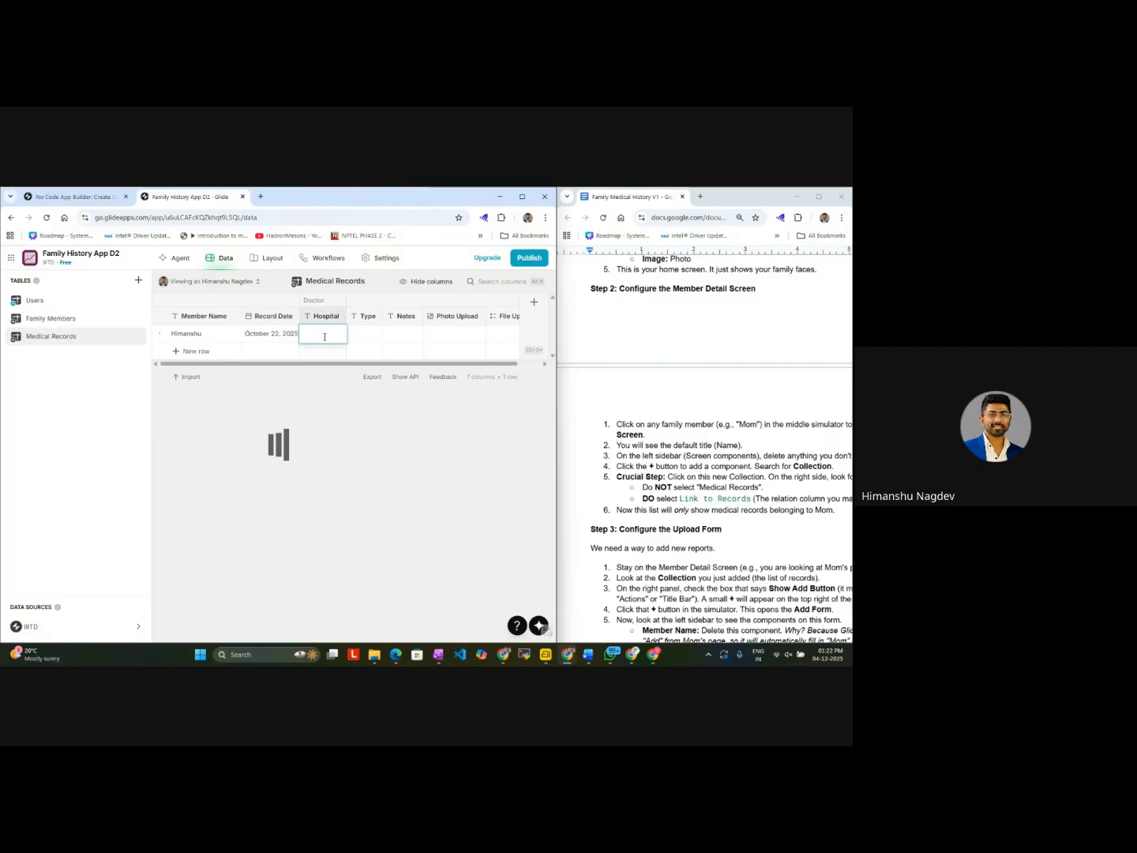
{"action": "key", "text": "Escape"}
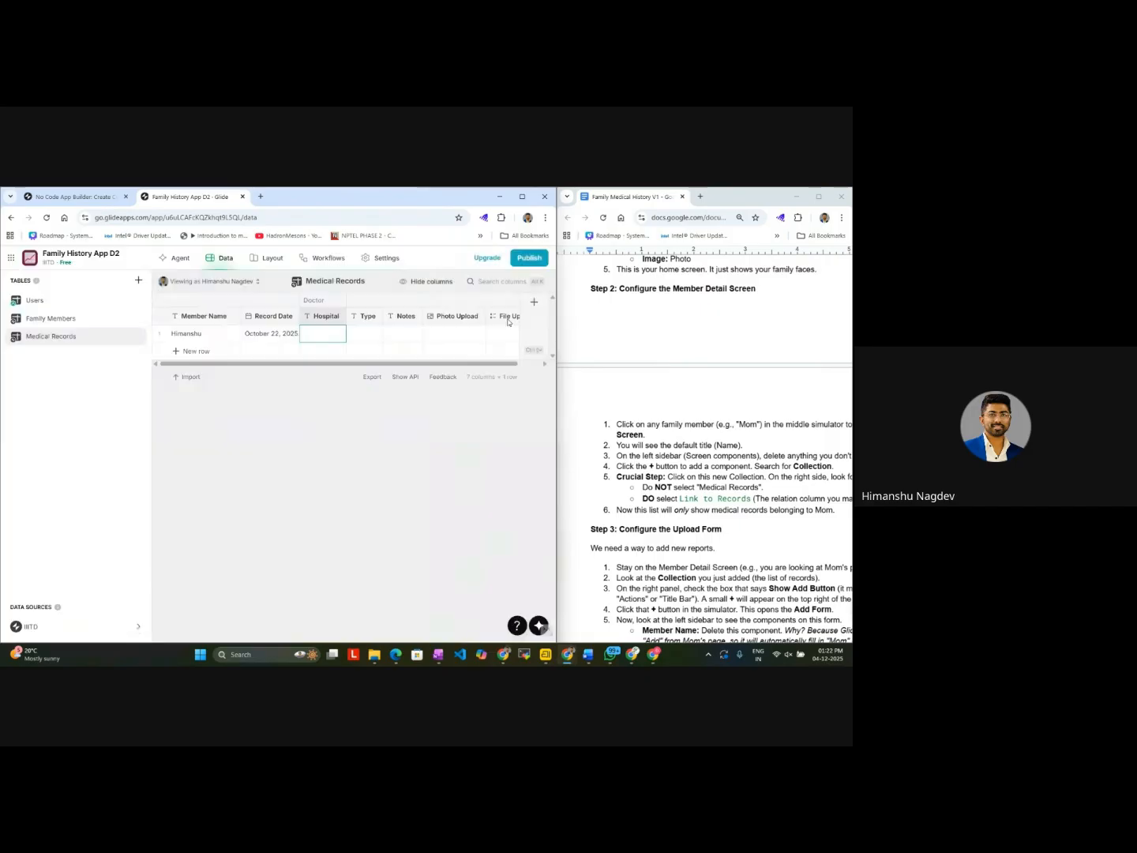
{"action": "type", "text": "aBC Hostpital"}
{"action": "double_click", "coordinate": [378, 336]}
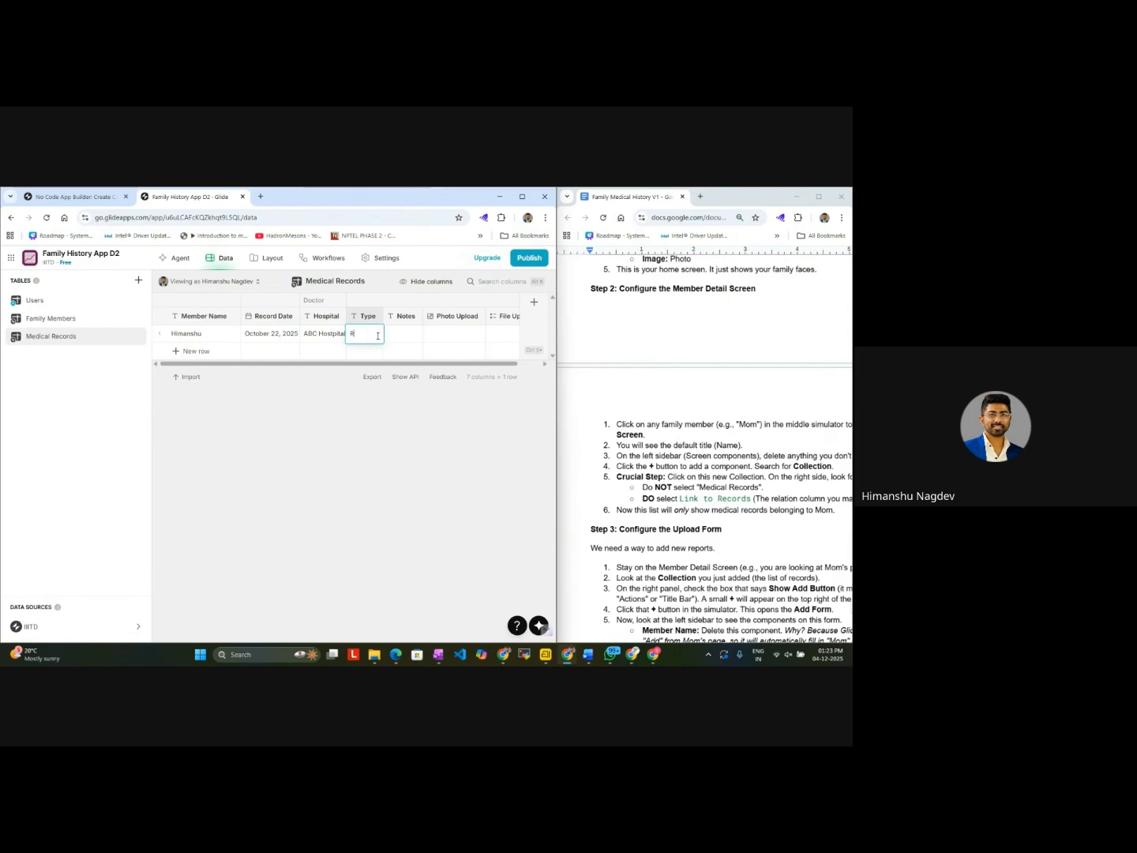
{"action": "double_click", "coordinate": [406, 337]}
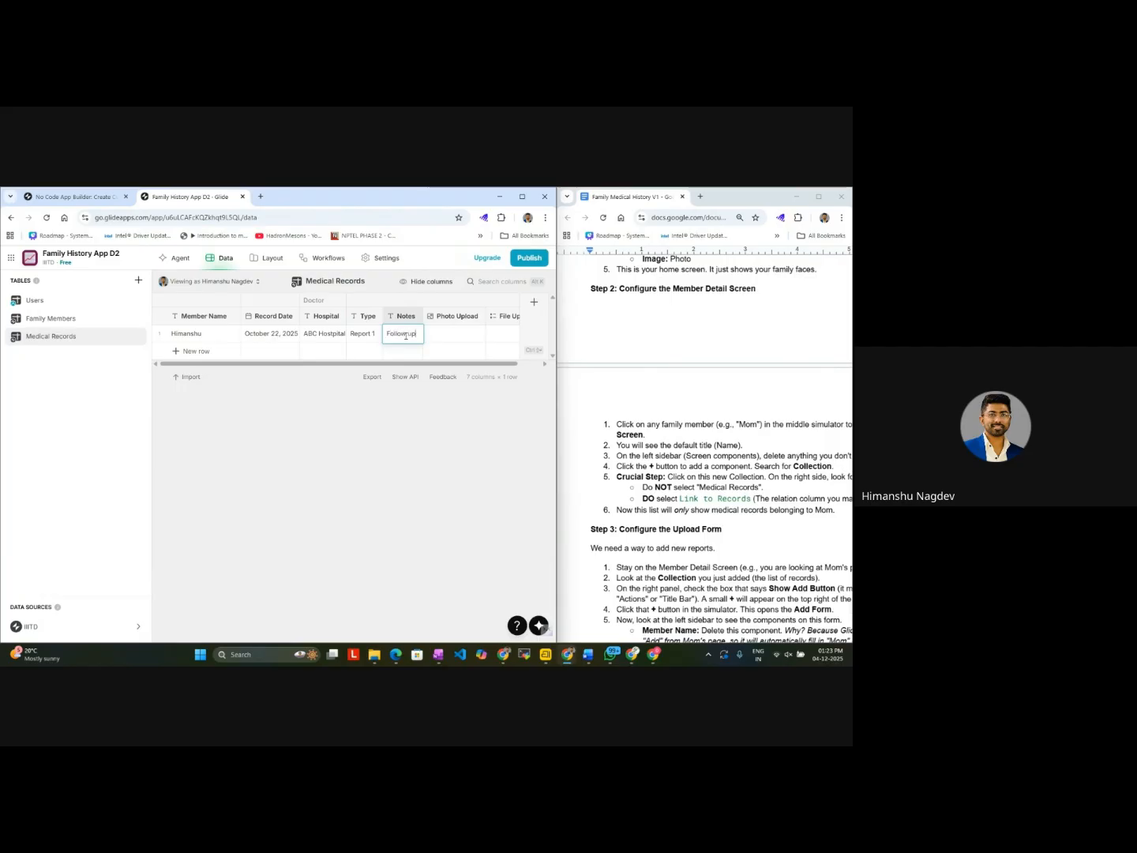
Step: Set the medical record's Photo Upload to a blue sky stock image, leaving File Upload empty
{"action": "double_click", "coordinate": [454, 334]}
{"action": "left_click", "coordinate": [283, 360]}
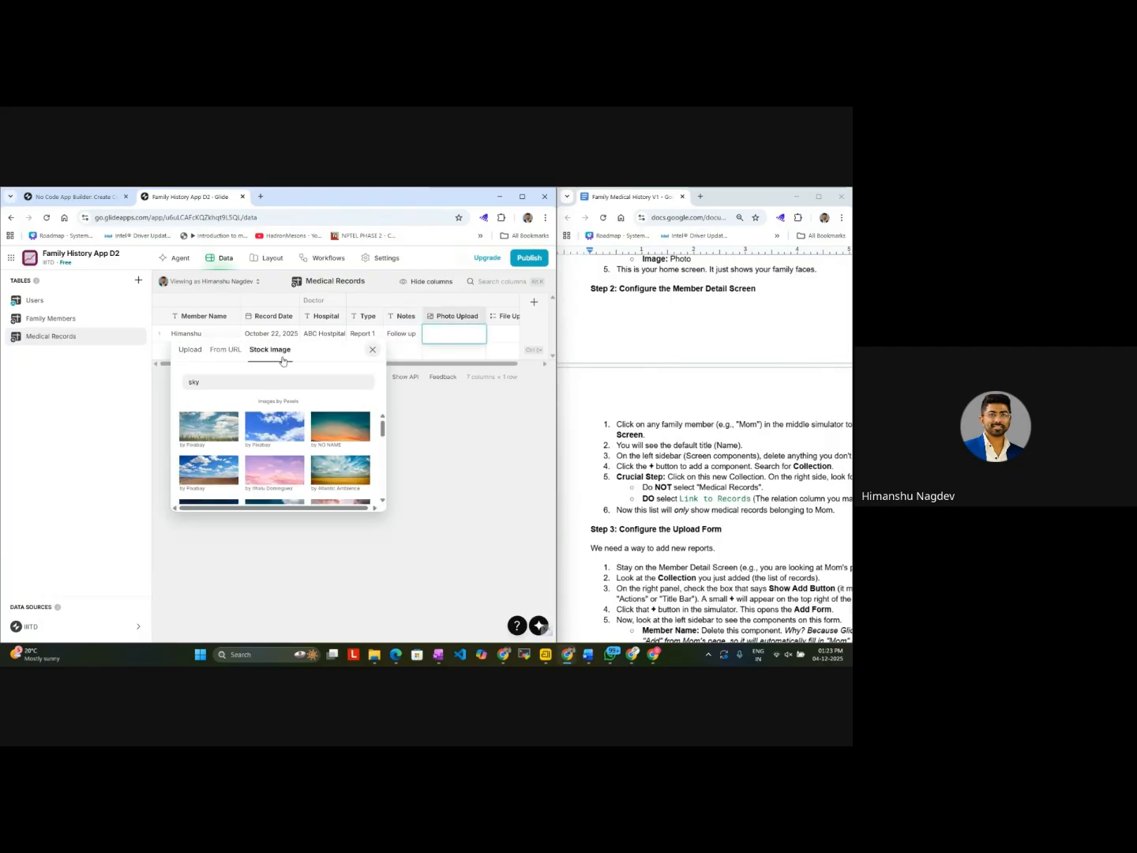
{"action": "left_click", "coordinate": [294, 437]}
{"action": "scroll", "coordinate": [495, 351], "scroll_direction": "right", "scroll_amount": 2}
{"action": "left_click", "coordinate": [493, 335]}
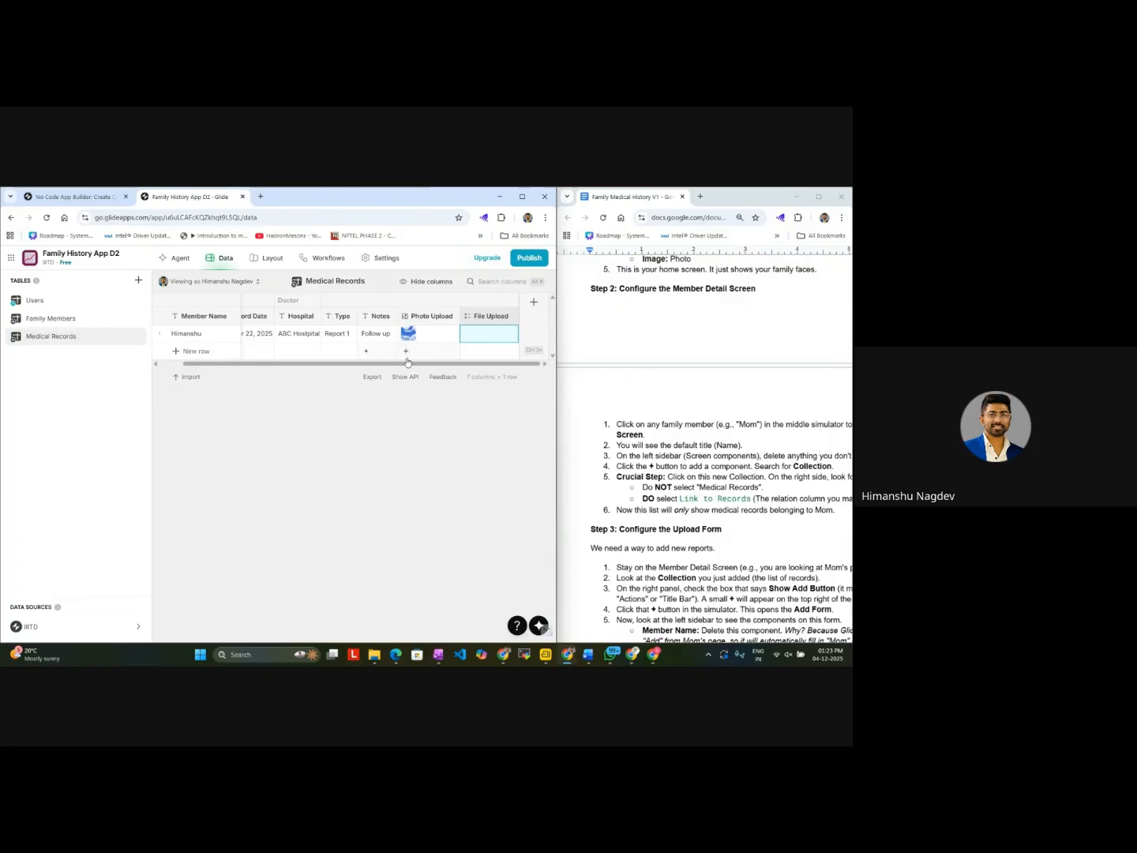
{"action": "scroll", "coordinate": [379, 336], "scroll_direction": "left", "scroll_amount": 2}
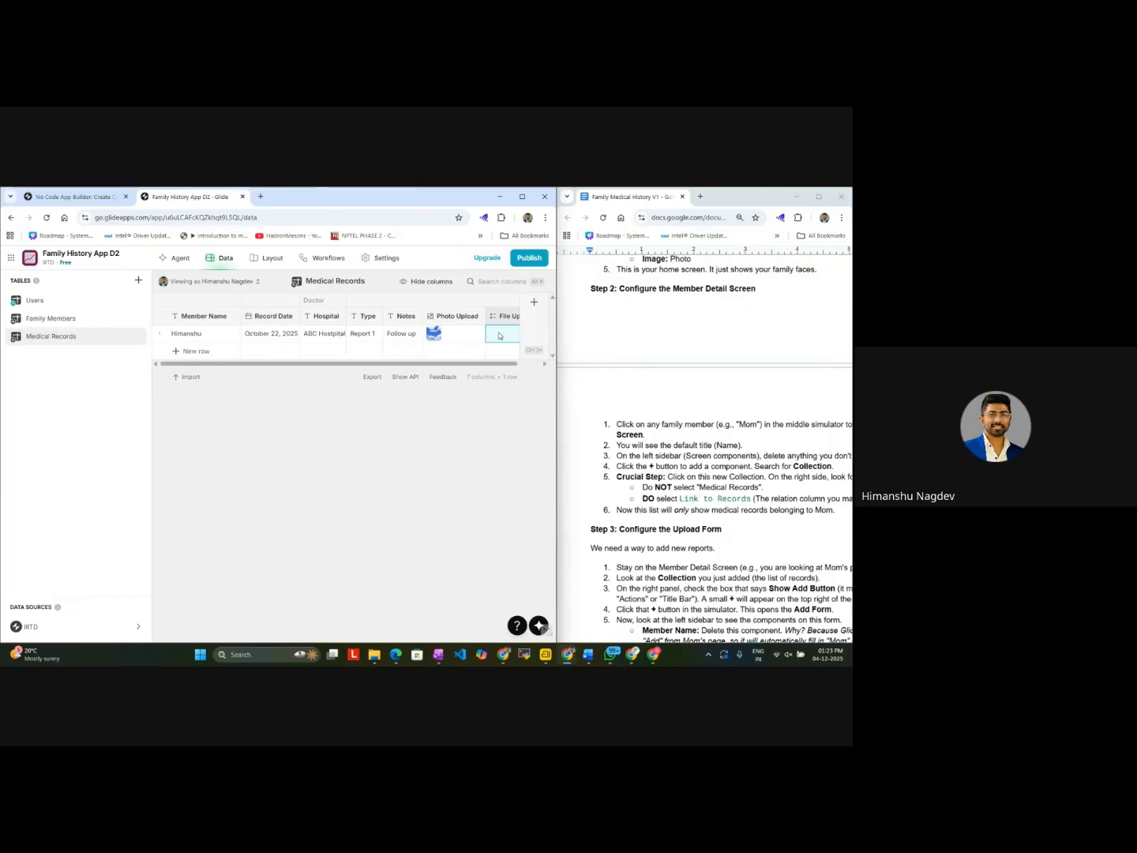
Step: Check the Link to Records column in Family Members, and open the linked record's details from the Member Detail Screen preview
{"action": "left_click", "coordinate": [55, 320]}
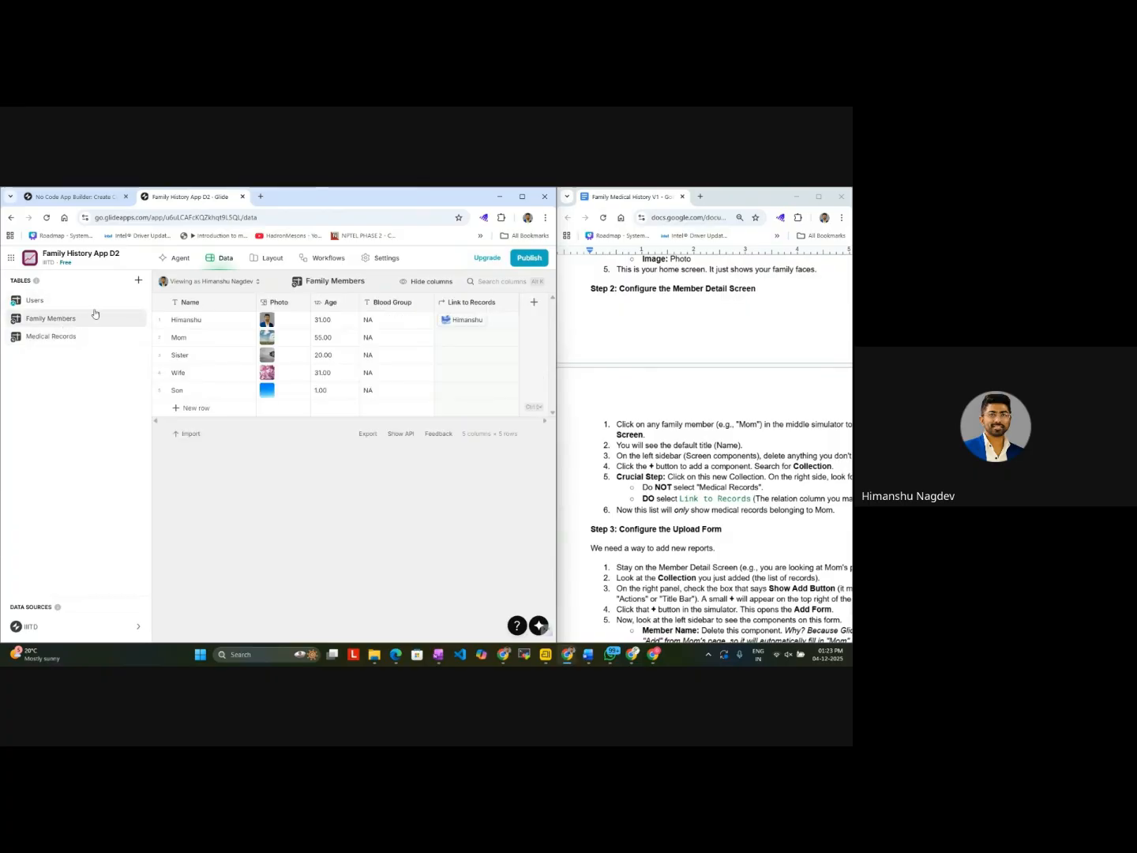
{"action": "left_click", "coordinate": [257, 257]}
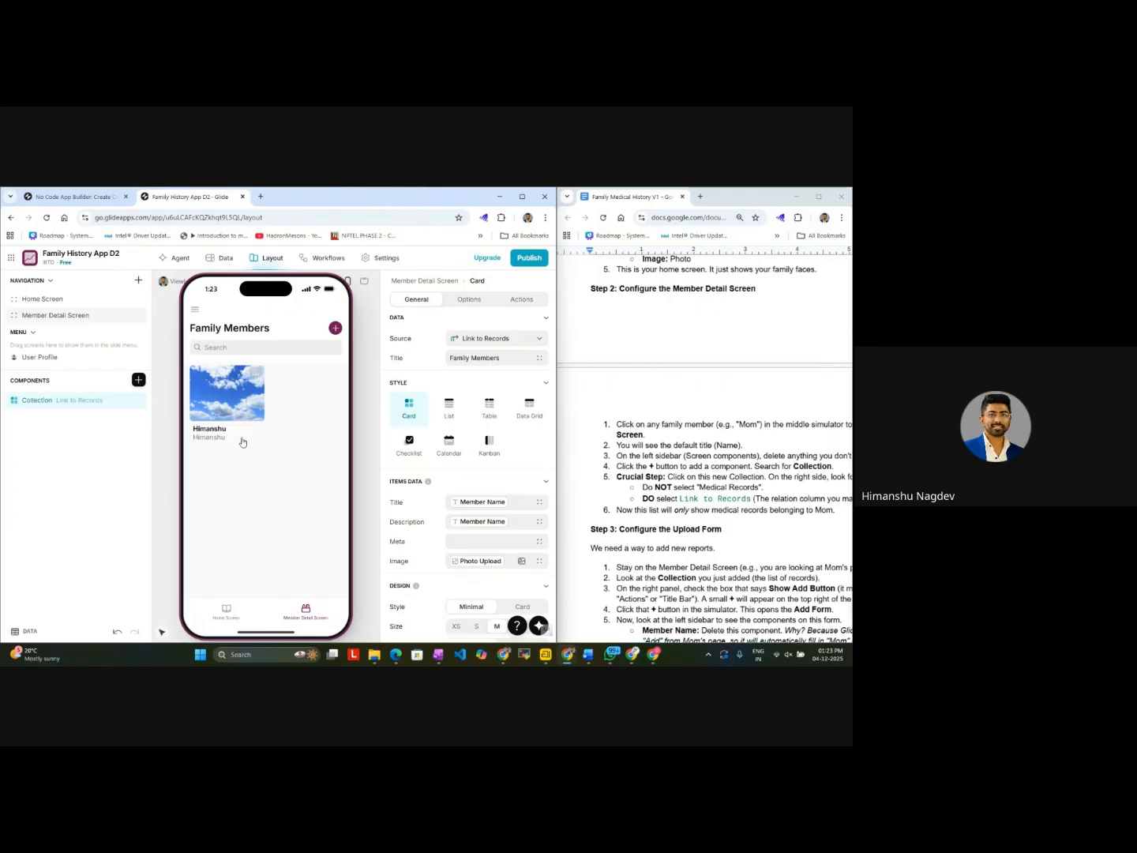
{"action": "scroll", "coordinate": [695, 436], "scroll_direction": "up", "scroll_amount": 2}
{"action": "left_click", "coordinate": [243, 408]}
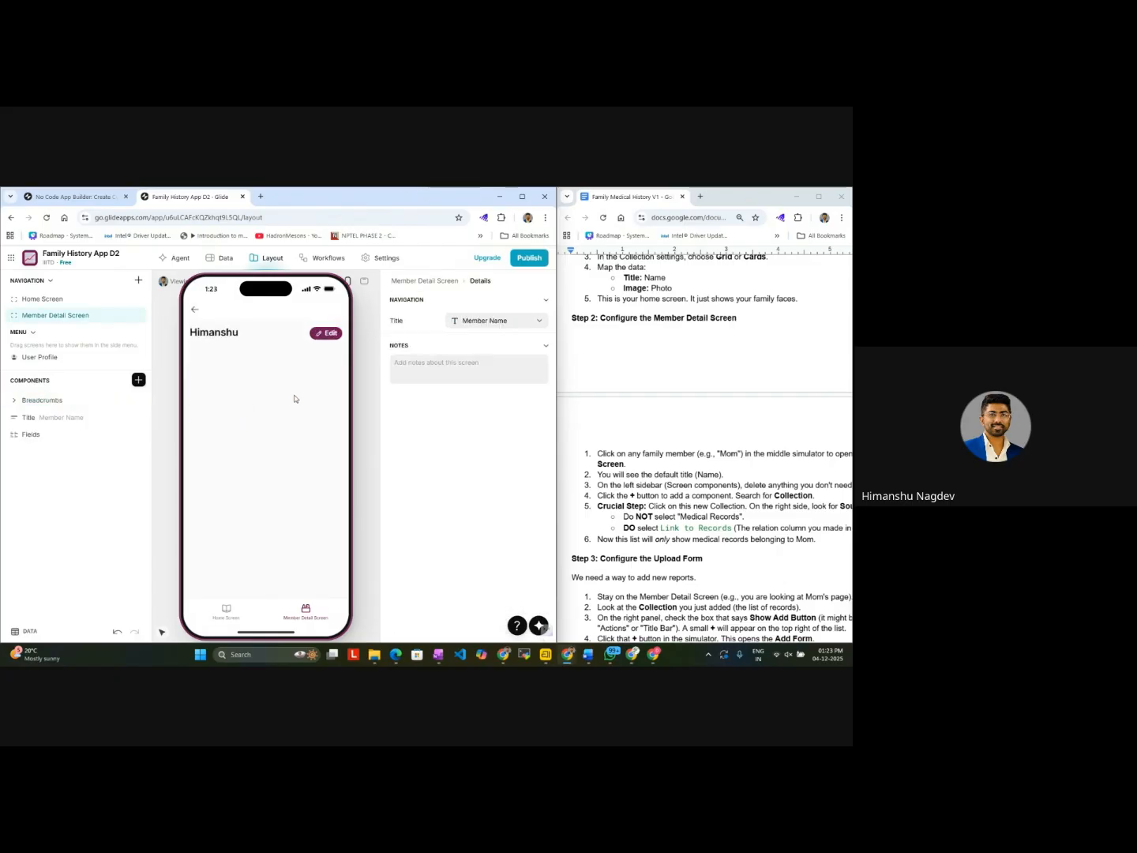
{"action": "scroll", "coordinate": [657, 472], "scroll_direction": "right", "scroll_amount": 3}
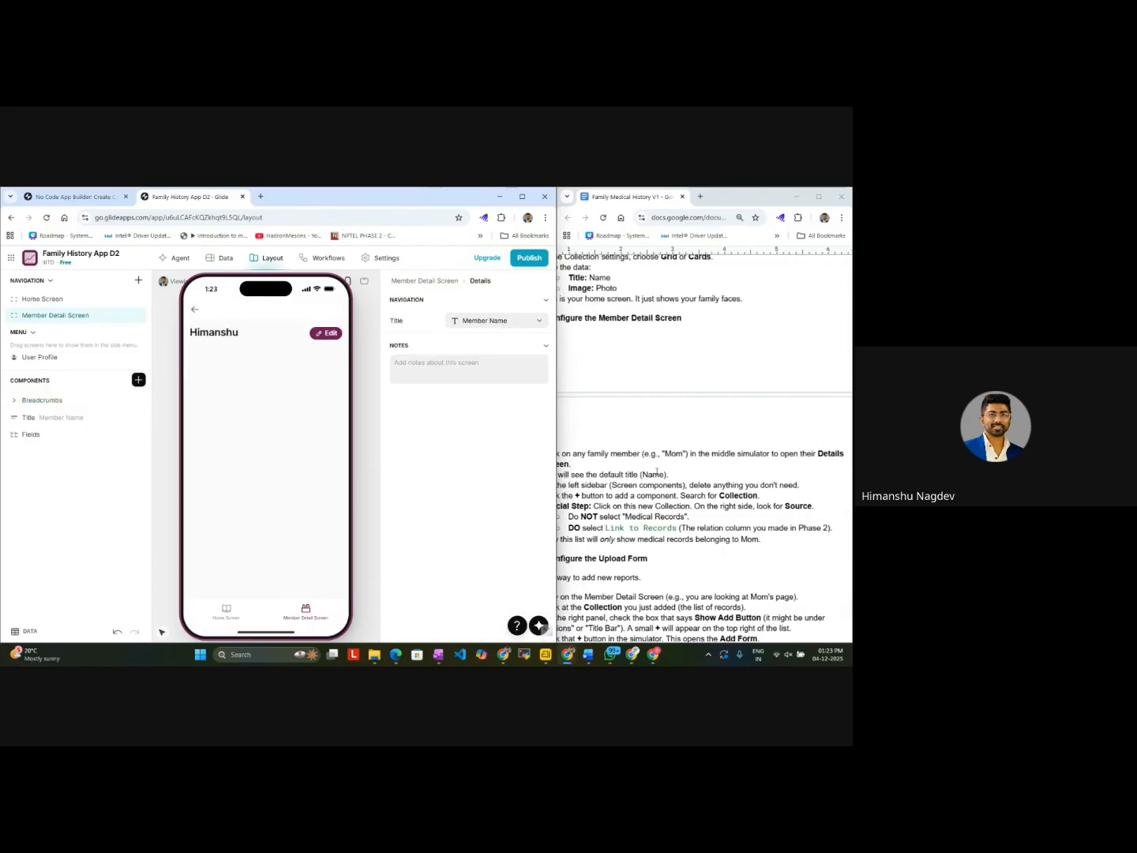
Step: Read the guide's Member Detail Screen instructions and inspect the Breadcrumbs, Title and Fields components on the member's details screen
{"action": "scroll", "coordinate": [656, 472], "scroll_direction": "left", "scroll_amount": 2}
{"action": "scroll", "coordinate": [656, 472], "scroll_direction": "down", "scroll_amount": 2}
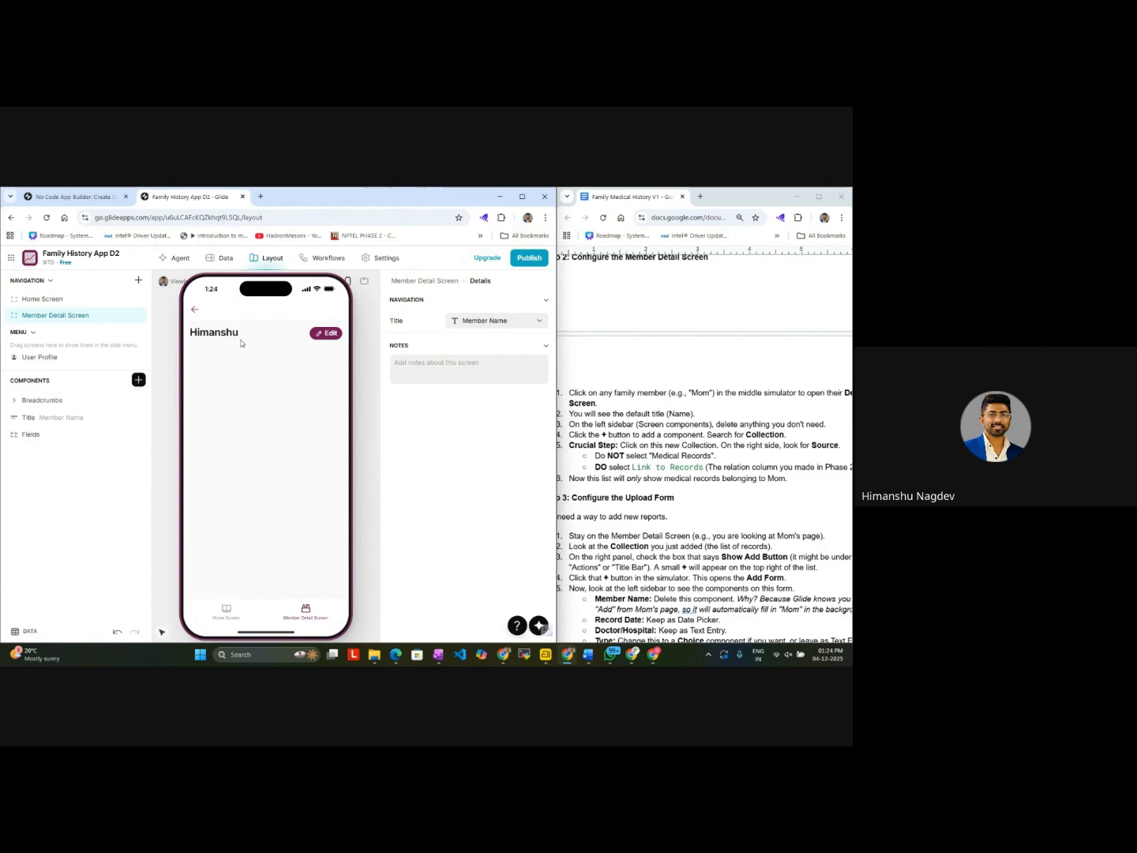
{"action": "left_click", "coordinate": [59, 404]}
{"action": "left_click", "coordinate": [29, 419]}
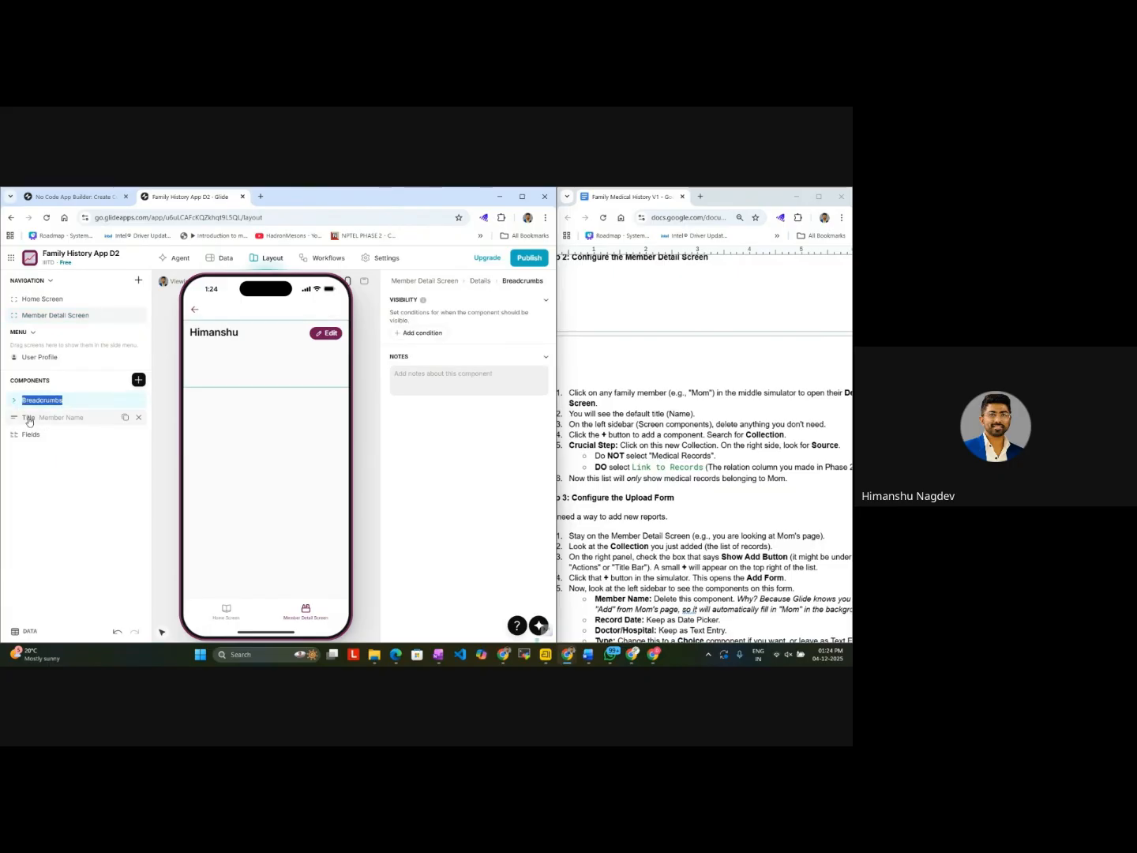
{"action": "left_click", "coordinate": [31, 434]}
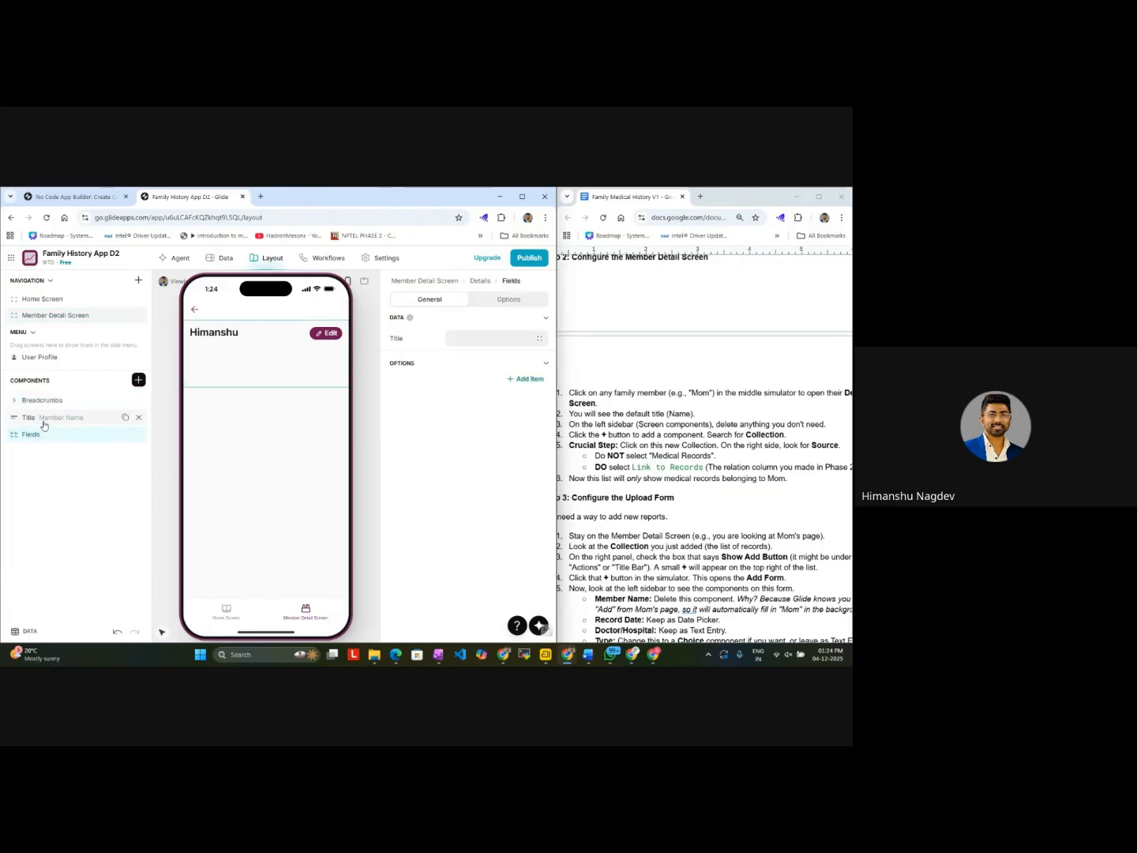
{"action": "left_click", "coordinate": [45, 424]}
{"action": "left_click", "coordinate": [41, 435]}
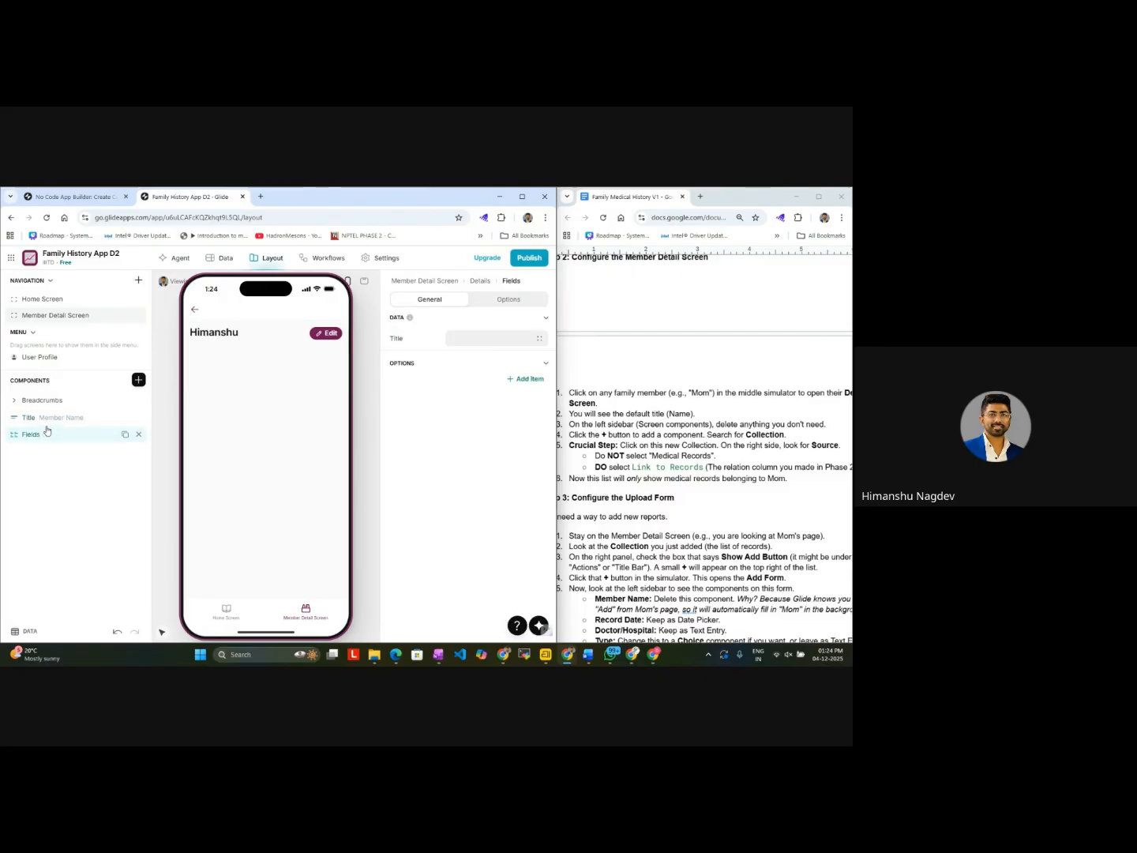
{"action": "left_click", "coordinate": [53, 425]}
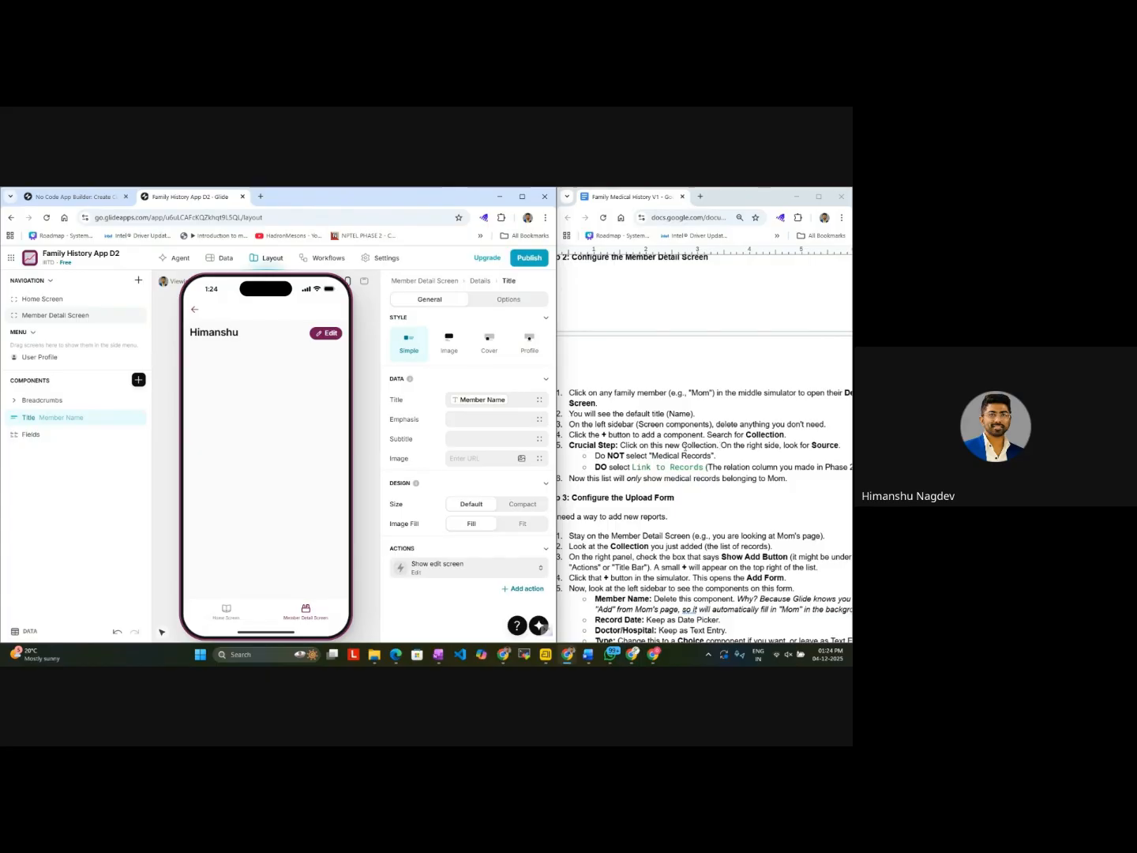
Step: Search the components for "collect" and add a Table collection to the family member's details screen
{"action": "scroll", "coordinate": [725, 452], "scroll_direction": "left", "scroll_amount": 1}
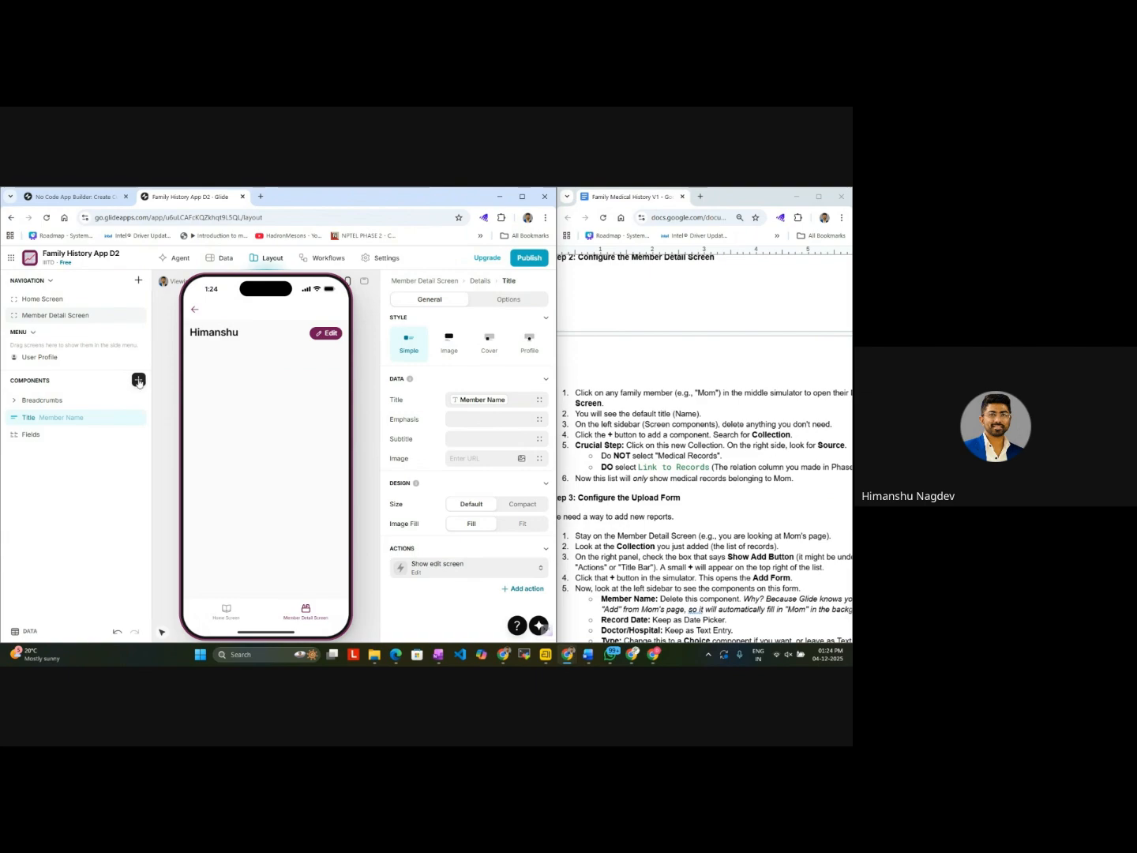
{"action": "left_click", "coordinate": [102, 402]}
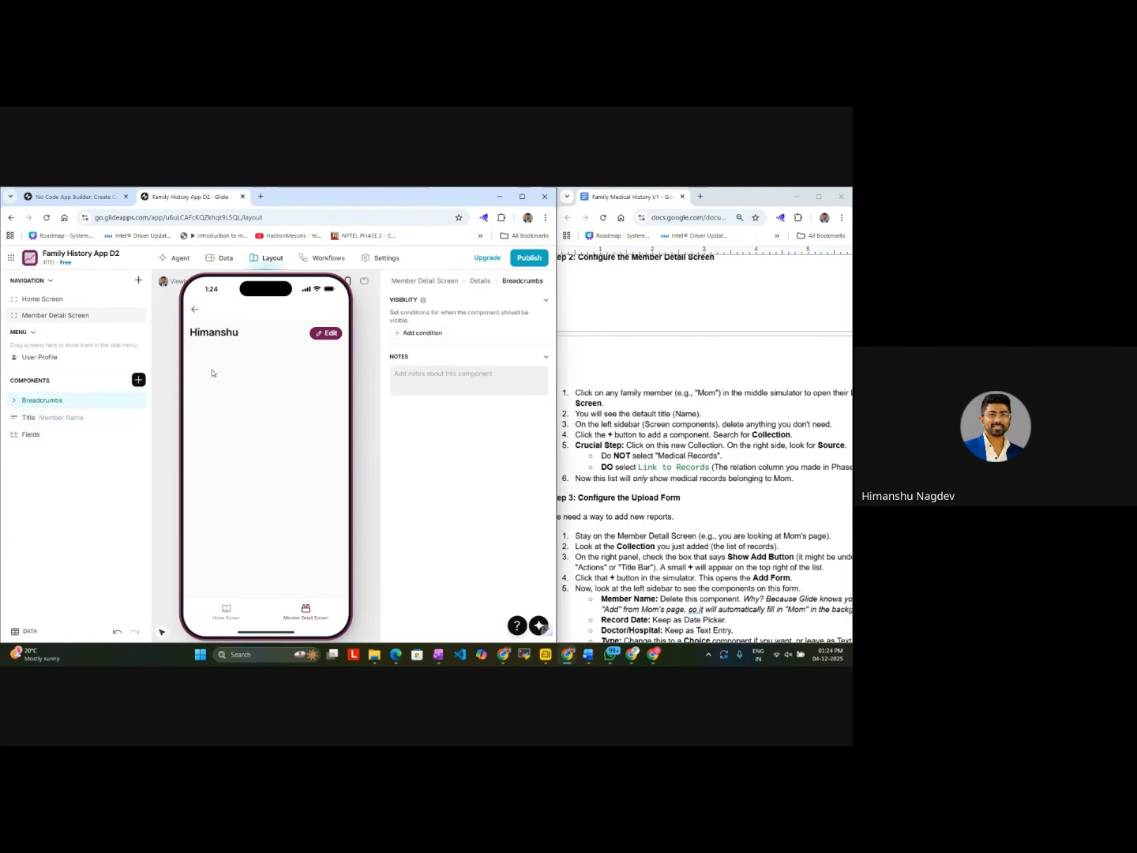
{"action": "left_click", "coordinate": [420, 280]}
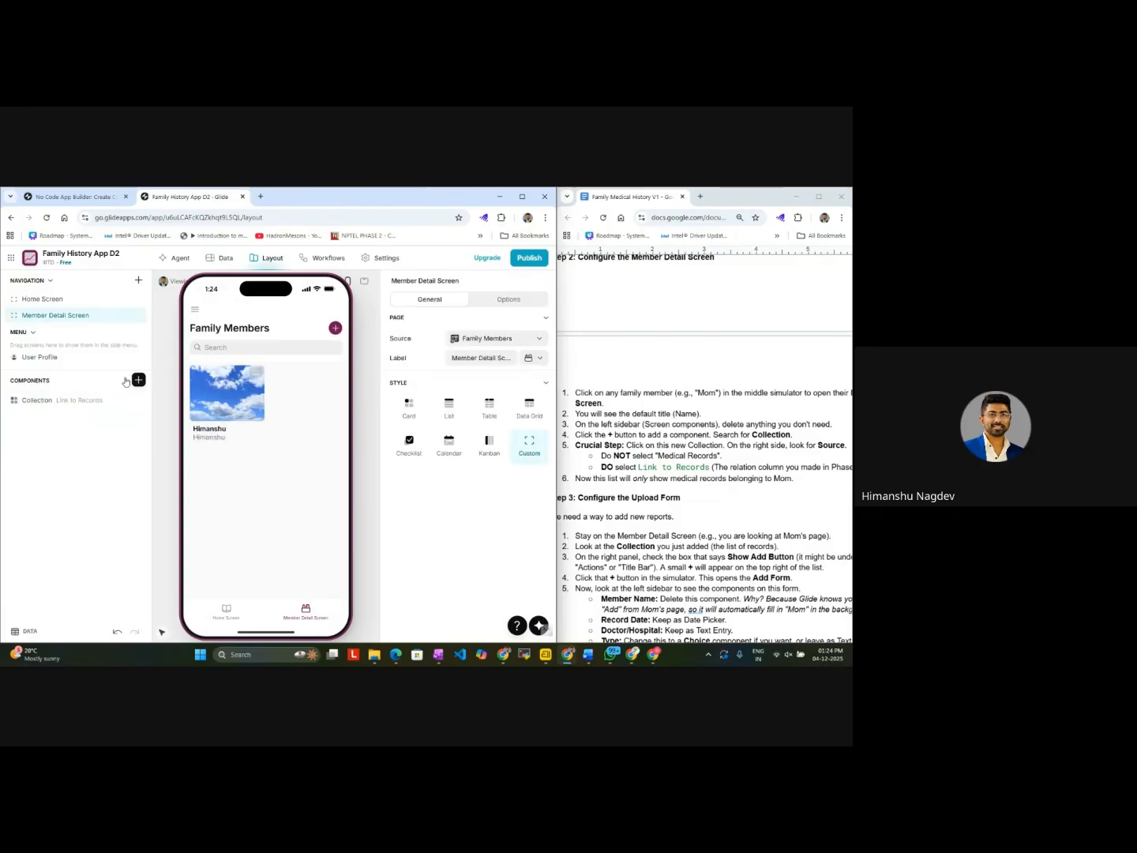
{"action": "left_click", "coordinate": [221, 385]}
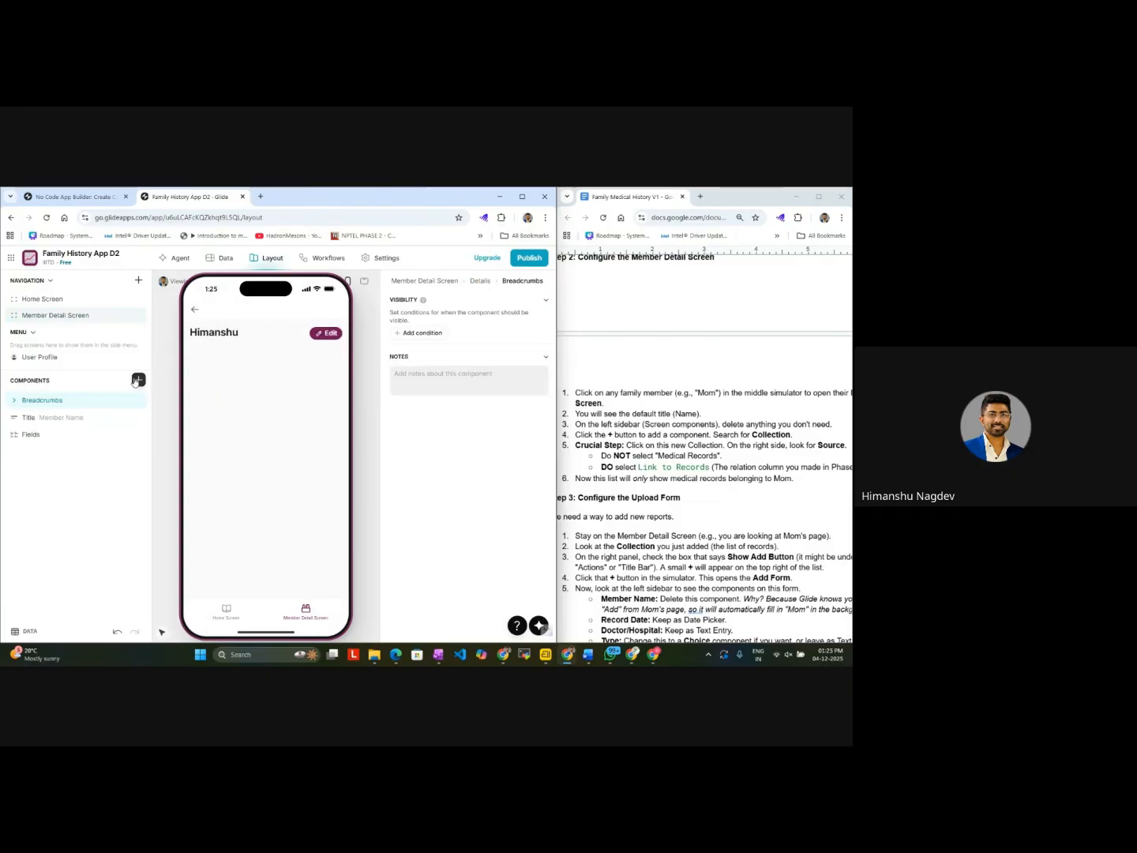
{"action": "double_click", "coordinate": [85, 411]}
{"action": "left_click", "coordinate": [138, 380]}
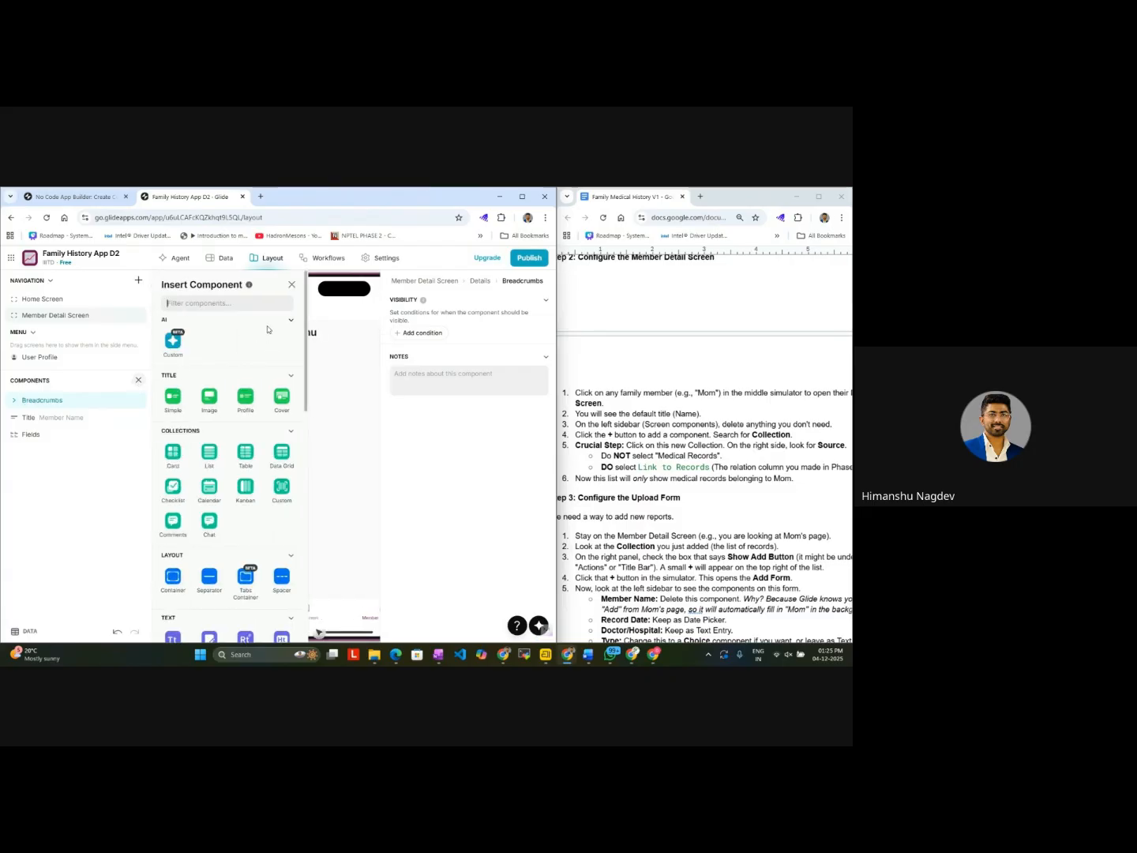
{"action": "type", "text": "collect"}
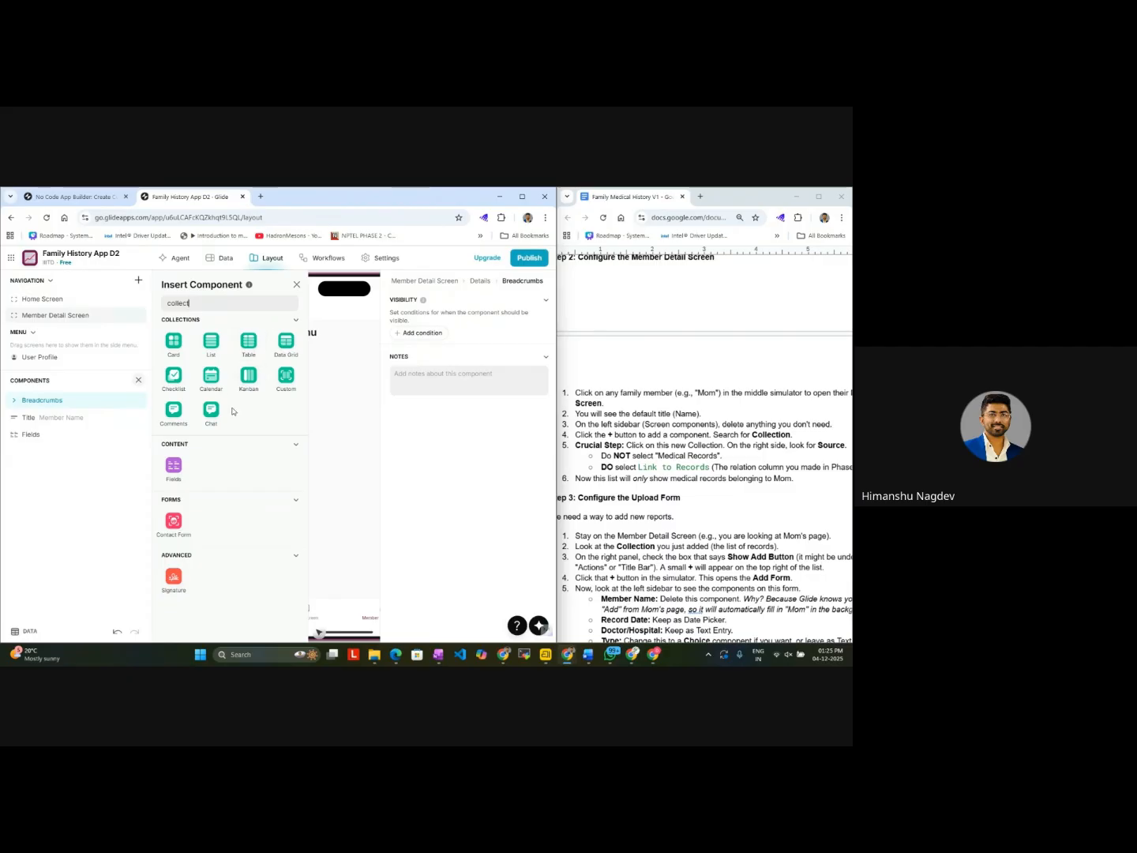
{"action": "left_click", "coordinate": [251, 348]}
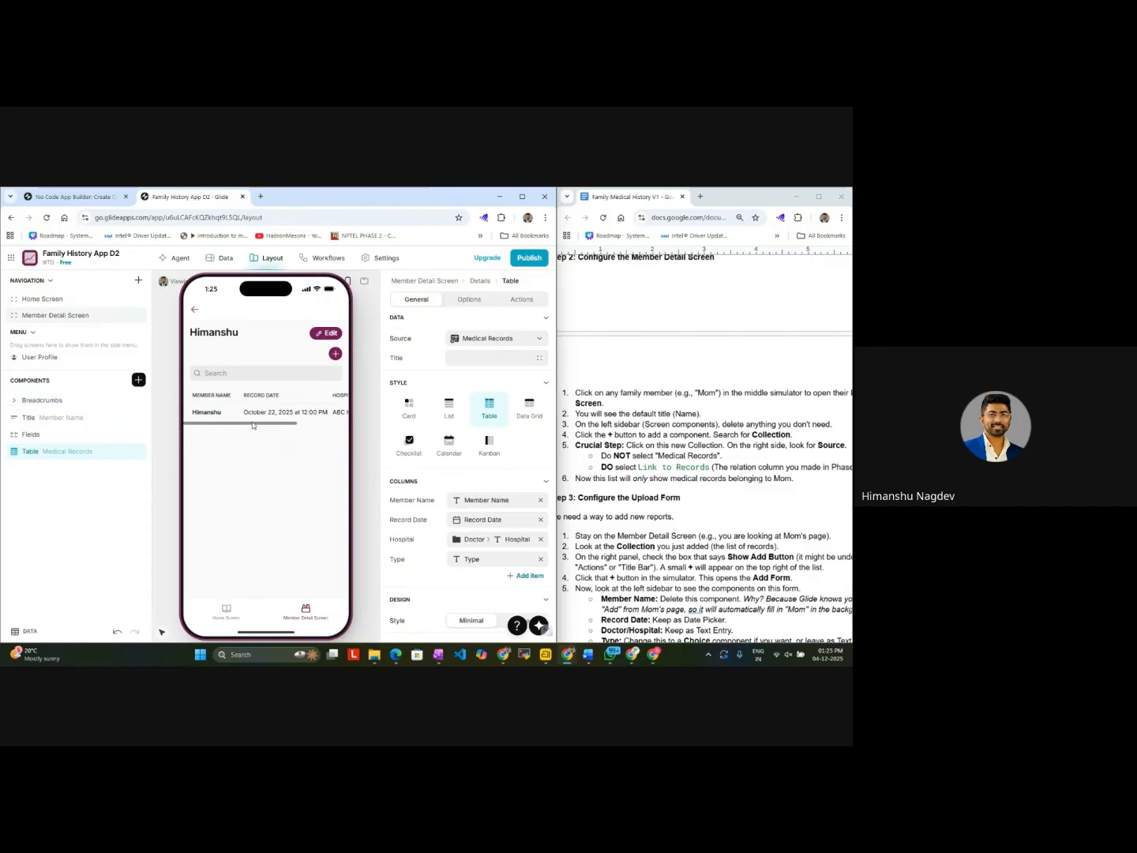
Step: Try the Card, List and Table styles on the new Medical Records collection, comparing how each displays the record
{"action": "mouse_move", "coordinate": [251, 427]}
{"action": "left_mouse_down"}
{"action": "mouse_move", "coordinate": [319, 424]}
{"action": "mouse_move", "coordinate": [237, 426]}
{"action": "mouse_move", "coordinate": [287, 423]}
{"action": "mouse_move", "coordinate": [268, 424]}
{"action": "left_mouse_up"}
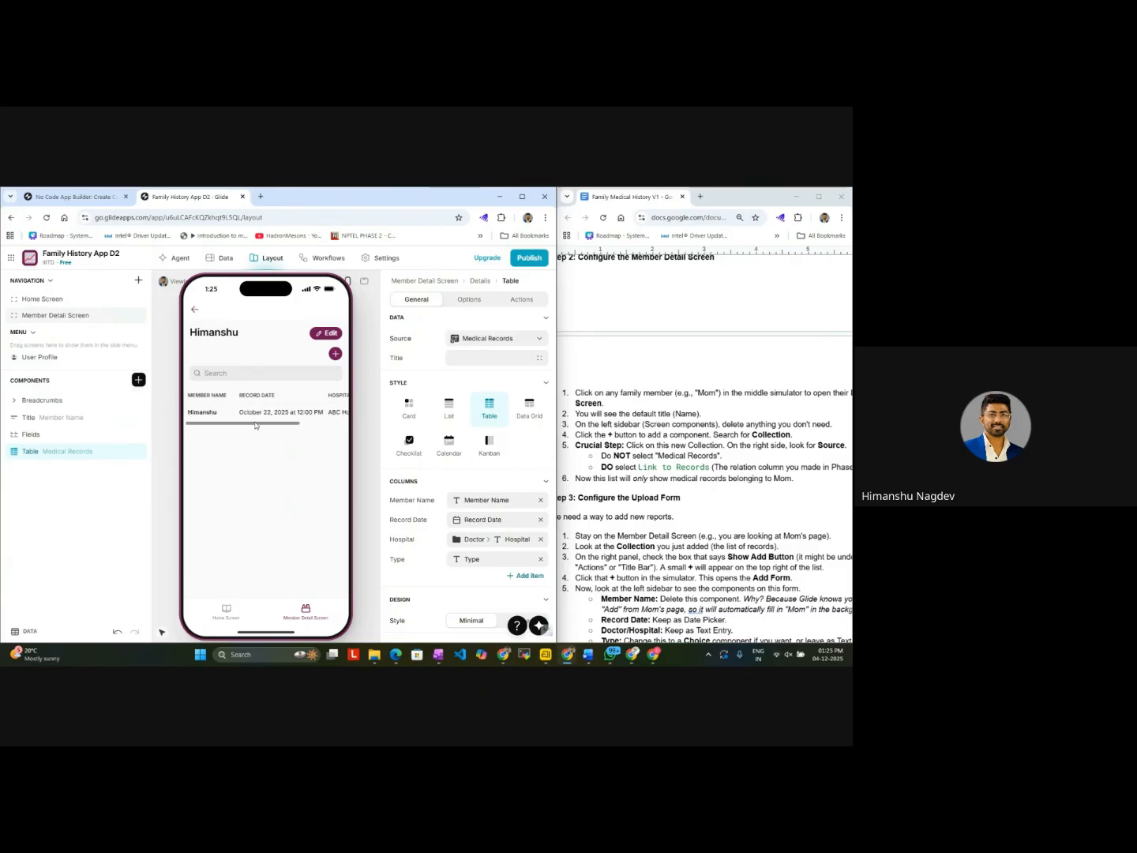
{"action": "left_click", "coordinate": [409, 408]}
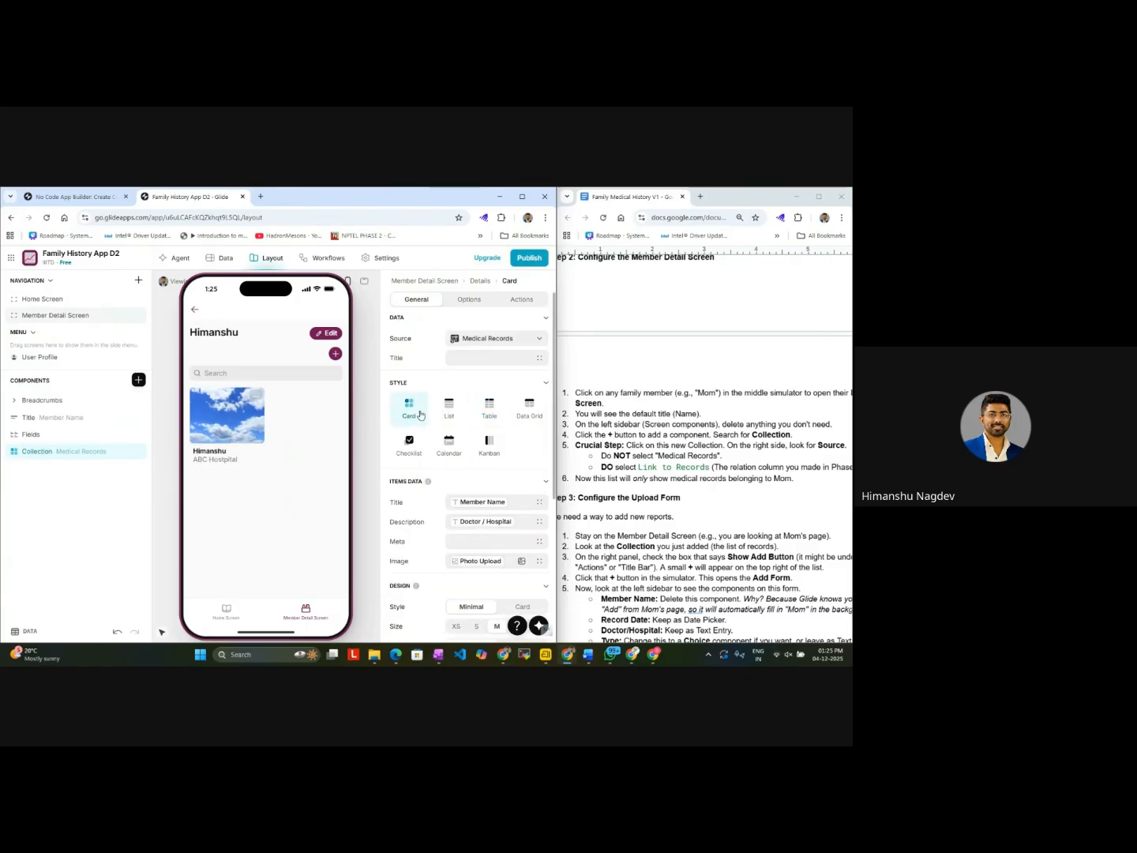
{"action": "left_click", "coordinate": [478, 411]}
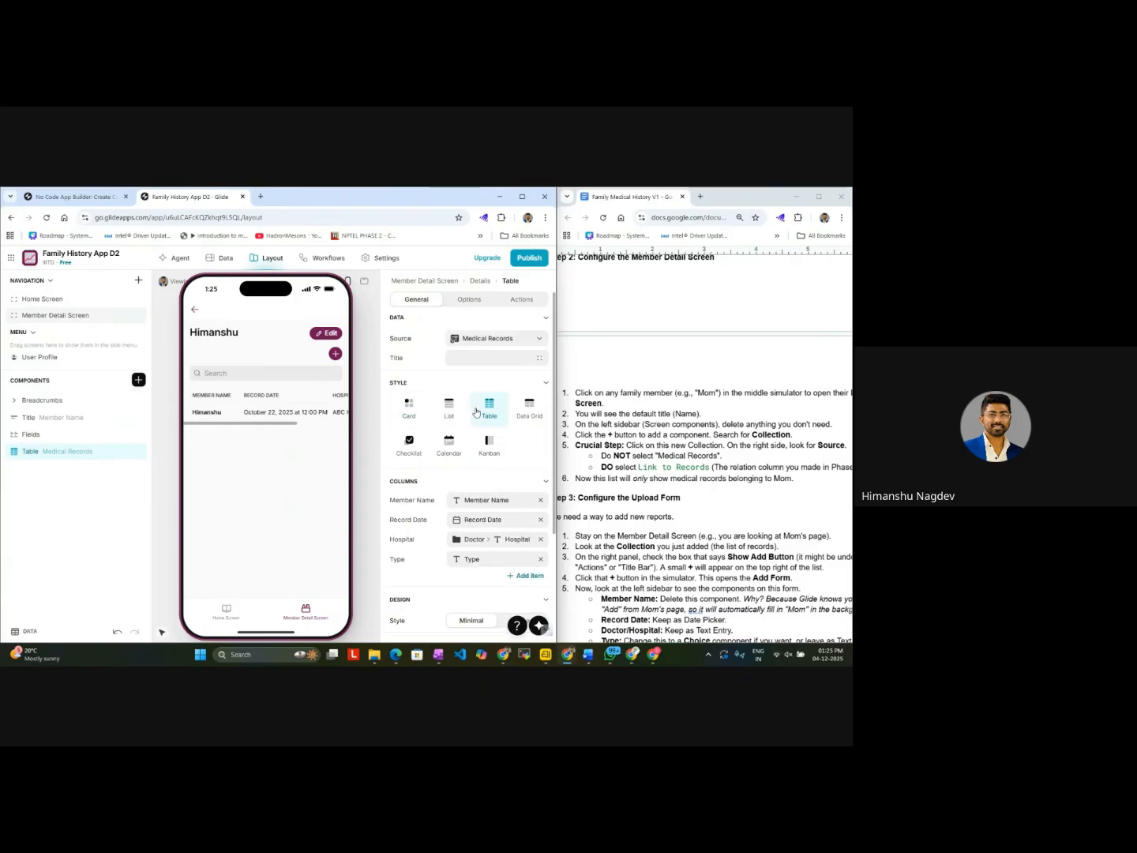
{"action": "left_click", "coordinate": [419, 416]}
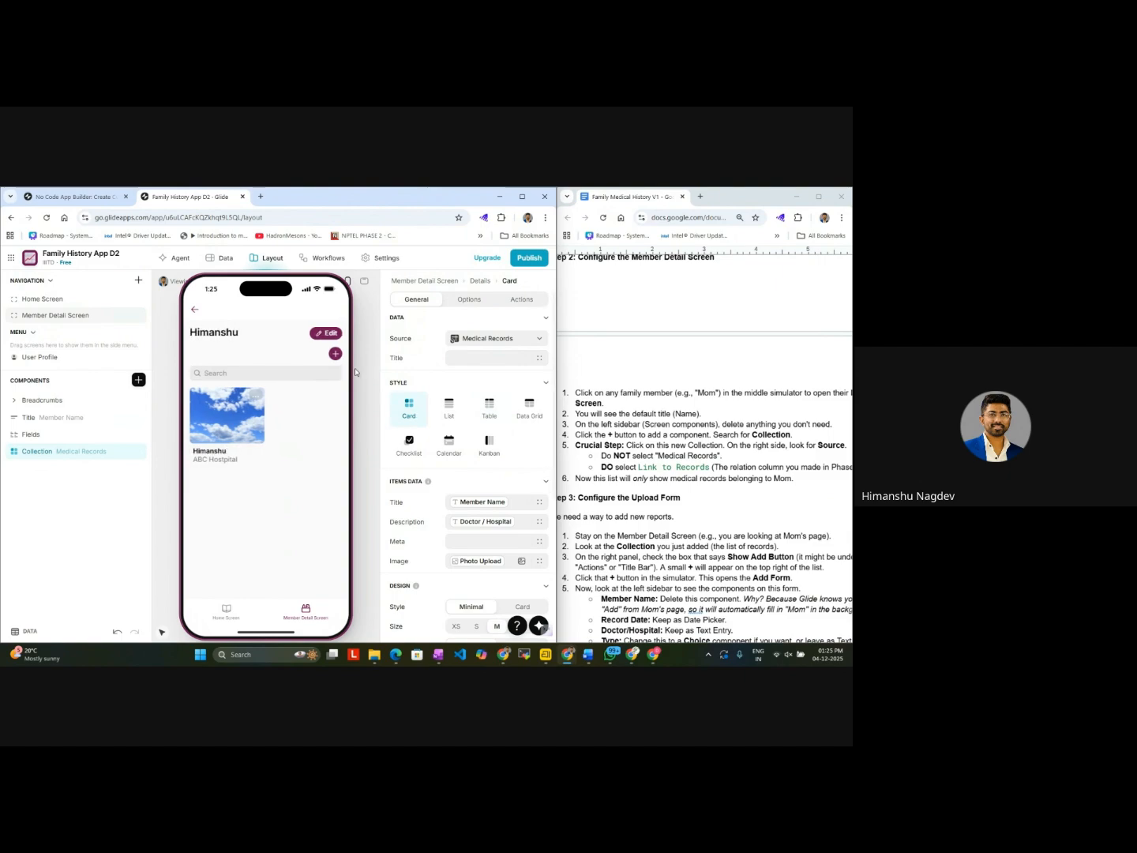
{"action": "left_click", "coordinate": [462, 419]}
{"action": "left_click", "coordinate": [489, 408]}
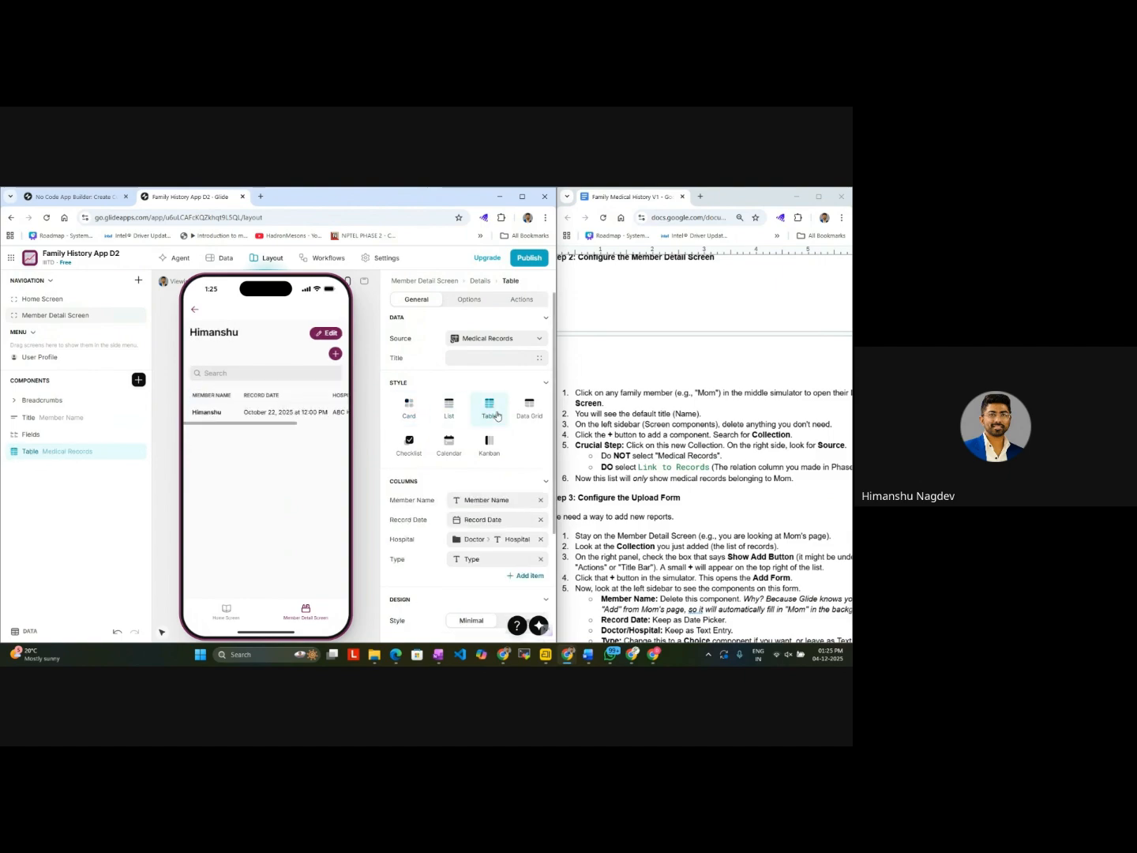
Step: Try the Data Grid, Checklist, Calendar and List styles, and set the Medical Records collection to the Kanban style
{"action": "left_click", "coordinate": [522, 408]}
{"action": "left_click", "coordinate": [409, 442]}
{"action": "left_click", "coordinate": [450, 443]}
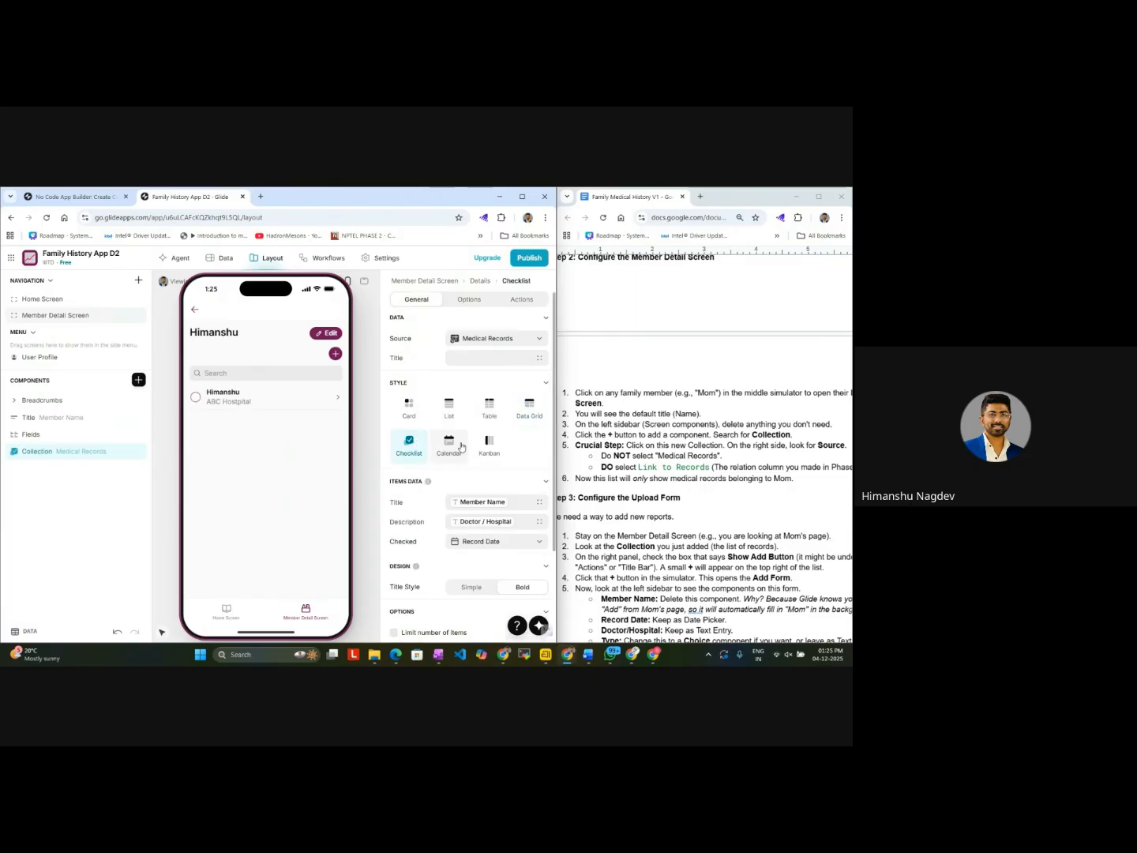
{"action": "left_click", "coordinate": [489, 442]}
{"action": "left_click", "coordinate": [451, 416]}
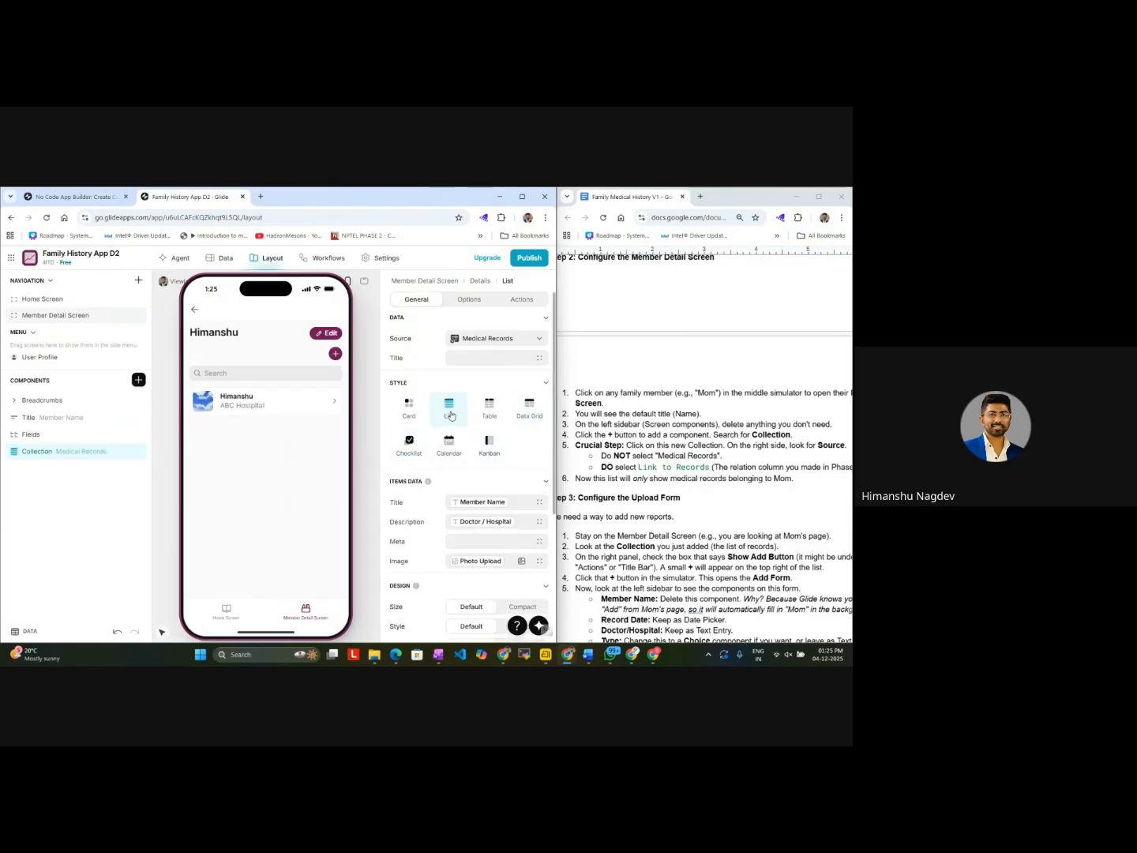
{"action": "left_click", "coordinate": [486, 449]}
{"action": "left_click", "coordinate": [461, 417]}
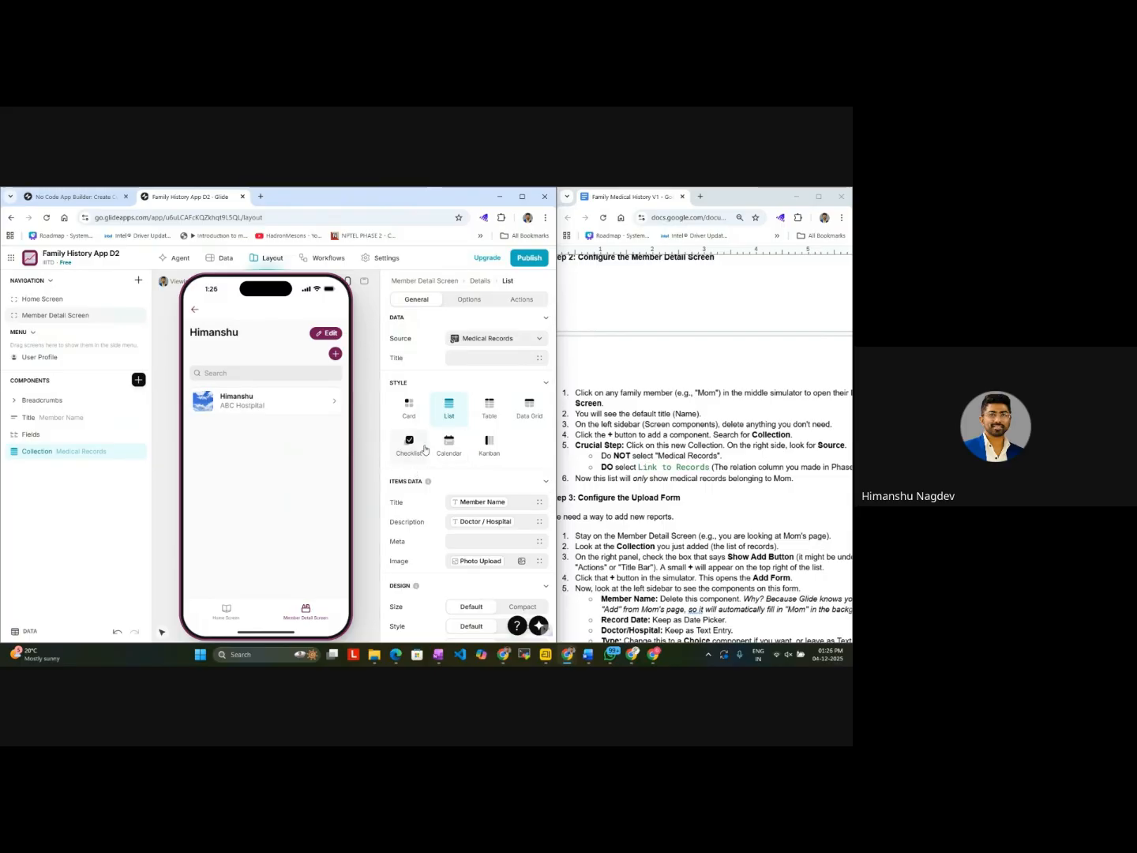
{"action": "left_click", "coordinate": [489, 444]}
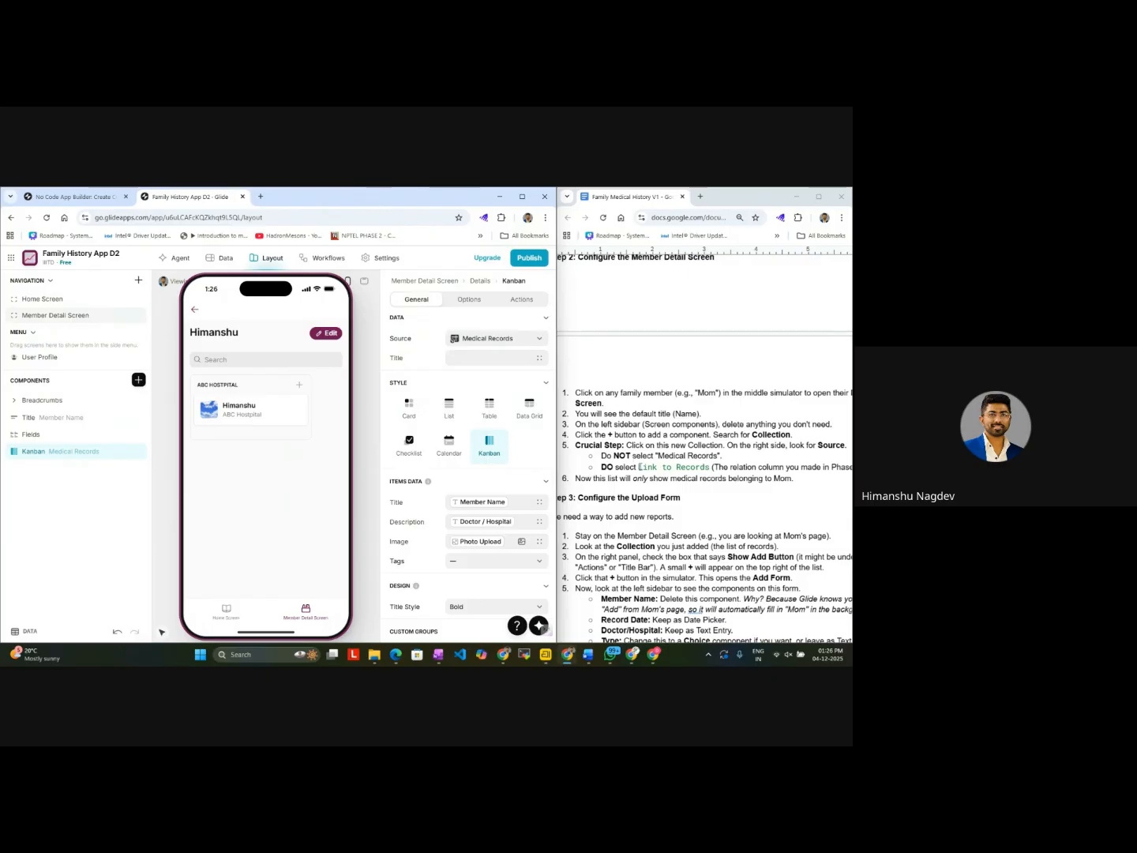
Step: Read the guide's instruction on the collection's source and check which sources are offered for the Kanban component
{"action": "scroll", "coordinate": [640, 467], "scroll_direction": "left", "scroll_amount": 1}
{"action": "scroll", "coordinate": [638, 468], "scroll_direction": "right", "scroll_amount": 1}
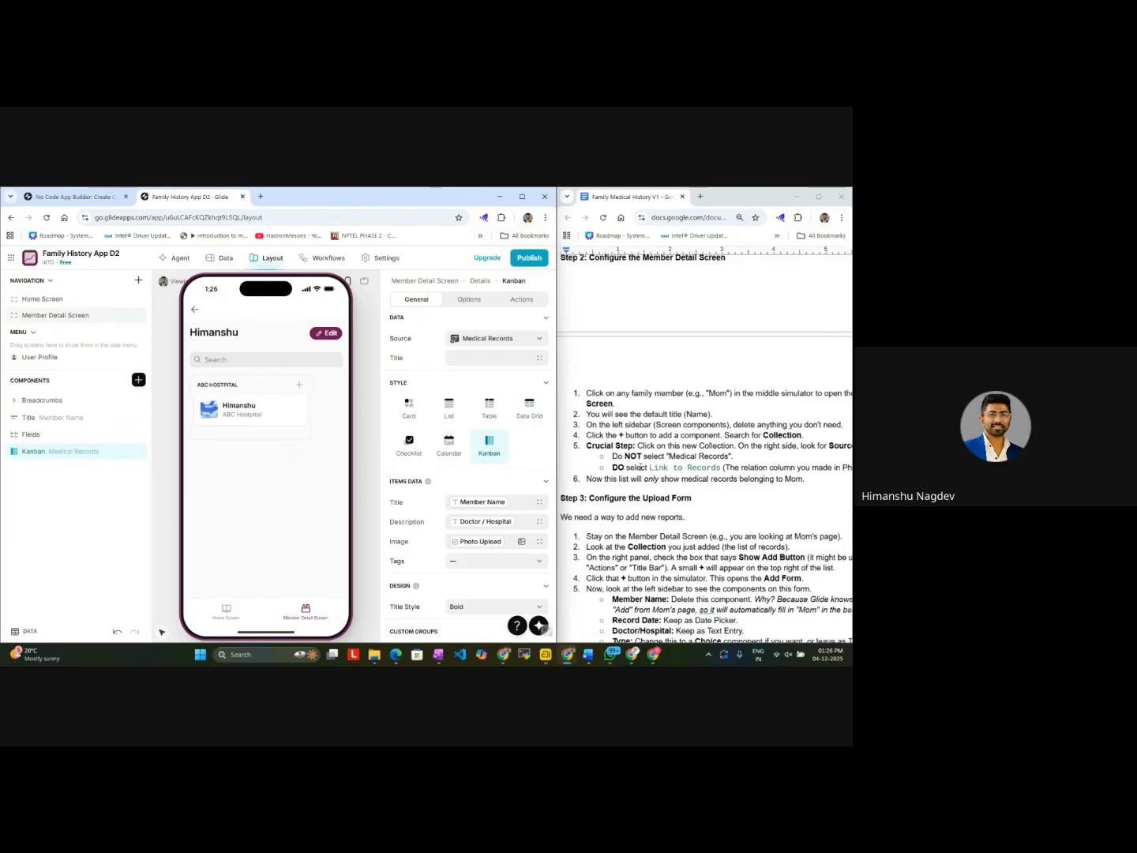
{"action": "scroll", "coordinate": [640, 467], "scroll_direction": "left", "scroll_amount": 1}
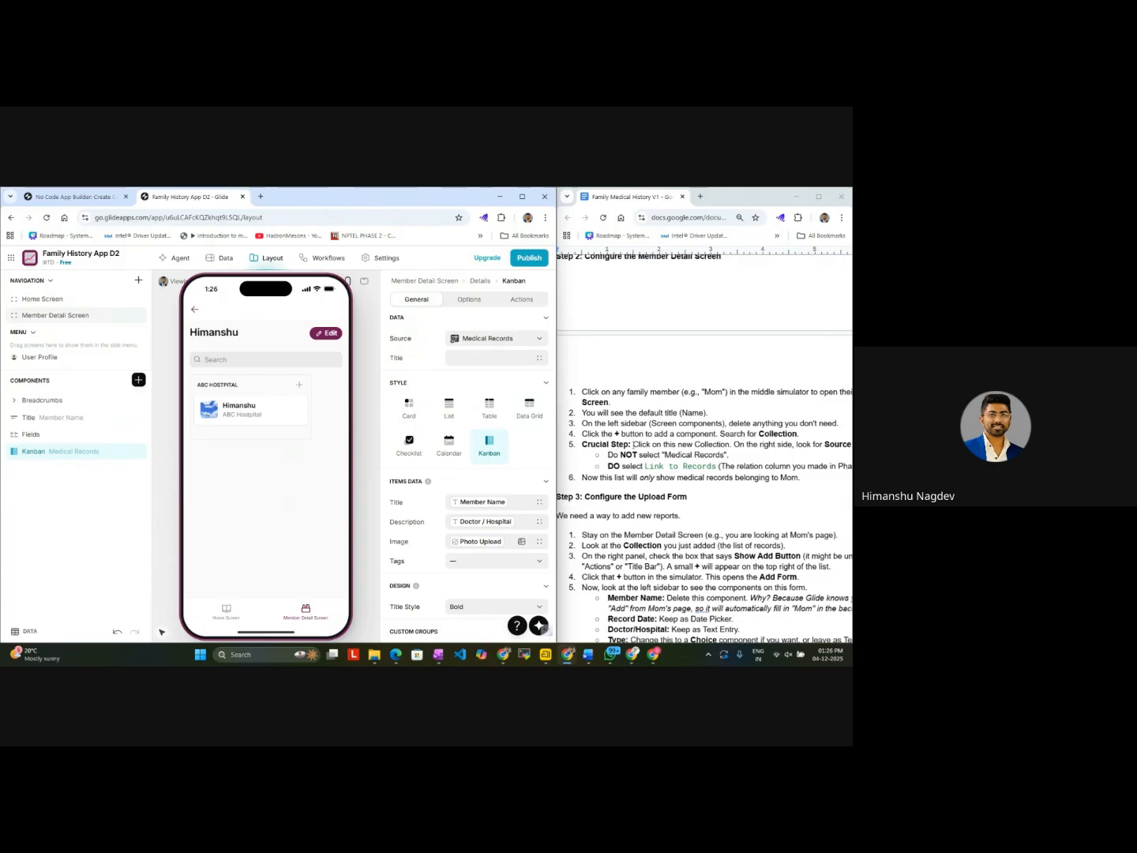
{"action": "scroll", "coordinate": [657, 453], "scroll_direction": "right", "scroll_amount": 1}
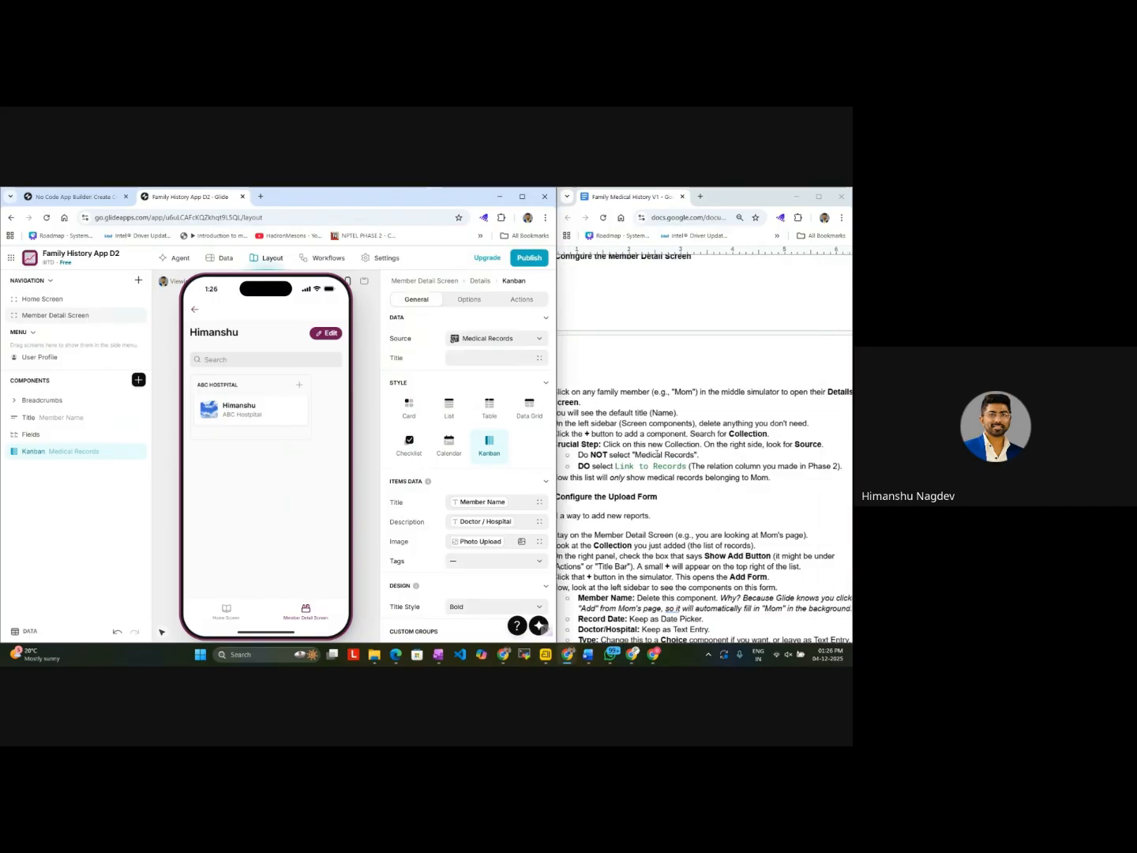
{"action": "scroll", "coordinate": [658, 453], "scroll_direction": "left", "scroll_amount": 1}
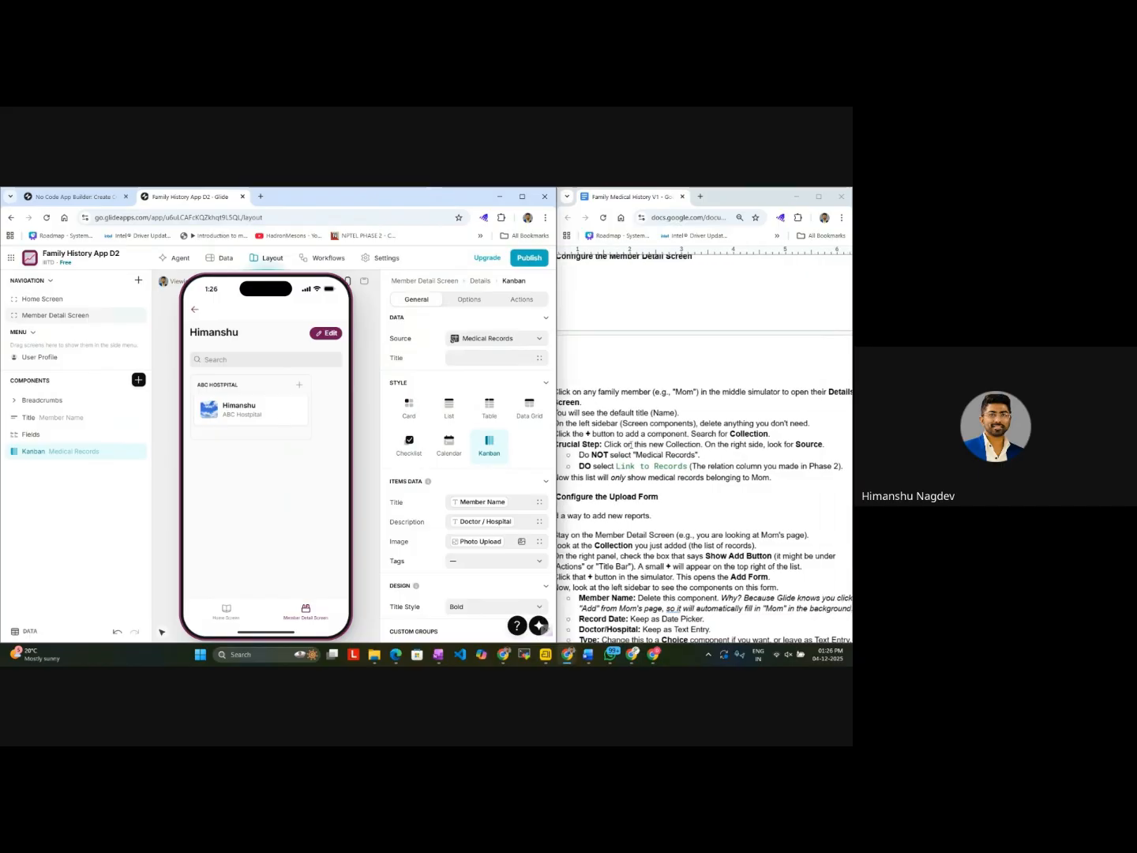
{"action": "scroll", "coordinate": [630, 445], "scroll_direction": "left", "scroll_amount": 2}
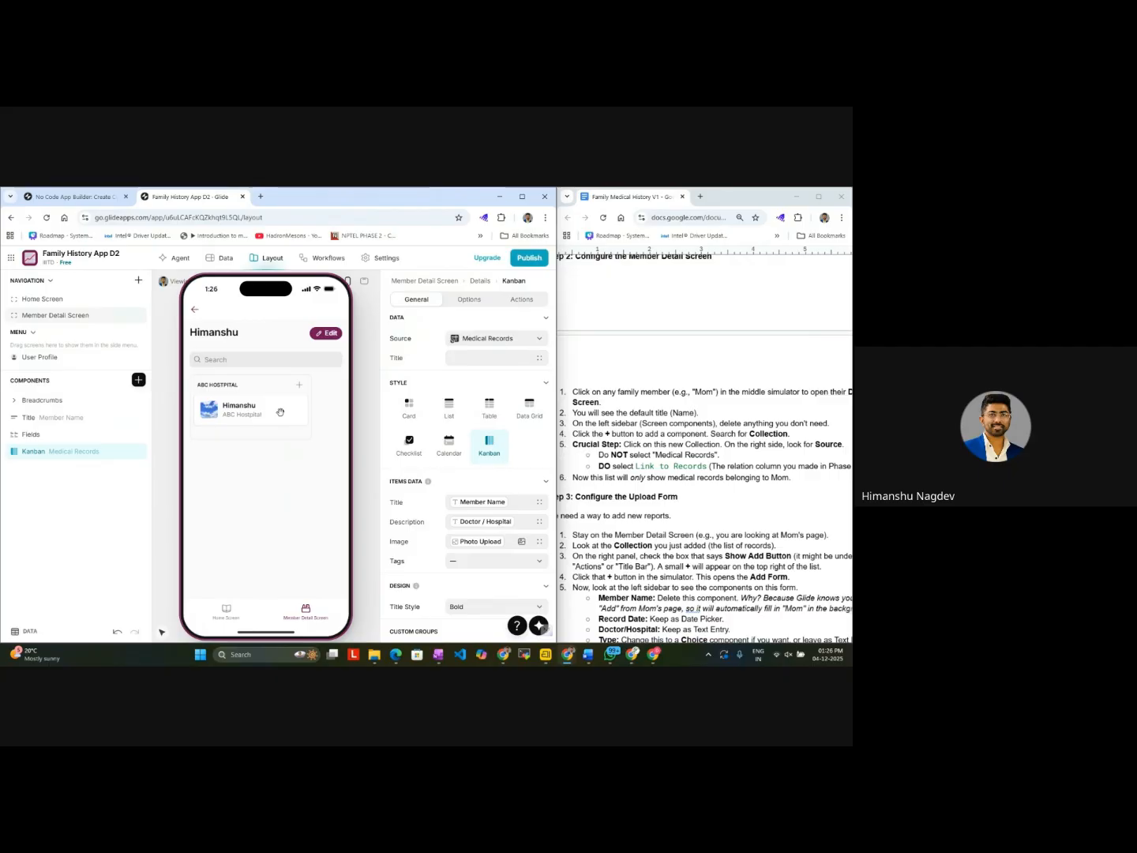
{"action": "left_click", "coordinate": [533, 347]}
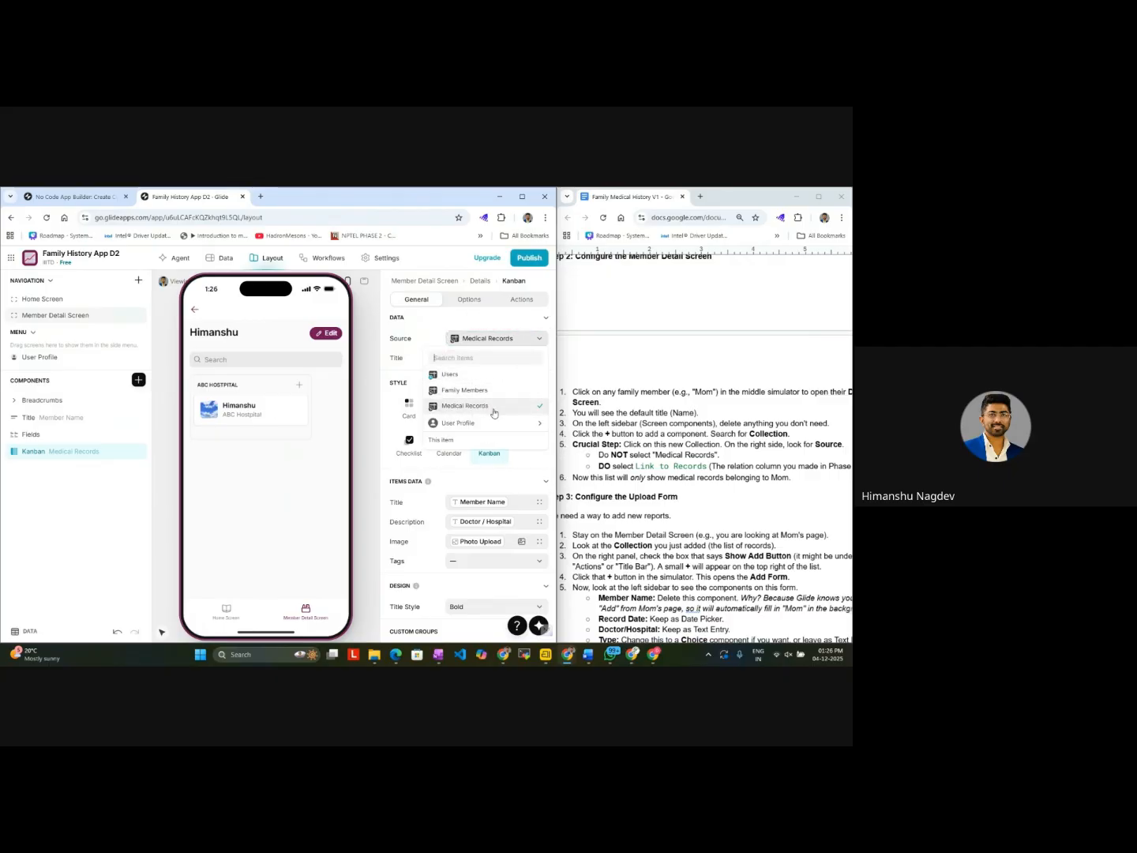
{"action": "left_click", "coordinate": [520, 340]}
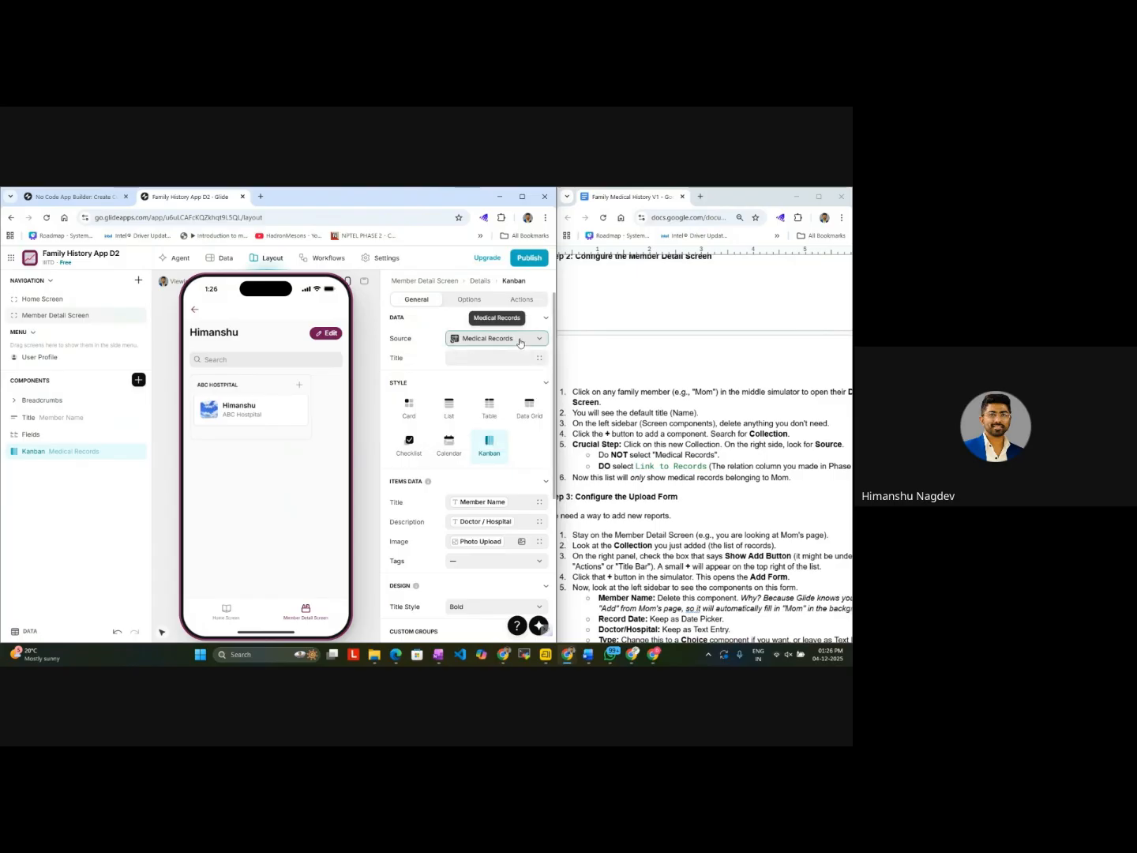
{"action": "left_click", "coordinate": [519, 340]}
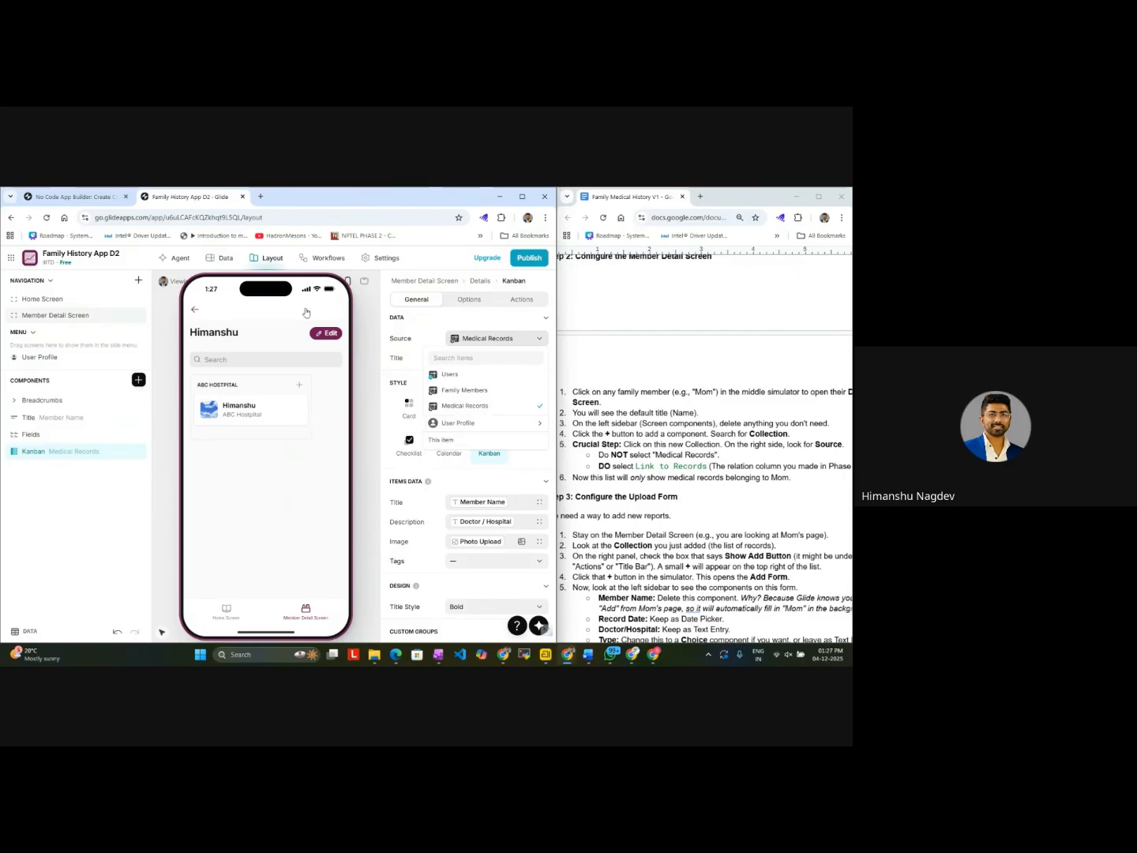
Step: Check the Link to Records relation in the Family Members table, and reopen the Kanban component's source options in the layout
{"action": "left_click", "coordinate": [225, 258]}
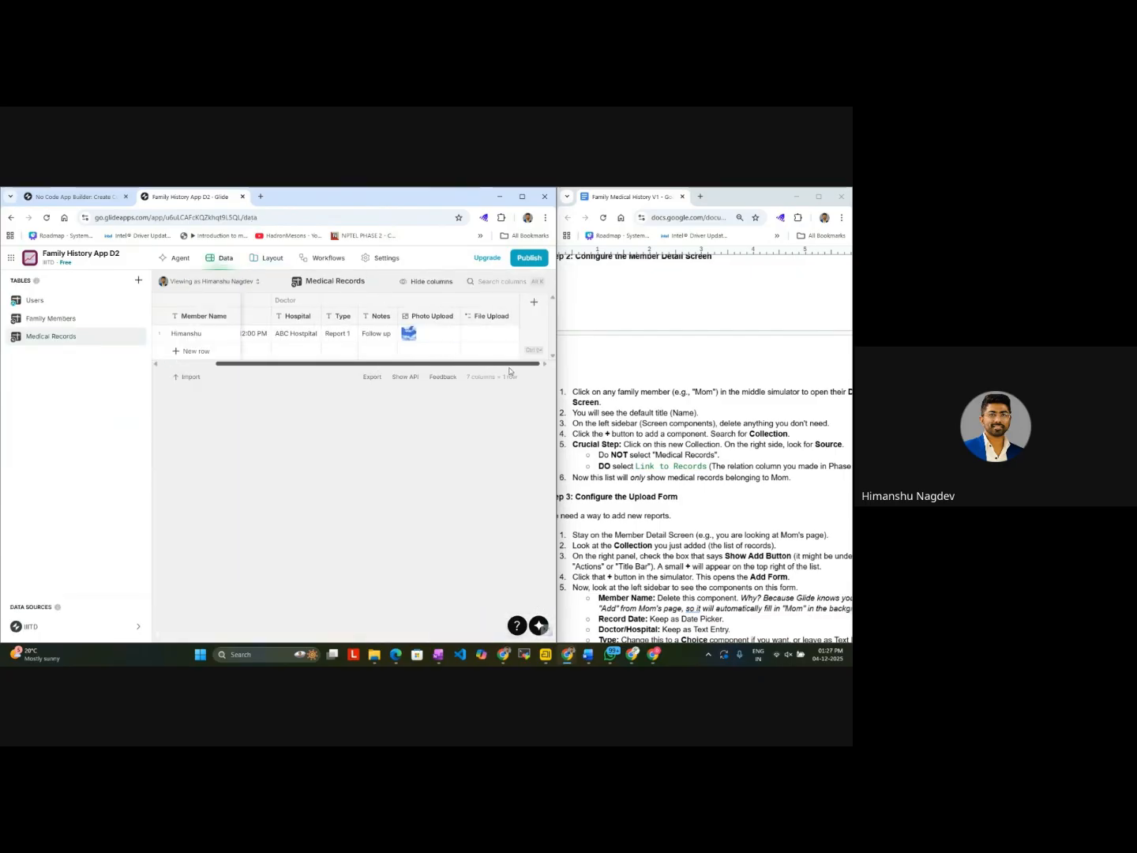
{"action": "left_click", "coordinate": [123, 324]}
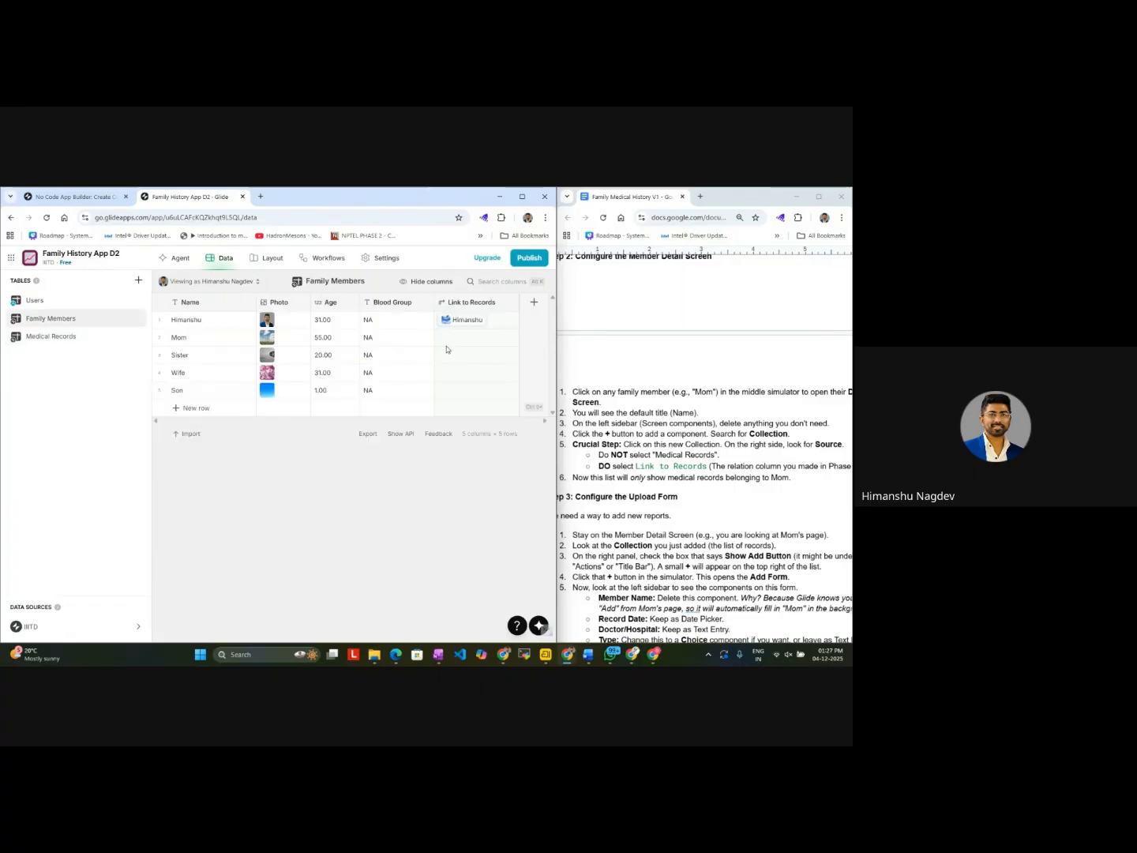
{"action": "left_click", "coordinate": [469, 322]}
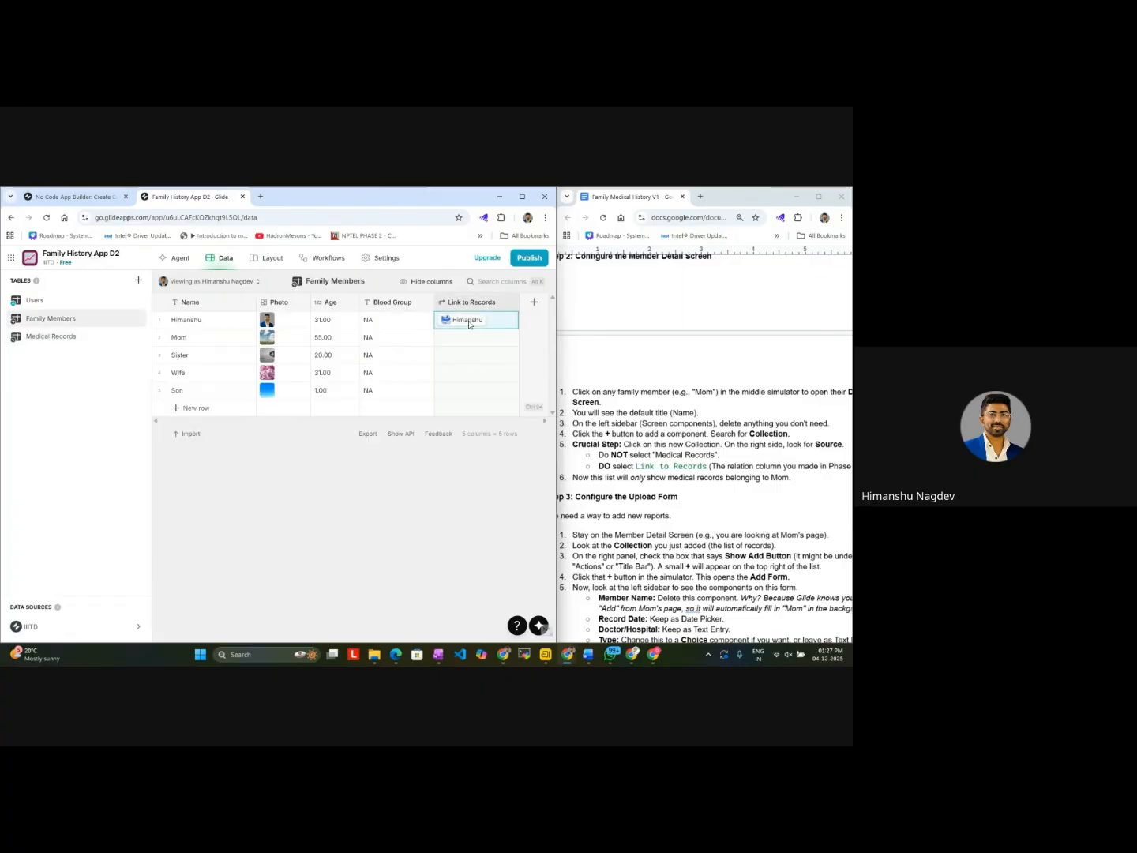
{"action": "left_click", "coordinate": [268, 259]}
{"action": "left_click", "coordinate": [501, 344]}
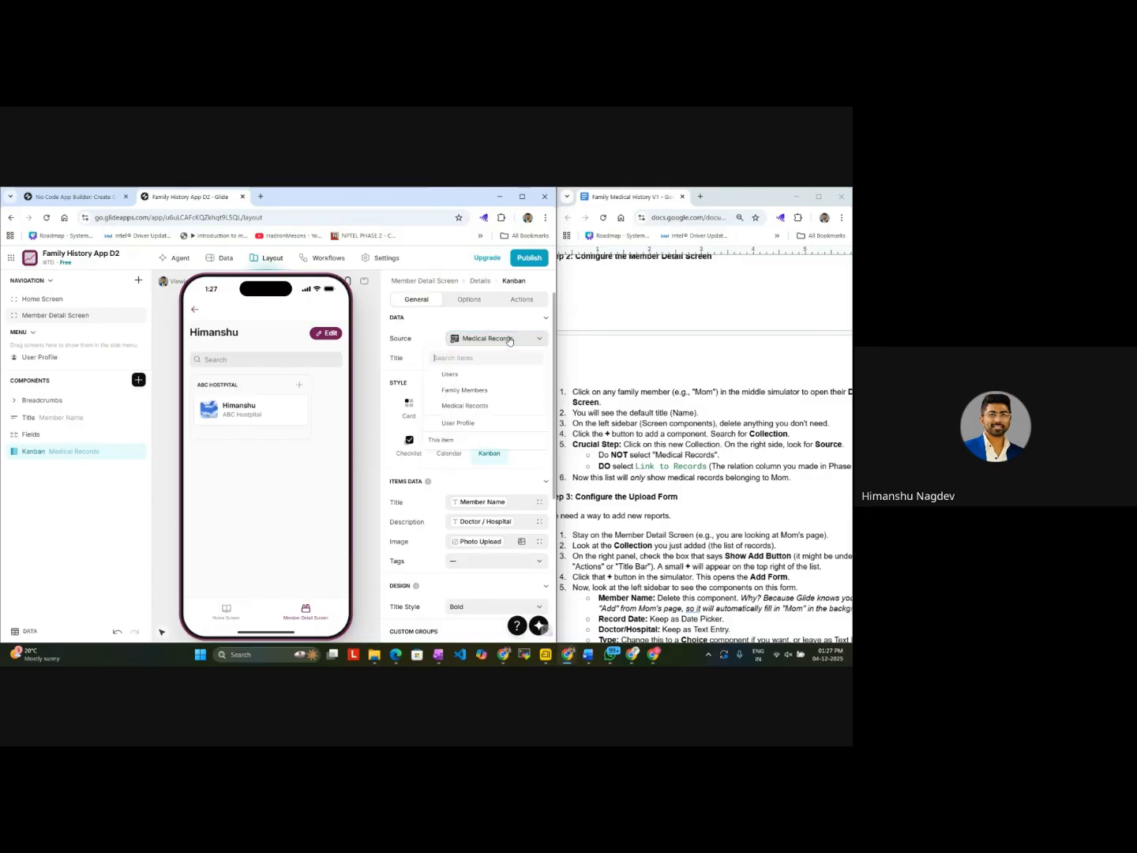
Step: Return to the top level of the Member Detail Screen and inspect the settings of its Link to Records collection
{"action": "left_click", "coordinate": [79, 403]}
{"action": "left_click", "coordinate": [419, 283]}
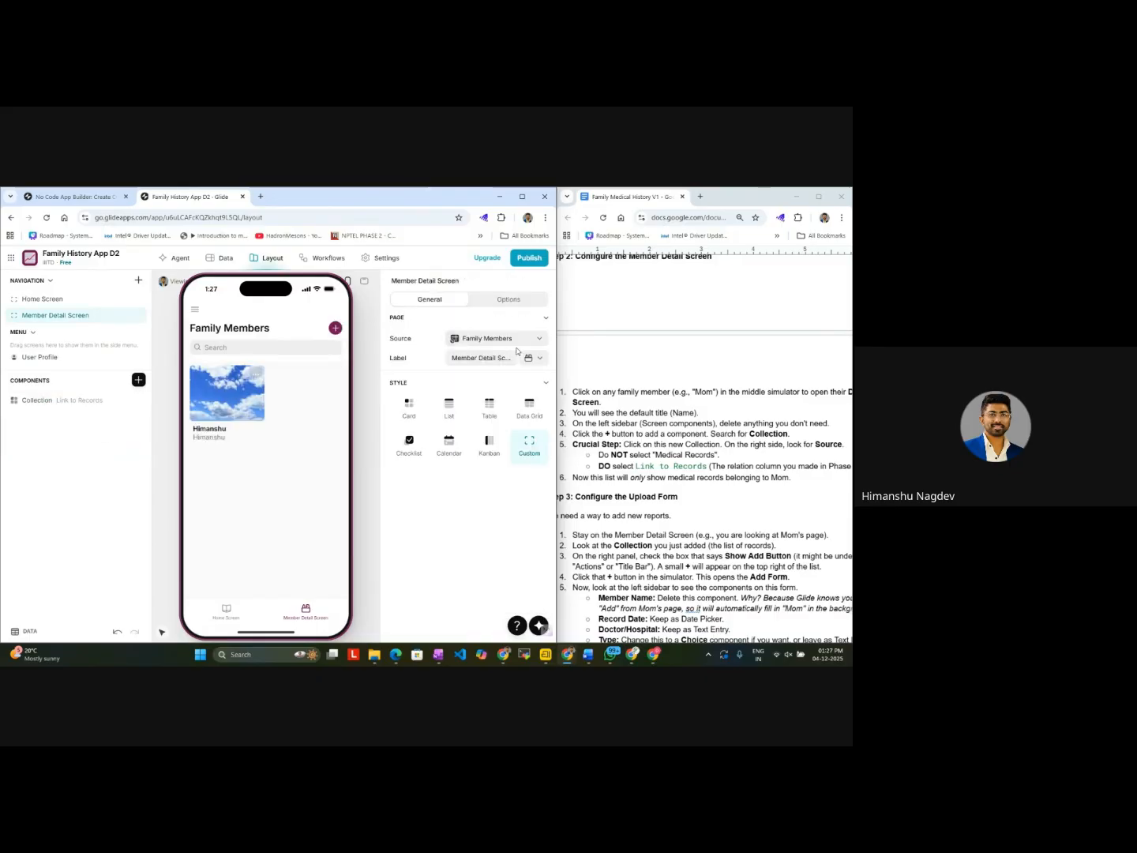
{"action": "left_click", "coordinate": [61, 404]}
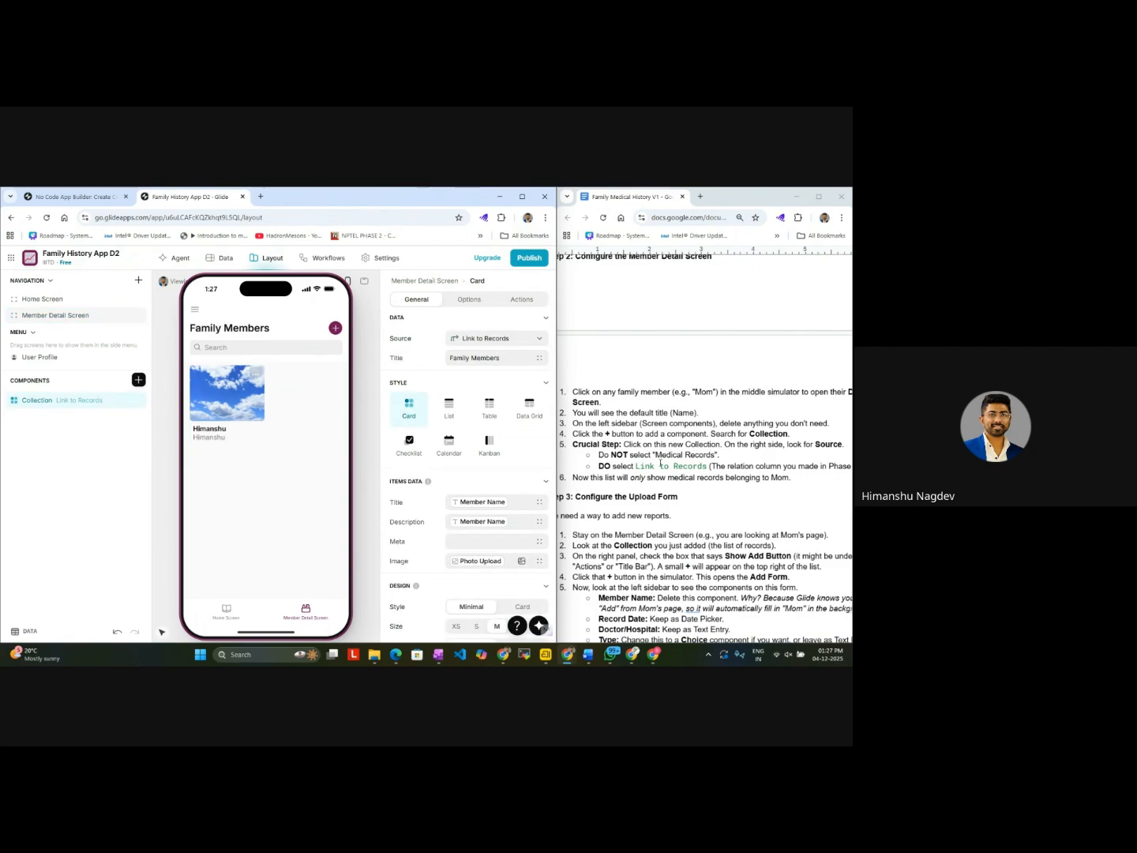
Step: Inspect the member's detail components and the Member Detail Screen's page source, and reopen its Link to Records collection settings
{"action": "left_click", "coordinate": [234, 399]}
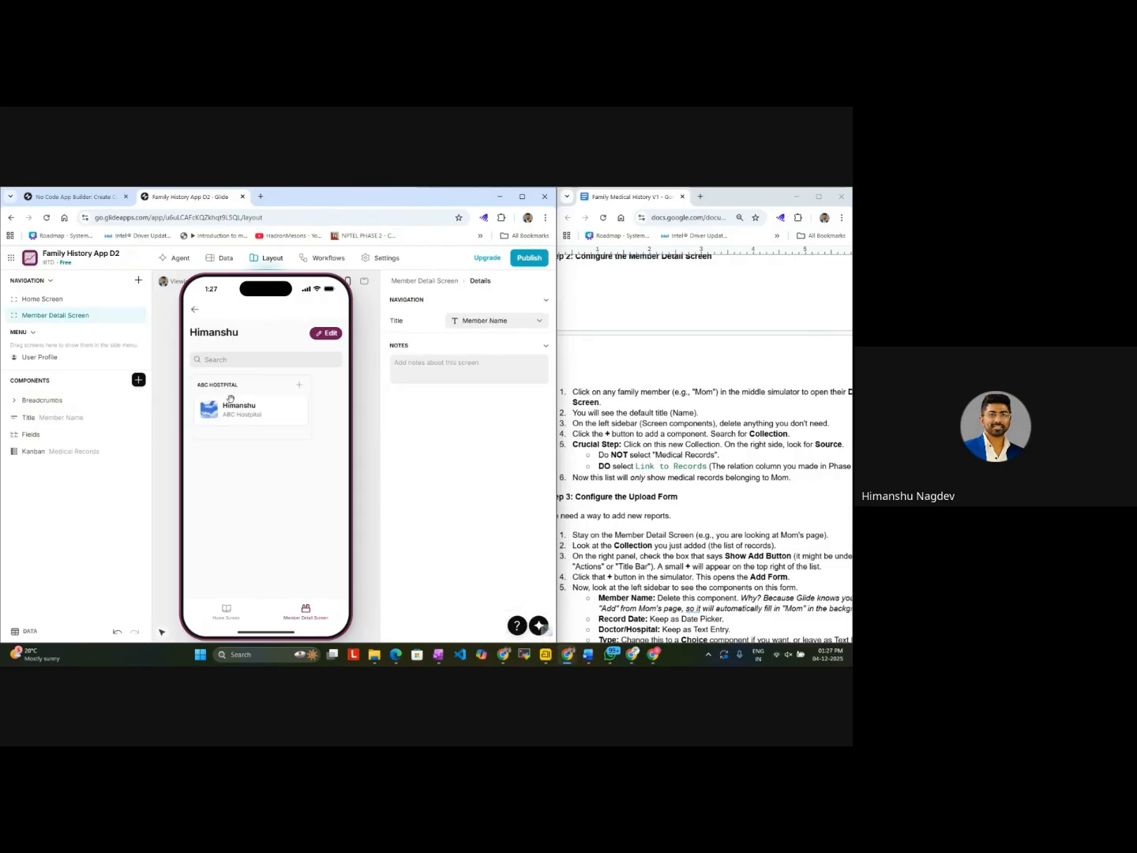
{"action": "left_click", "coordinate": [85, 403]}
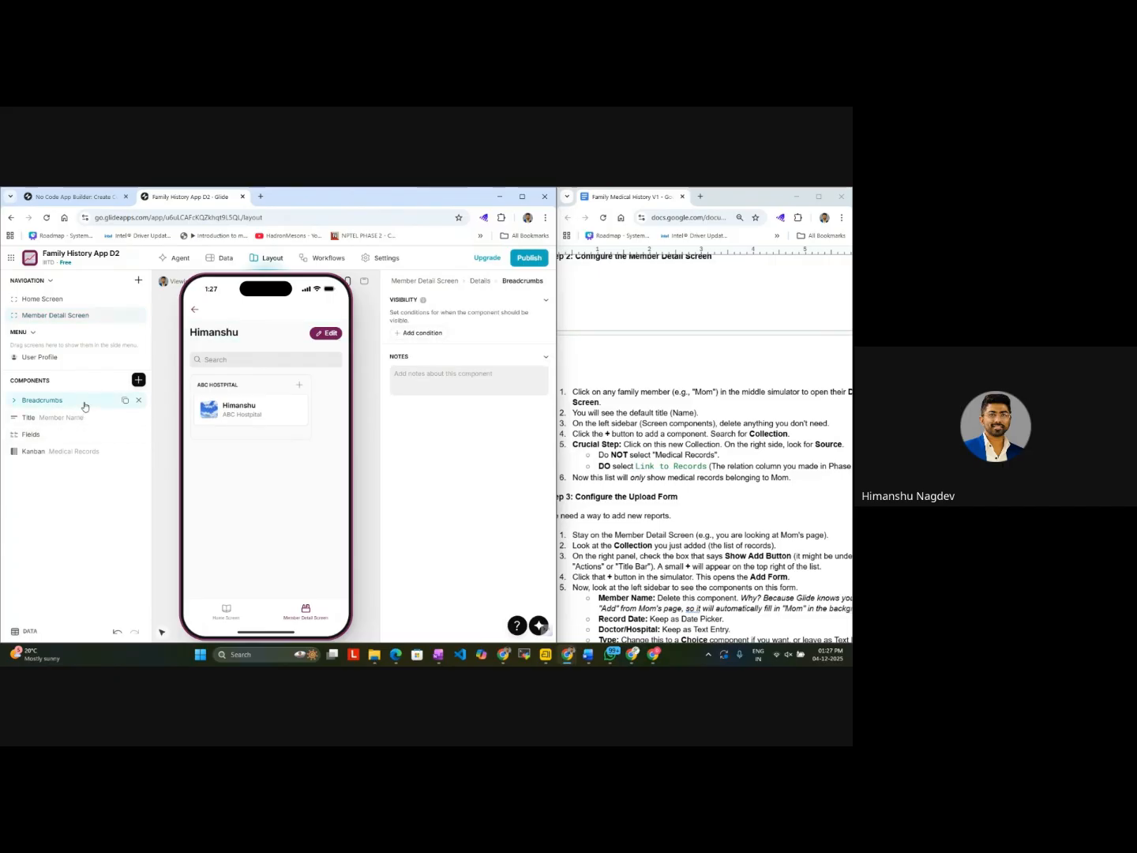
{"action": "left_click", "coordinate": [479, 282]}
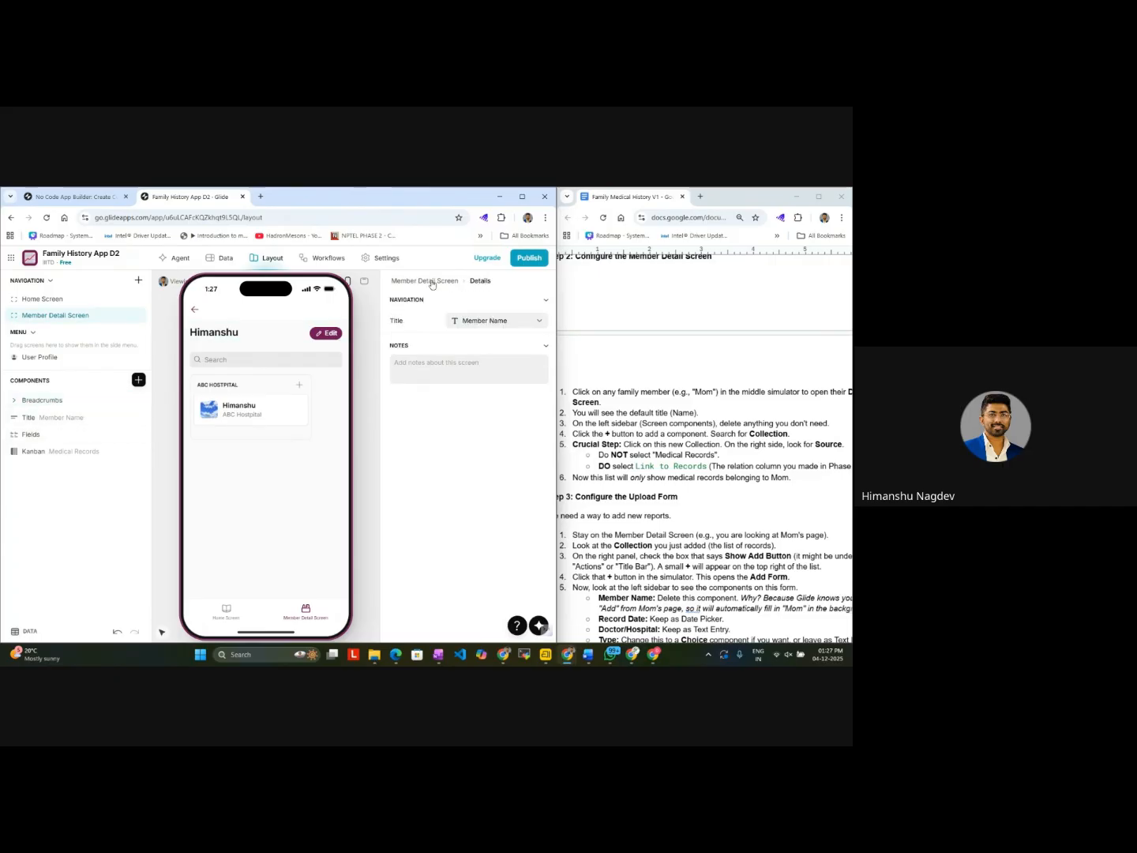
{"action": "left_click", "coordinate": [432, 282]}
{"action": "left_click", "coordinate": [430, 299]}
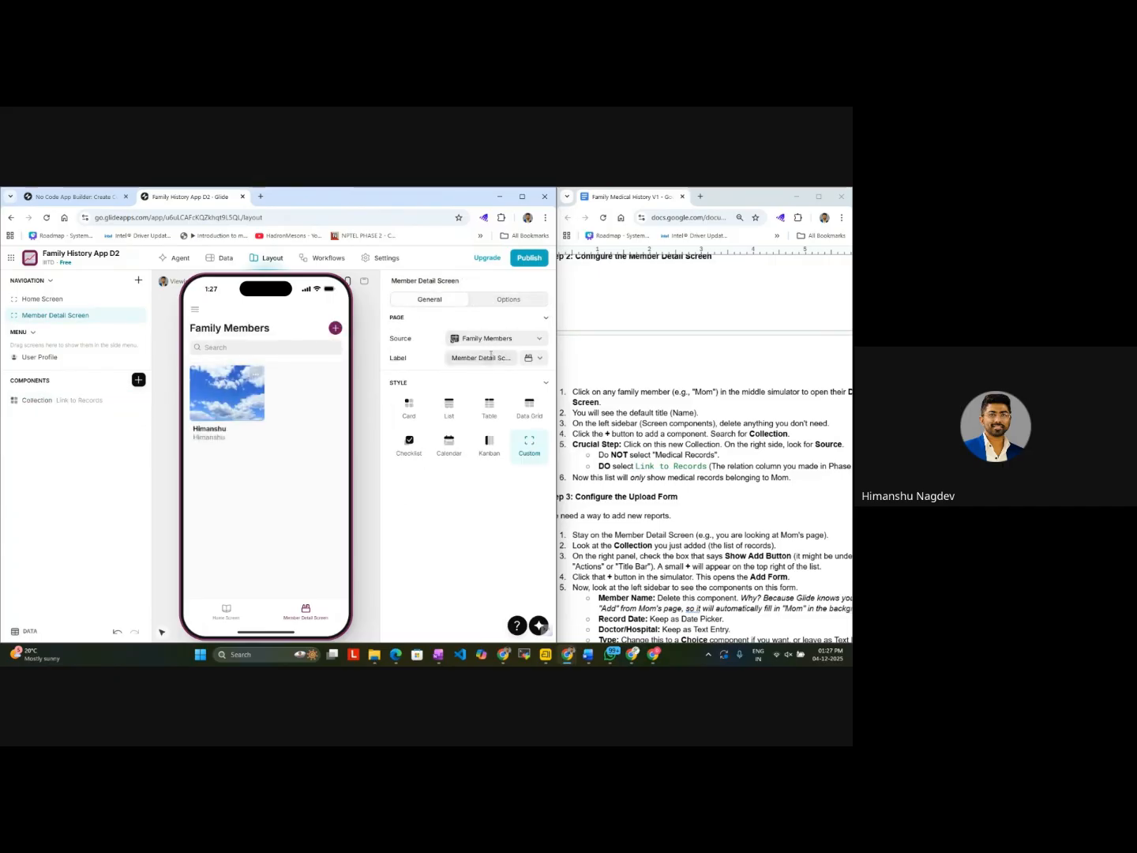
{"action": "left_click", "coordinate": [508, 345]}
{"action": "left_click", "coordinate": [508, 340]}
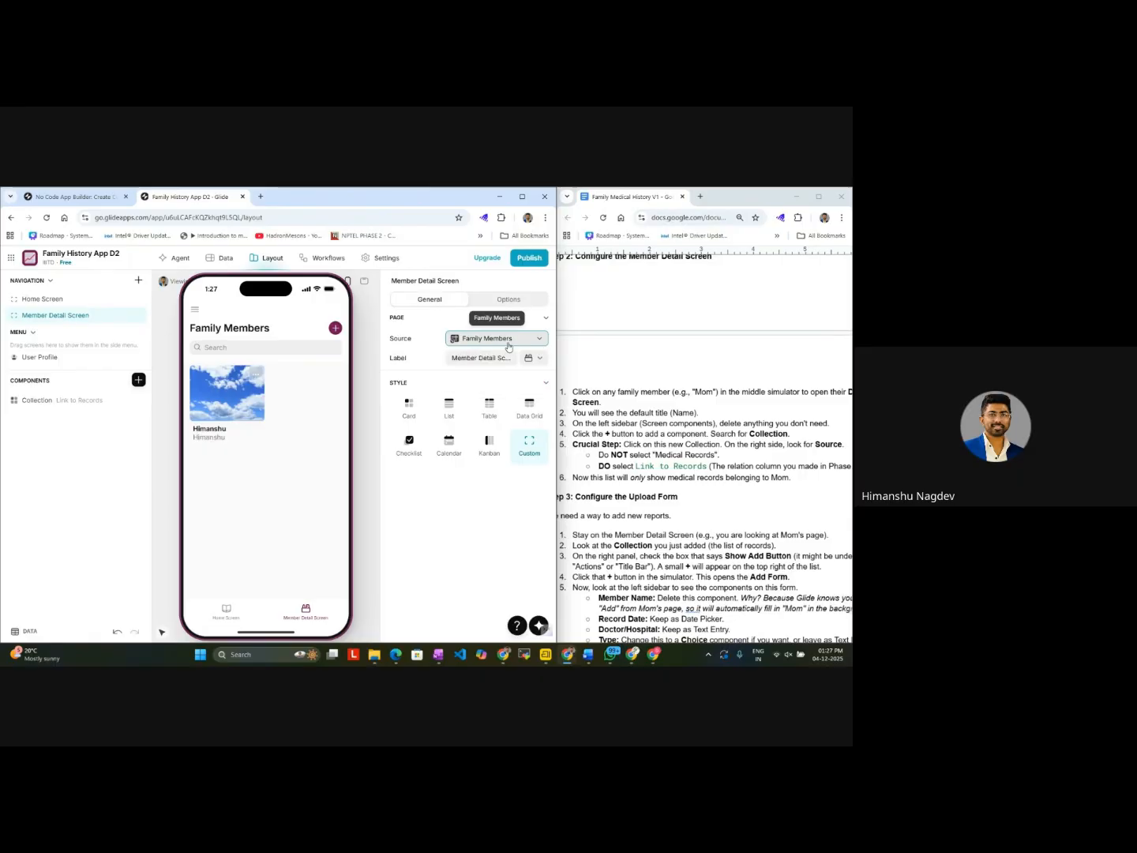
{"action": "left_click", "coordinate": [75, 404]}
Step: Read the guide's Step 3 on configuring the upload form, including its Show Add Button instruction and form component list
{"action": "scroll", "coordinate": [684, 446], "scroll_direction": "right", "scroll_amount": 2}
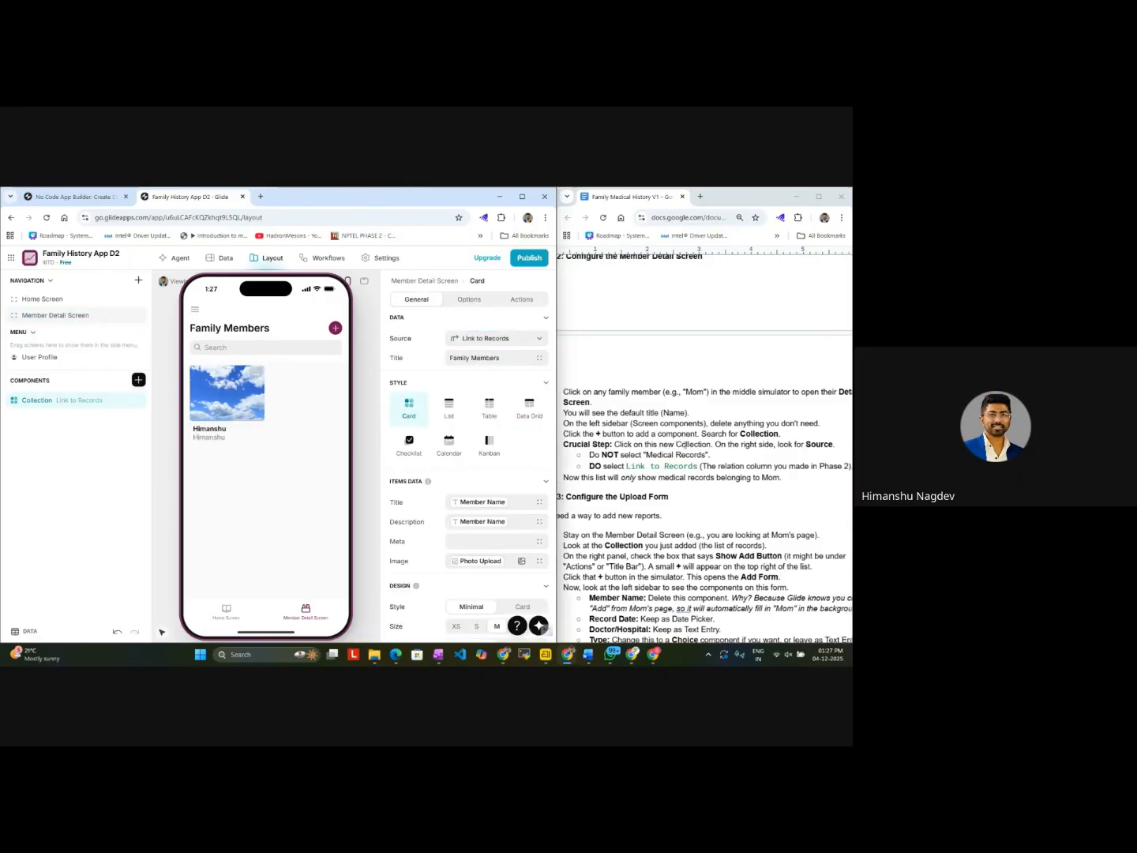
{"action": "scroll", "coordinate": [684, 445], "scroll_direction": "down", "scroll_amount": 2}
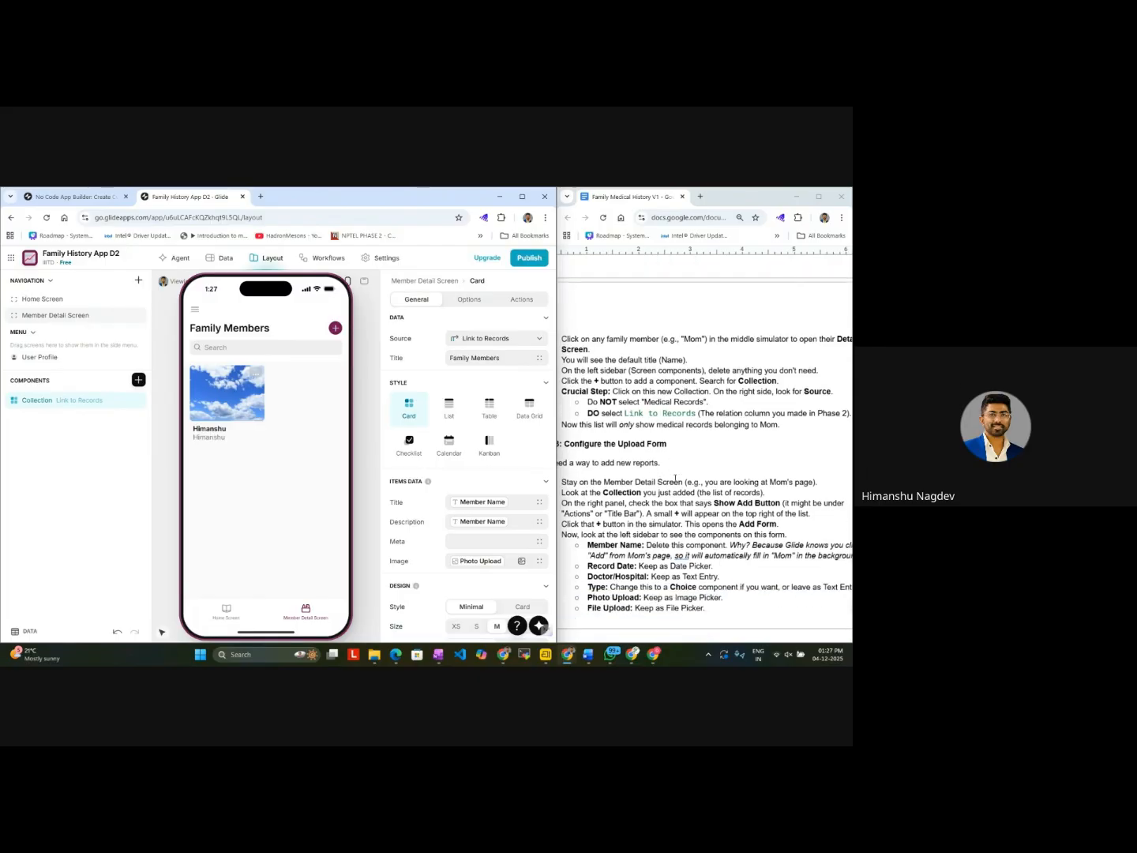
{"action": "scroll", "coordinate": [677, 474], "scroll_direction": "left", "scroll_amount": 2}
{"action": "scroll", "coordinate": [675, 478], "scroll_direction": "down", "scroll_amount": 2}
{"action": "scroll", "coordinate": [676, 477], "scroll_direction": "left", "scroll_amount": 2}
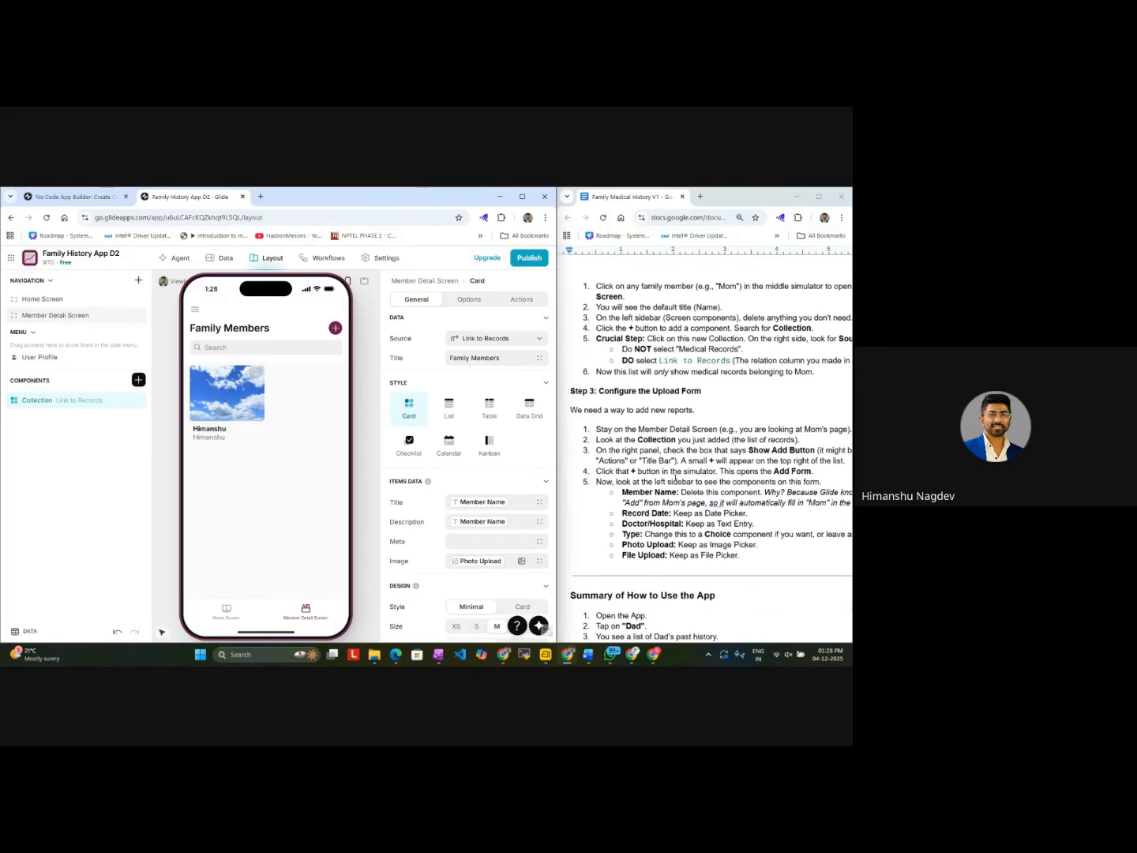
{"action": "scroll", "coordinate": [676, 477], "scroll_direction": "right", "scroll_amount": 2}
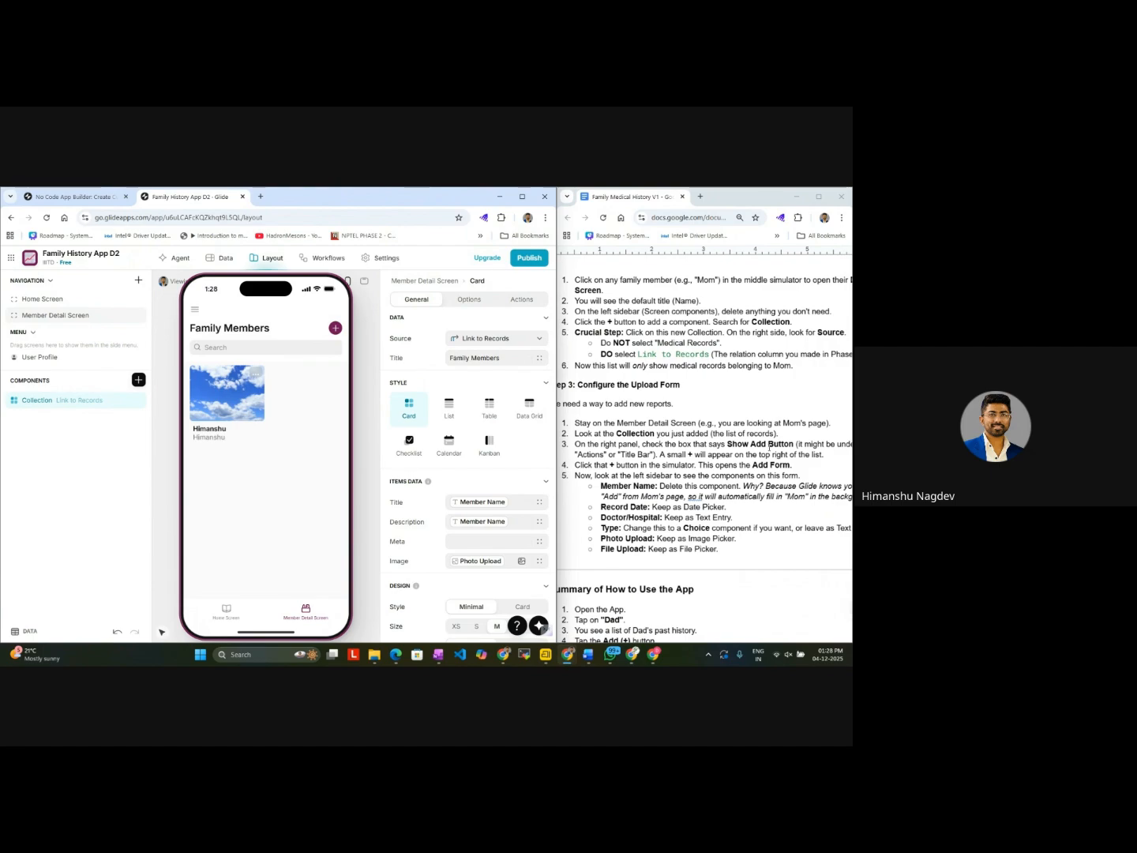
{"action": "scroll", "coordinate": [782, 447], "scroll_direction": "left", "scroll_amount": 2}
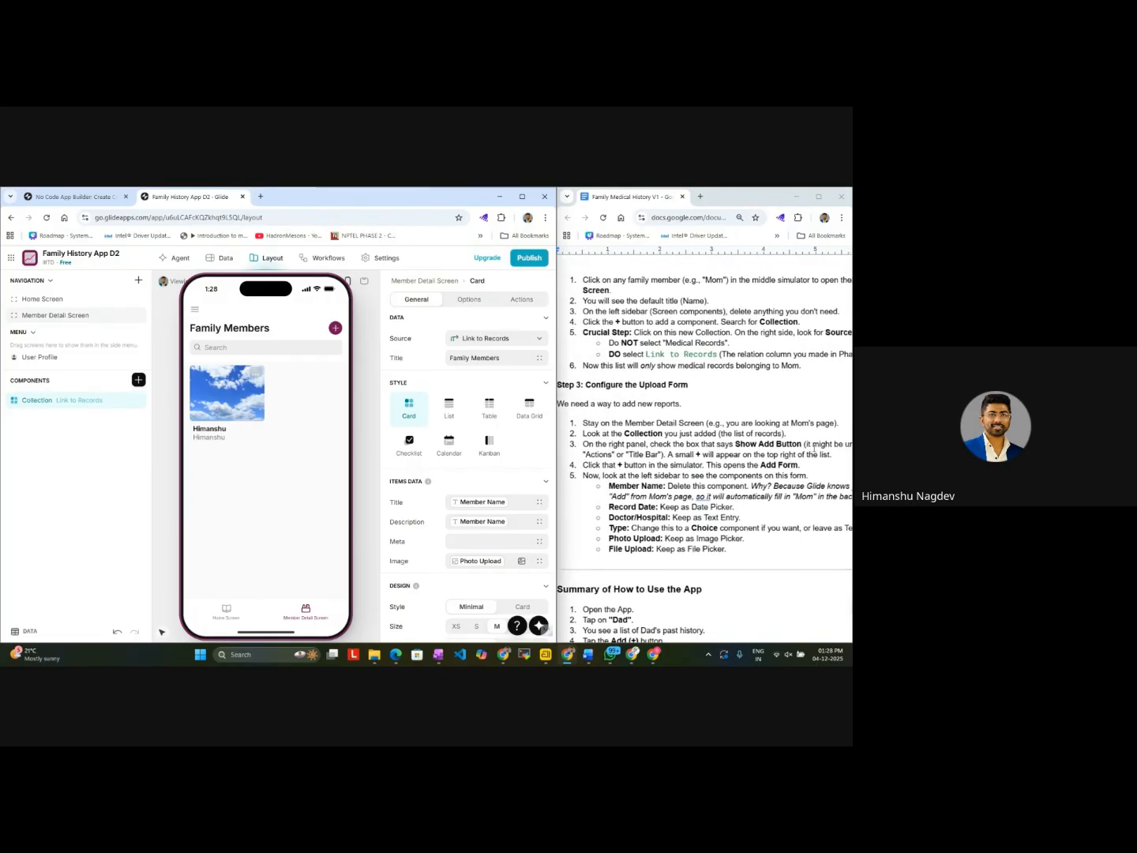
{"action": "scroll", "coordinate": [814, 448], "scroll_direction": "right", "scroll_amount": 3}
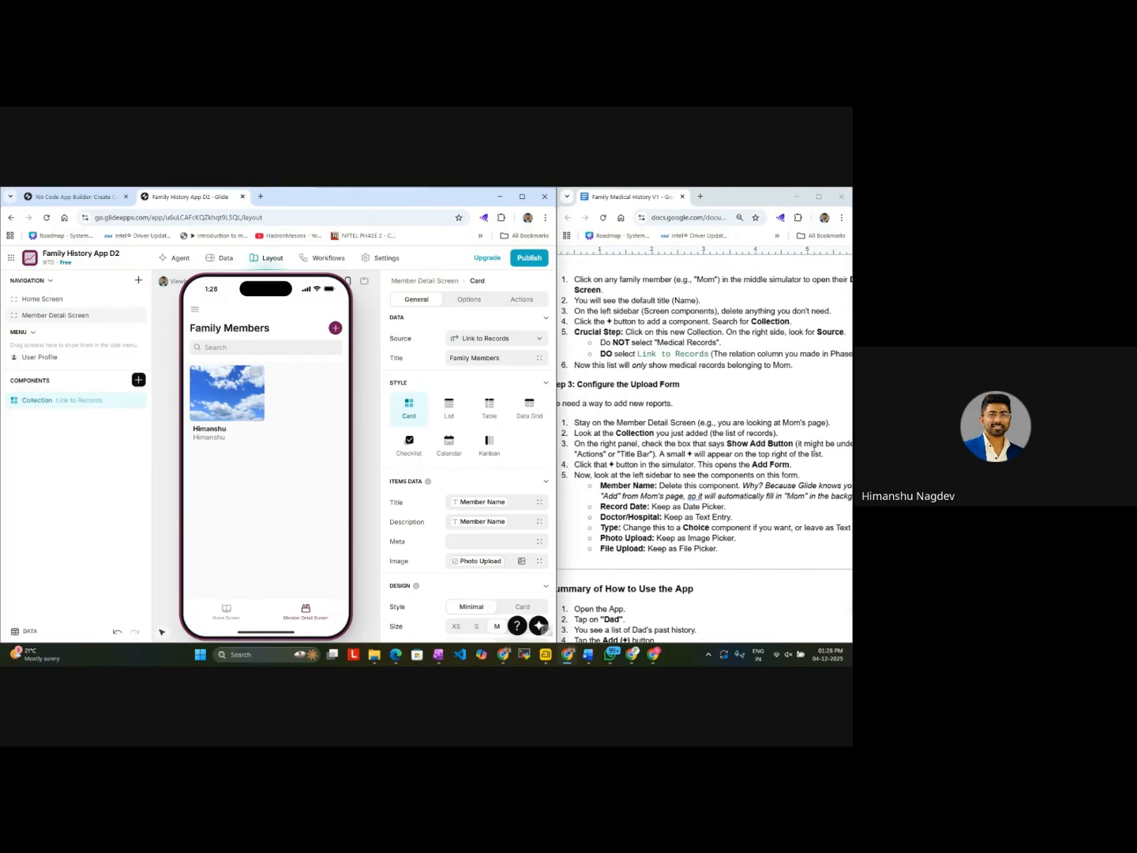
Step: Enable advanced actions for the Link to Records collection on the Member Detail Screen
{"action": "left_click", "coordinate": [521, 300]}
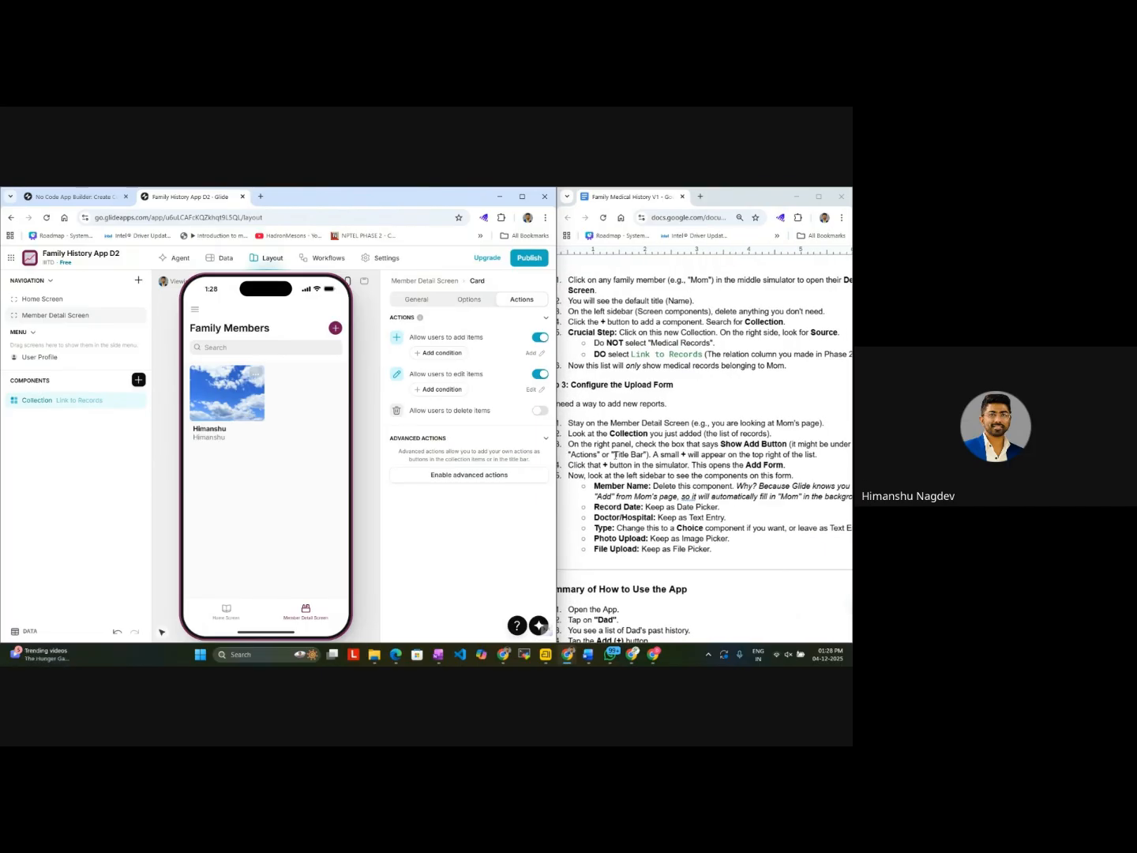
{"action": "left_click", "coordinate": [544, 438]}
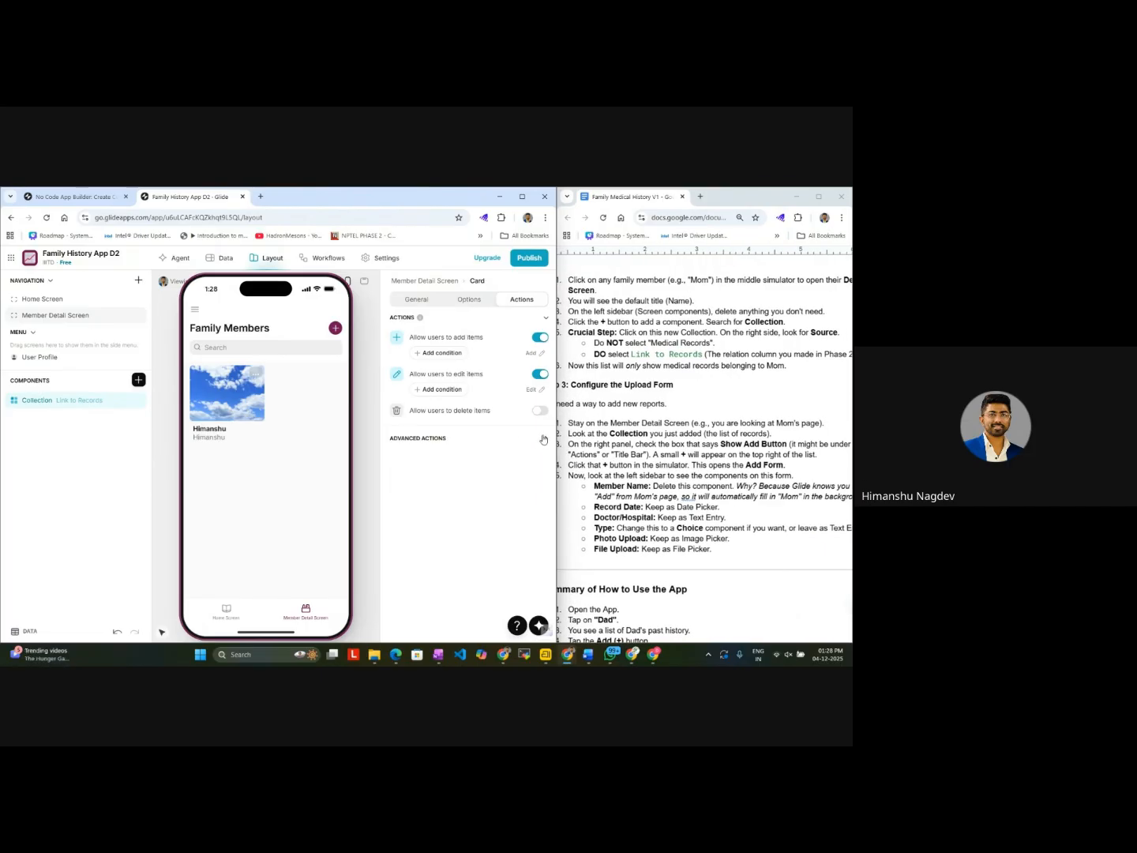
{"action": "left_click", "coordinate": [544, 439]}
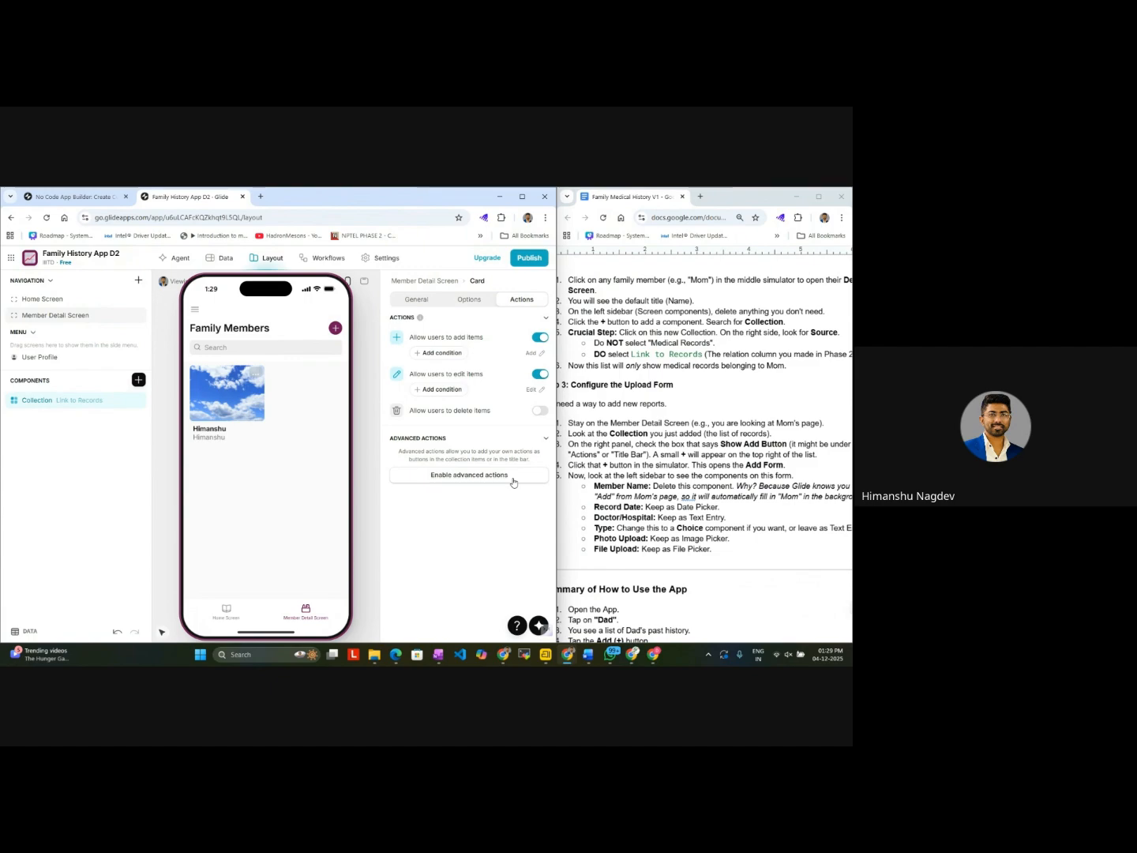
{"action": "left_click", "coordinate": [513, 476]}
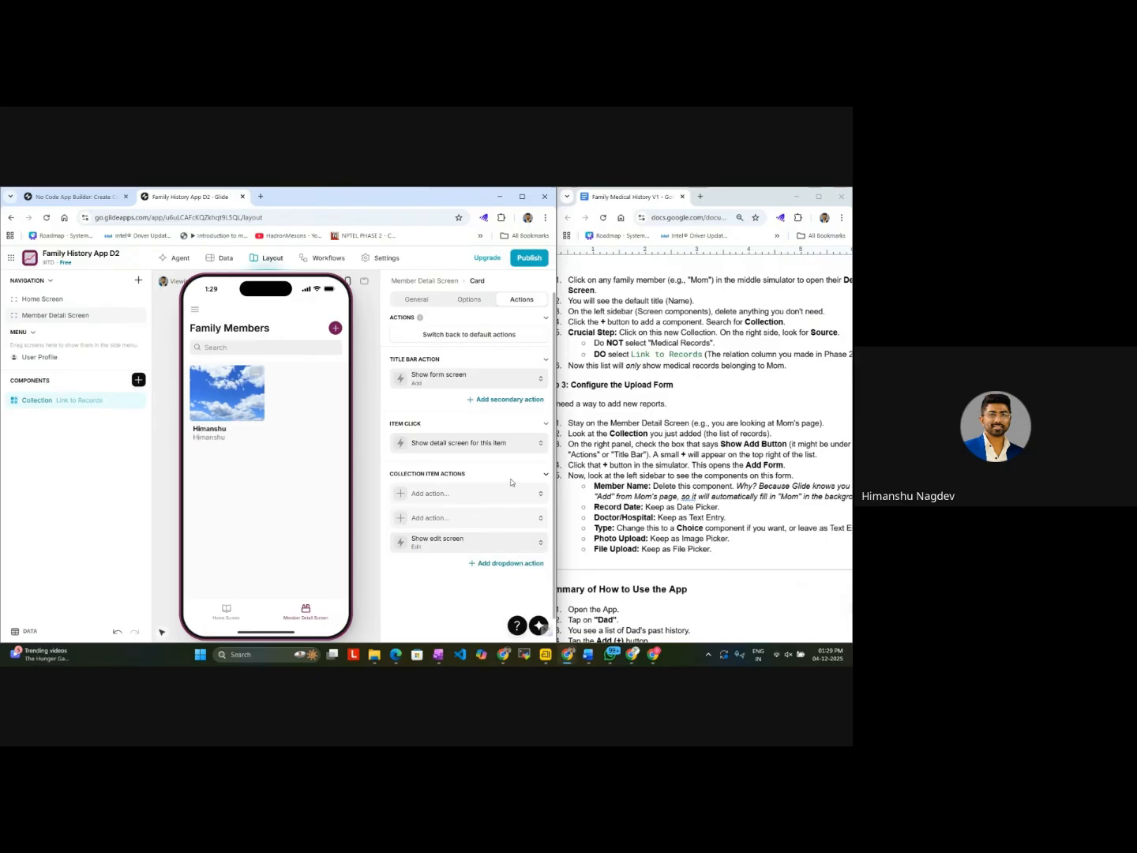
Step: Preview the collection's Add item form without submitting, and check the existing record's detail screen in the simulator
{"action": "left_click", "coordinate": [335, 327]}
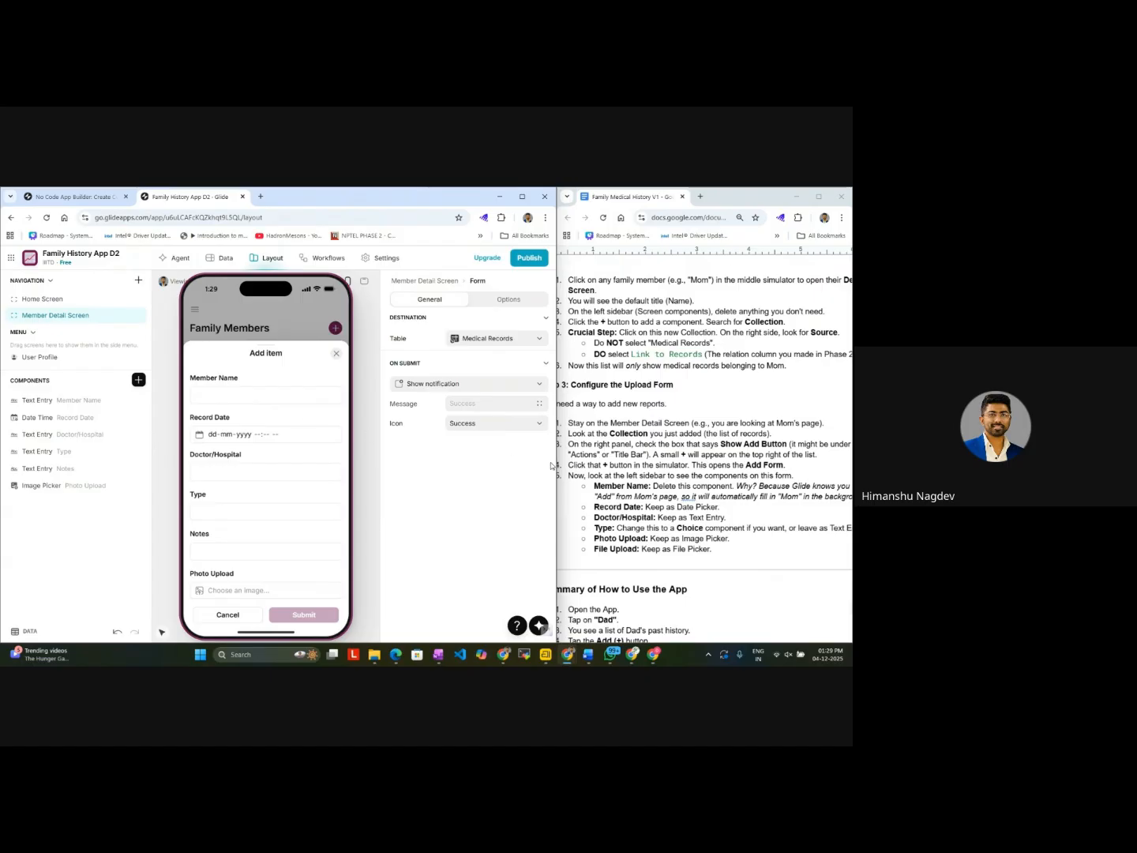
{"action": "left_click", "coordinate": [336, 354]}
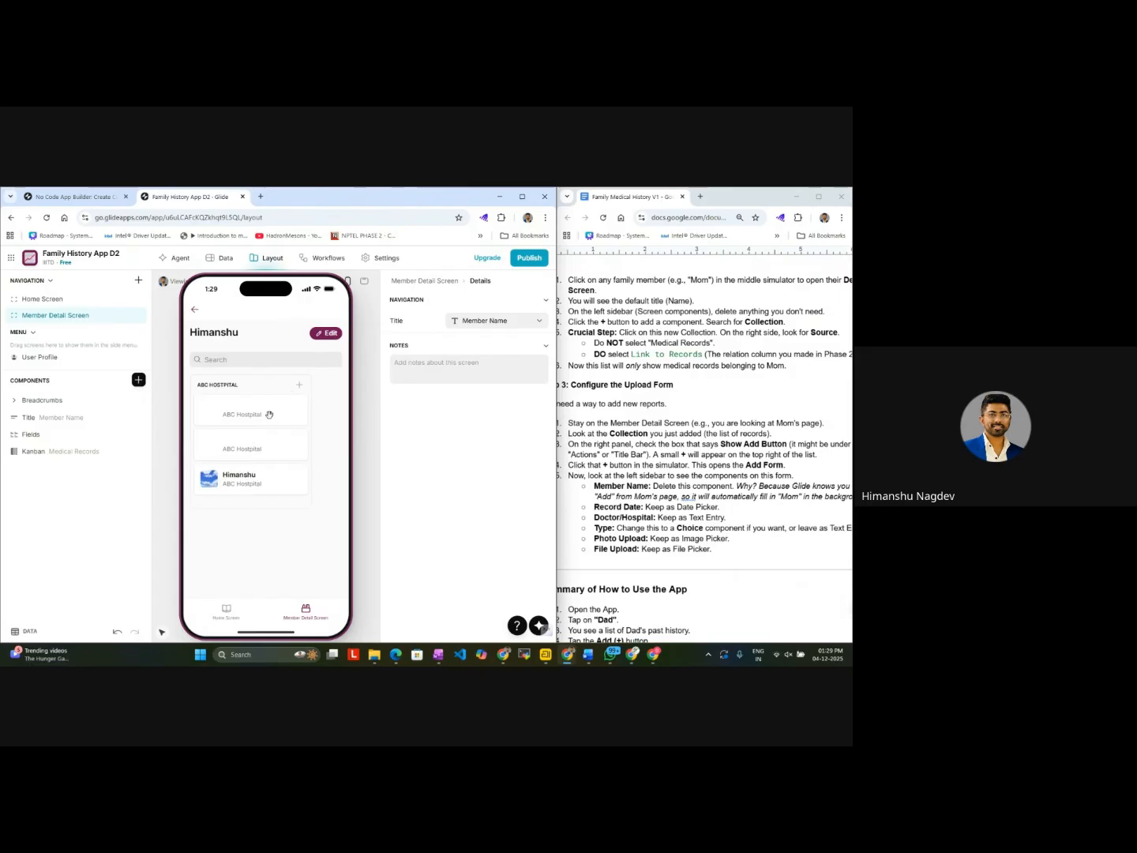
{"action": "triple_click", "coordinate": [269, 412]}
{"action": "left_click", "coordinate": [277, 448]}
{"action": "left_click", "coordinate": [194, 309]}
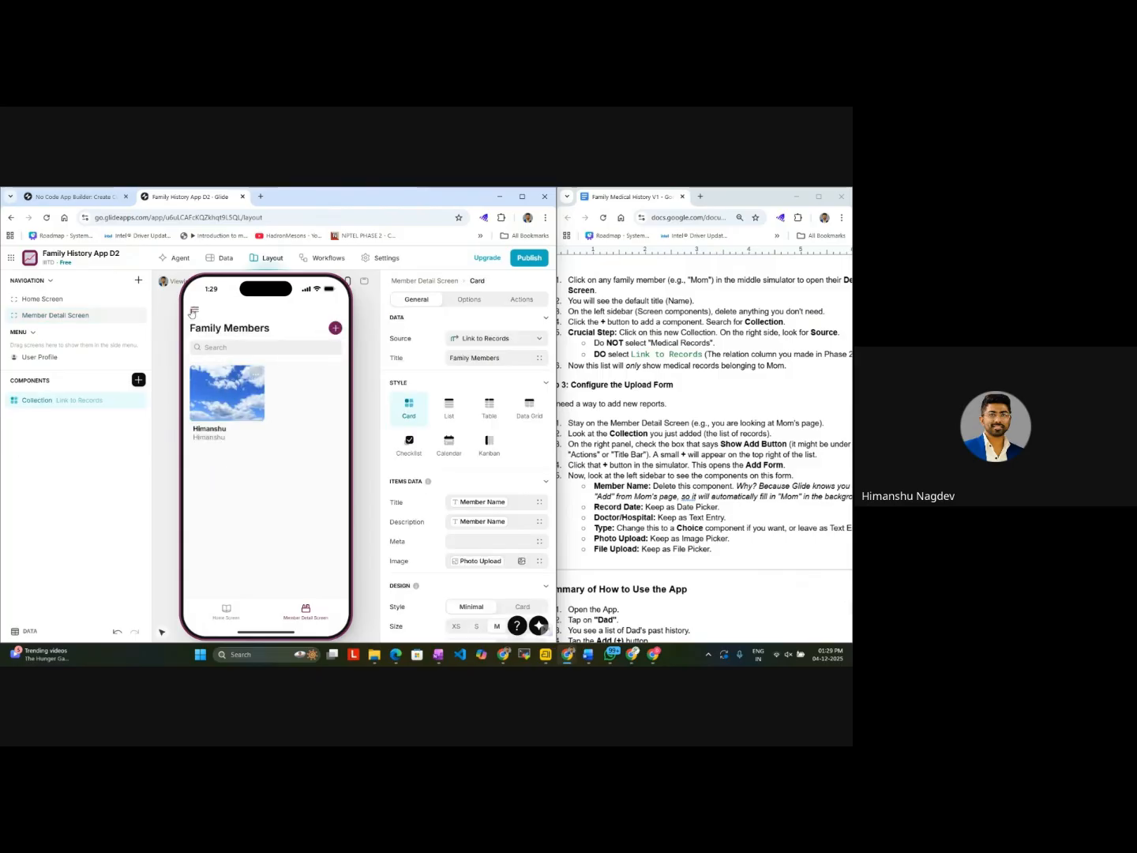
{"action": "left_click", "coordinate": [252, 414]}
{"action": "left_click", "coordinate": [194, 312]}
{"action": "left_click", "coordinate": [334, 329]}
{"action": "left_click", "coordinate": [277, 396]}
{"action": "type", "text": "Himanshu"}
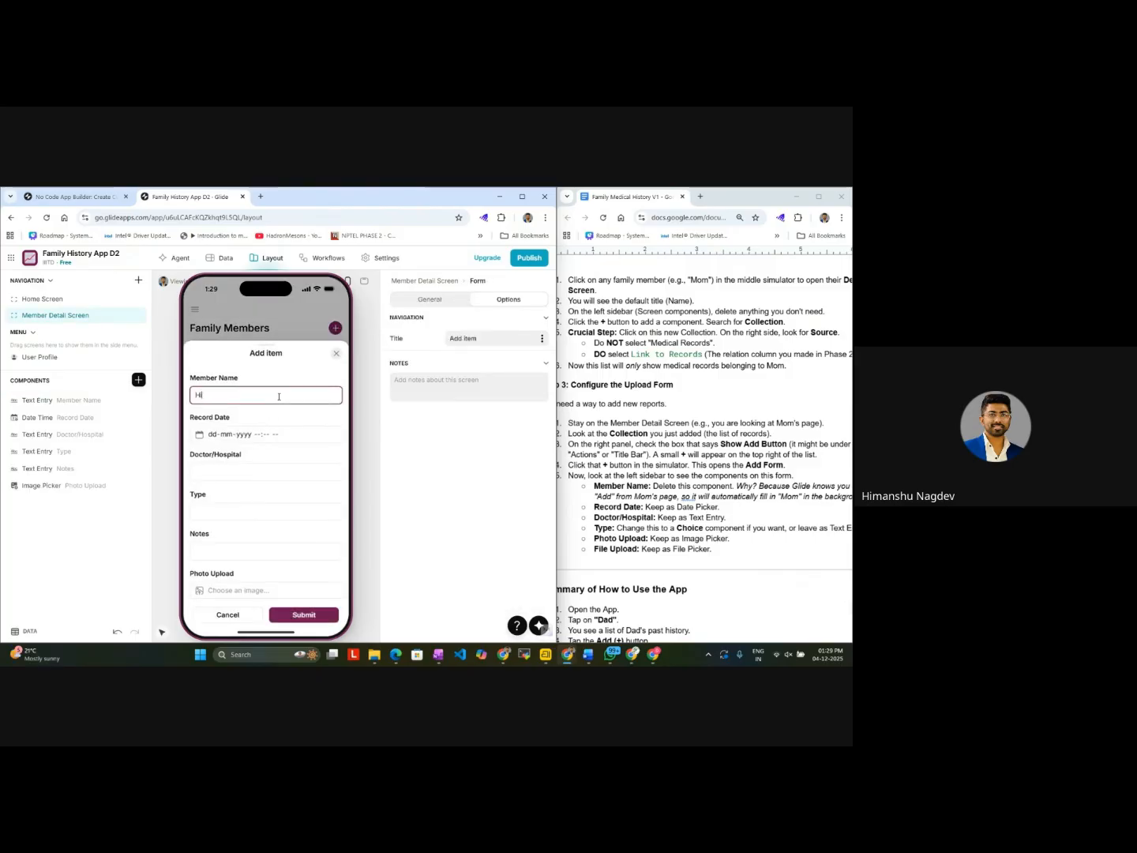
{"action": "left_click", "coordinate": [267, 434]}
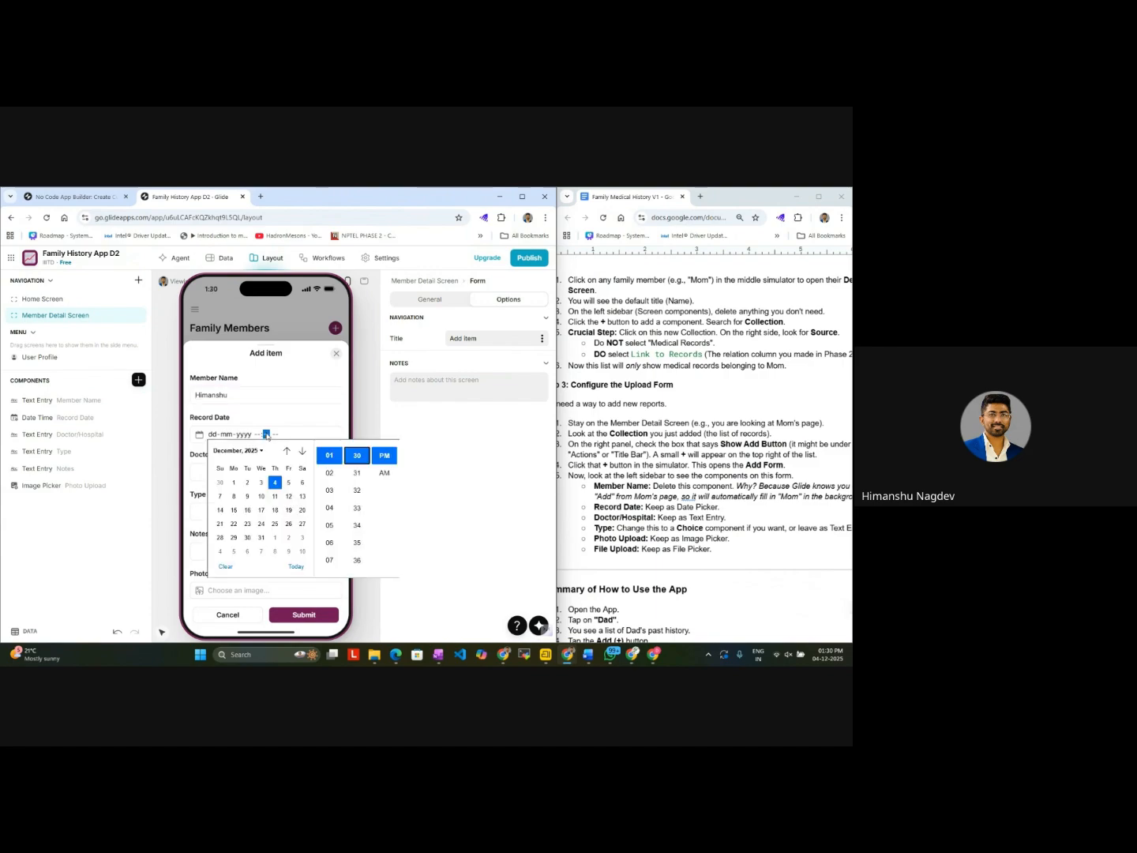
{"action": "left_click", "coordinate": [243, 474]}
{"action": "left_click", "coordinate": [202, 470]}
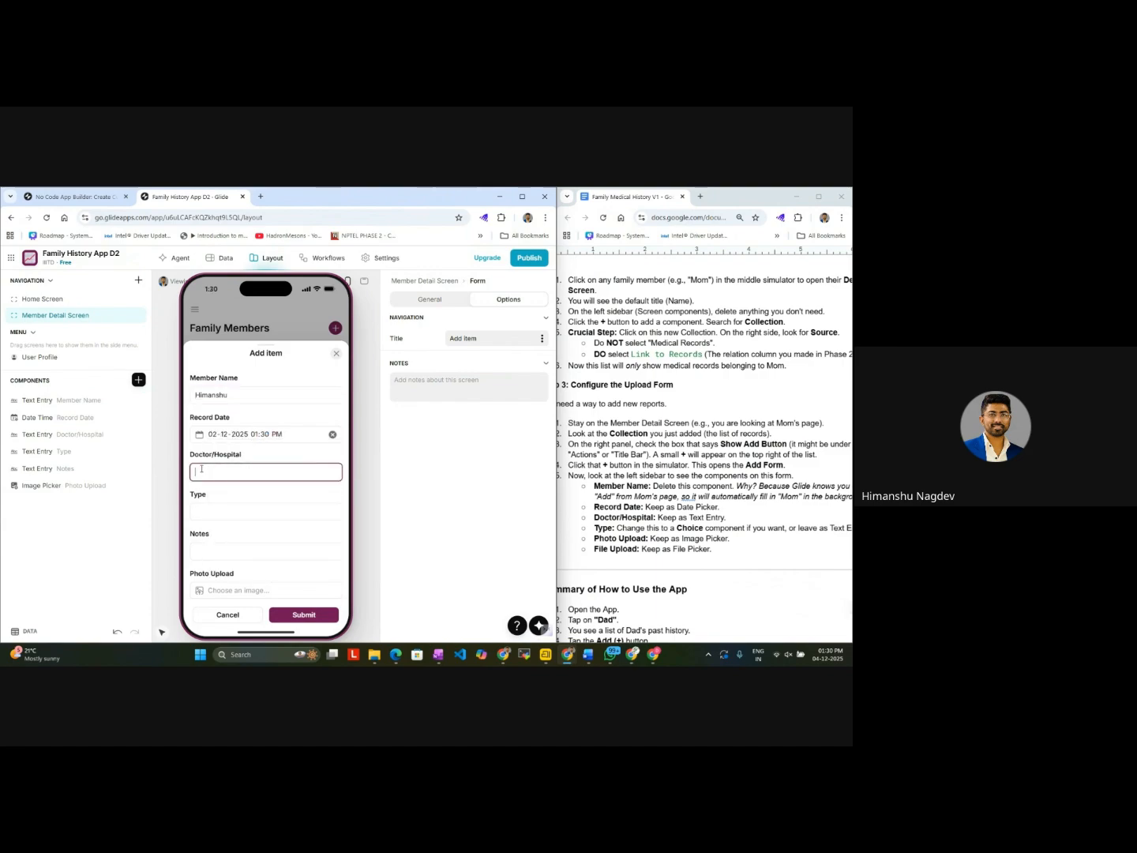
{"action": "type", "text": "CAB Hospital"}
Step: Set the new record's type to Report and notes to Ok, attach the instructable logo image, and submit the record
{"action": "left_click", "coordinate": [215, 515]}
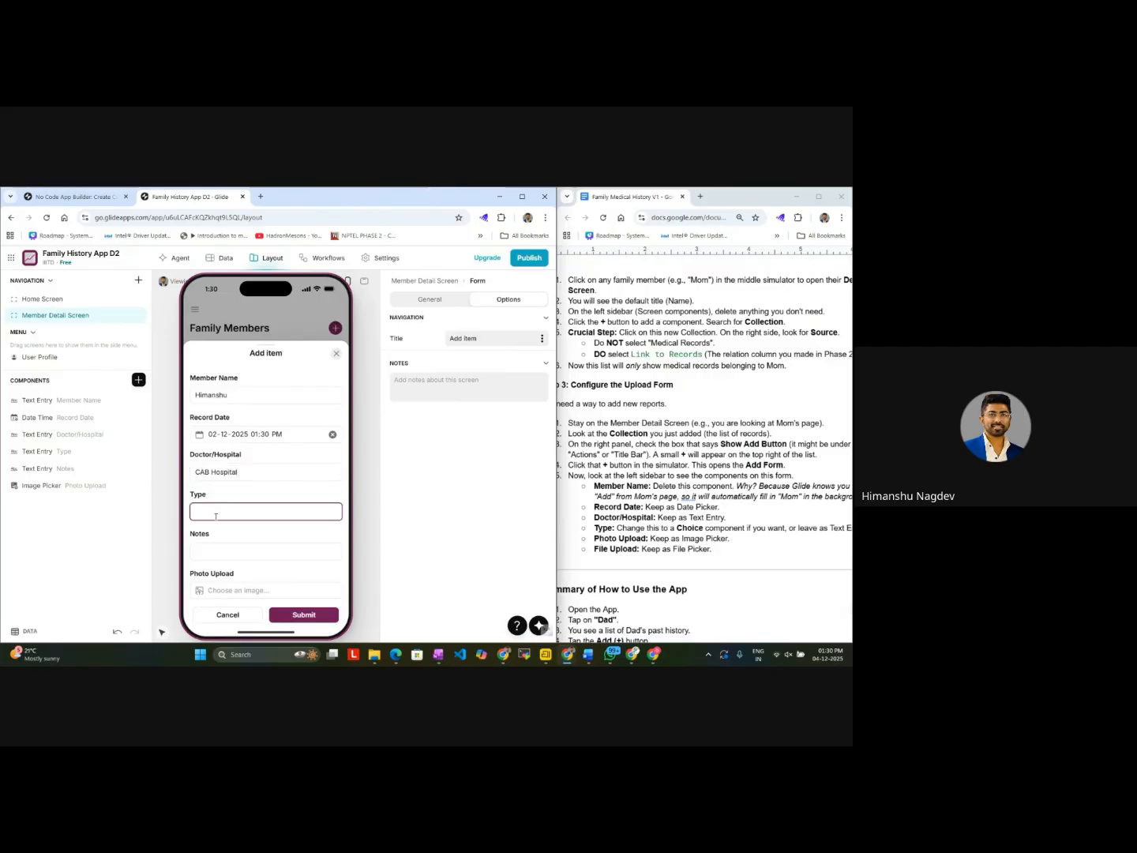
{"action": "type", "text": "Report"}
{"action": "left_click", "coordinate": [219, 551]}
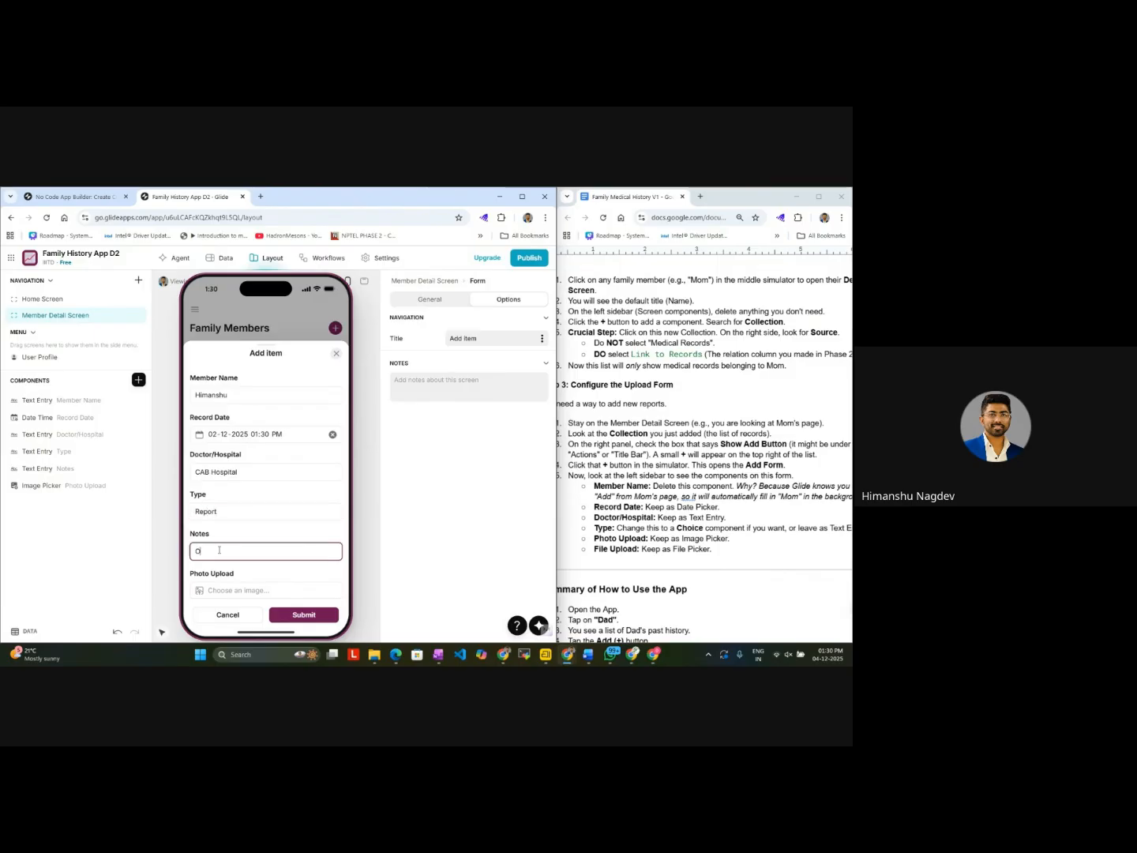
{"action": "type", "text": "Ok"}
{"action": "left_click", "coordinate": [243, 593]}
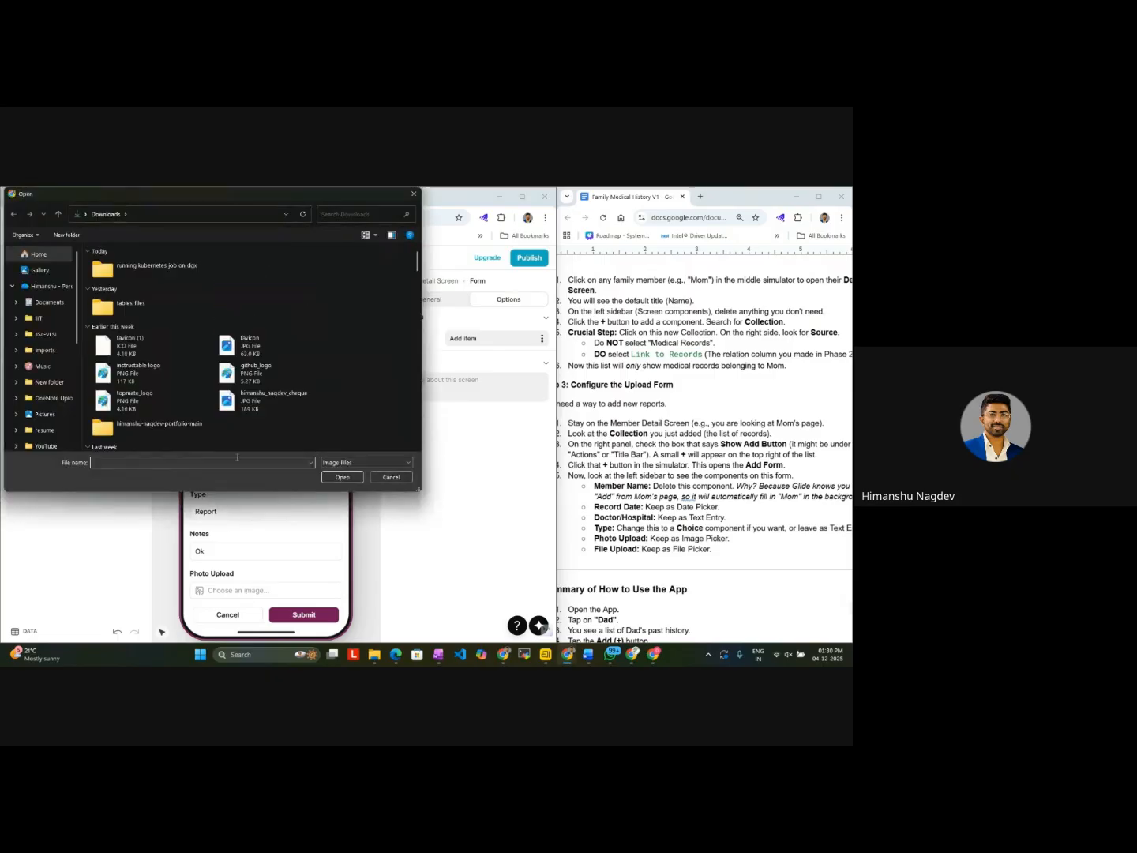
{"action": "double_click", "coordinate": [155, 382]}
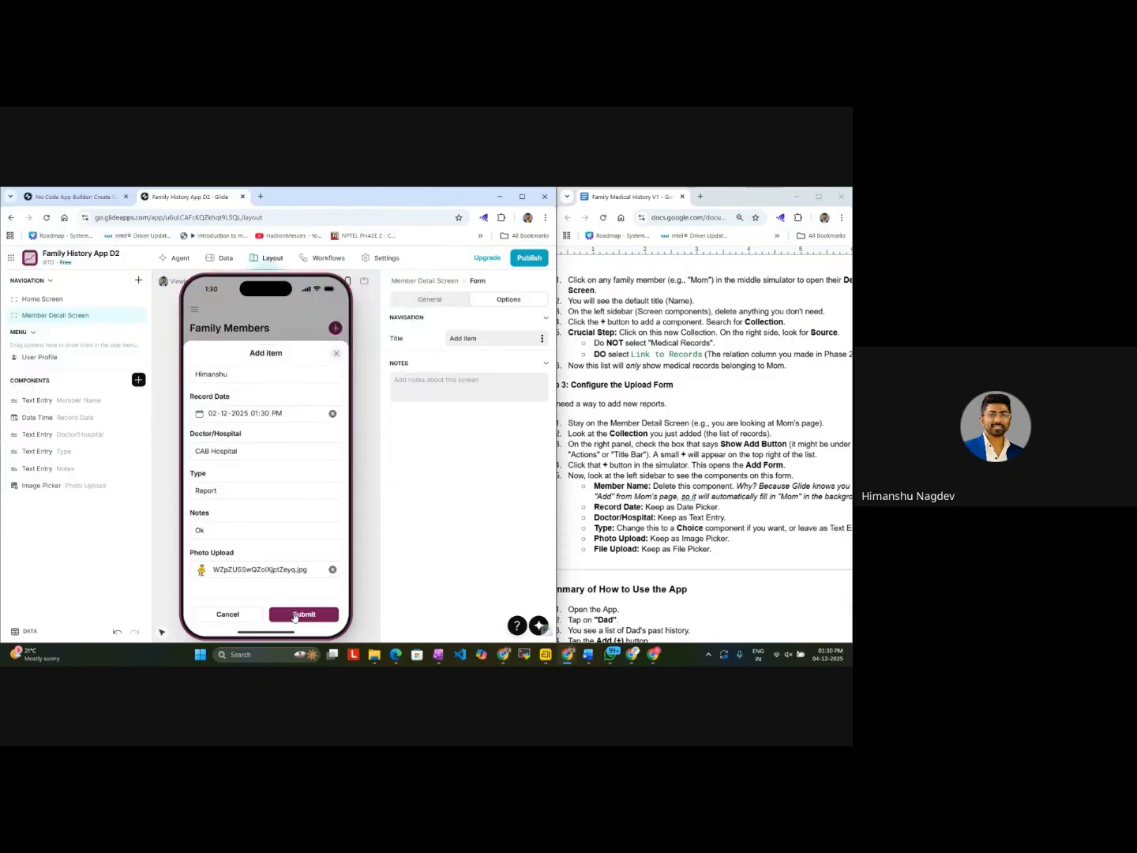
{"action": "left_click", "coordinate": [293, 614]}
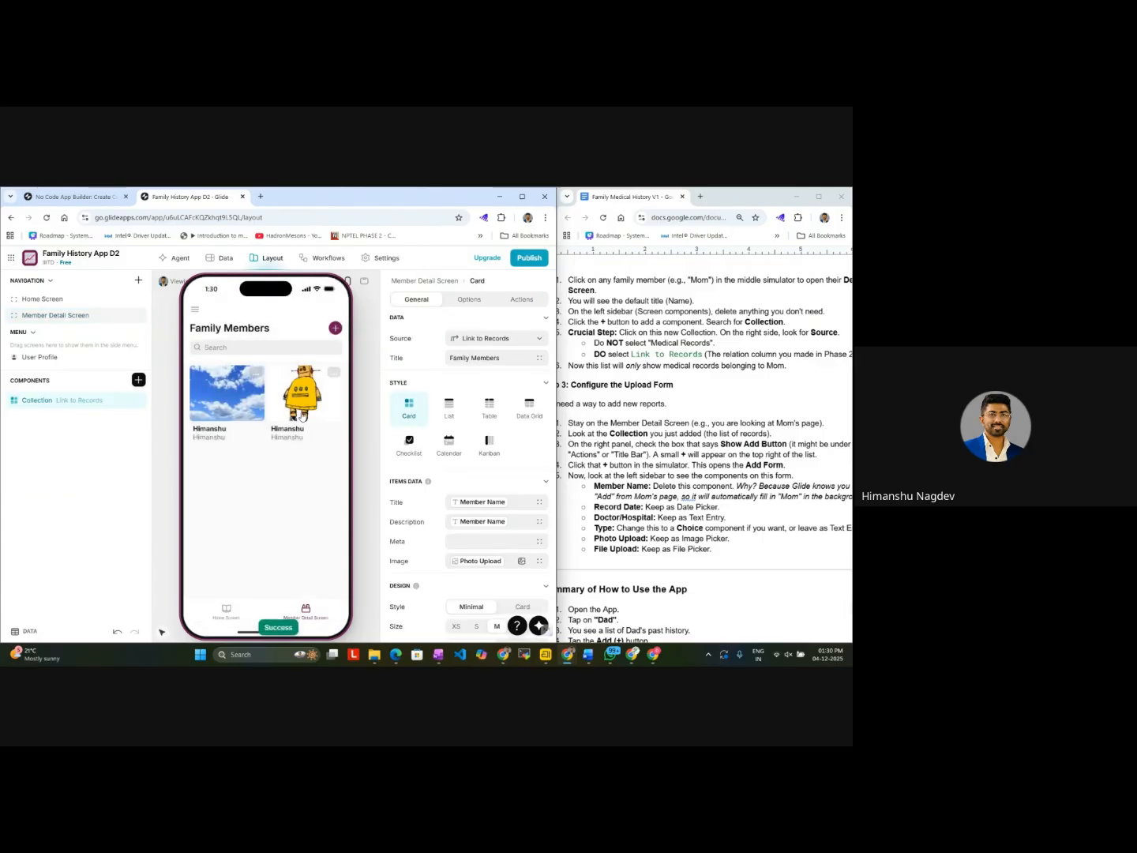
Step: Open the newly added record in the simulator and look through its hospital-grouped Kanban columns
{"action": "left_click", "coordinate": [294, 412]}
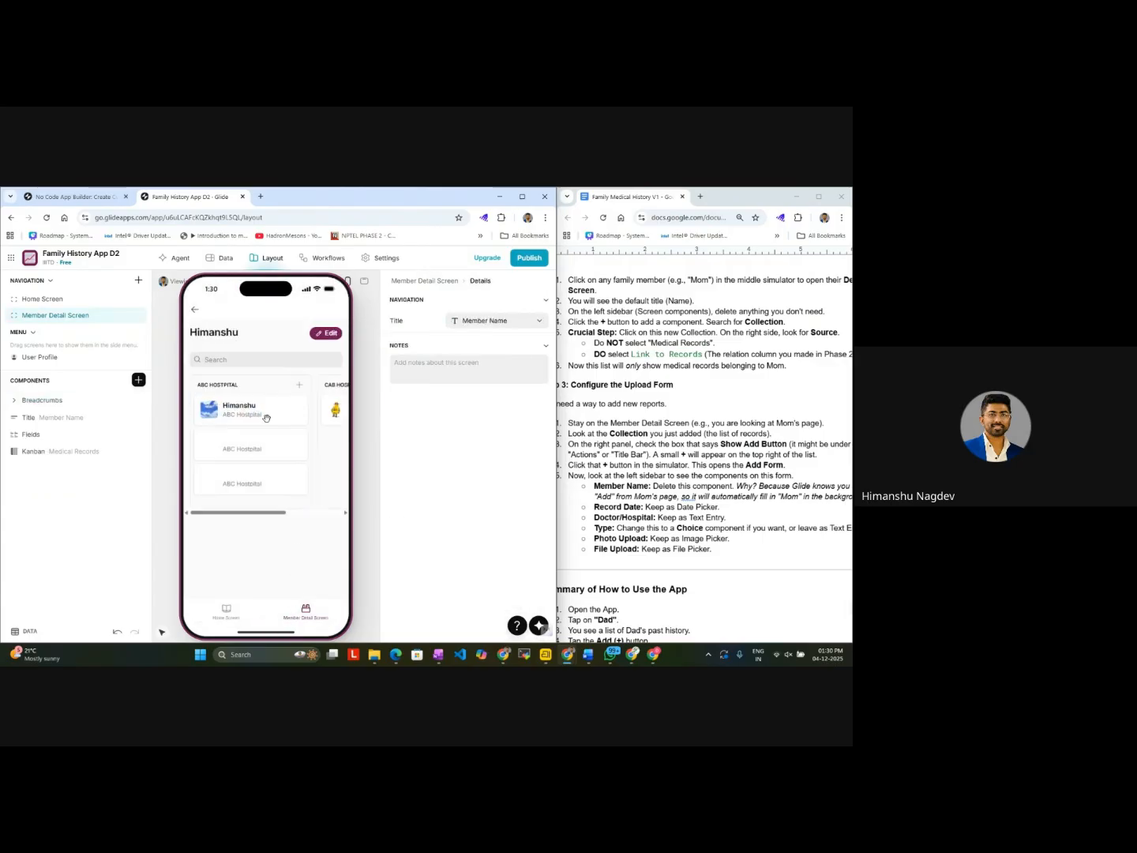
{"action": "scroll", "coordinate": [275, 415], "scroll_direction": "left", "scroll_amount": 2}
{"action": "scroll", "coordinate": [275, 416], "scroll_direction": "right", "scroll_amount": 1}
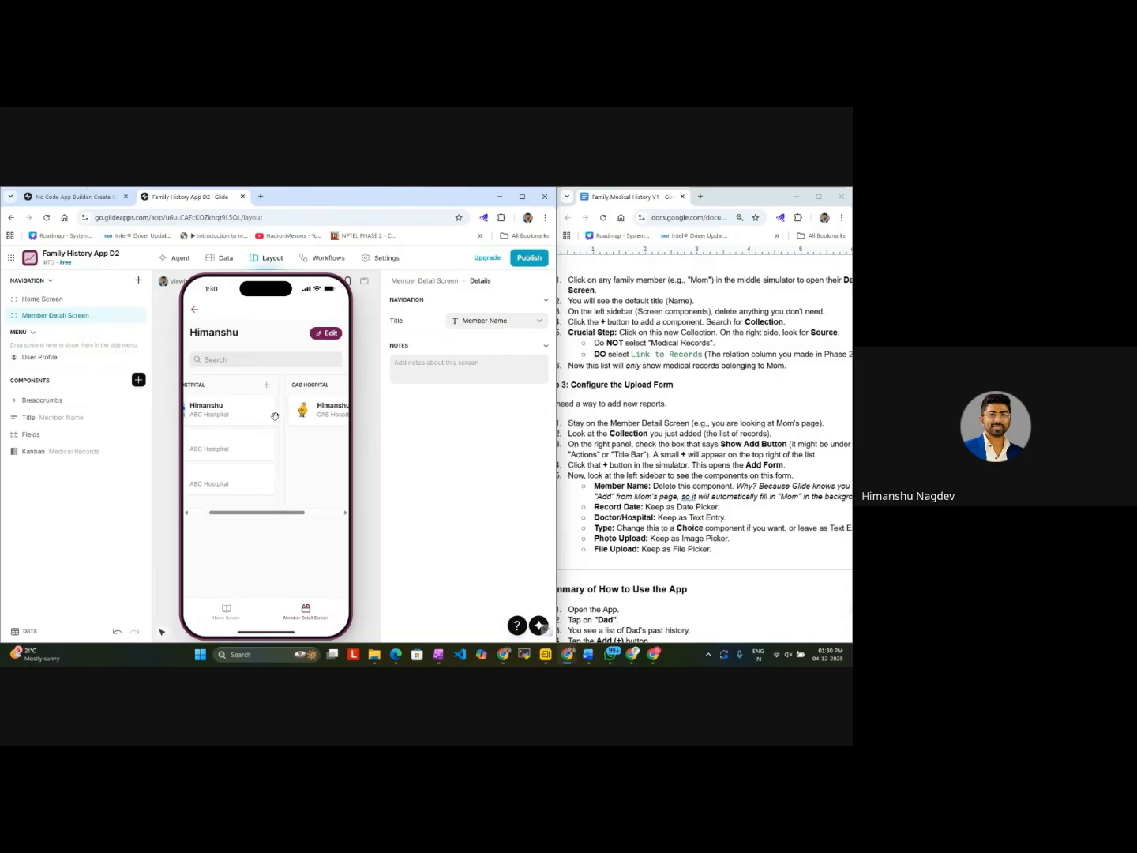
{"action": "scroll", "coordinate": [275, 415], "scroll_direction": "left", "scroll_amount": 1}
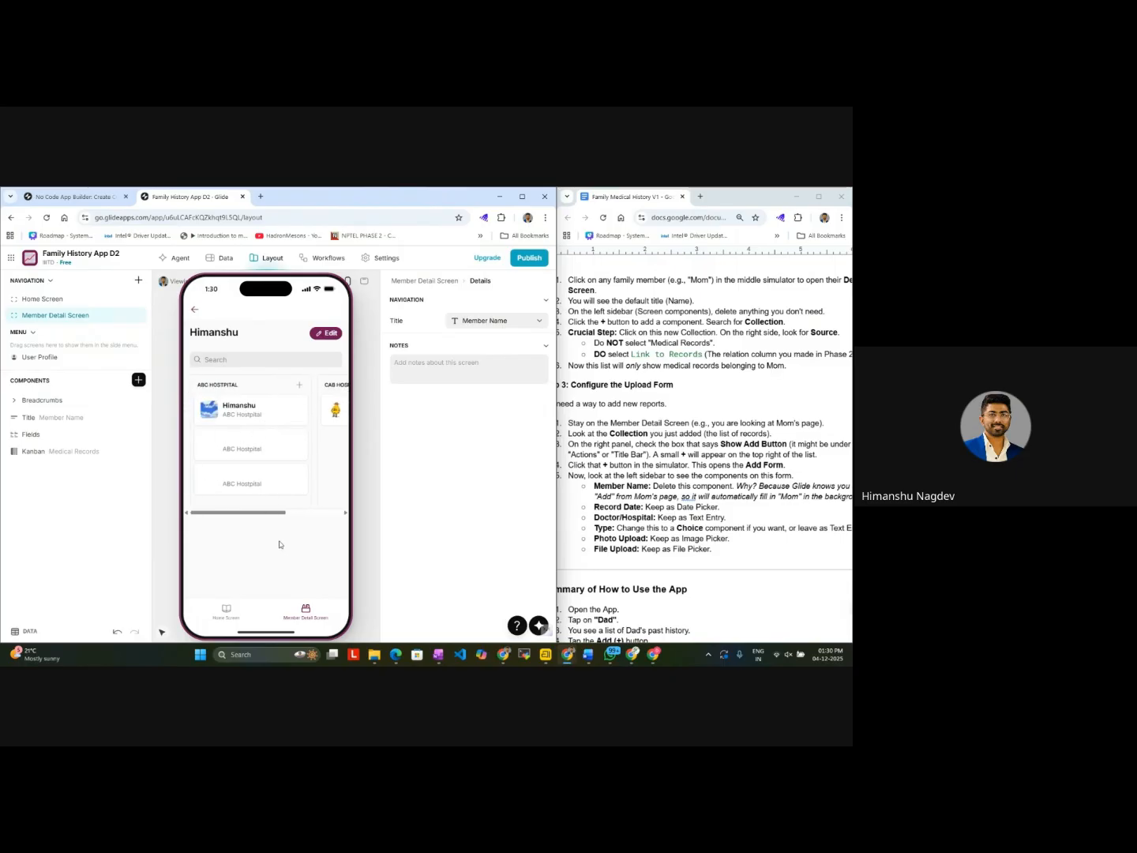
{"action": "scroll", "coordinate": [234, 448], "scroll_direction": "right", "scroll_amount": 2}
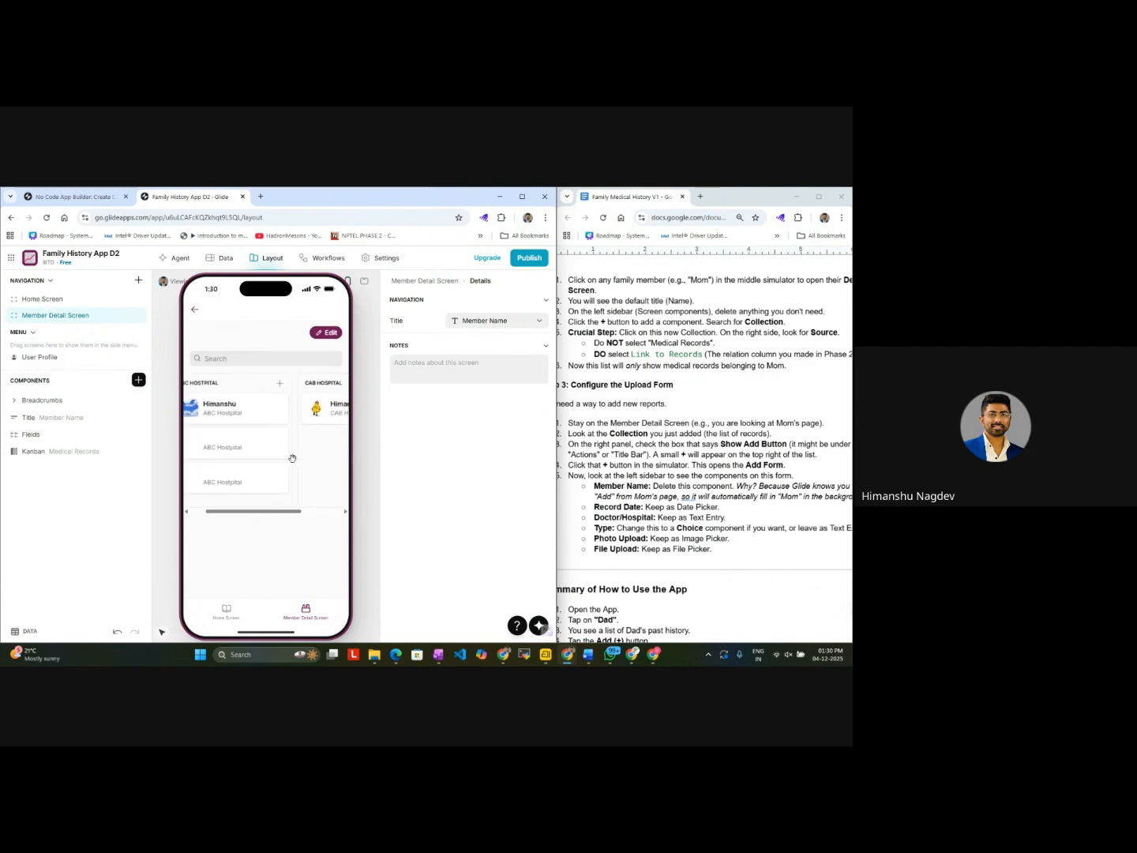
{"action": "scroll", "coordinate": [292, 458], "scroll_direction": "left", "scroll_amount": 2}
Step: Check the Home Screen's page settings and the linked records shown for the first member, Mom and Sister
{"action": "left_click", "coordinate": [228, 610]}
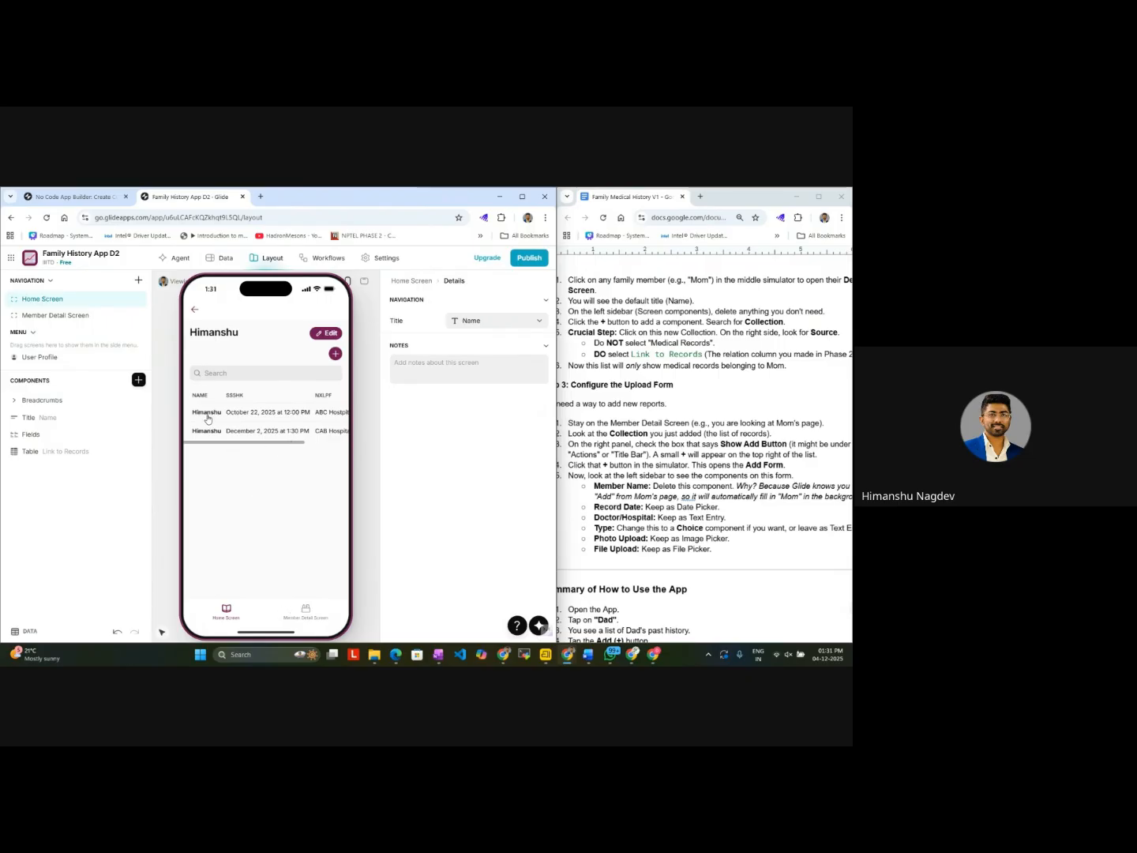
{"action": "left_click", "coordinate": [412, 282]}
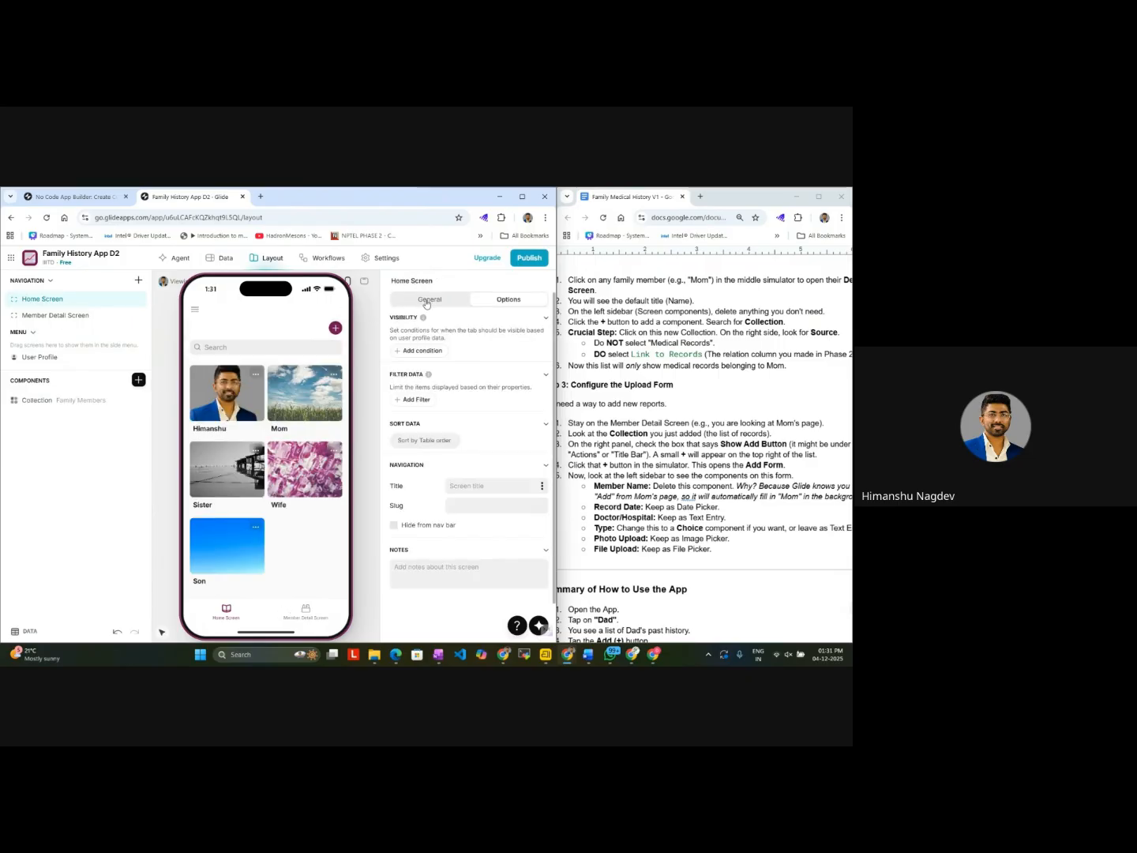
{"action": "left_click", "coordinate": [427, 301]}
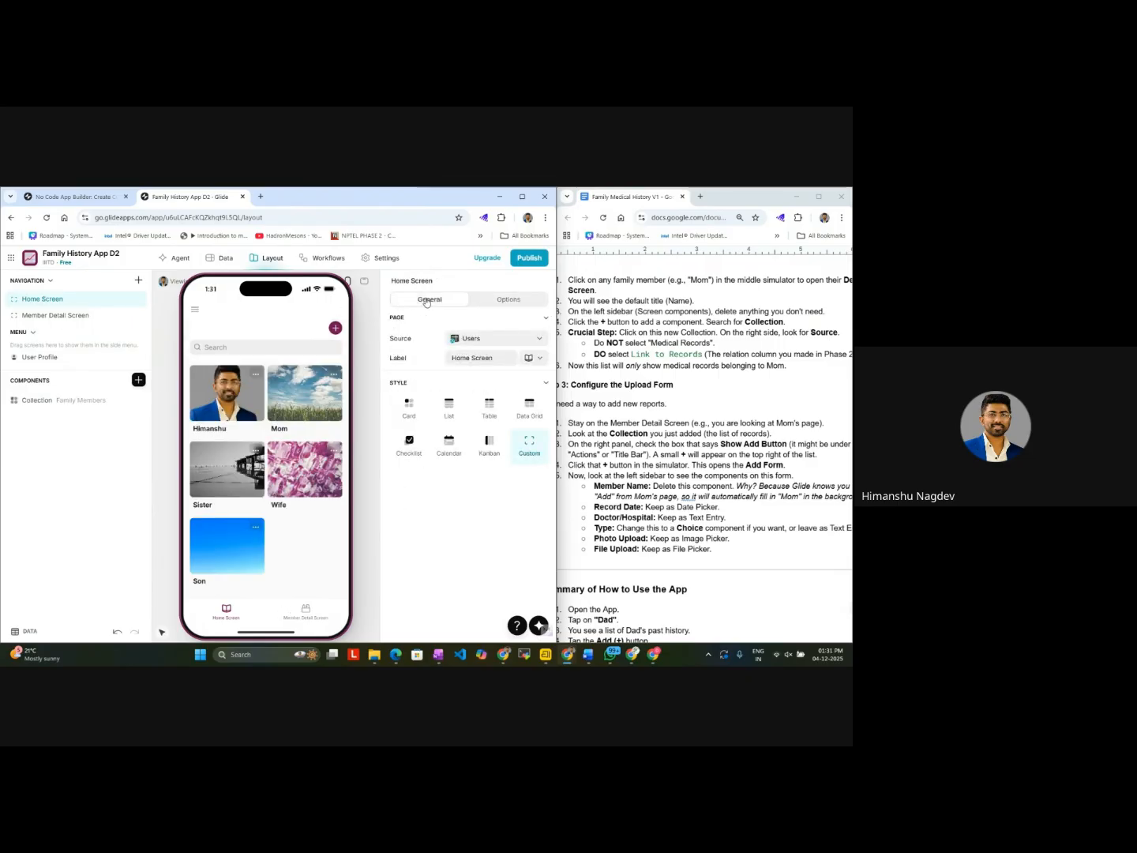
{"action": "left_click", "coordinate": [235, 417]}
{"action": "left_click", "coordinate": [193, 310]}
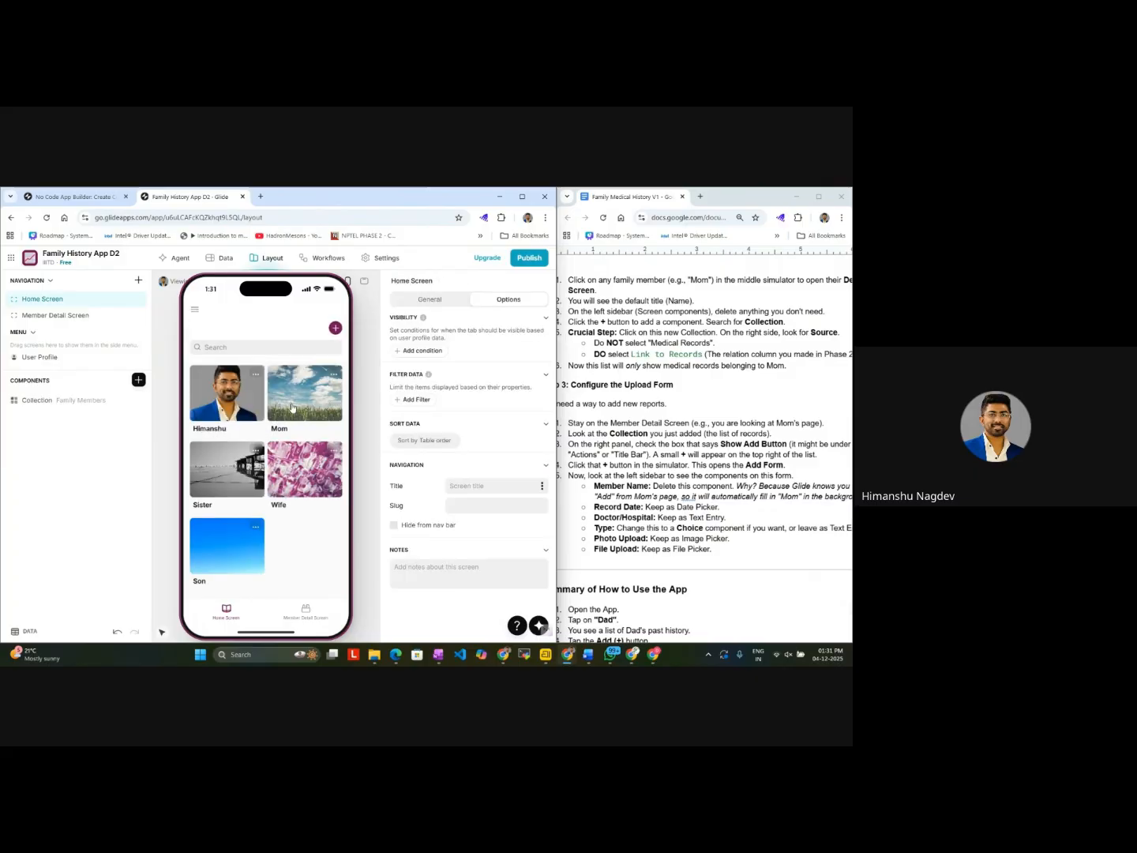
{"action": "left_click", "coordinate": [290, 407]}
{"action": "left_click", "coordinate": [194, 310]}
{"action": "left_click", "coordinate": [221, 444]}
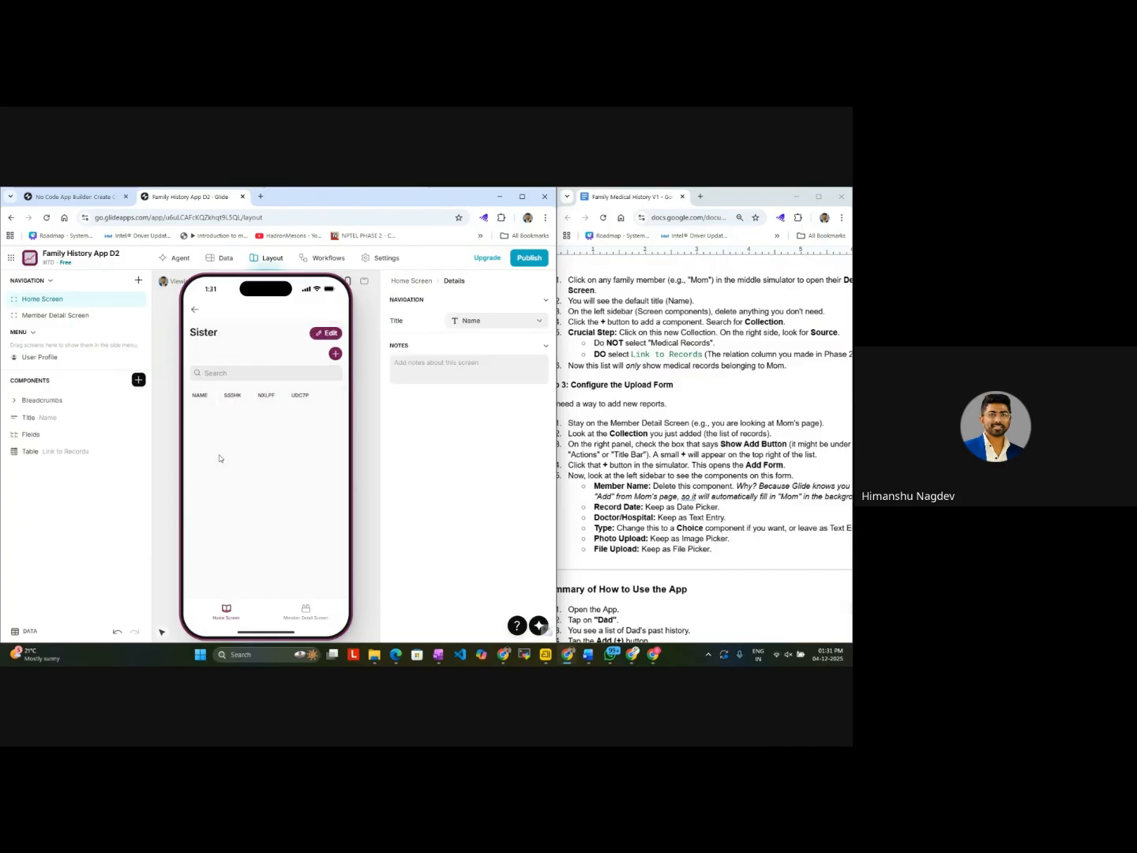
Step: Look through the Wife and Son detail pages and compare the Home Screen with the Member Detail Screen in the simulator
{"action": "left_click", "coordinate": [195, 310]}
{"action": "left_click", "coordinate": [291, 468]}
{"action": "left_click", "coordinate": [194, 310]}
{"action": "left_click", "coordinate": [225, 551]}
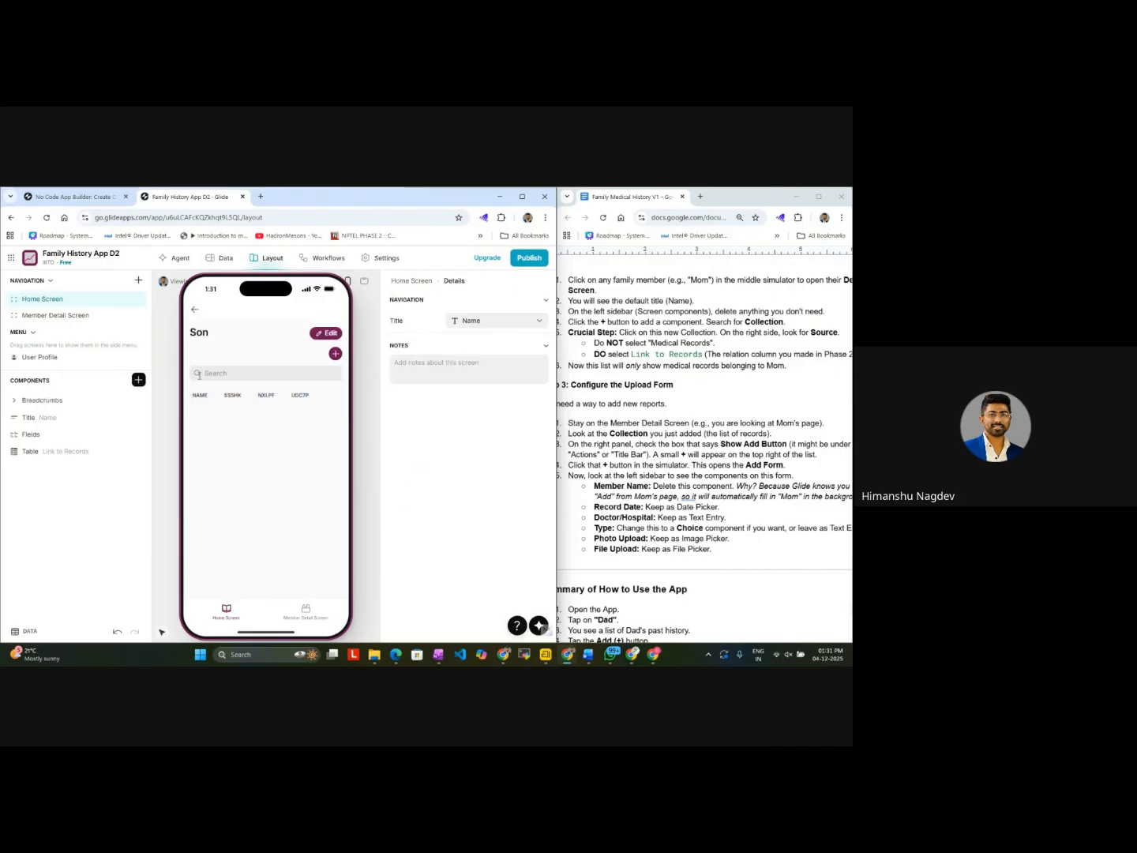
{"action": "left_click", "coordinate": [195, 313]}
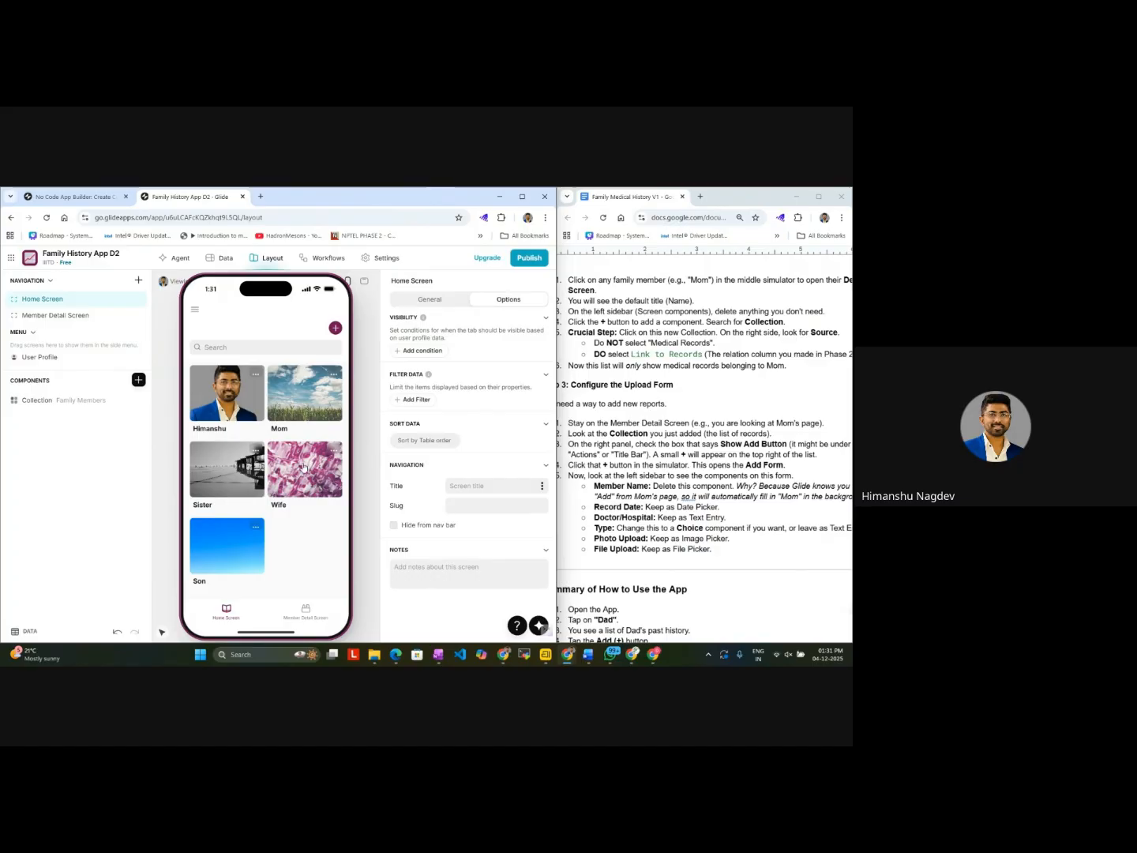
{"action": "left_click", "coordinate": [291, 614]}
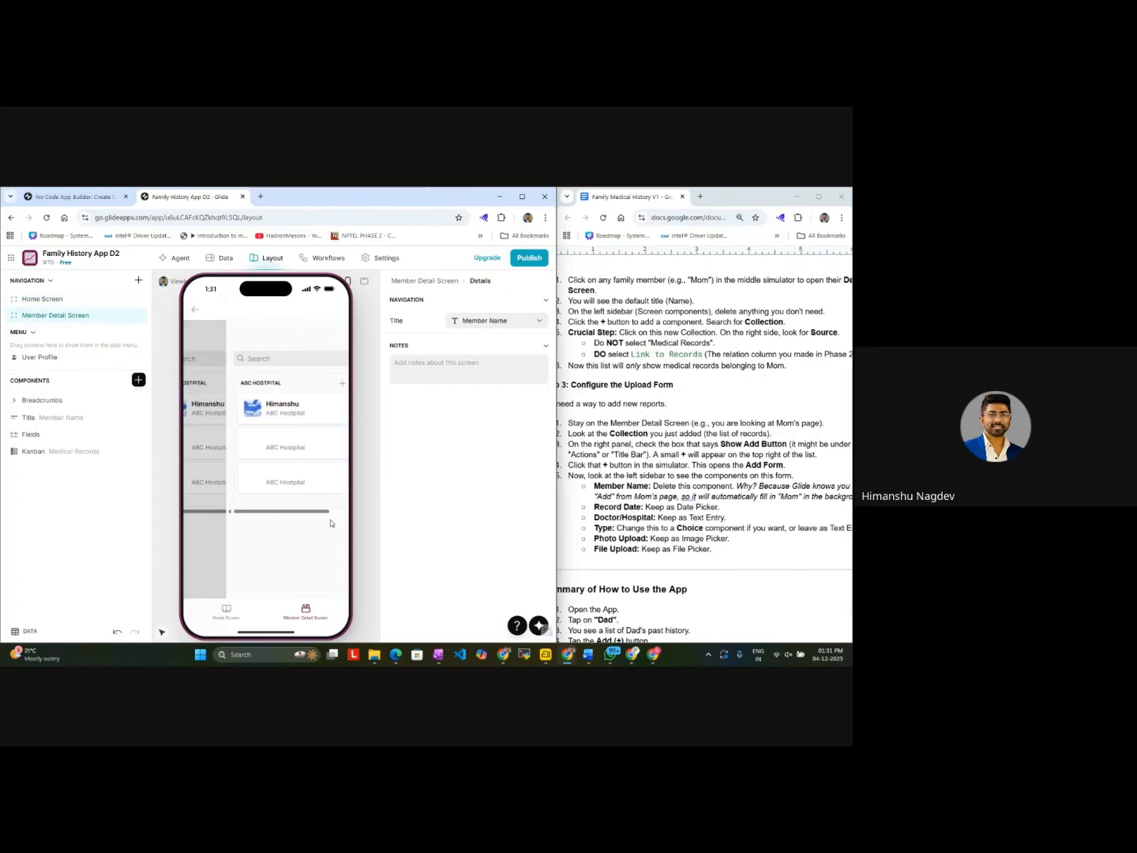
{"action": "left_click", "coordinate": [432, 282]}
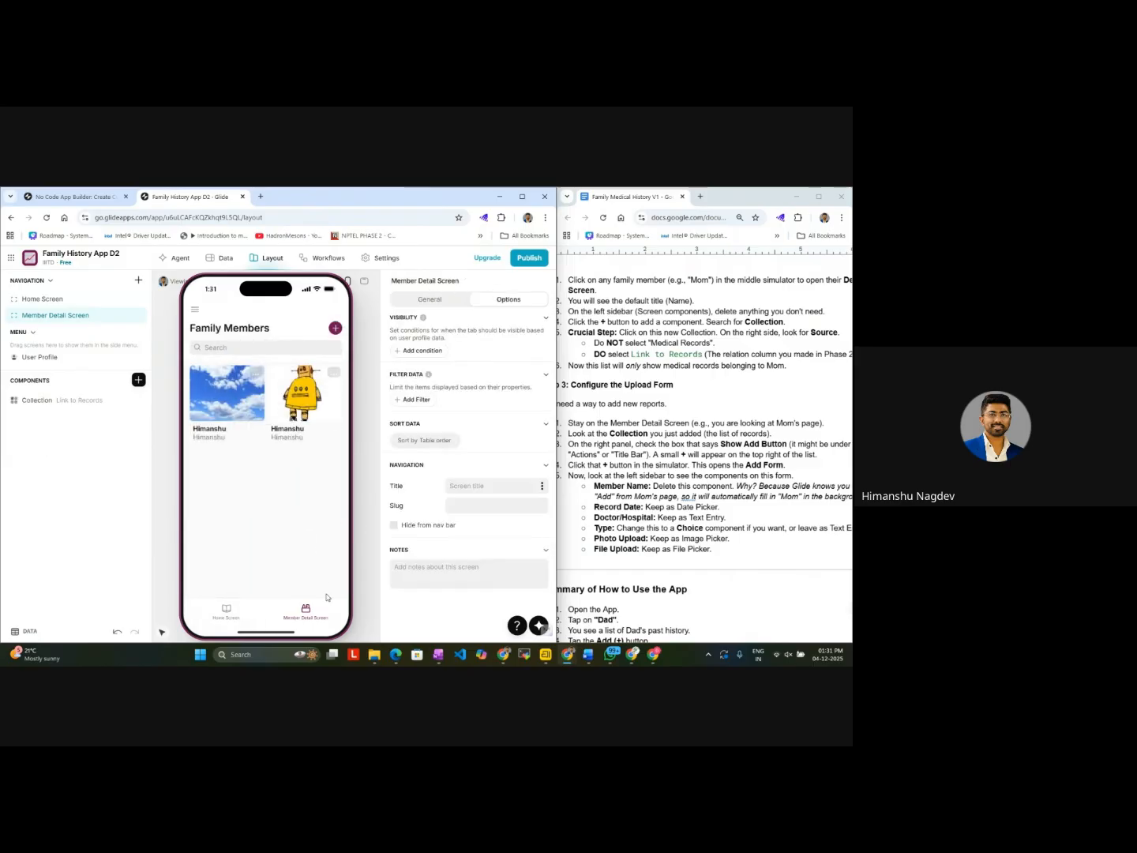
{"action": "left_click", "coordinate": [238, 616]}
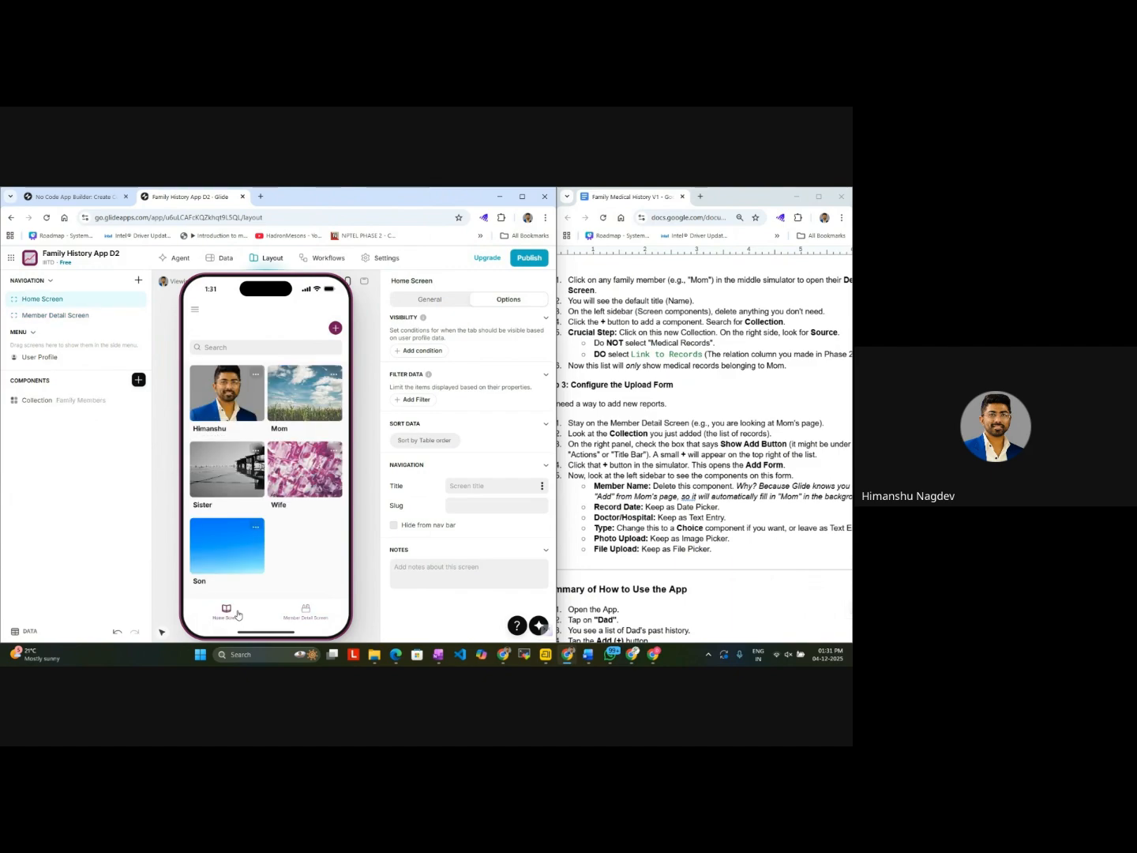
Step: Try the Card, Calendar, Checklist, Data Grid and Kanban styles on the first member's Link to Records collection
{"action": "left_click", "coordinate": [241, 402]}
{"action": "left_click", "coordinate": [69, 454]}
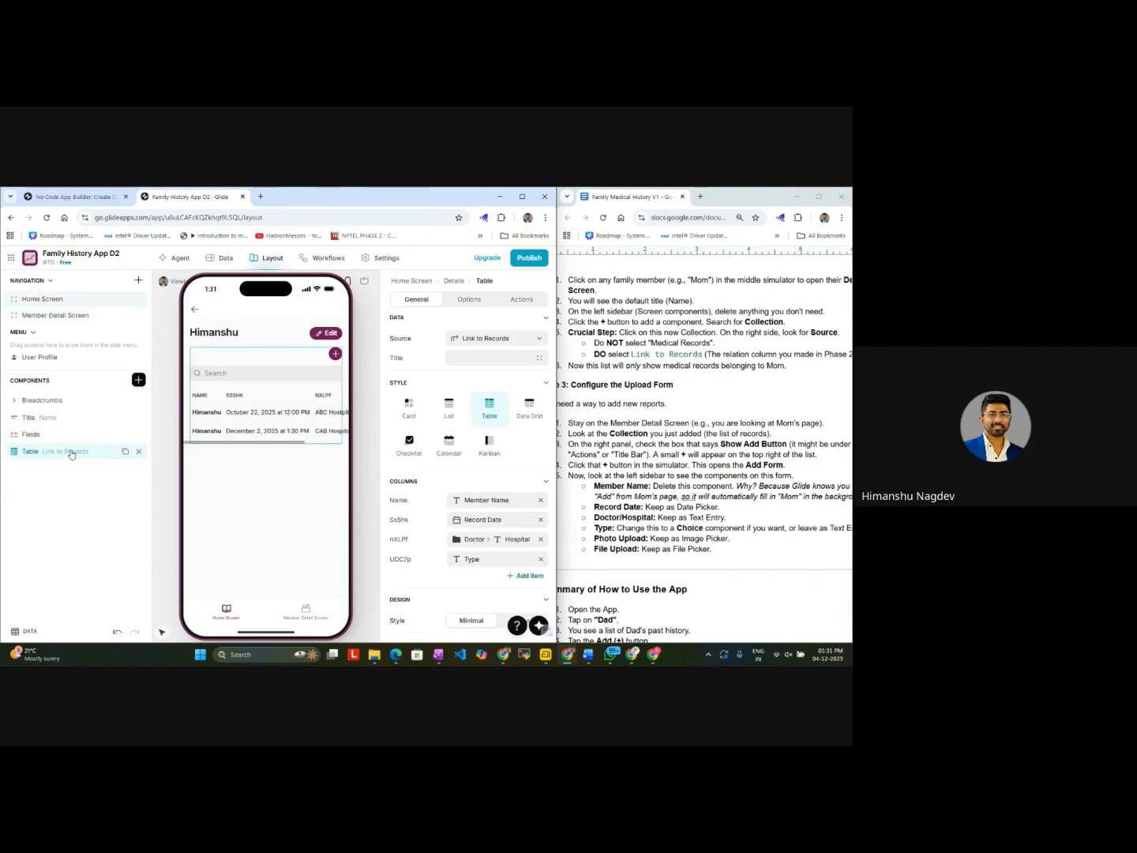
{"action": "left_click", "coordinate": [410, 419]}
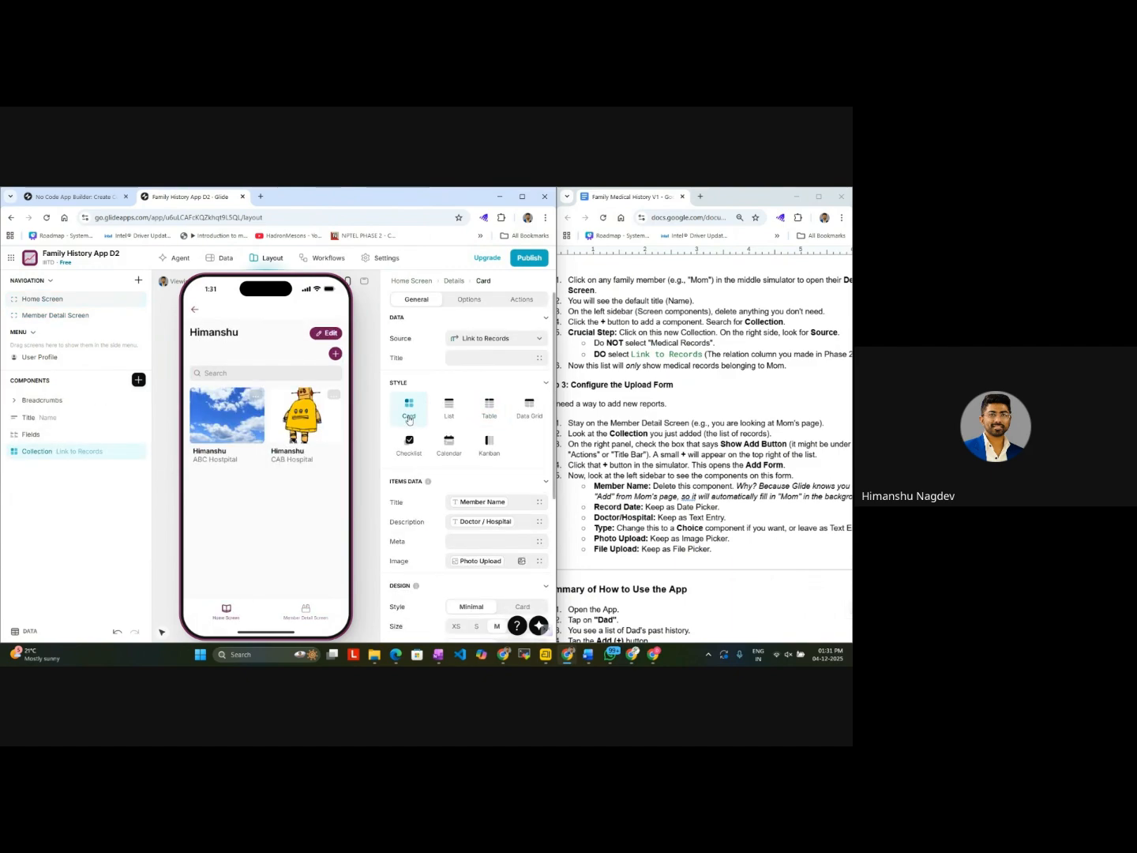
{"action": "left_click", "coordinate": [448, 446]}
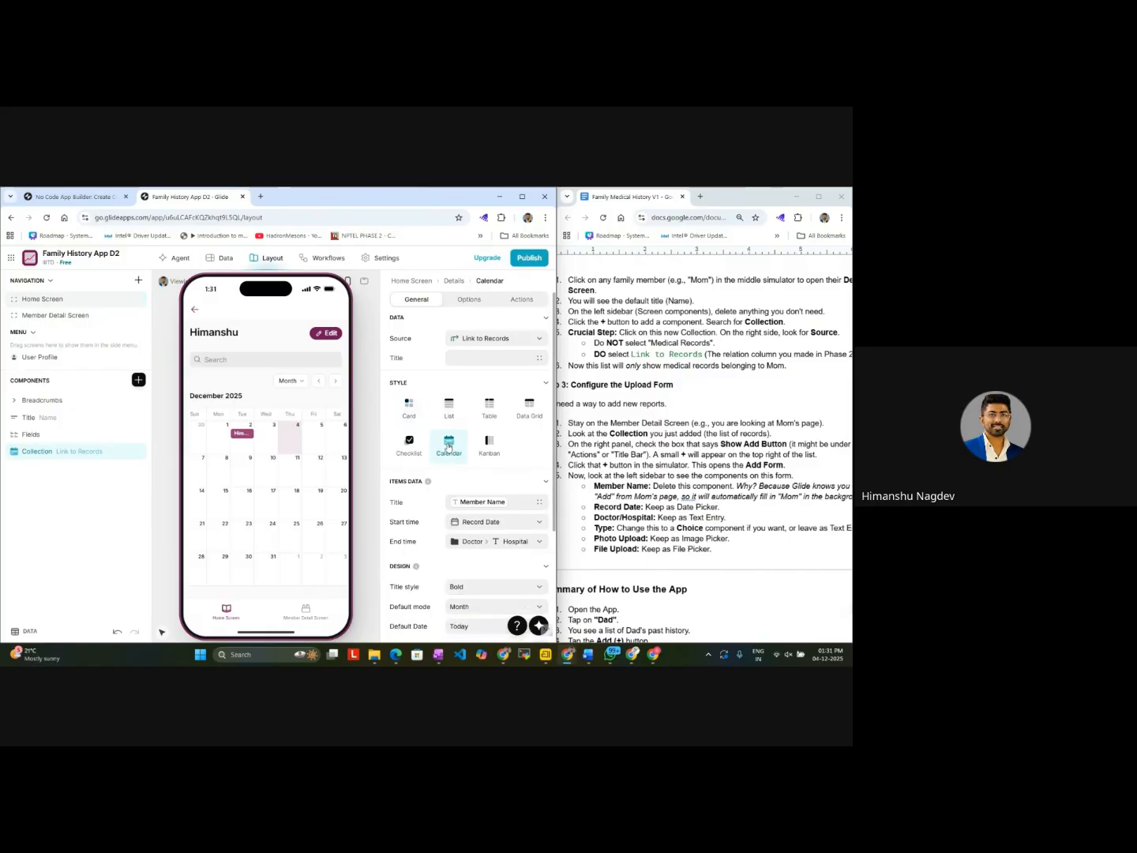
{"action": "left_click", "coordinate": [409, 409]}
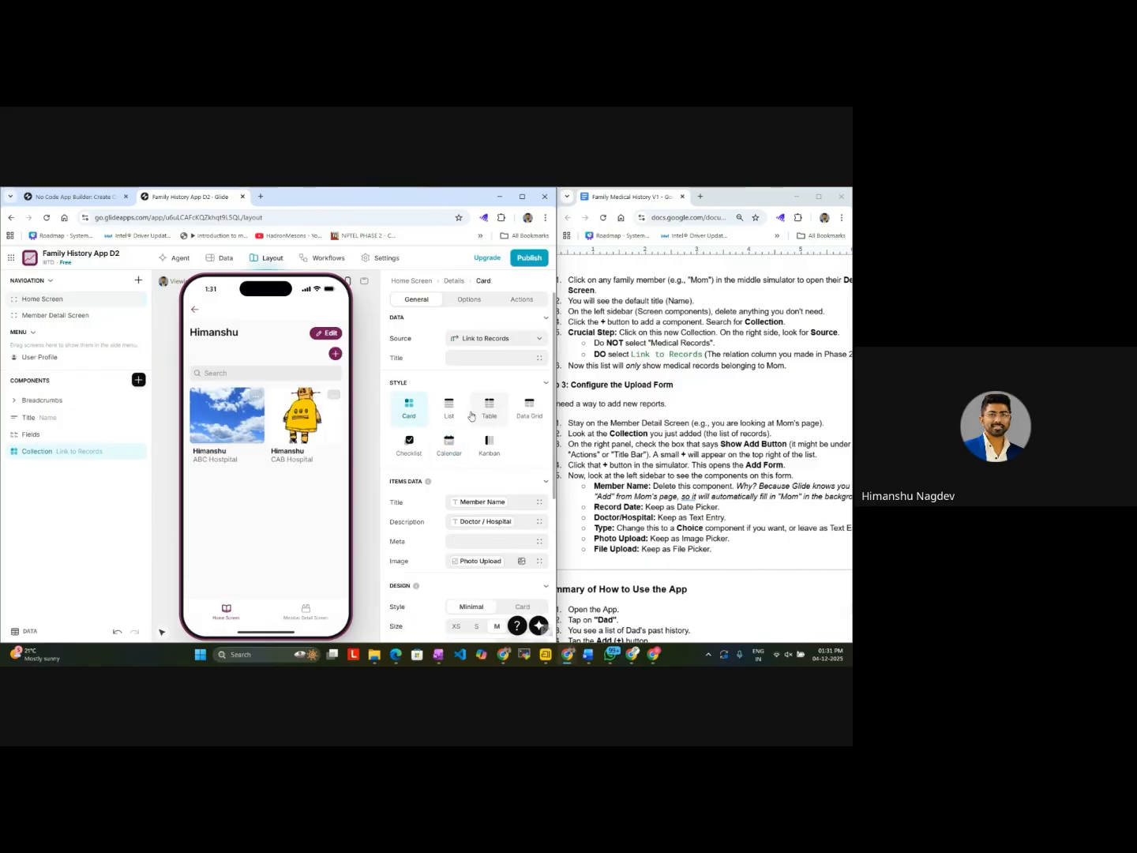
{"action": "left_click", "coordinate": [416, 453]}
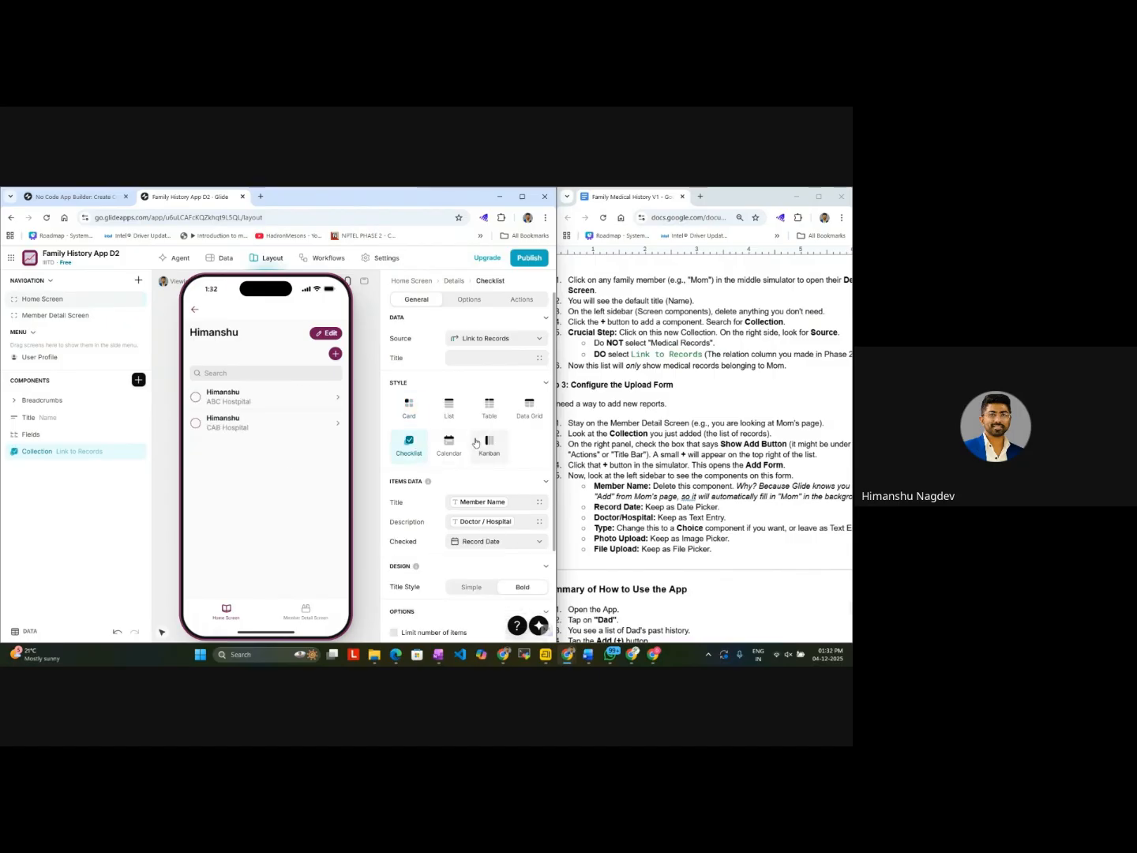
{"action": "left_click", "coordinate": [531, 407]}
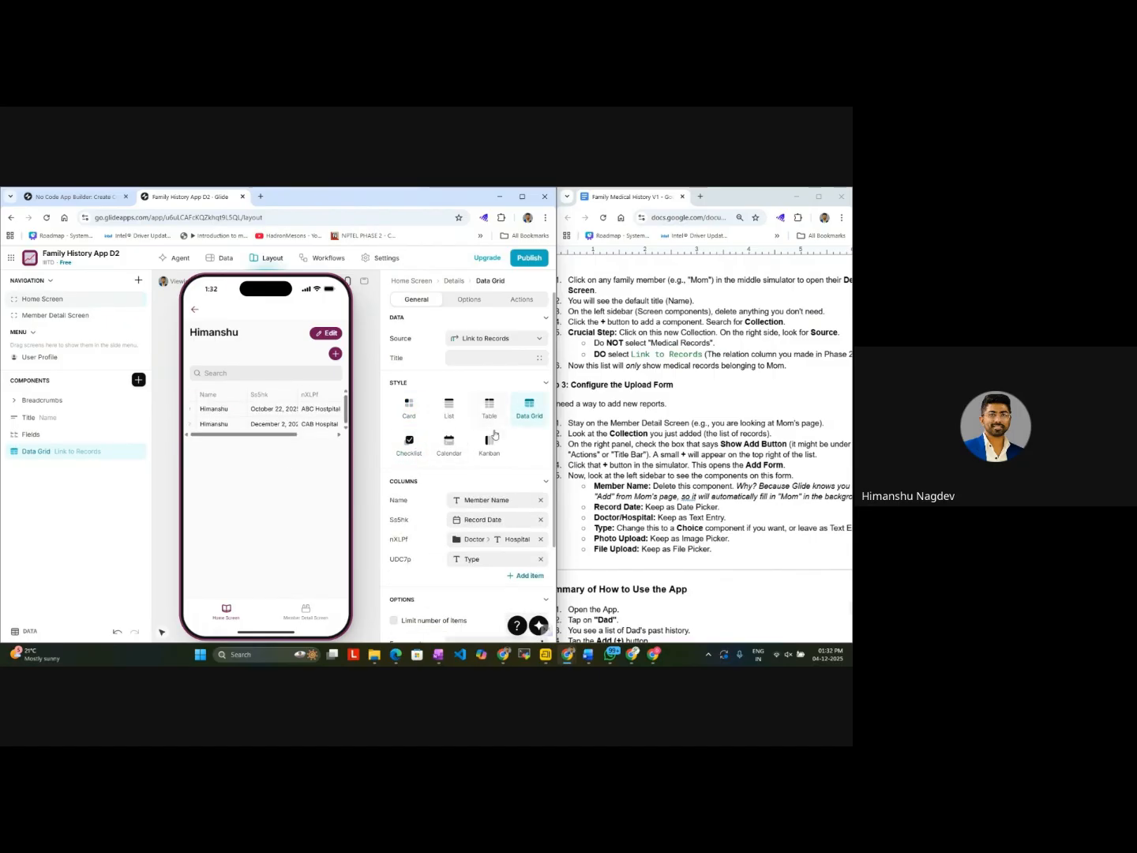
{"action": "left_click", "coordinate": [321, 434]}
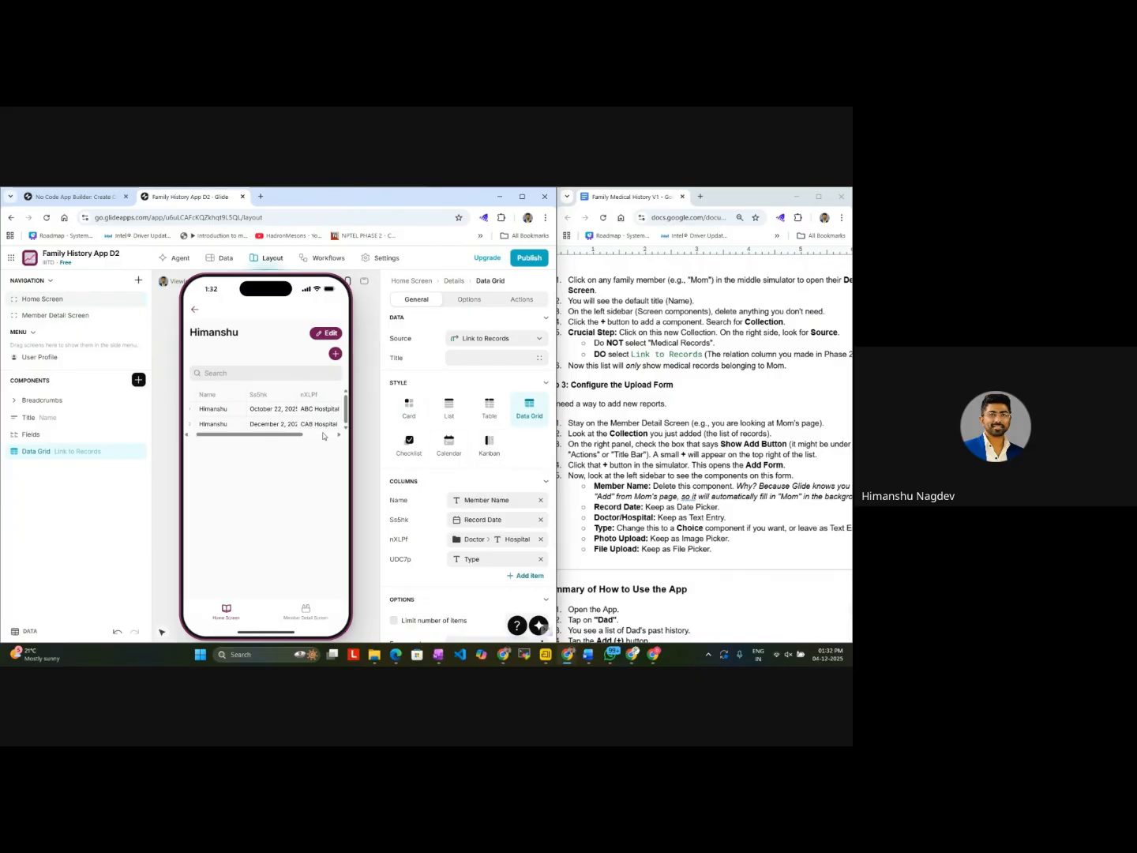
{"action": "left_click_drag", "start_coordinate": [323, 435], "coordinate": [278, 435]}
{"action": "left_click", "coordinate": [485, 444]}
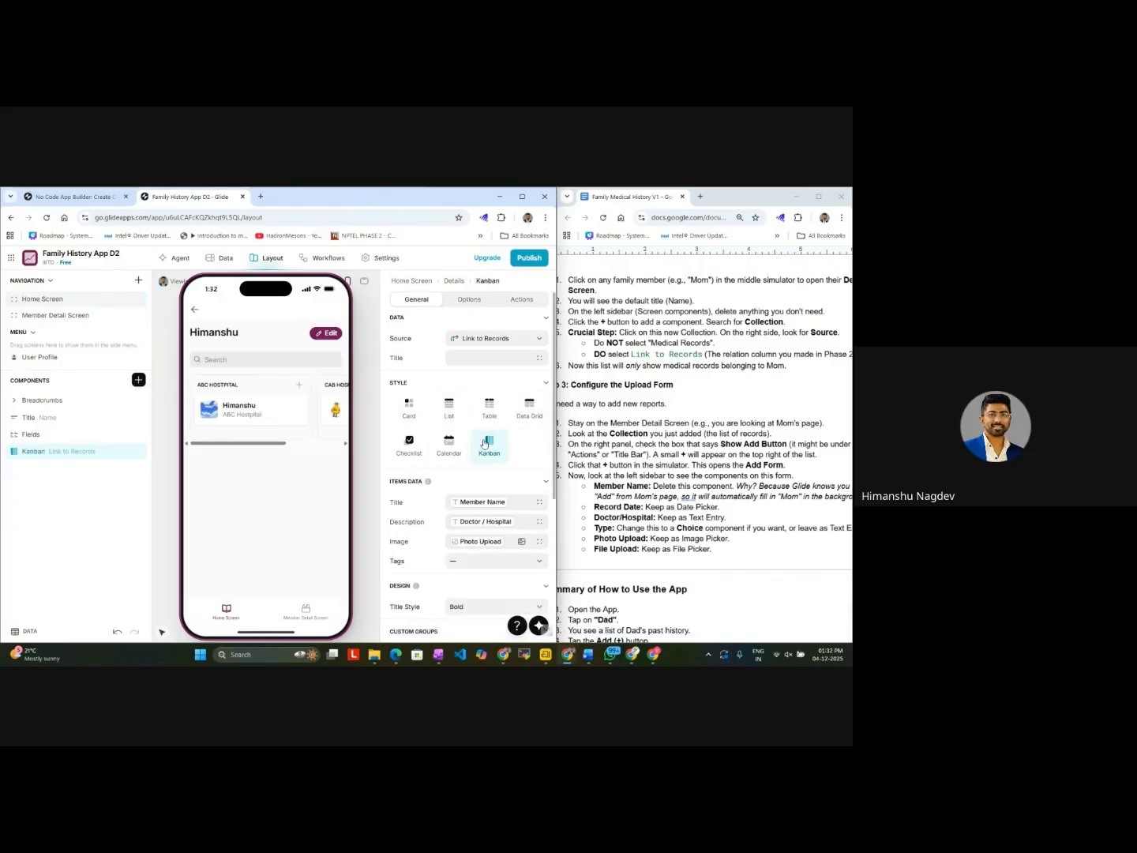
{"action": "left_click", "coordinate": [410, 407]}
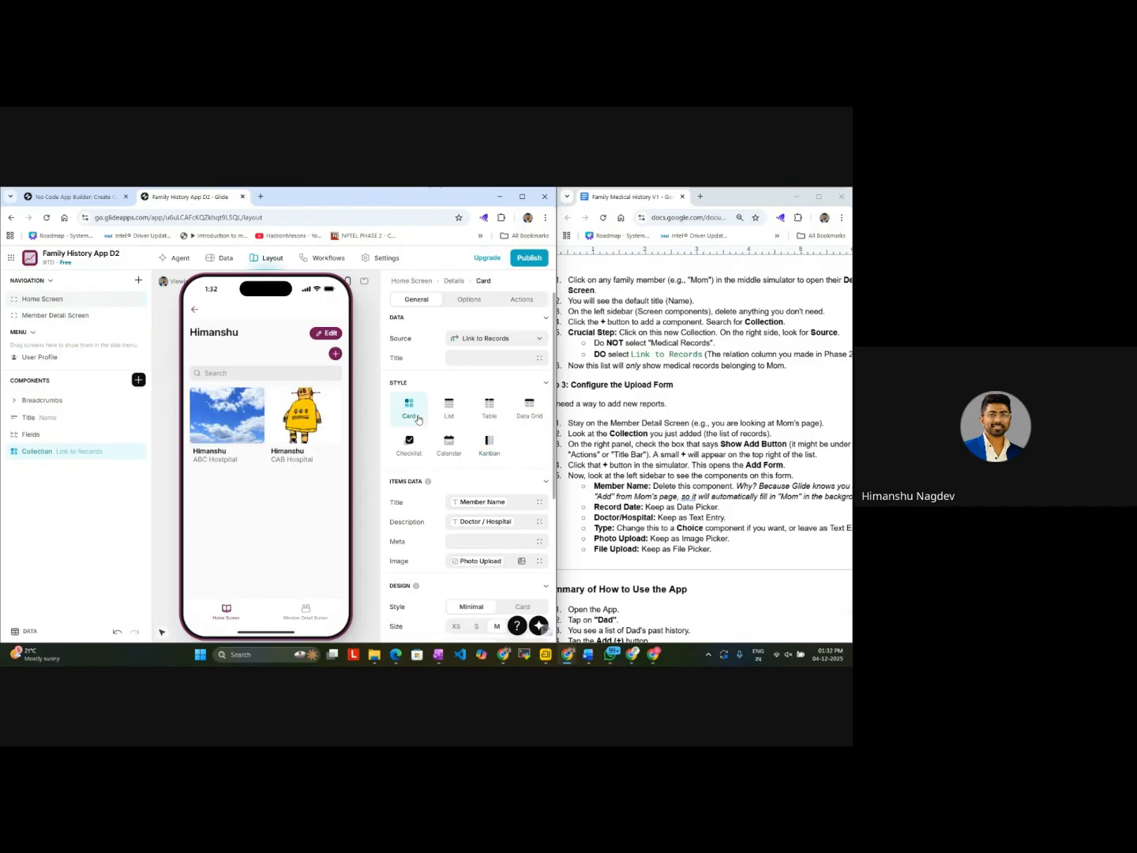
Step: Preview records from the card layout and switch the Link to Records collection to the Calendar style
{"action": "left_click", "coordinate": [302, 429]}
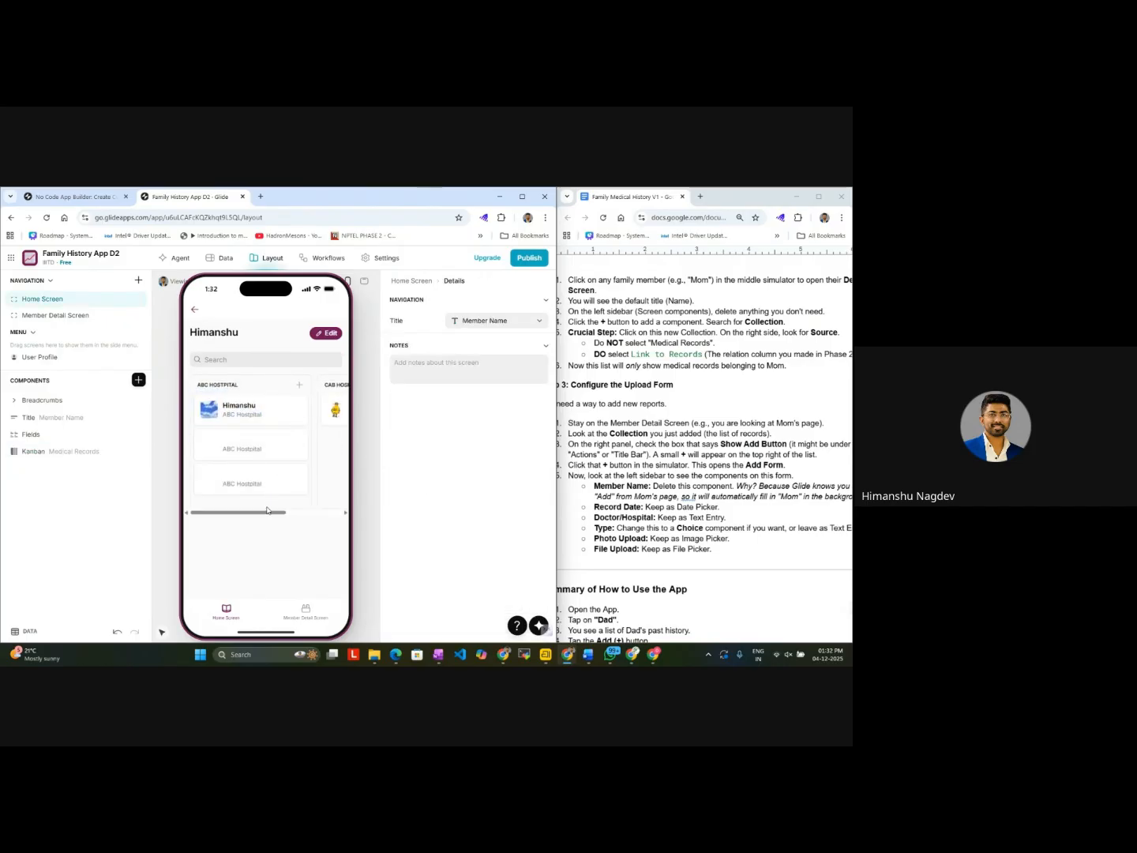
{"action": "left_click", "coordinate": [199, 313]}
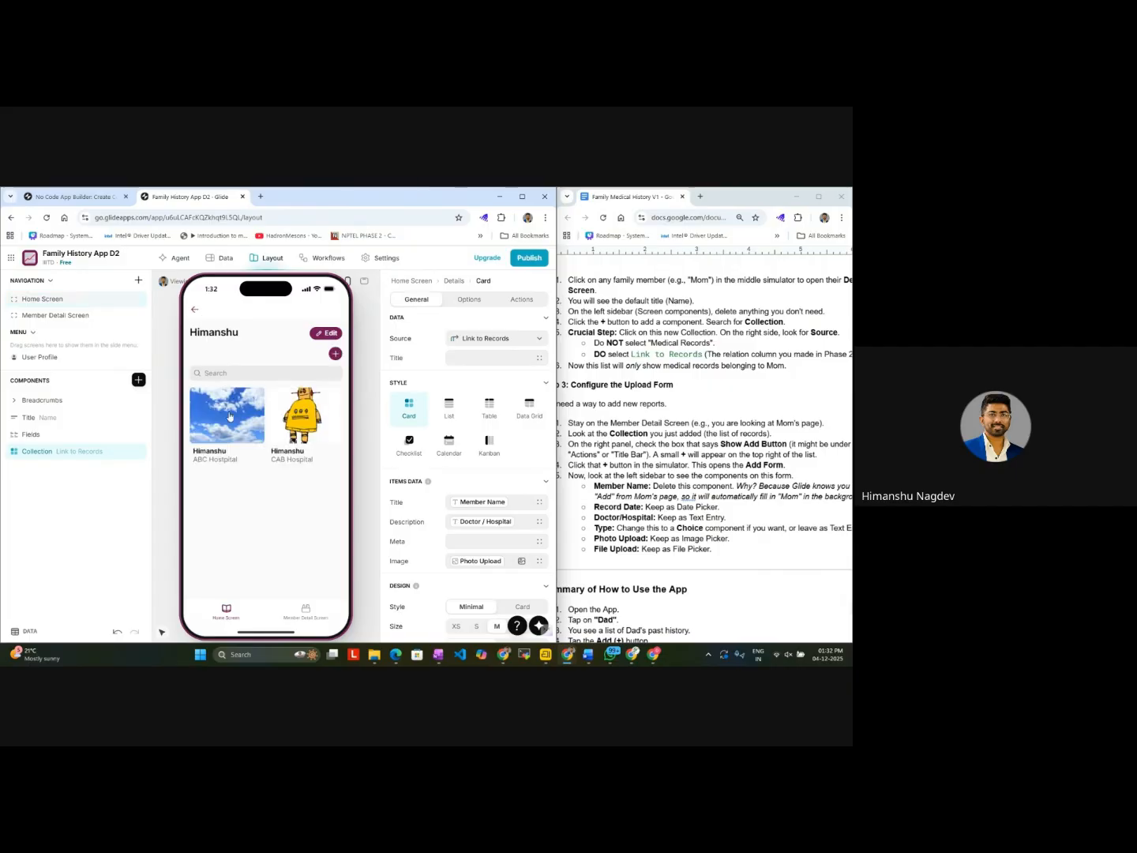
{"action": "left_click", "coordinate": [229, 417]}
{"action": "left_click", "coordinate": [447, 447]}
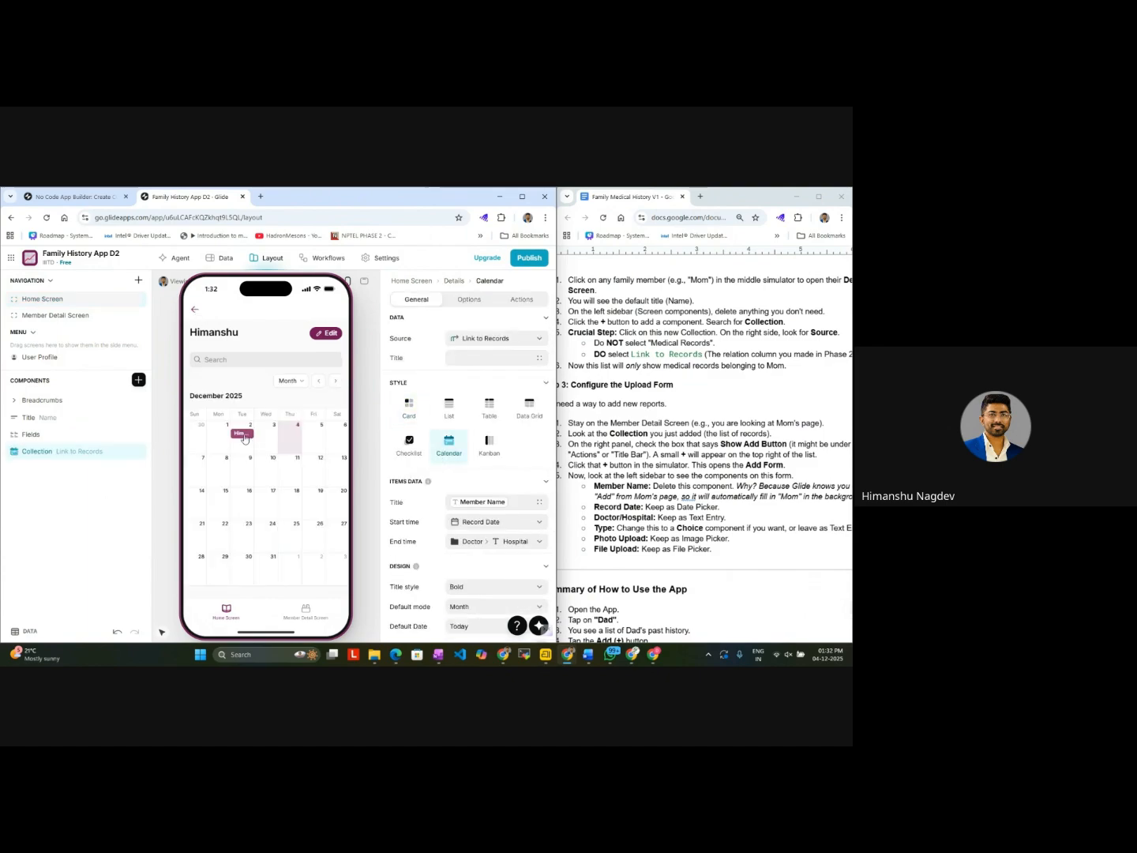
Step: Check the December and November 2025 calendar views and open the December 2 record's details from them
{"action": "left_click", "coordinate": [244, 437]}
{"action": "left_click", "coordinate": [195, 313]}
{"action": "left_click", "coordinate": [318, 381]}
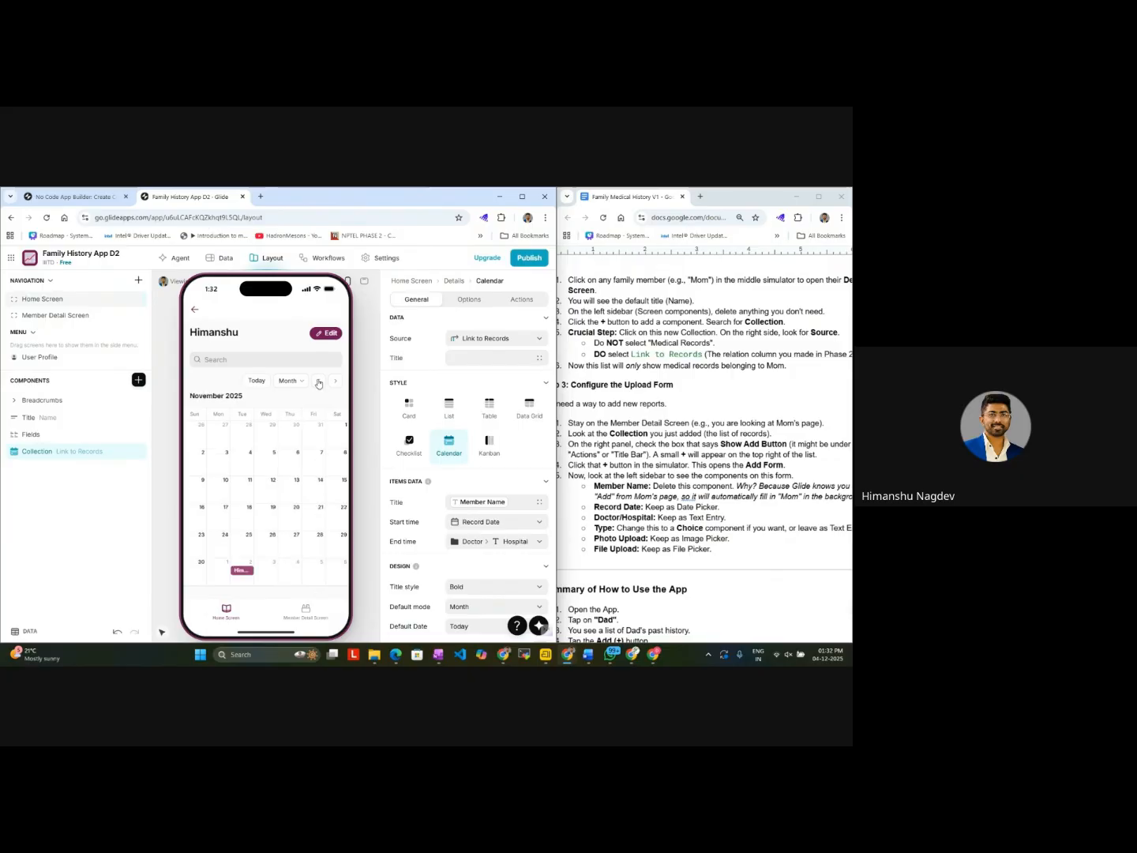
{"action": "left_click", "coordinate": [243, 572]}
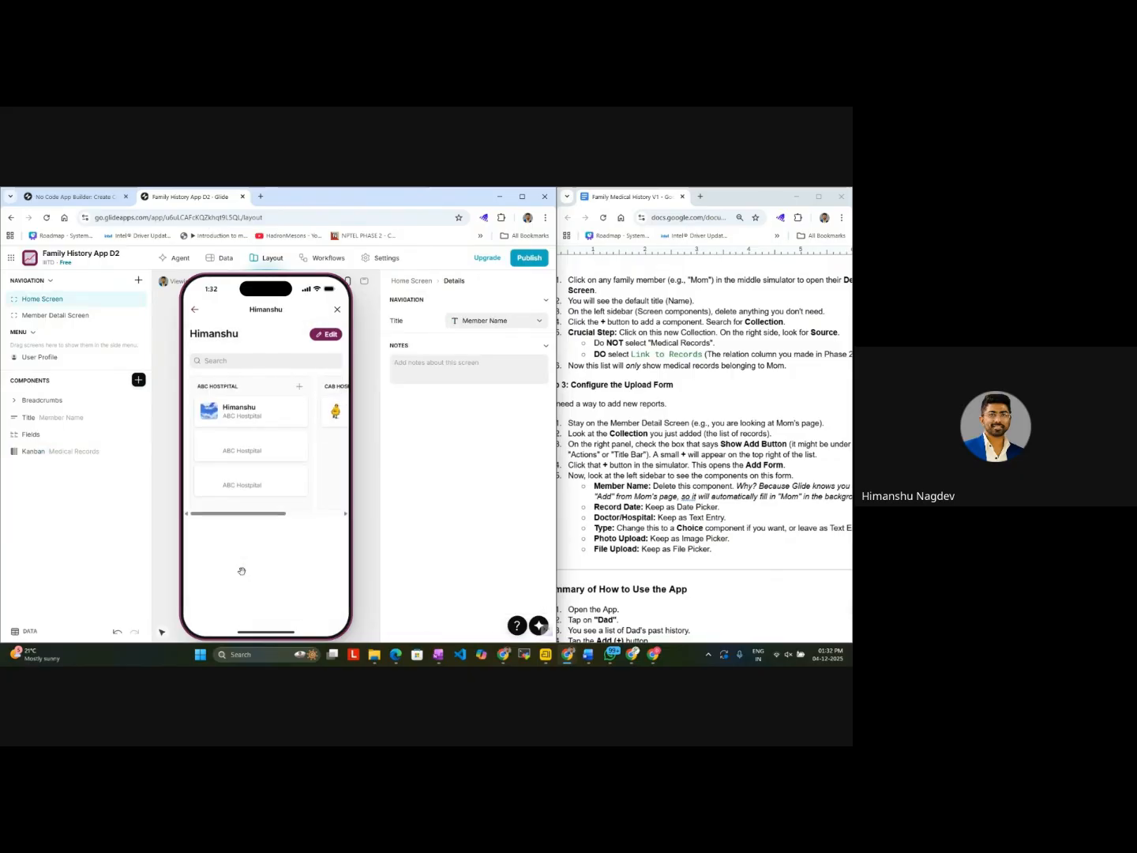
{"action": "left_click", "coordinate": [196, 315]}
{"action": "left_click", "coordinate": [332, 383]}
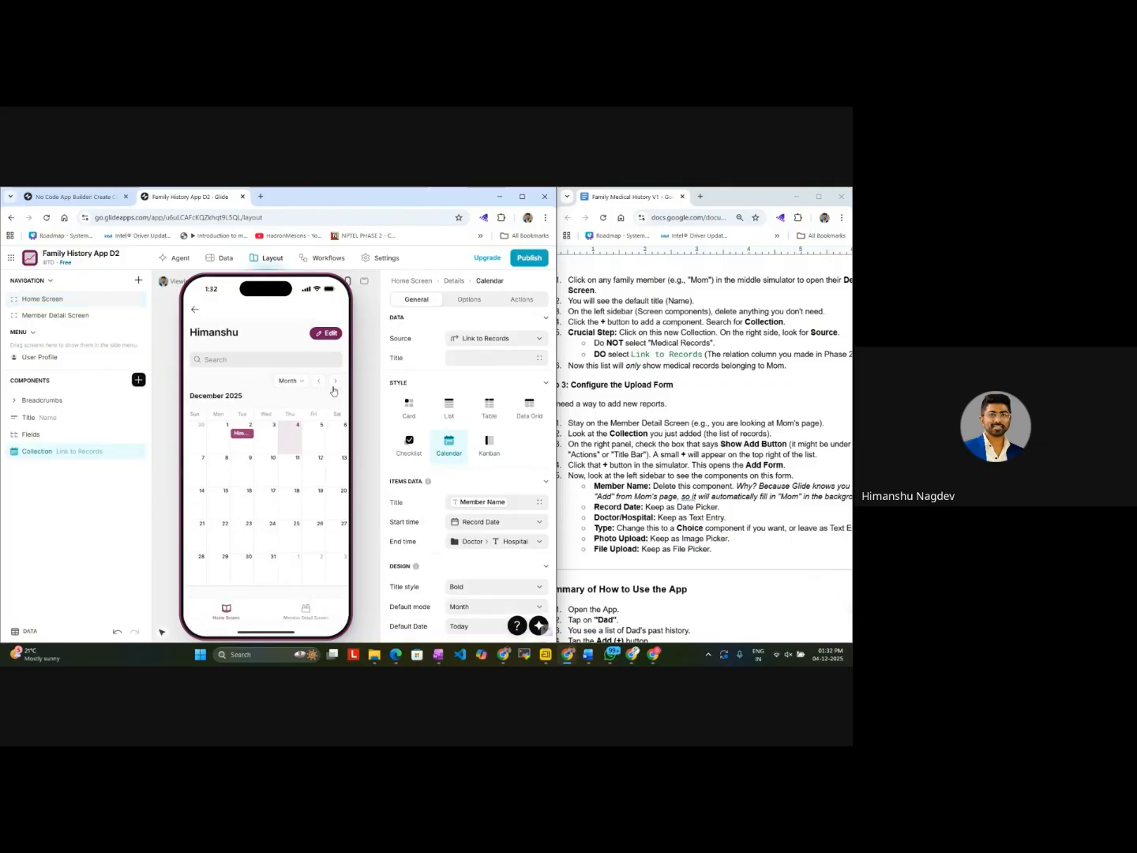
{"action": "left_click", "coordinate": [243, 440]}
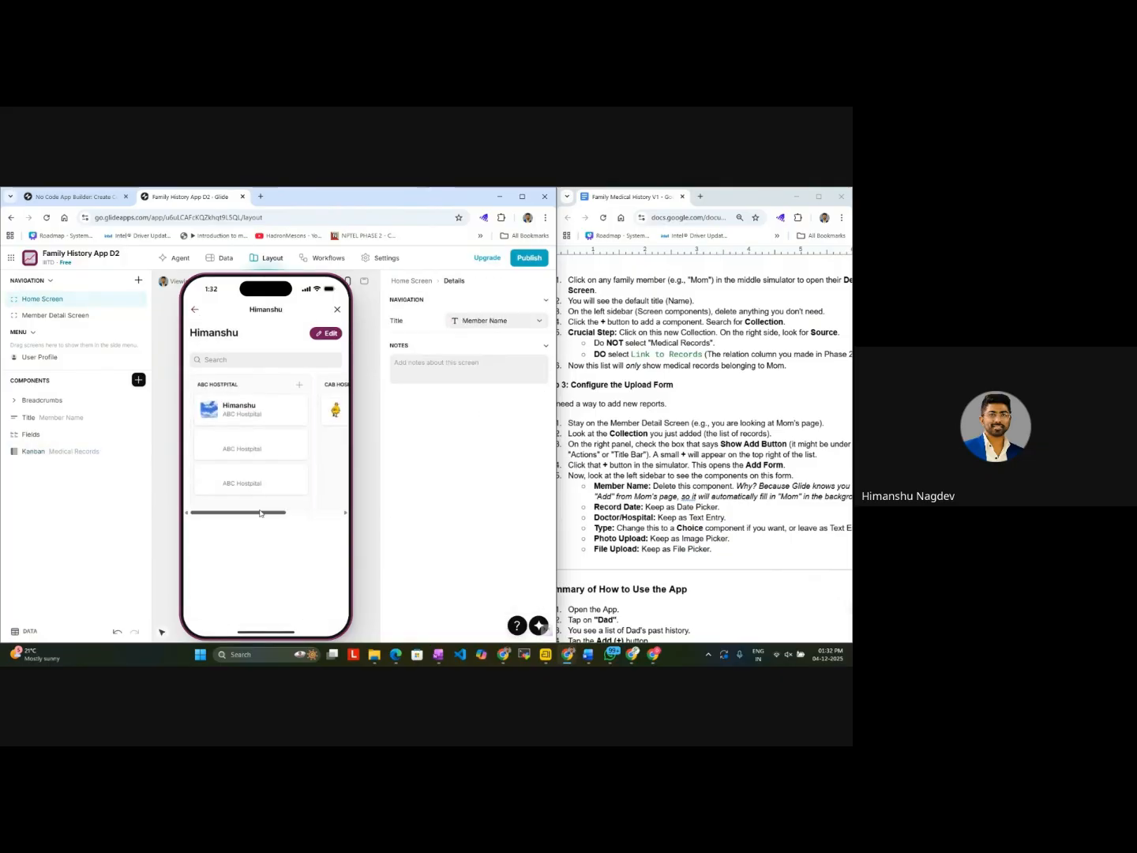
{"action": "left_click", "coordinate": [195, 313]}
{"action": "left_click", "coordinate": [197, 308]}
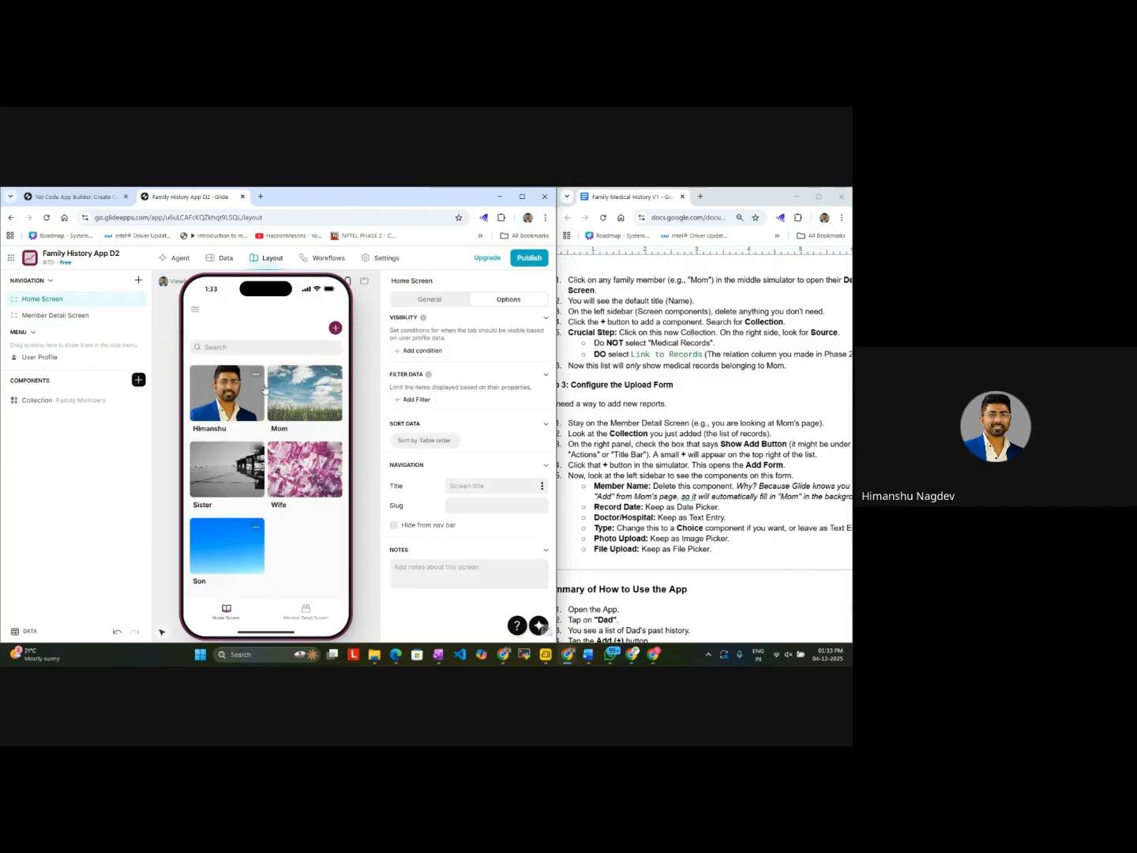
{"action": "left_click", "coordinate": [309, 622]}
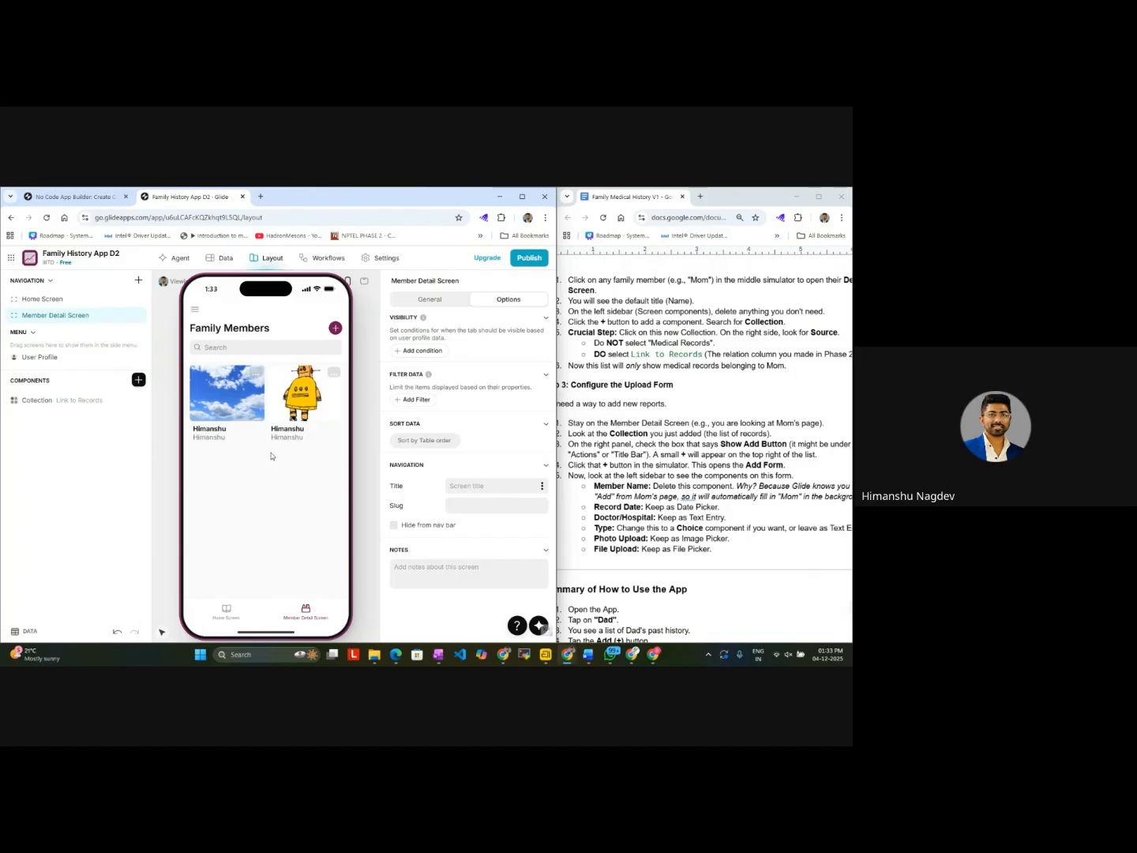
{"action": "left_click", "coordinate": [249, 405]}
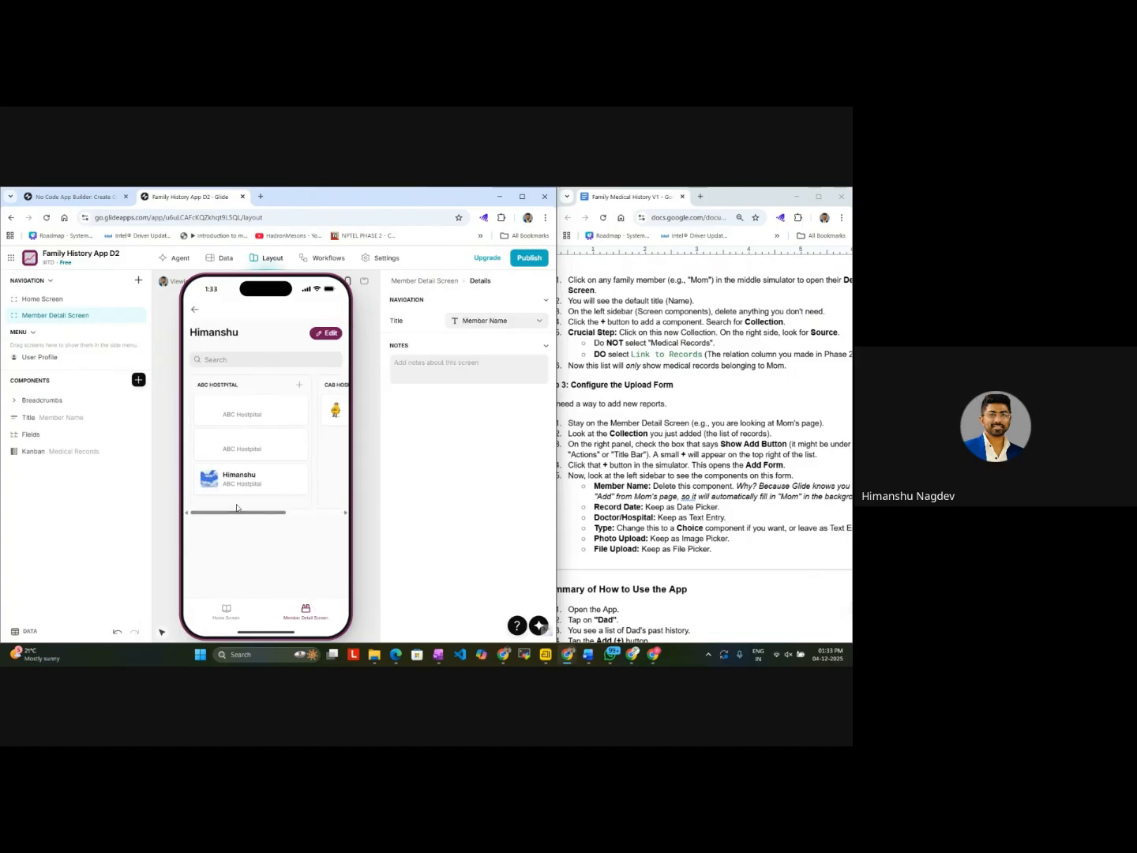
{"action": "left_click", "coordinate": [229, 610]}
{"action": "left_click", "coordinate": [301, 483]}
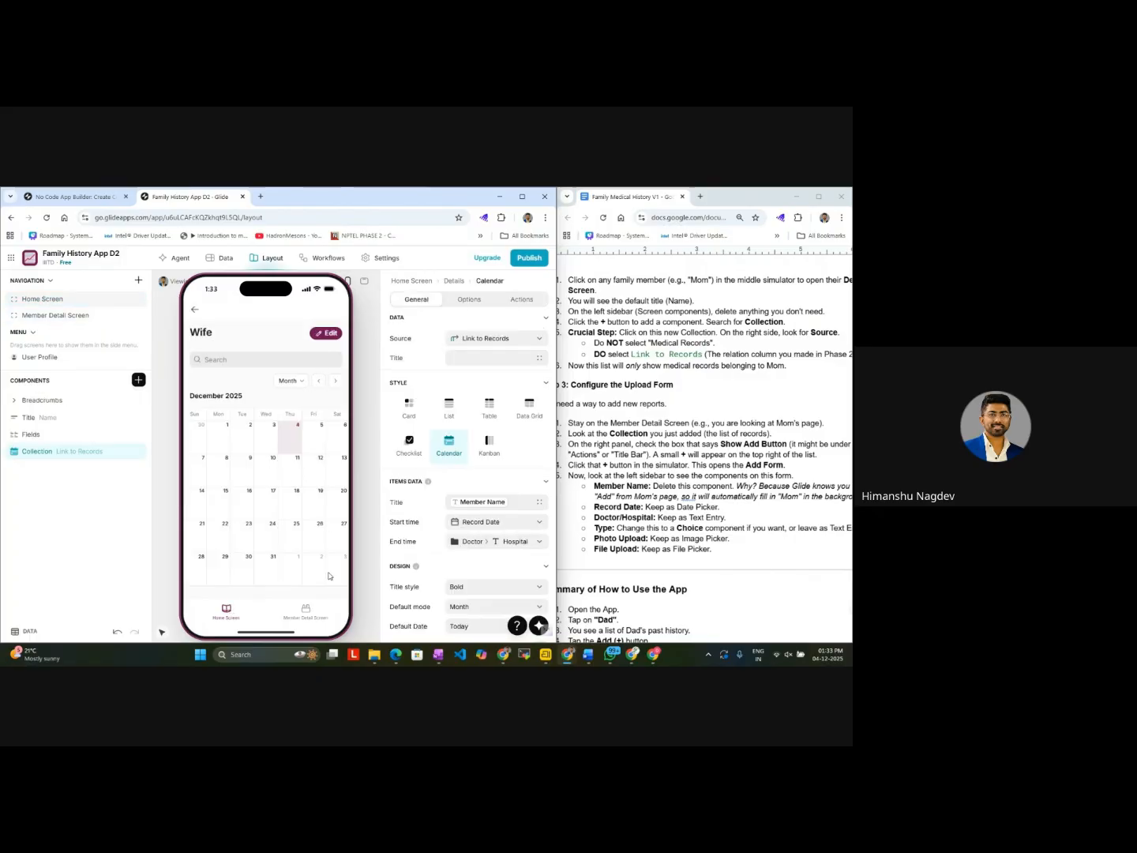
{"action": "left_click", "coordinate": [314, 613]}
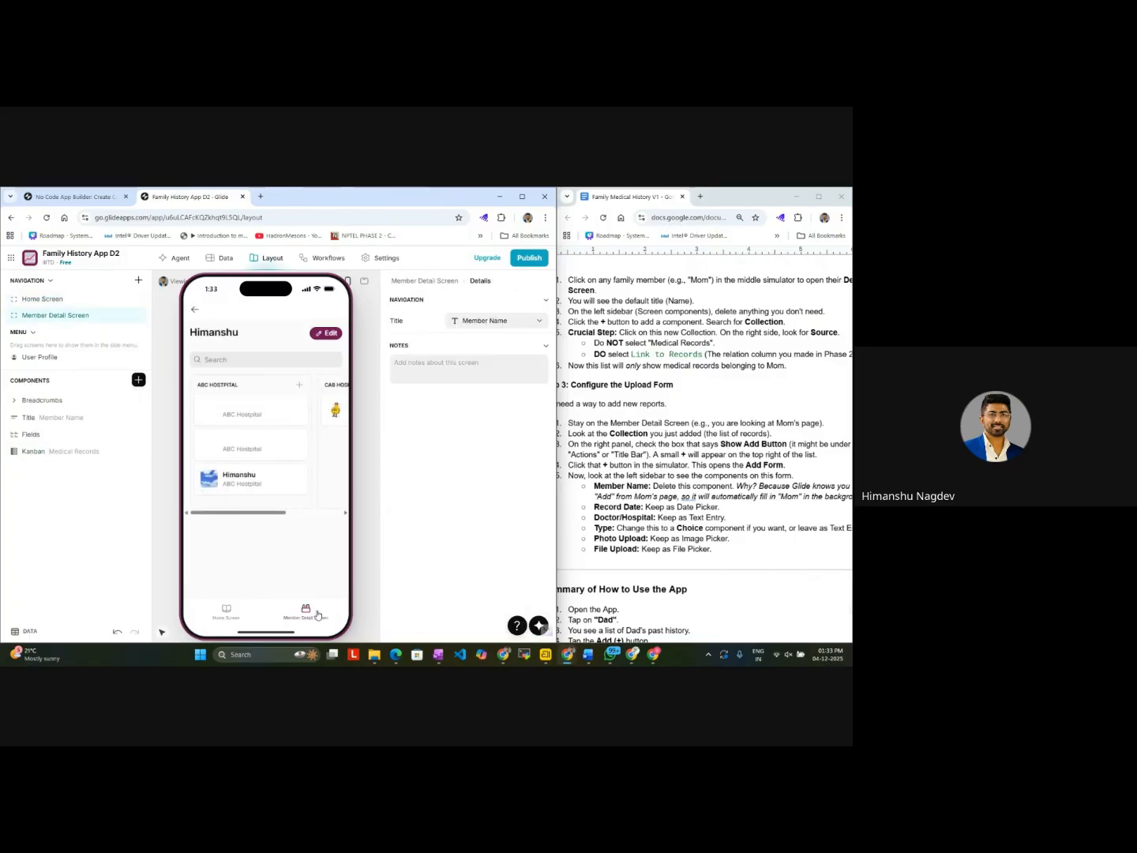
{"action": "left_click", "coordinate": [227, 610]}
Step: Inspect Wife's edit form, submit it without changes, and test whether dates in her records calendar can be opened
{"action": "left_click", "coordinate": [326, 333]}
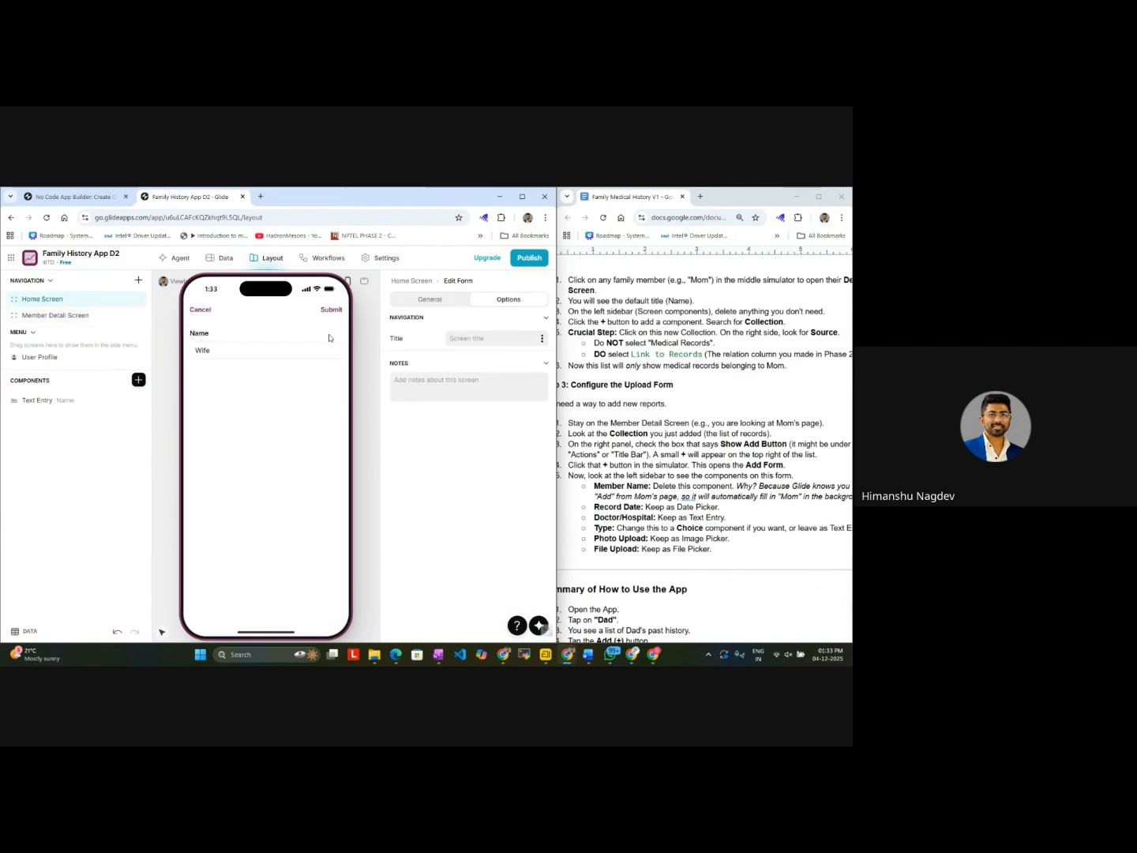
{"action": "left_click", "coordinate": [299, 351]}
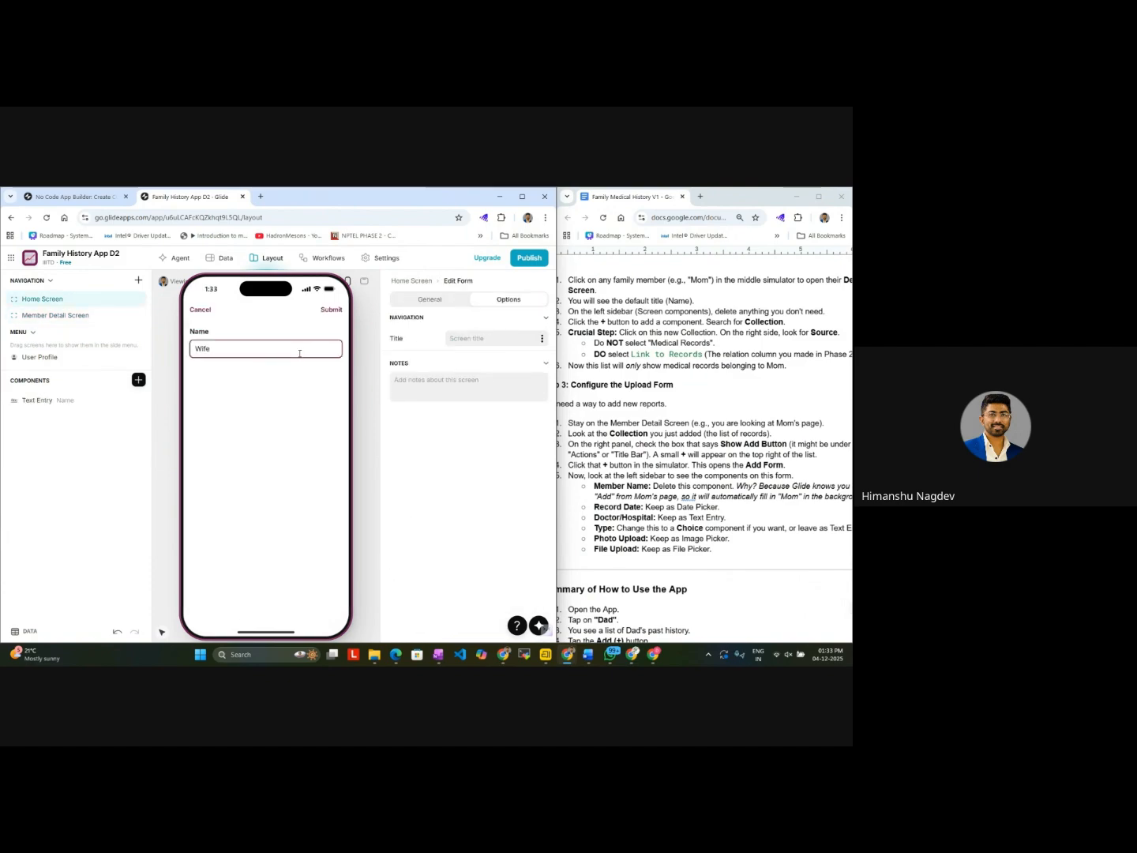
{"action": "left_click", "coordinate": [332, 312]}
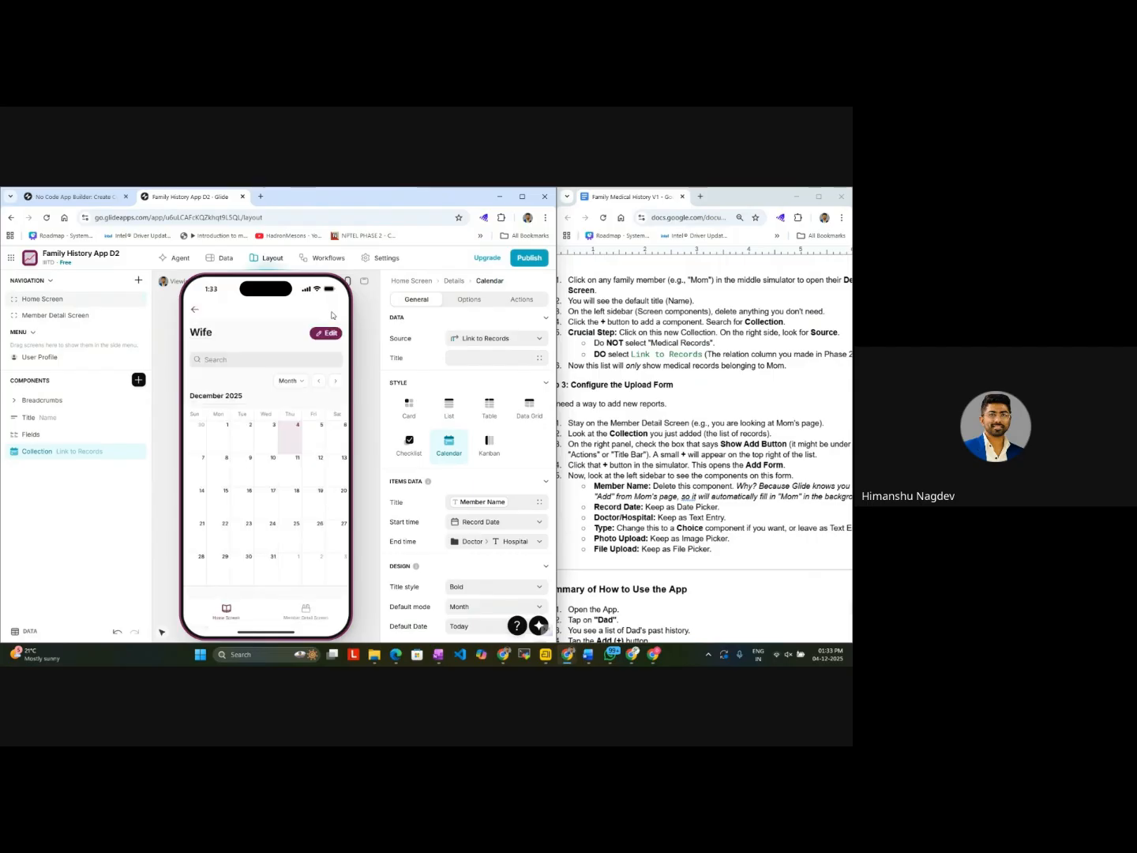
{"action": "left_click", "coordinate": [268, 475]}
{"action": "left_click", "coordinate": [245, 436]}
{"action": "left_click", "coordinate": [265, 375]}
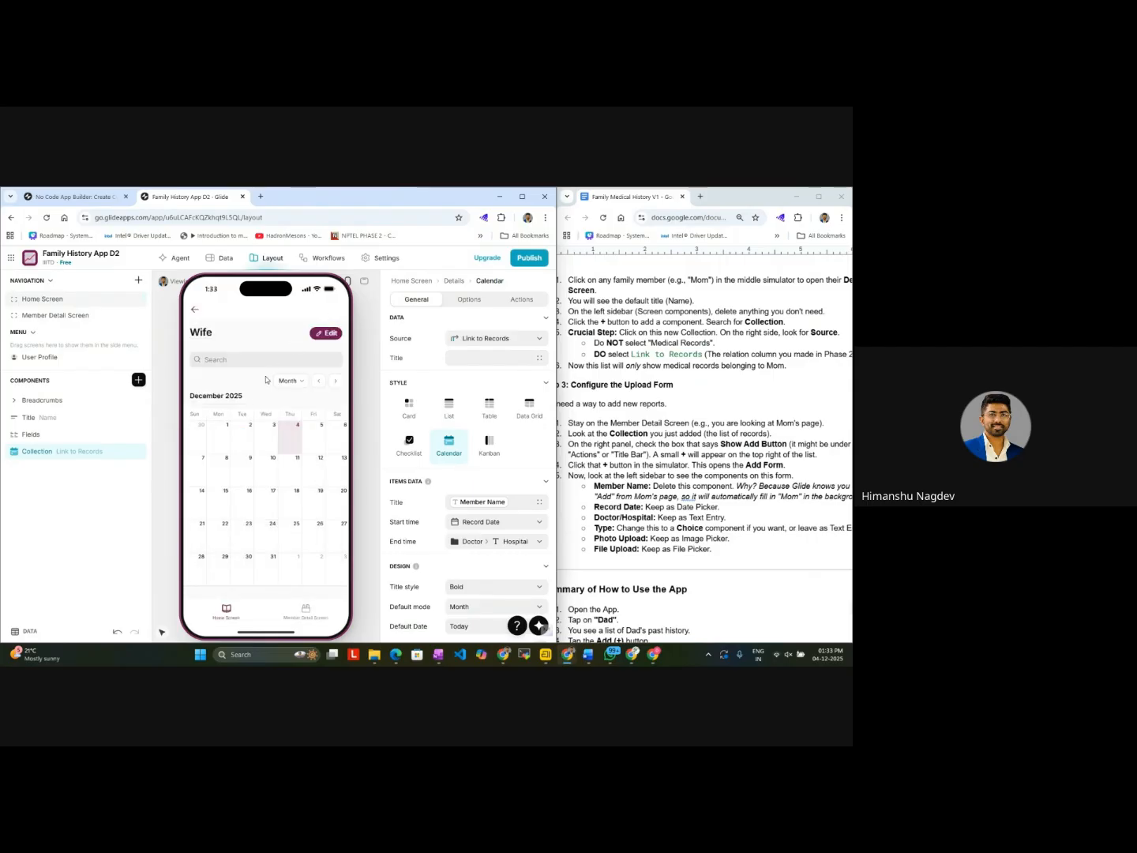
{"action": "left_click", "coordinate": [300, 618]}
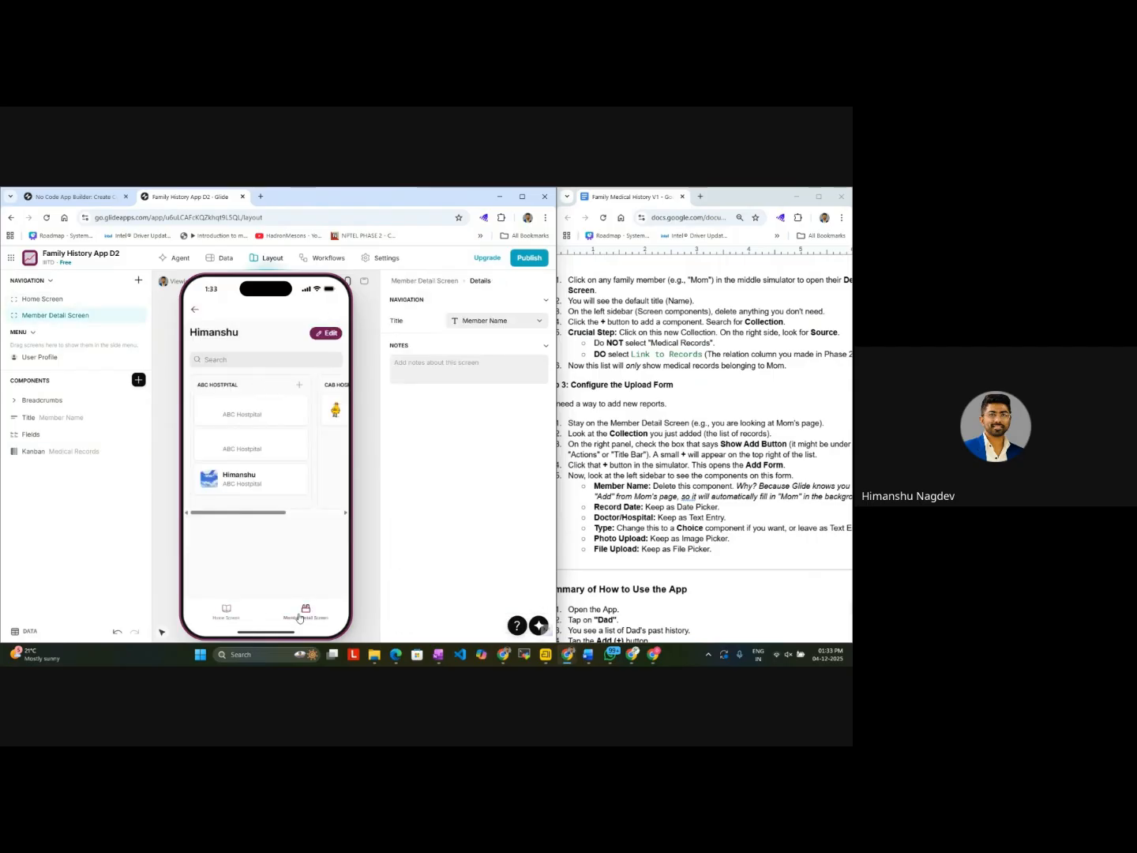
{"action": "left_click", "coordinate": [194, 311]}
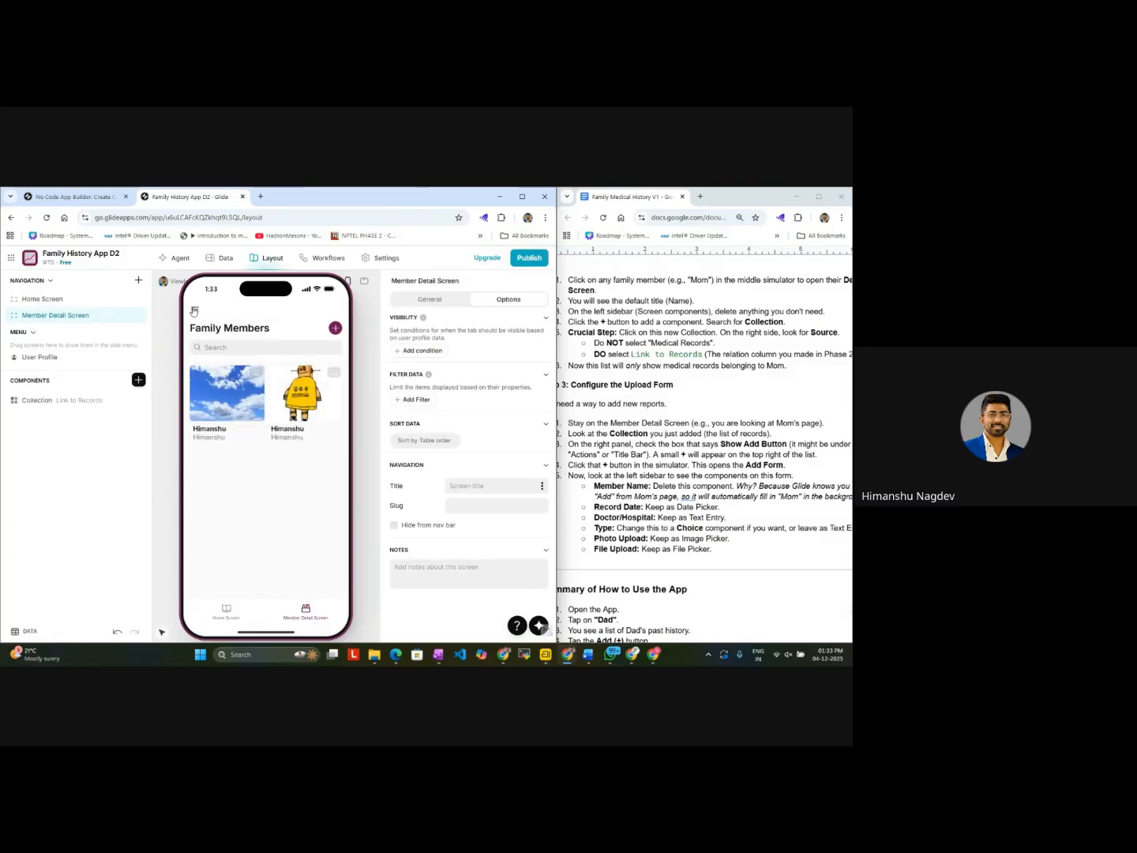
{"action": "left_click", "coordinate": [336, 327]}
{"action": "left_click", "coordinate": [274, 392]}
{"action": "type", "text": "Wi"}
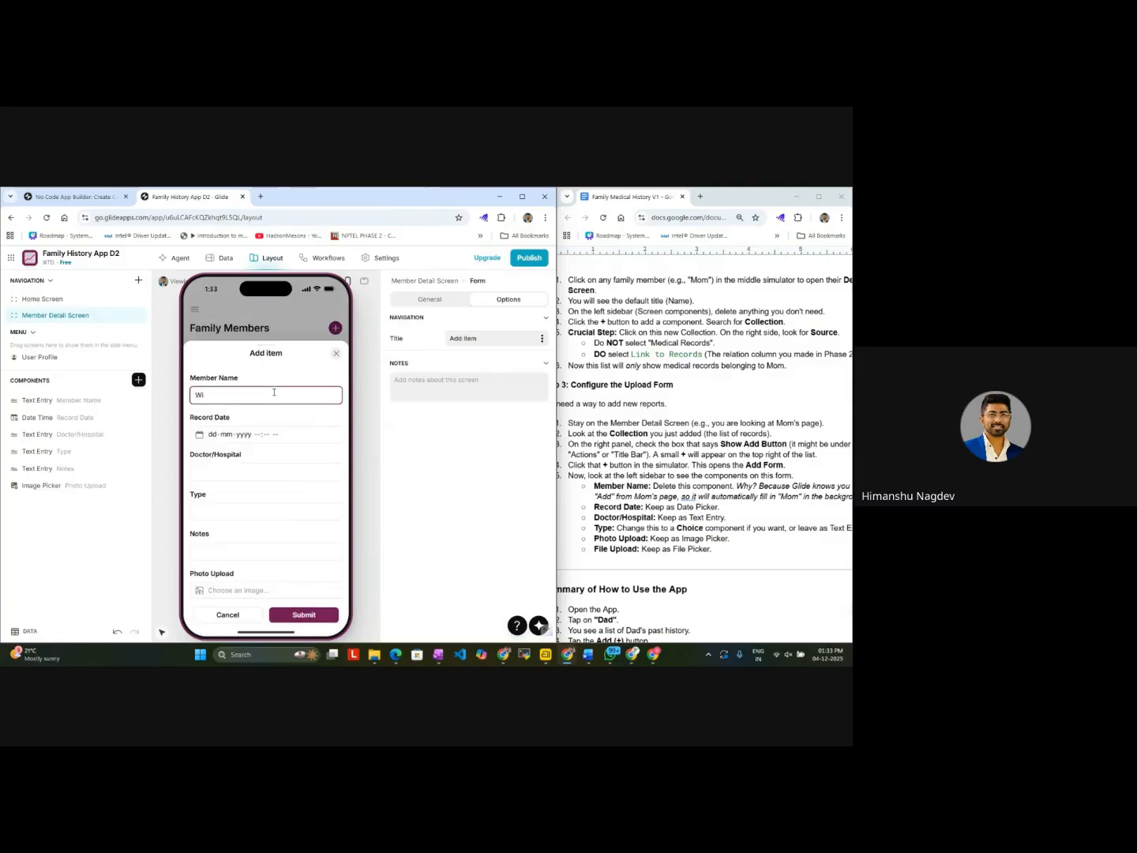
{"action": "type", "text": "fe"}
{"action": "left_click", "coordinate": [275, 433]}
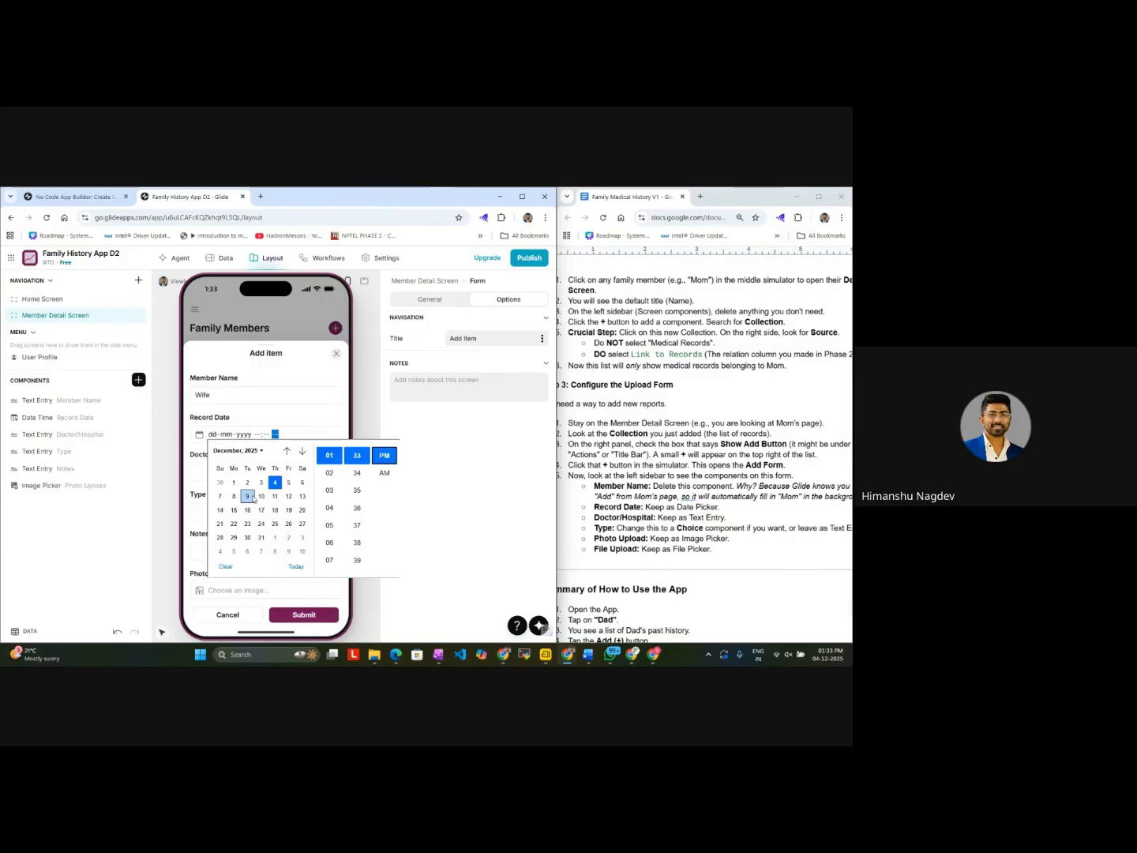
{"action": "left_click", "coordinate": [234, 496]}
{"action": "left_click", "coordinate": [205, 472]}
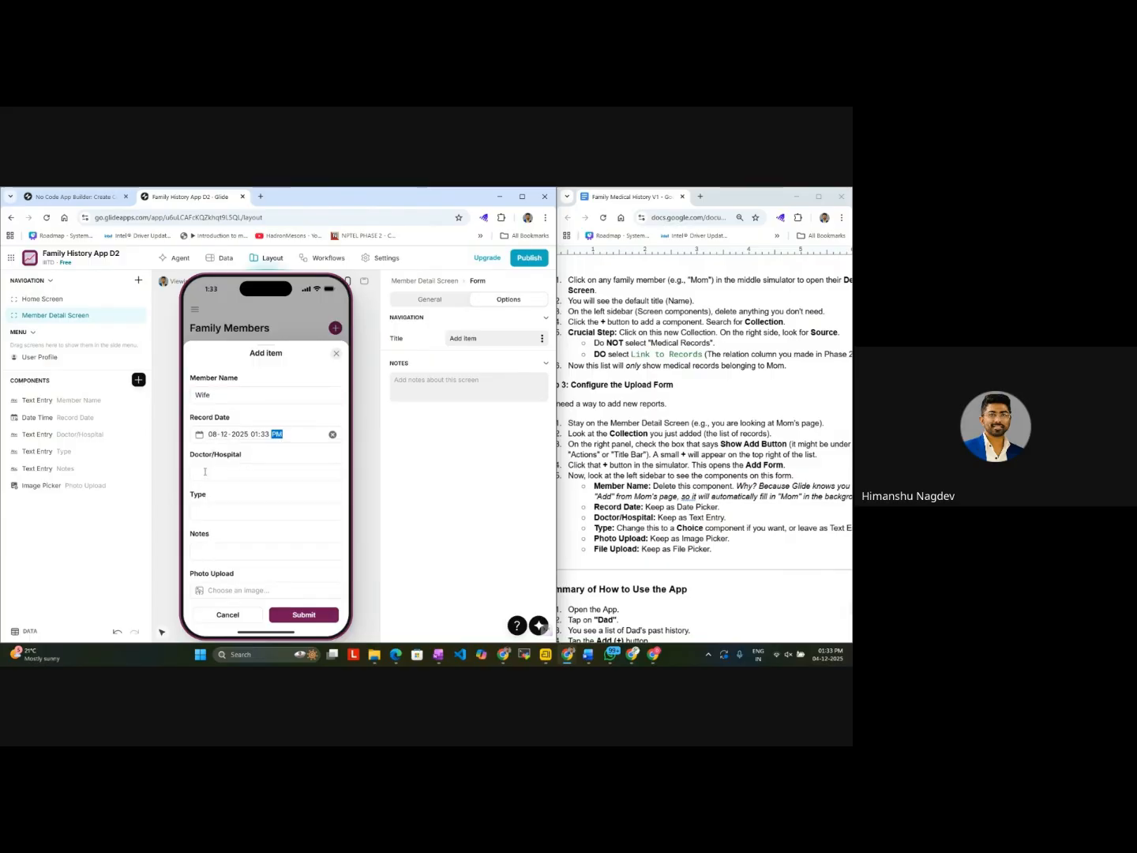
{"action": "left_click", "coordinate": [205, 471]}
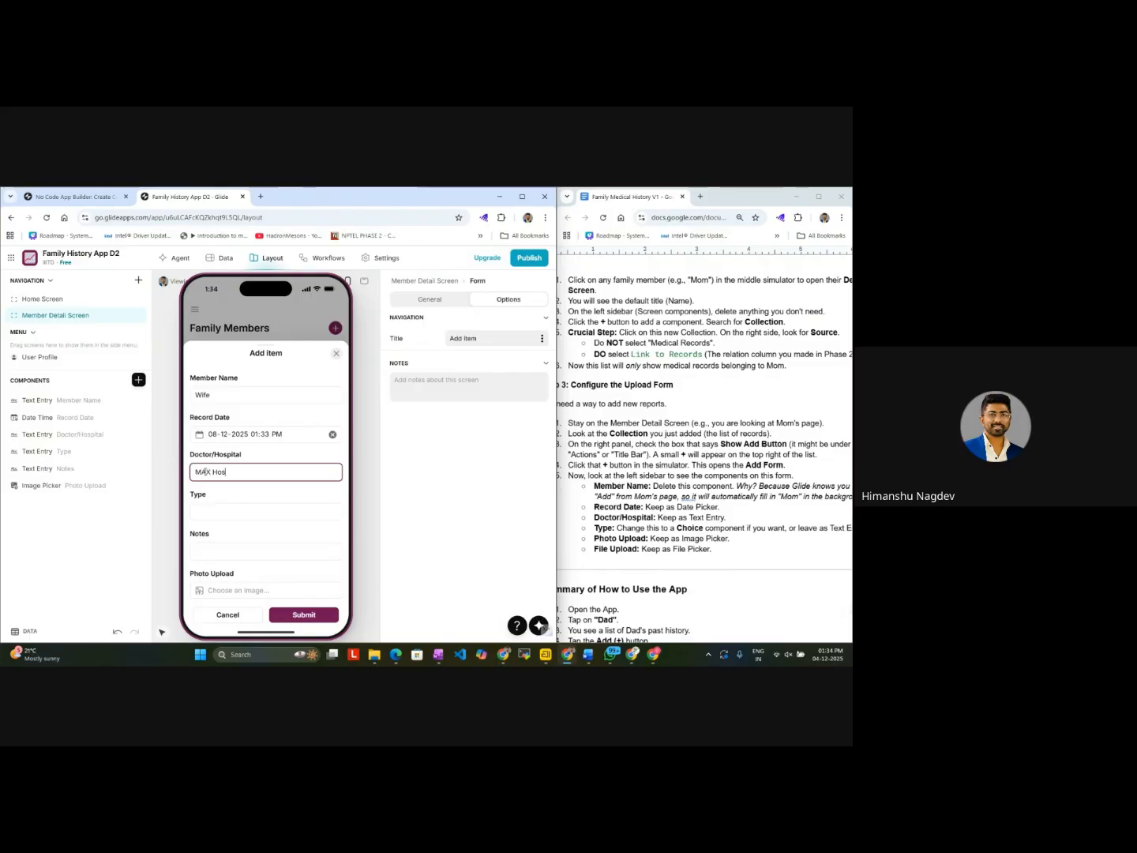
Step: Complete the Wife record with type Lab Report, notes Ok and a PNG photo from Downloads, and submit it
{"action": "left_click", "coordinate": [246, 512]}
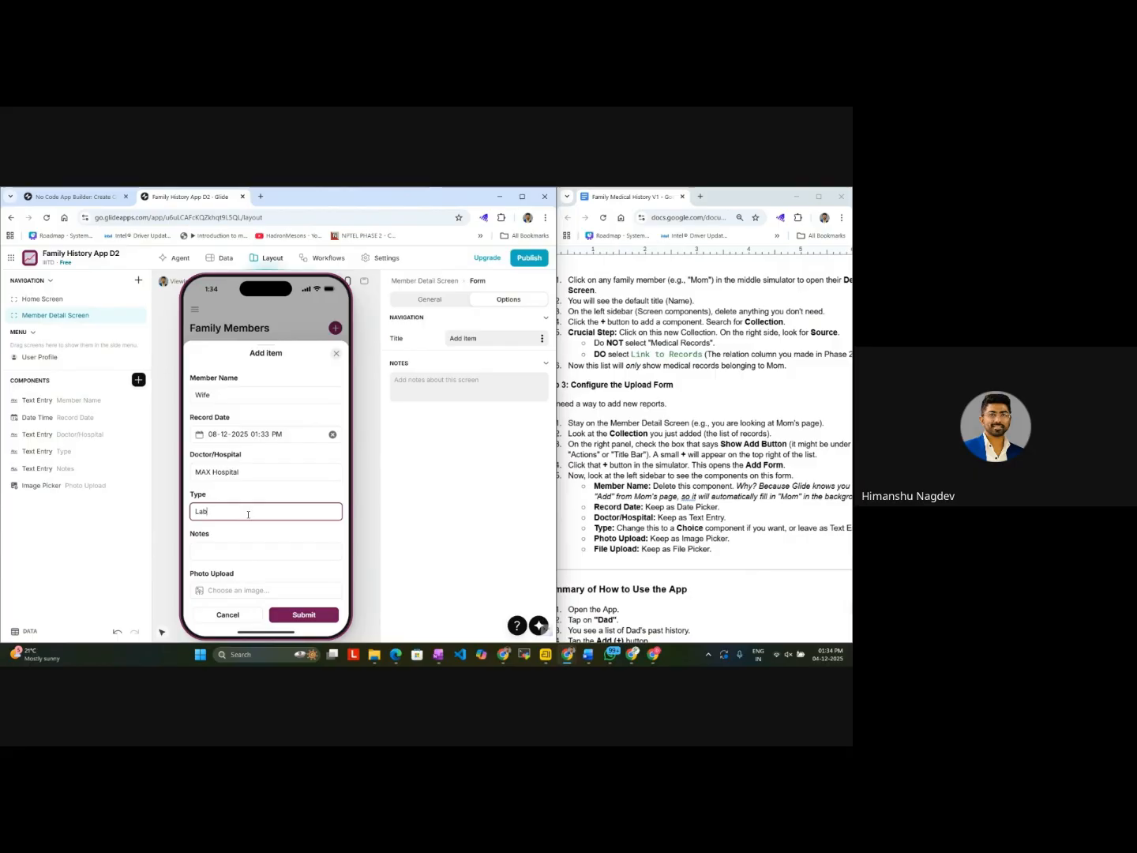
{"action": "left_click", "coordinate": [245, 550]}
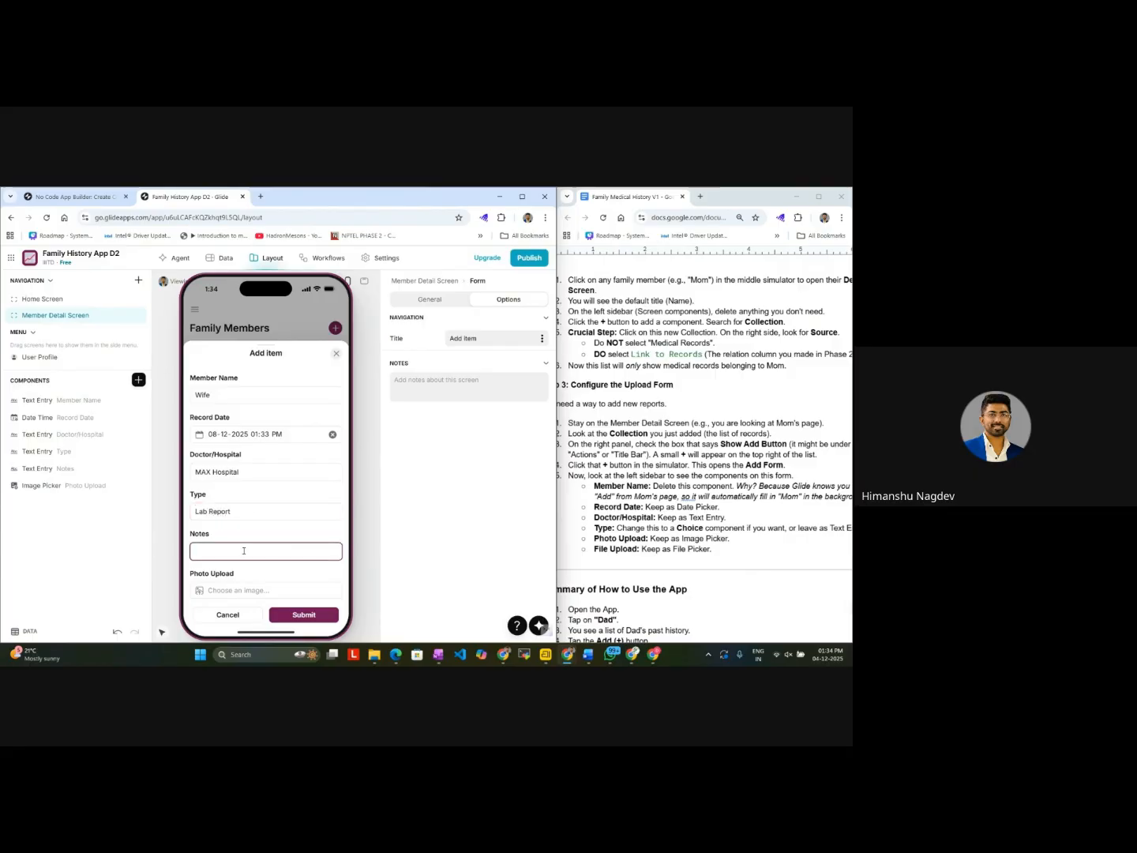
{"action": "type", "text": "Ok"}
{"action": "scroll", "coordinate": [245, 551], "scroll_direction": "down", "scroll_amount": 1}
{"action": "left_click", "coordinate": [225, 571]}
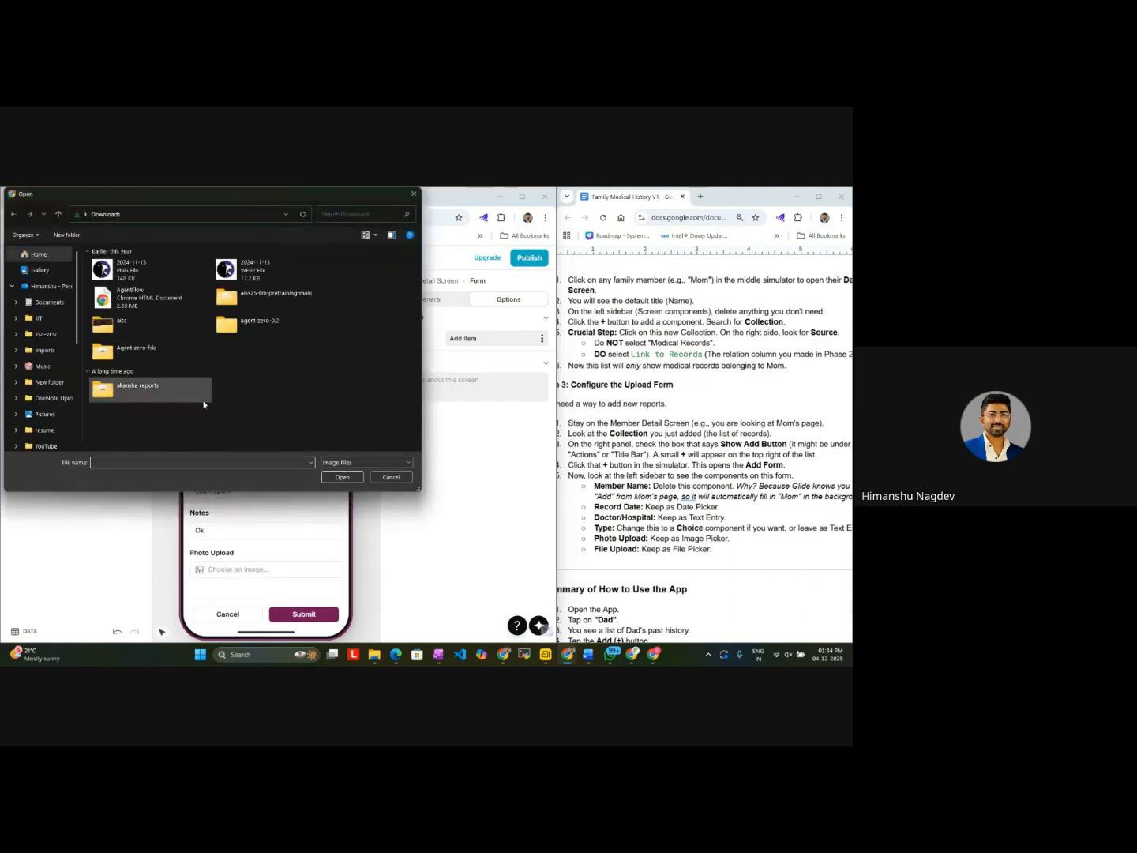
{"action": "scroll", "coordinate": [149, 344], "scroll_direction": "up", "scroll_amount": 5}
{"action": "left_click", "coordinate": [139, 398]}
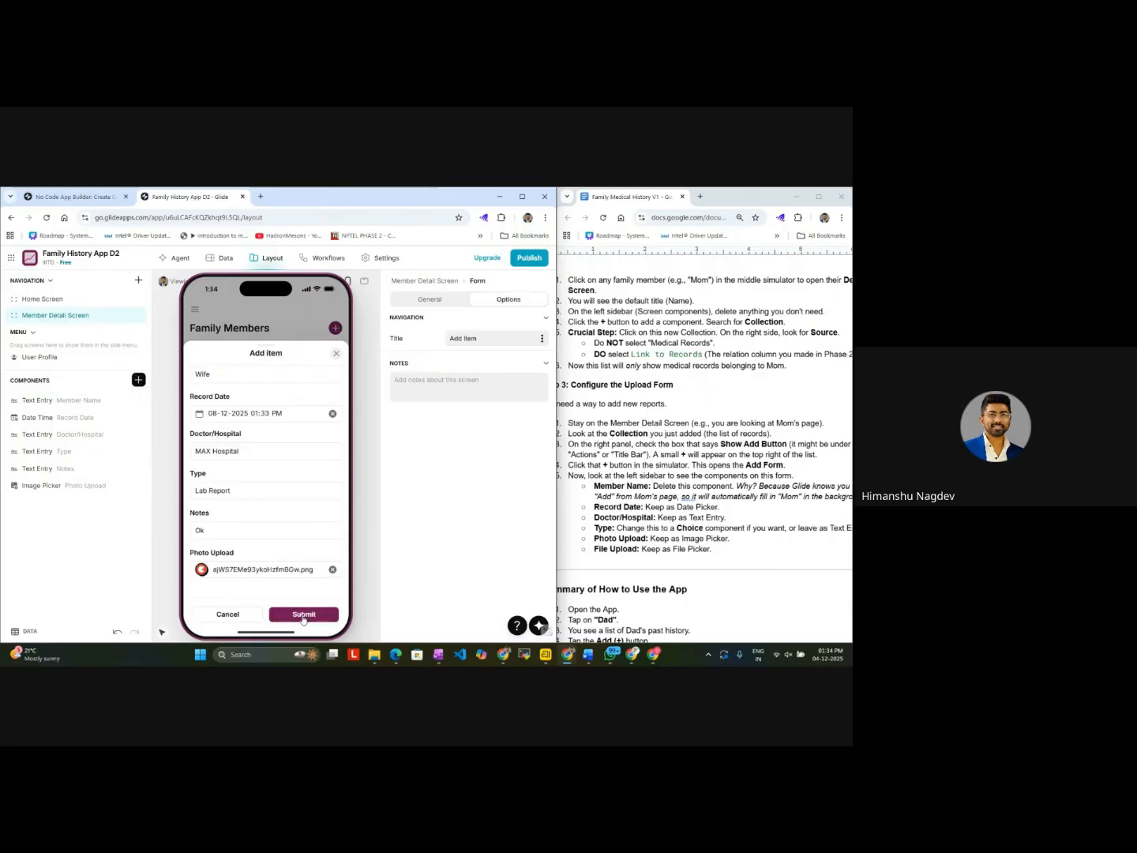
{"action": "left_click", "coordinate": [303, 614]}
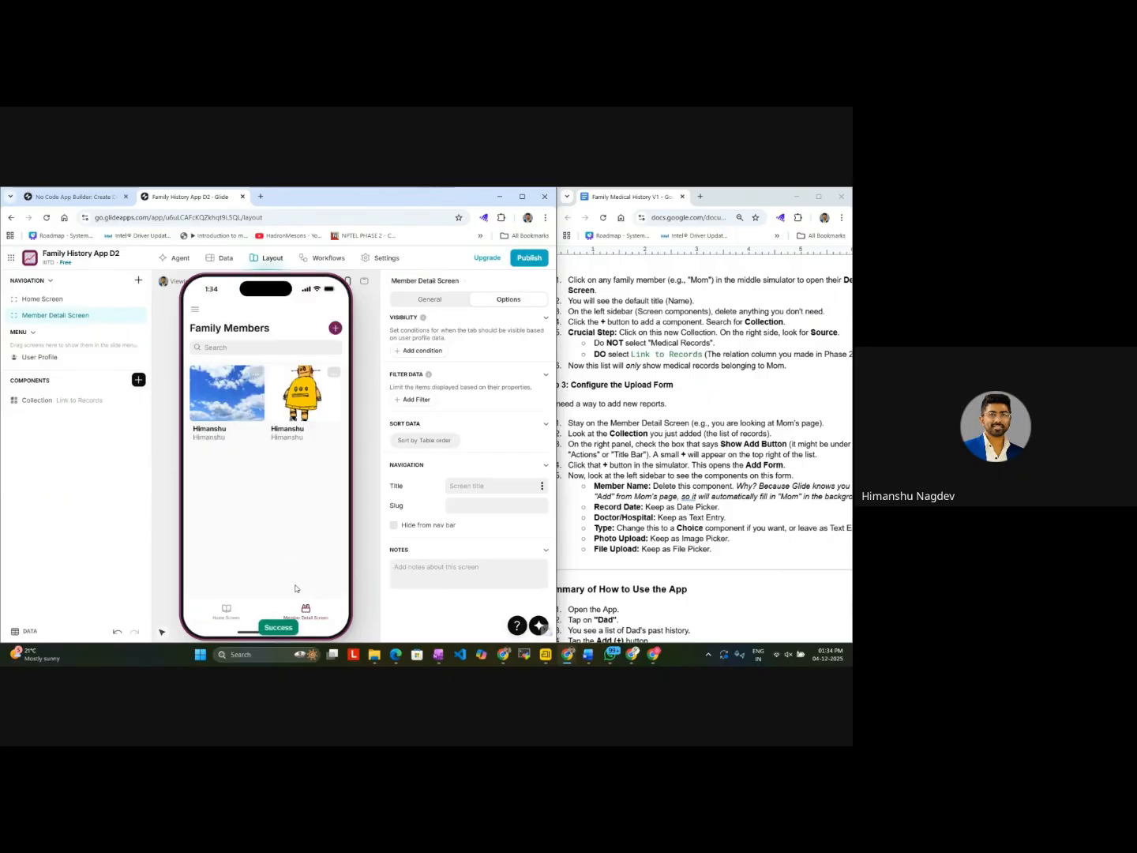
Step: Compare the records on the Member Detail Screen with the December 2025 calendar in Wife's details
{"action": "left_click", "coordinate": [307, 610]}
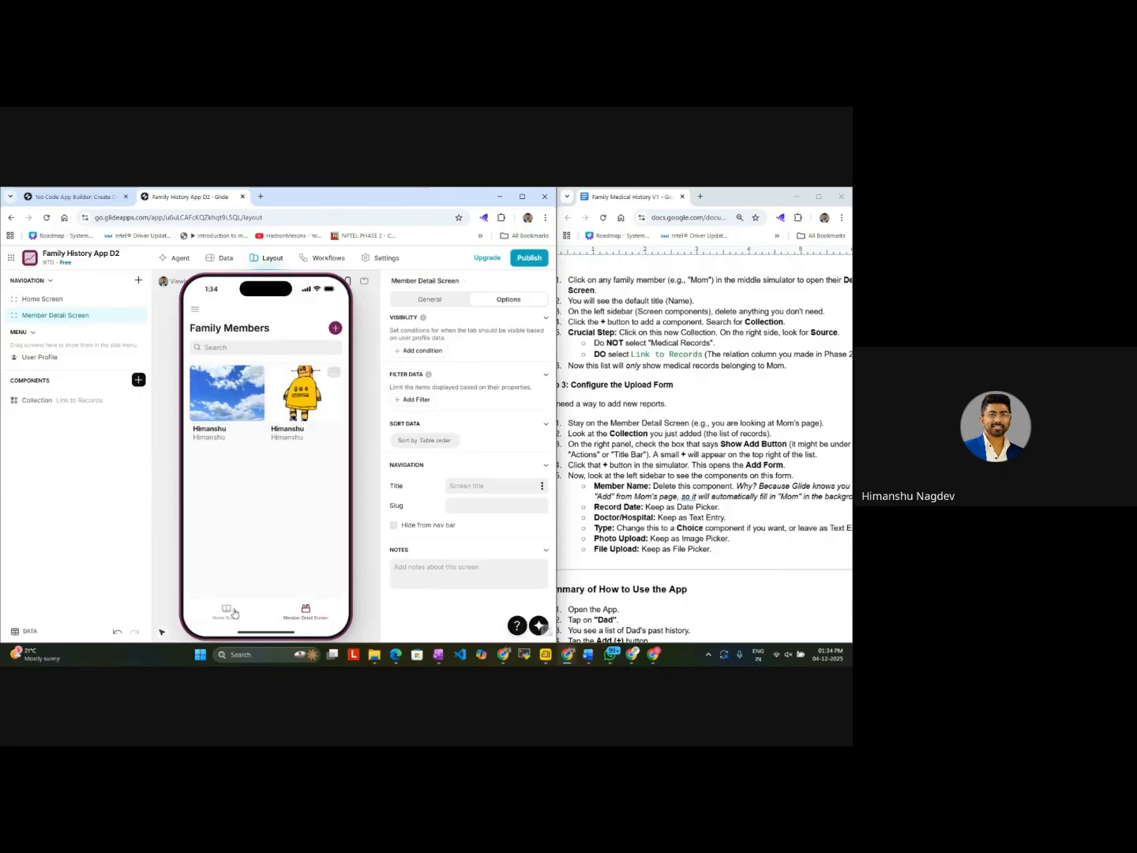
{"action": "left_click", "coordinate": [307, 611]}
{"action": "left_click", "coordinate": [236, 616]}
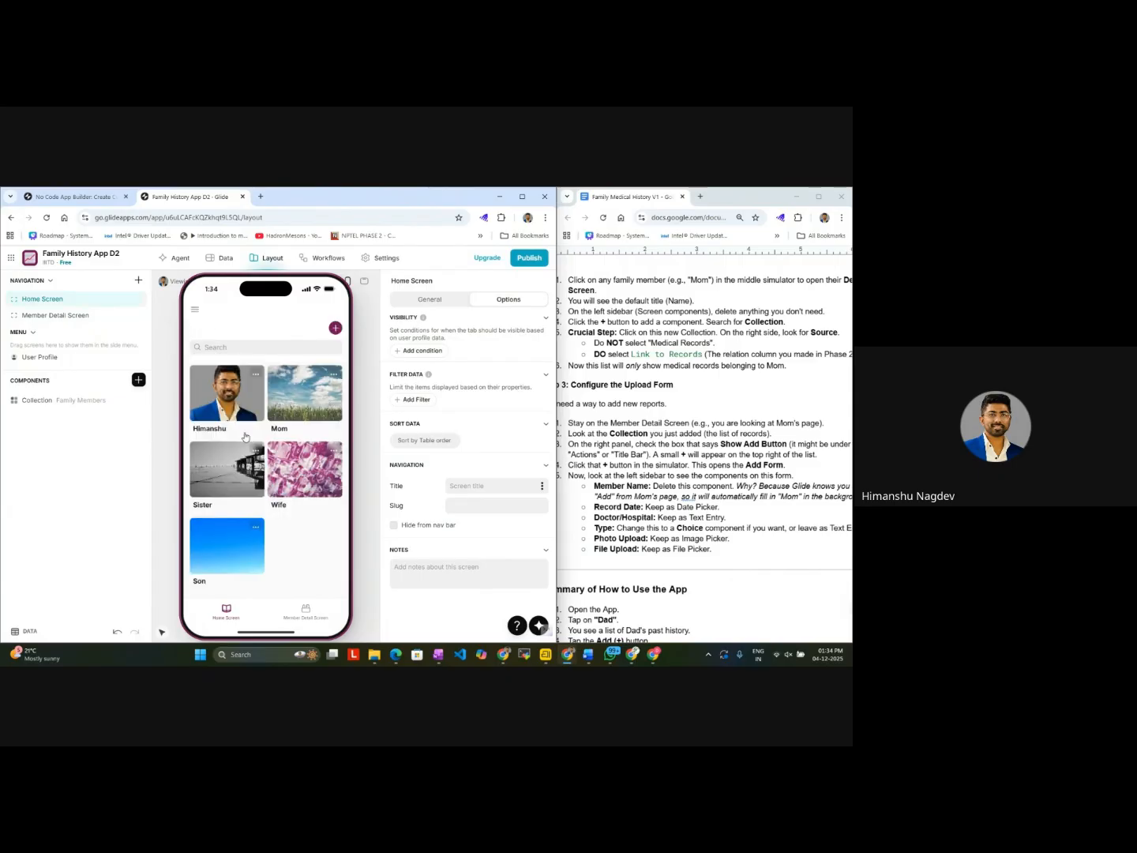
{"action": "left_click", "coordinate": [305, 460]}
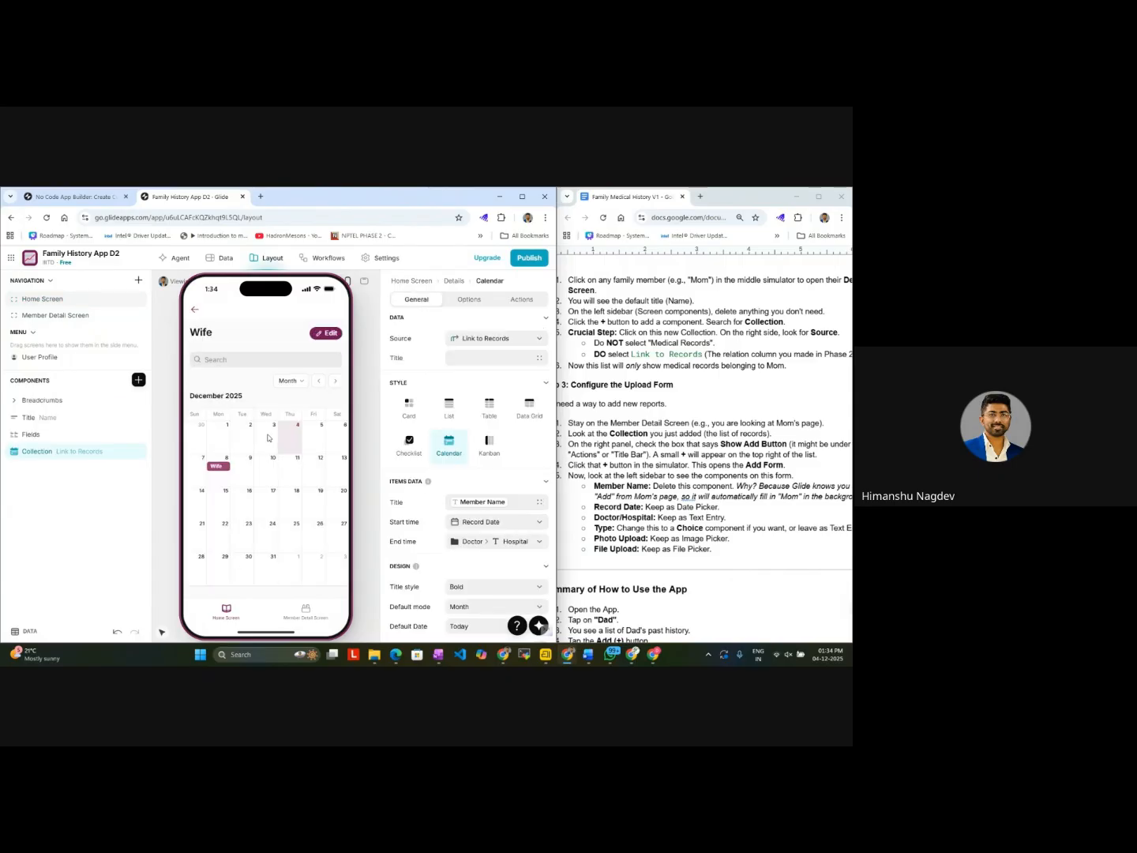
{"action": "left_click", "coordinate": [297, 615]}
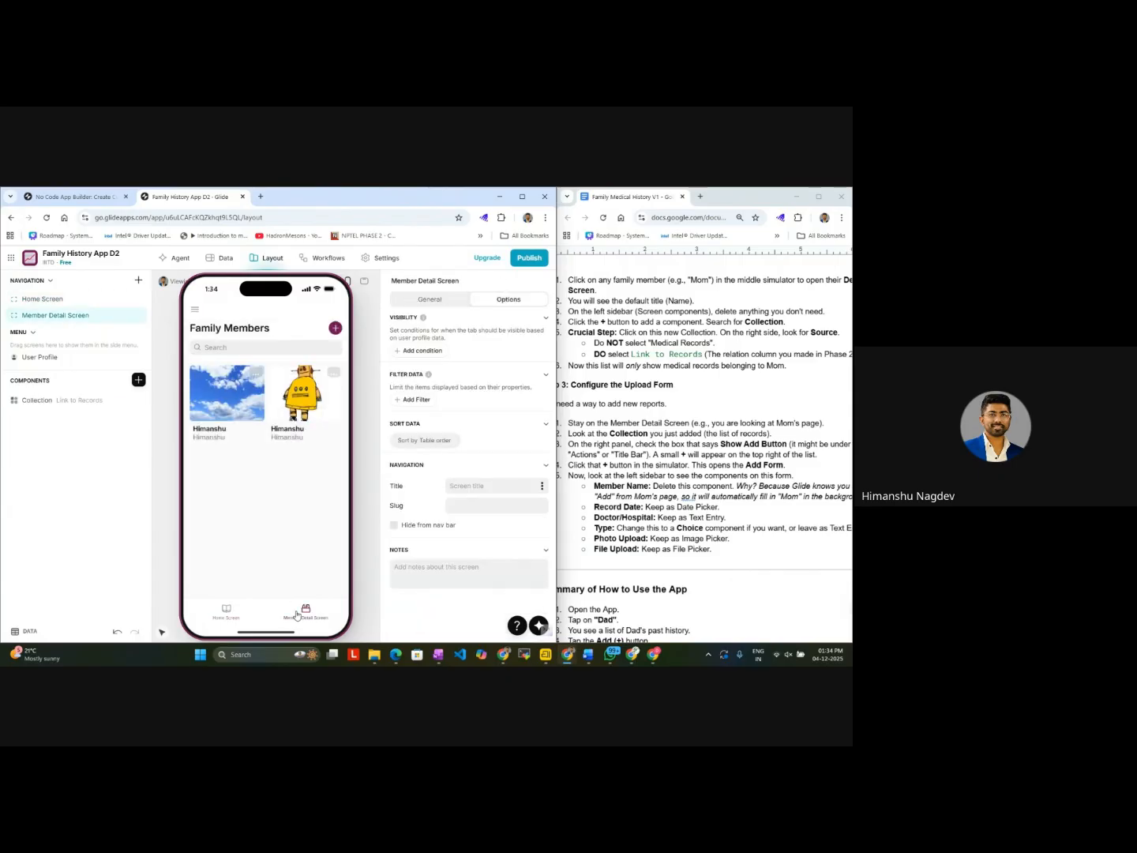
{"action": "left_click", "coordinate": [333, 376]}
{"action": "left_click", "coordinate": [333, 376]}
{"action": "left_click", "coordinate": [237, 618]}
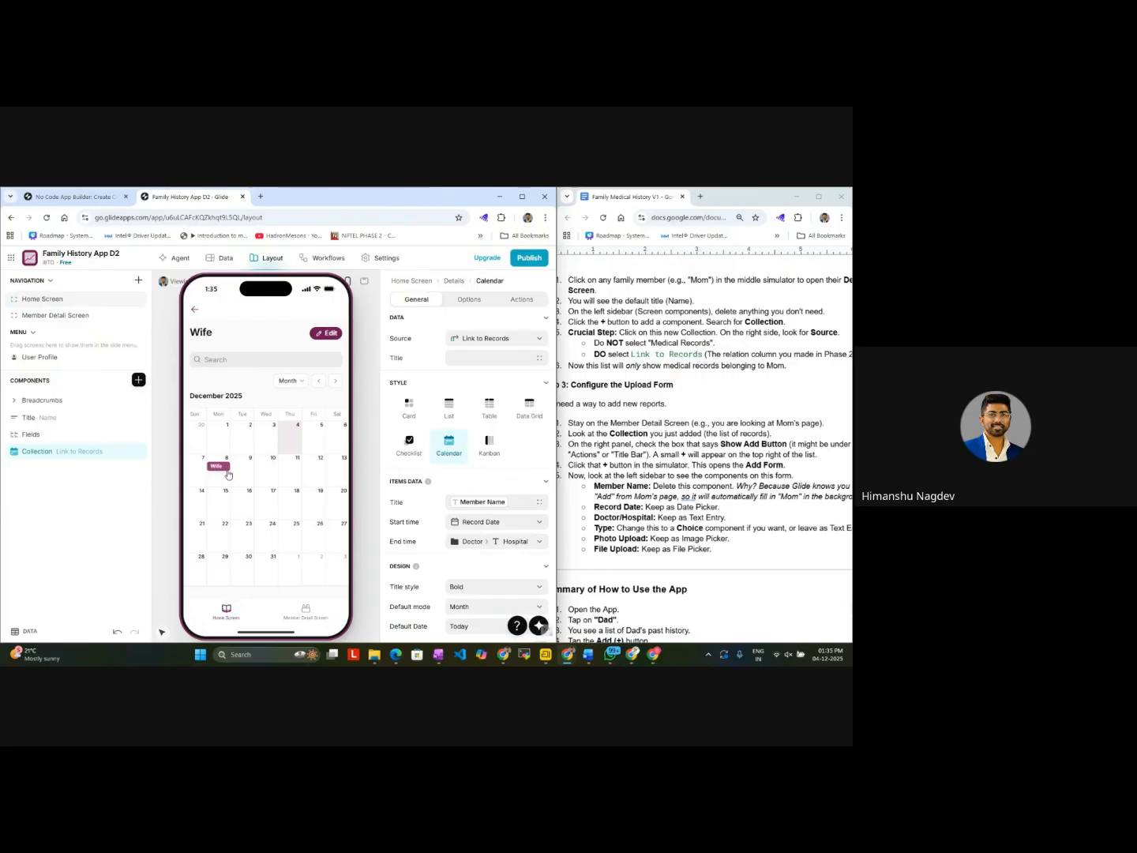
Step: Review the guide's upload form instructions and its summary of how to use the app
{"action": "scroll", "coordinate": [675, 529], "scroll_direction": "down", "scroll_amount": 5}
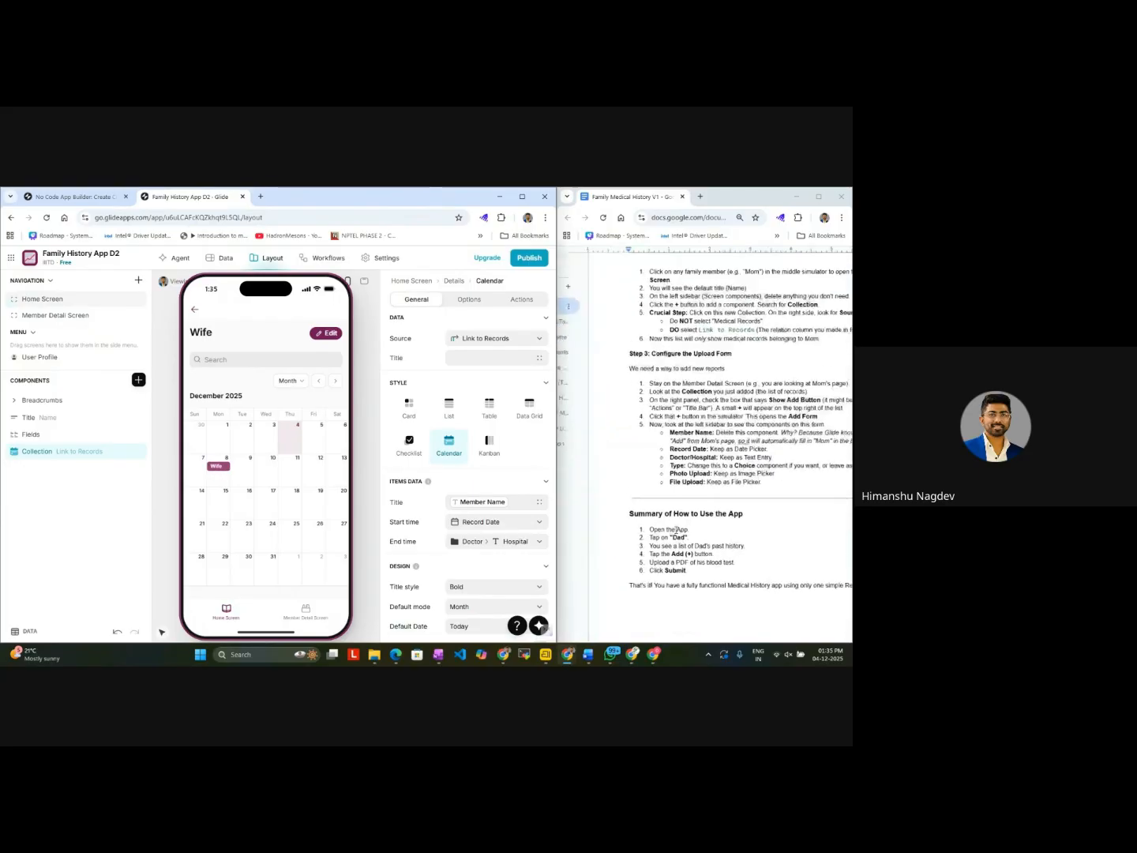
{"action": "scroll", "coordinate": [675, 529], "scroll_direction": "up", "scroll_amount": 1}
{"action": "scroll", "coordinate": [675, 530], "scroll_direction": "right", "scroll_amount": 1}
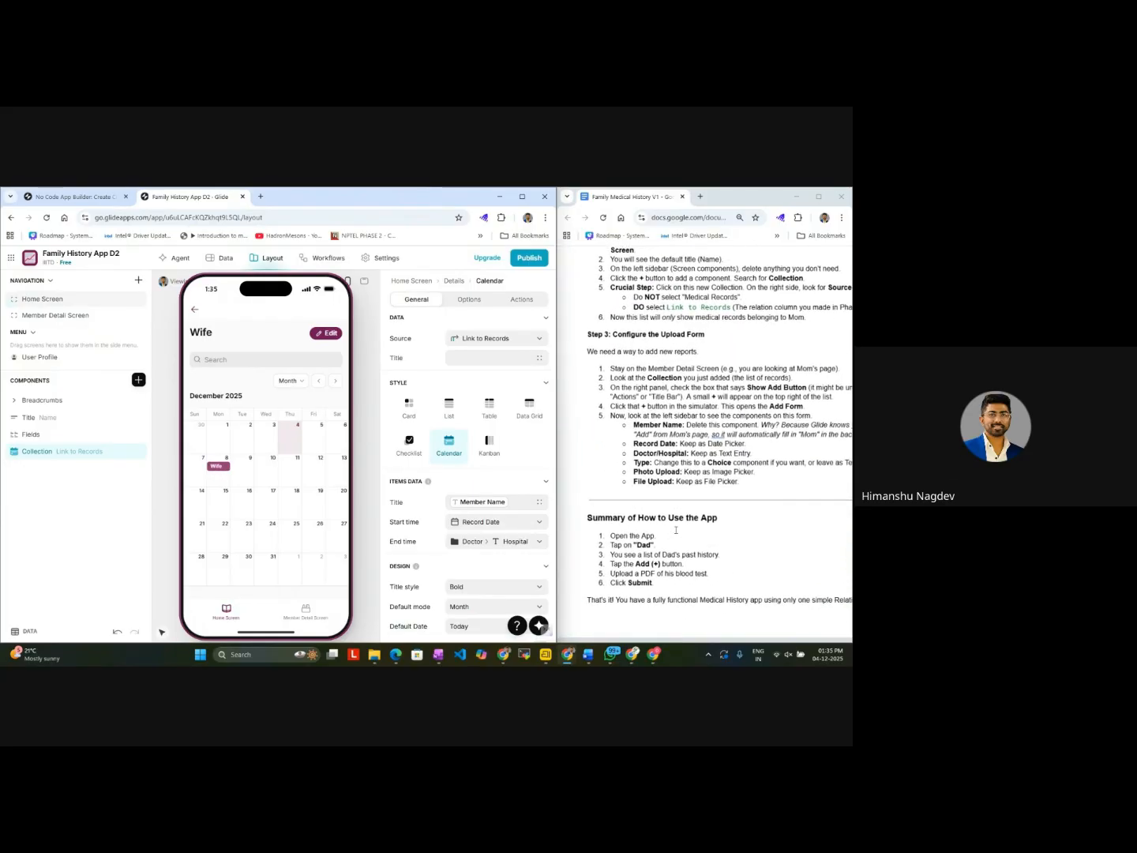
{"action": "scroll", "coordinate": [677, 530], "scroll_direction": "up", "scroll_amount": 1}
{"action": "scroll", "coordinate": [676, 529], "scroll_direction": "right", "scroll_amount": 1}
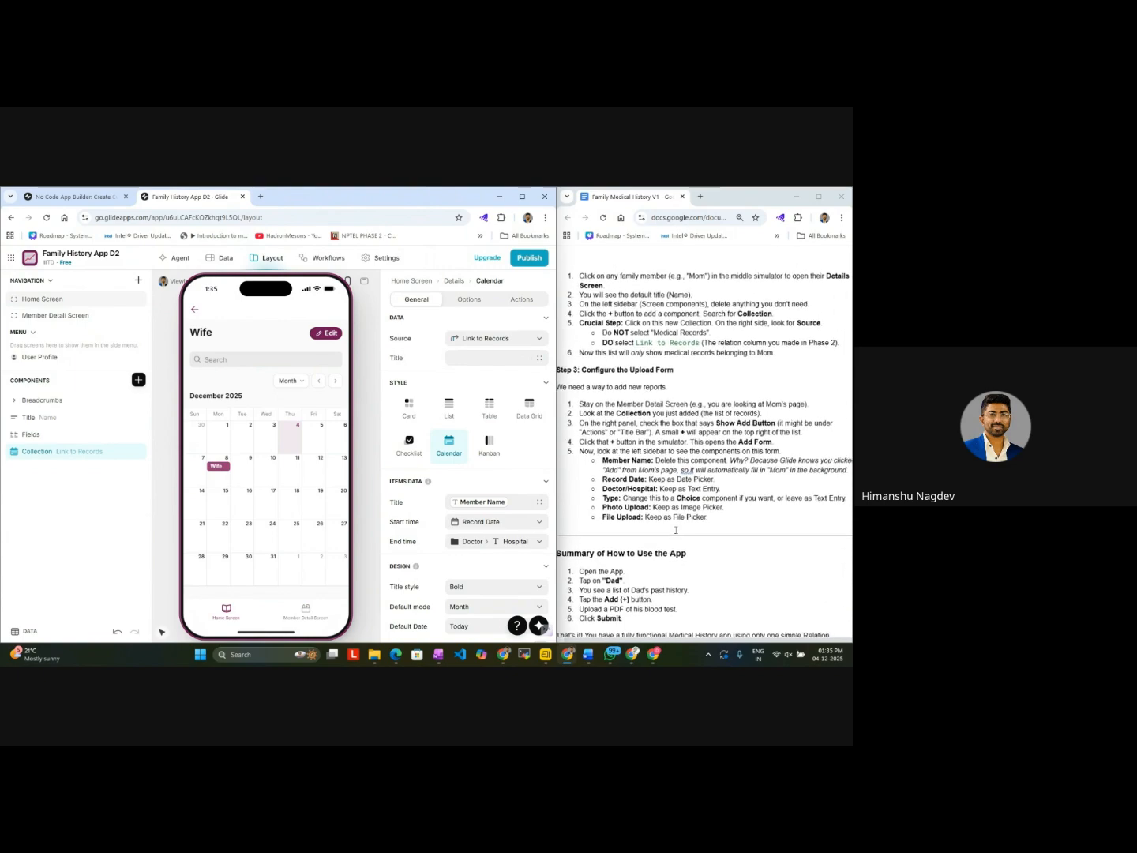
{"action": "scroll", "coordinate": [676, 529], "scroll_direction": "up", "scroll_amount": 1}
{"action": "scroll", "coordinate": [676, 529], "scroll_direction": "right", "scroll_amount": 1}
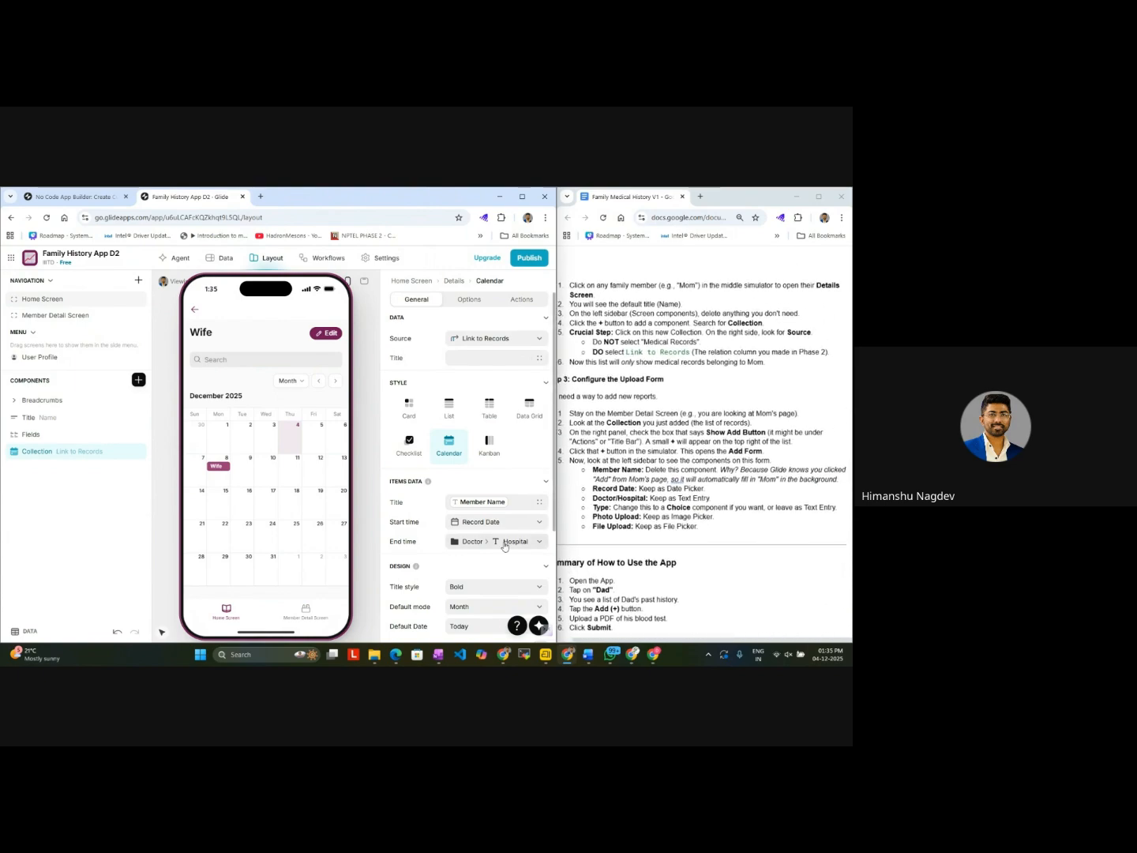
Step: Open the first record on the Member Detail Screen and look through its hospital Kanban columns
{"action": "left_click", "coordinate": [317, 618]}
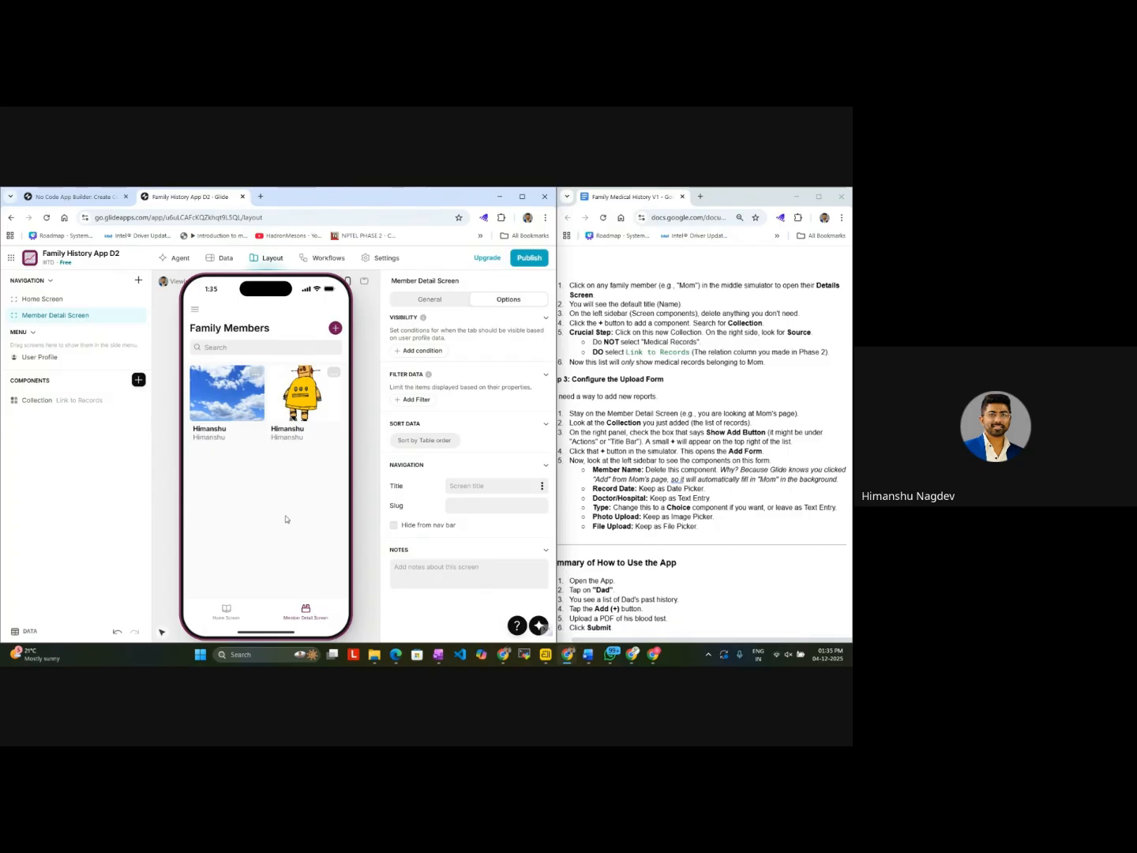
{"action": "left_click", "coordinate": [230, 404]}
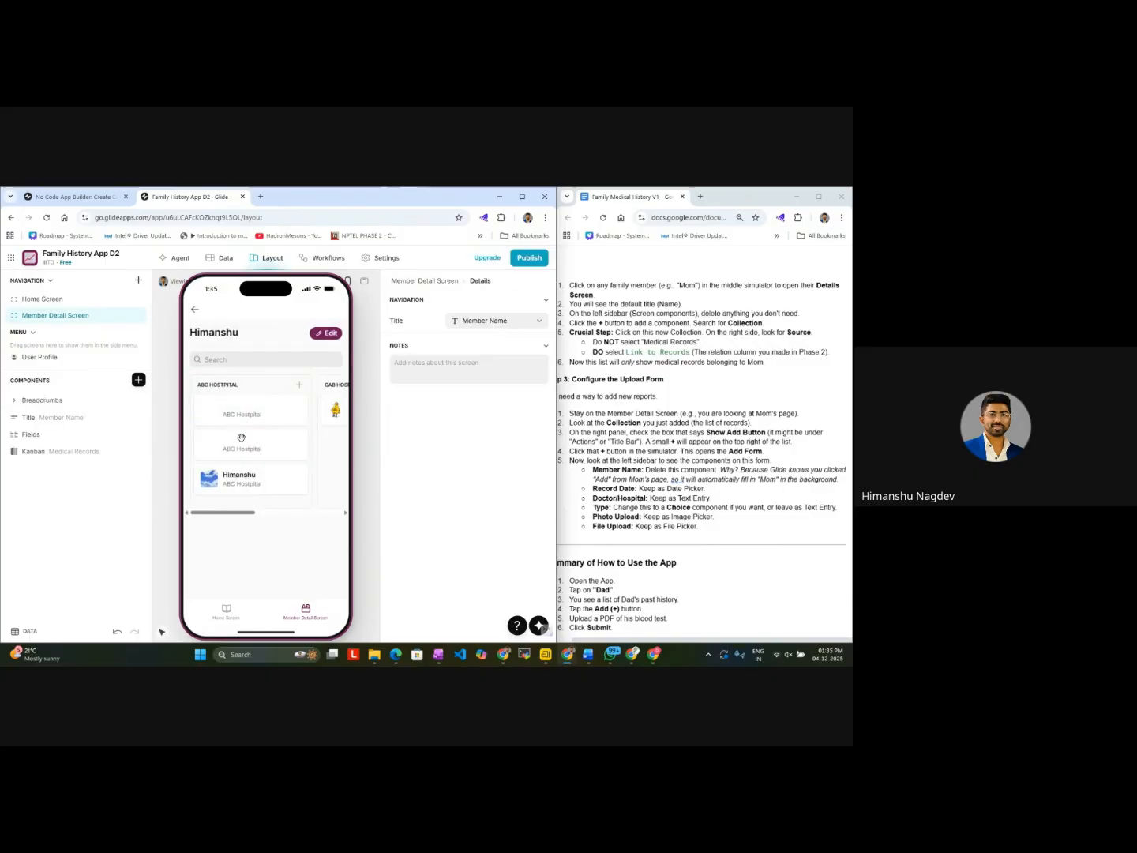
{"action": "left_click_drag", "start_coordinate": [243, 516], "coordinate": [329, 516]}
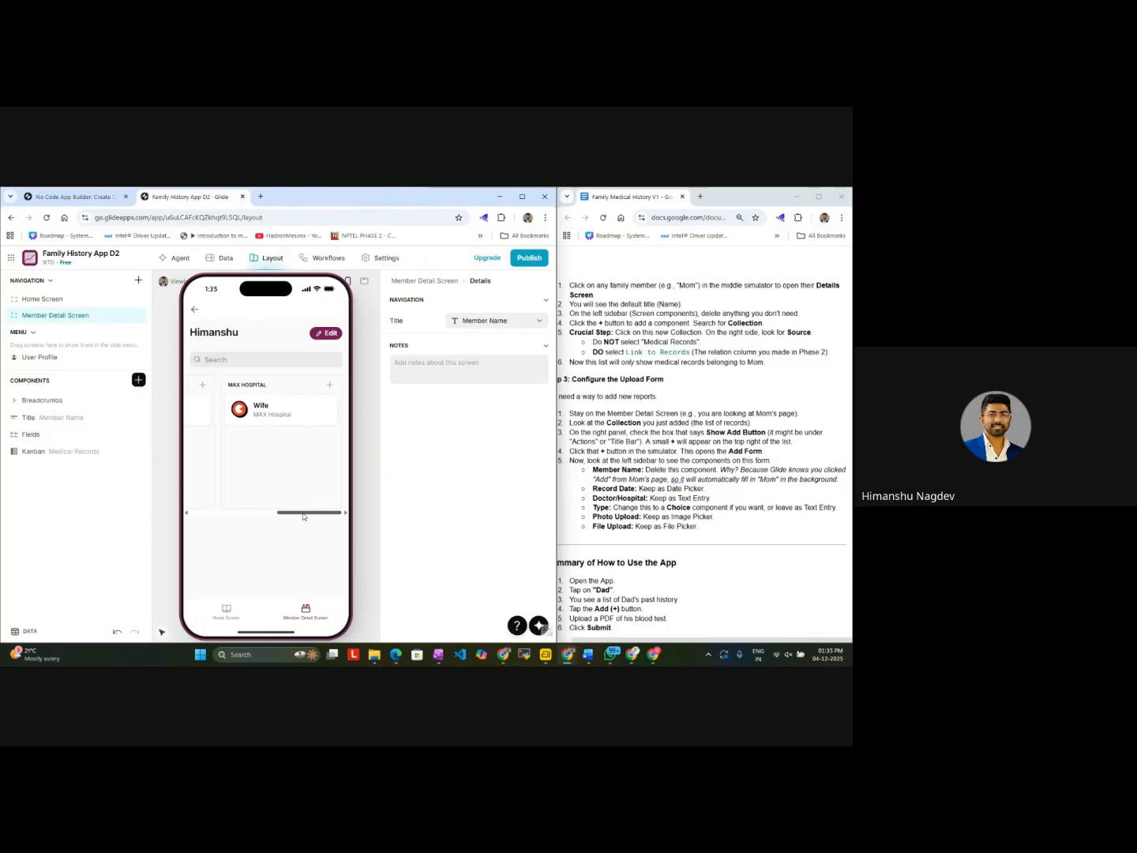
{"action": "left_click_drag", "start_coordinate": [294, 513], "coordinate": [206, 515]}
Step: Try the Card, Table and Calendar styles on the Medical Records collection and set it to Checklist
{"action": "left_click", "coordinate": [71, 451]}
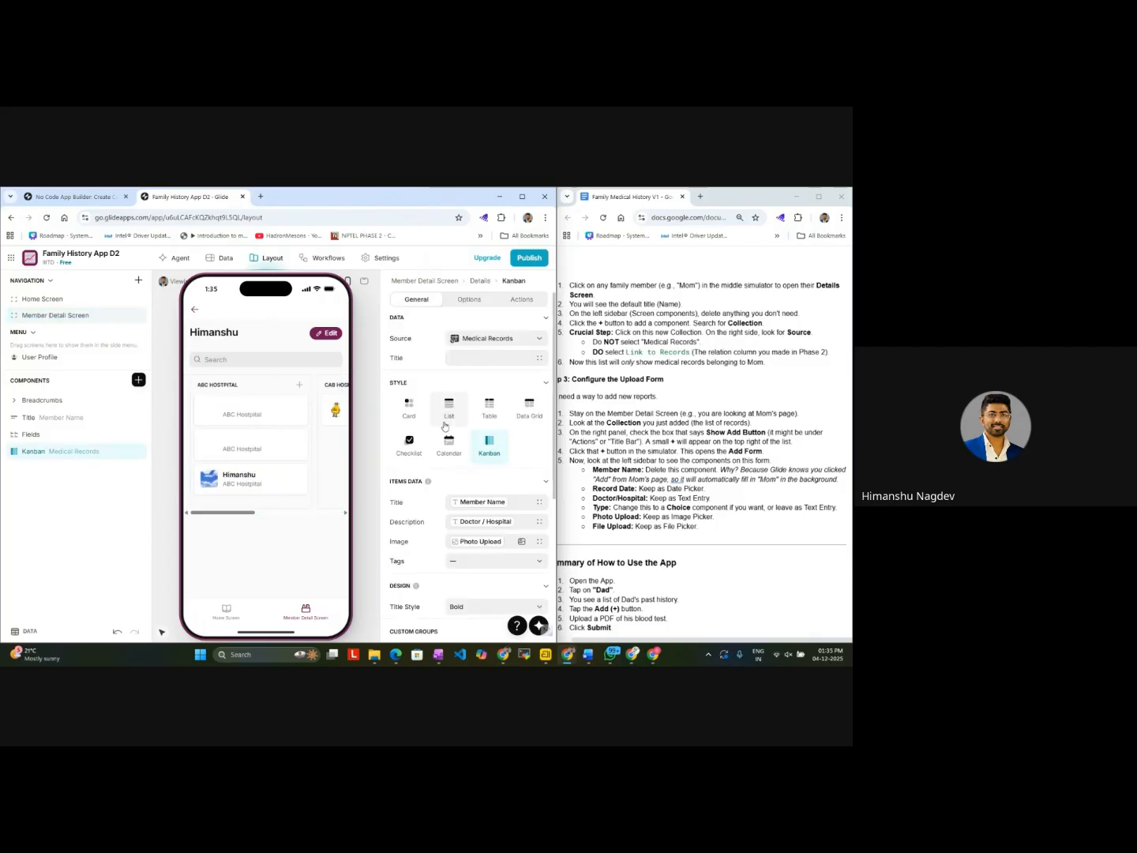
{"action": "left_click", "coordinate": [423, 418]}
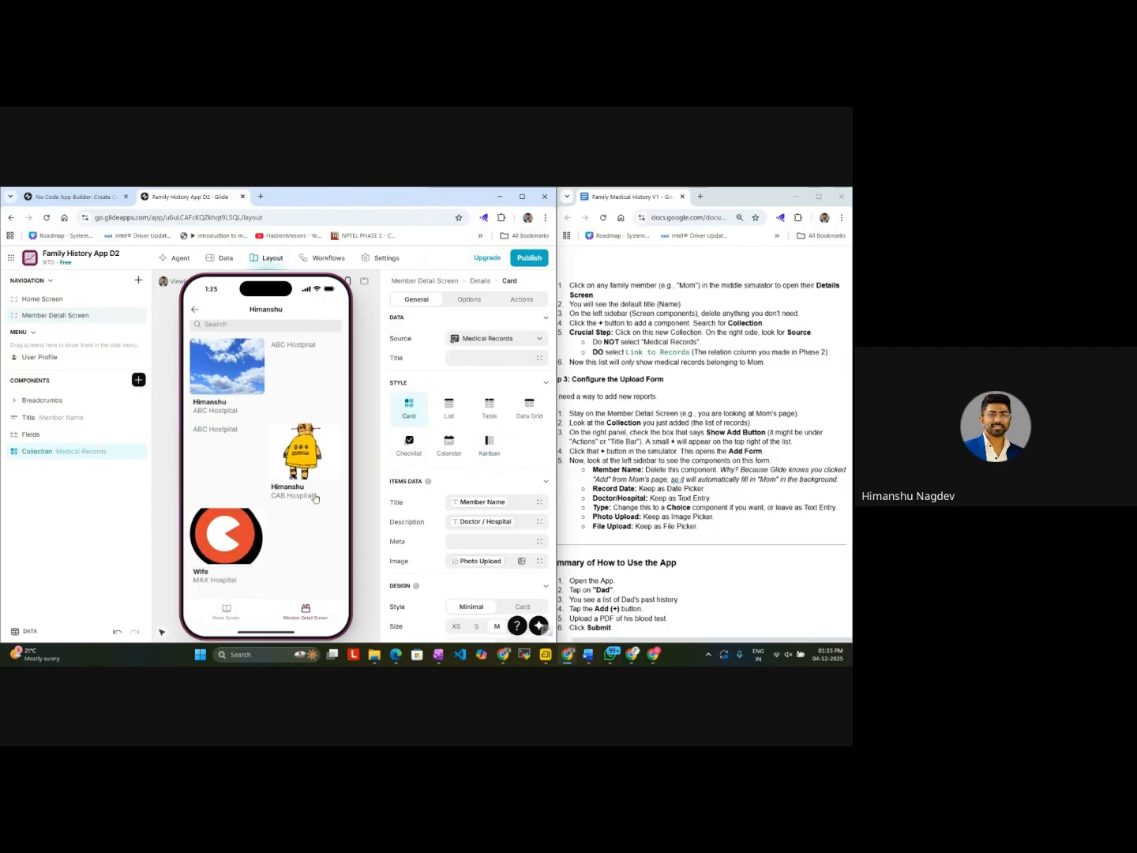
{"action": "left_click", "coordinate": [410, 446]}
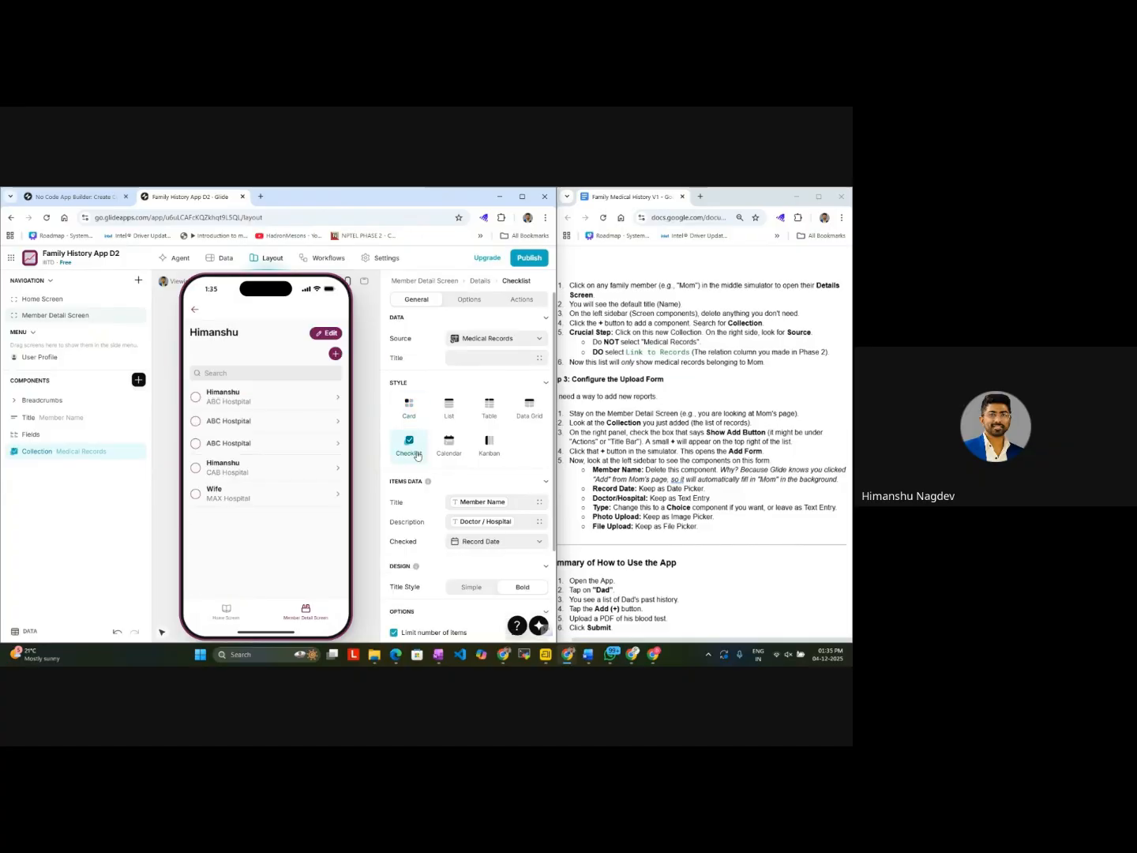
{"action": "left_click", "coordinate": [491, 408]}
{"action": "left_click", "coordinate": [447, 442]}
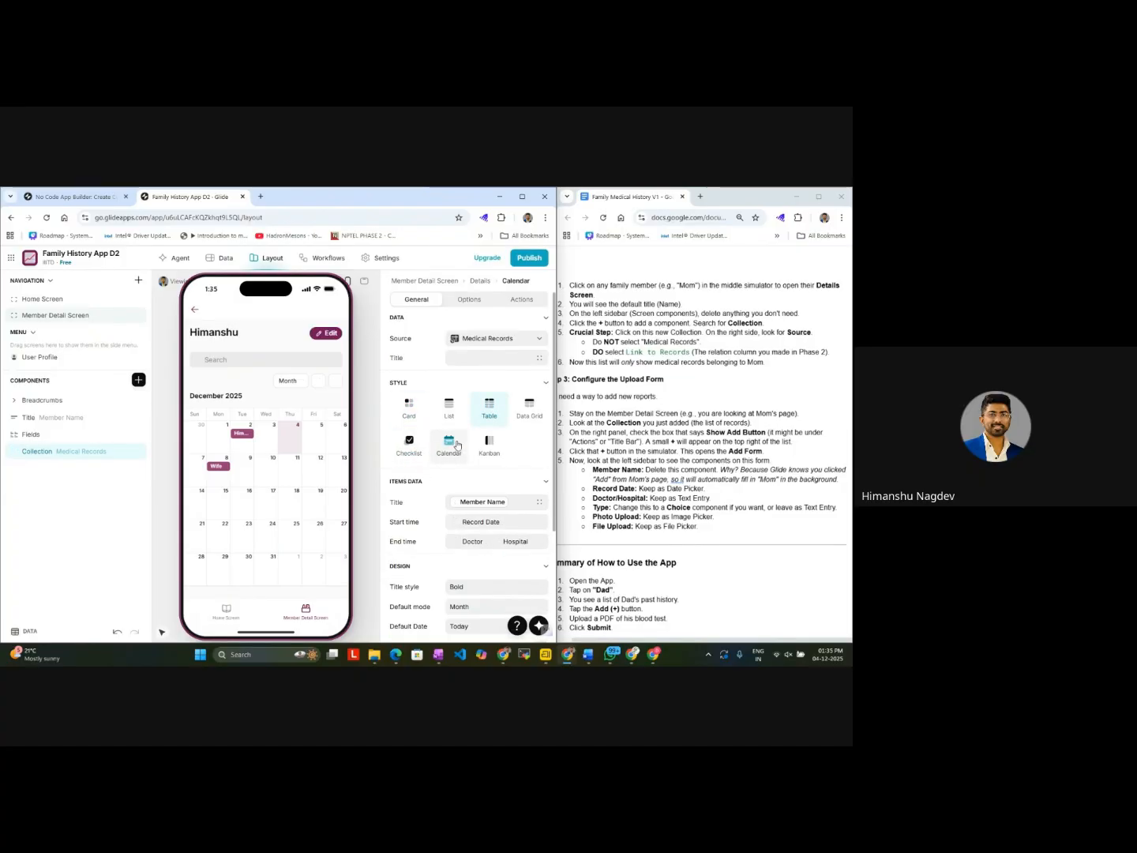
{"action": "left_click", "coordinate": [409, 421]}
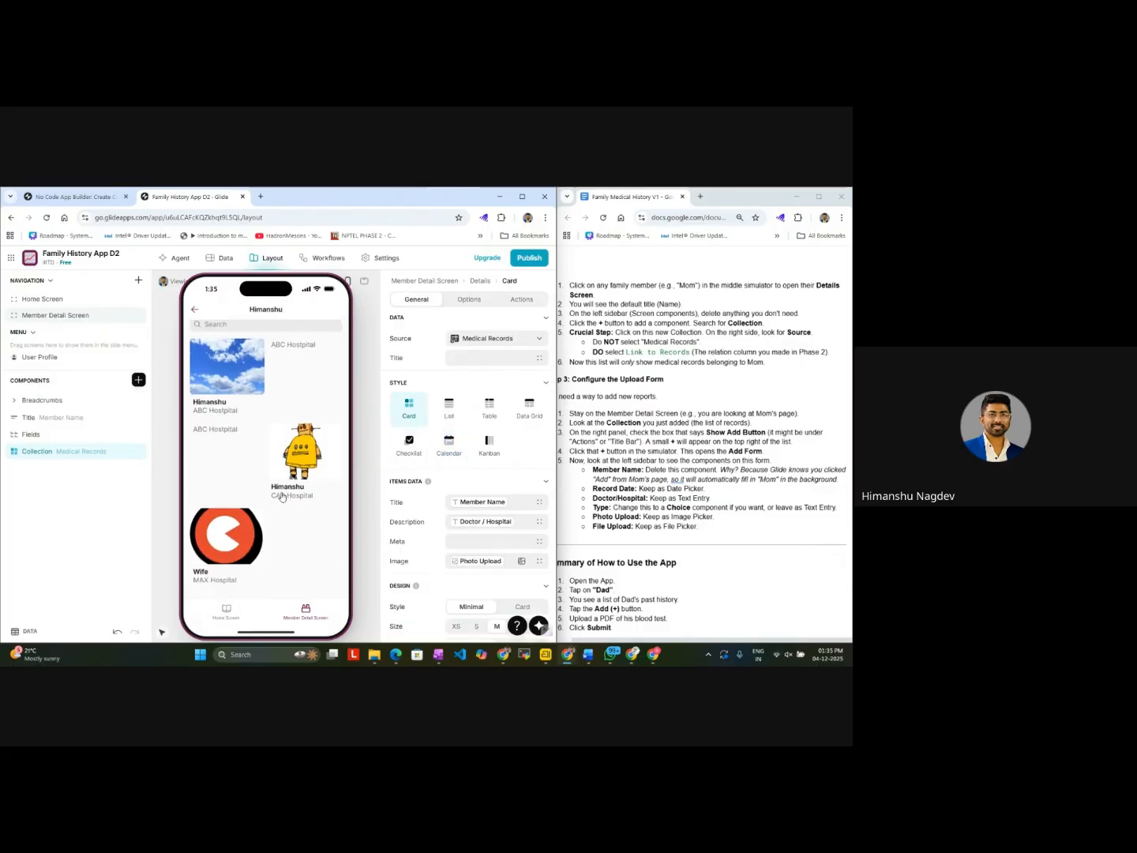
{"action": "left_click", "coordinate": [415, 450]}
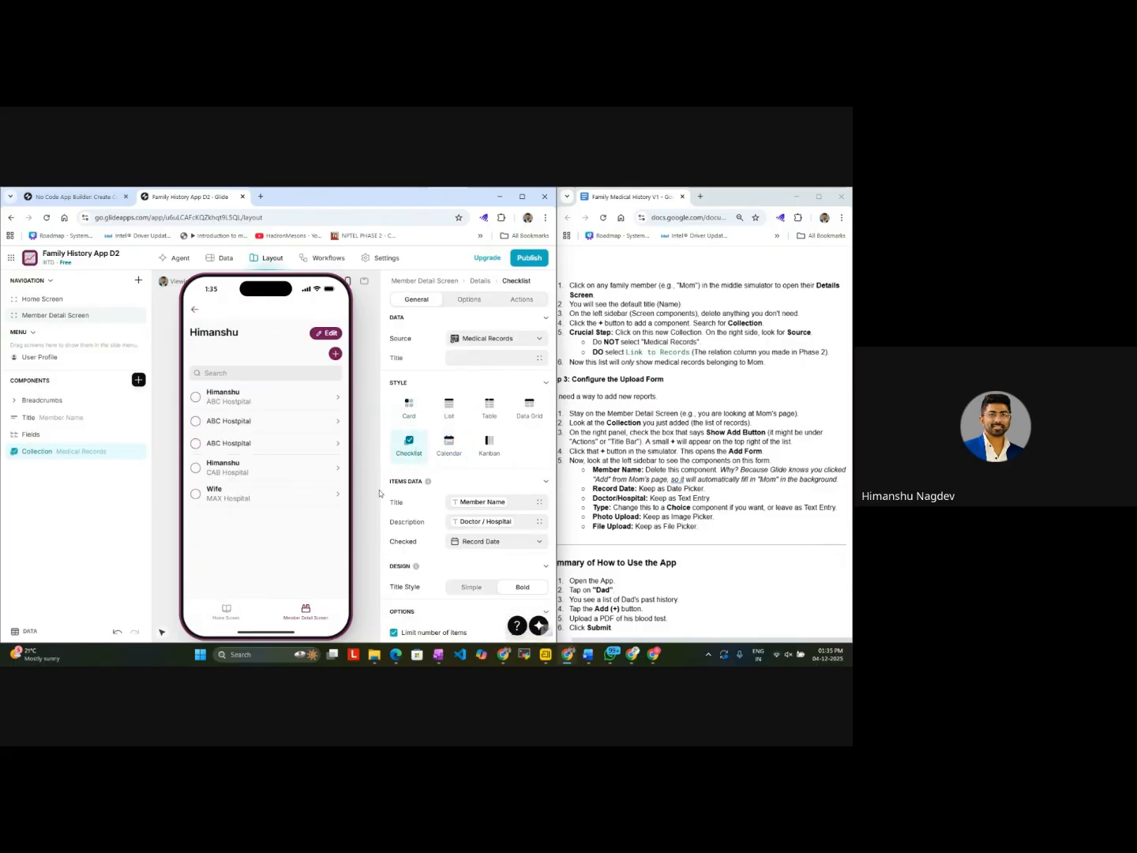
Step: Test opening several entries in the Medical Records checklist, including Wife's MAX Hospital record
{"action": "left_click", "coordinate": [257, 501]}
{"action": "left_click", "coordinate": [262, 478]}
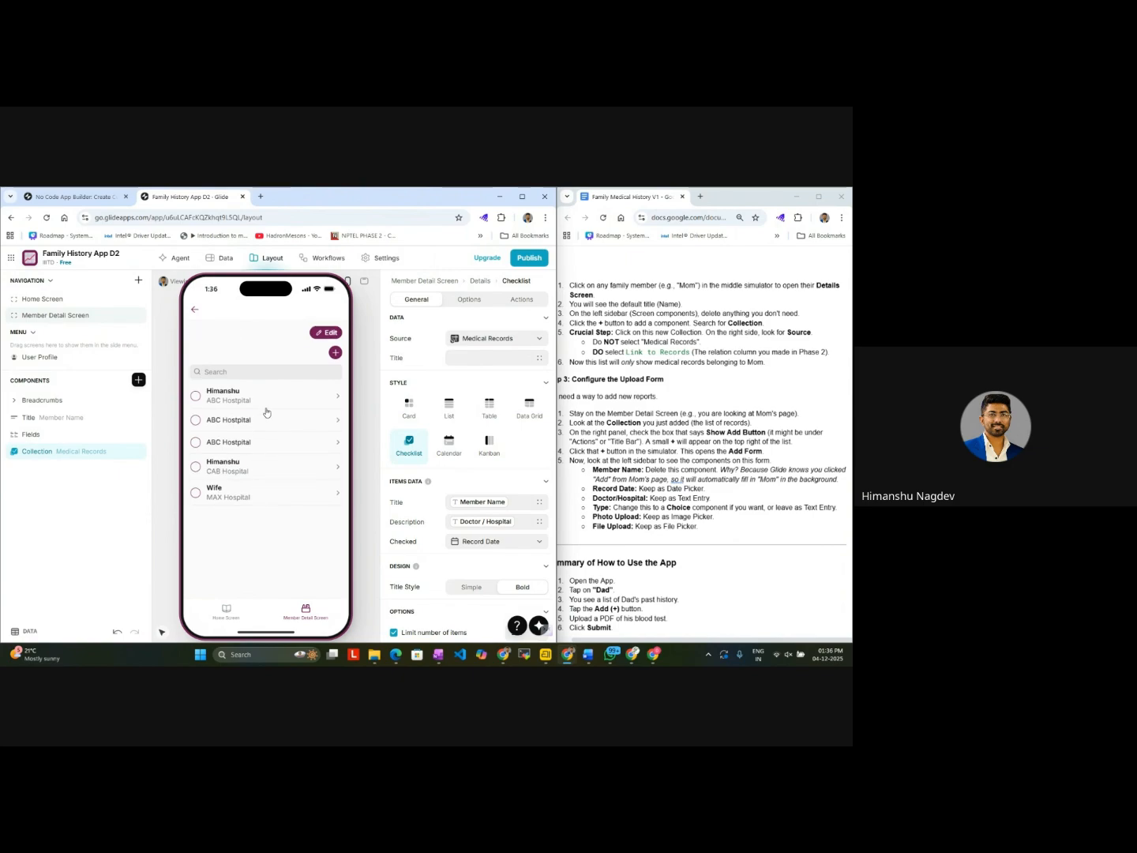
{"action": "left_click", "coordinate": [272, 448]}
{"action": "left_click", "coordinate": [296, 486]}
{"action": "left_click", "coordinate": [290, 466]}
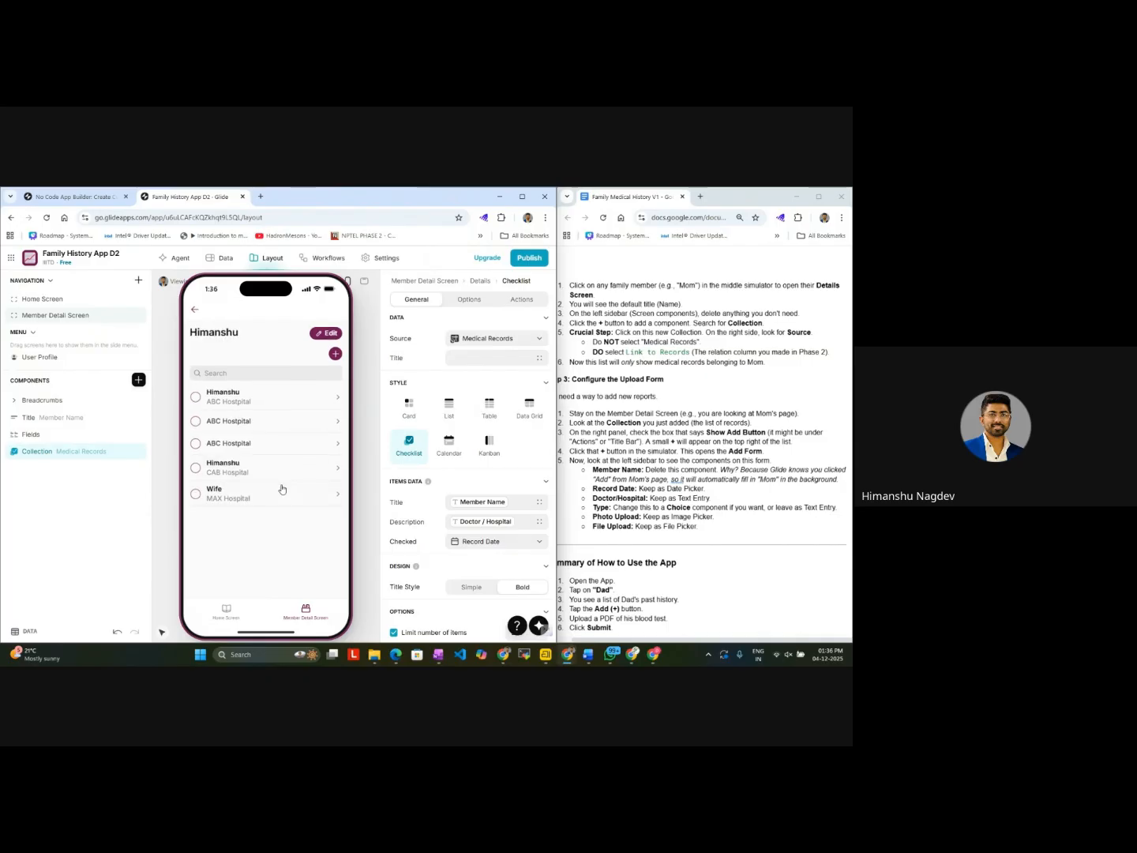
{"action": "left_click", "coordinate": [281, 489]}
{"action": "left_click", "coordinate": [226, 614]}
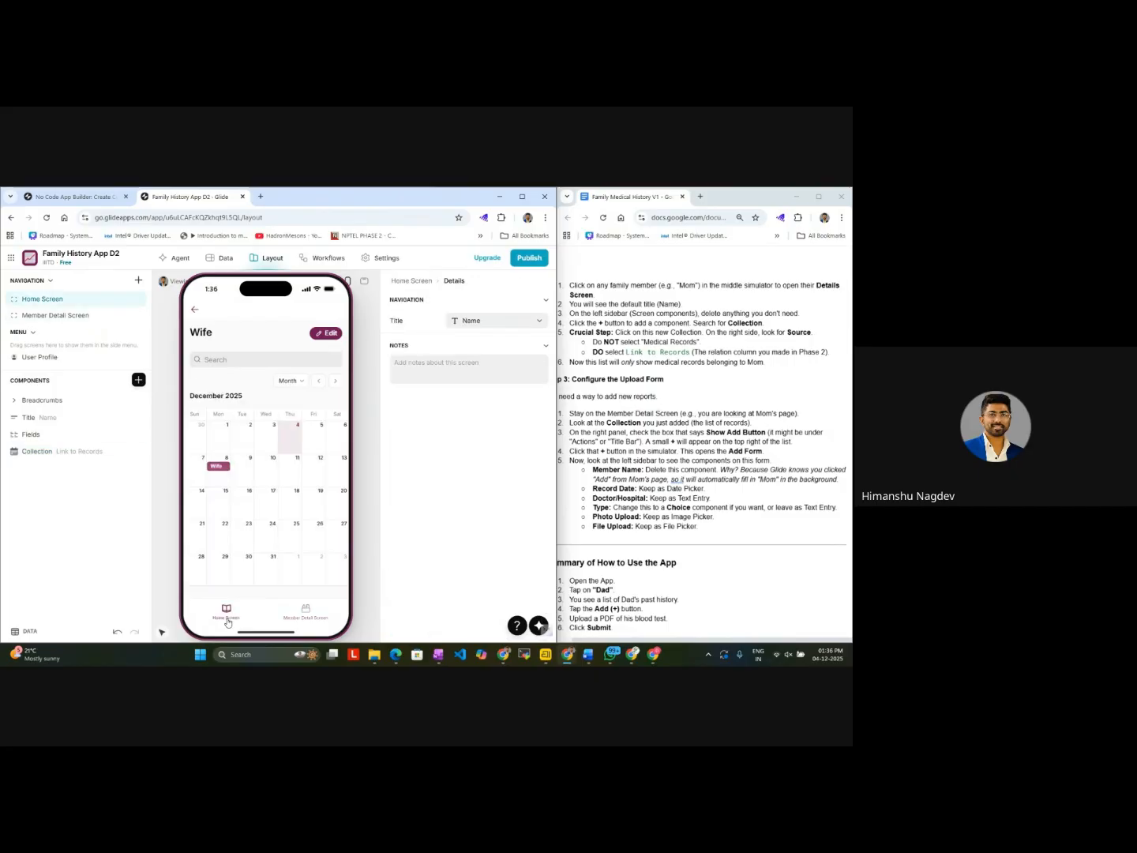
{"action": "left_click", "coordinate": [197, 310]}
{"action": "left_click", "coordinate": [312, 469]}
{"action": "left_click", "coordinate": [227, 438]}
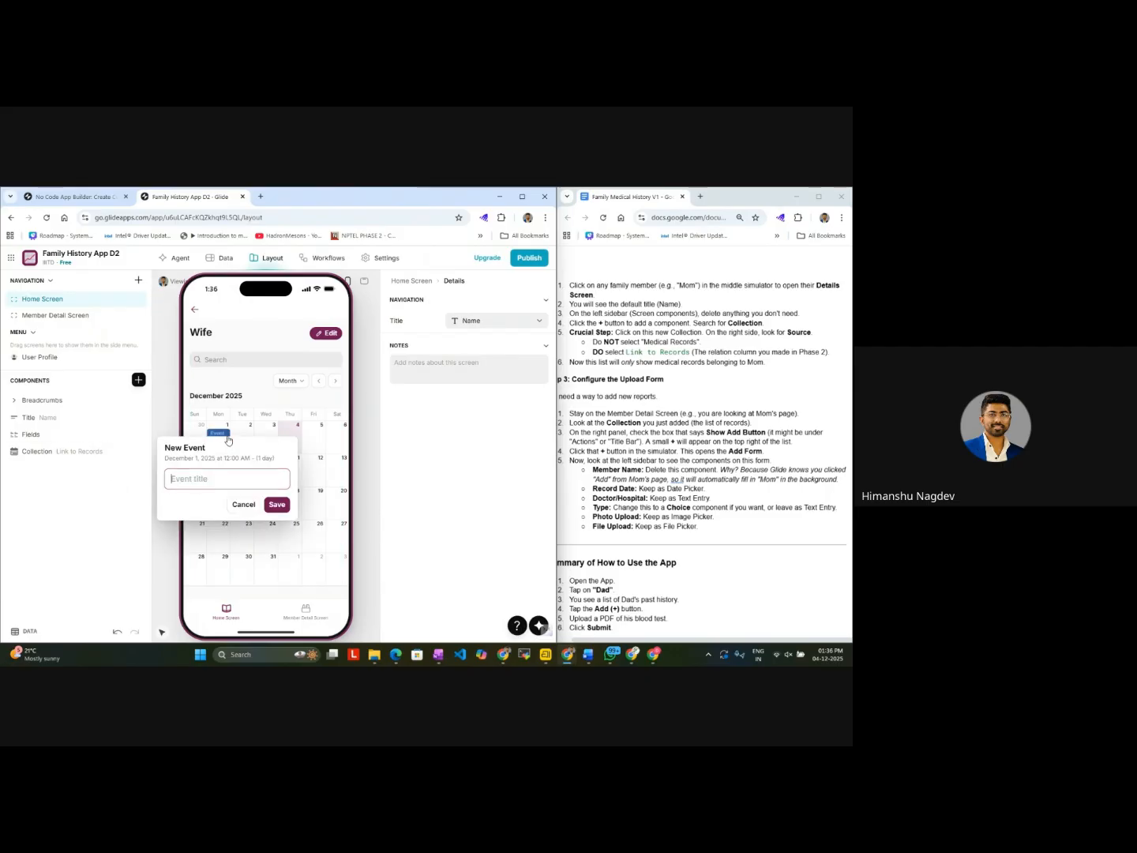
{"action": "left_click", "coordinate": [273, 399]}
{"action": "left_click", "coordinate": [301, 453]}
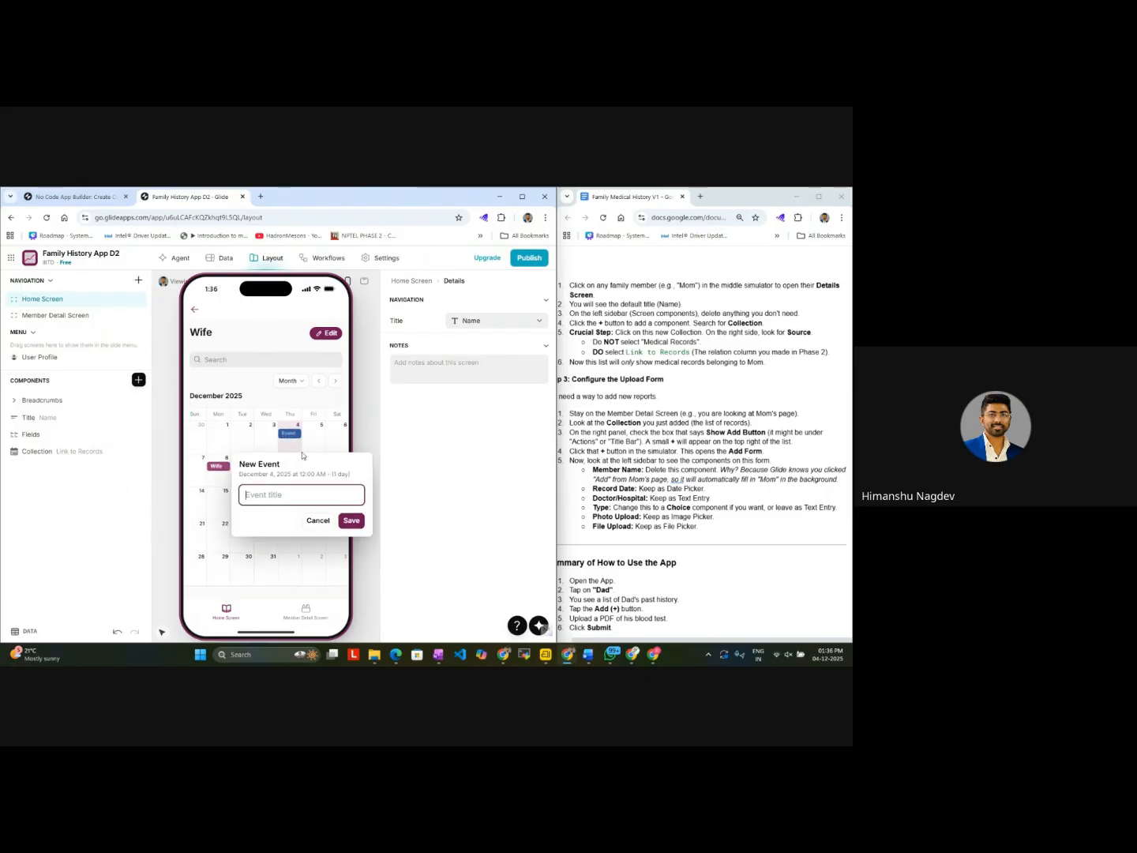
{"action": "left_click", "coordinate": [224, 461]}
{"action": "left_click", "coordinate": [194, 309]}
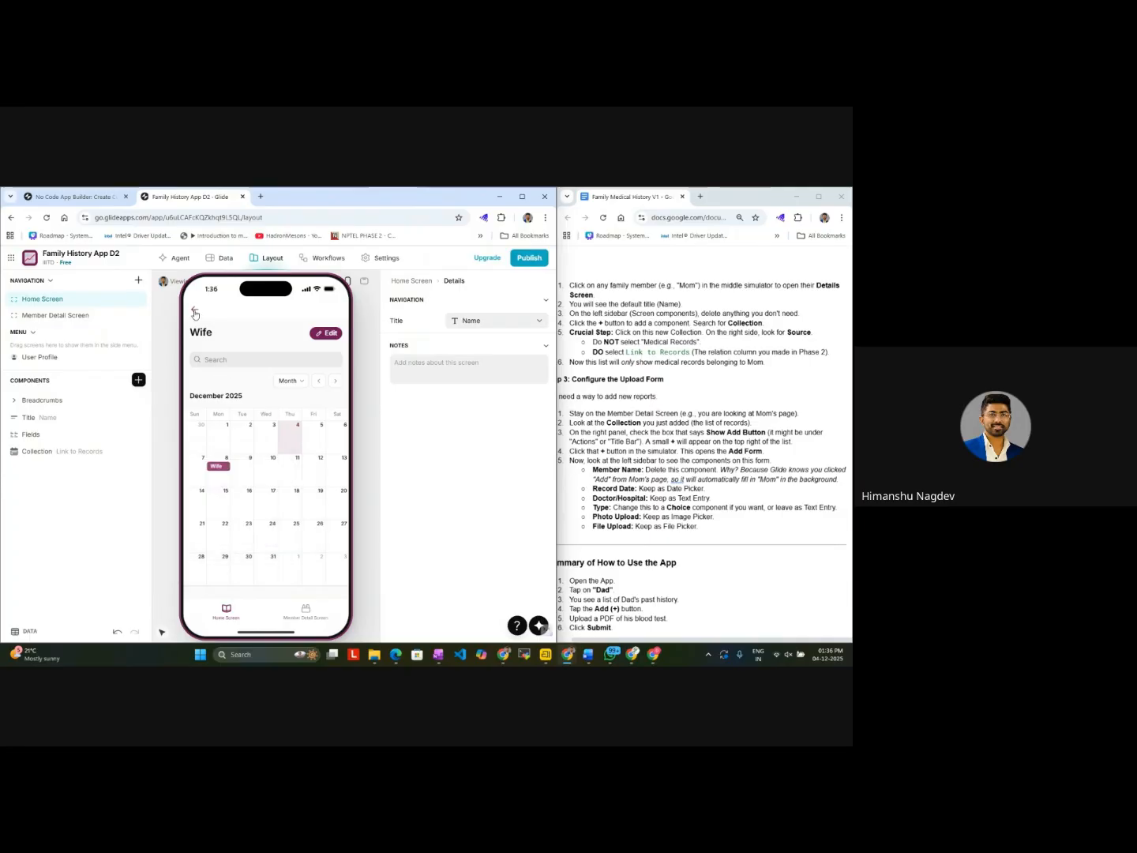
Step: Try the Card style on the Link to Records collection in Wife's details and set it to List
{"action": "left_click", "coordinate": [195, 309]}
{"action": "left_click", "coordinate": [290, 472]}
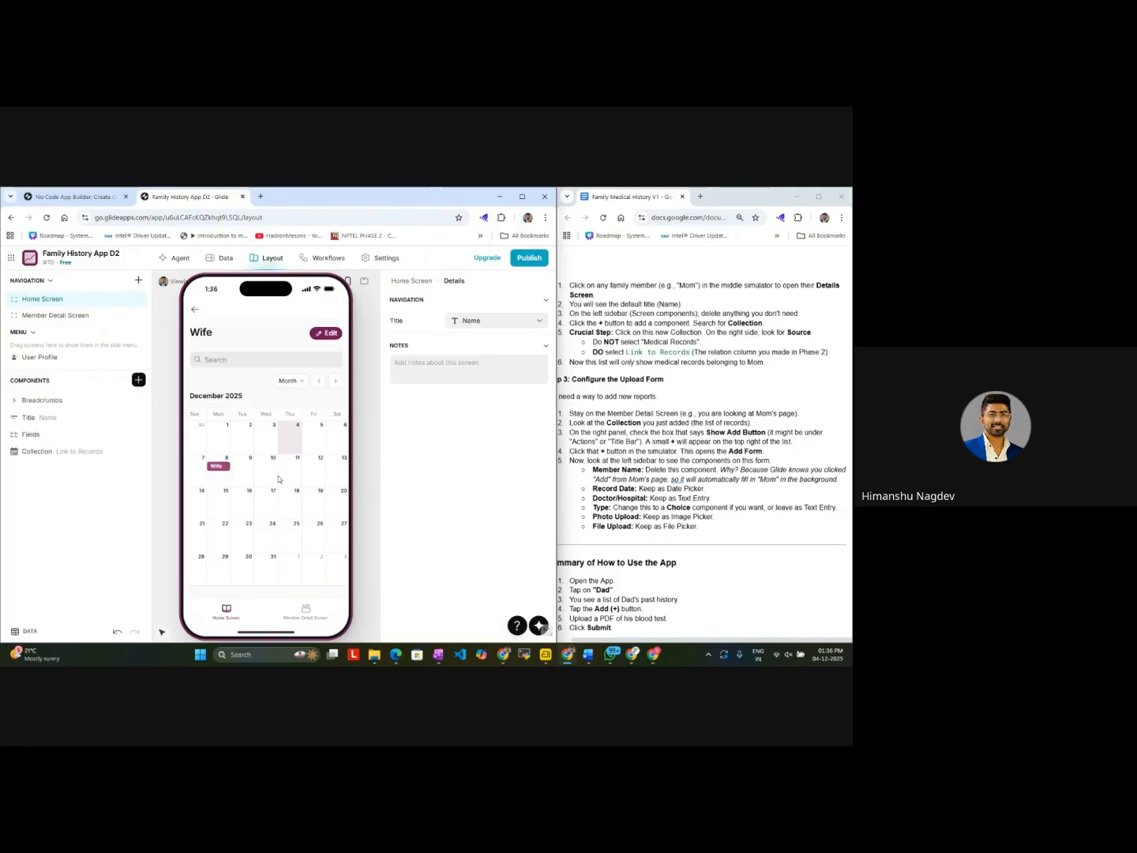
{"action": "left_click", "coordinate": [76, 451]}
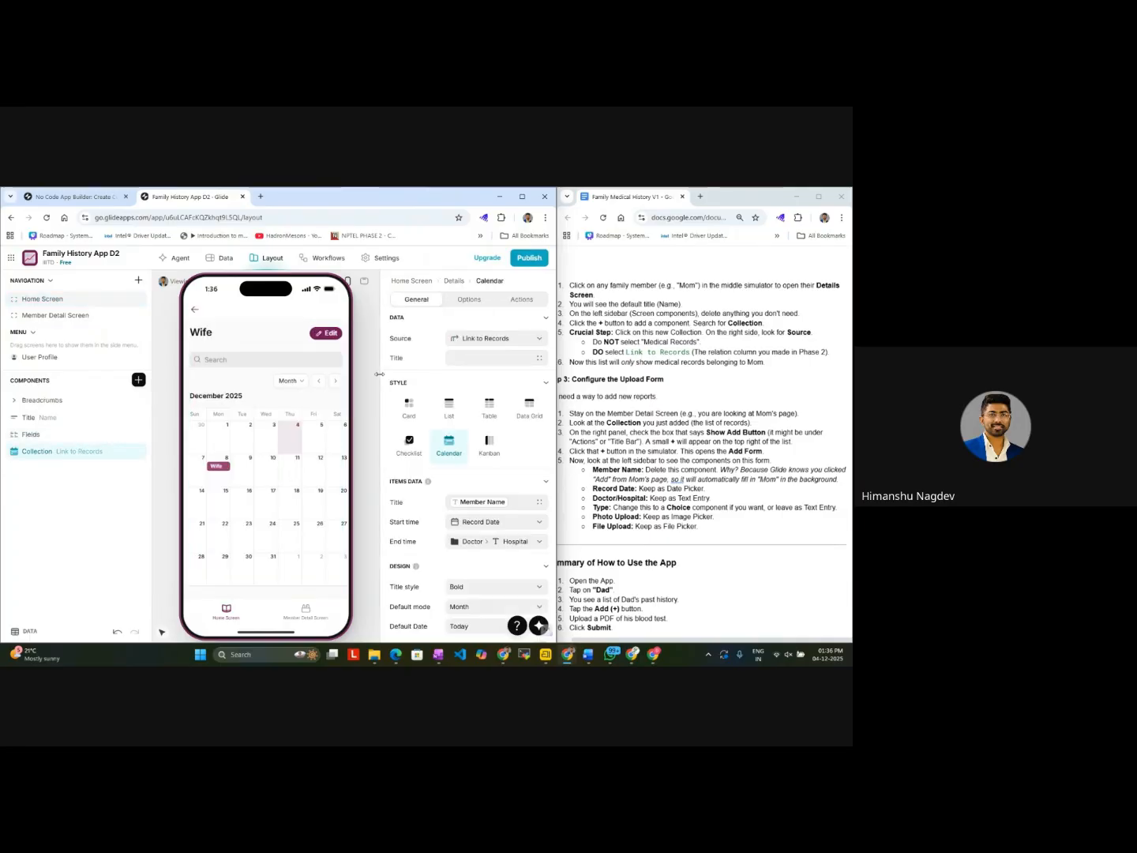
{"action": "left_click", "coordinate": [412, 408]}
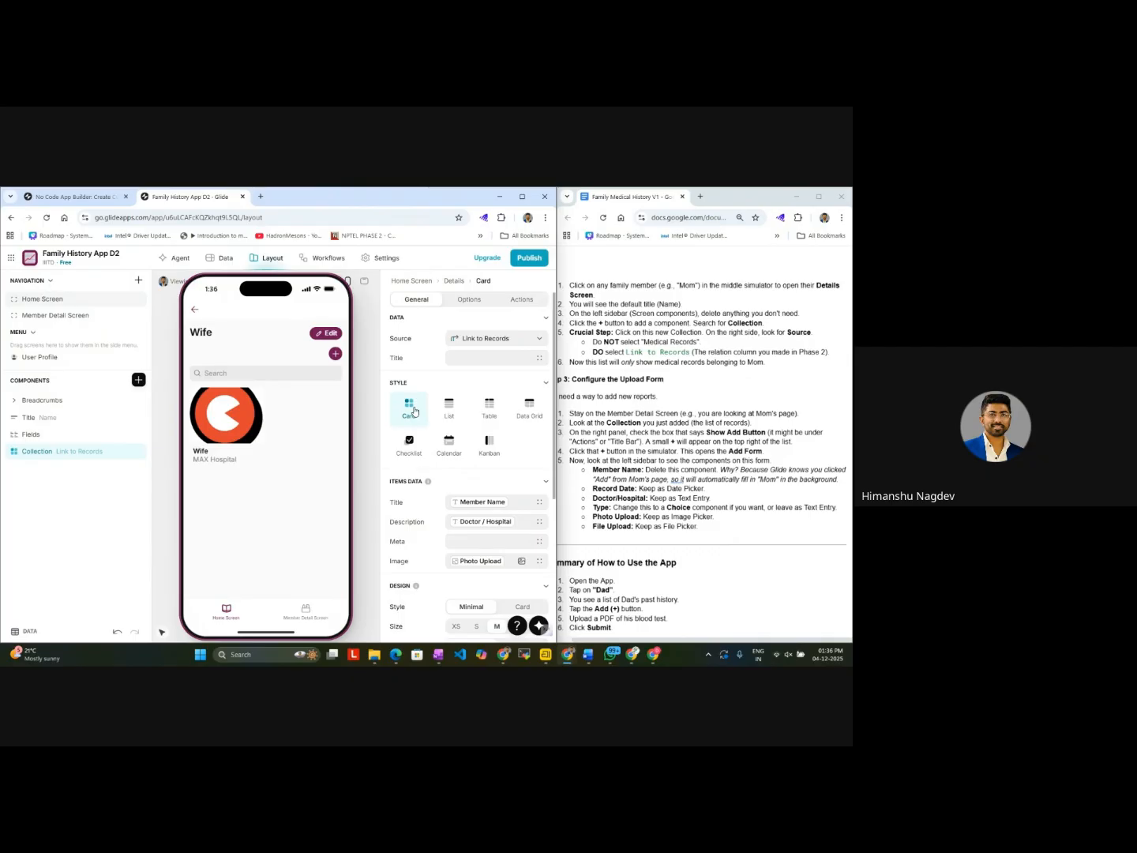
{"action": "left_click", "coordinate": [449, 408]}
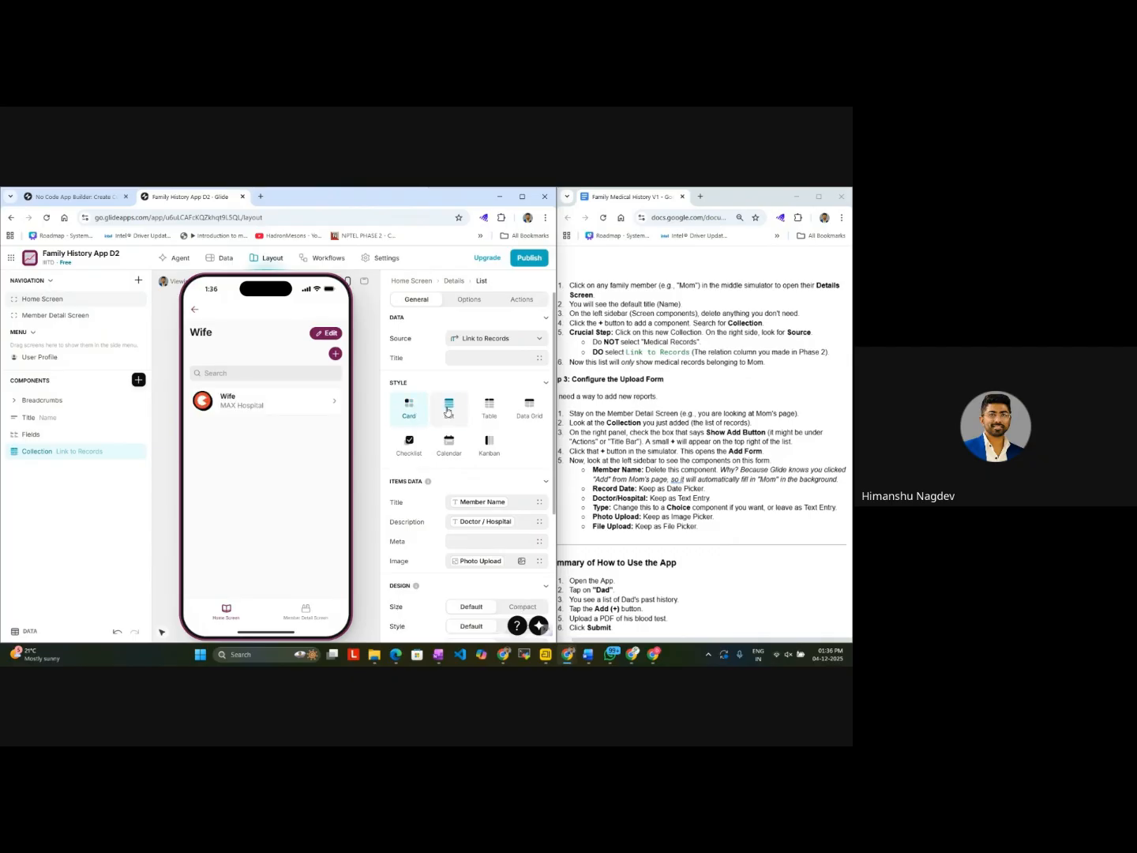
Step: Open the MAX Hospital record from Wife's list and compare its details with the Member Detail Screen
{"action": "left_click", "coordinate": [232, 405]}
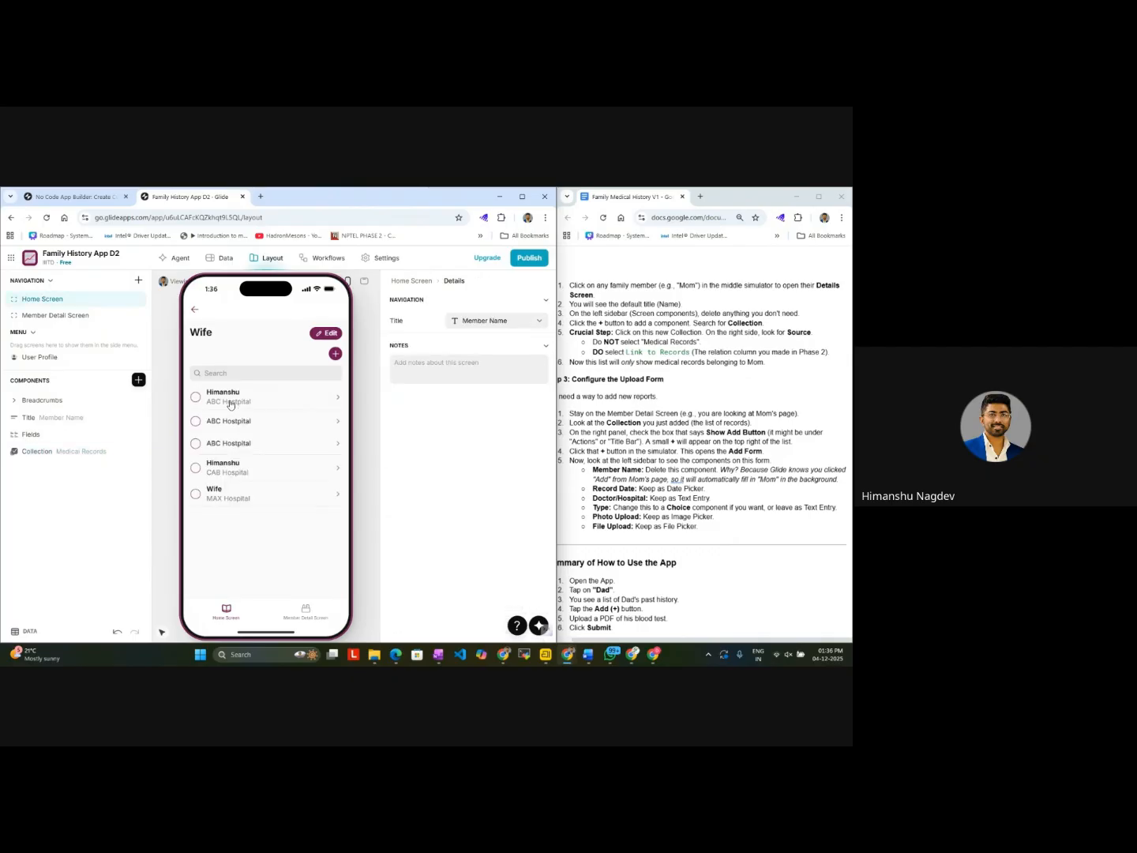
{"action": "left_click", "coordinate": [194, 308]}
{"action": "left_click", "coordinate": [257, 406]}
{"action": "left_click", "coordinate": [301, 614]}
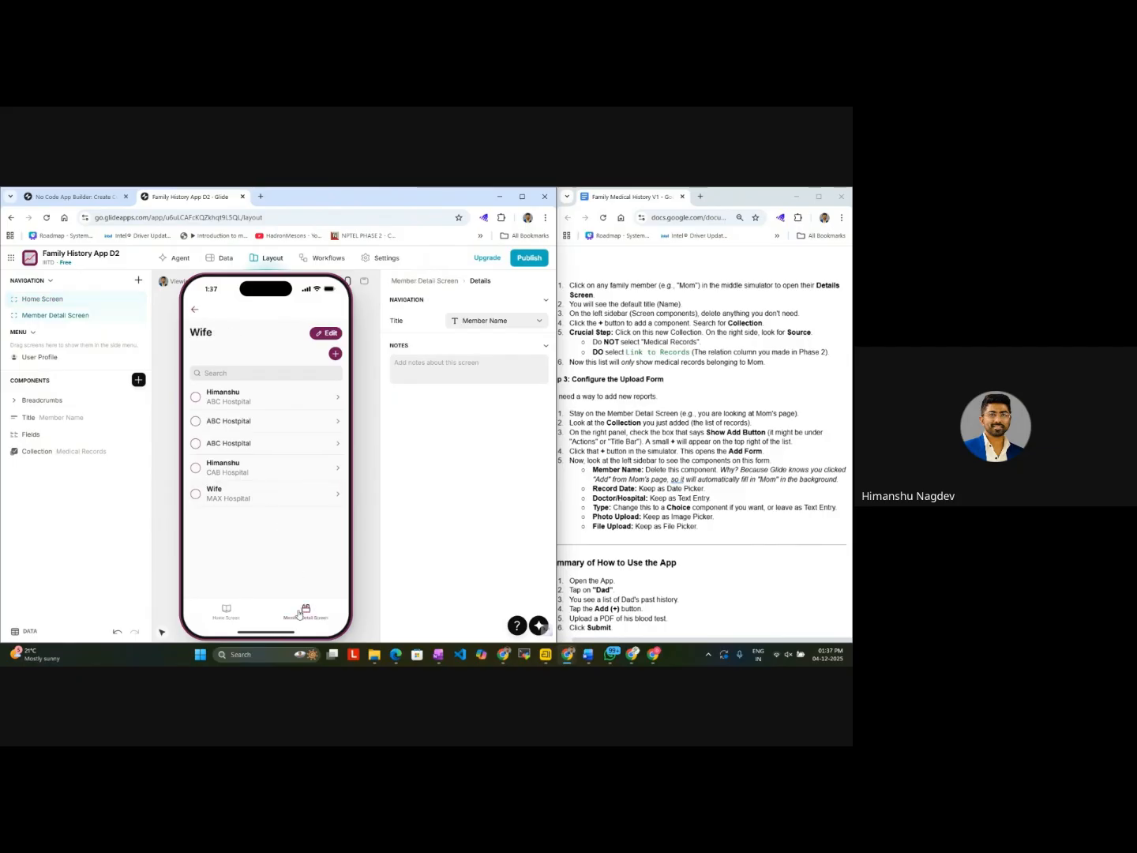
Step: Return to the Home Screen member cards, open Wife's records list there and go back to the cards
{"action": "left_click", "coordinate": [228, 615]}
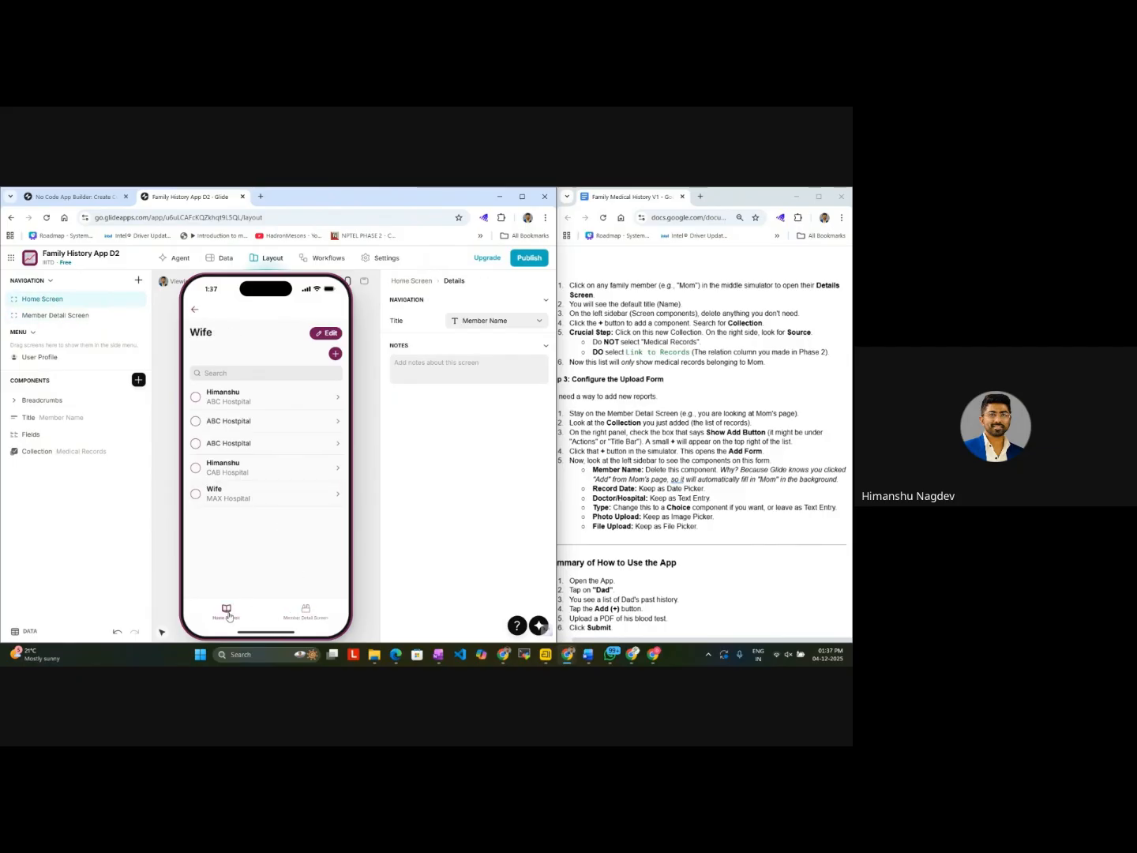
{"action": "left_click", "coordinate": [193, 310]}
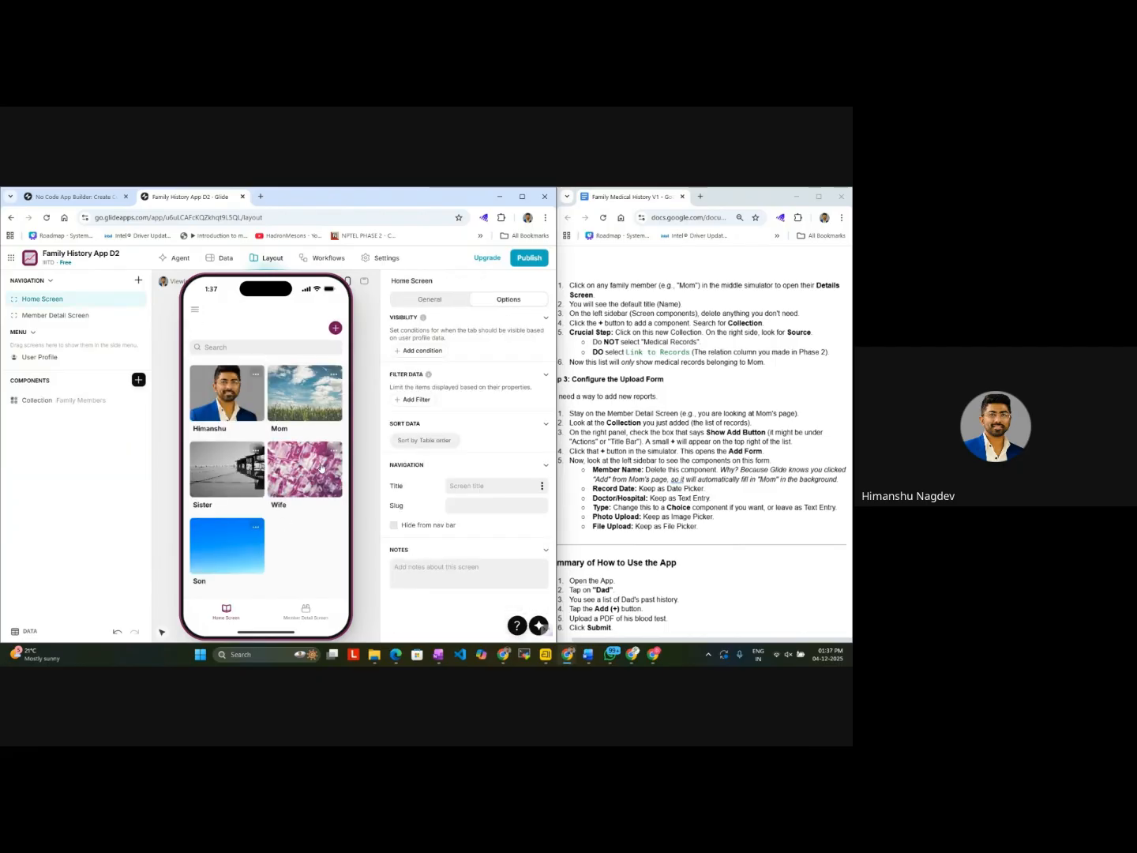
{"action": "left_click", "coordinate": [322, 467]}
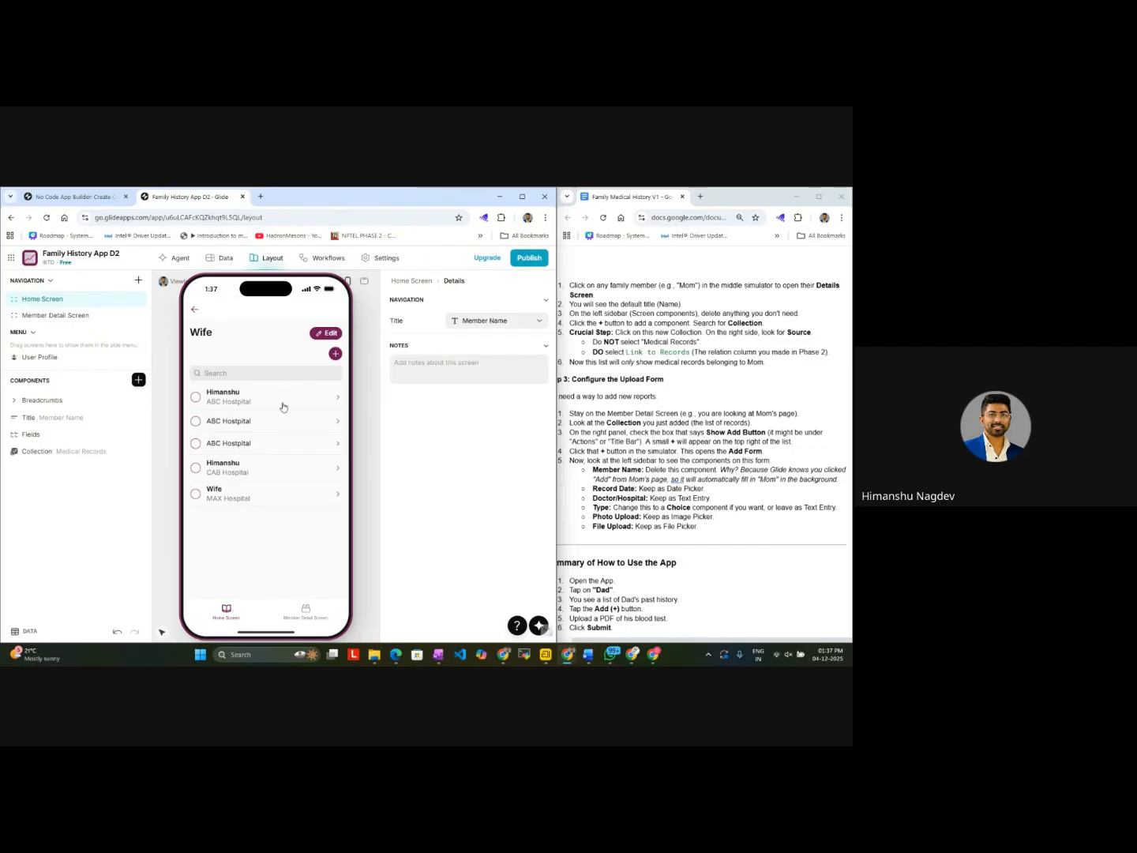
{"action": "left_click", "coordinate": [194, 310]}
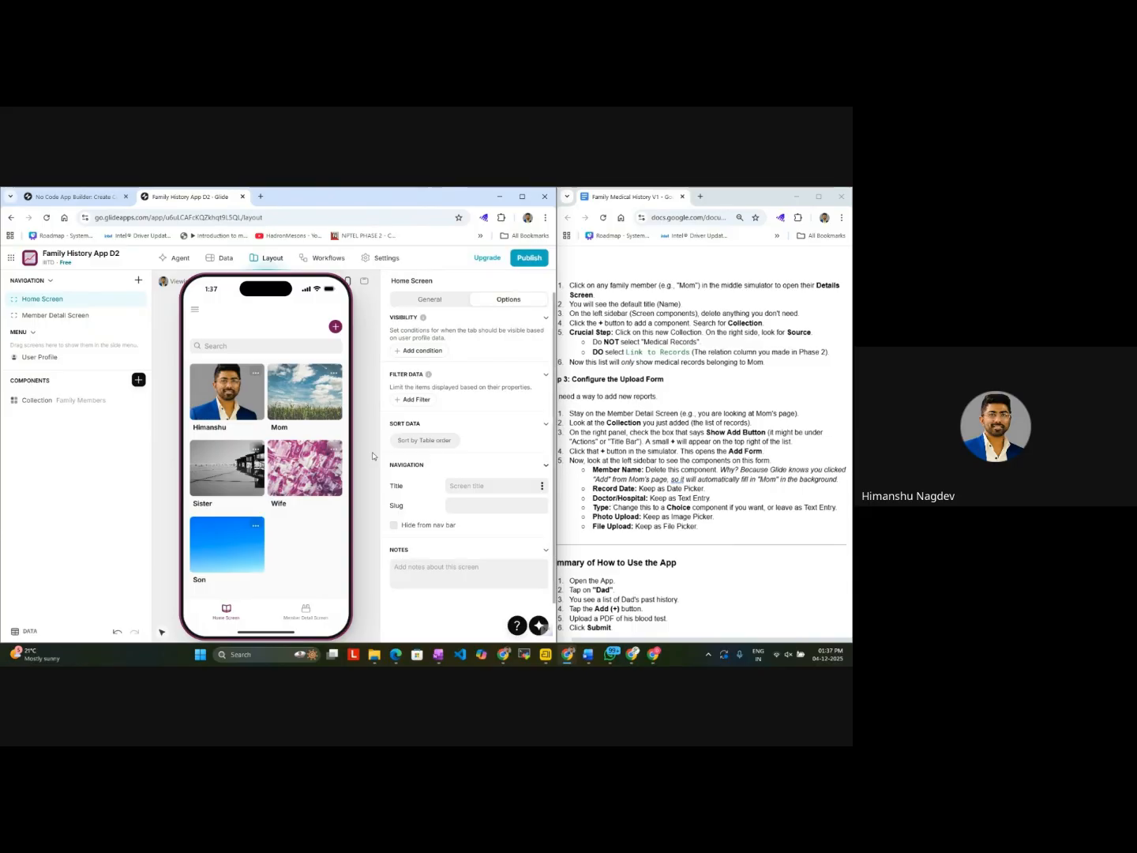
Step: Open the add form of the Family Members collection, inspect its fields and destination settings, and close it without adding anyone
{"action": "left_click", "coordinate": [84, 406]}
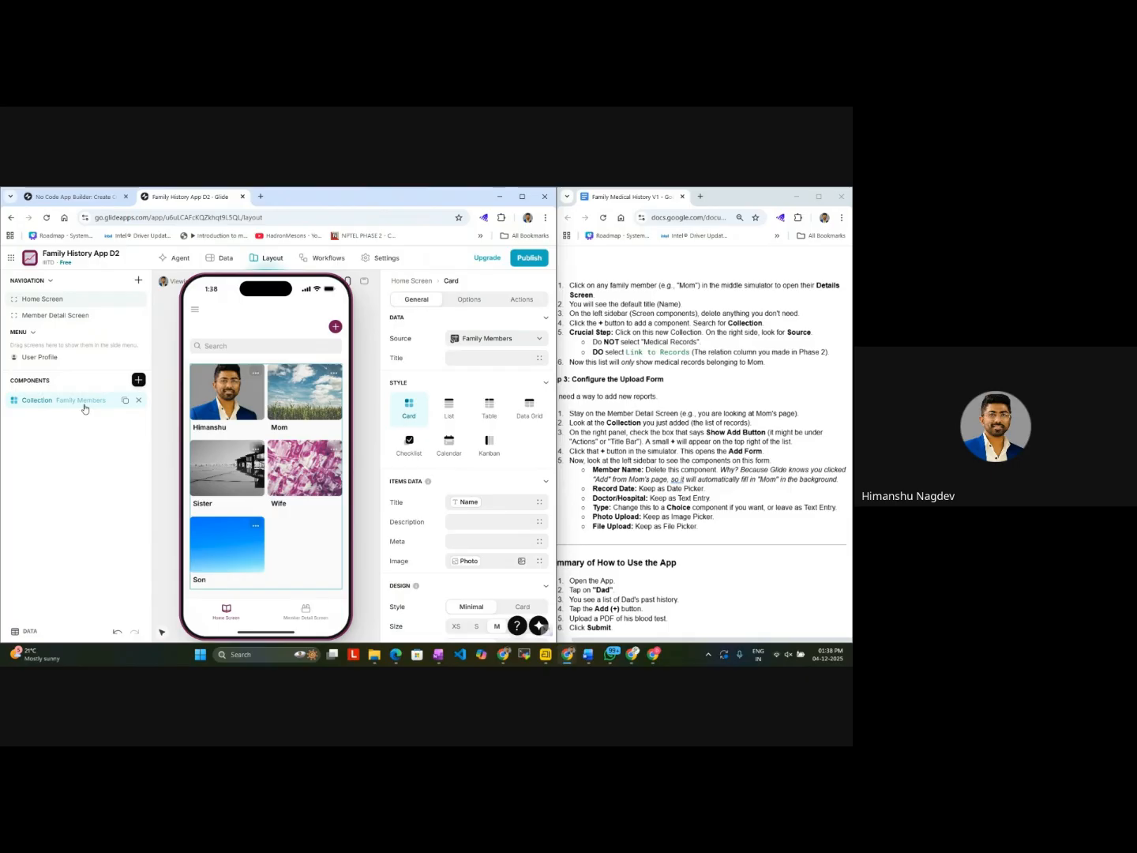
{"action": "left_click", "coordinate": [335, 327]}
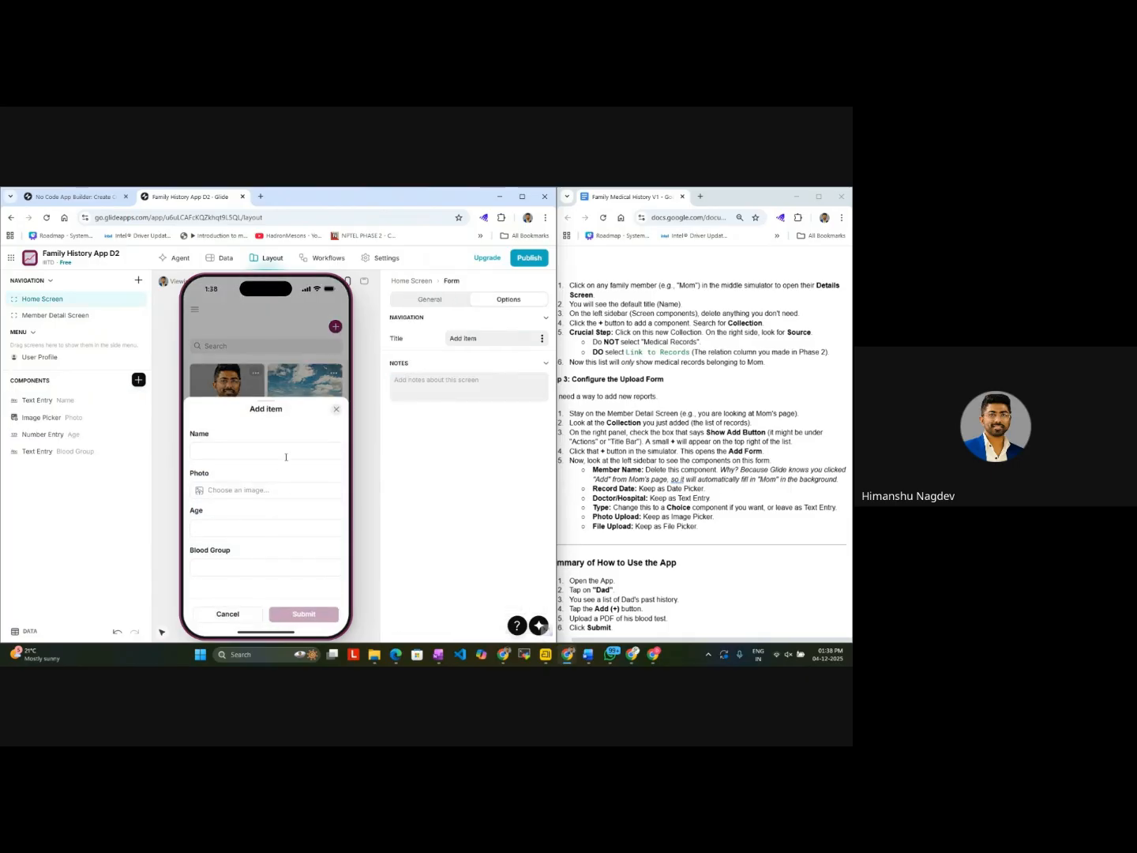
{"action": "left_click", "coordinate": [451, 301]}
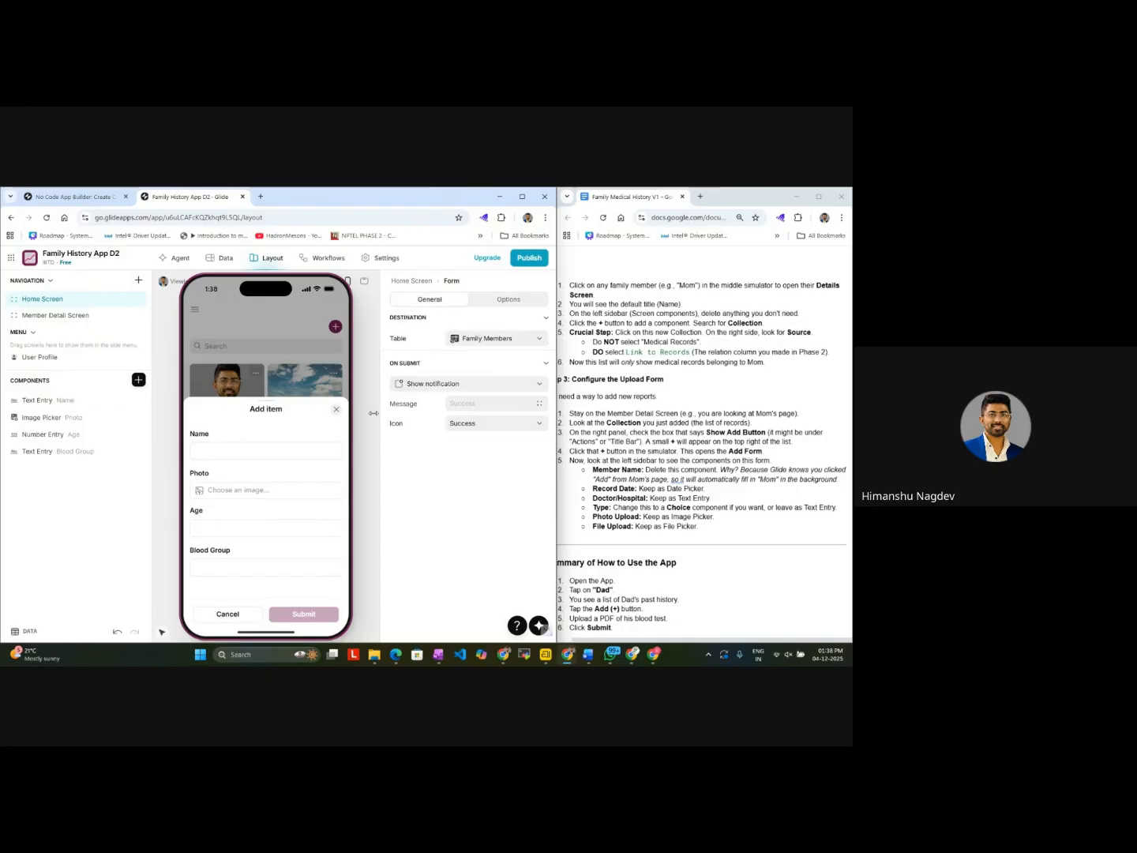
{"action": "left_click", "coordinate": [272, 491]}
{"action": "left_click", "coordinate": [393, 475]}
{"action": "left_click", "coordinate": [340, 414]}
Step: Open the add form for records on the Member Detail Screen and inspect its destination table, submit action choices and title
{"action": "left_click", "coordinate": [310, 612]}
{"action": "left_click", "coordinate": [336, 356]}
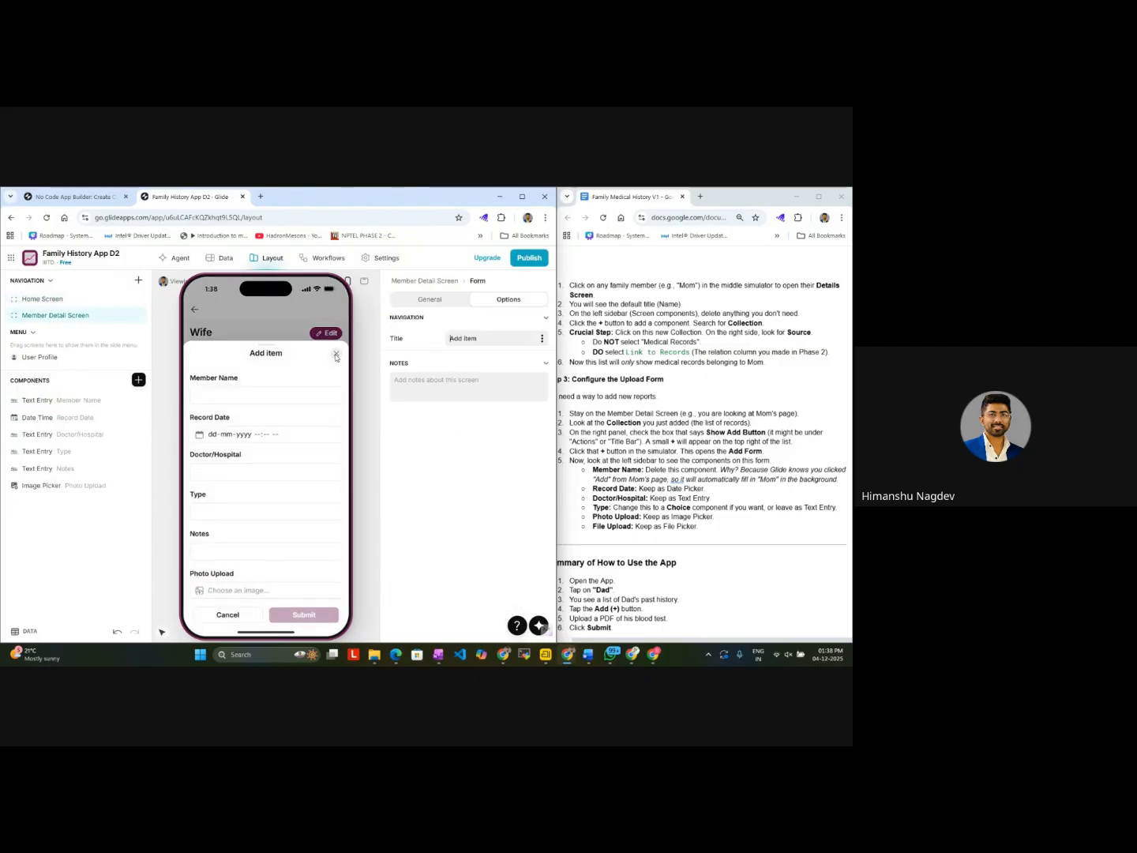
{"action": "left_click", "coordinate": [445, 301]}
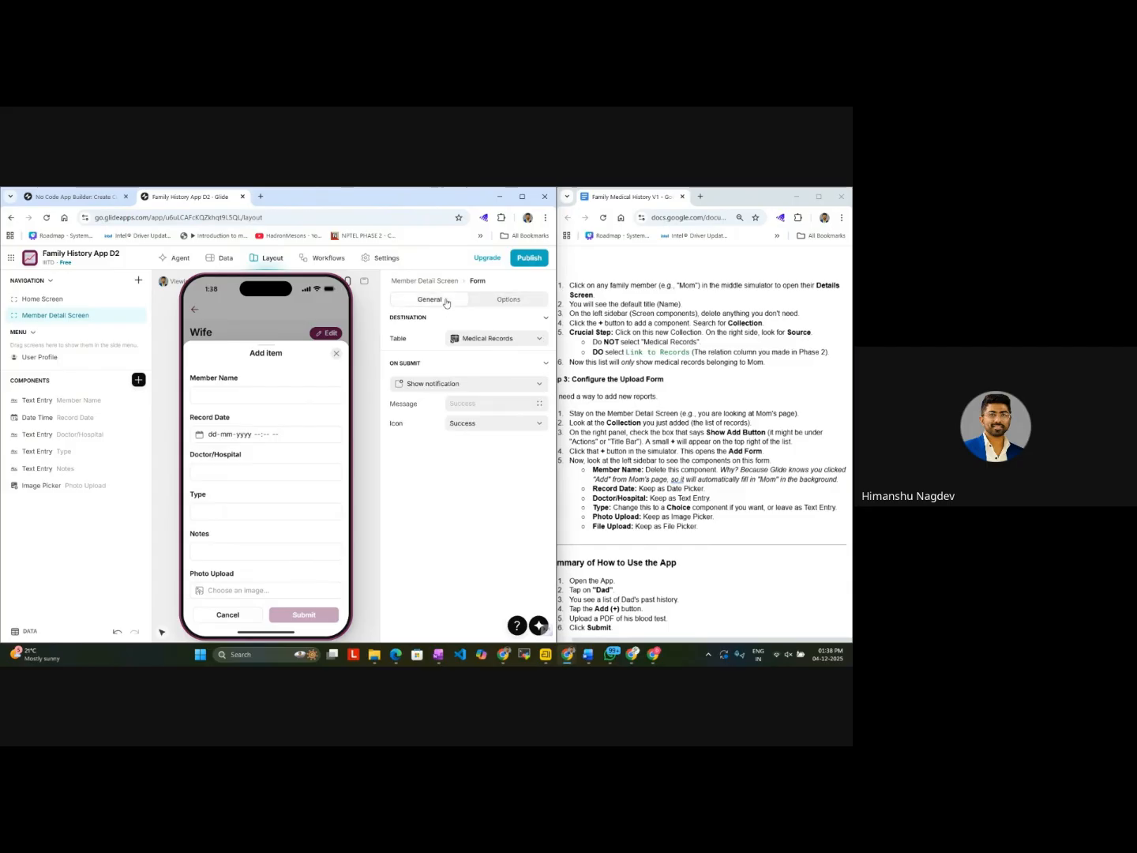
{"action": "left_click", "coordinate": [470, 387]}
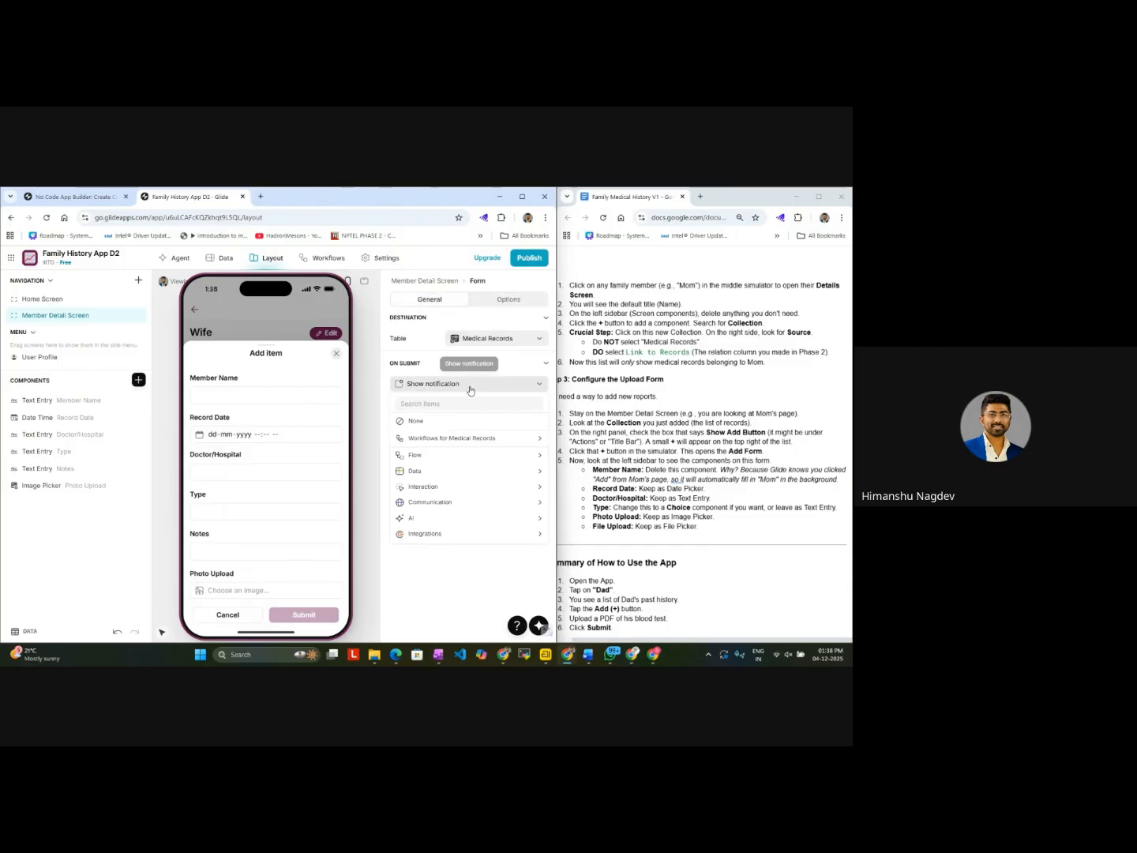
{"action": "left_click", "coordinate": [470, 385]}
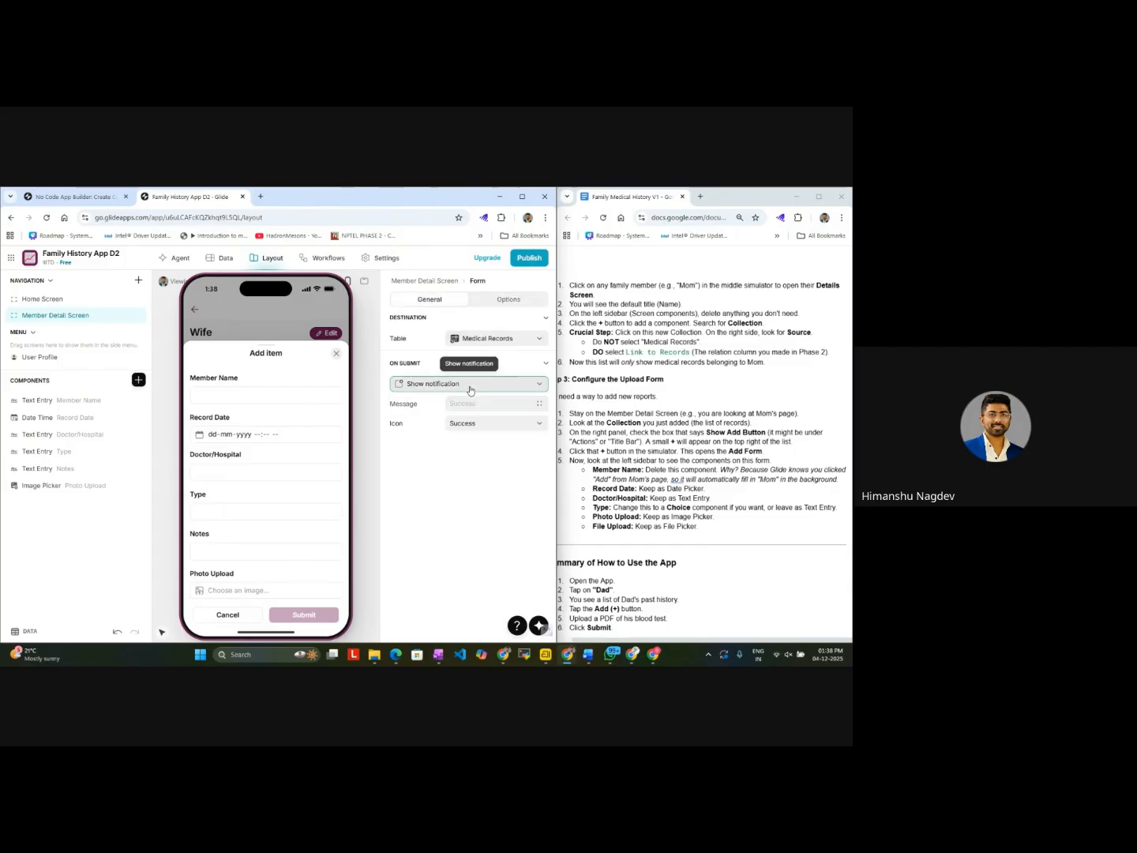
{"action": "left_click", "coordinate": [494, 302]}
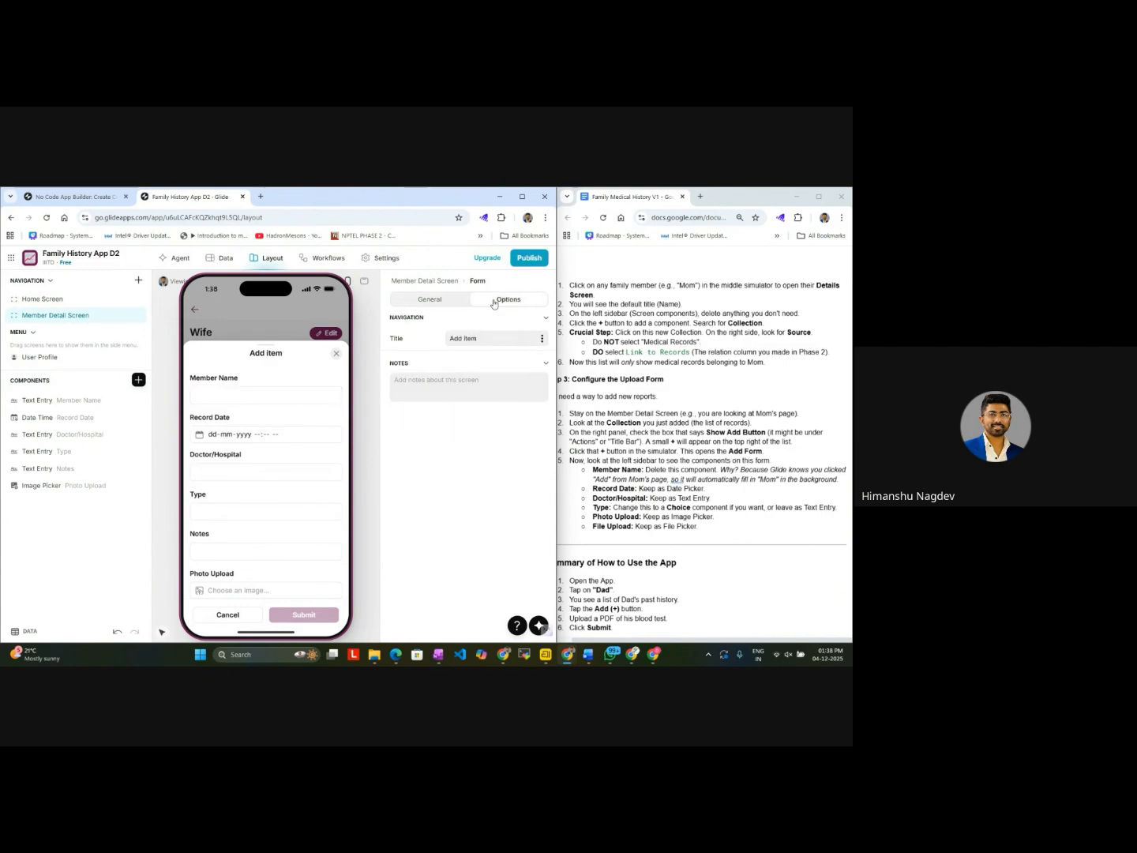
{"action": "left_click", "coordinate": [441, 302]}
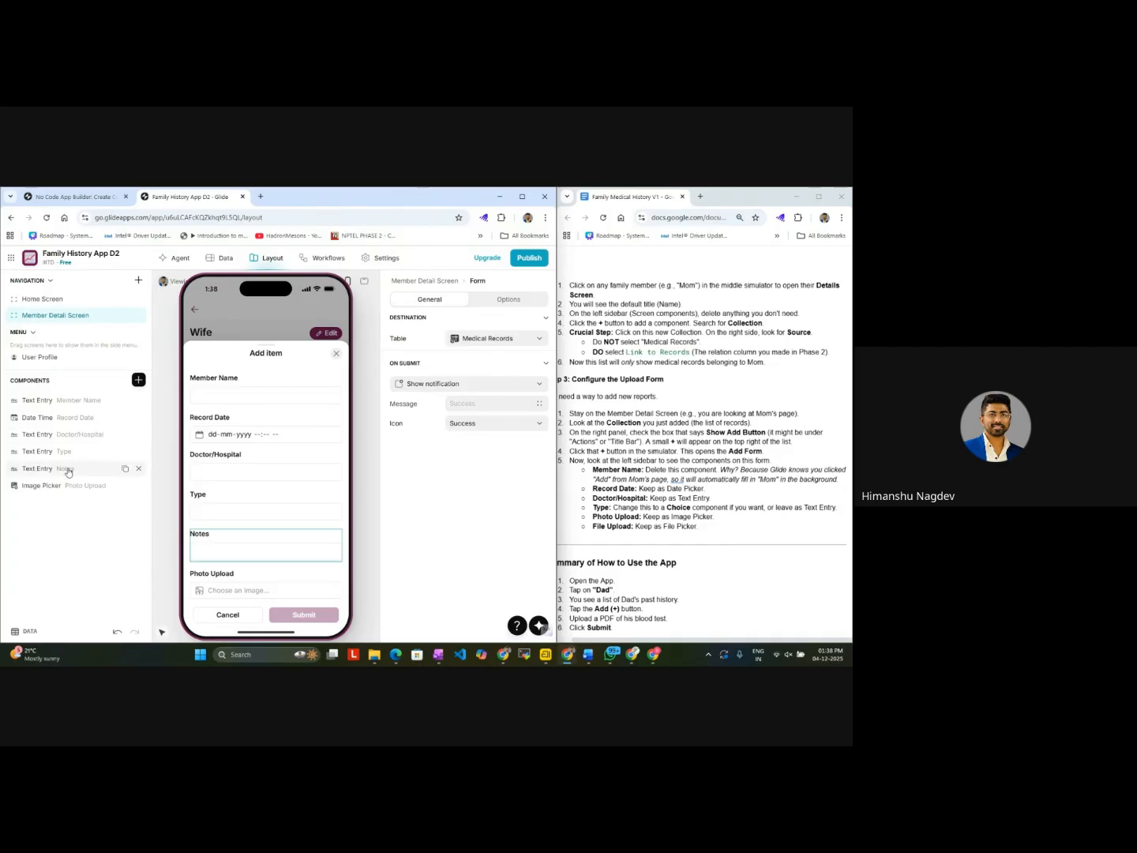
Step: Delete the Member Name text entry from the Medical Records add form
{"action": "left_click", "coordinate": [88, 404]}
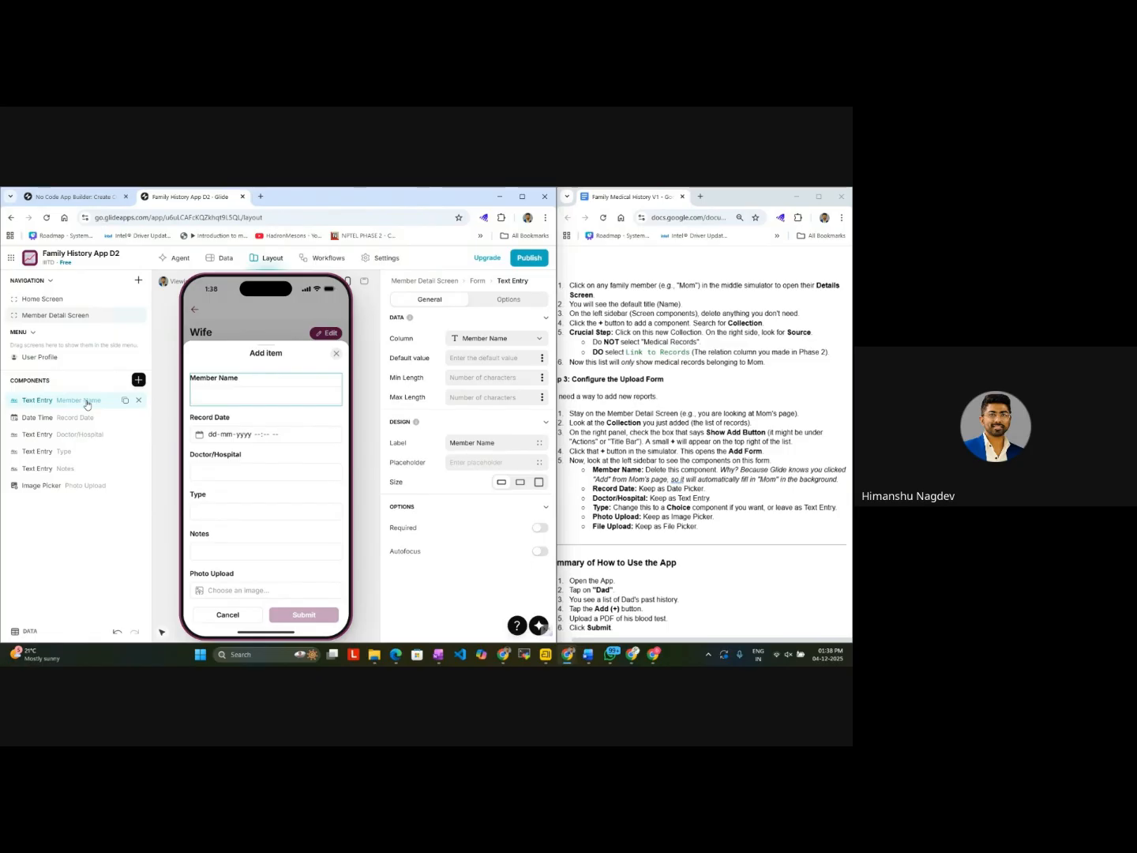
{"action": "right_click", "coordinate": [87, 405]}
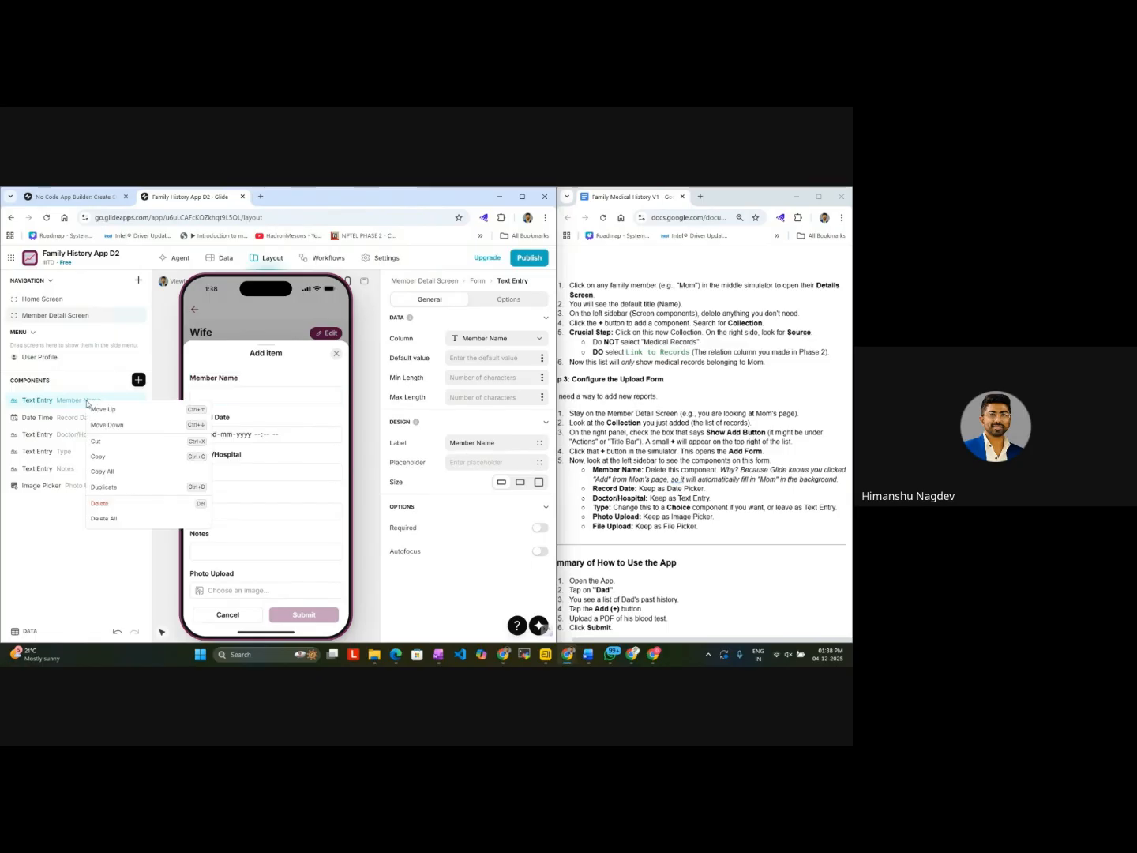
{"action": "left_click", "coordinate": [87, 404]}
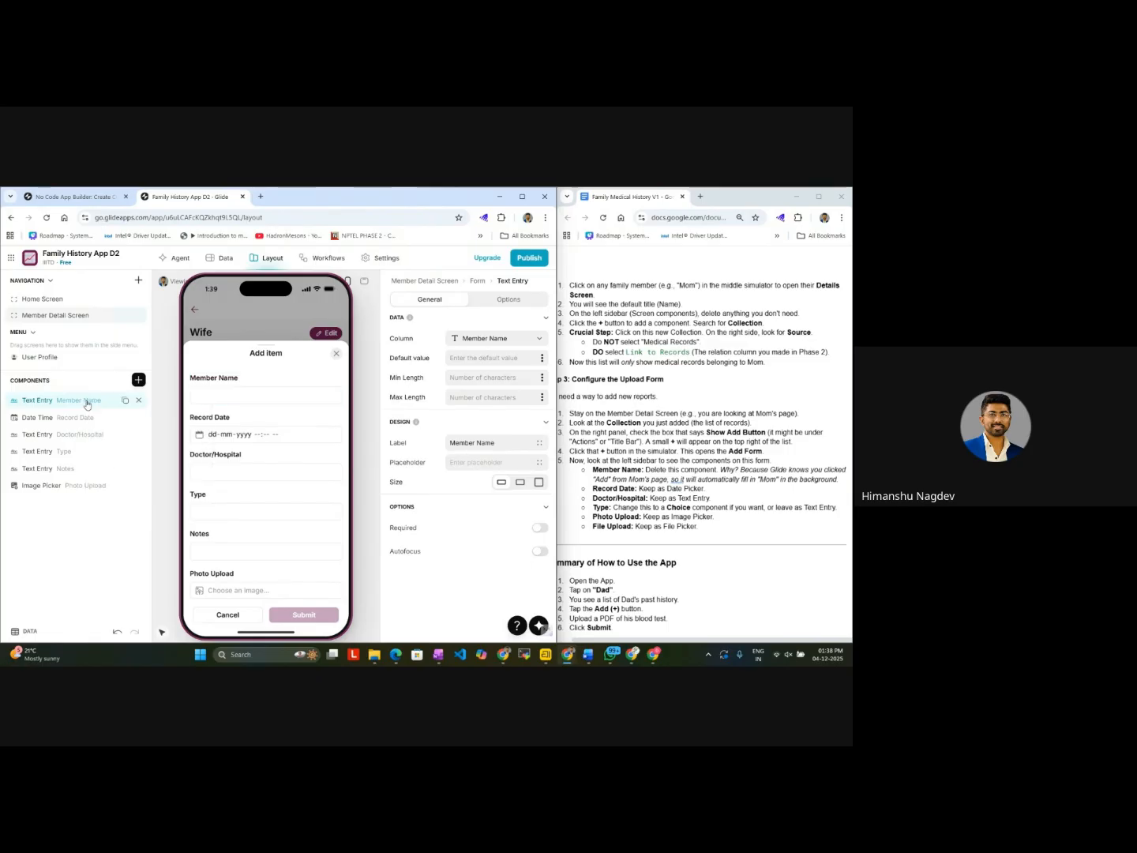
{"action": "left_click", "coordinate": [139, 402]}
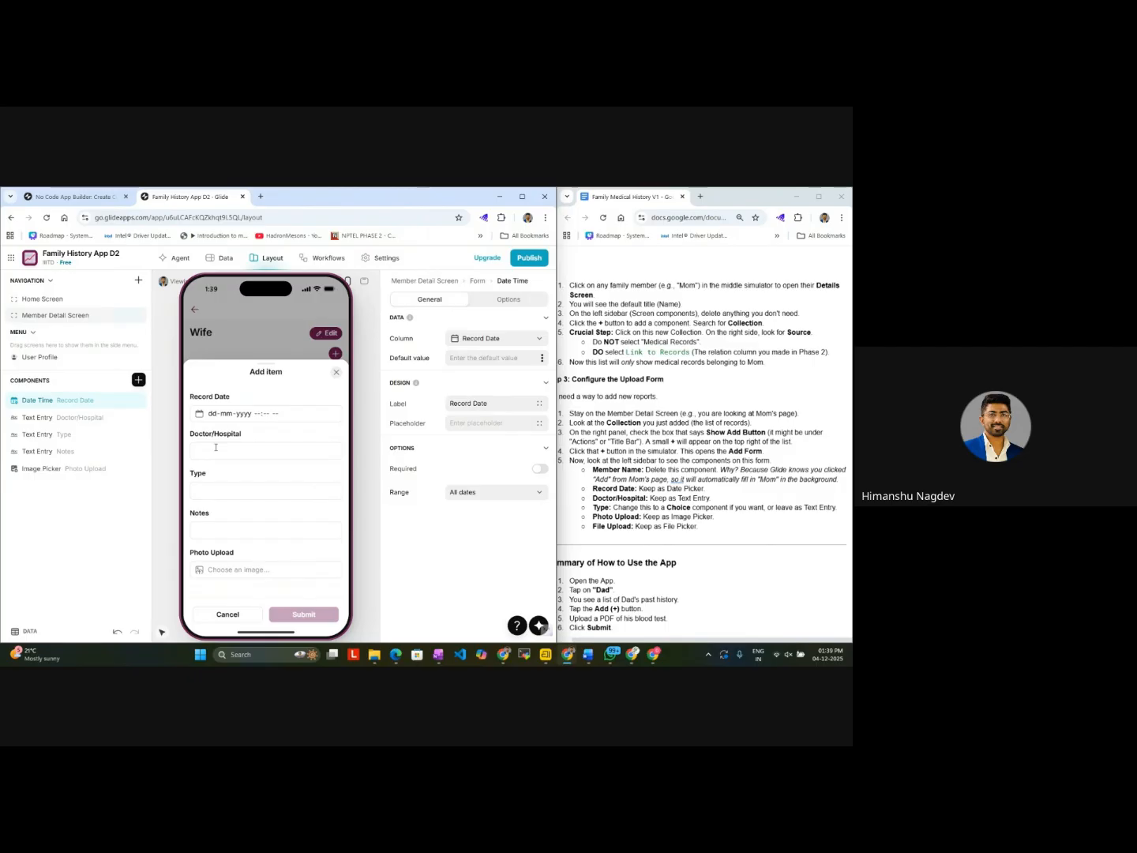
Step: Inspect the Doctor/Hospital and Type text entries, checking the Type entry's placeholder and column choices while keeping the Type column
{"action": "left_click", "coordinate": [83, 423]}
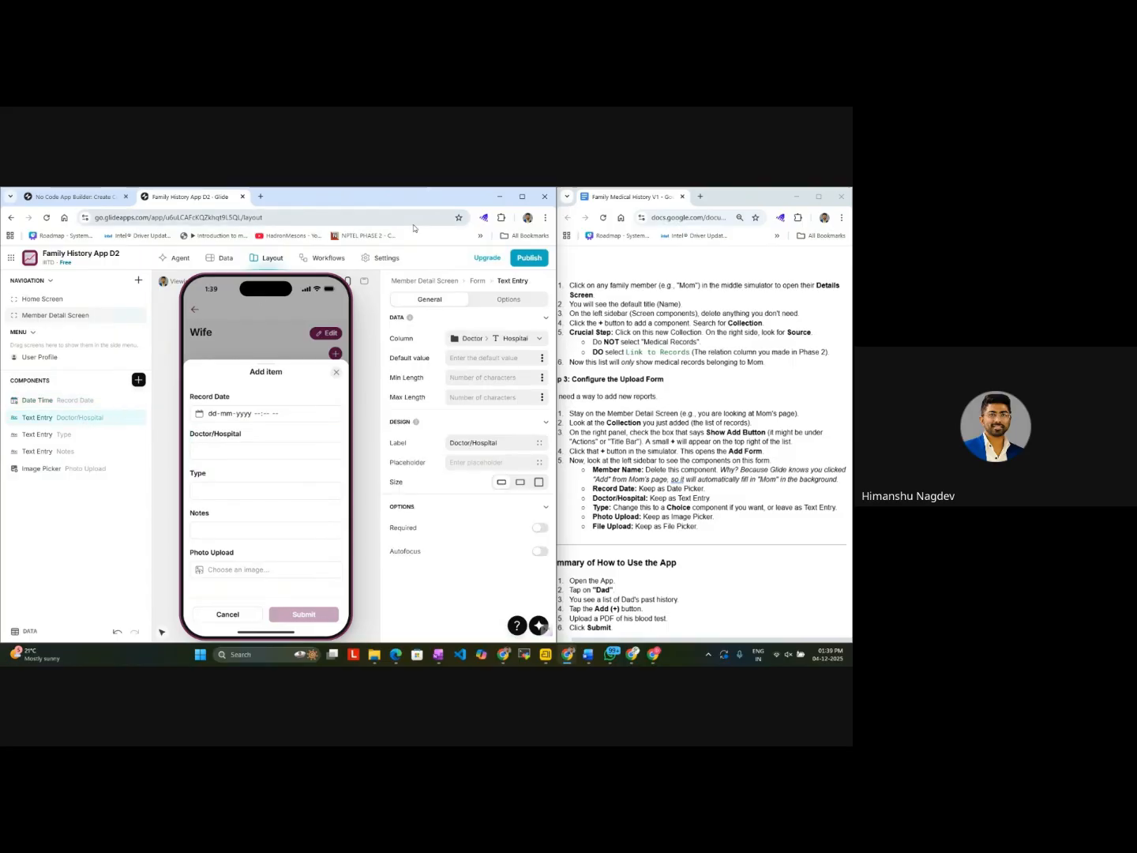
{"action": "left_click", "coordinate": [50, 441]}
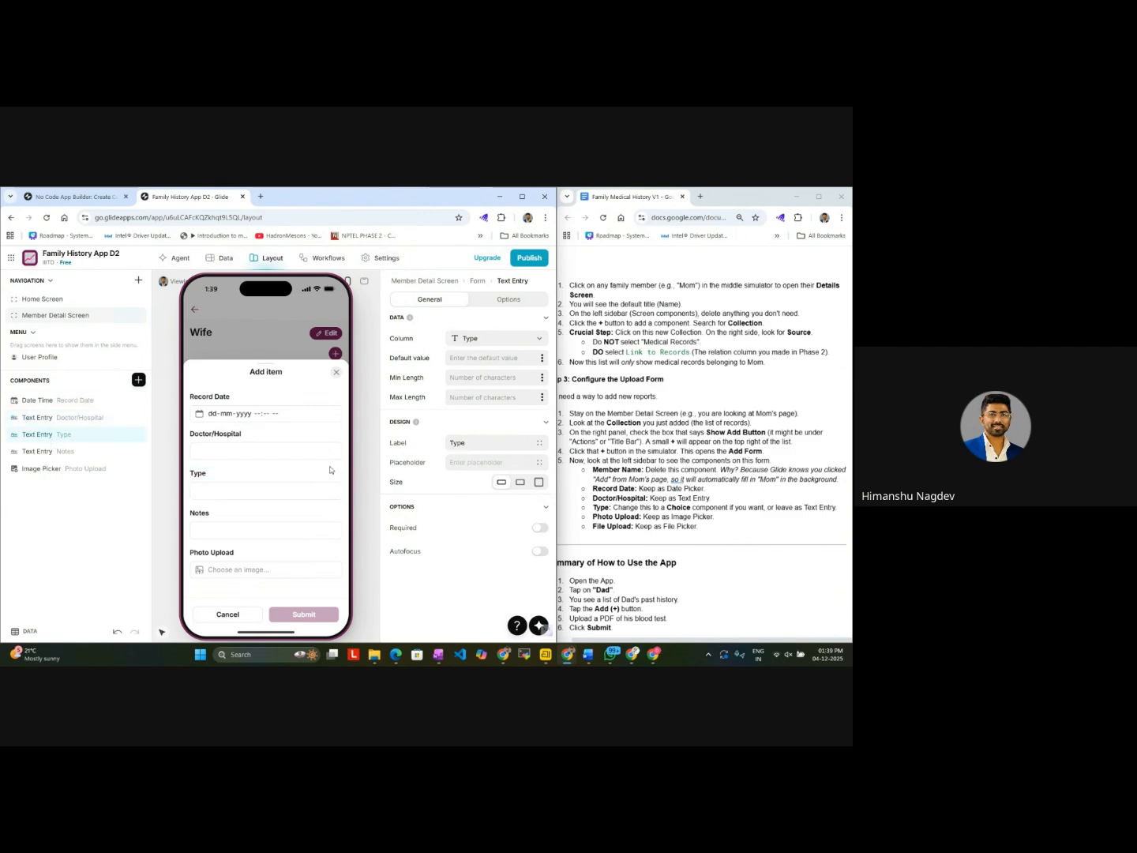
{"action": "left_click", "coordinate": [489, 462]}
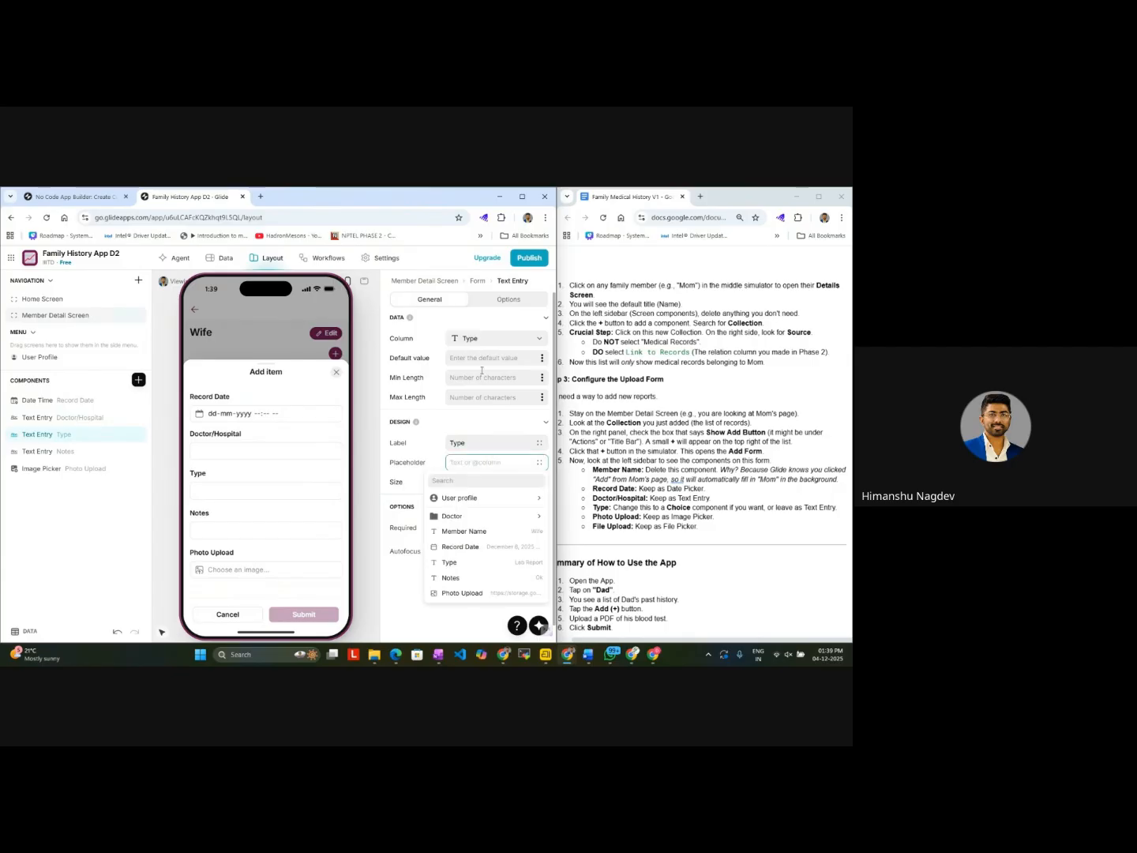
{"action": "left_click", "coordinate": [504, 340]}
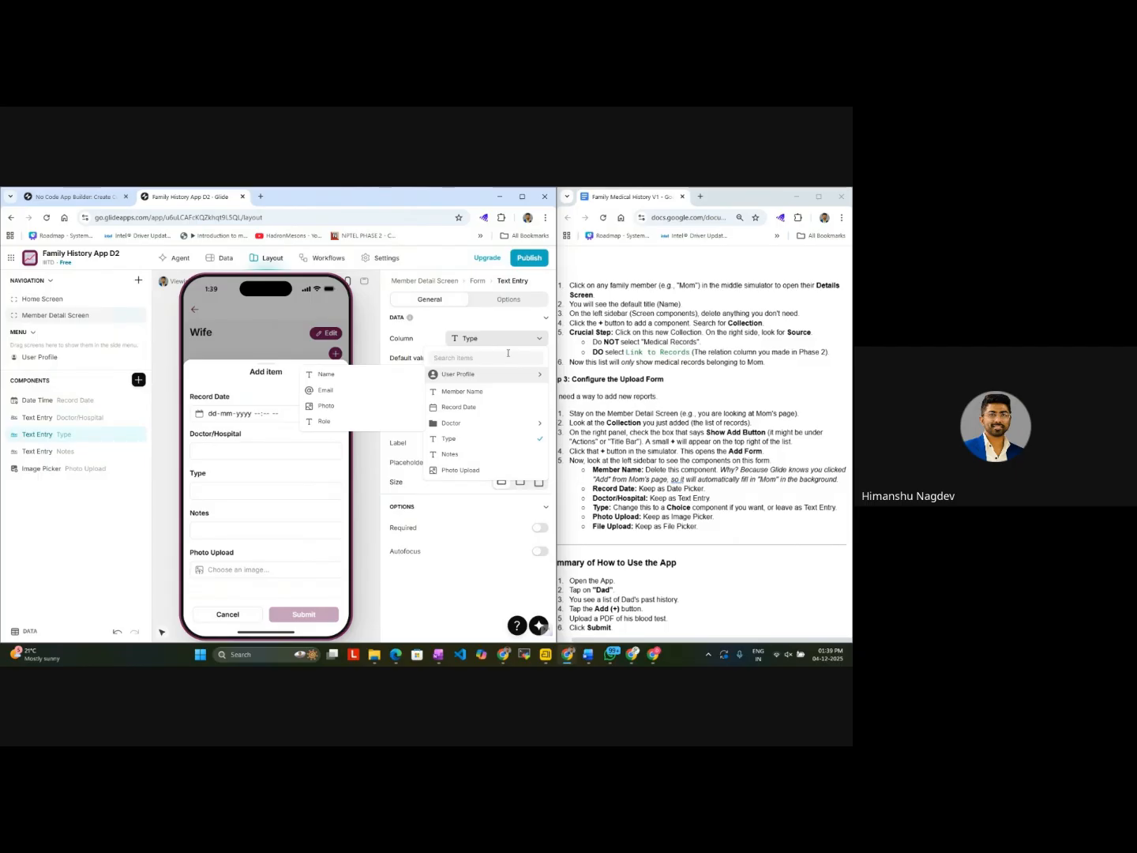
{"action": "left_click", "coordinate": [483, 439]}
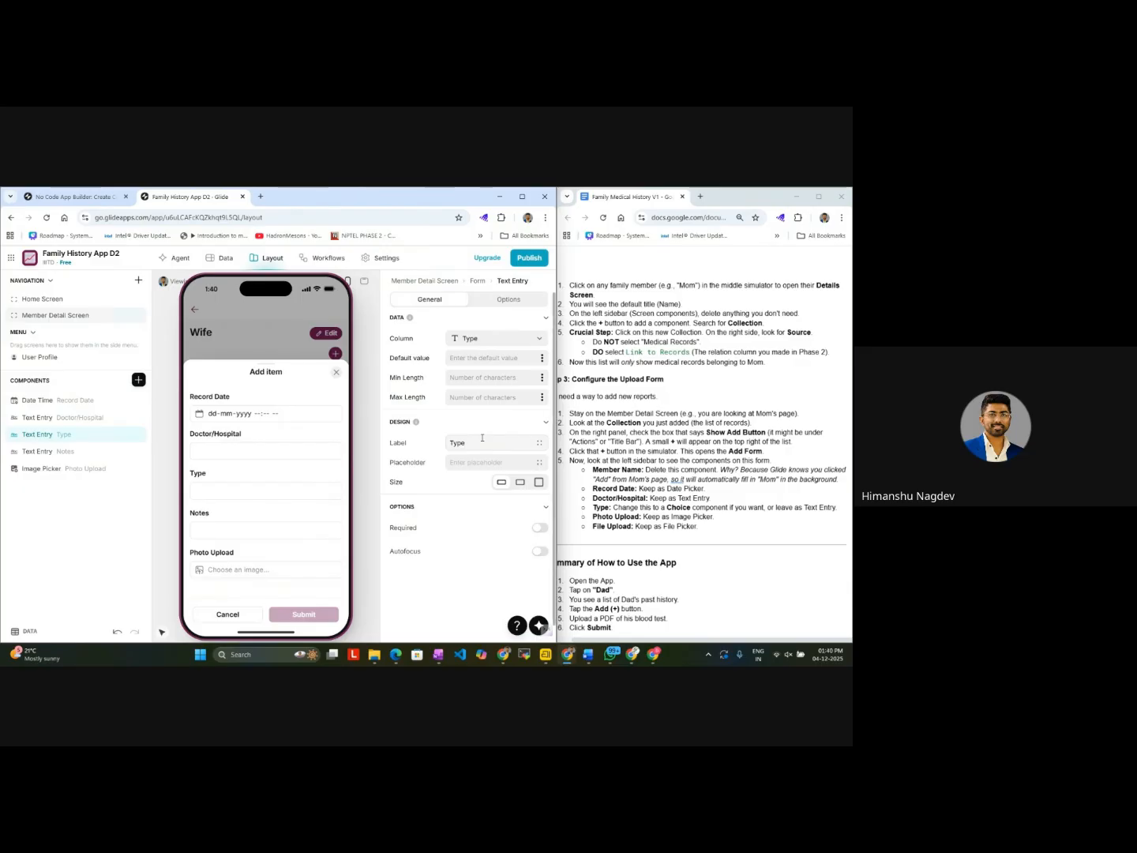
{"action": "left_click", "coordinate": [481, 338]}
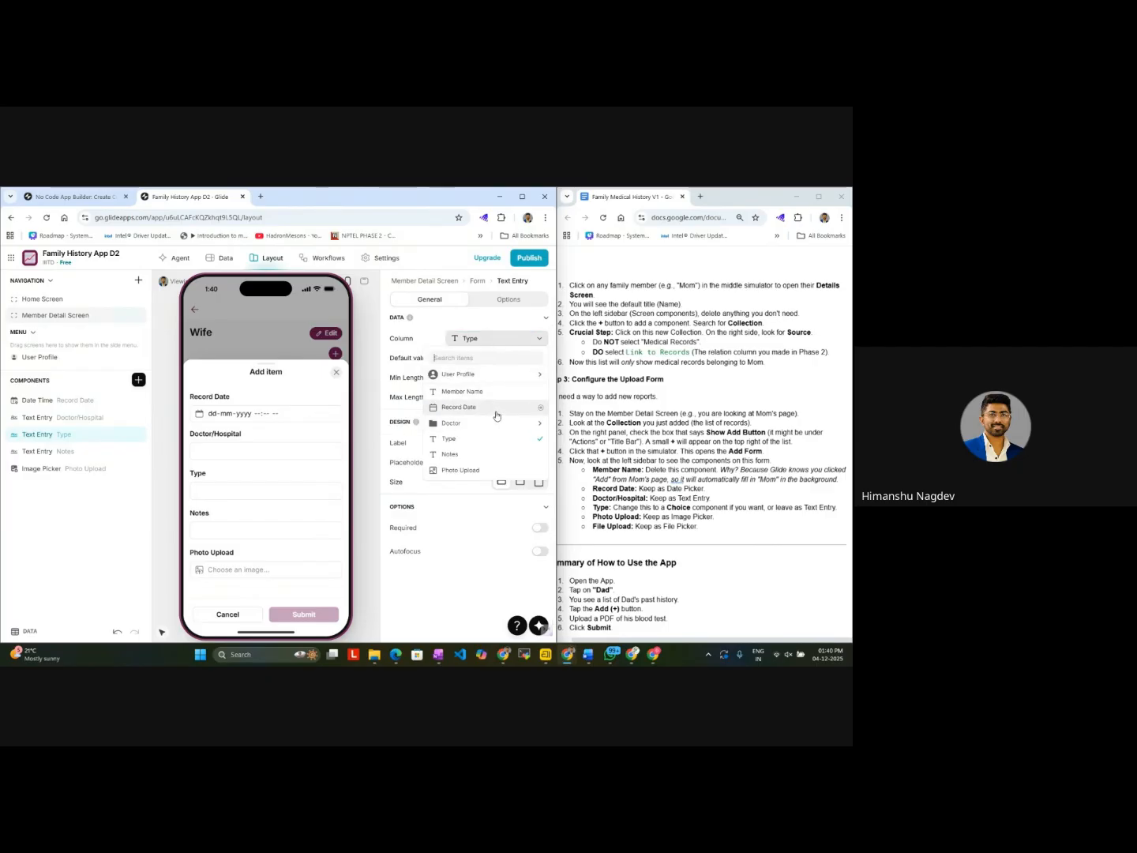
{"action": "mouse_move", "coordinate": [474, 424]}
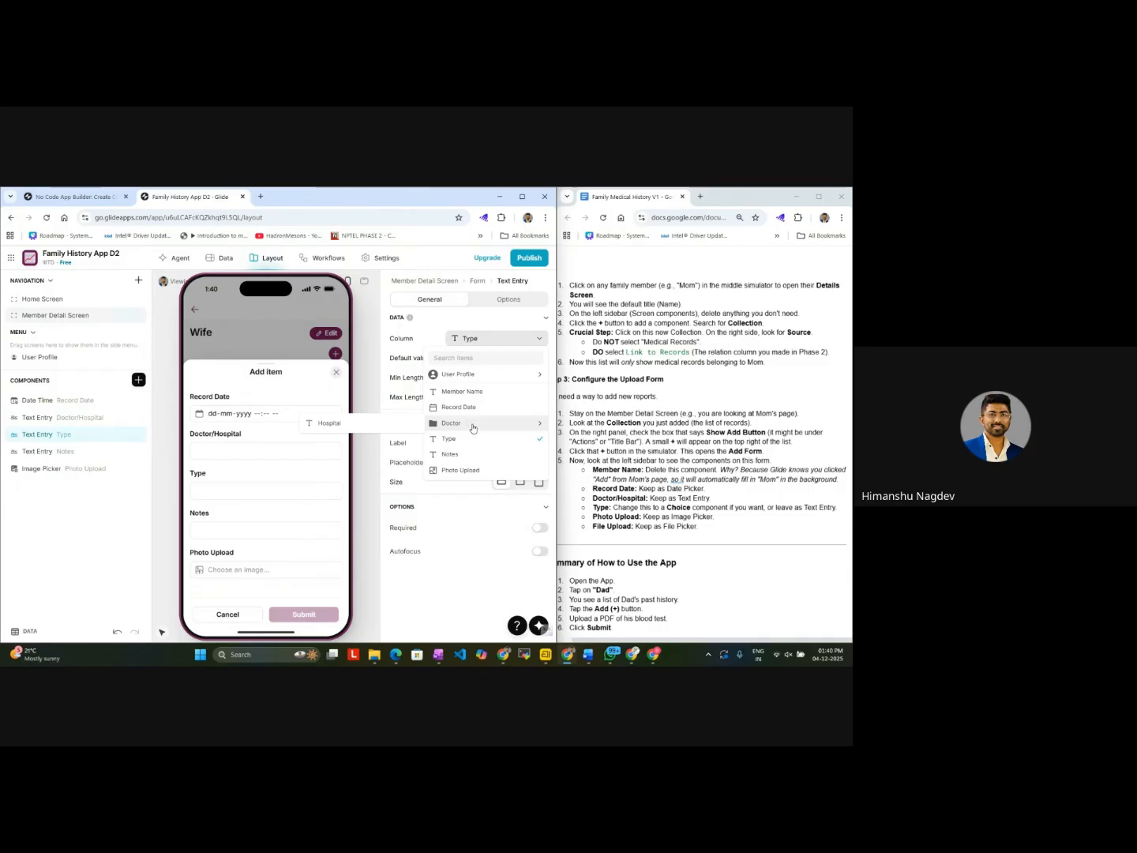
{"action": "left_click", "coordinate": [452, 575]}
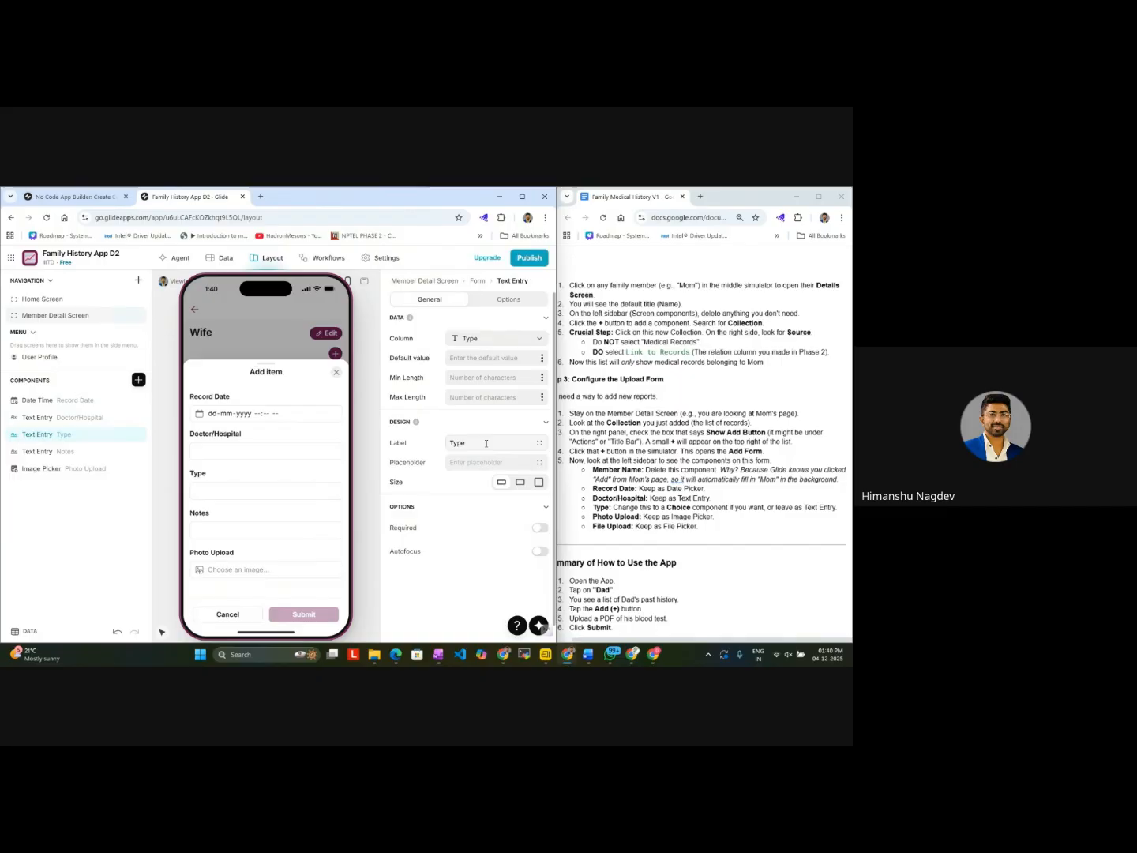
Step: Look through the label, placeholder and column choices of the Type text entry without changing them
{"action": "left_click", "coordinate": [538, 444]}
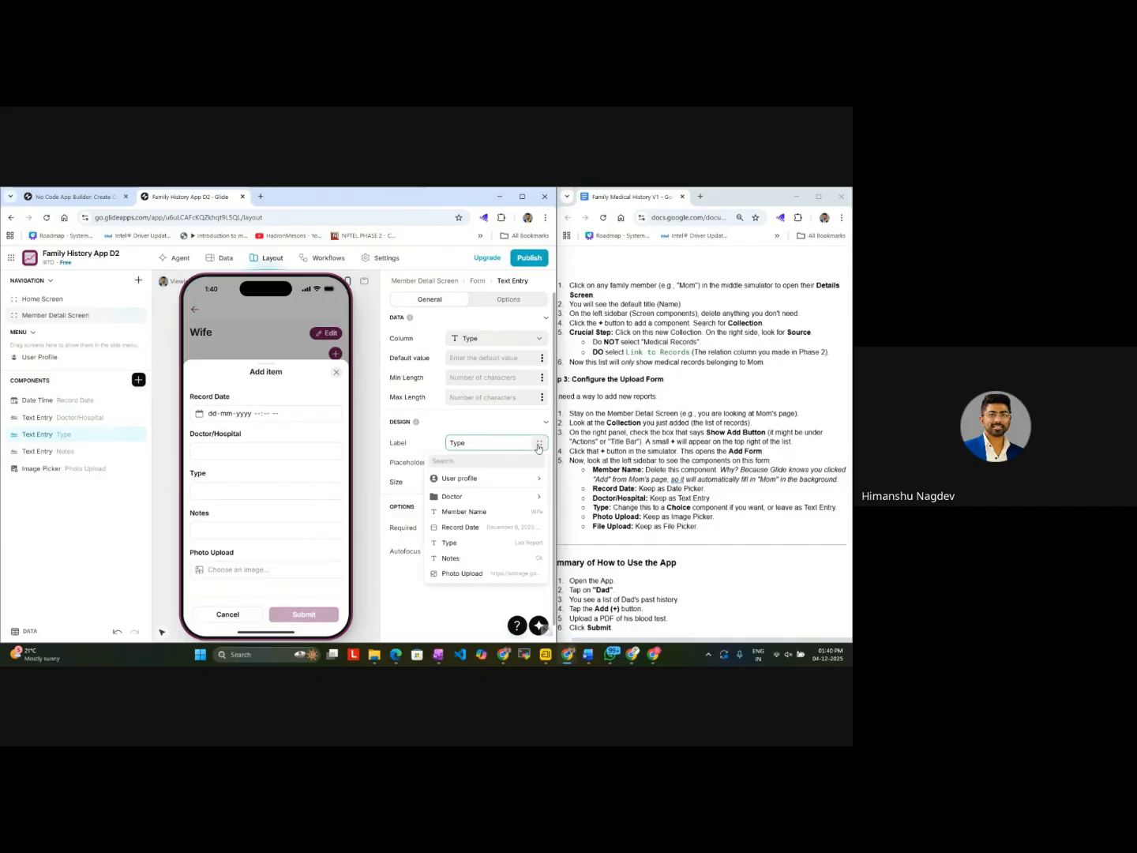
{"action": "left_click", "coordinate": [506, 464]}
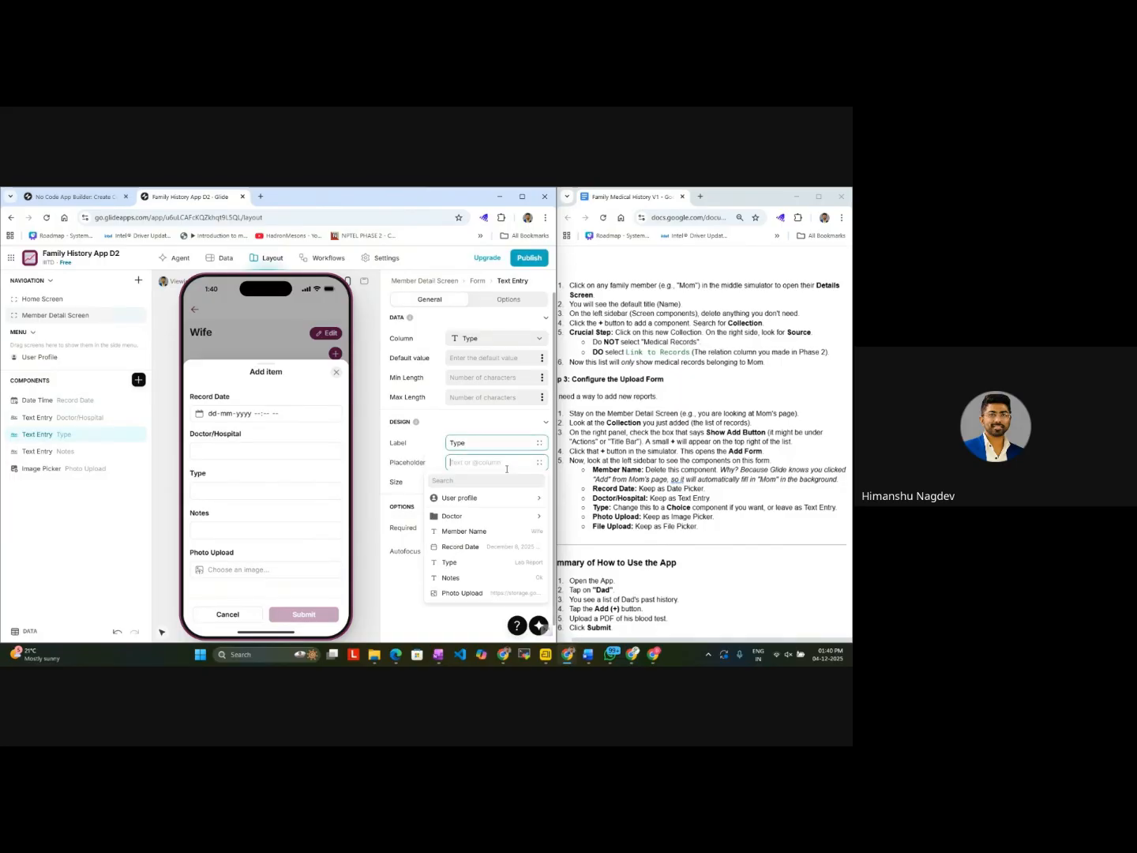
{"action": "left_click", "coordinate": [473, 427]}
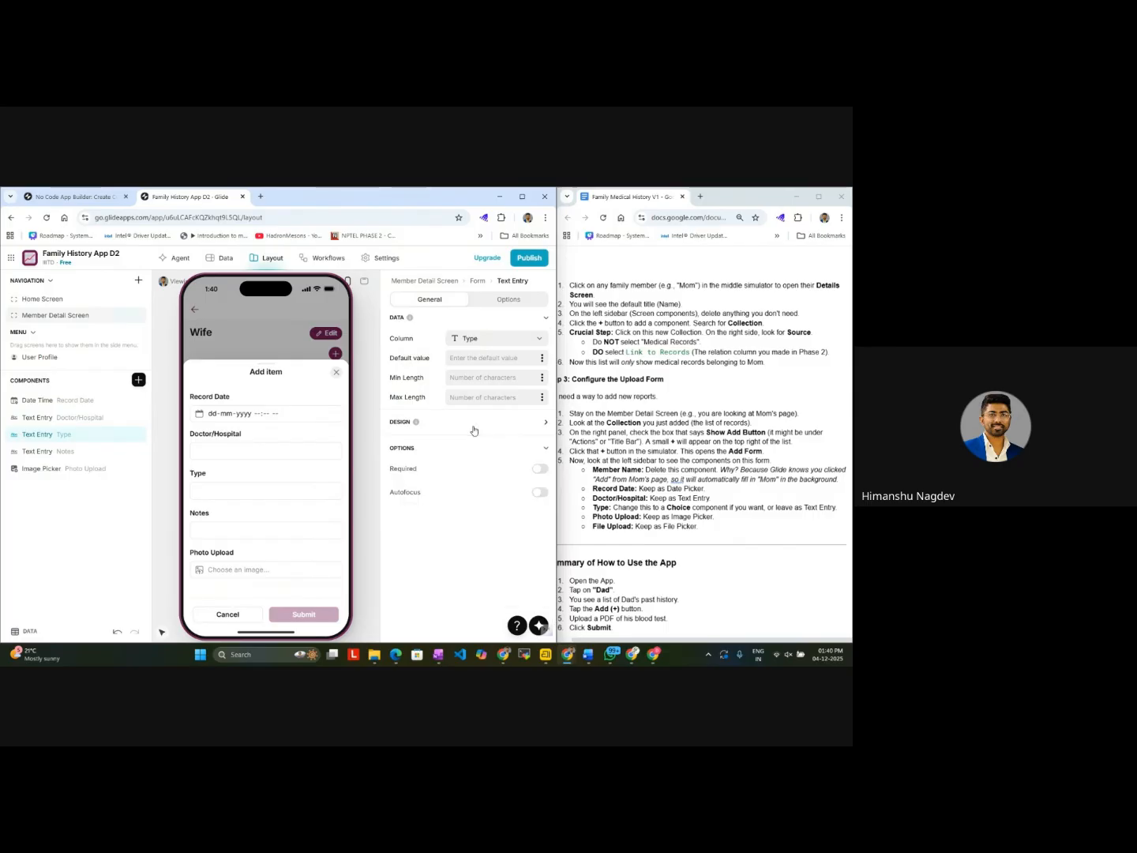
{"action": "left_click", "coordinate": [519, 359]}
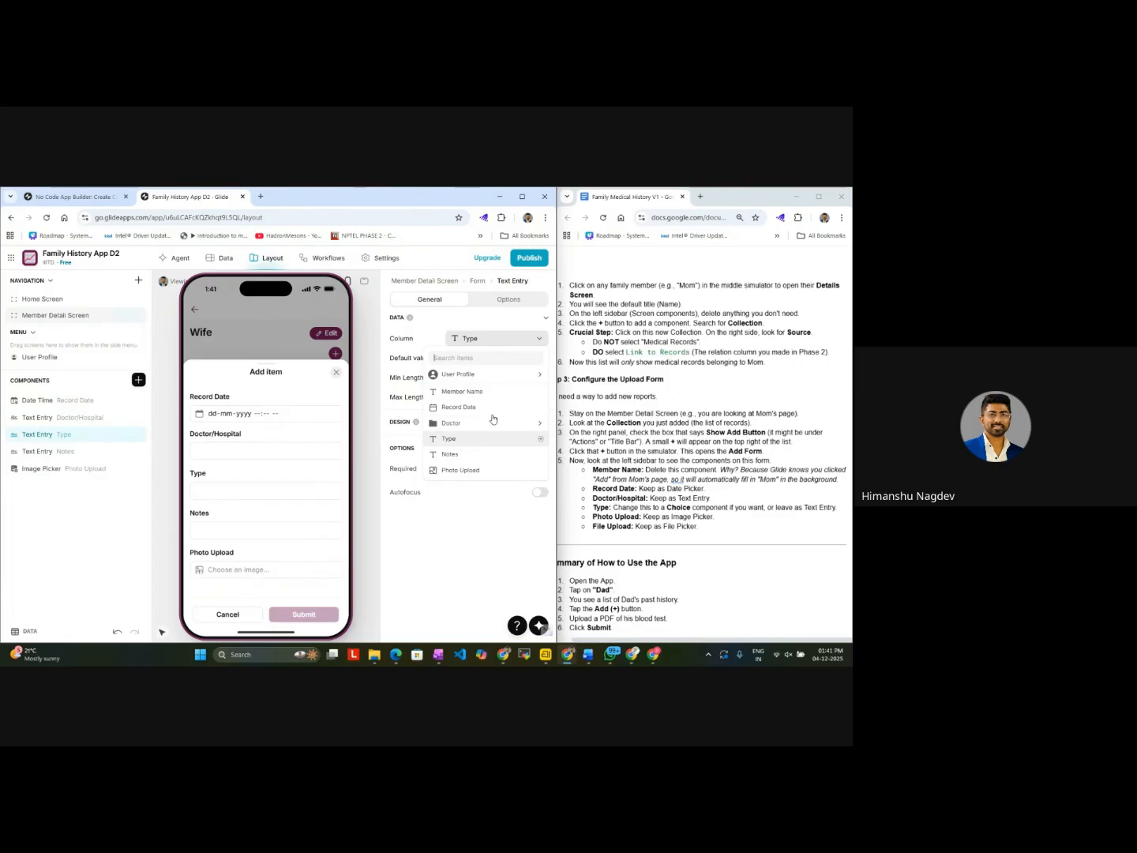
{"action": "left_click", "coordinate": [519, 339]}
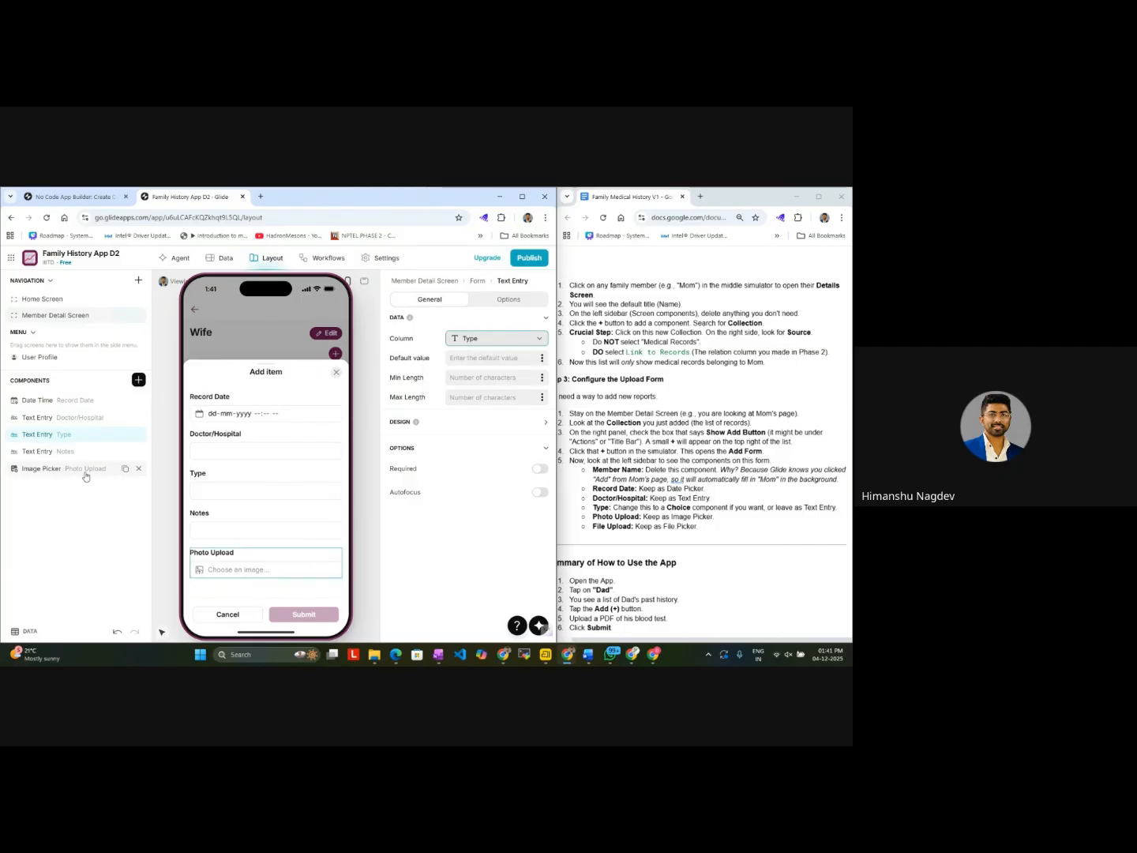
Step: Review the settings of the Type, Notes and Photo Upload components and read the rest of the guide's upload form instructions
{"action": "left_click", "coordinate": [88, 442]}
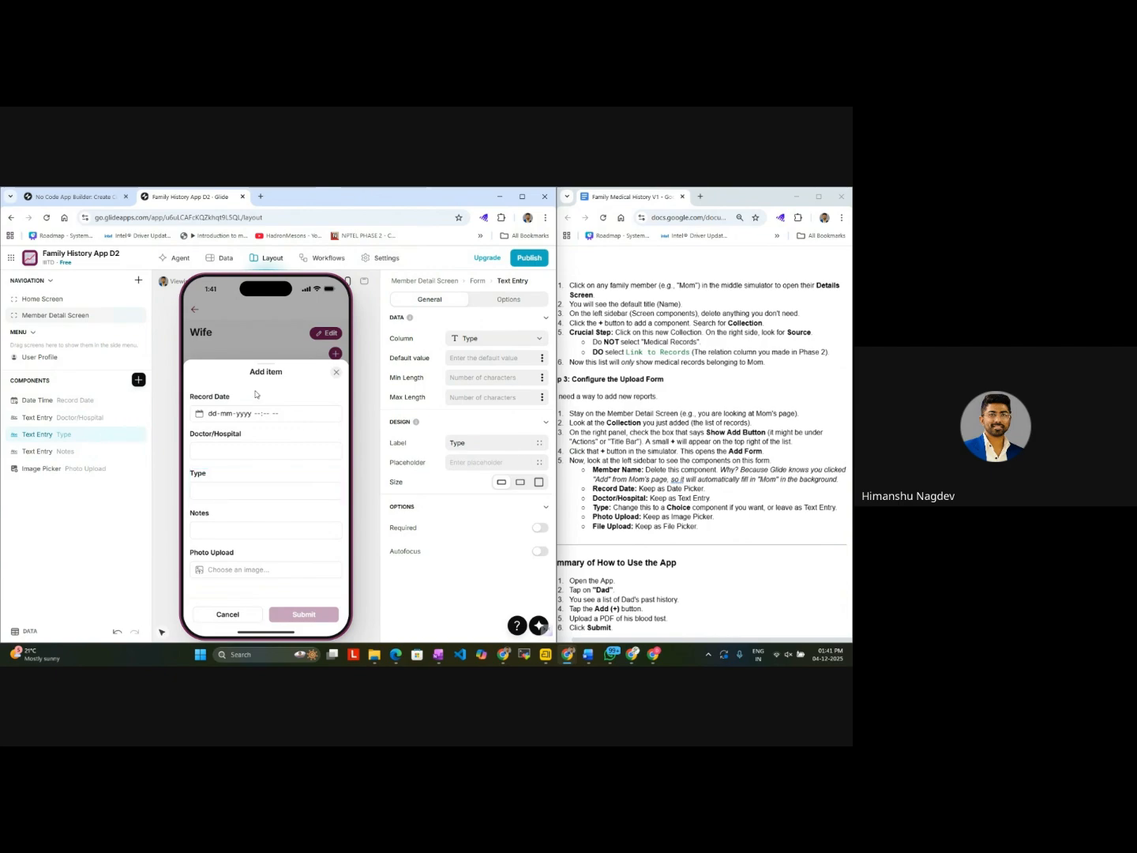
{"action": "left_click", "coordinate": [67, 454]}
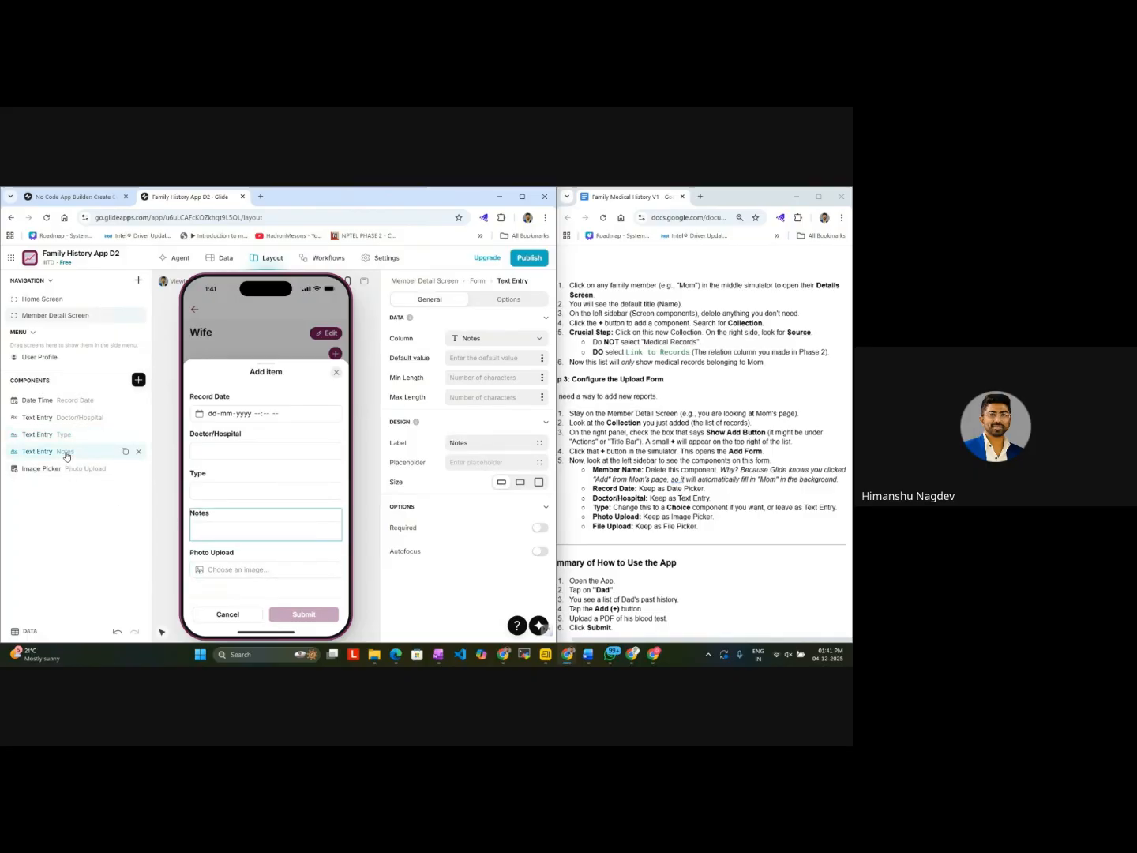
{"action": "left_click", "coordinate": [59, 470]}
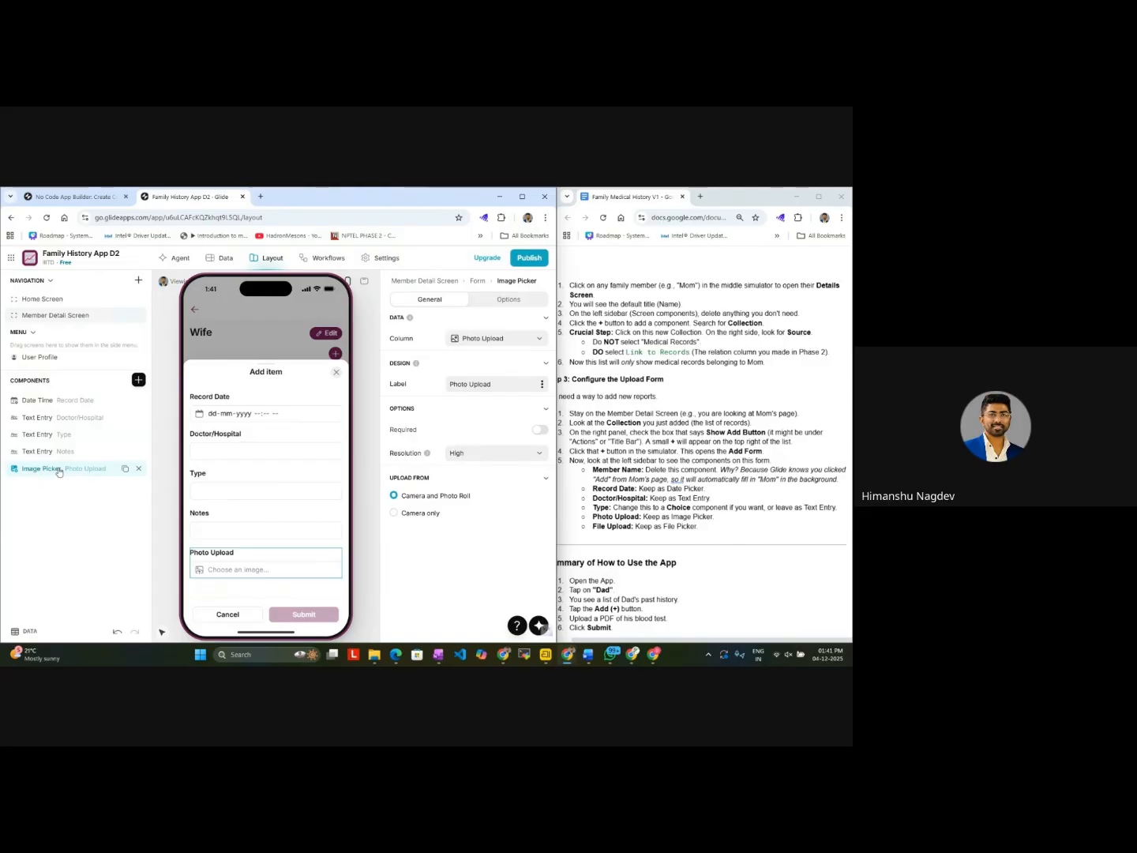
{"action": "scroll", "coordinate": [565, 501], "scroll_direction": "left", "scroll_amount": 1}
{"action": "scroll", "coordinate": [566, 500], "scroll_direction": "down", "scroll_amount": 1}
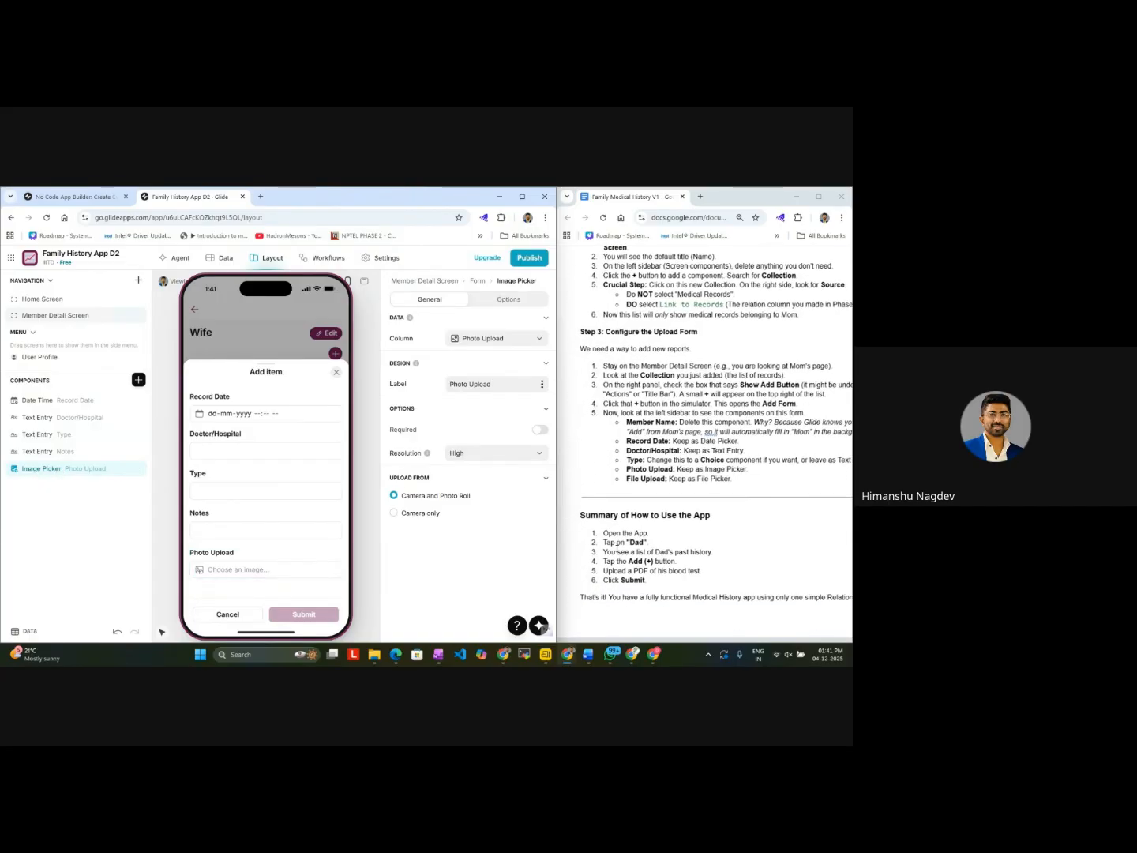
Step: Leave the add form without submitting and preview the first family member's and Wife's medical records from the Home Screen
{"action": "left_click", "coordinate": [336, 373]}
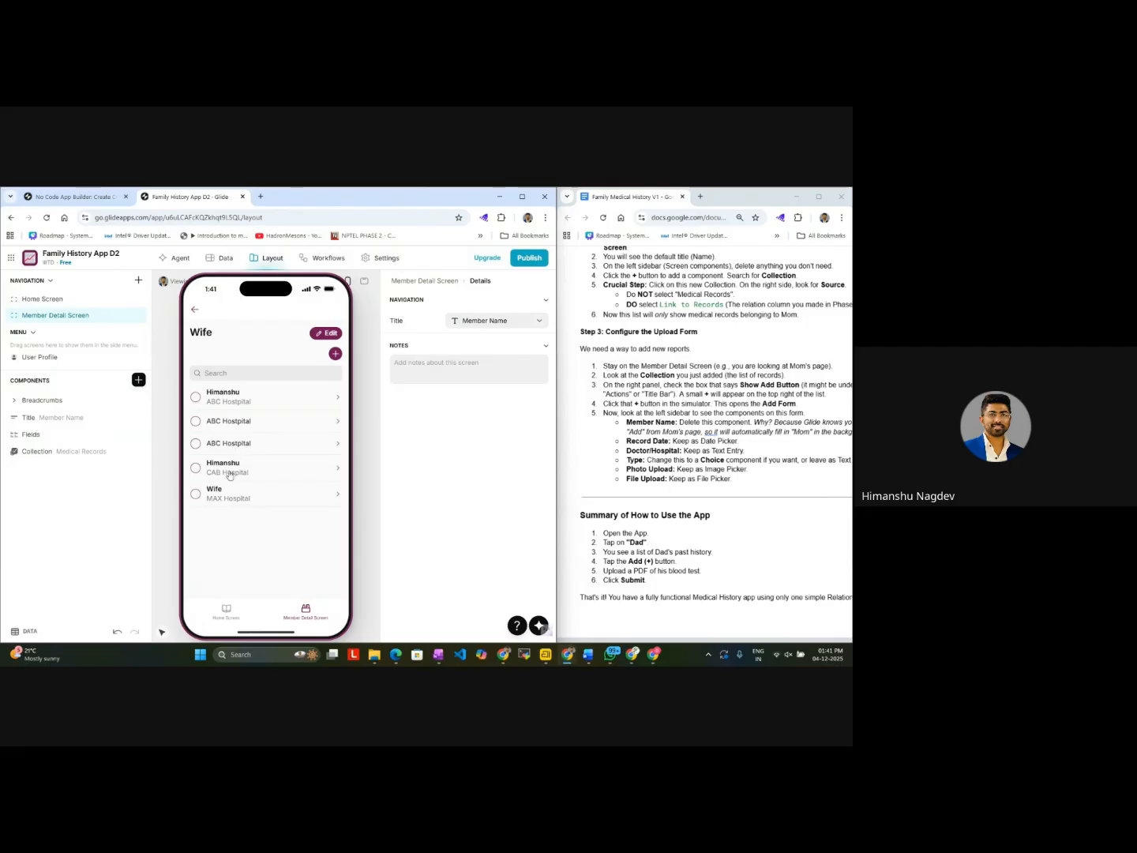
{"action": "left_click", "coordinate": [224, 616]}
{"action": "left_click", "coordinate": [225, 425]}
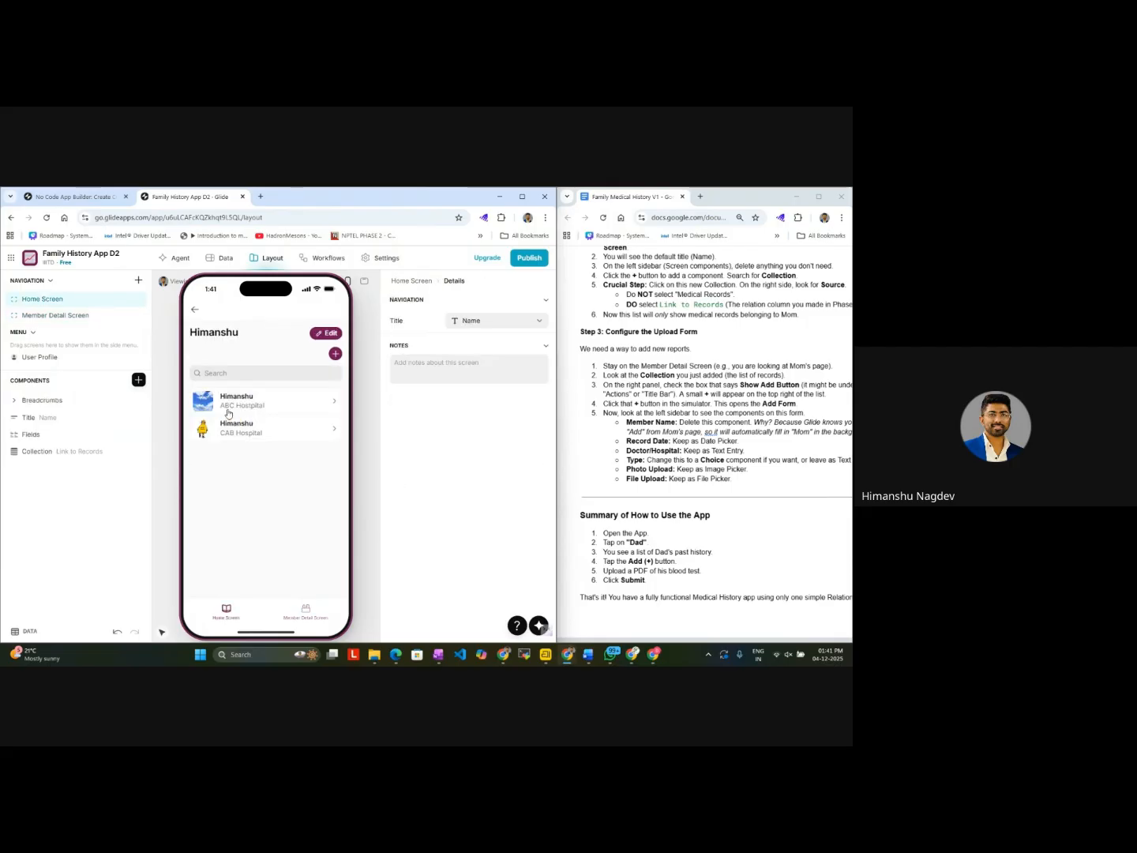
{"action": "left_click", "coordinate": [196, 310]}
{"action": "left_click", "coordinate": [299, 480]}
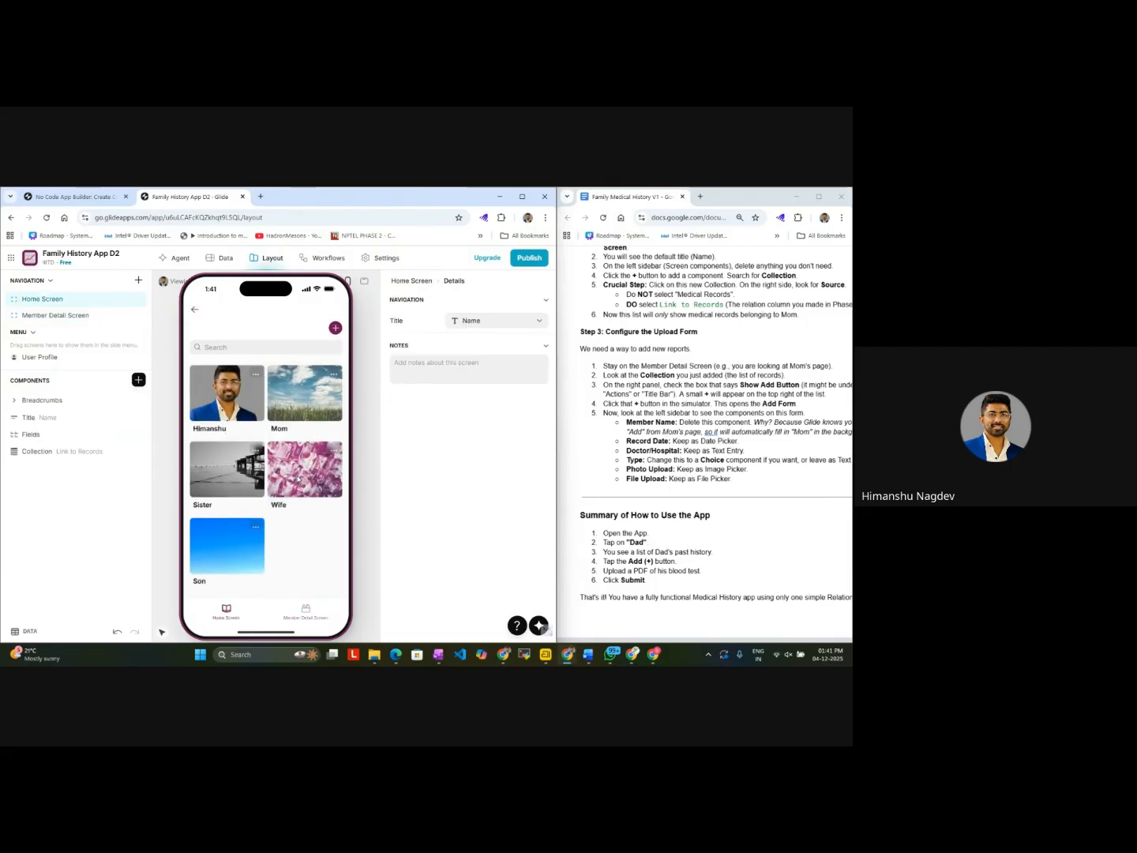
{"action": "left_click", "coordinate": [195, 313]}
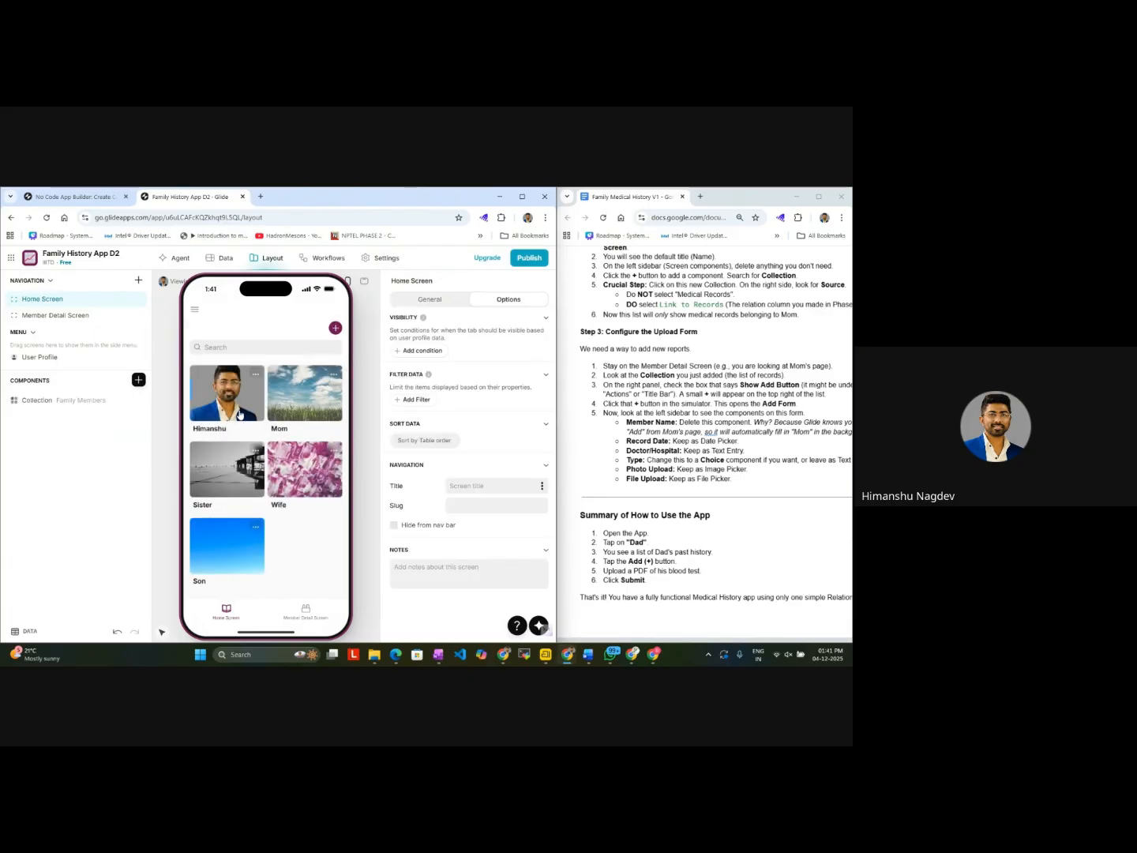
Step: Read the guide's summary of how to use the app and follow it by opening the first member's, Wife's and Son's records
{"action": "scroll", "coordinate": [702, 427], "scroll_direction": "down", "scroll_amount": 2}
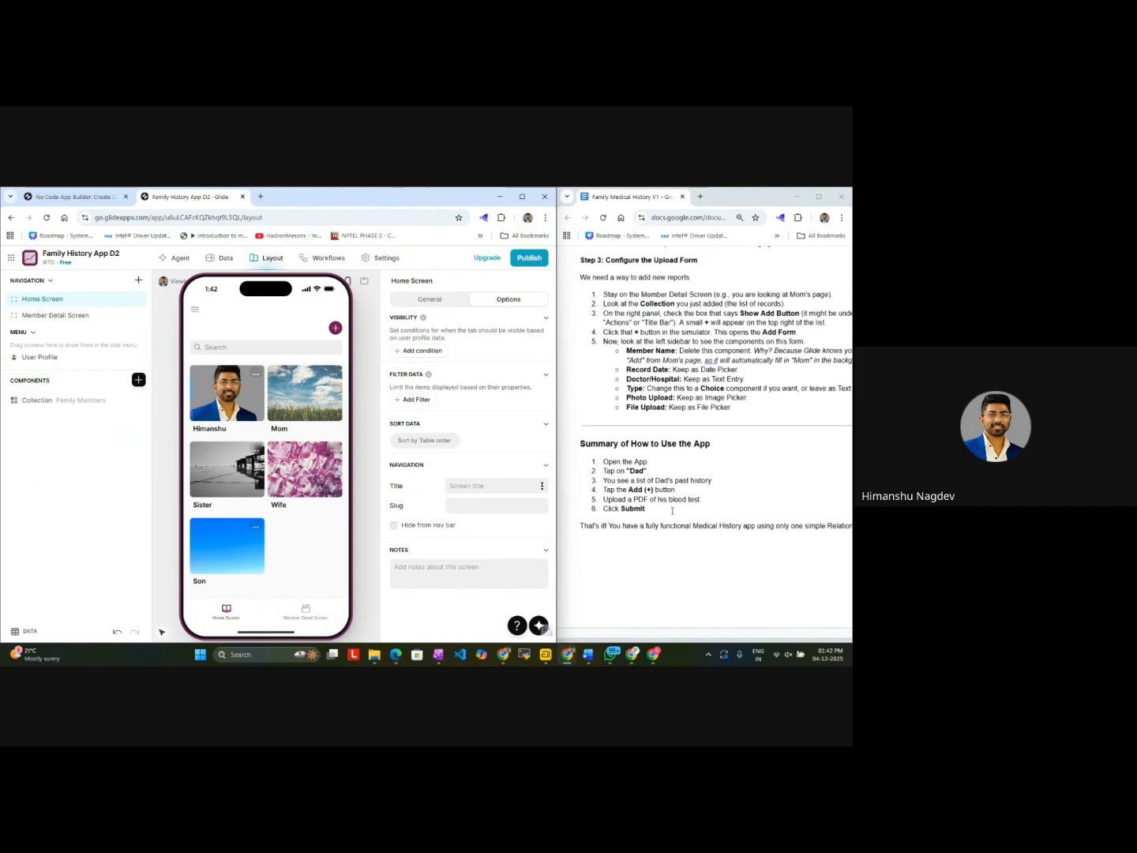
{"action": "left_click", "coordinate": [226, 409]}
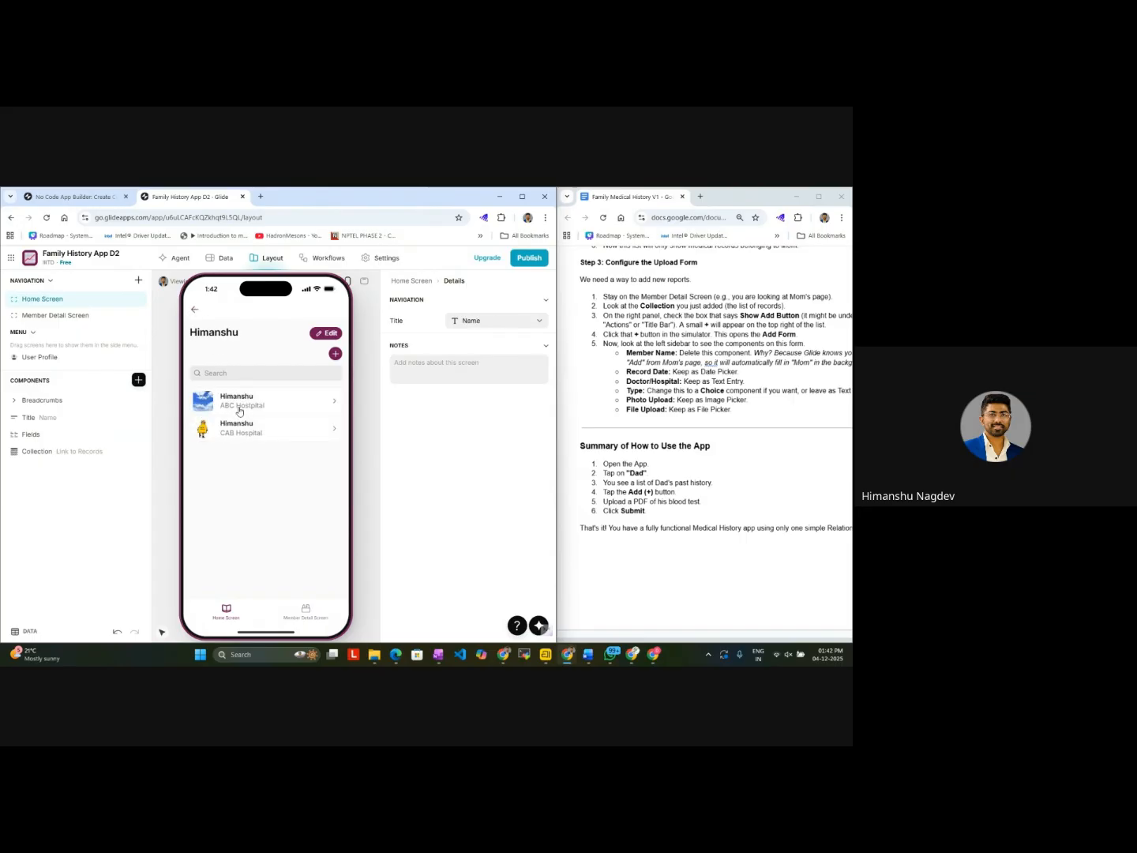
{"action": "left_click", "coordinate": [195, 309]}
{"action": "left_click", "coordinate": [287, 481]}
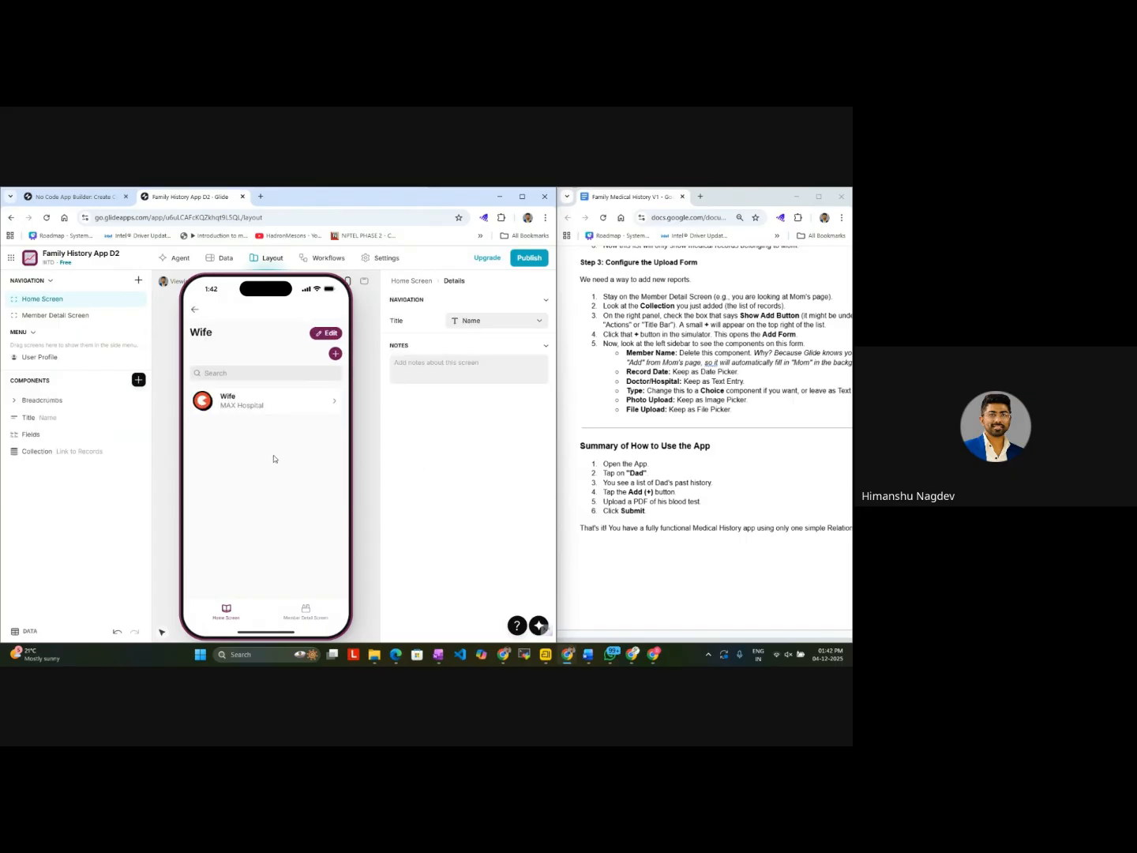
{"action": "left_click", "coordinate": [208, 317]}
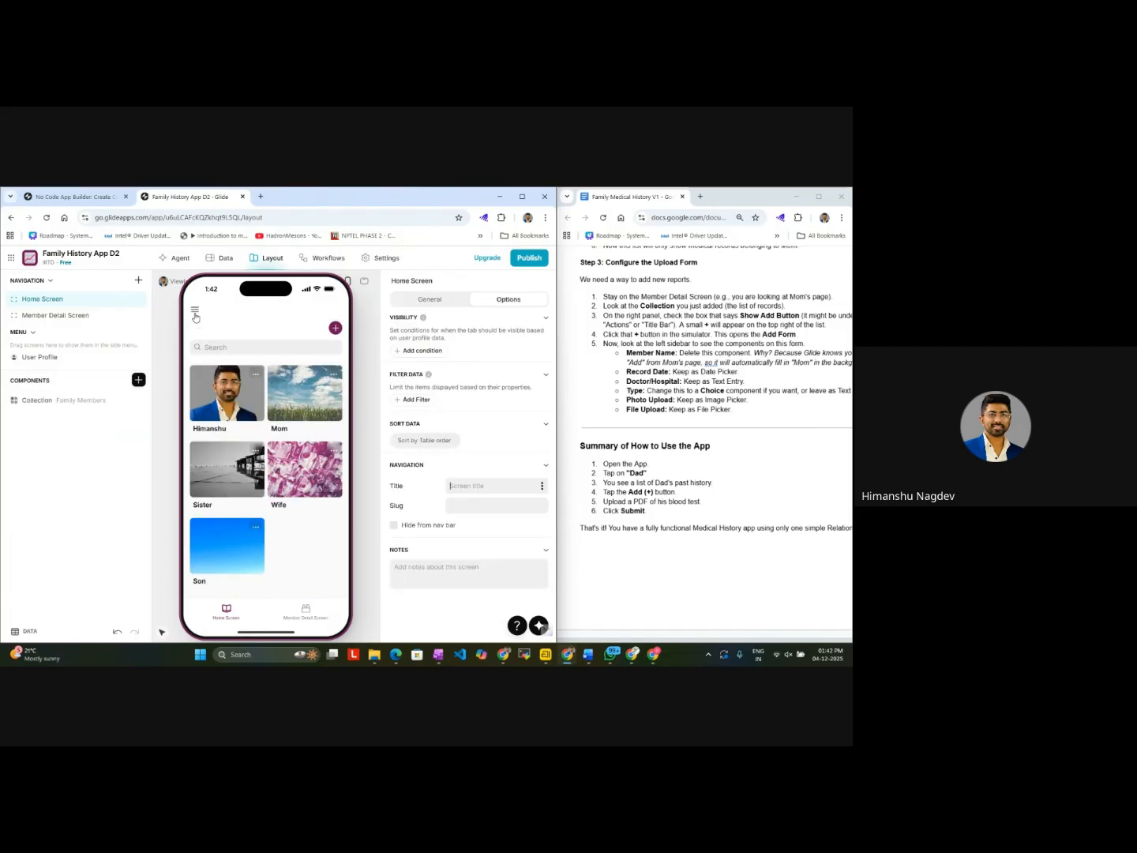
{"action": "left_click", "coordinate": [222, 561]}
{"action": "left_click", "coordinate": [198, 312]}
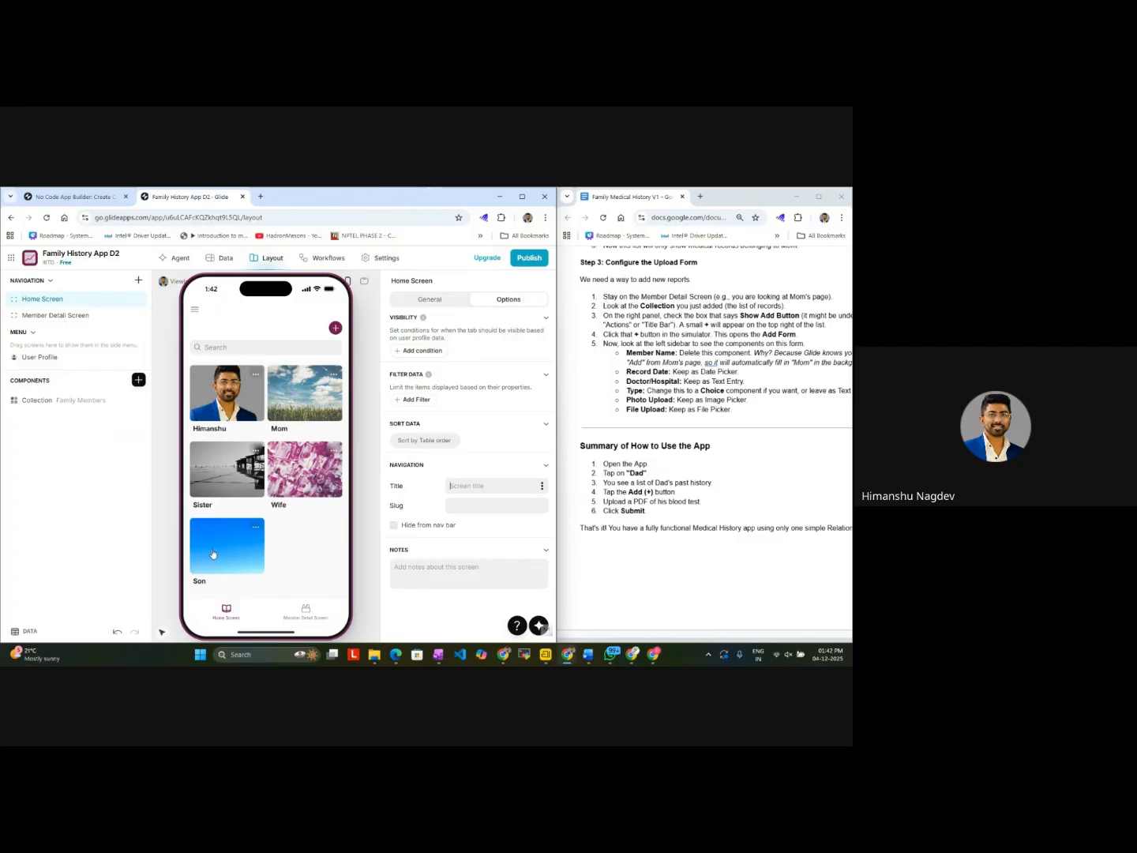
Step: Compare the linked record lists of the first member, Wife, Mom and Son by opening each card on the Home Screen
{"action": "left_click", "coordinate": [231, 397]}
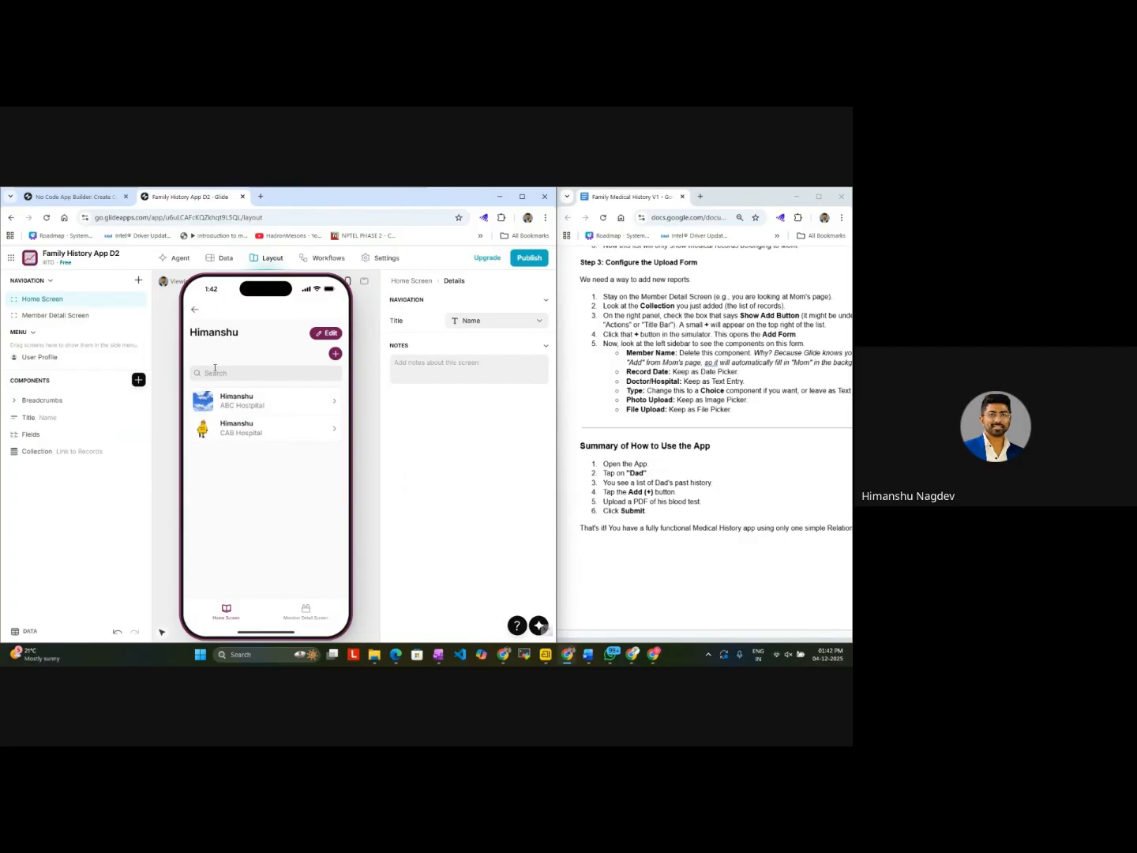
{"action": "left_click", "coordinate": [196, 309]}
{"action": "left_click", "coordinate": [291, 458]}
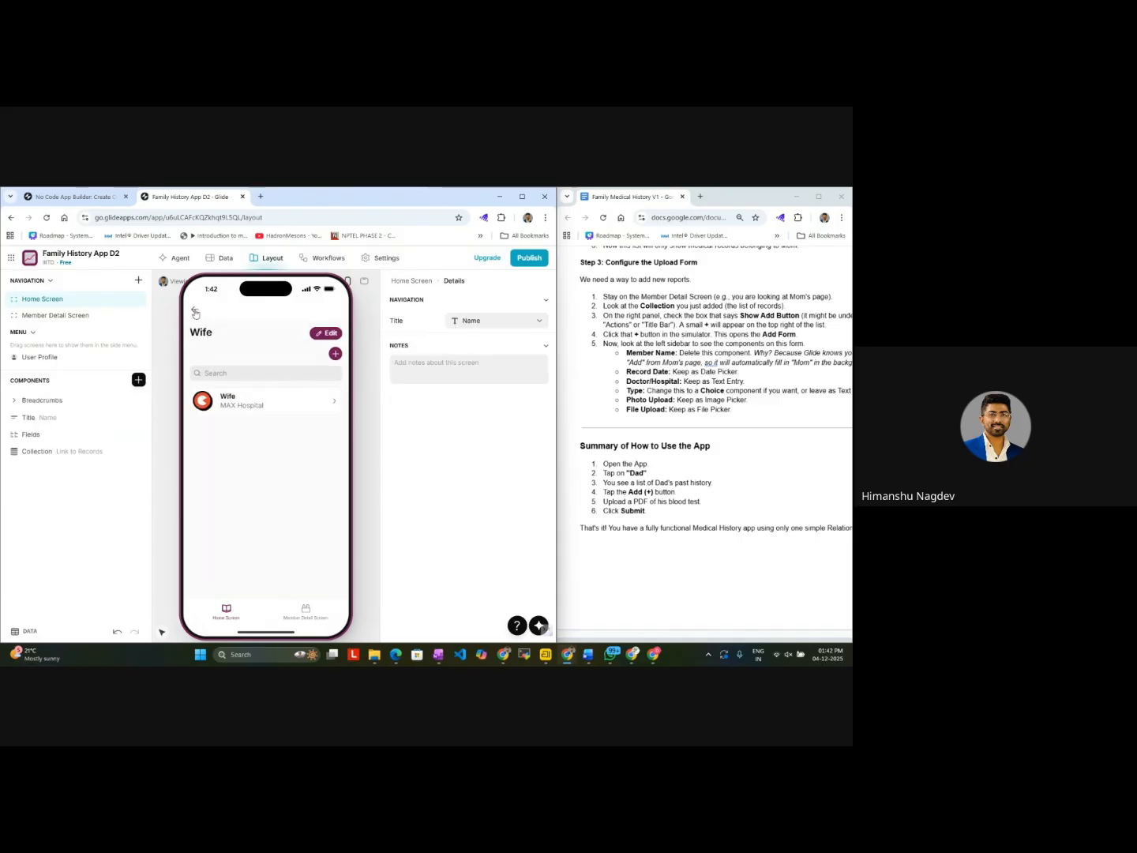
{"action": "left_click", "coordinate": [195, 309]}
{"action": "left_click", "coordinate": [296, 413]}
{"action": "left_click", "coordinate": [195, 309]}
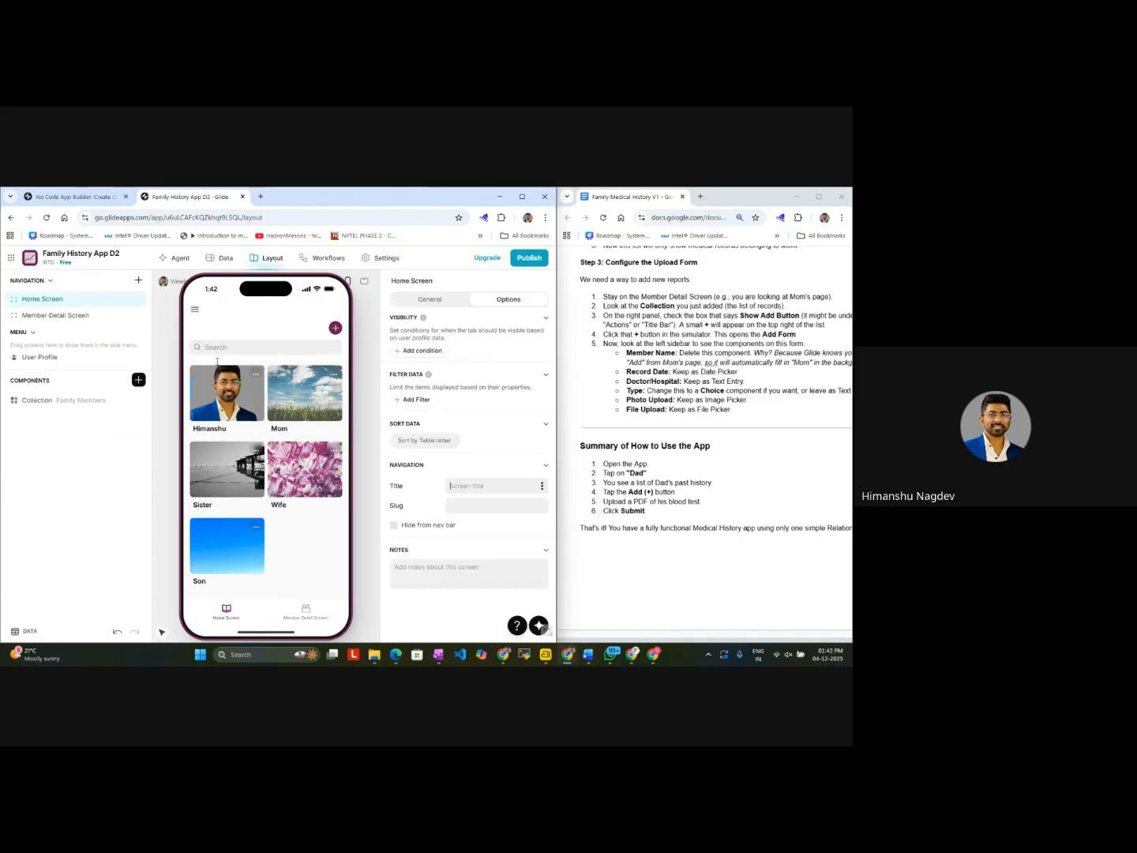
{"action": "left_click", "coordinate": [232, 550]}
{"action": "left_click", "coordinate": [196, 309]}
Step: Compare the Member Detail Screen with the Home Screen and examine the details behind the first record card
{"action": "left_click", "coordinate": [305, 614]}
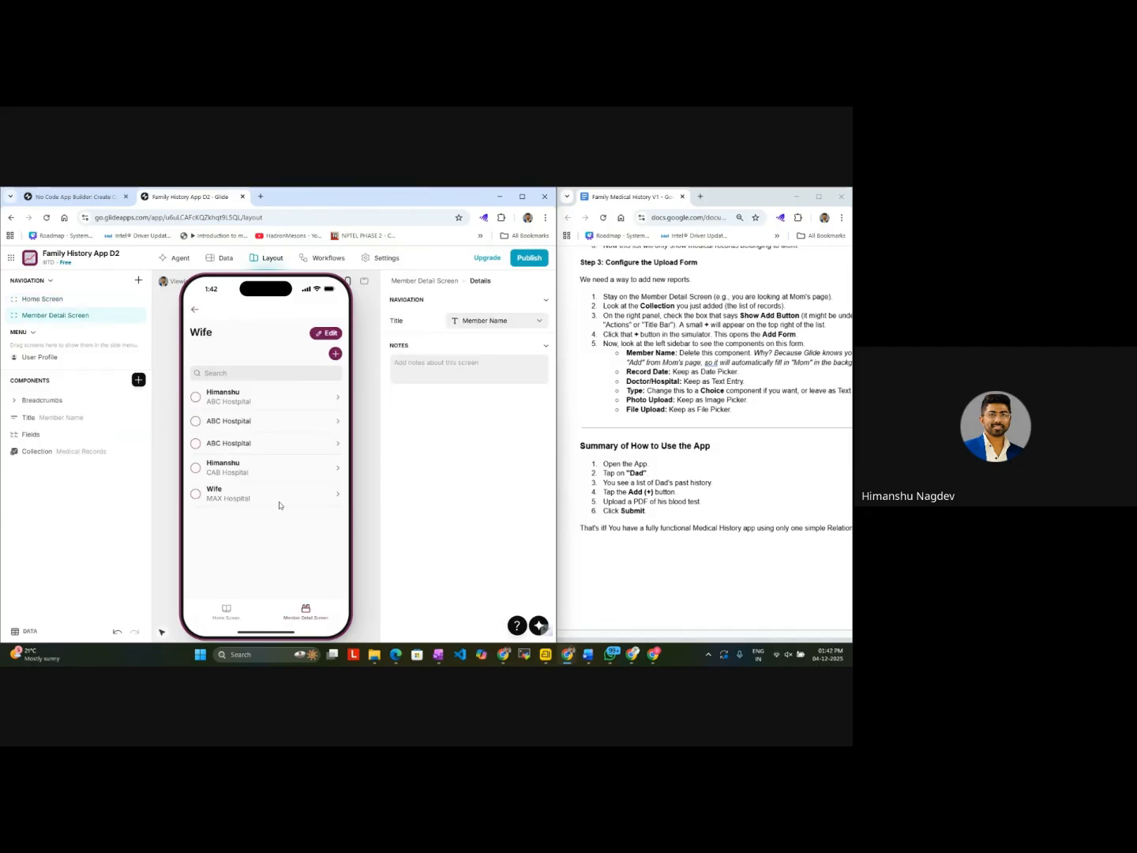
{"action": "left_click", "coordinate": [308, 612]}
{"action": "left_click", "coordinate": [233, 619]}
{"action": "left_click", "coordinate": [294, 618]}
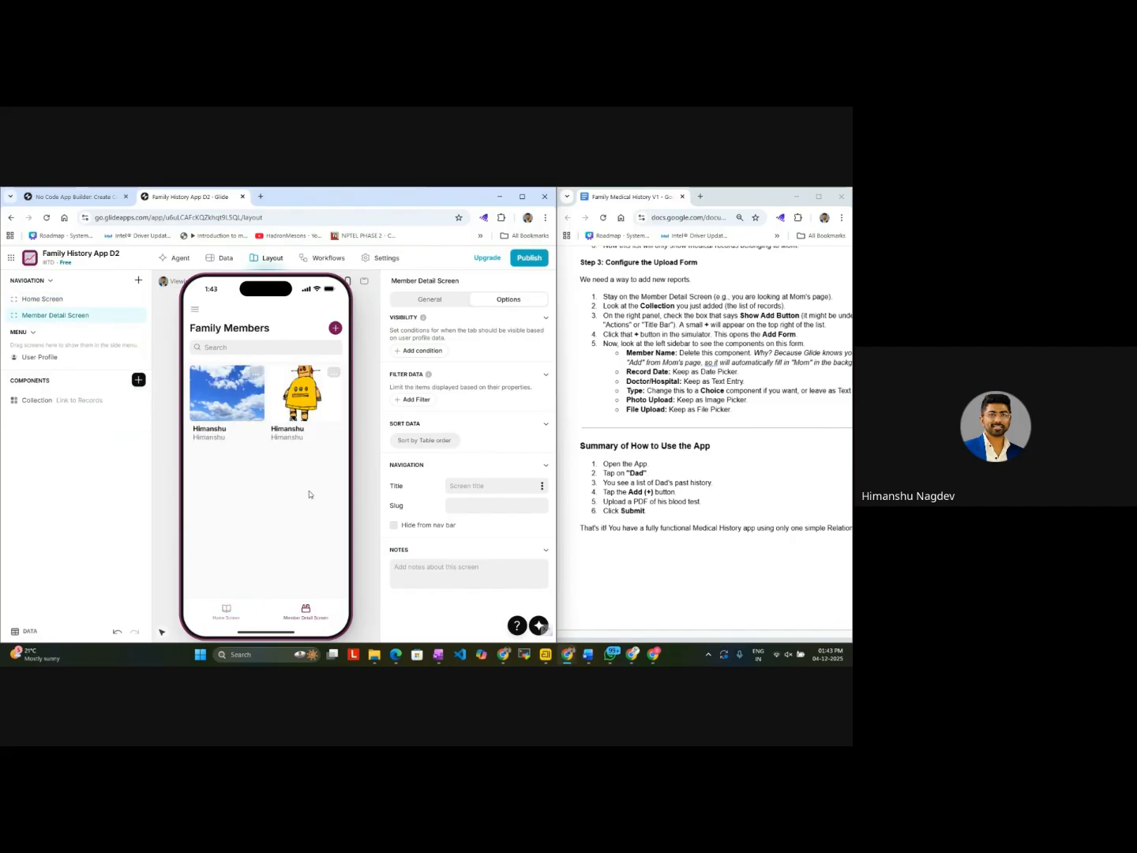
{"action": "left_click", "coordinate": [233, 411]}
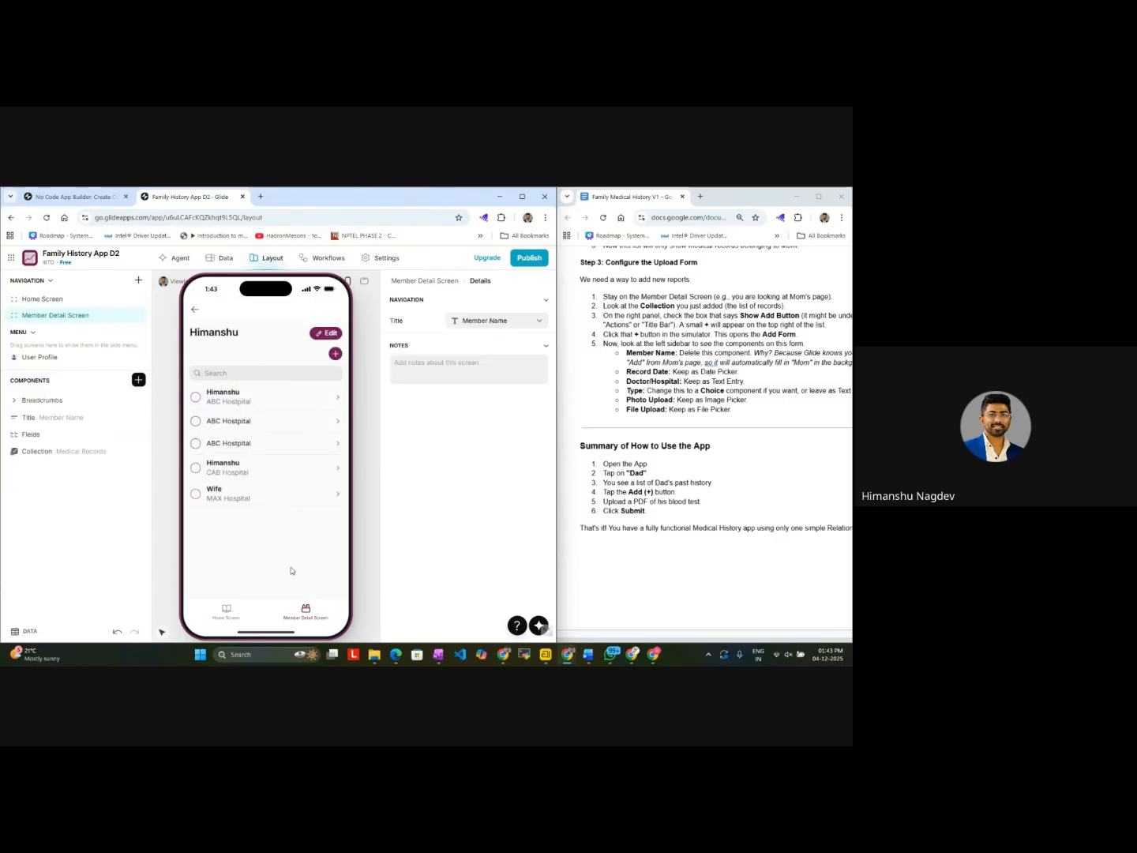
{"action": "left_click", "coordinate": [196, 310]}
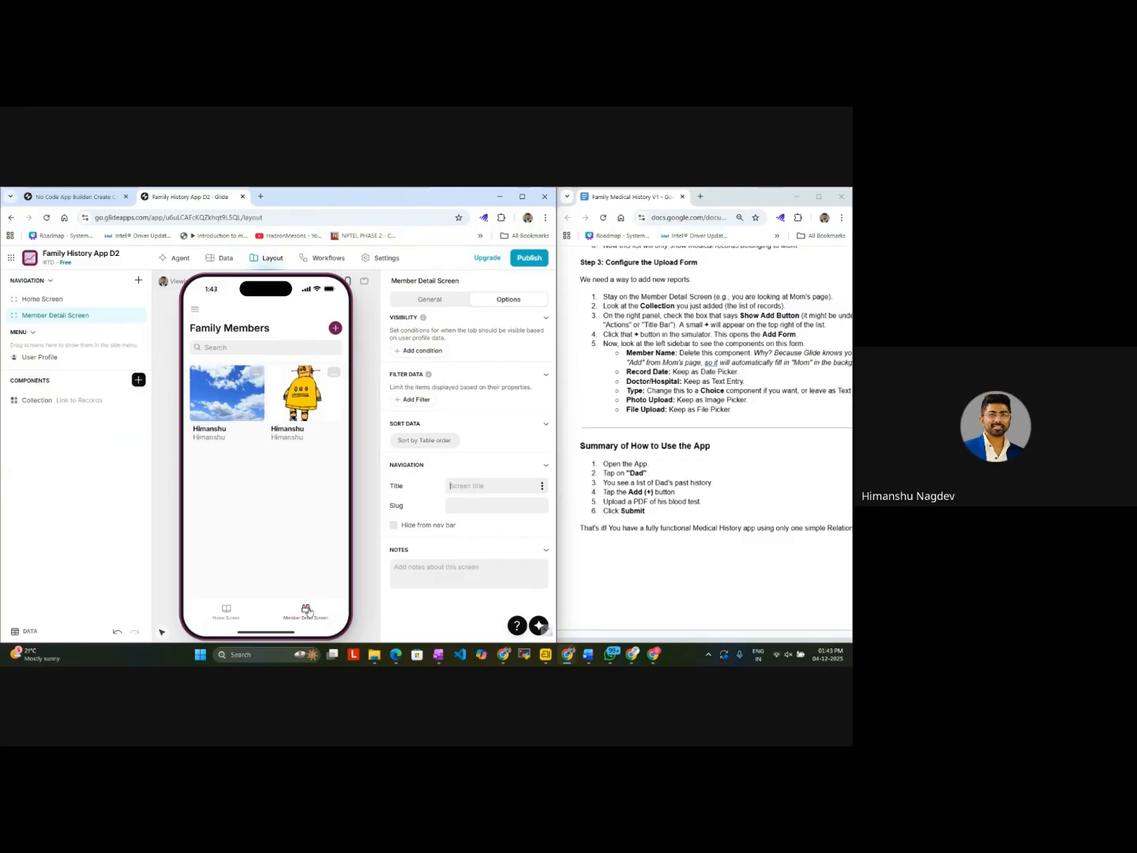
{"action": "left_click", "coordinate": [236, 618]}
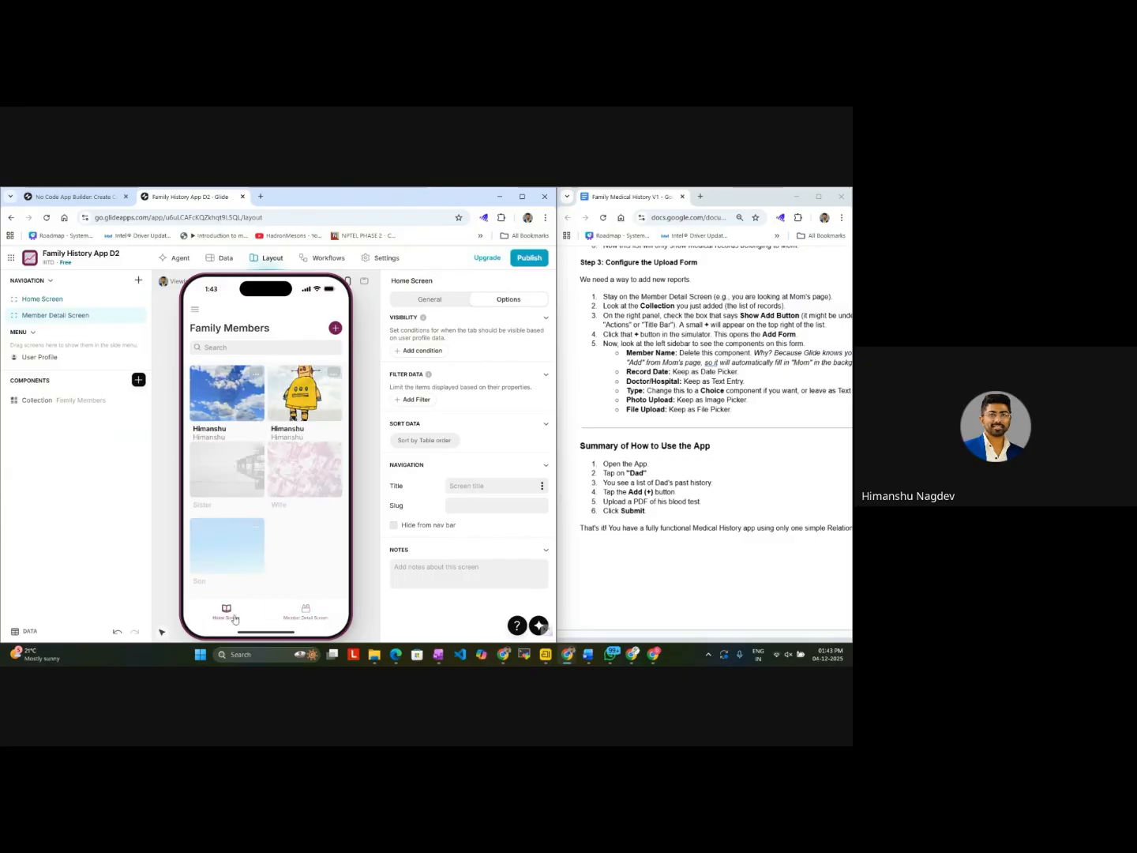
{"action": "left_click", "coordinate": [312, 618]}
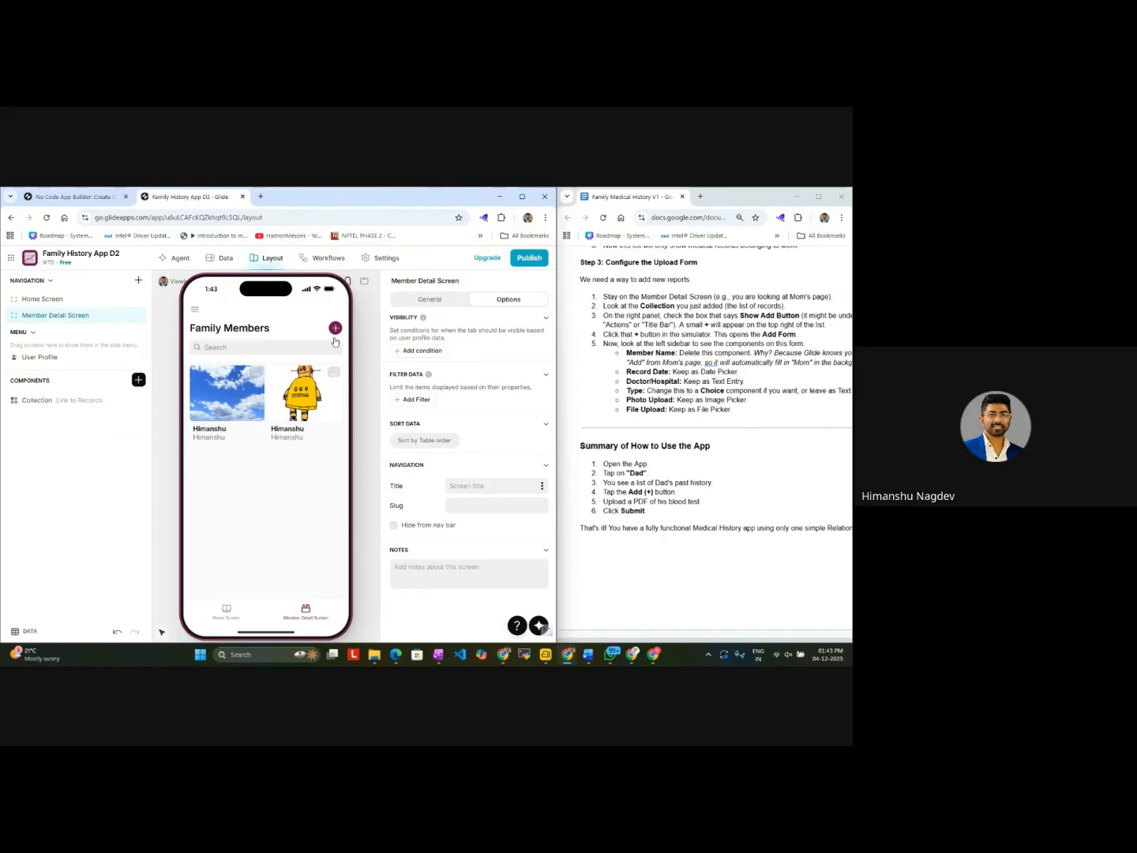
{"action": "left_click", "coordinate": [259, 405]}
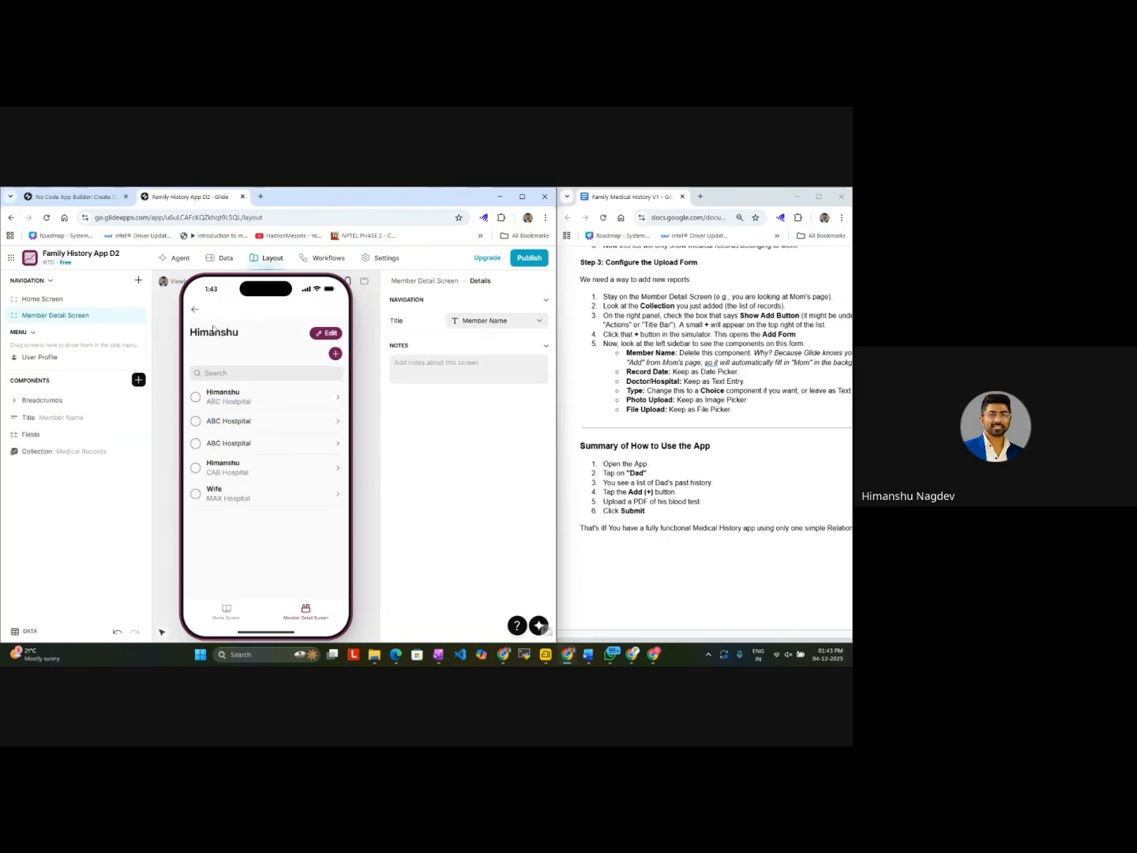
{"action": "left_click", "coordinate": [197, 310]}
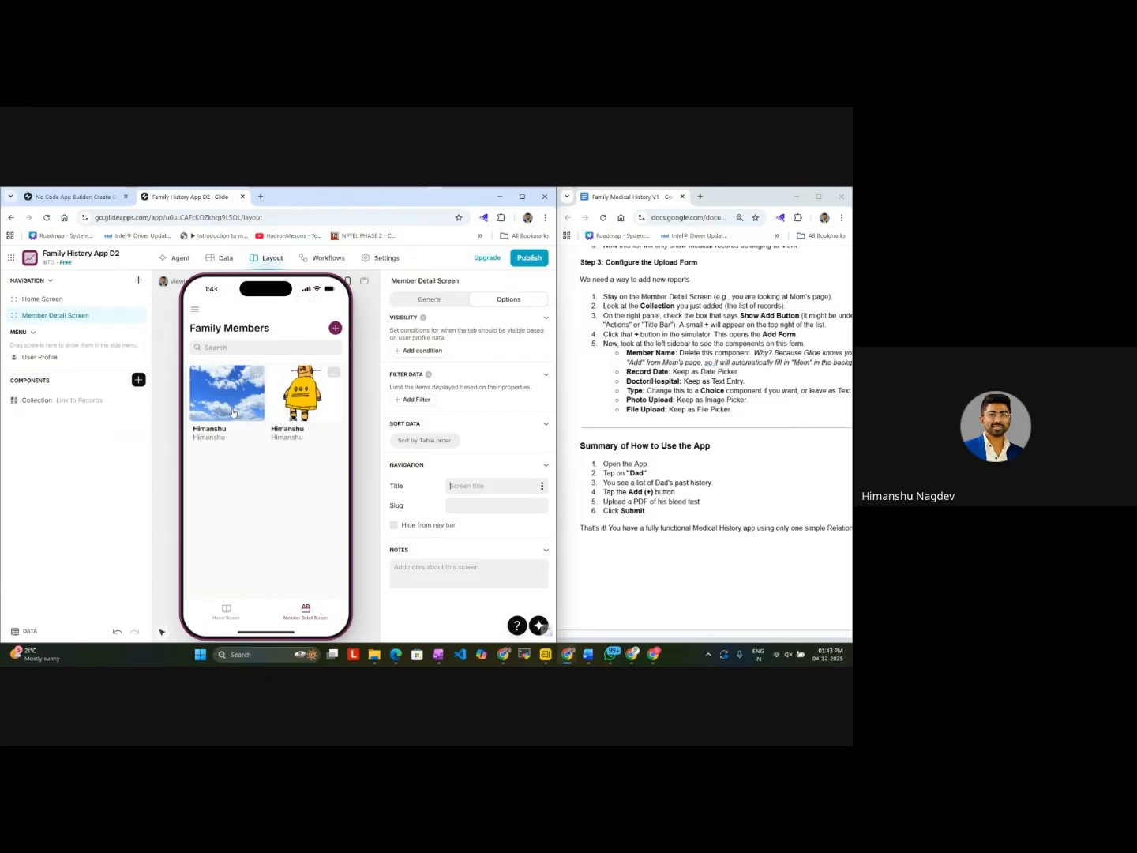
Step: Try the List, Table and Card styles on the Member Detail Screen's Link to Records collection and set it to Checklist
{"action": "left_click", "coordinate": [88, 399]}
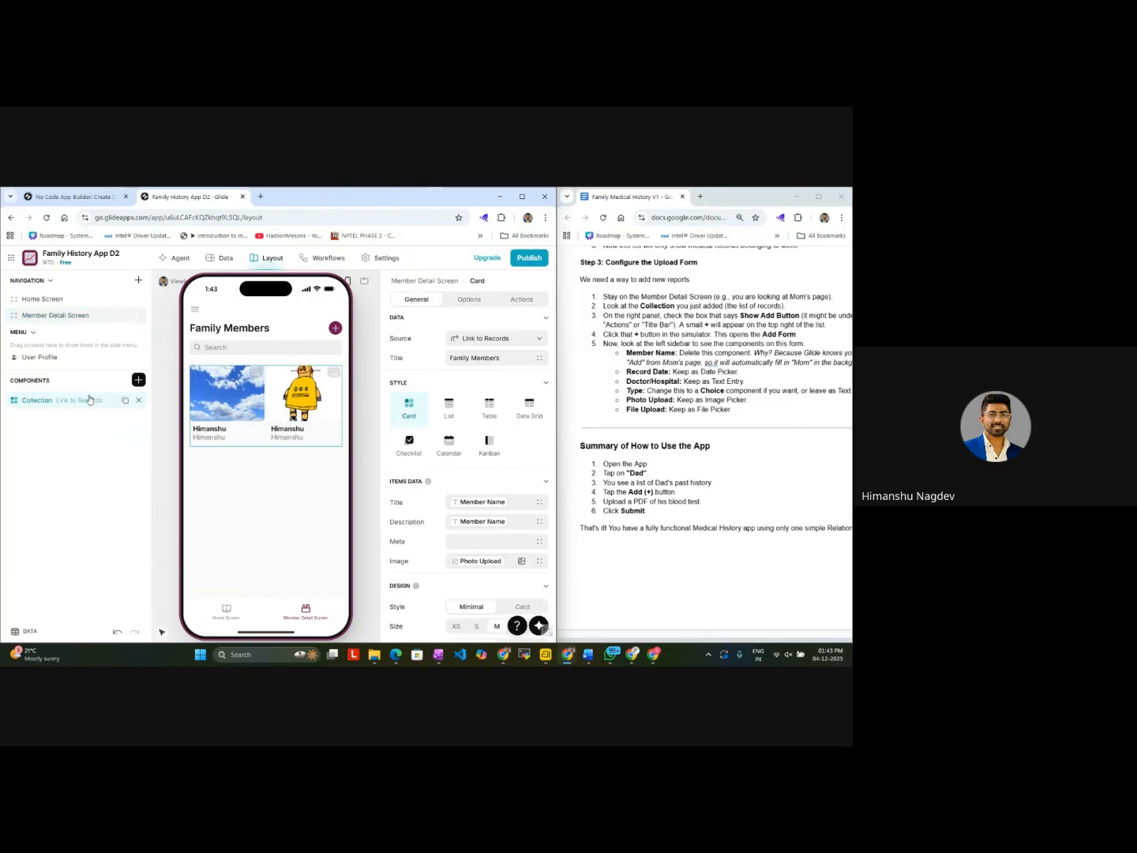
{"action": "left_click", "coordinate": [445, 408]}
{"action": "left_click", "coordinate": [483, 408]}
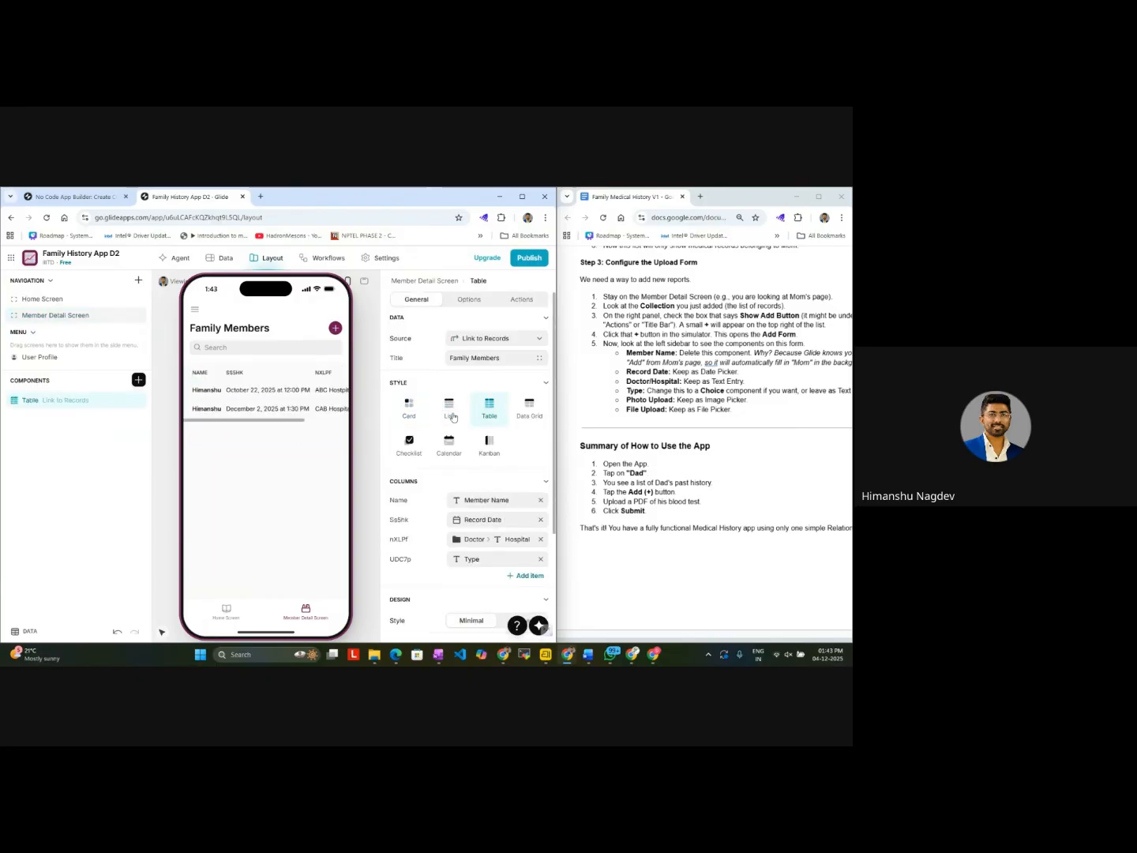
{"action": "left_click", "coordinate": [420, 416]}
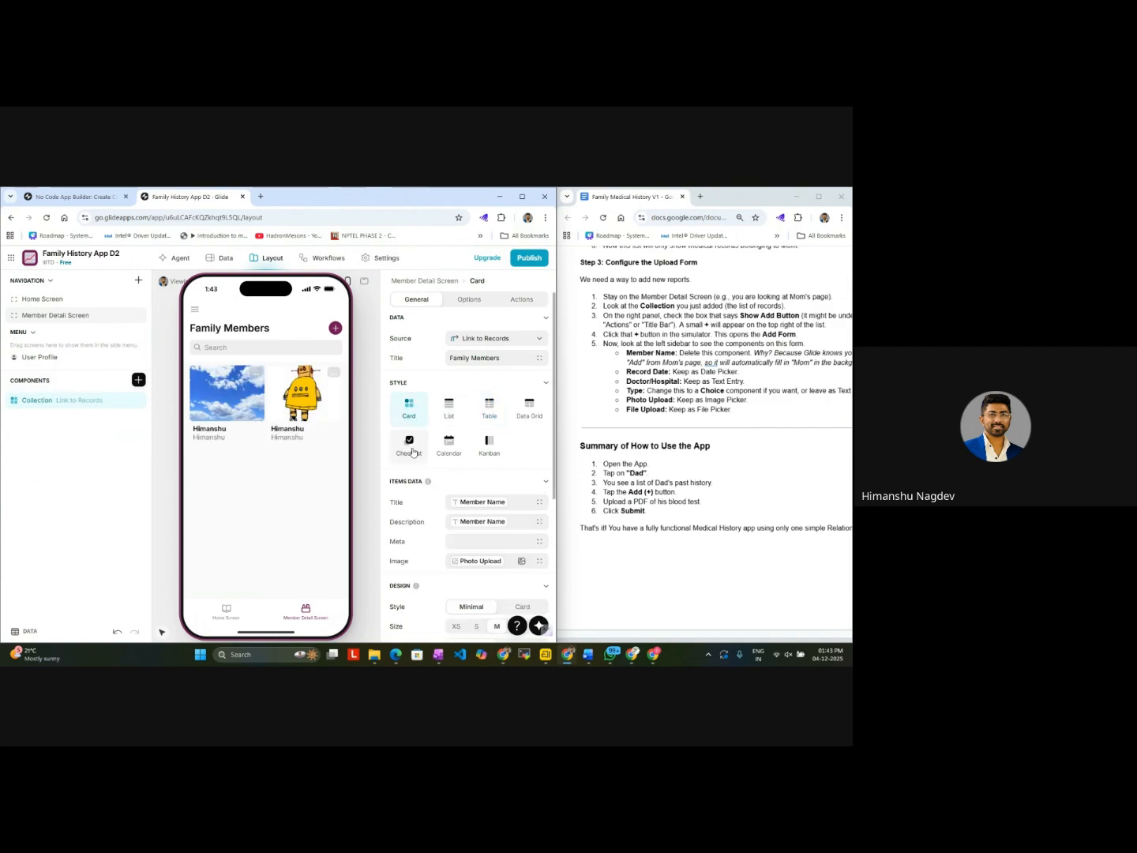
{"action": "left_click", "coordinate": [410, 449]}
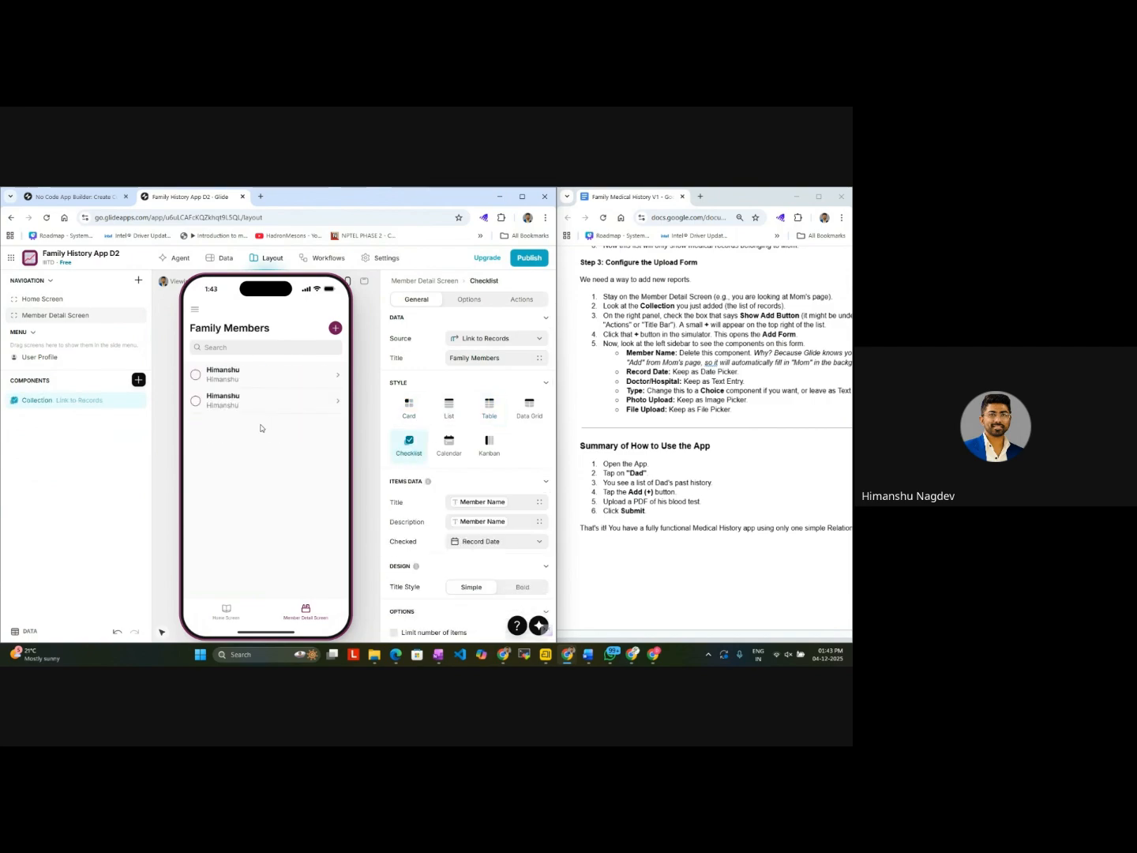
Step: Examine the detail pages of the checklist entries and the collection's Add item form, closing the form without submitting
{"action": "left_click", "coordinate": [339, 404]}
{"action": "left_click", "coordinate": [195, 308]}
{"action": "left_click", "coordinate": [312, 382]}
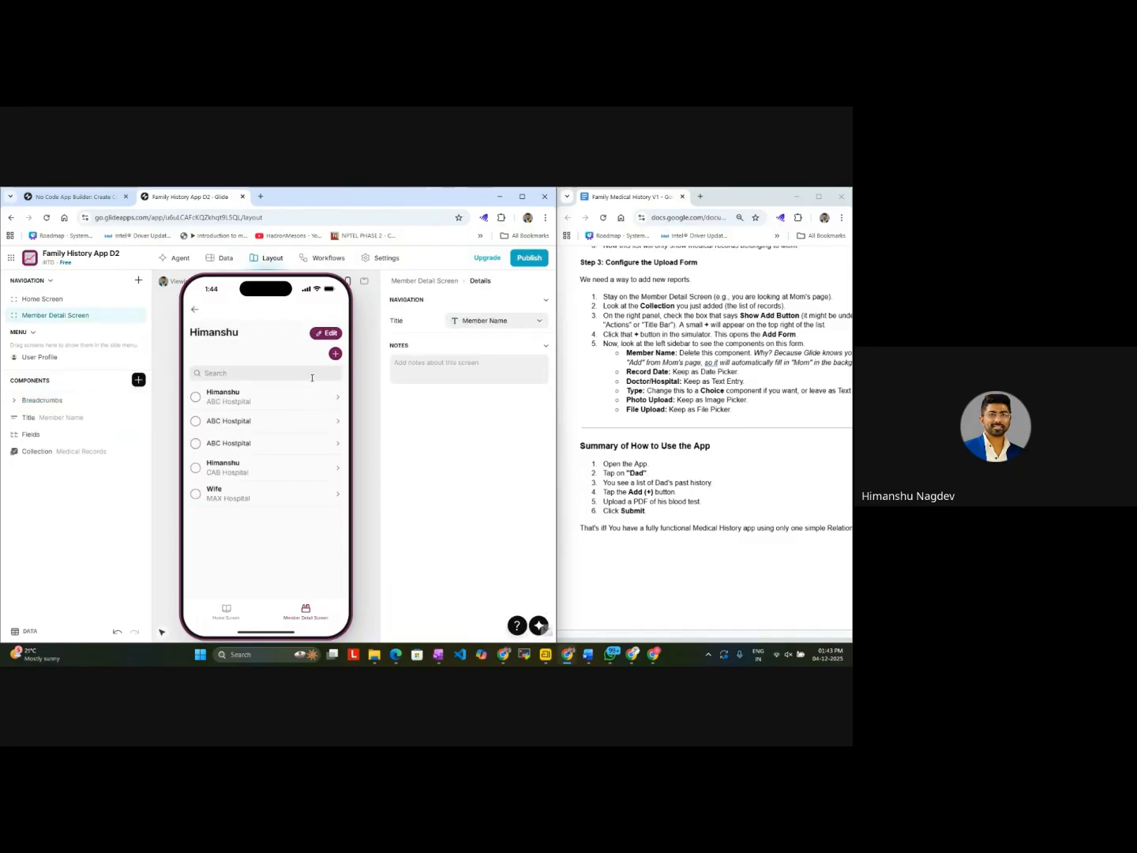
{"action": "left_click", "coordinate": [195, 311]}
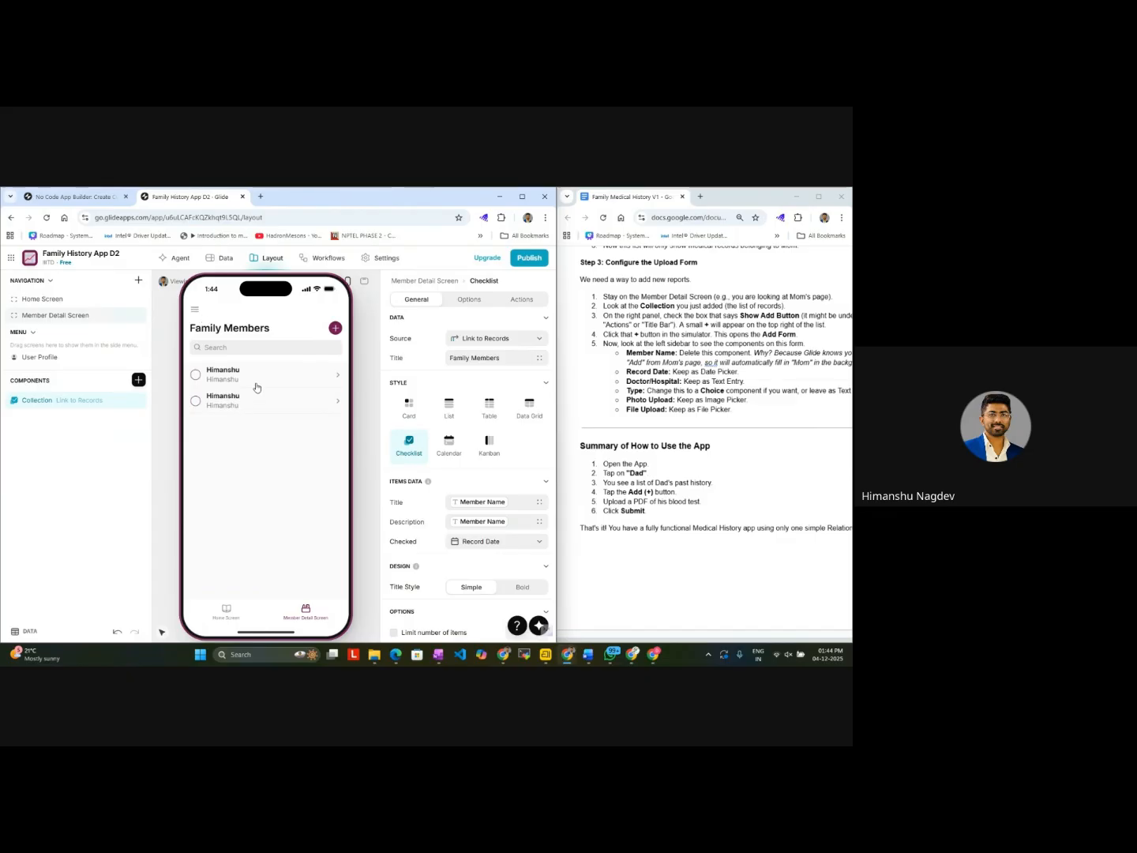
{"action": "left_click", "coordinate": [335, 330]}
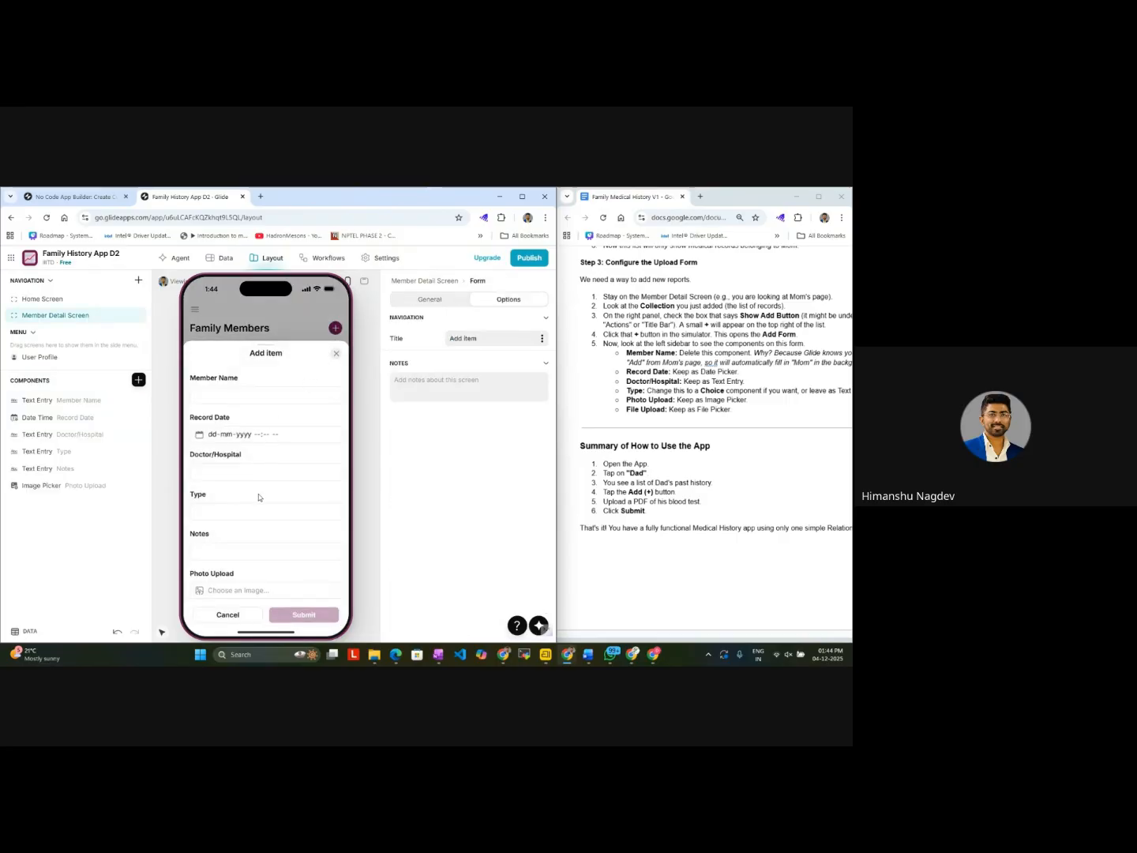
{"action": "left_click", "coordinate": [337, 359]}
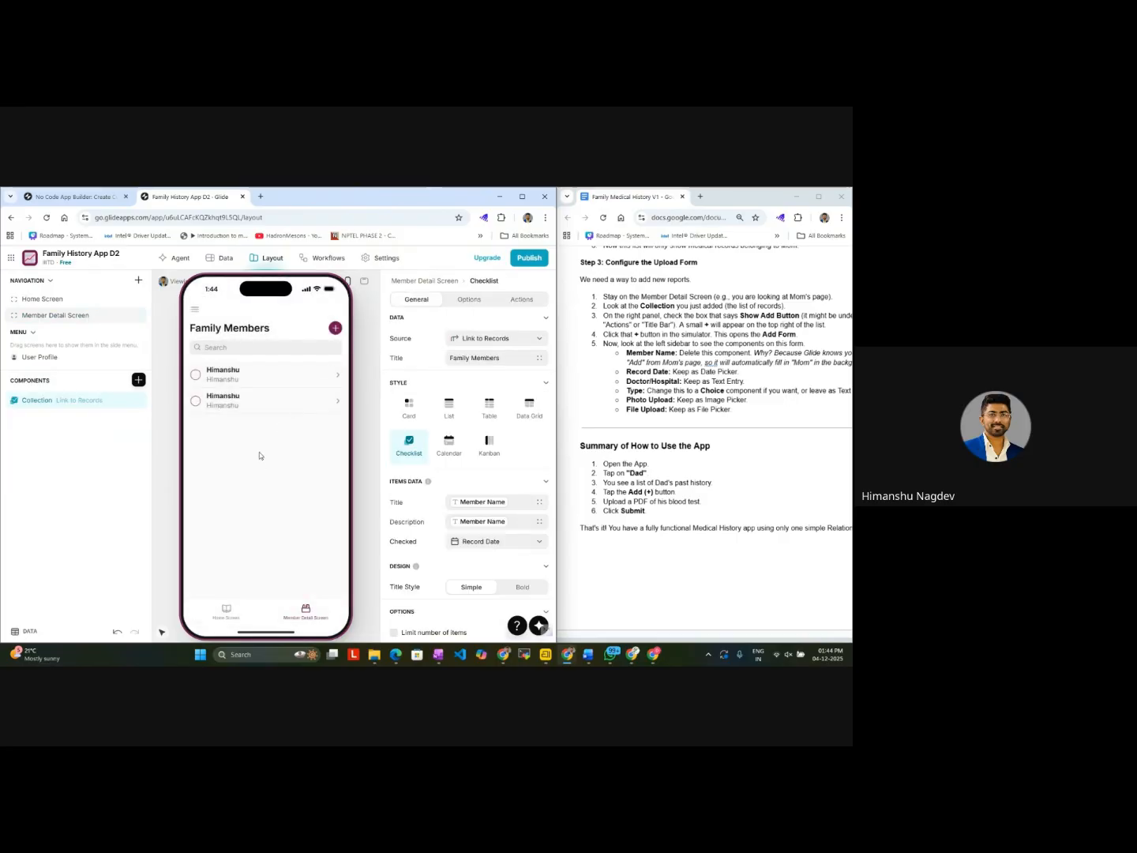
Step: Check the Home Screen and Member Detail Screen again, opening the first member's details on each to compare the listed records
{"action": "left_click", "coordinate": [89, 316]}
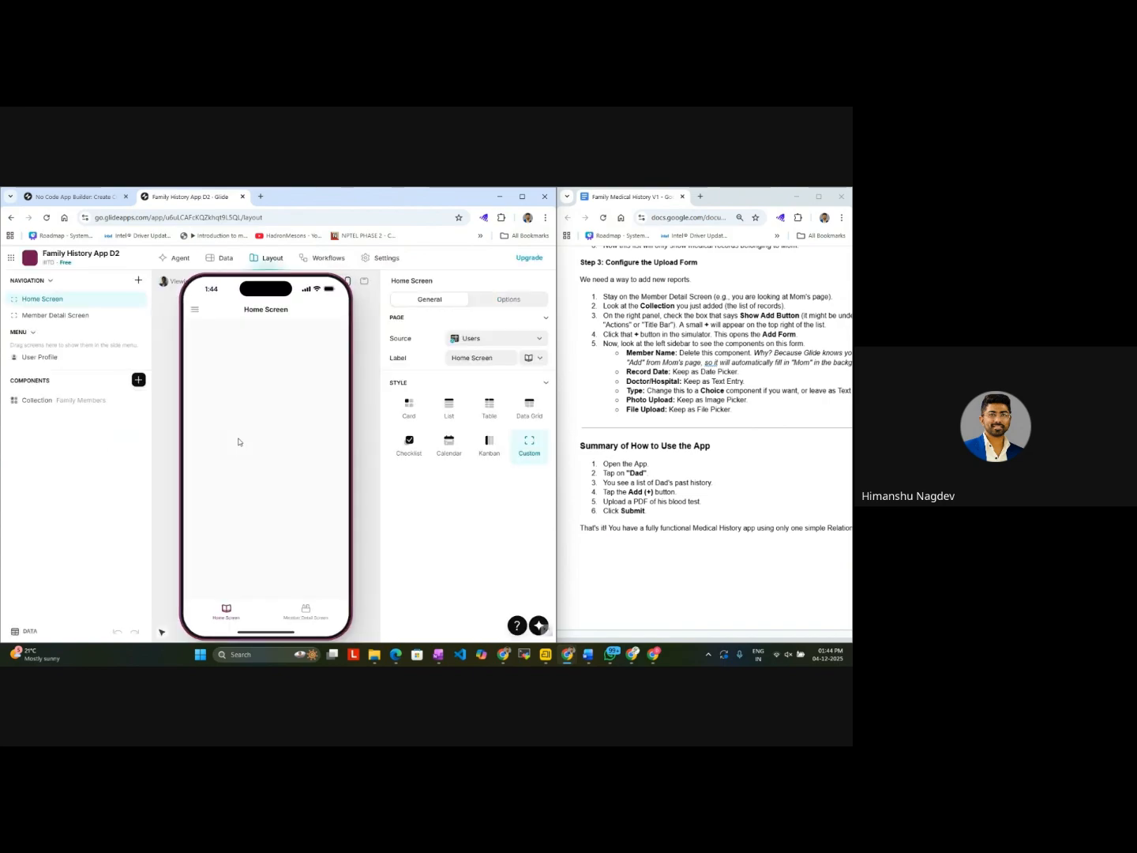
{"action": "left_click", "coordinate": [316, 611]}
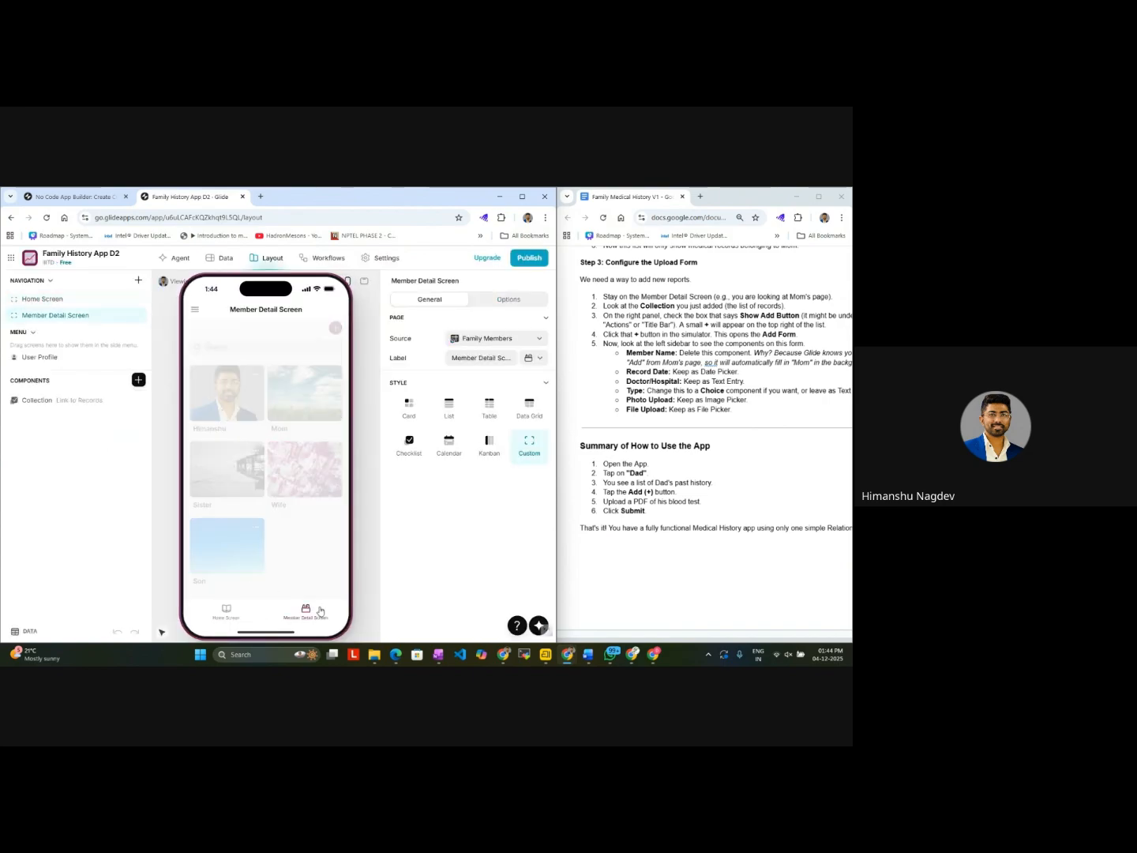
{"action": "left_click", "coordinate": [225, 613]}
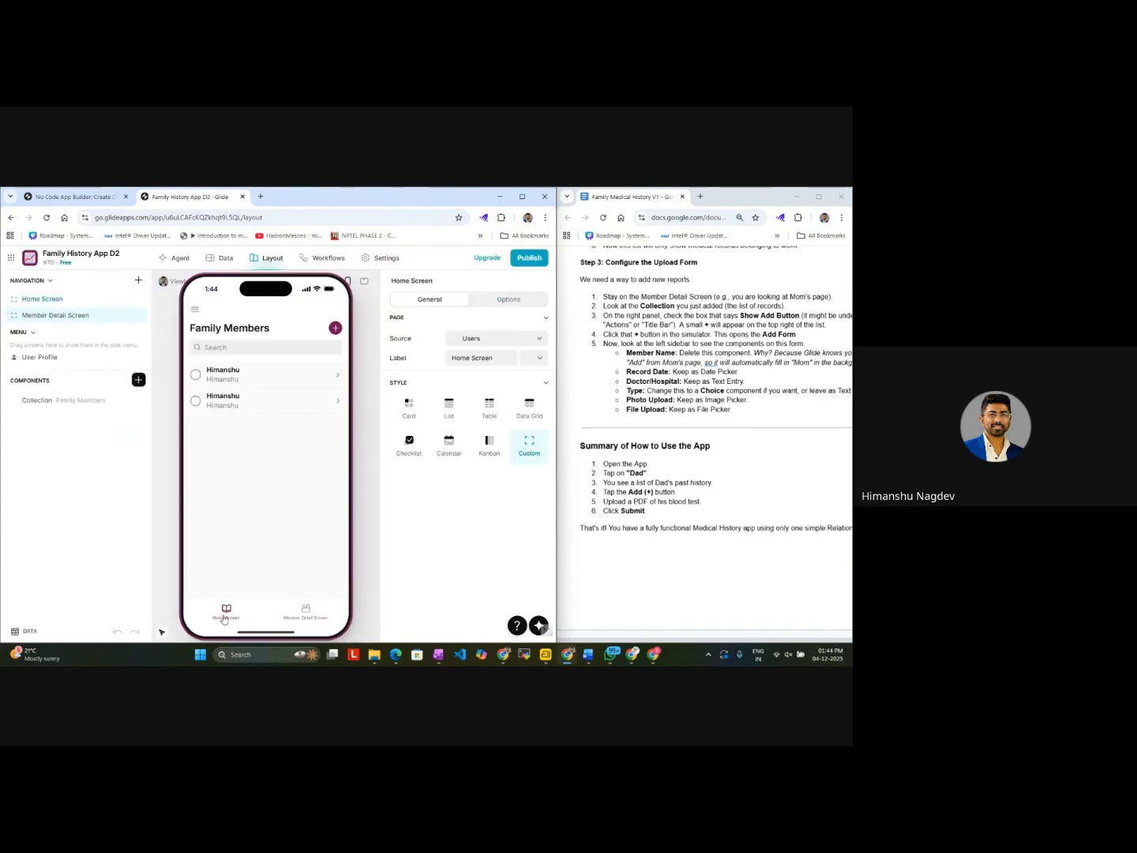
{"action": "left_click", "coordinate": [309, 608]}
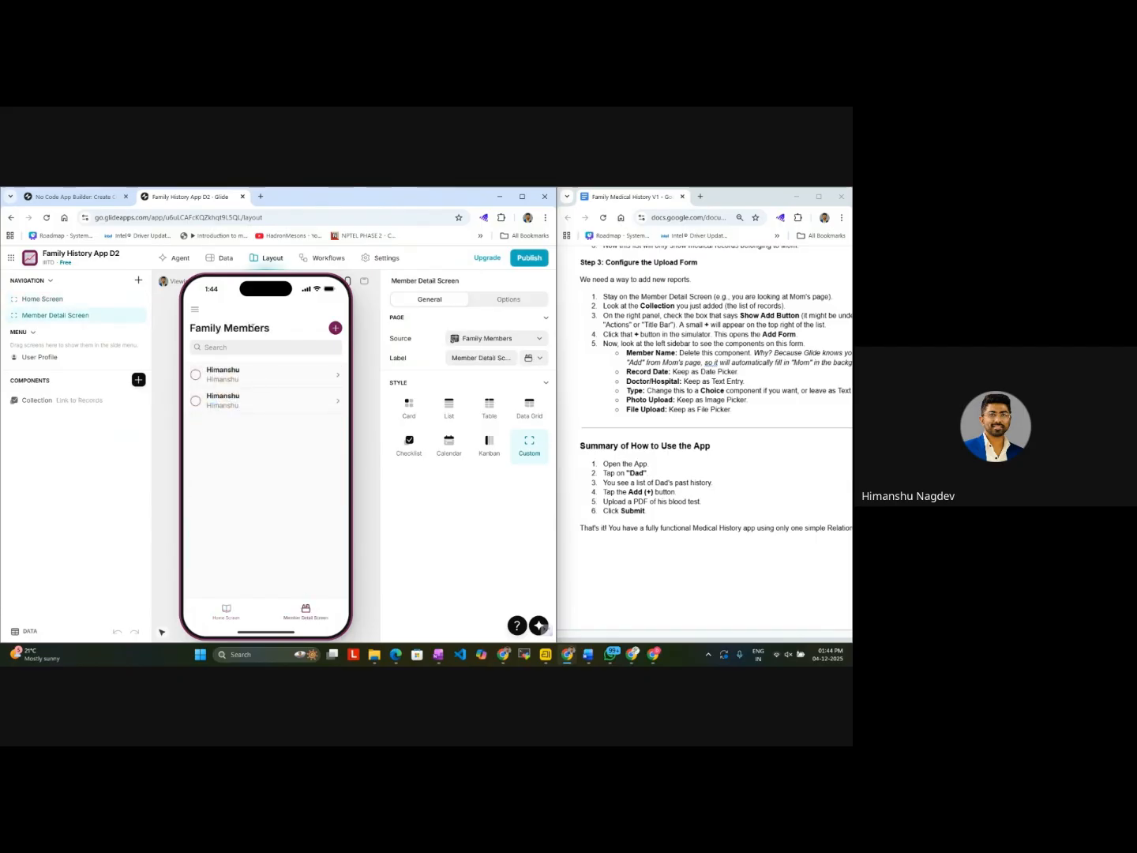
{"action": "left_click", "coordinate": [241, 373]}
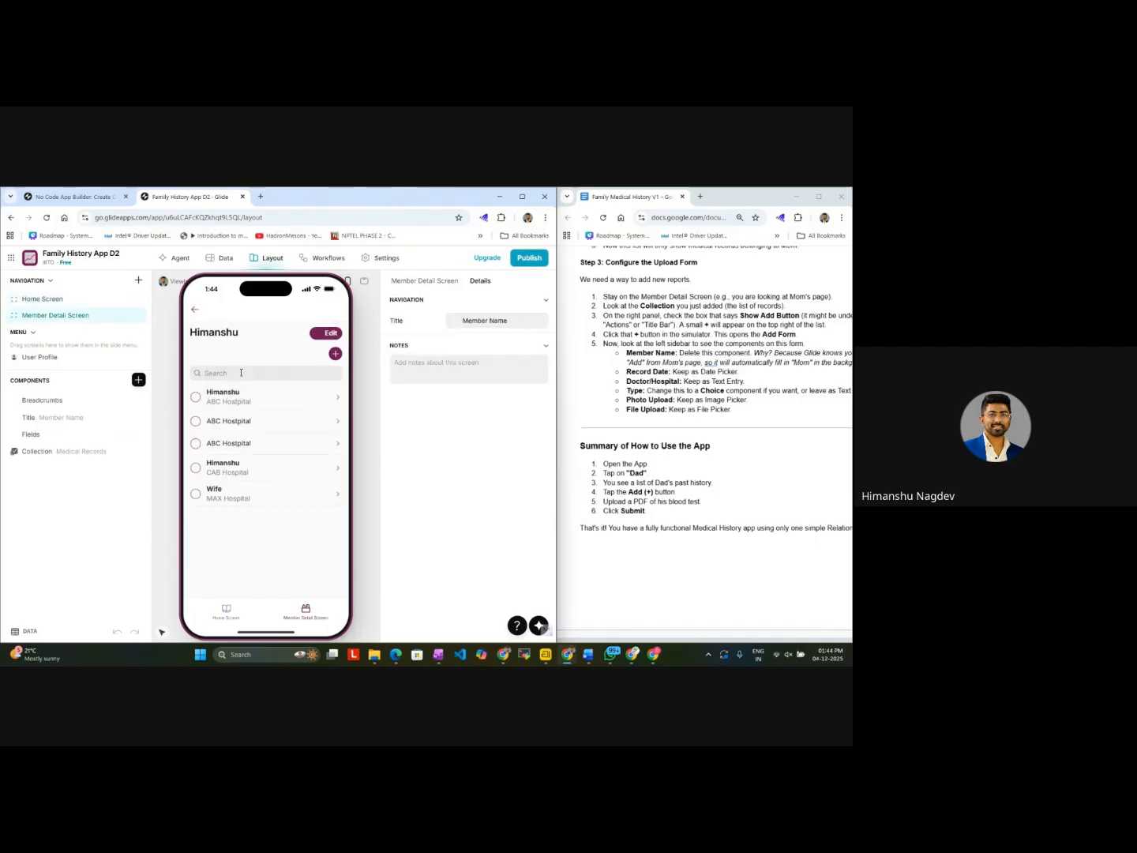
{"action": "left_click", "coordinate": [233, 615]}
{"action": "left_click", "coordinate": [288, 609]}
{"action": "left_click", "coordinate": [218, 611]}
{"action": "left_click", "coordinate": [235, 410]}
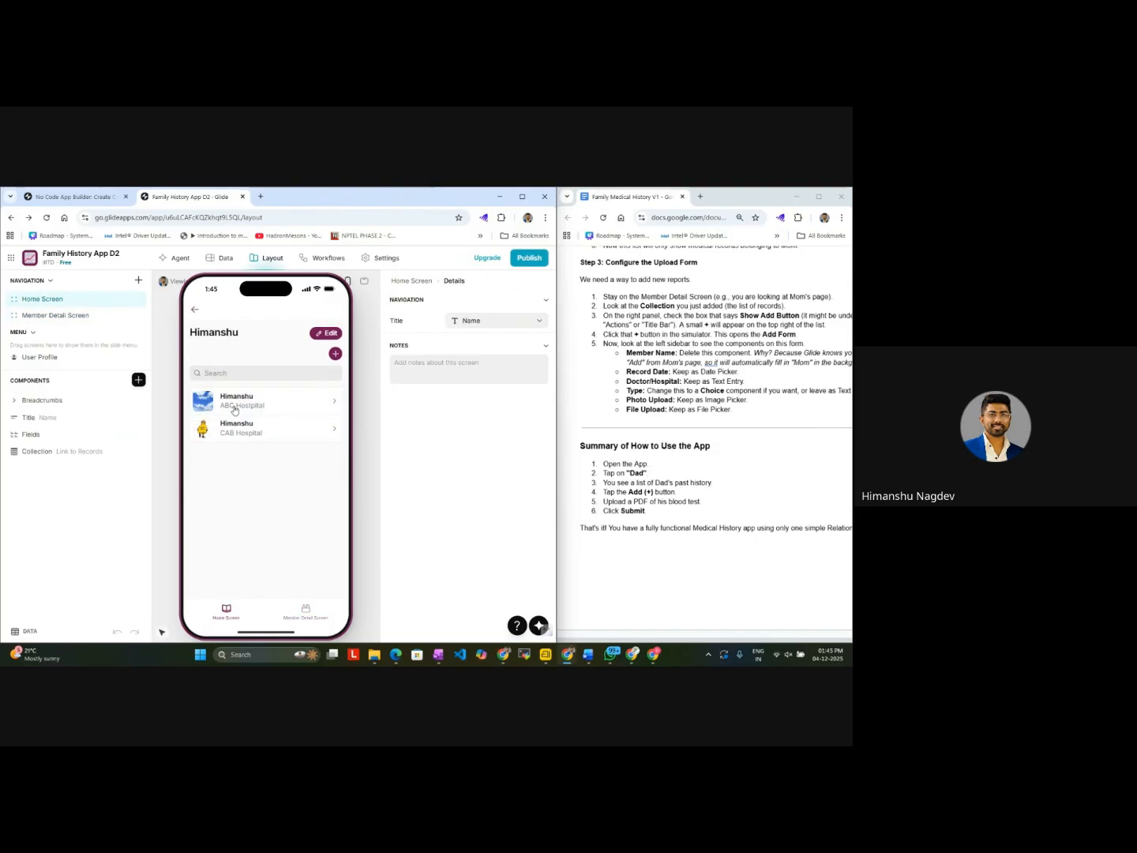
{"action": "left_click", "coordinate": [196, 309]}
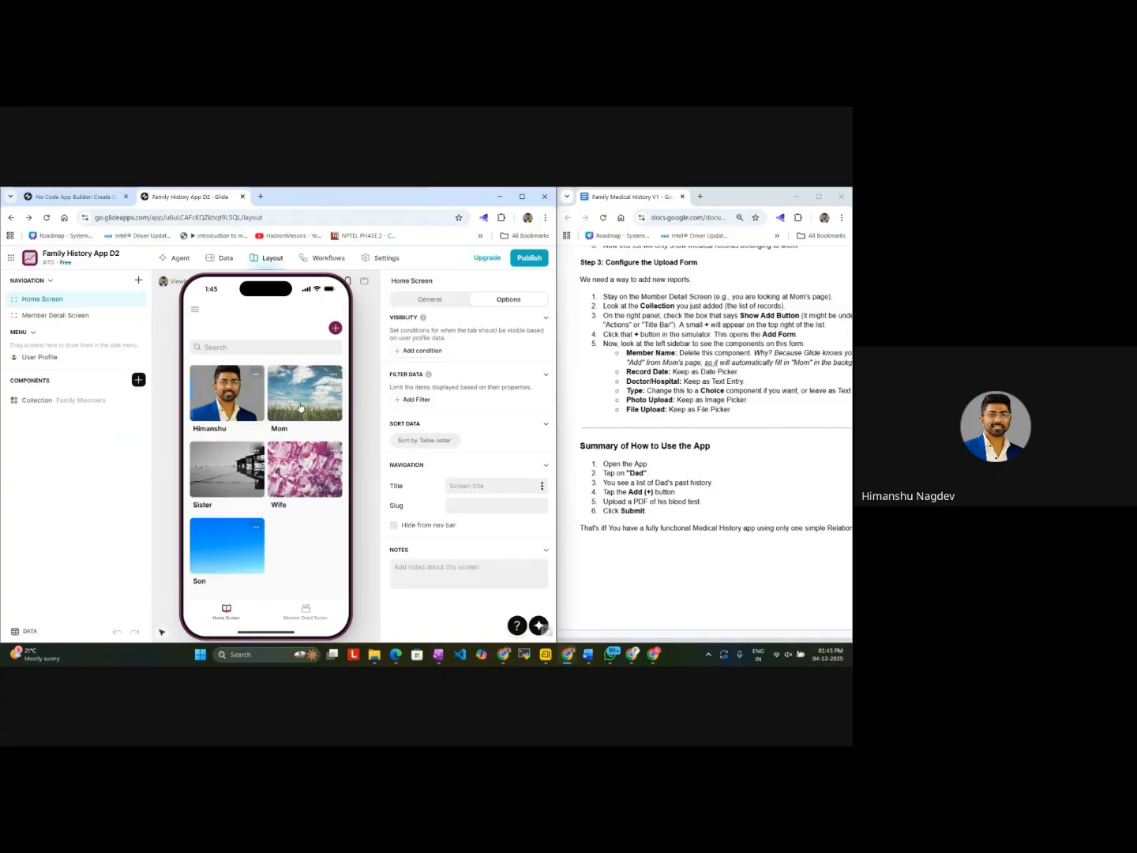
Step: Examine the details and medical records listed for the Wife card and the first member card on the Home Screen
{"action": "left_click", "coordinate": [300, 462]}
{"action": "left_click", "coordinate": [196, 309]}
{"action": "left_click", "coordinate": [248, 408]}
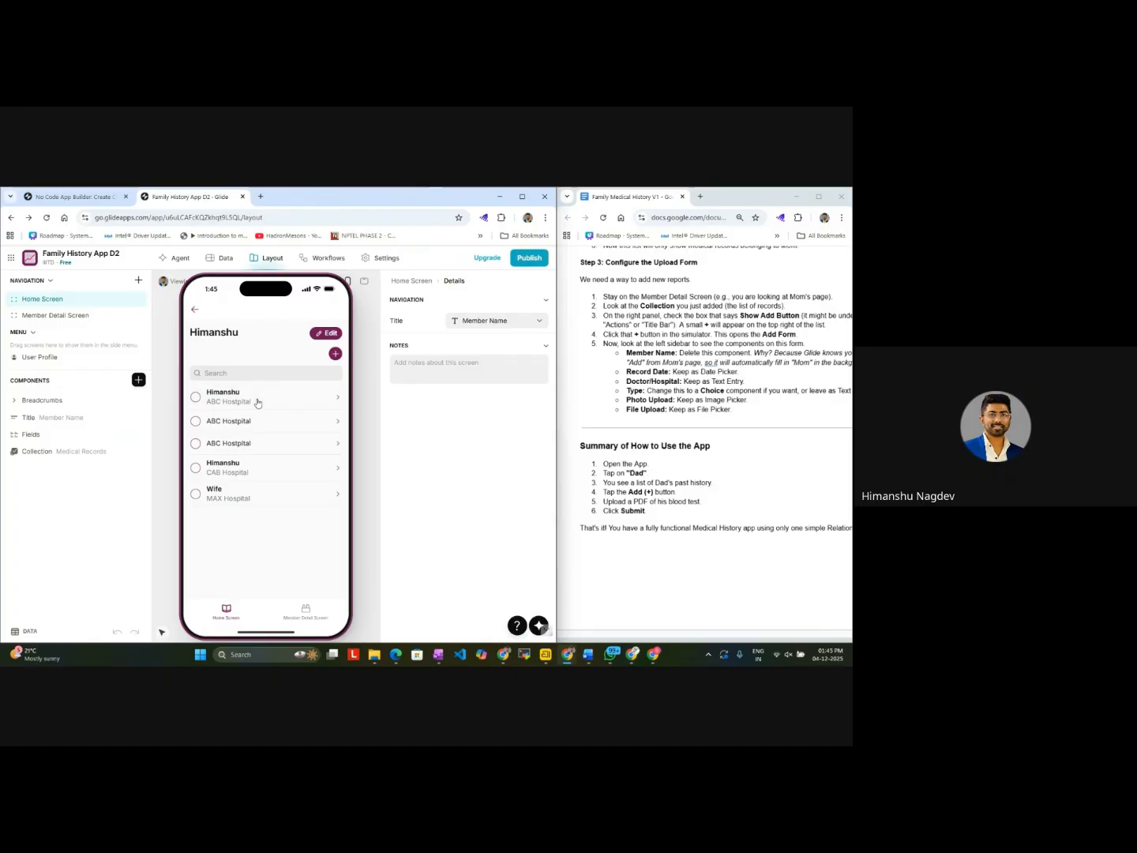
{"action": "left_click", "coordinate": [196, 309]}
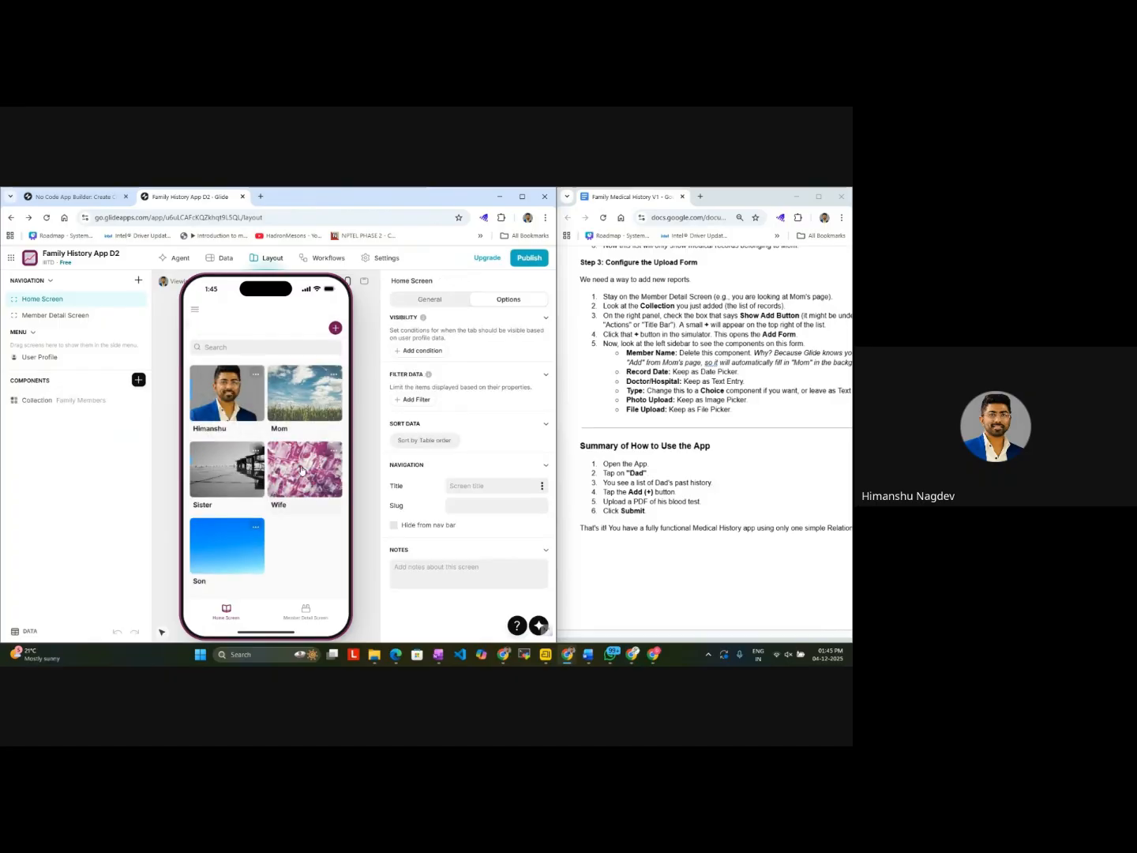
{"action": "left_click", "coordinate": [301, 470]}
{"action": "left_click", "coordinate": [195, 310]}
Step: Examine the individual records in the checklist on the Member Detail Screen's first entry, including the Wife record
{"action": "left_click", "coordinate": [306, 614]}
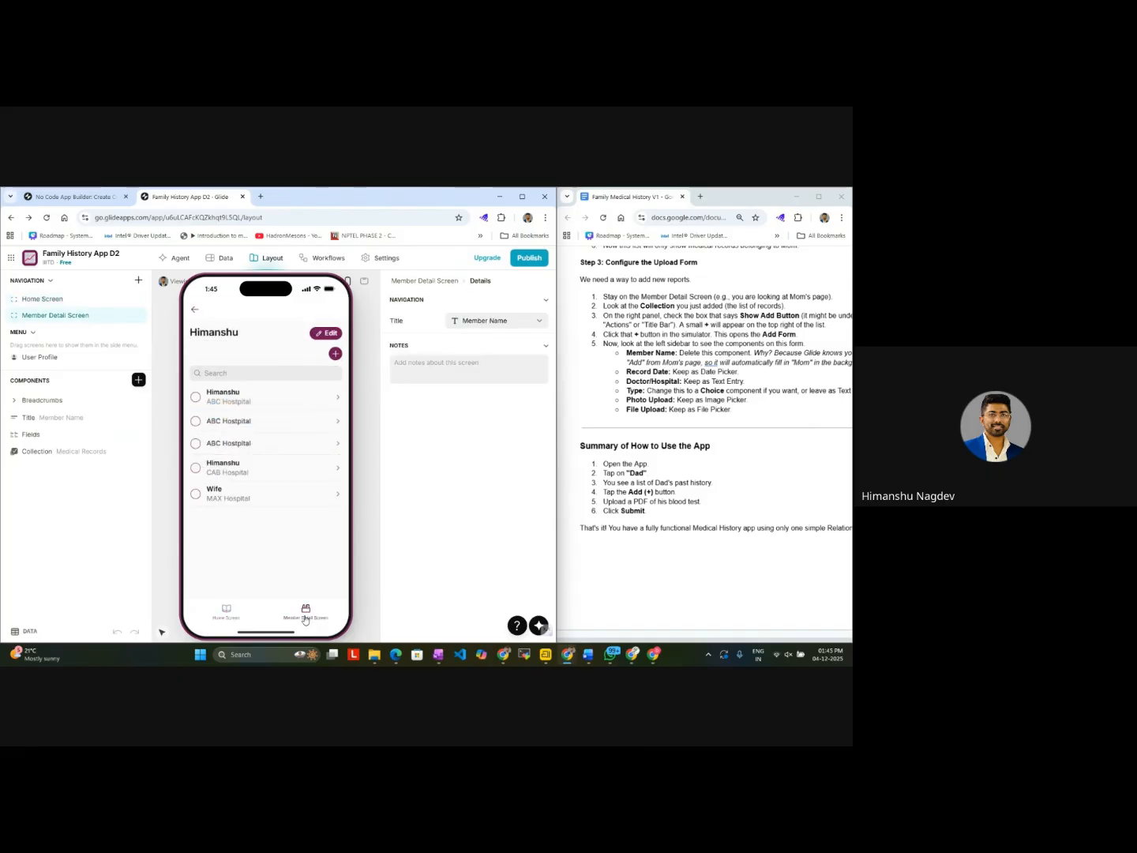
{"action": "left_click", "coordinate": [263, 504]}
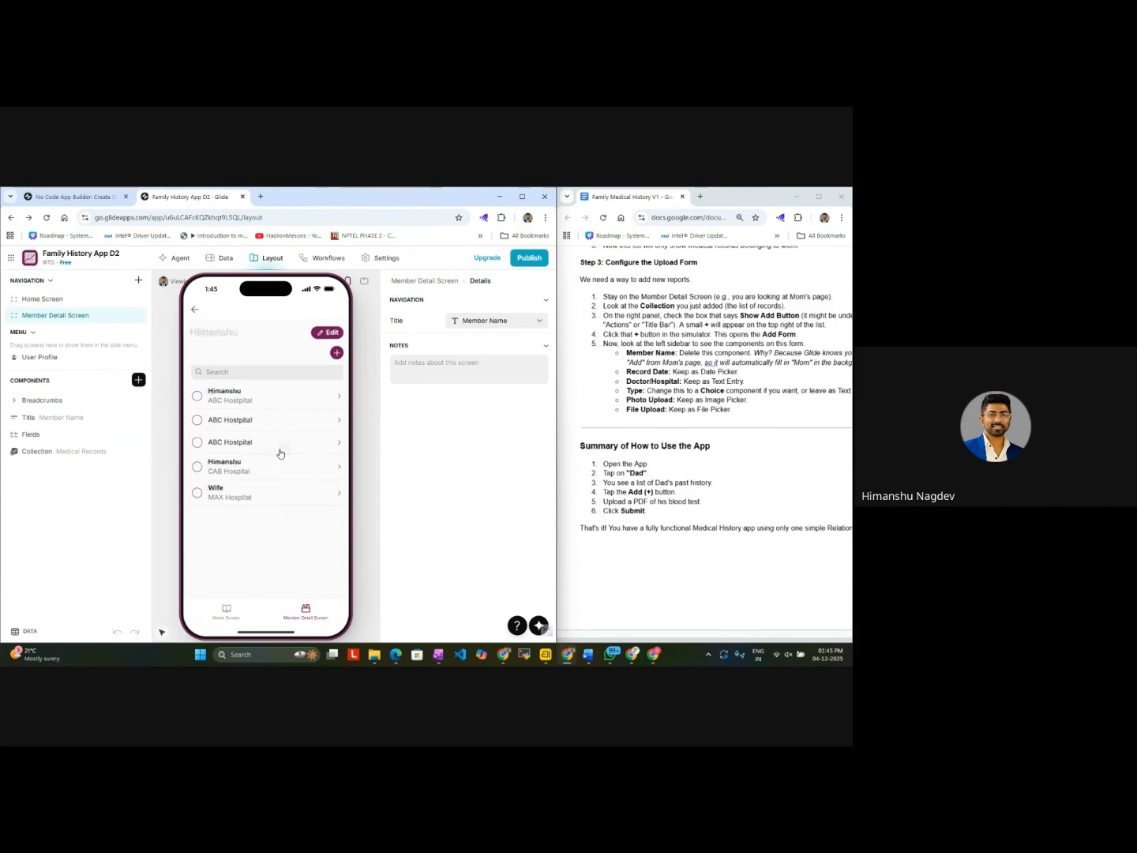
{"action": "left_click", "coordinate": [296, 404]}
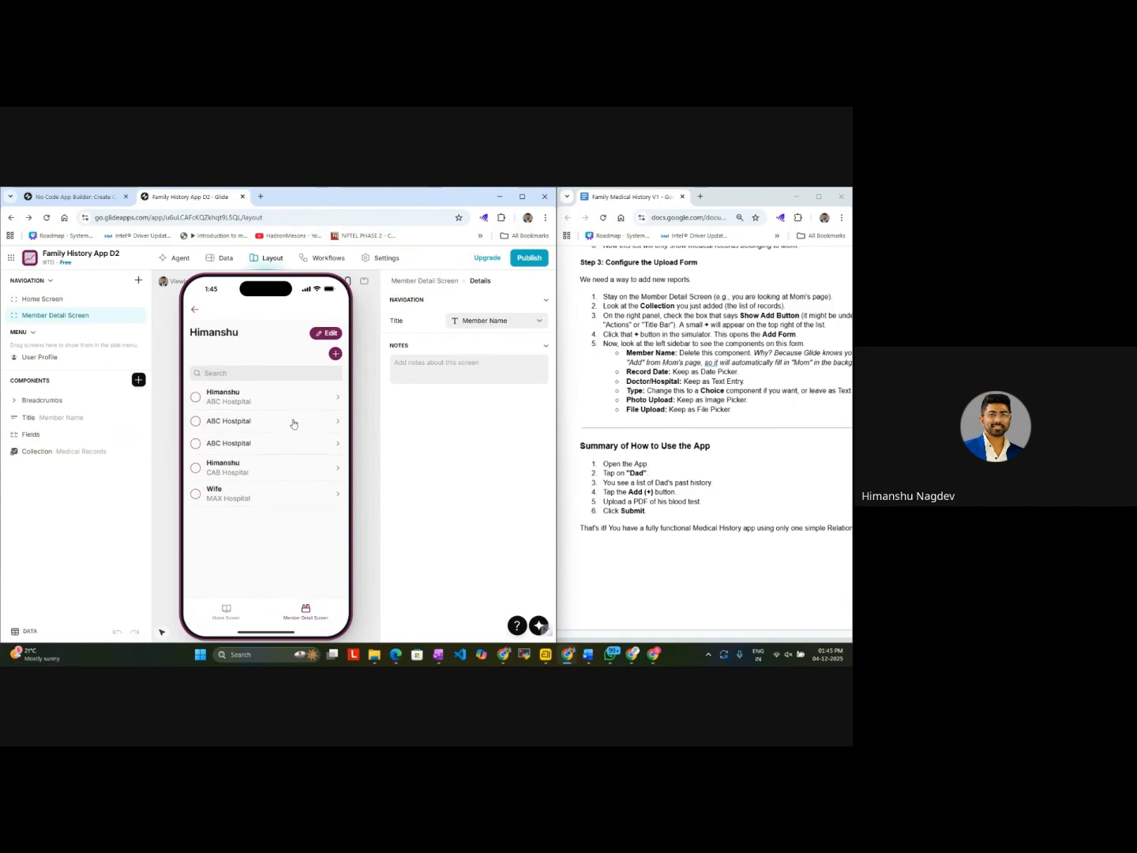
{"action": "left_click", "coordinate": [291, 429]}
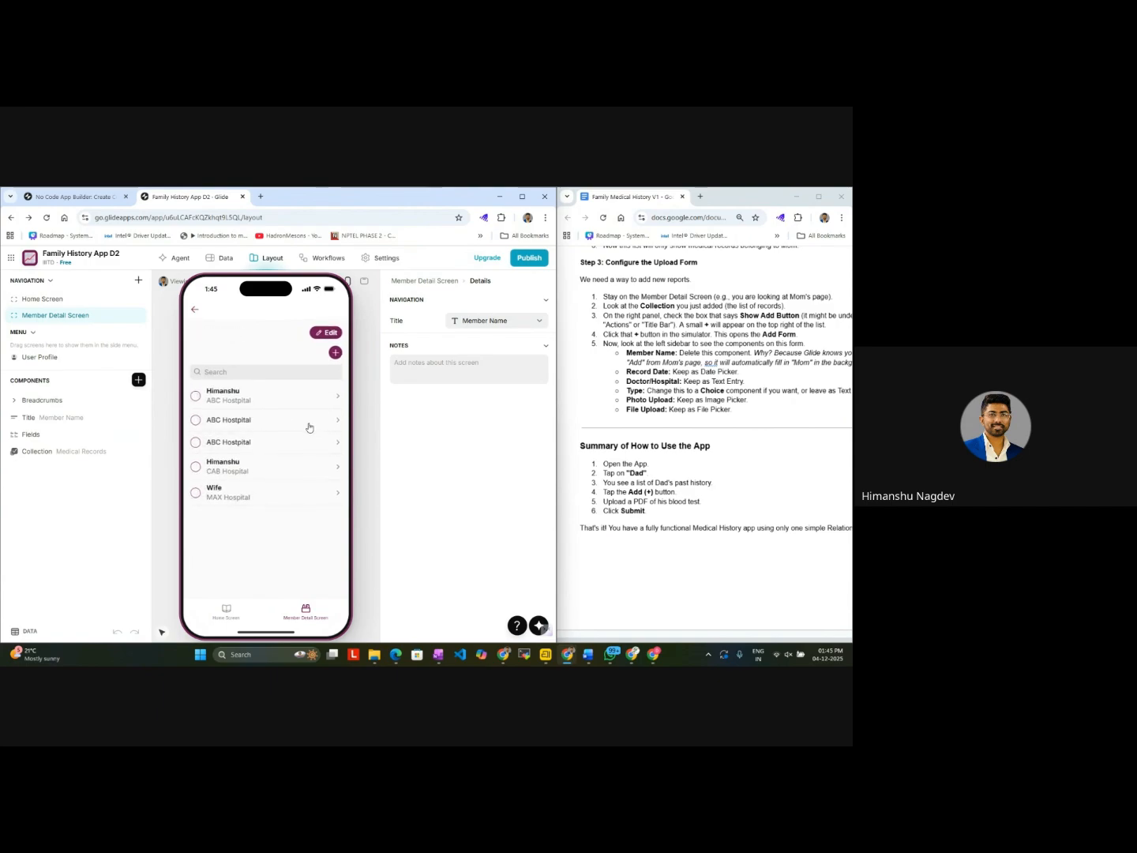
{"action": "left_click", "coordinate": [289, 403]}
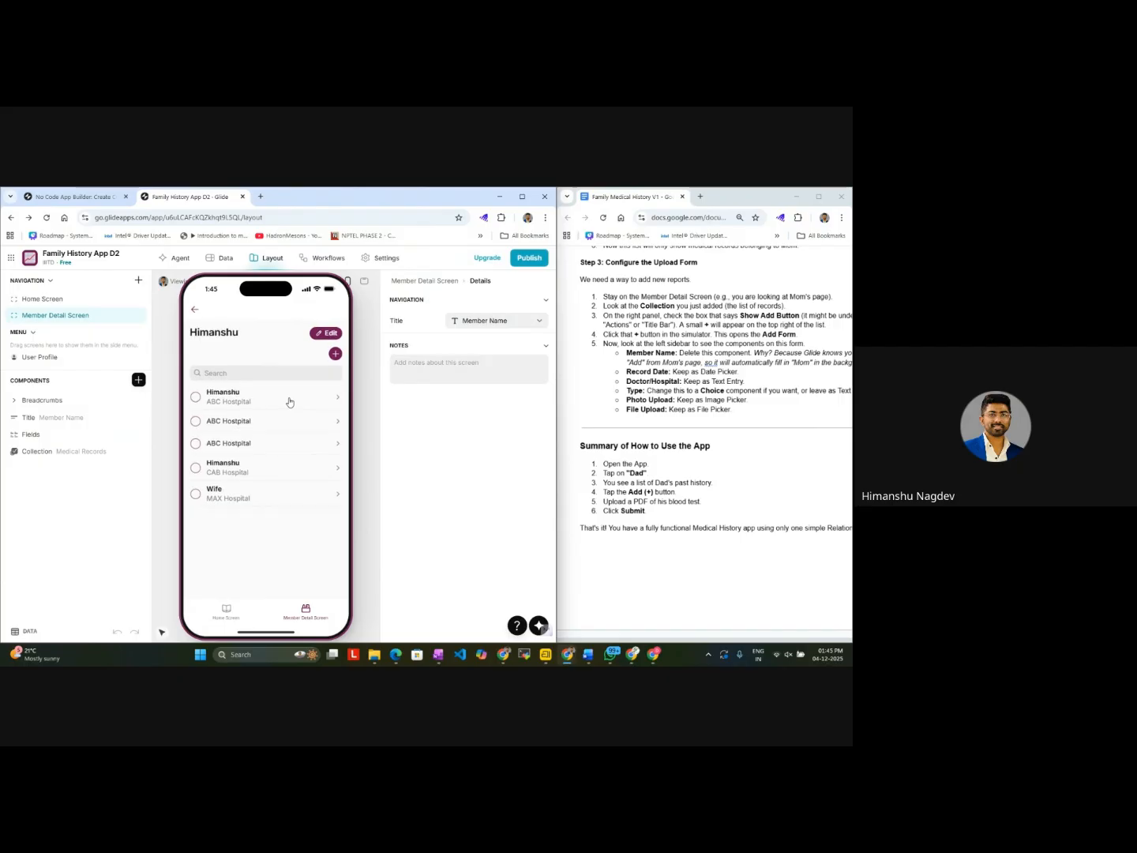
{"action": "left_click", "coordinate": [255, 496]}
{"action": "left_click", "coordinate": [194, 310]}
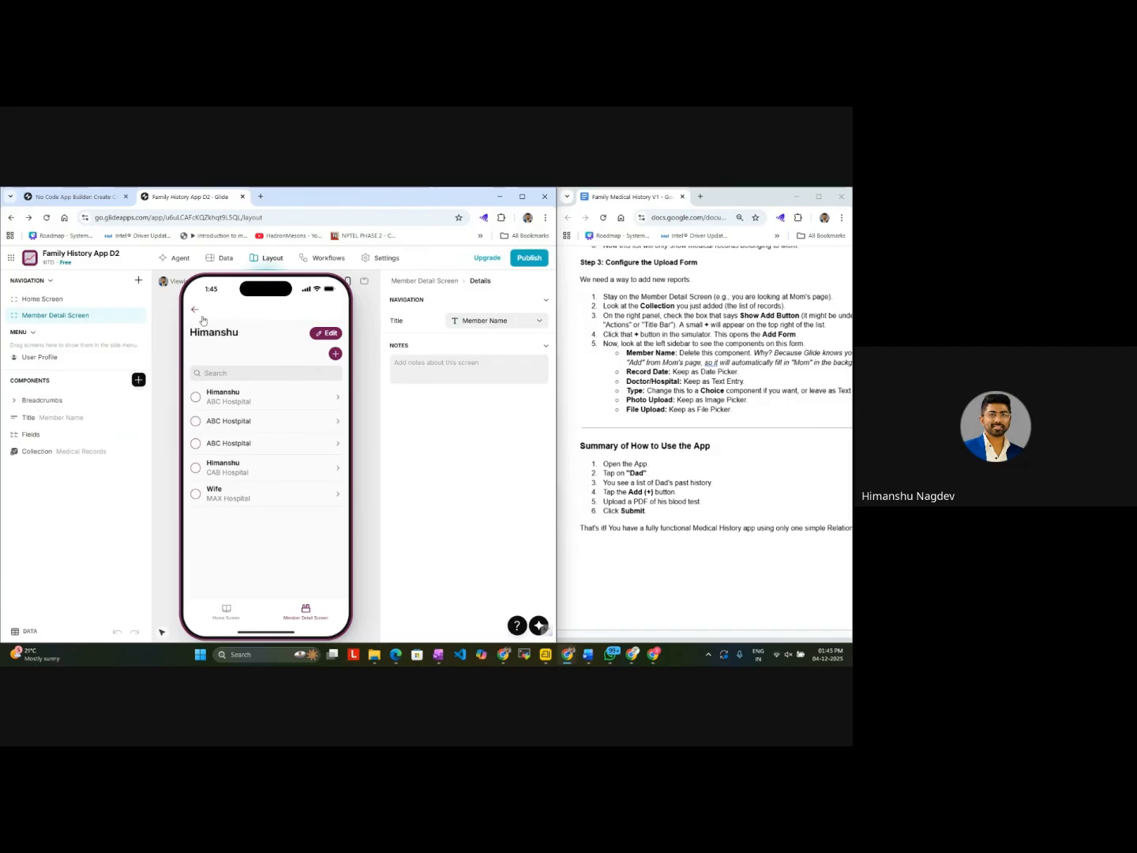
Step: Examine the Home Screen's Add item form without submitting it and the second entry's details on the Member Detail Screen
{"action": "left_click", "coordinate": [219, 610]}
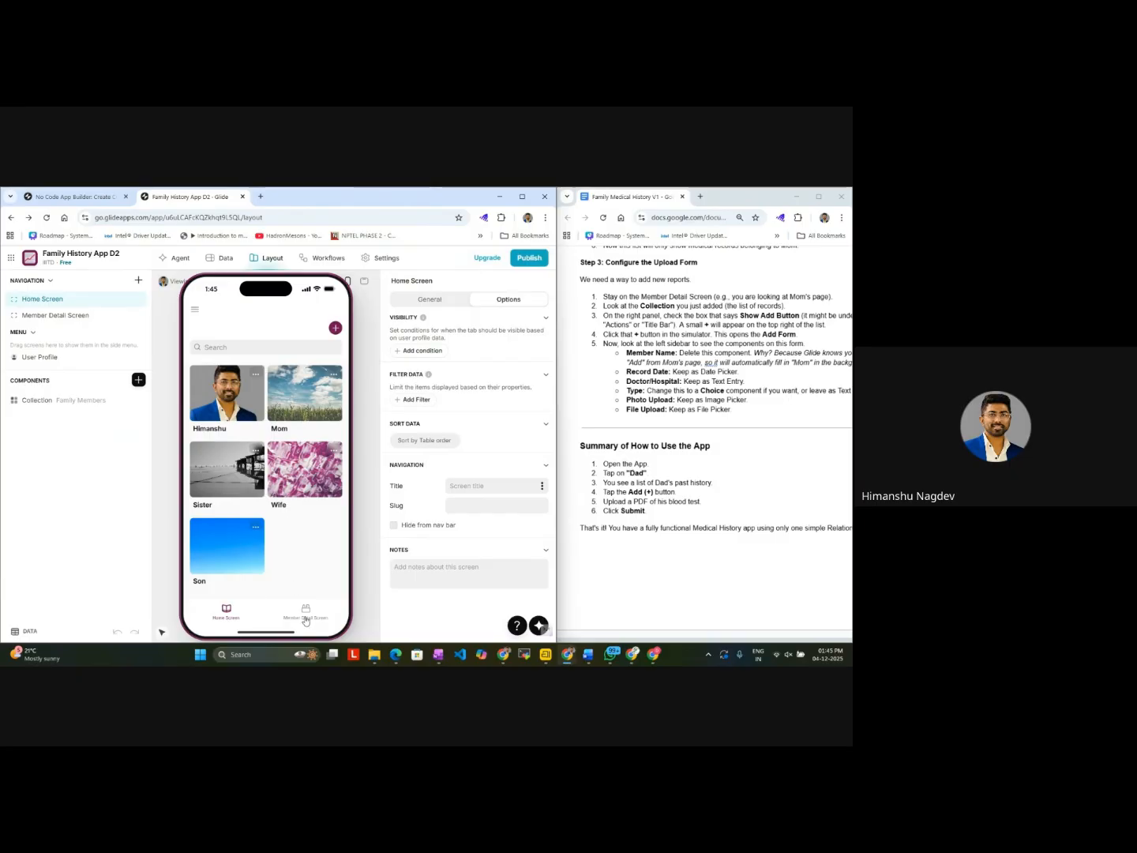
{"action": "left_click", "coordinate": [306, 620]}
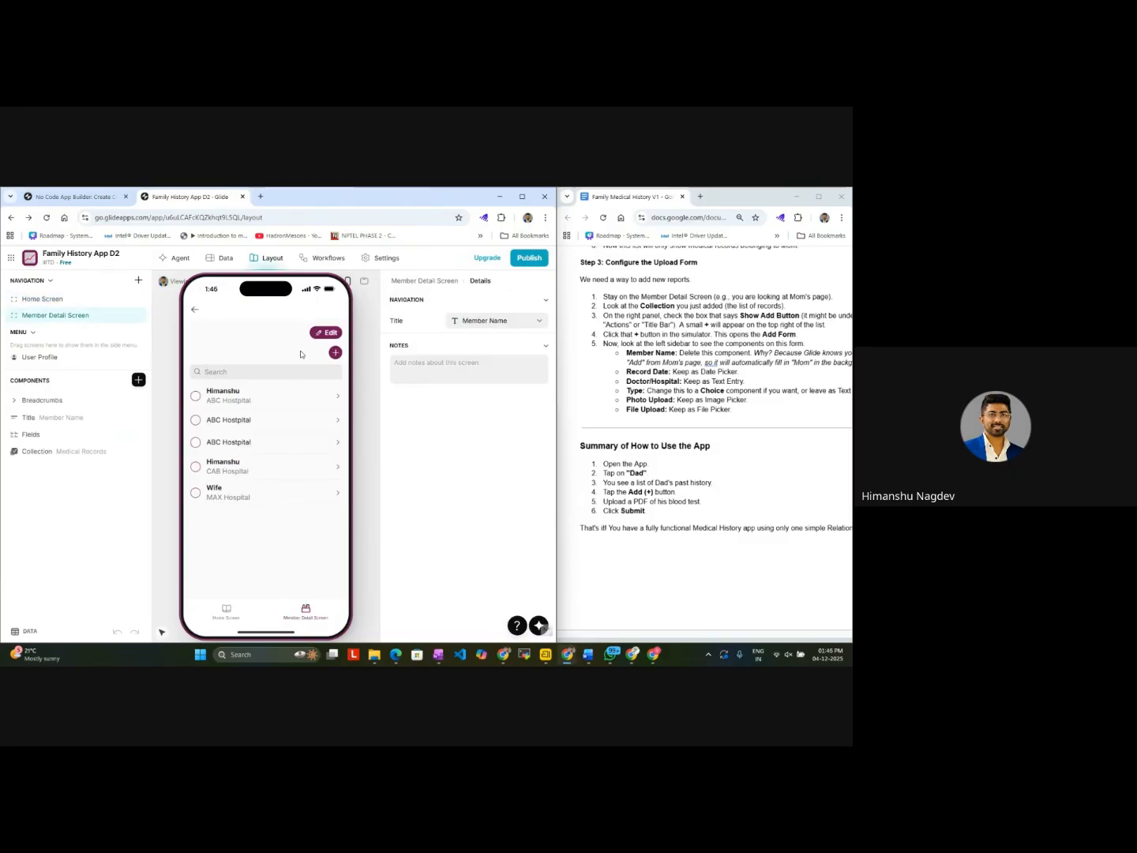
{"action": "left_click", "coordinate": [193, 315]}
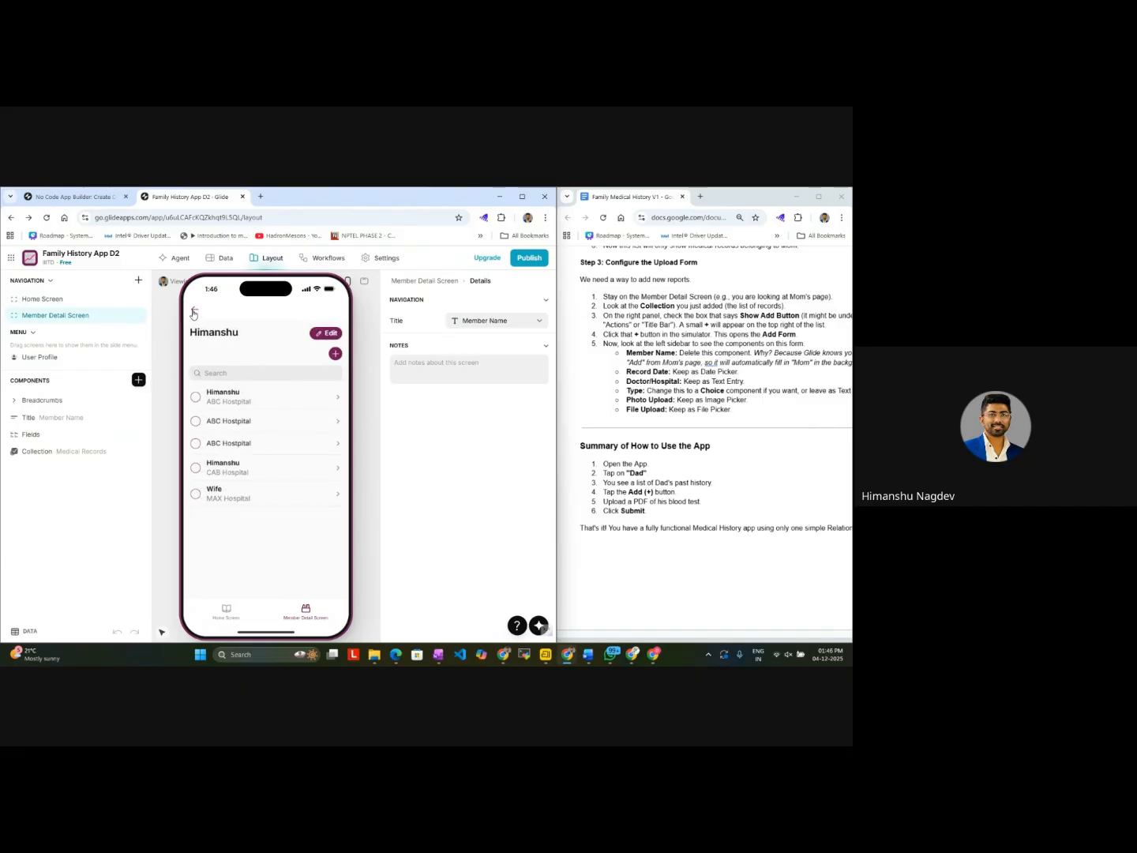
{"action": "left_click", "coordinate": [194, 314]}
{"action": "left_click", "coordinate": [194, 315]}
{"action": "left_click", "coordinate": [194, 315]}
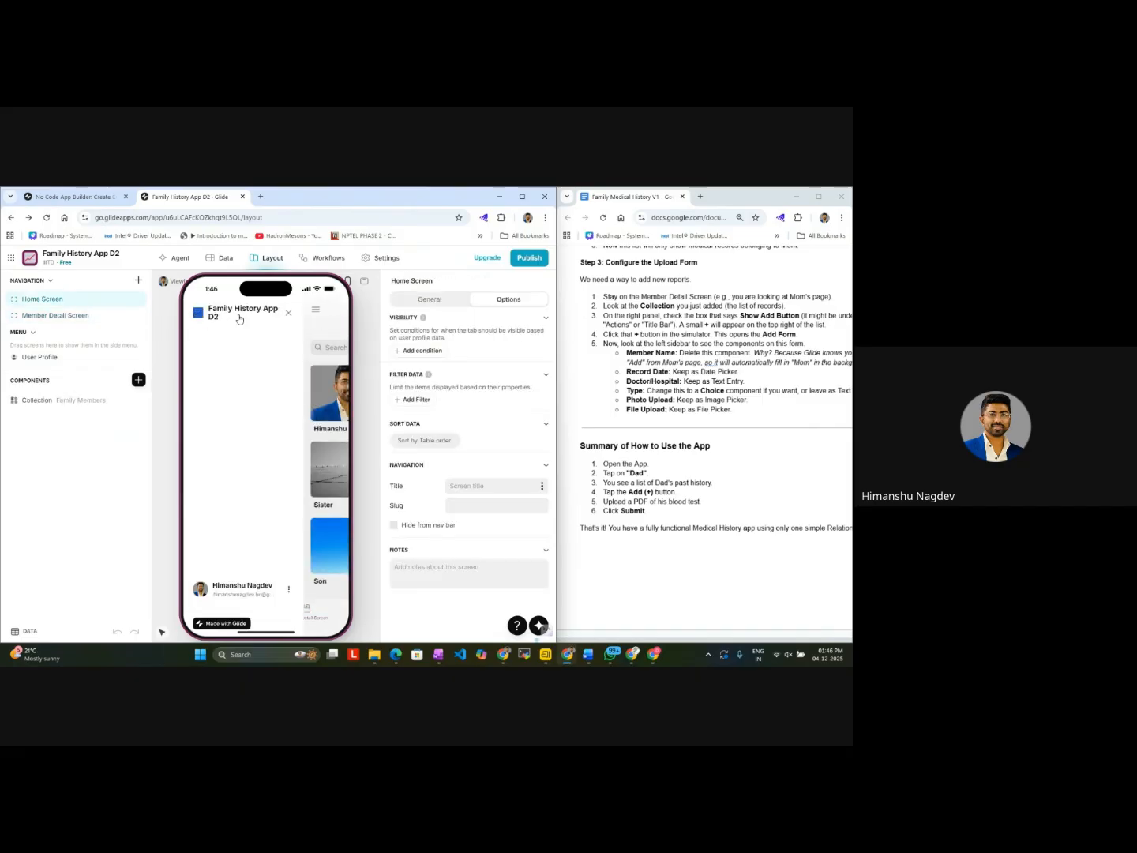
{"action": "left_click", "coordinate": [311, 405]}
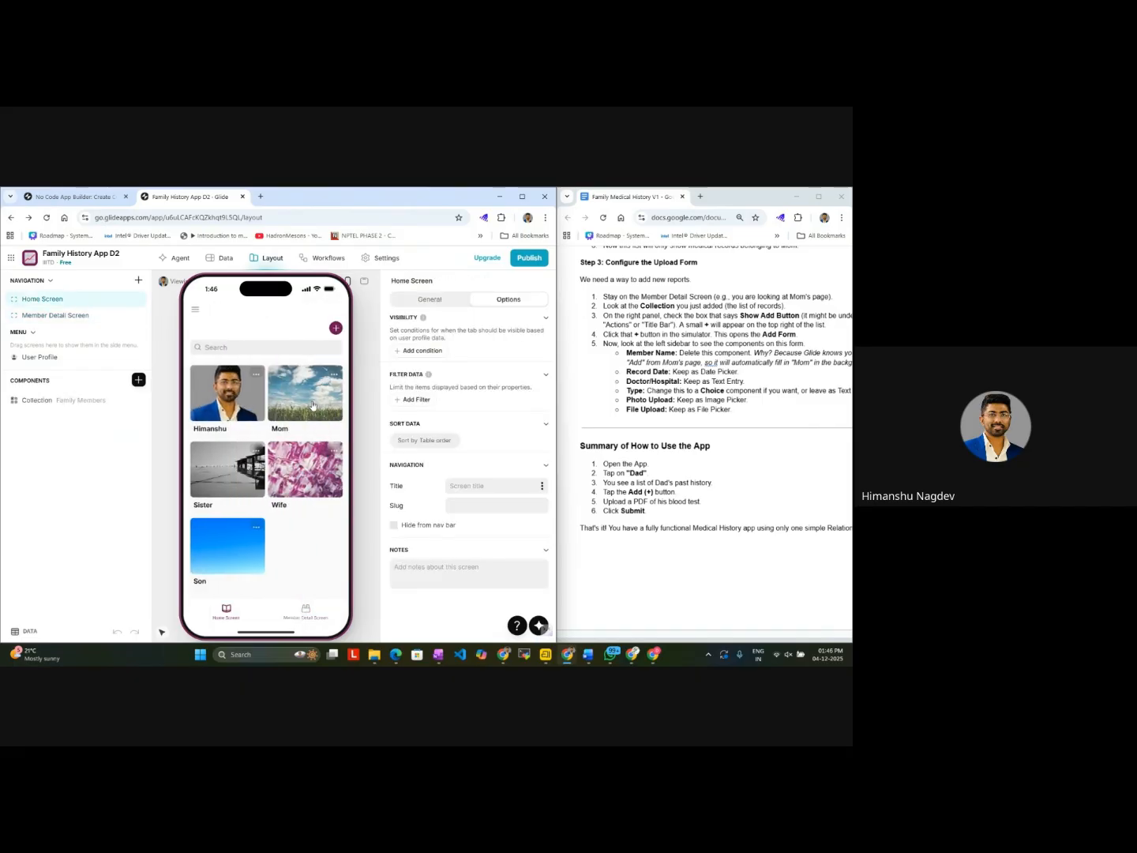
{"action": "left_click", "coordinate": [335, 328]}
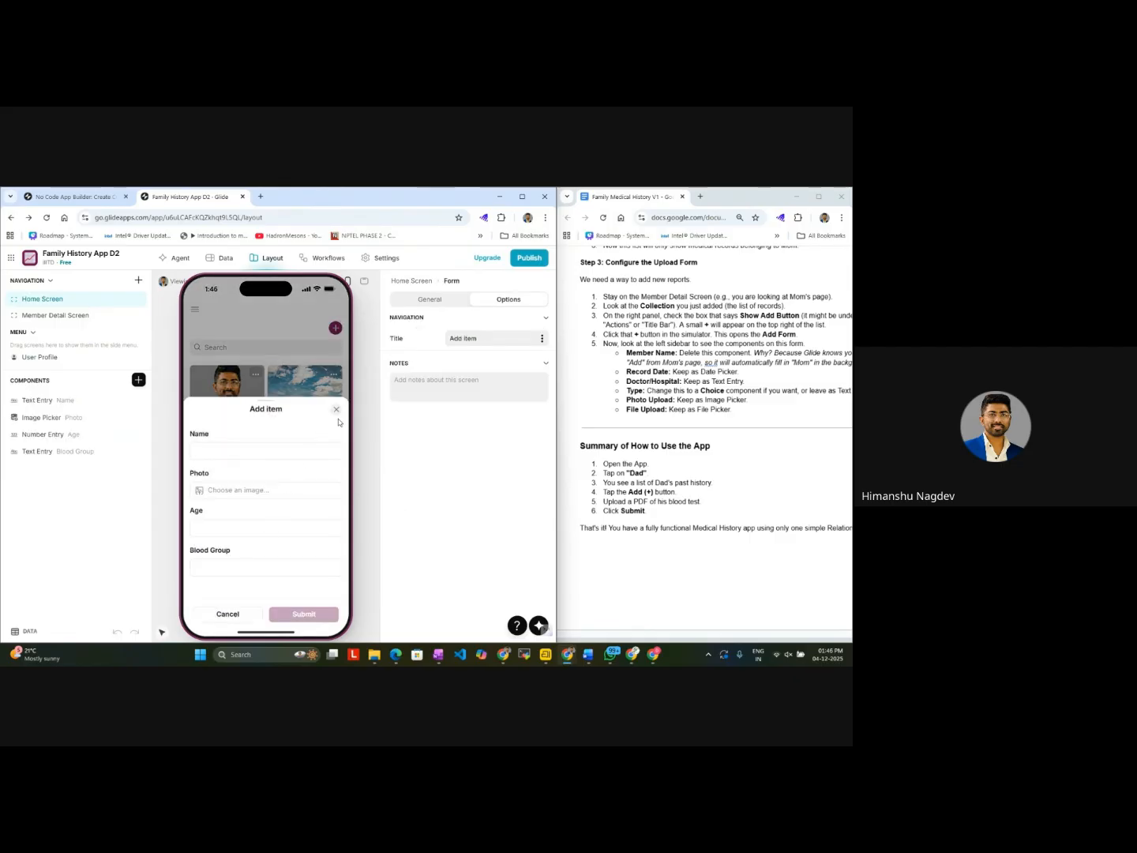
{"action": "left_click", "coordinate": [337, 411]}
{"action": "left_click", "coordinate": [292, 612]}
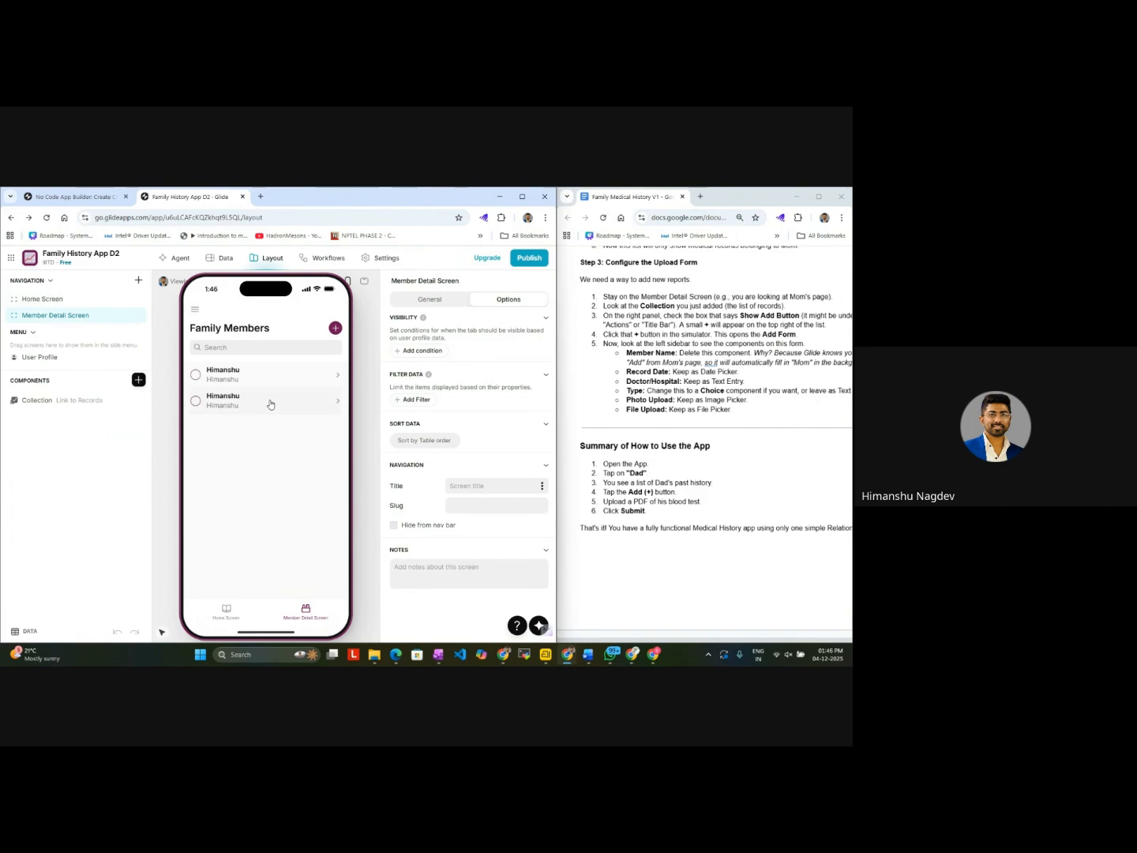
{"action": "left_click", "coordinate": [270, 401]}
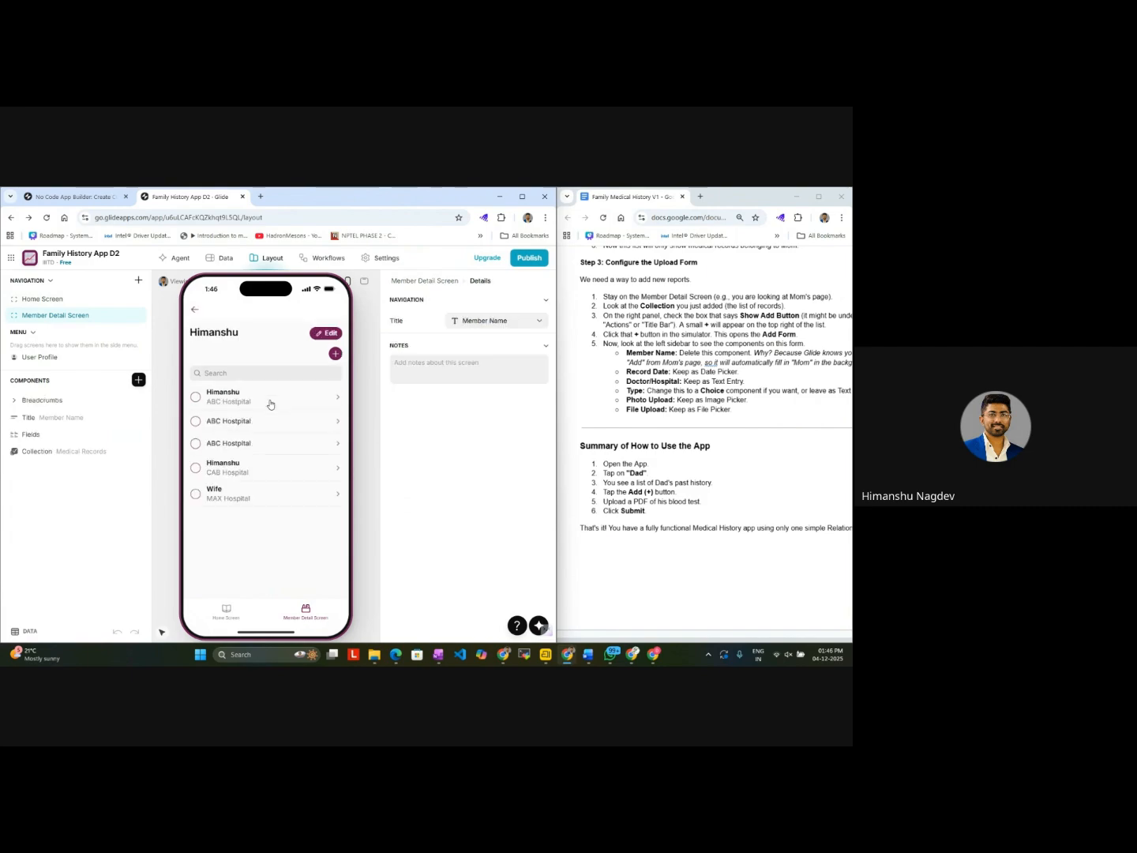
{"action": "left_click", "coordinate": [196, 310]}
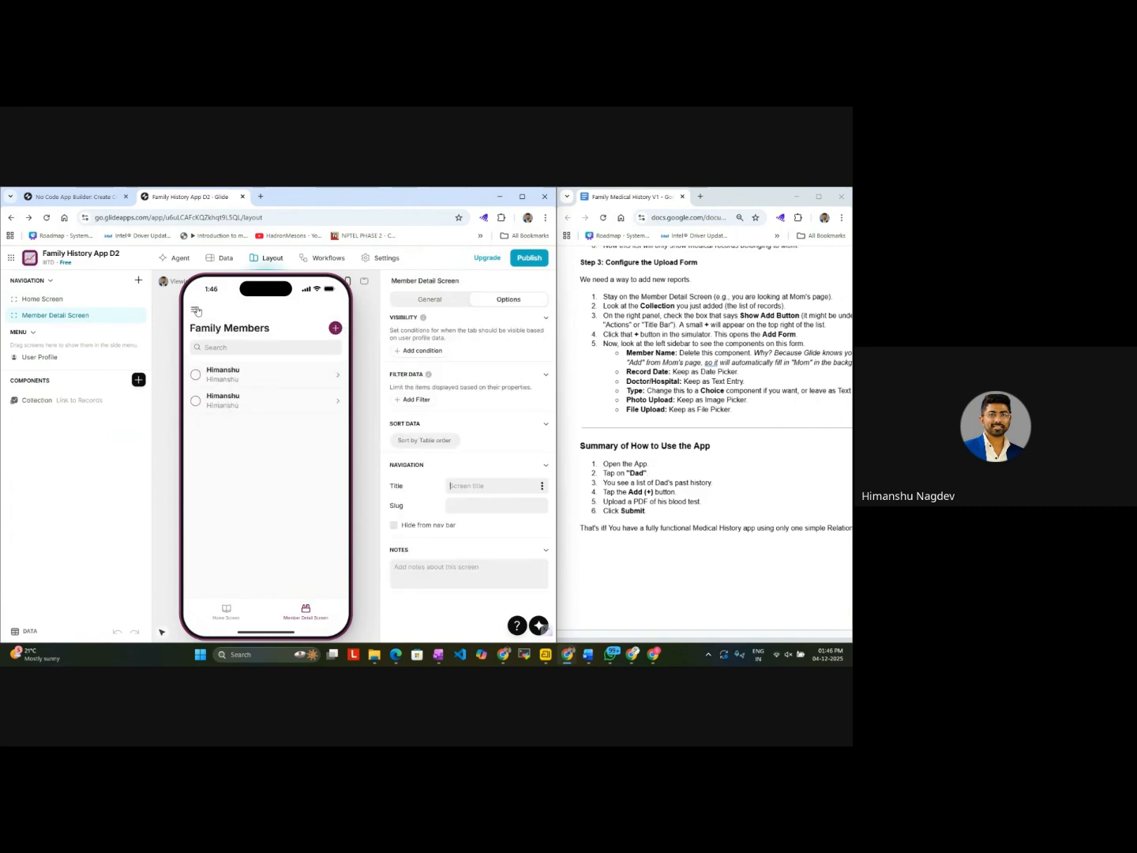
Step: Set the title of the Member Detail Screen's Link to Records collection to "Member Detail Screen 1"
{"action": "left_click", "coordinate": [427, 301]}
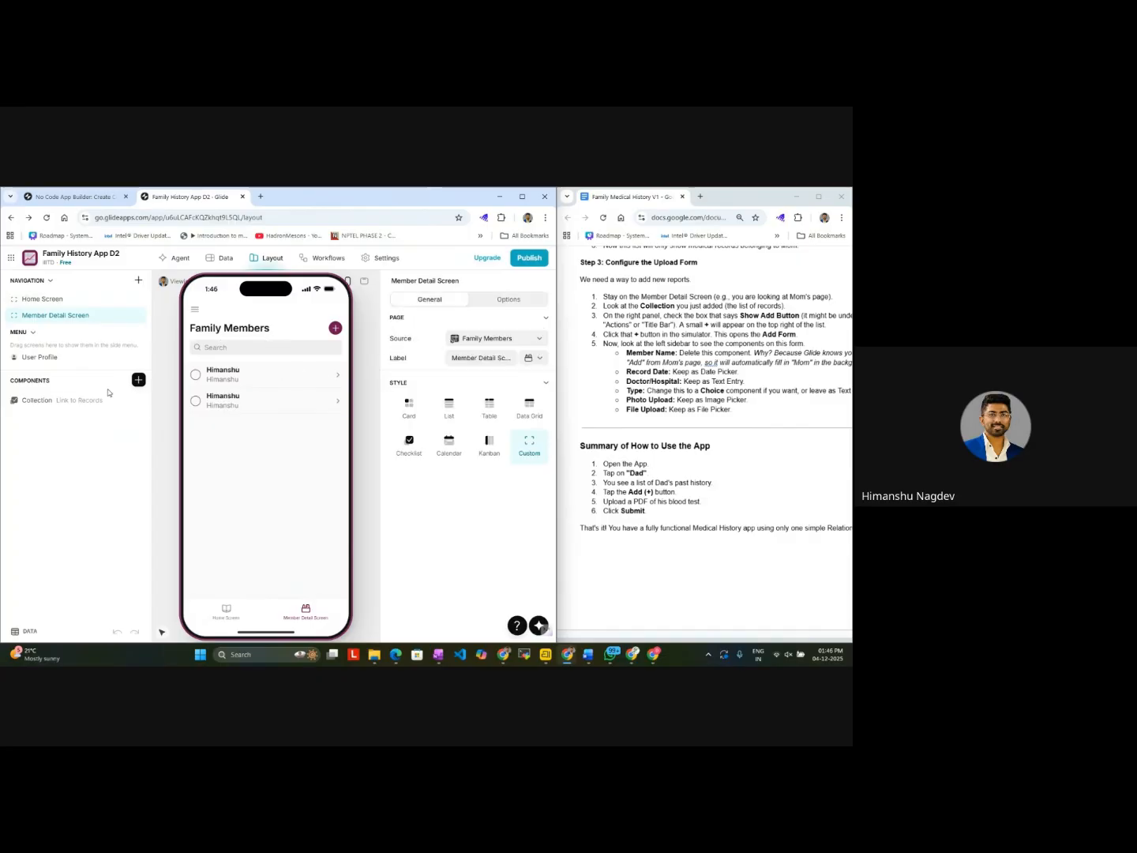
{"action": "left_click", "coordinate": [82, 401]}
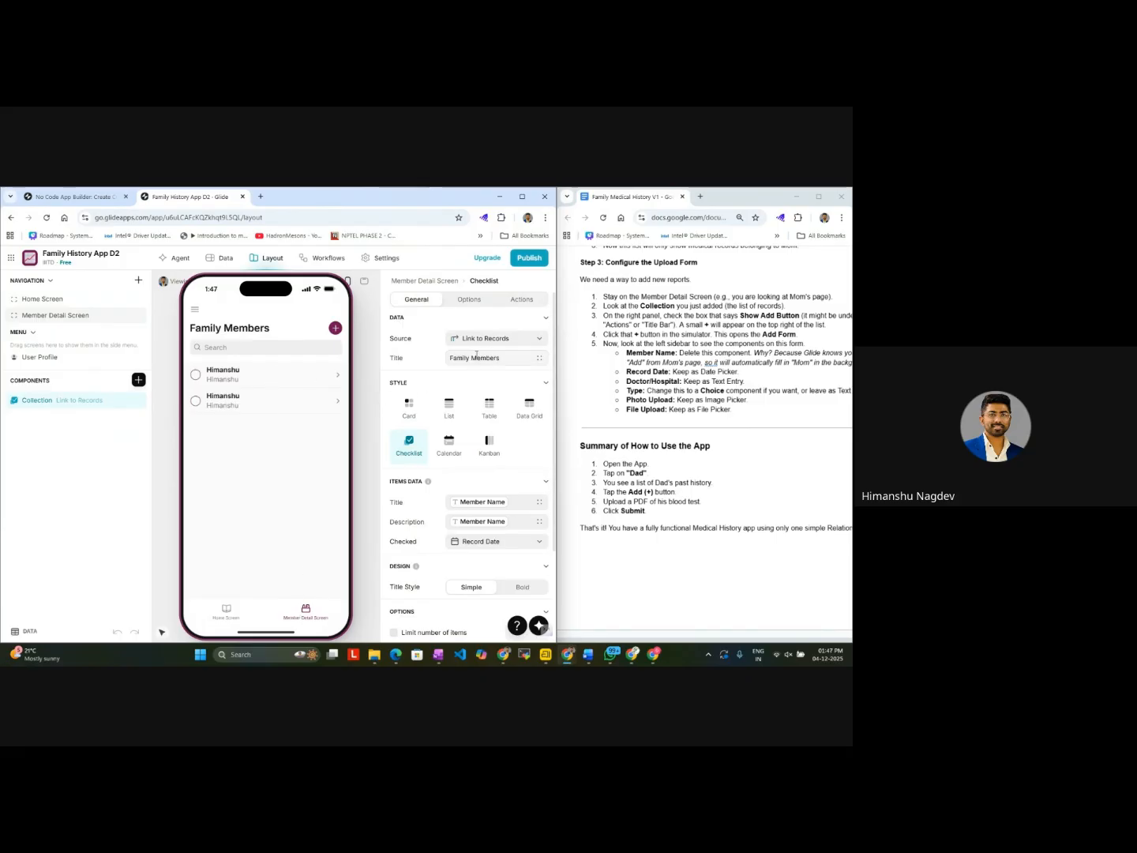
{"action": "left_click", "coordinate": [510, 358]}
{"action": "left_click_drag", "start_coordinate": [511, 358], "coordinate": [441, 362]}
{"action": "type", "text": "Member Detail Screen 1"}
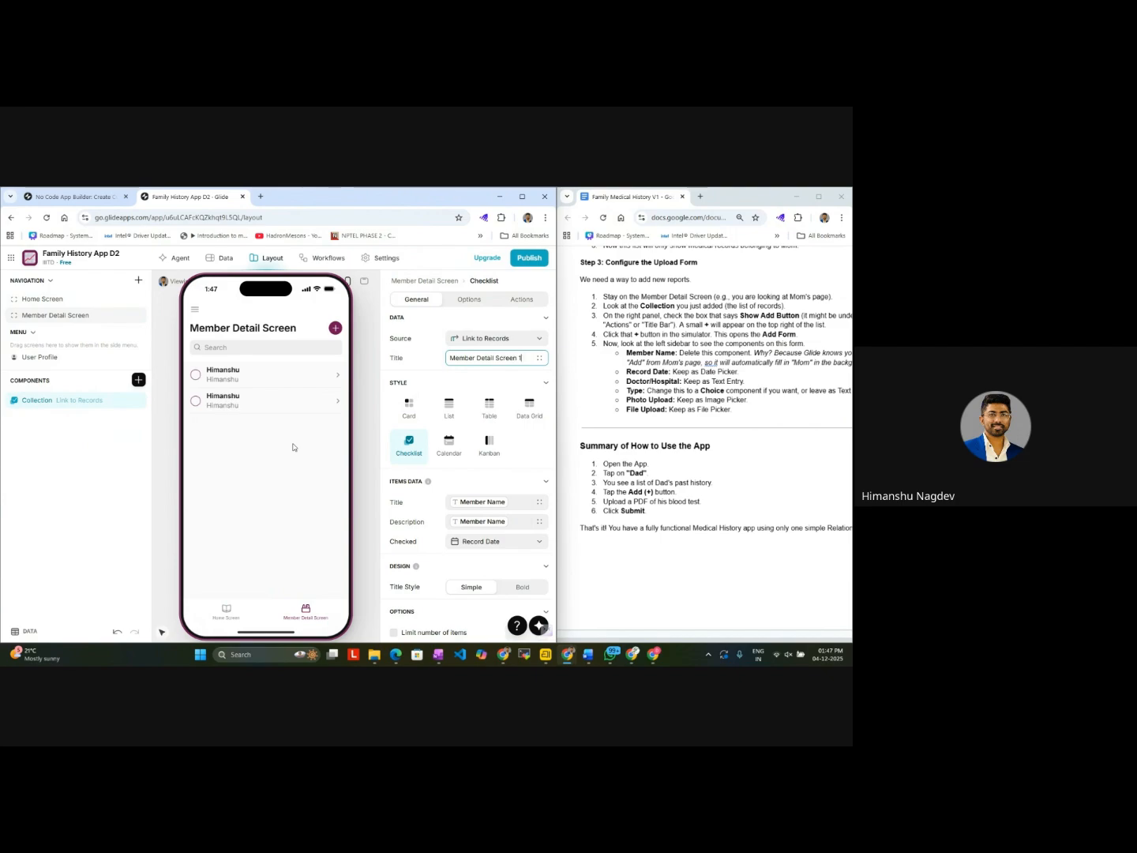
{"action": "left_click", "coordinate": [369, 427]}
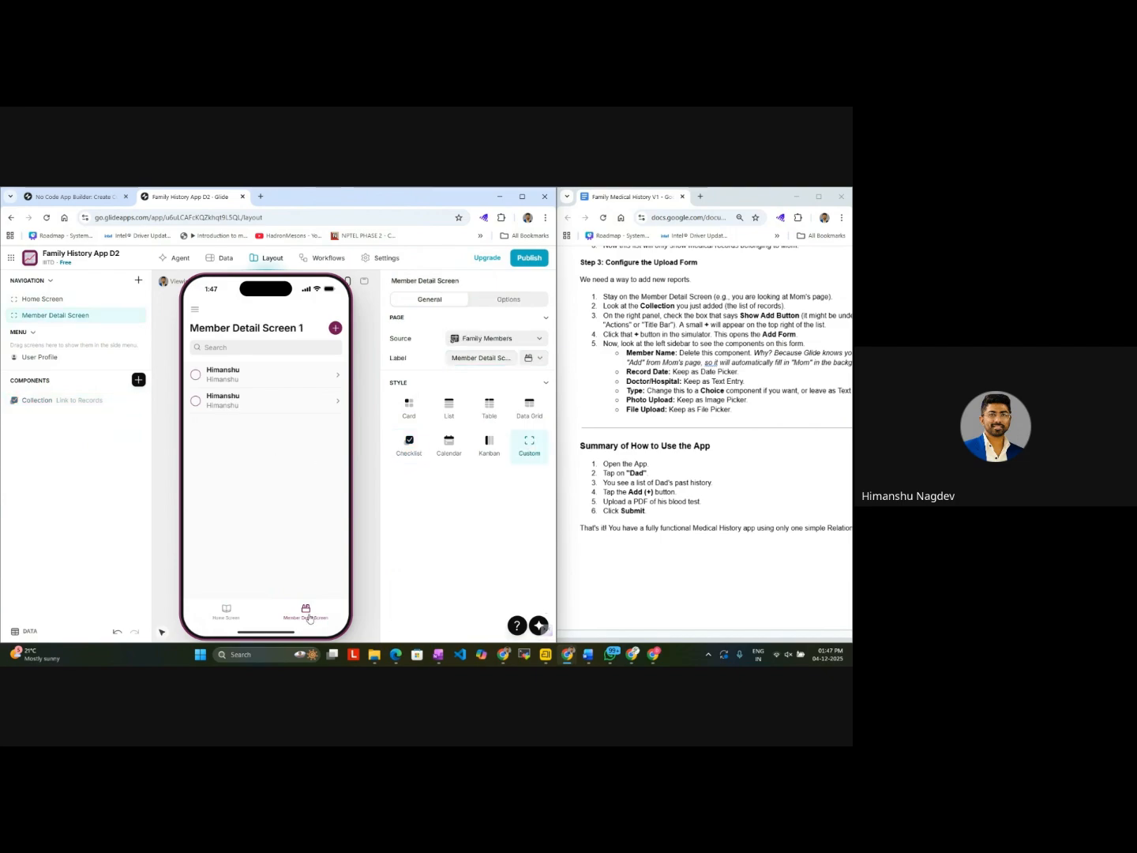
Step: Examine the Breadcrumbs, Title, Fields and Medical Records collection components on the first entry's details page and compare them with the guide's Steps 2 and 3
{"action": "left_click", "coordinate": [312, 381]}
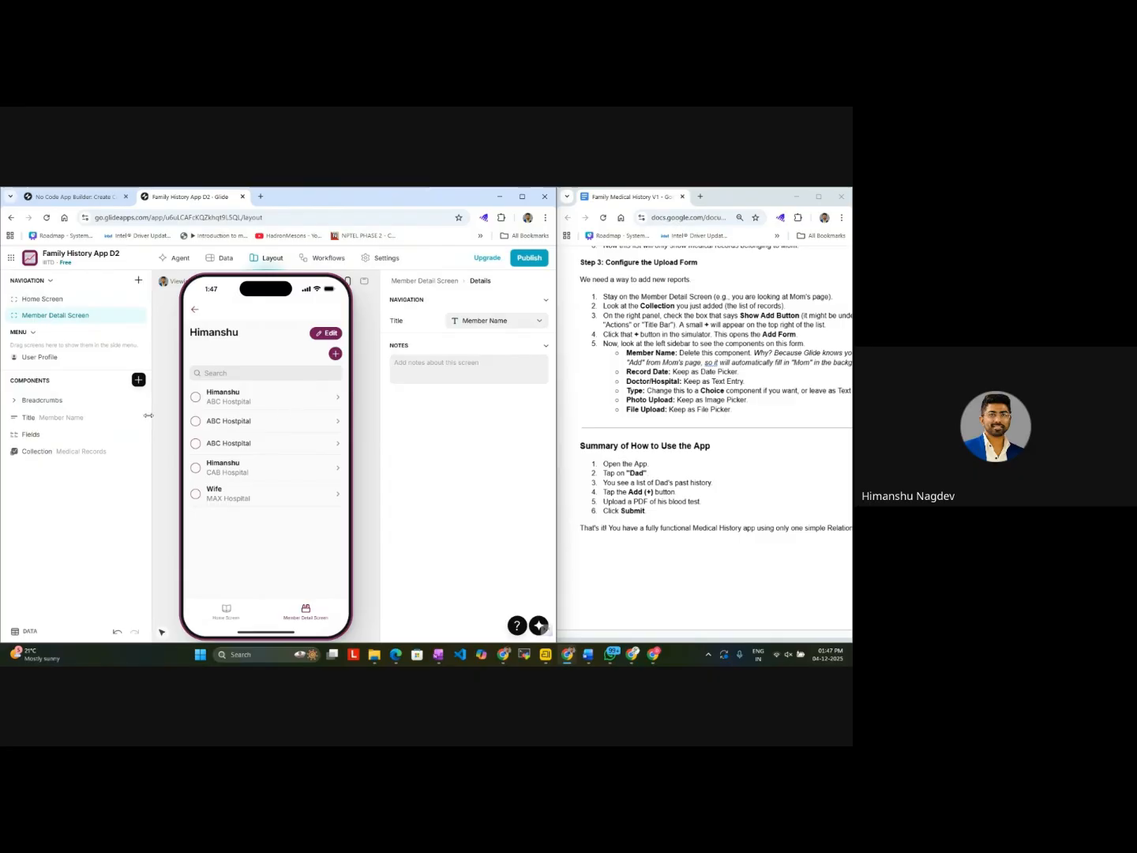
{"action": "left_click", "coordinate": [74, 402]}
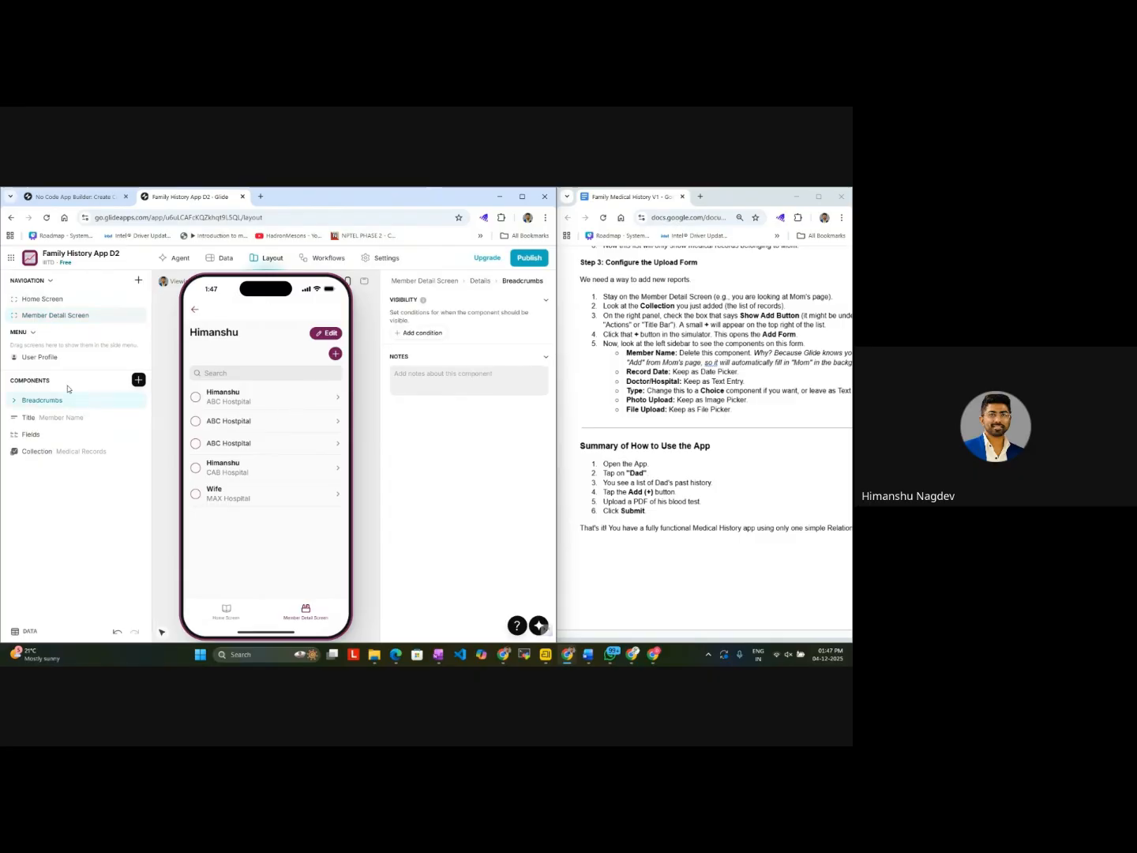
{"action": "left_click", "coordinate": [49, 418]}
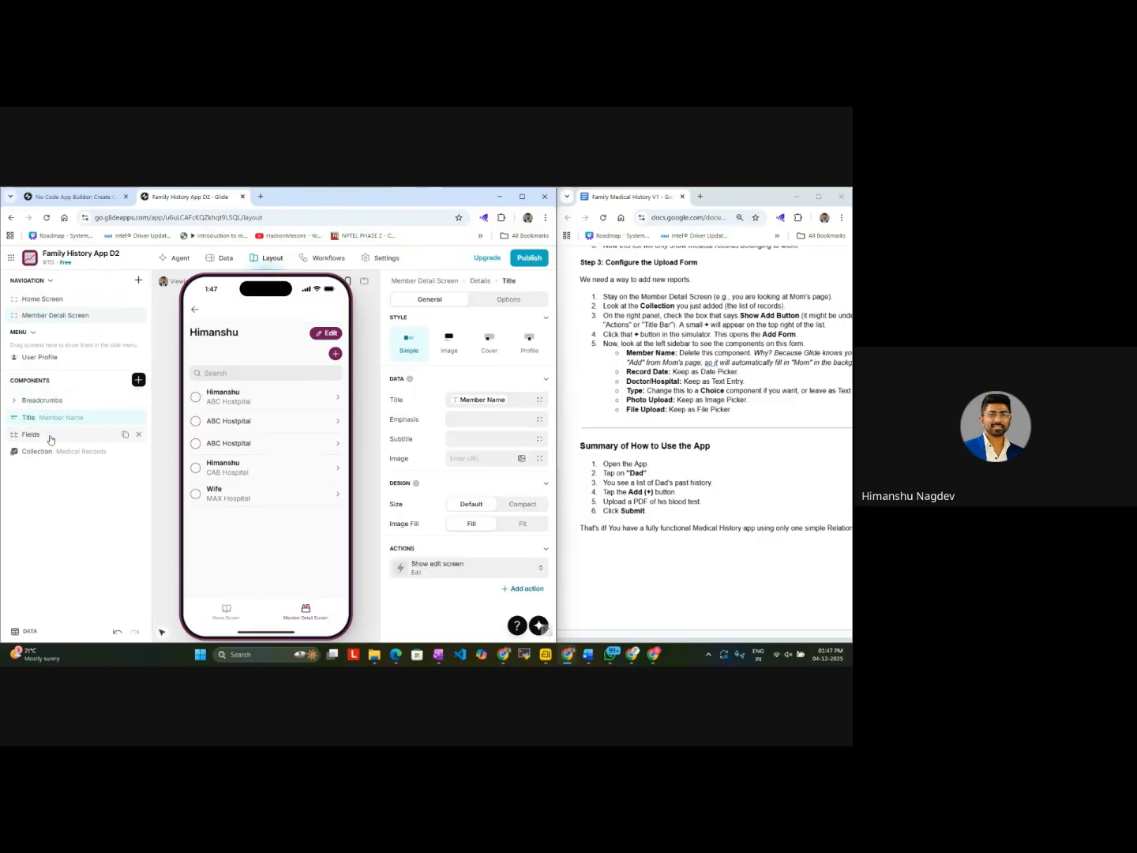
{"action": "left_click", "coordinate": [49, 434]}
{"action": "left_click", "coordinate": [69, 404]}
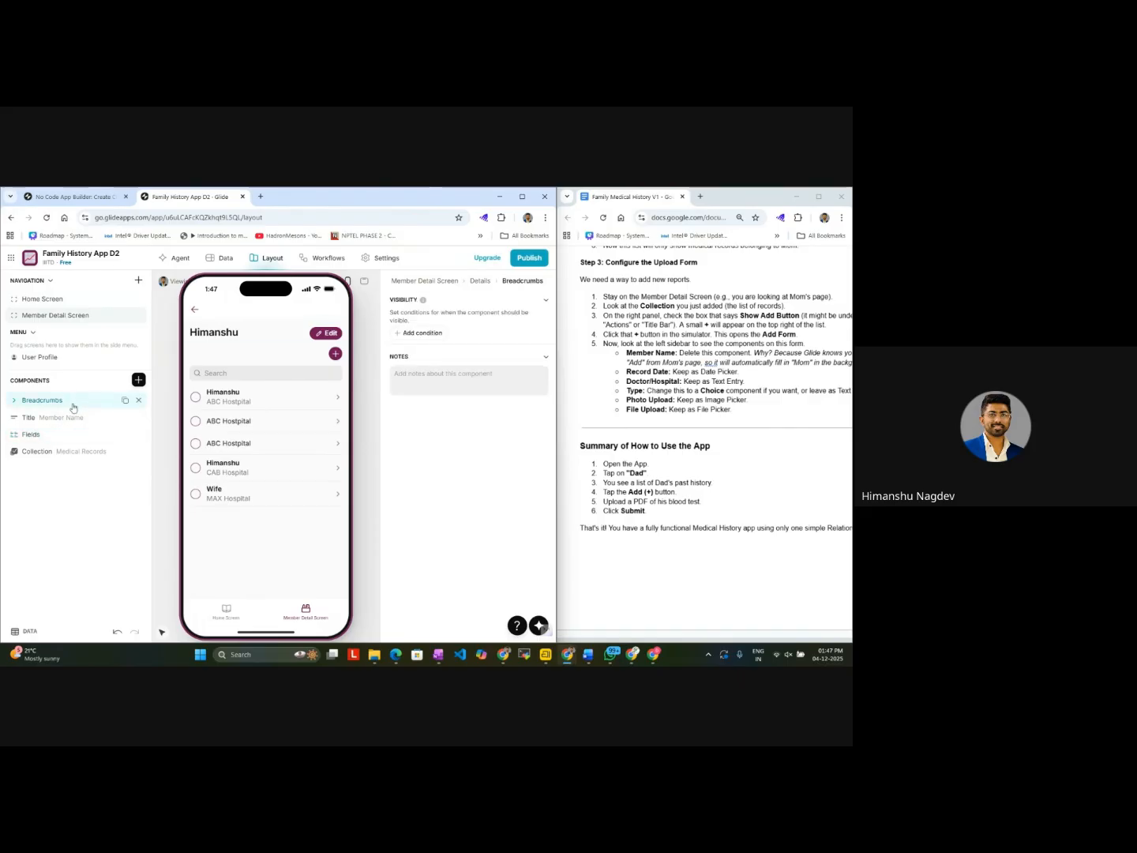
{"action": "left_click", "coordinate": [69, 425]}
{"action": "left_click", "coordinate": [70, 451]}
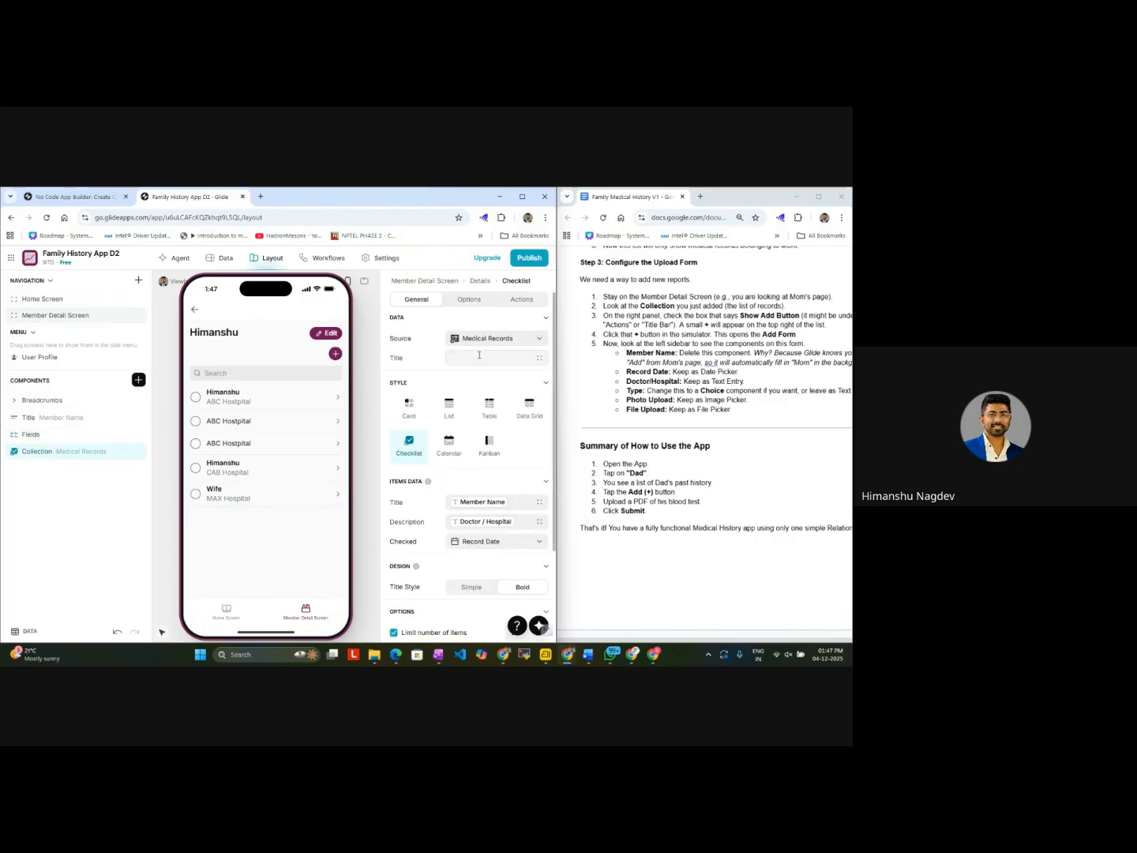
{"action": "scroll", "coordinate": [680, 359], "scroll_direction": "up", "scroll_amount": 2}
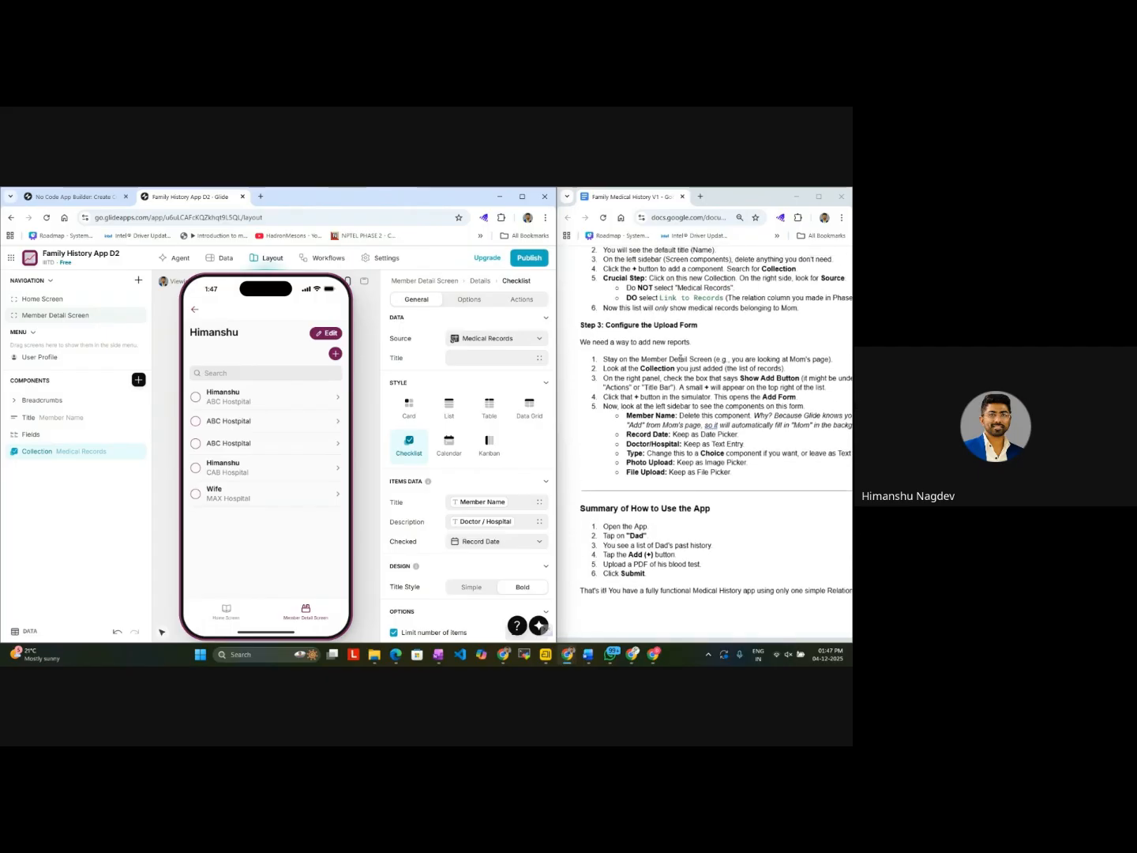
{"action": "scroll", "coordinate": [680, 359], "scroll_direction": "right", "scroll_amount": 1}
{"action": "scroll", "coordinate": [681, 359], "scroll_direction": "left", "scroll_amount": 1}
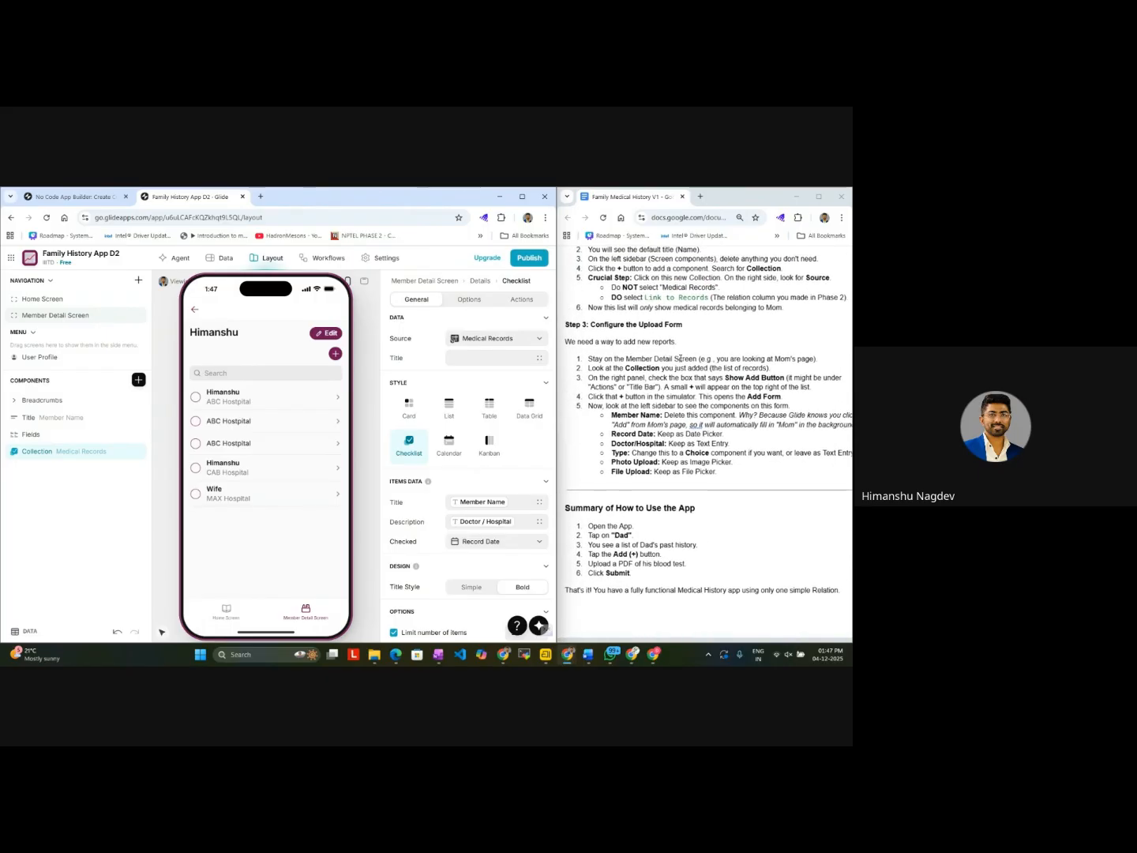
{"action": "left_click", "coordinate": [681, 360]}
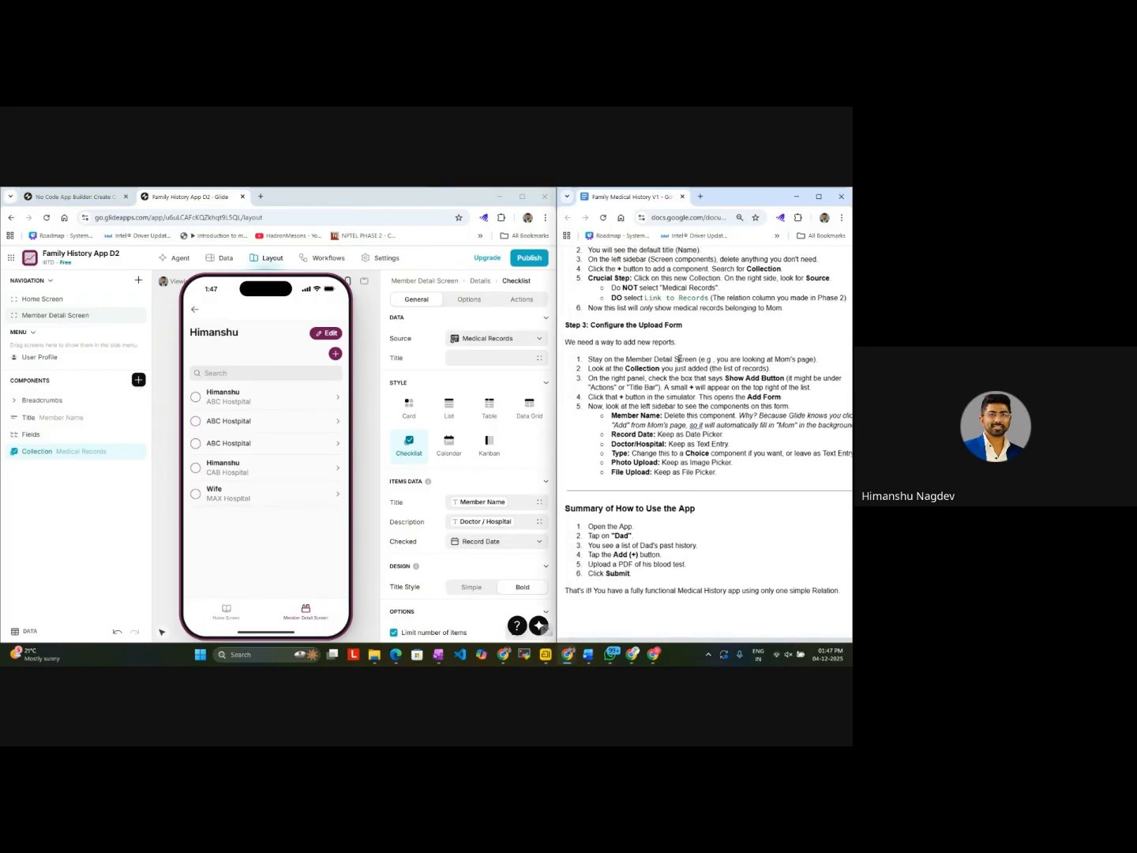
Step: Examine the first member's linked medical records from the Home Screen, following them through to the Wife record
{"action": "left_click", "coordinate": [230, 613]}
{"action": "left_click", "coordinate": [240, 411]}
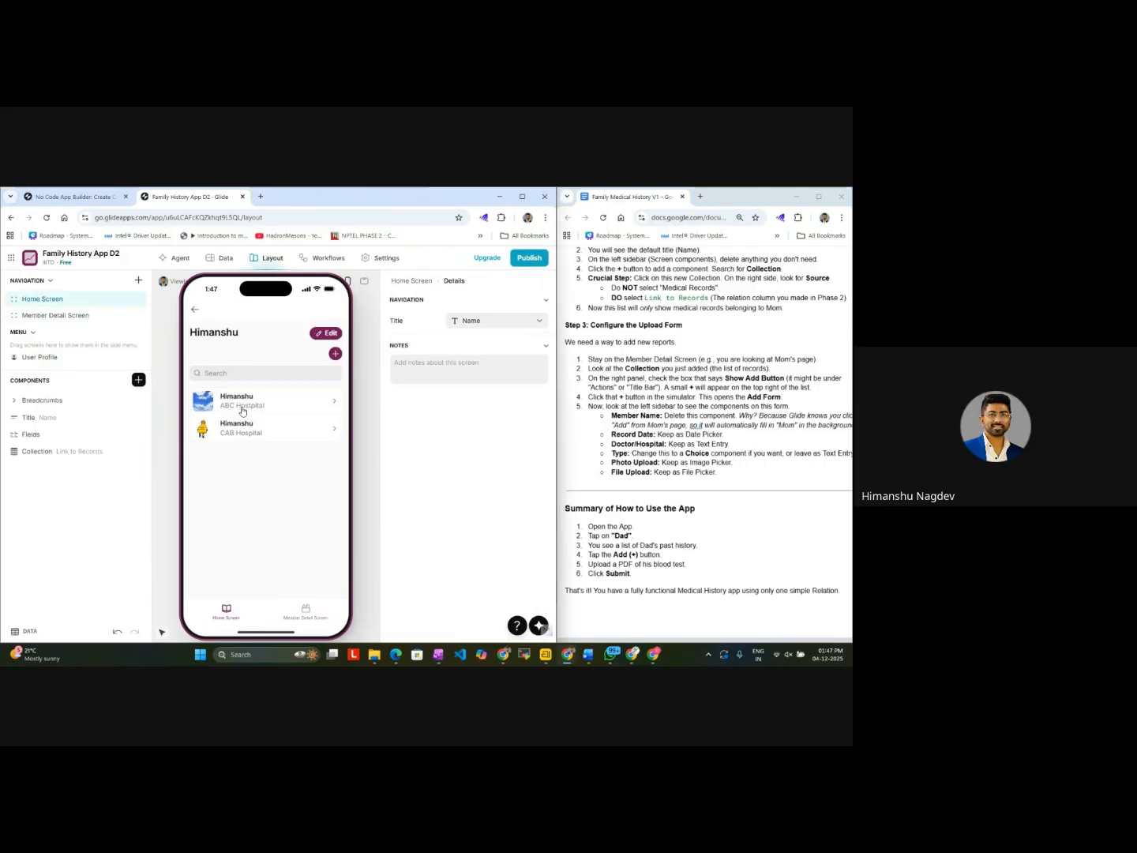
{"action": "left_click", "coordinate": [266, 405]}
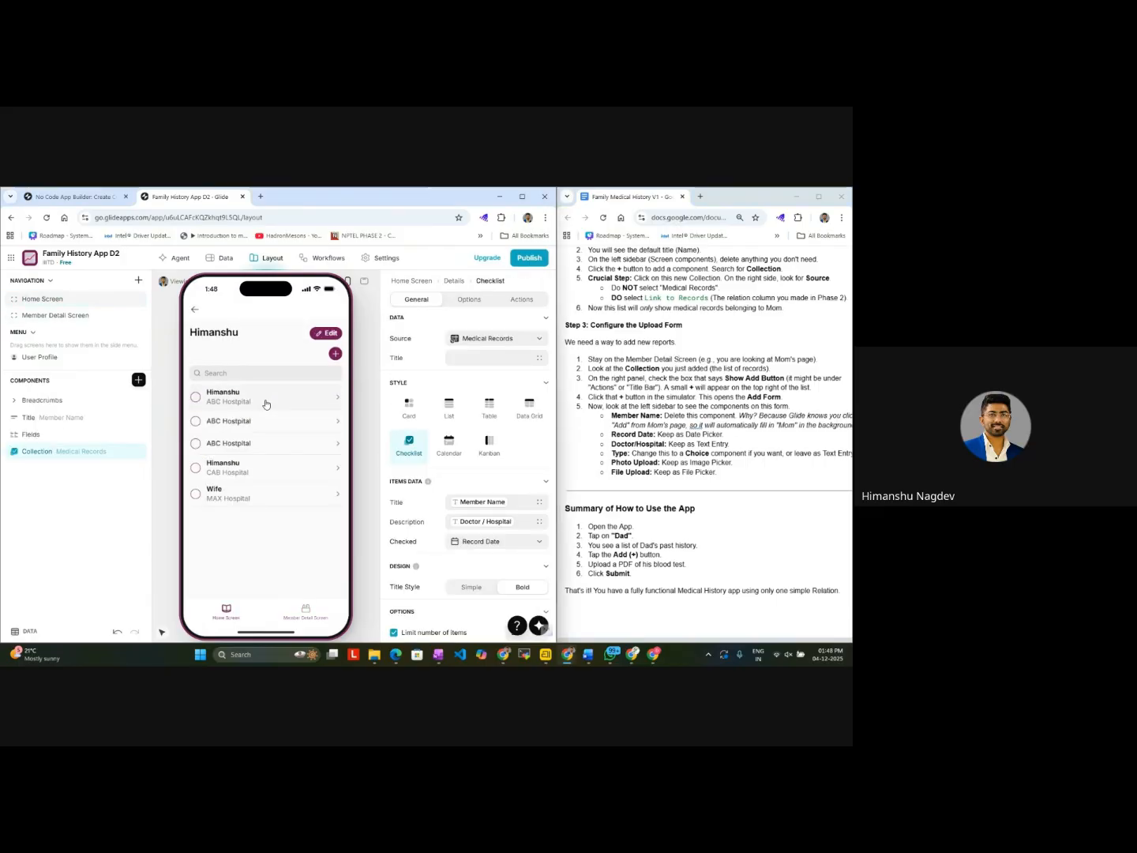
{"action": "left_click", "coordinate": [253, 476]}
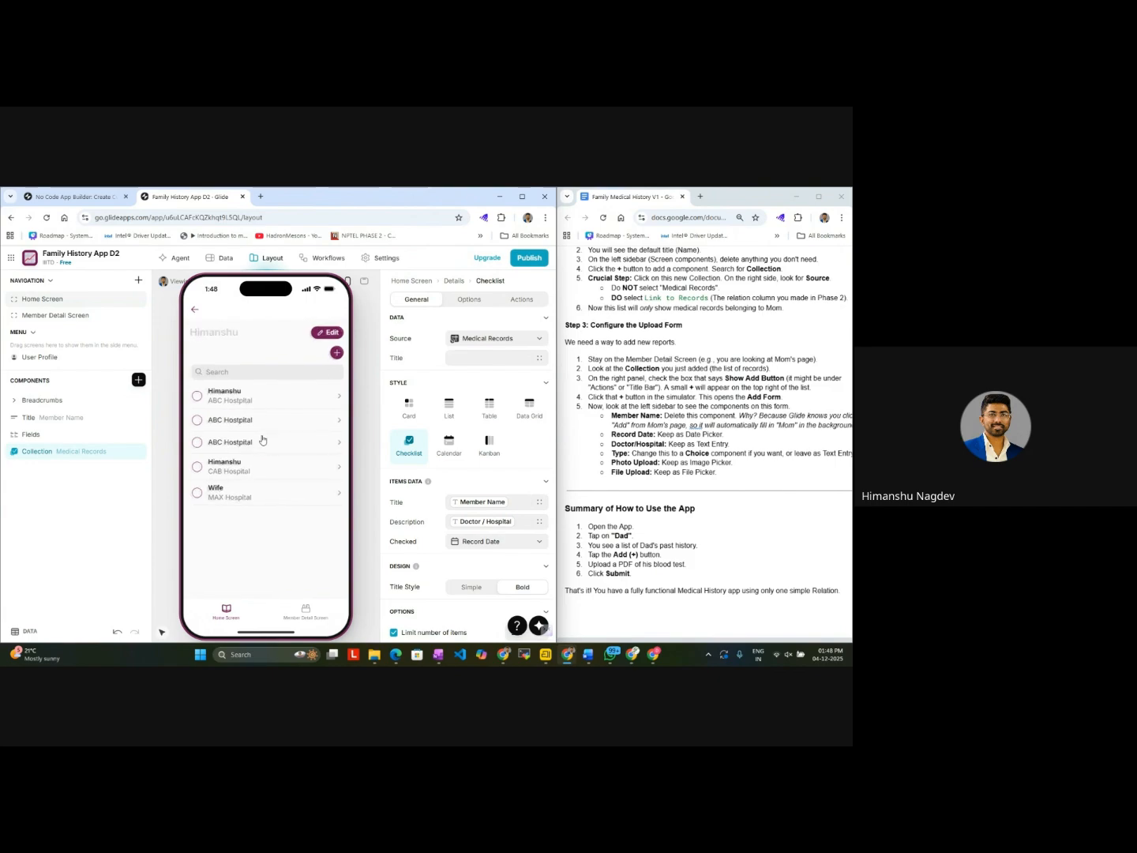
{"action": "left_click", "coordinate": [253, 489]}
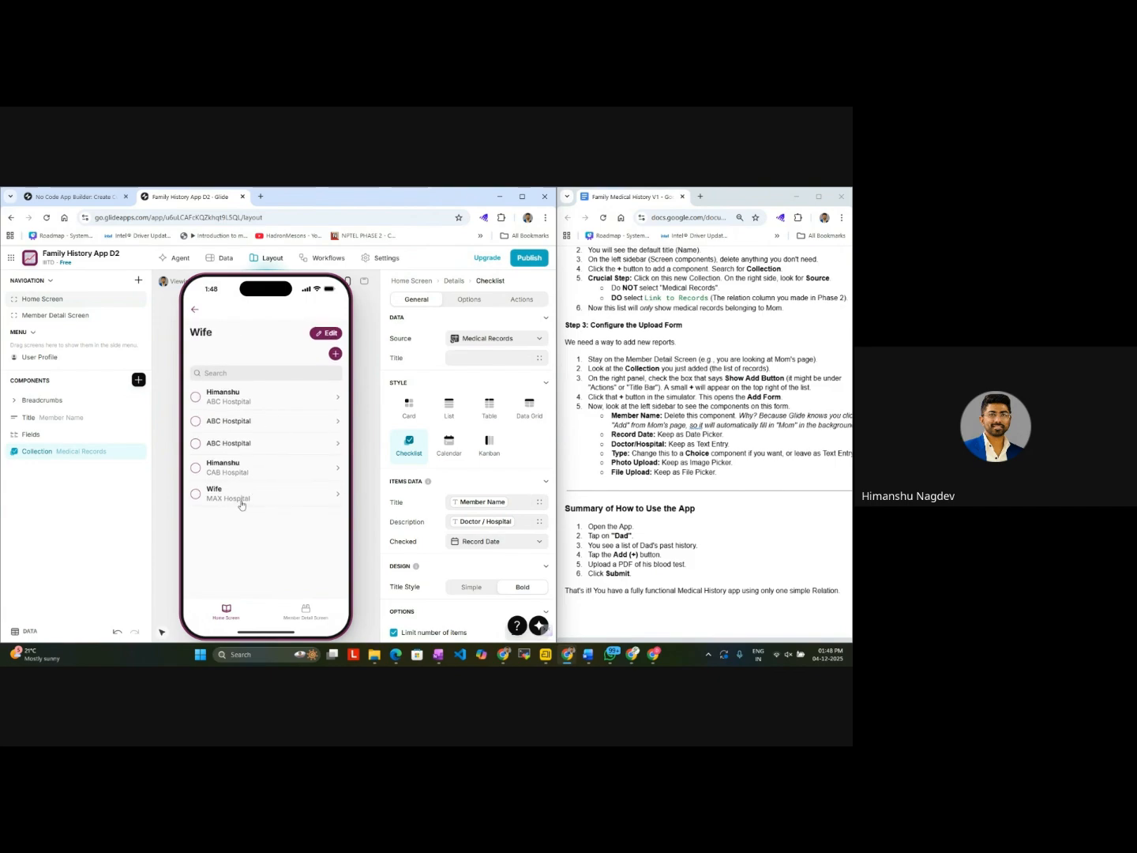
Step: Compare the two screens once more and examine the Add item form on the Wife details page, cancelling it without submitting
{"action": "left_click", "coordinate": [301, 624]}
{"action": "left_click", "coordinate": [232, 619]}
{"action": "left_click", "coordinate": [286, 615]}
{"action": "left_click", "coordinate": [242, 612]}
{"action": "left_click", "coordinate": [338, 358]}
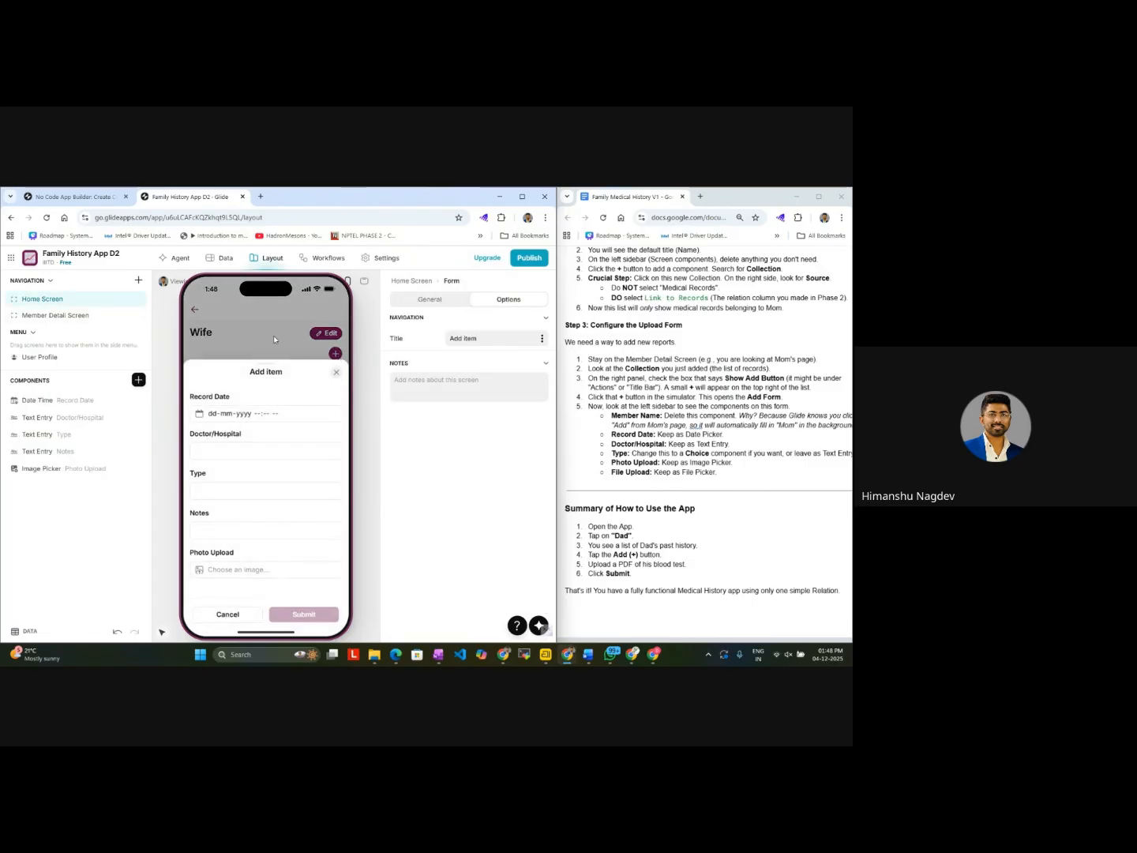
{"action": "left_click", "coordinate": [224, 620]}
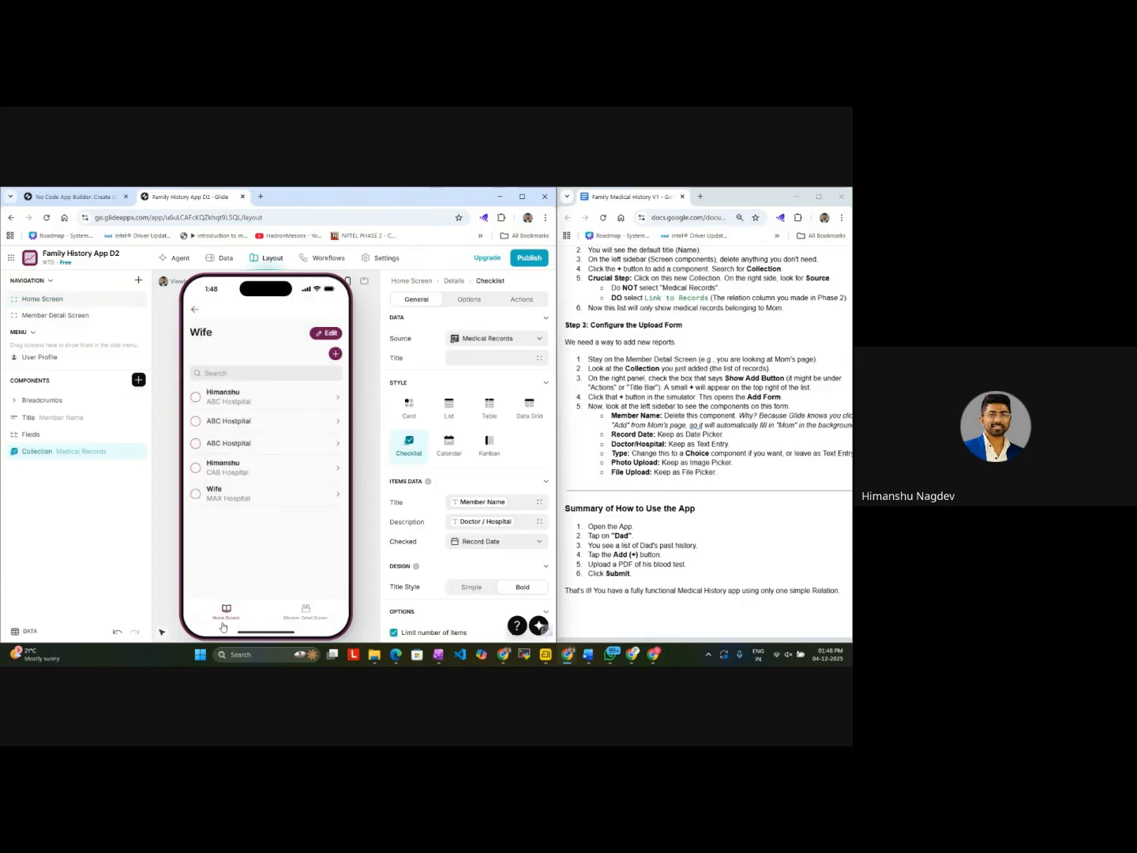
Step: Compare the Home Screen's family member cards with the Member Detail Screen's record list and its second entry's details
{"action": "left_click", "coordinate": [227, 615]}
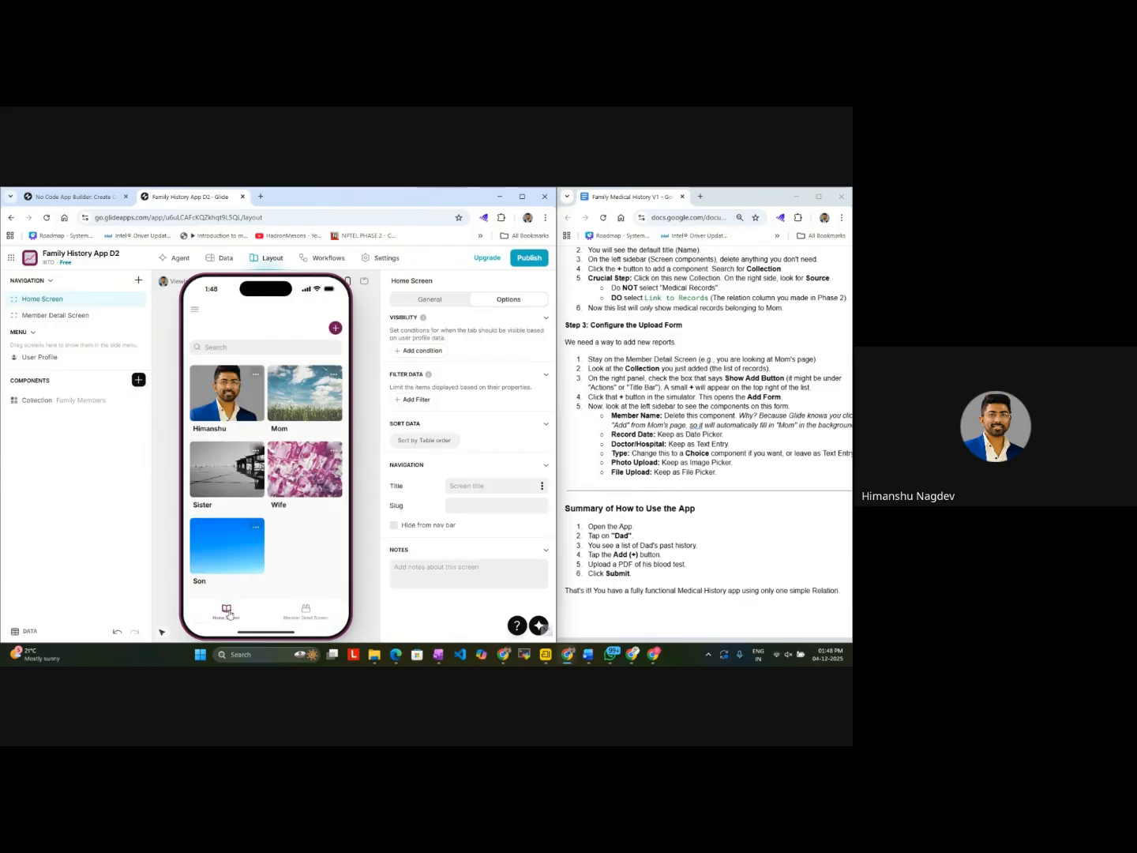
{"action": "left_click", "coordinate": [302, 611]}
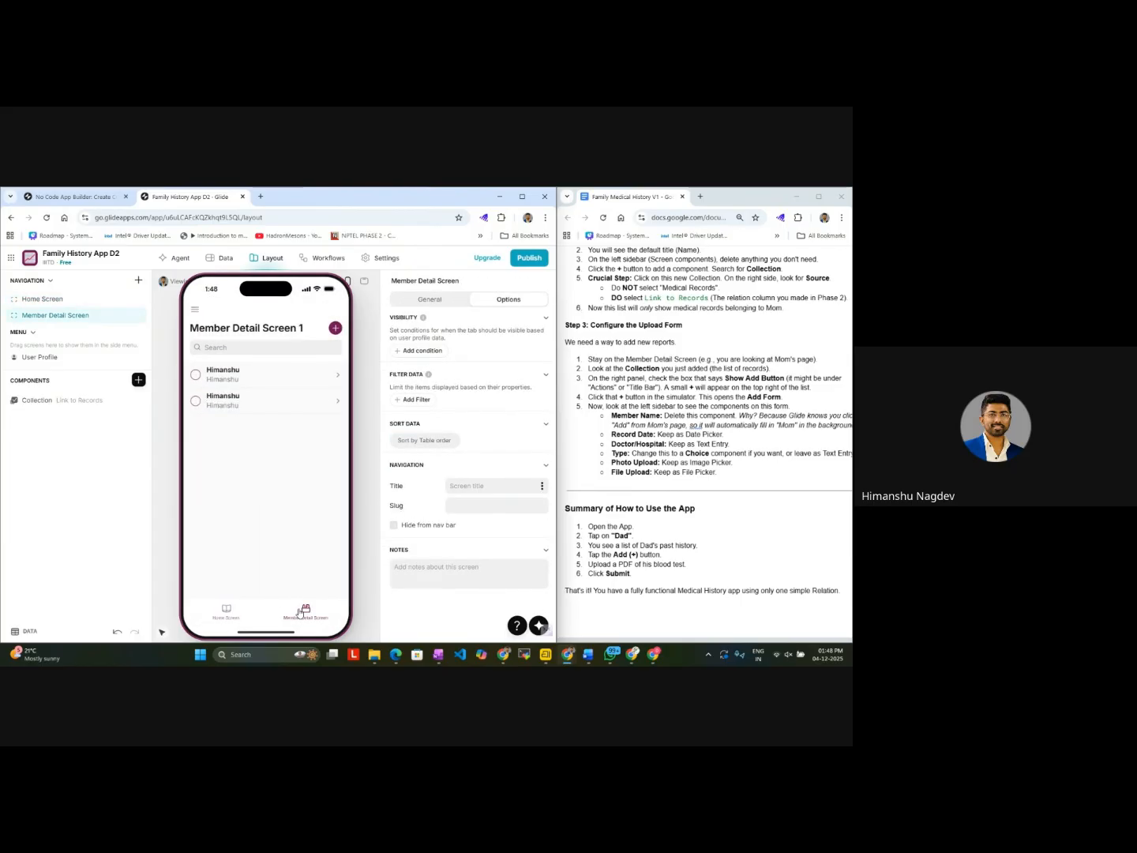
{"action": "left_click", "coordinate": [339, 403]}
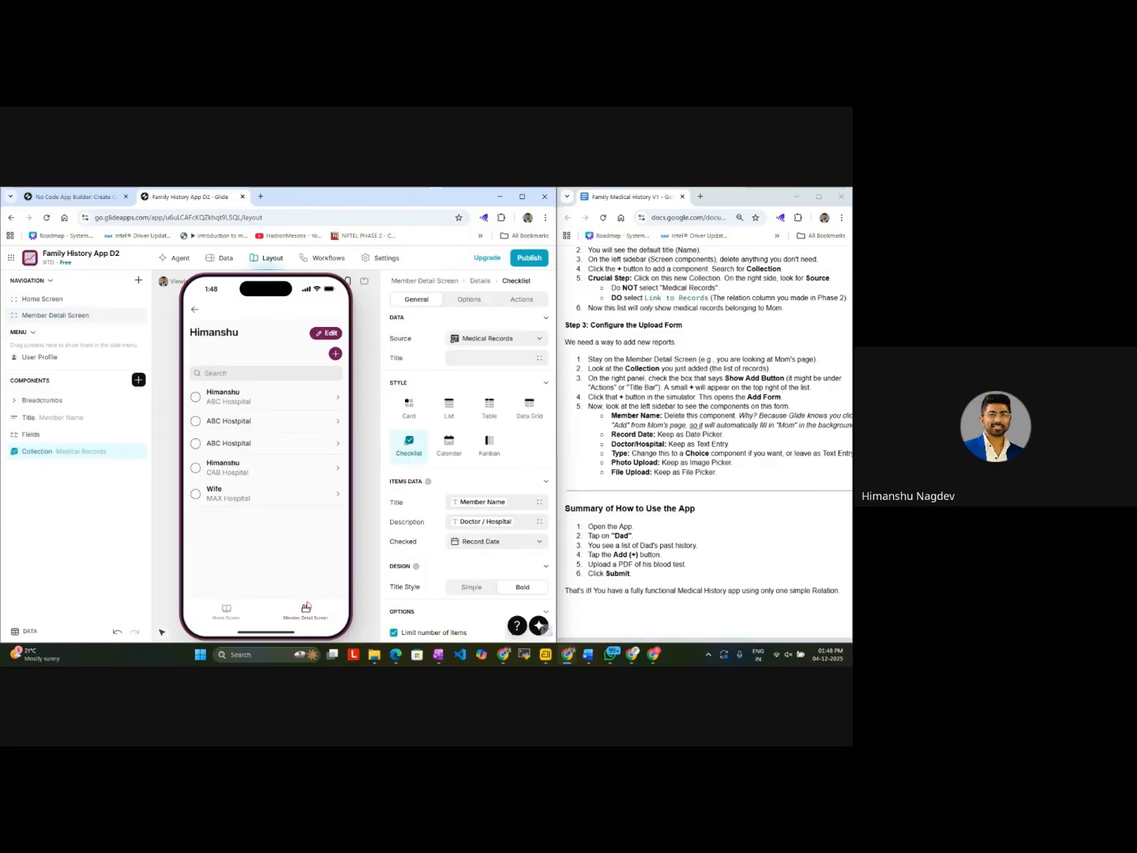
{"action": "left_click", "coordinate": [308, 612]}
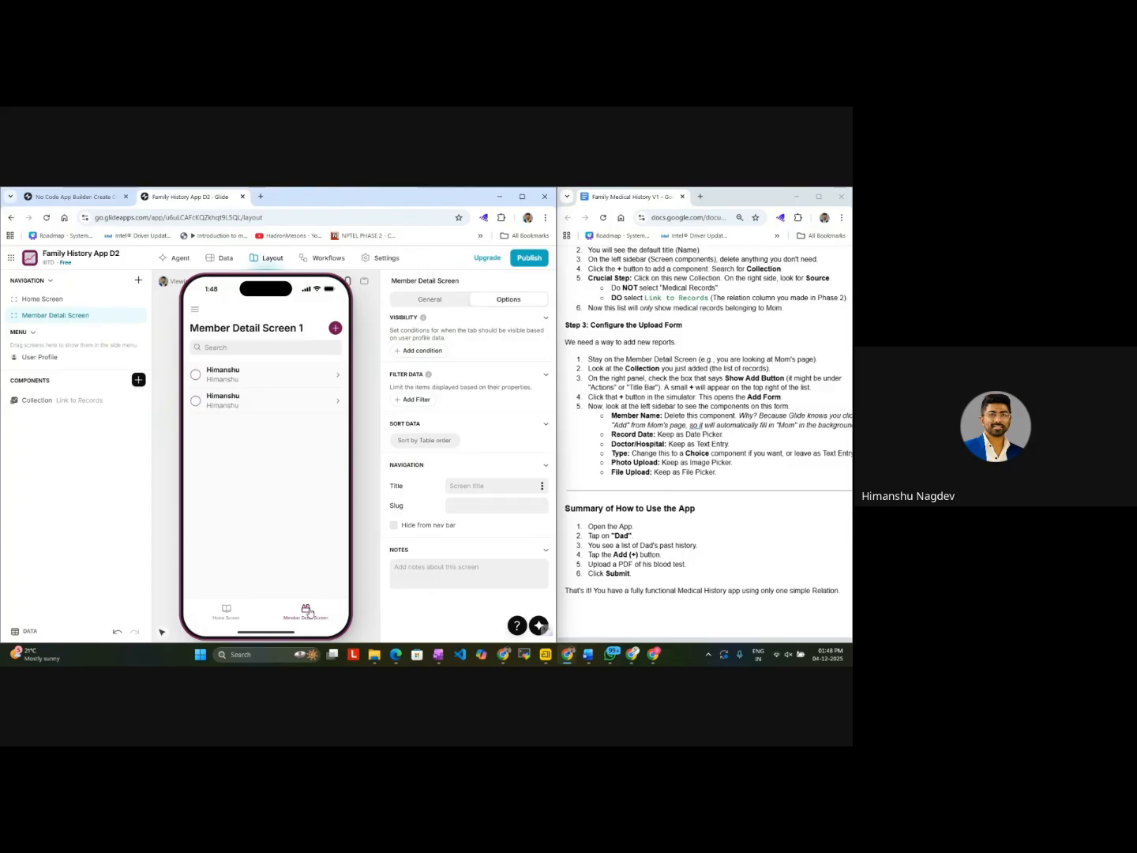
{"action": "left_click", "coordinate": [216, 615]}
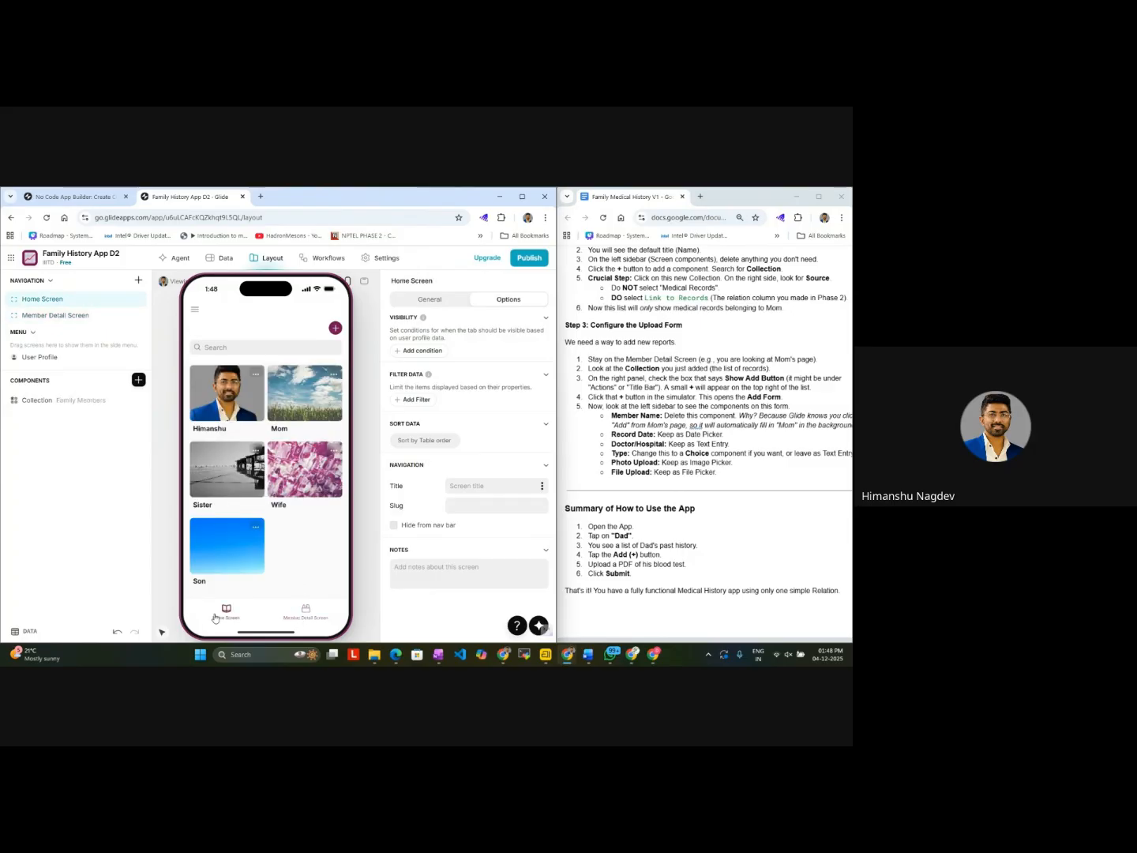
{"action": "left_click", "coordinate": [298, 610]}
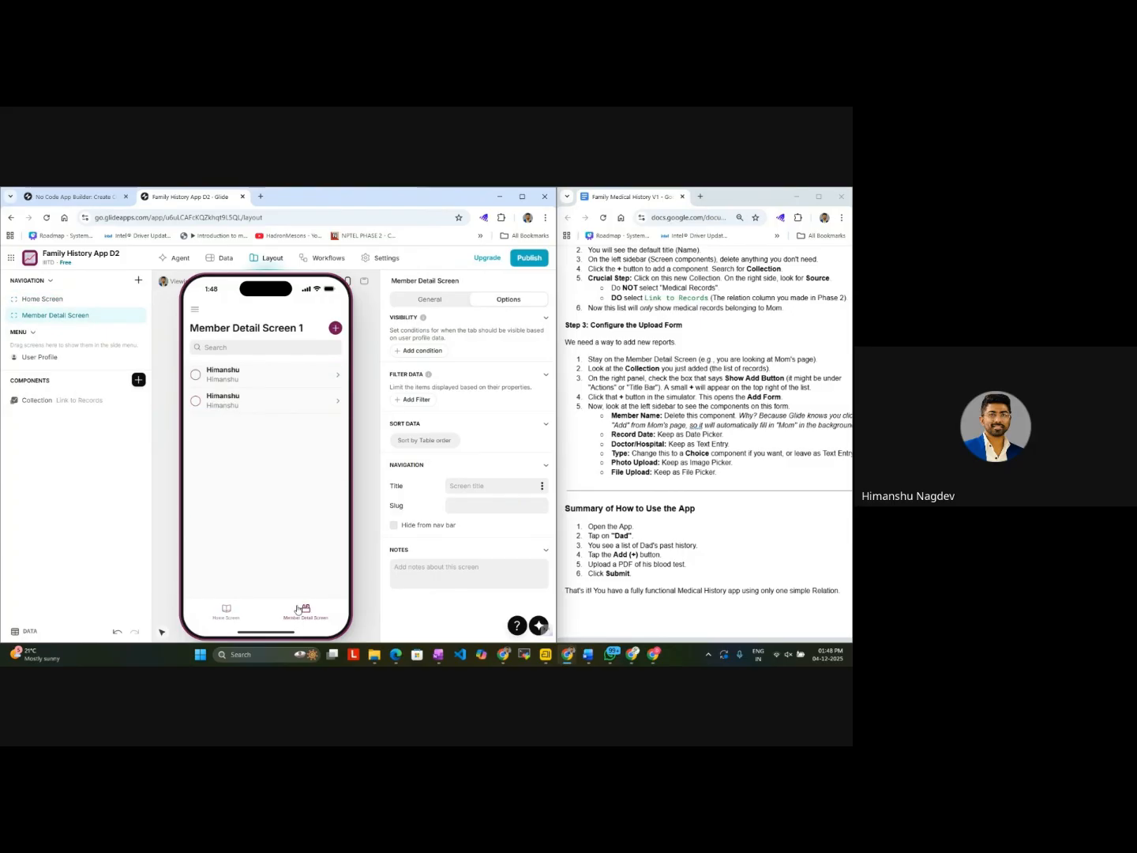
{"action": "left_click", "coordinate": [245, 607]}
{"action": "left_click", "coordinate": [312, 614]}
{"action": "left_click", "coordinate": [246, 617]}
{"action": "left_click", "coordinate": [292, 616]}
{"action": "left_click", "coordinate": [220, 620]}
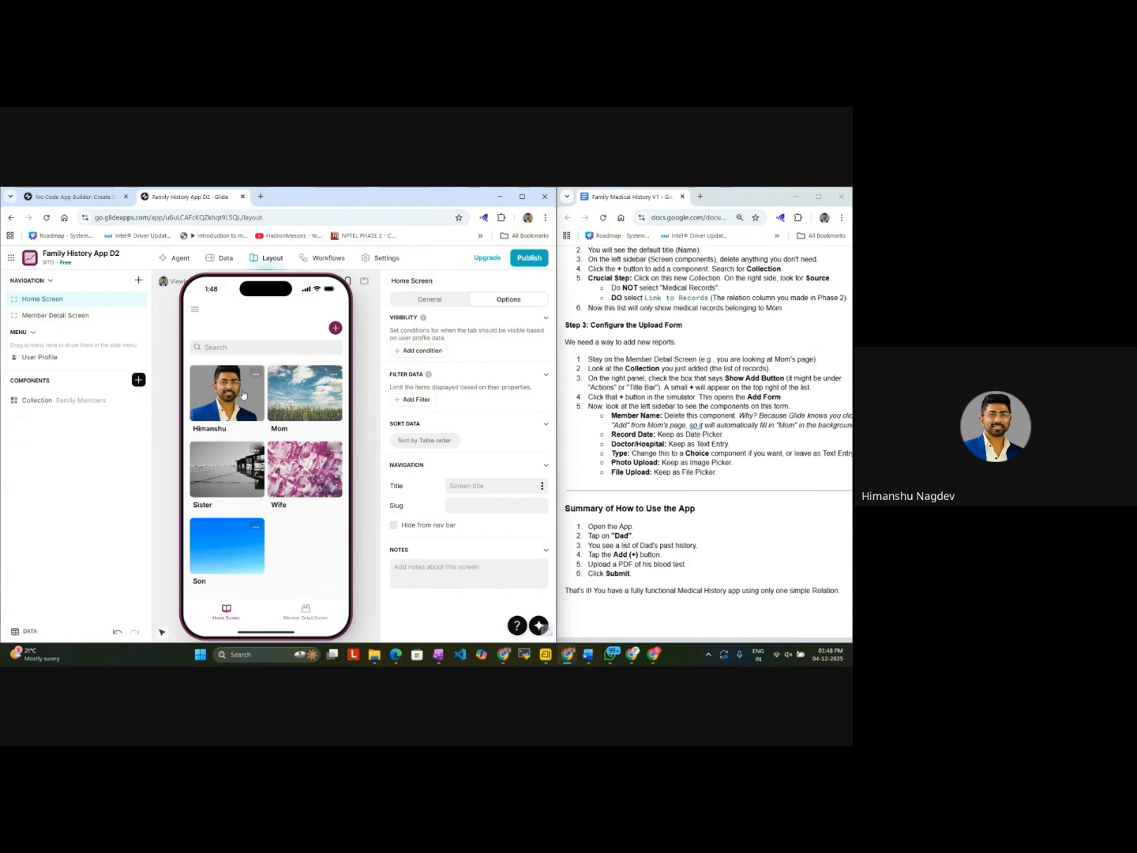
Step: Check the app's side menu from the Home Screen and view the first member's first linked medical record
{"action": "left_click", "coordinate": [195, 311]}
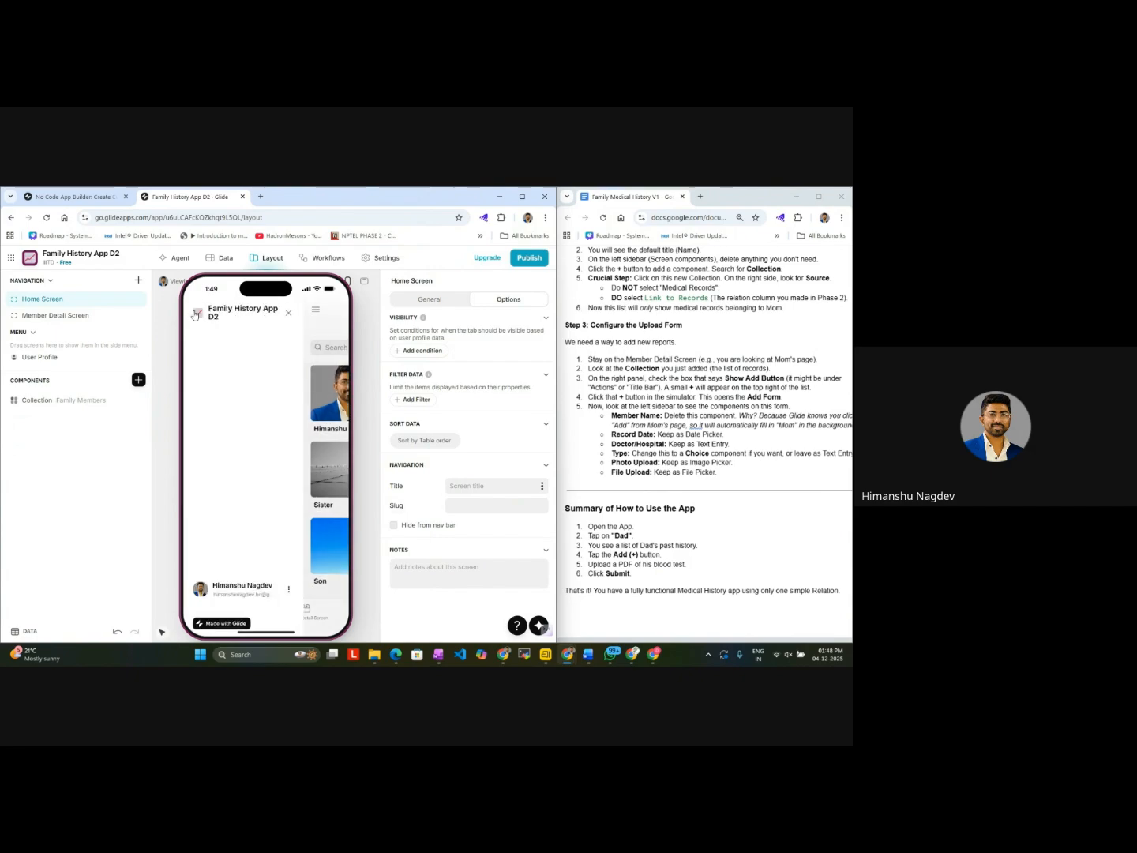
{"action": "left_click", "coordinate": [289, 309]}
{"action": "left_click", "coordinate": [230, 405]}
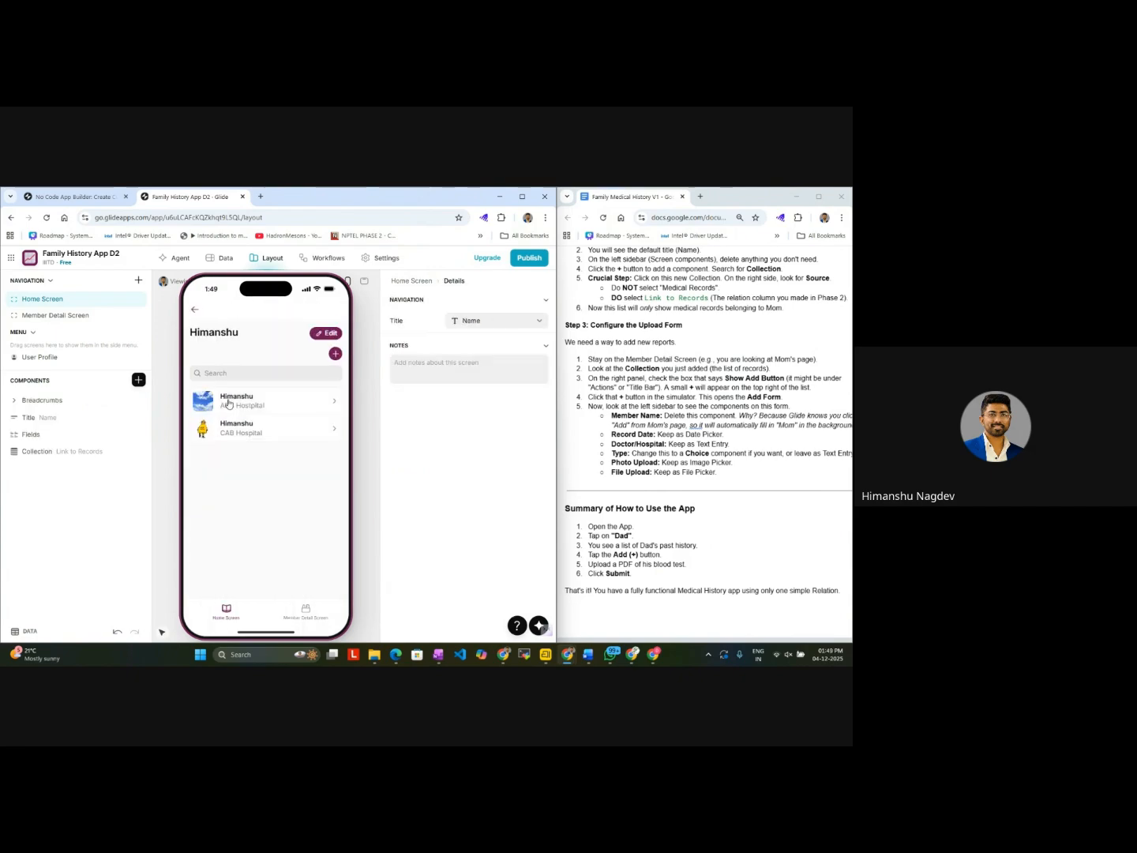
{"action": "left_click", "coordinate": [267, 411]}
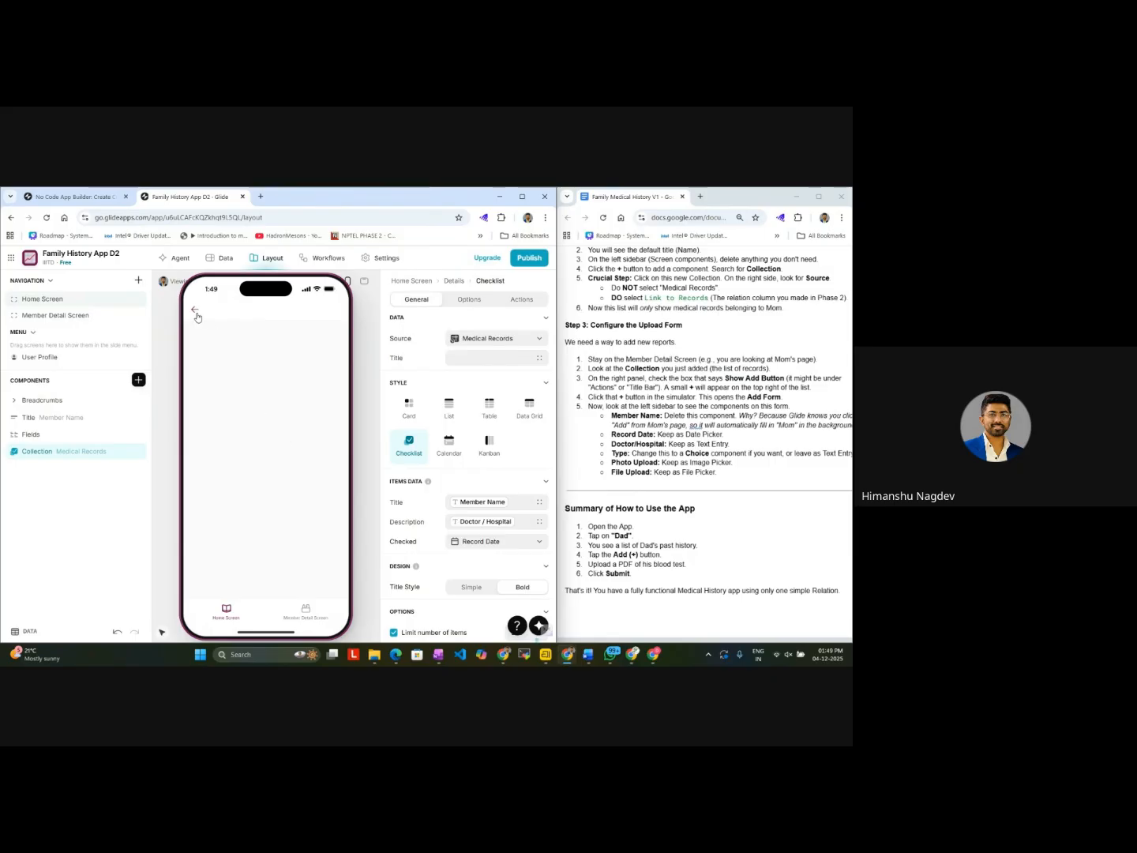
Step: Examine the Member Detail Screen collection's settings and Checked column options, and compare them with the guide's Steps 1 to 3
{"action": "left_click", "coordinate": [303, 621]}
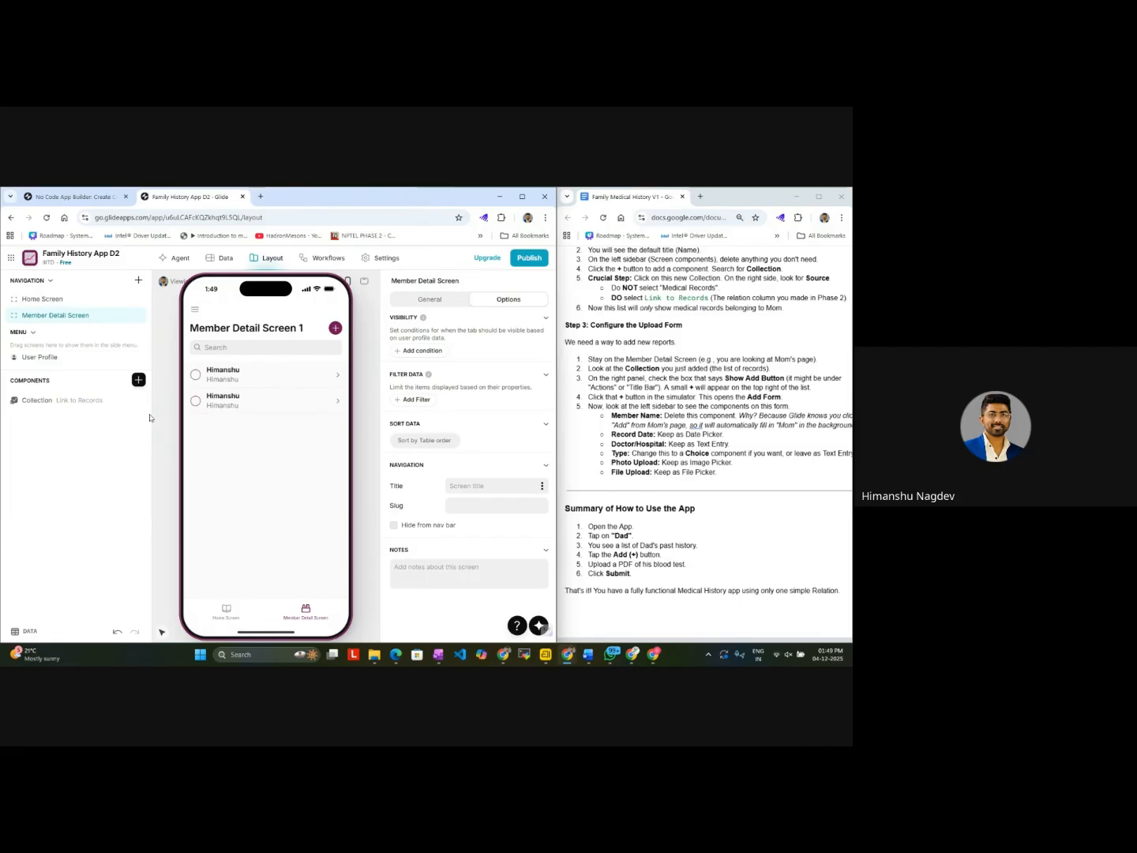
{"action": "left_click", "coordinate": [92, 407]}
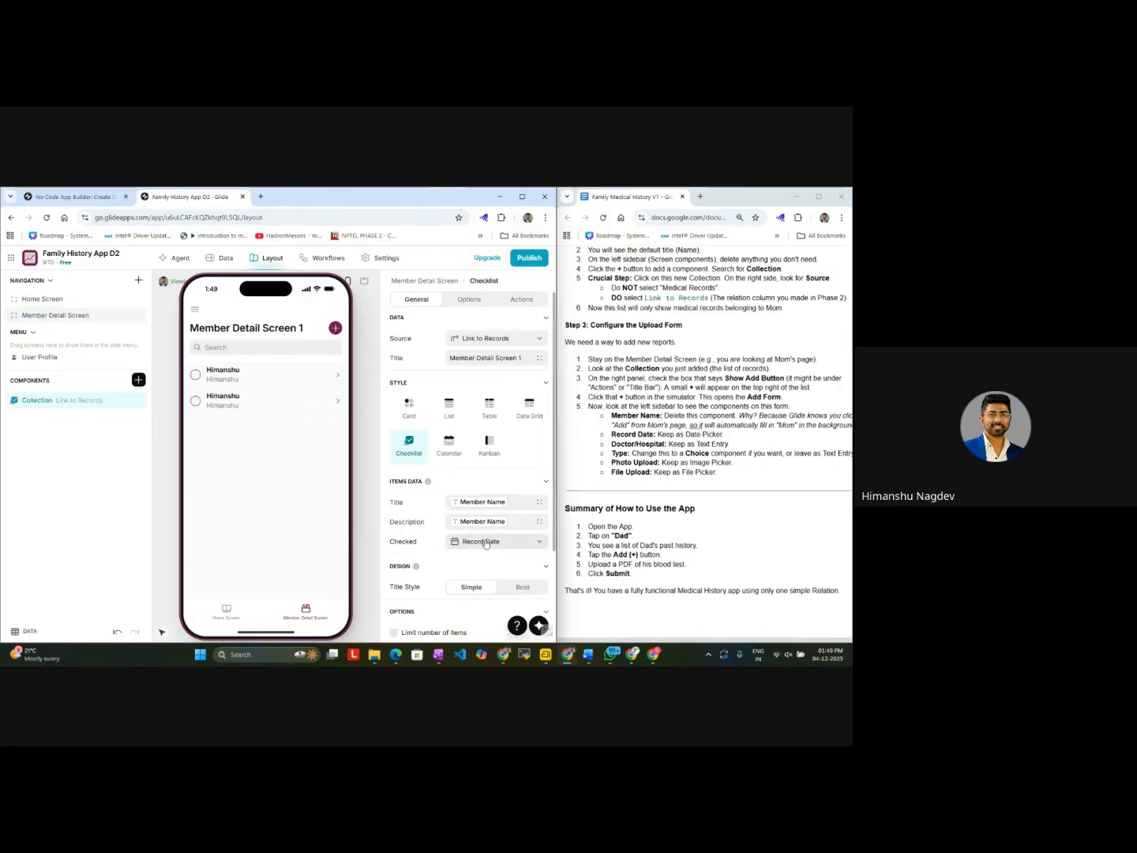
{"action": "scroll", "coordinate": [501, 545], "scroll_direction": "down", "scroll_amount": 1}
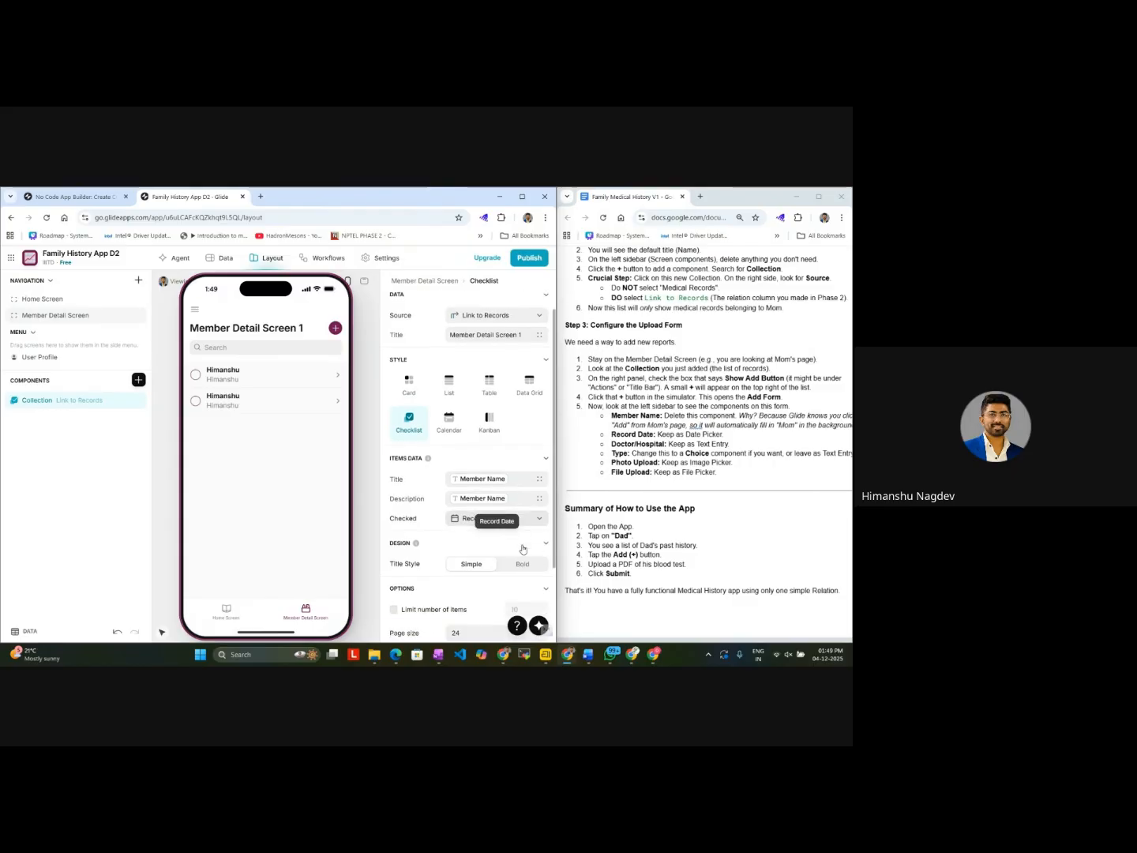
{"action": "left_click", "coordinate": [501, 488]}
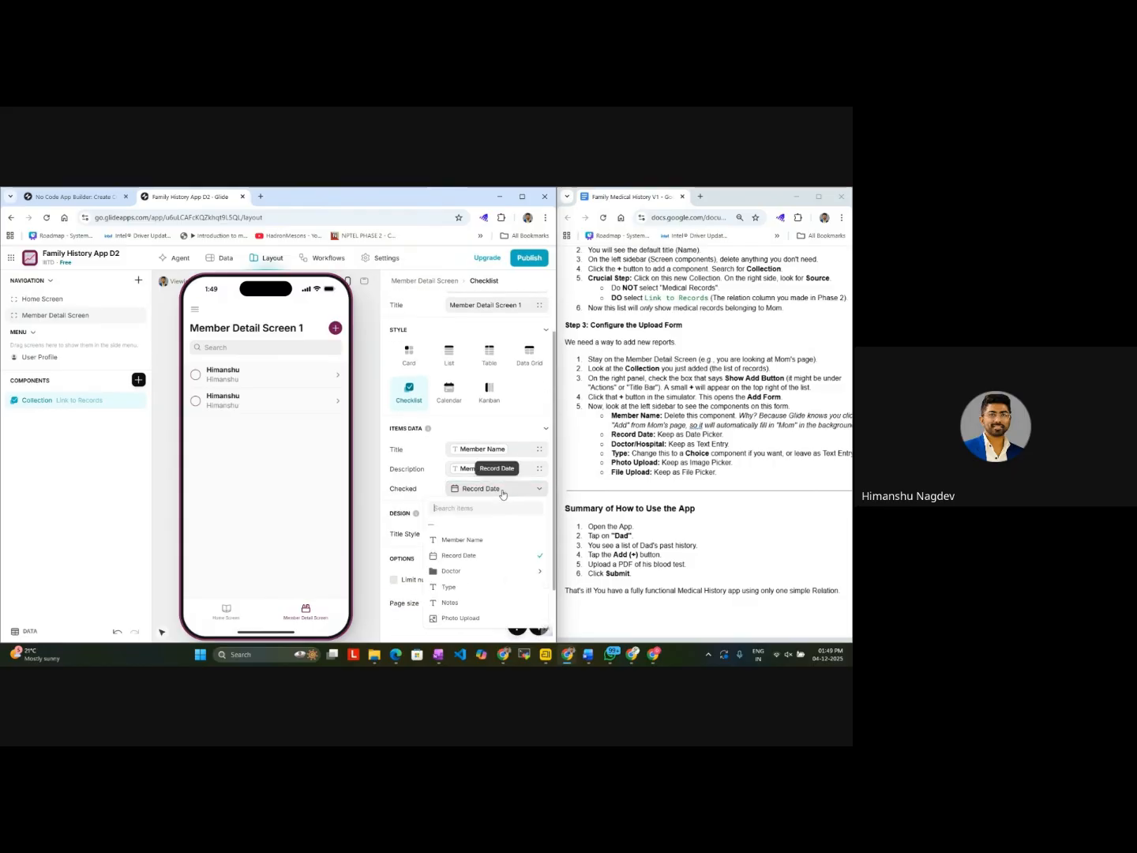
{"action": "left_click", "coordinate": [502, 490]}
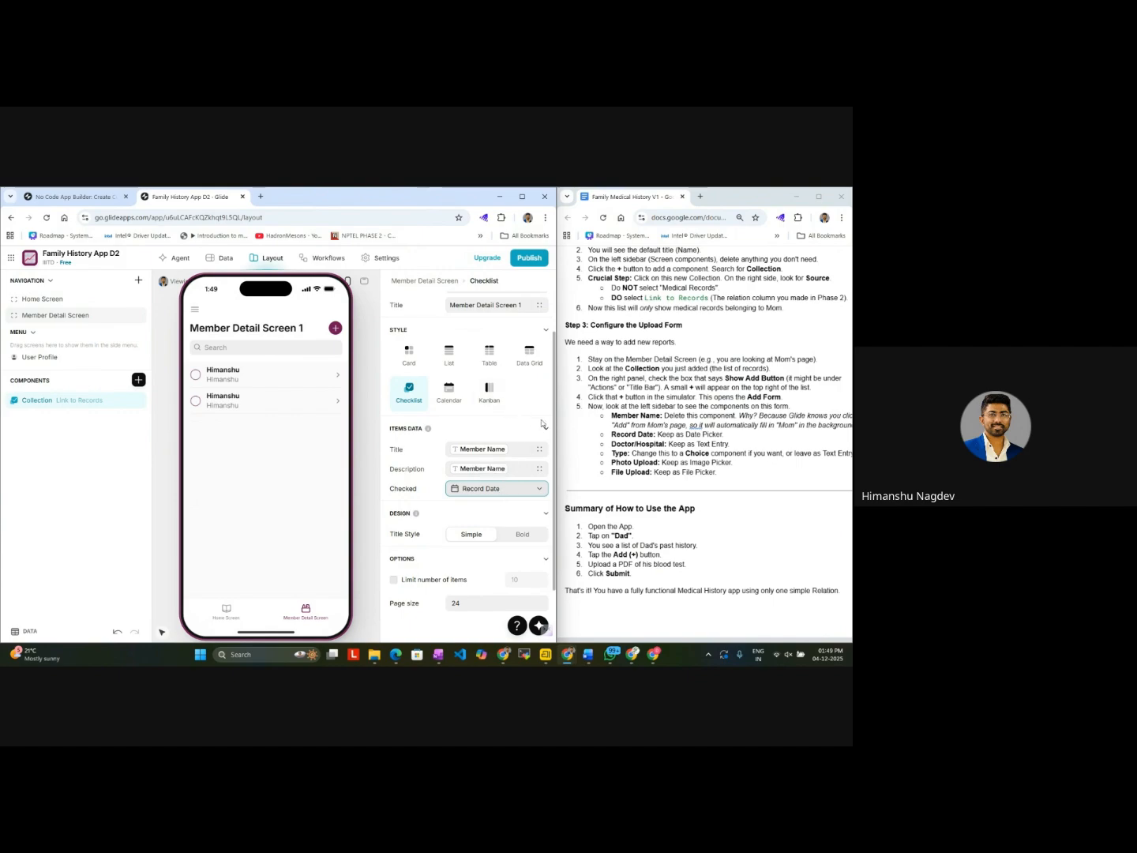
{"action": "scroll", "coordinate": [708, 465], "scroll_direction": "up", "scroll_amount": 1}
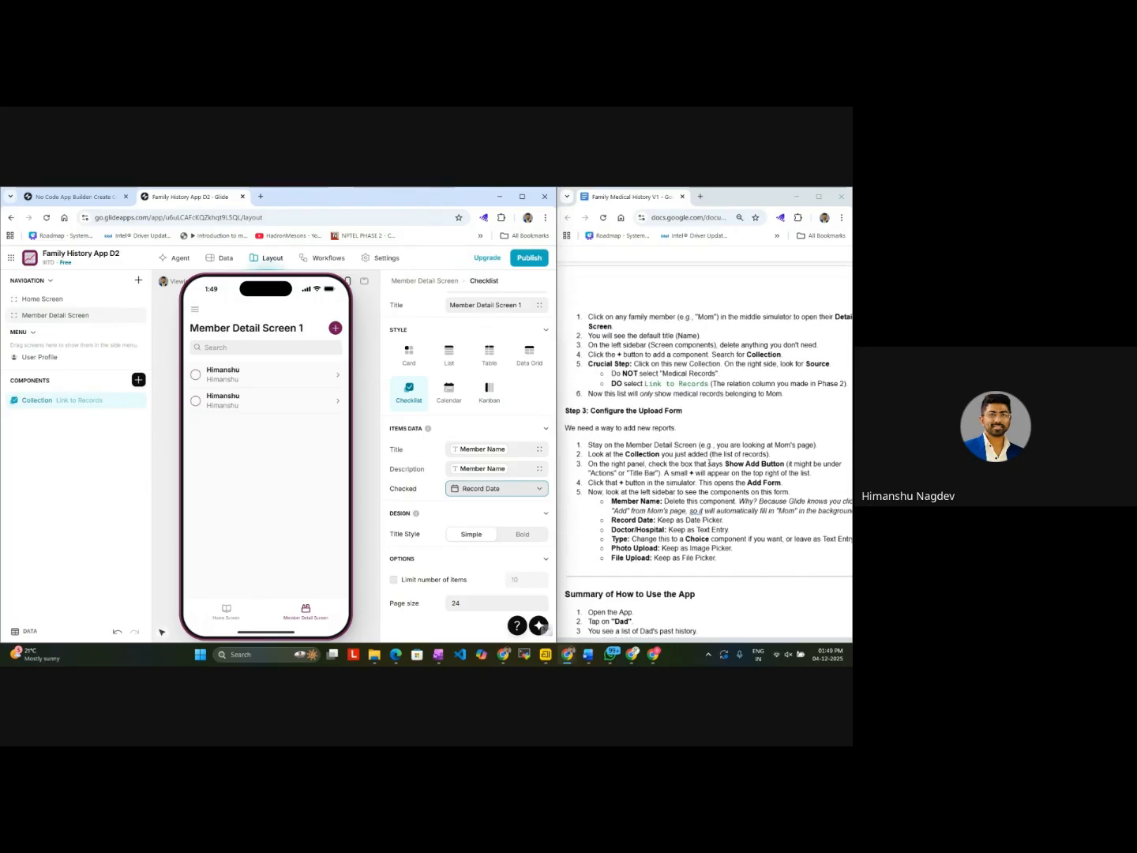
{"action": "scroll", "coordinate": [709, 463], "scroll_direction": "up", "scroll_amount": 1}
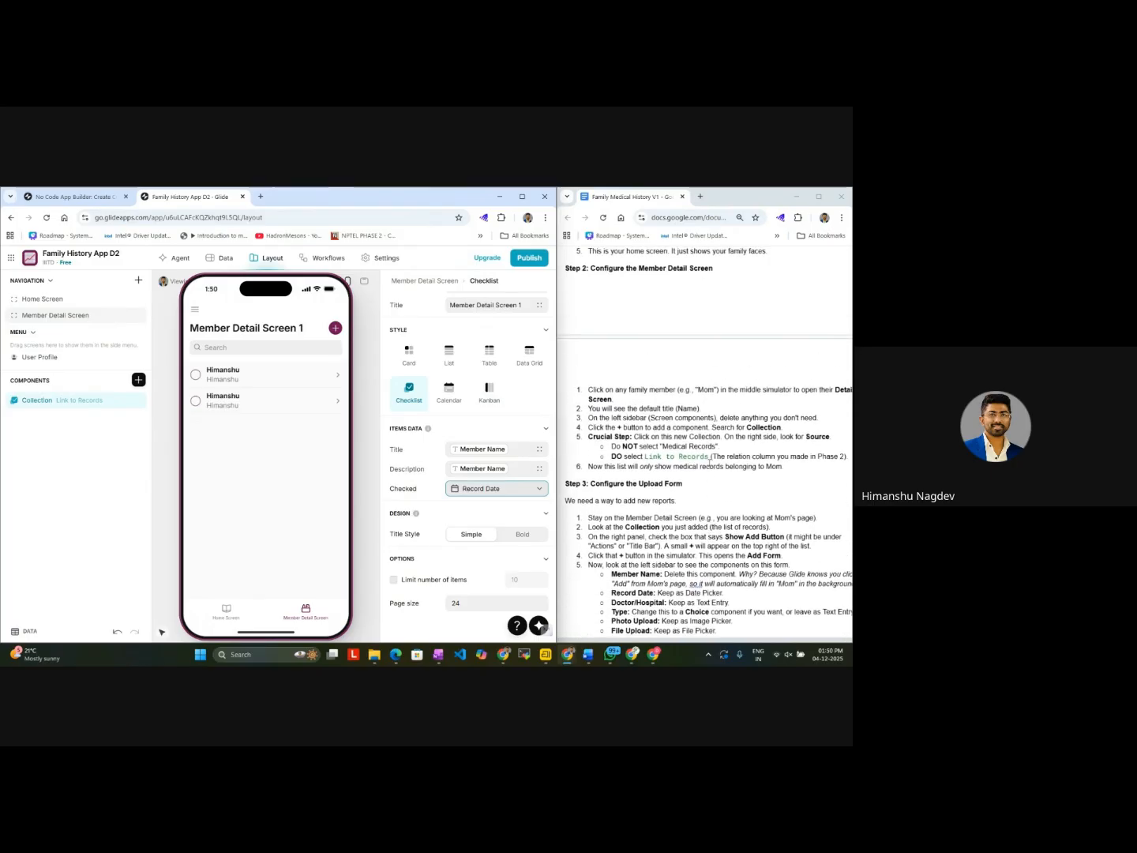
{"action": "scroll", "coordinate": [709, 459], "scroll_direction": "right", "scroll_amount": 1}
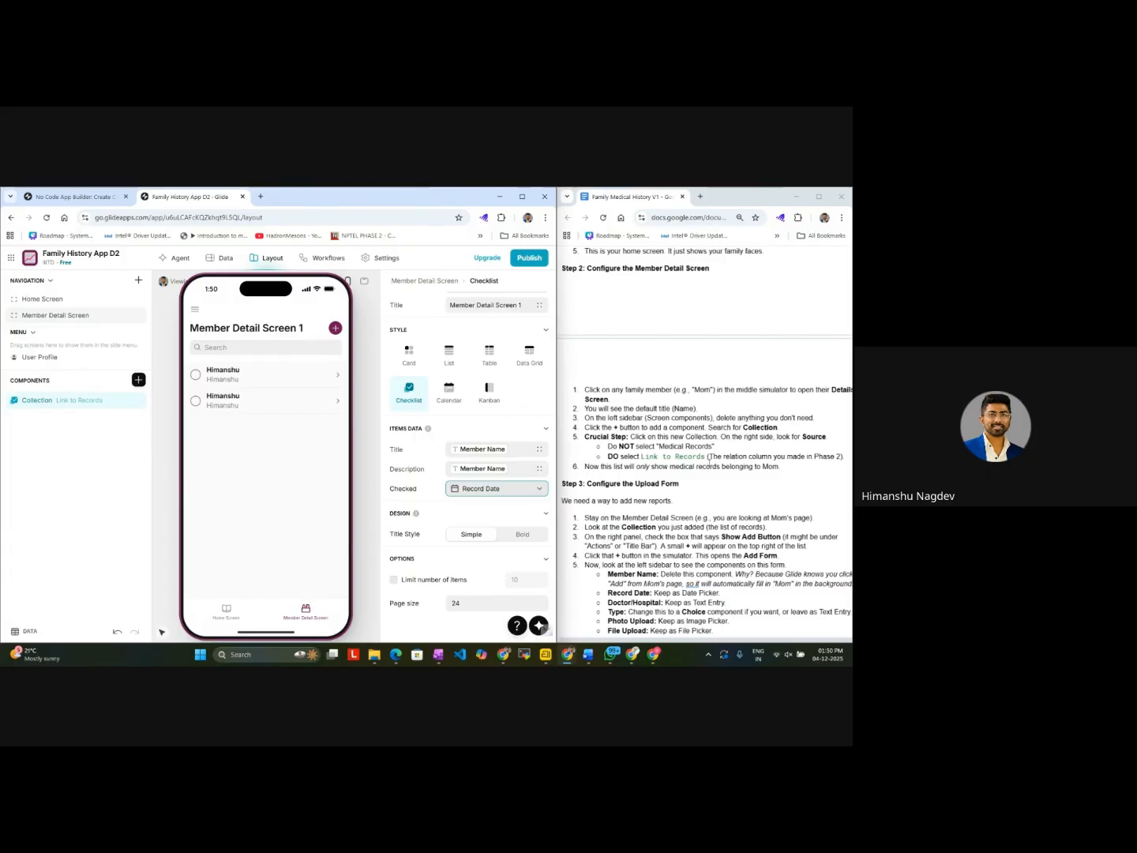
{"action": "scroll", "coordinate": [708, 461], "scroll_direction": "up", "scroll_amount": 1}
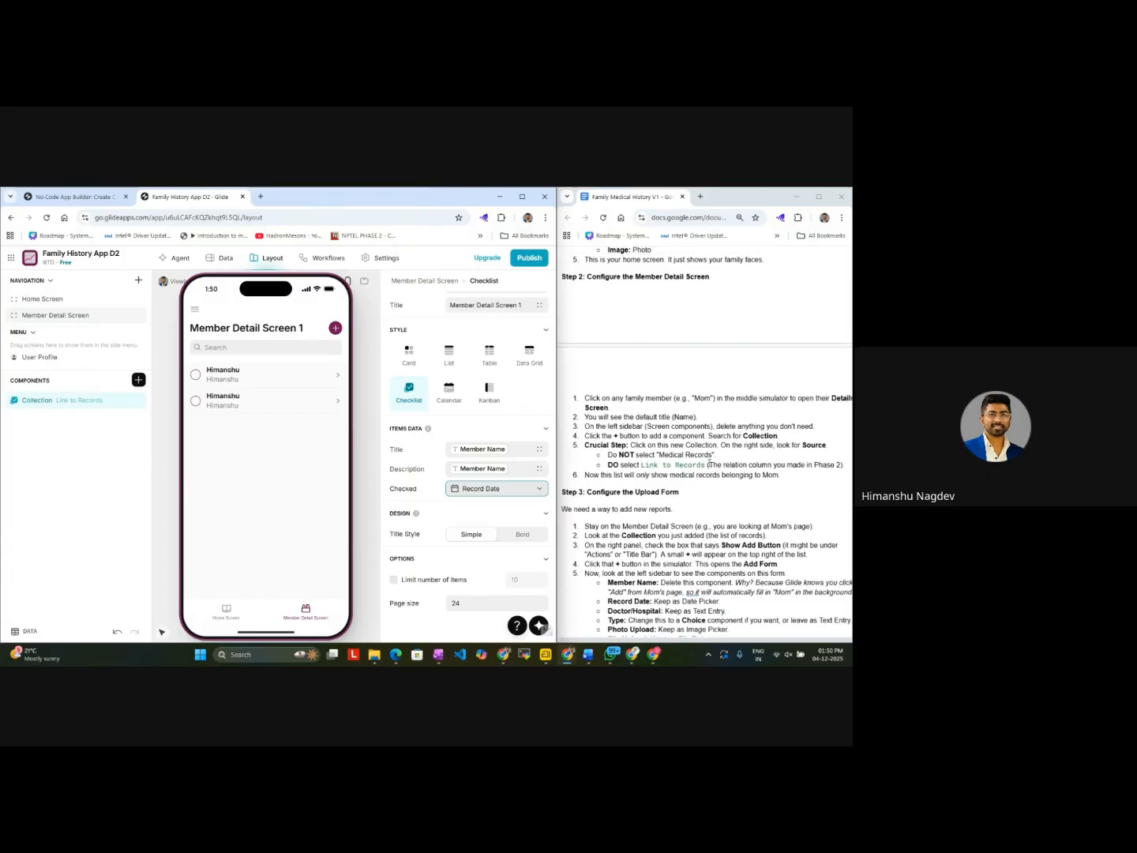
{"action": "scroll", "coordinate": [709, 464], "scroll_direction": "up", "scroll_amount": 2}
{"action": "scroll", "coordinate": [709, 462], "scroll_direction": "down", "scroll_amount": 1}
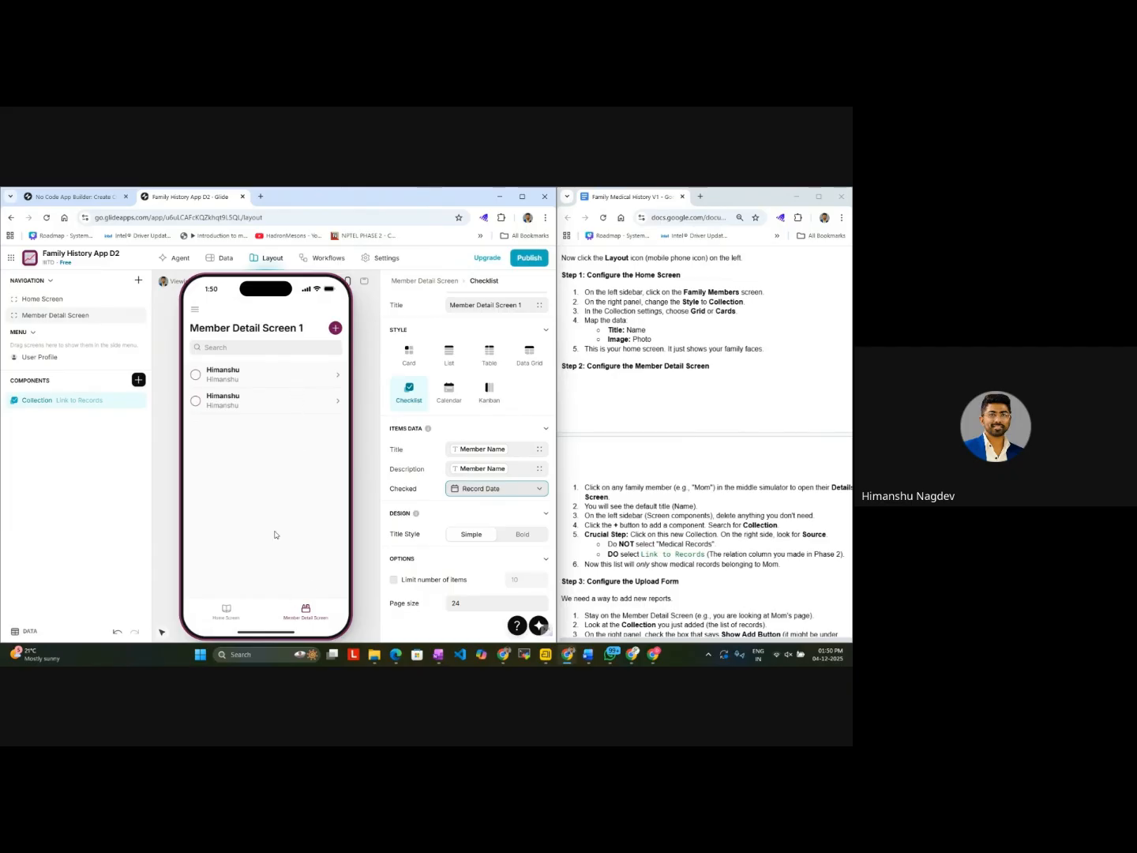
Step: Examine the Member Detail Screen's Add item form without submitting it, and view the second entry's details
{"action": "left_click", "coordinate": [335, 332]}
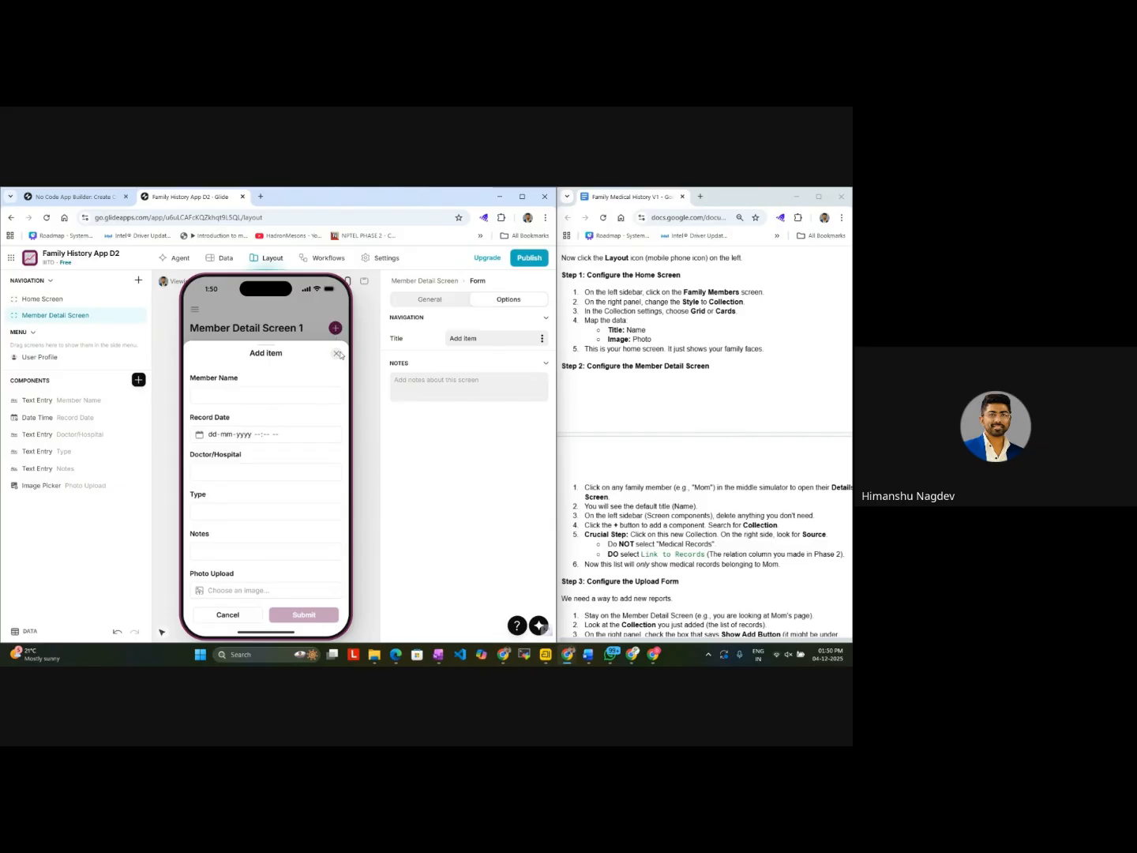
{"action": "left_click", "coordinate": [336, 353]}
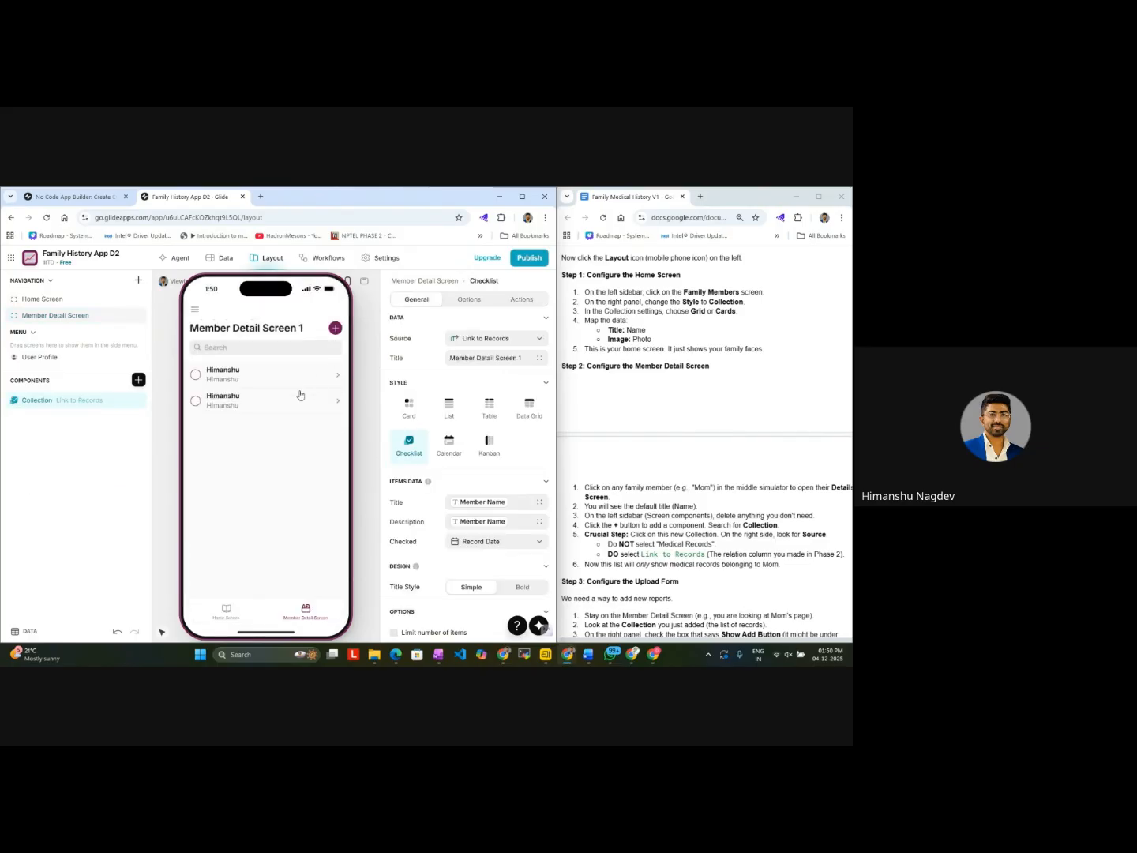
{"action": "left_click", "coordinate": [286, 398]}
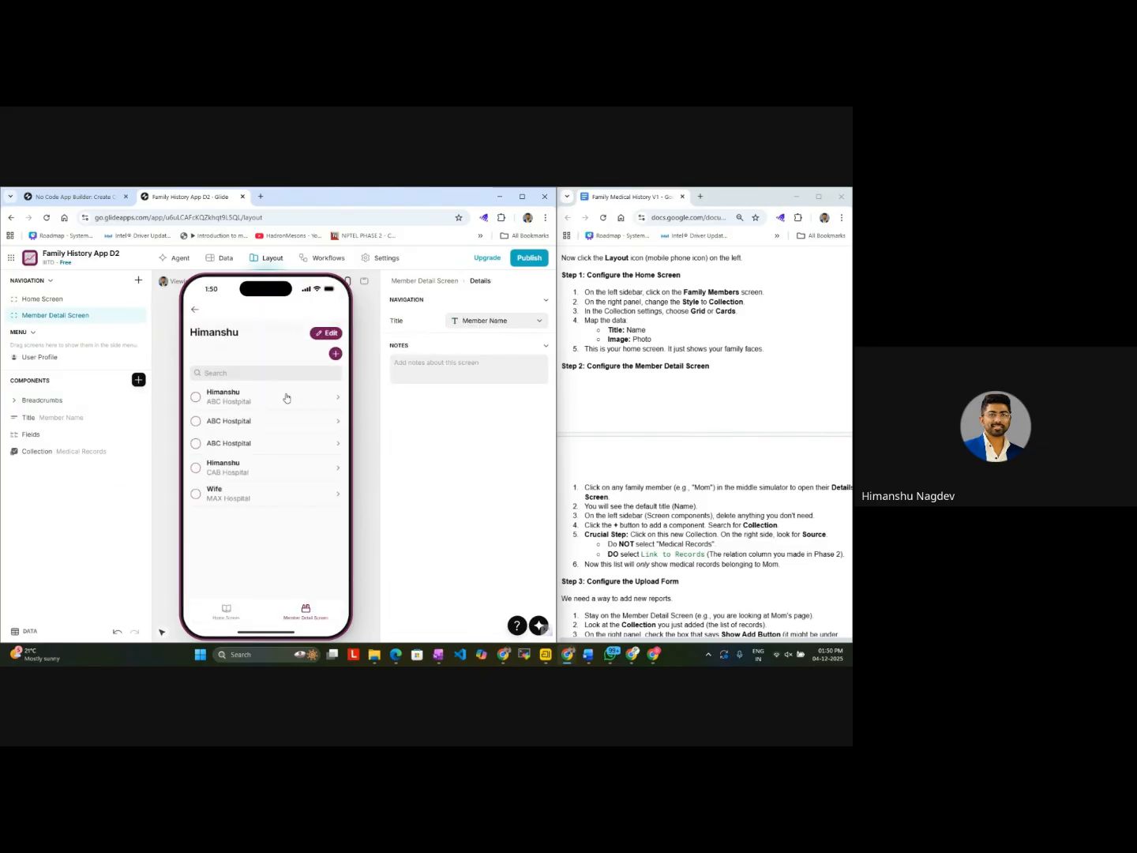
{"action": "left_click", "coordinate": [193, 311]}
Step: Try the Bold title style on the Link to Records collection, restore Simple, and look through the Description column options
{"action": "double_click", "coordinate": [87, 403]}
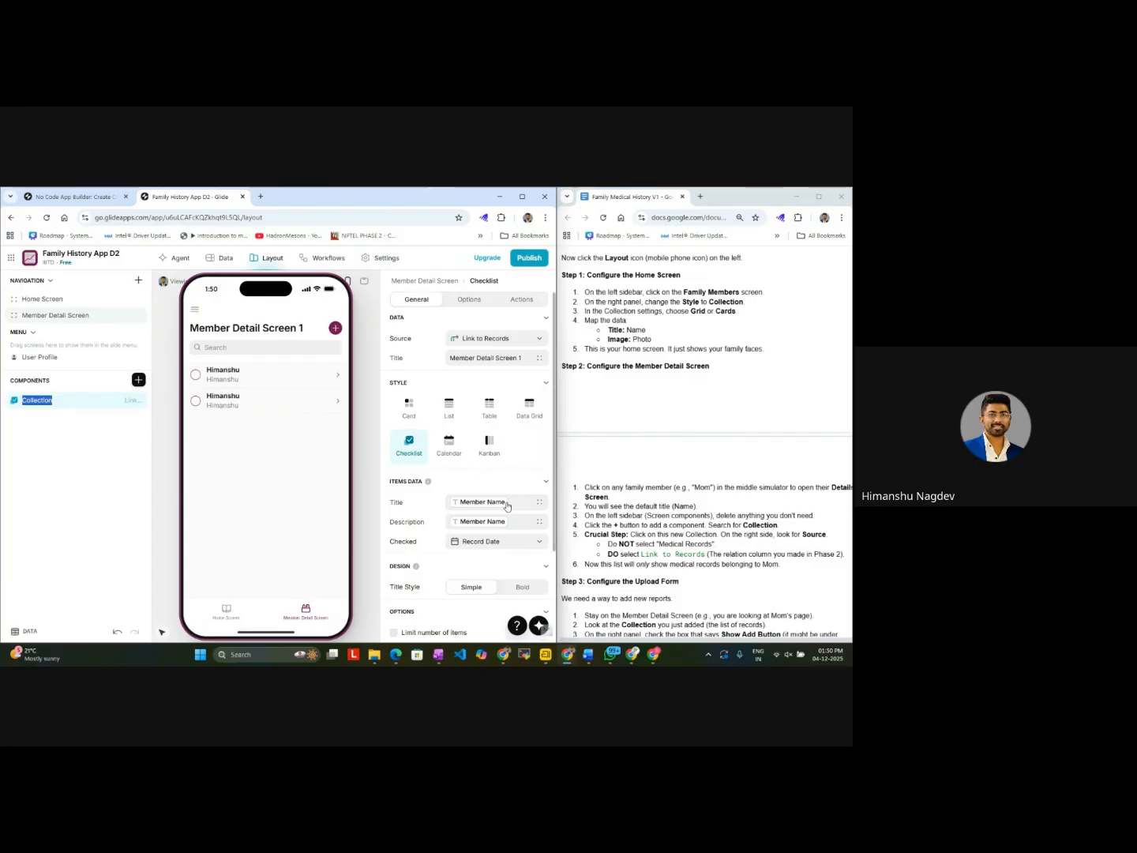
{"action": "scroll", "coordinate": [513, 518], "scroll_direction": "down", "scroll_amount": 1}
{"action": "scroll", "coordinate": [513, 520], "scroll_direction": "down", "scroll_amount": 1}
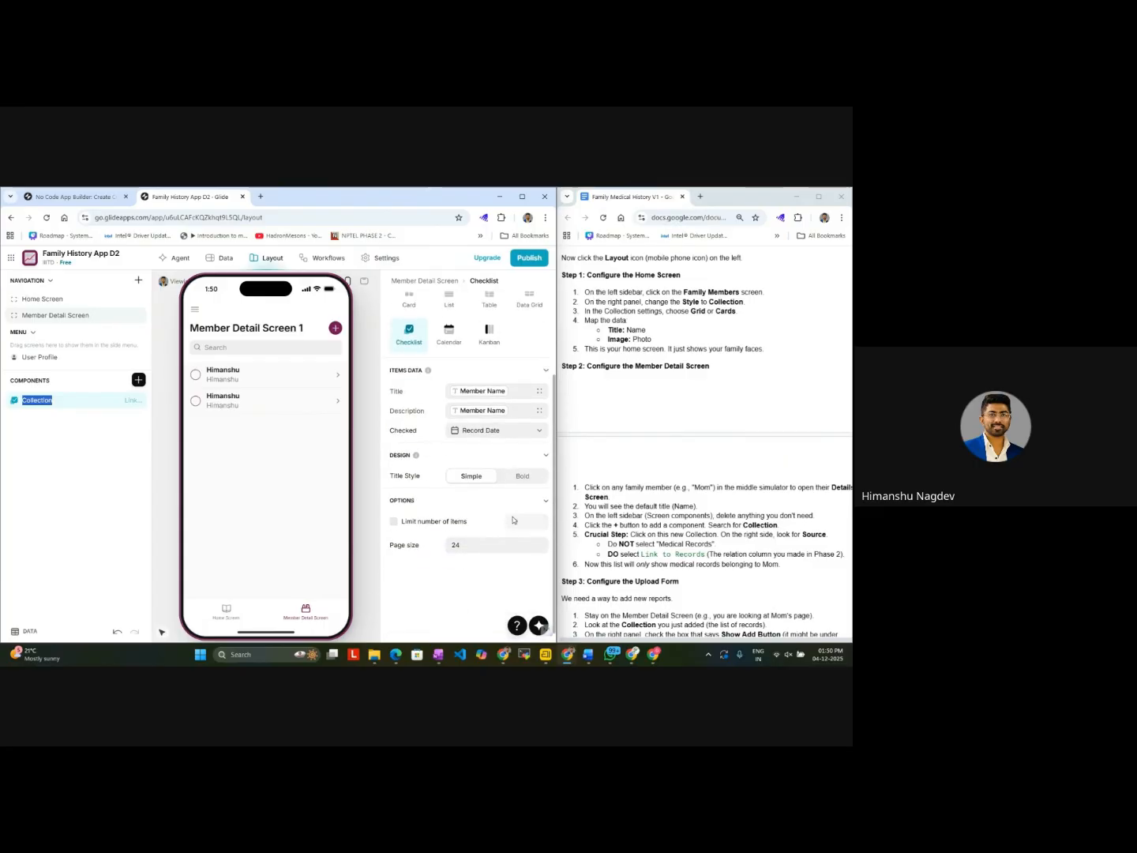
{"action": "left_click", "coordinate": [523, 478]}
{"action": "left_click", "coordinate": [474, 478]}
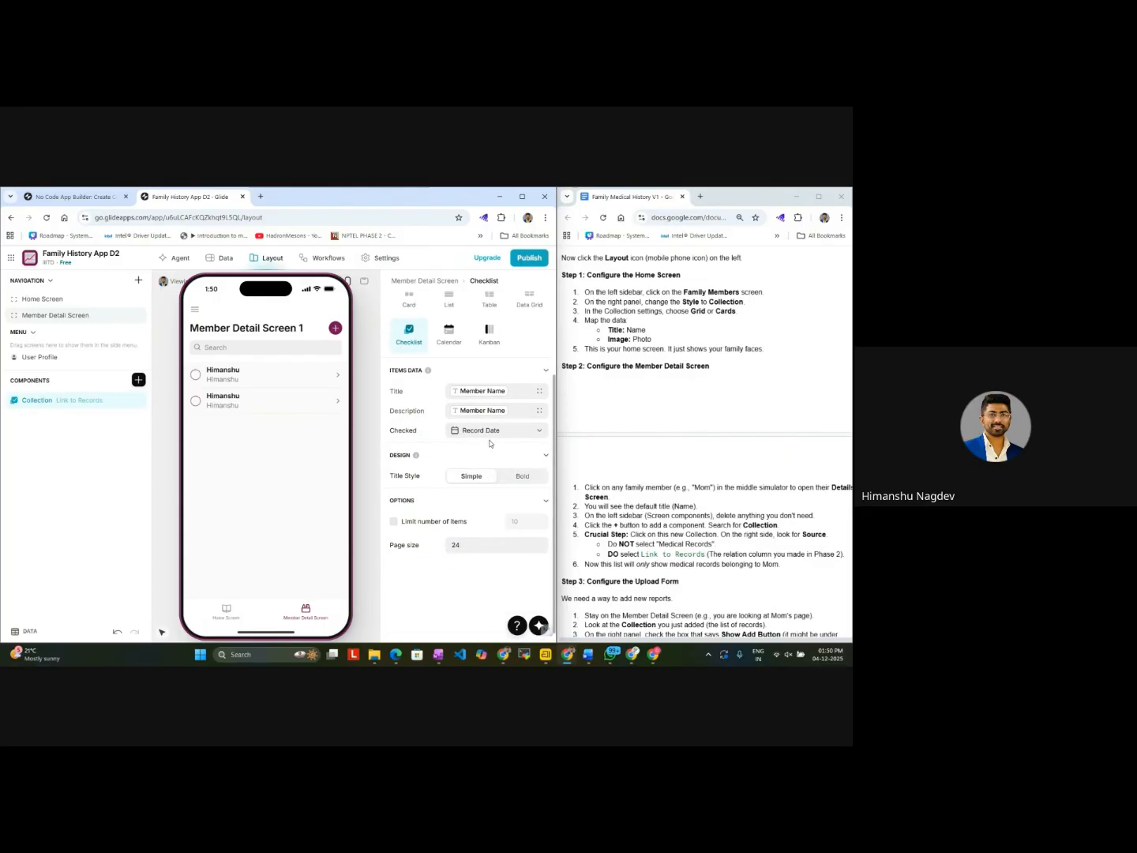
{"action": "left_click", "coordinate": [475, 411]}
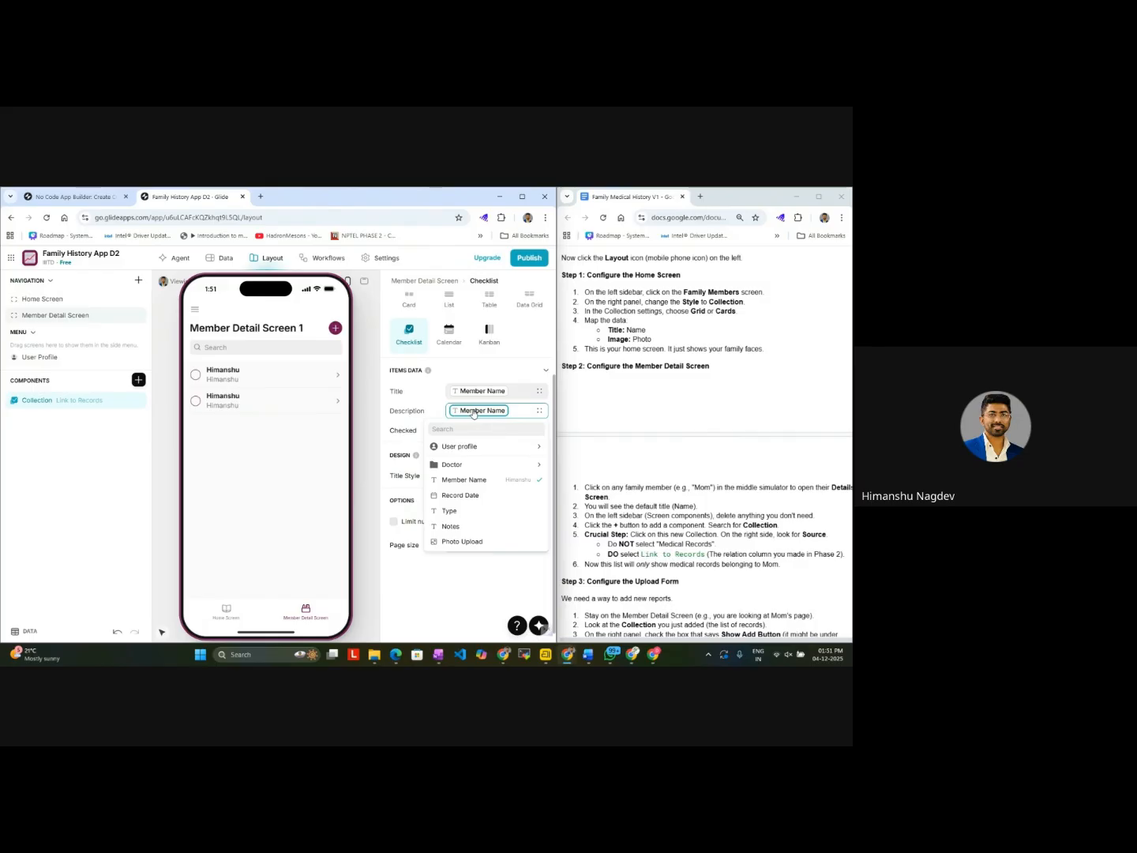
Step: Delete the two Medical Records rows that have no member name from the app's data
{"action": "left_click", "coordinate": [222, 259]}
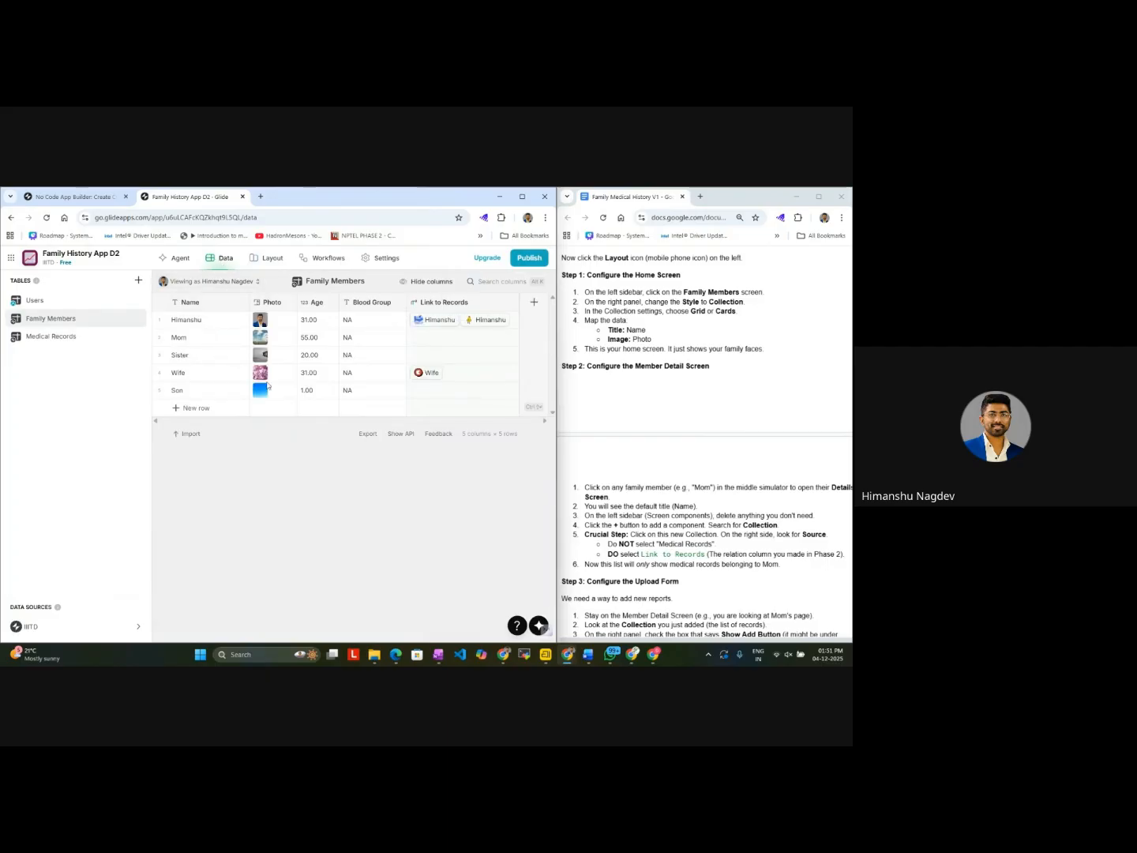
{"action": "left_click", "coordinate": [79, 338]}
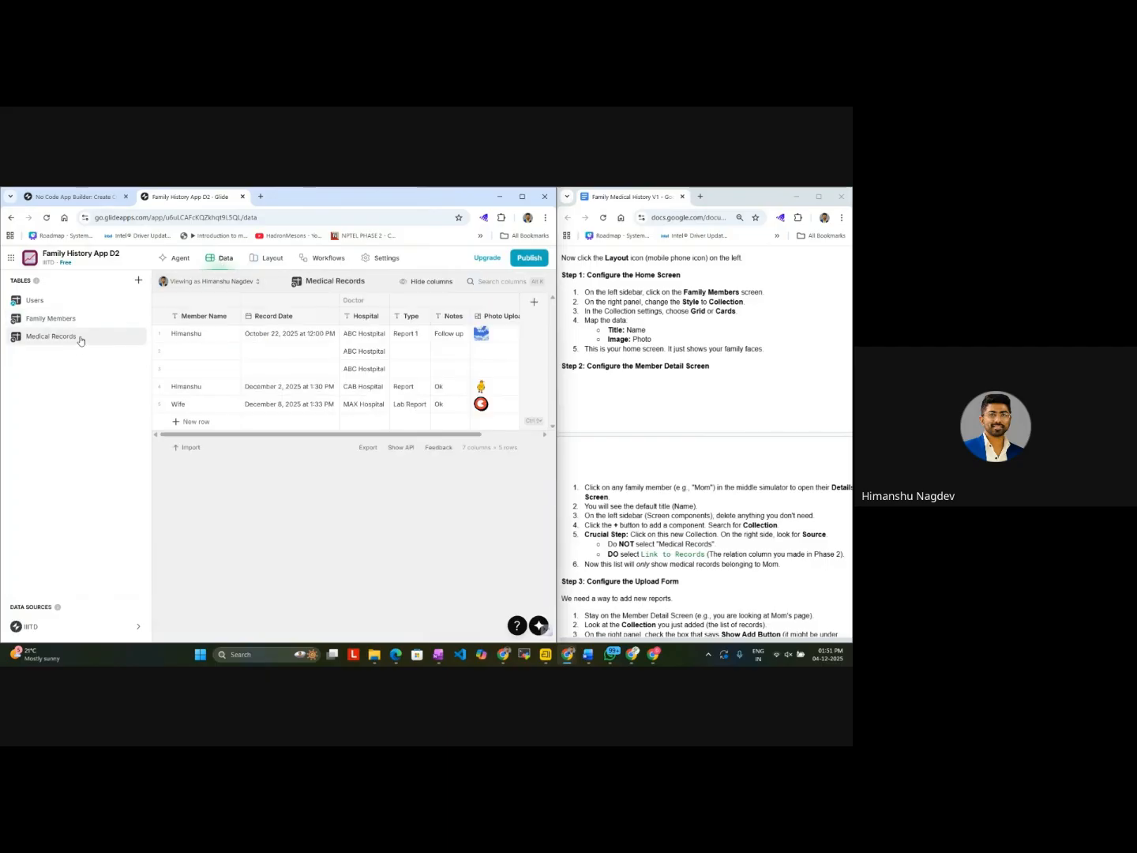
{"action": "left_click", "coordinate": [160, 352]}
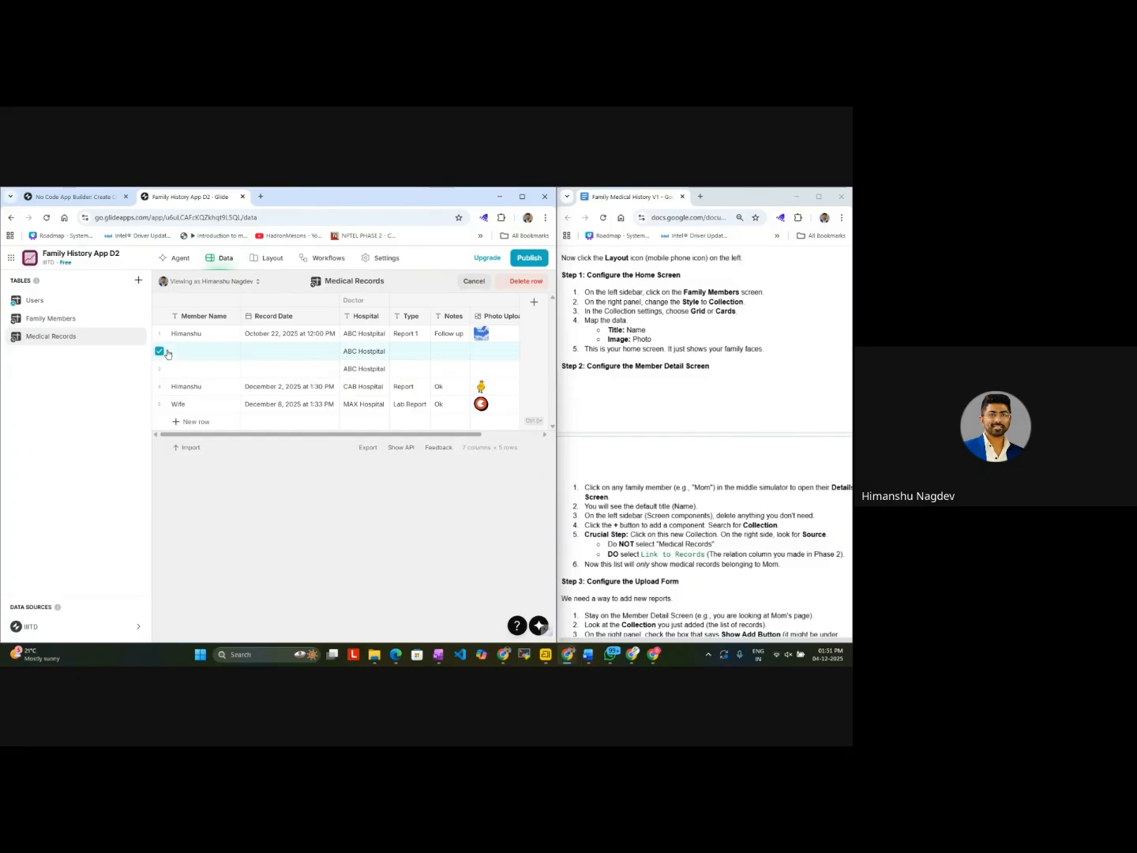
{"action": "left_click", "coordinate": [160, 369]}
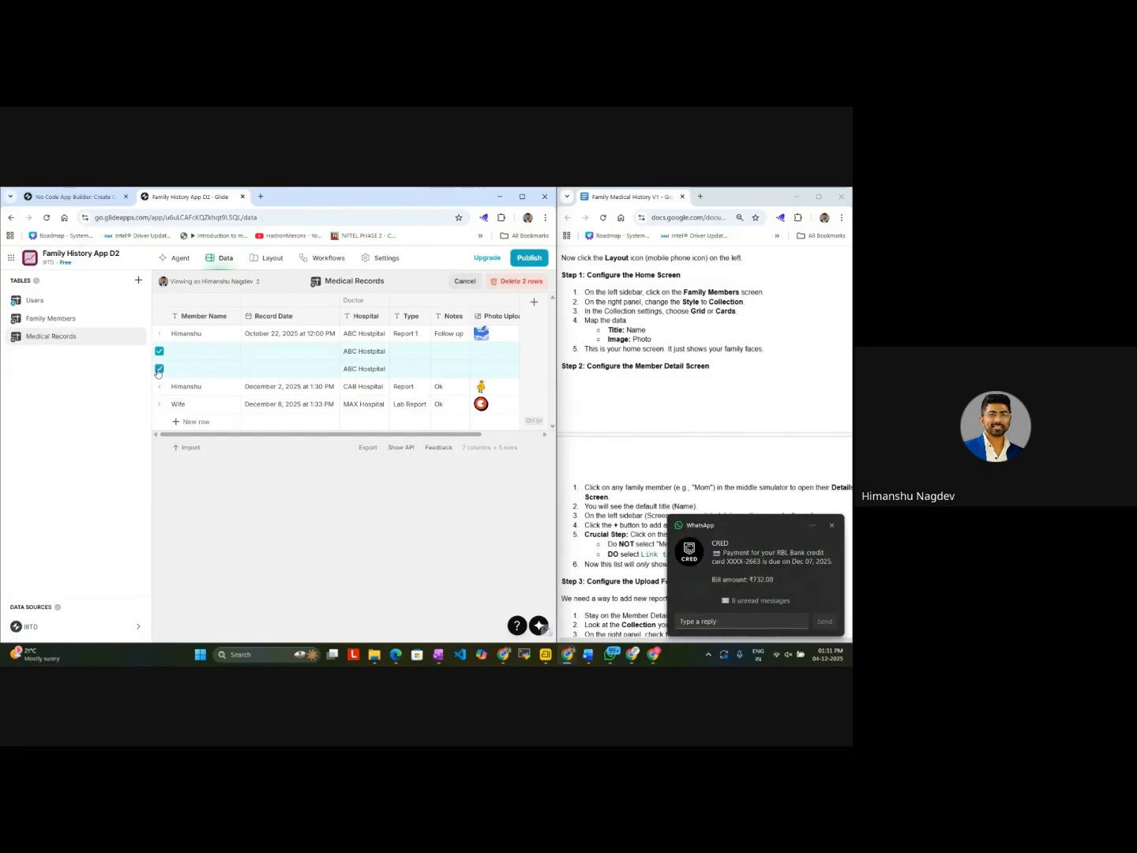
{"action": "left_click", "coordinate": [508, 282]}
{"action": "left_click", "coordinate": [356, 465]}
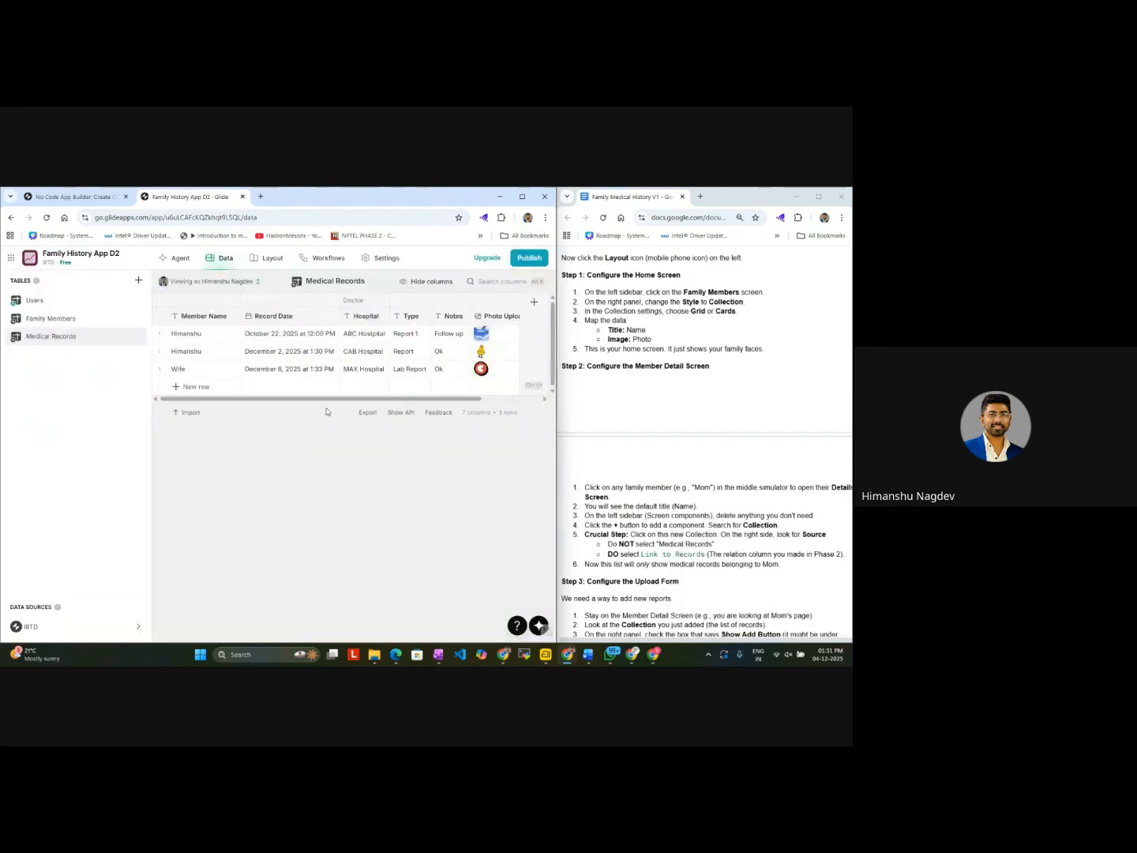
Step: Compare the Link to Records column in the Family Members table with the rows of the Medical Records table
{"action": "left_click_drag", "start_coordinate": [339, 401], "coordinate": [294, 414]}
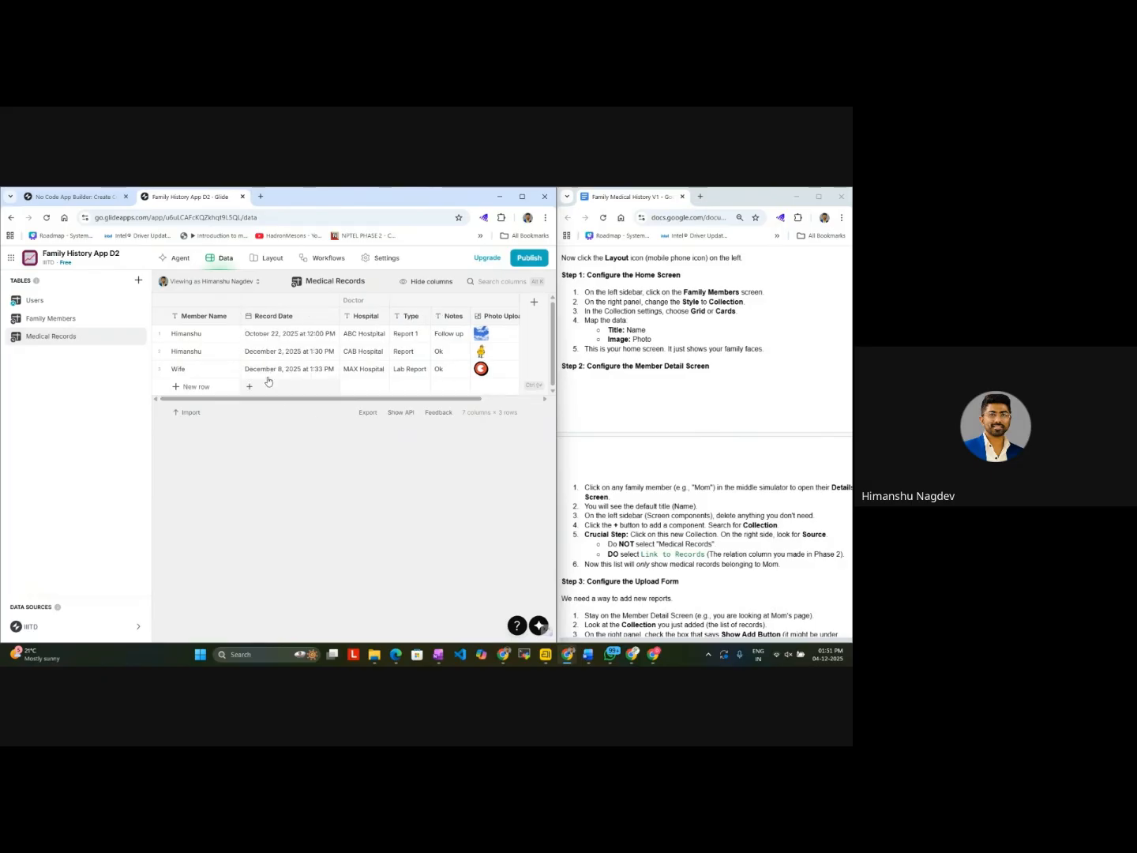
{"action": "left_click", "coordinate": [70, 323]}
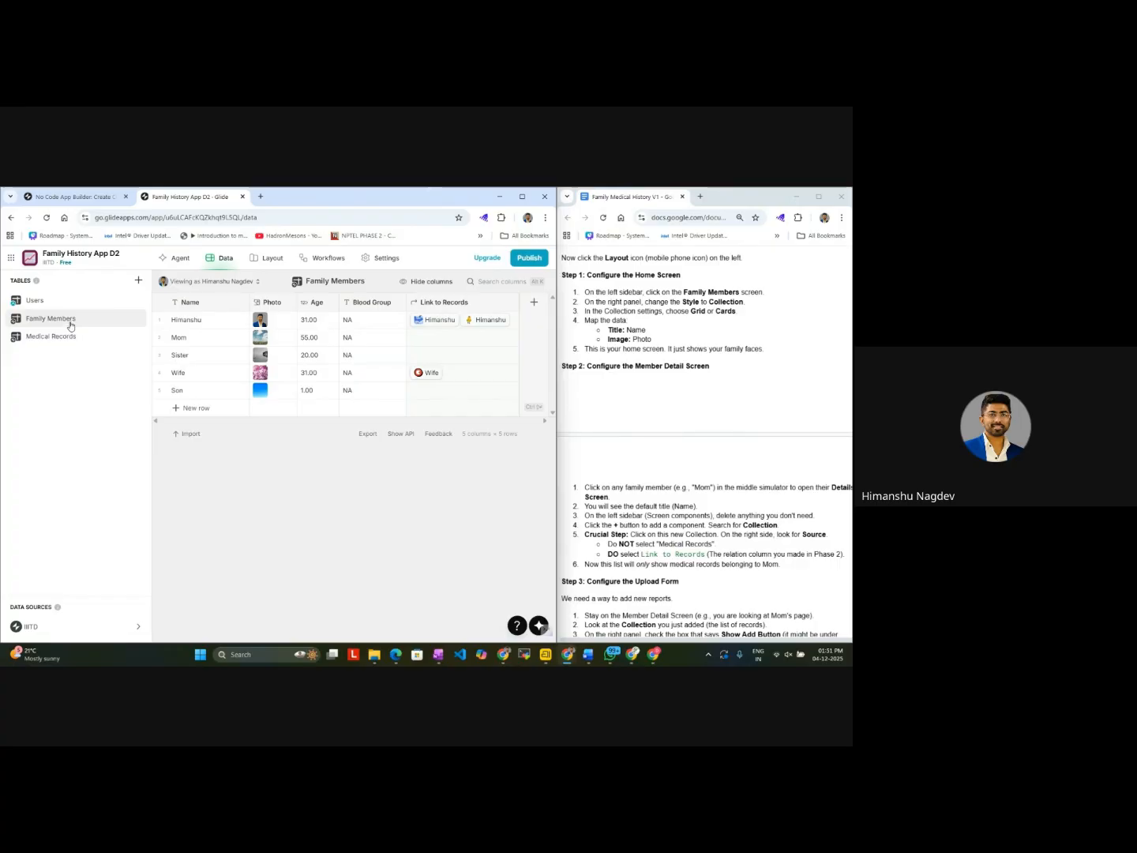
{"action": "left_click", "coordinate": [69, 334]}
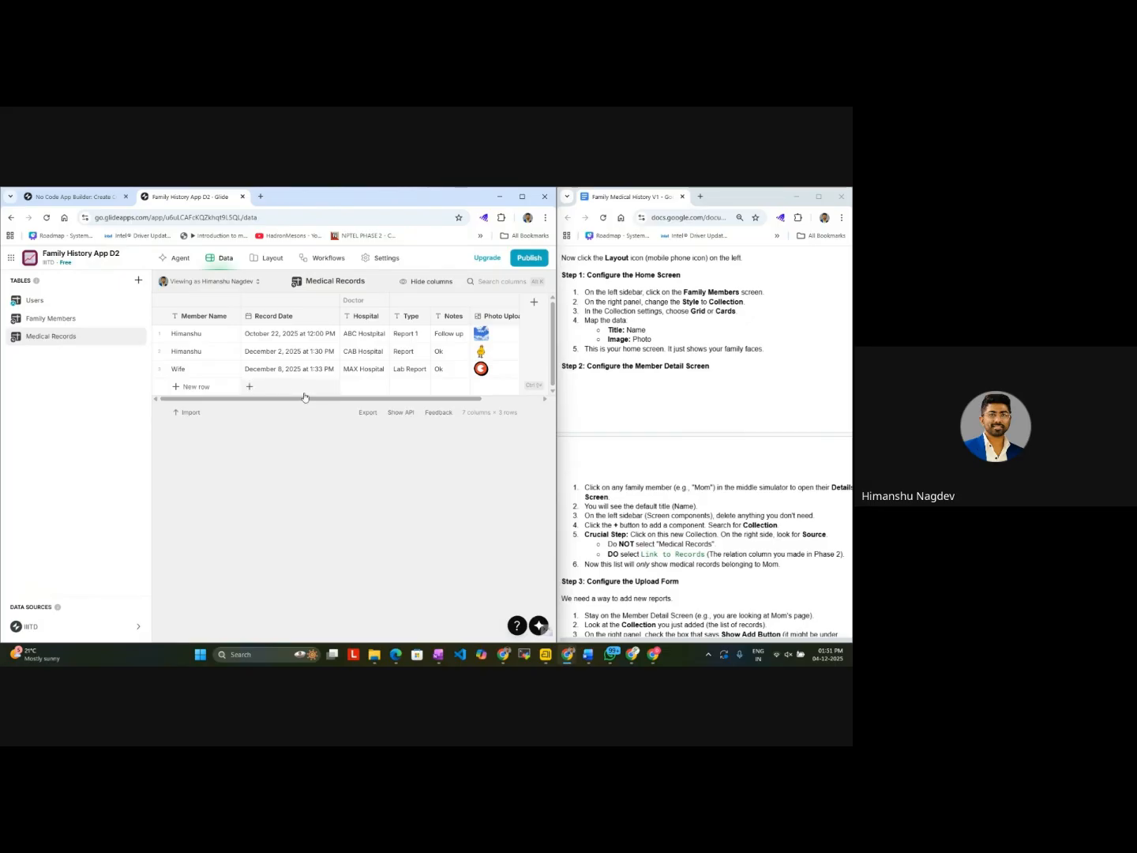
Step: Compare the Medical Records rows with the Family Members table and check the Wife row's Link to Records cell
{"action": "left_click_drag", "start_coordinate": [305, 399], "coordinate": [257, 411]}
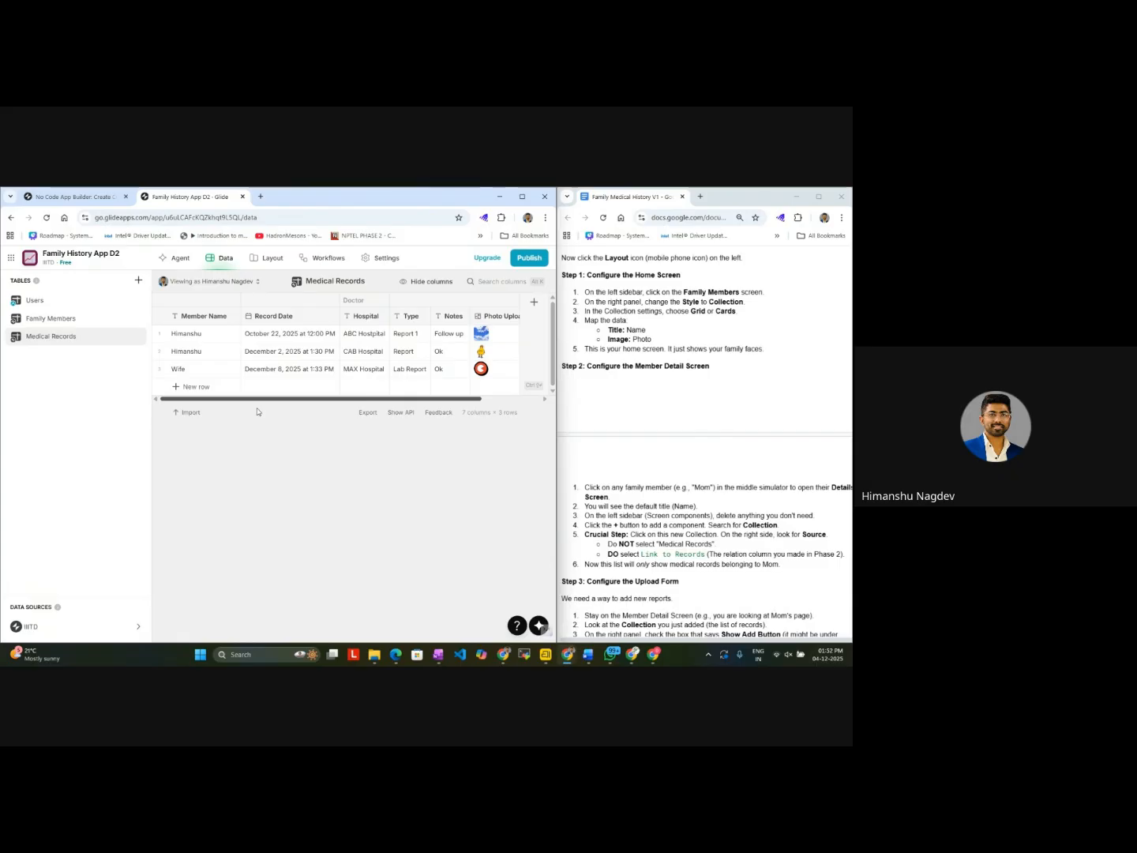
{"action": "left_click", "coordinate": [88, 327]}
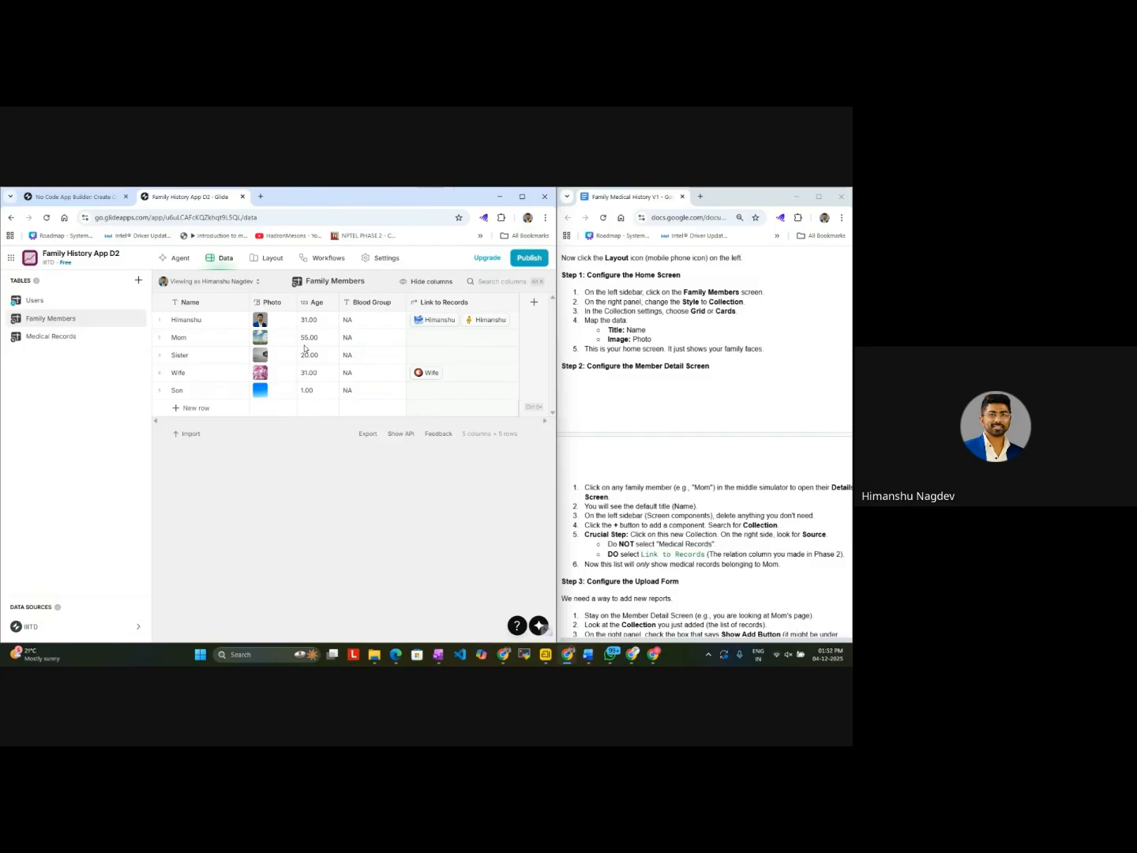
{"action": "left_click", "coordinate": [75, 345]}
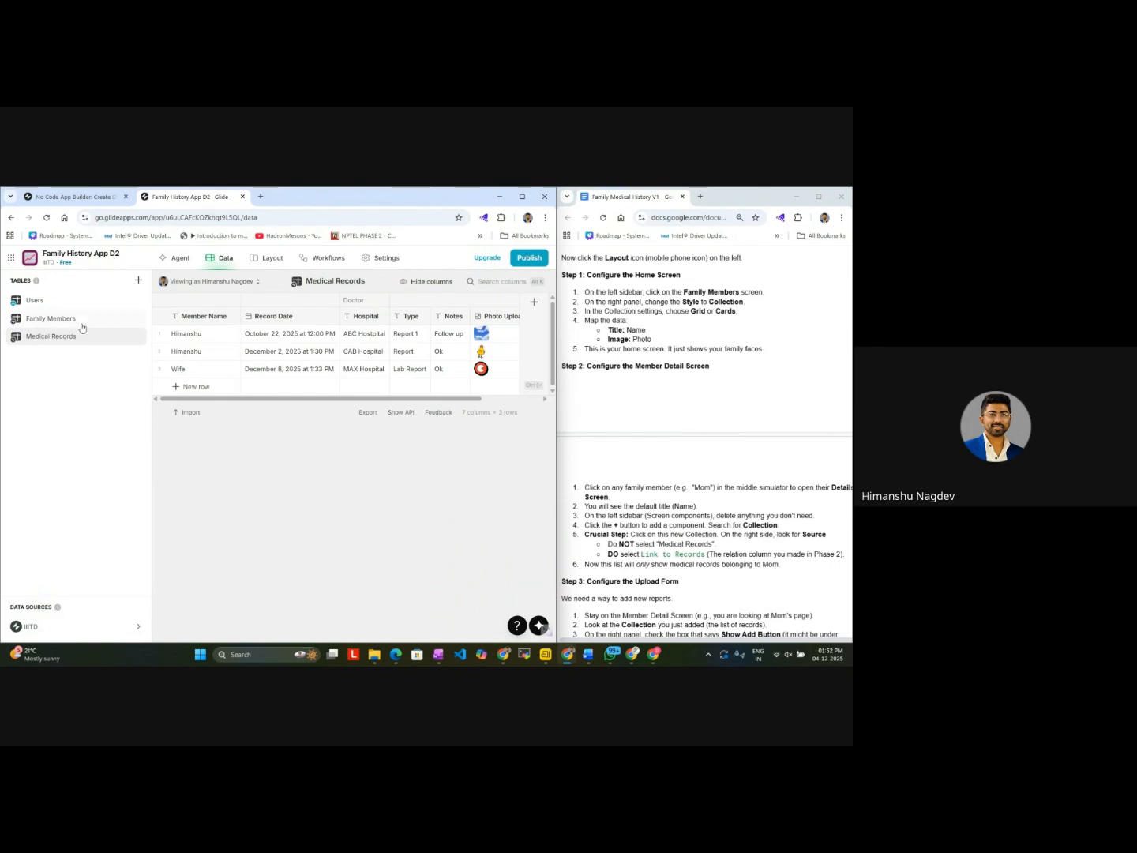
{"action": "left_click", "coordinate": [84, 320]}
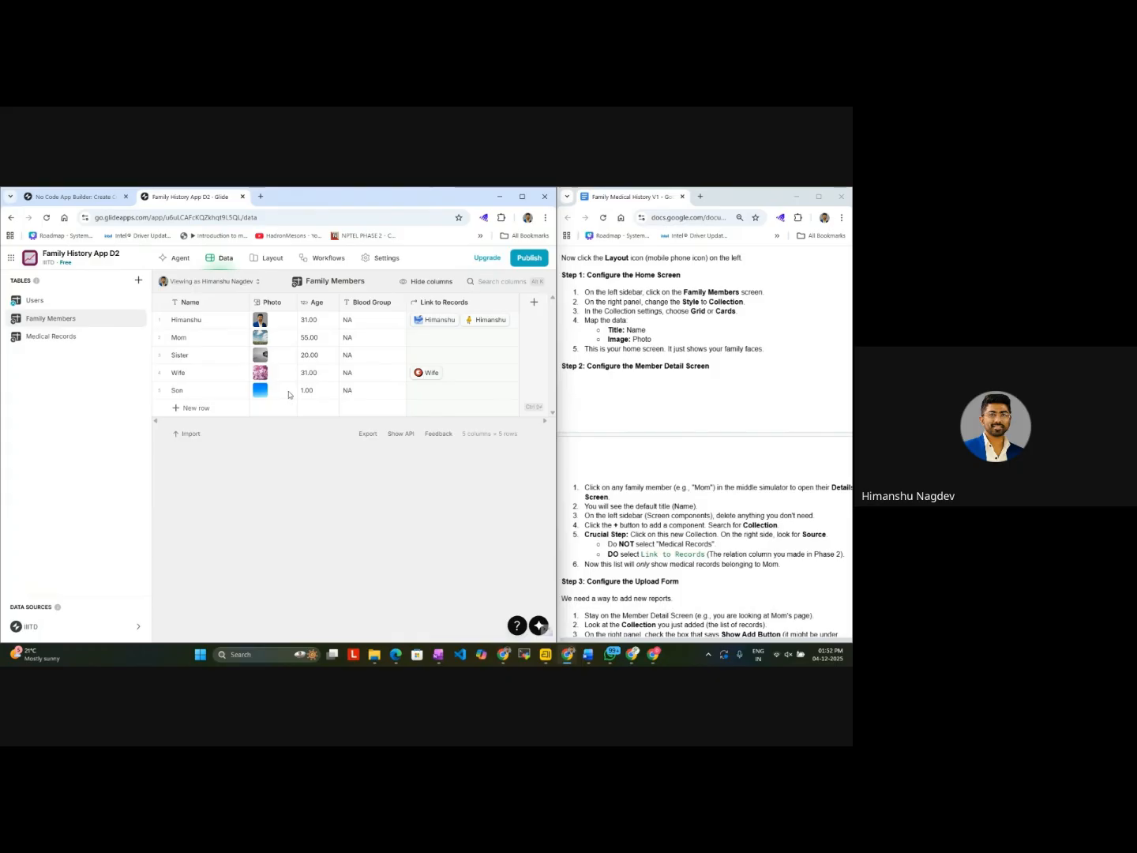
{"action": "left_click", "coordinate": [426, 378]}
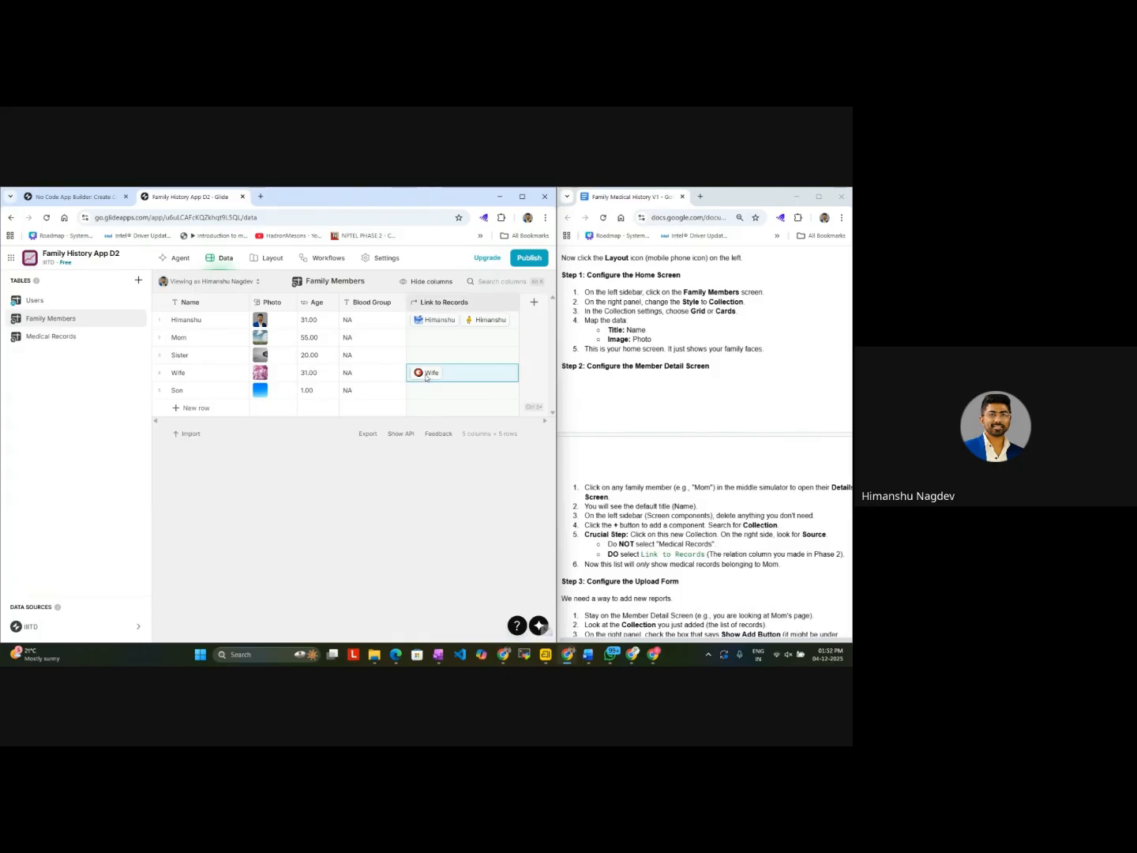
Step: Set the date in the Wife row's Record Date to 12/1/2025 in the Medical Records table
{"action": "left_click", "coordinate": [119, 340]}
{"action": "left_click", "coordinate": [255, 368]}
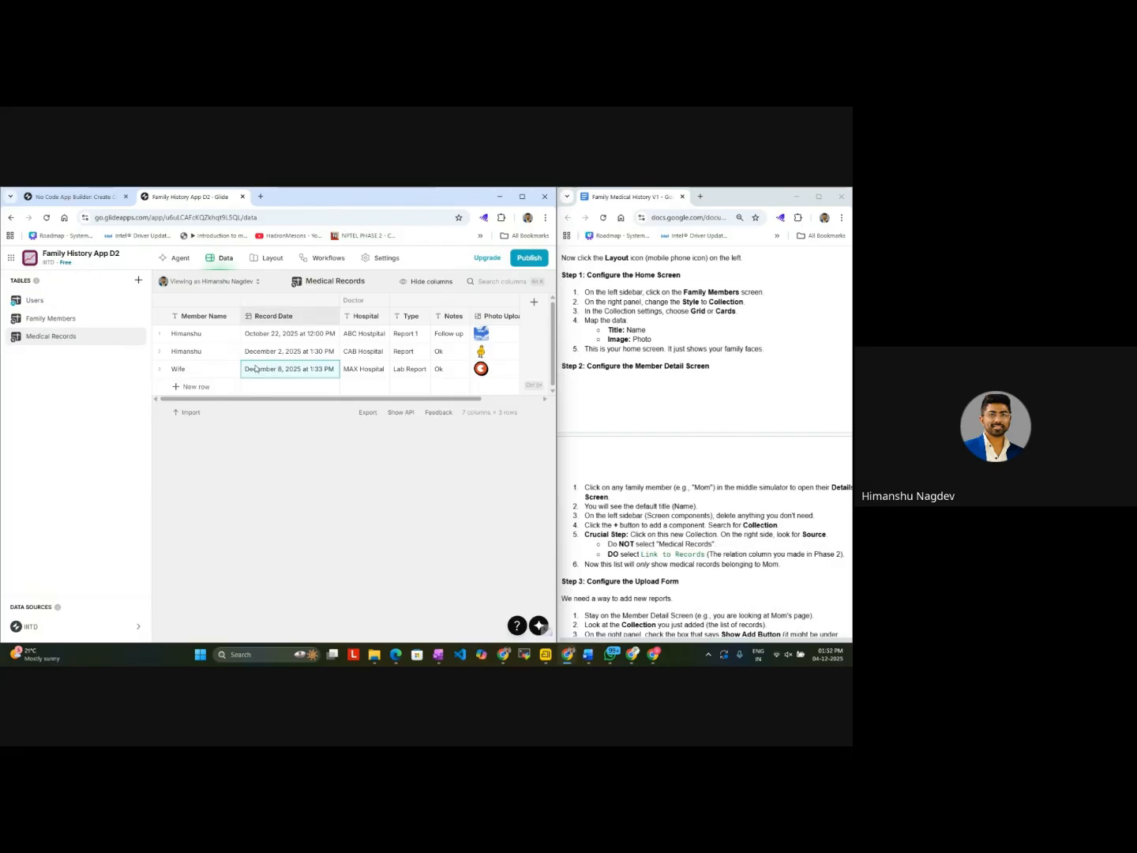
{"action": "double_click", "coordinate": [256, 368]}
{"action": "left_click", "coordinate": [259, 368]}
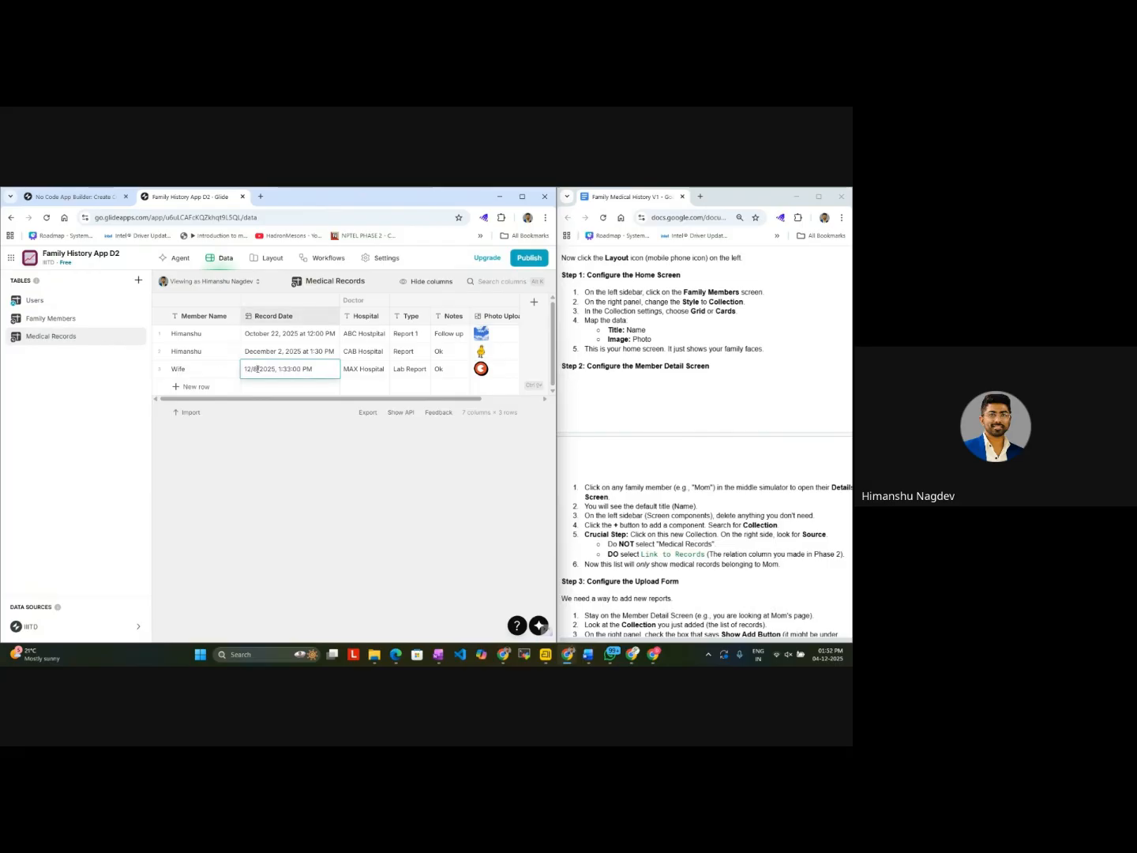
{"action": "key", "text": "BackSpace"}
{"action": "type", "text": "1"}
{"action": "left_click", "coordinate": [271, 478]}
Step: View the second entry of the Member Detail Screen in the layout preview, including the Medical Records collection on the detail pages
{"action": "left_click", "coordinate": [267, 261]}
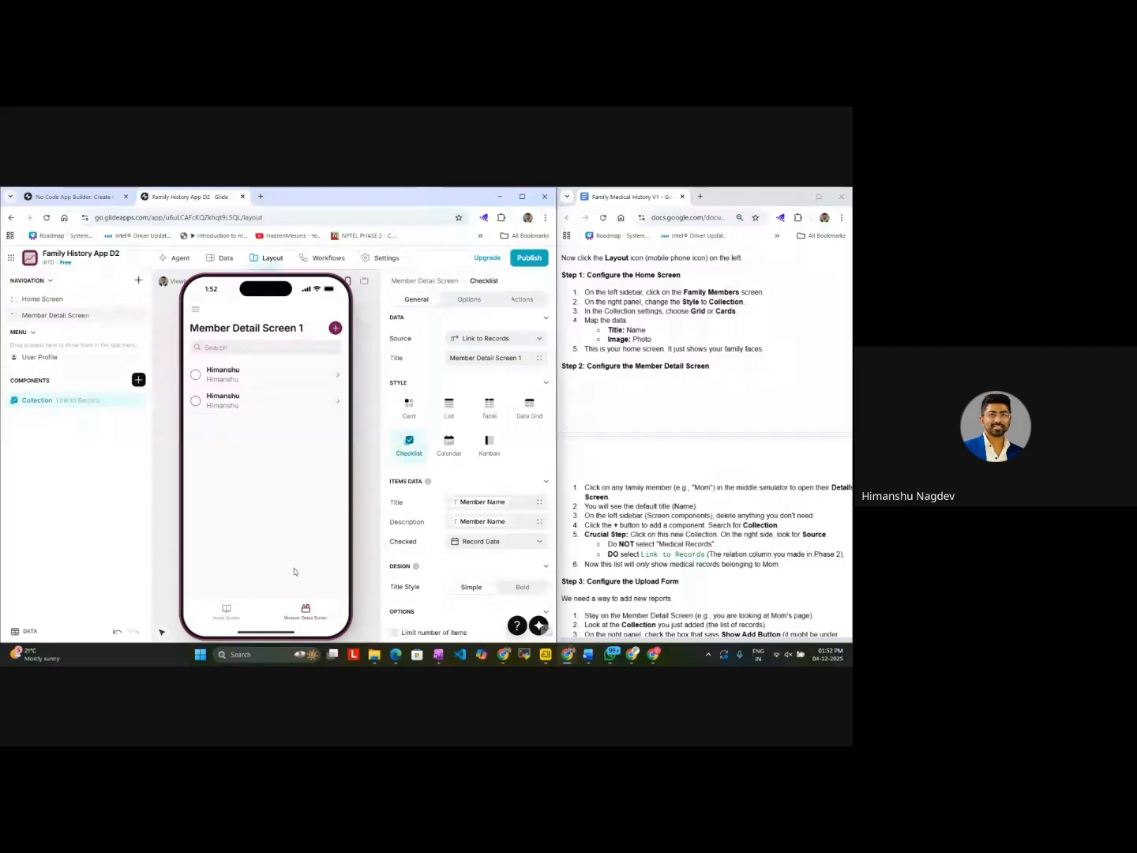
{"action": "left_click", "coordinate": [267, 401]}
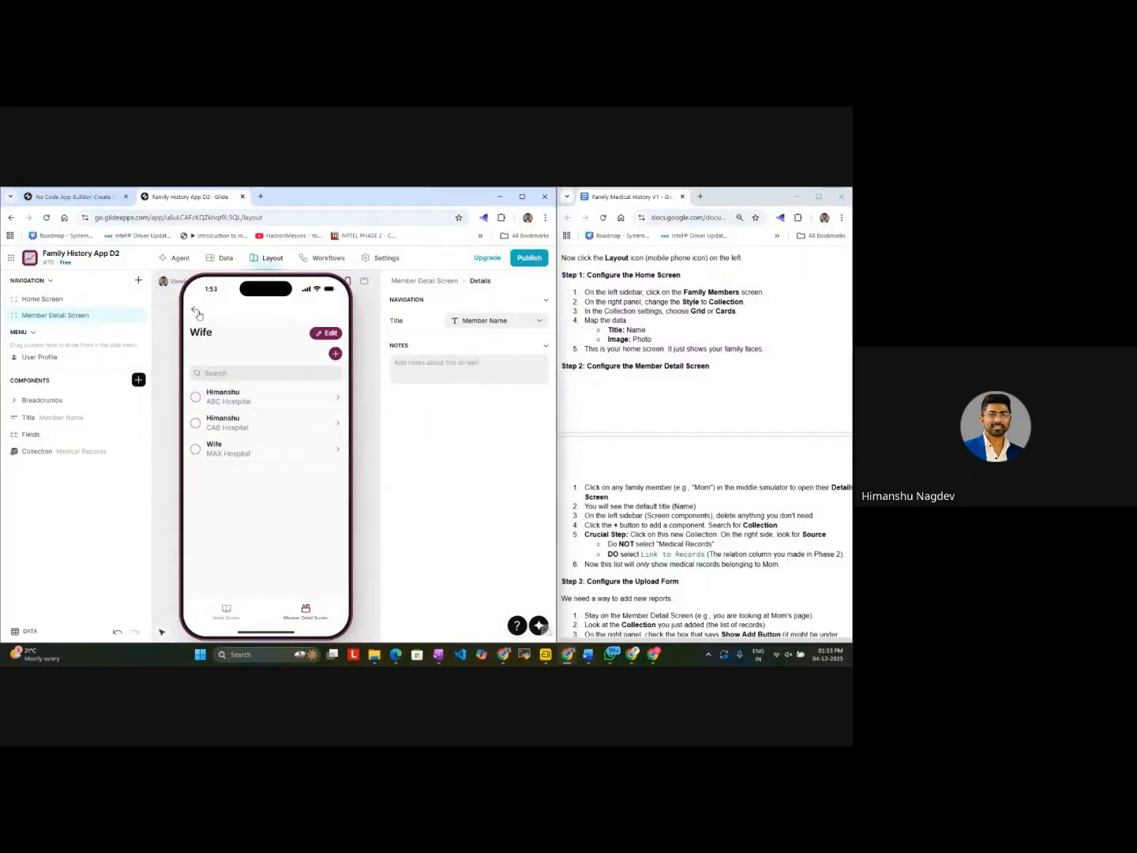
{"action": "left_click", "coordinate": [198, 315]}
{"action": "left_click", "coordinate": [198, 314]}
{"action": "left_click", "coordinate": [198, 314]}
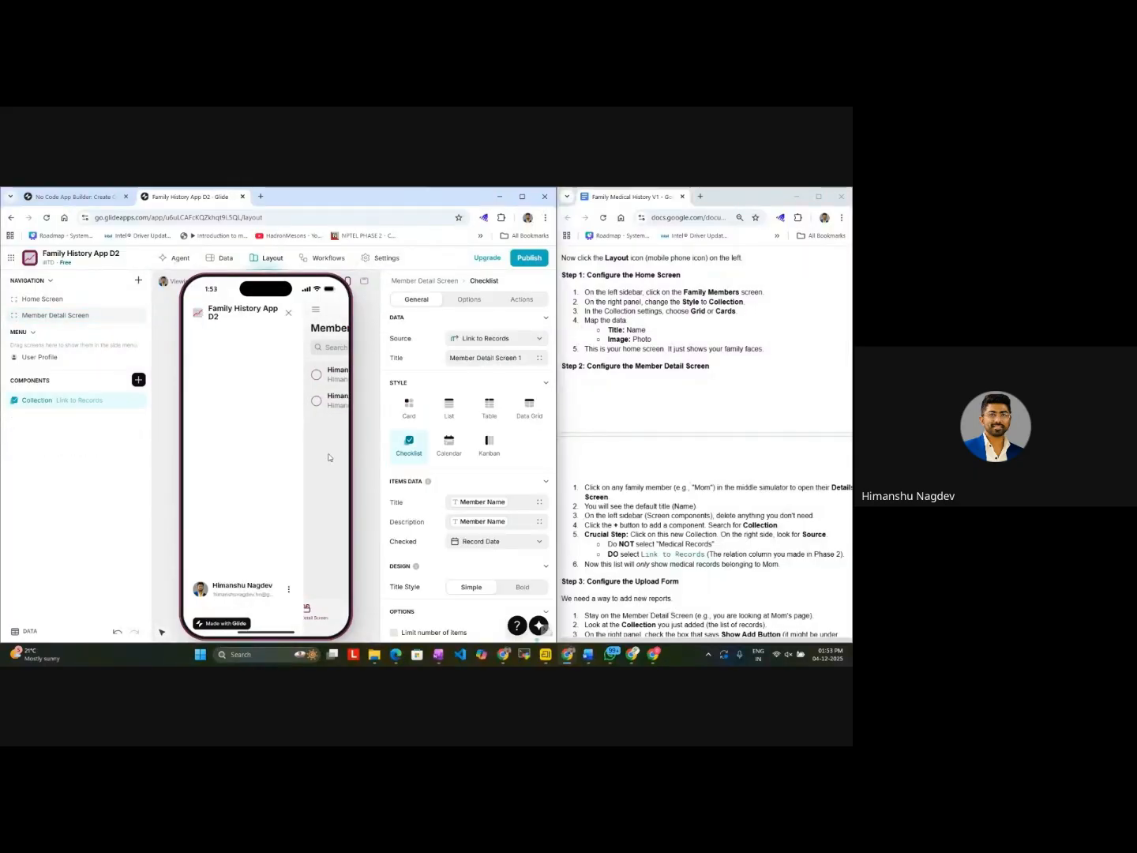
{"action": "left_click", "coordinate": [330, 458]}
Step: Examine the Home Screen in the preview, comparing the linked records on the Wife page and the first family member's page
{"action": "left_click", "coordinate": [227, 613]}
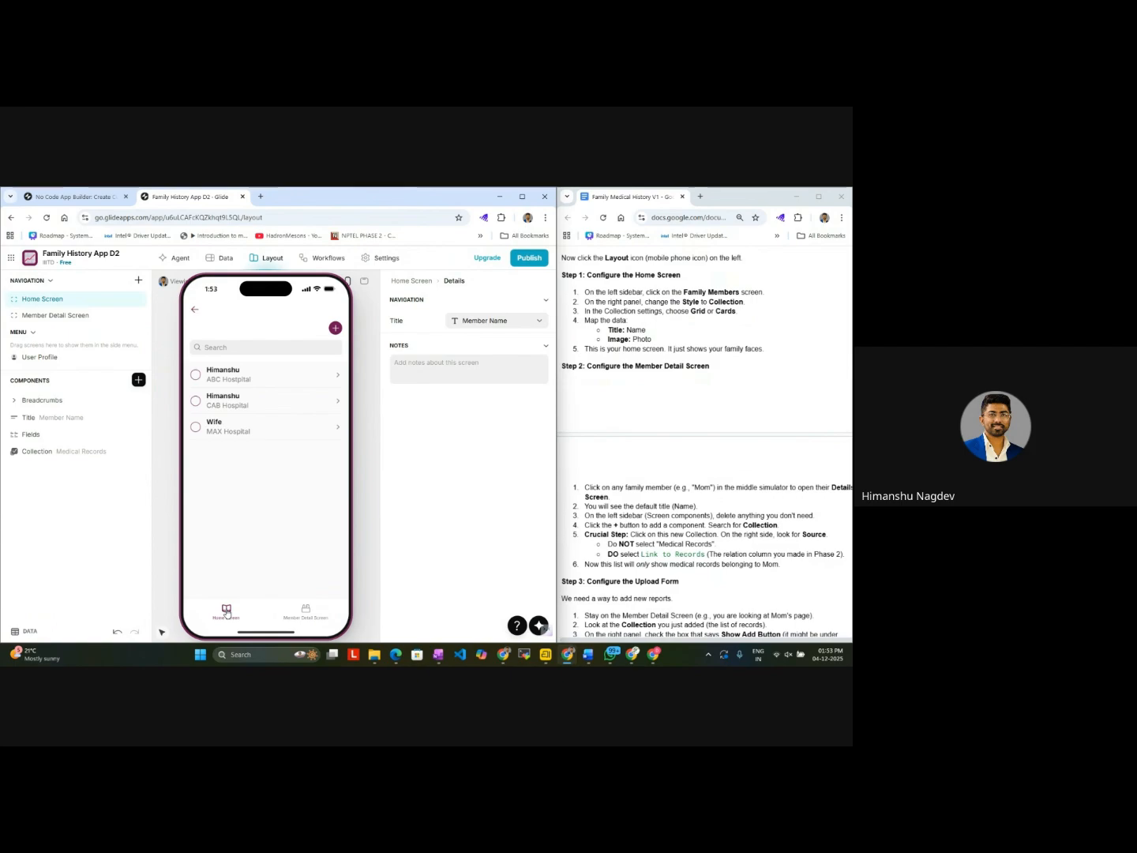
{"action": "left_click", "coordinate": [226, 612]}
{"action": "left_click", "coordinate": [292, 480]}
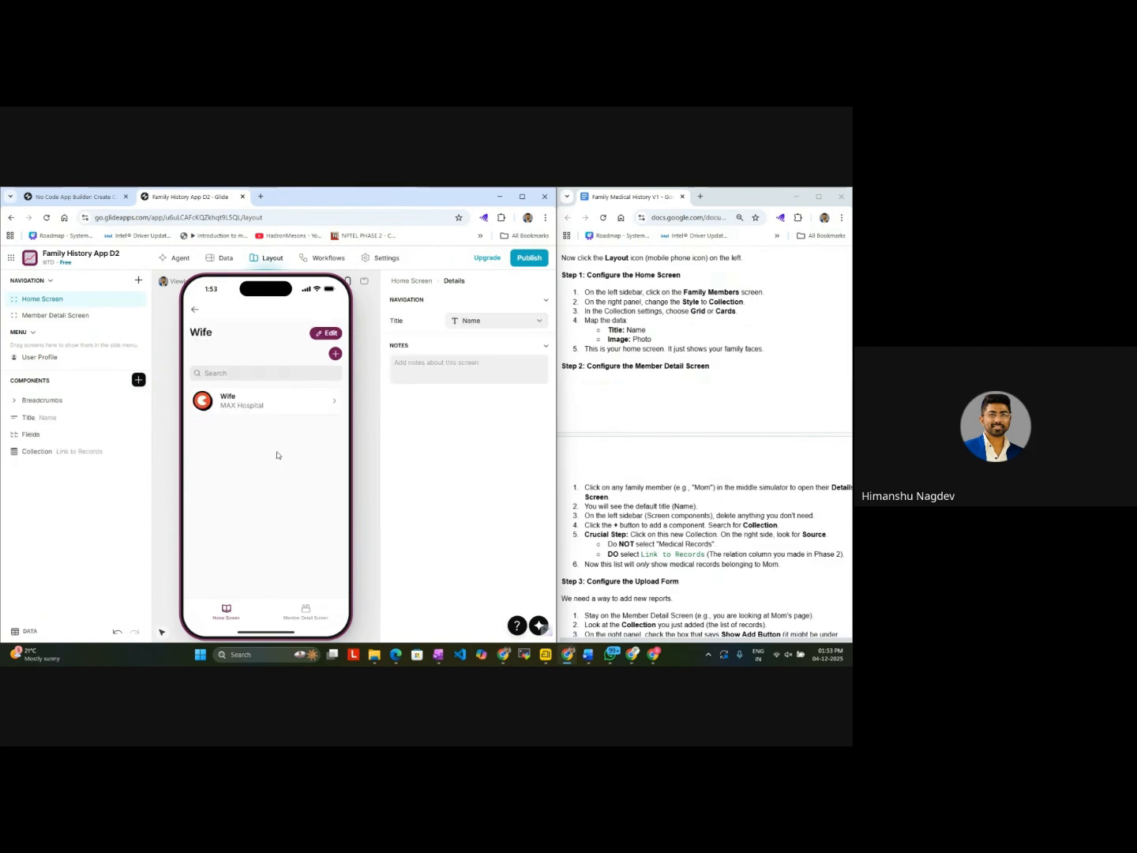
{"action": "left_click", "coordinate": [193, 309]}
{"action": "left_click", "coordinate": [234, 415]}
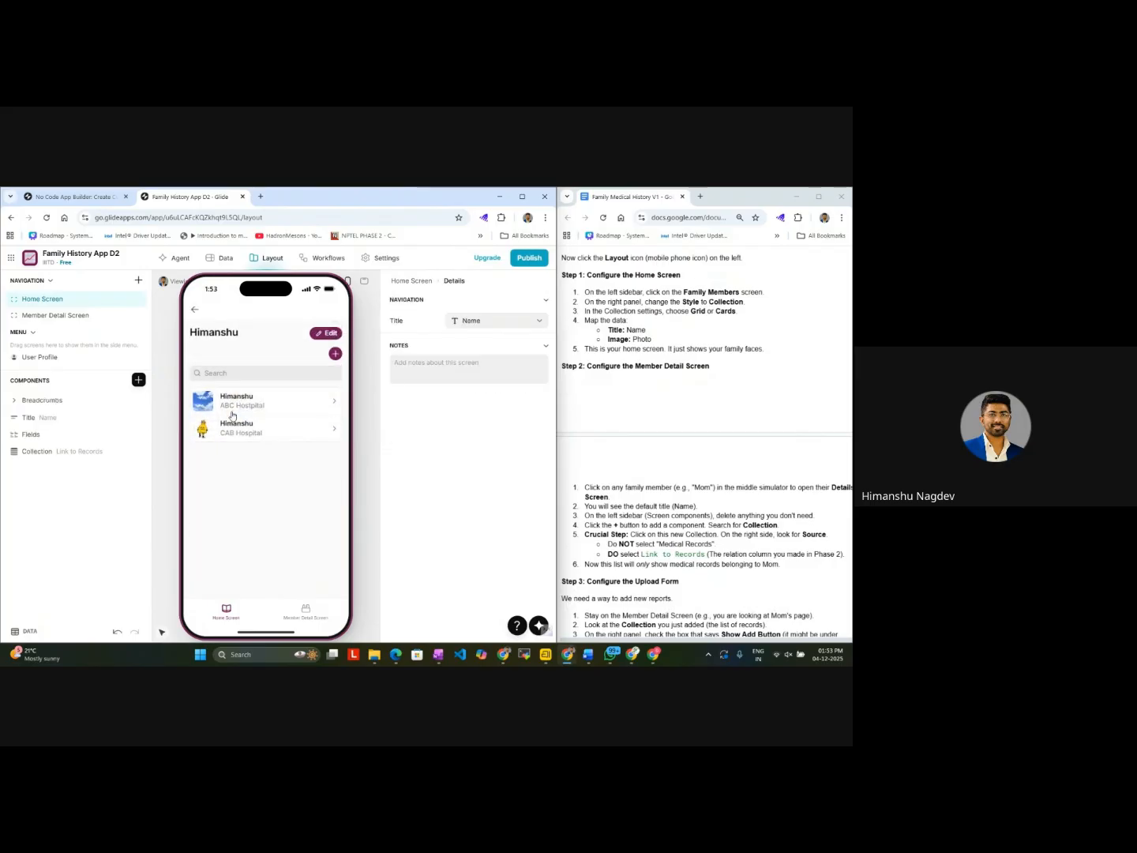
{"action": "left_click", "coordinate": [193, 312]}
{"action": "left_click", "coordinate": [304, 474]}
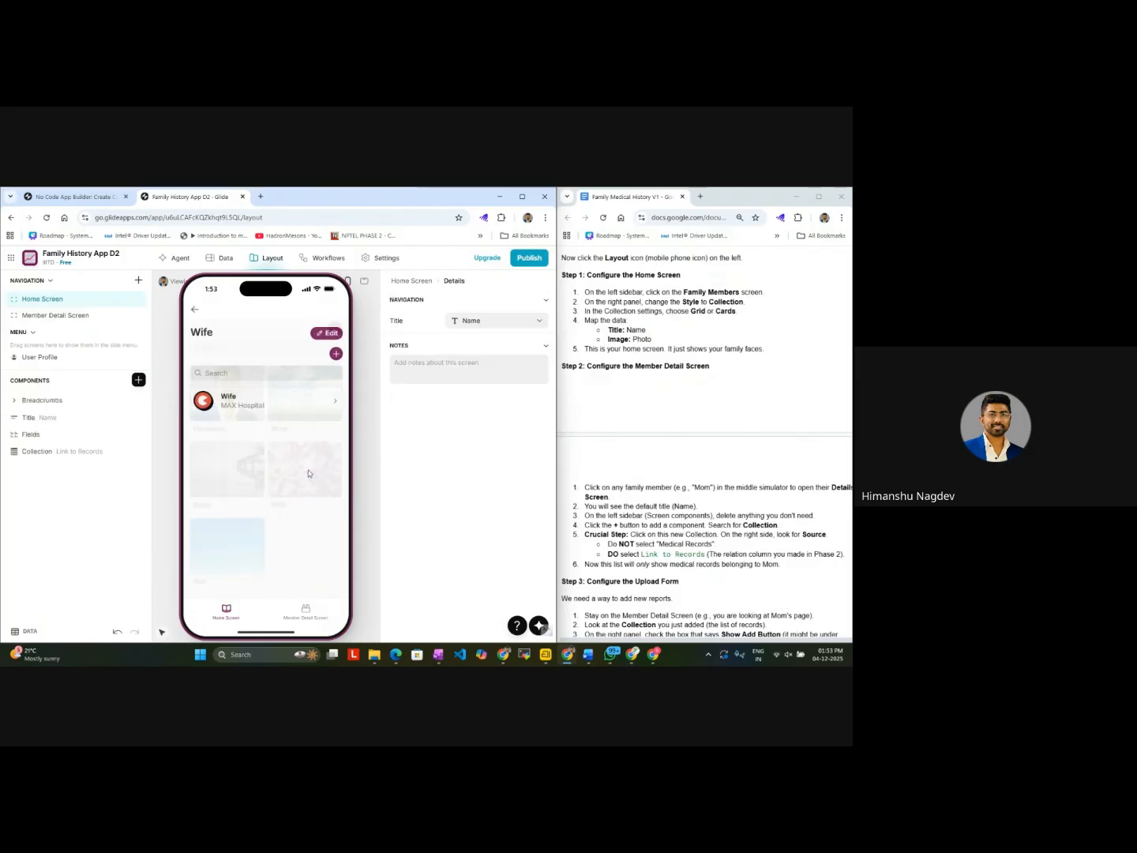
{"action": "left_click", "coordinate": [193, 314]}
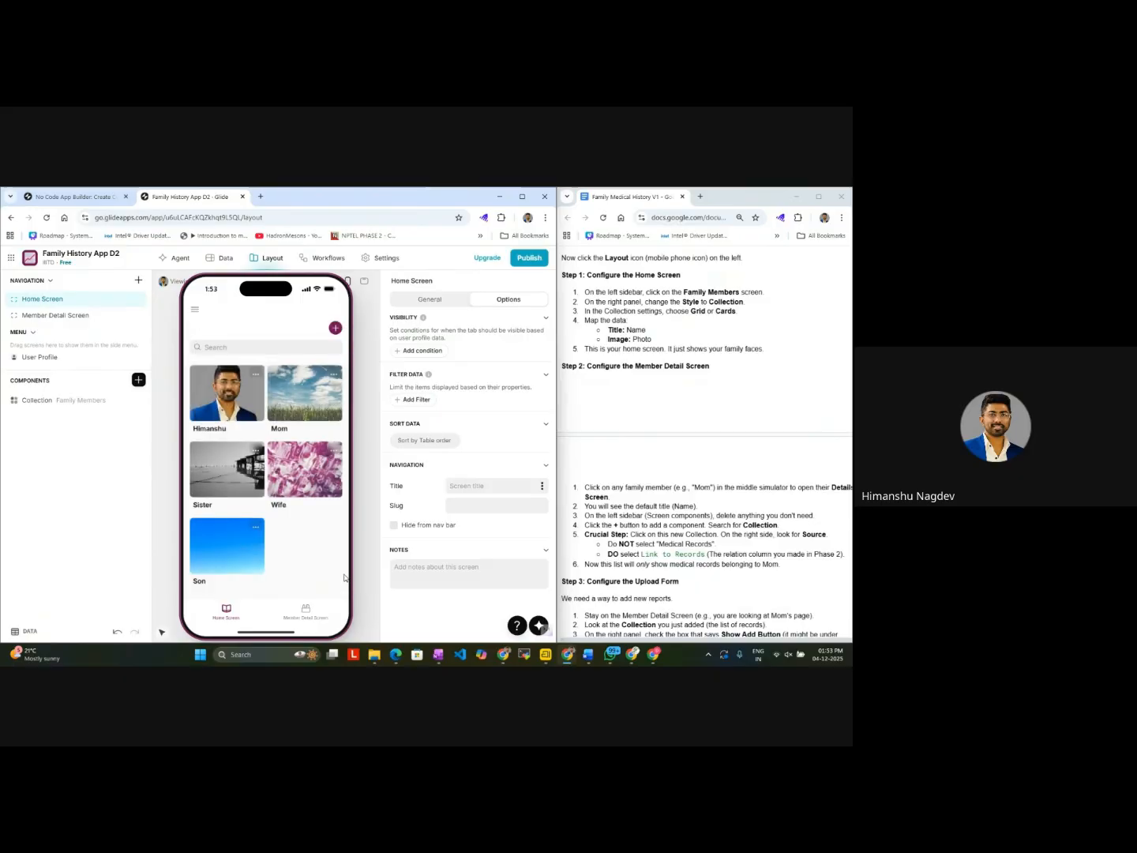
Step: Try Member Name, Doctor's Hospital and Type as the Checked column of the Member Detail Screen's collection, and restore Record Date
{"action": "left_click", "coordinate": [306, 609]}
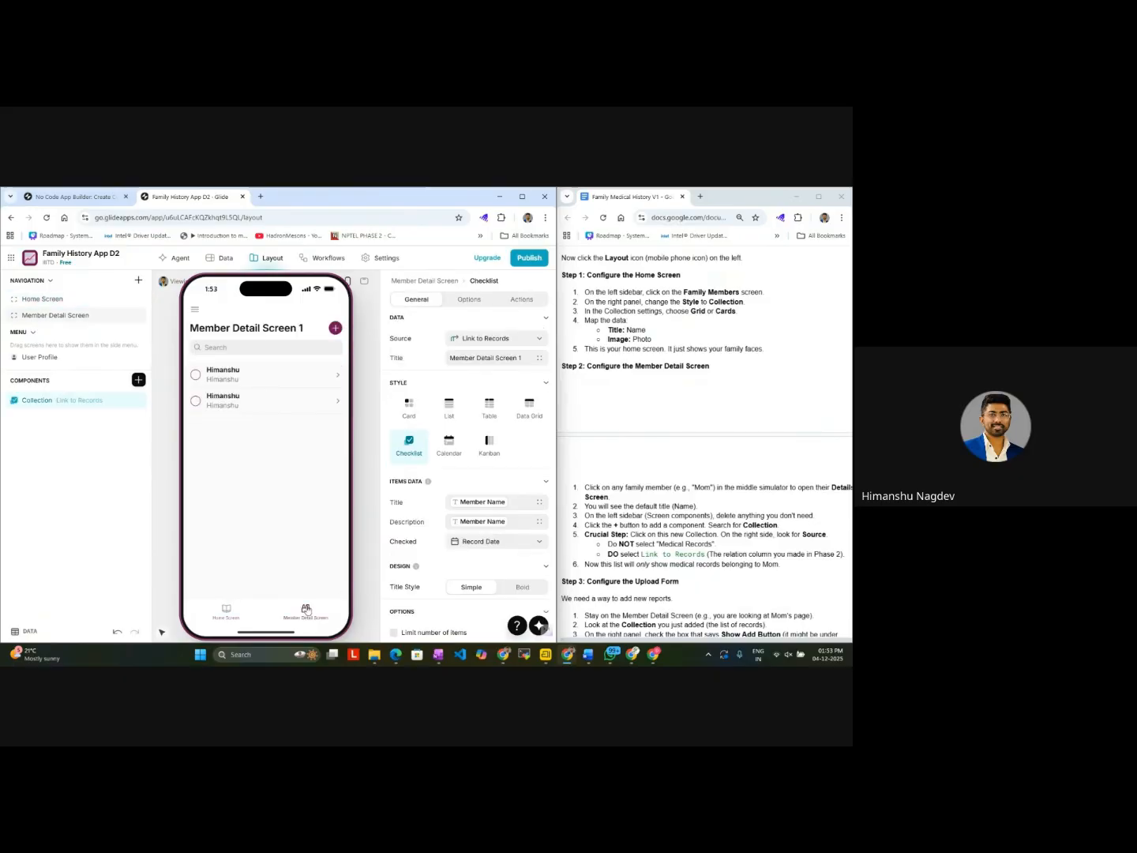
{"action": "scroll", "coordinate": [474, 506], "scroll_direction": "down", "scroll_amount": 2}
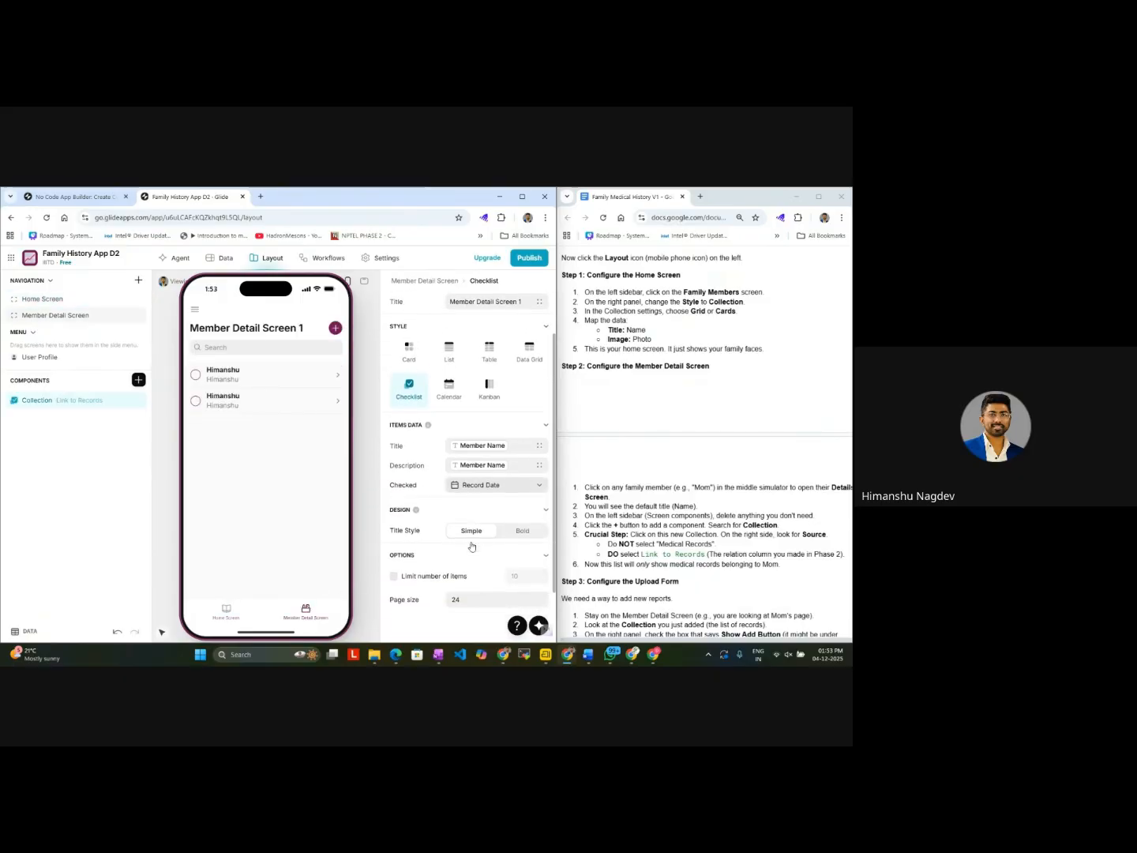
{"action": "left_click", "coordinate": [500, 457]}
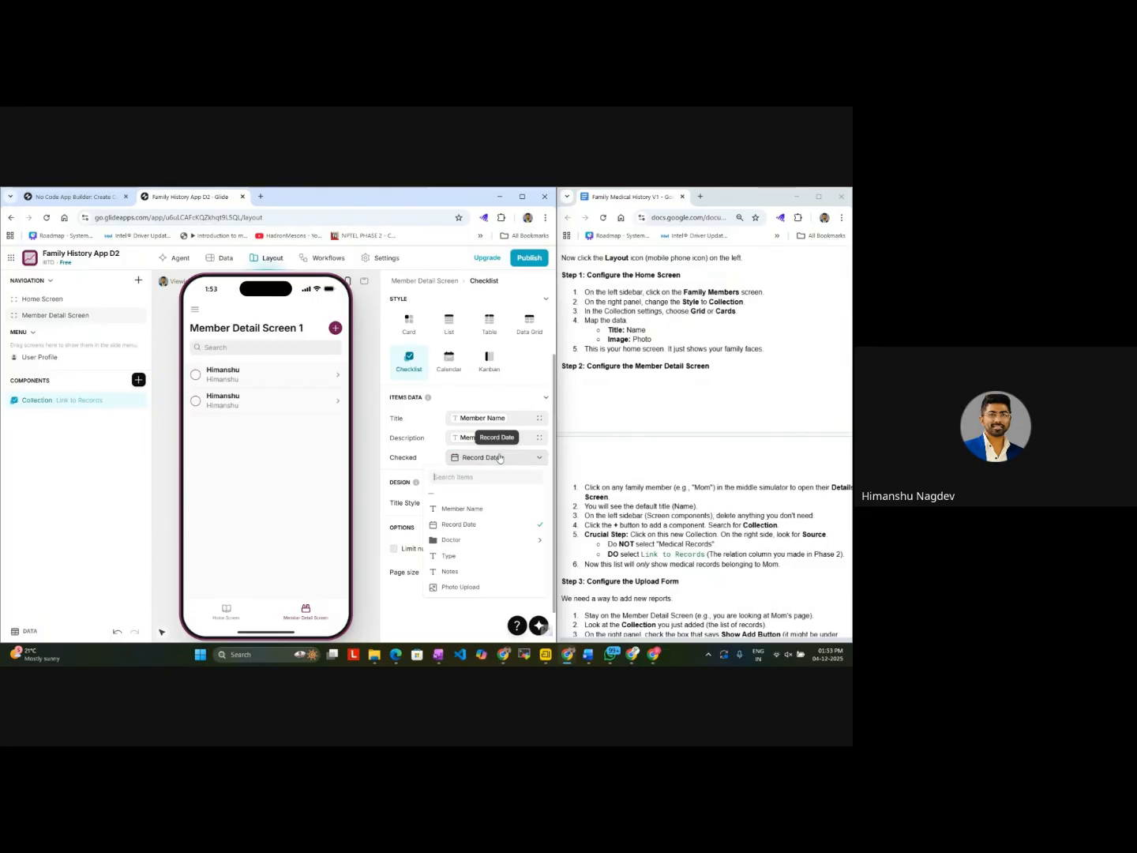
{"action": "left_click", "coordinate": [466, 508]}
{"action": "left_click", "coordinate": [500, 463]}
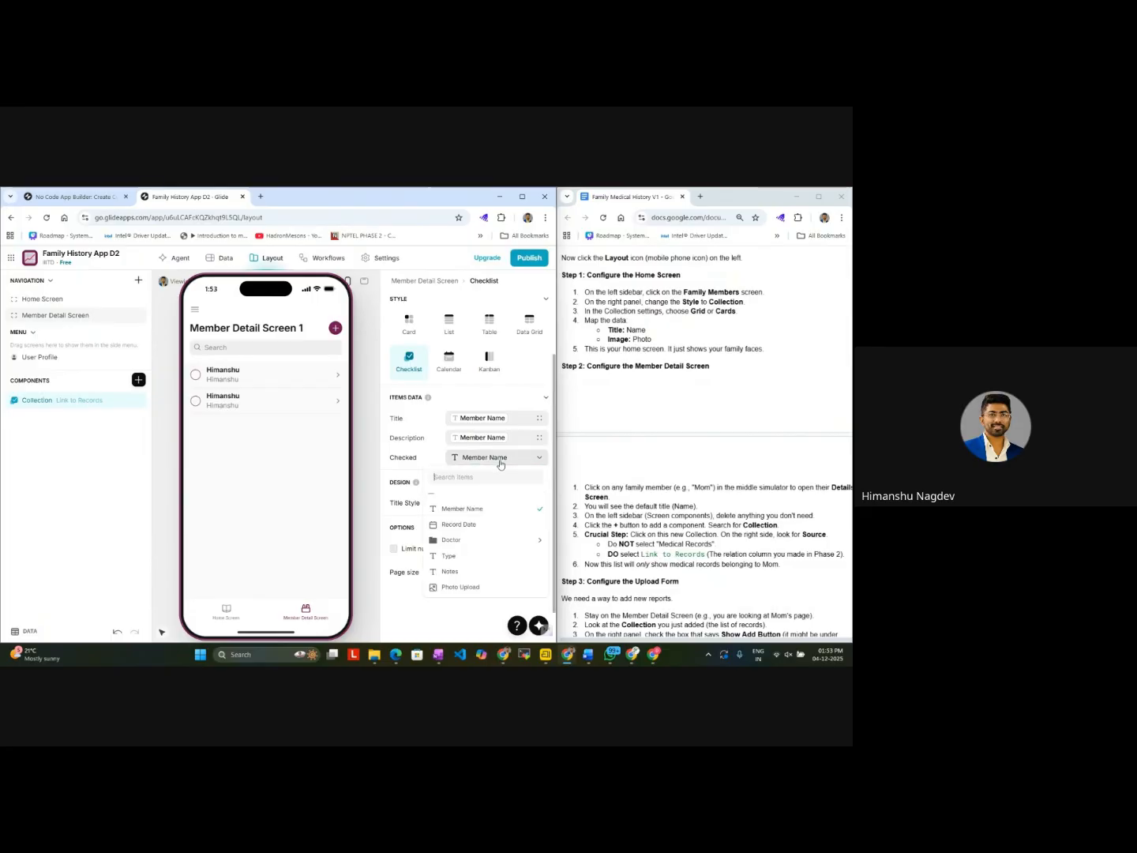
{"action": "left_click", "coordinate": [466, 525]}
{"action": "left_click", "coordinate": [496, 458]}
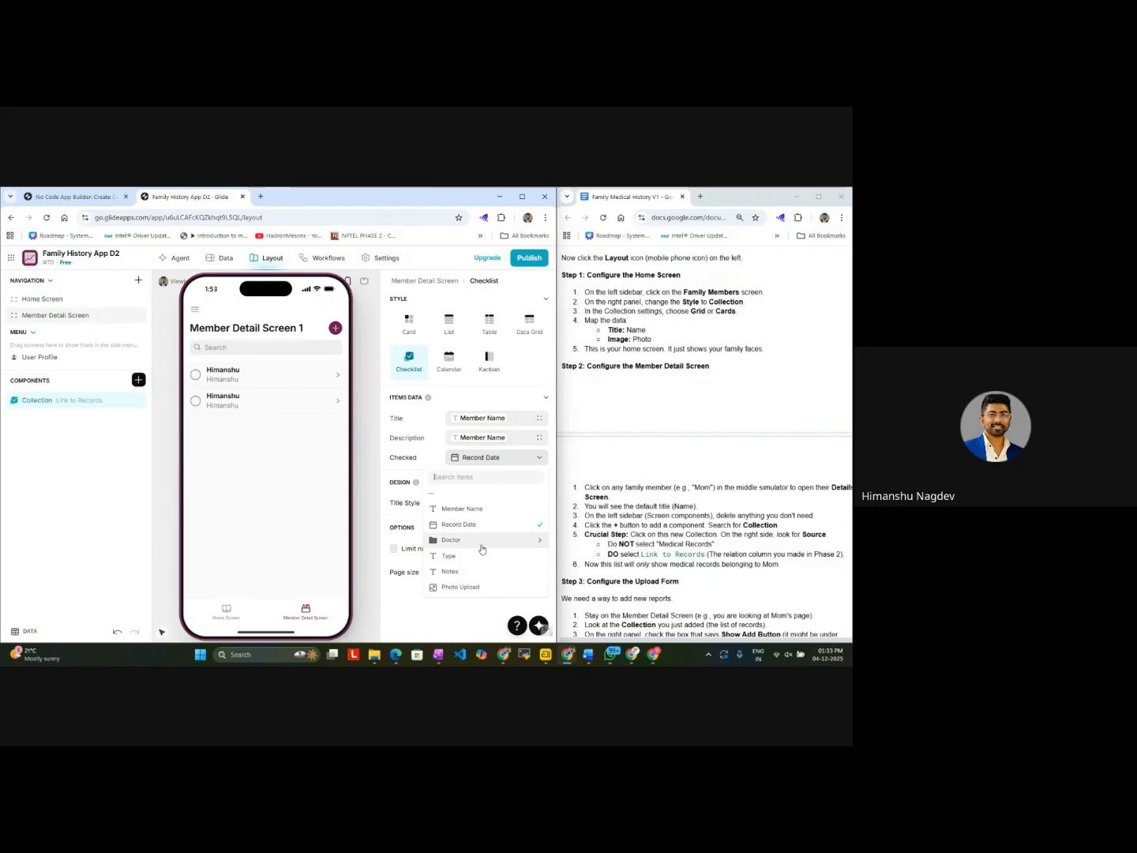
{"action": "mouse_move", "coordinate": [483, 548]}
{"action": "left_click", "coordinate": [330, 539]}
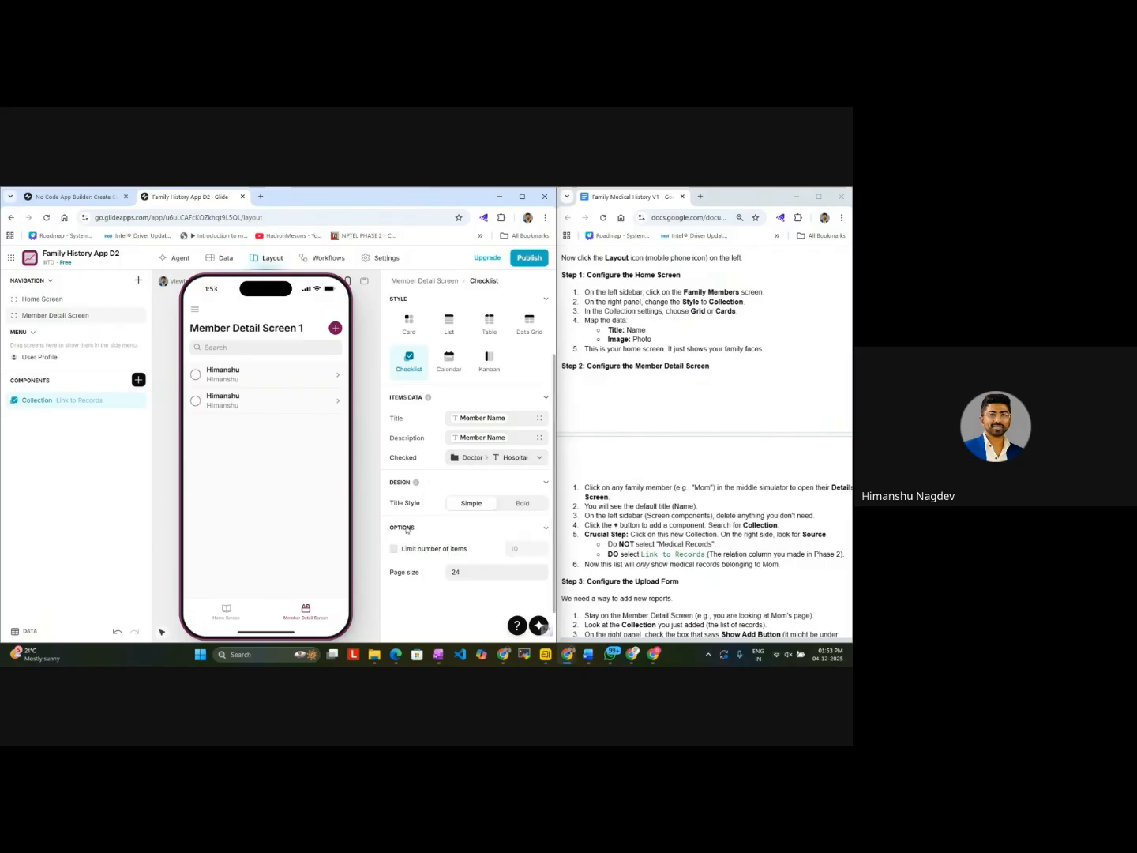
{"action": "left_click", "coordinate": [489, 458]}
{"action": "left_click", "coordinate": [454, 556]}
{"action": "left_click", "coordinate": [474, 459]}
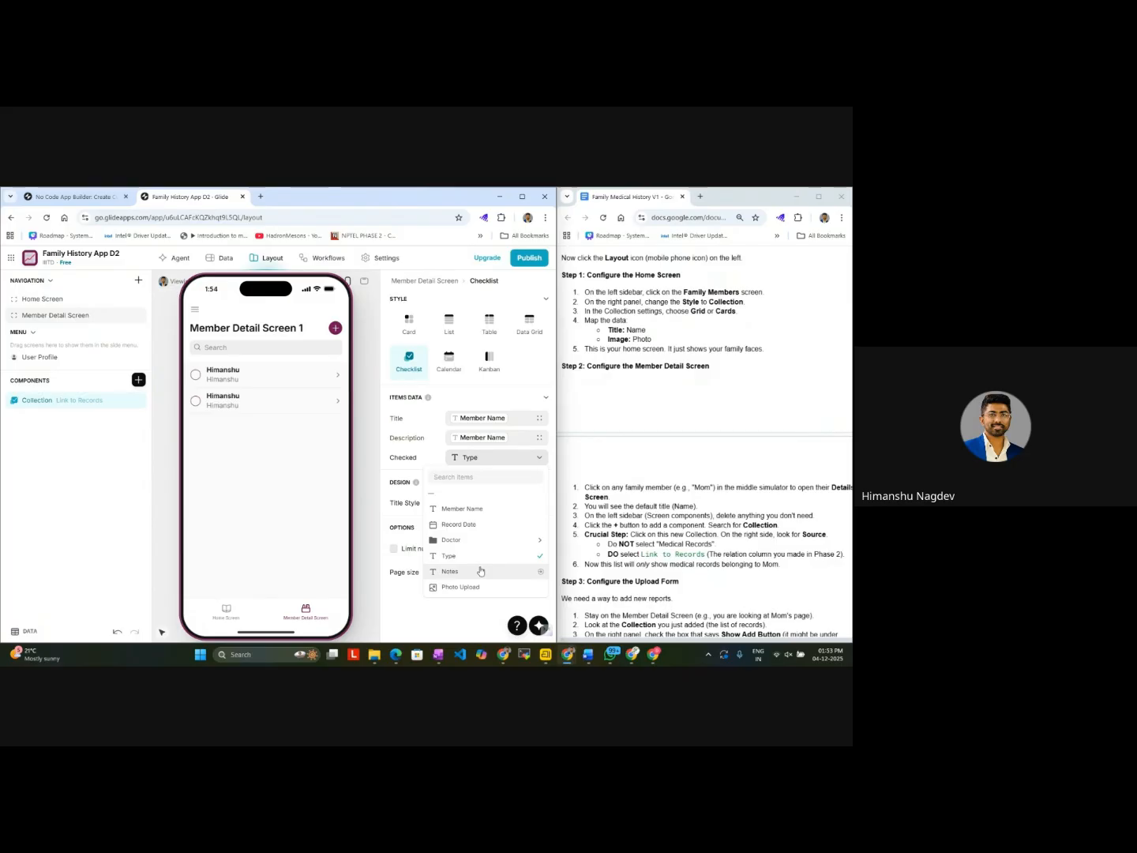
{"action": "left_click", "coordinate": [490, 526]}
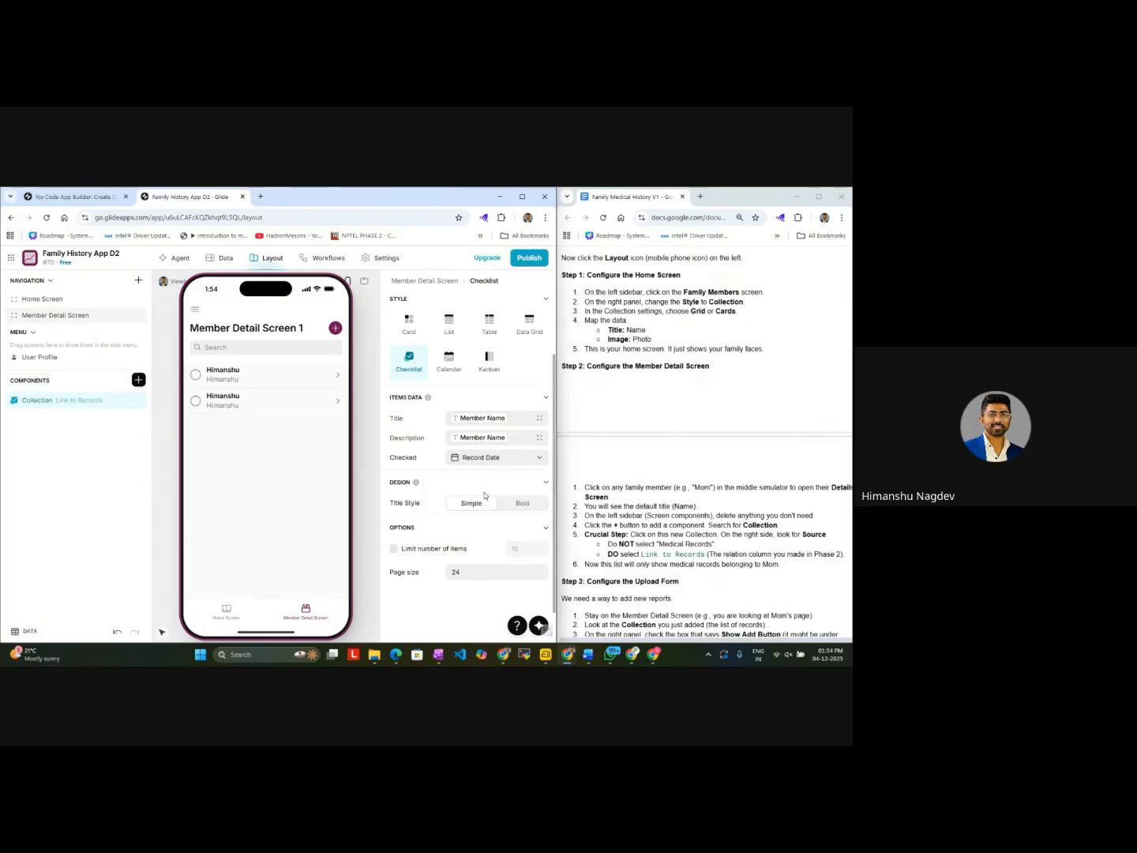
Step: Try grouping the Link to Records collection by Record Date, and settle on grouping it by Member Name
{"action": "scroll", "coordinate": [486, 496], "scroll_direction": "up", "scroll_amount": 3}
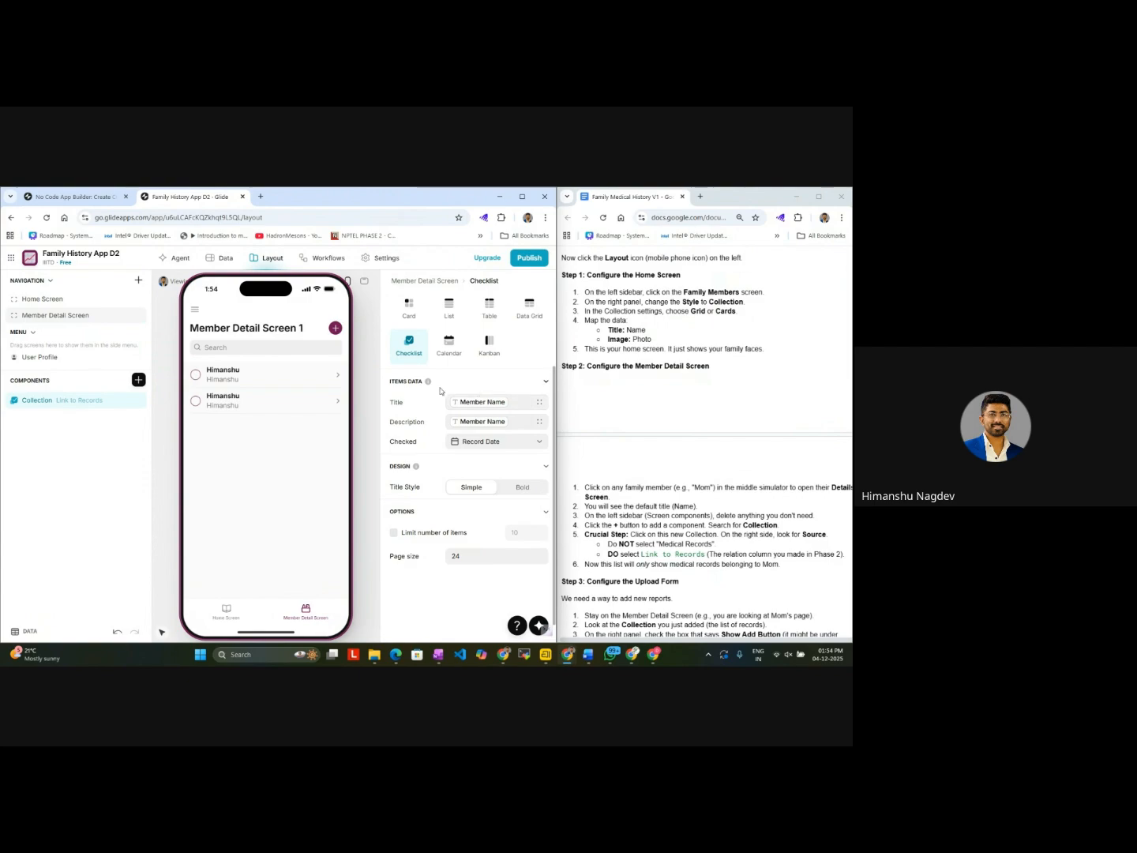
{"action": "left_click", "coordinate": [468, 300]}
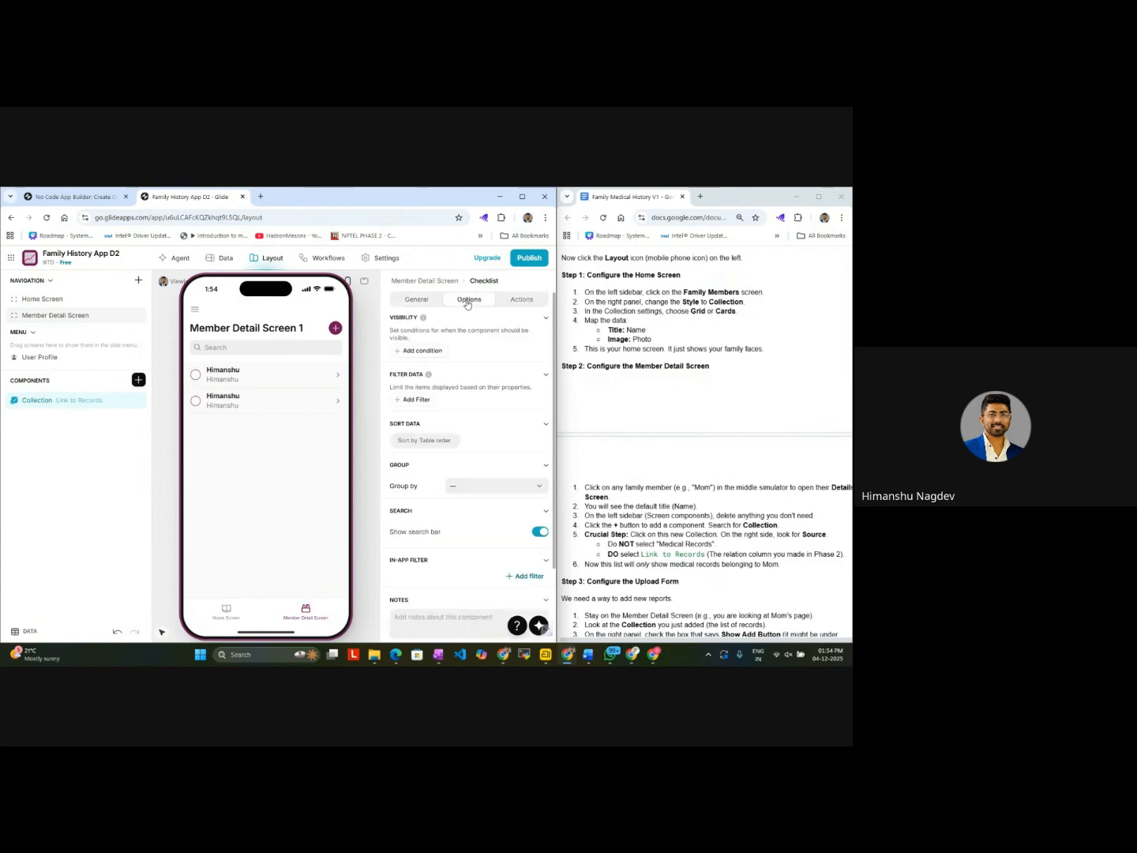
{"action": "left_click", "coordinate": [509, 487]}
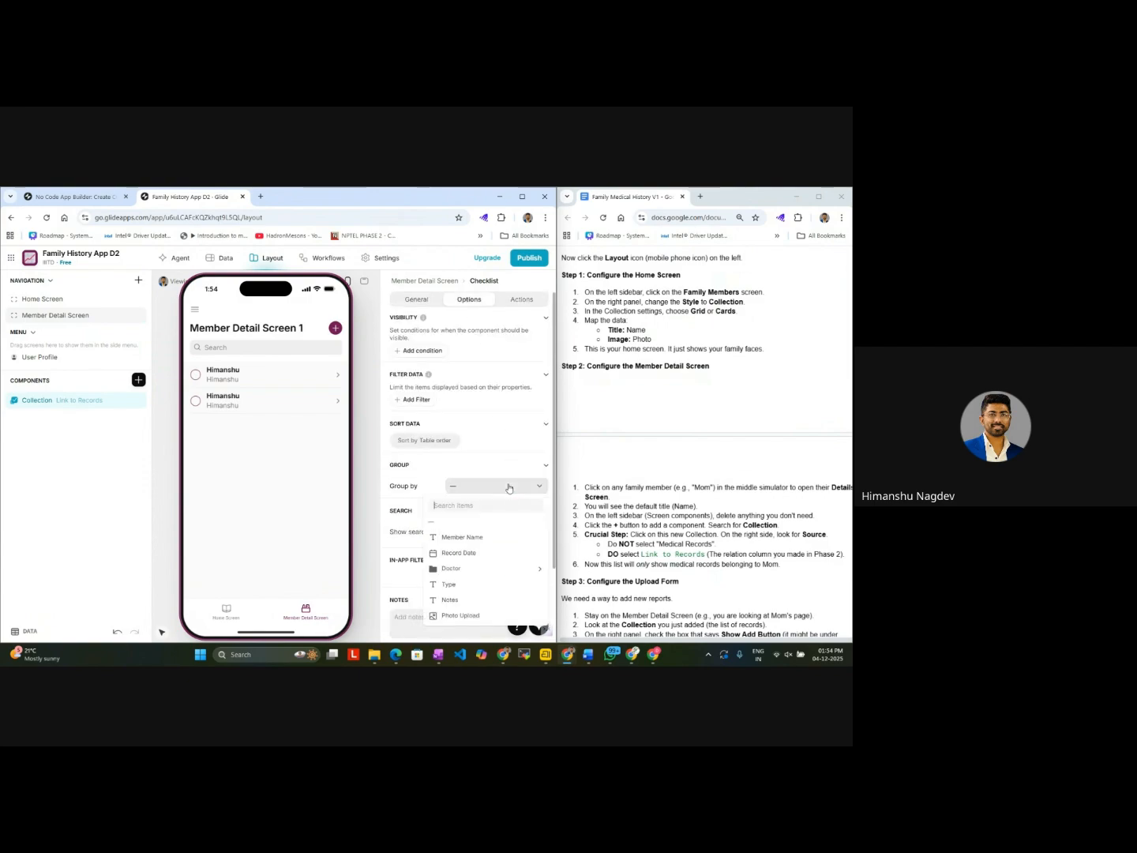
{"action": "left_click", "coordinate": [466, 537]}
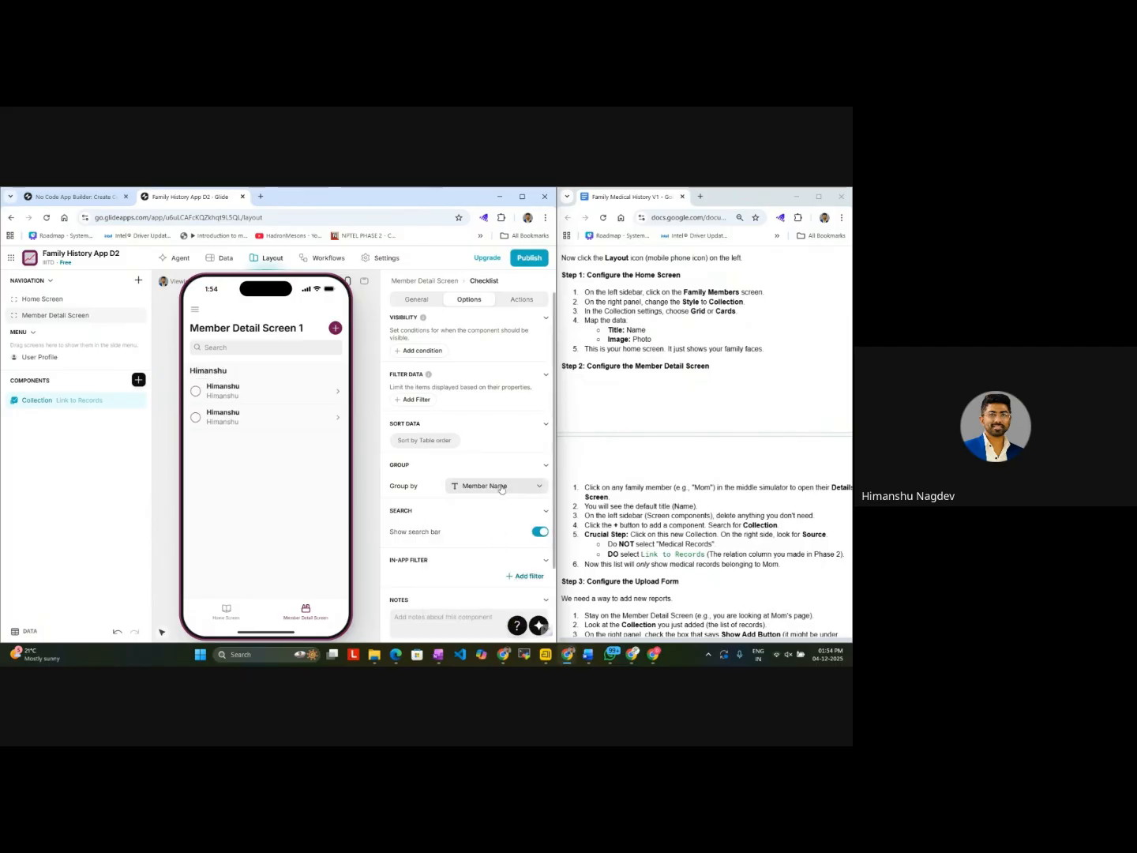
{"action": "left_click", "coordinate": [501, 488]}
{"action": "left_click", "coordinate": [485, 523]}
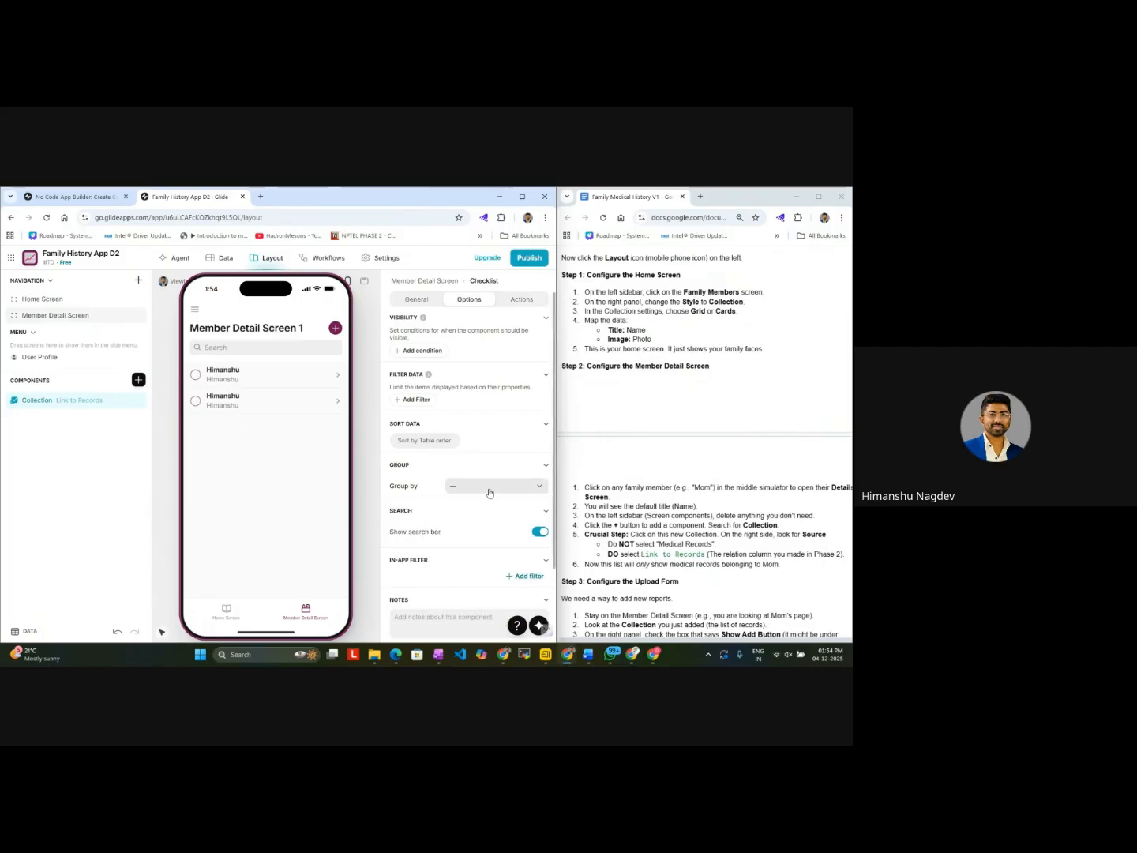
{"action": "left_click", "coordinate": [490, 487]}
{"action": "left_click", "coordinate": [459, 552]}
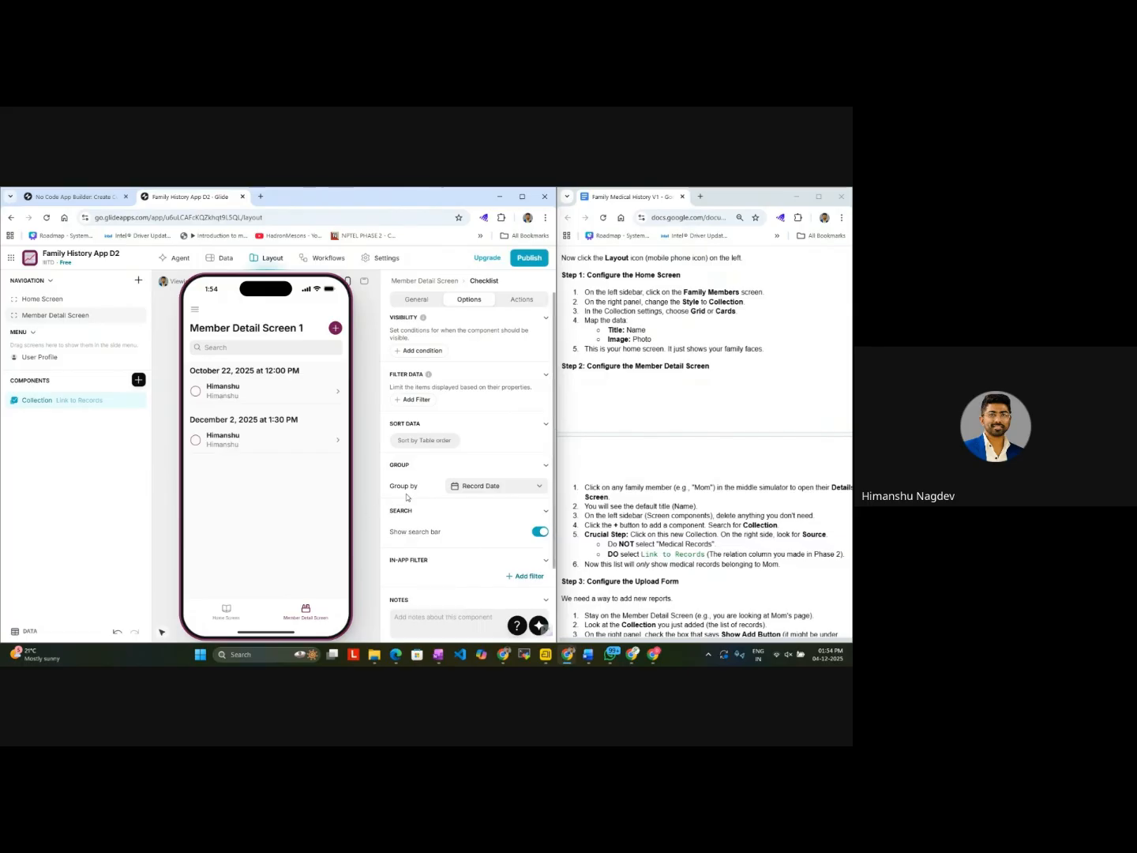
{"action": "left_click", "coordinate": [494, 486]}
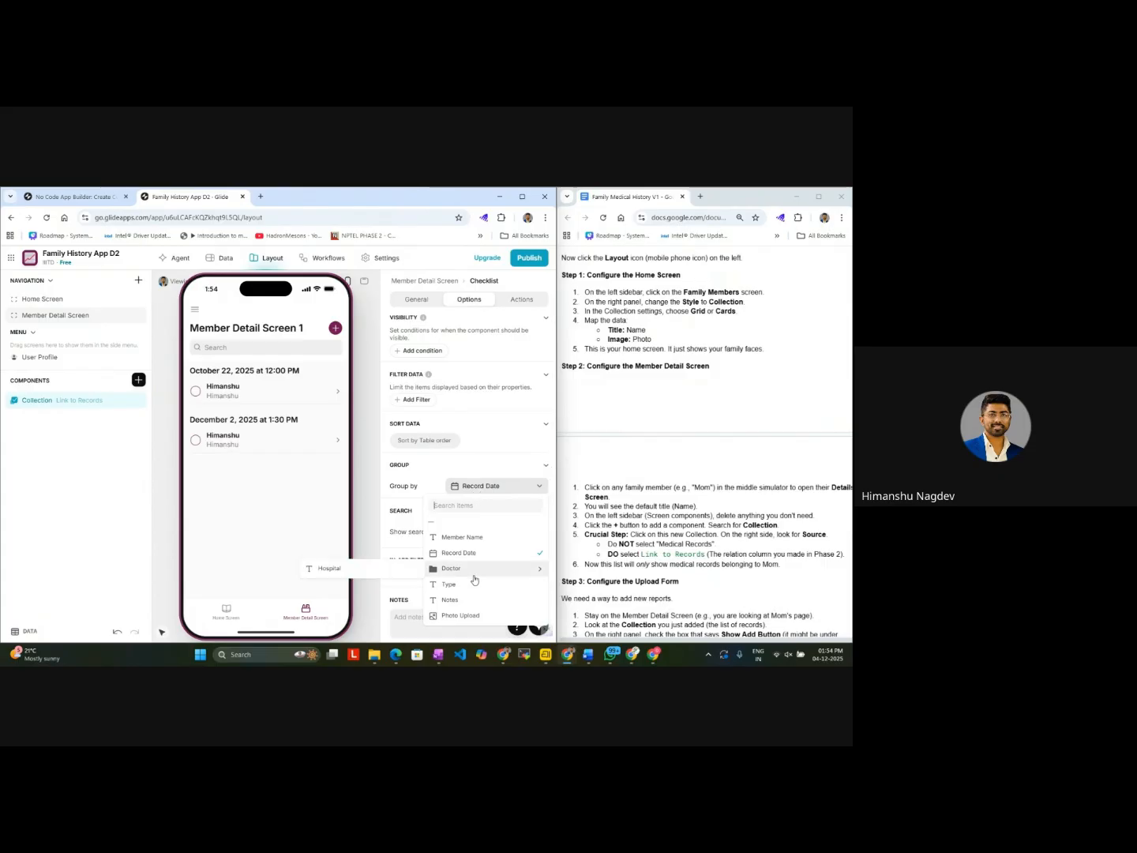
{"action": "left_click", "coordinate": [466, 537]}
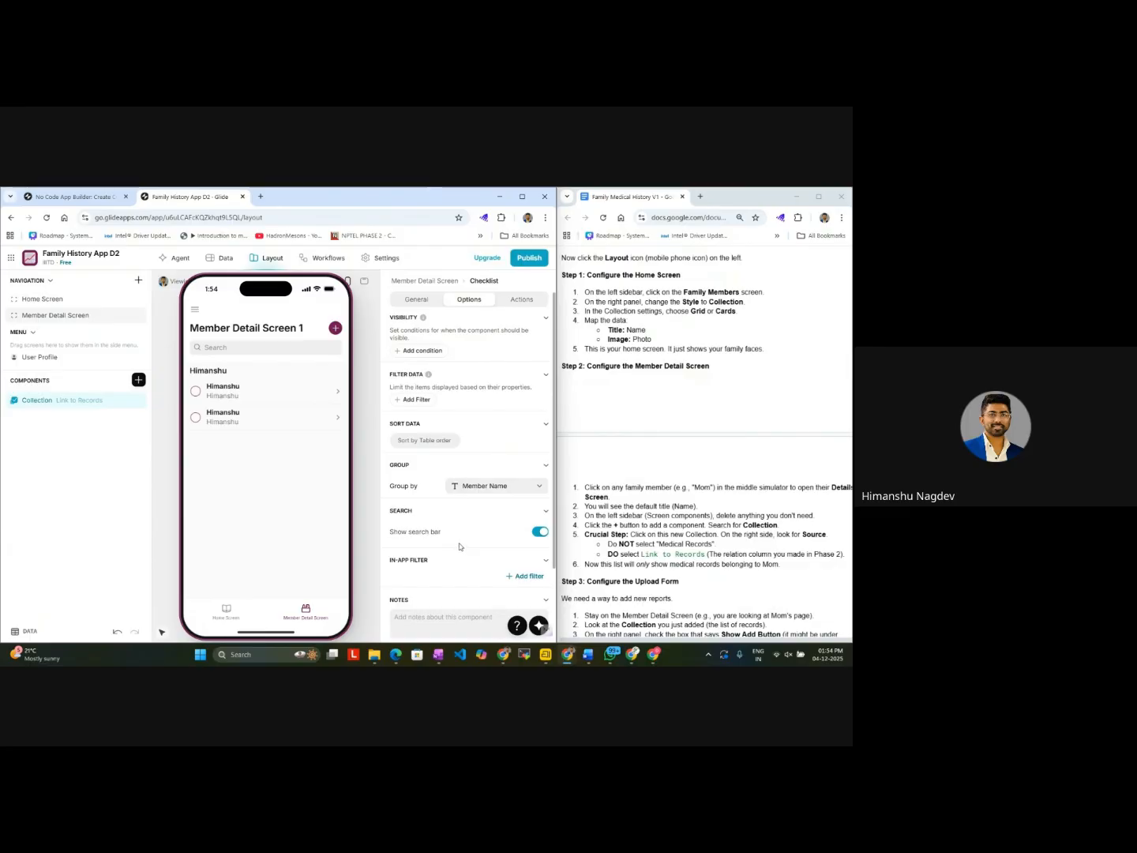
Step: Add an in-app filter on Member Name to the Member Detail Screen's collection and check the filter in the preview
{"action": "scroll", "coordinate": [469, 550], "scroll_direction": "down", "scroll_amount": 2}
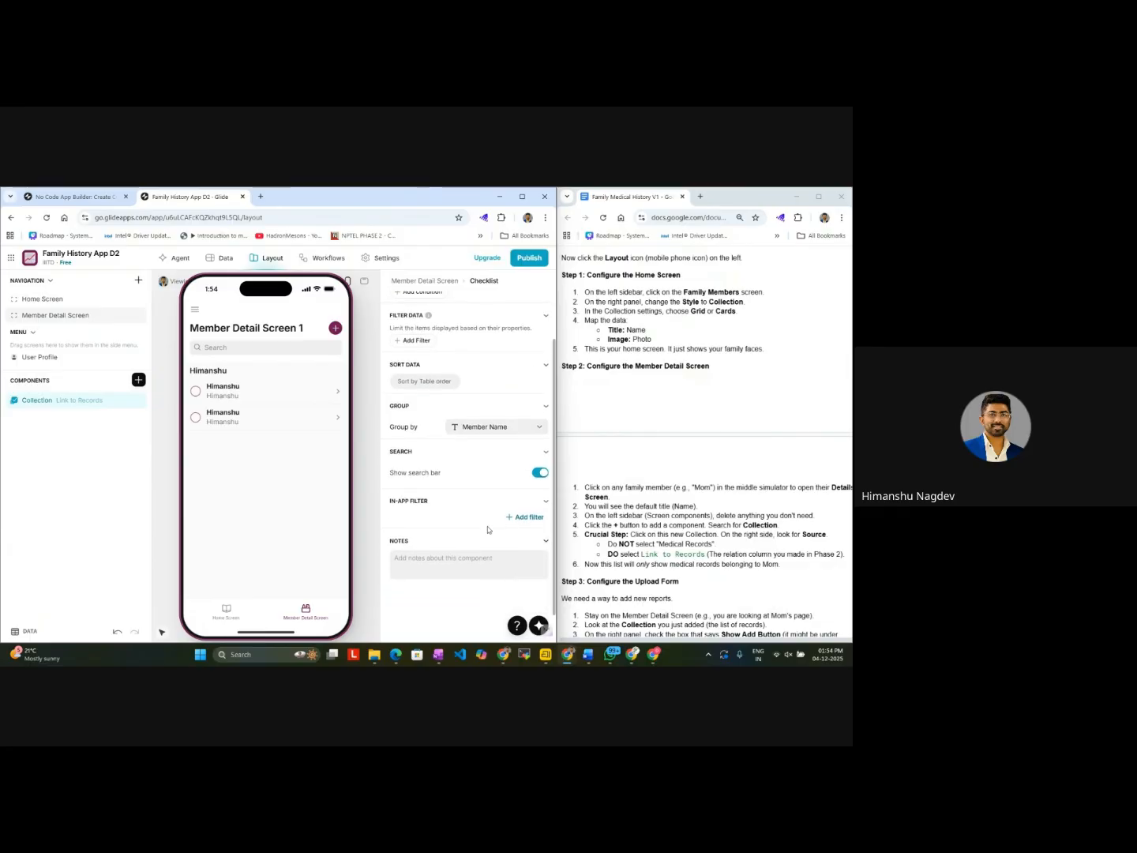
{"action": "left_click", "coordinate": [510, 519]}
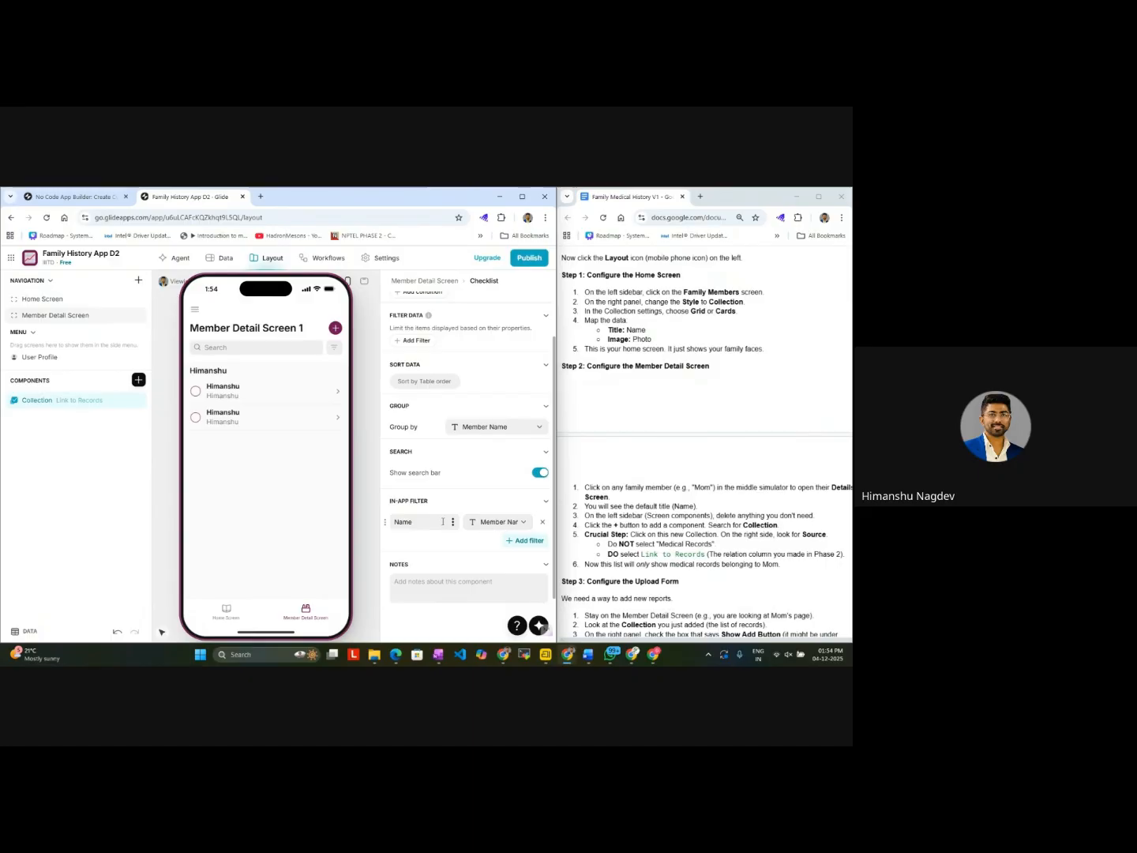
{"action": "left_click", "coordinate": [498, 522]}
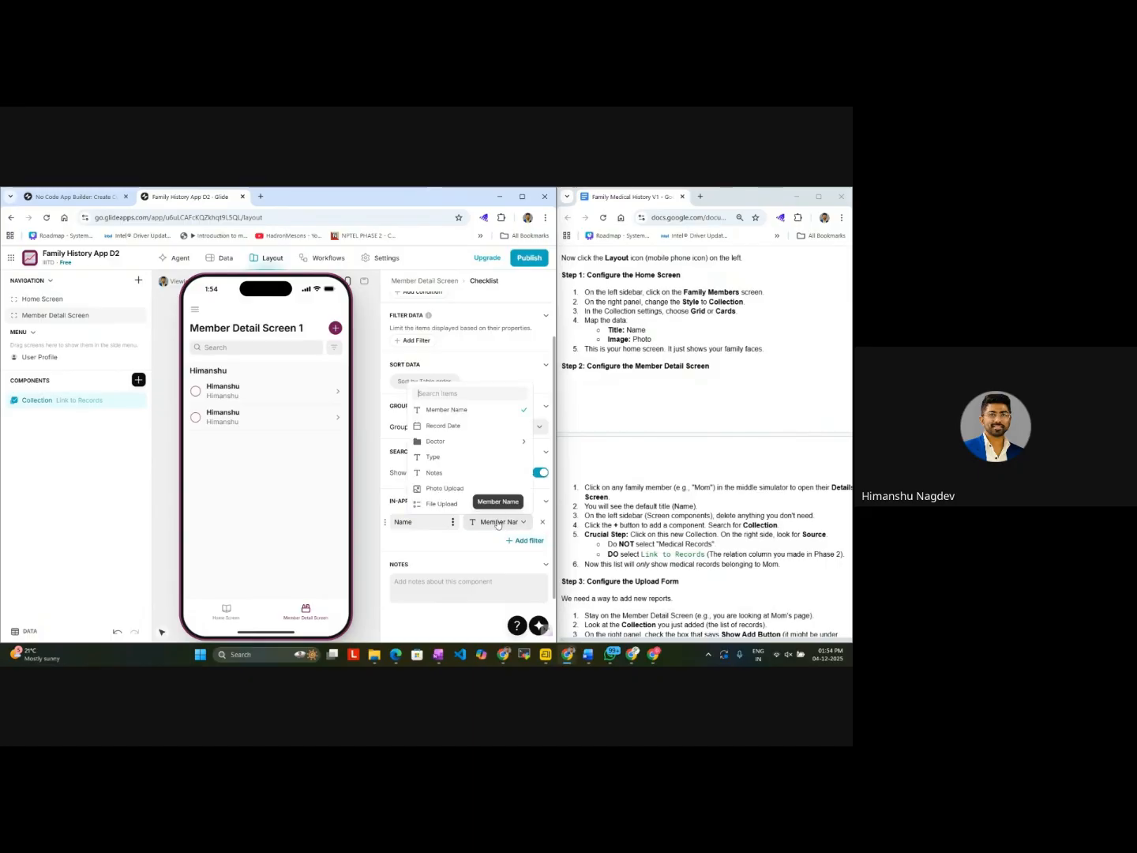
{"action": "left_click", "coordinate": [497, 524]}
{"action": "left_click", "coordinate": [488, 527]}
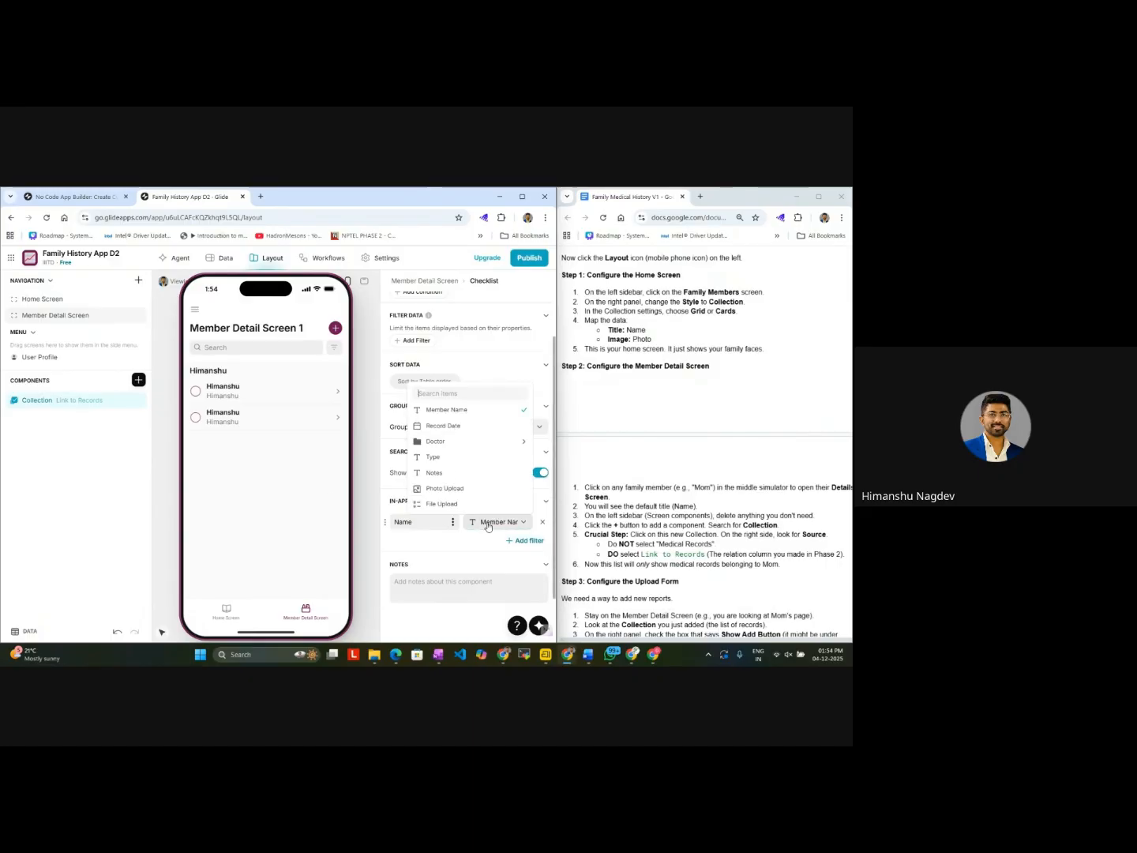
{"action": "left_click", "coordinate": [334, 347]}
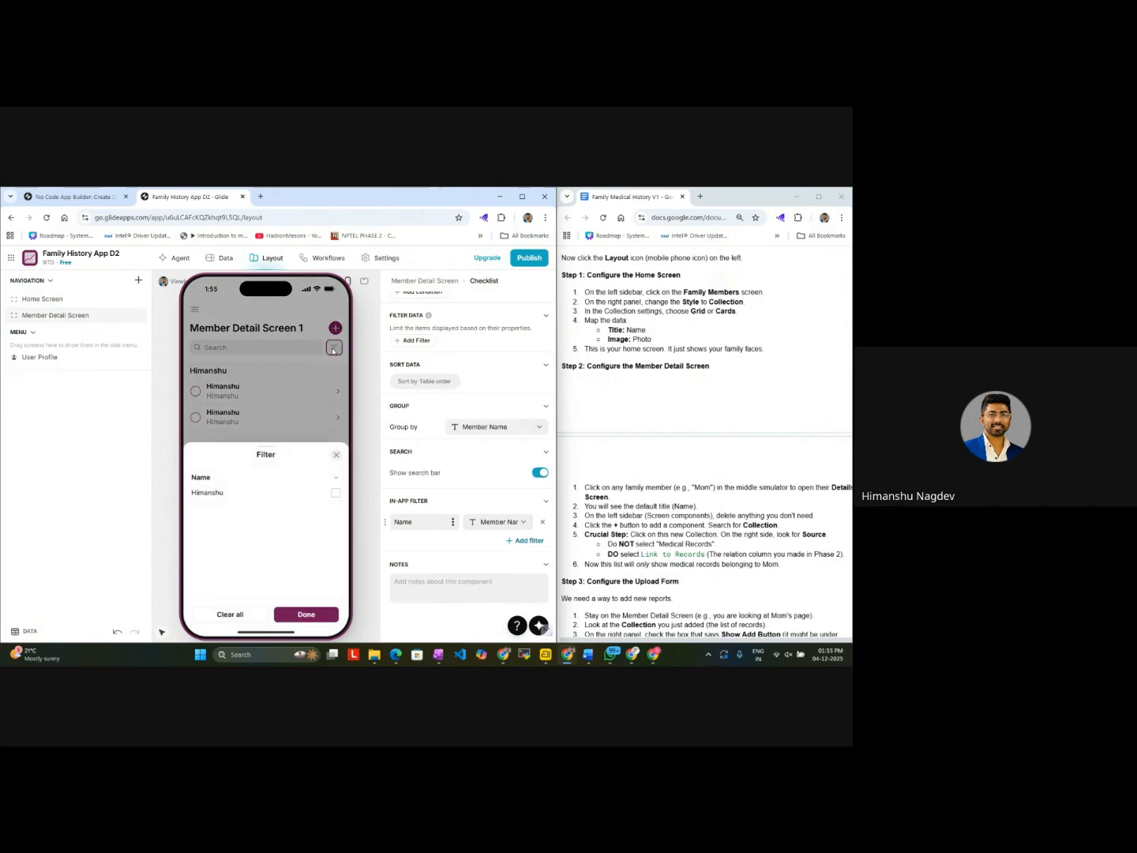
{"action": "left_click", "coordinate": [512, 525]}
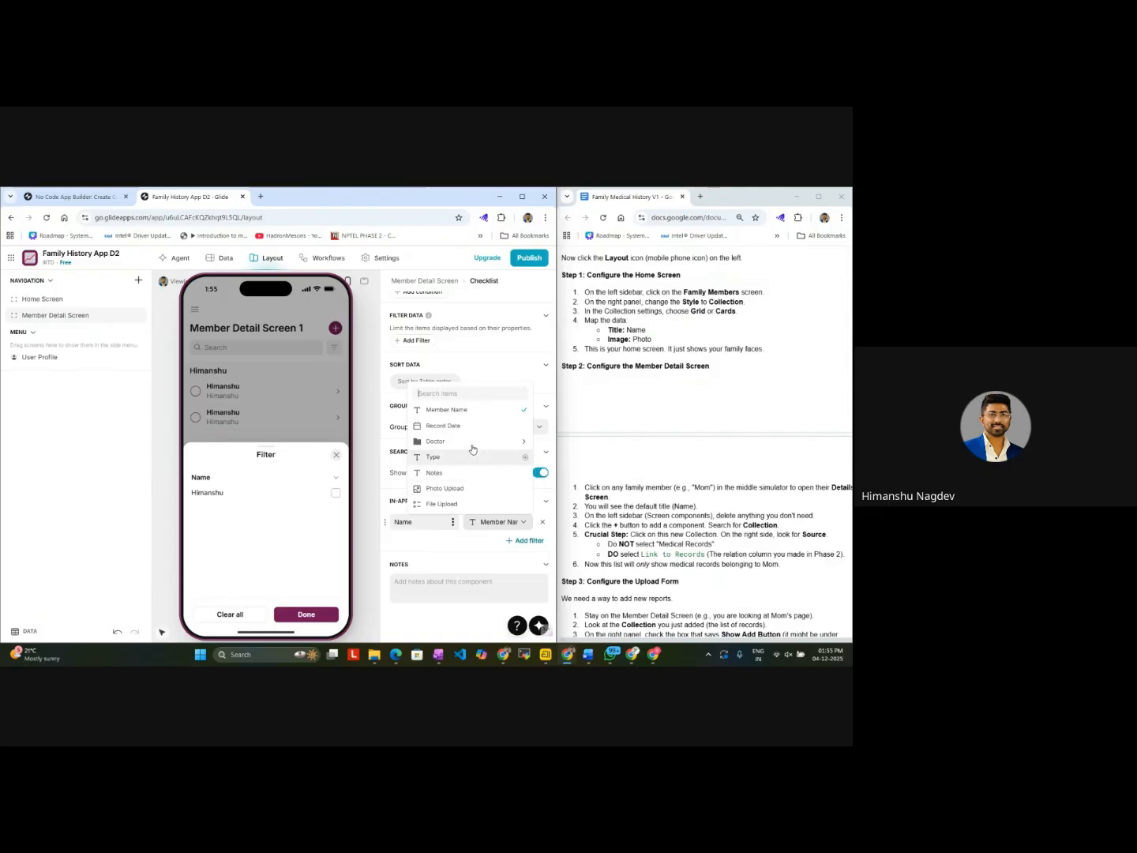
{"action": "left_click", "coordinate": [475, 410]}
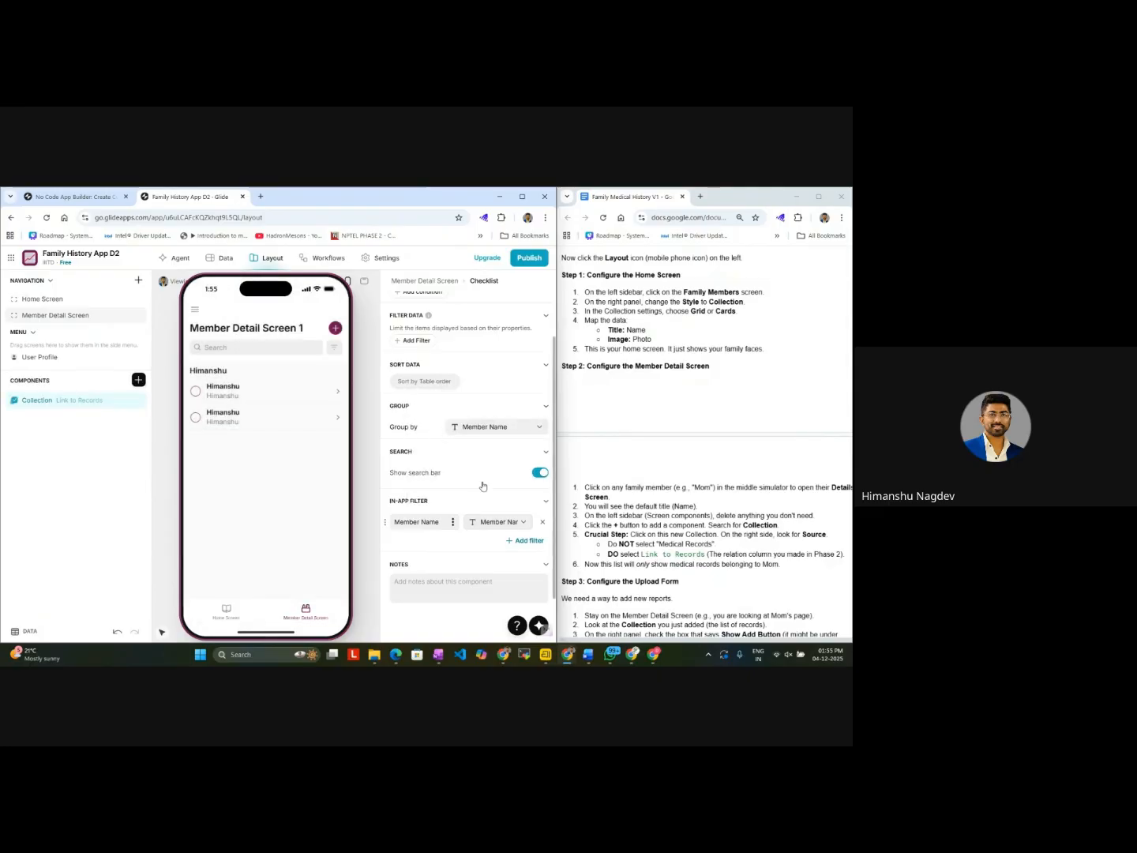
{"action": "left_click", "coordinate": [334, 347]}
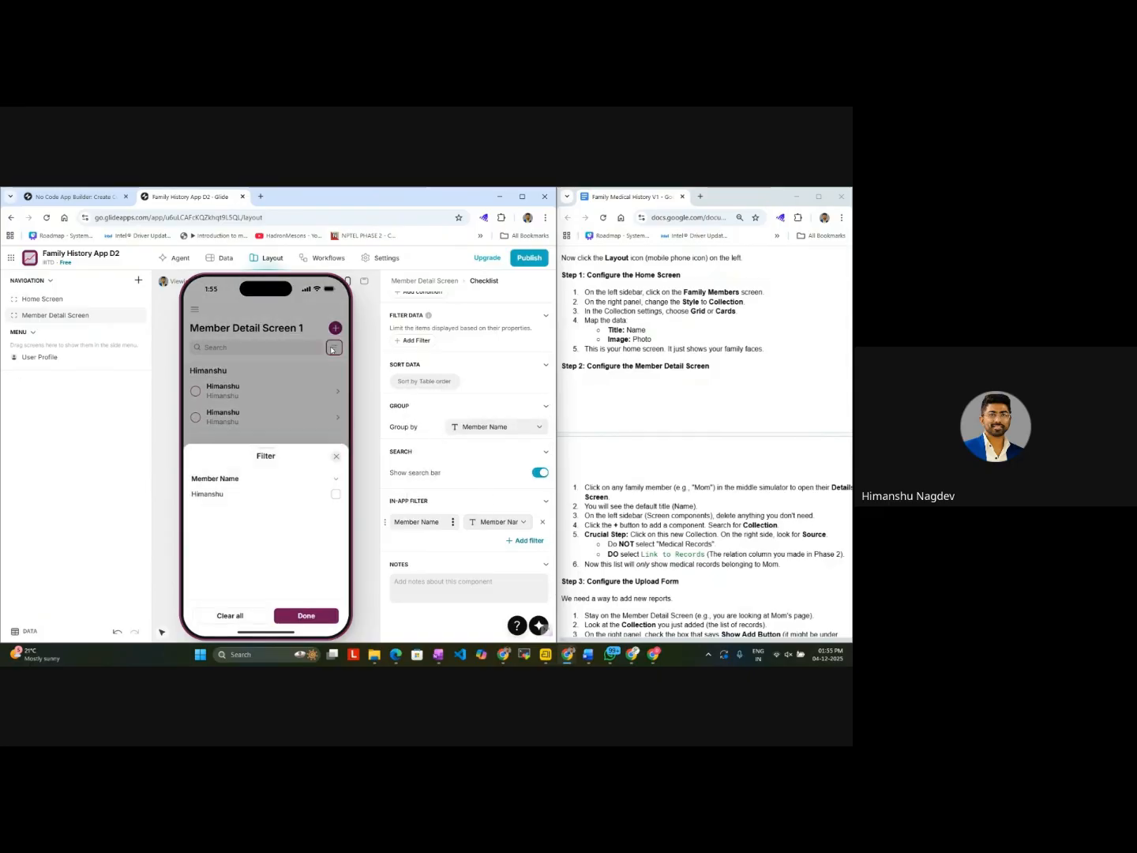
{"action": "left_click", "coordinate": [302, 414]}
Step: Examine the entries of the Medical Records table in the app's data
{"action": "left_click", "coordinate": [207, 262]}
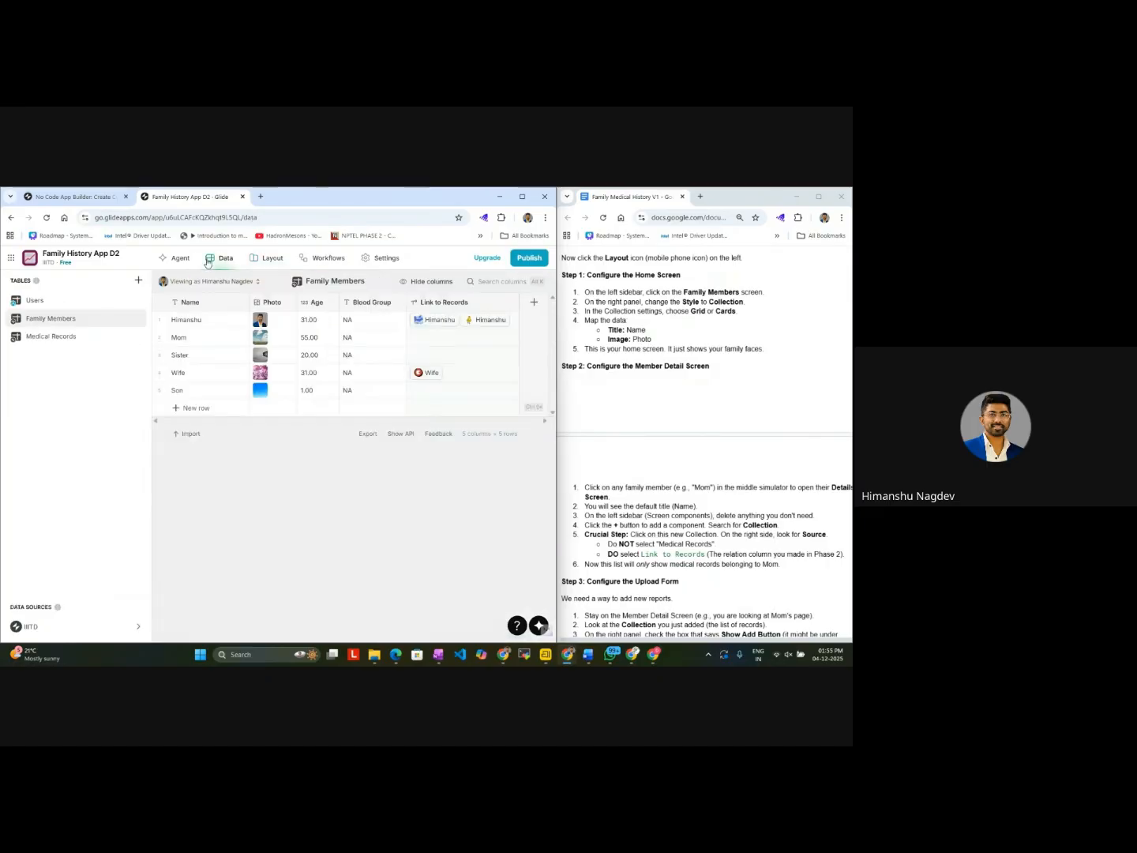
{"action": "left_click", "coordinate": [87, 338]}
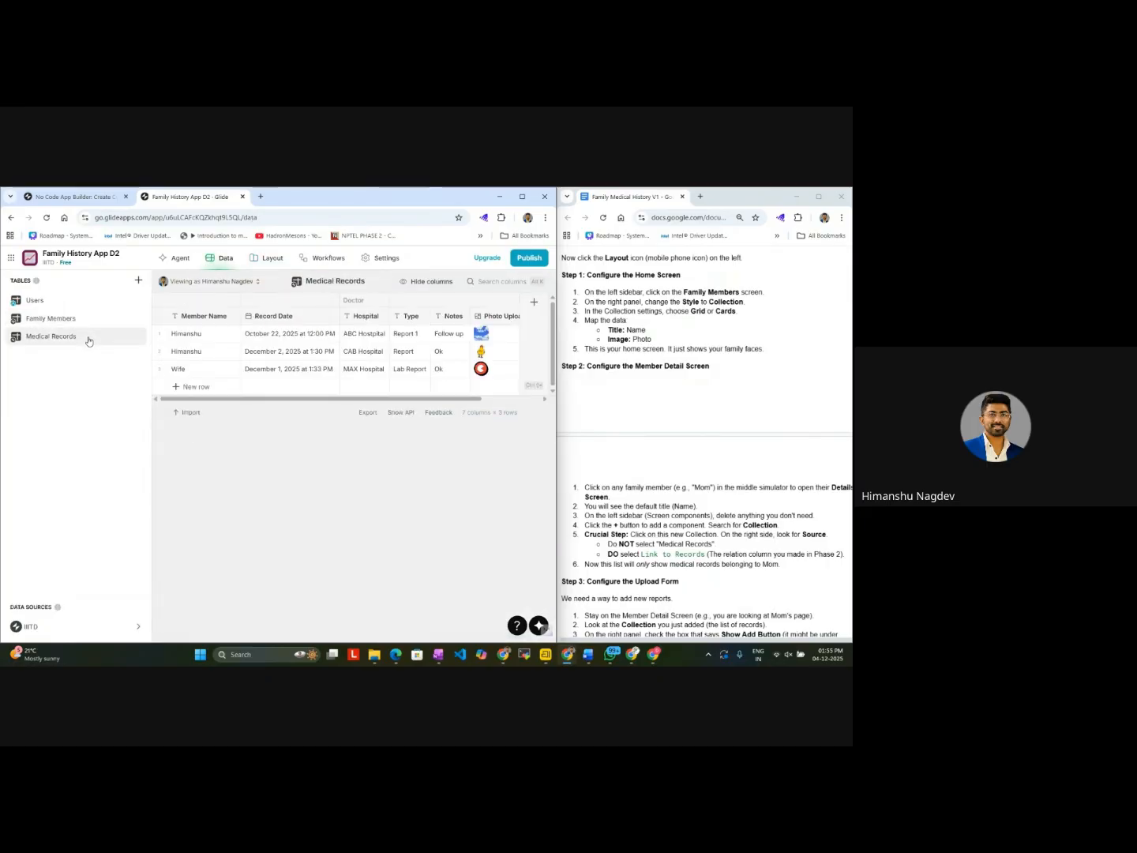
{"action": "left_click", "coordinate": [89, 319]}
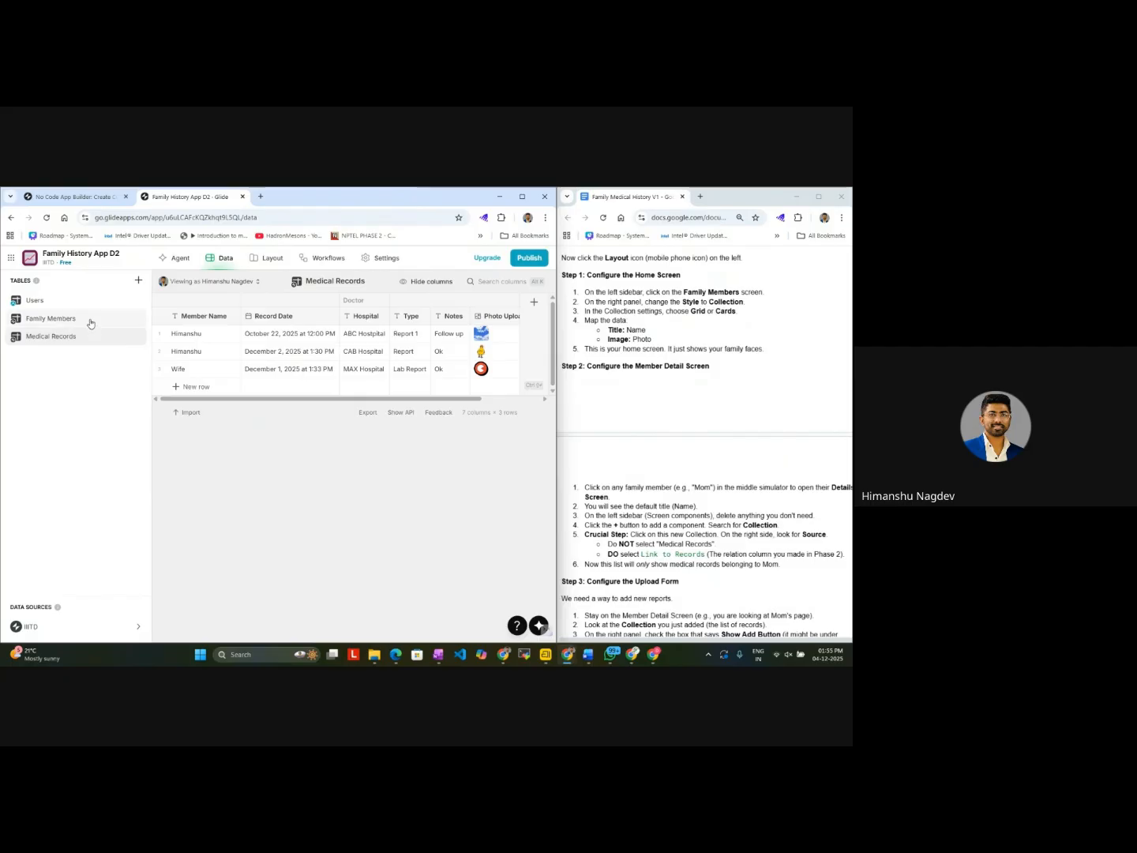
{"action": "left_click", "coordinate": [87, 335]}
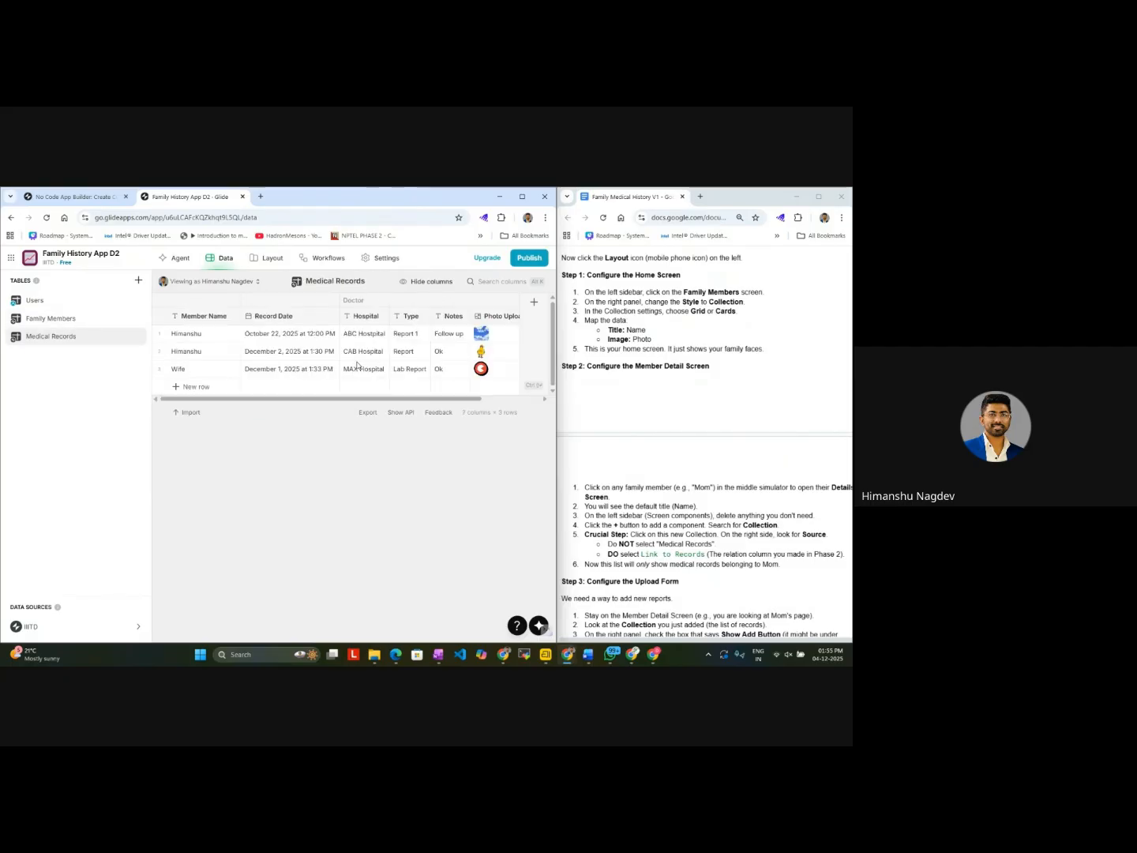
Step: Review the column choices for the collection's Checked field and for its in-app filter in the layout editor
{"action": "left_click", "coordinate": [266, 259]}
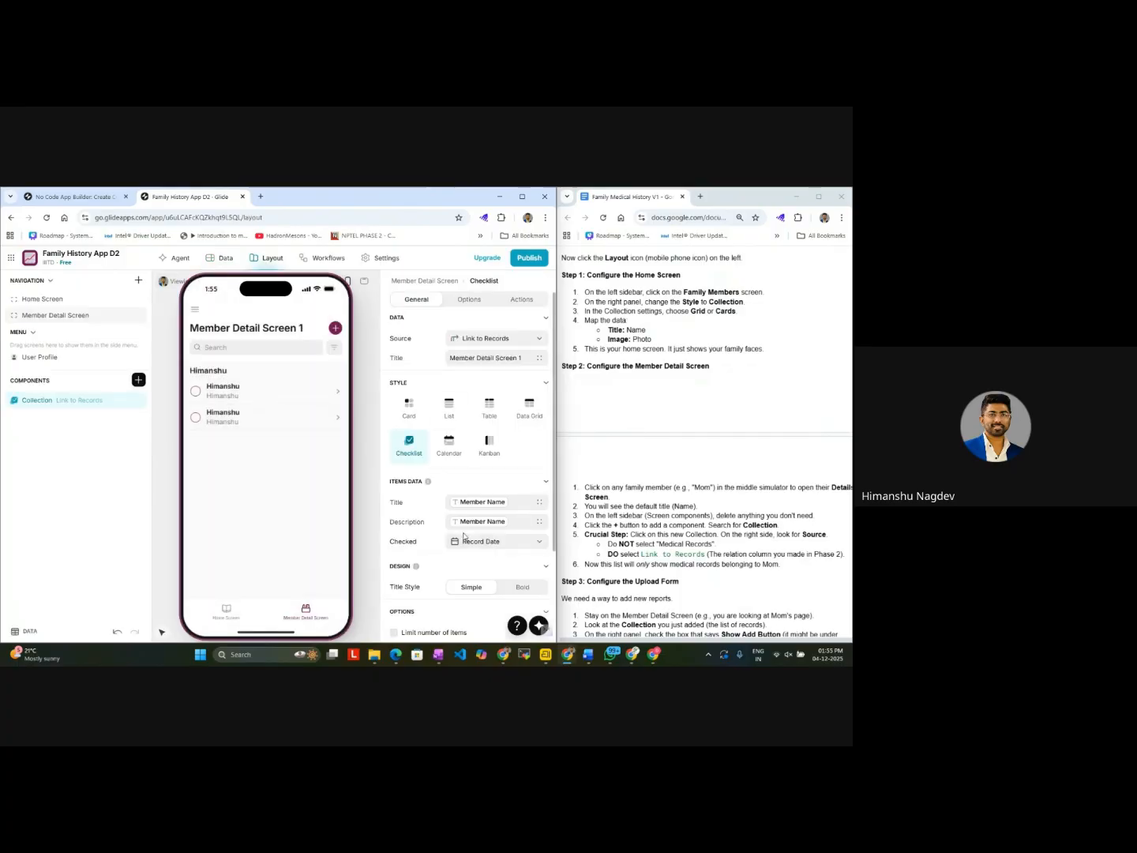
{"action": "left_click", "coordinate": [495, 545]}
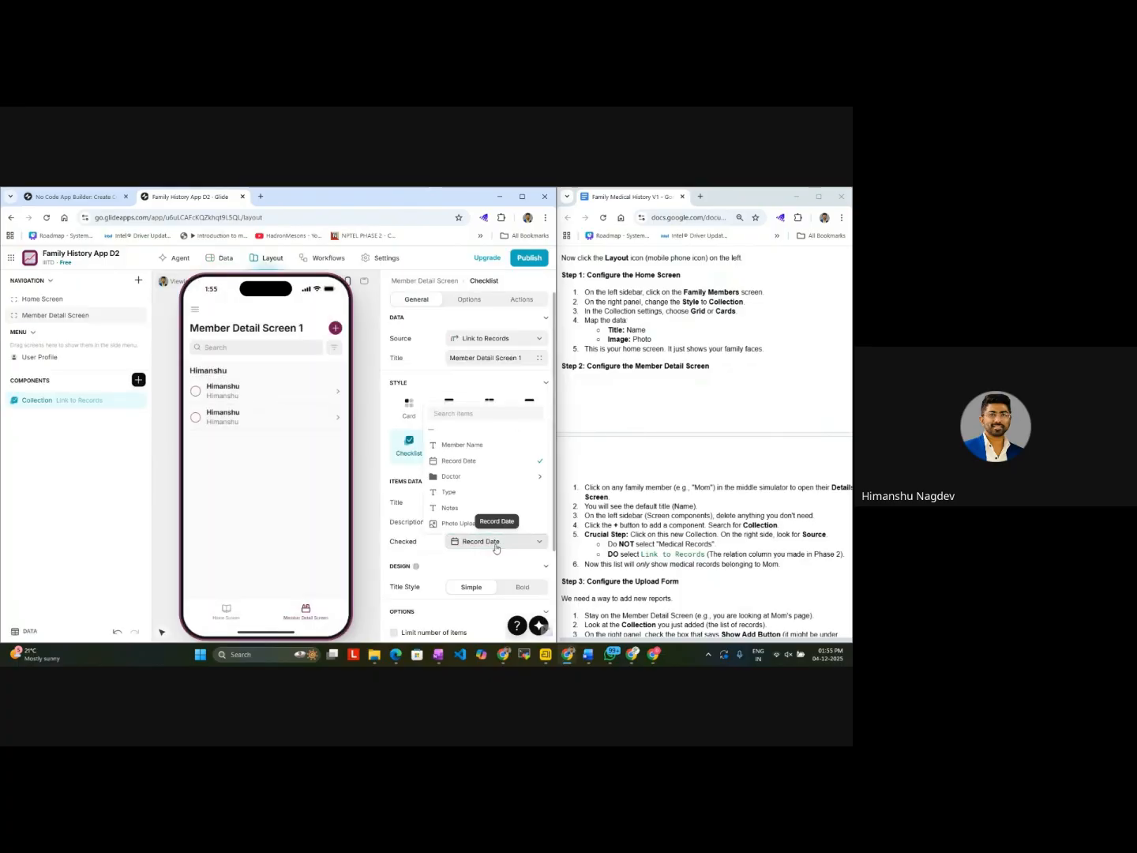
{"action": "left_click", "coordinate": [495, 545]}
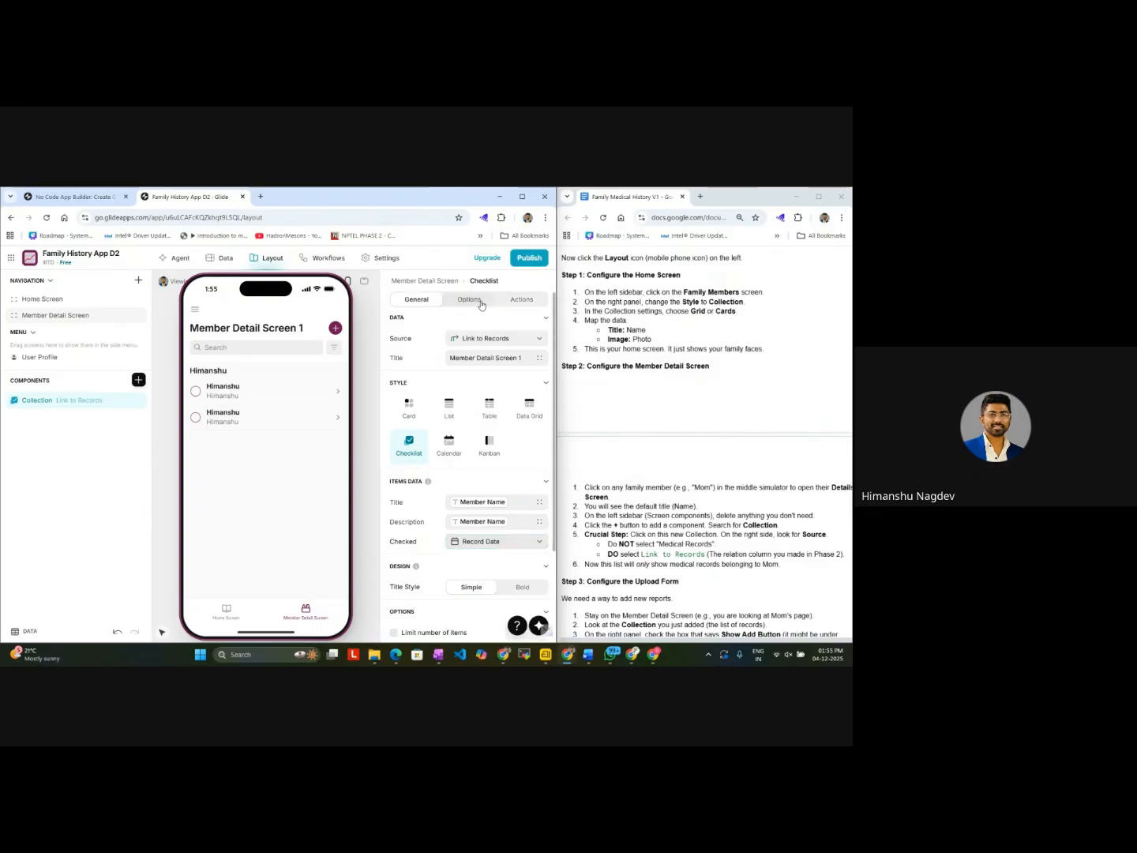
{"action": "left_click", "coordinate": [480, 305]}
{"action": "scroll", "coordinate": [493, 535], "scroll_direction": "down", "scroll_amount": 2}
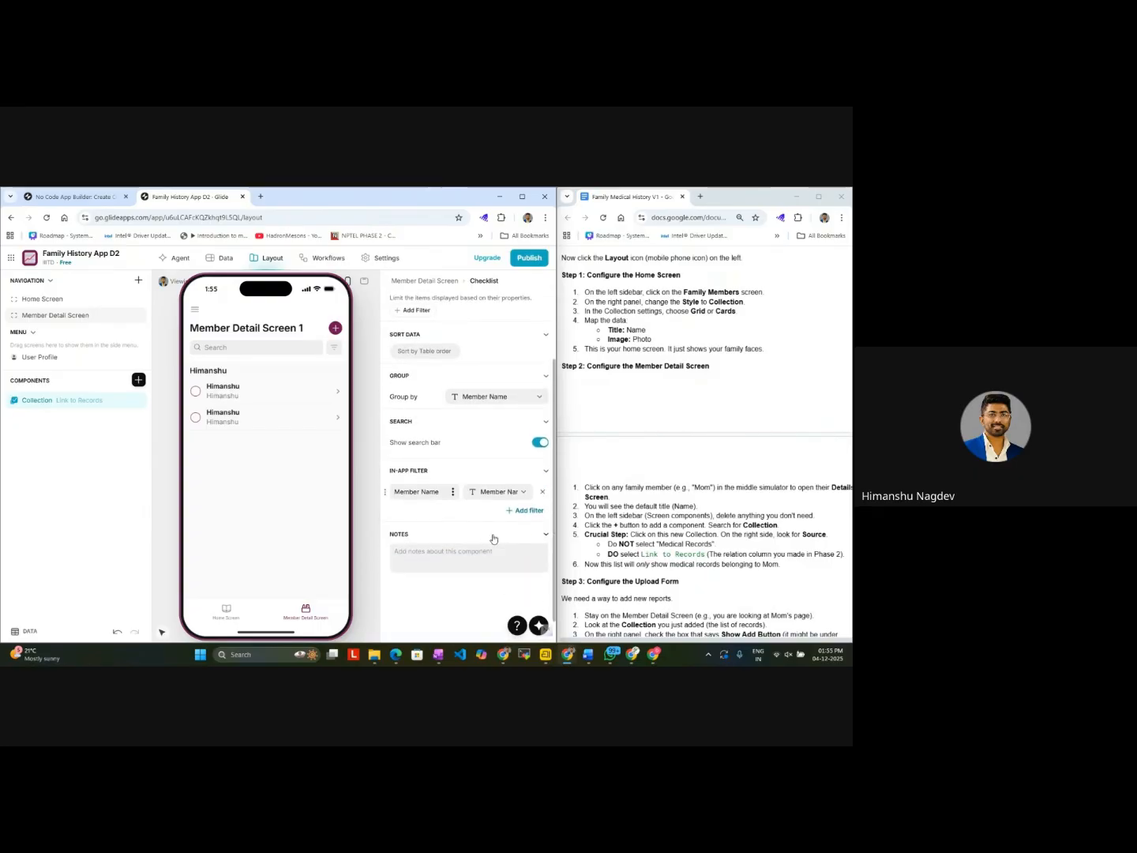
{"action": "left_click", "coordinate": [505, 492]}
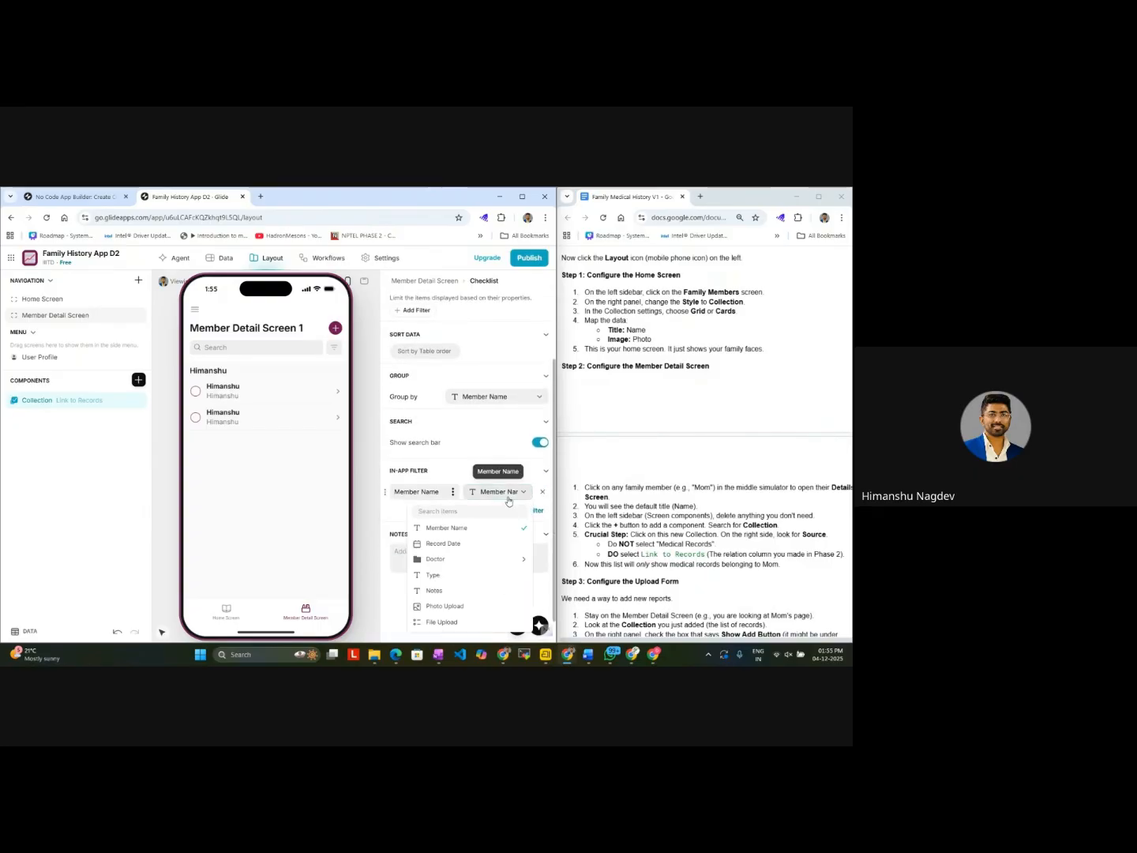
{"action": "left_click", "coordinate": [508, 500]}
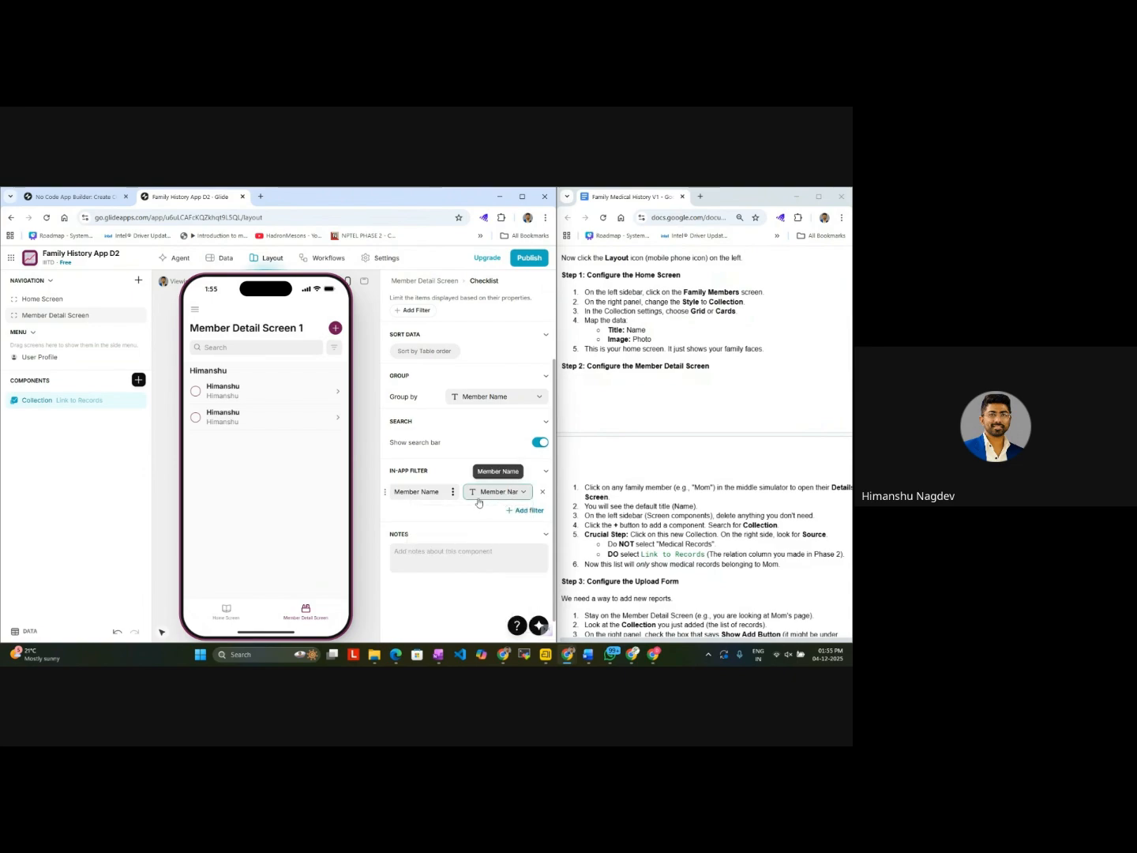
{"action": "left_click", "coordinate": [336, 327]}
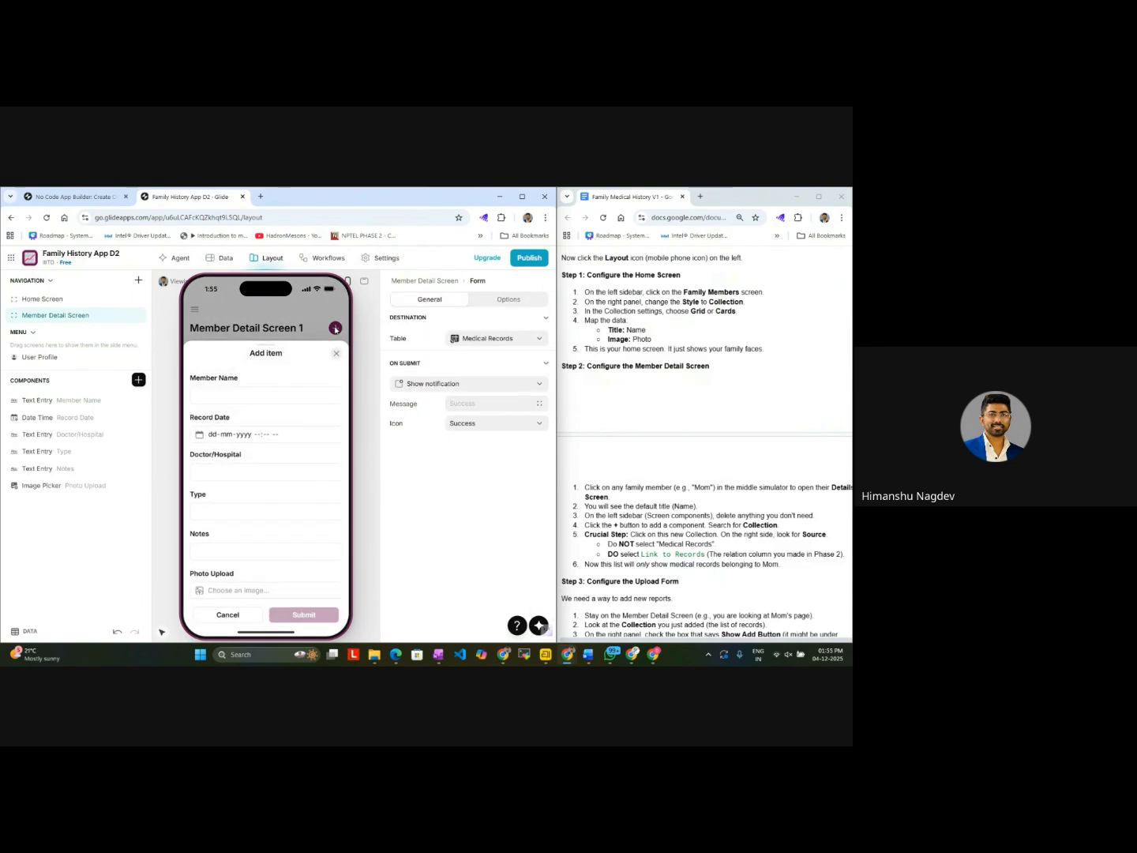
{"action": "left_click", "coordinate": [291, 390]}
{"action": "type", "text": "Wife"}
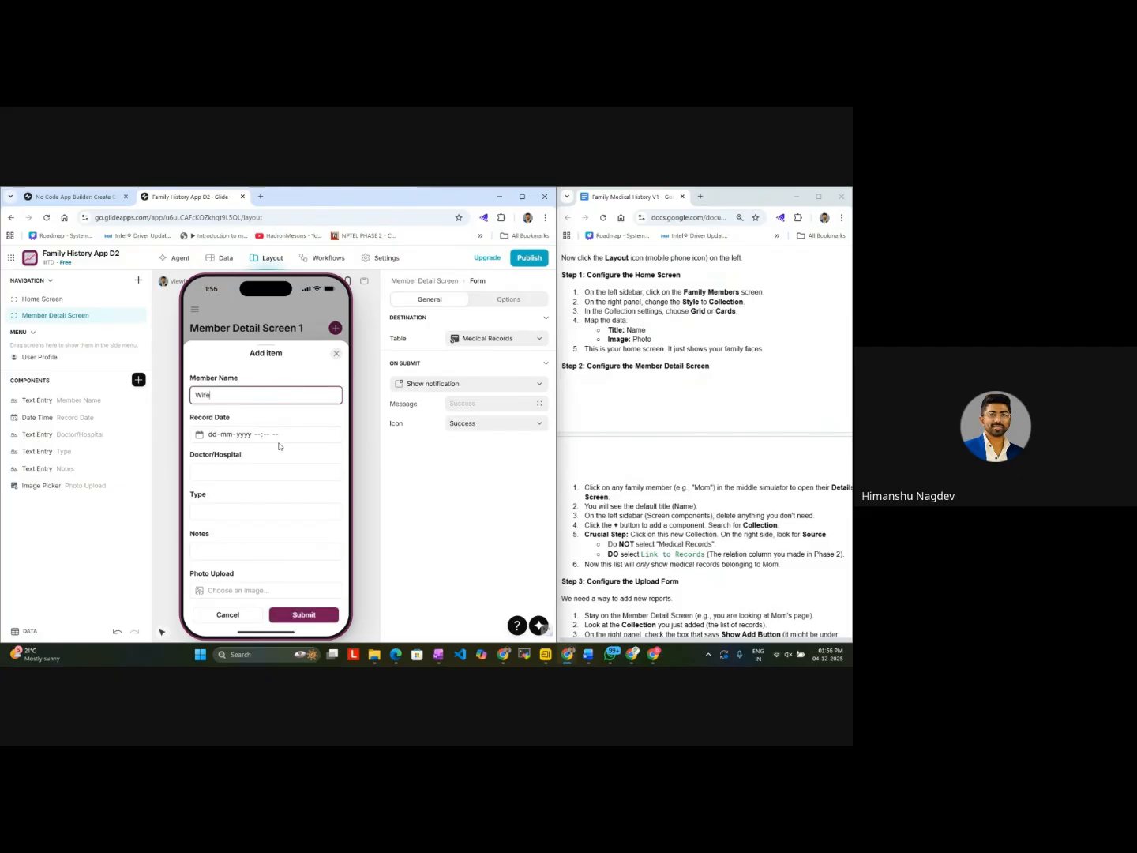
{"action": "left_click", "coordinate": [288, 436]}
{"action": "left_click", "coordinate": [246, 483]}
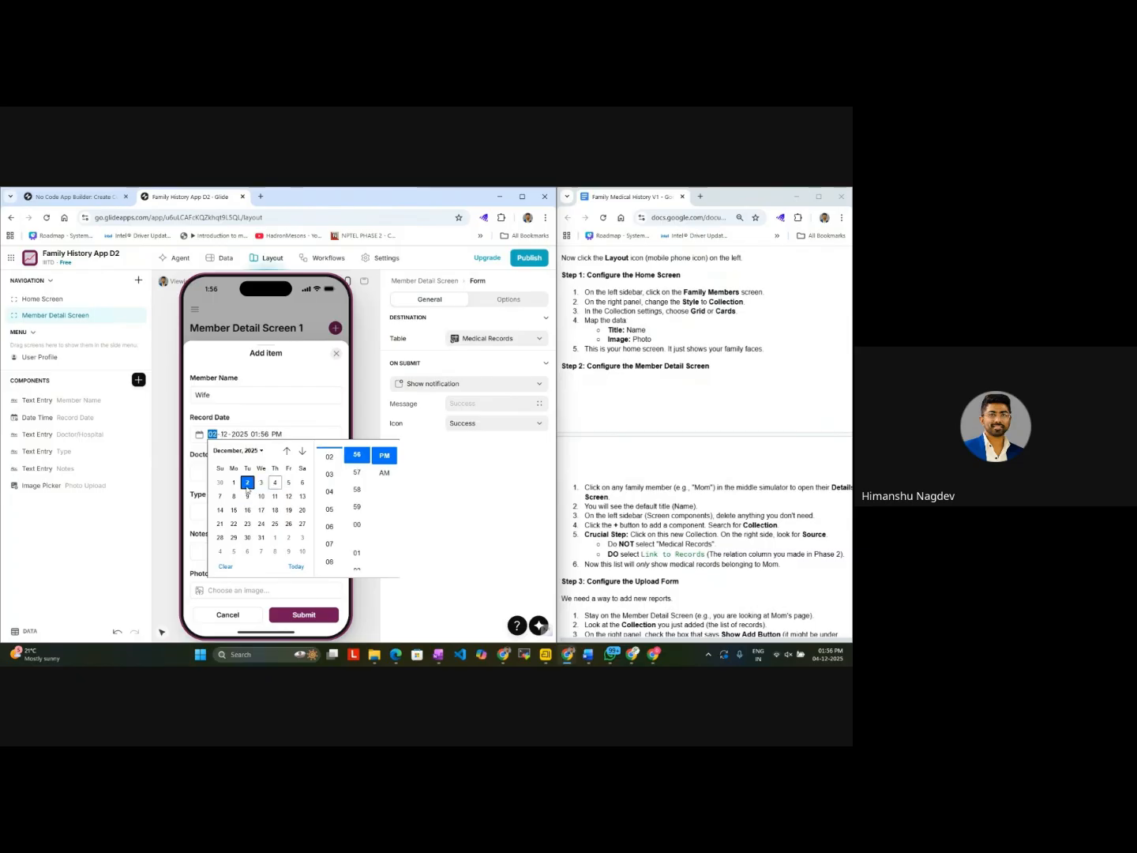
{"action": "left_click", "coordinate": [202, 477]}
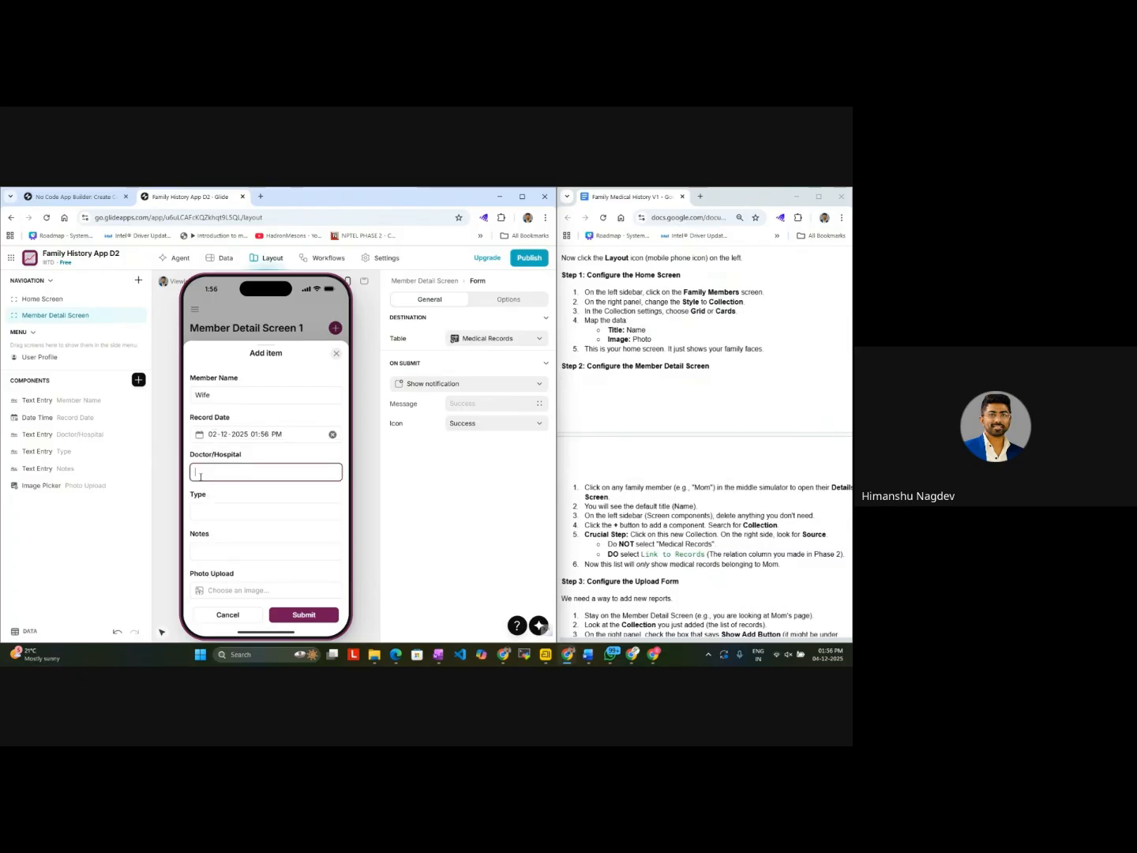
{"action": "type", "text": "MAX2 Hostpital"}
{"action": "left_click", "coordinate": [214, 514]}
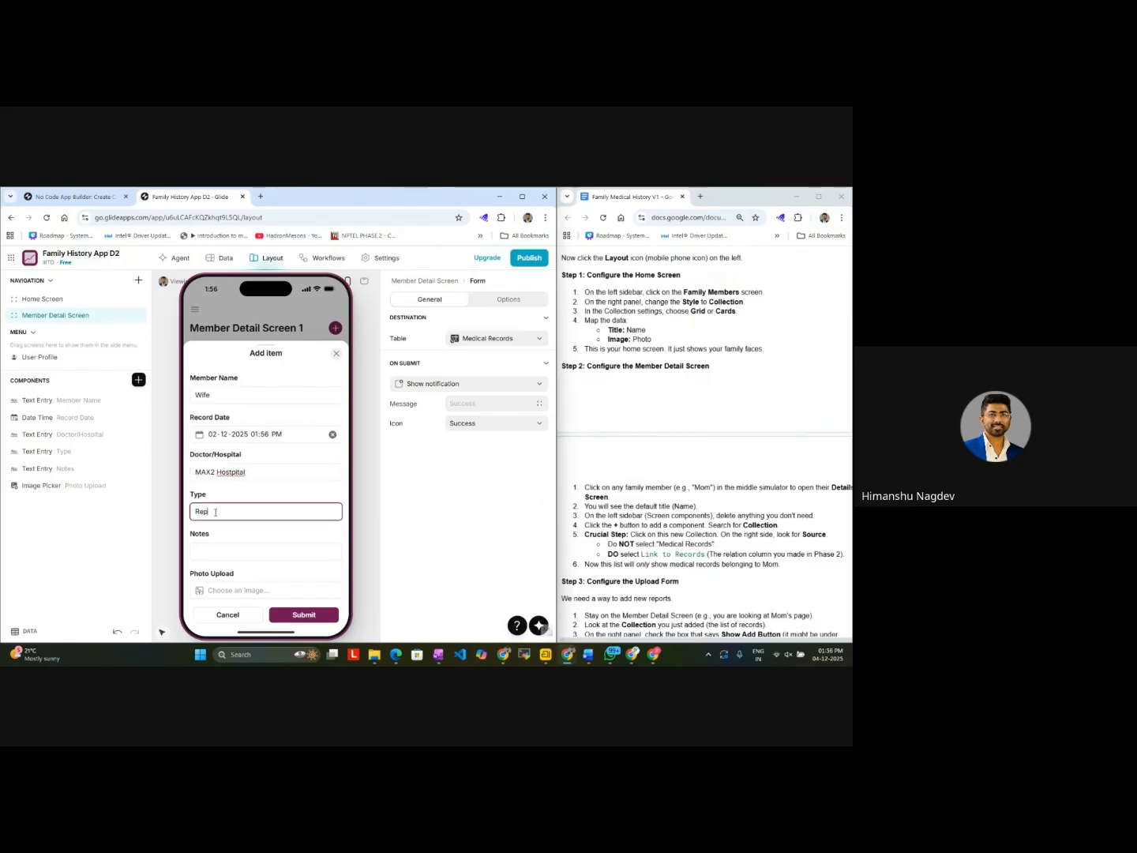
{"action": "left_click", "coordinate": [207, 557]}
{"action": "type", "text": "d"}
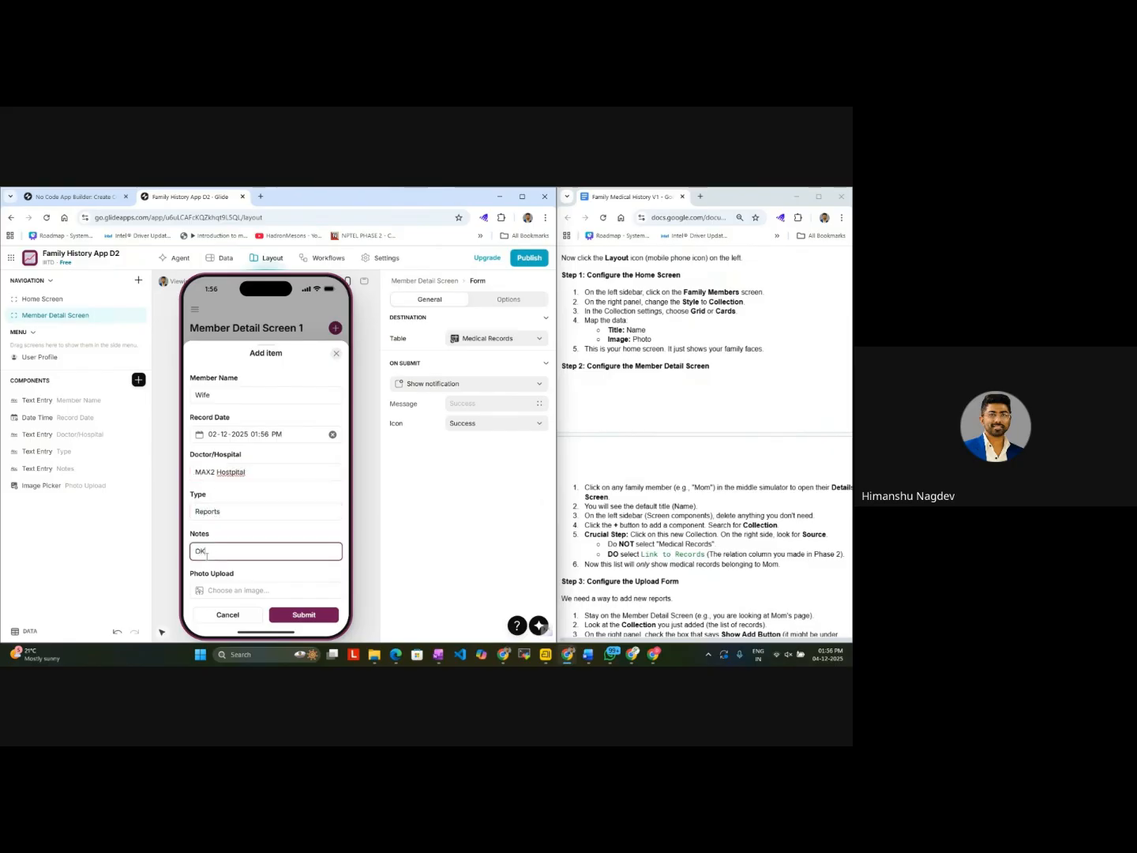
Step: Attach the github_logo image as the new record's photo and submit the record
{"action": "scroll", "coordinate": [208, 556], "scroll_direction": "down", "scroll_amount": 1}
{"action": "left_click", "coordinate": [223, 571]}
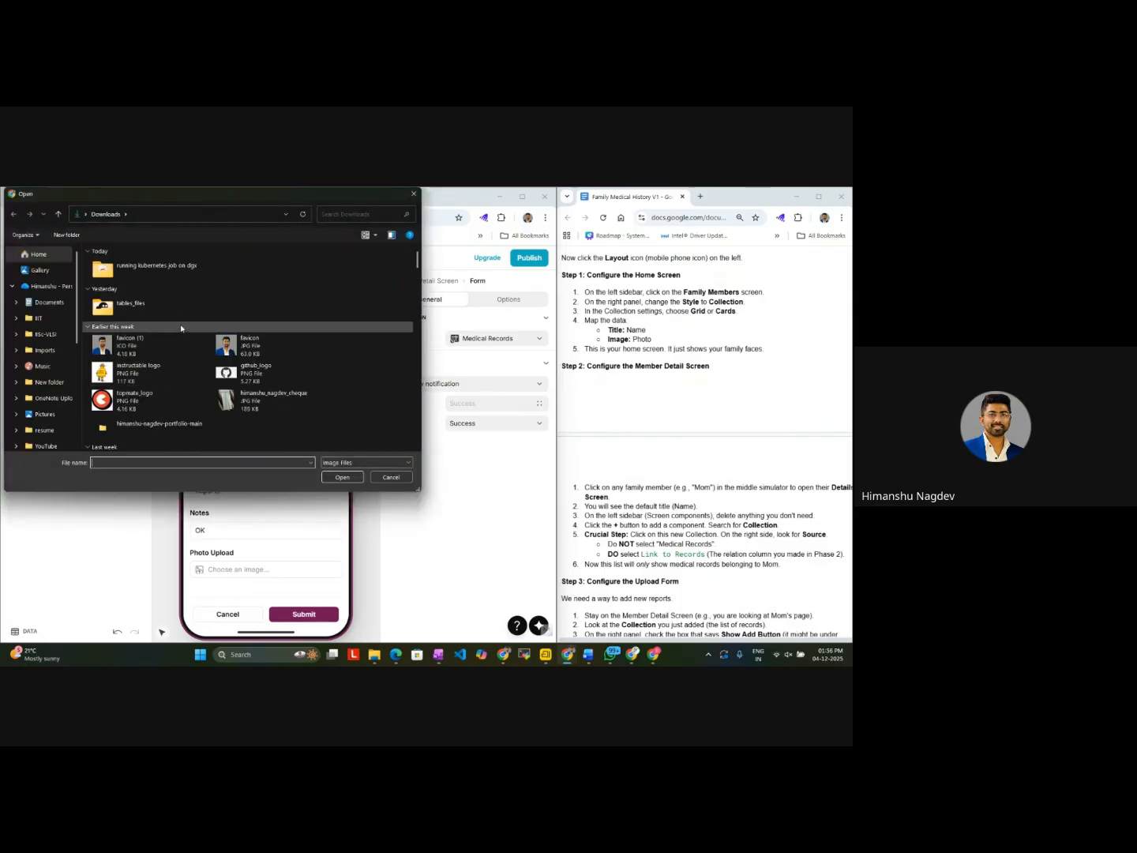
{"action": "left_click", "coordinate": [165, 401]}
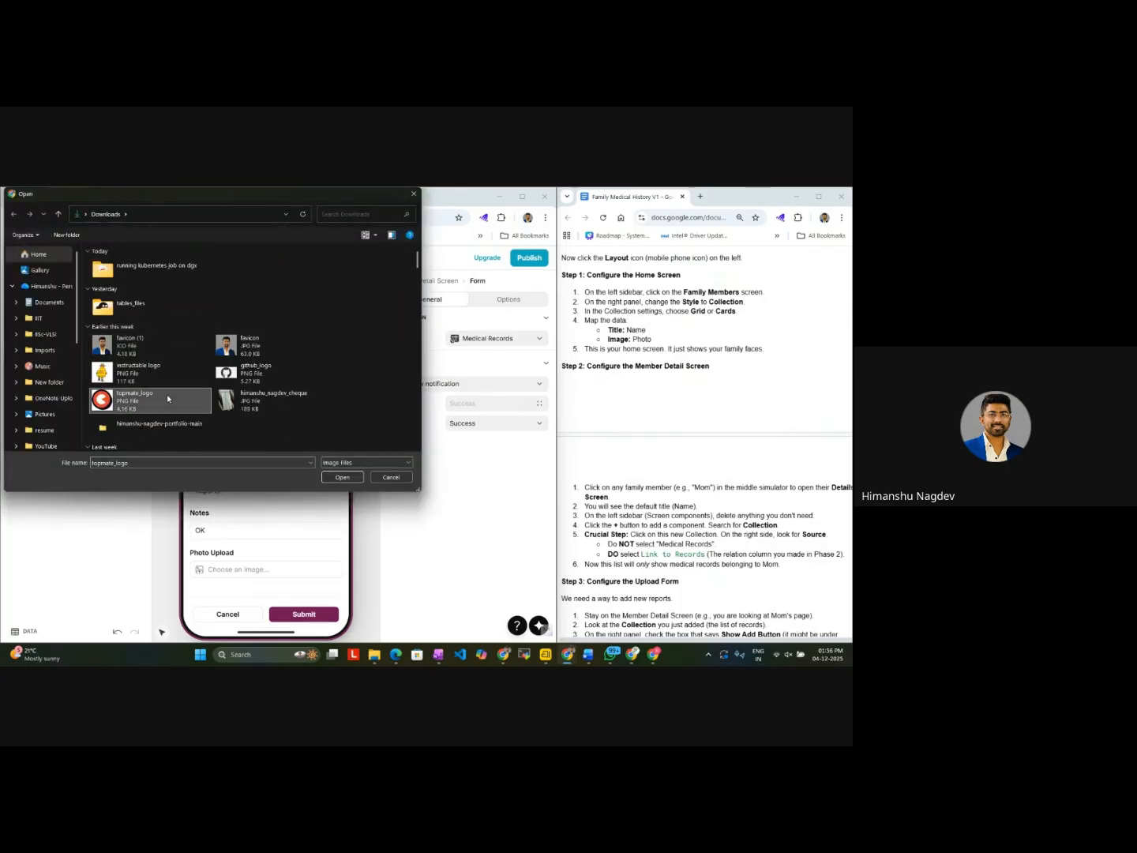
{"action": "double_click", "coordinate": [237, 371]}
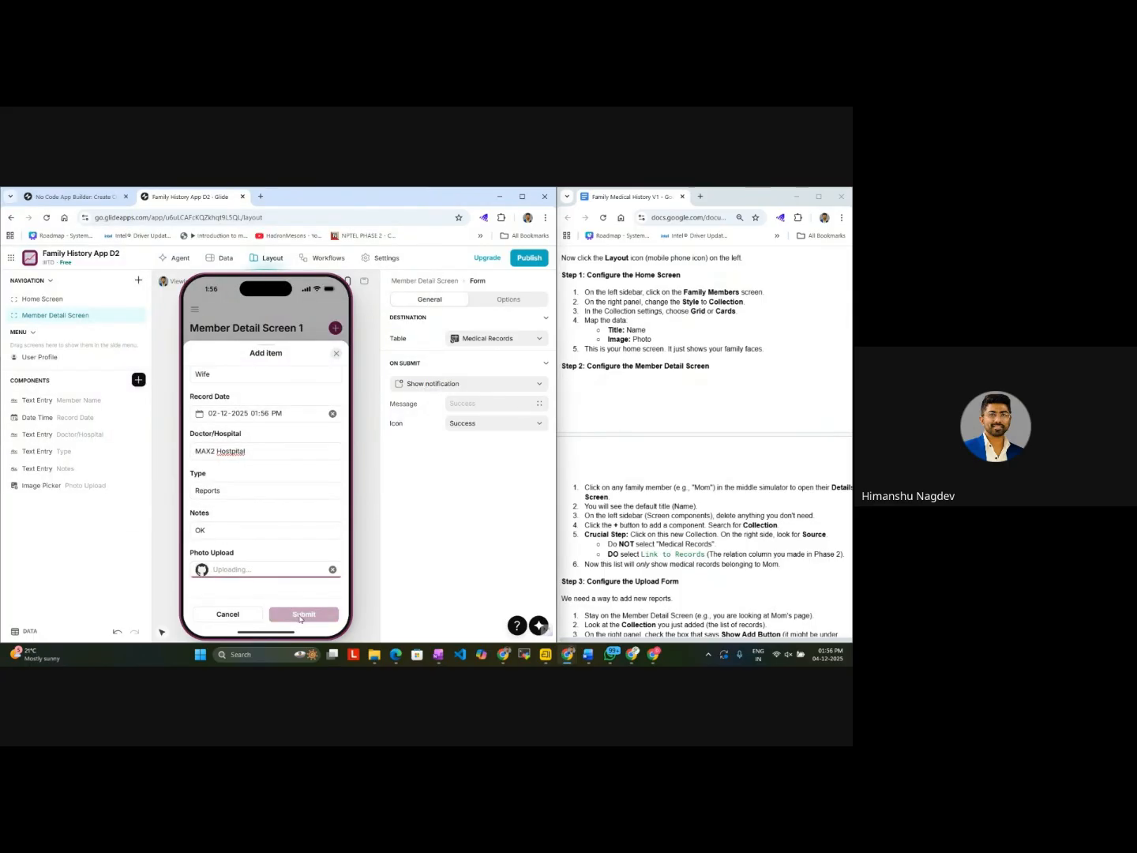
{"action": "left_click", "coordinate": [302, 616]}
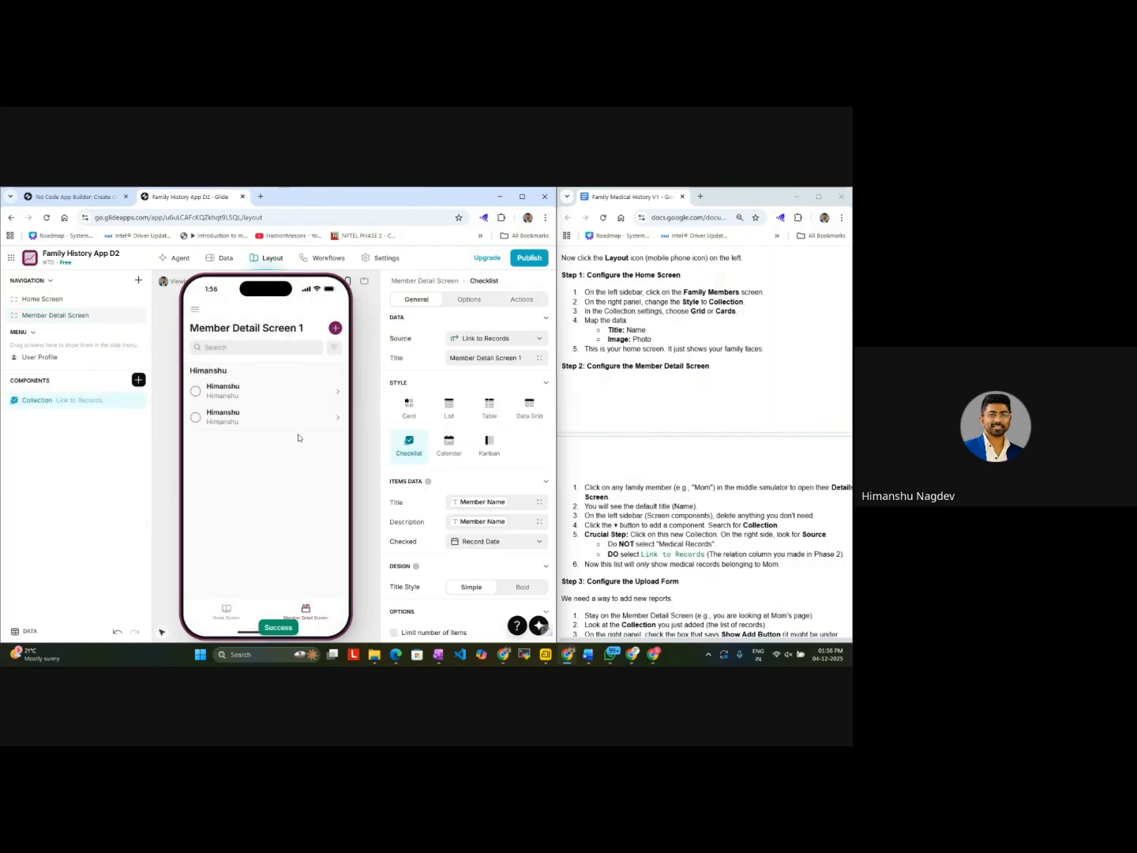
Step: Check the member names offered by the in-app filter in the preview, and review the collection's item data settings
{"action": "left_click", "coordinate": [334, 347]}
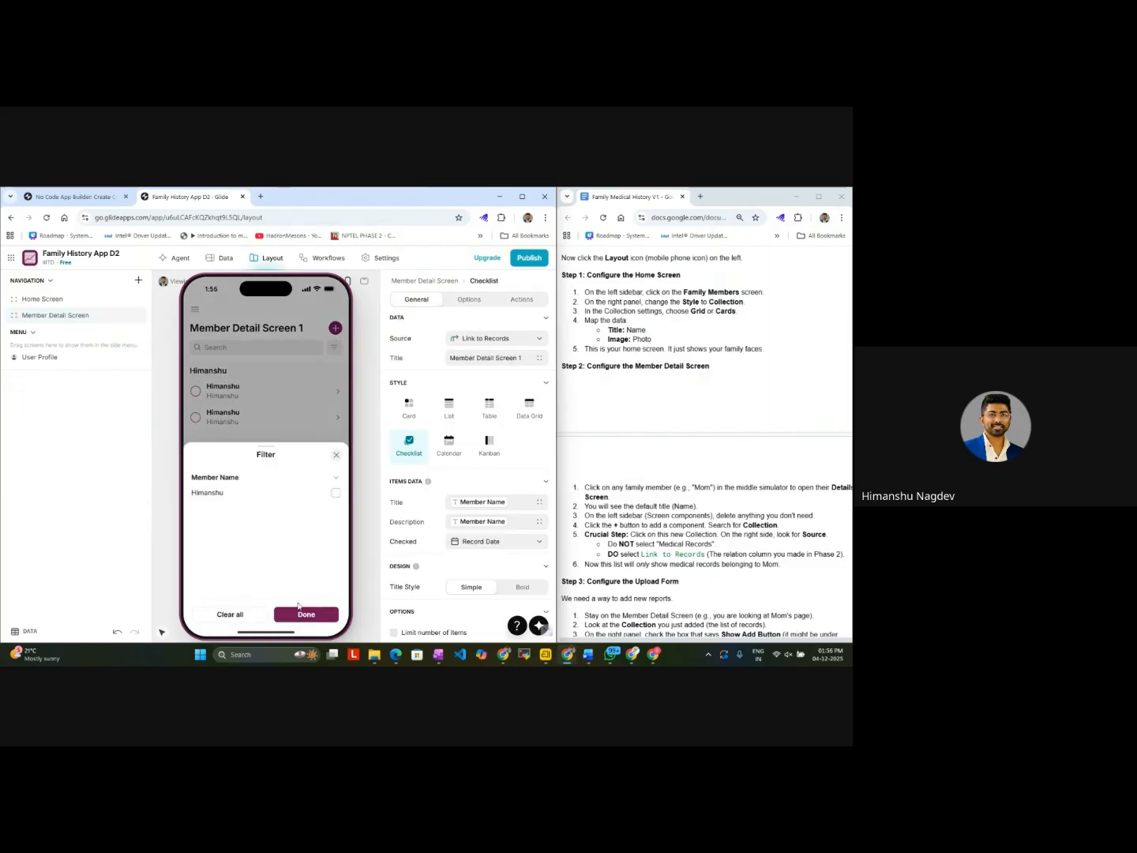
{"action": "left_click", "coordinate": [301, 609]}
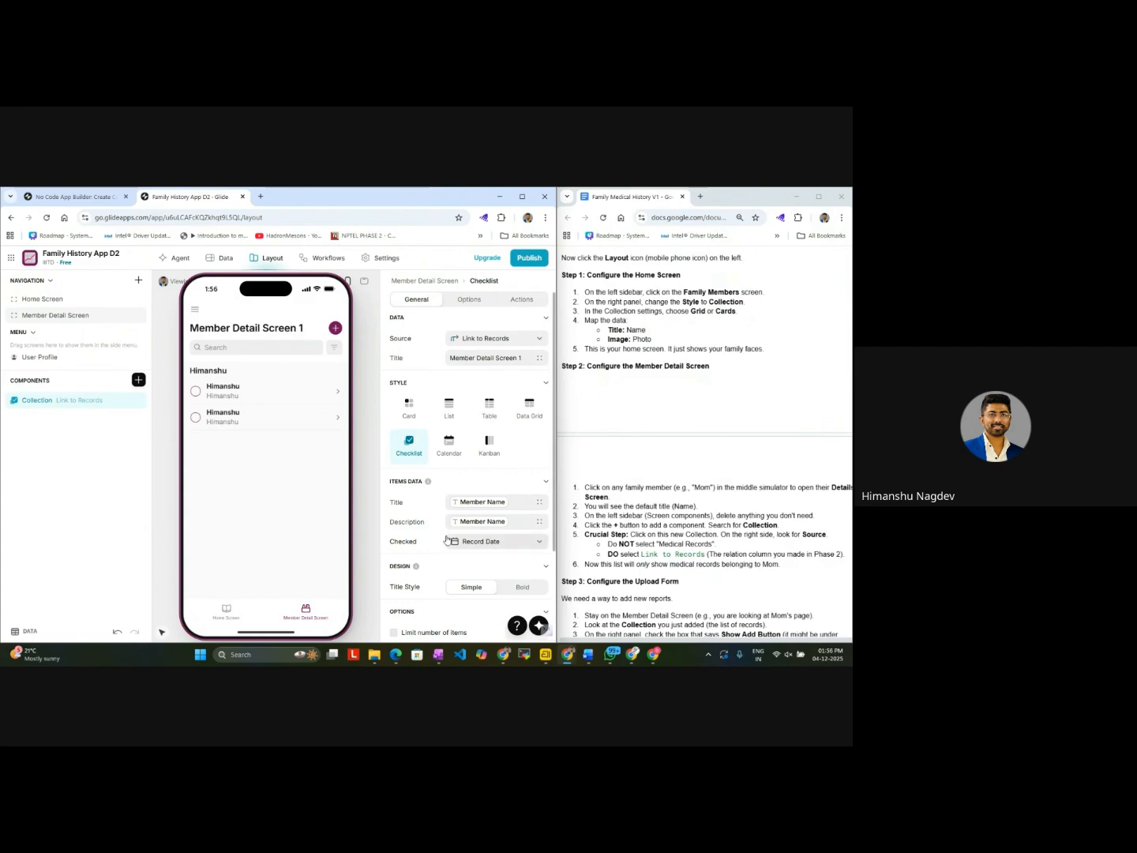
{"action": "scroll", "coordinate": [461, 470], "scroll_direction": "down", "scroll_amount": 2}
{"action": "left_click", "coordinate": [477, 417]}
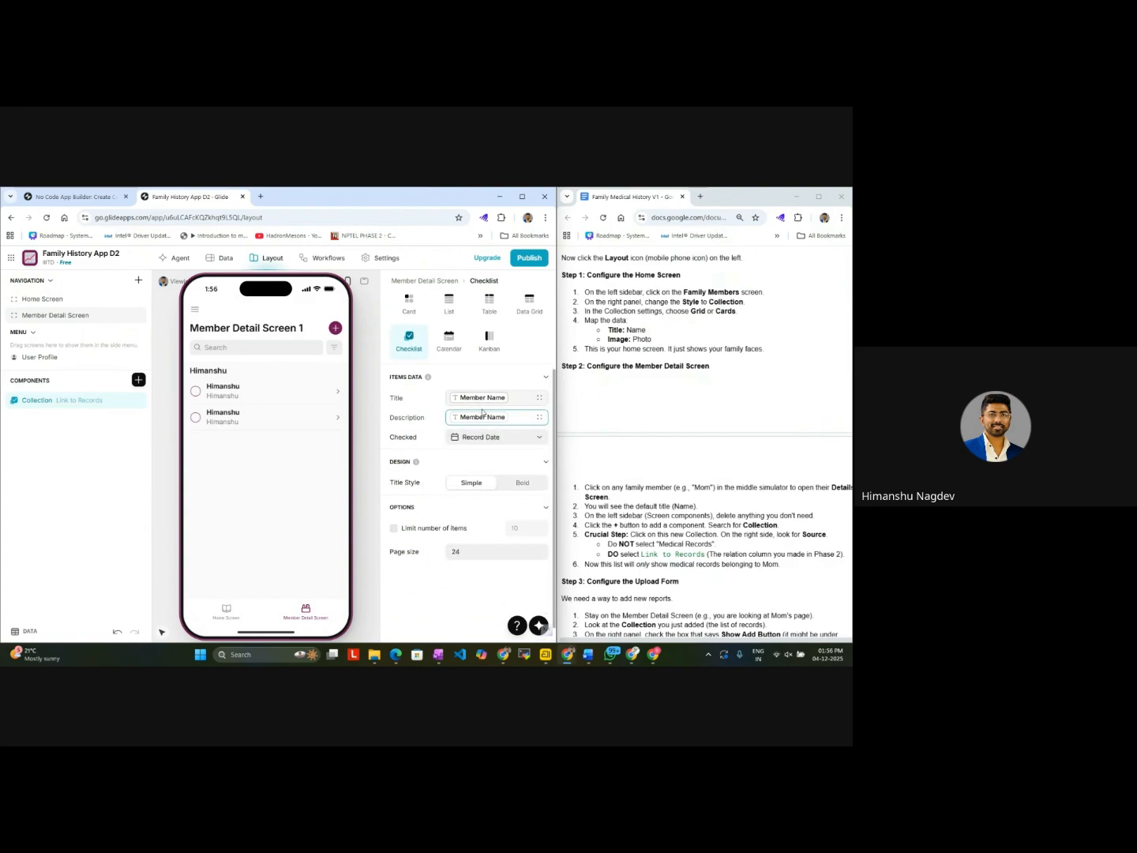
{"action": "scroll", "coordinate": [462, 509], "scroll_direction": "up", "scroll_amount": 2}
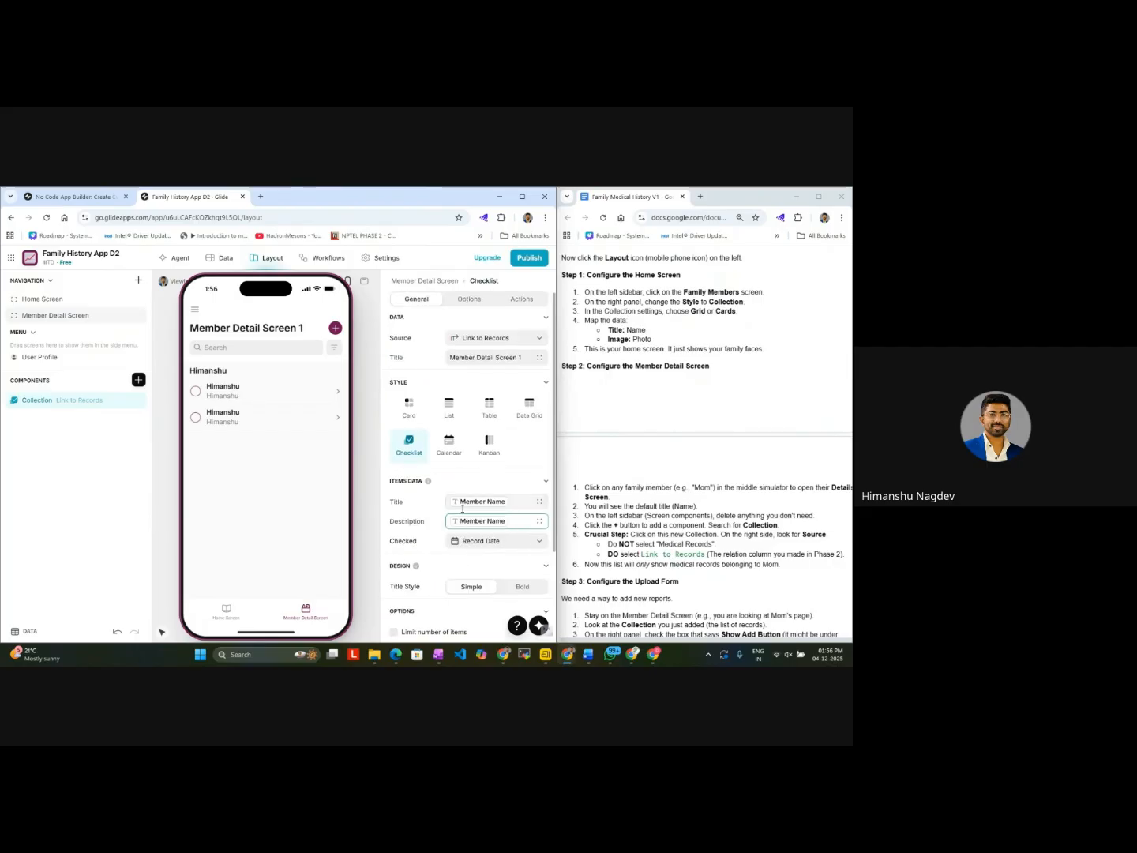
Step: Review the collection's grouping, search and in-app filter options, including the filter's column choices
{"action": "left_click", "coordinate": [454, 301]}
{"action": "scroll", "coordinate": [473, 484], "scroll_direction": "down", "scroll_amount": 1}
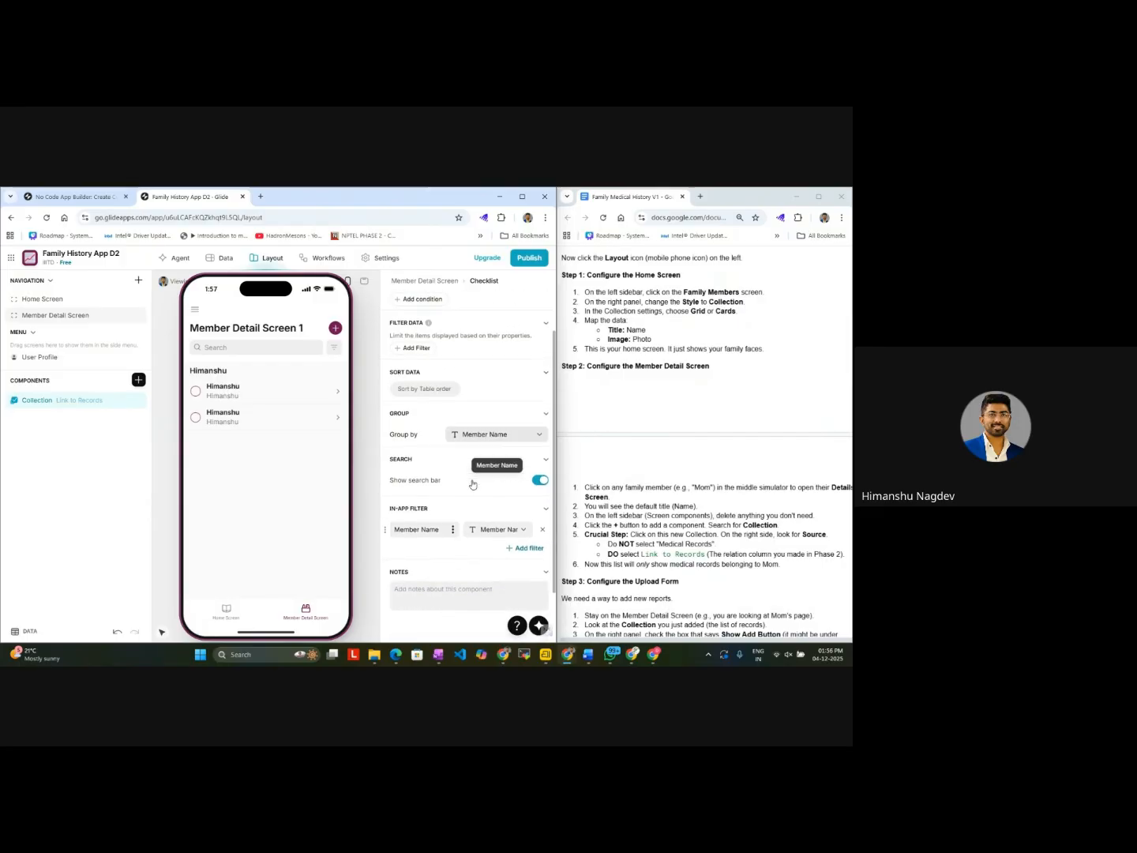
{"action": "scroll", "coordinate": [473, 484], "scroll_direction": "down", "scroll_amount": 1}
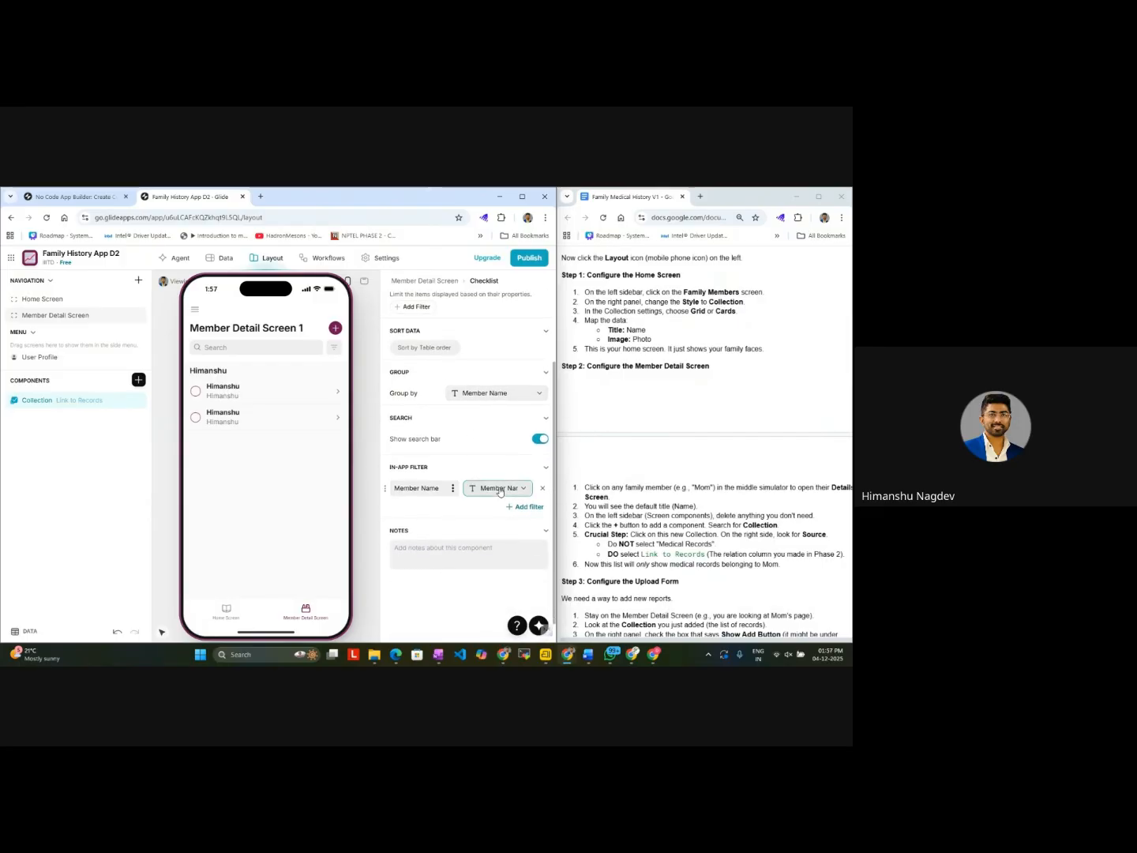
{"action": "left_click", "coordinate": [497, 488]}
{"action": "left_click", "coordinate": [500, 490]}
{"action": "scroll", "coordinate": [450, 447], "scroll_direction": "up", "scroll_amount": 2}
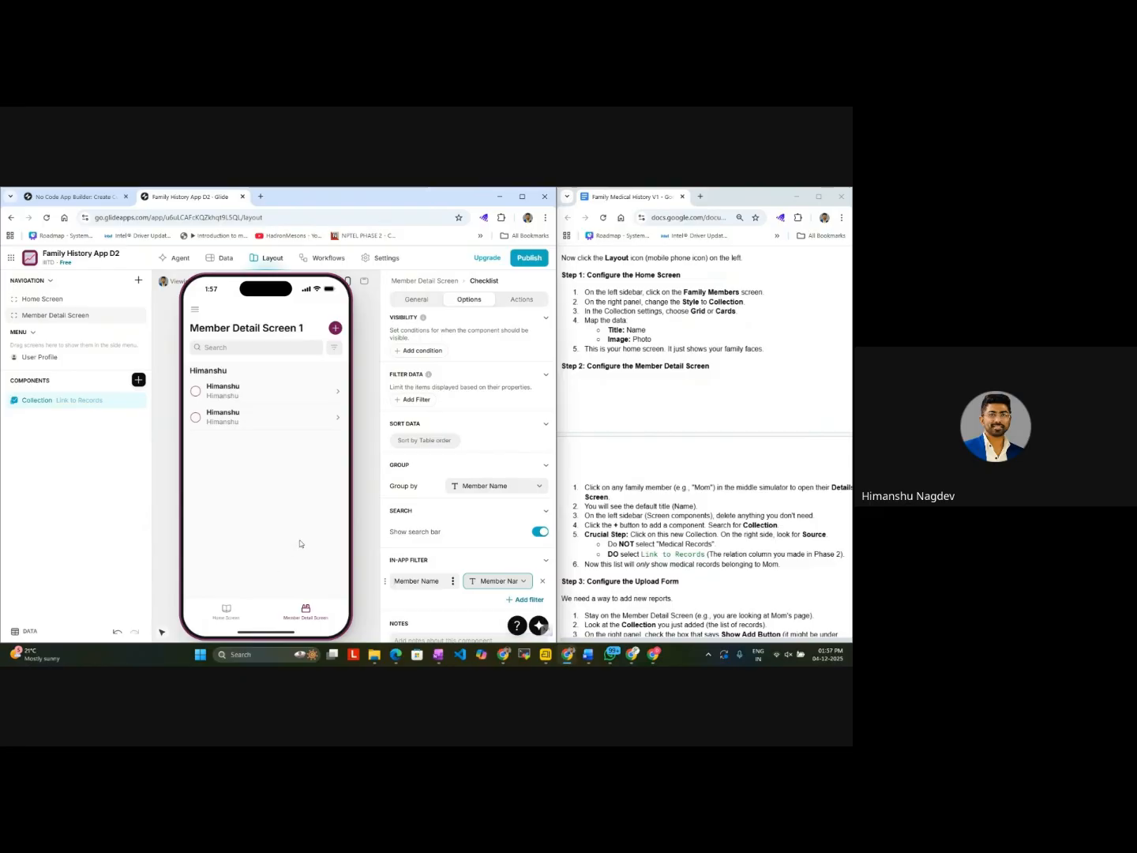
{"action": "left_click", "coordinate": [272, 662]}
{"action": "type", "text": "sn"}
{"action": "key", "text": "Return"}
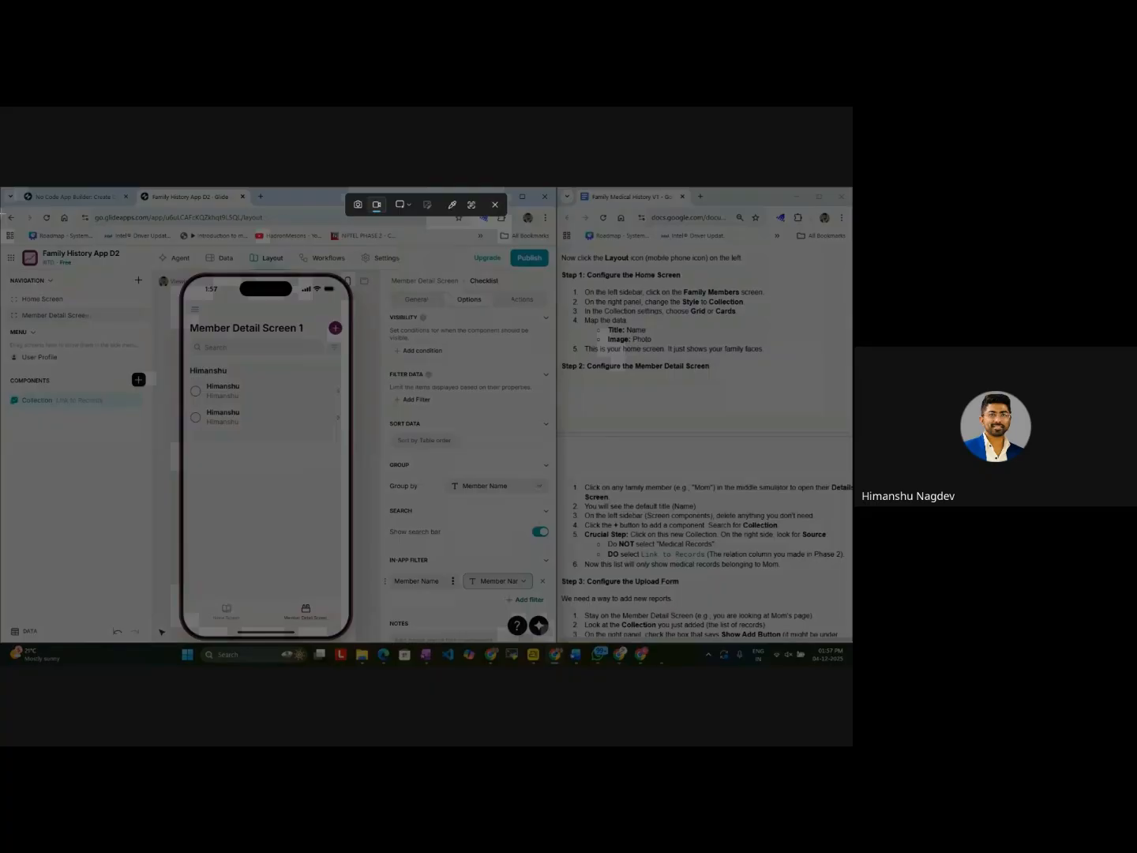
{"action": "left_click_drag", "start_coordinate": [1, 188], "coordinate": [555, 645]}
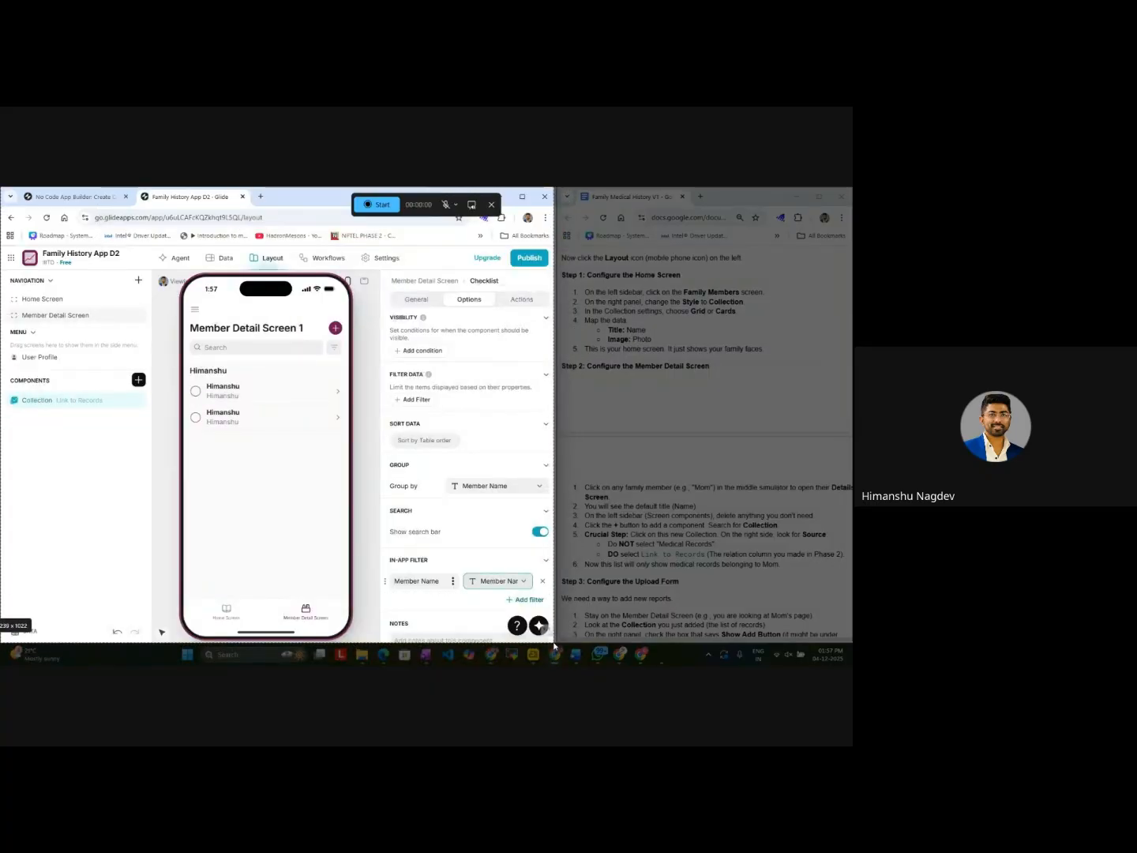
{"action": "left_click", "coordinate": [491, 204]}
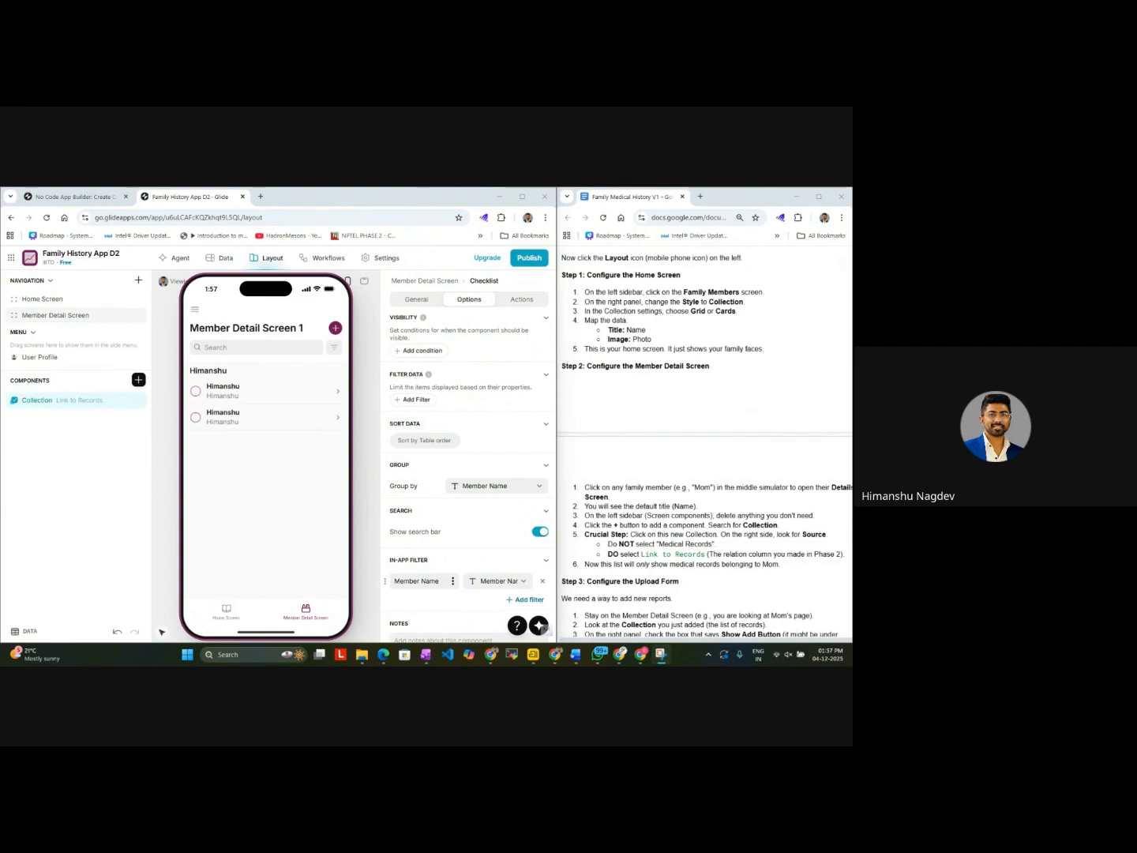
Step: Capture a screenshot of the Glide layout editor window and paste it into the existing Gemini conversation about building the app
{"action": "key", "text": "shift+super+s"}
{"action": "left_click_drag", "start_coordinate": [2, 186], "coordinate": [557, 633]}
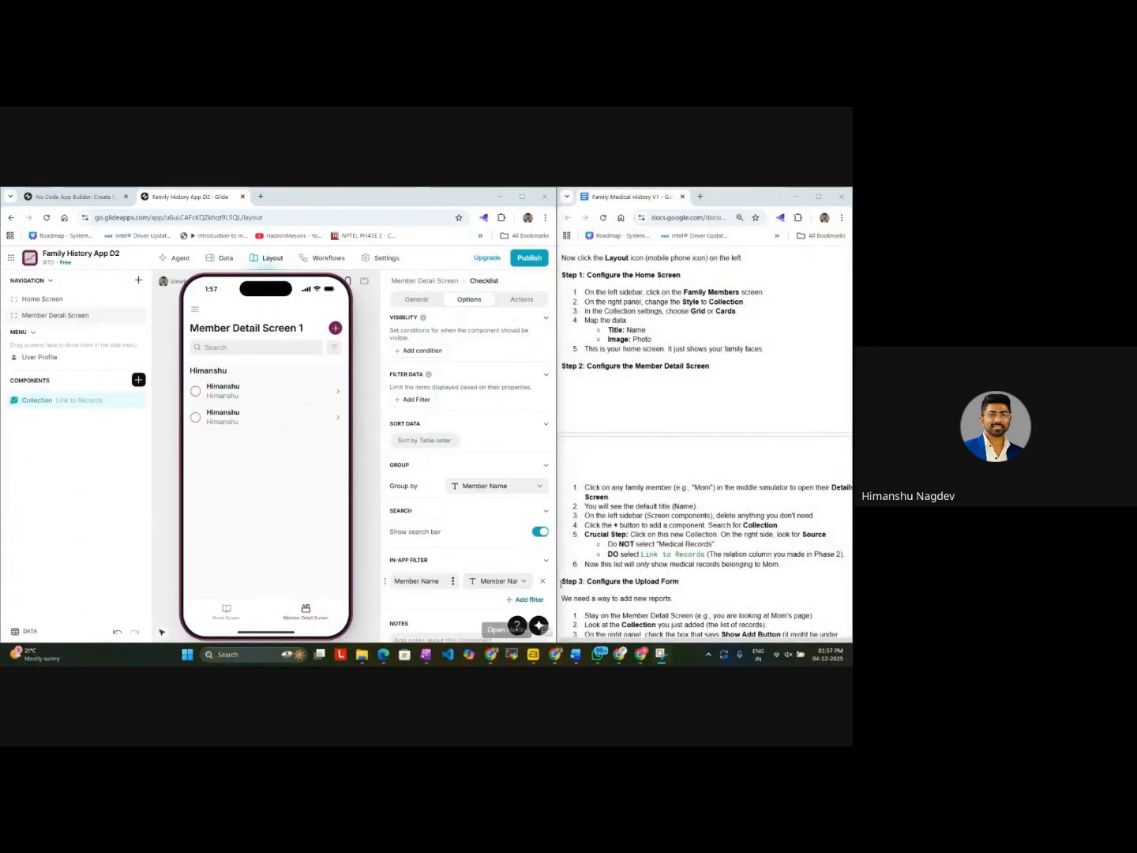
{"action": "mouse_move", "coordinate": [596, 665]}
{"action": "mouse_move", "coordinate": [554, 657]}
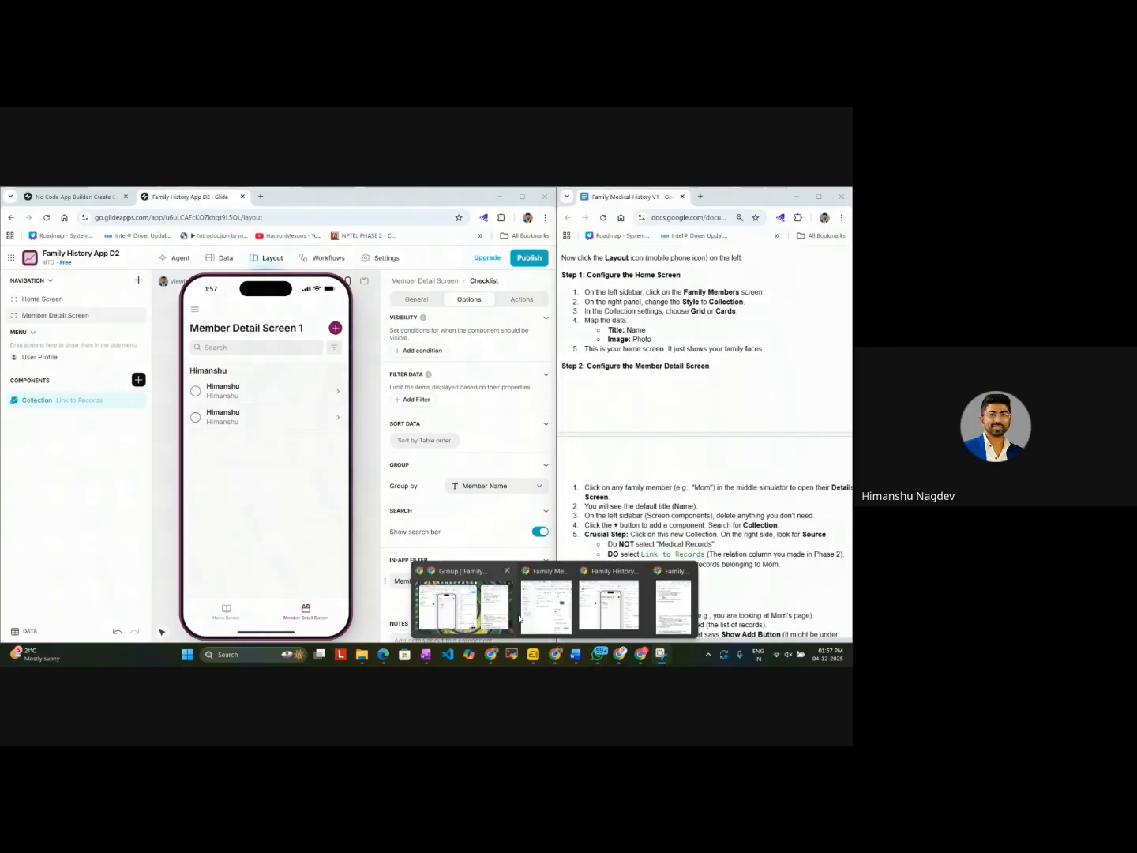
{"action": "mouse_move", "coordinate": [566, 608]}
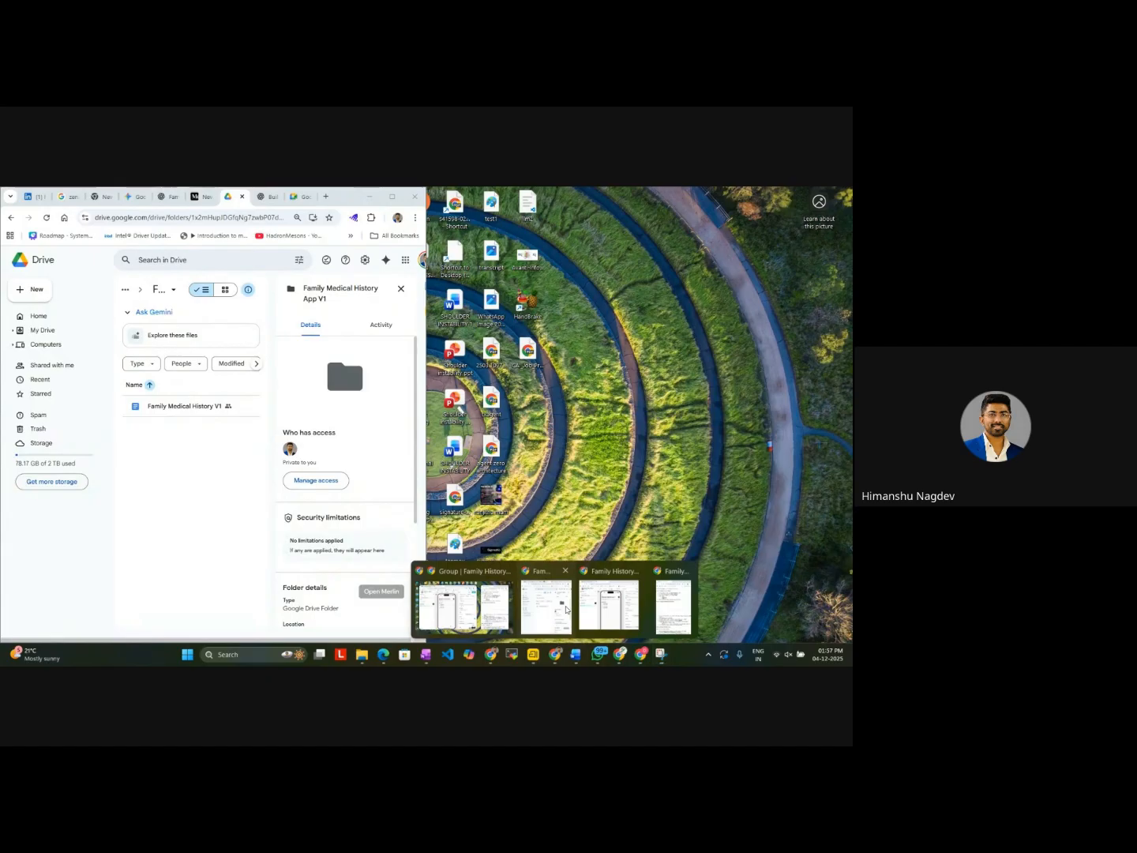
{"action": "left_click", "coordinate": [566, 609]}
{"action": "left_click", "coordinate": [131, 197]}
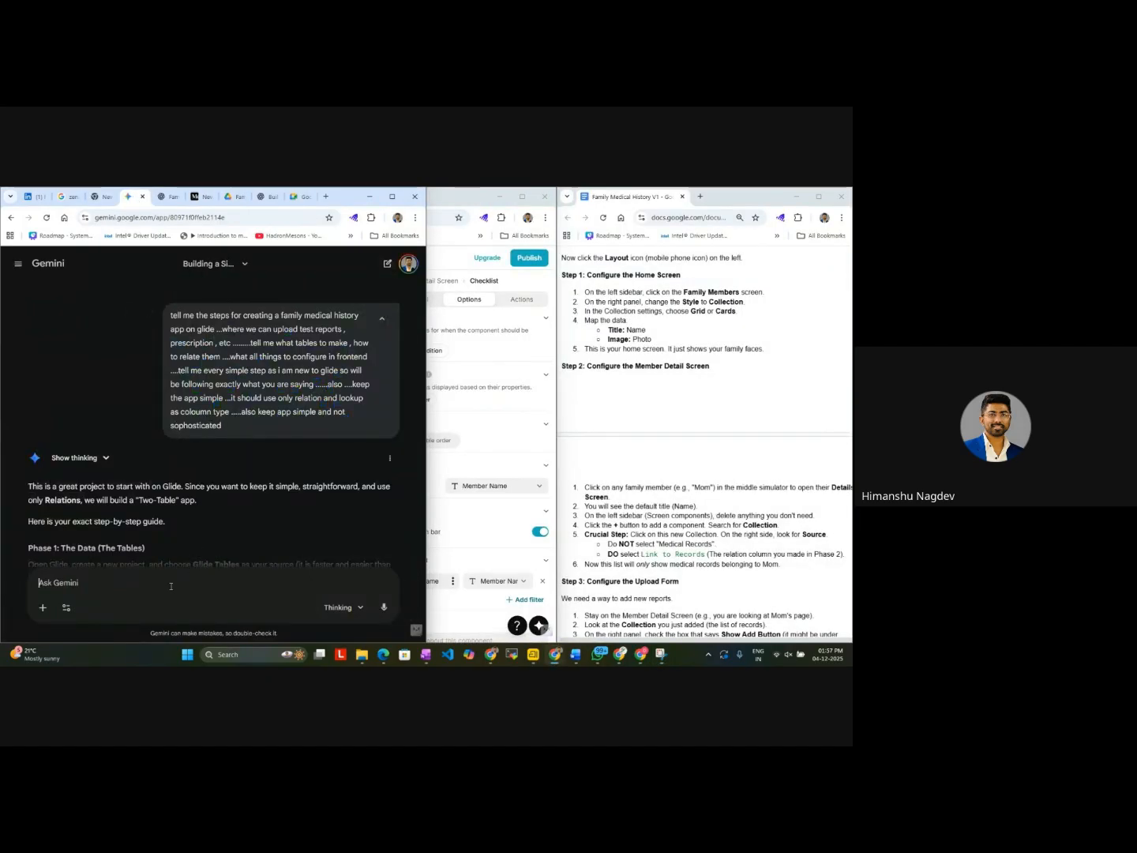
{"action": "key", "text": "ctrl+v"}
Step: Ask Gemini about the member detail screen showing only one member's details although details are also available for another member named wife
{"action": "type", "text": "in"}
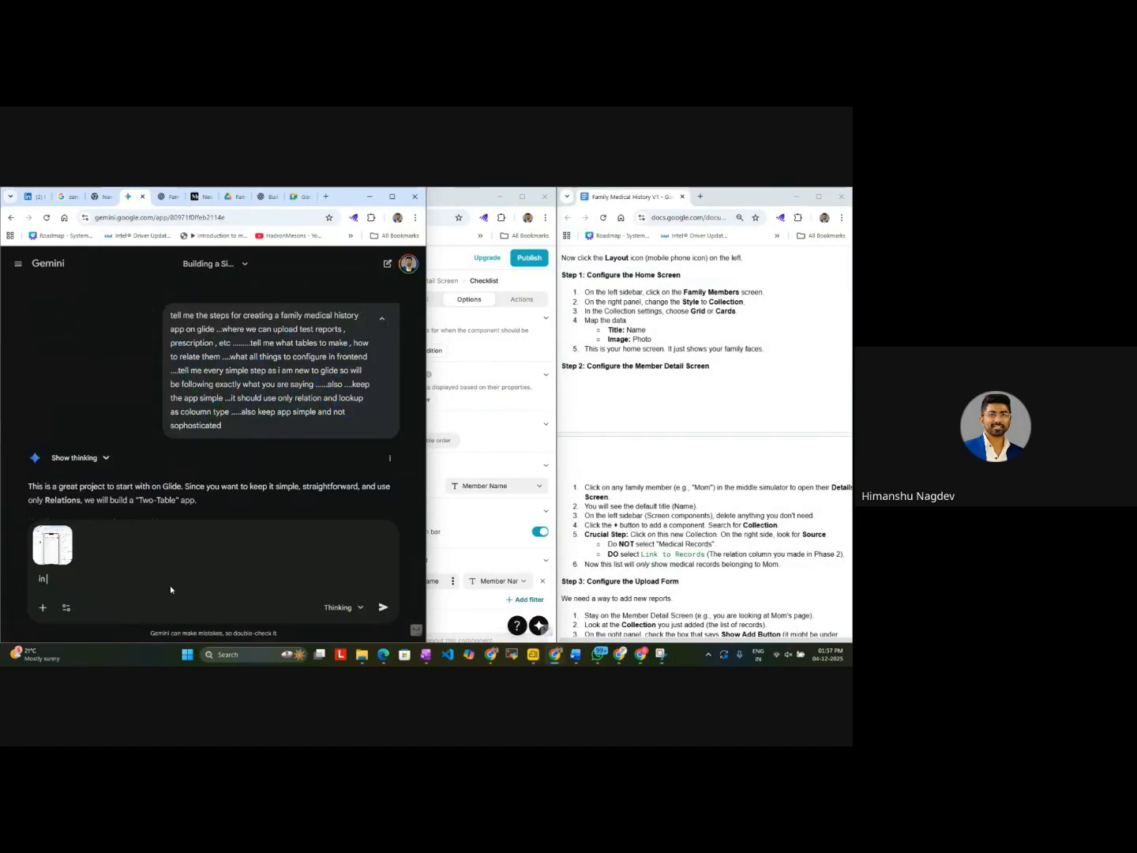
{"action": "left_click_drag", "start_coordinate": [352, 197], "coordinate": [741, 208]}
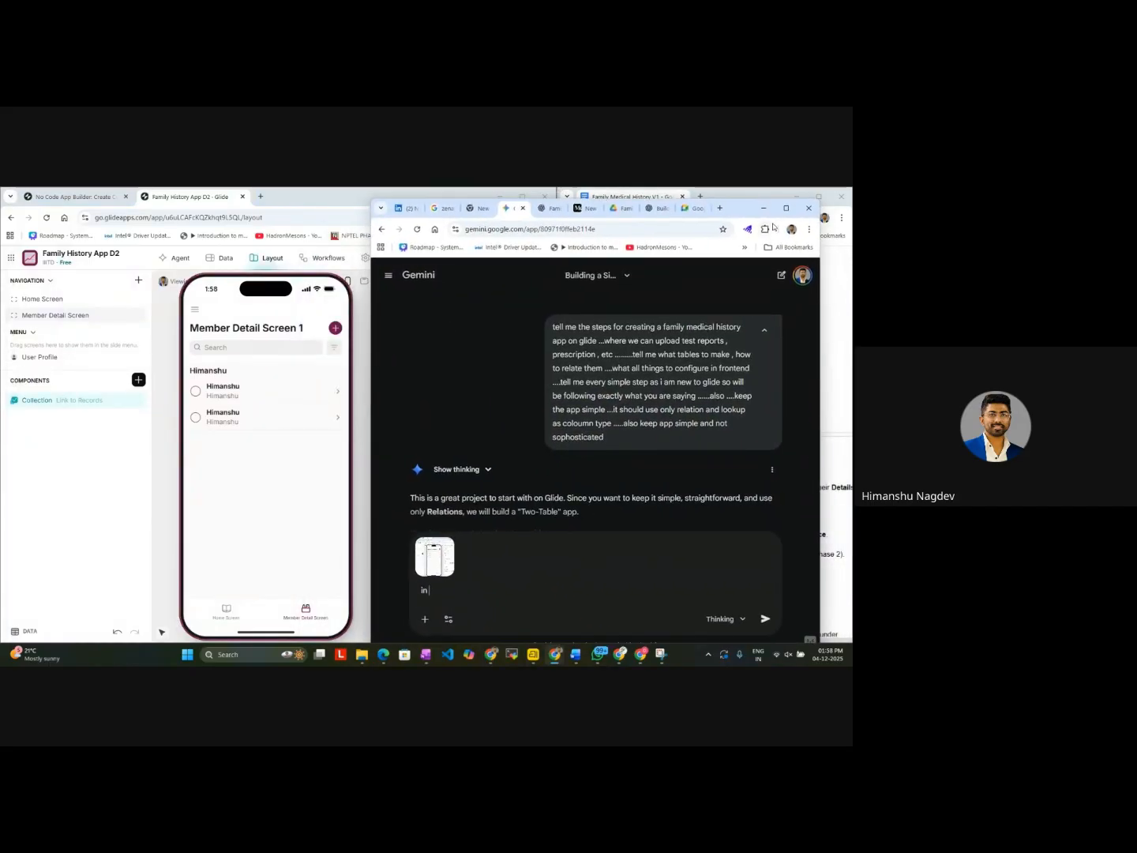
{"action": "type", "text": "member detail screen detail only coming for"}
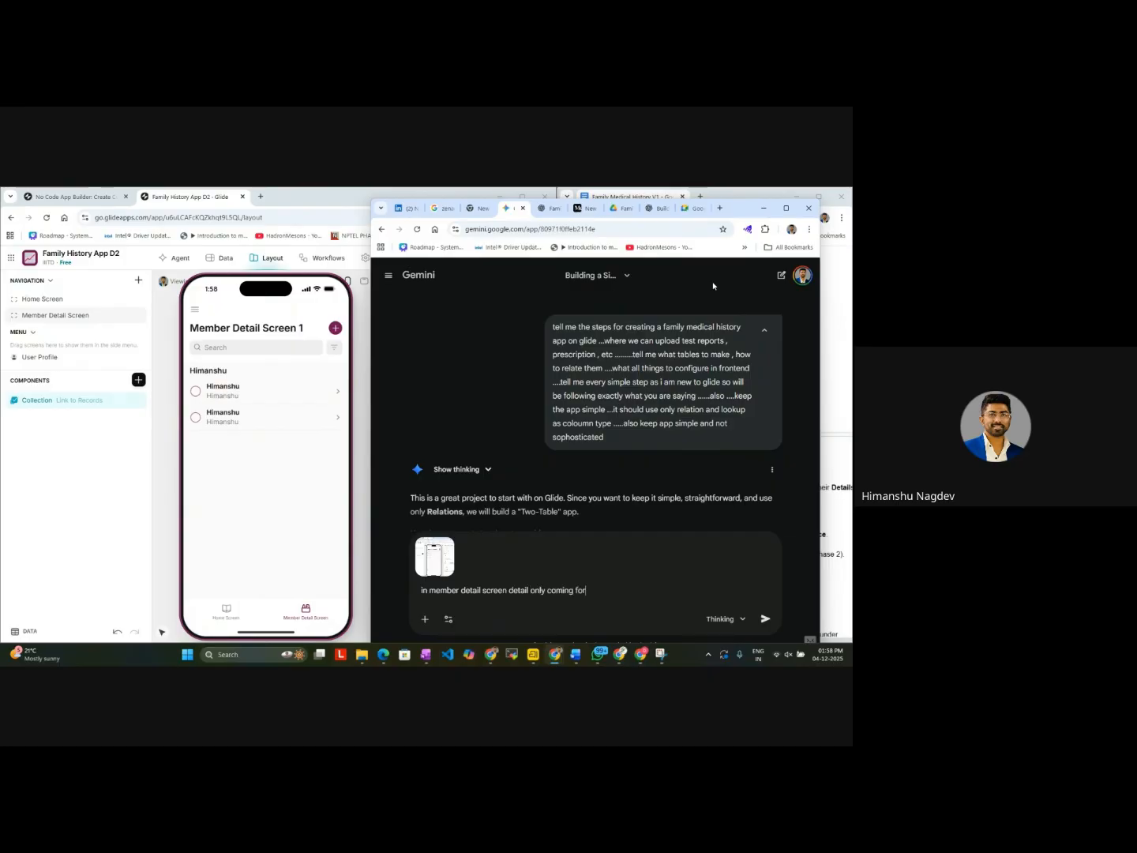
{"action": "type", "text": " himanshu ...althiuugh detail also available for"}
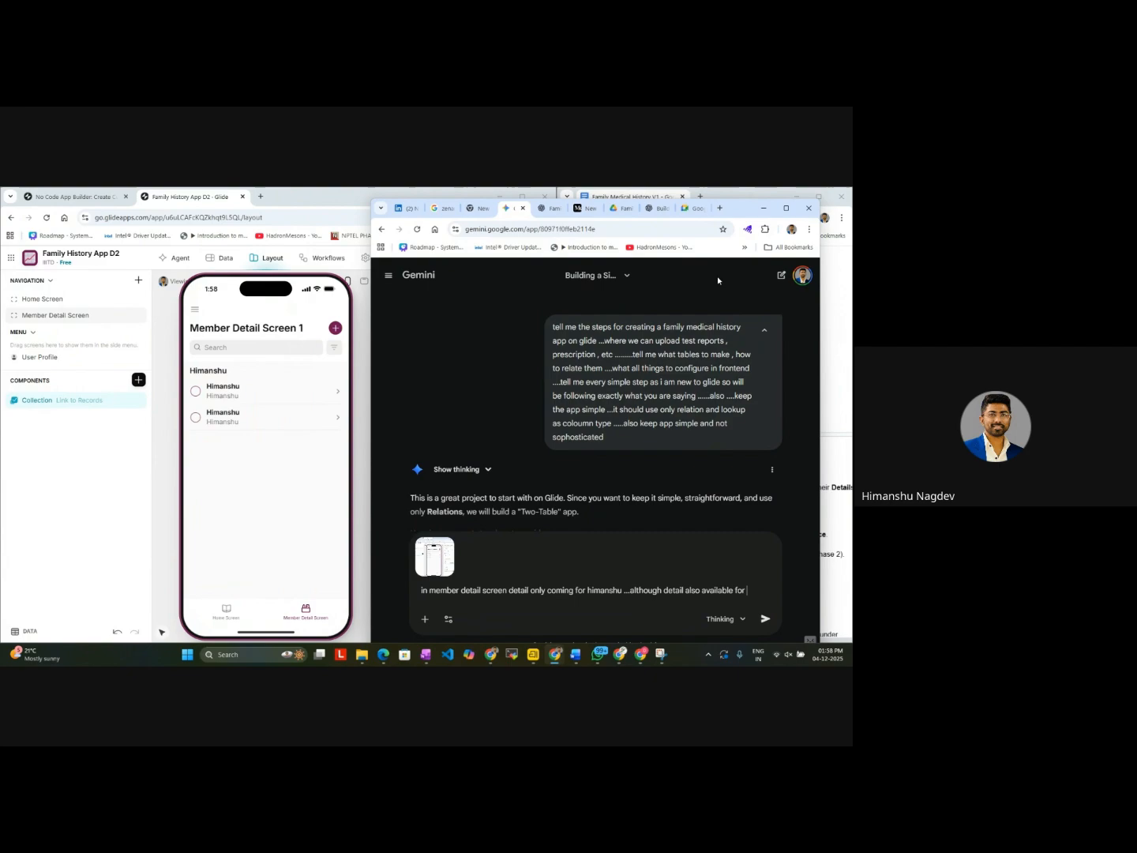
{"action": "type", "text": " another men"}
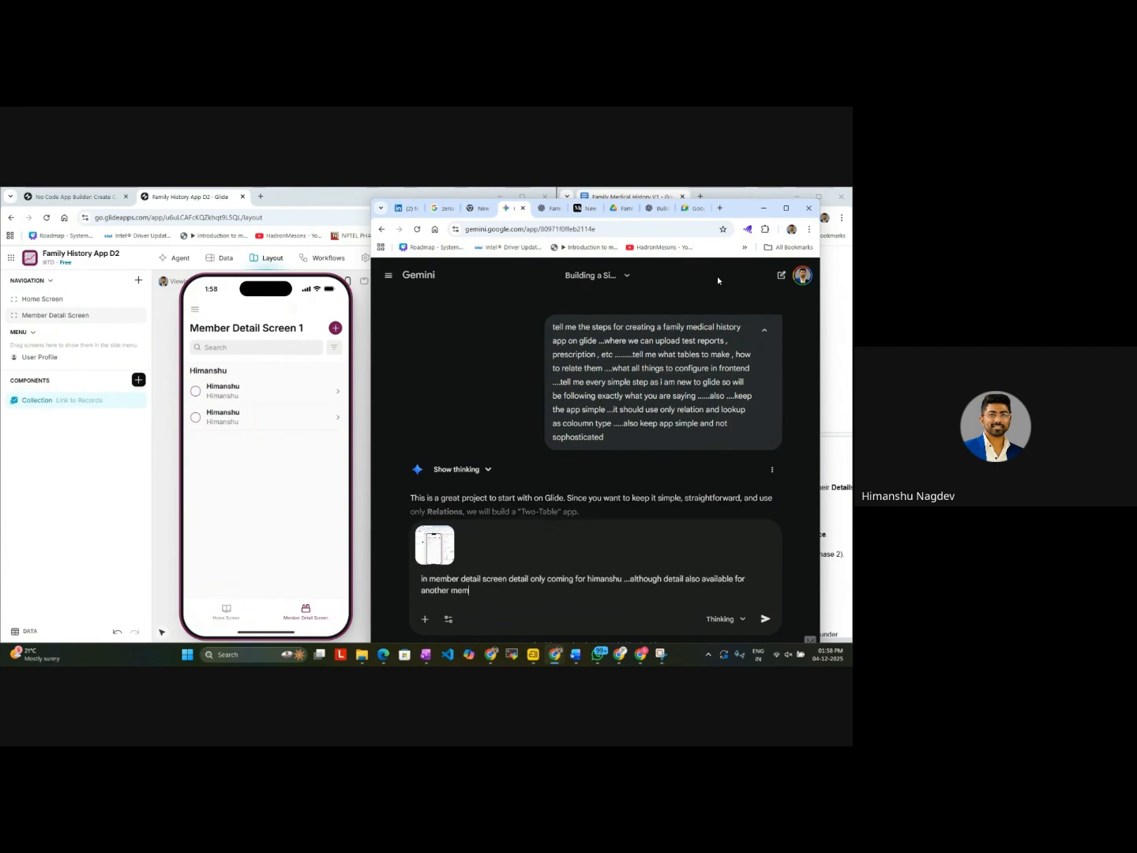
{"action": "type", "text": "ber"}
{"action": "type", "text": " name"}
{"action": "type", "text": " why"}
{"action": "key", "text": "Return"}
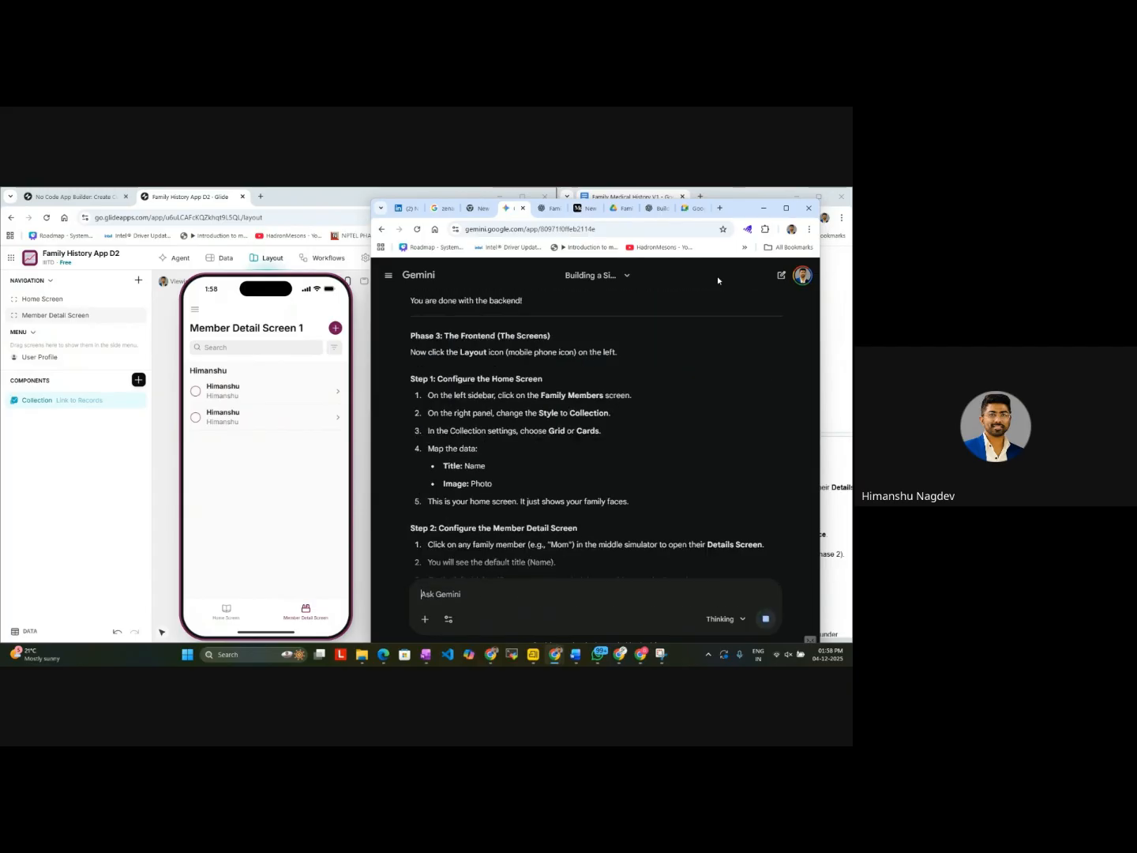
Step: Compare the member names and linked records in Glide's Family Members and Medical Records tables
{"action": "left_click", "coordinate": [222, 258]}
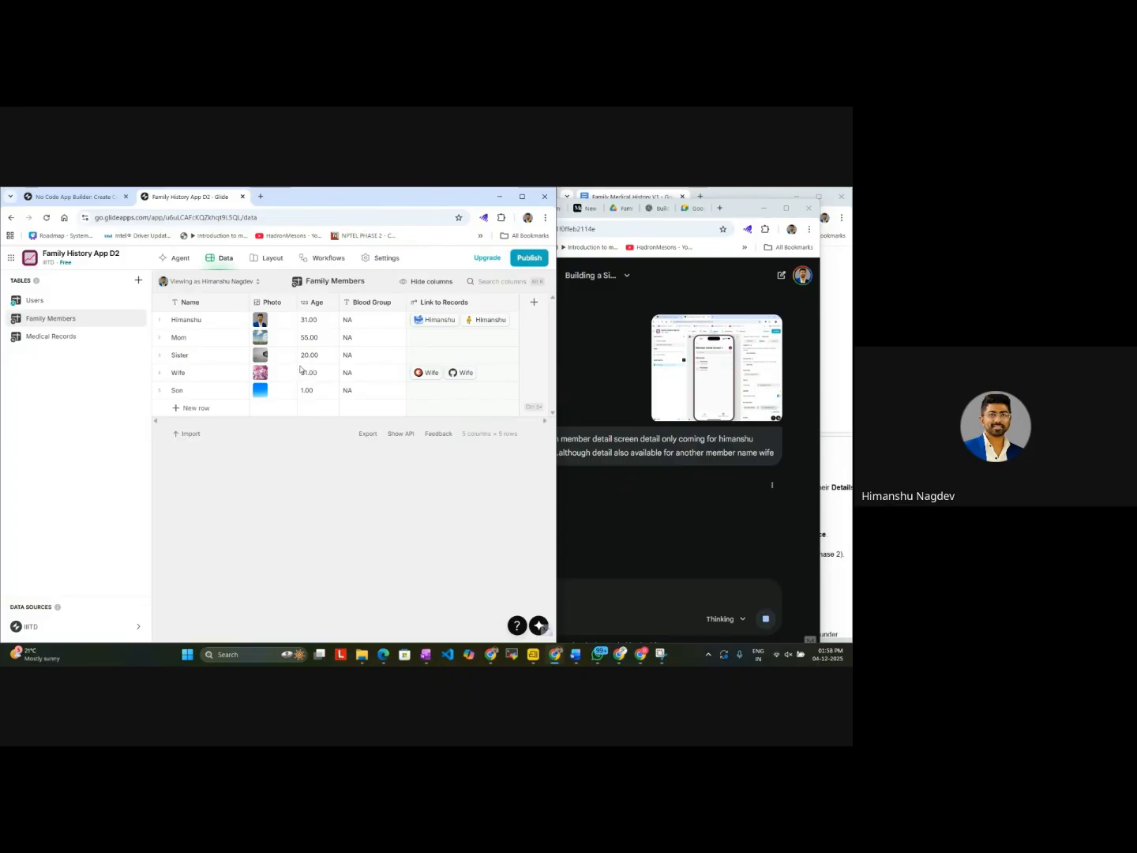
{"action": "left_click", "coordinate": [77, 340]}
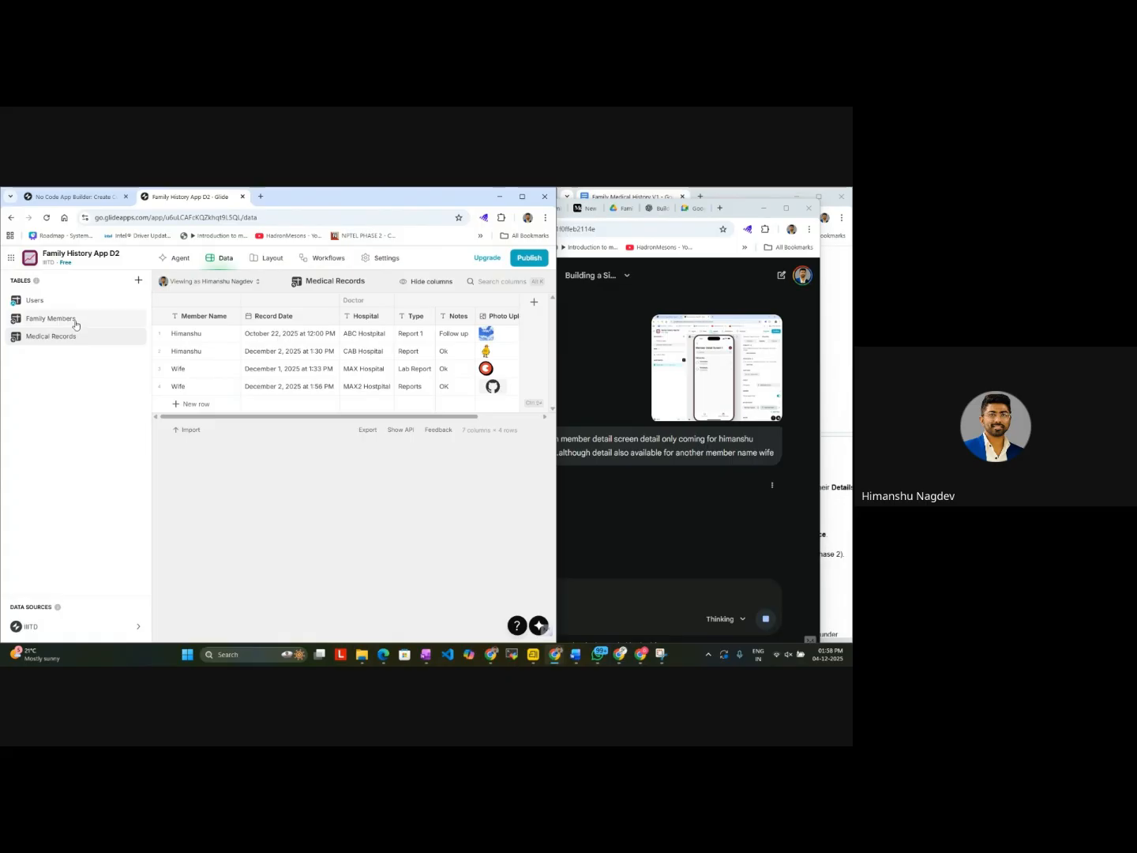
{"action": "left_click", "coordinate": [75, 321]}
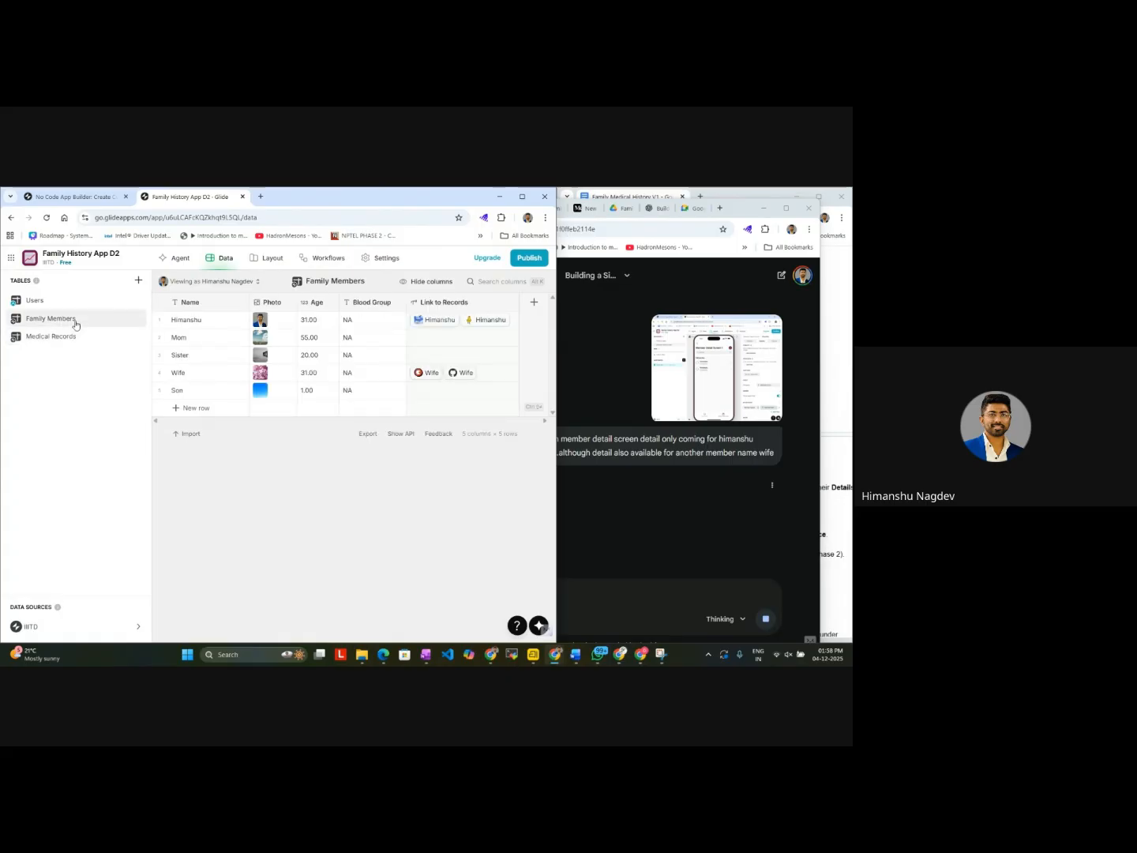
Step: Read Gemini's explanation of why the preview shows only one member's details
{"action": "left_click", "coordinate": [589, 515]}
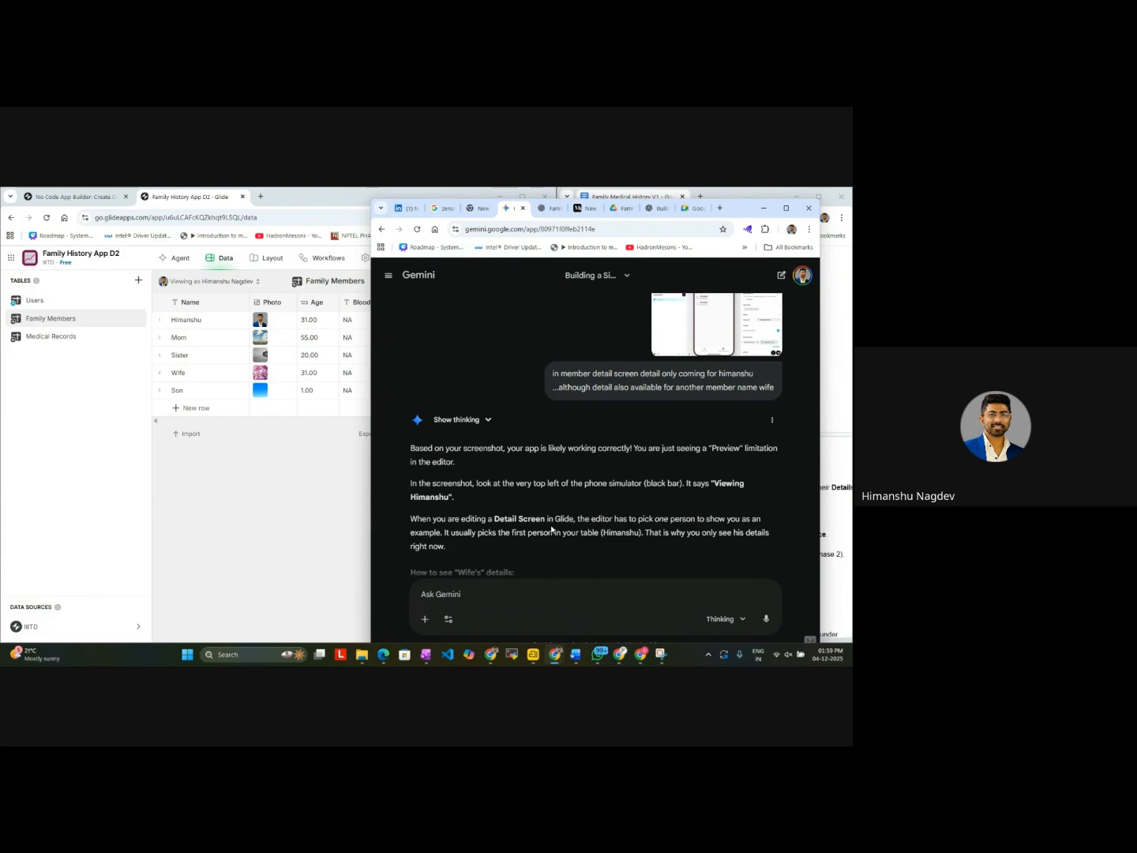
{"action": "scroll", "coordinate": [552, 531], "scroll_direction": "down", "scroll_amount": 3}
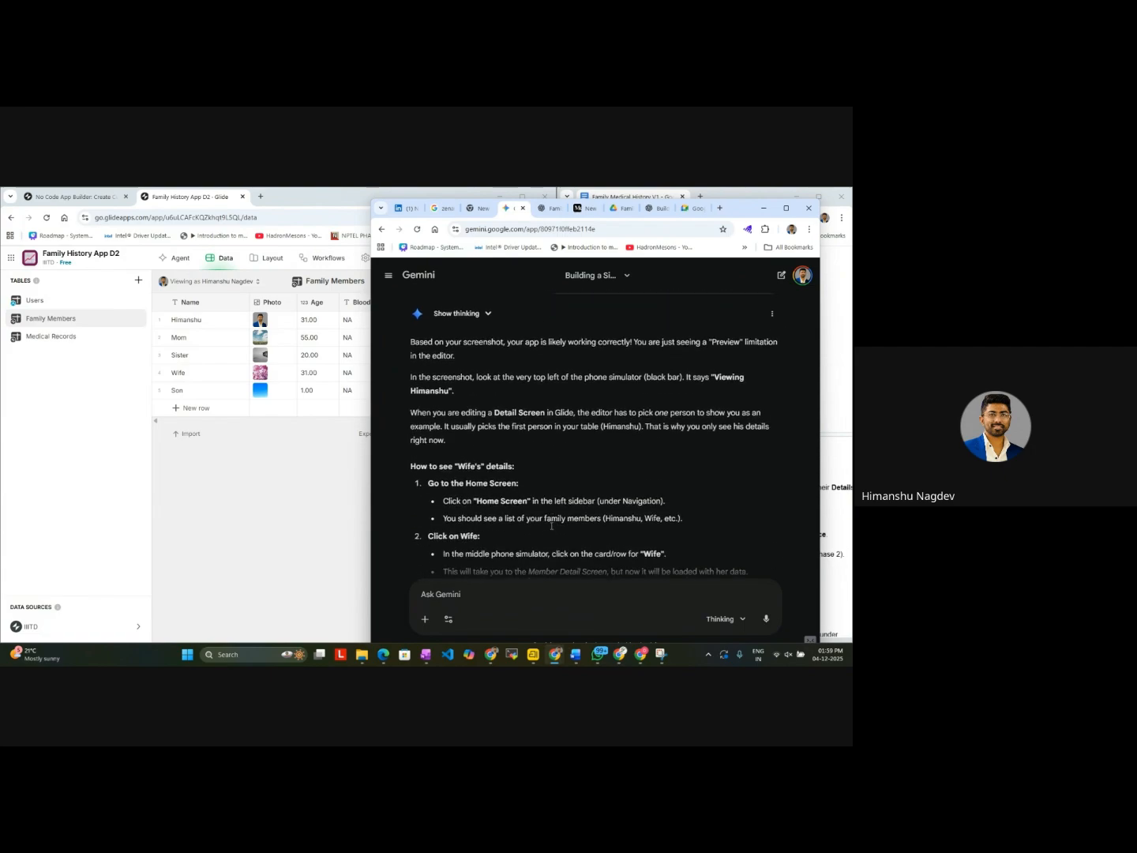
{"action": "scroll", "coordinate": [552, 525], "scroll_direction": "down", "scroll_amount": 1}
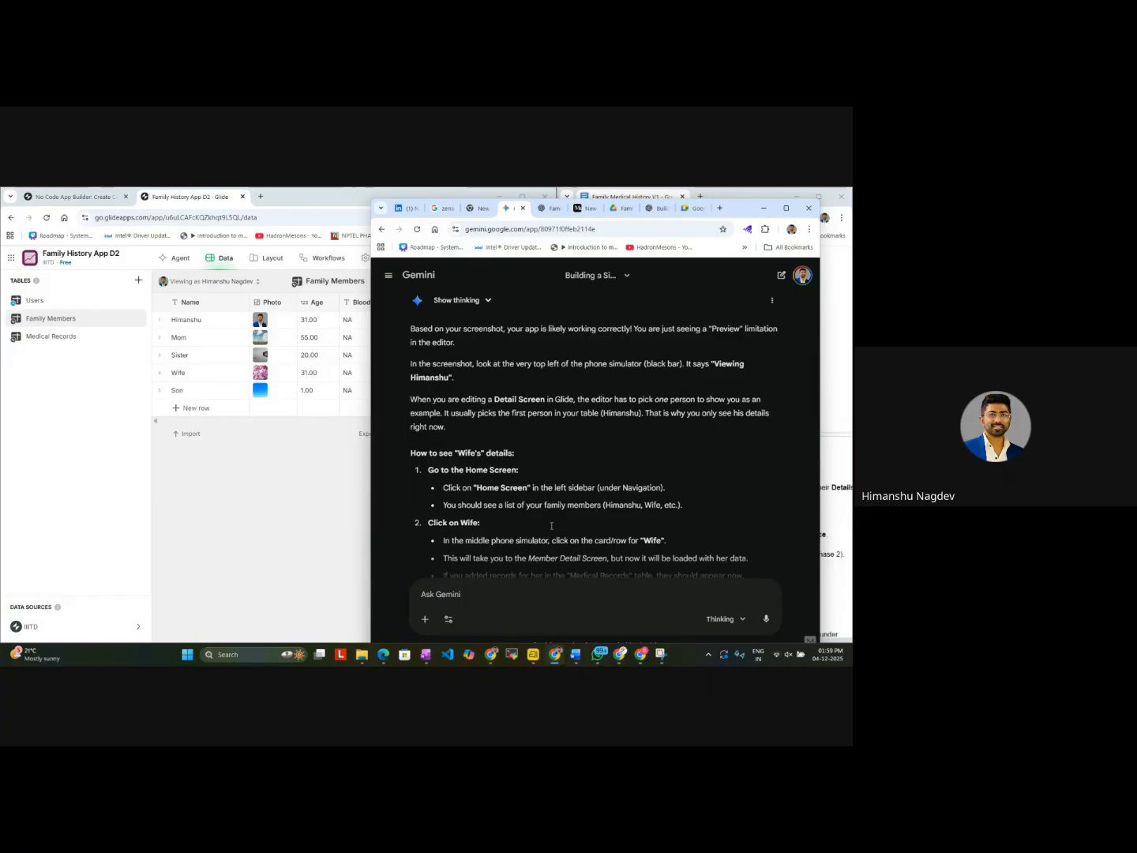
Step: Try viewing the Member Detail Screen preview in Glide as Anyone, and switch the preview back to the original user
{"action": "left_click", "coordinate": [56, 197]}
{"action": "left_click", "coordinate": [56, 197]}
{"action": "left_click", "coordinate": [189, 197]}
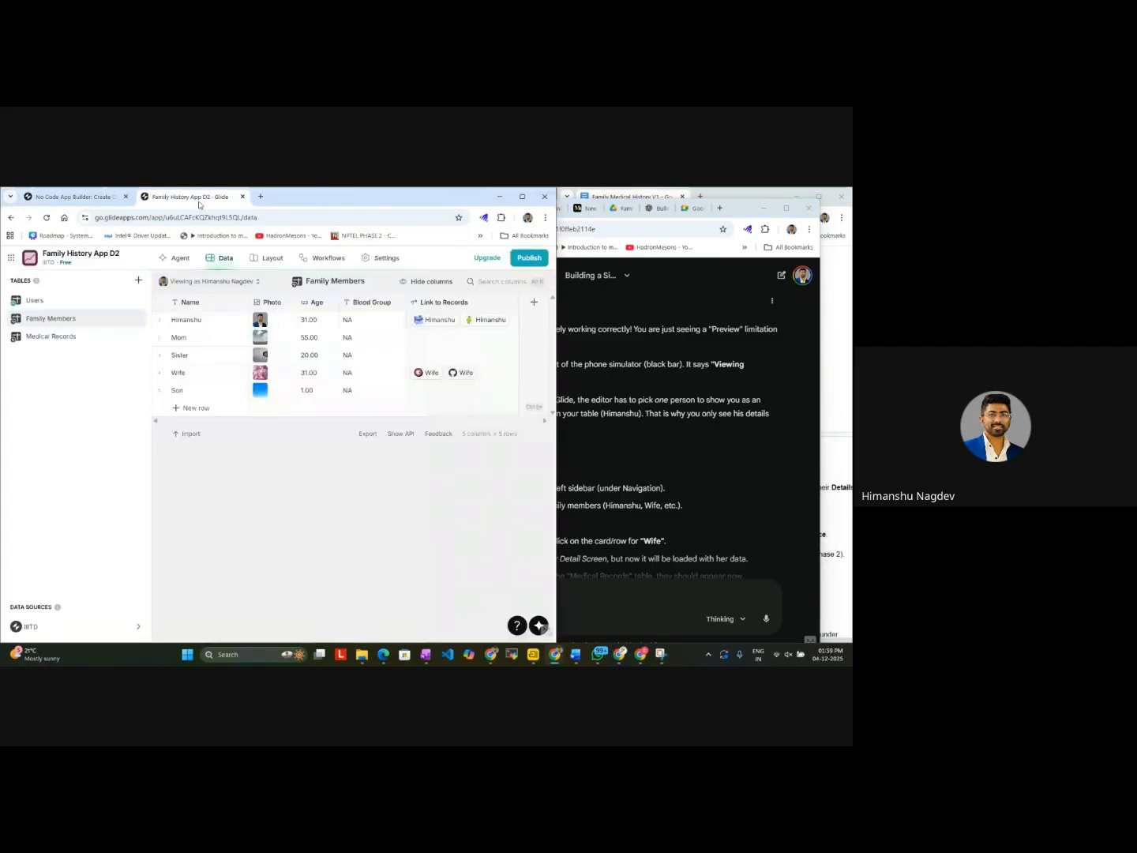
{"action": "left_click", "coordinate": [271, 259]}
{"action": "left_click", "coordinate": [175, 284]}
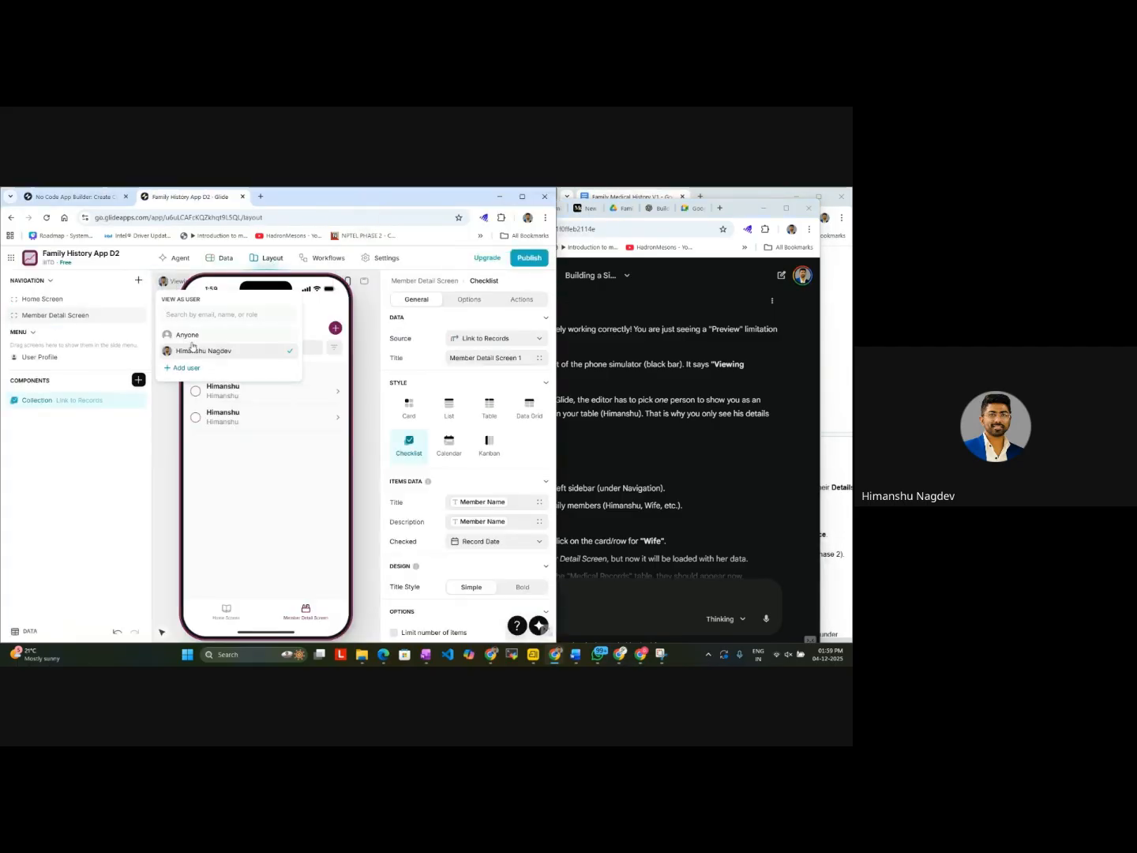
{"action": "left_click", "coordinate": [197, 342]}
{"action": "double_click", "coordinate": [198, 342]}
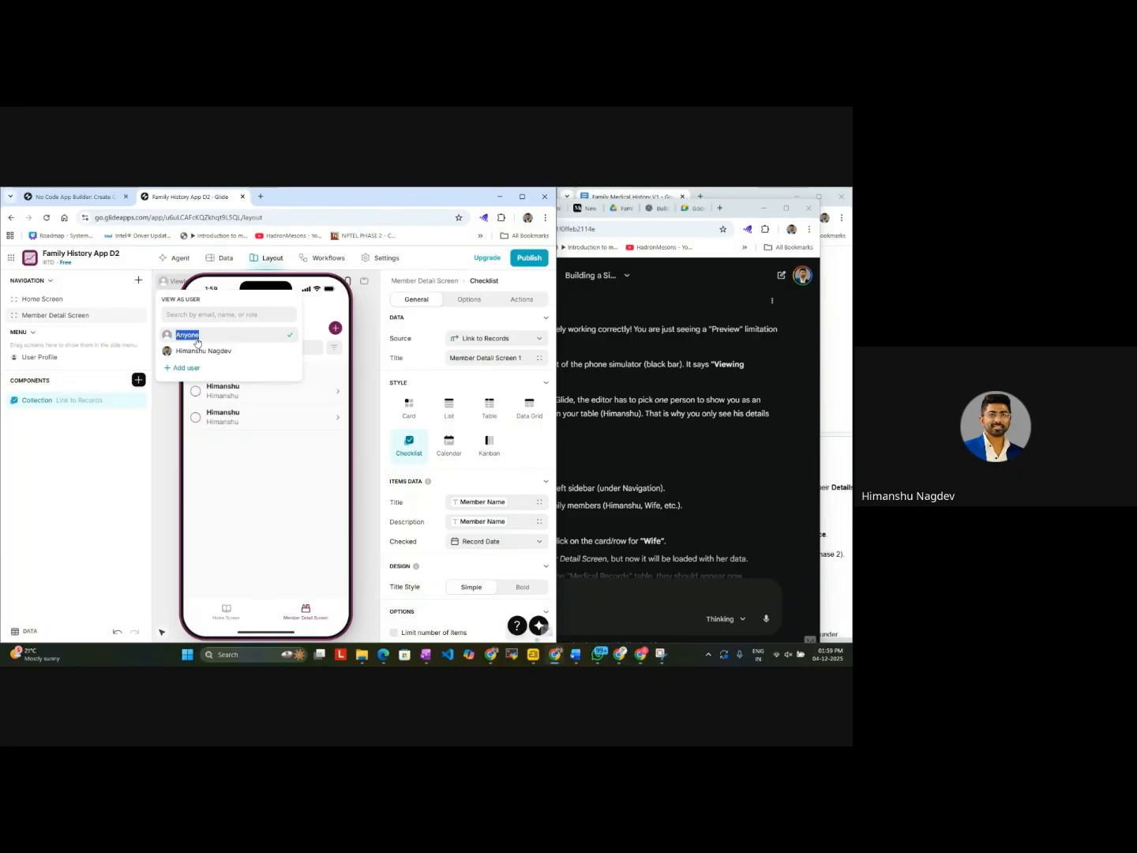
{"action": "left_click", "coordinate": [246, 339]}
{"action": "left_click", "coordinate": [252, 355]}
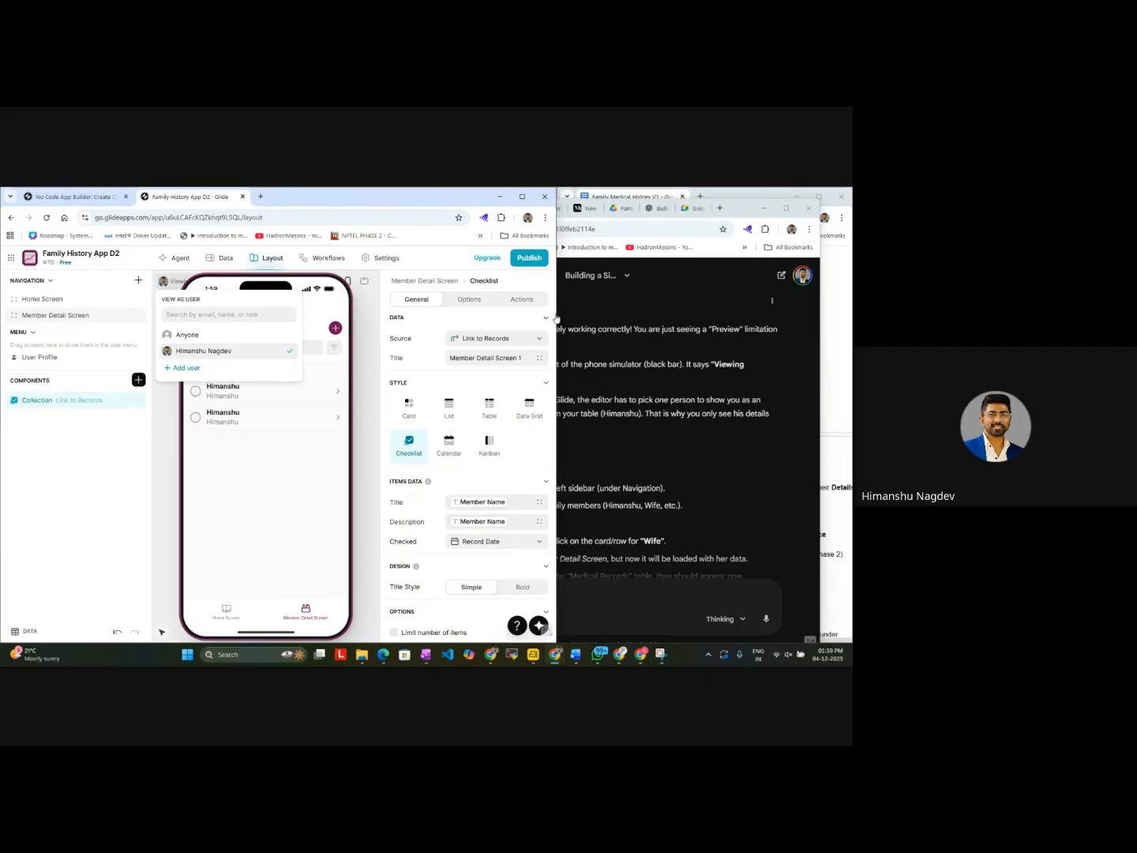
Step: Return to Gemini and read its instructions for seeing Wife's details and checking for an empty list
{"action": "left_click", "coordinate": [630, 324]}
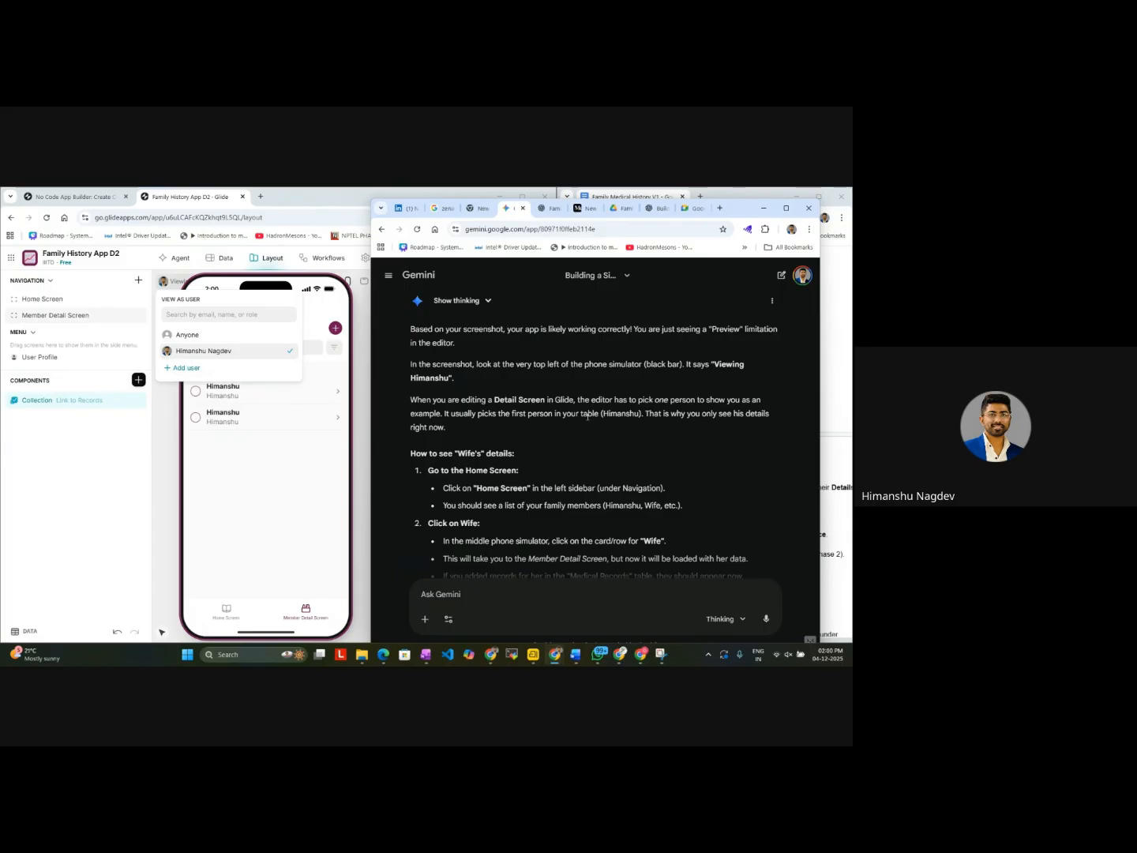
{"action": "scroll", "coordinate": [586, 416], "scroll_direction": "down", "scroll_amount": 2}
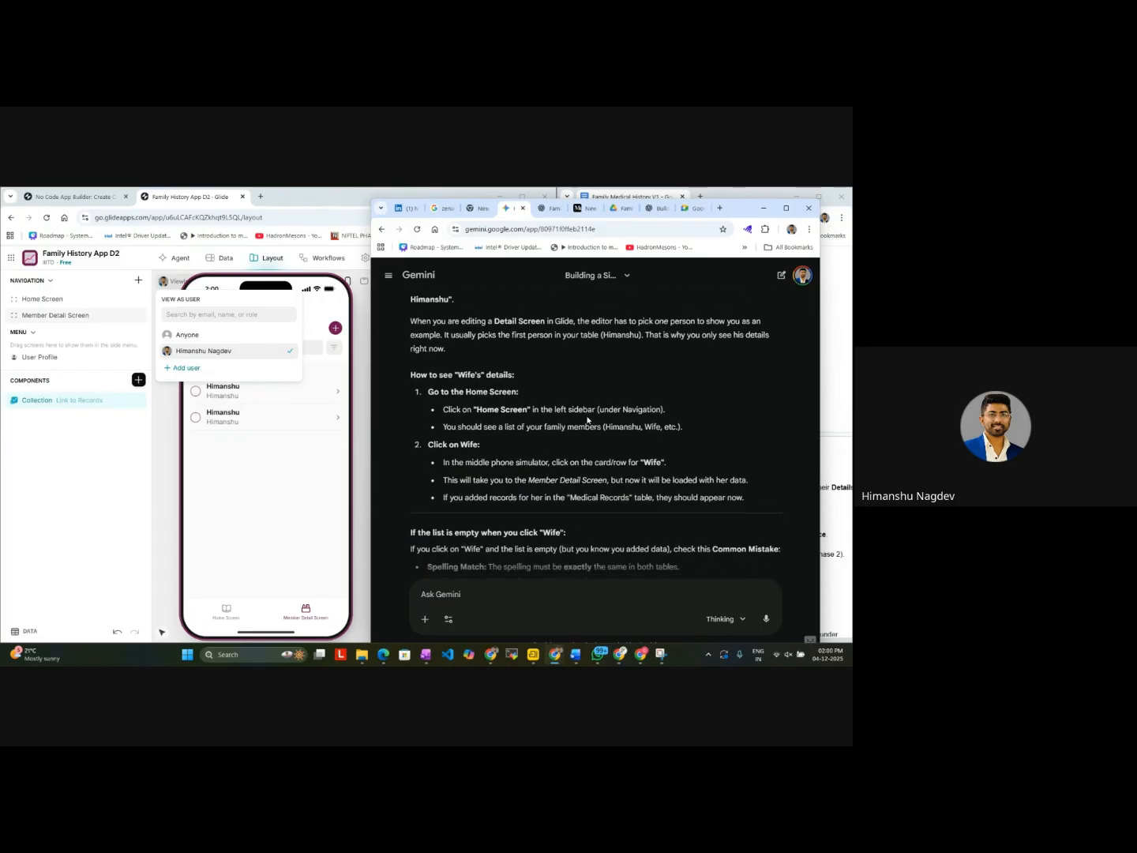
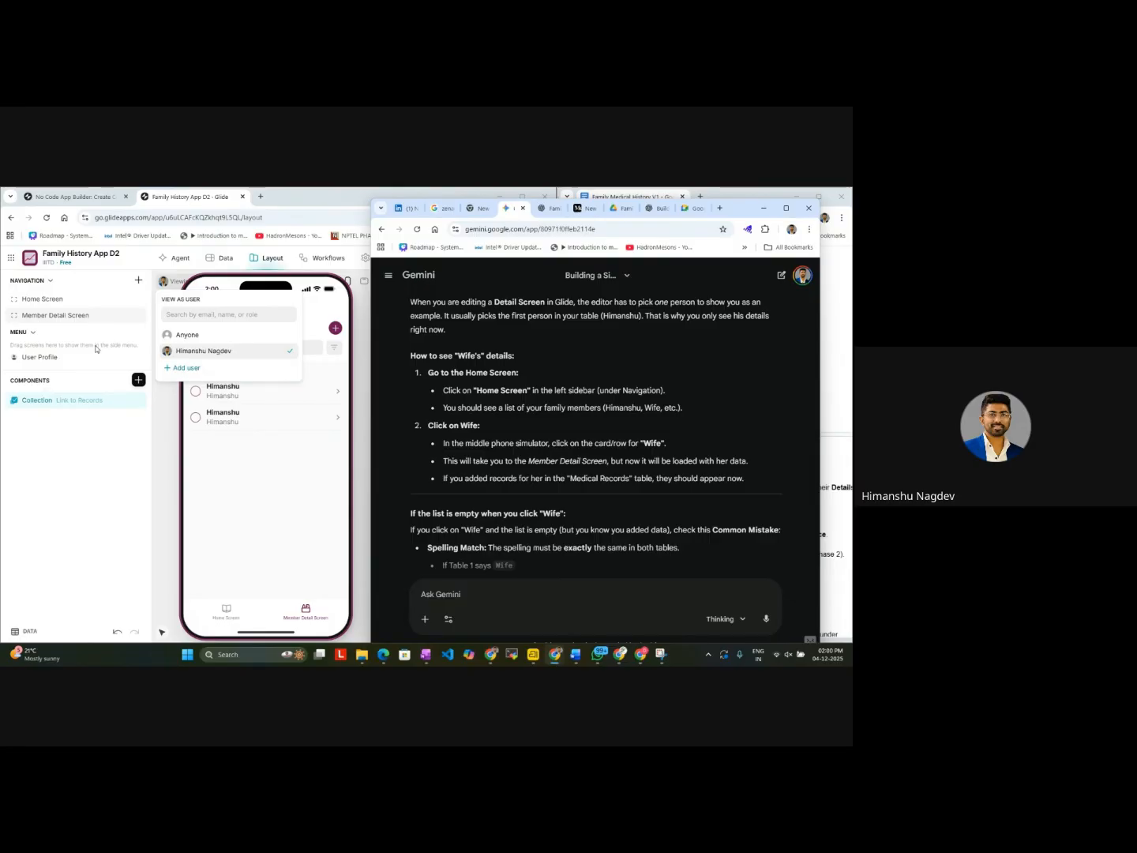
Step: Read Gemini's spelling-match check for an empty Wife list and its optional cleanup advice on the list style
{"action": "scroll", "coordinate": [487, 493], "scroll_direction": "down", "scroll_amount": 1}
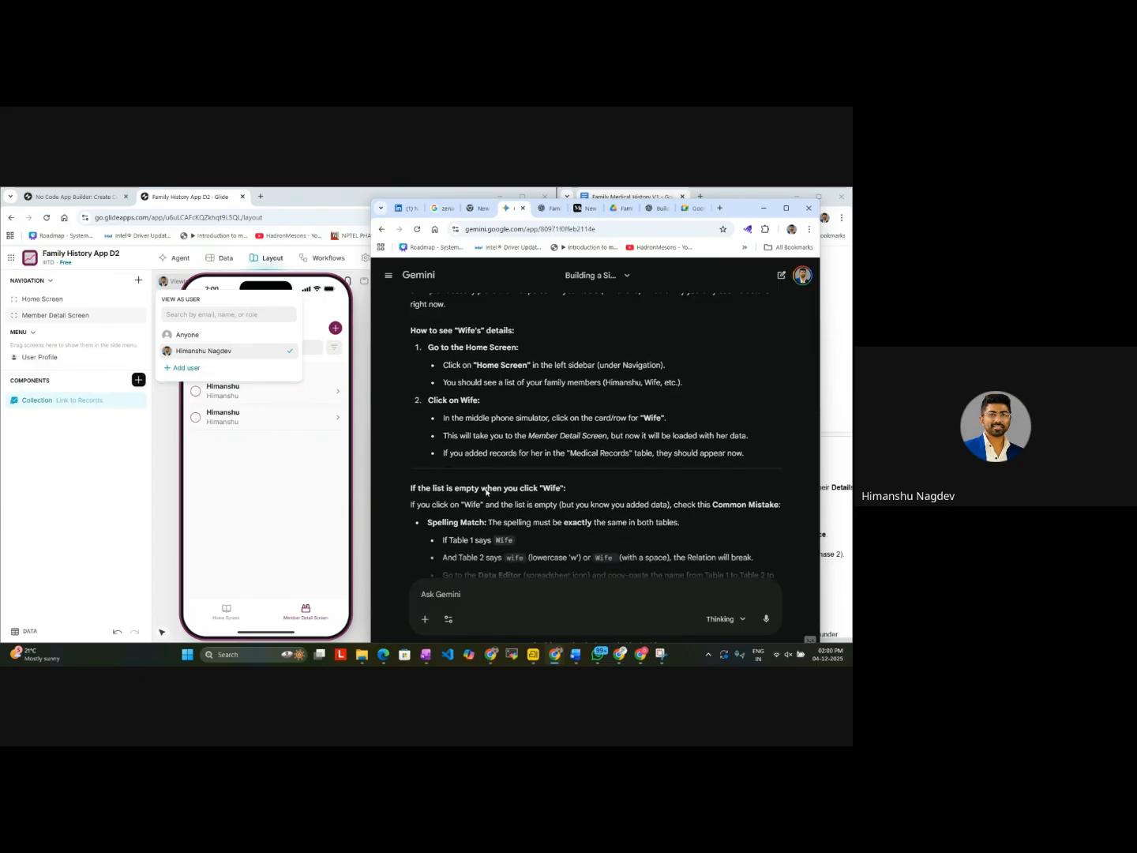
{"action": "scroll", "coordinate": [487, 492], "scroll_direction": "down", "scroll_amount": 2}
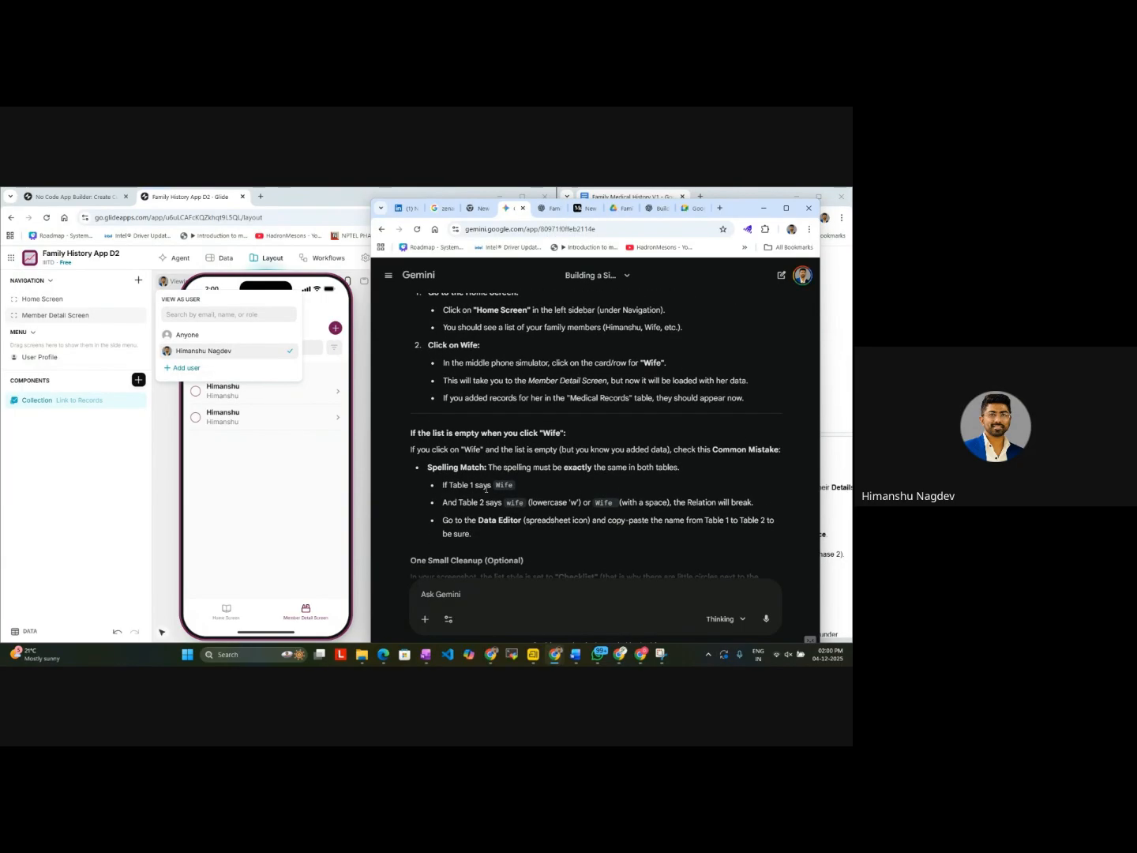
{"action": "scroll", "coordinate": [486, 488], "scroll_direction": "down", "scroll_amount": 3}
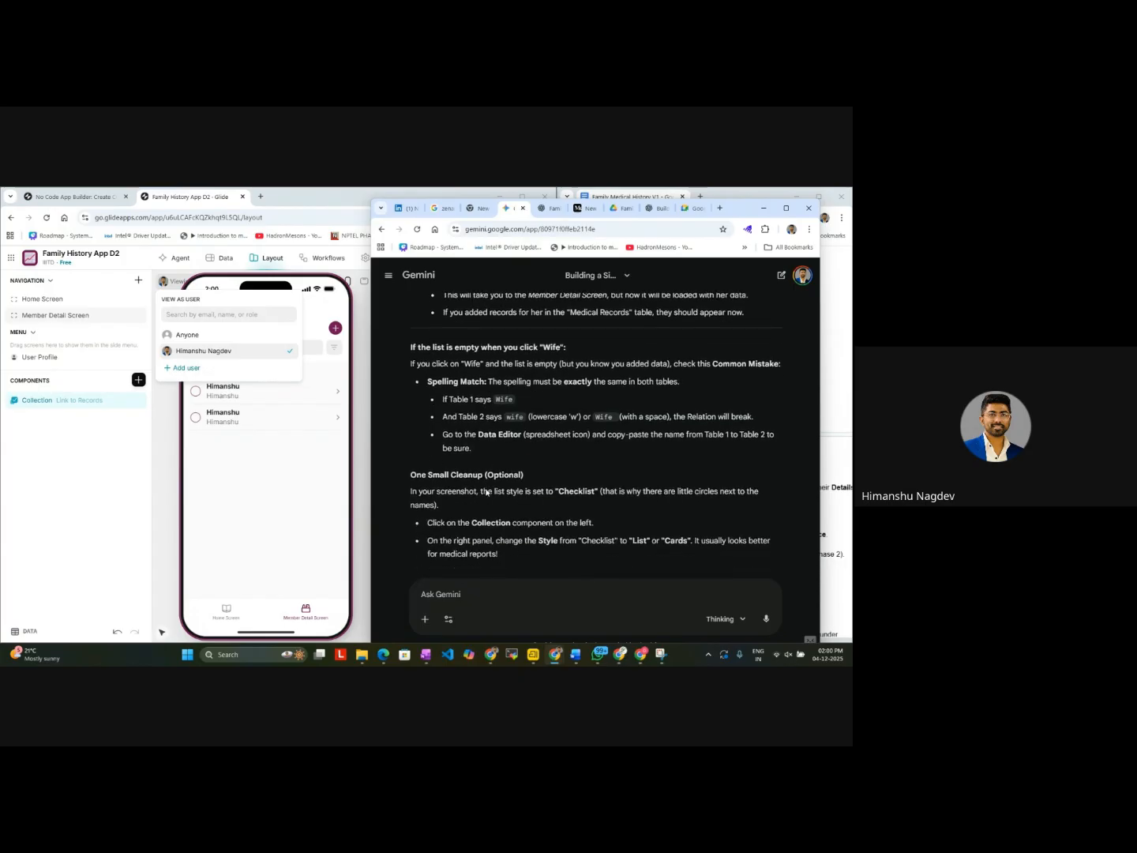
Step: Capture a screenshot of Glide's Family Members data table and attach it to the Gemini prompt
{"action": "left_click", "coordinate": [223, 258]}
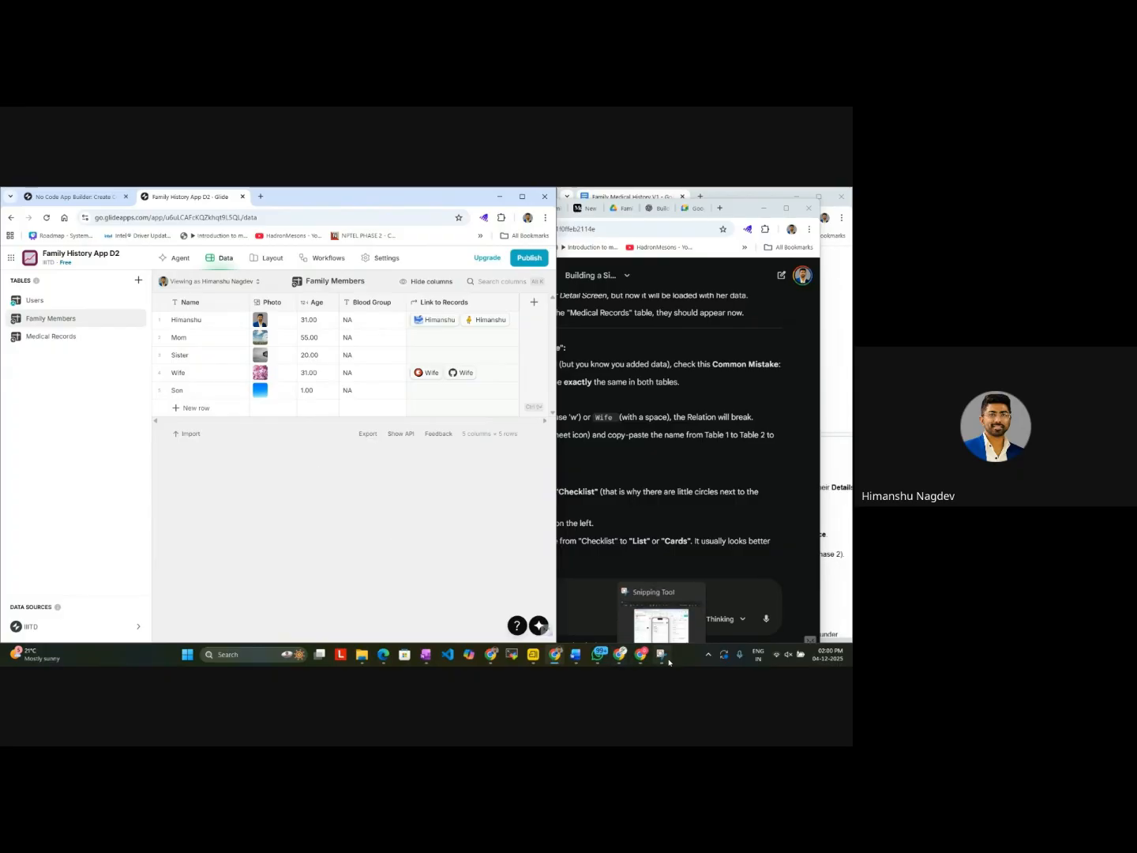
{"action": "key", "text": "super+shift+s"}
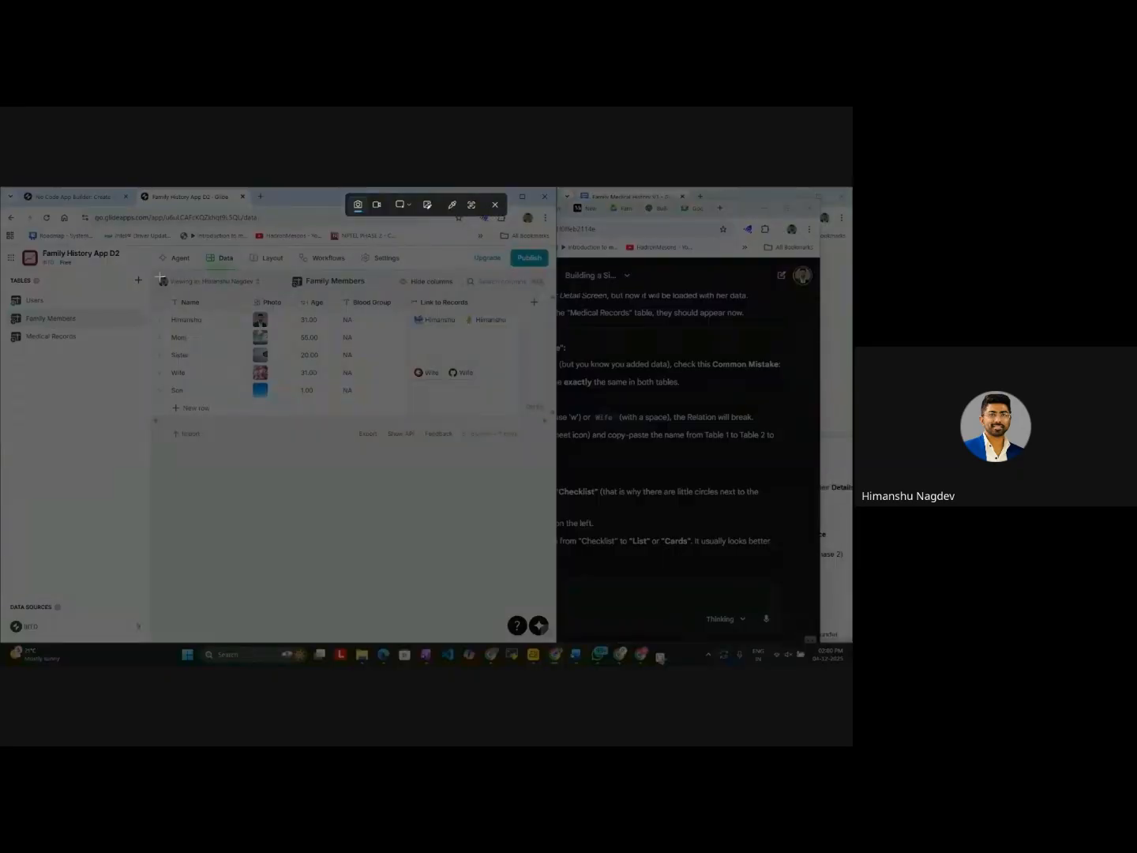
{"action": "left_click_drag", "start_coordinate": [3, 250], "coordinate": [572, 472]}
{"action": "left_click", "coordinate": [623, 597]}
{"action": "key", "text": "ctrl+v"}
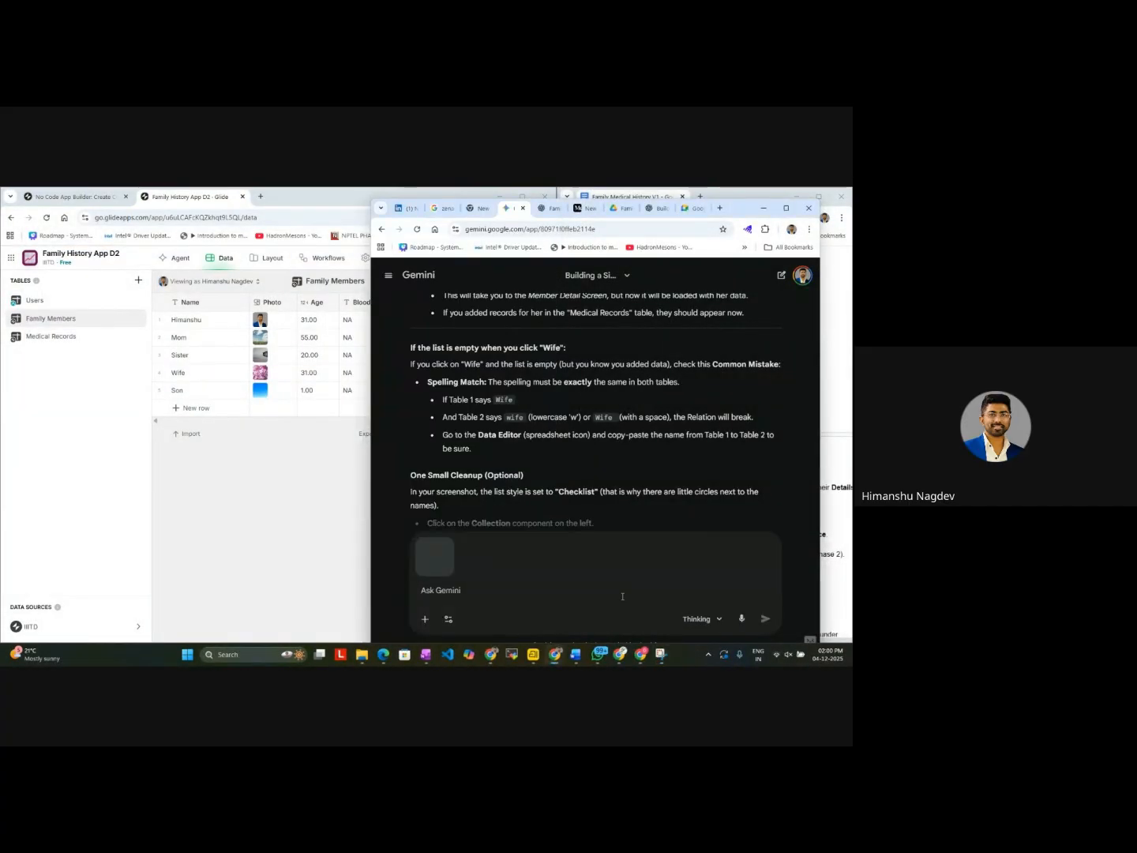
Step: Send Gemini the message "see i have linked records for wife" with the attached screenshot
{"action": "type", "text": "see i have linked "}
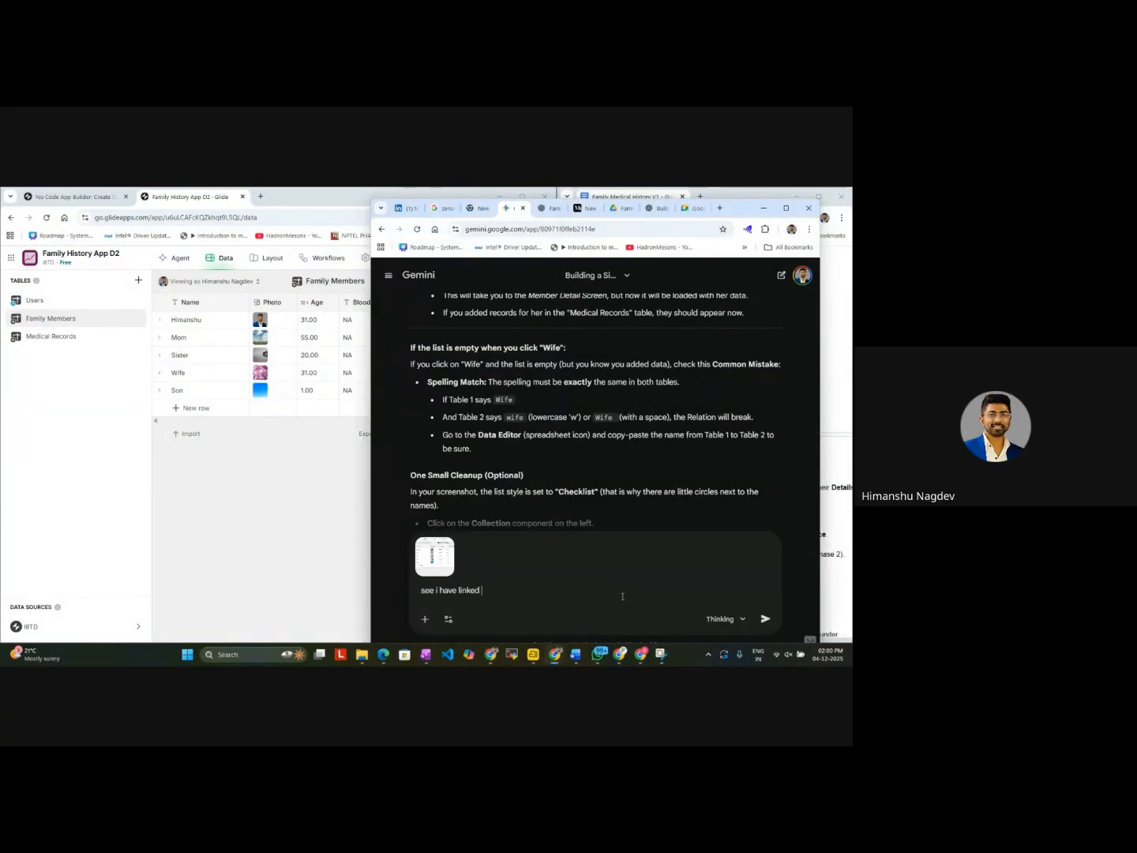
{"action": "type", "text": "records for wif"}
{"action": "type", "text": "e"}
{"action": "key", "text": "Return"}
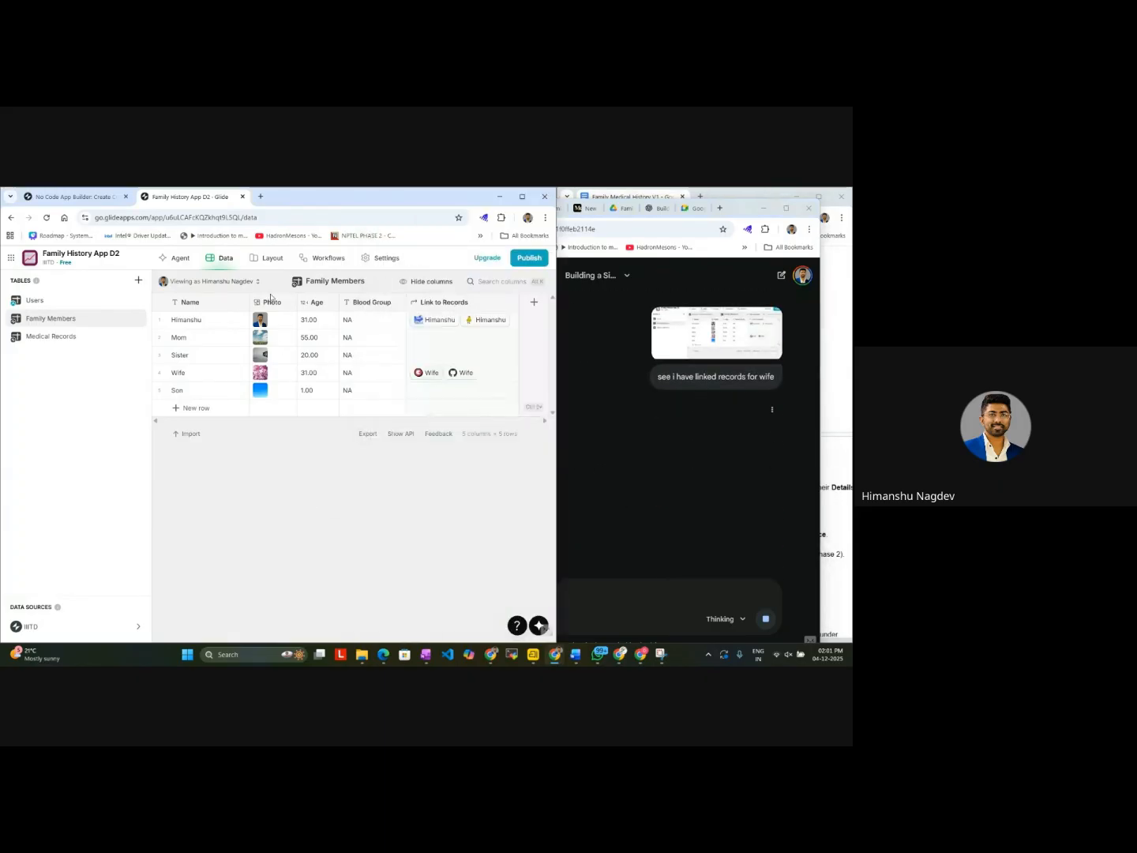
Step: Bring up the app layout in Glide and read Gemini's reply on viewing Wife's details and restyling the checklist
{"action": "left_click", "coordinate": [310, 500]}
{"action": "left_click", "coordinate": [274, 261]}
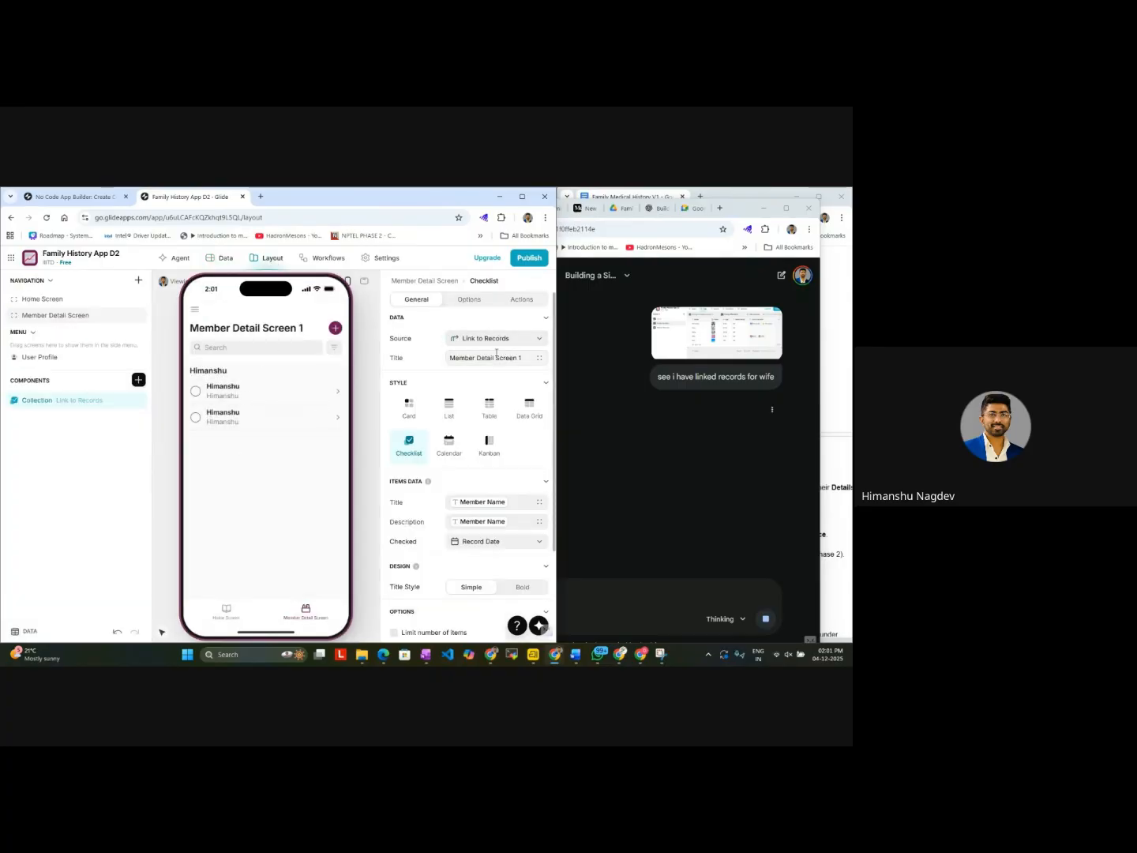
{"action": "left_click", "coordinate": [677, 426]}
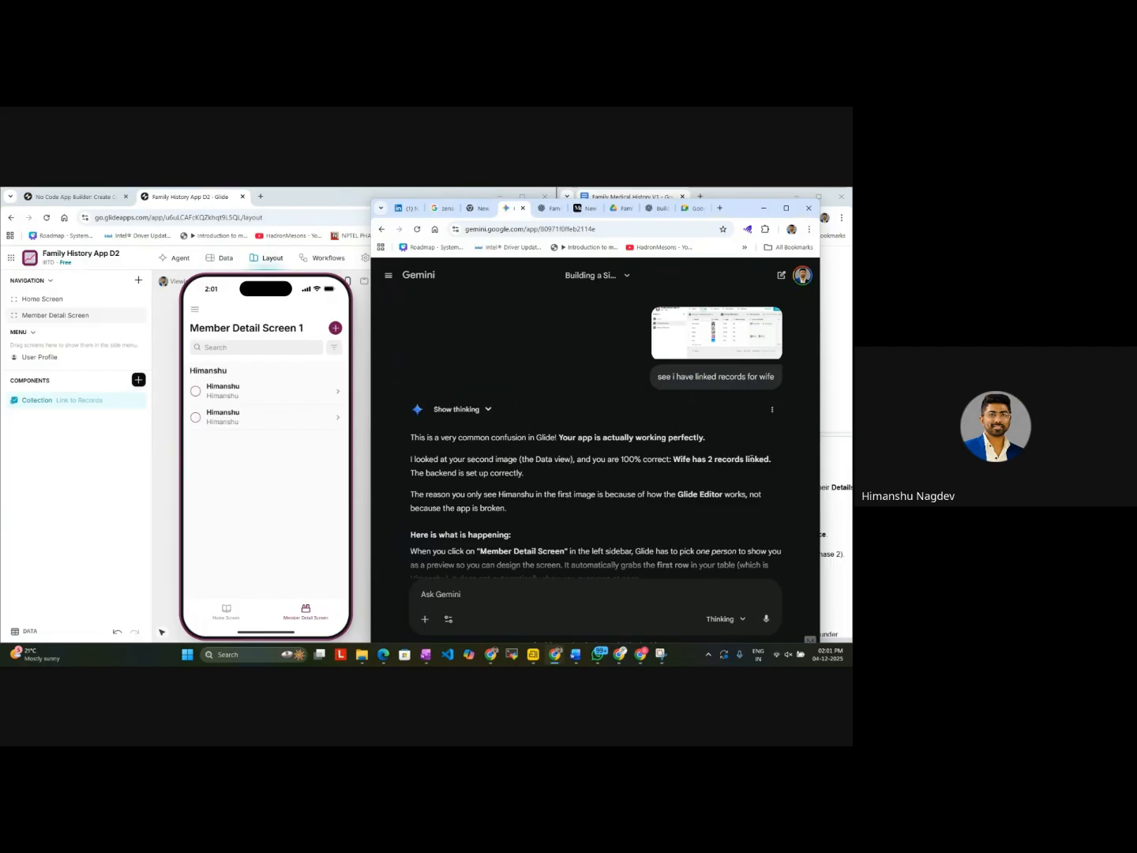
{"action": "scroll", "coordinate": [490, 503], "scroll_direction": "down", "scroll_amount": 3}
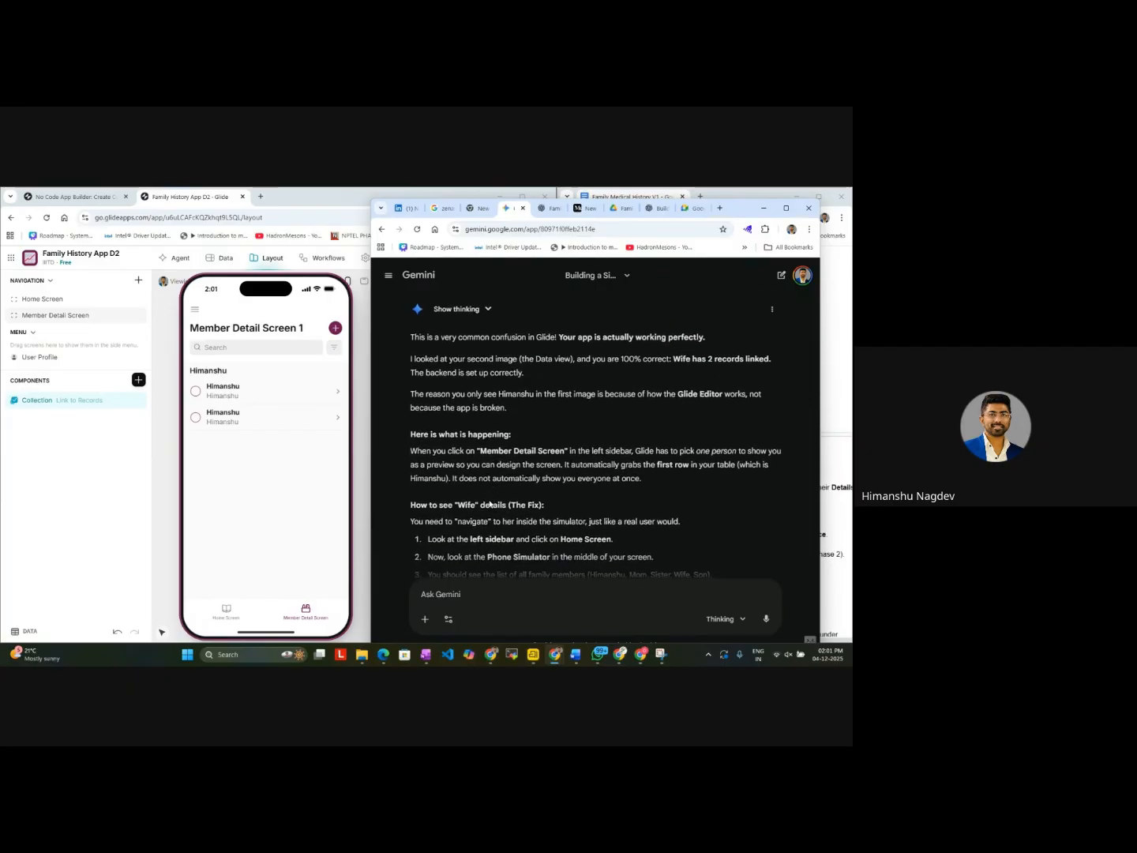
{"action": "scroll", "coordinate": [490, 503], "scroll_direction": "down", "scroll_amount": 1}
{"action": "scroll", "coordinate": [490, 503], "scroll_direction": "down", "scroll_amount": 3}
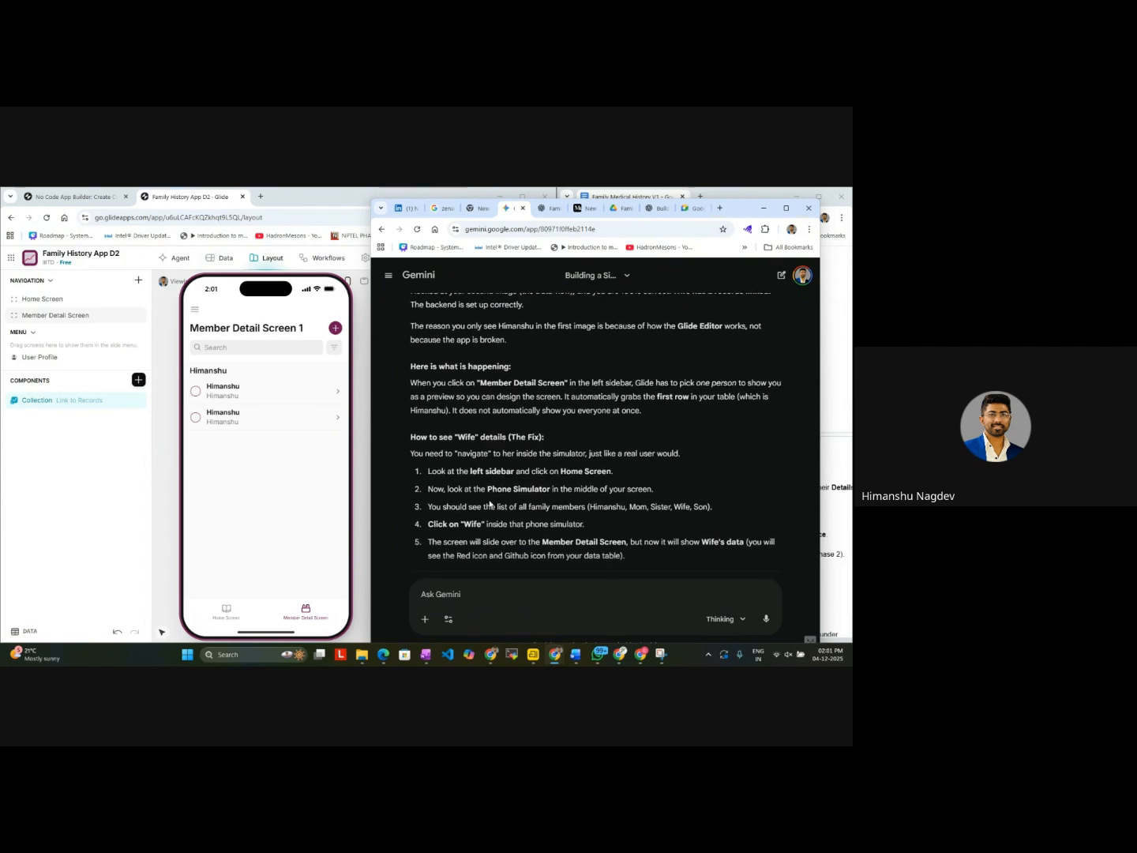
{"action": "scroll", "coordinate": [490, 503], "scroll_direction": "down", "scroll_amount": 1}
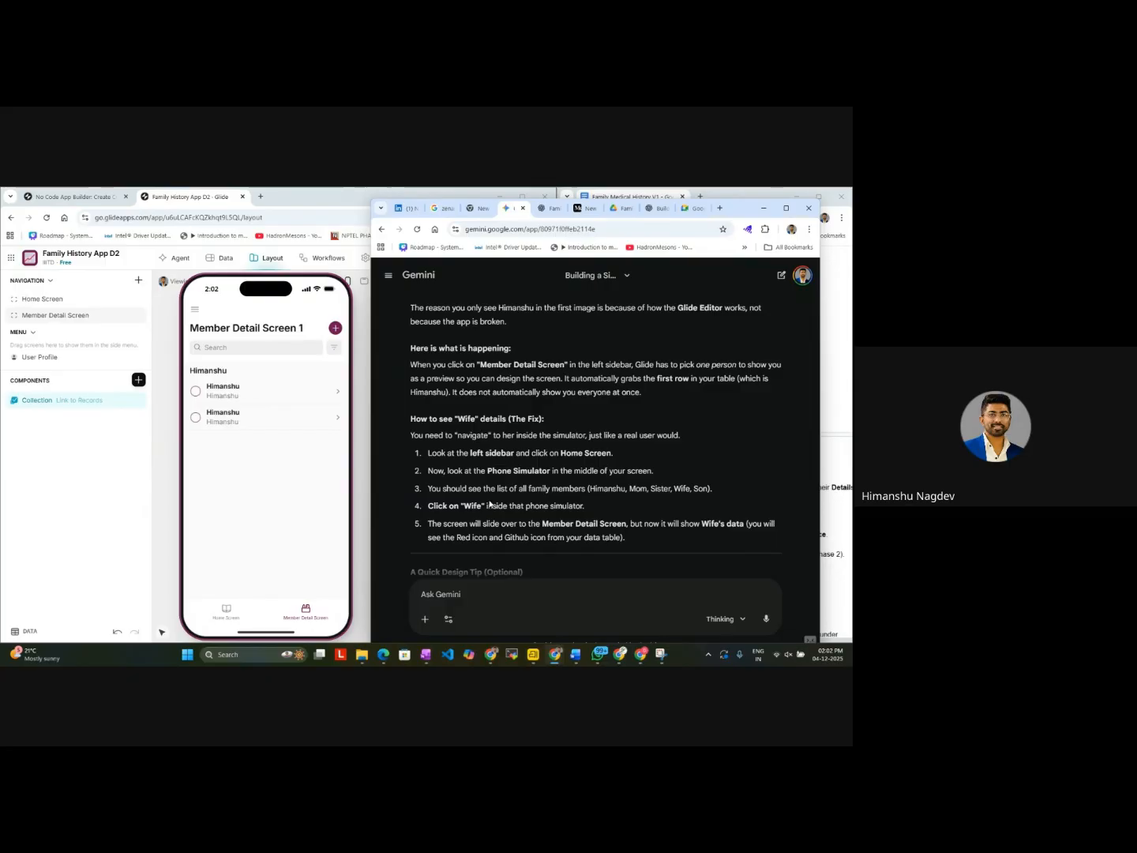
{"action": "scroll", "coordinate": [490, 504], "scroll_direction": "down", "scroll_amount": 1}
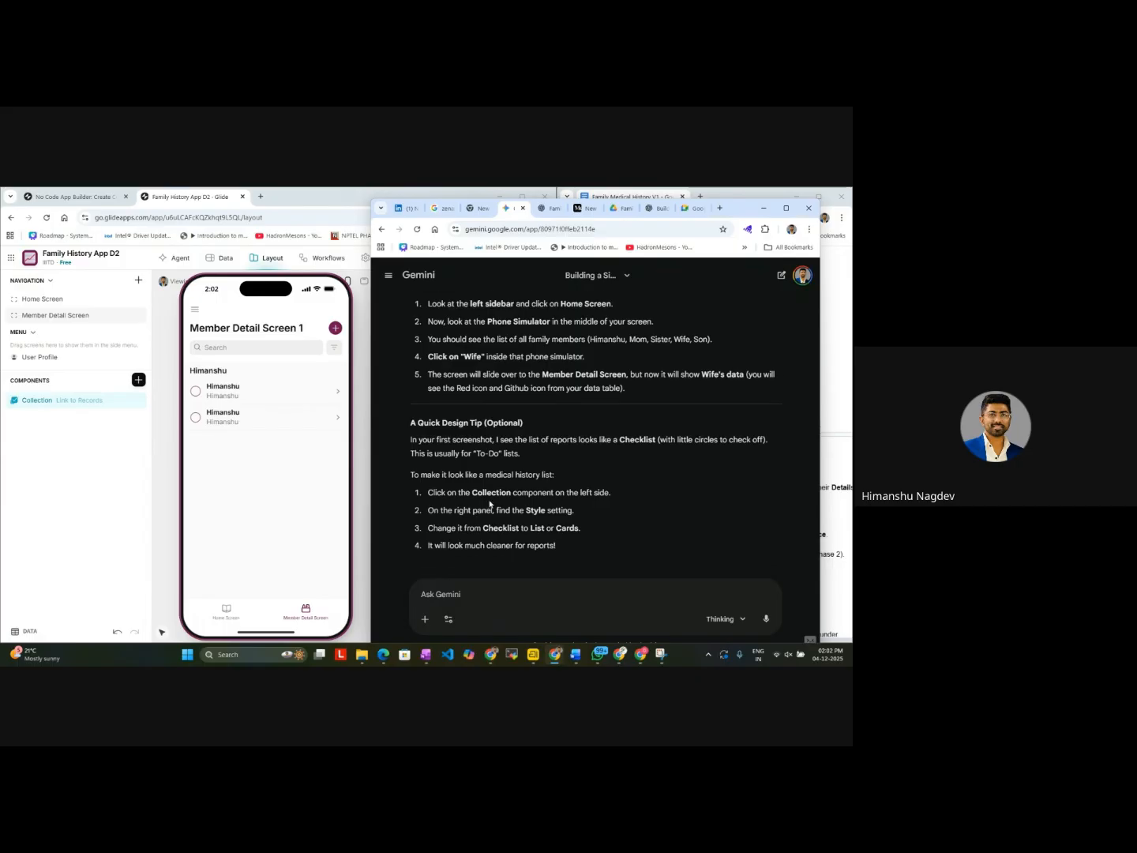
{"action": "left_click", "coordinate": [217, 616]}
{"action": "left_click", "coordinate": [309, 474]}
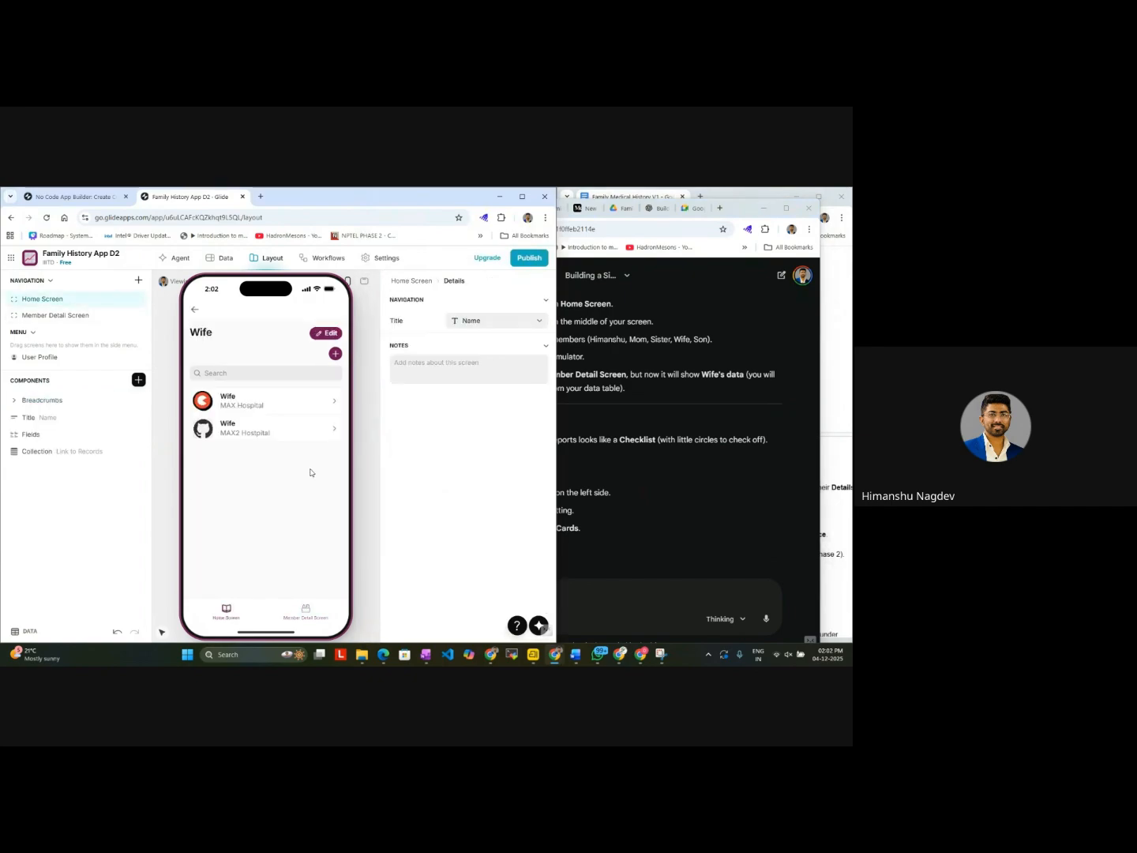
{"action": "left_click", "coordinate": [227, 612]}
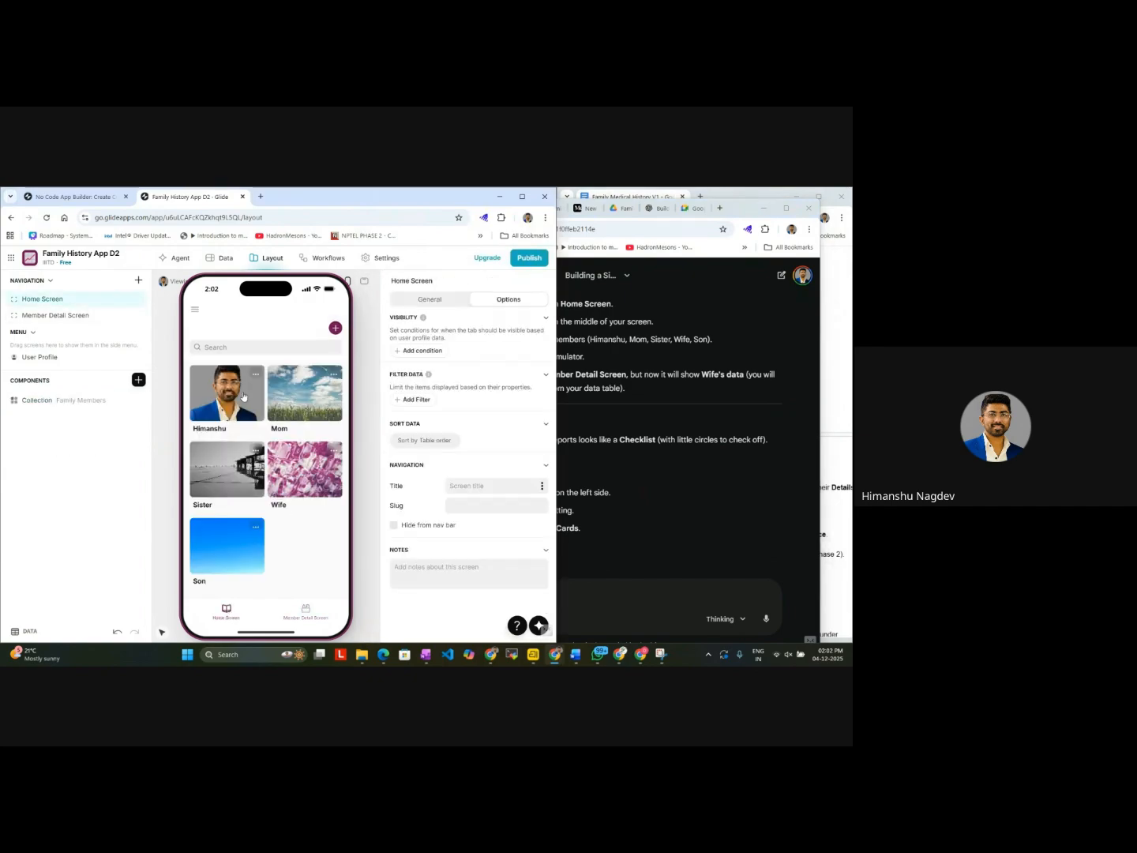
{"action": "left_click", "coordinate": [244, 396]}
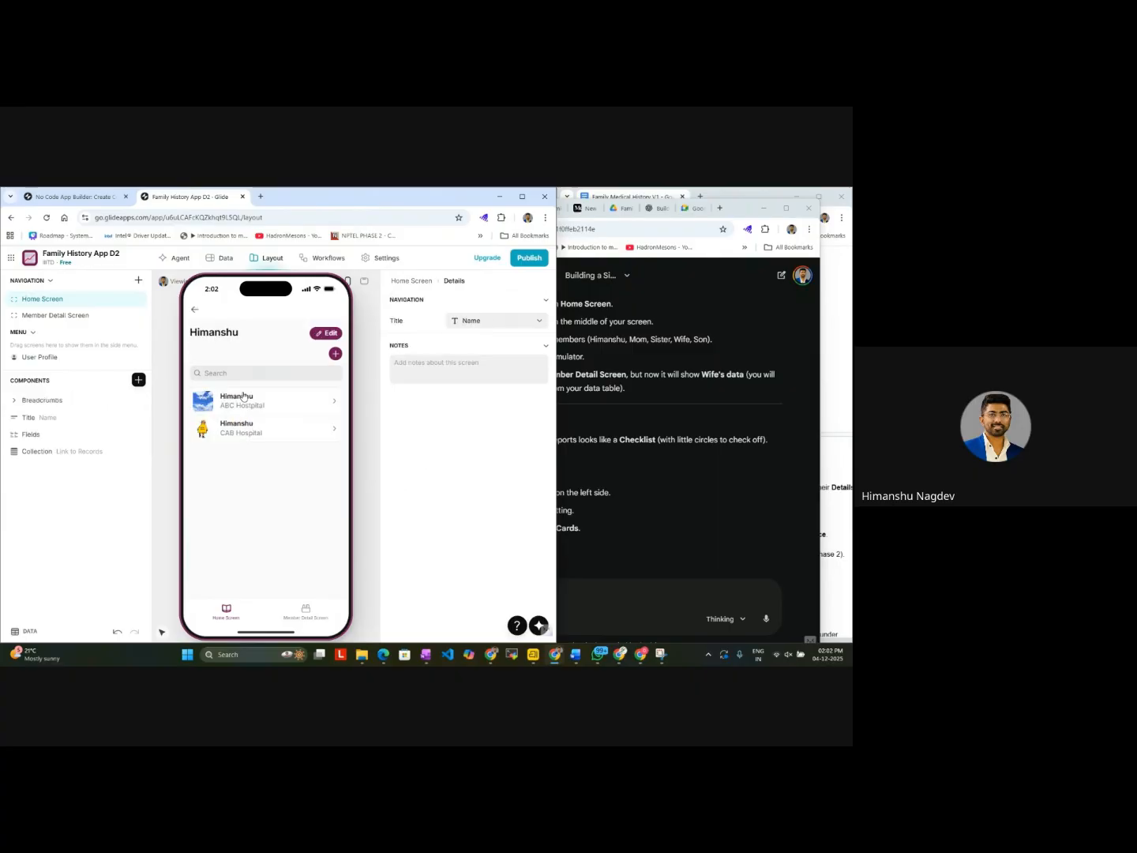
{"action": "left_click", "coordinate": [228, 615]}
{"action": "left_click", "coordinate": [321, 494]}
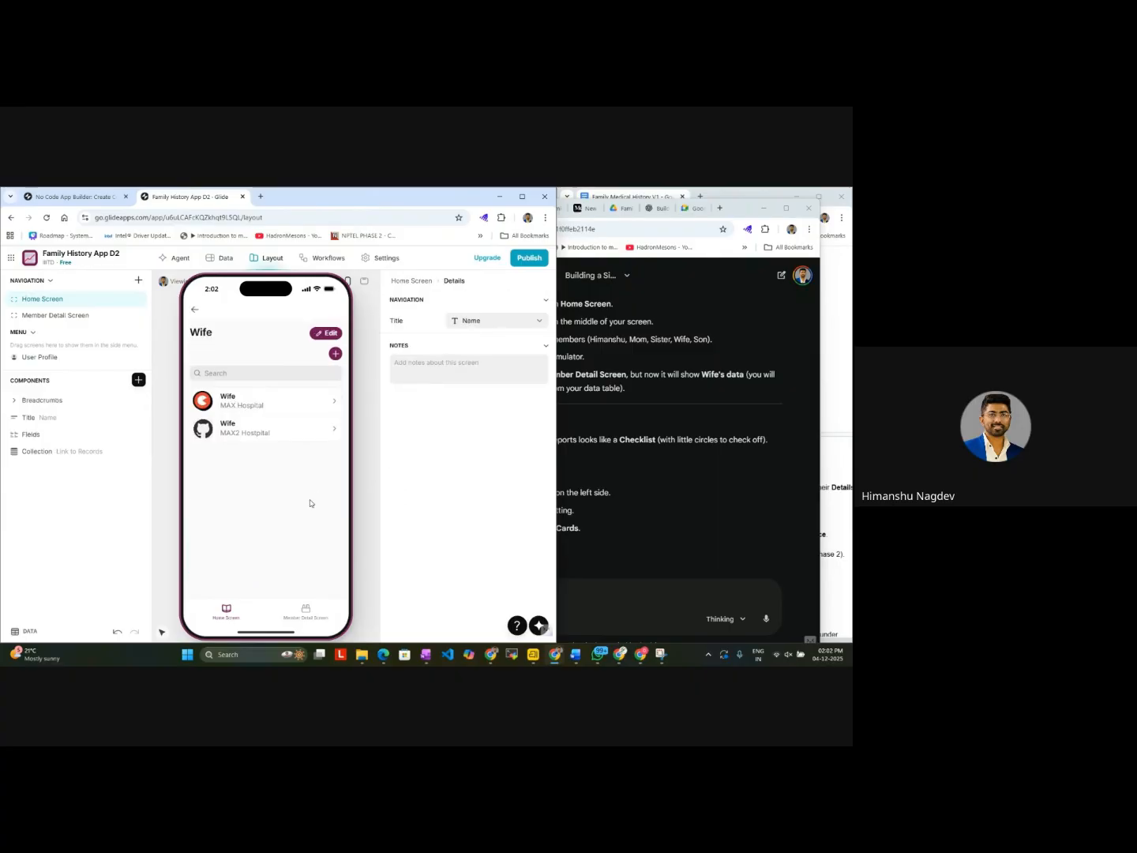
{"action": "left_click", "coordinate": [222, 612]}
Step: Try the Member Name filter on the Member Detail Screen preview, and leave its only option unchecked
{"action": "left_click", "coordinate": [309, 612]}
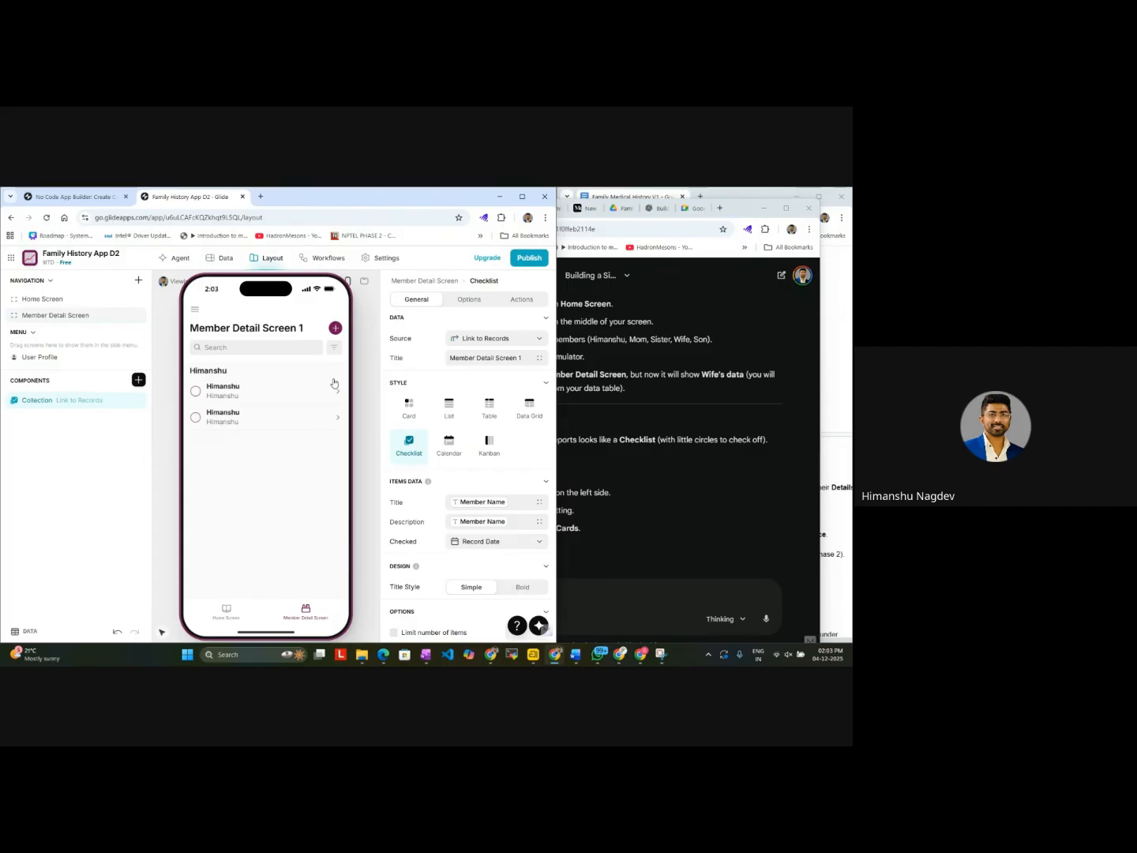
{"action": "left_click", "coordinate": [222, 613]}
{"action": "left_click", "coordinate": [305, 612]}
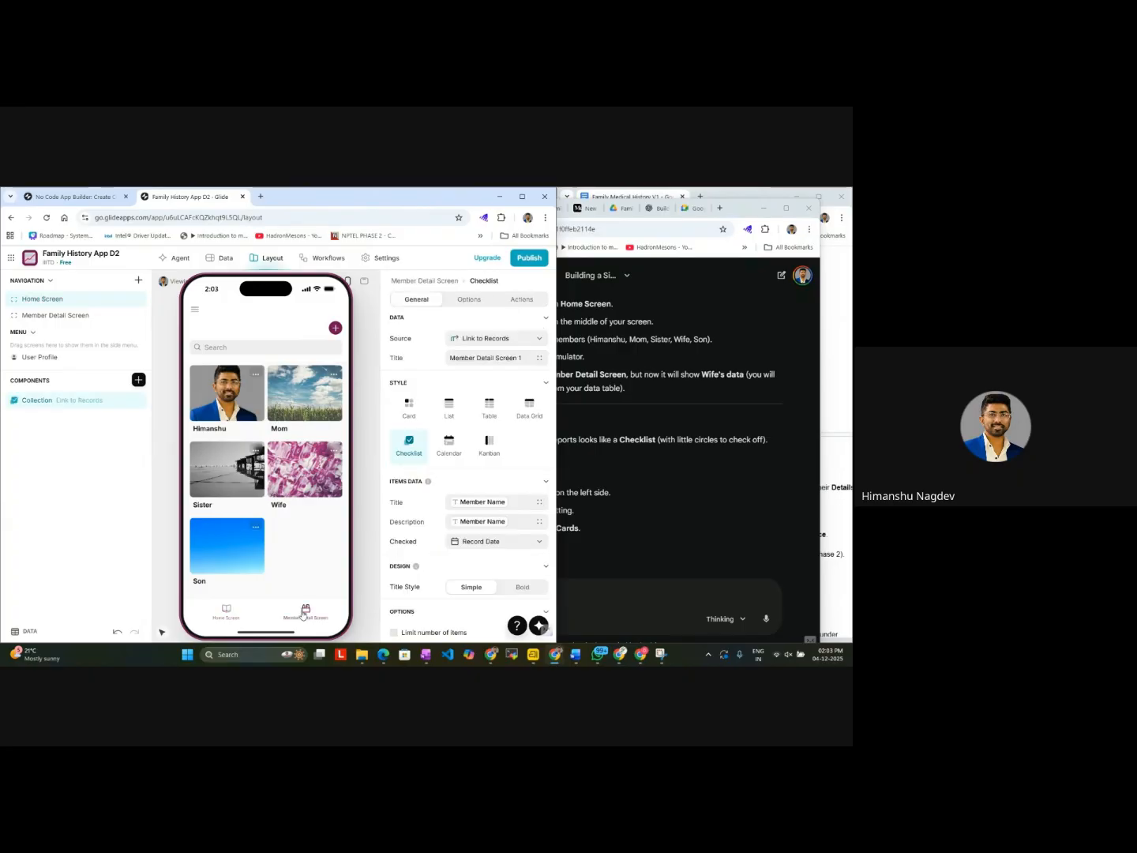
{"action": "left_click", "coordinate": [335, 349]}
{"action": "left_click", "coordinate": [337, 495]}
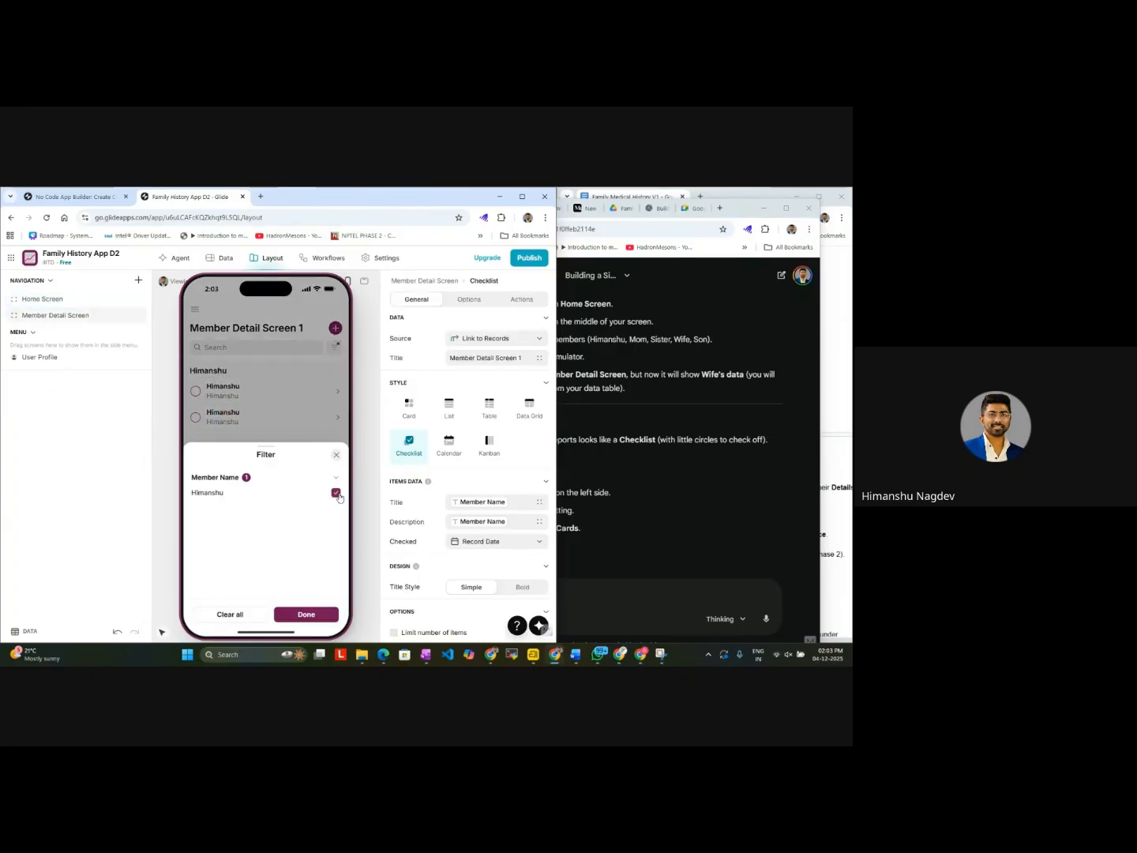
{"action": "left_click", "coordinate": [336, 494]}
{"action": "left_click", "coordinate": [338, 494]}
{"action": "left_click", "coordinate": [336, 494]}
Step: Look through the Member Detail Screen's checklist settings and return to Gemini's advice on the list style
{"action": "scroll", "coordinate": [466, 486], "scroll_direction": "down", "scroll_amount": 3}
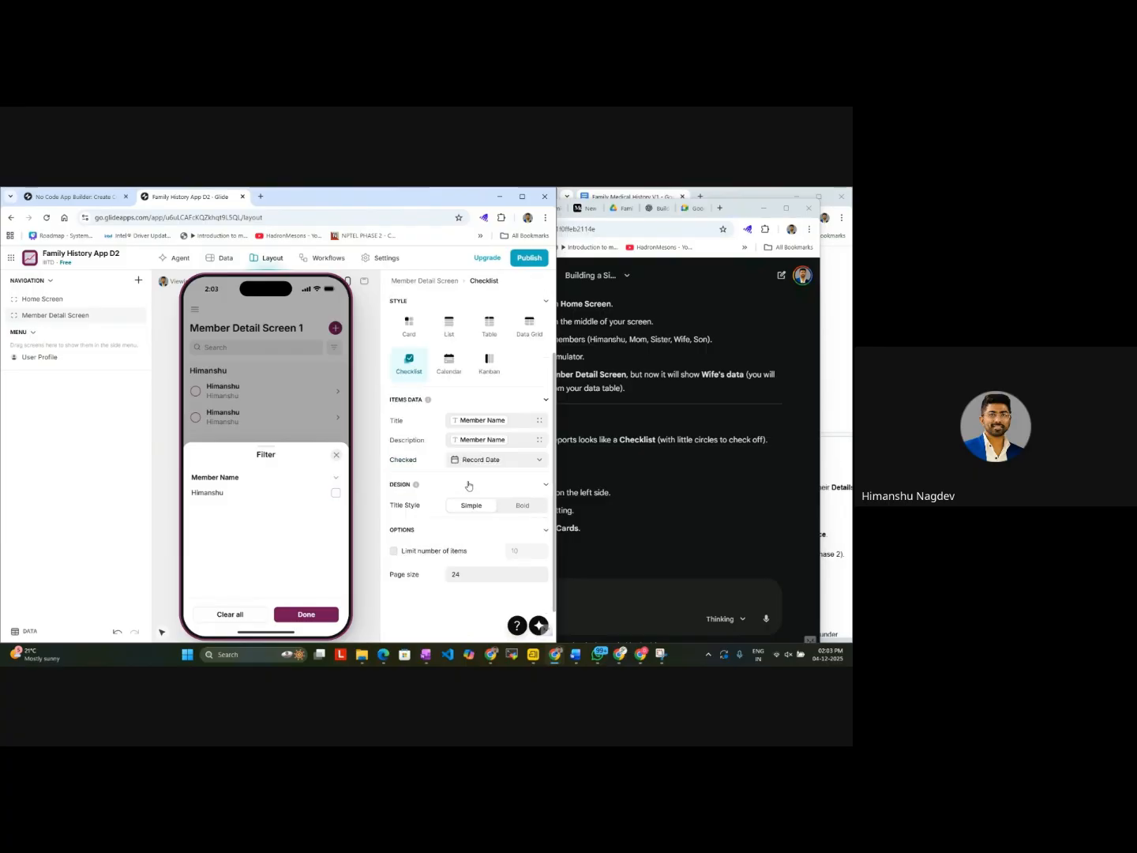
{"action": "scroll", "coordinate": [466, 486], "scroll_direction": "up", "scroll_amount": 1}
{"action": "left_click", "coordinate": [662, 545]}
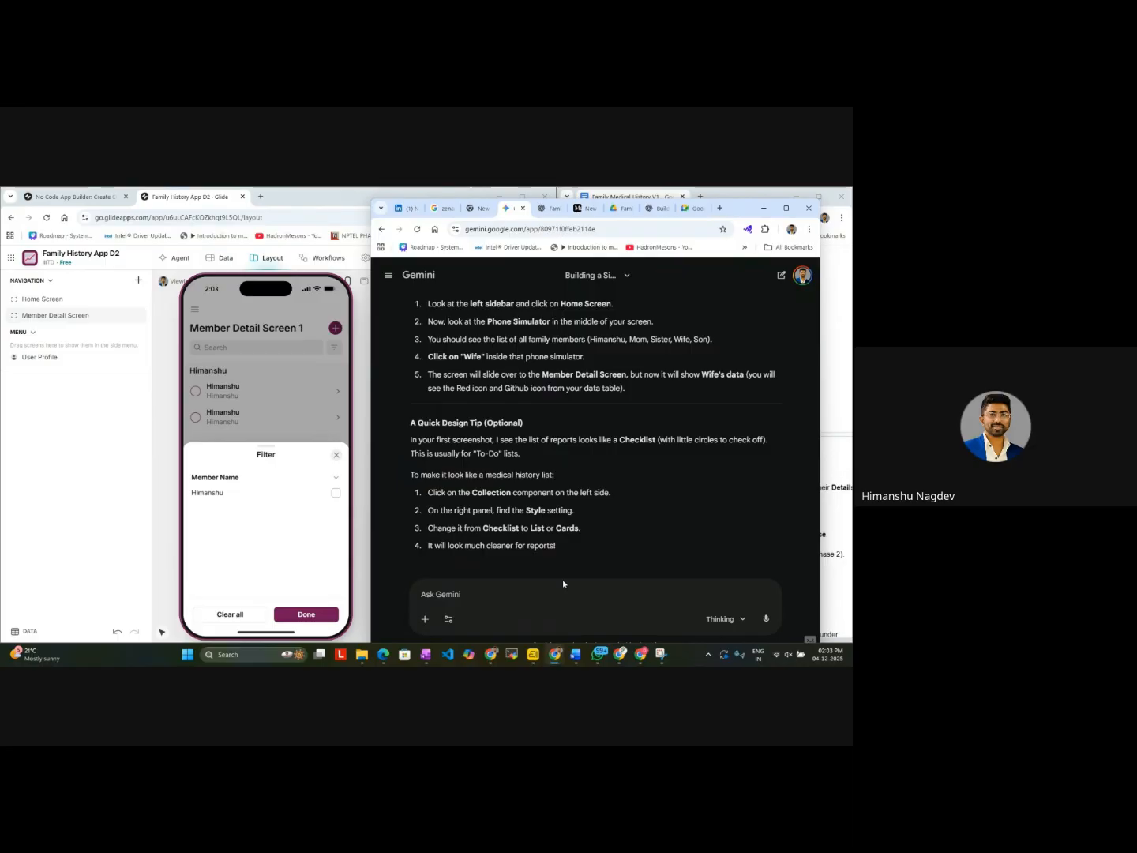
Step: Switch to Glide and inspect the User Profile, Home Screen, Member Detail Screen and Wife's medical records in the preview
{"action": "left_click", "coordinate": [357, 477]}
{"action": "left_click", "coordinate": [62, 358]}
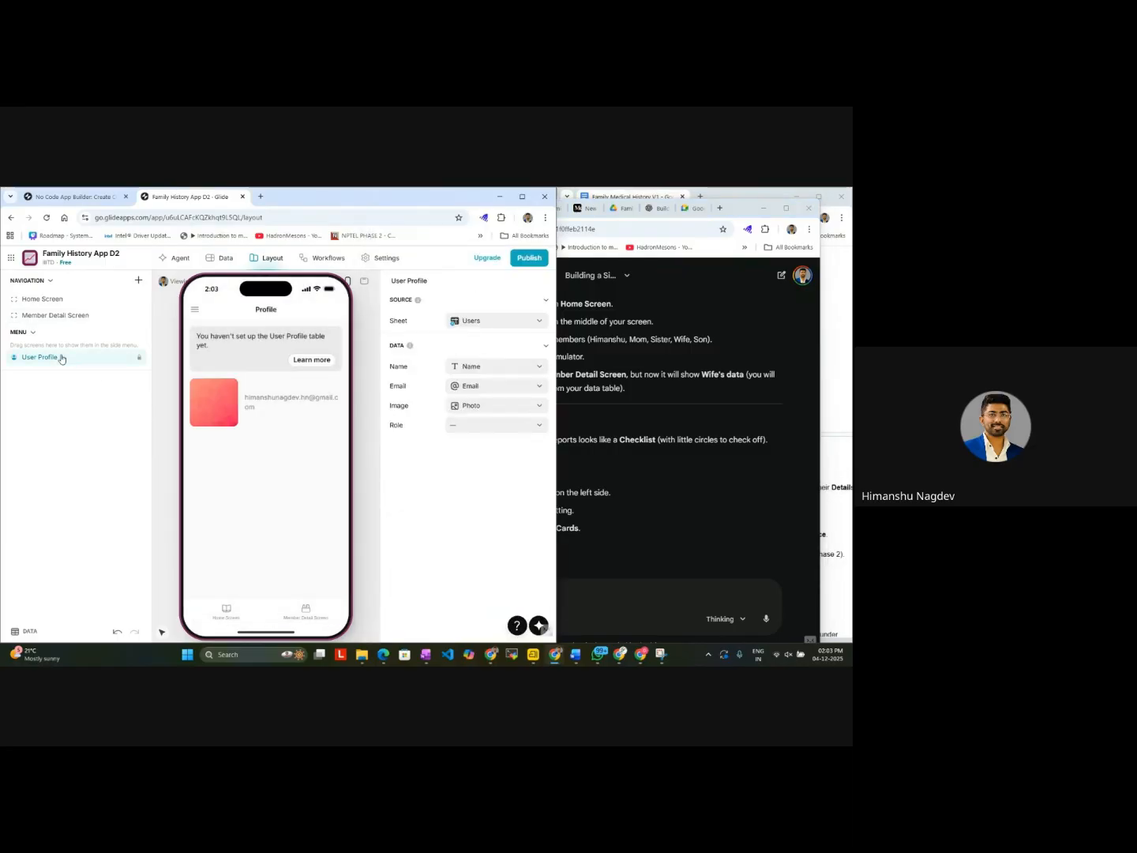
{"action": "left_click", "coordinate": [78, 299]}
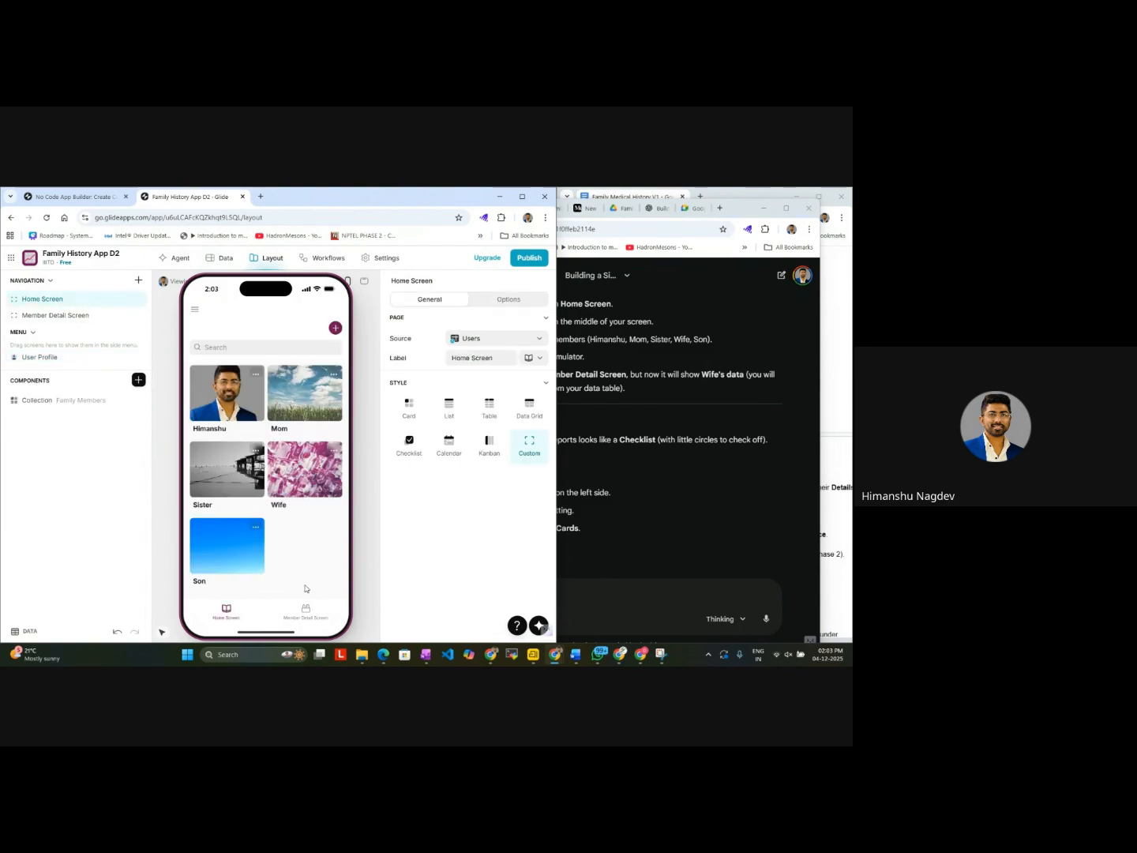
{"action": "left_click", "coordinate": [306, 611]}
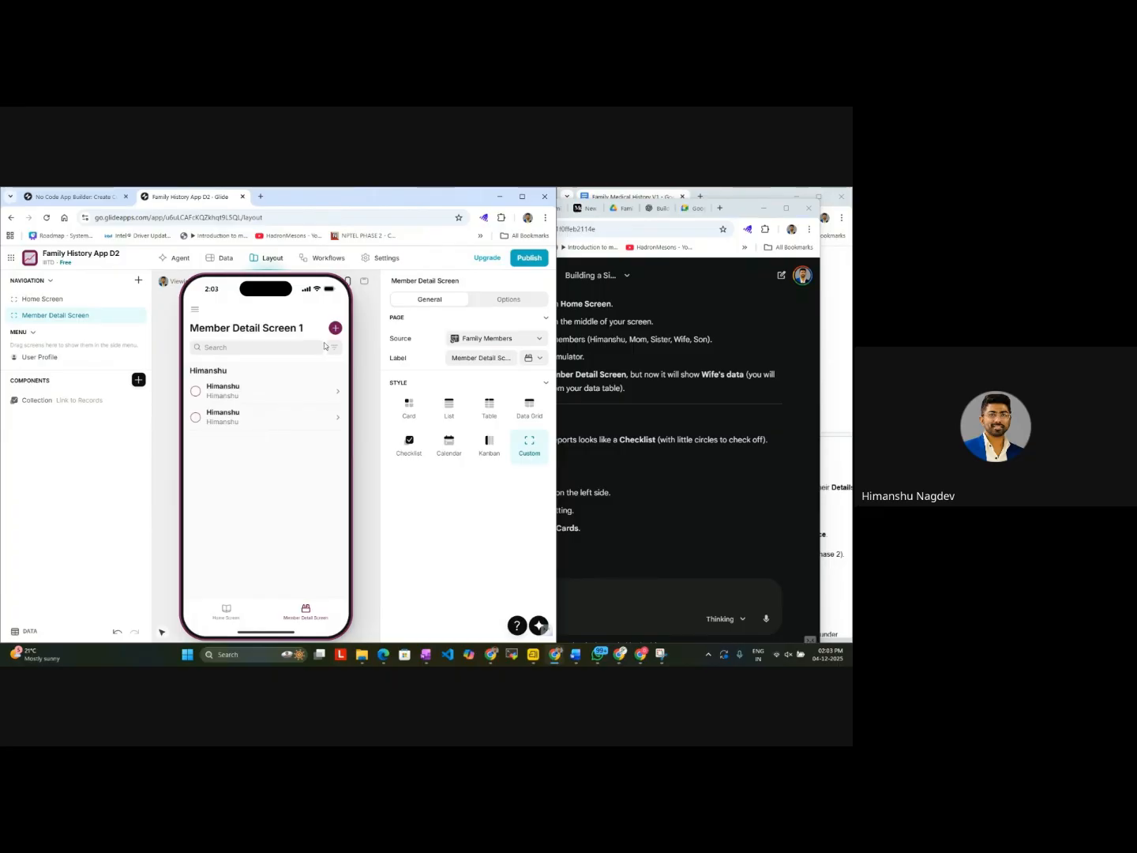
{"action": "left_click", "coordinate": [230, 617]}
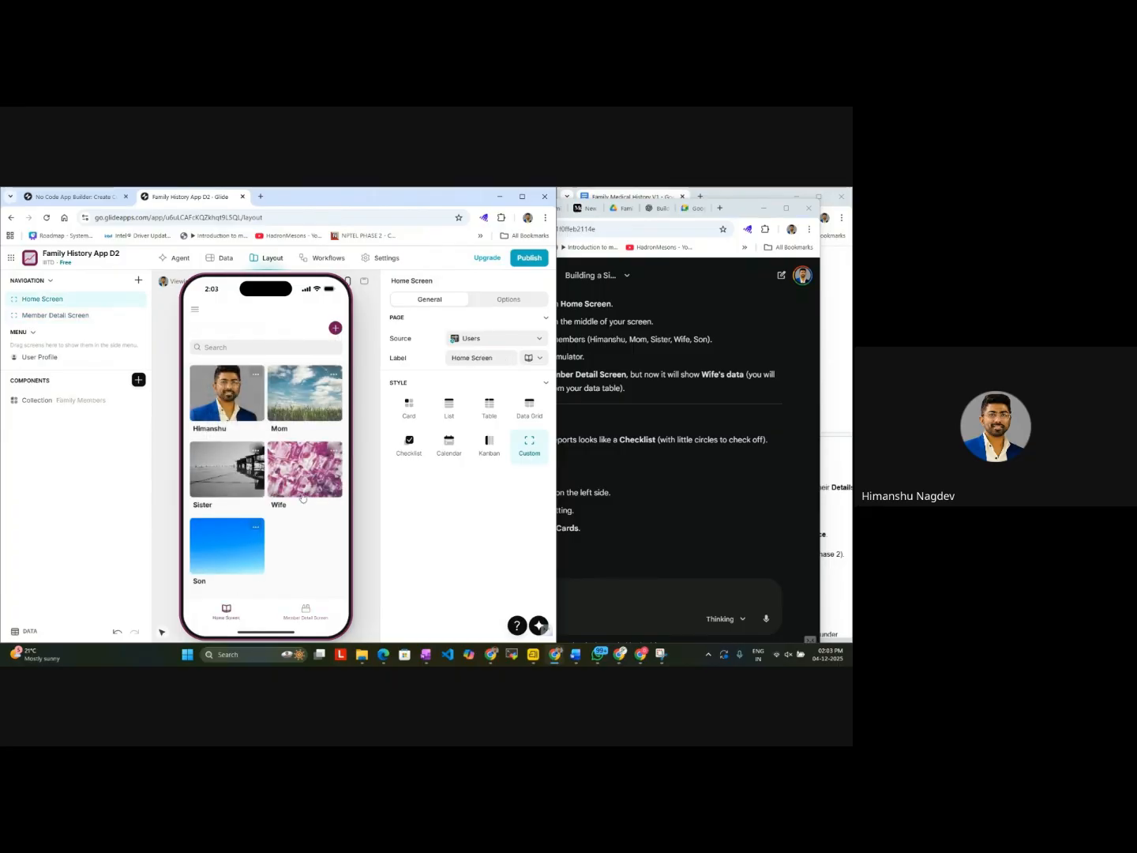
{"action": "left_click", "coordinate": [304, 489]}
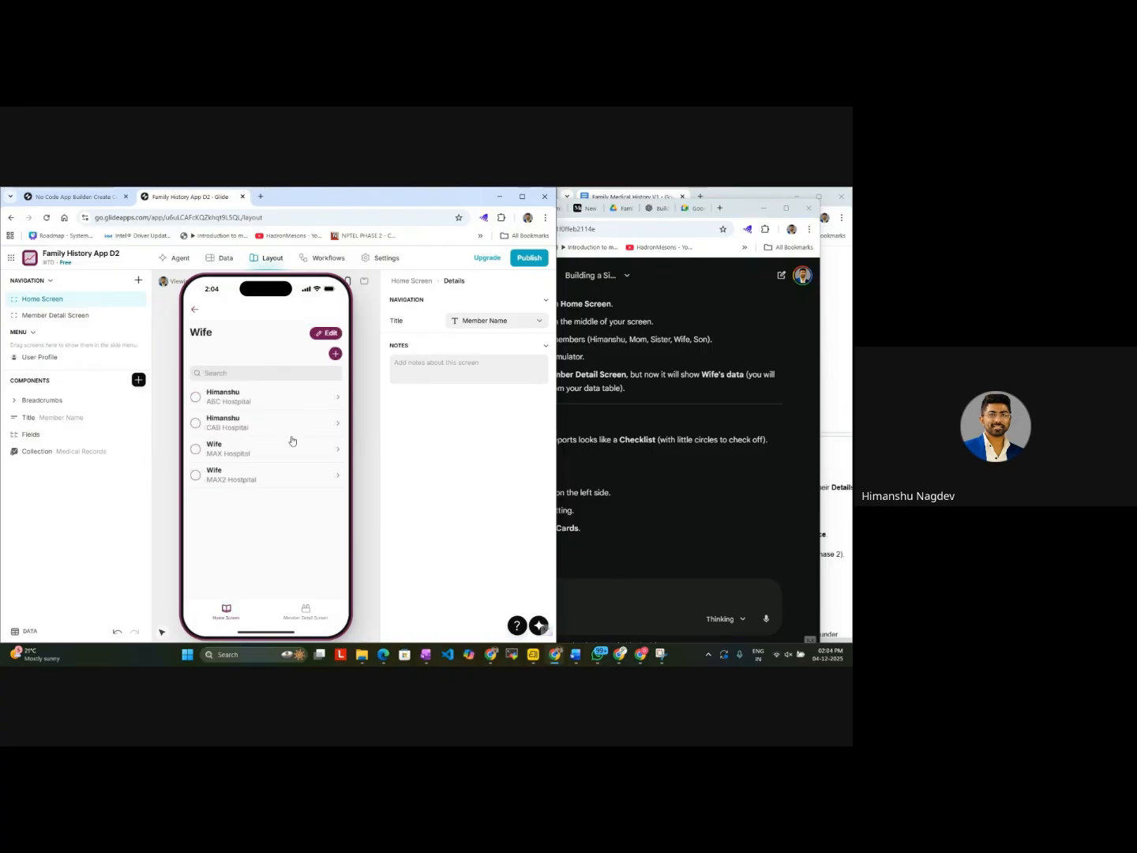
Step: Open a record from the Member Detail Screen preview and inspect its Breadcrumbs and Title components
{"action": "left_click", "coordinate": [305, 615]}
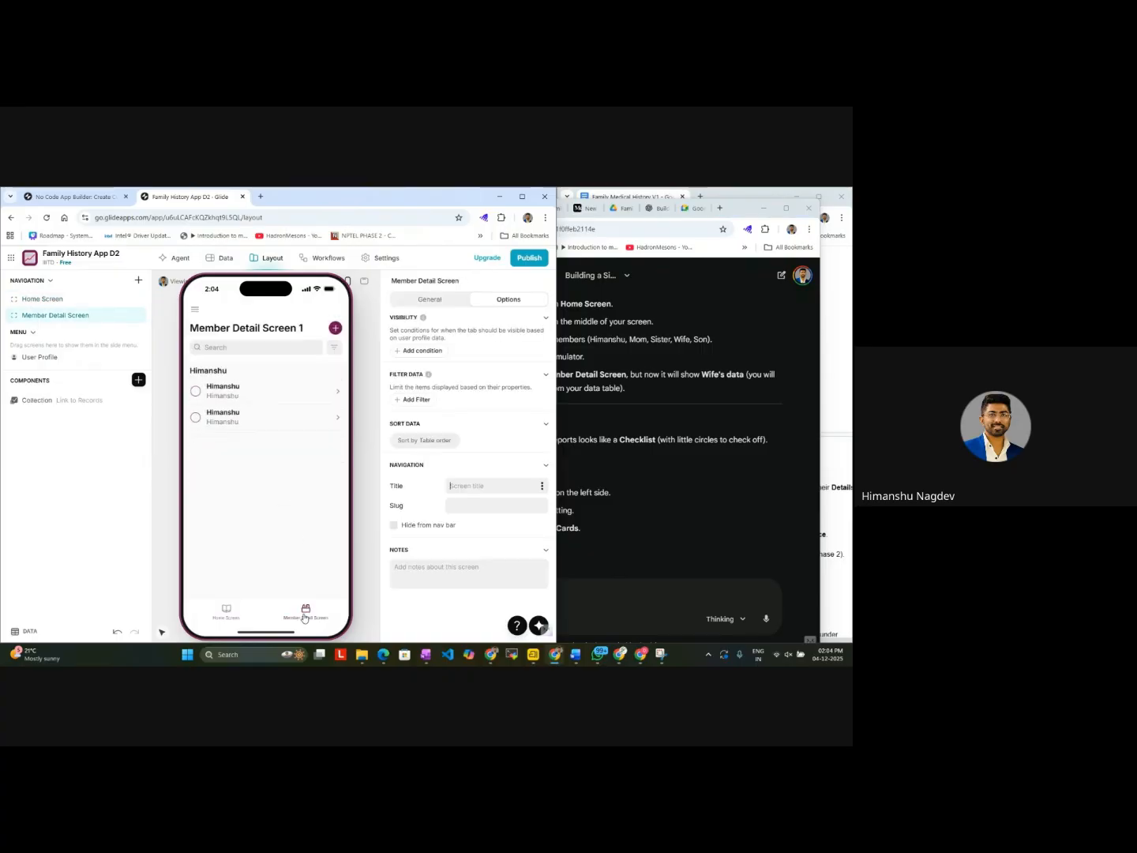
{"action": "left_click", "coordinate": [243, 412]}
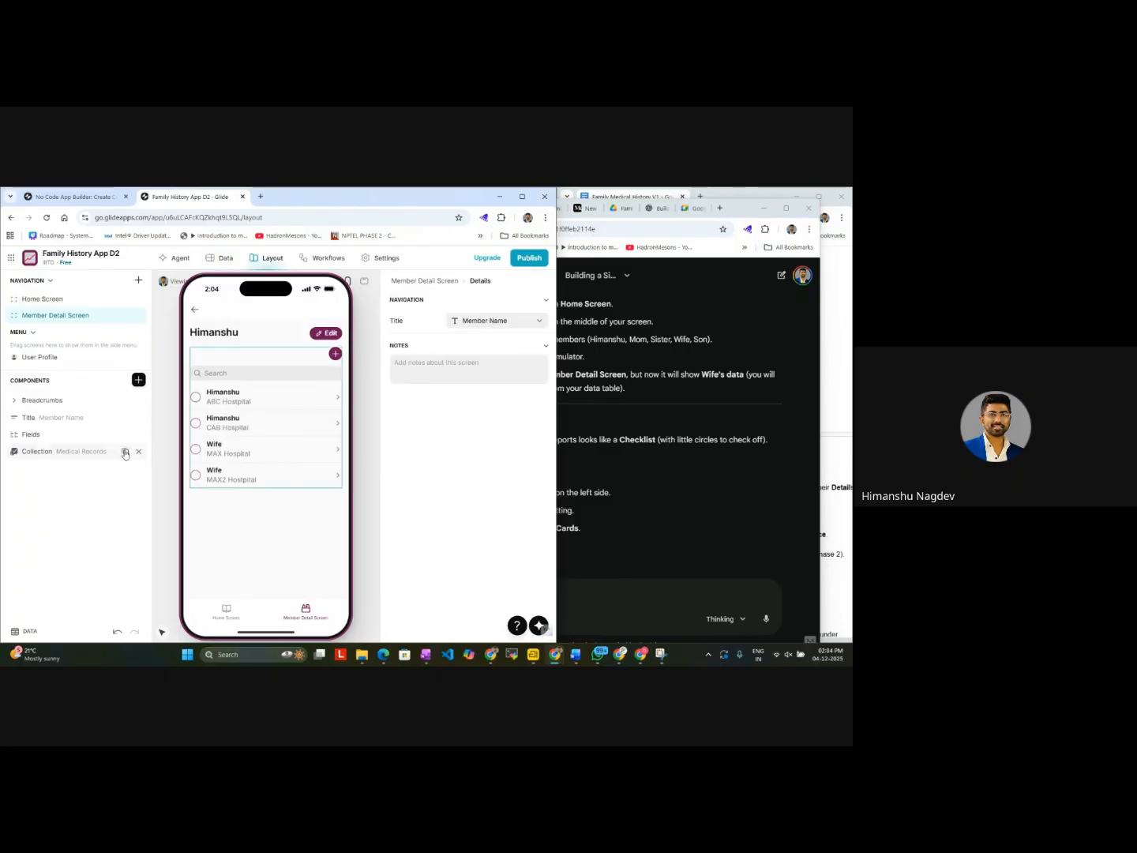
{"action": "left_click", "coordinate": [14, 404]}
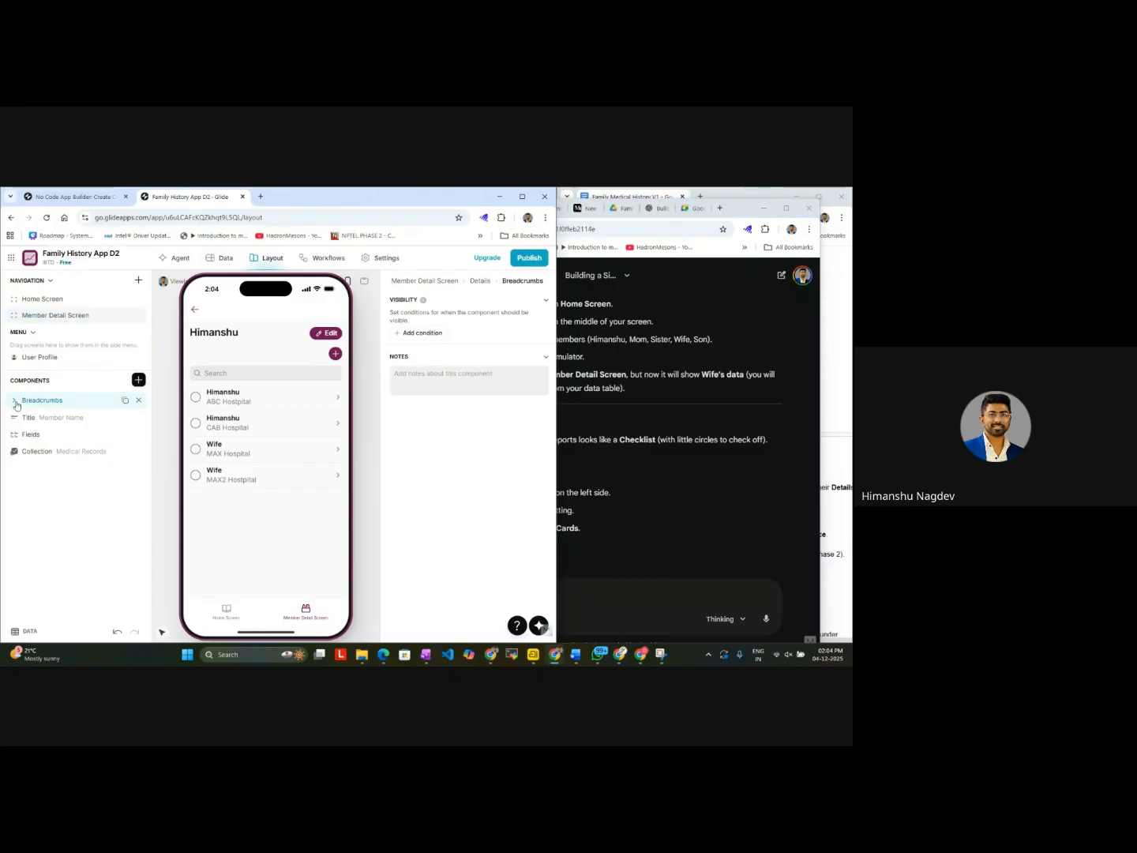
{"action": "left_click", "coordinate": [63, 417]}
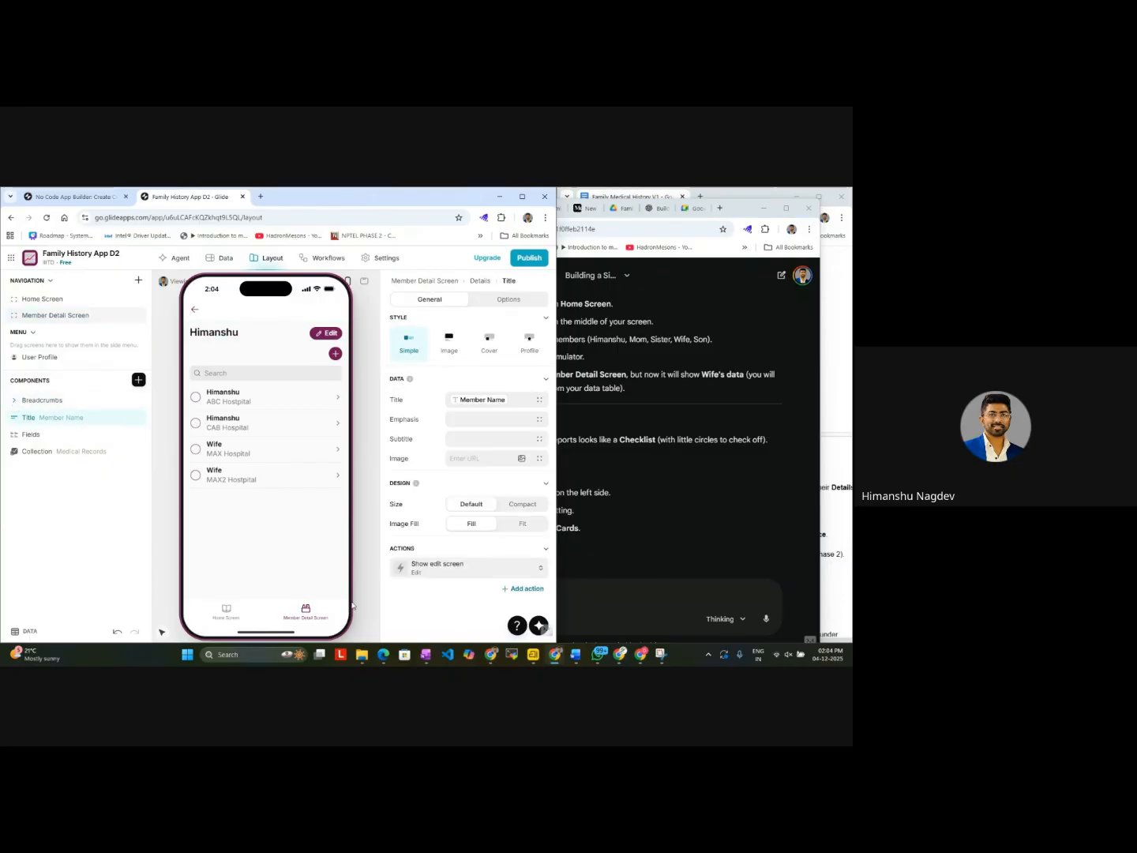
Step: Review the data, style and item settings of the Member Detail Screen's Link to Records collection
{"action": "left_click", "coordinate": [308, 621]}
{"action": "left_click", "coordinate": [62, 406]}
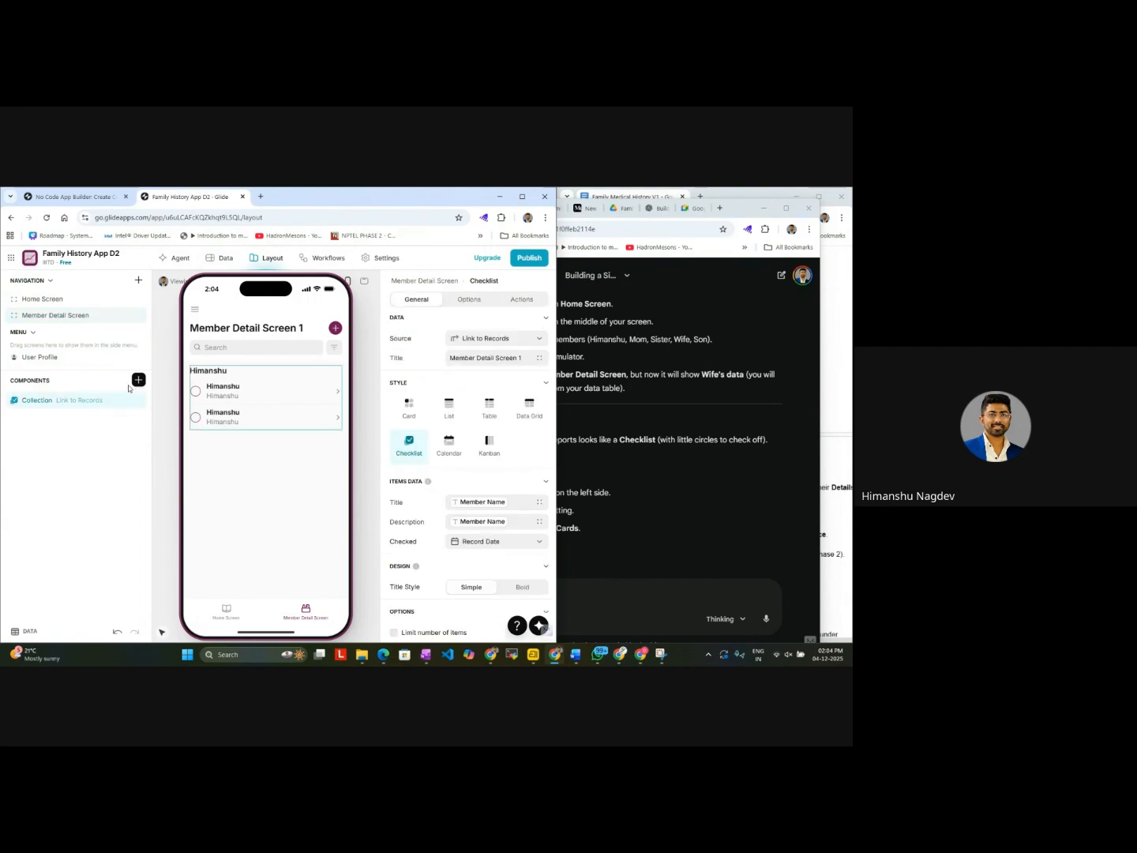
{"action": "scroll", "coordinate": [445, 449], "scroll_direction": "down", "scroll_amount": 1}
{"action": "scroll", "coordinate": [444, 449], "scroll_direction": "down", "scroll_amount": 3}
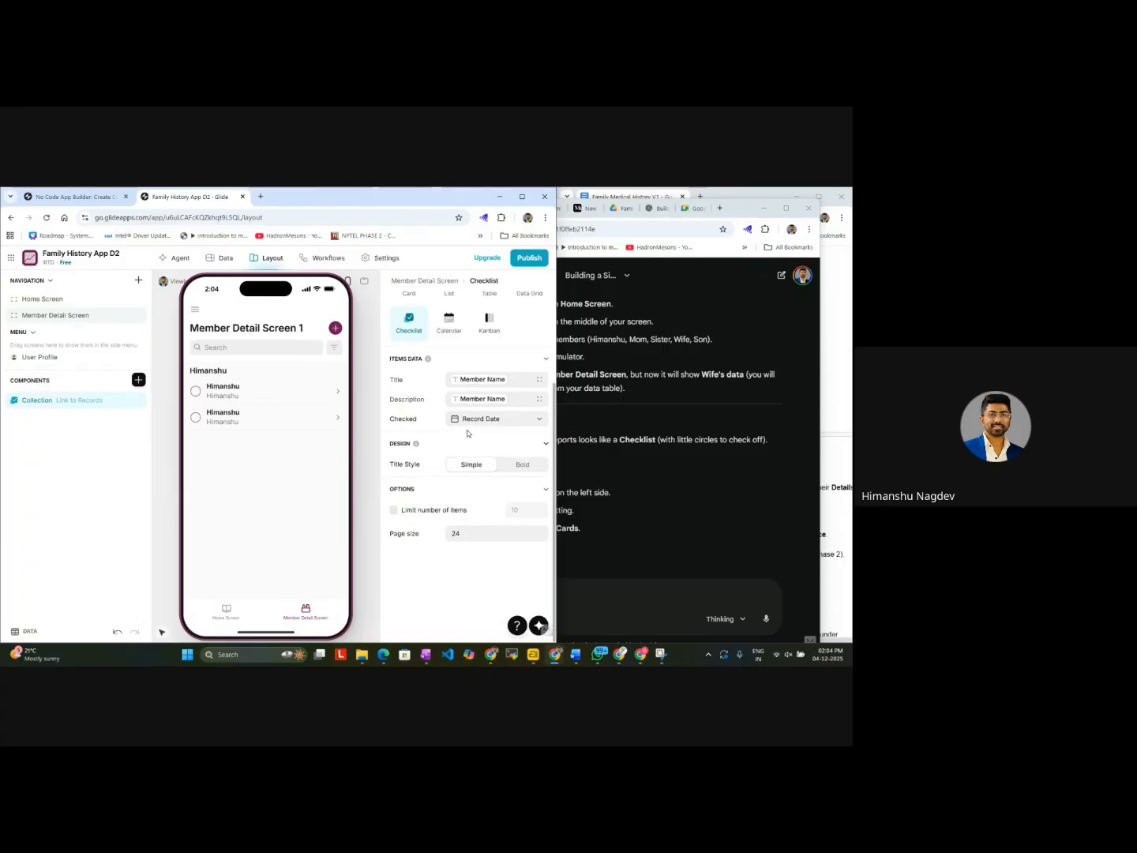
{"action": "scroll", "coordinate": [482, 442], "scroll_direction": "up", "scroll_amount": 4}
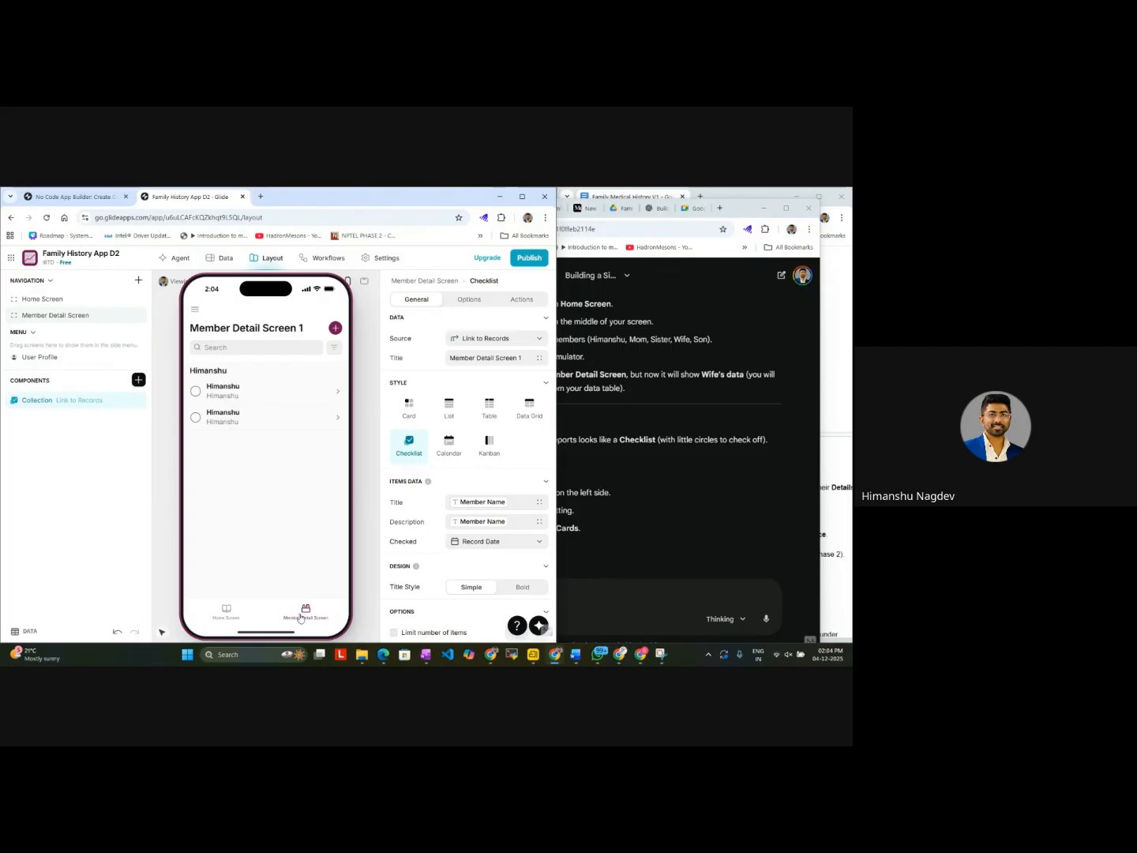
Step: Open a member from the Member Detail Screen preview and group its Medical Records collection by Member Name
{"action": "left_click", "coordinate": [296, 407]}
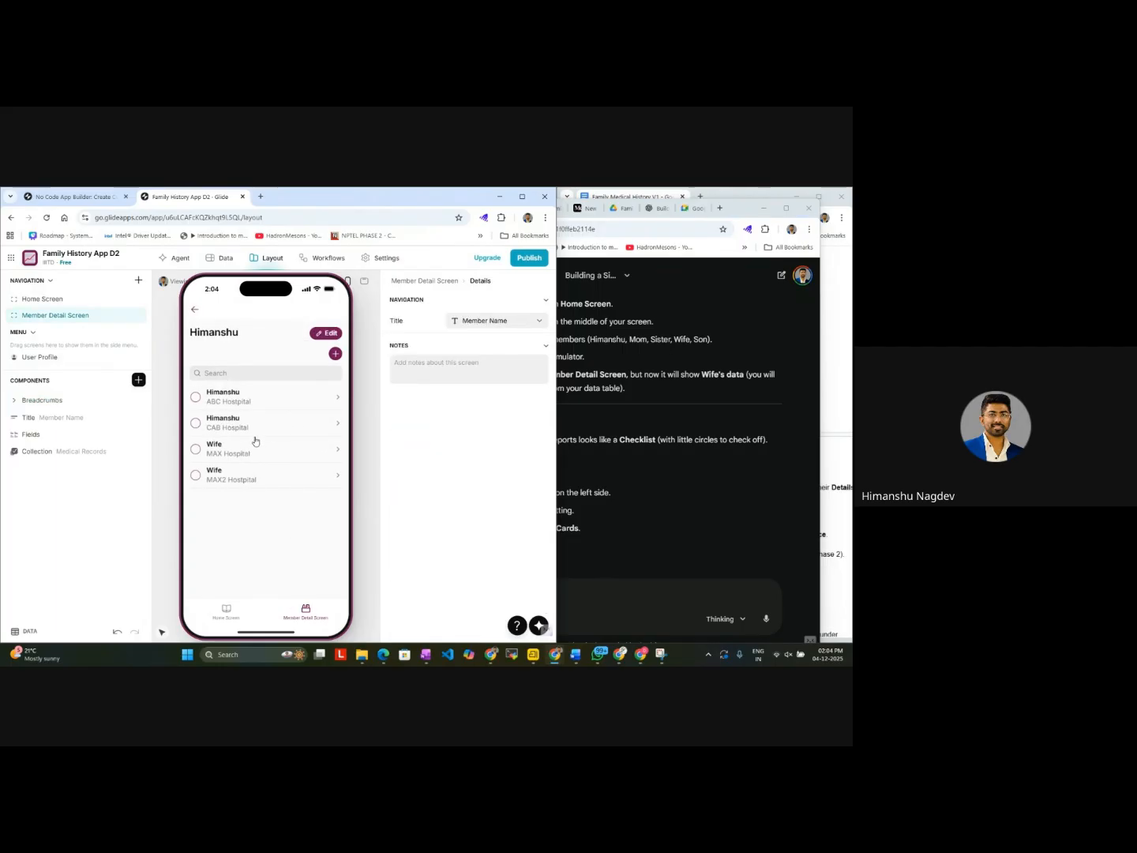
{"action": "left_click", "coordinate": [83, 452]}
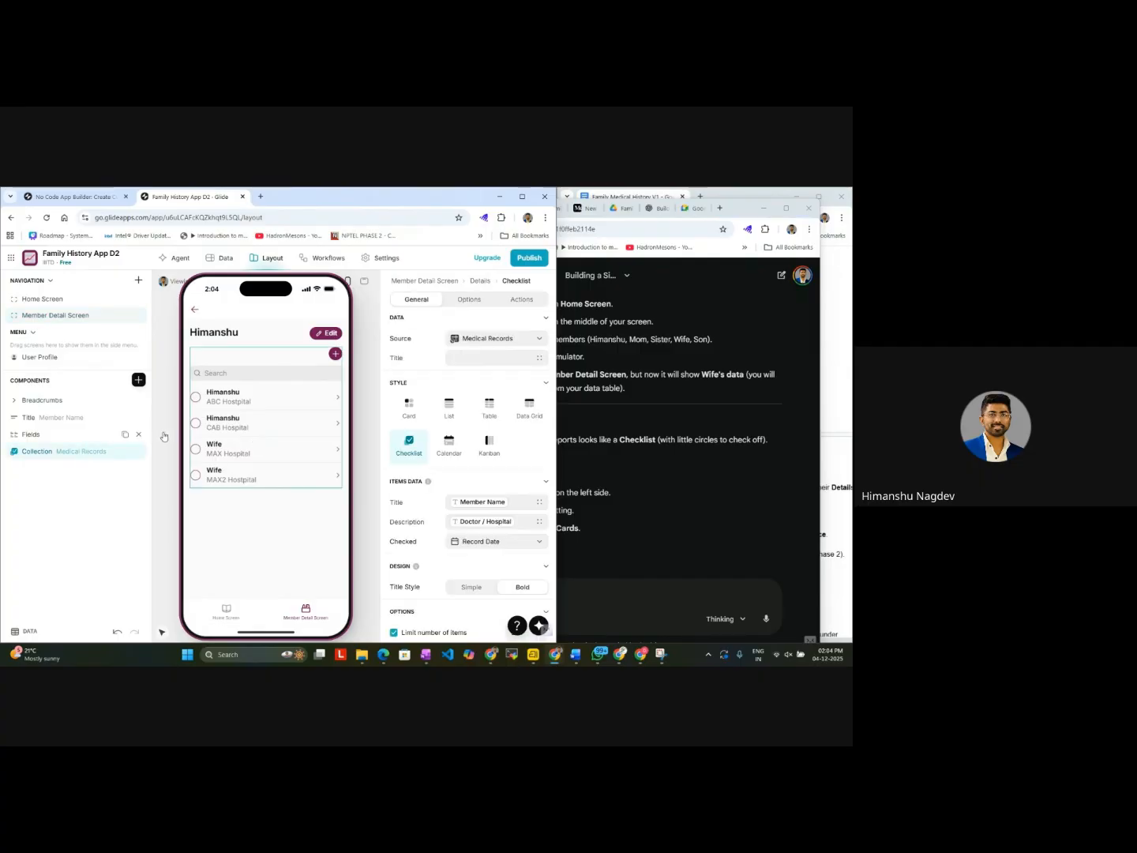
{"action": "left_click", "coordinate": [469, 300]}
{"action": "scroll", "coordinate": [487, 450], "scroll_direction": "down", "scroll_amount": 1}
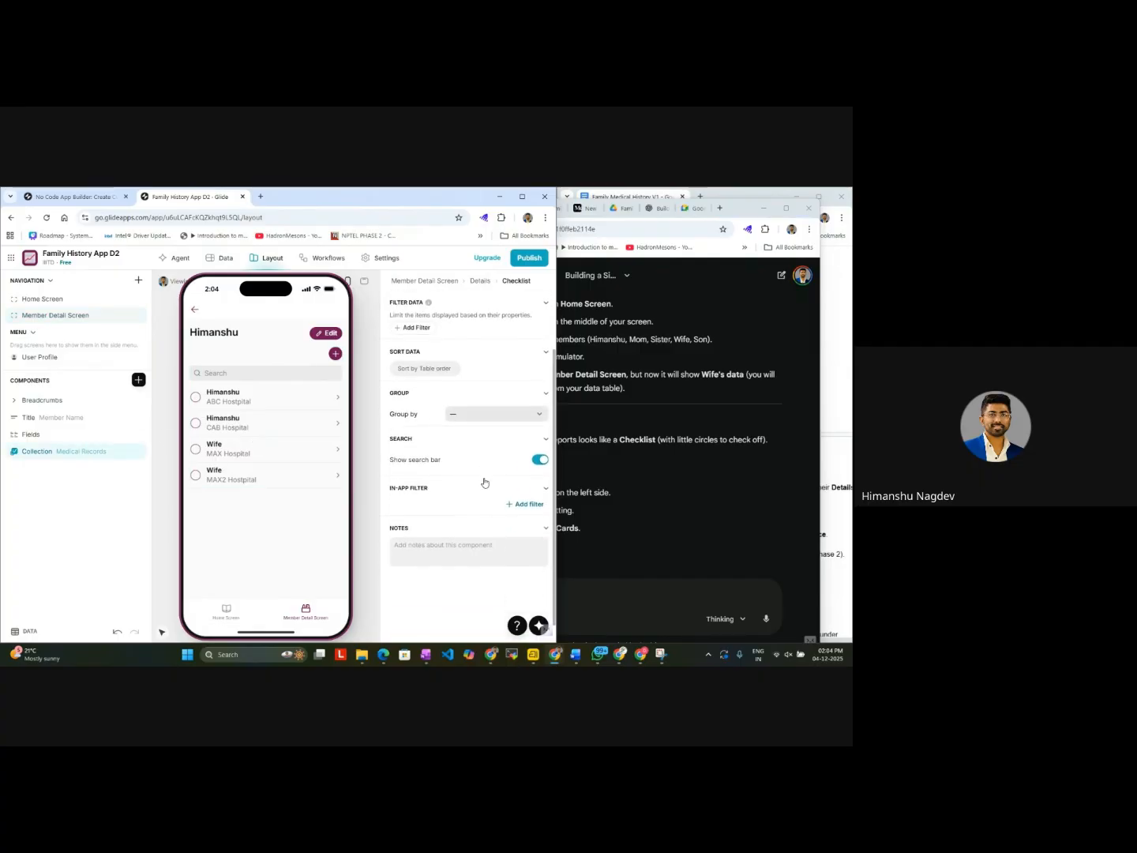
{"action": "scroll", "coordinate": [486, 450], "scroll_direction": "up", "scroll_amount": 1}
{"action": "left_click", "coordinate": [546, 425]}
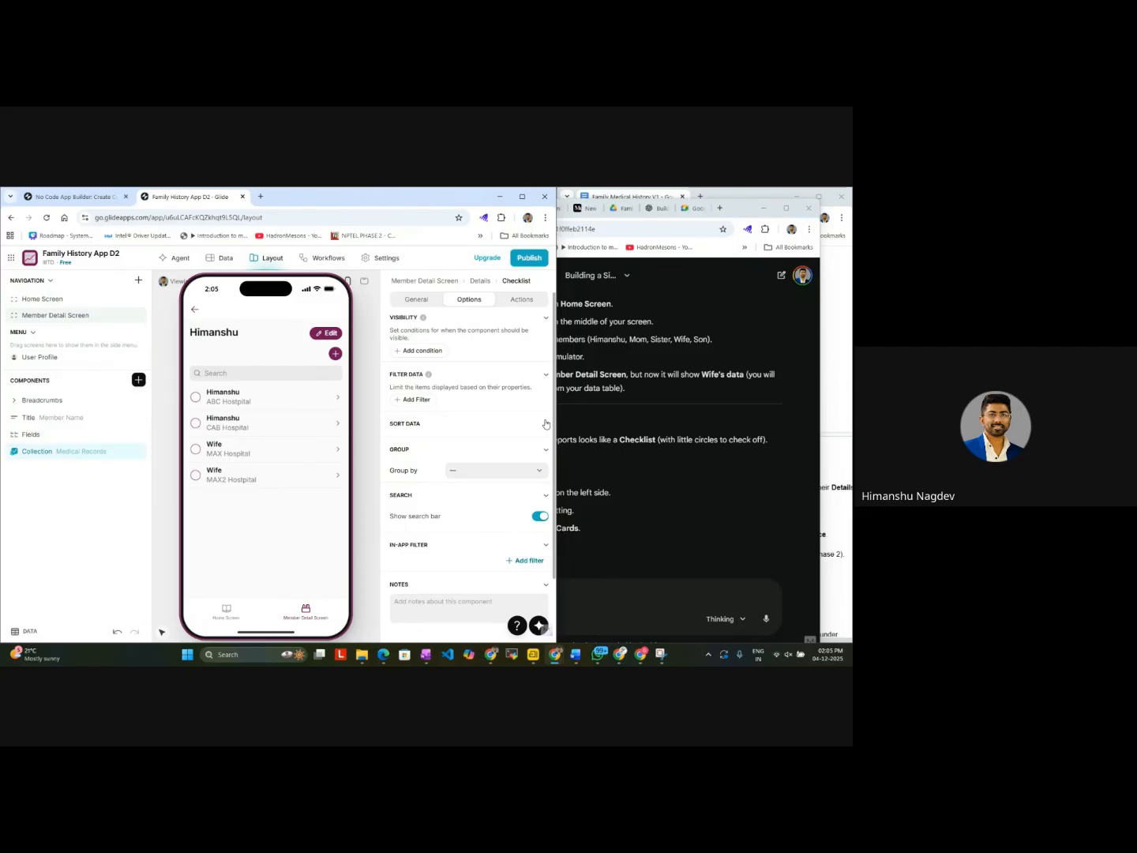
{"action": "left_click", "coordinate": [502, 473]}
{"action": "left_click", "coordinate": [471, 535]}
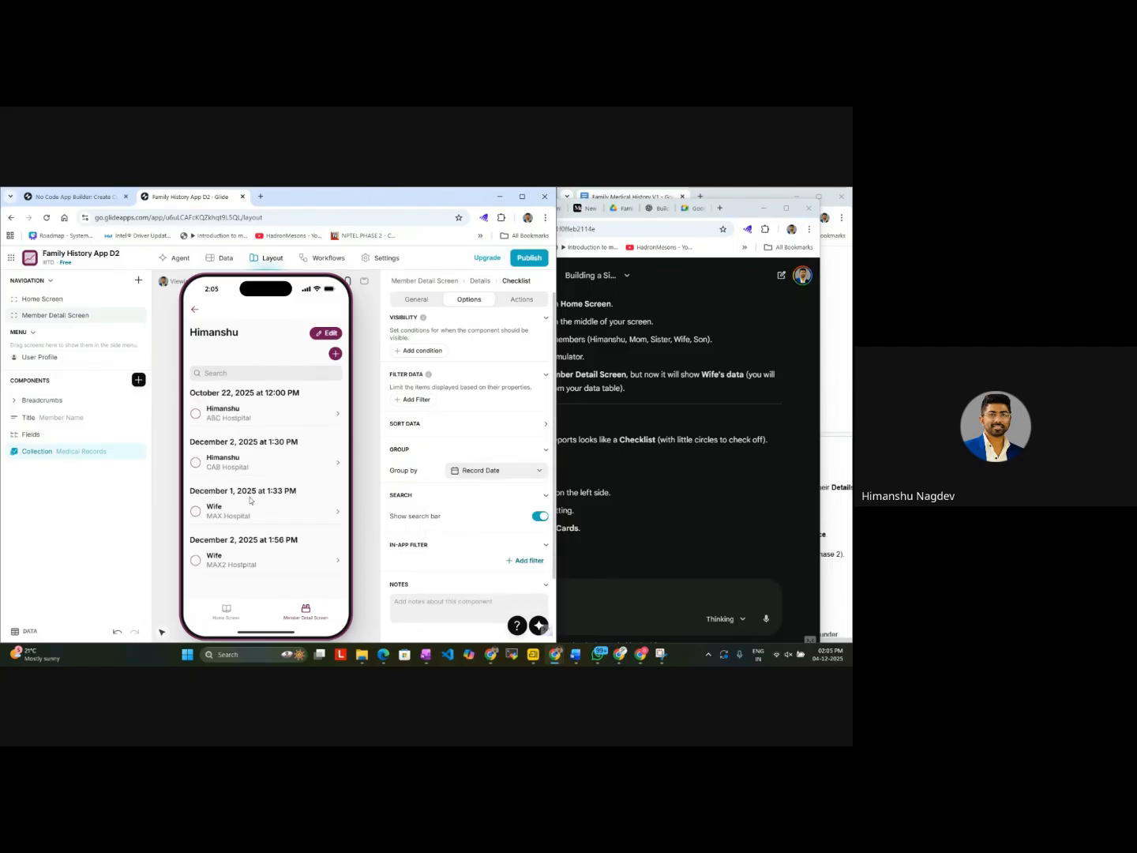
{"action": "left_click", "coordinate": [485, 472]}
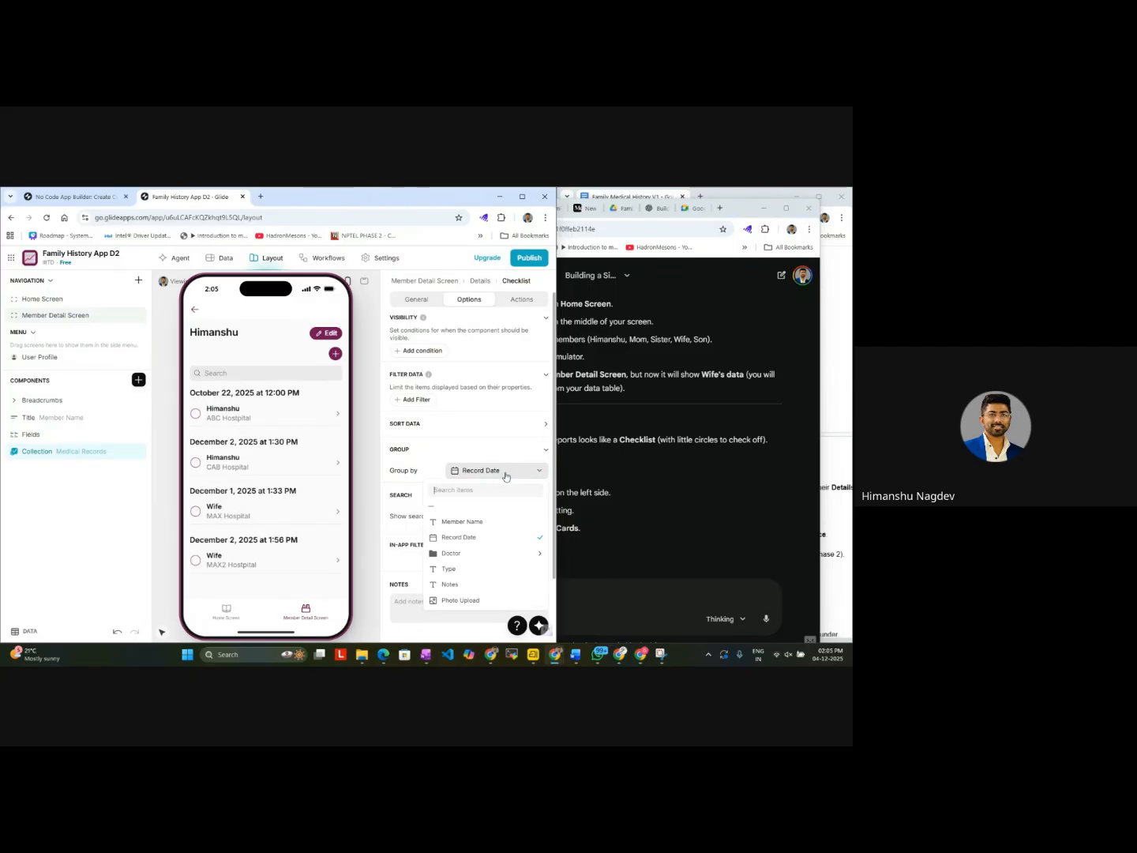
{"action": "left_click", "coordinate": [490, 523]}
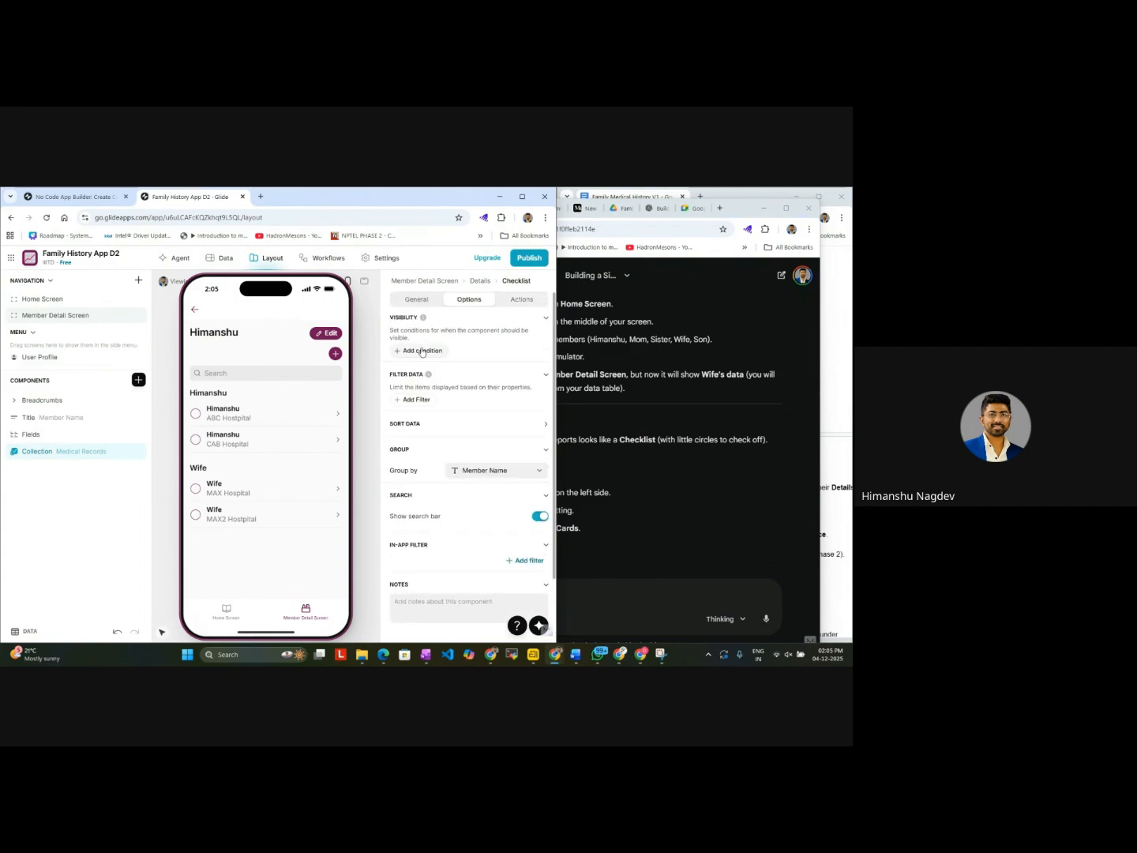
Step: Add the Record Date column after Doctor / Hospital in the Medical Records collection's item description
{"action": "left_click", "coordinate": [423, 305]}
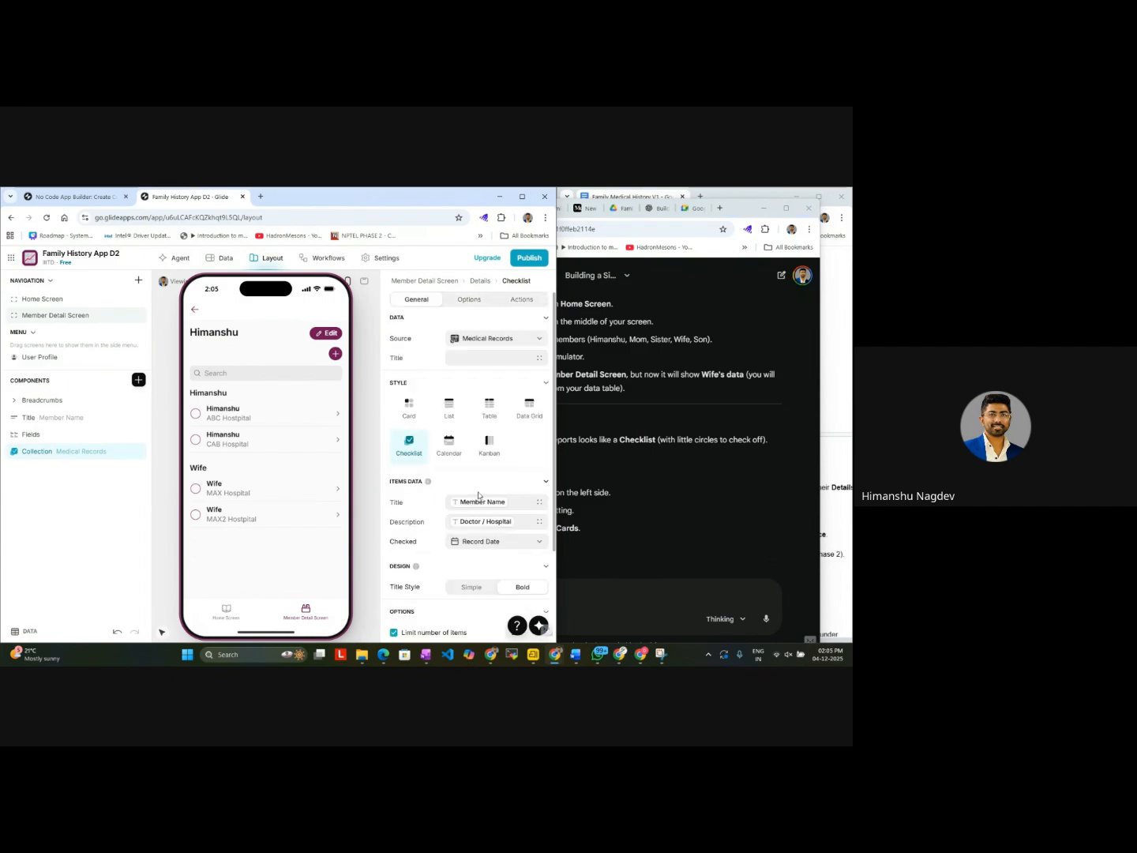
{"action": "scroll", "coordinate": [477, 551], "scroll_direction": "down", "scroll_amount": 1}
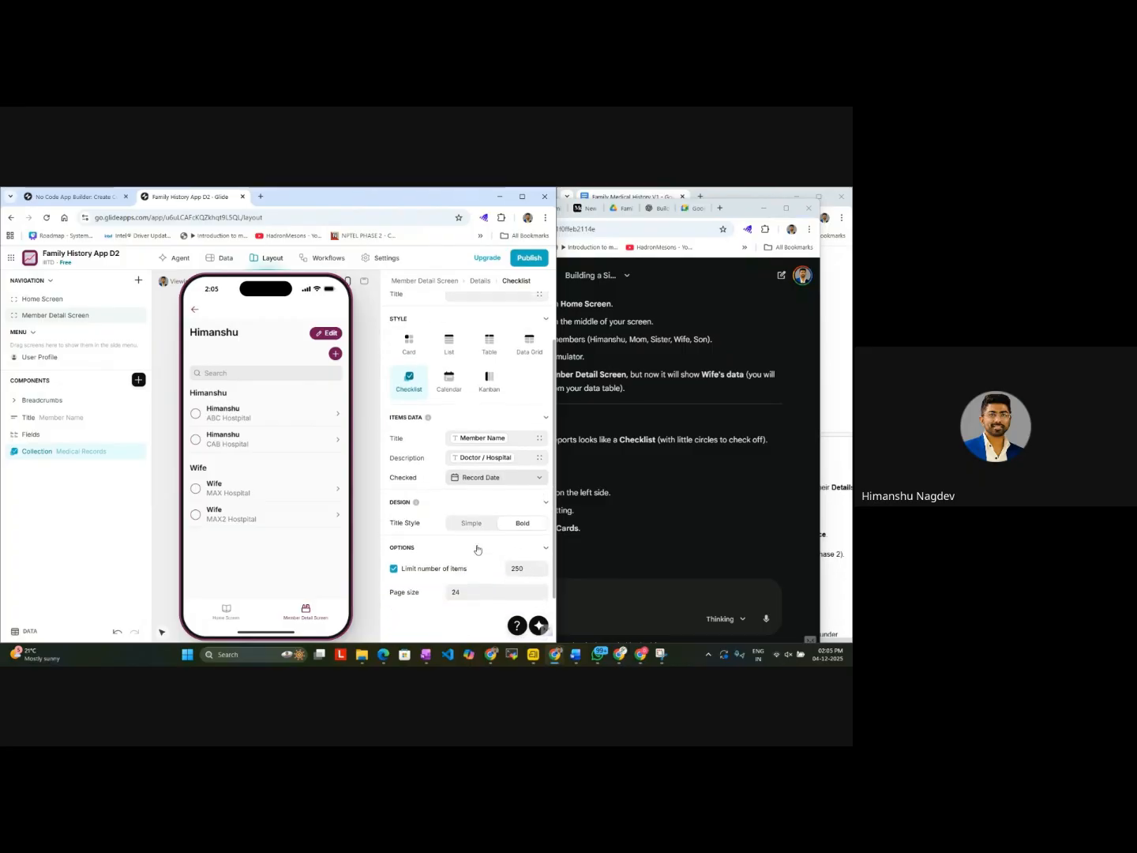
{"action": "left_click", "coordinate": [544, 411]}
{"action": "left_click", "coordinate": [545, 423]}
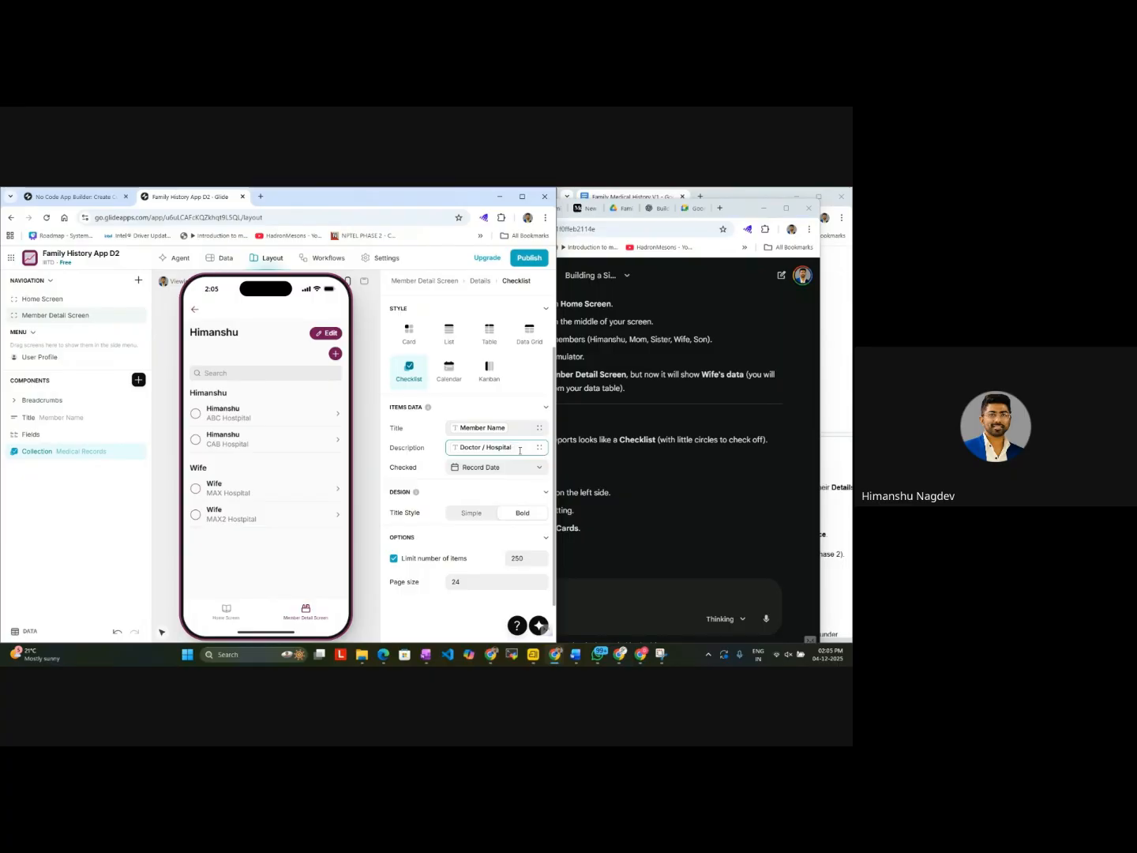
{"action": "type", "text": "@da"}
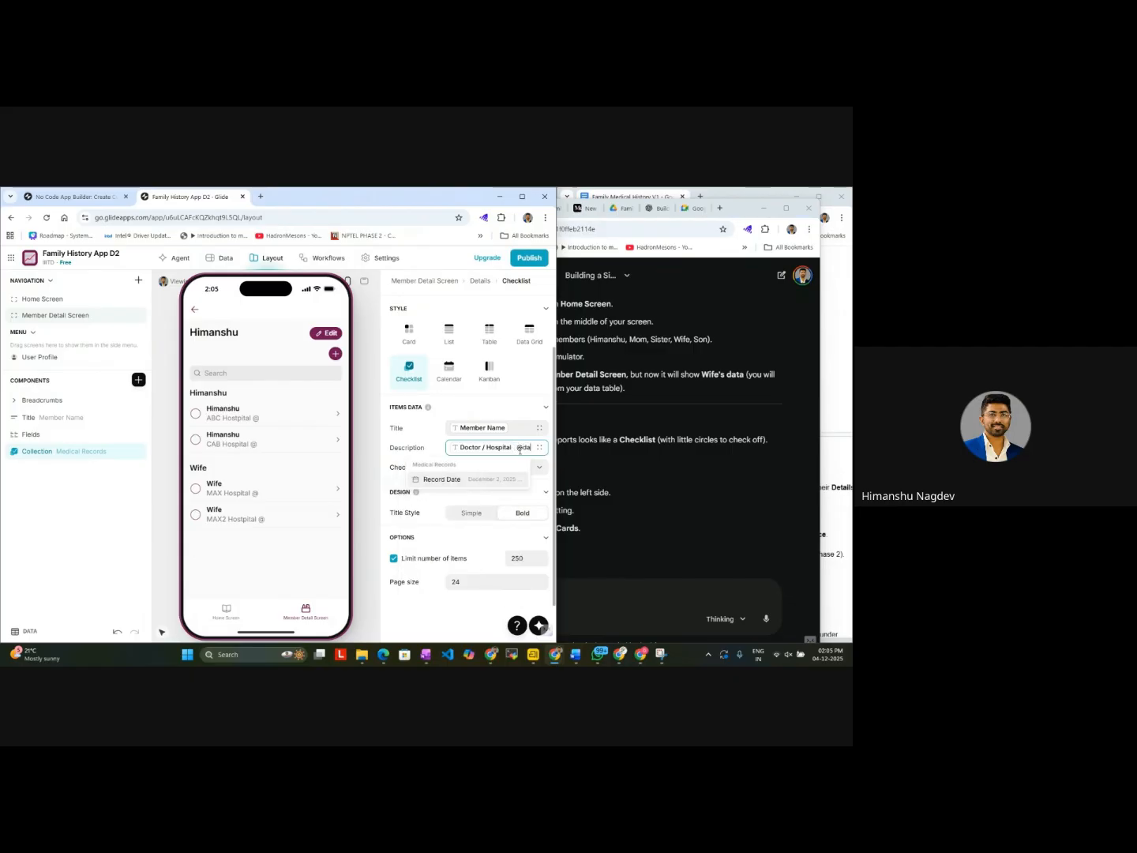
{"action": "type", "text": "te"}
{"action": "key", "text": "Return"}
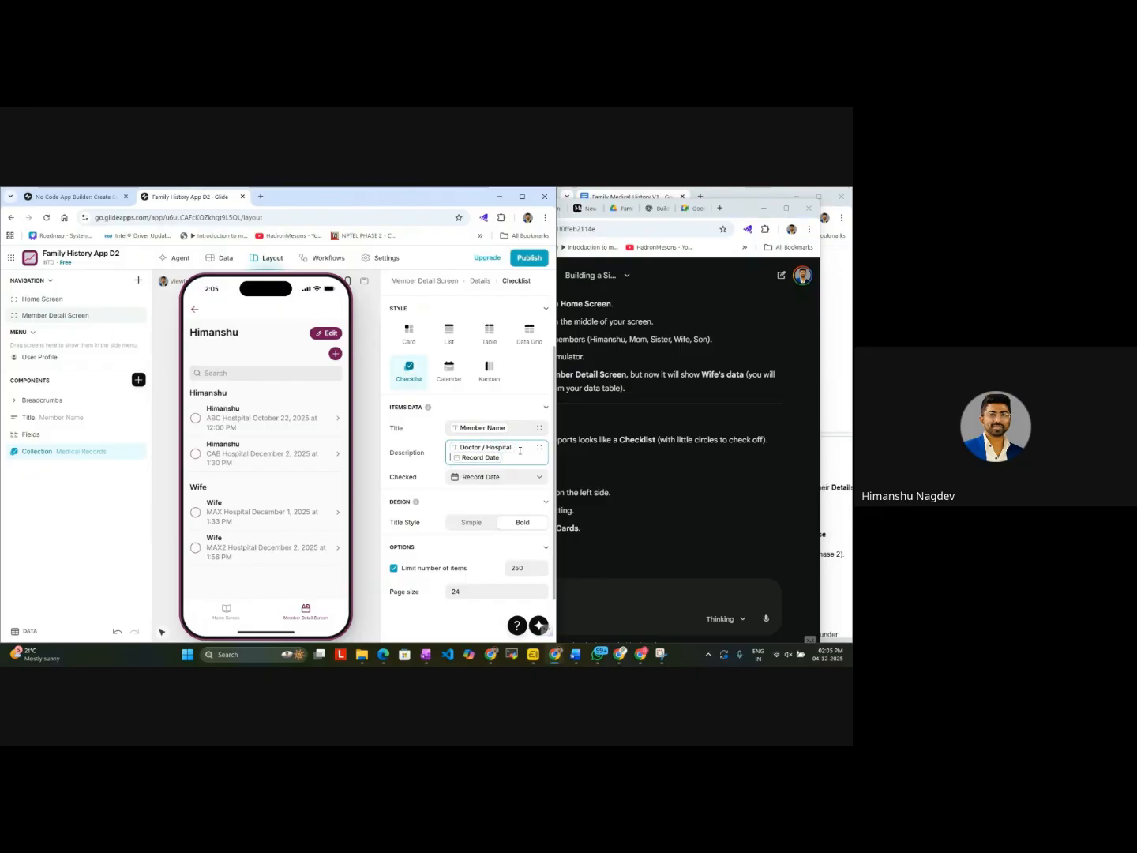
Step: Move the Record Date value to its own line in the description and label it "Record Date"
{"action": "key", "text": "Return"}
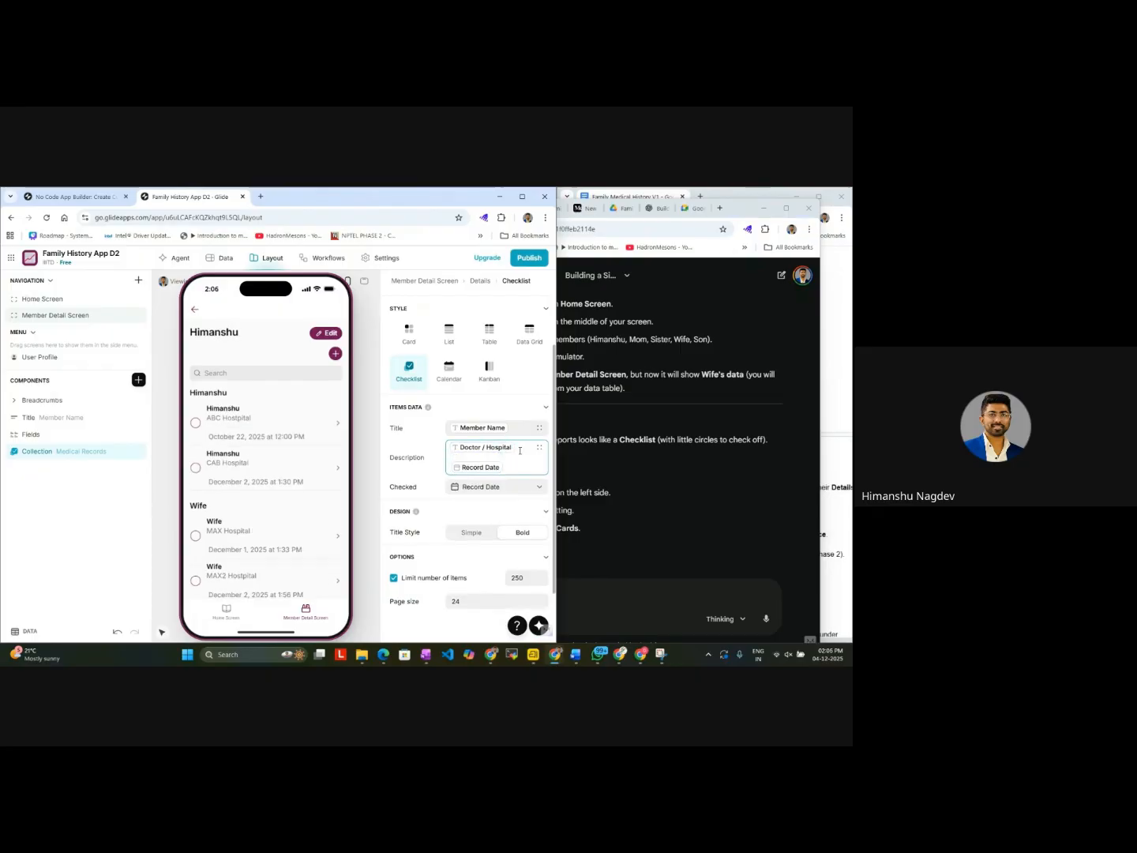
{"action": "key", "text": "Return"}
{"action": "type", "text": "Re"}
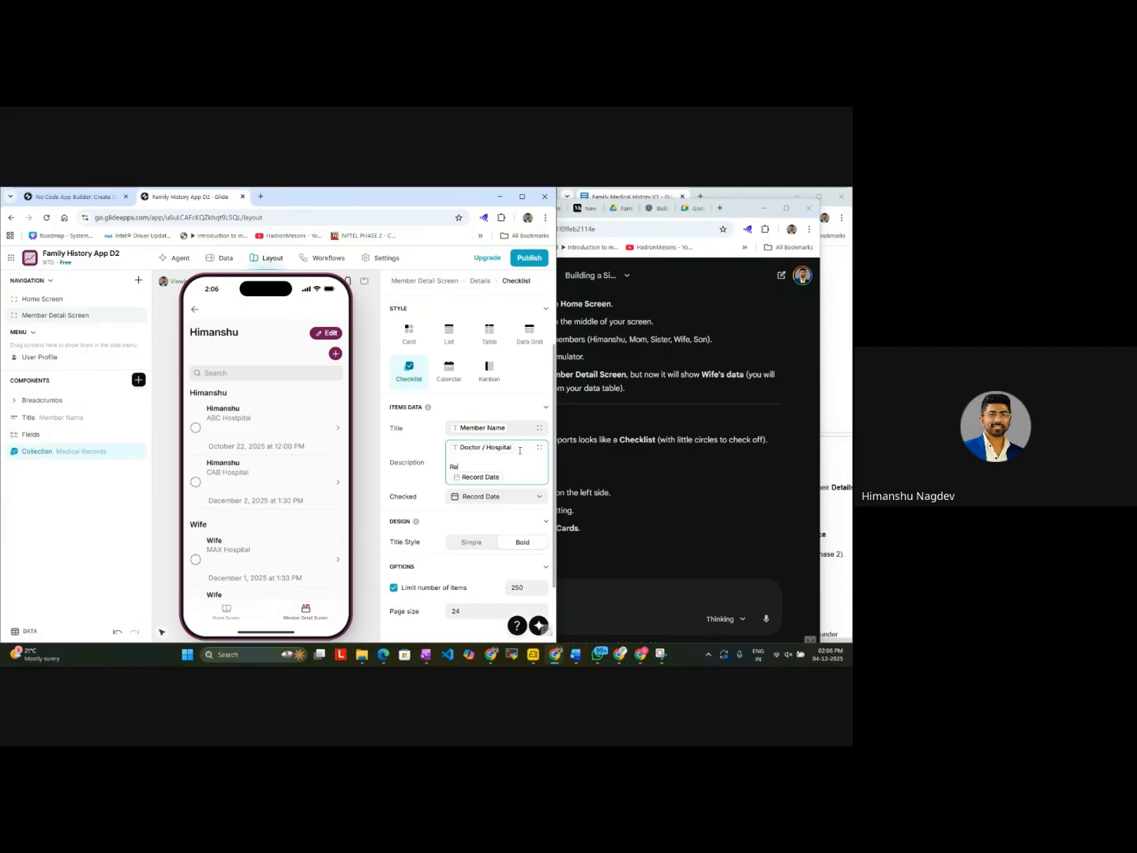
{"action": "type", "text": "cord Date"}
Step: Insert the Type column above the record date in the description, labelled "Record Type"
{"action": "key", "text": "Return"}
{"action": "key", "text": "Return"}
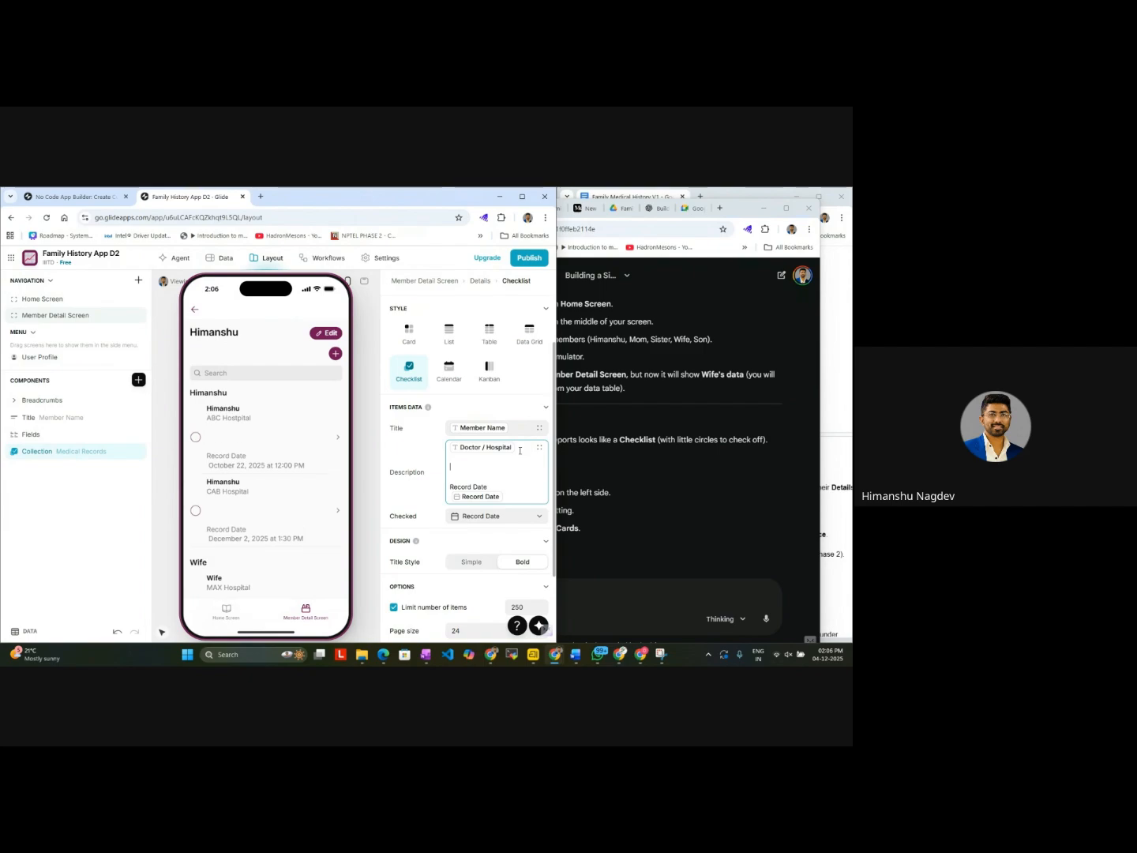
{"action": "type", "text": "@"}
{"action": "key", "text": "Down"}
{"action": "key", "text": "Down"}
{"action": "key", "text": "Down"}
{"action": "key", "text": "Down"}
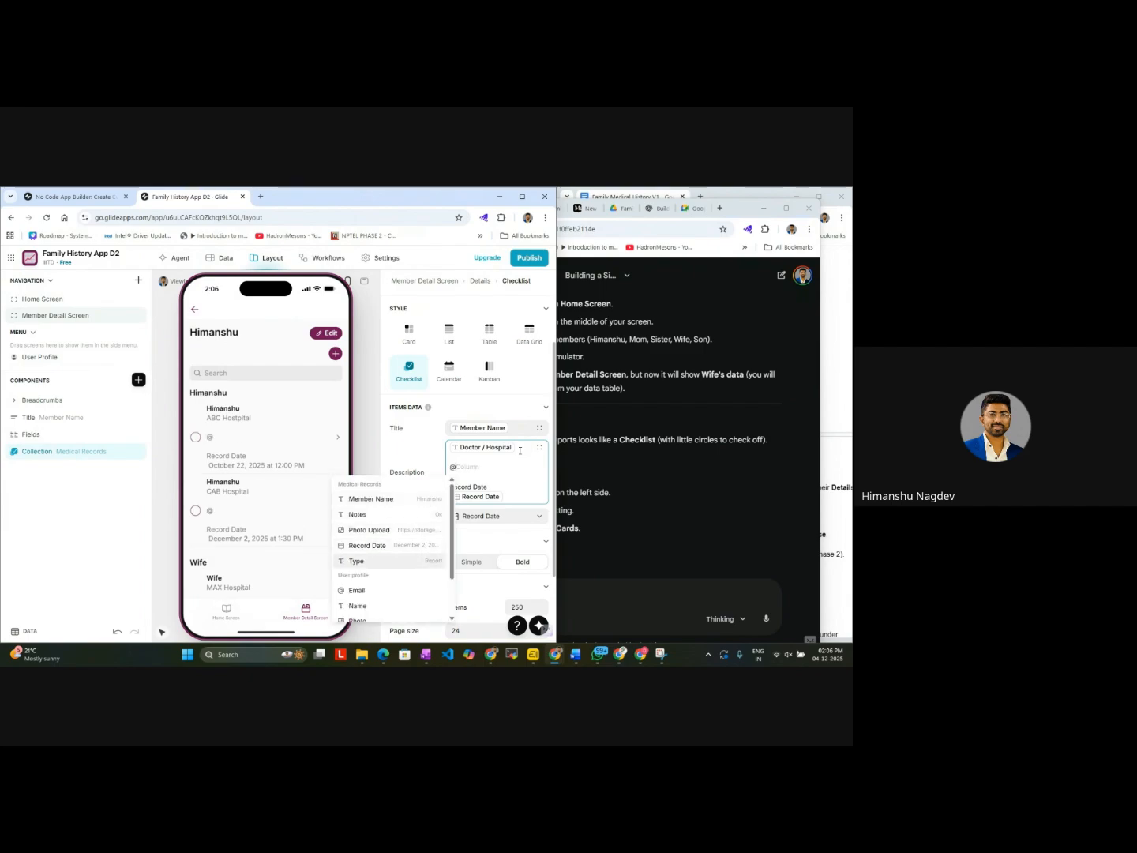
{"action": "key", "text": "Return"}
{"action": "type", "text": "R"}
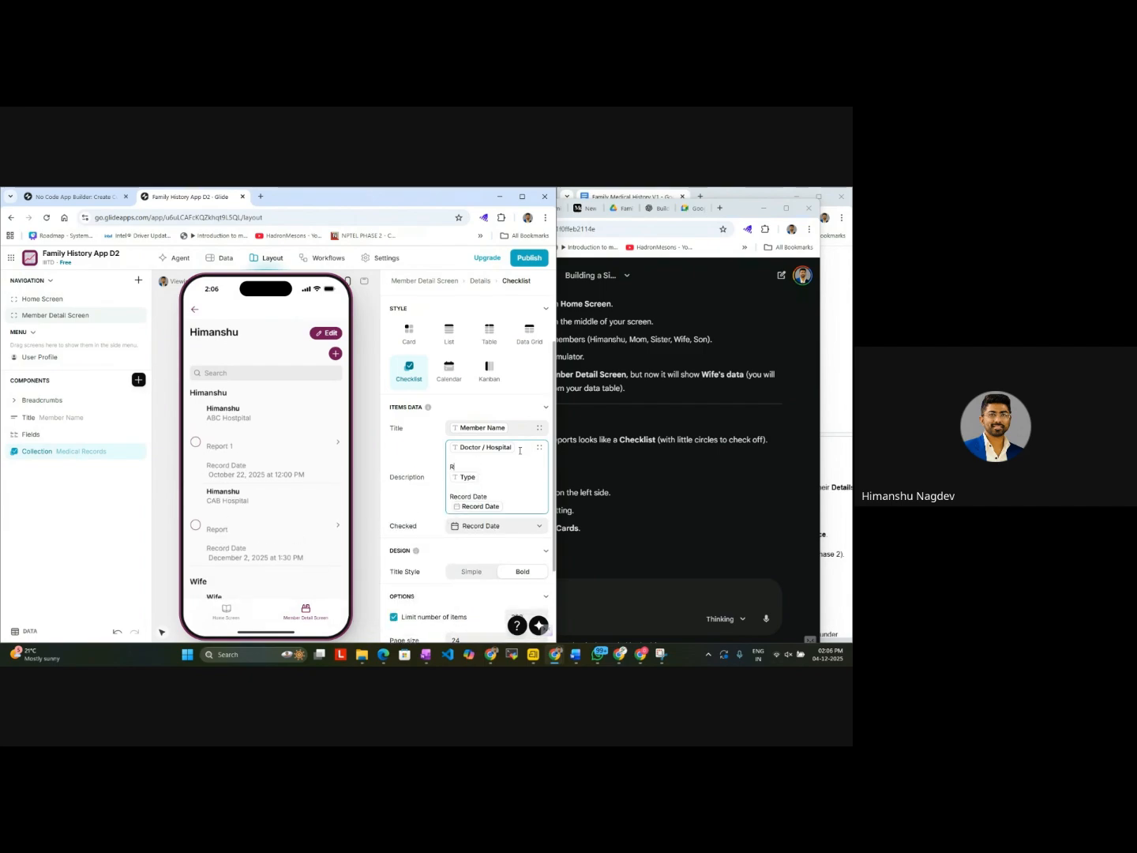
{"action": "type", "text": "ecord Type"}
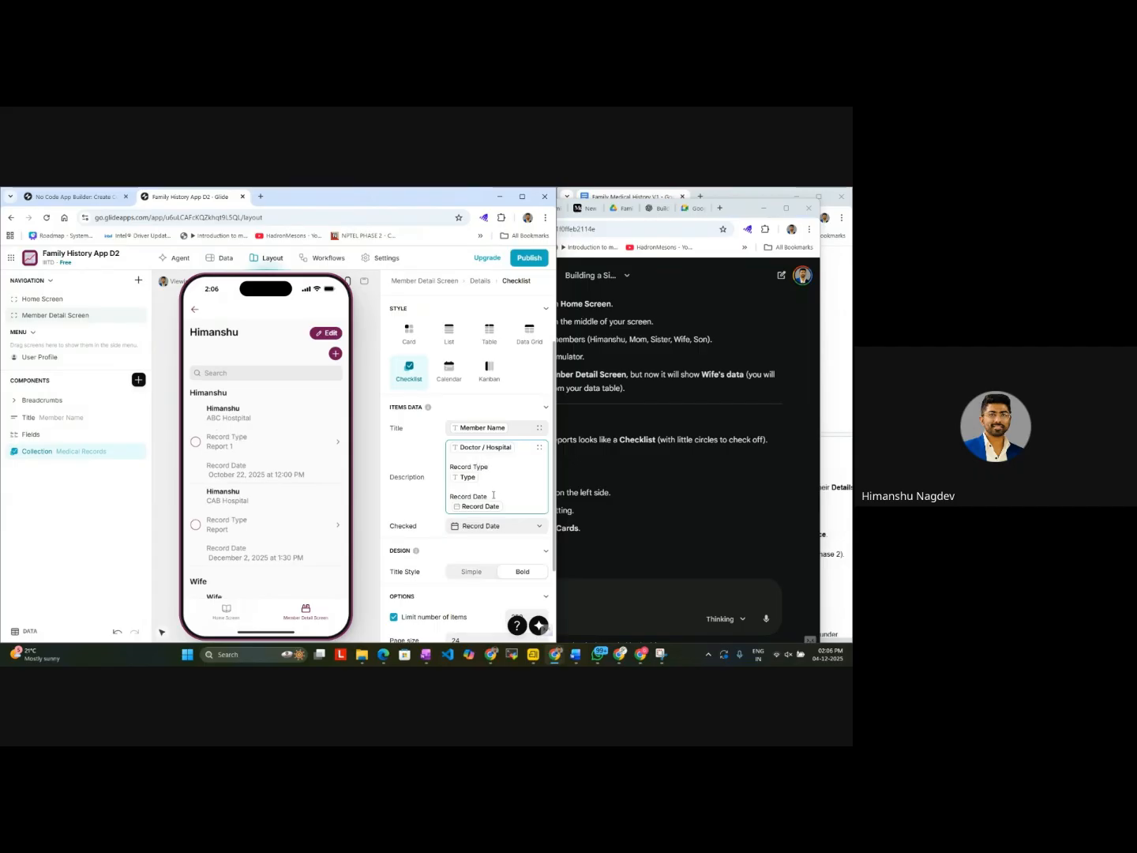
Step: Check the records in the preview and remove the blank lines above the Record Date and Record Type labels
{"action": "scroll", "coordinate": [271, 507], "scroll_direction": "down", "scroll_amount": 3}
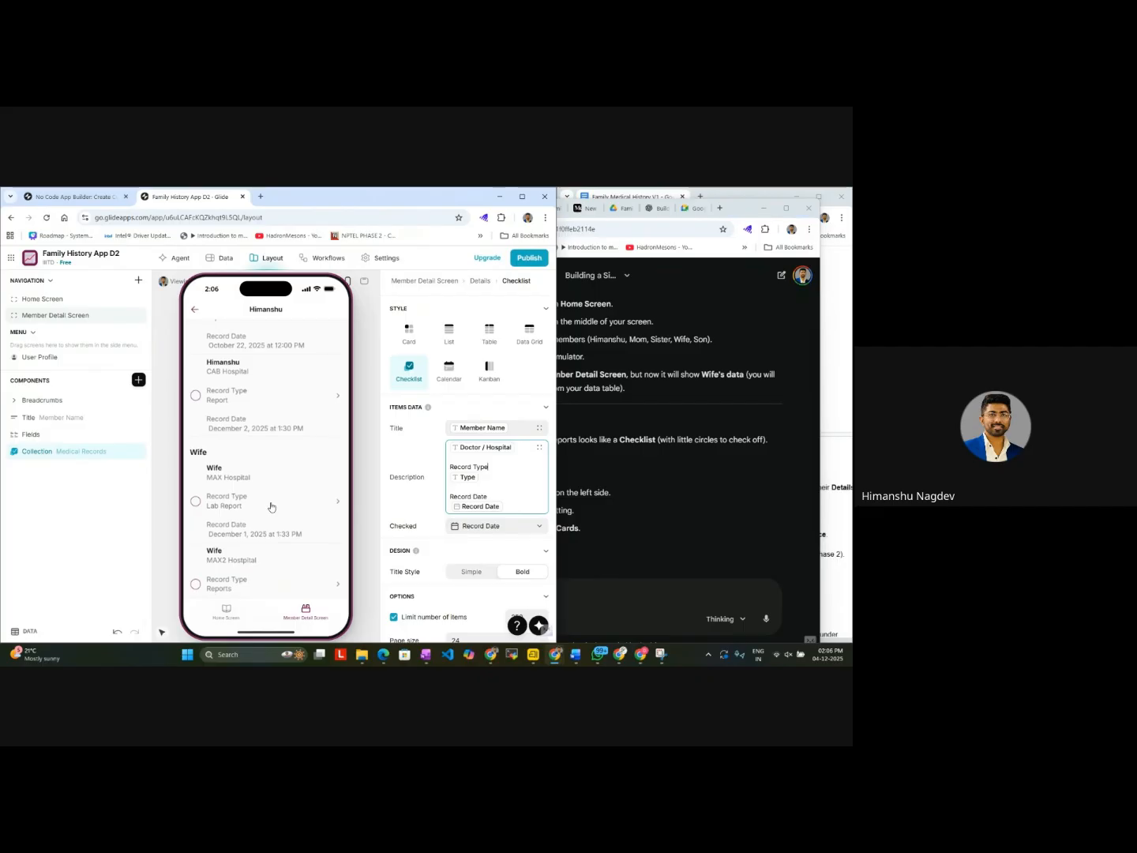
{"action": "scroll", "coordinate": [271, 506], "scroll_direction": "down", "scroll_amount": 1}
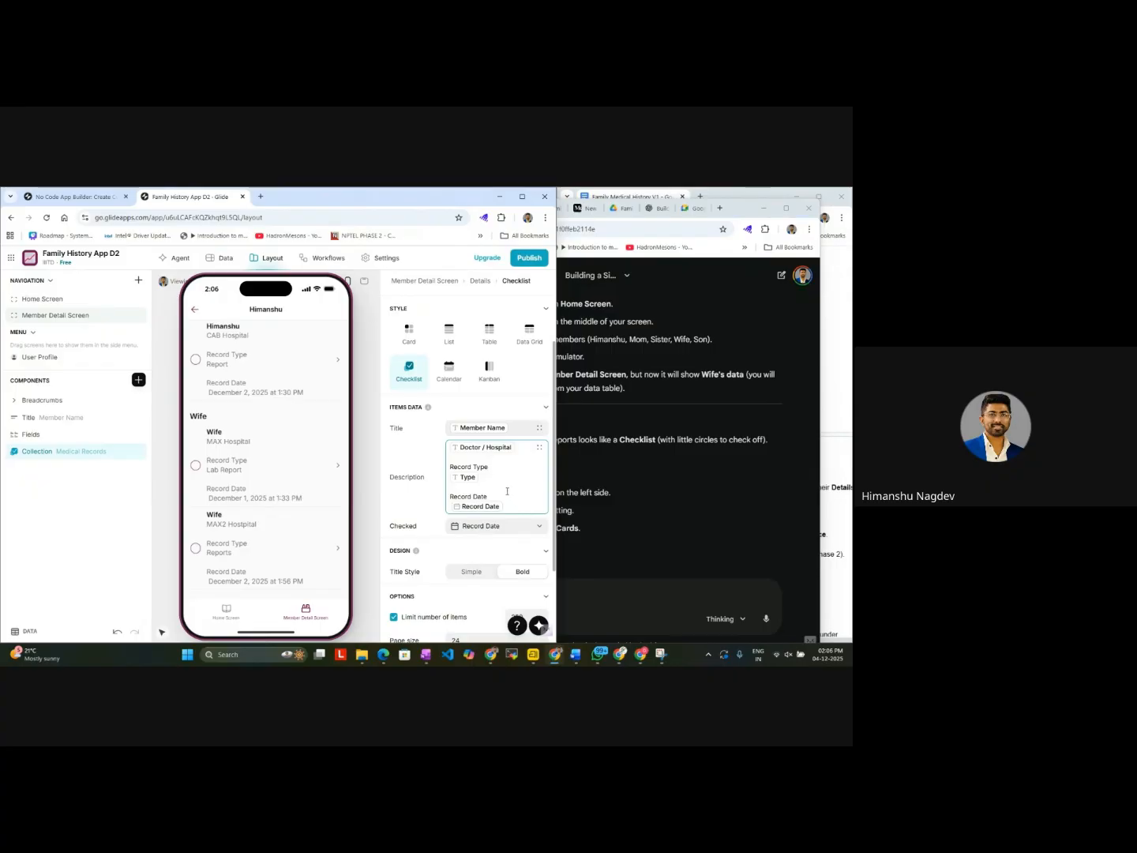
{"action": "left_click", "coordinate": [450, 494]}
{"action": "key", "text": "BackSpace"}
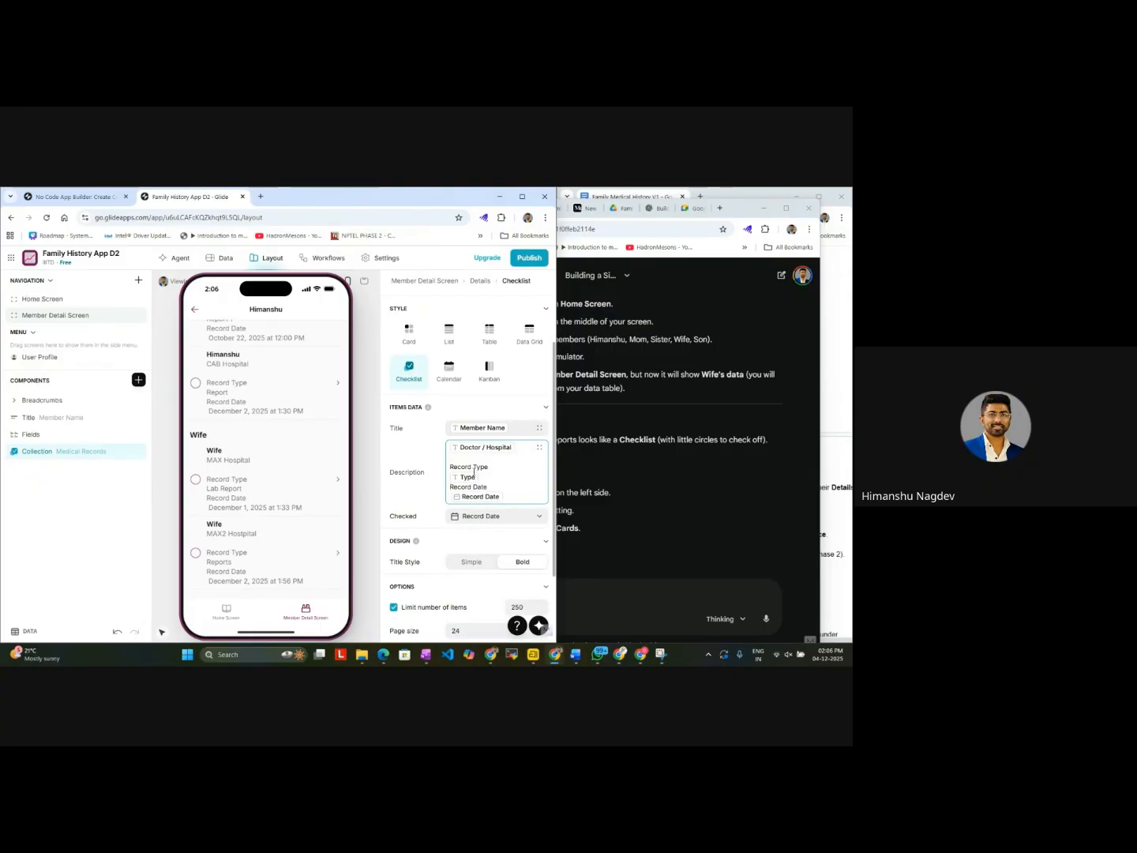
{"action": "key", "text": "BackSpace"}
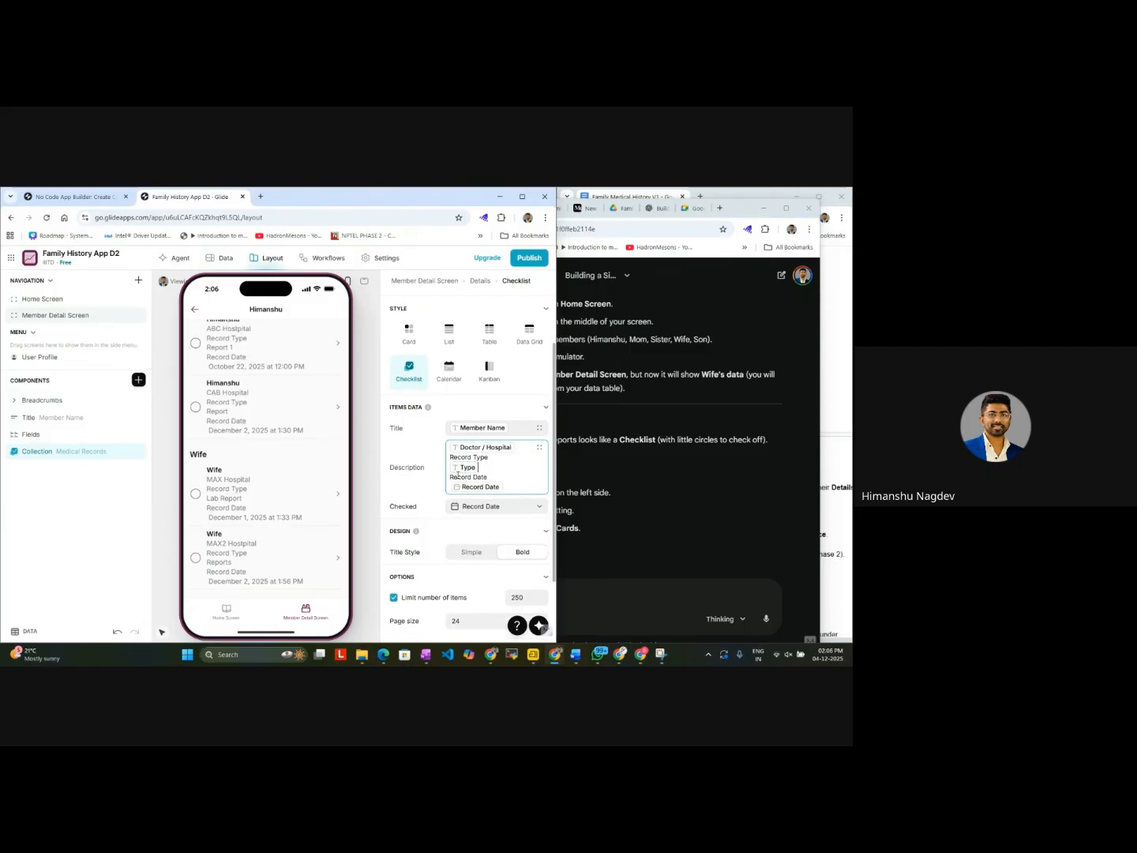
Step: Join each description label with its value on one line, separated by a colon, for Record Date and Record Type
{"action": "key", "text": "Left"}
{"action": "key", "text": "Up"}
{"action": "key", "text": "Delete"}
{"action": "type", "text": ":"}
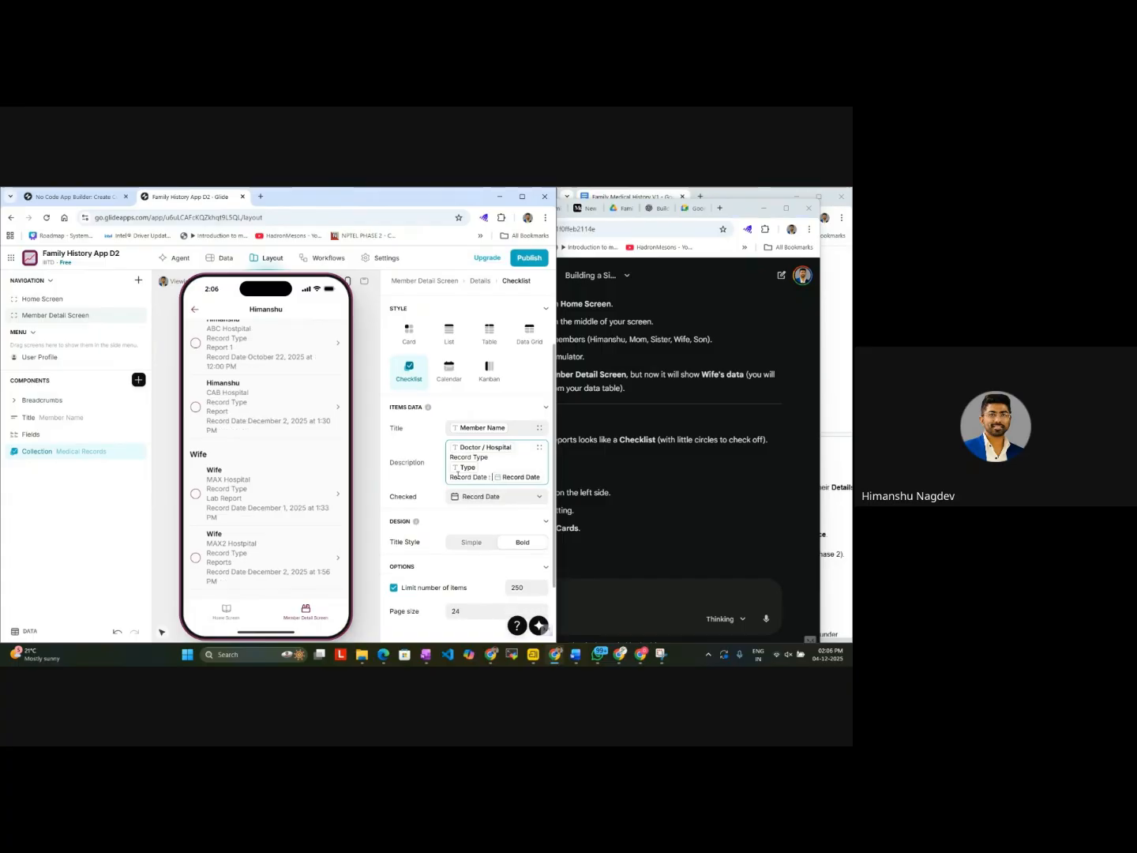
{"action": "key", "text": "Up"}
{"action": "key", "text": "Up"}
{"action": "key", "text": "Delete"}
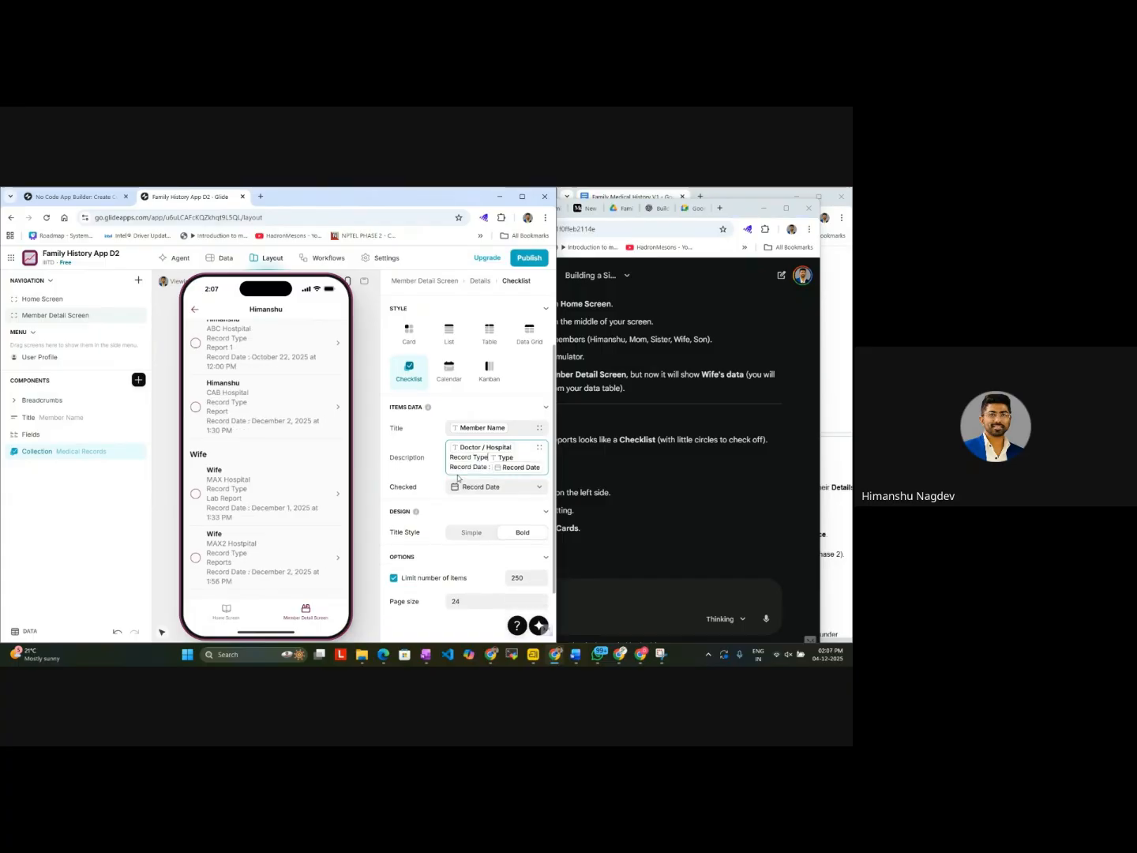
{"action": "type", "text": ":"}
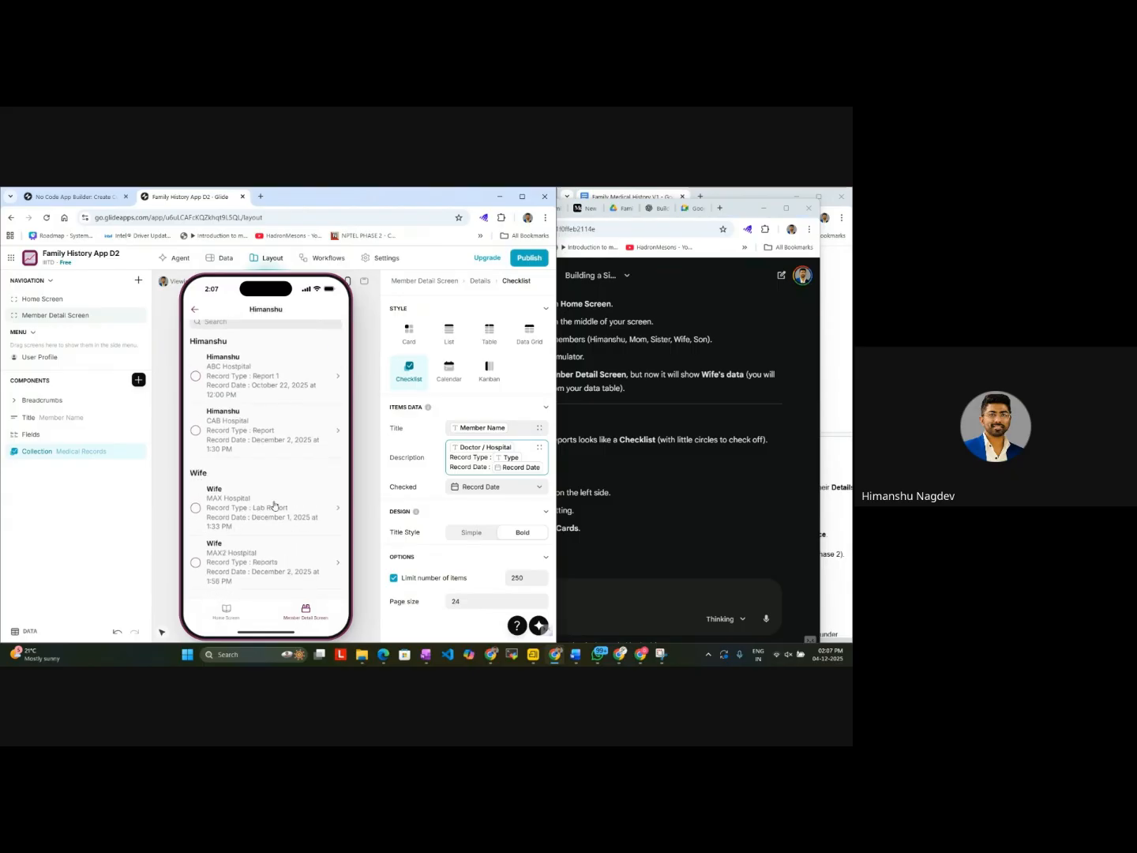
Step: Compare the Home Screen and Member Detail Screen previews and look over the collection's item settings
{"action": "left_click", "coordinate": [234, 620]}
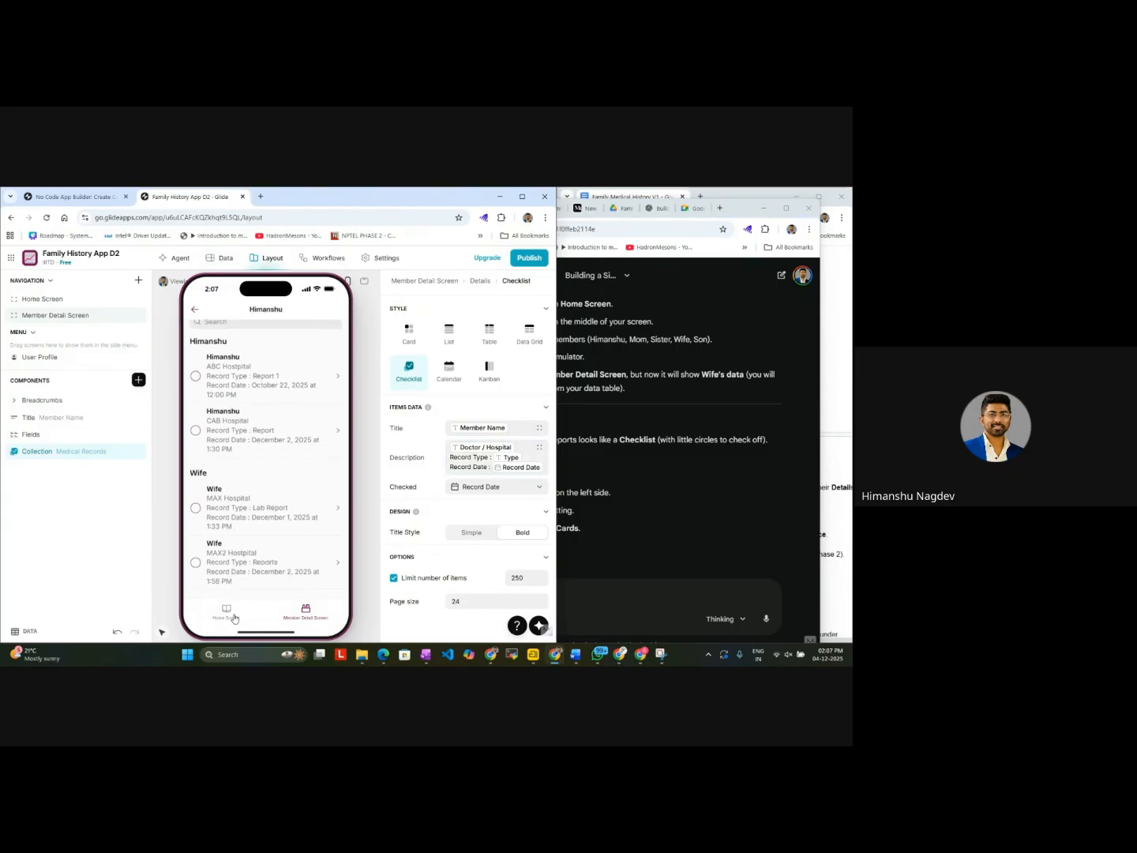
{"action": "left_click", "coordinate": [314, 612]}
{"action": "left_click", "coordinate": [229, 621]}
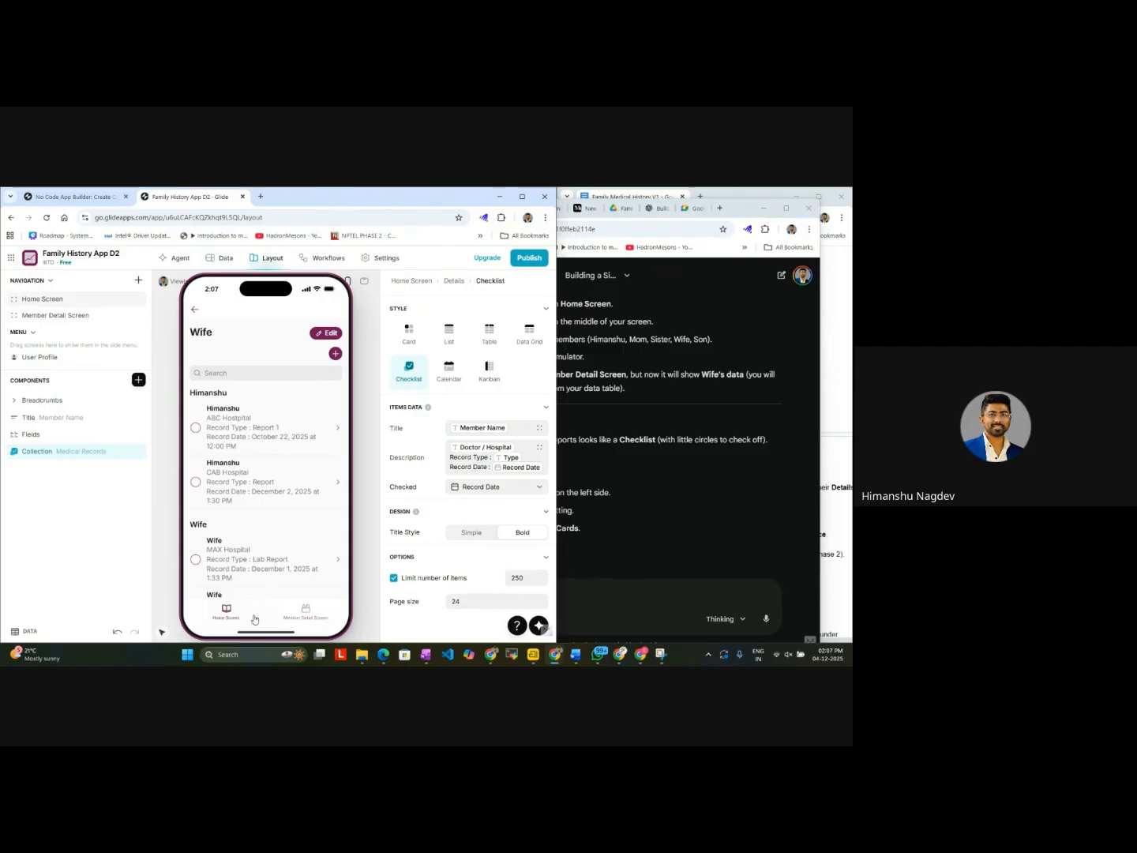
{"action": "left_click", "coordinate": [308, 613]}
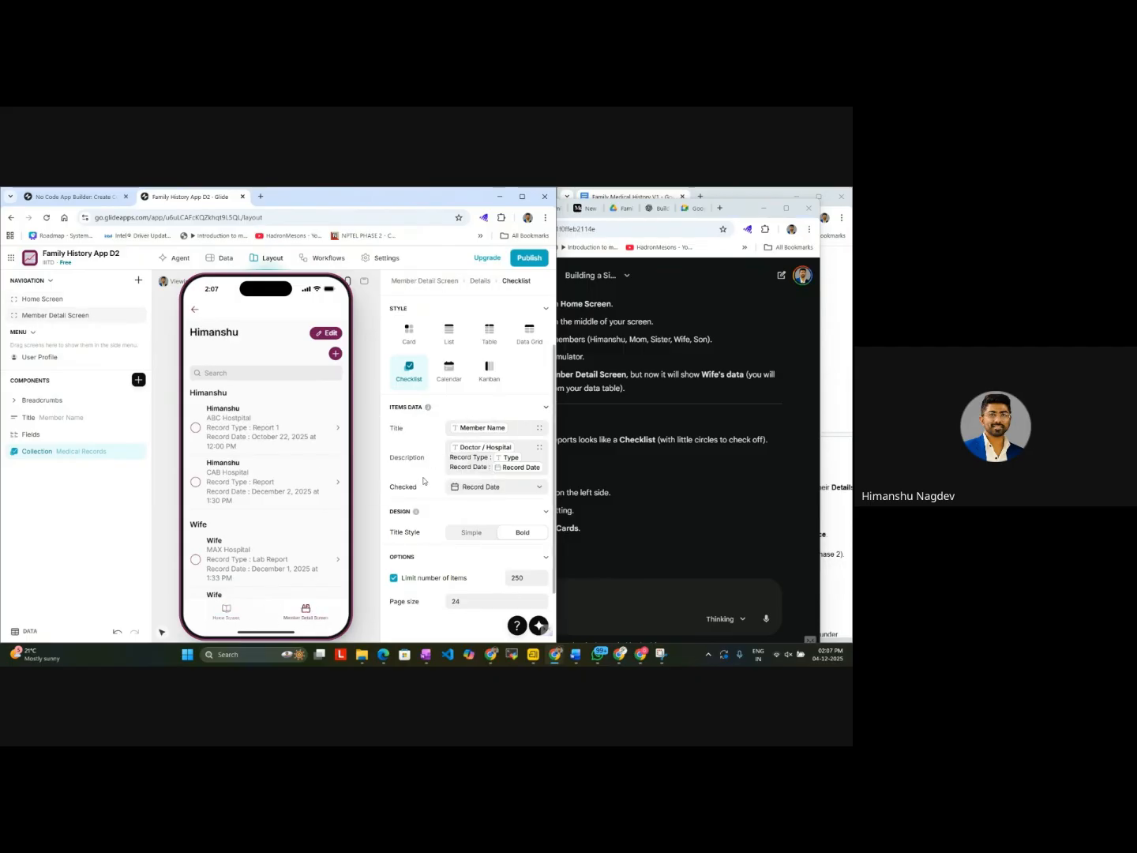
{"action": "scroll", "coordinate": [475, 451], "scroll_direction": "down", "scroll_amount": 2}
{"action": "scroll", "coordinate": [476, 451], "scroll_direction": "up", "scroll_amount": 2}
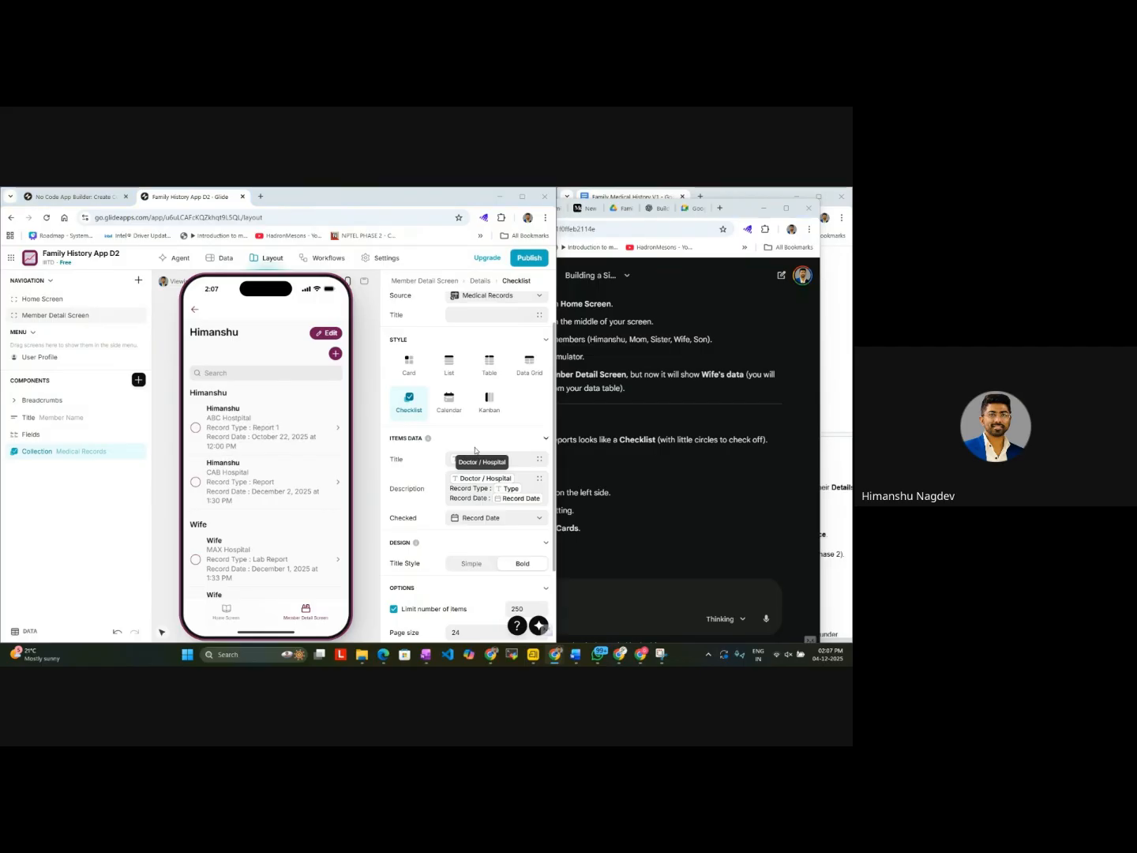
Step: Bring the Glide window with Family History App D2 back to the front and maximize it
{"action": "key", "text": "super+d"}
{"action": "key", "text": "super+d"}
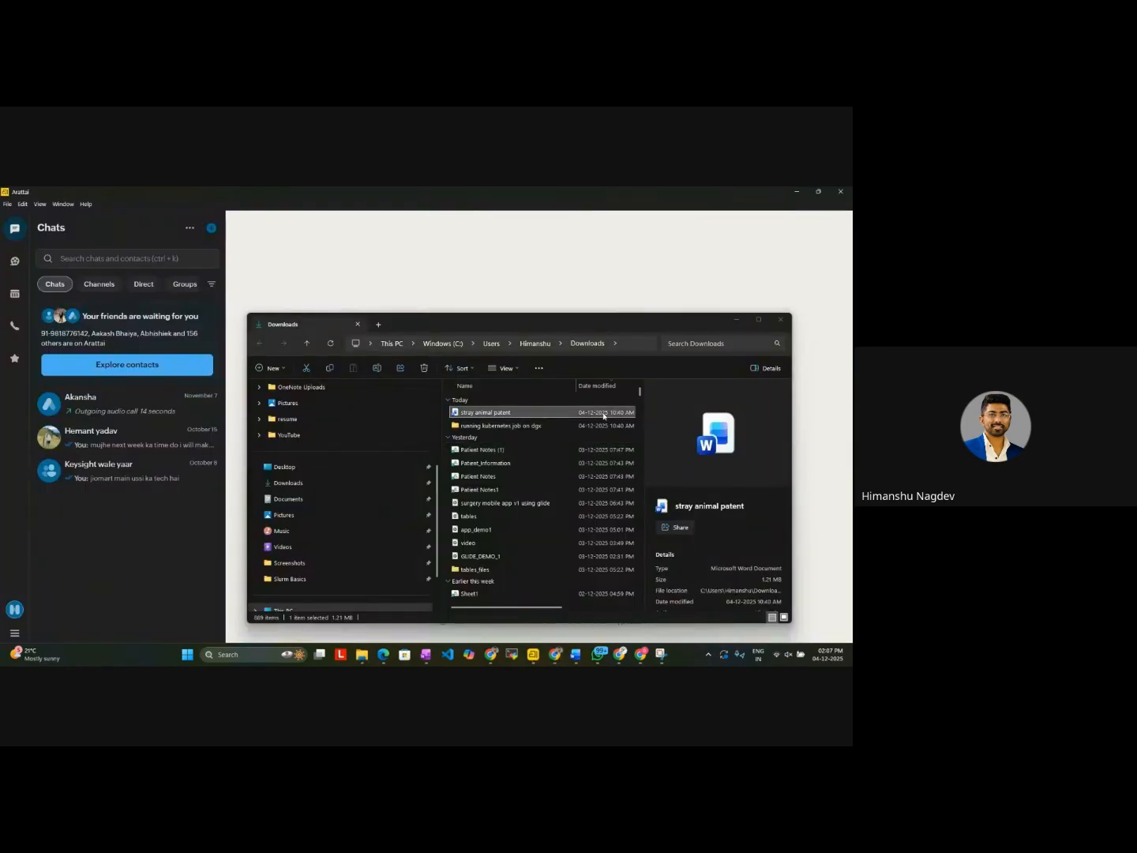
{"action": "mouse_move", "coordinate": [556, 658]}
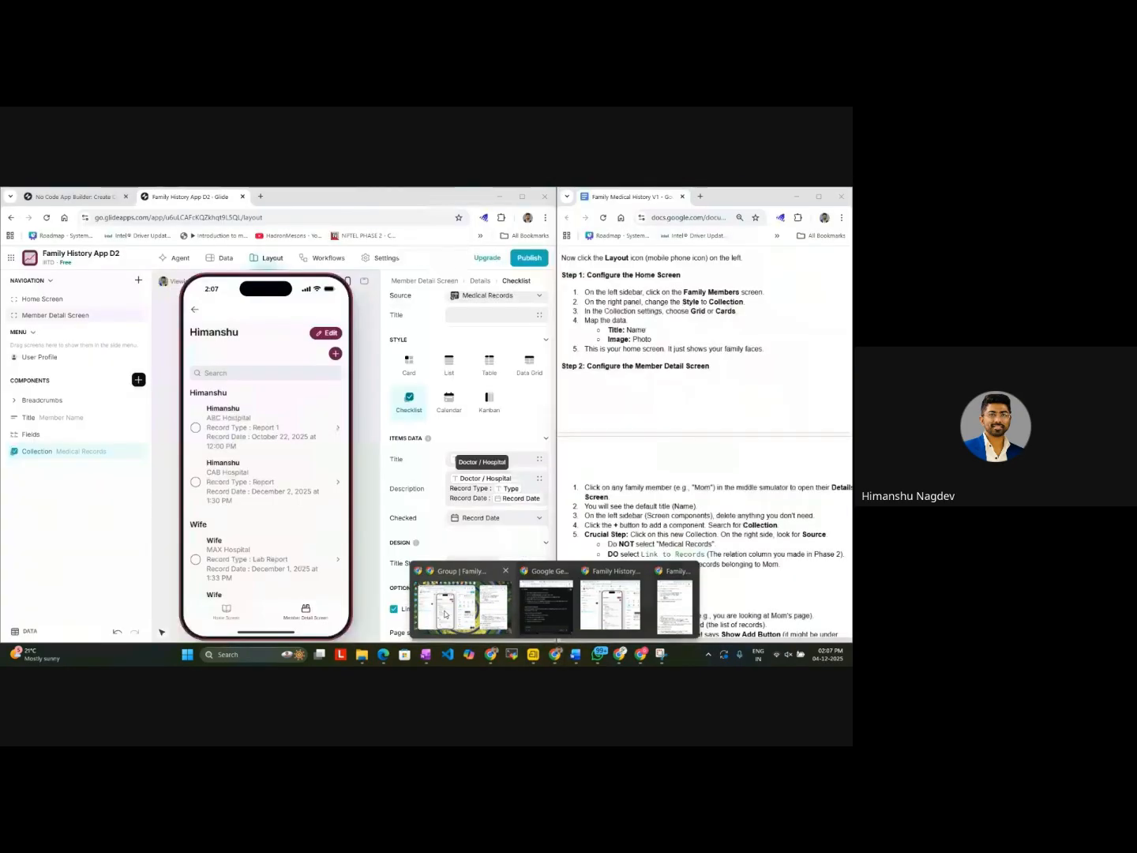
{"action": "left_click", "coordinate": [477, 620]}
{"action": "left_click", "coordinate": [526, 197]}
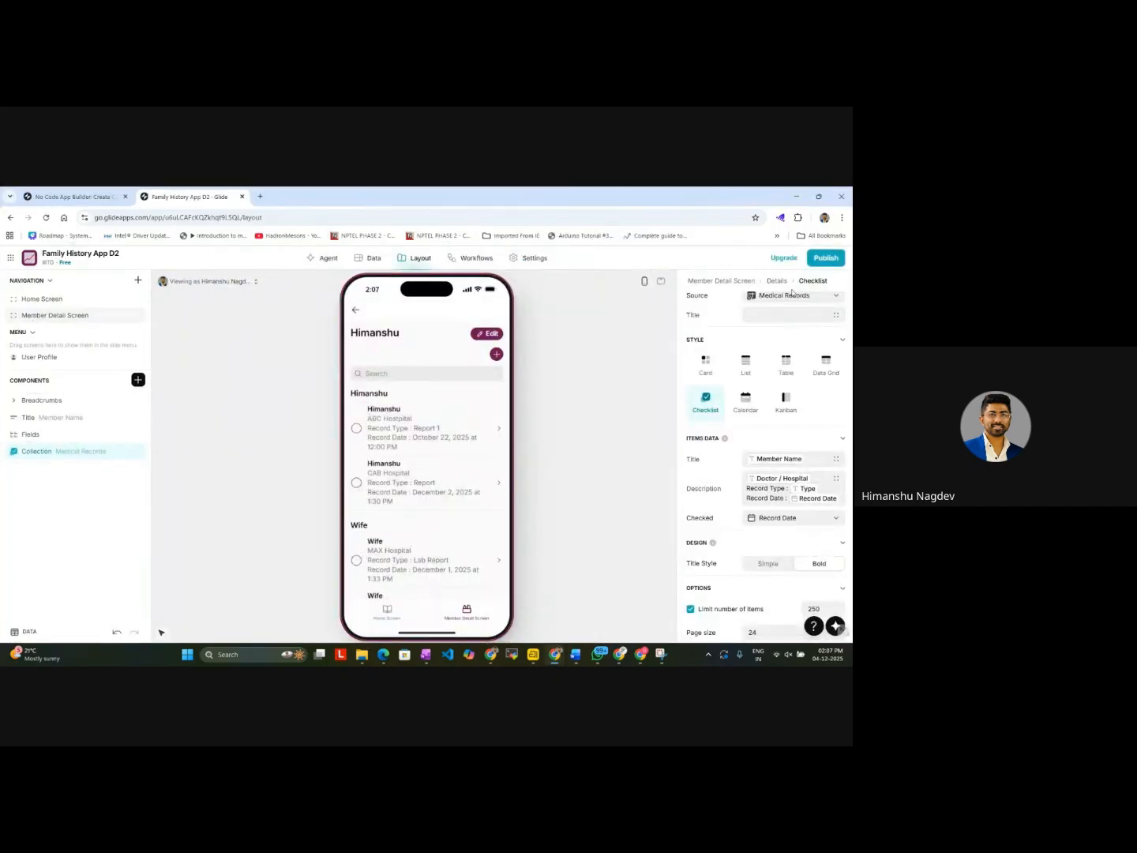
Step: Examine the Wife's grouped medical records in the Home Screen preview
{"action": "left_click", "coordinate": [386, 613]}
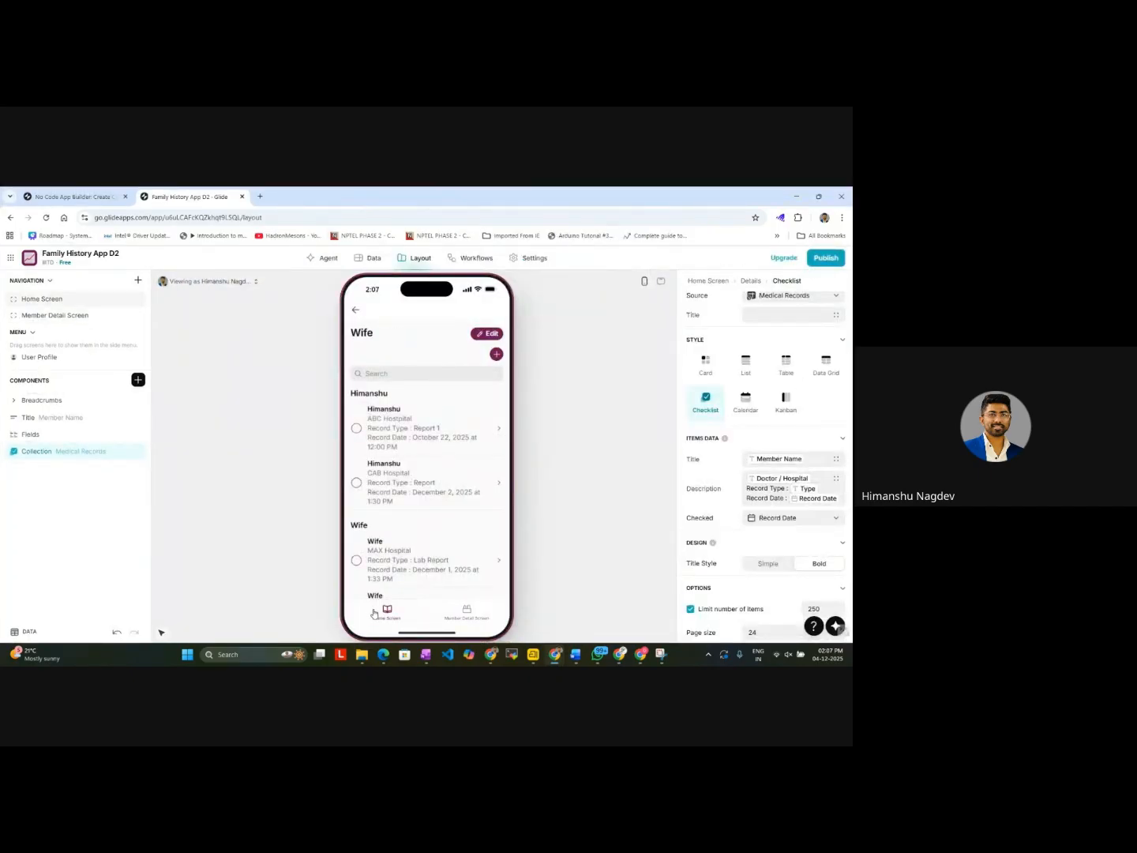
{"action": "scroll", "coordinate": [403, 543], "scroll_direction": "down", "scroll_amount": 1}
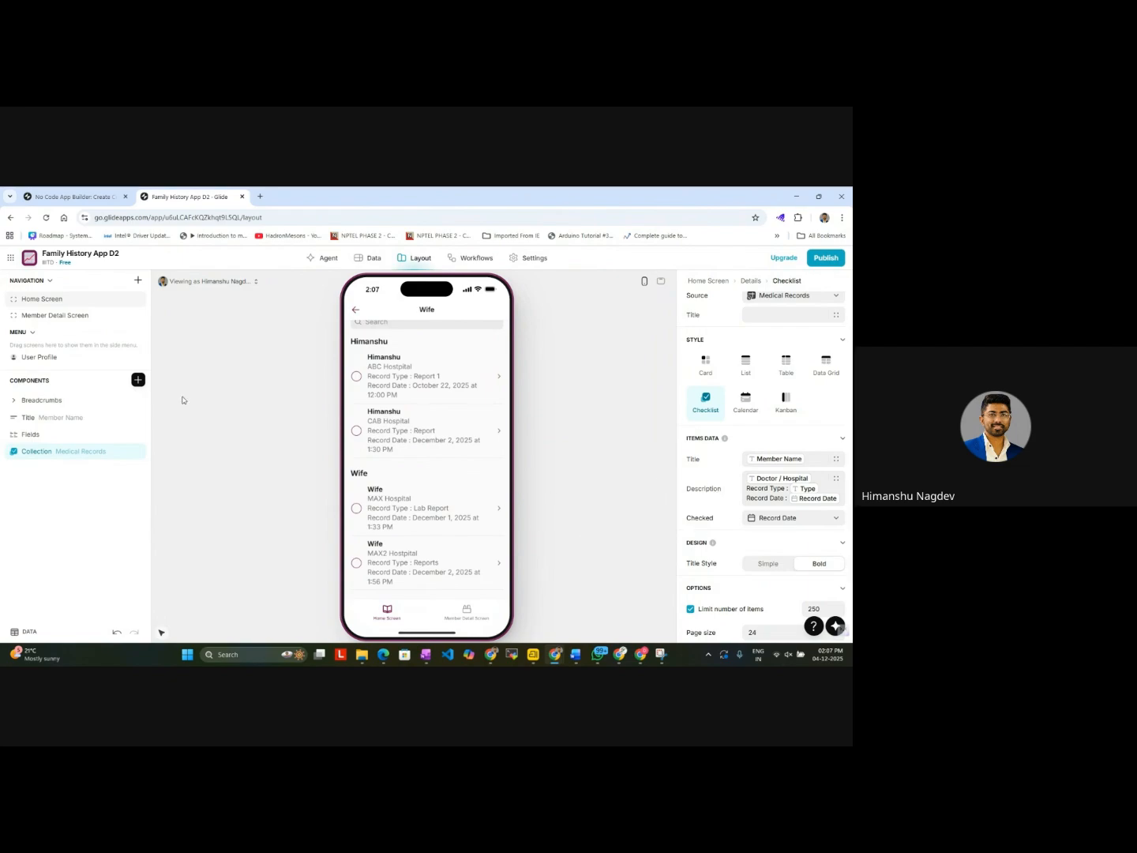
{"action": "scroll", "coordinate": [456, 502], "scroll_direction": "up", "scroll_amount": 1}
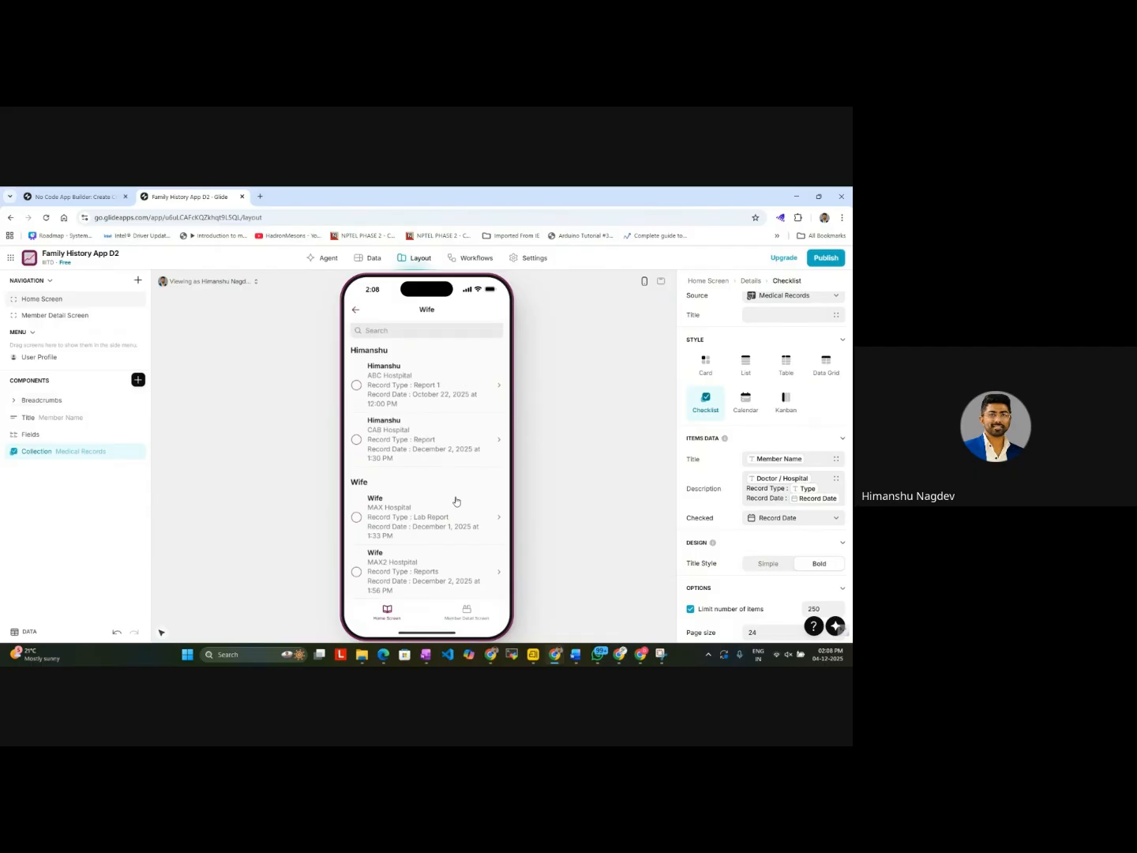
Step: Review the Wife's grouped record list, the checklist's action and option settings, and the same list on the Member Detail Screen
{"action": "scroll", "coordinate": [457, 502], "scroll_direction": "down", "scroll_amount": 1}
{"action": "scroll", "coordinate": [456, 502], "scroll_direction": "up", "scroll_amount": 1}
{"action": "scroll", "coordinate": [456, 501], "scroll_direction": "down", "scroll_amount": 1}
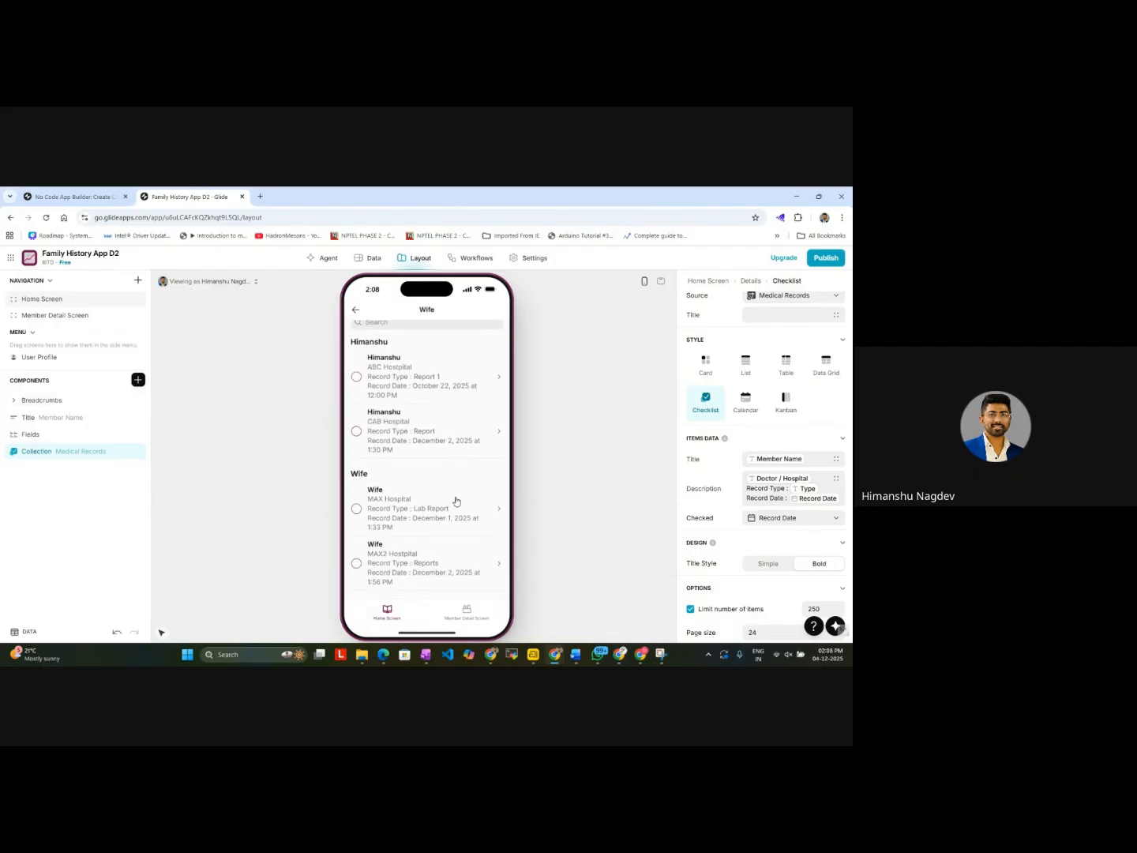
{"action": "scroll", "coordinate": [726, 503], "scroll_direction": "up", "scroll_amount": 2}
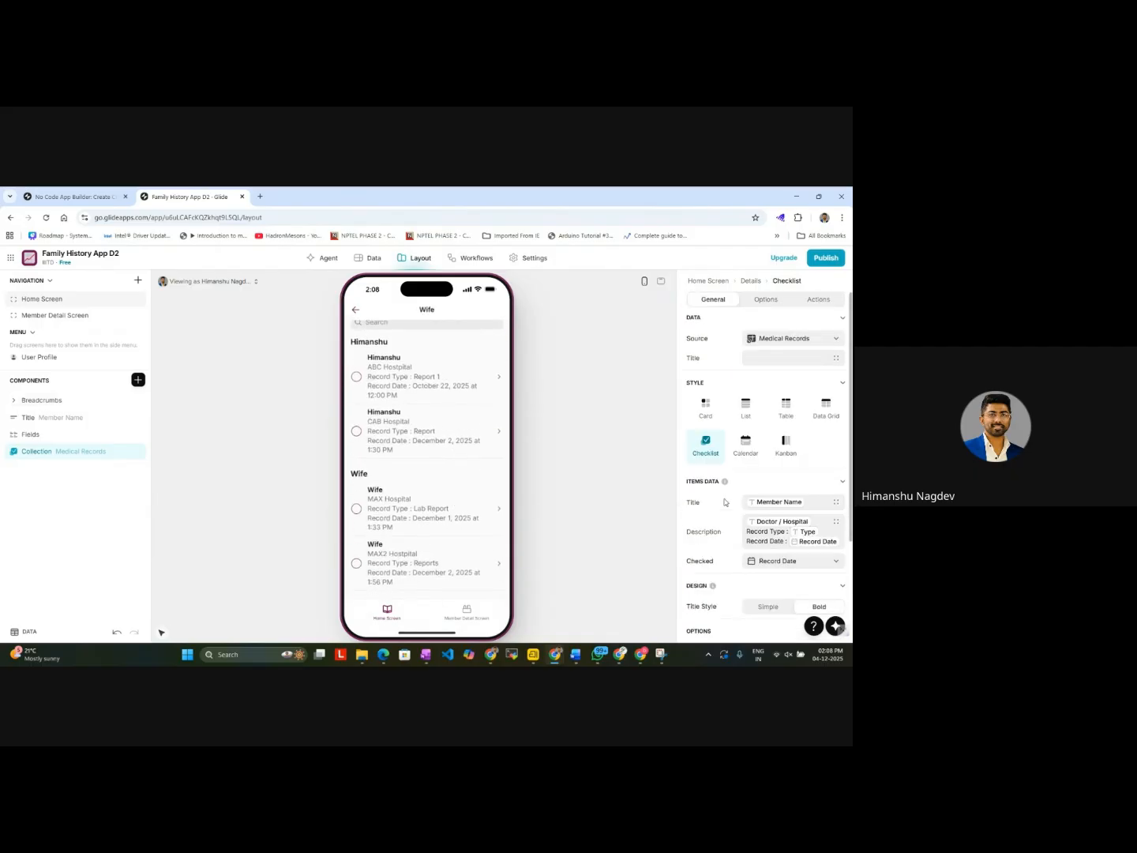
{"action": "left_click", "coordinate": [821, 300]}
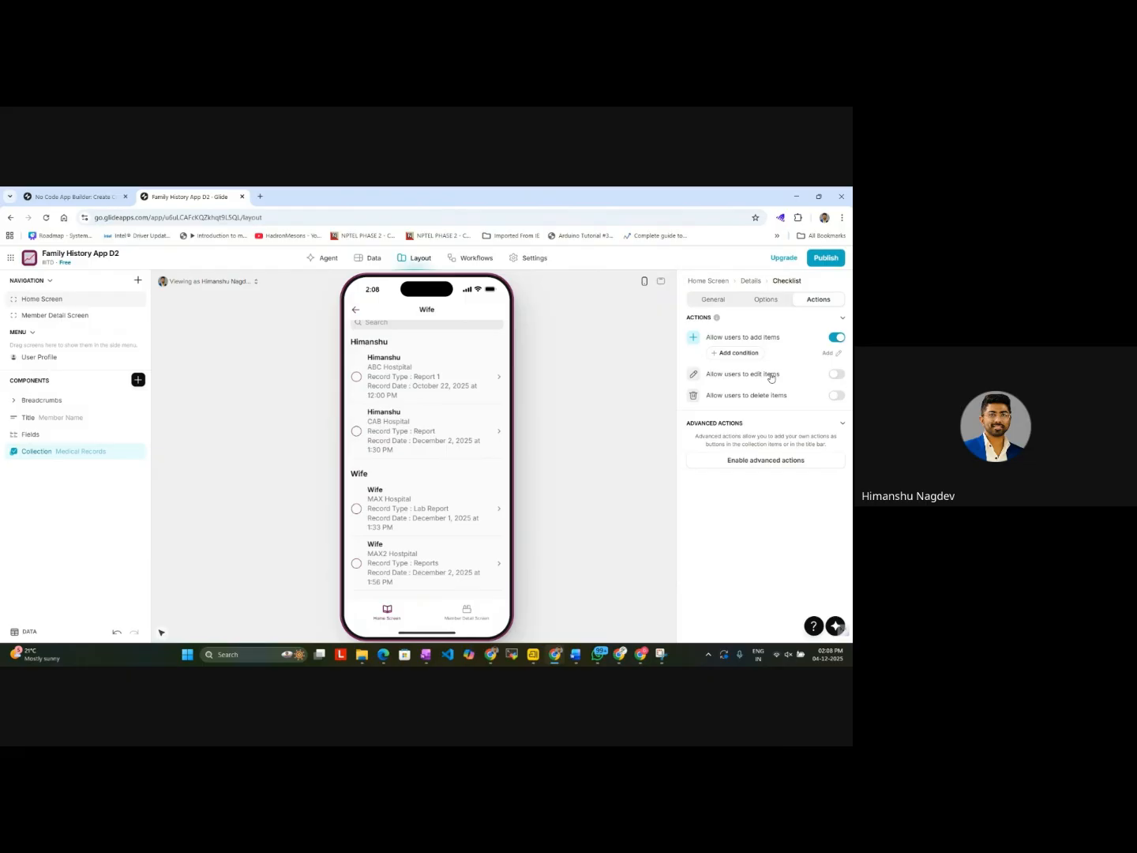
{"action": "left_click", "coordinate": [767, 303]}
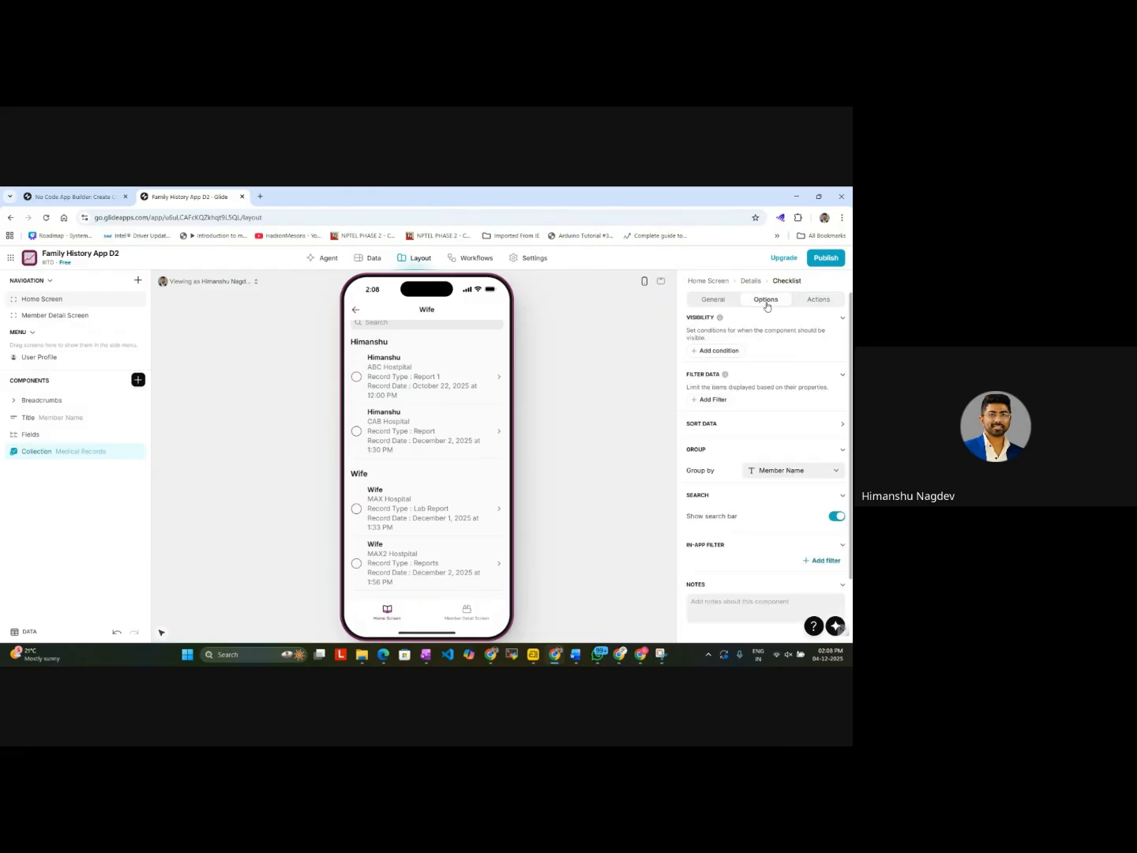
{"action": "scroll", "coordinate": [759, 520], "scroll_direction": "down", "scroll_amount": 1}
{"action": "scroll", "coordinate": [759, 521], "scroll_direction": "up", "scroll_amount": 1}
{"action": "left_click", "coordinate": [472, 619]}
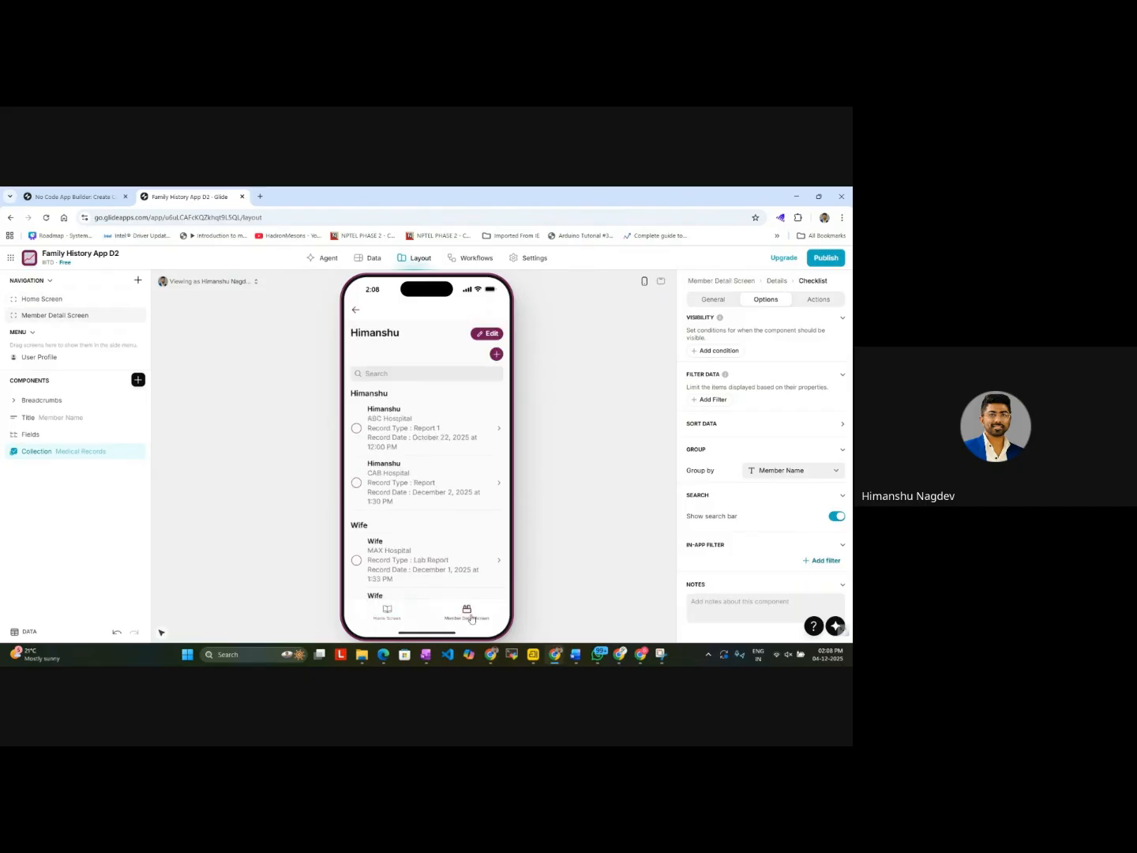
{"action": "left_click", "coordinate": [388, 613]}
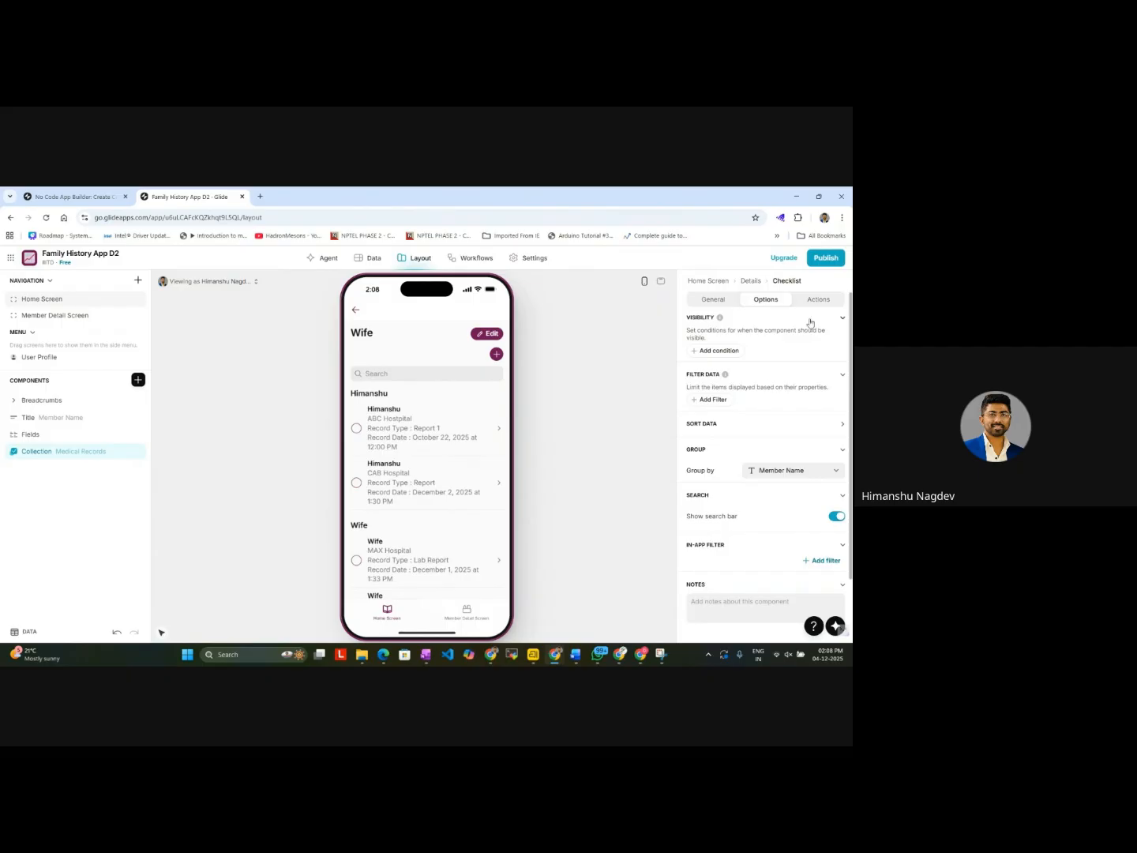
Step: Add an in-app filter on Member Name to the medical records checklist
{"action": "scroll", "coordinate": [735, 484], "scroll_direction": "down", "scroll_amount": 1}
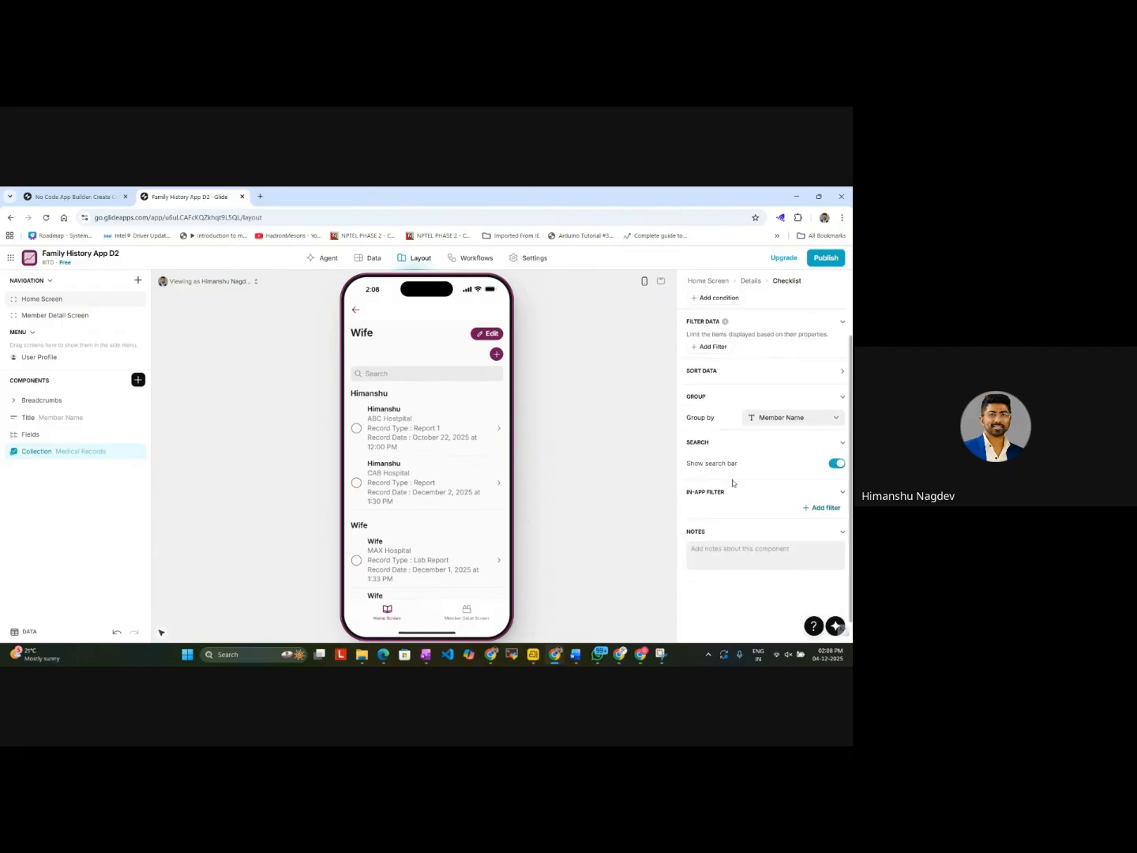
{"action": "left_click", "coordinate": [816, 509]}
{"action": "left_click", "coordinate": [794, 513]}
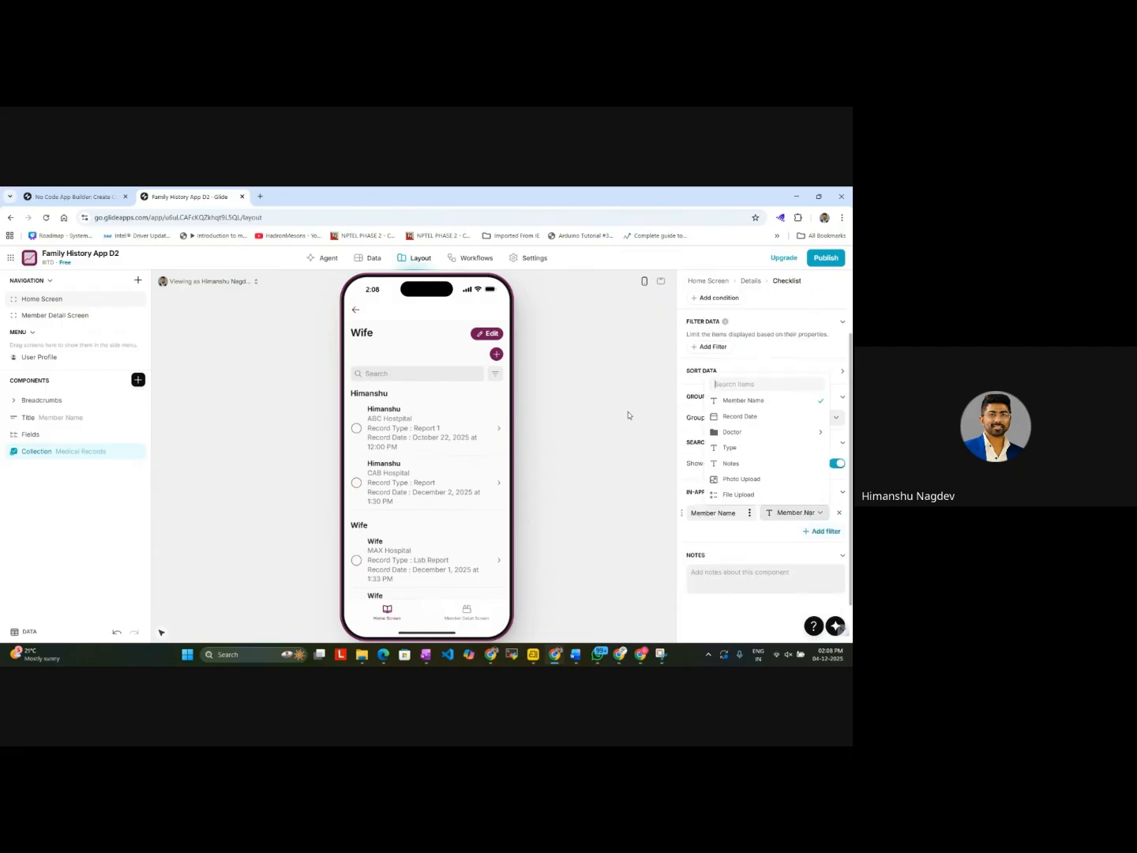
Step: Test the Member Name filter in the preview with the first member and with Wife
{"action": "left_click", "coordinate": [496, 373]}
{"action": "left_click", "coordinate": [496, 493]}
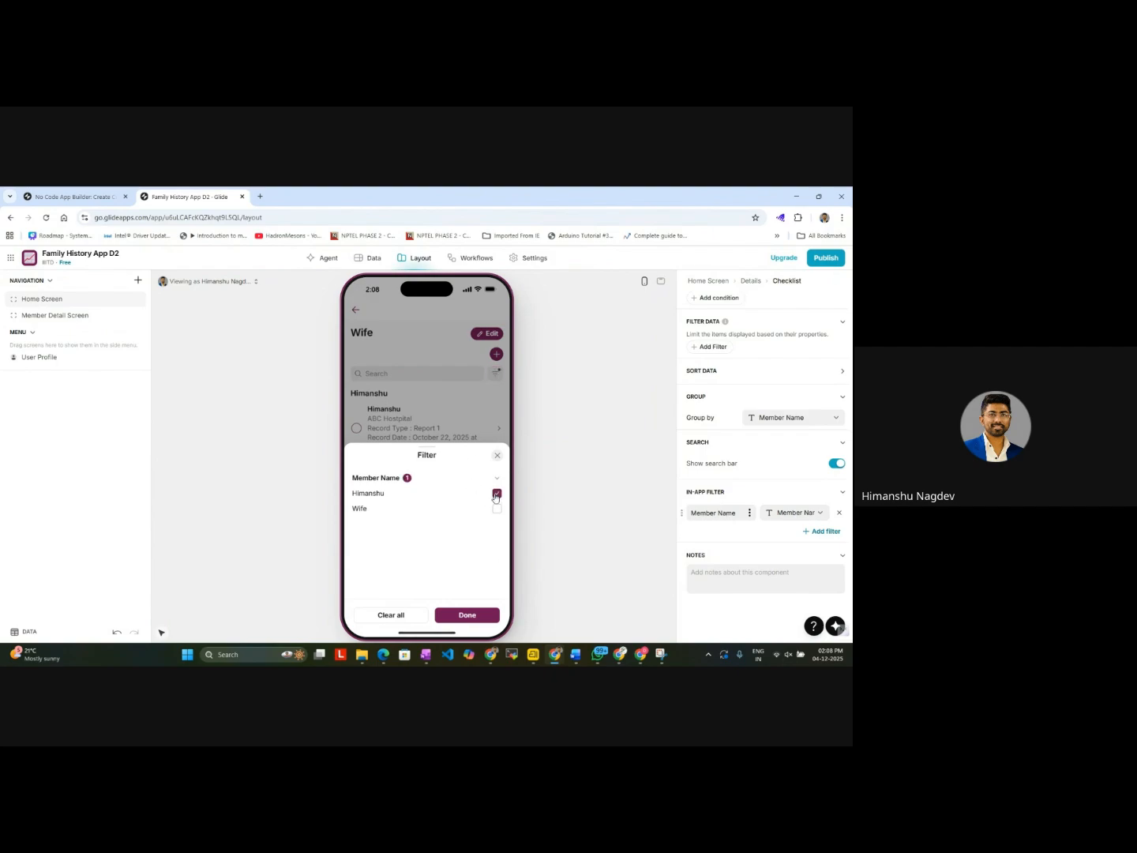
{"action": "left_click", "coordinate": [498, 455]}
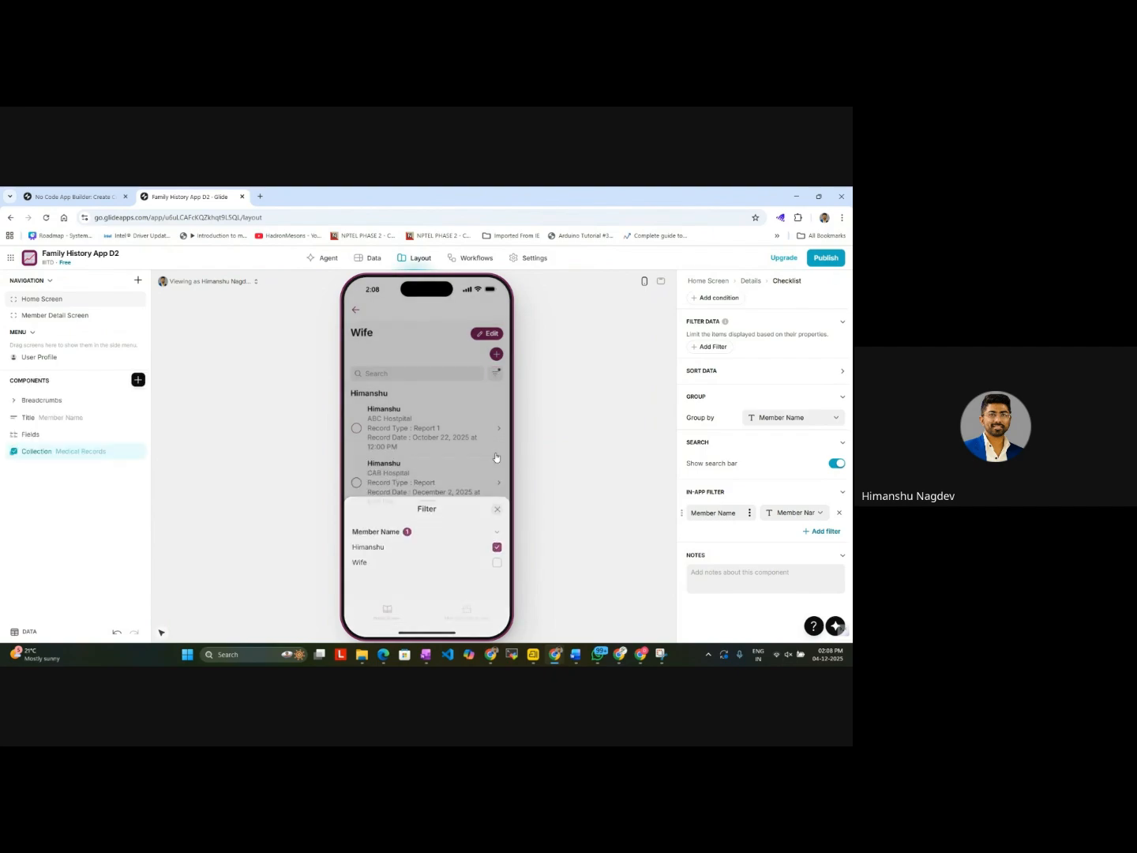
{"action": "left_click", "coordinate": [497, 375]}
{"action": "left_click", "coordinate": [497, 508]}
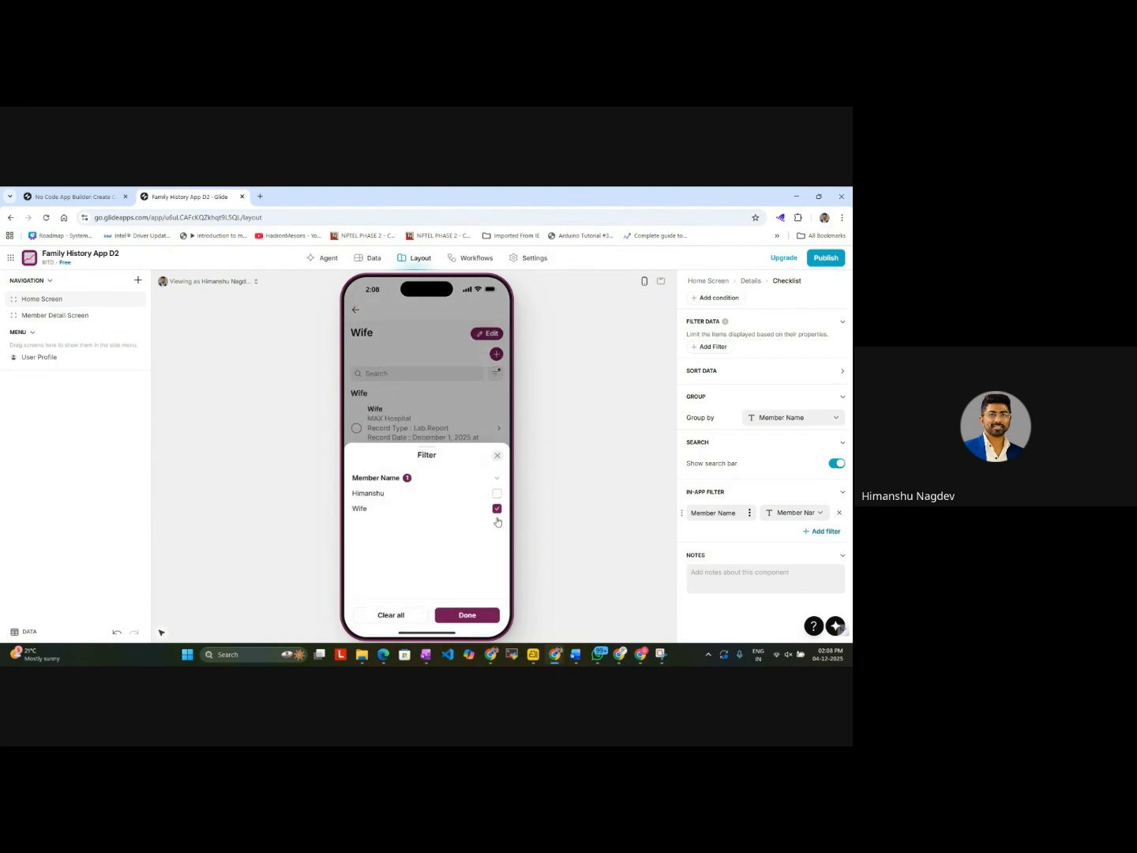
{"action": "left_click", "coordinate": [478, 614]}
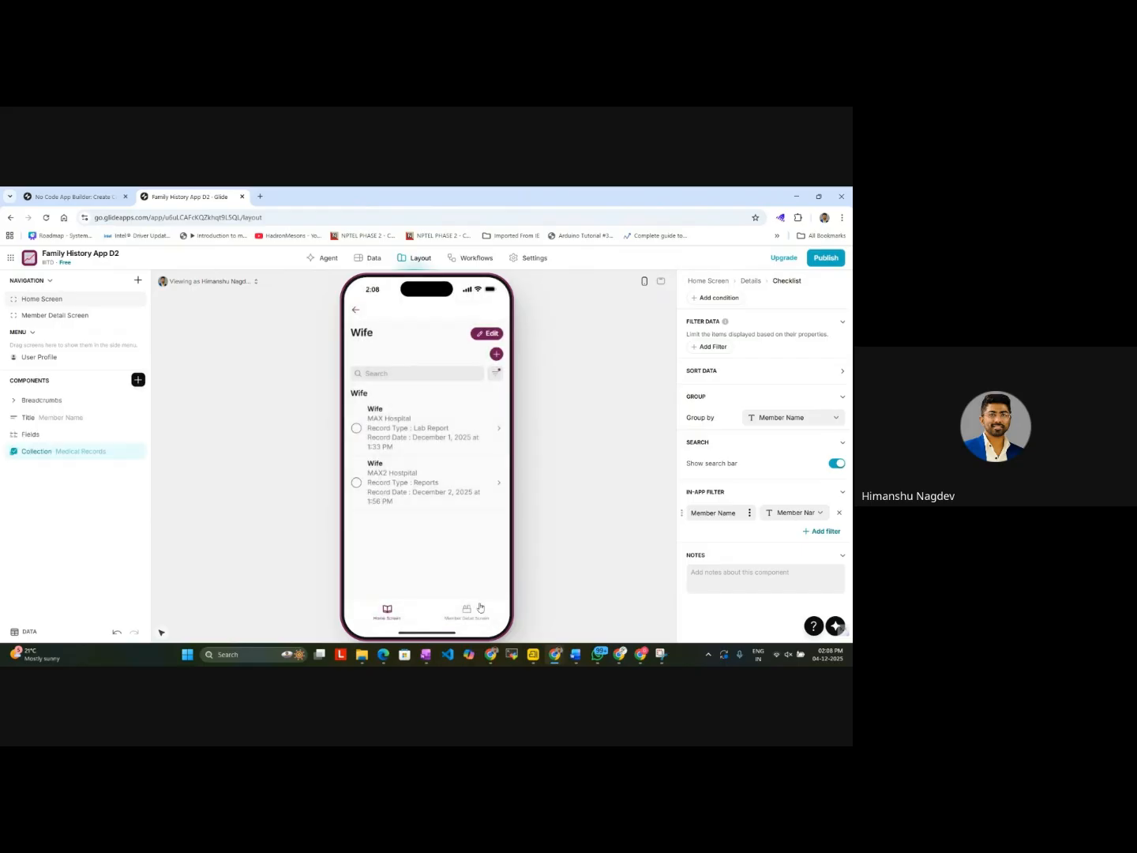
Step: Check the unfiltered record list in the preview and the filter's available member choices
{"action": "left_click", "coordinate": [496, 373]}
{"action": "left_click", "coordinate": [496, 457]}
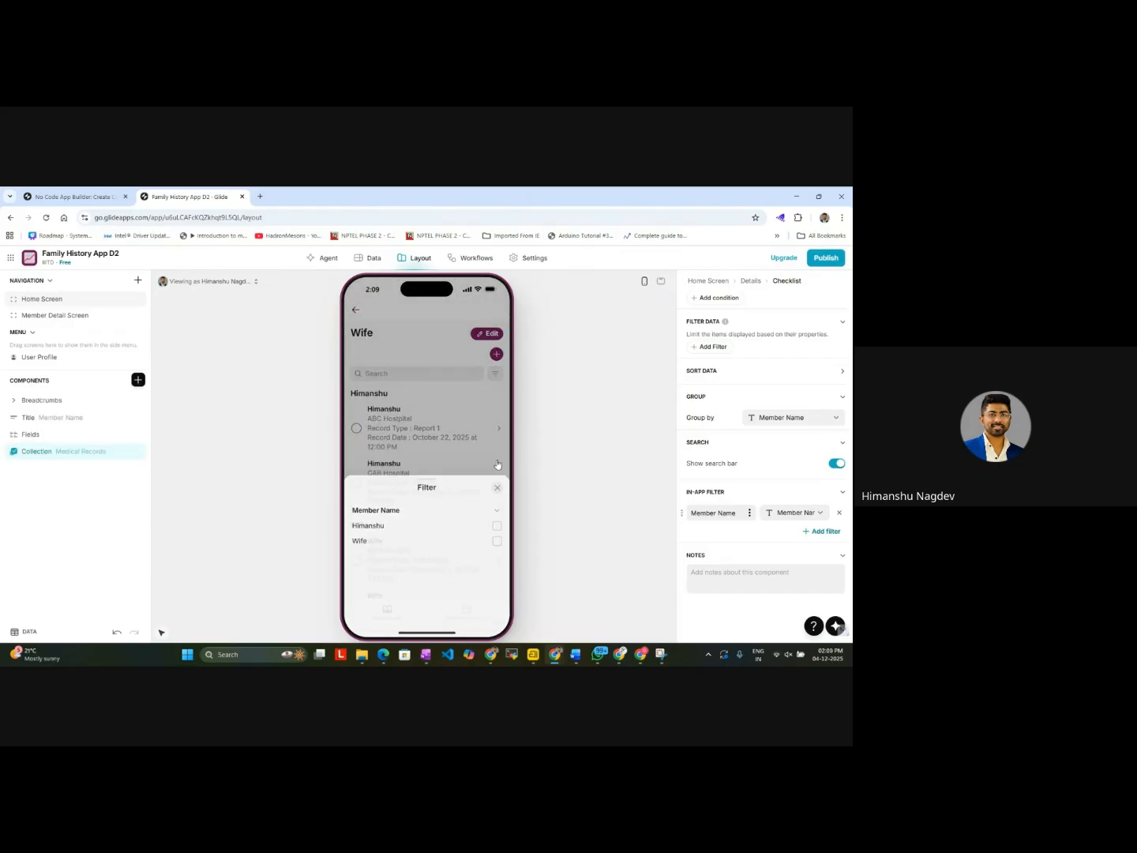
{"action": "scroll", "coordinate": [454, 466], "scroll_direction": "down", "scroll_amount": 1}
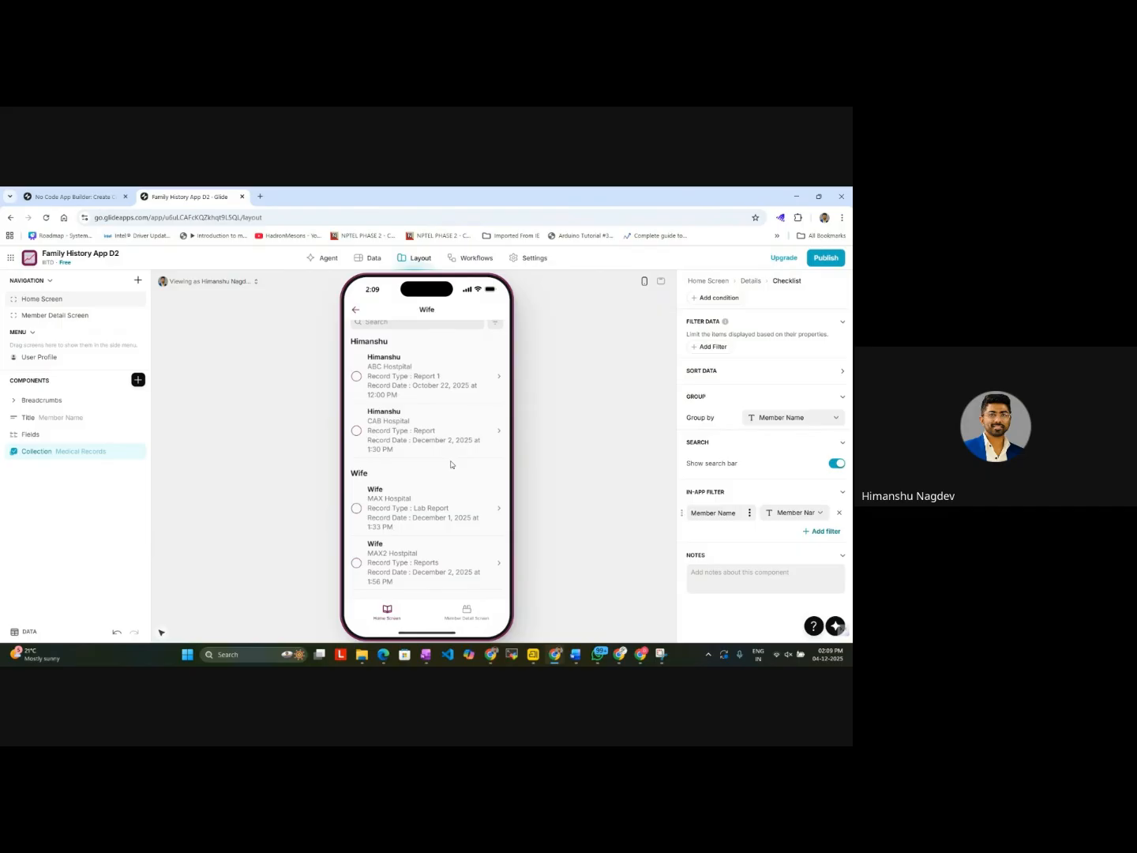
{"action": "scroll", "coordinate": [452, 465], "scroll_direction": "up", "scroll_amount": 1}
{"action": "scroll", "coordinate": [452, 464], "scroll_direction": "down", "scroll_amount": 1}
{"action": "scroll", "coordinate": [441, 401], "scroll_direction": "up", "scroll_amount": 1}
{"action": "left_click", "coordinate": [498, 376]}
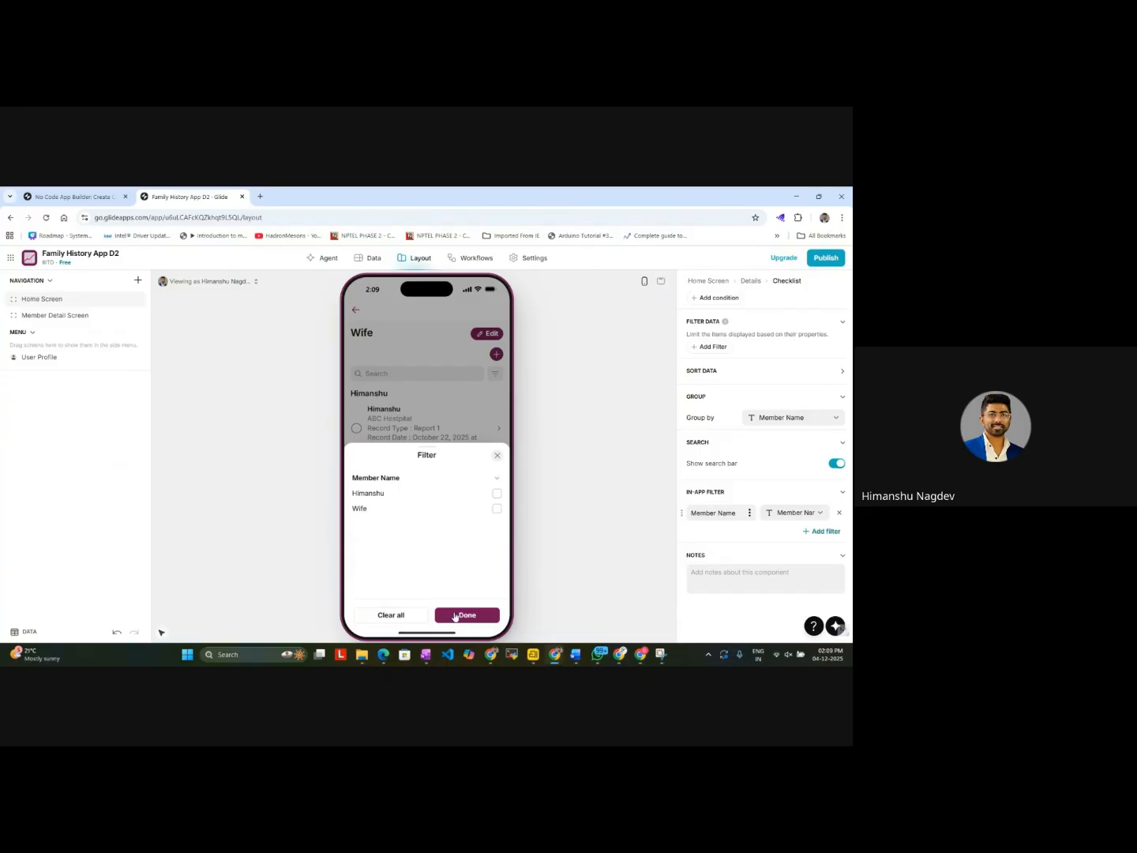
{"action": "left_click", "coordinate": [497, 455]}
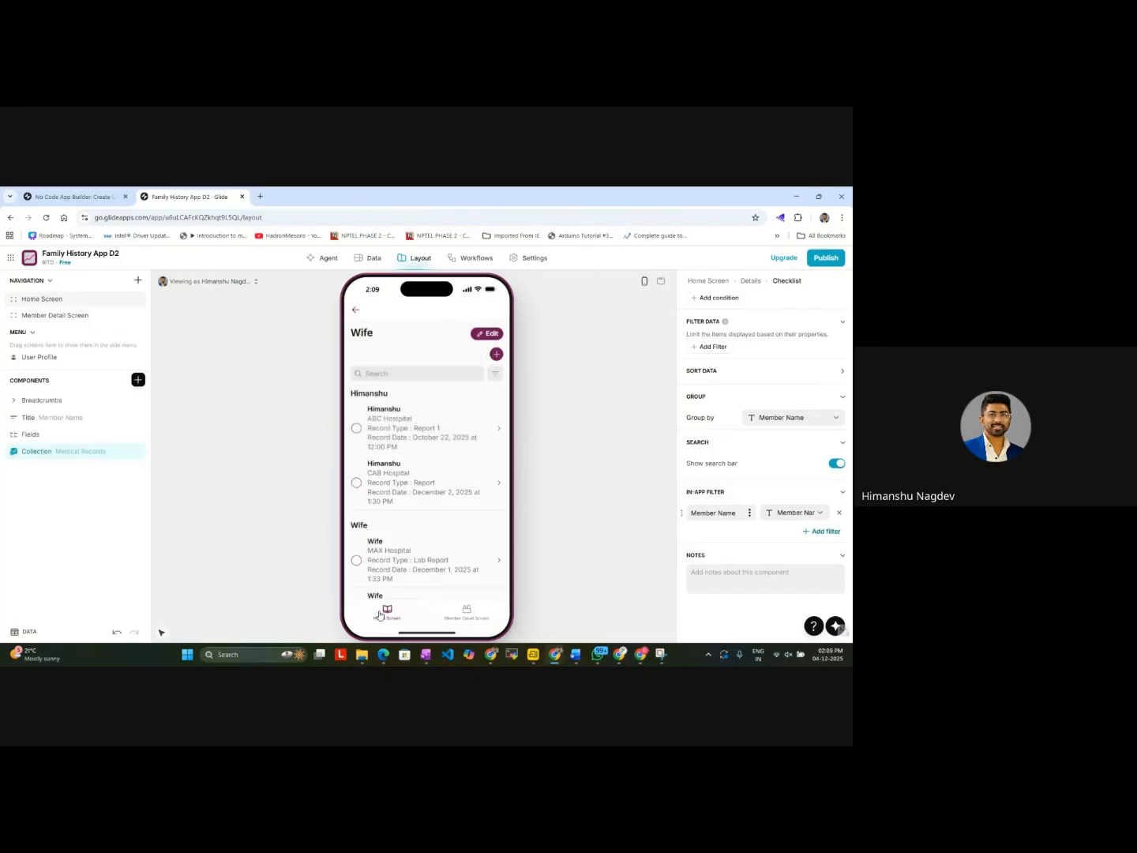
Step: Compare the Home Screen and Member Detail Screen previews and examine the medical records collection on the Member Detail Screen
{"action": "left_click", "coordinate": [381, 613]}
{"action": "left_click", "coordinate": [460, 617]}
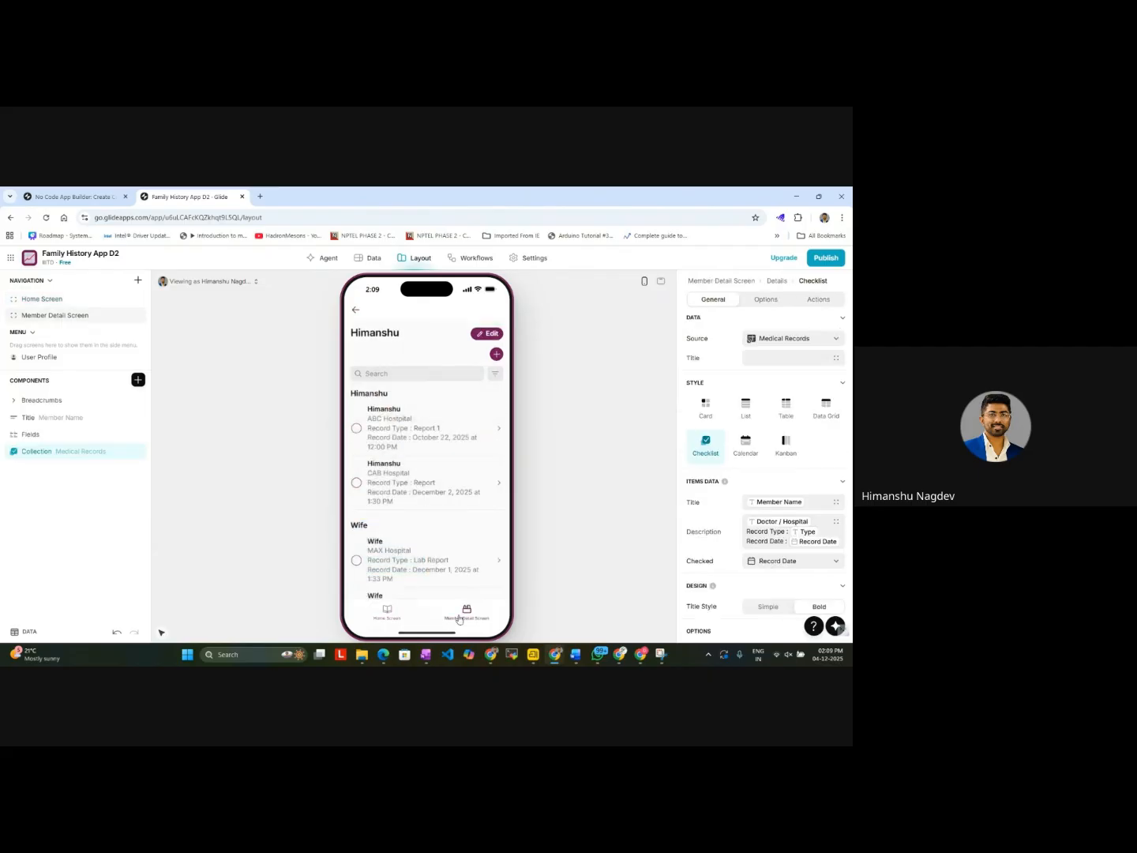
{"action": "left_click", "coordinate": [386, 622]}
{"action": "left_click", "coordinate": [462, 616]}
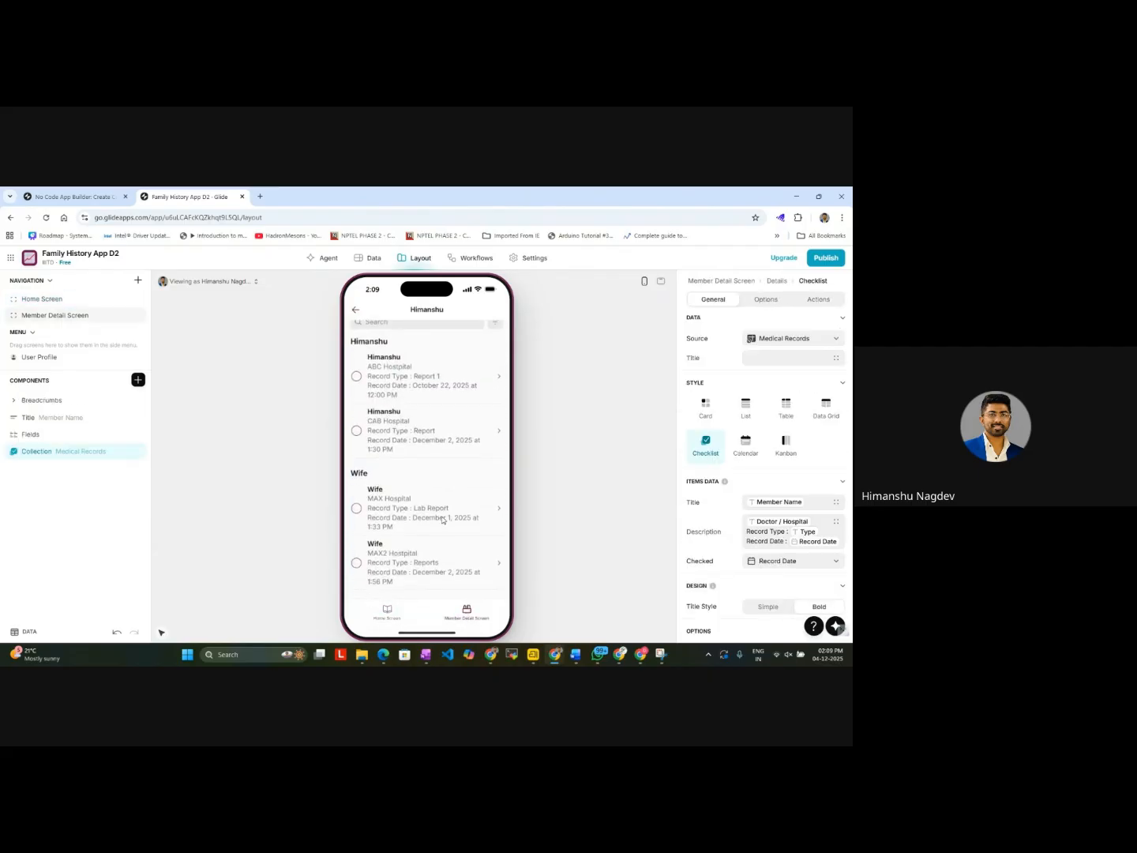
{"action": "scroll", "coordinate": [443, 520], "scroll_direction": "down", "scroll_amount": 1}
{"action": "scroll", "coordinate": [443, 522], "scroll_direction": "up", "scroll_amount": 1}
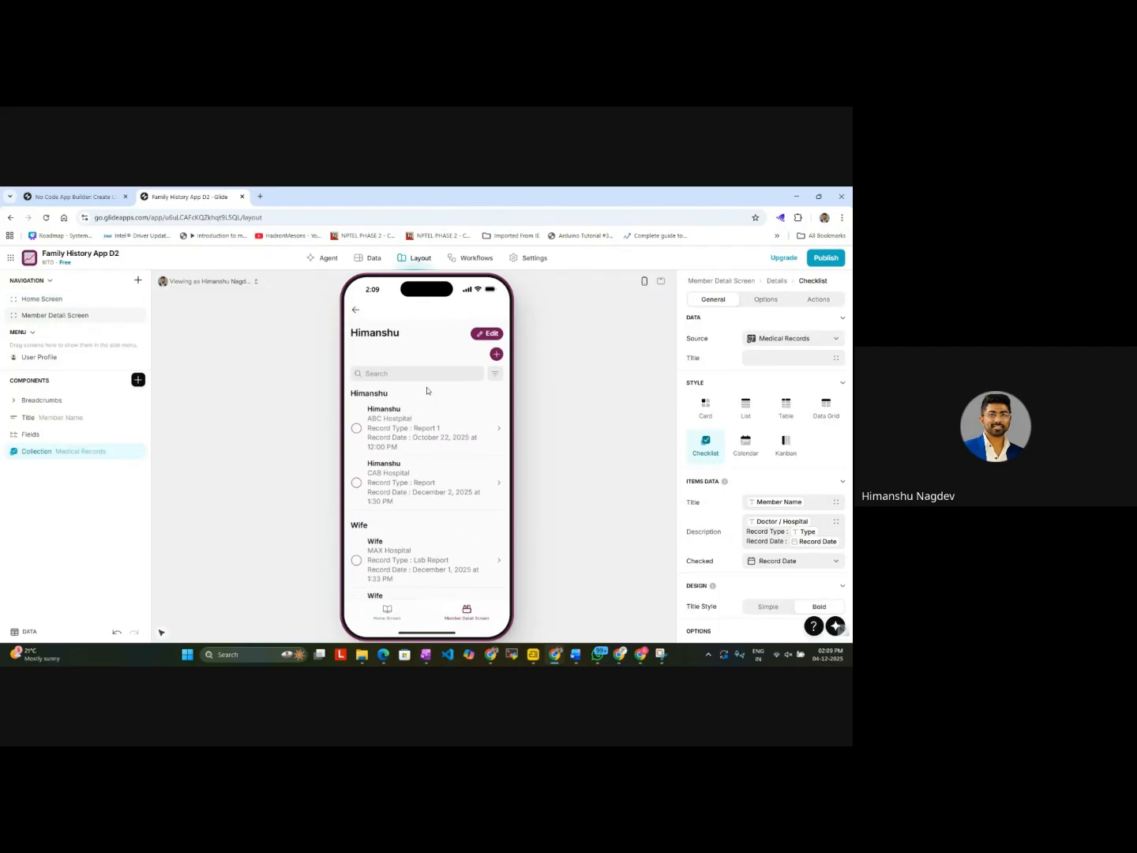
{"action": "double_click", "coordinate": [48, 453]}
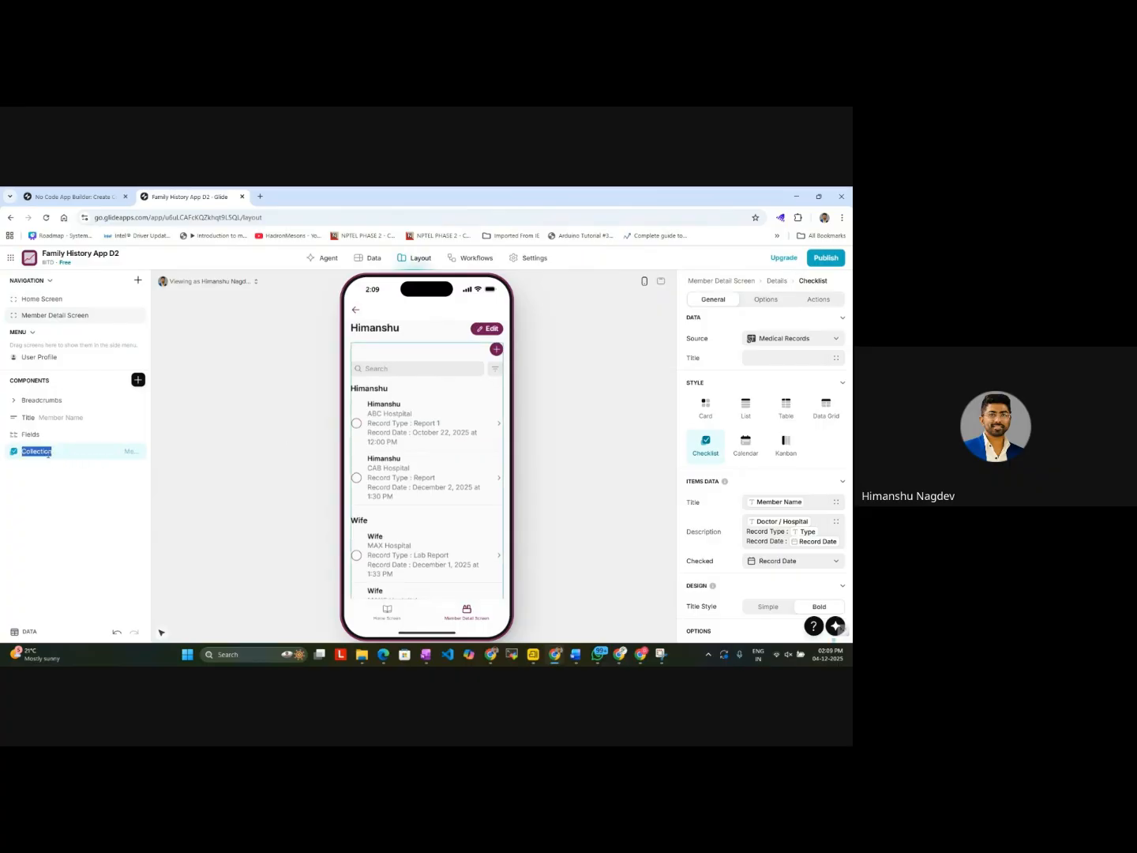
{"action": "scroll", "coordinate": [417, 502], "scroll_direction": "down", "scroll_amount": 1}
{"action": "scroll", "coordinate": [417, 502], "scroll_direction": "up", "scroll_amount": 1}
{"action": "scroll", "coordinate": [458, 399], "scroll_direction": "down", "scroll_amount": 1}
{"action": "scroll", "coordinate": [459, 397], "scroll_direction": "up", "scroll_amount": 1}
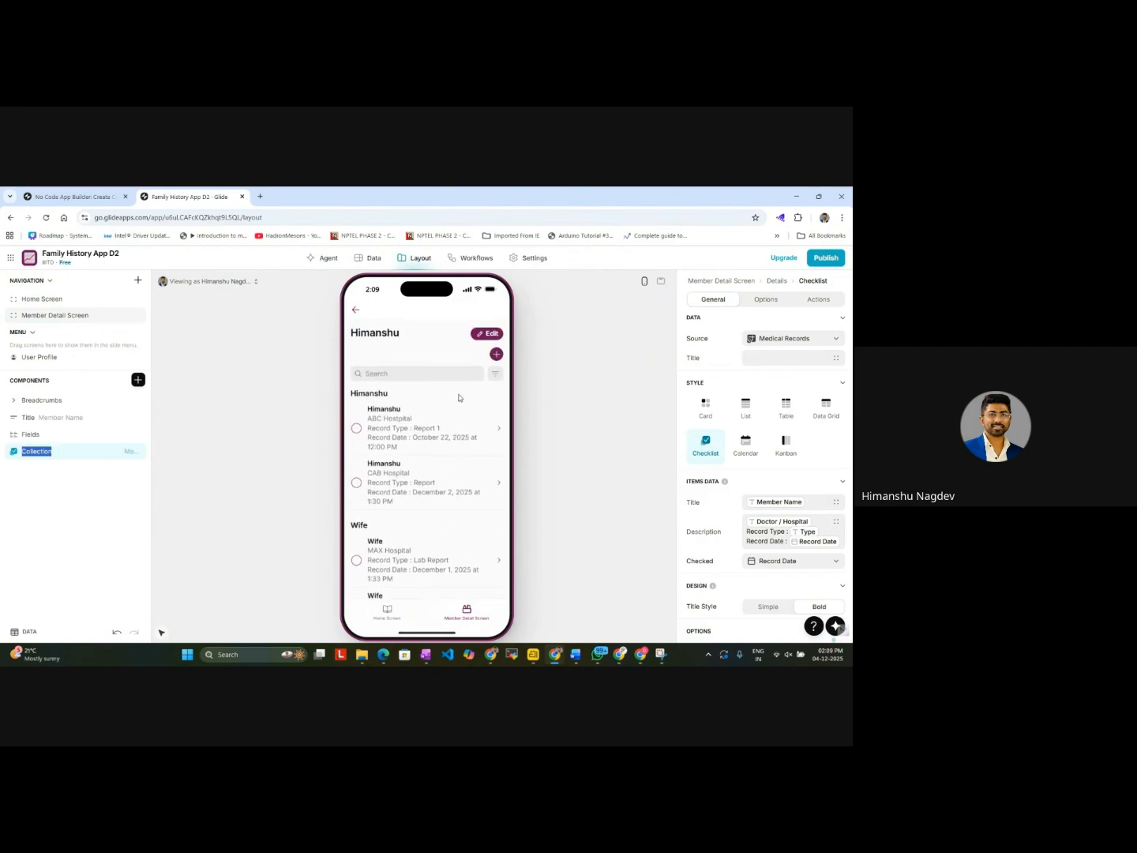
Step: Change the title of the Member Detail Screen's Link to Records collection to Member Detail Screen
{"action": "left_click", "coordinate": [356, 310]}
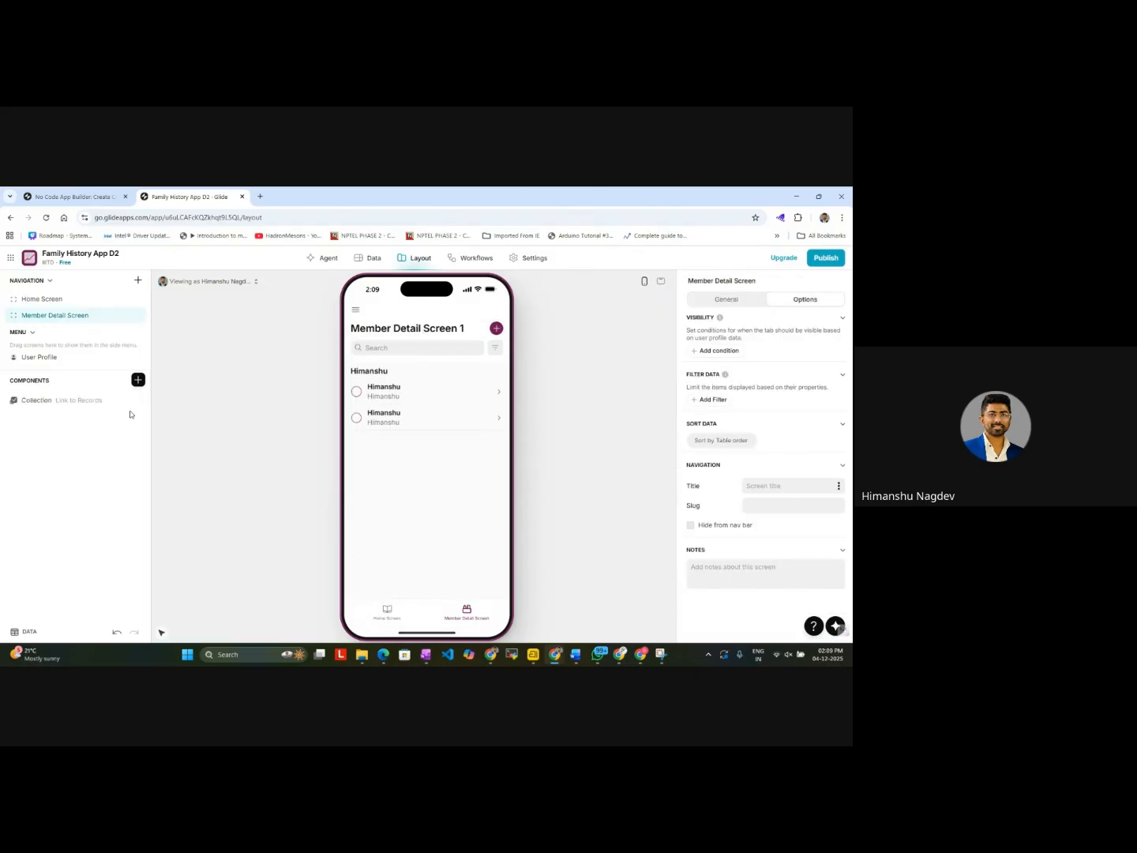
{"action": "left_click", "coordinate": [71, 400]}
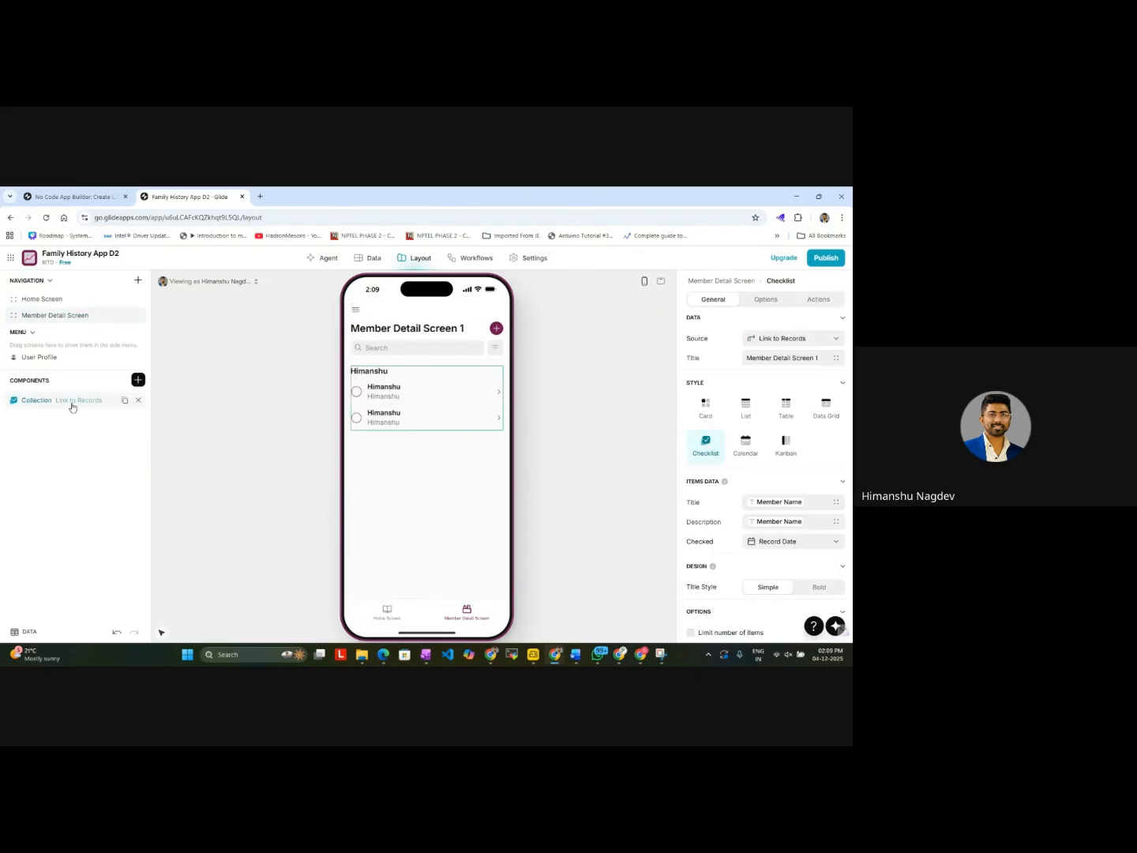
{"action": "left_click", "coordinate": [817, 360]}
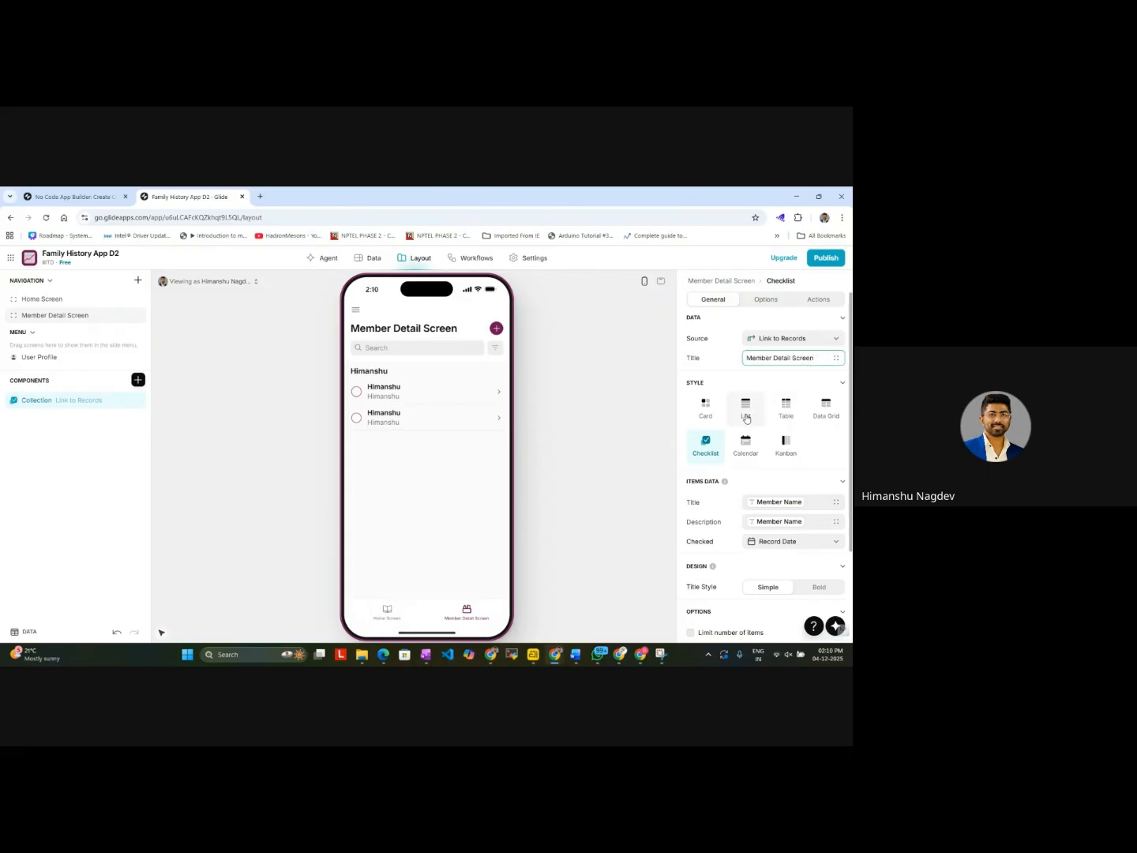
{"action": "left_click", "coordinate": [594, 432]}
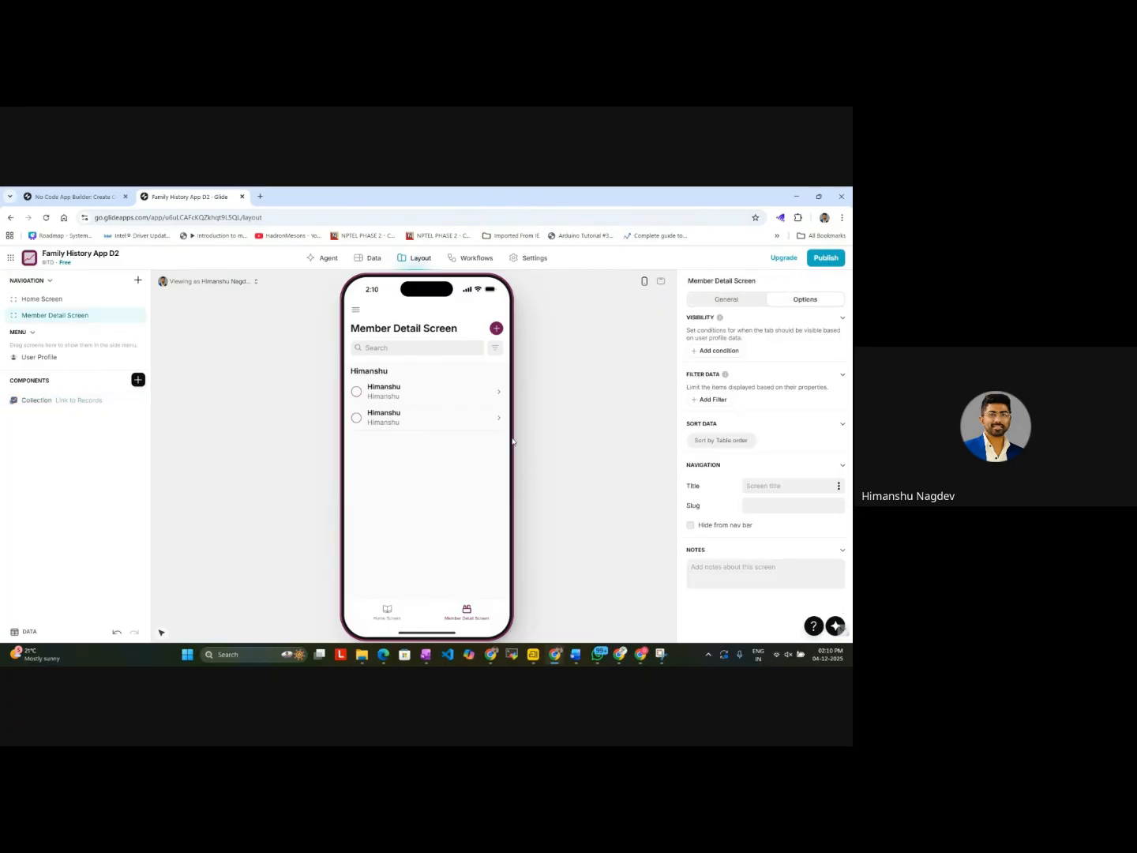
Step: Examine the Wife's and the first family member's records from the Home Screen cards in the preview
{"action": "left_click", "coordinate": [229, 282]}
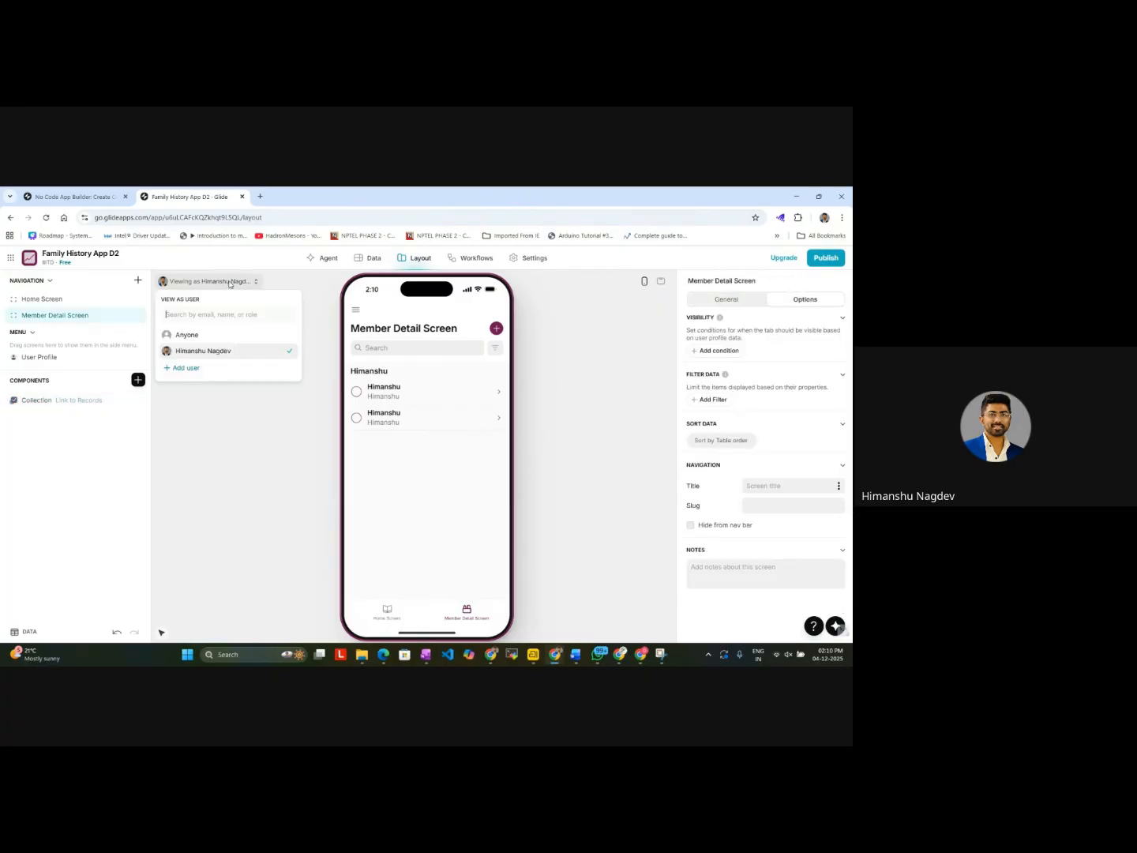
{"action": "left_click", "coordinate": [410, 613]}
{"action": "left_click", "coordinate": [385, 614]}
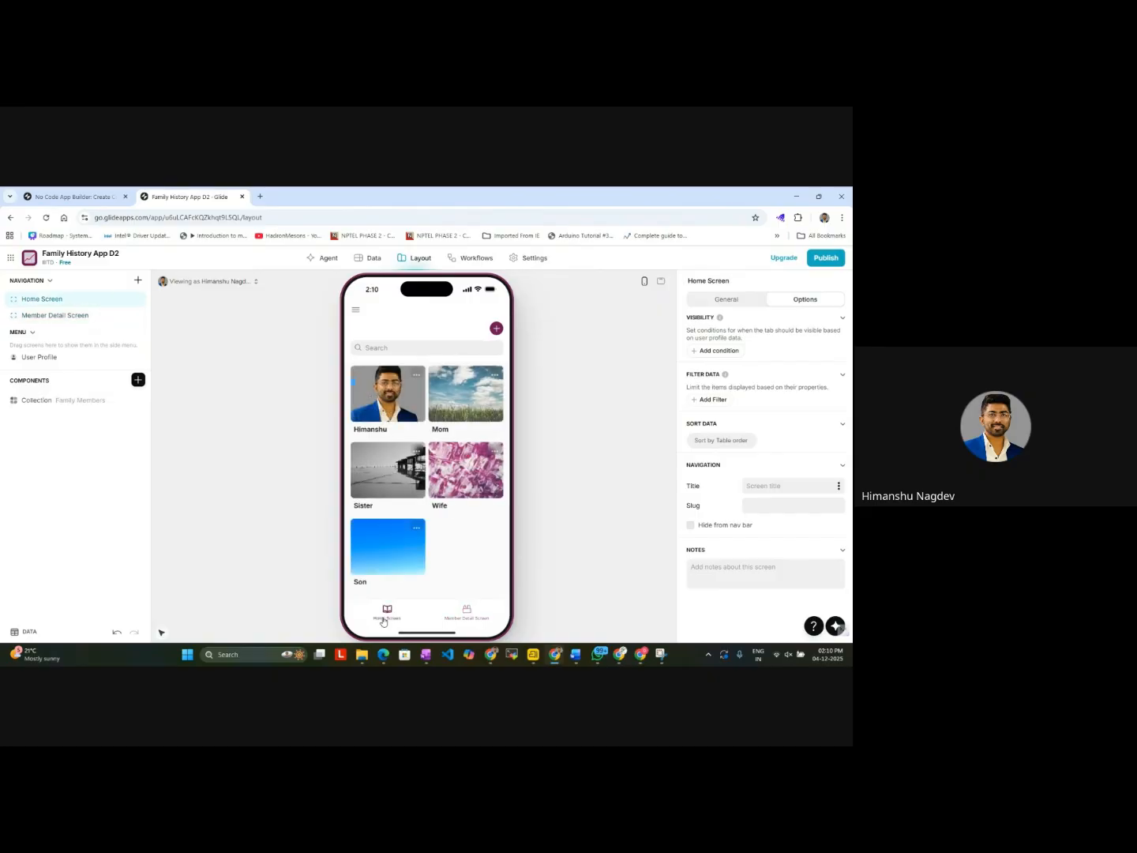
{"action": "left_click", "coordinate": [458, 480]}
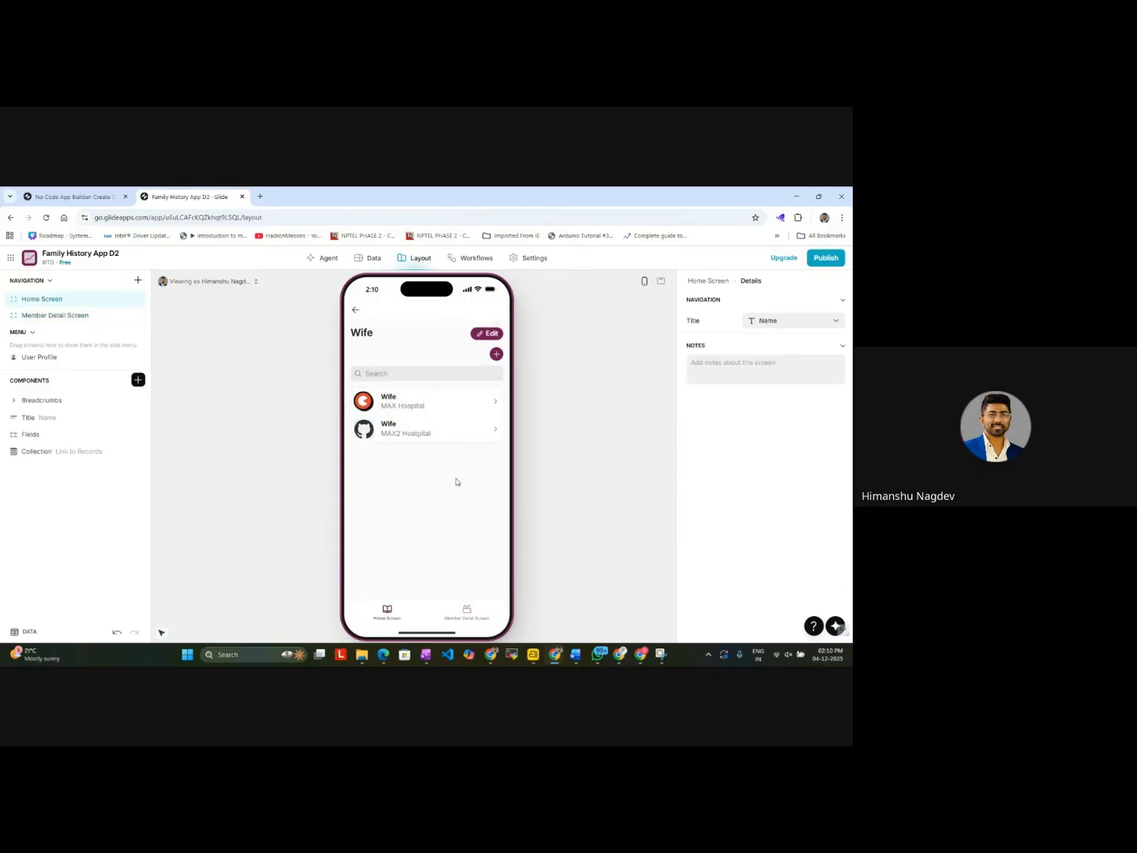
{"action": "left_click", "coordinate": [358, 308]}
{"action": "left_click", "coordinate": [386, 401]}
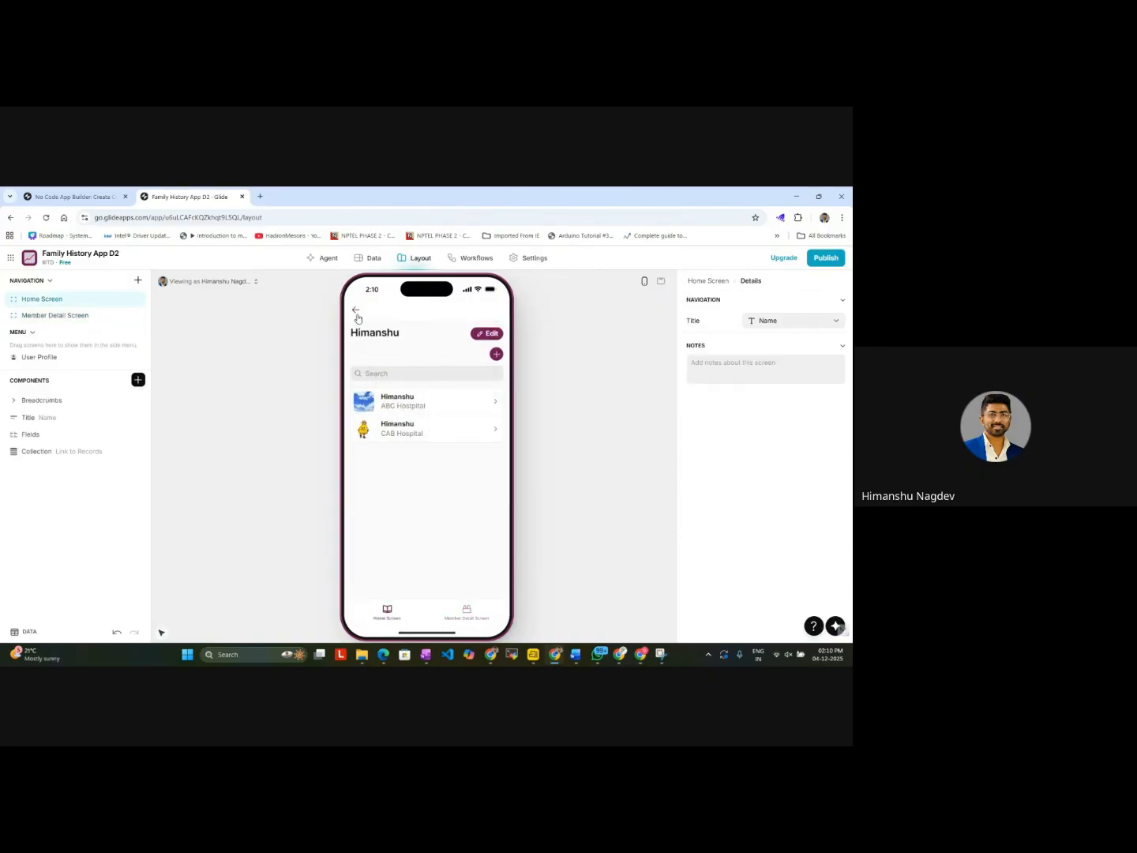
{"action": "left_click", "coordinate": [356, 313]}
Step: Compare the grouped records on the Member Detail Screen with the Wife's record list on the Home Screen
{"action": "left_click", "coordinate": [458, 612]}
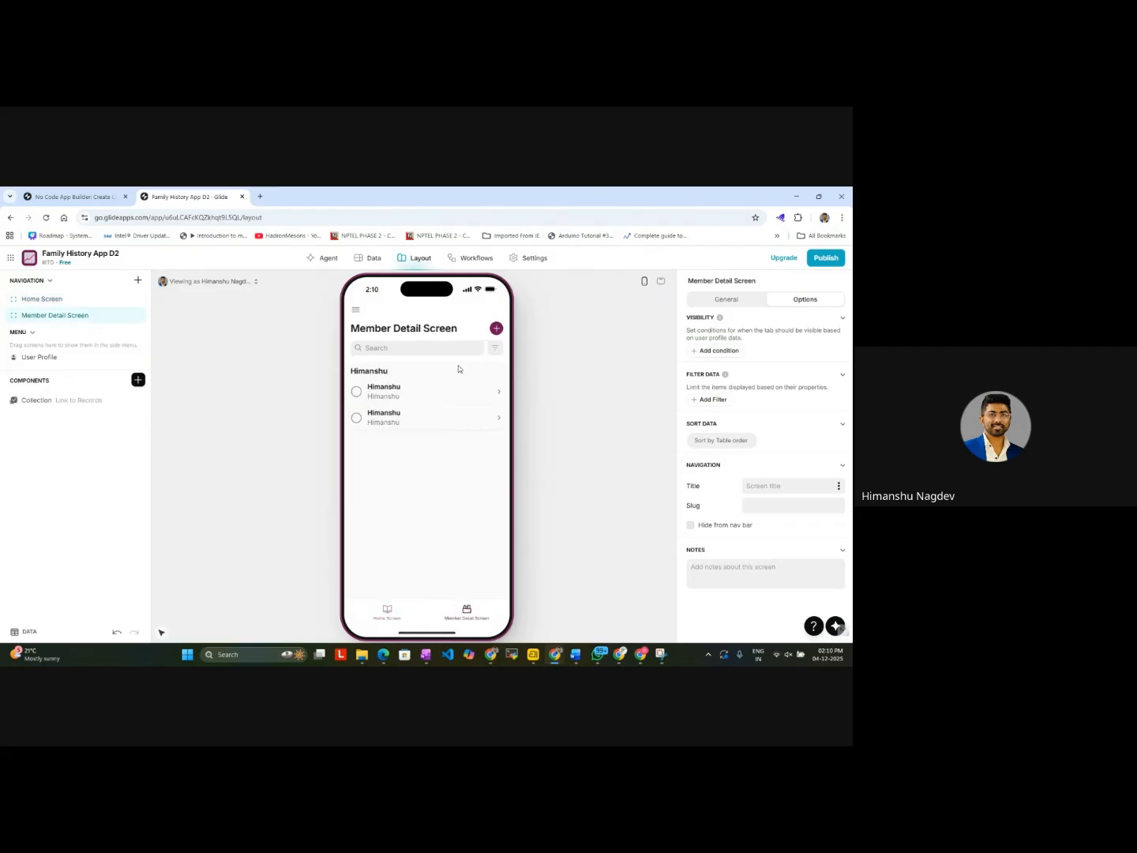
{"action": "left_click", "coordinate": [455, 395]}
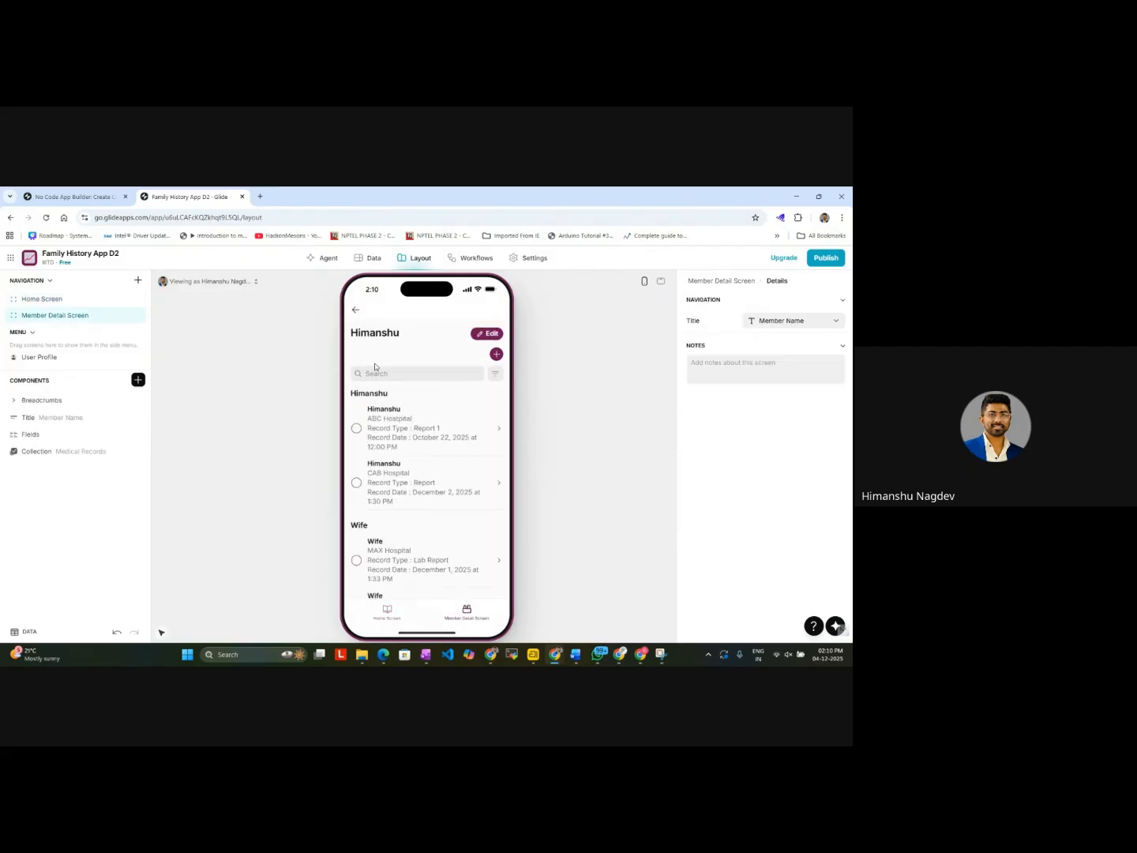
{"action": "scroll", "coordinate": [406, 472], "scroll_direction": "down", "scroll_amount": 3}
{"action": "scroll", "coordinate": [407, 486], "scroll_direction": "up", "scroll_amount": 3}
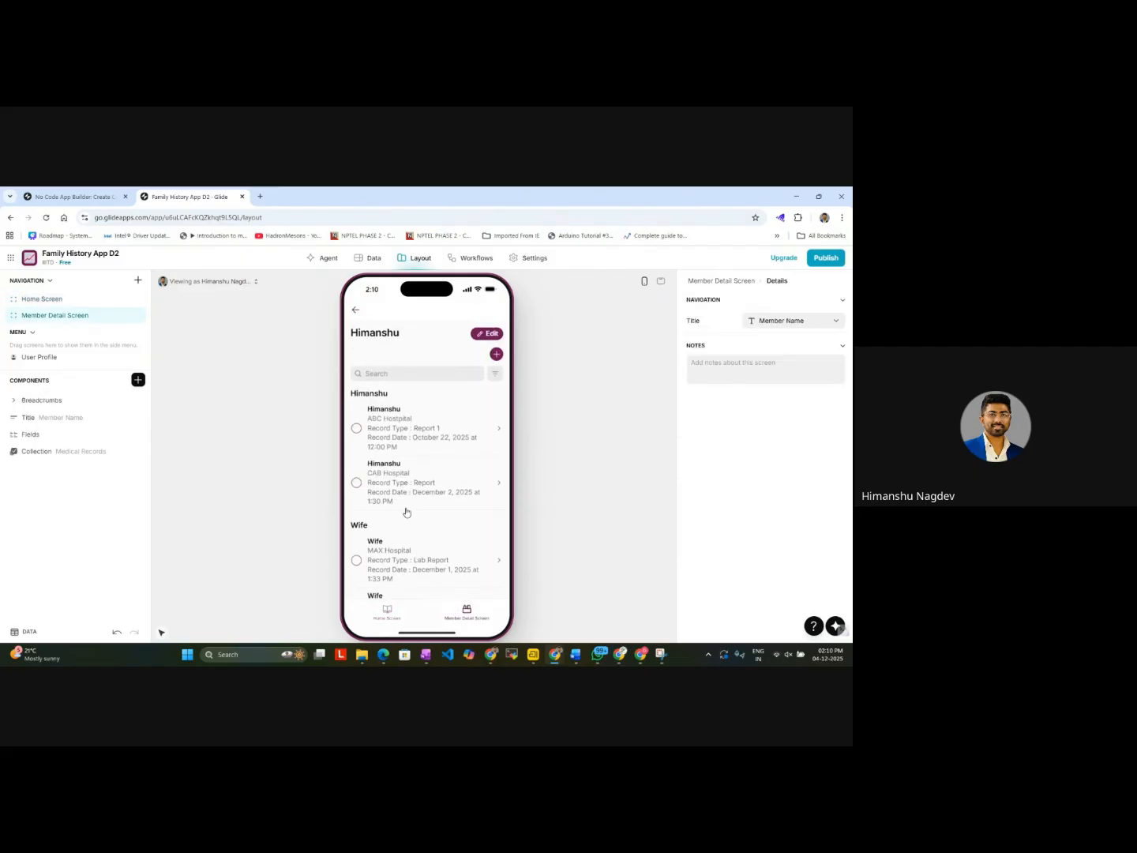
{"action": "left_click", "coordinate": [386, 613]}
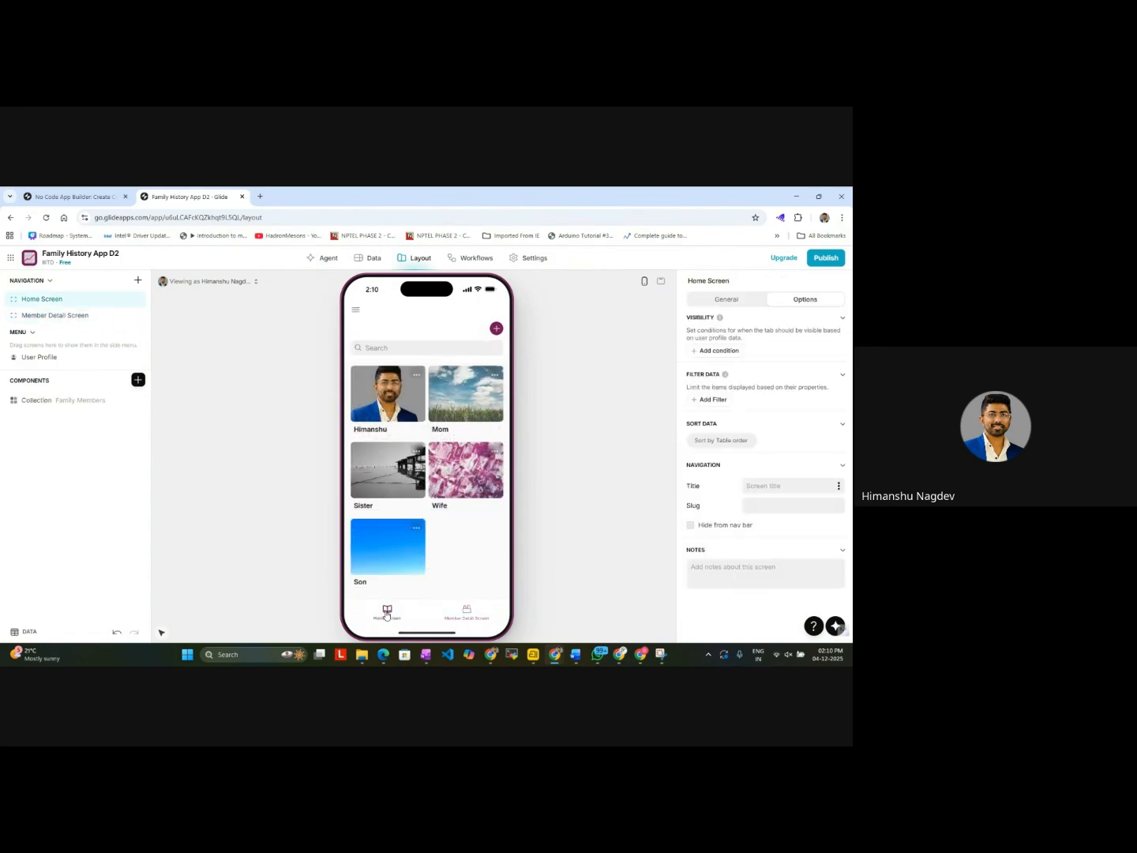
{"action": "left_click", "coordinate": [464, 495]}
{"action": "left_click", "coordinate": [465, 613]}
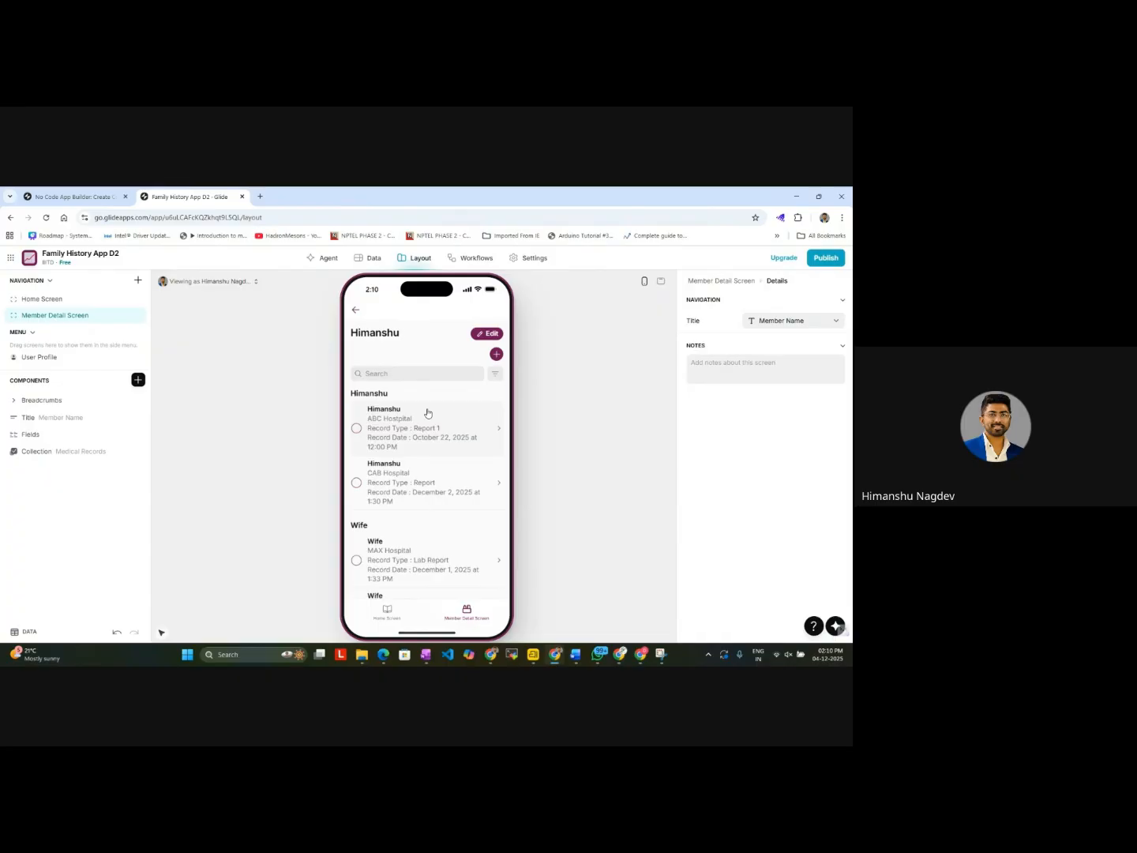
{"action": "left_click", "coordinate": [386, 611]}
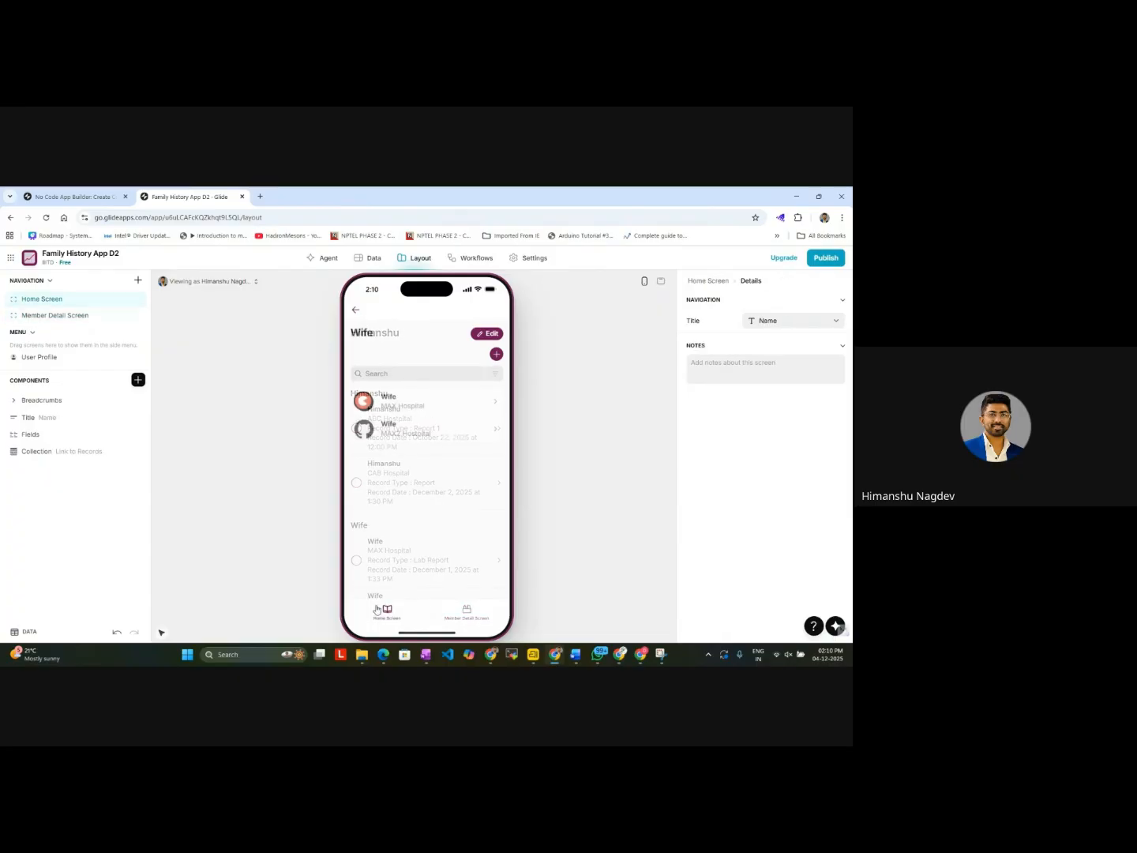
{"action": "left_click", "coordinate": [355, 312]}
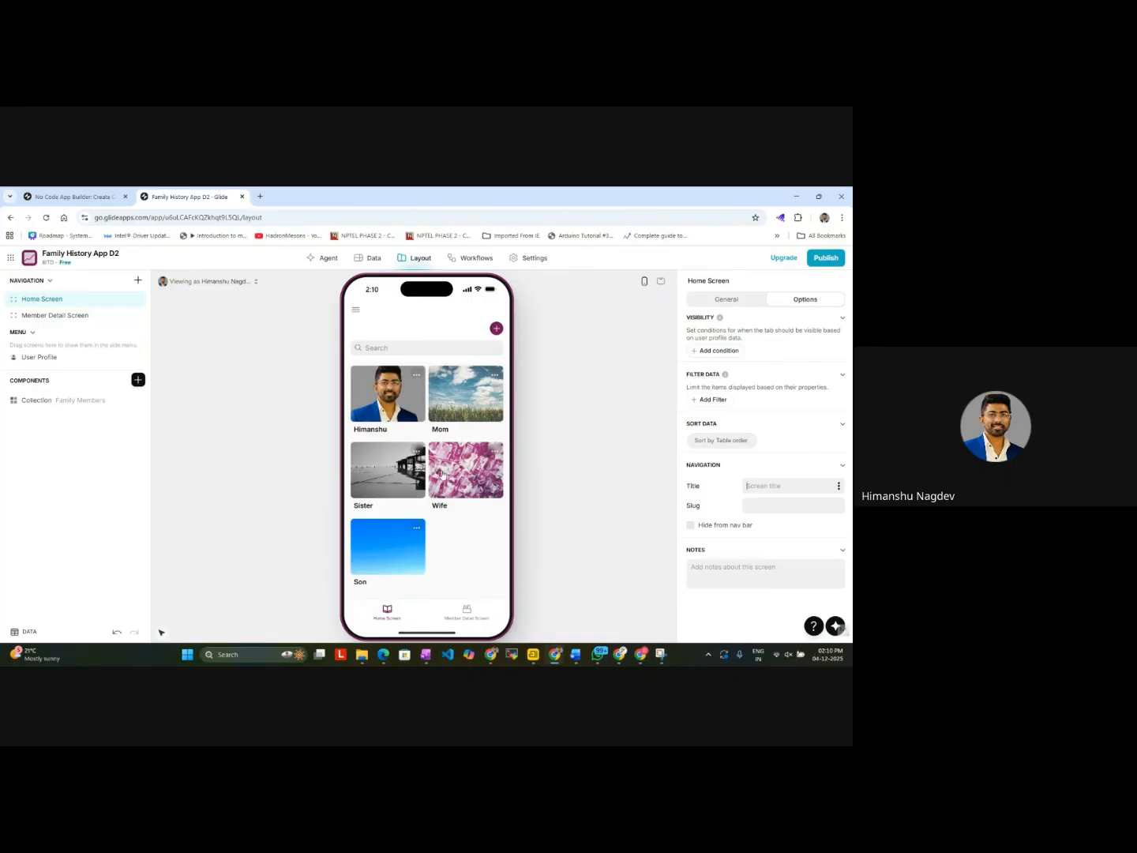
Step: Examine the grouped medical records on the Member Detail Screen preview and compare them with the Home Screen cards
{"action": "left_click", "coordinate": [472, 609]}
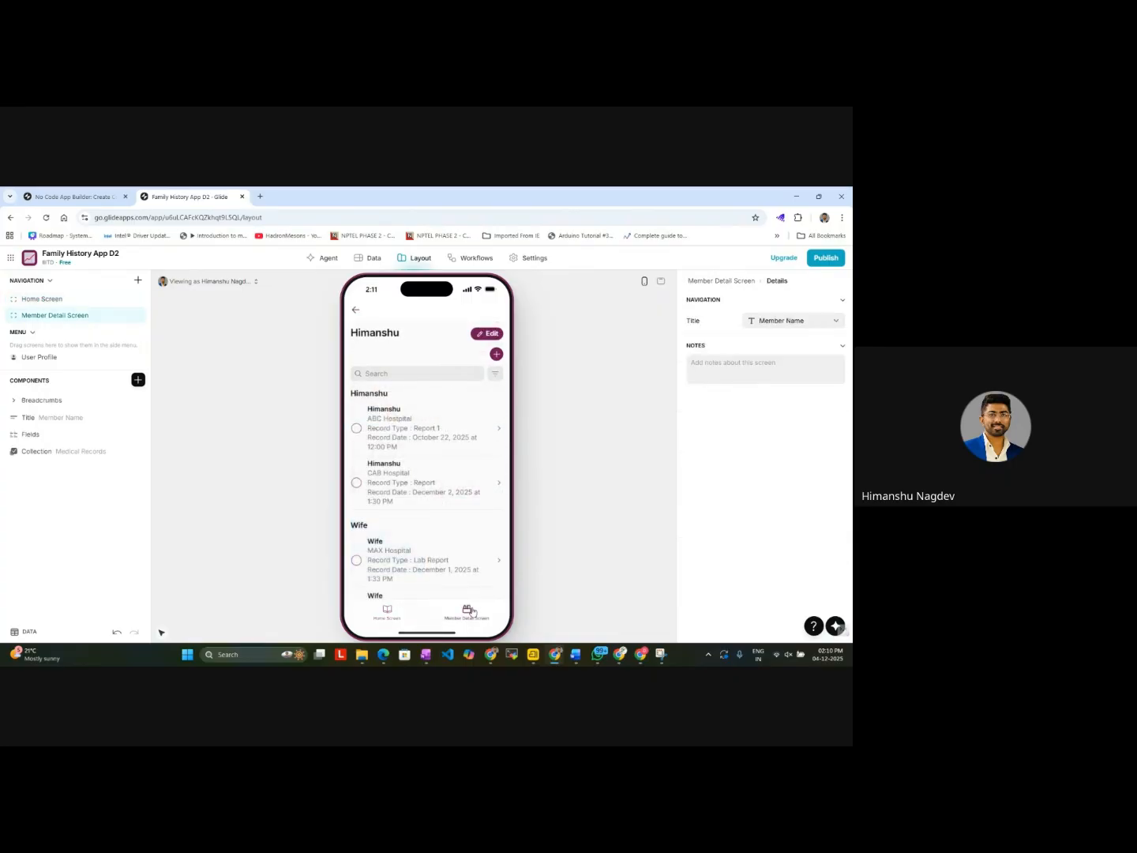
{"action": "scroll", "coordinate": [447, 515], "scroll_direction": "down", "scroll_amount": 1}
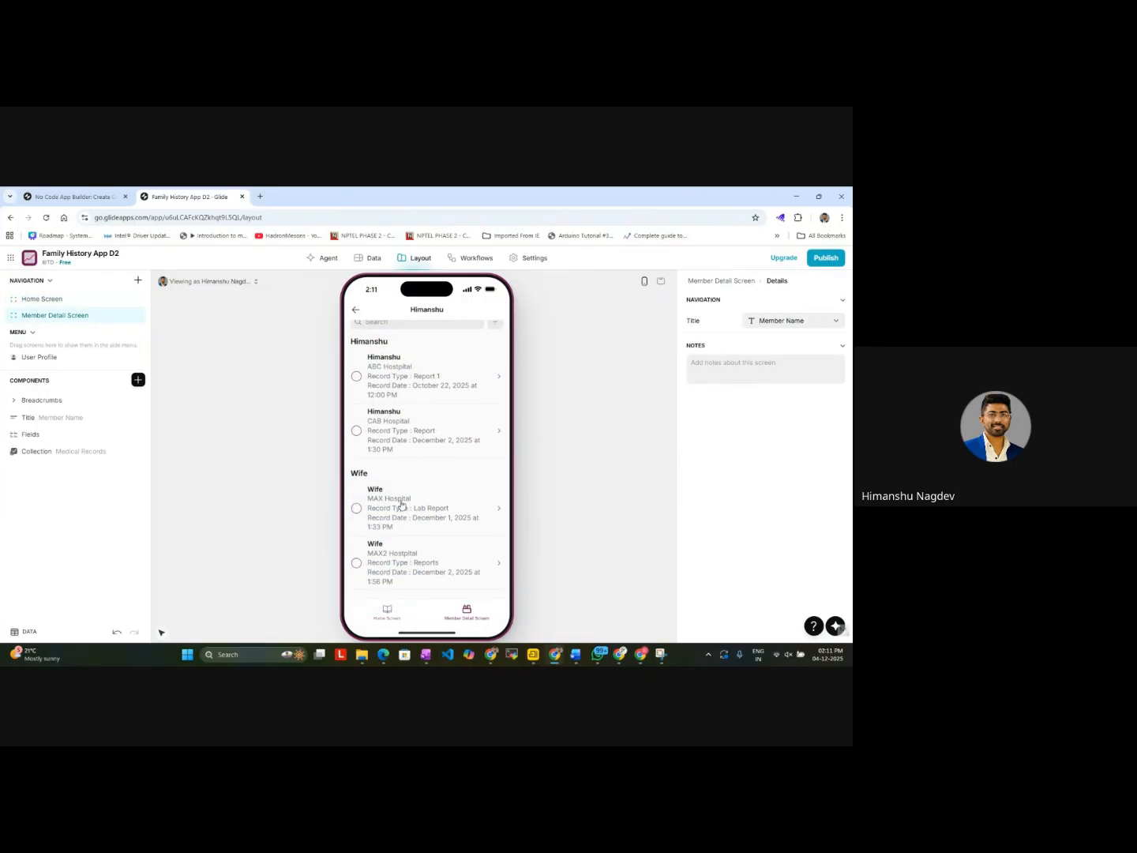
{"action": "scroll", "coordinate": [402, 506], "scroll_direction": "up", "scroll_amount": 1}
{"action": "scroll", "coordinate": [402, 506], "scroll_direction": "down", "scroll_amount": 1}
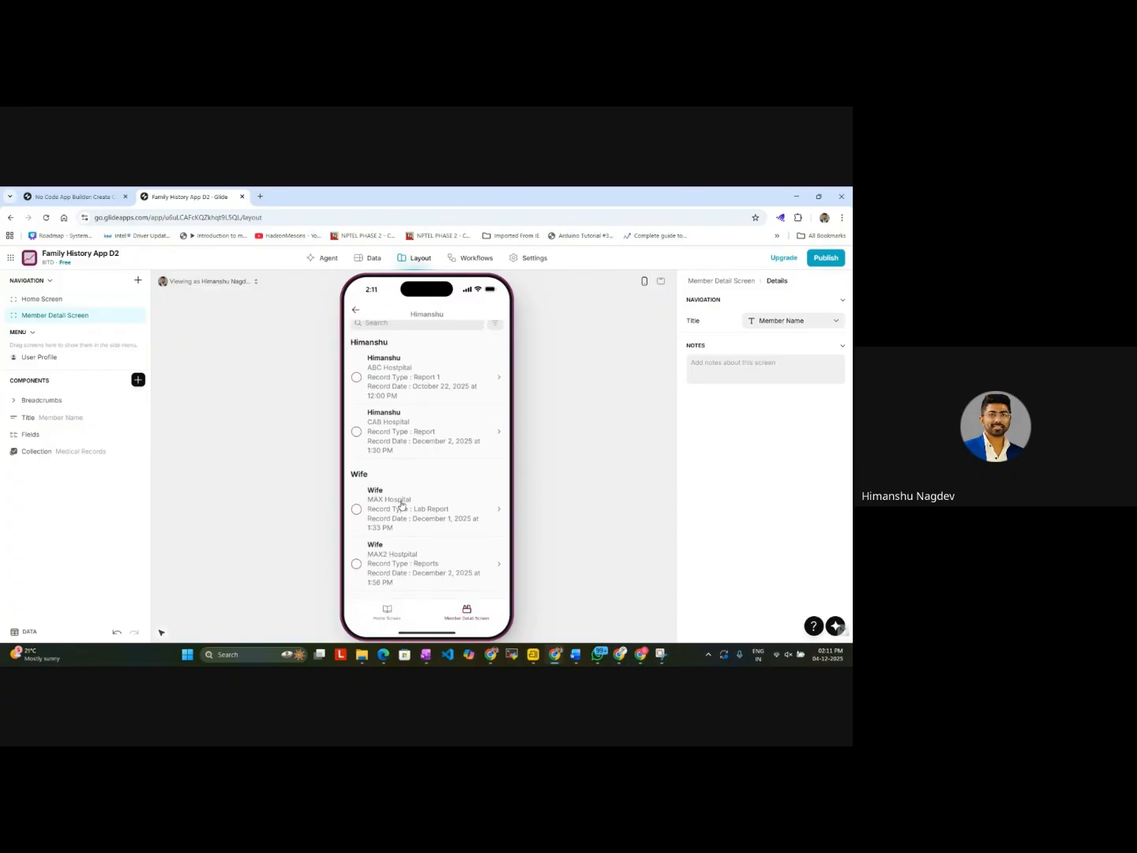
{"action": "left_click", "coordinate": [388, 622]}
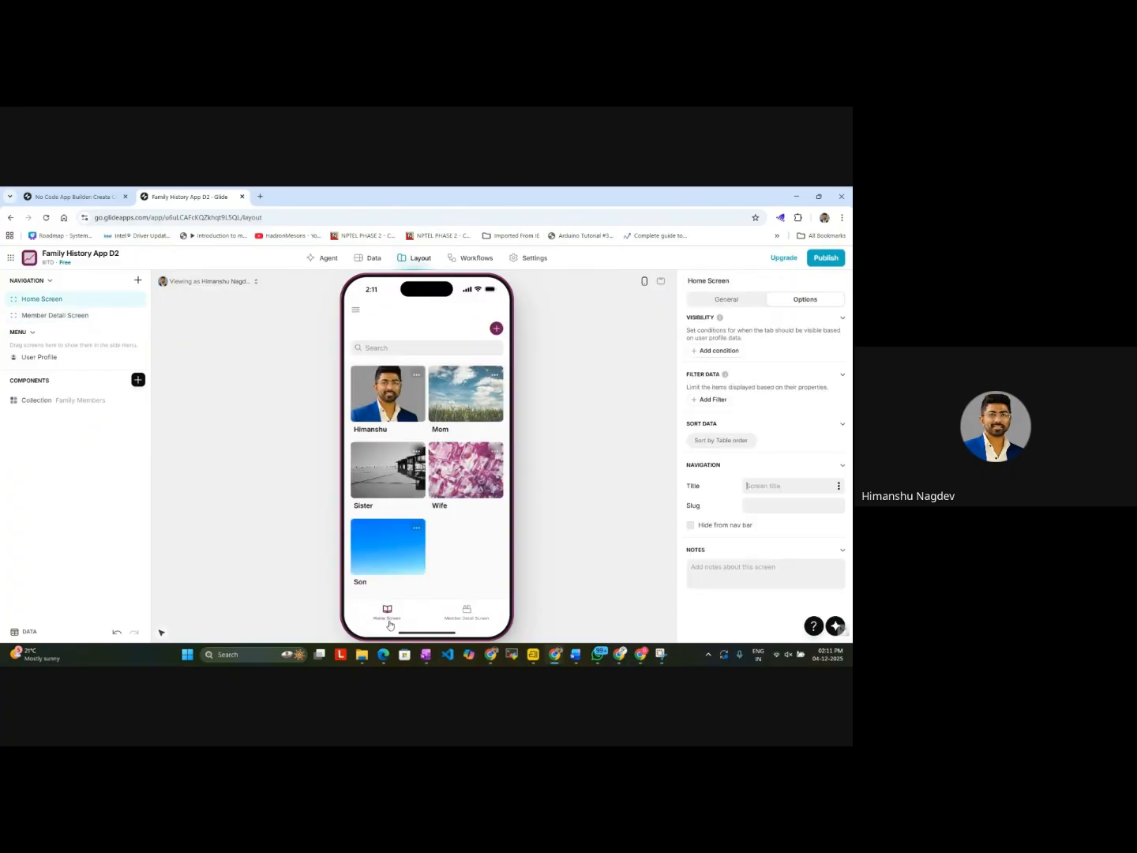
{"action": "left_click", "coordinate": [474, 621]}
{"action": "scroll", "coordinate": [458, 450], "scroll_direction": "down", "scroll_amount": 1}
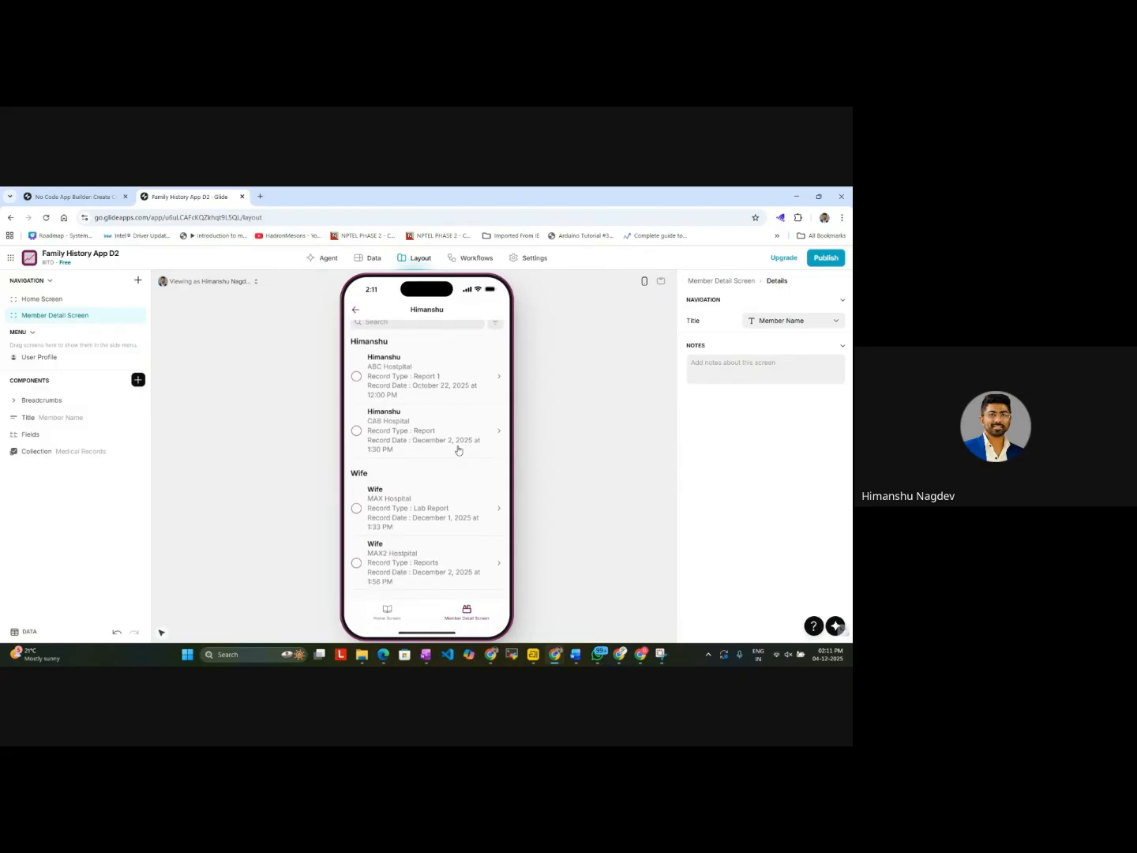
{"action": "scroll", "coordinate": [458, 450], "scroll_direction": "up", "scroll_amount": 1}
{"action": "scroll", "coordinate": [458, 450], "scroll_direction": "down", "scroll_amount": 1}
{"action": "scroll", "coordinate": [442, 433], "scroll_direction": "up", "scroll_amount": 1}
{"action": "scroll", "coordinate": [442, 433], "scroll_direction": "down", "scroll_amount": 1}
{"action": "scroll", "coordinate": [442, 433], "scroll_direction": "up", "scroll_amount": 1}
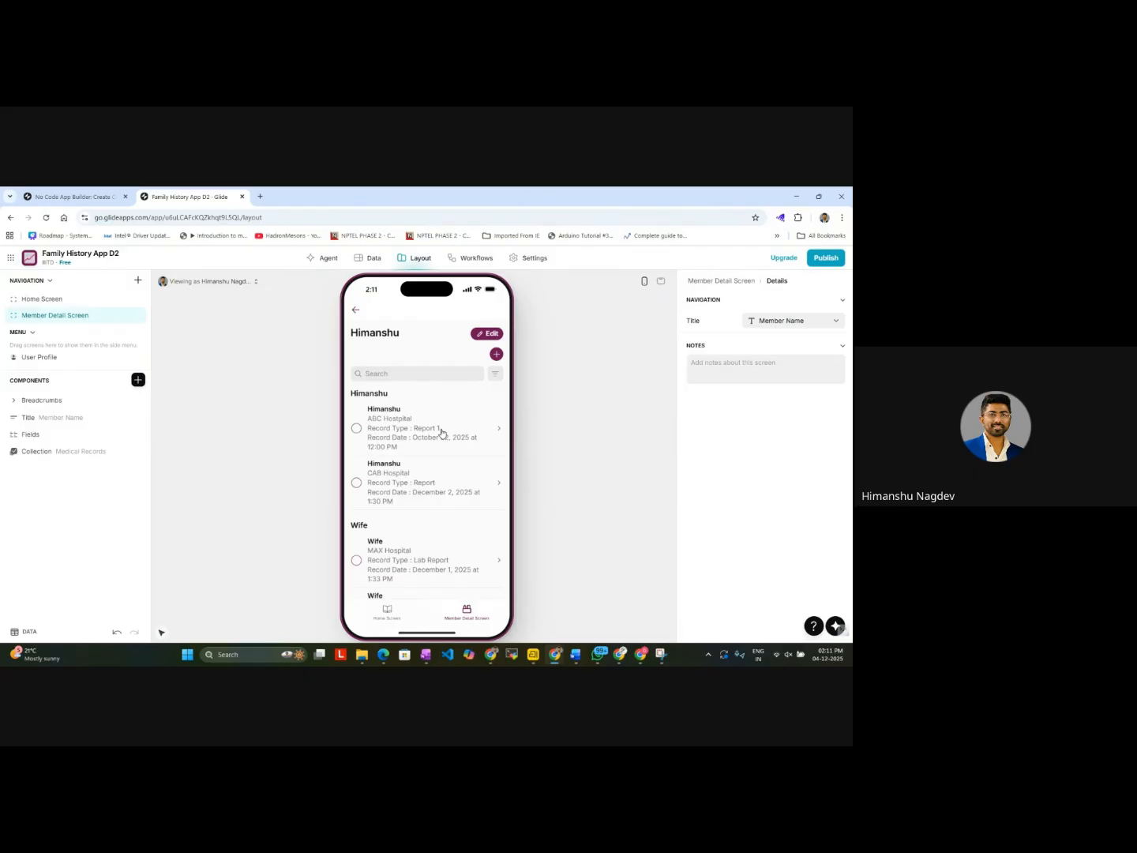
Step: Examine the Wife's detail page from the Home Screen and inspect the fields of its Add item form without submitting
{"action": "left_click", "coordinate": [358, 310]}
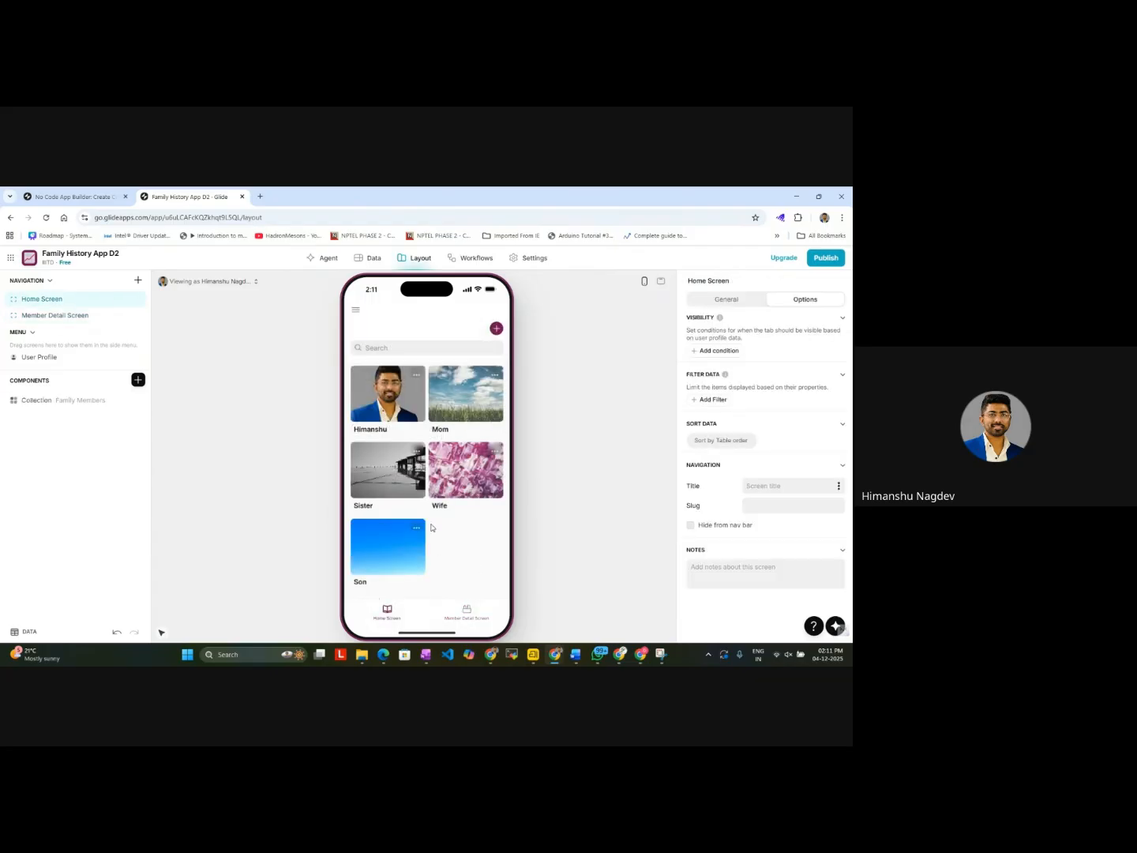
{"action": "left_click", "coordinate": [456, 483]}
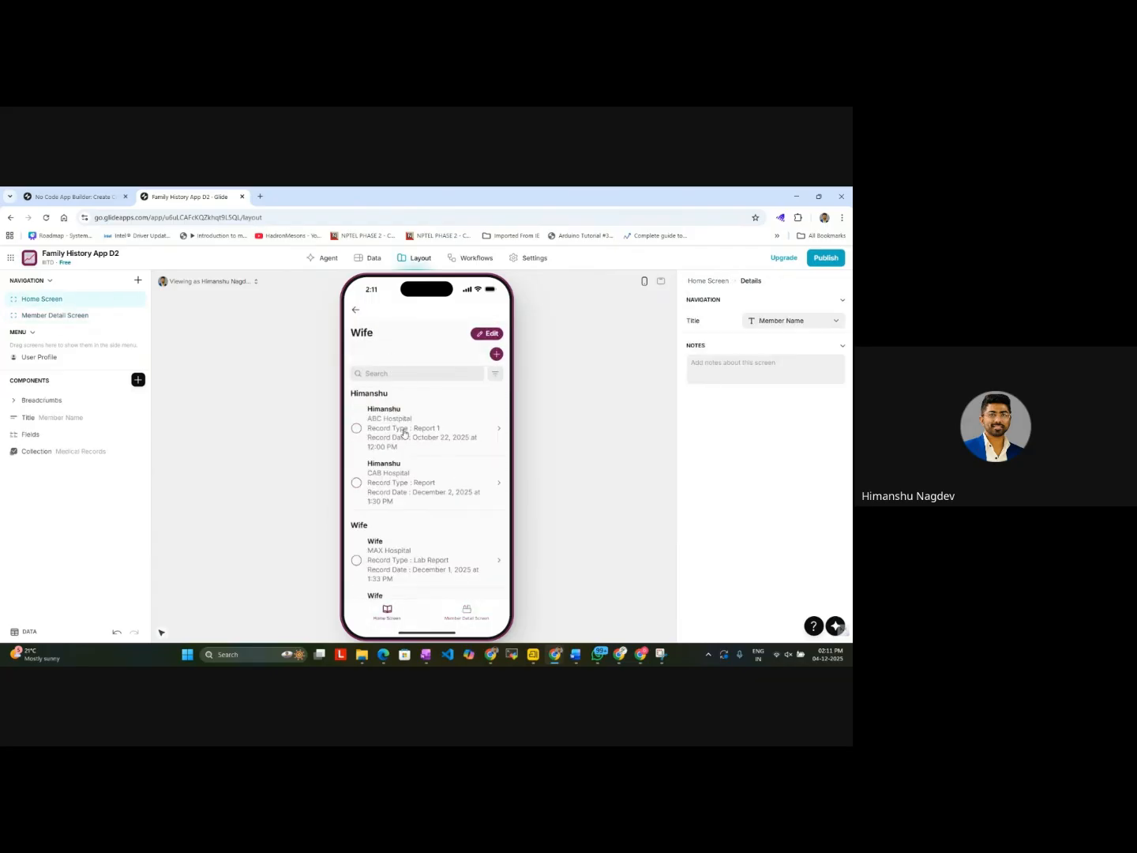
{"action": "scroll", "coordinate": [392, 525], "scroll_direction": "down", "scroll_amount": 1}
{"action": "scroll", "coordinate": [393, 523], "scroll_direction": "up", "scroll_amount": 1}
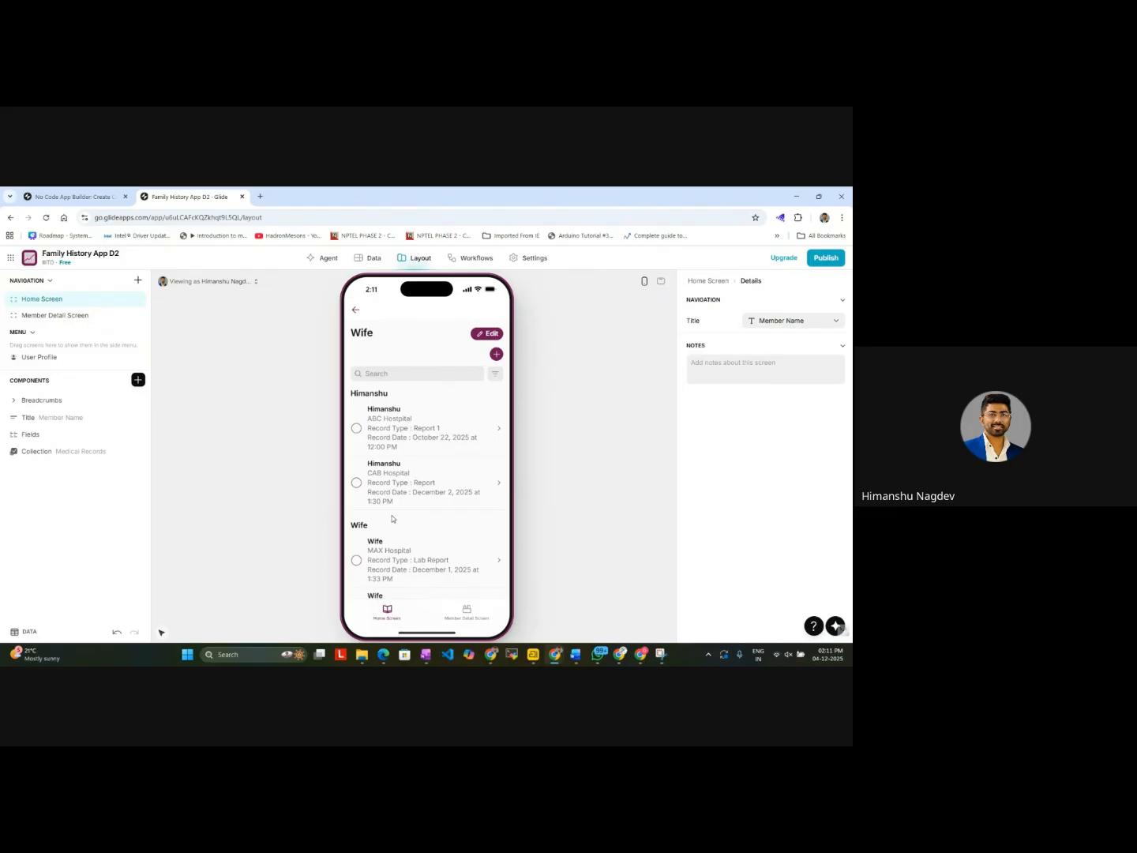
{"action": "left_click", "coordinate": [496, 355]}
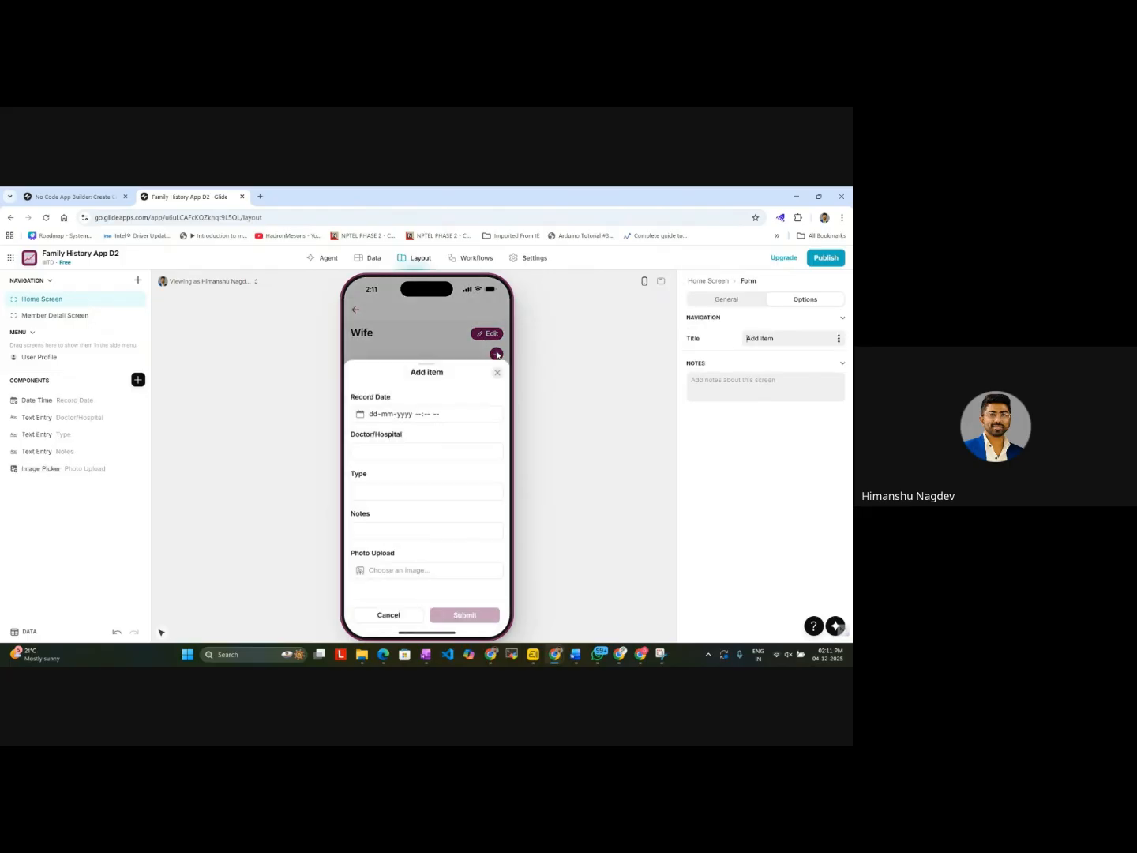
{"action": "left_click", "coordinate": [441, 421]}
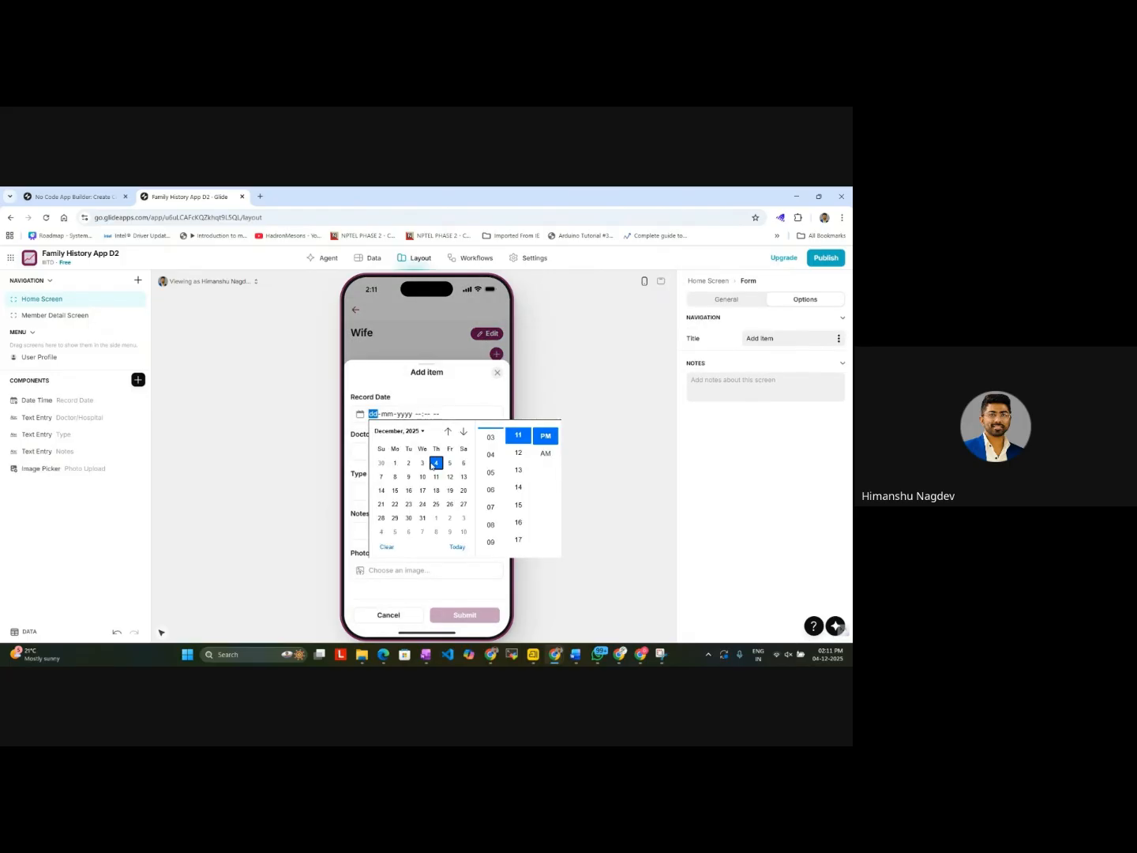
{"action": "left_click", "coordinate": [493, 383]}
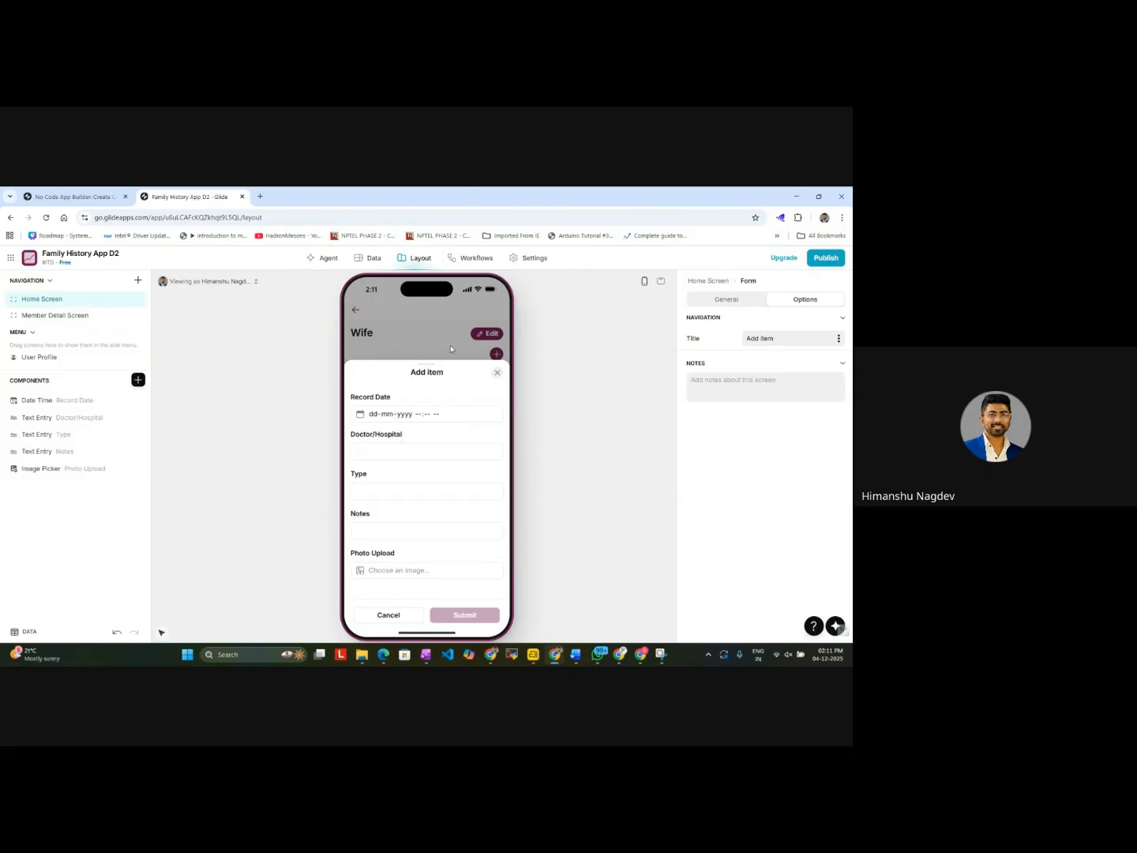
{"action": "left_click", "coordinate": [498, 373]}
{"action": "left_click", "coordinate": [357, 312]}
{"action": "left_click", "coordinate": [356, 311]}
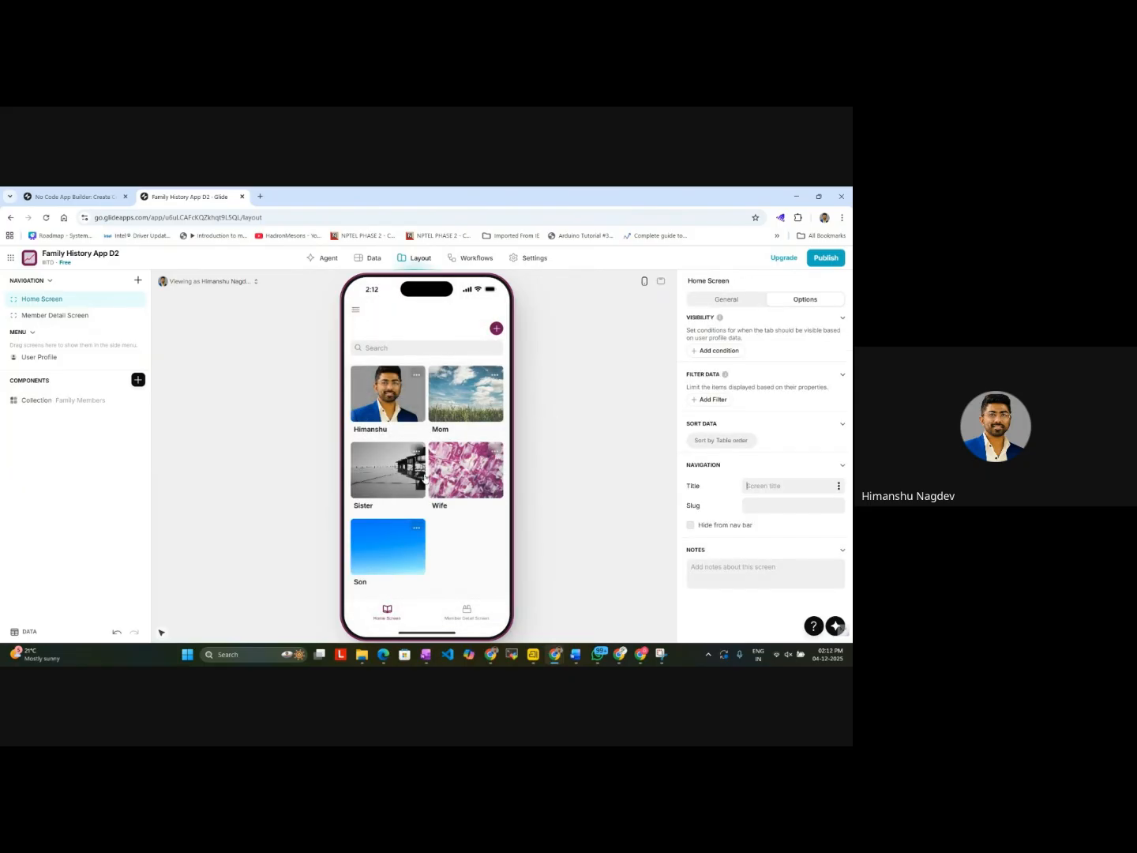
Step: Examine the first family member's and Sister's record lists, plus the add forms for records and family members
{"action": "left_click", "coordinate": [398, 410]}
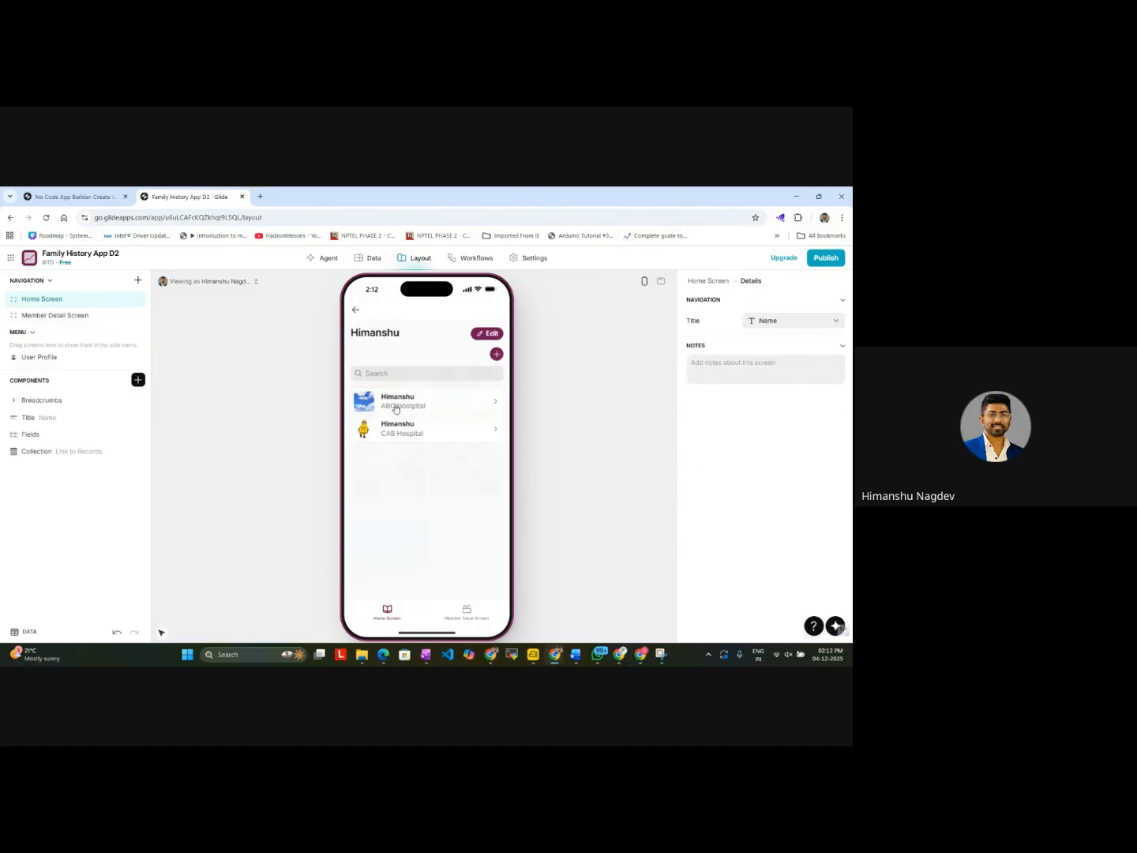
{"action": "left_click", "coordinate": [356, 311]}
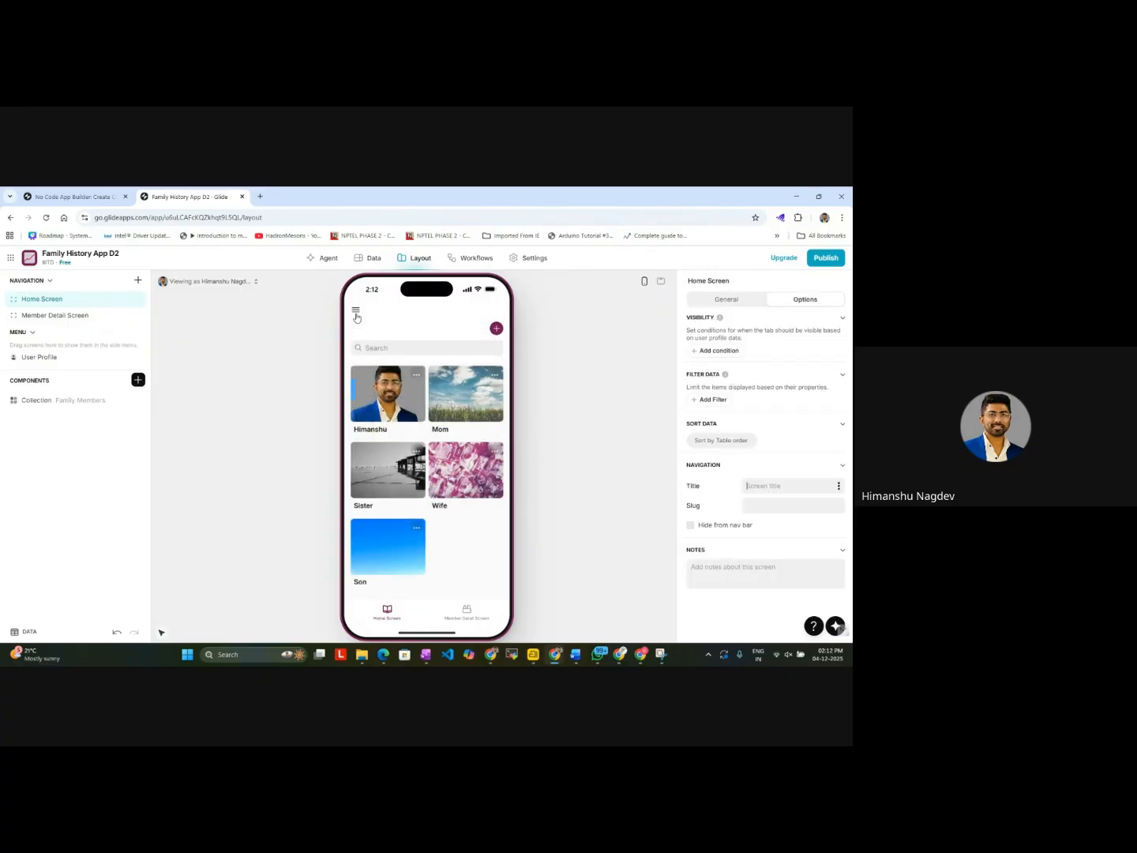
{"action": "left_click", "coordinate": [415, 491]}
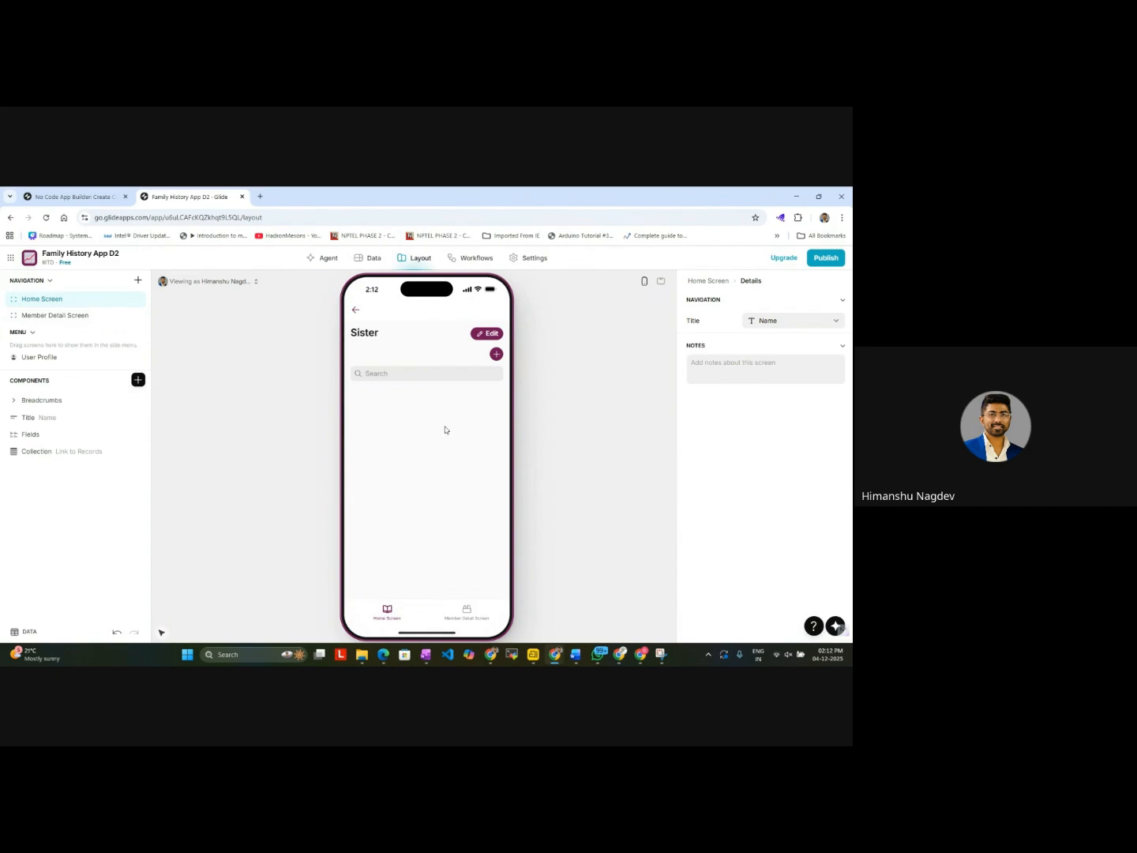
{"action": "left_click", "coordinate": [496, 355]}
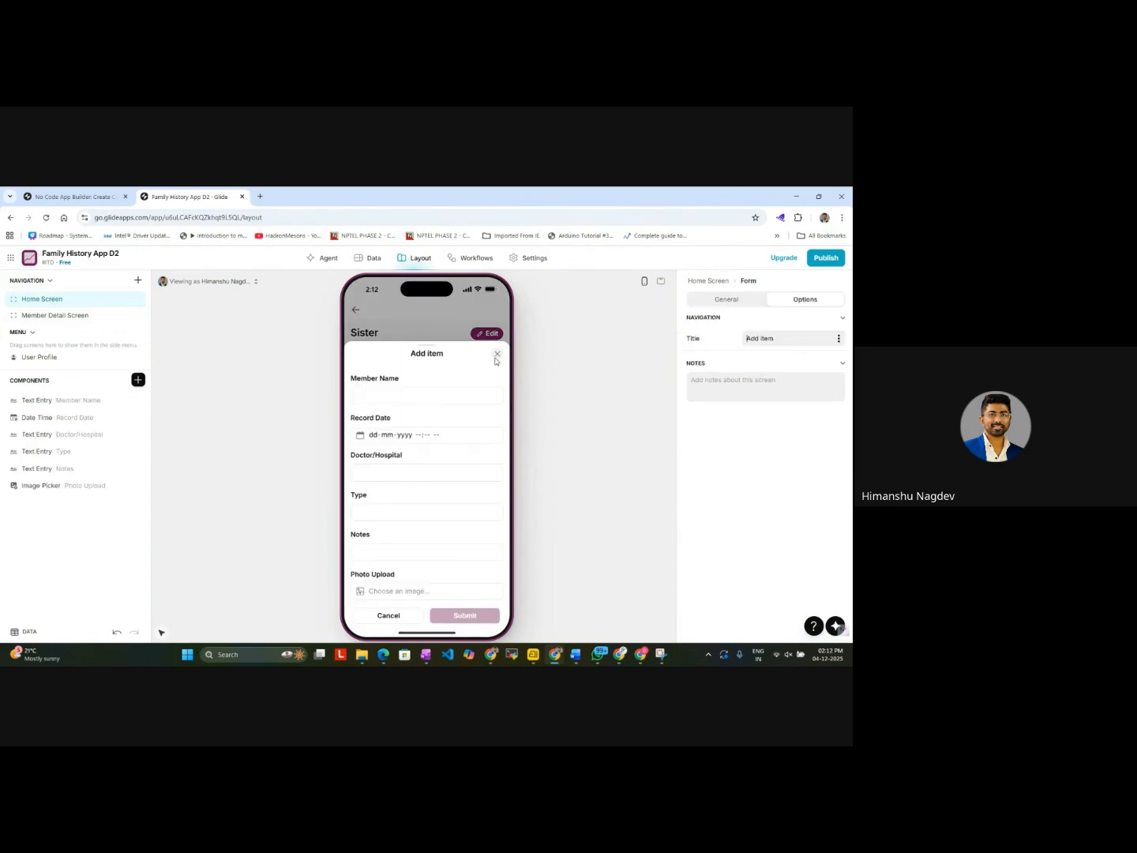
{"action": "left_click", "coordinate": [496, 354]}
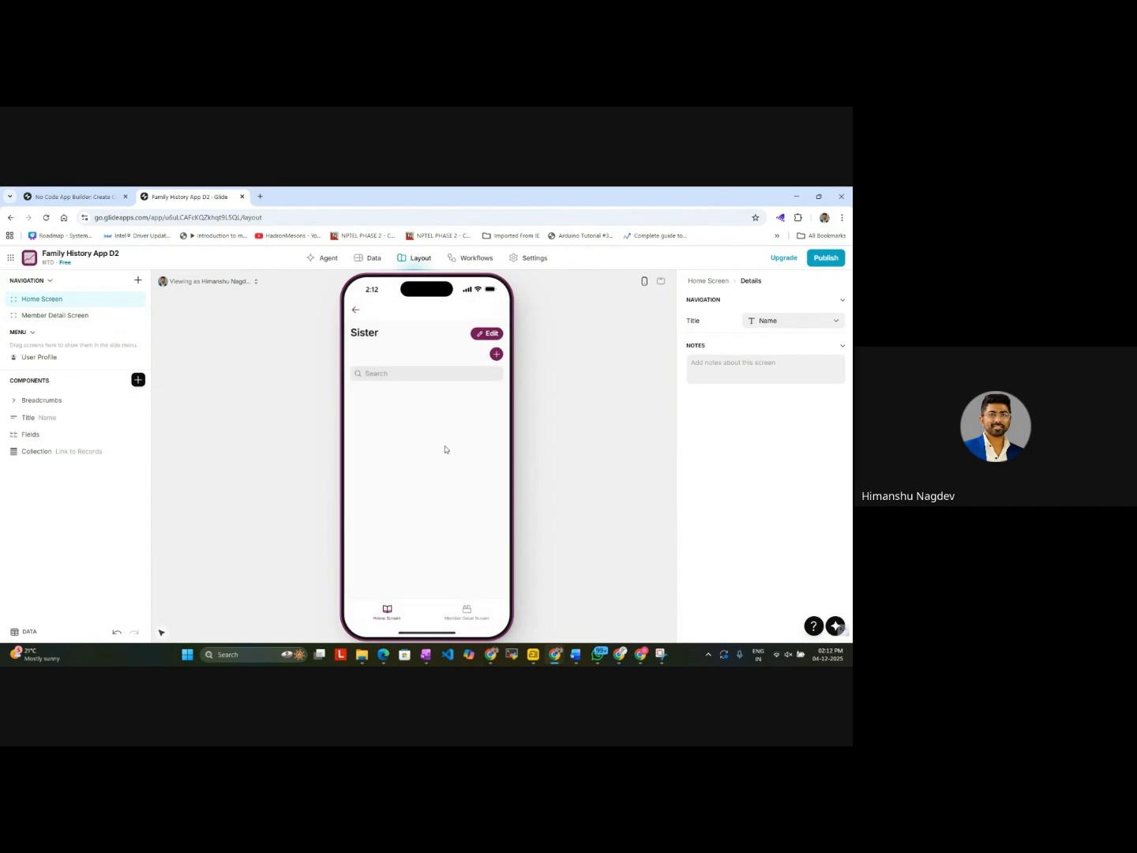
{"action": "left_click", "coordinate": [357, 313]}
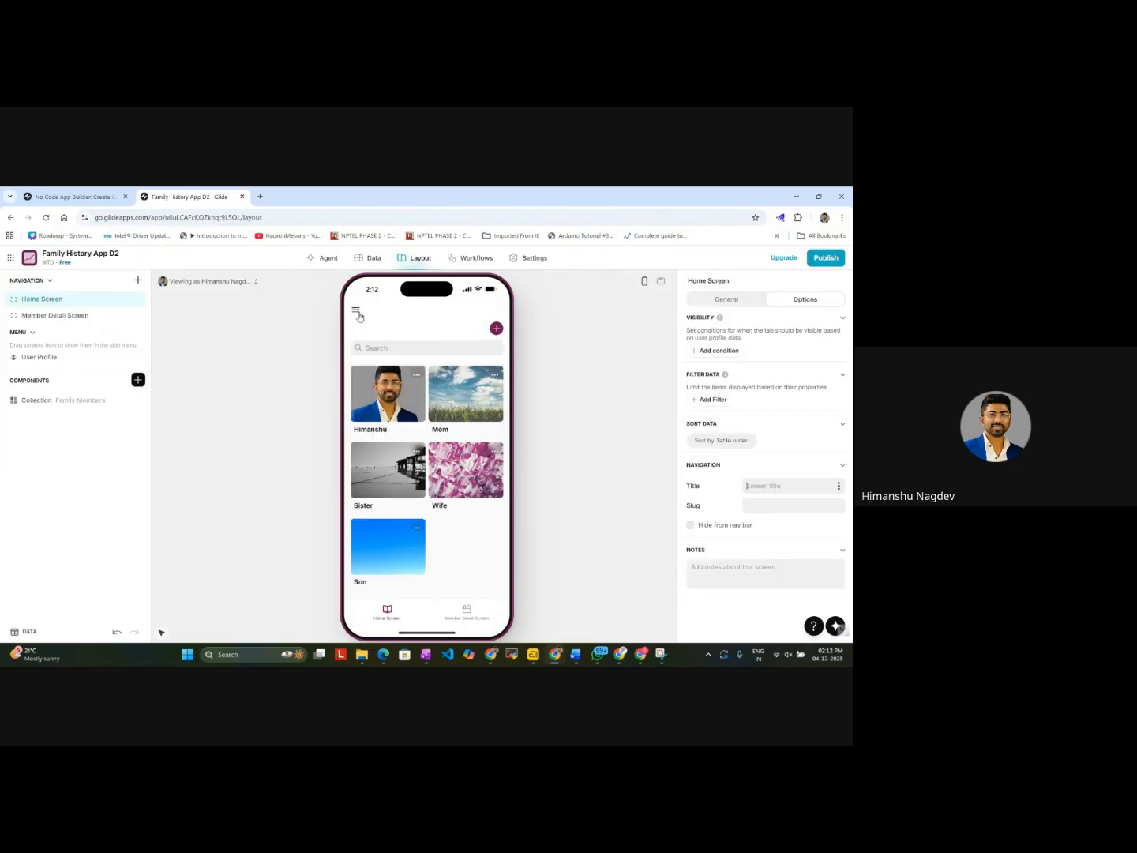
{"action": "left_click", "coordinate": [497, 329]}
{"action": "left_click", "coordinate": [497, 410]}
{"action": "left_click", "coordinate": [380, 473]}
{"action": "left_click", "coordinate": [497, 354]}
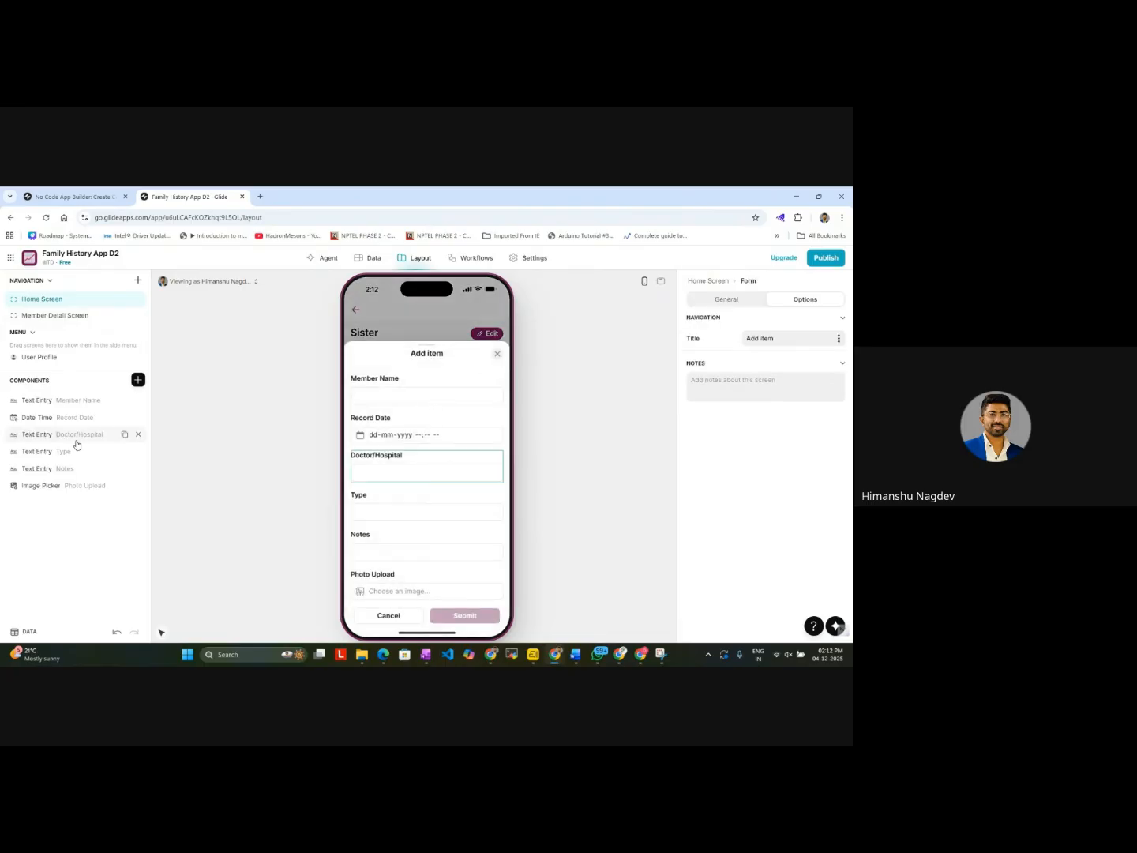
{"action": "left_click", "coordinate": [76, 403]}
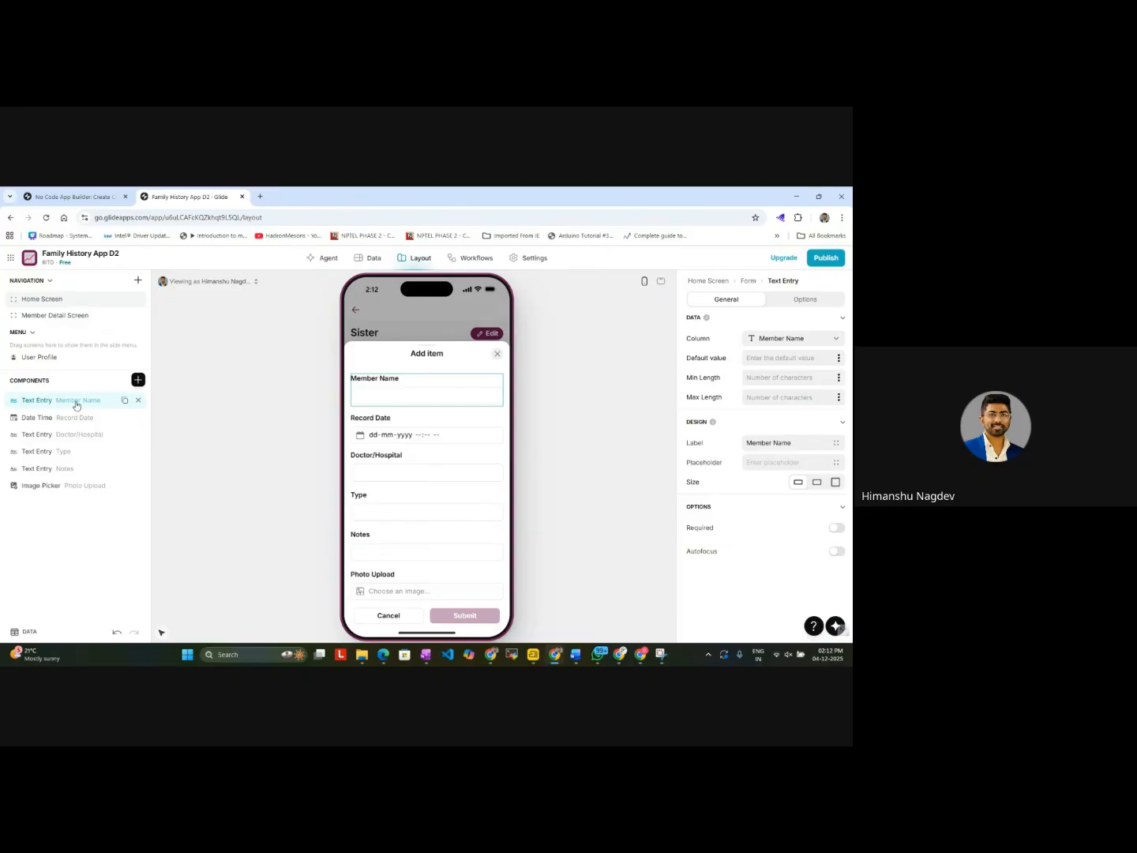
{"action": "left_click", "coordinate": [388, 435]}
{"action": "left_click", "coordinate": [423, 482]}
{"action": "left_click", "coordinate": [396, 483]}
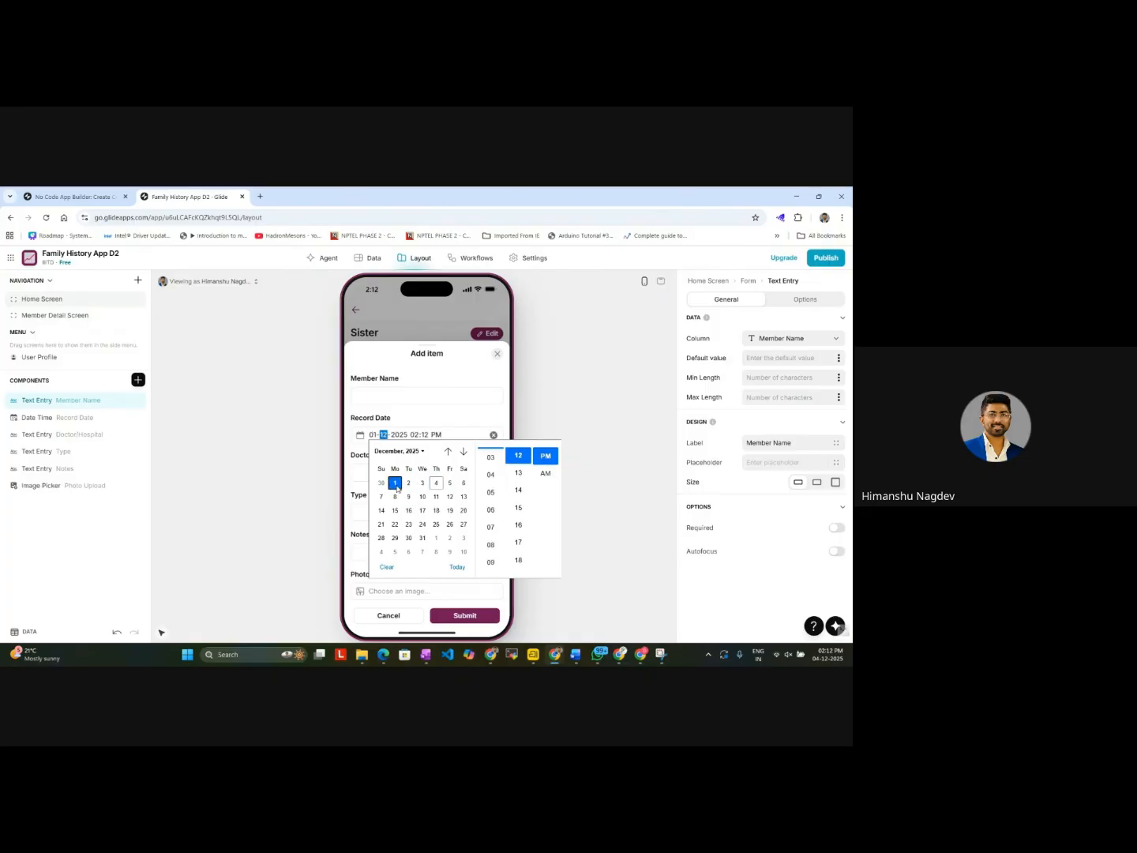
{"action": "left_click", "coordinate": [366, 475]}
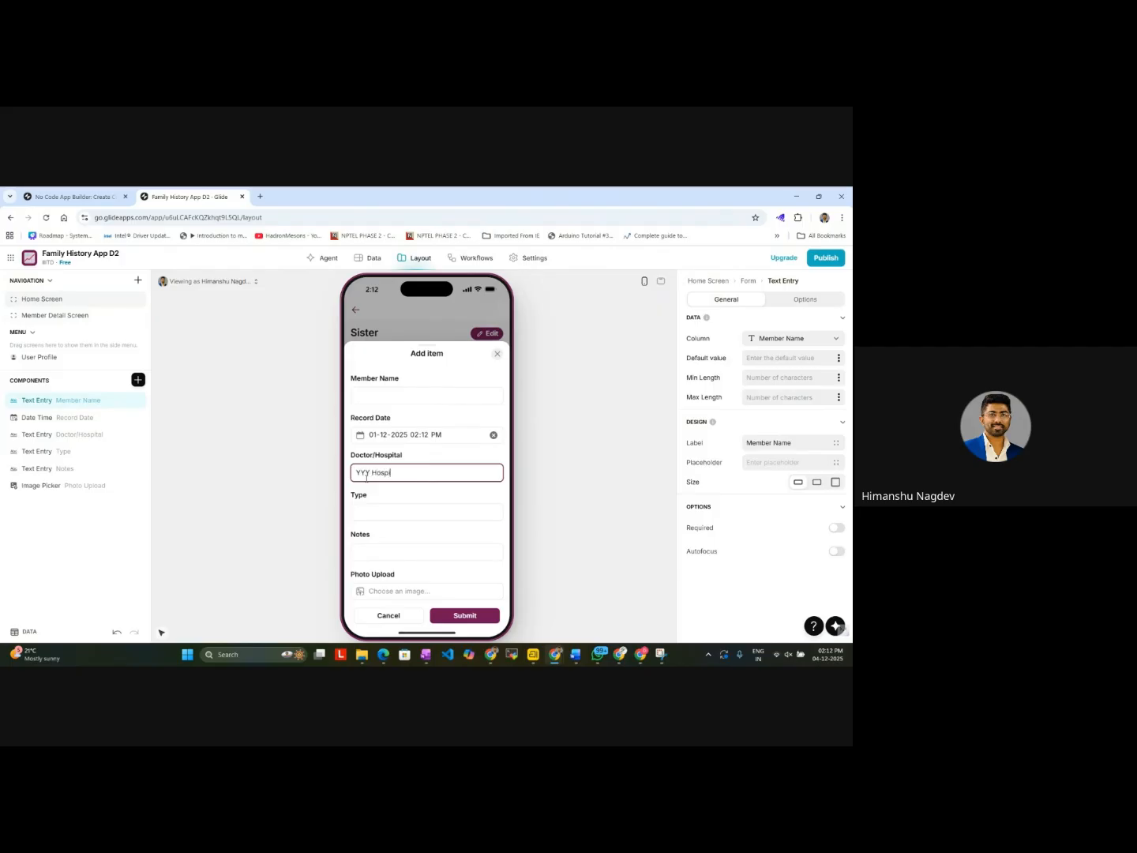
{"action": "left_click", "coordinate": [372, 513]}
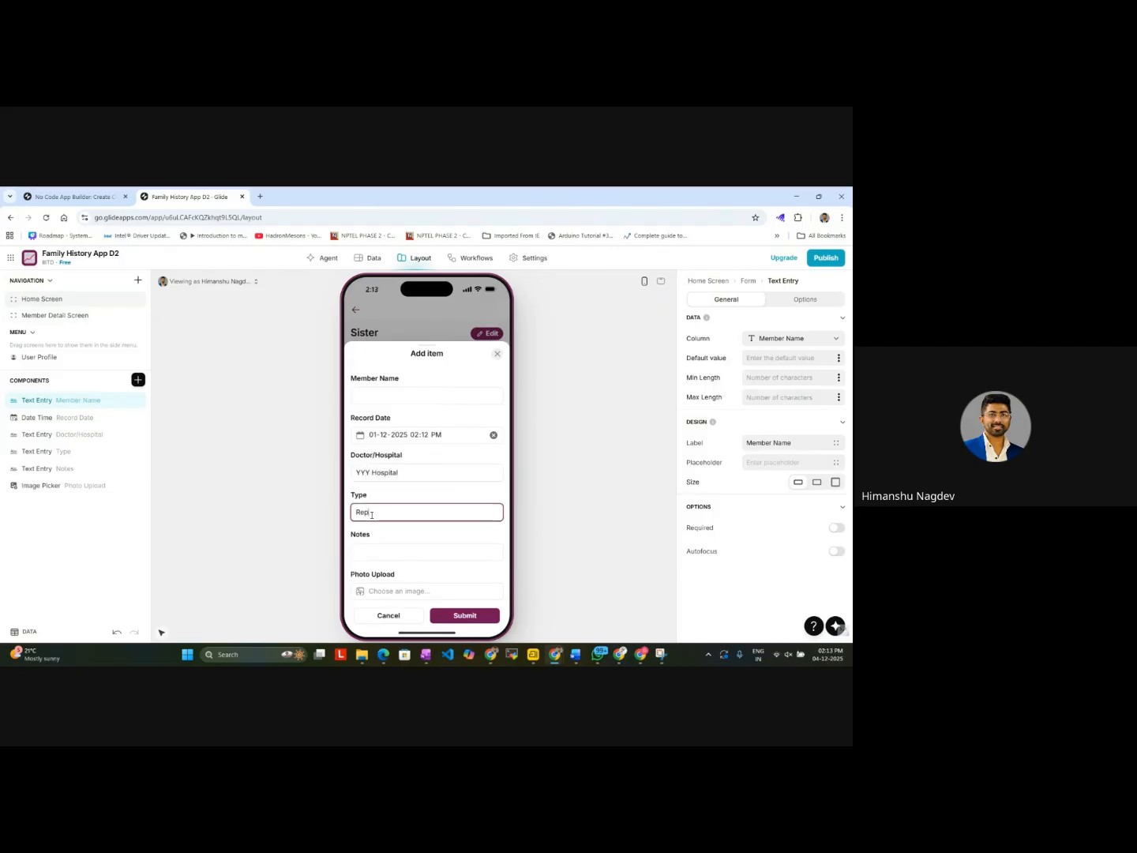
{"action": "left_click", "coordinate": [371, 550]}
{"action": "type", "text": "orts"}
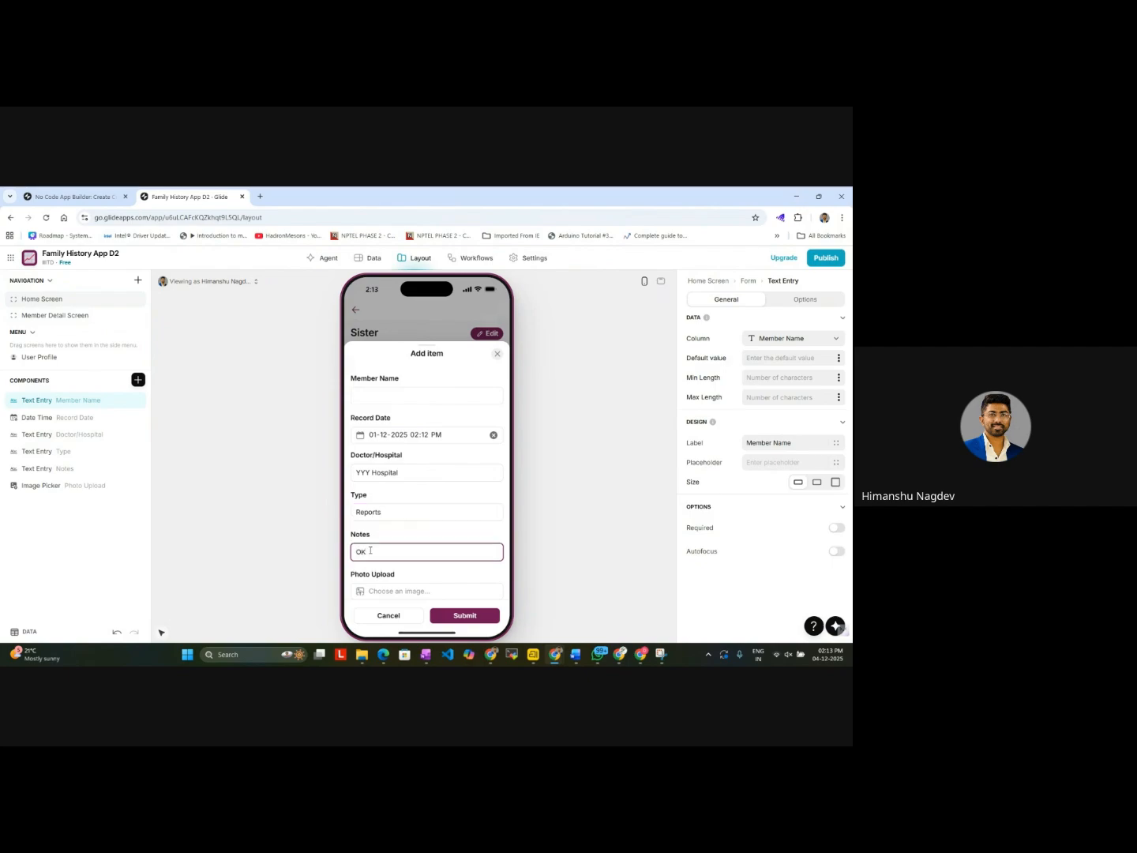
Step: Upload the cai_log_final image as the new record's photo and submit the record
{"action": "left_click", "coordinate": [379, 590]}
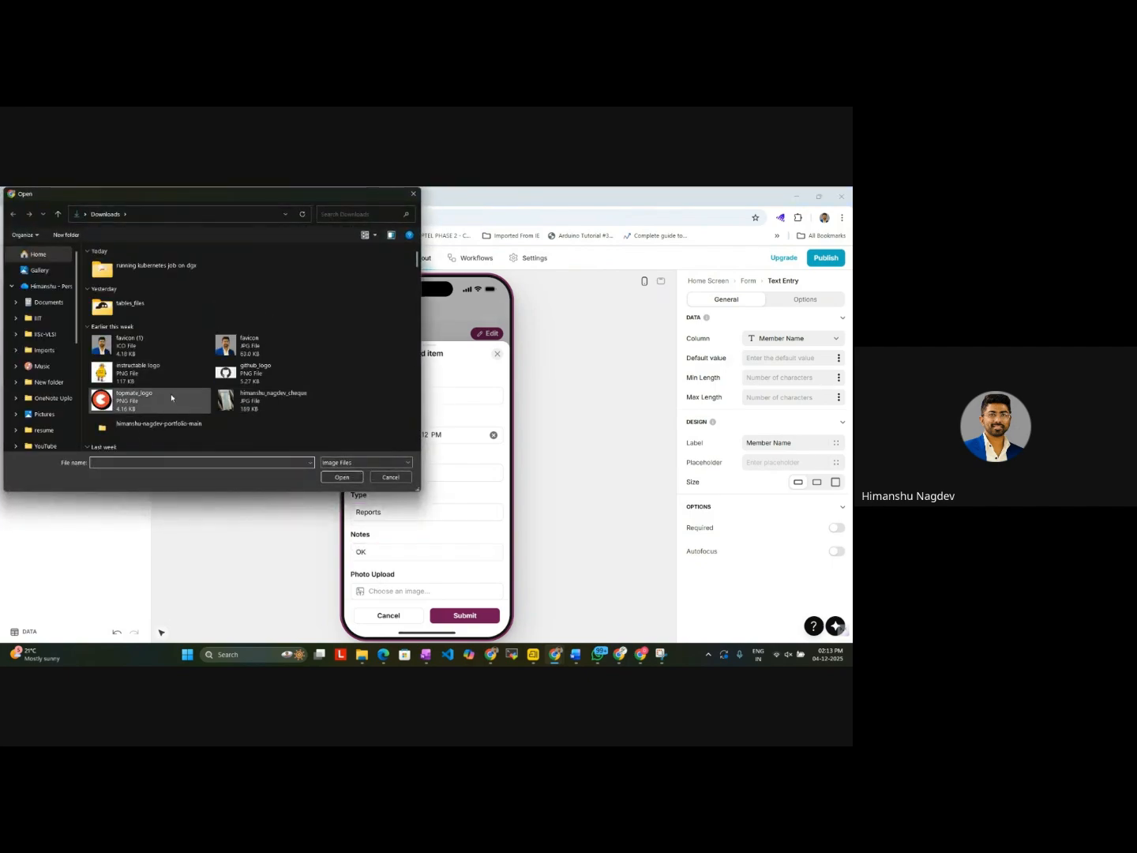
{"action": "scroll", "coordinate": [171, 397], "scroll_direction": "down", "scroll_amount": 5}
{"action": "left_click", "coordinate": [219, 387]}
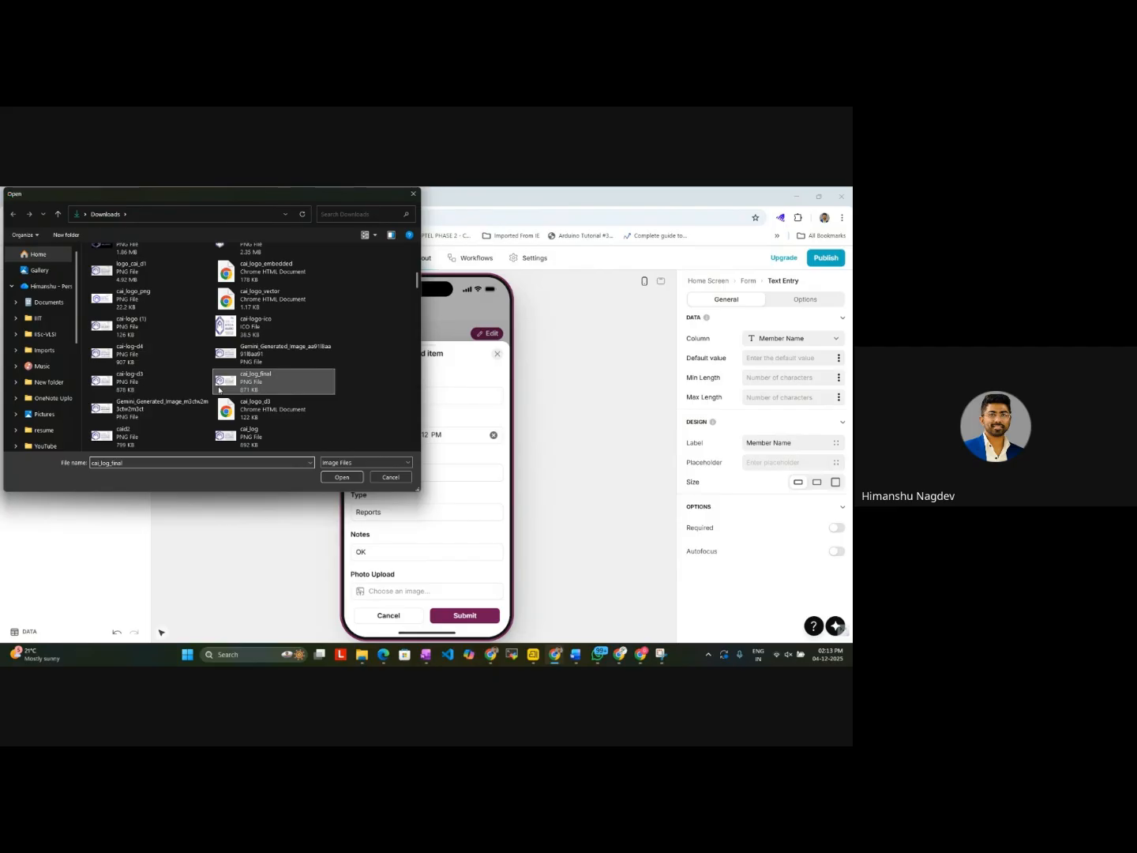
{"action": "double_click", "coordinate": [218, 389]}
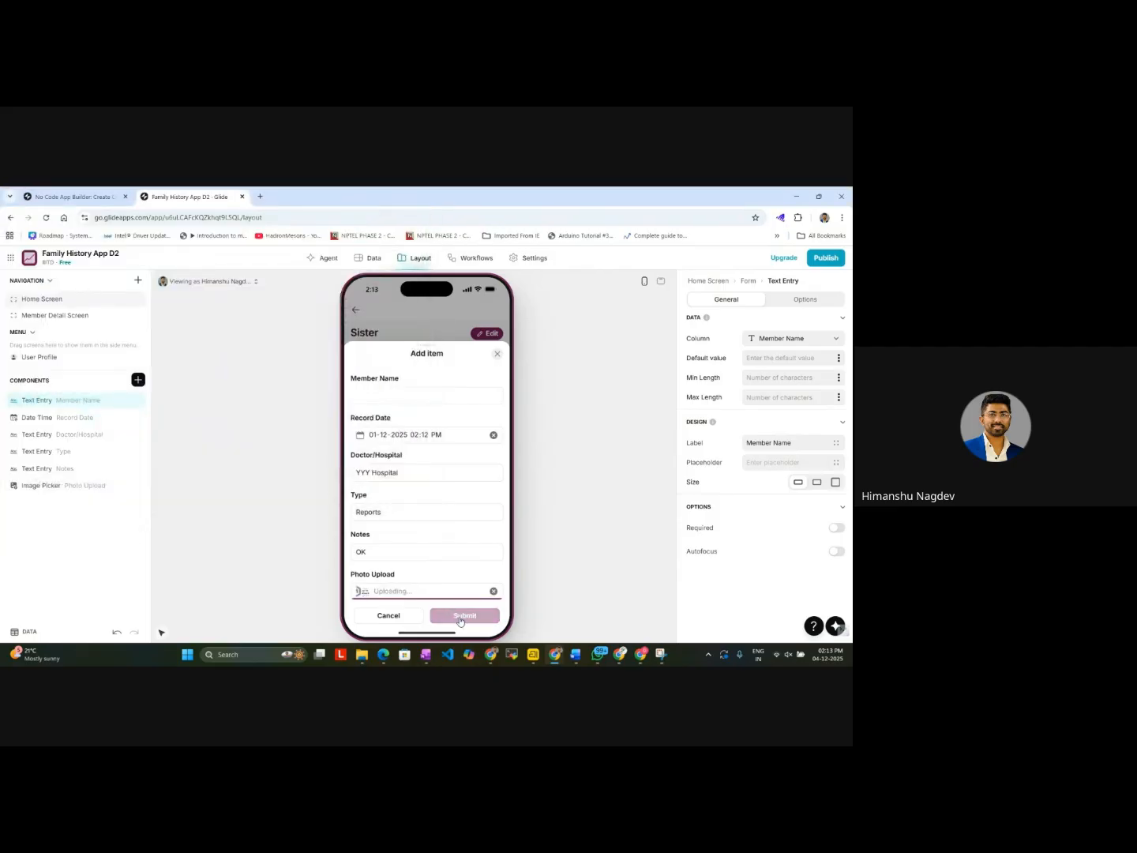
{"action": "left_click", "coordinate": [462, 616]}
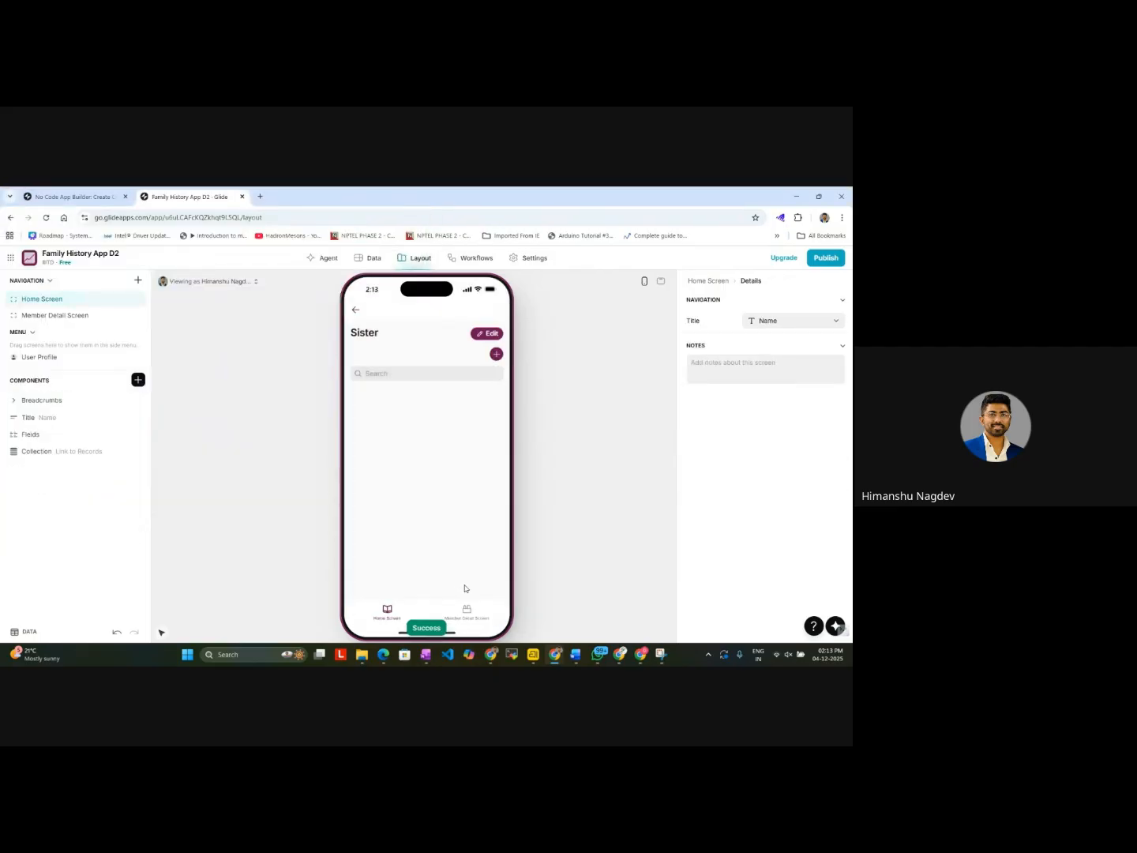
Step: Check the Member Detail Screen and the family members' record lists for the newly submitted record
{"action": "left_click", "coordinate": [467, 612]}
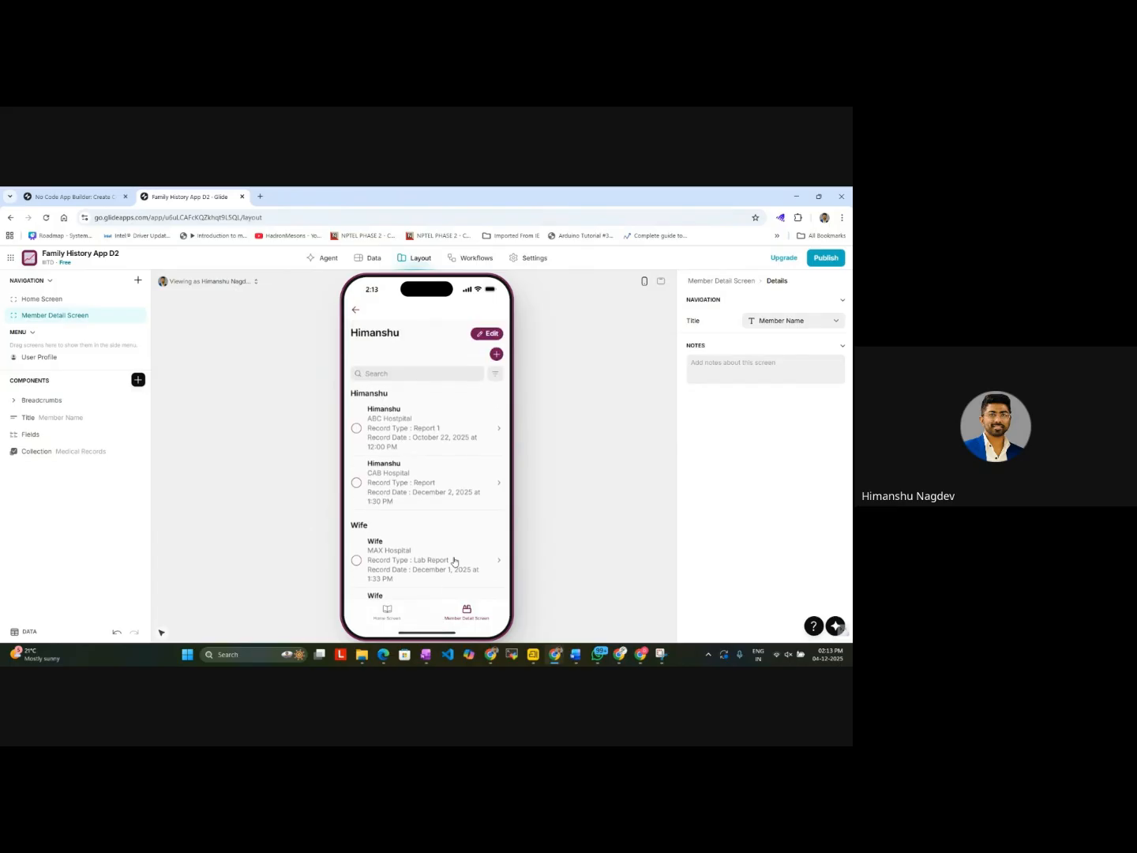
{"action": "left_click", "coordinate": [385, 612]}
{"action": "left_click", "coordinate": [392, 616]}
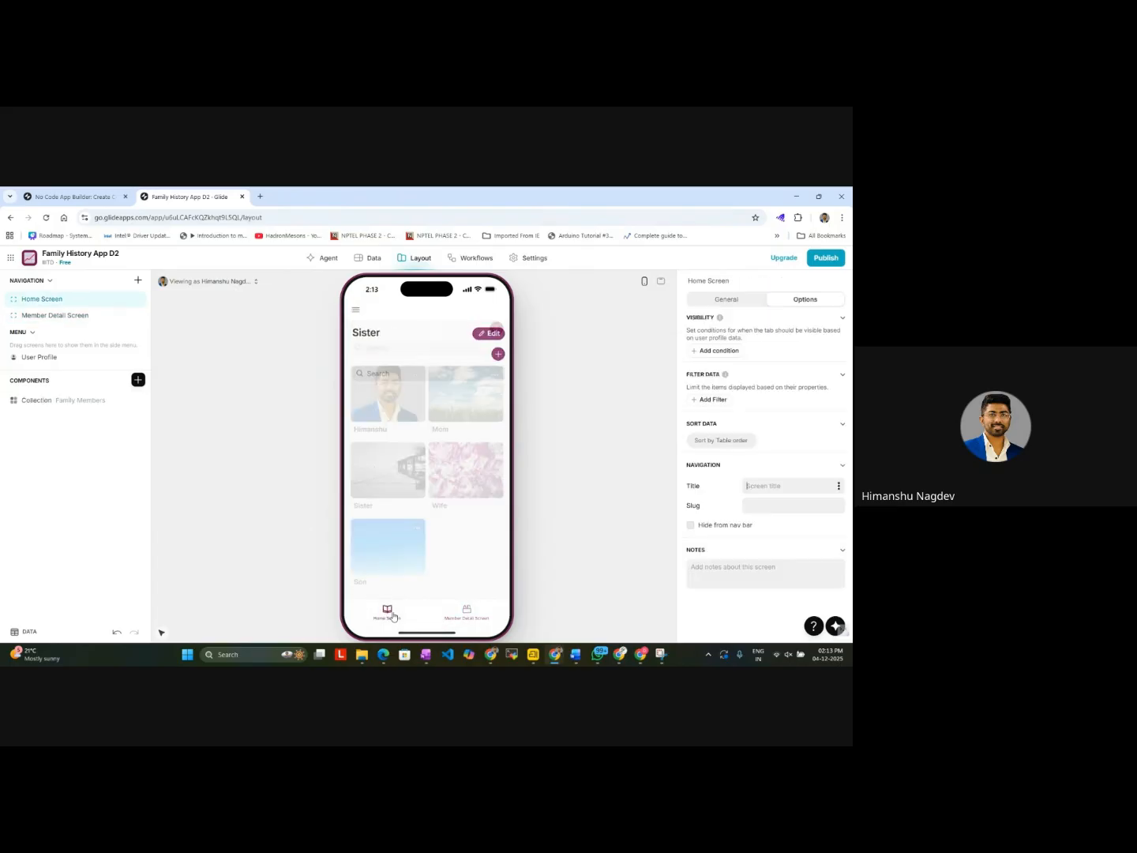
{"action": "left_click", "coordinate": [403, 476]}
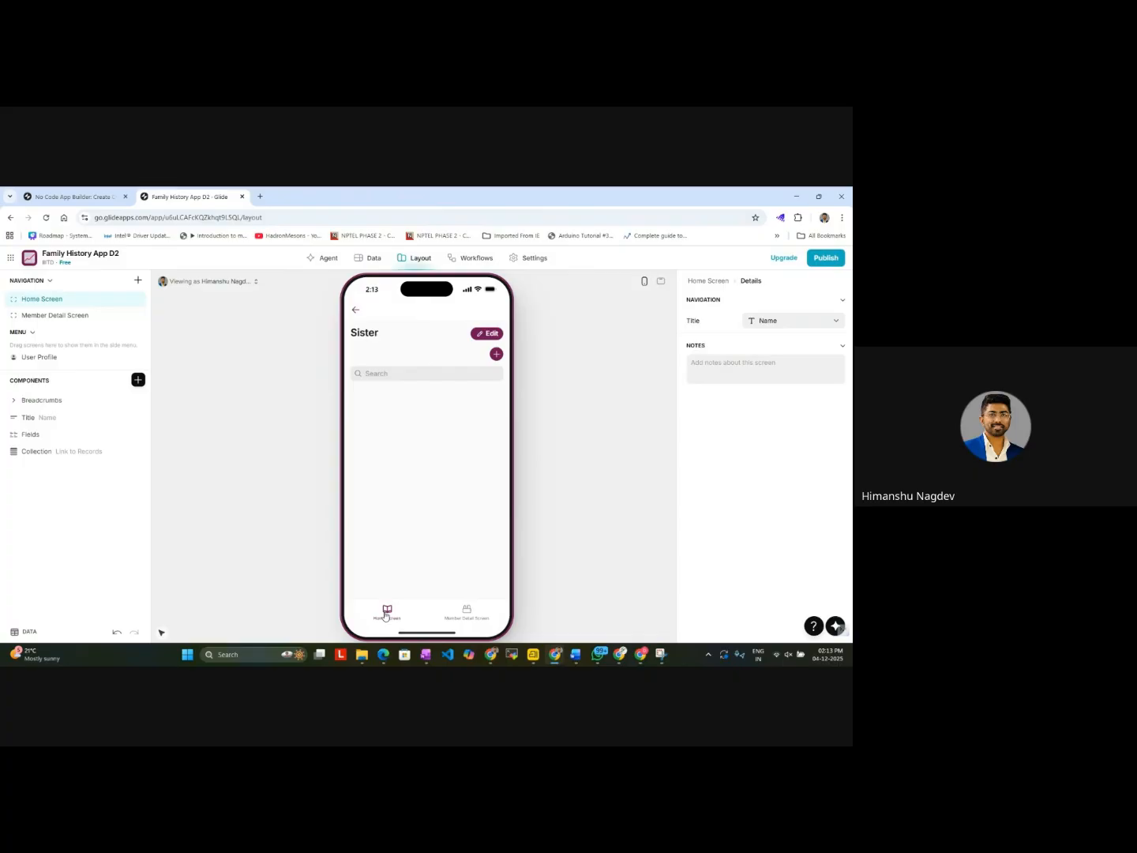
{"action": "left_click", "coordinate": [386, 616]}
{"action": "left_click", "coordinate": [472, 397]}
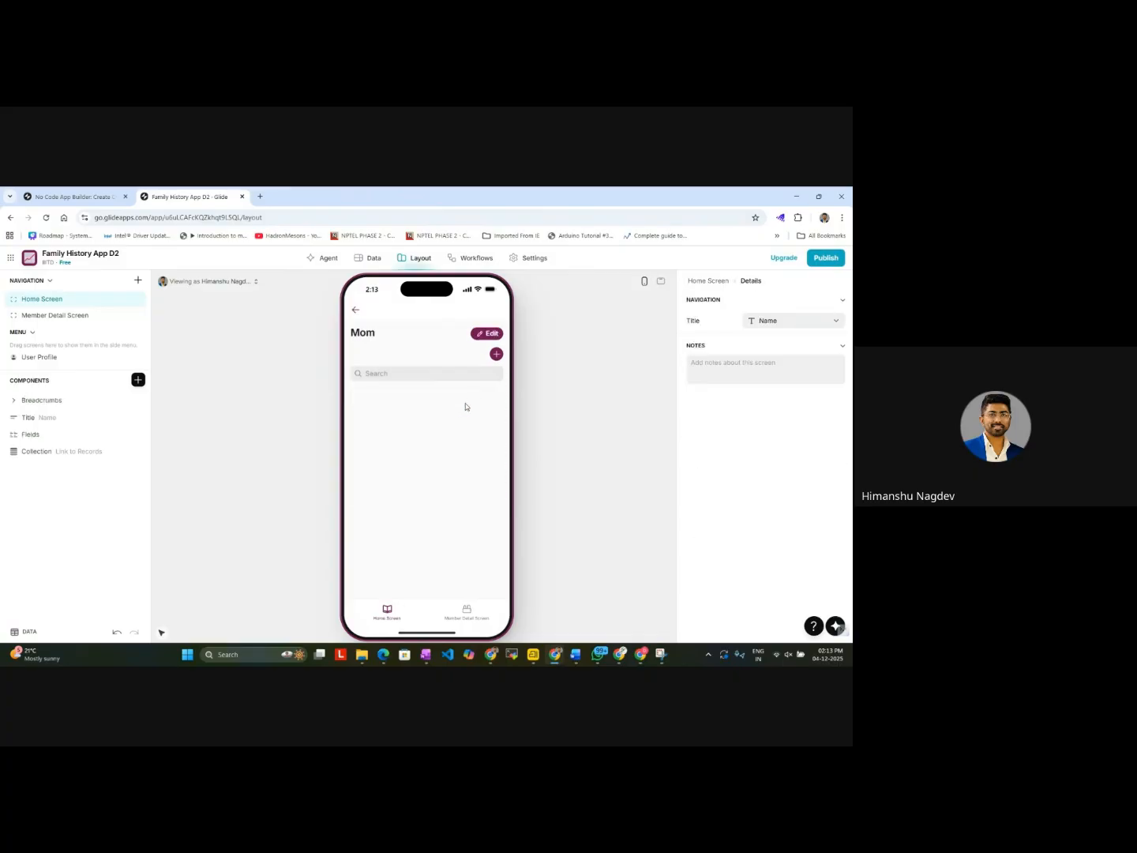
{"action": "left_click", "coordinate": [383, 618]}
{"action": "left_click", "coordinate": [464, 475]}
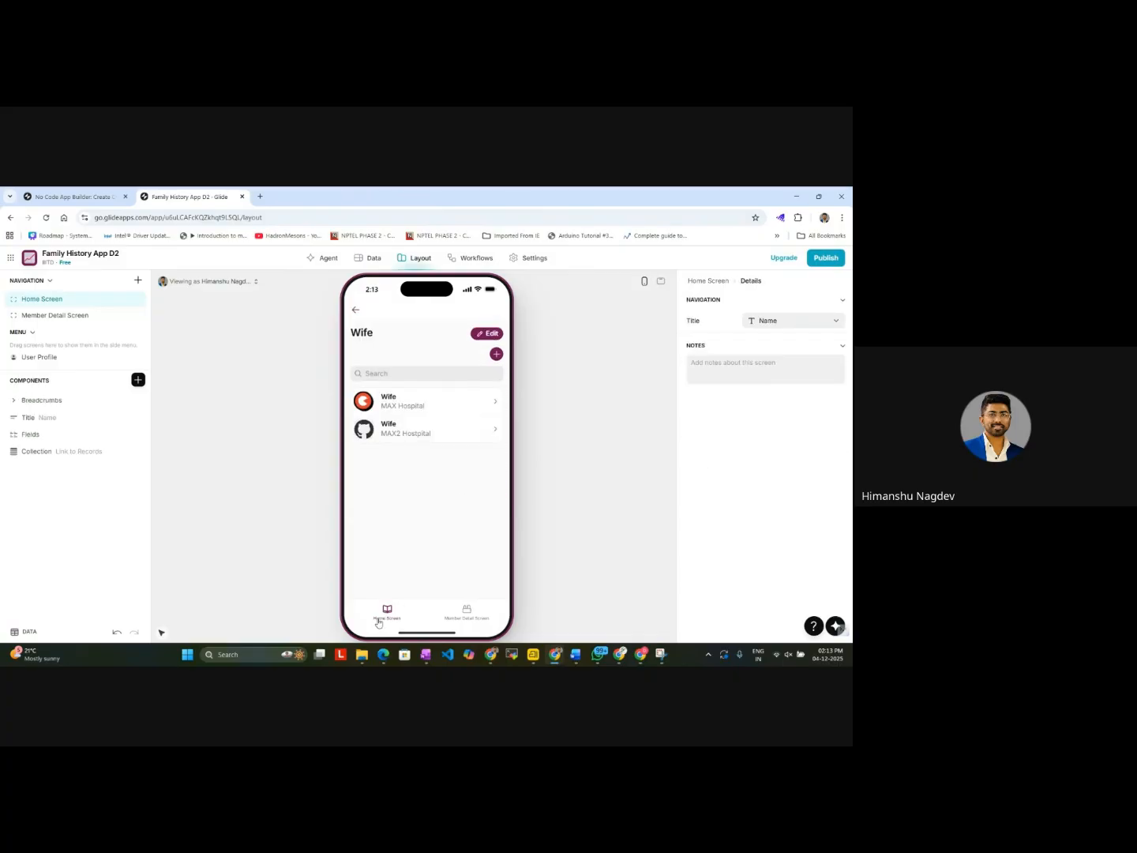
{"action": "left_click", "coordinate": [379, 621]}
{"action": "left_click", "coordinate": [387, 416]}
{"action": "left_click", "coordinate": [390, 610]}
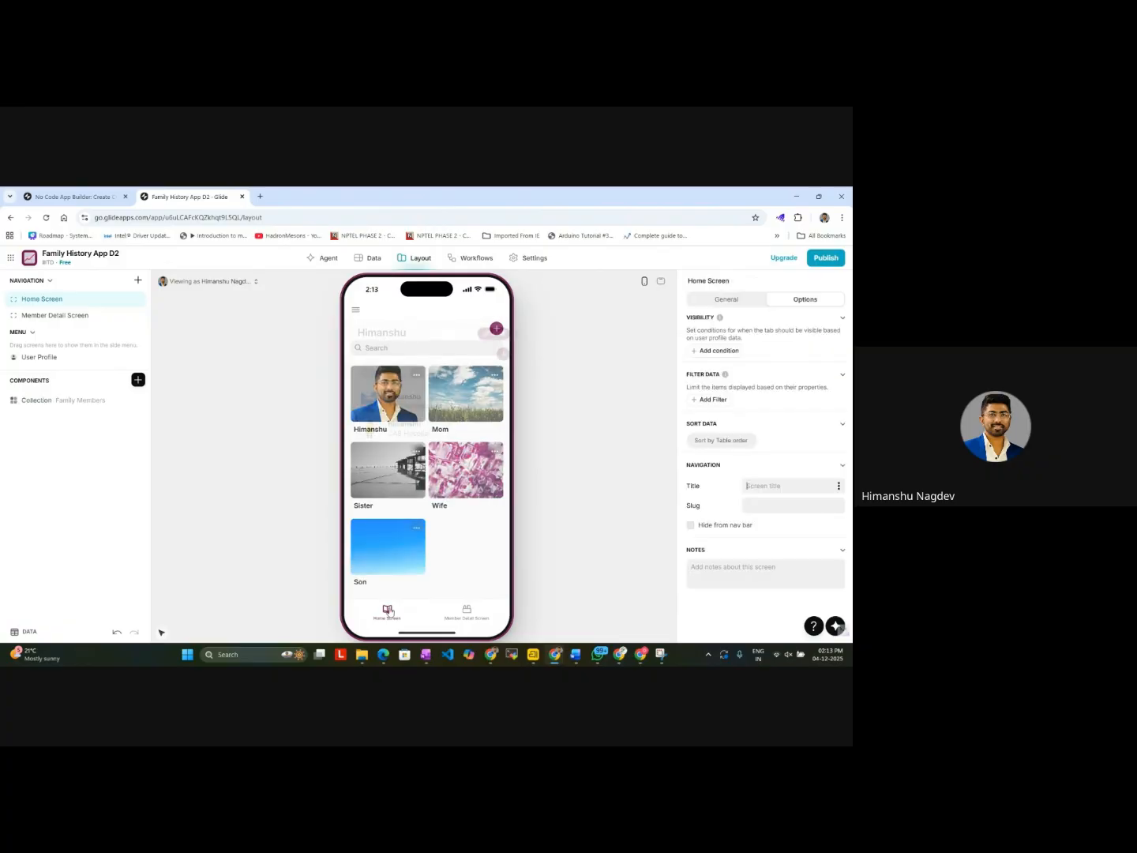
{"action": "left_click", "coordinate": [391, 545]}
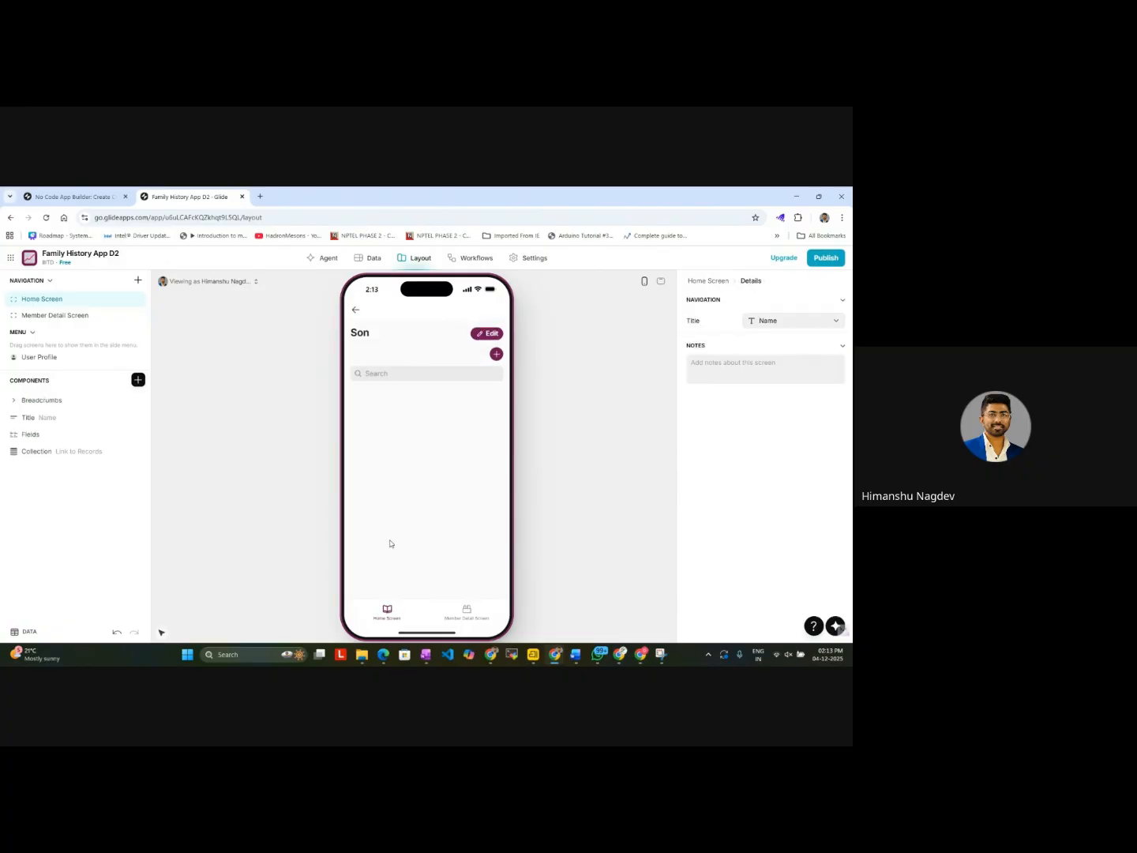
{"action": "left_click", "coordinate": [356, 312]}
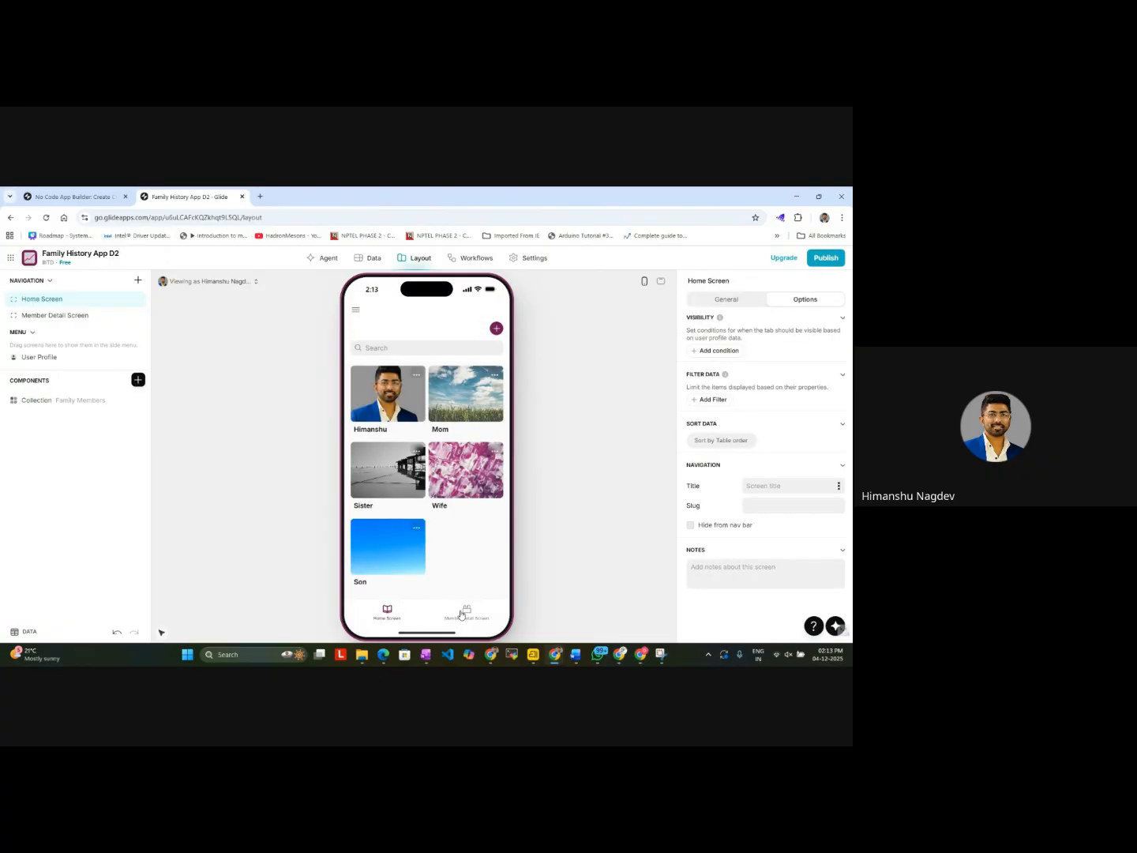
Step: In the Medical Records table, set the empty Member Name of the YYY Hospital record to Sister
{"action": "left_click", "coordinate": [367, 260]}
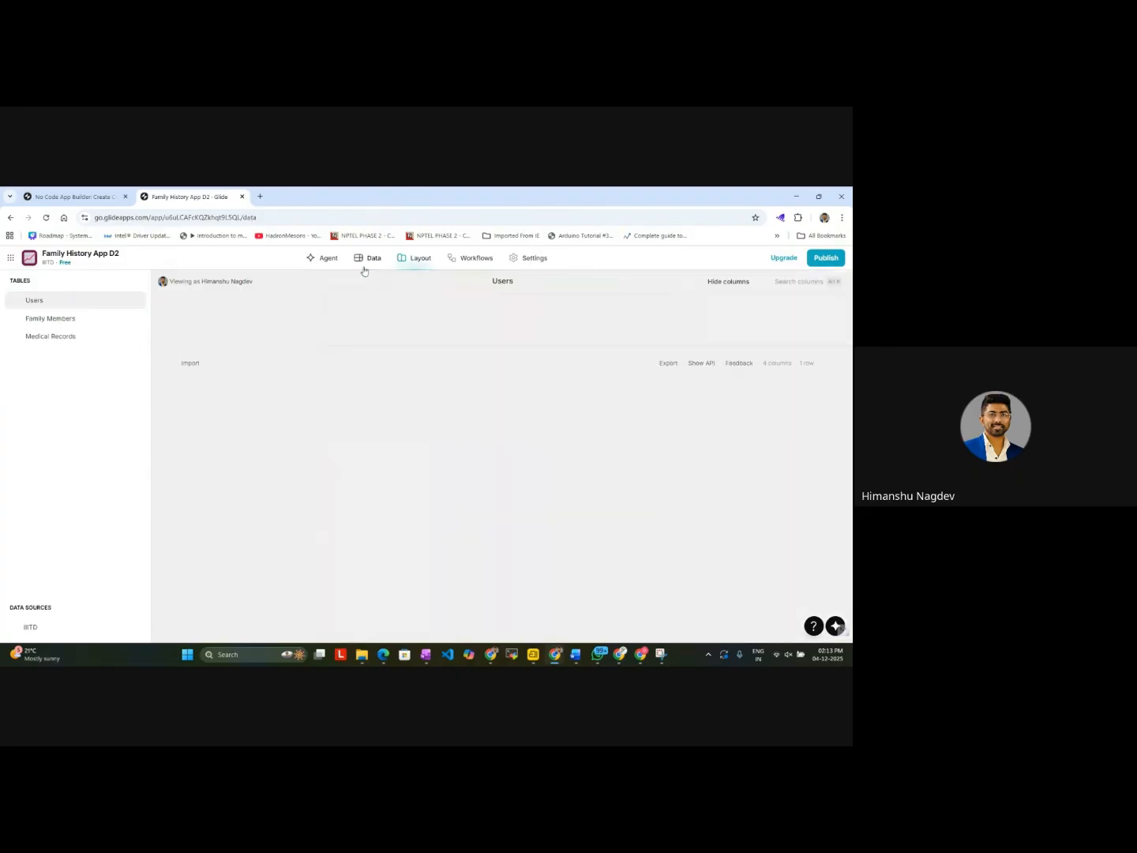
{"action": "left_click", "coordinate": [63, 320]}
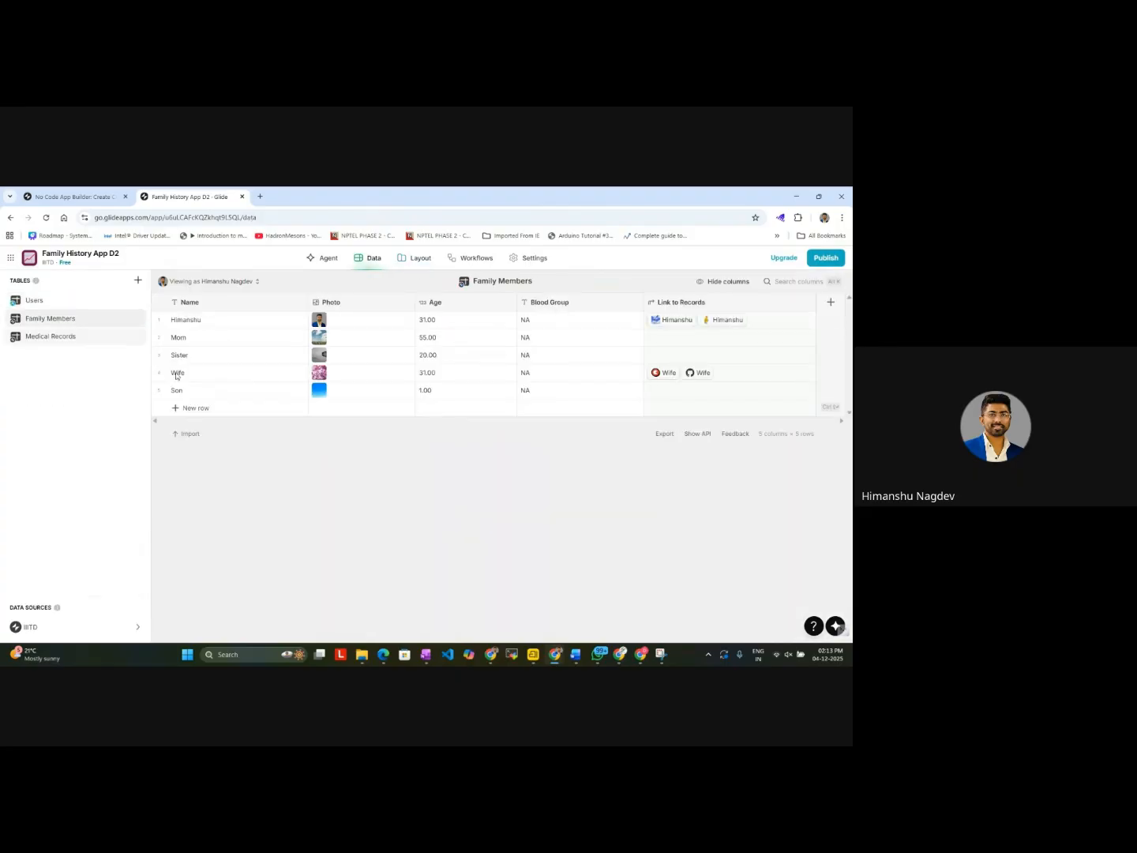
{"action": "left_click", "coordinate": [87, 341]}
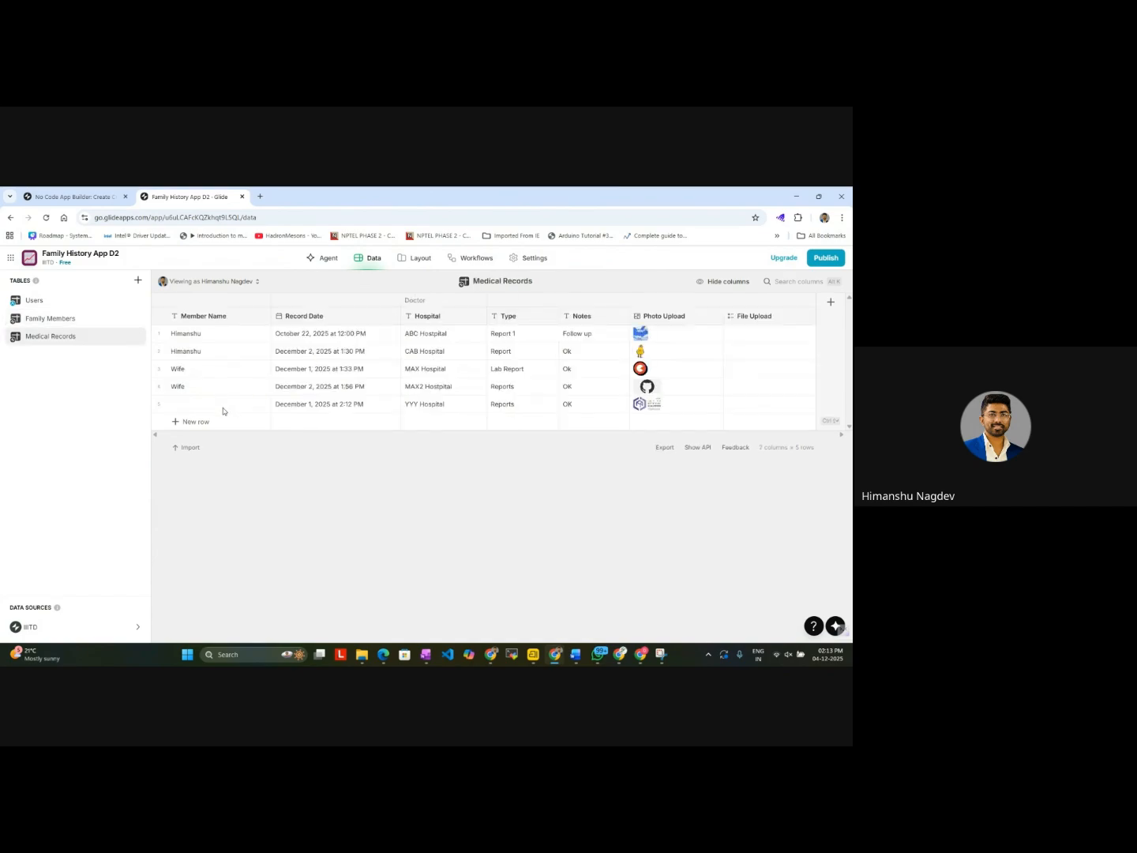
{"action": "double_click", "coordinate": [224, 407]}
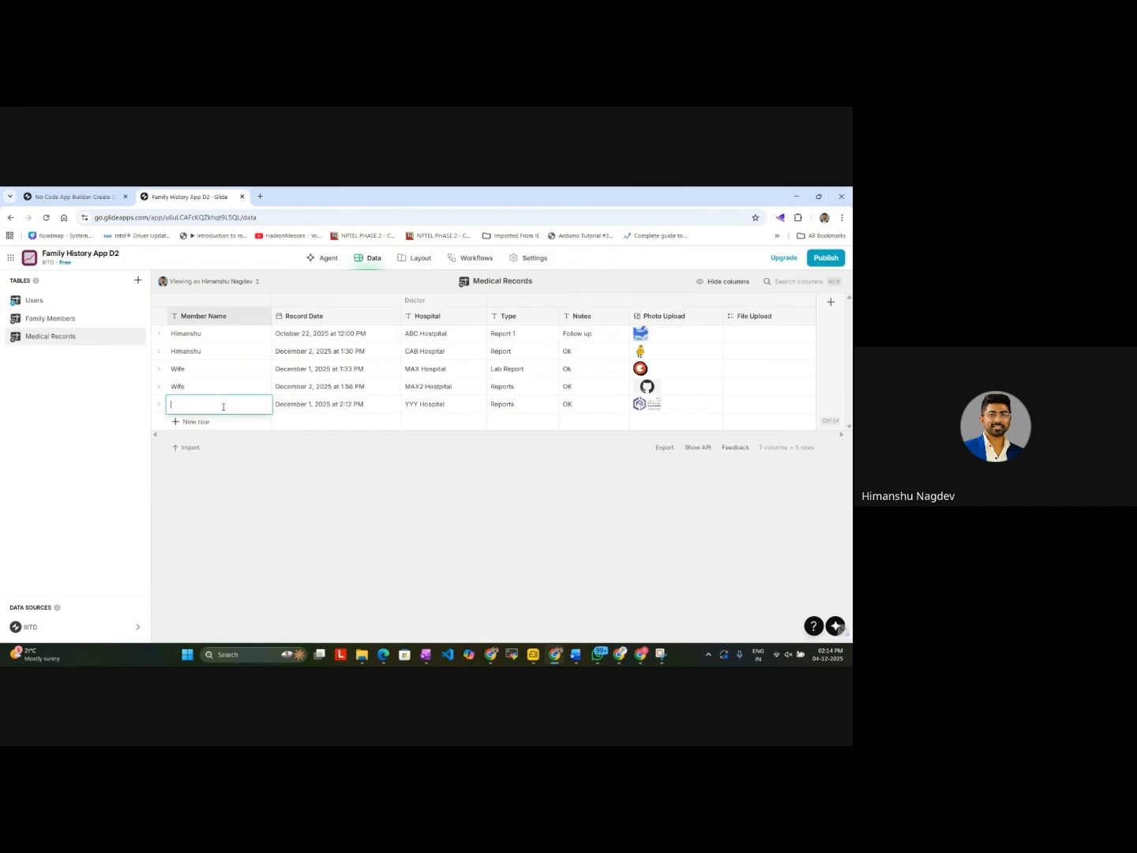
{"action": "left_click", "coordinate": [66, 192]}
{"action": "left_click", "coordinate": [190, 197]}
Step: Set the Member Name placeholder in the add-record form on Sister's page to the Name column
{"action": "left_click", "coordinate": [416, 257]}
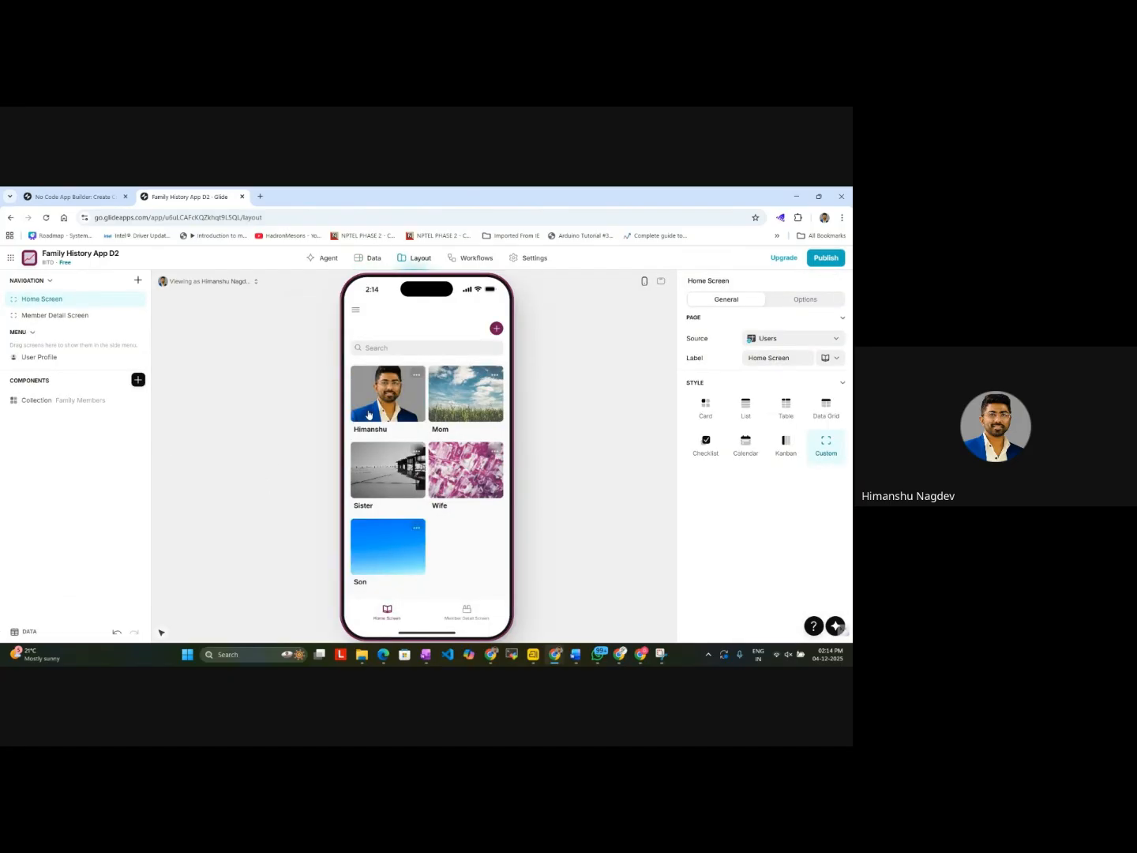
{"action": "left_click", "coordinate": [395, 497]}
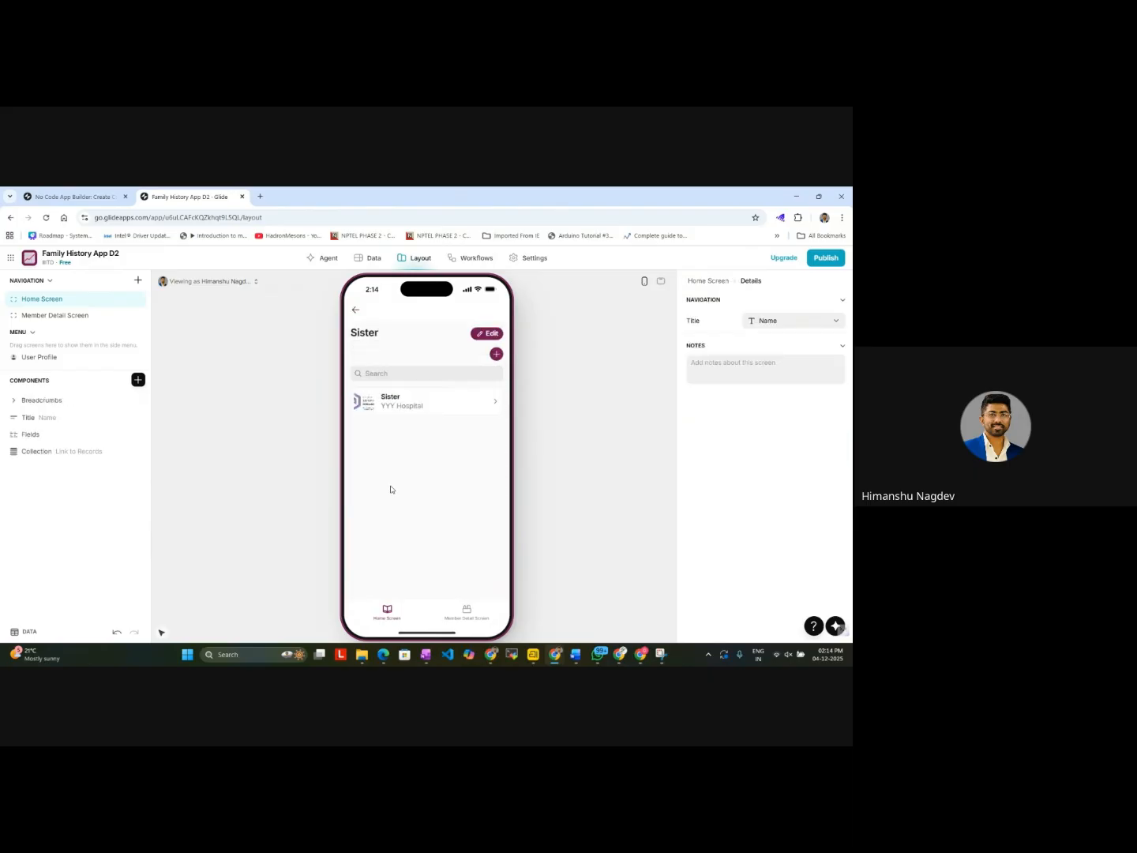
{"action": "left_click", "coordinate": [497, 354]}
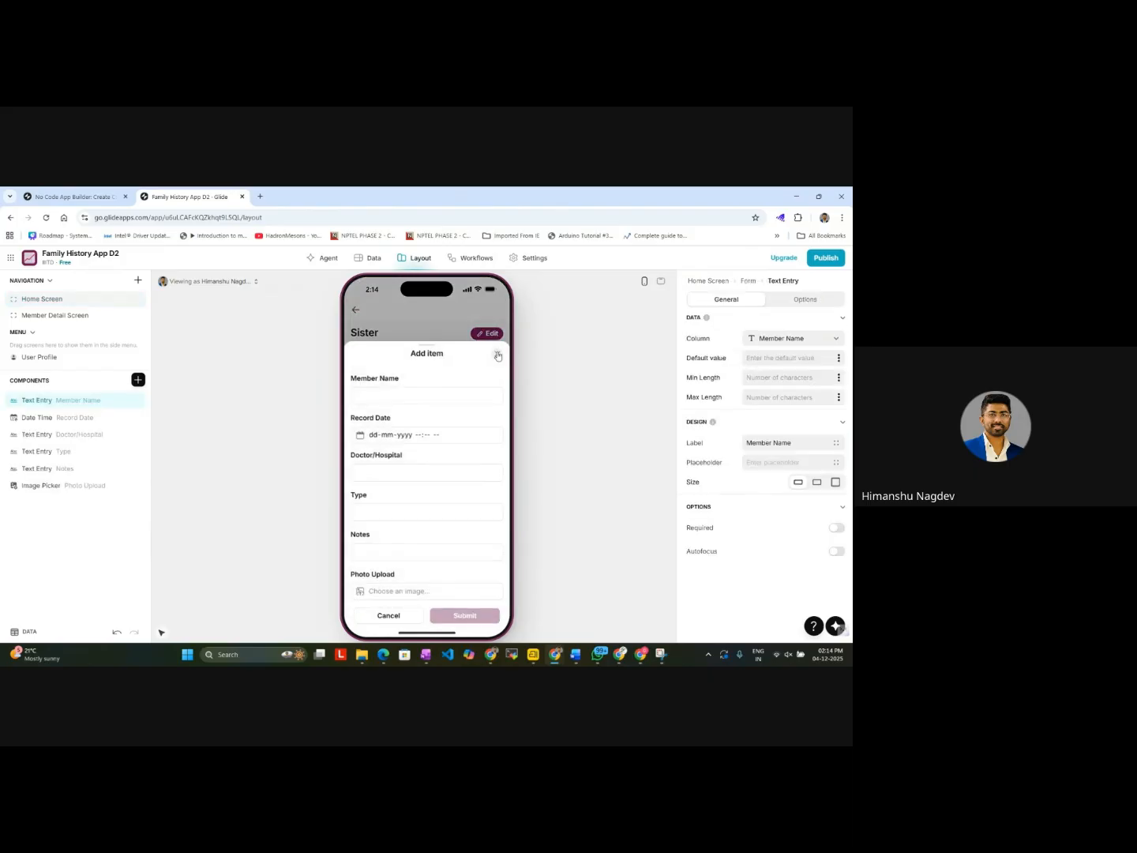
{"action": "double_click", "coordinate": [82, 401]}
{"action": "left_click", "coordinate": [767, 462]}
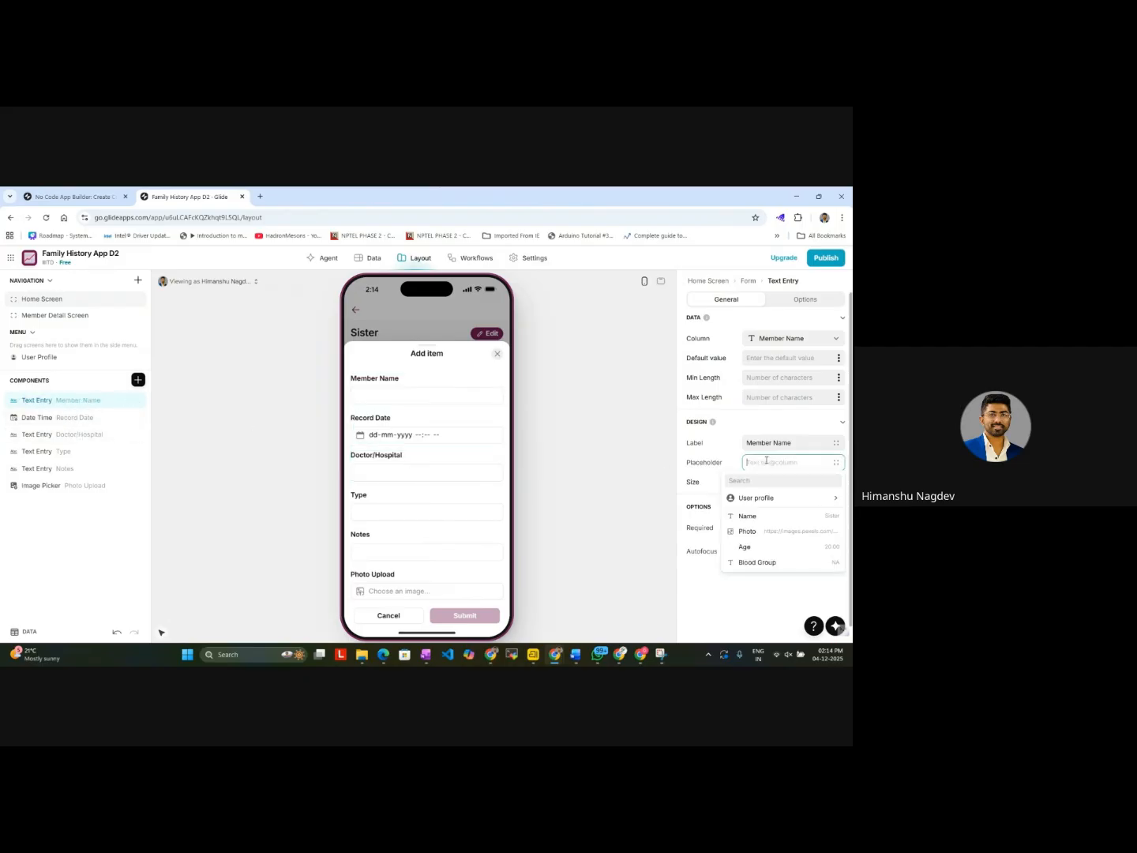
{"action": "left_click", "coordinate": [758, 516]}
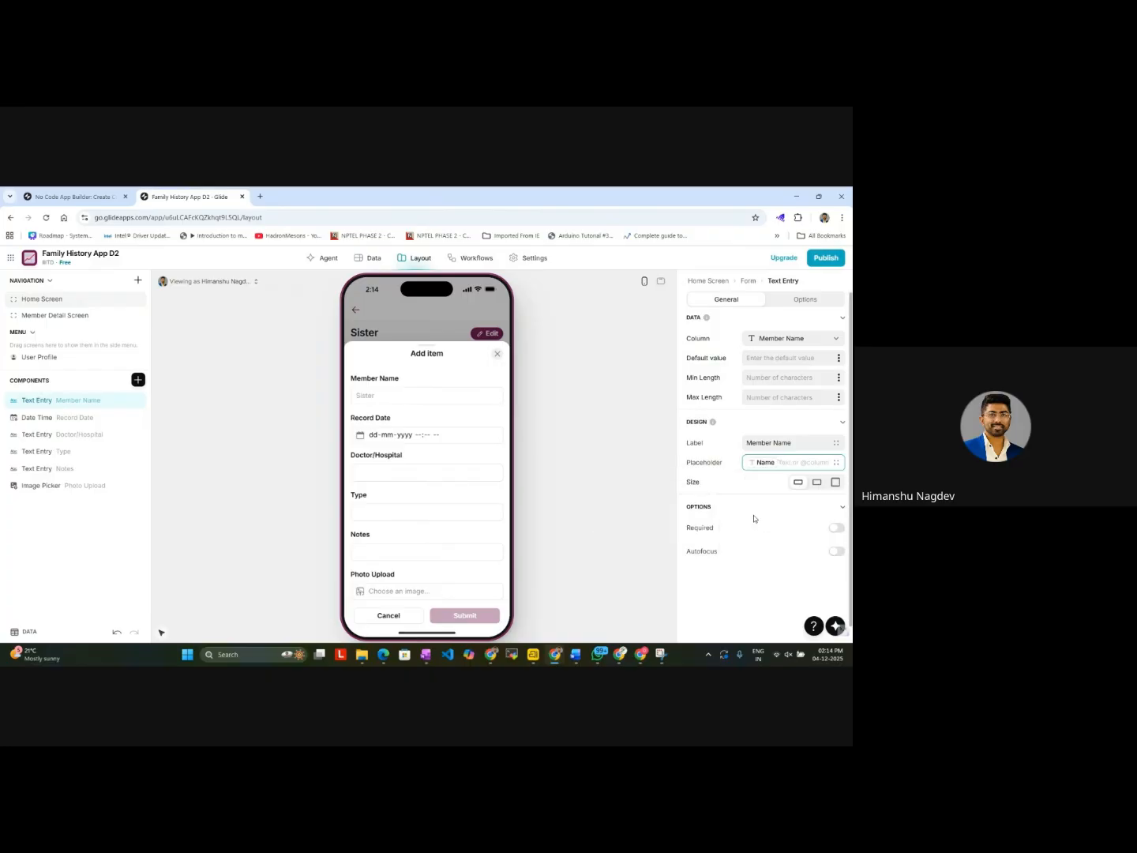
{"action": "left_click", "coordinate": [632, 509]}
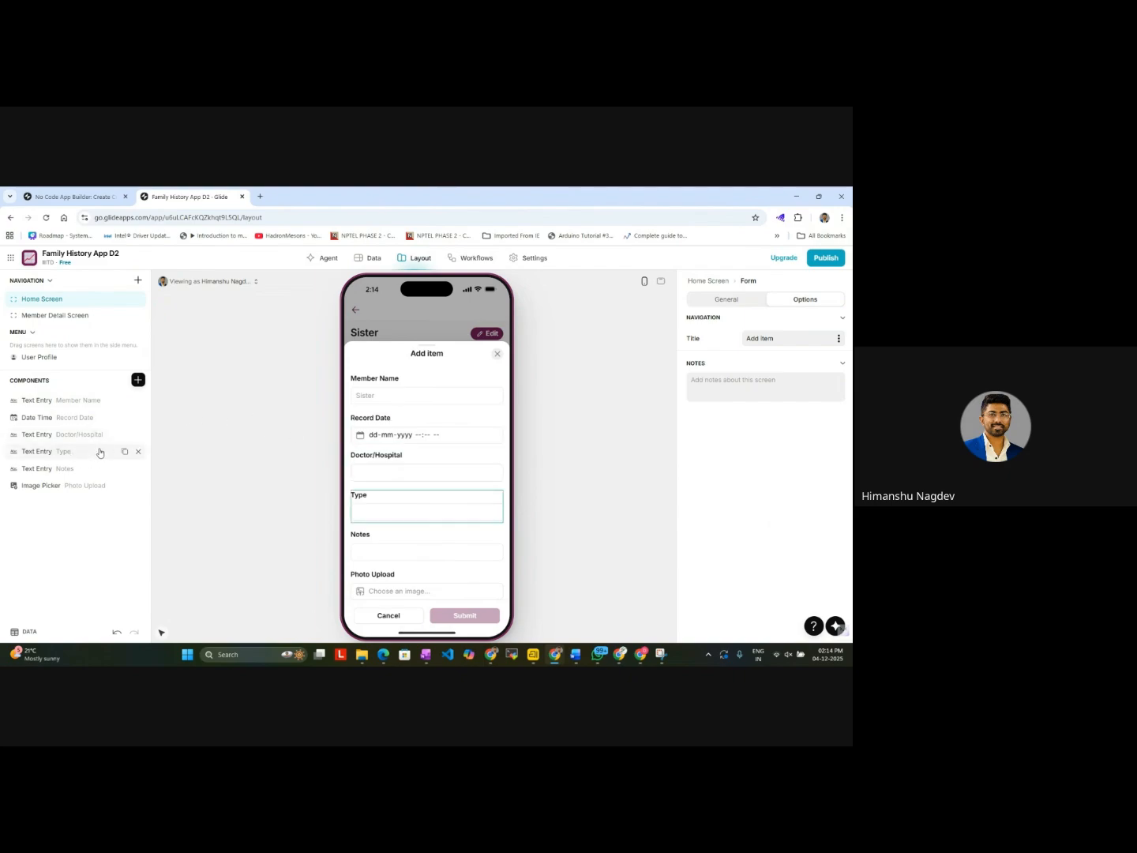
Step: Check the Member Name placeholder in the add-record form on Mom's page and return to the Home Screen
{"action": "left_click", "coordinate": [497, 354]}
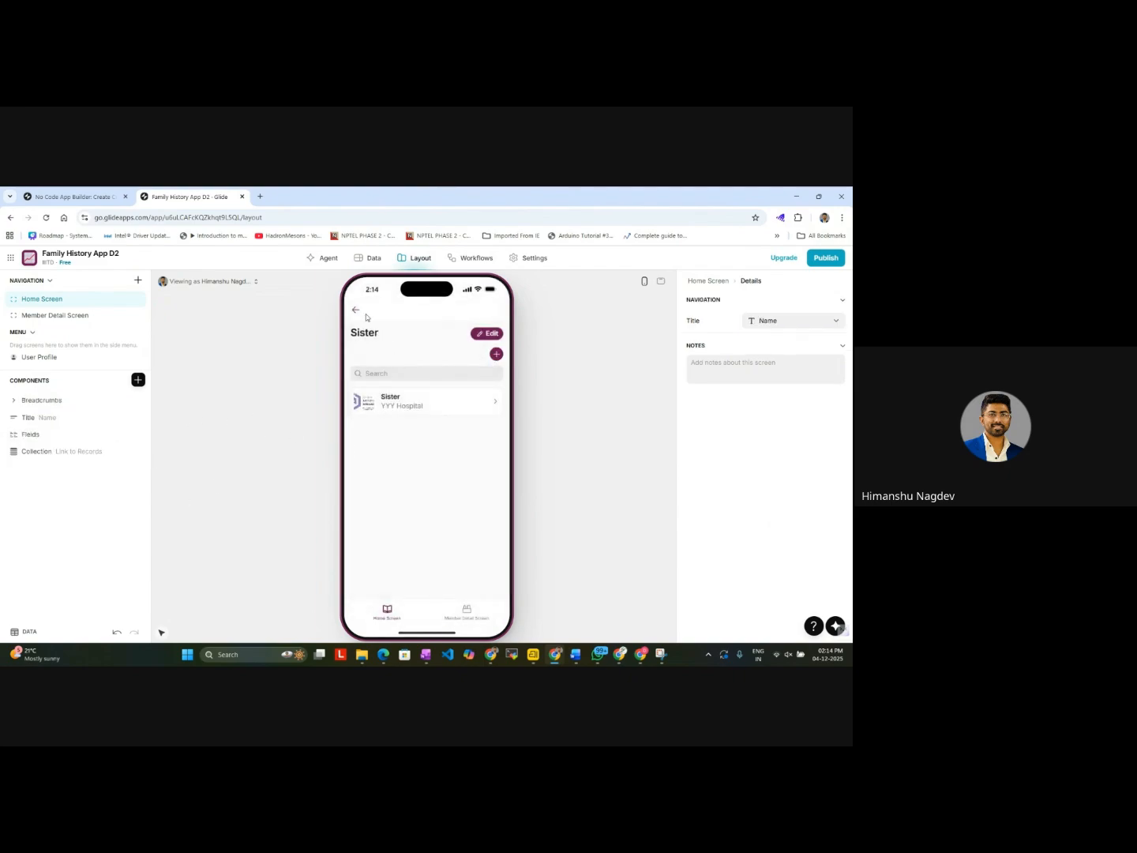
{"action": "left_click", "coordinate": [356, 310]}
{"action": "left_click", "coordinate": [473, 383]}
{"action": "left_click", "coordinate": [500, 357]}
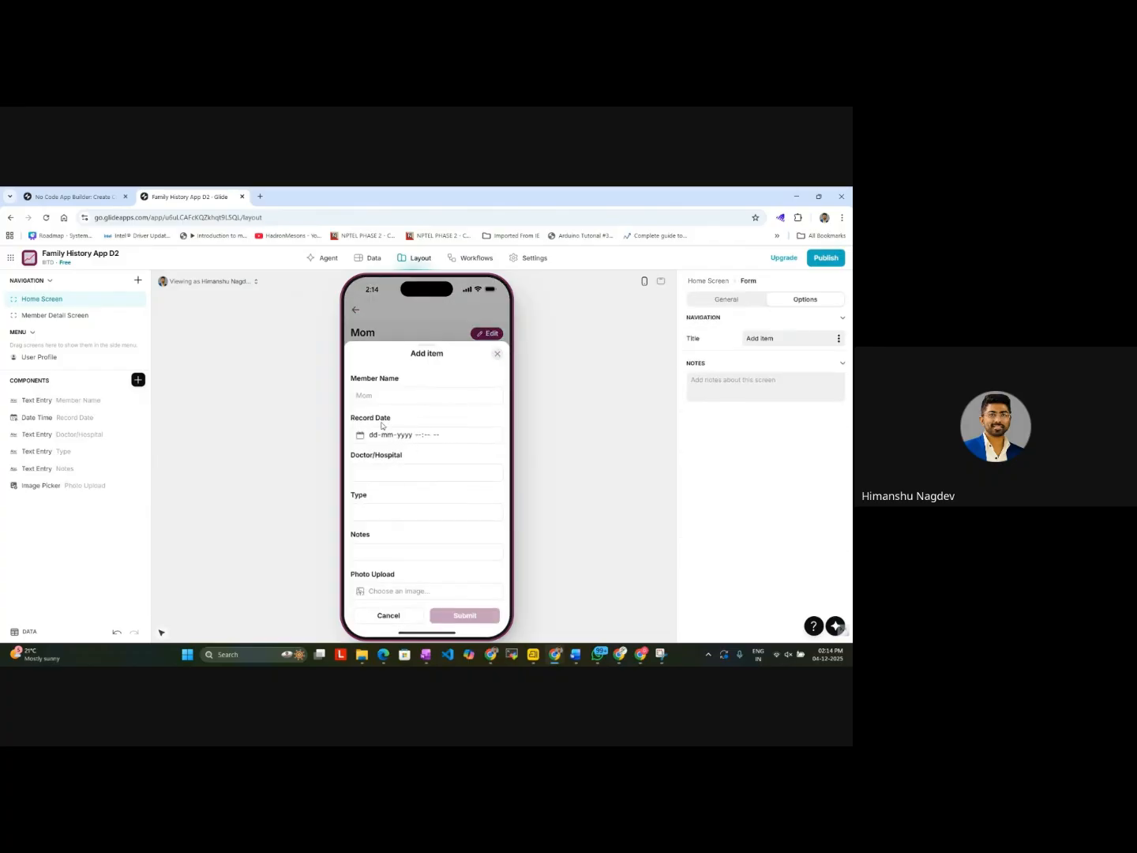
{"action": "left_click", "coordinate": [498, 354]}
{"action": "left_click", "coordinate": [356, 310]}
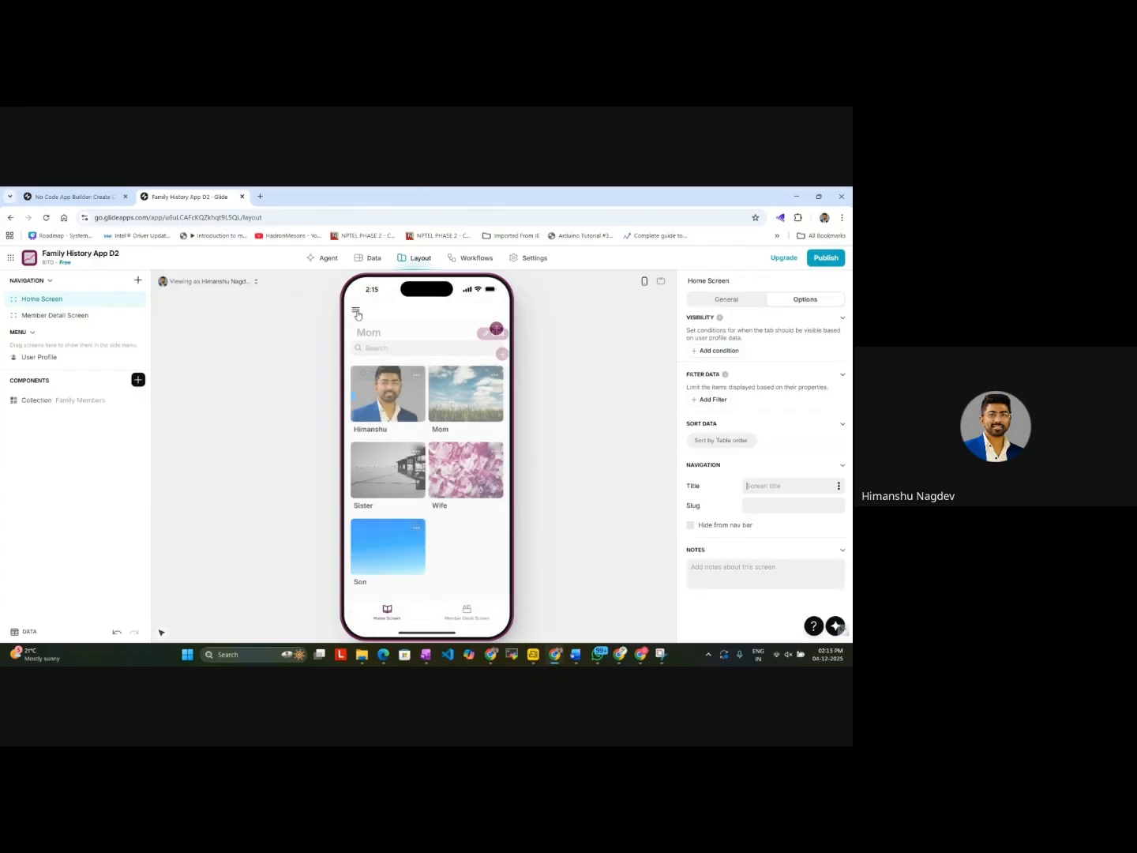
Step: Examine the Member Detail Screen's record list and its add form, including the settings of each form component
{"action": "left_click", "coordinate": [467, 612]}
{"action": "left_click", "coordinate": [497, 354]}
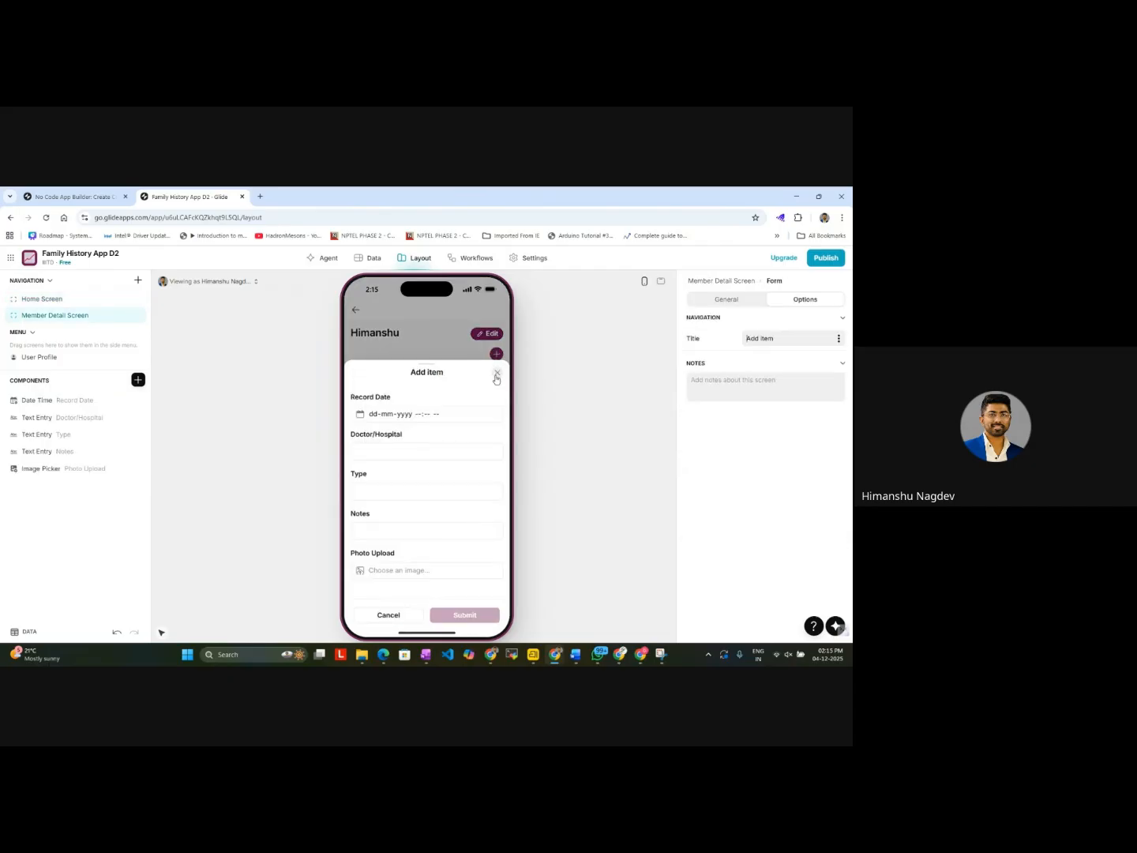
{"action": "left_click", "coordinate": [496, 372]}
{"action": "scroll", "coordinate": [446, 472], "scroll_direction": "down", "scroll_amount": 3}
{"action": "scroll", "coordinate": [446, 472], "scroll_direction": "up", "scroll_amount": 3}
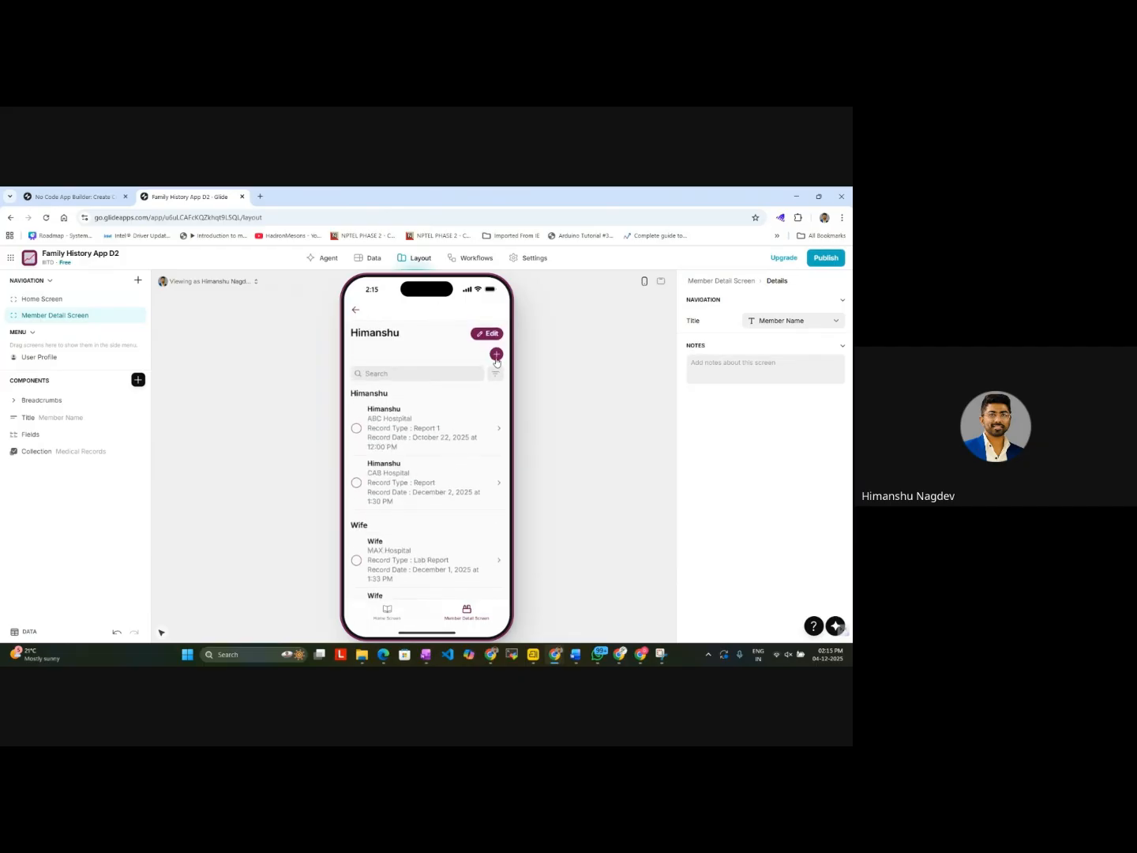
{"action": "left_click", "coordinate": [497, 357]}
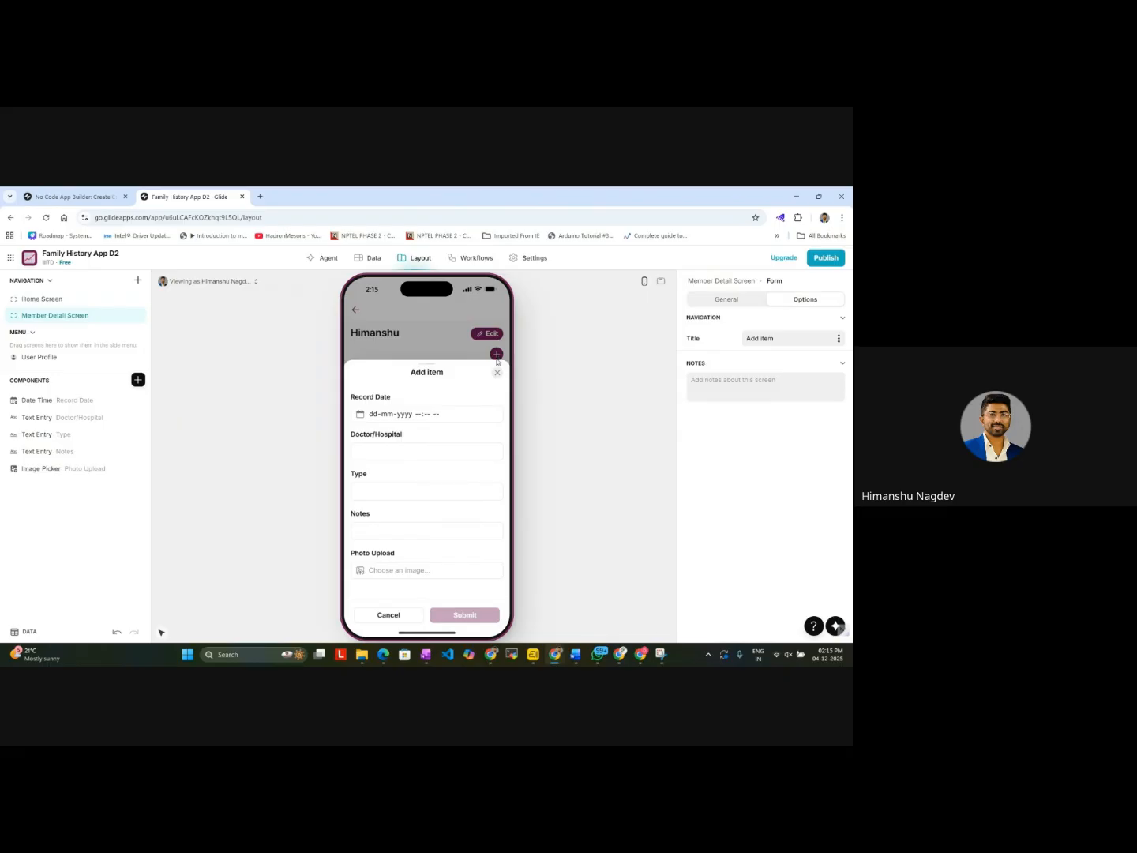
{"action": "left_click", "coordinate": [92, 422]}
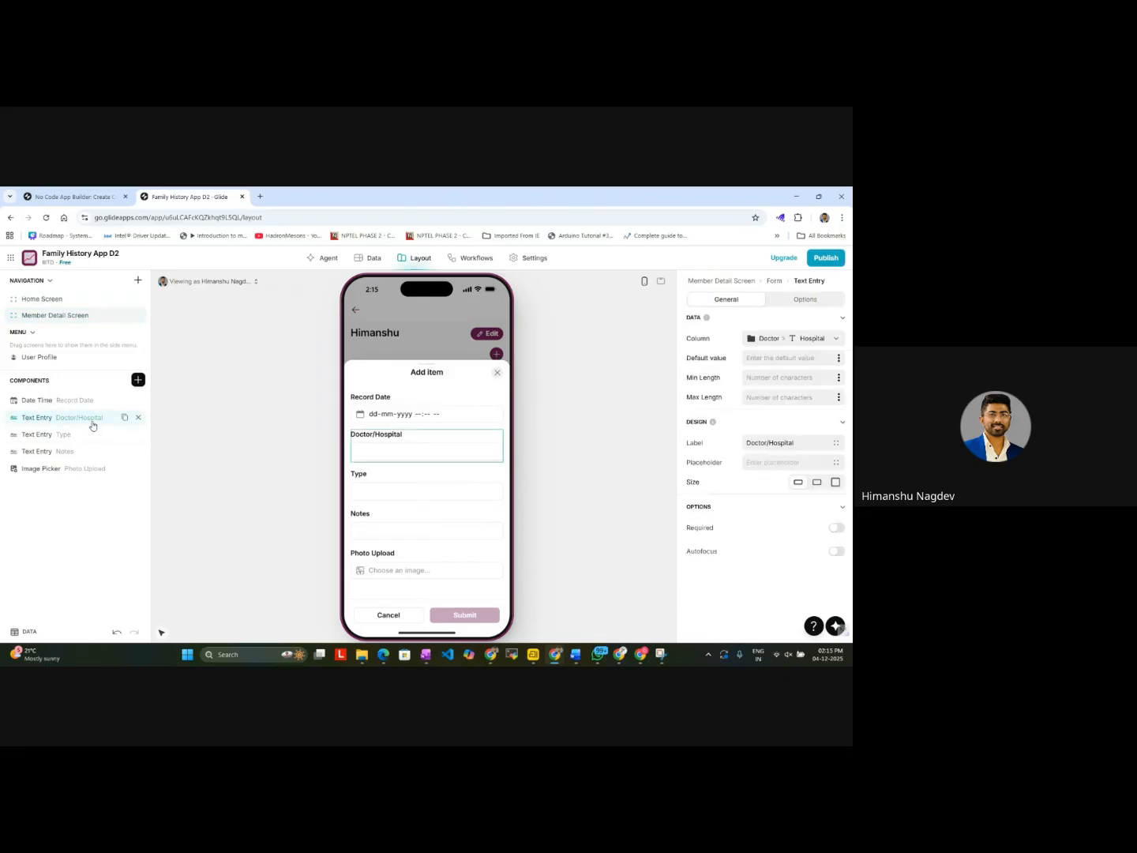
{"action": "left_click", "coordinate": [35, 403]}
{"action": "left_click", "coordinate": [36, 417]}
{"action": "left_click", "coordinate": [38, 435]}
{"action": "left_click", "coordinate": [41, 451]}
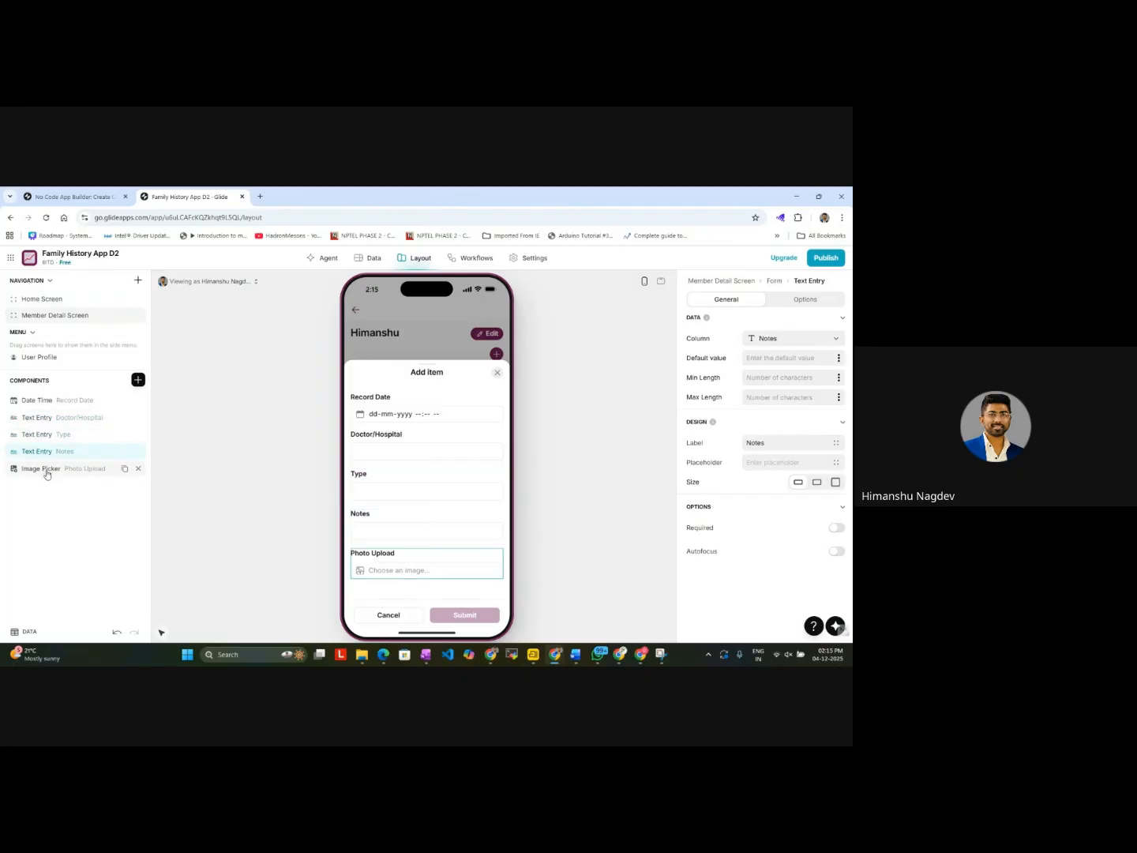
{"action": "left_click", "coordinate": [46, 474]}
Step: Fill in the Member Detail Screen's add form with Doctor/Hospital ABC3, type Consultation and notes fine, leaving Record Date empty
{"action": "left_click", "coordinate": [395, 451]}
{"action": "left_click", "coordinate": [383, 445]}
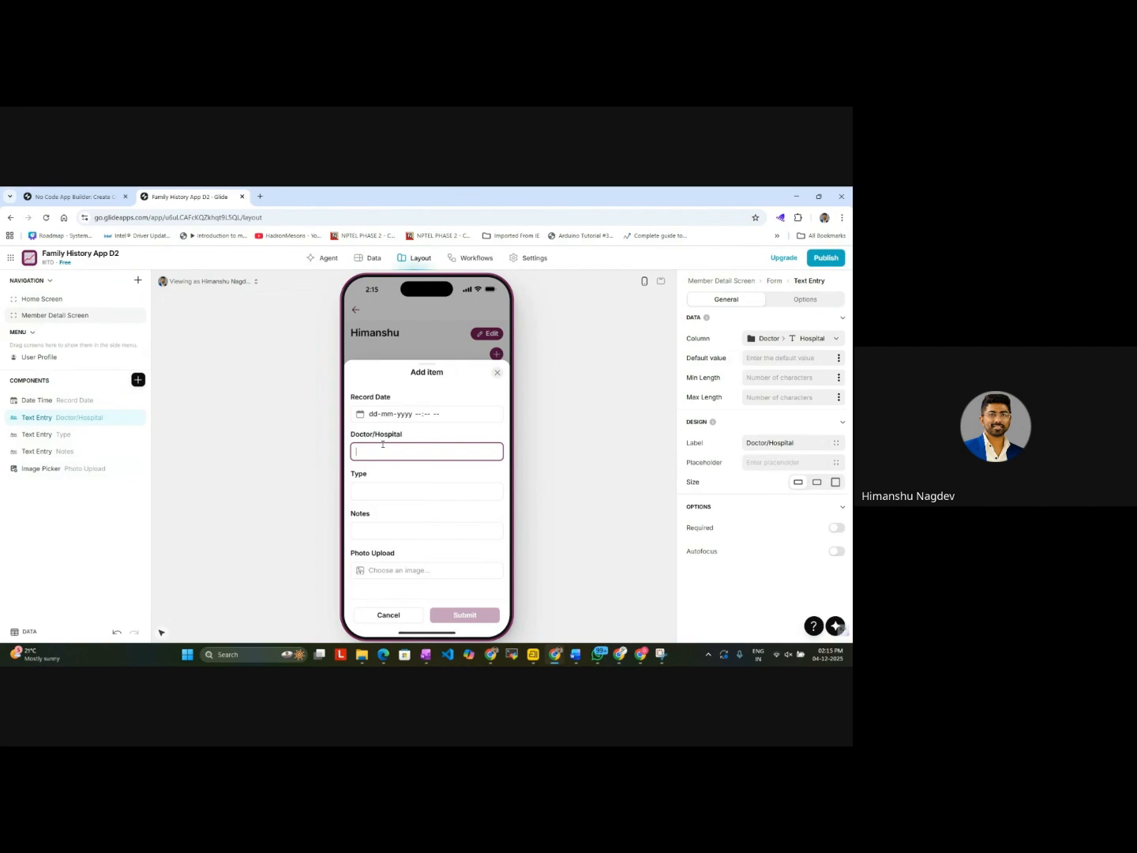
{"action": "type", "text": "ABC"}
{"action": "left_click", "coordinate": [388, 493]}
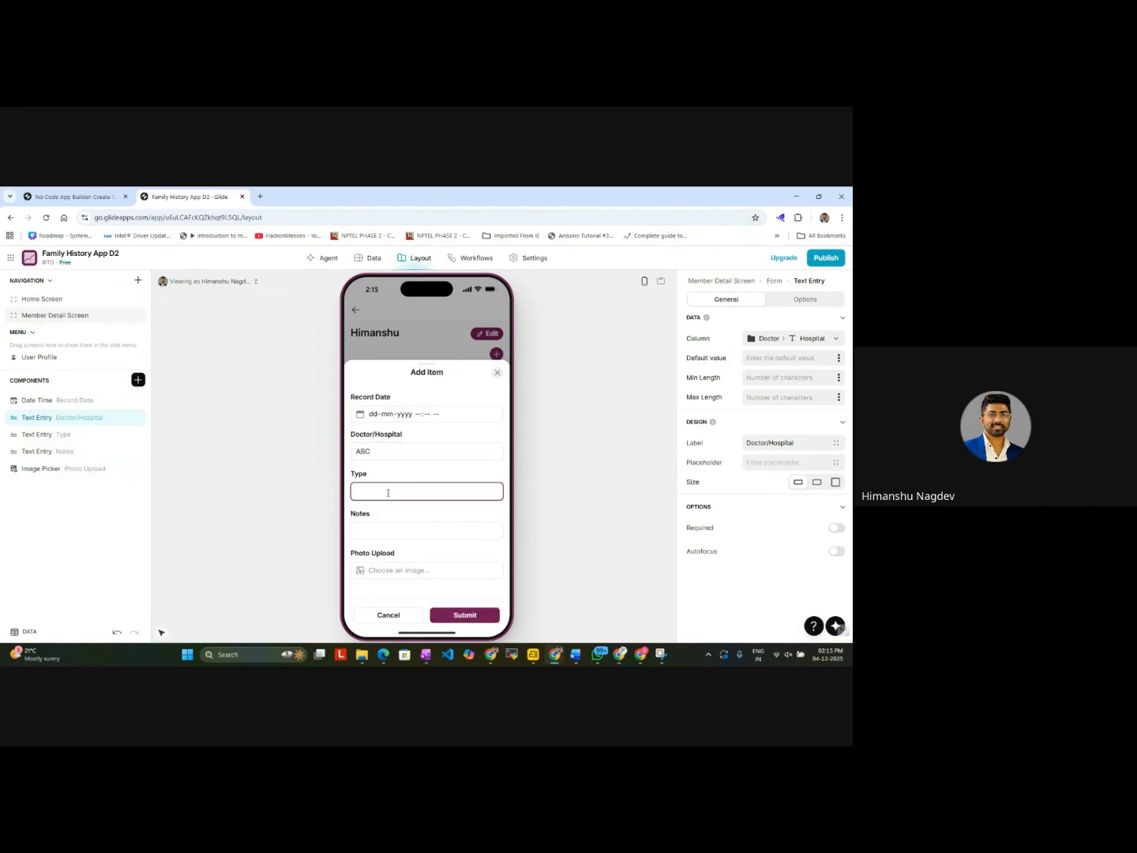
{"action": "left_click", "coordinate": [398, 451]}
{"action": "type", "text": "3"}
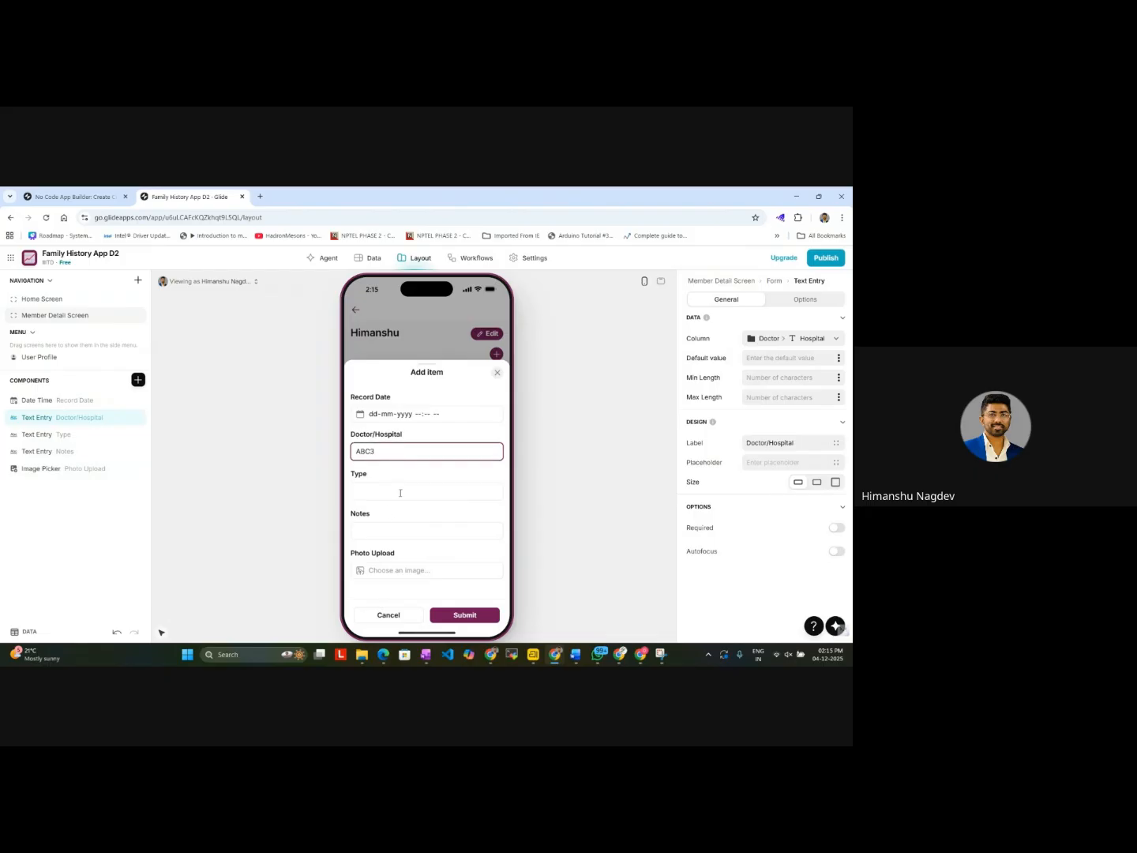
{"action": "left_click", "coordinate": [400, 493]}
{"action": "type", "text": "SA"}
{"action": "left_click", "coordinate": [394, 531]}
{"action": "left_click_drag", "start_coordinate": [367, 492], "coordinate": [355, 488]}
{"action": "type", "text": "Consultation"}
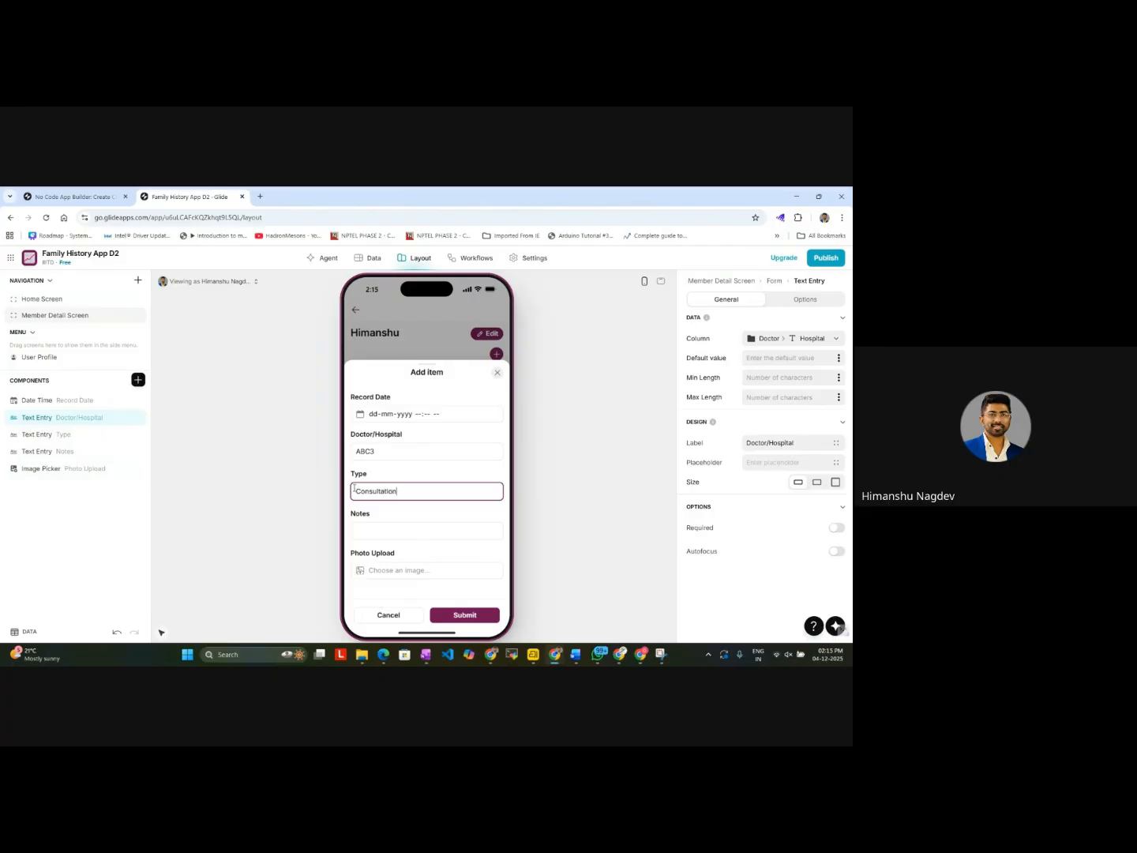
{"action": "left_click", "coordinate": [379, 533]}
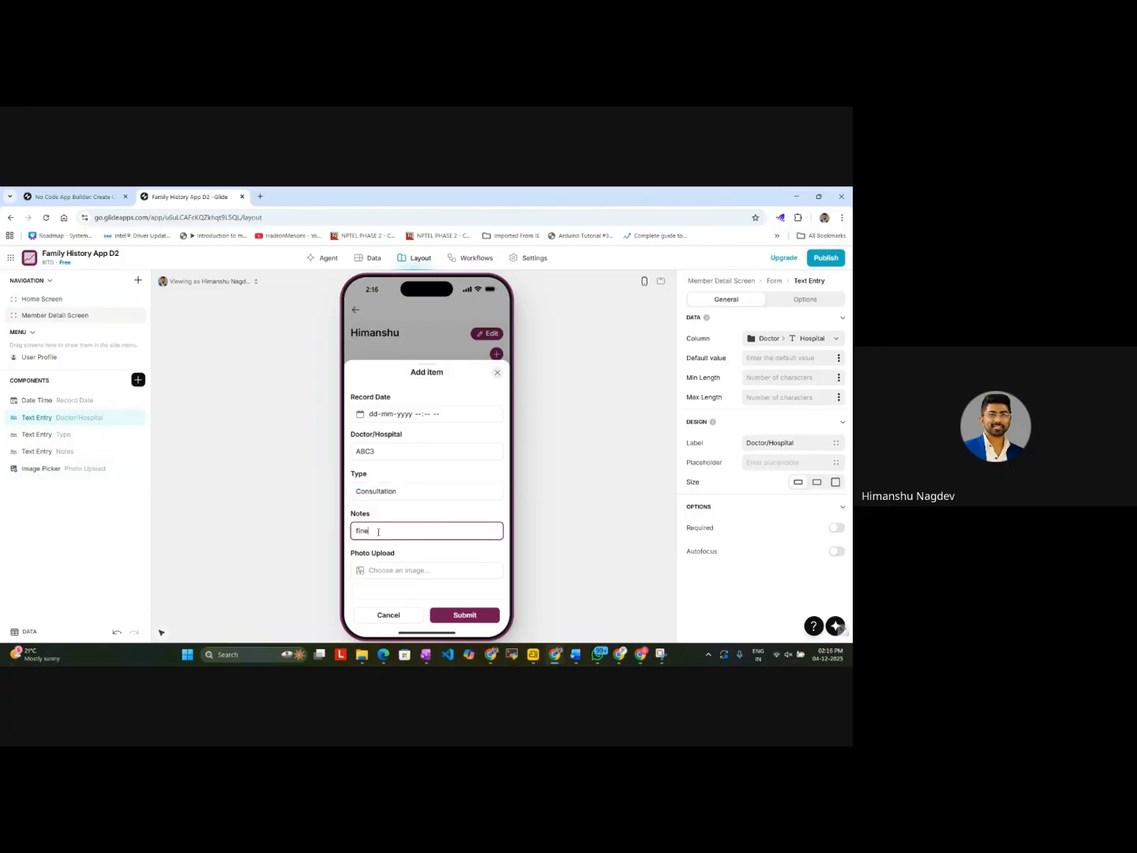
Step: Upload the Gemini-generated logo image from Downloads as the record's photo and submit the record
{"action": "left_click", "coordinate": [387, 576]}
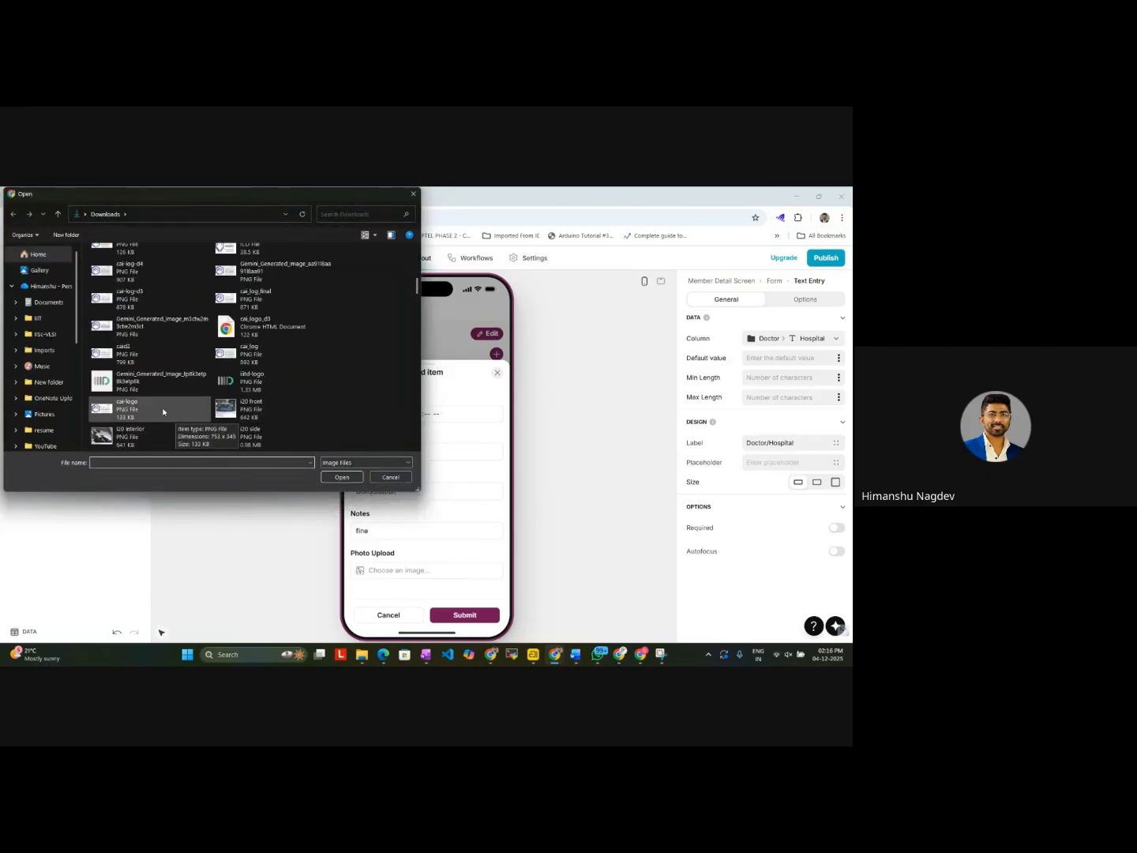
{"action": "double_click", "coordinate": [144, 384]}
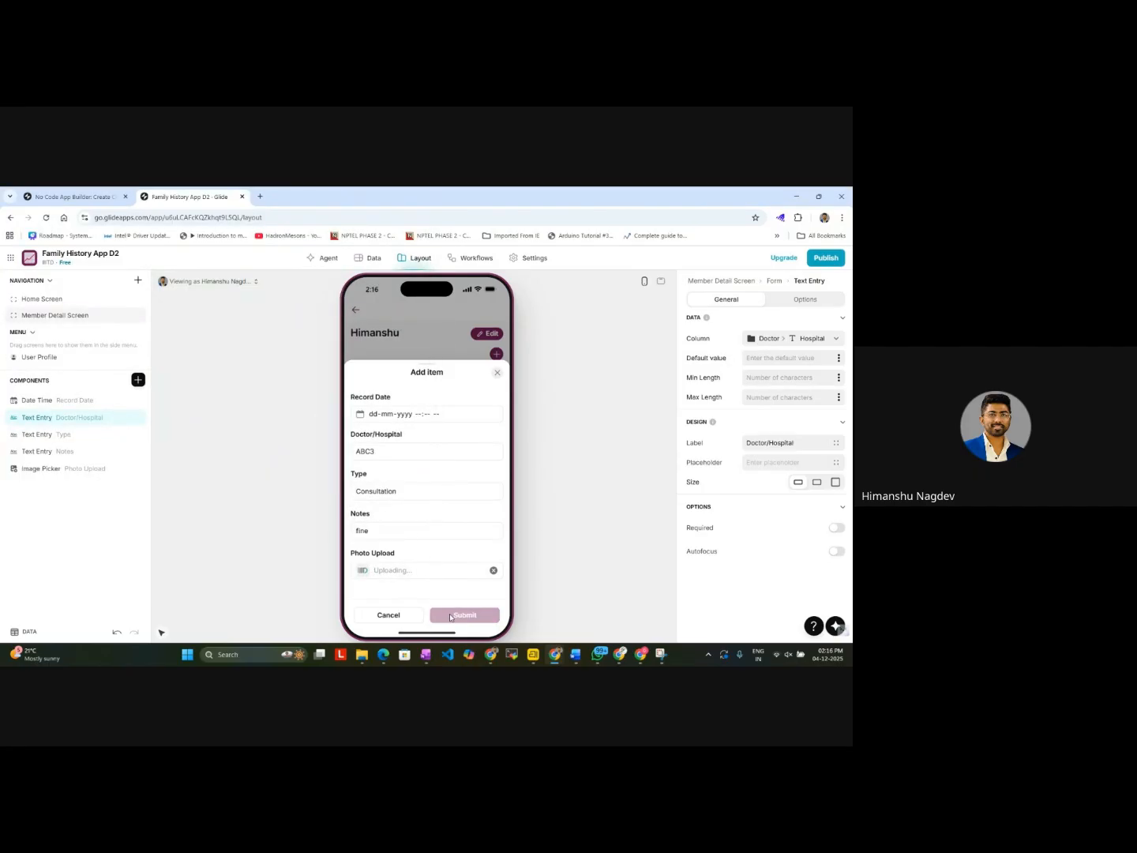
{"action": "left_click", "coordinate": [454, 616]}
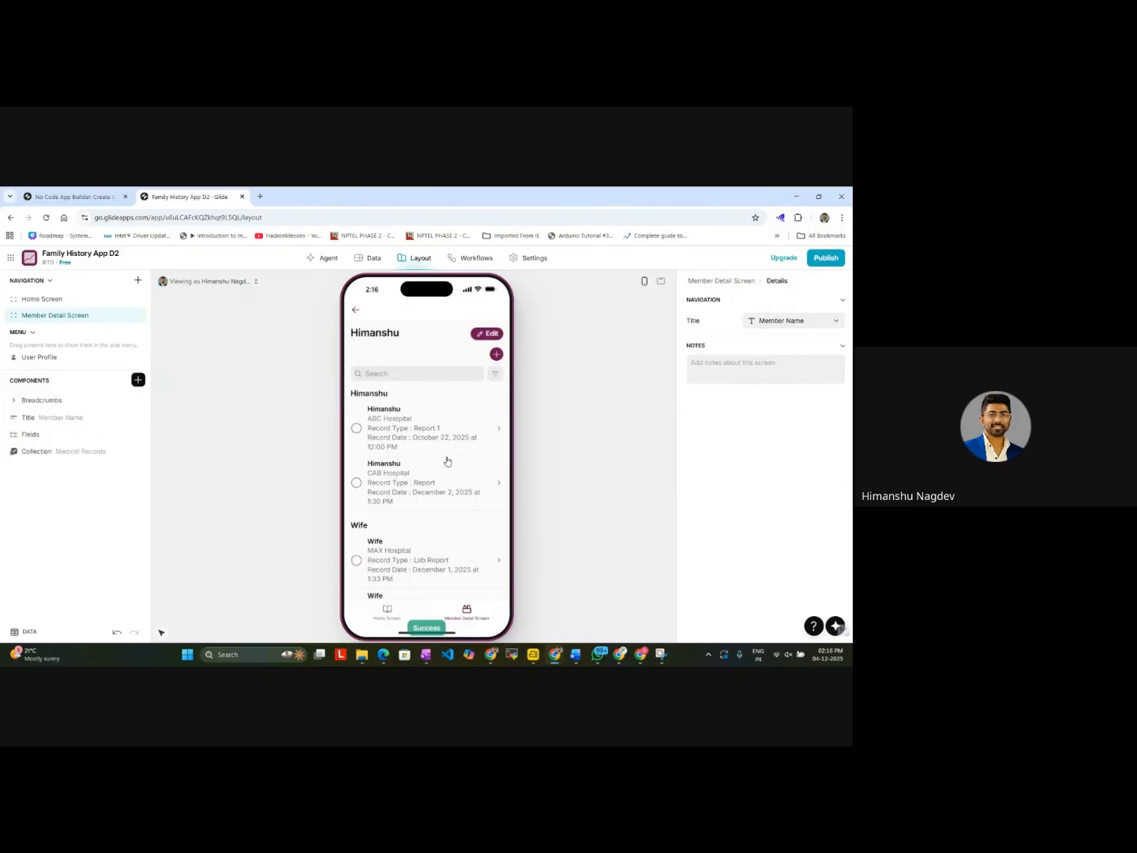
Step: Check the Member Detail Screen's list and the Medical Records table for the newly submitted ABC3 record
{"action": "scroll", "coordinate": [447, 461], "scroll_direction": "down", "scroll_amount": 2}
{"action": "scroll", "coordinate": [366, 387], "scroll_direction": "up", "scroll_amount": 3}
{"action": "left_click", "coordinate": [72, 196]}
{"action": "left_click", "coordinate": [186, 197]}
{"action": "left_click", "coordinate": [369, 258]}
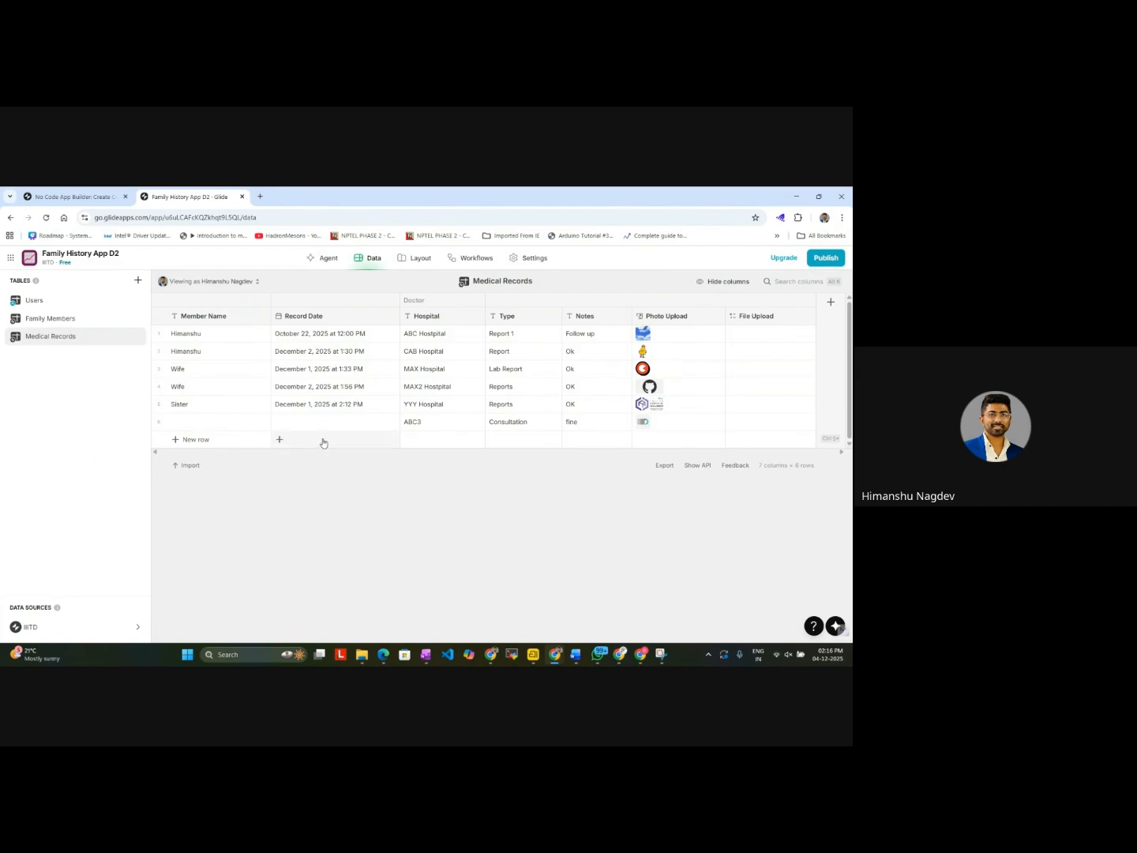
{"action": "left_click", "coordinate": [46, 194]}
{"action": "left_click", "coordinate": [190, 196]}
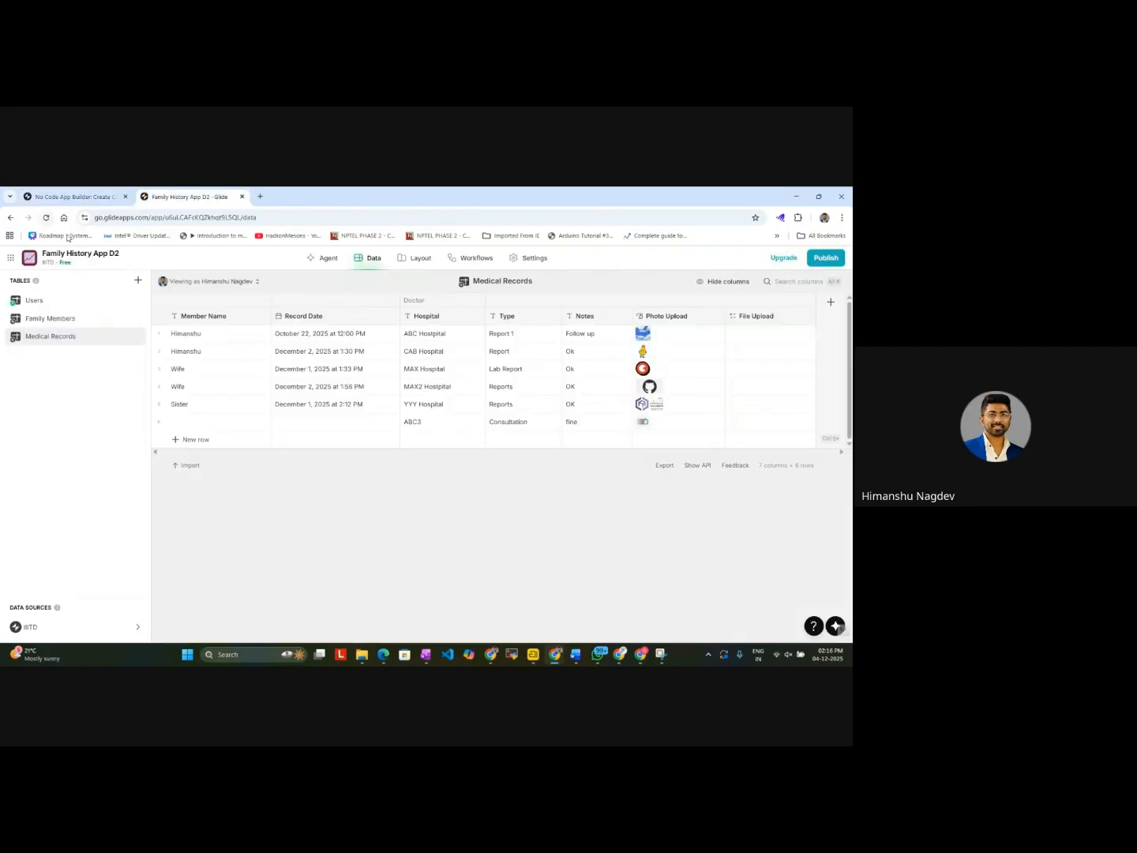
Step: Add a Member Name text entry to the Member Detail Screen's add form and place it between Record Date and Doctor/Hospital
{"action": "left_click", "coordinate": [414, 258]}
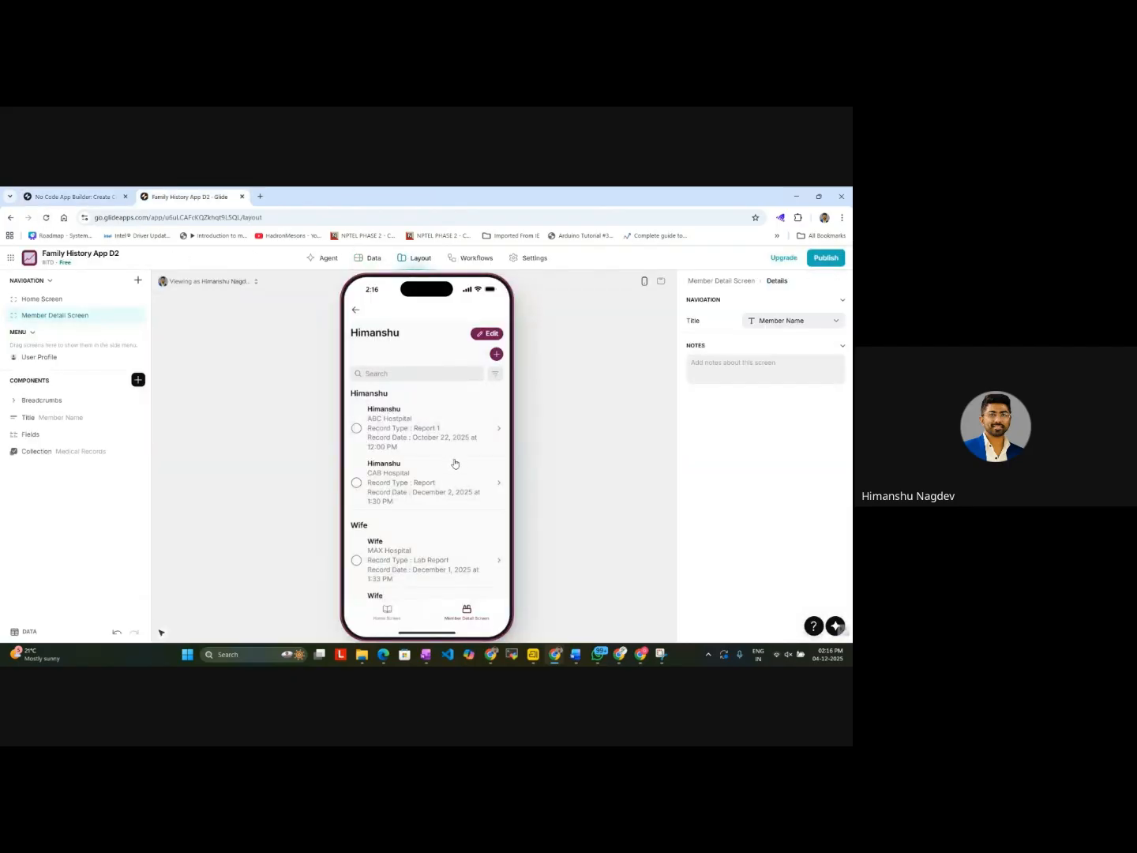
{"action": "scroll", "coordinate": [455, 474], "scroll_direction": "down", "scroll_amount": 2}
{"action": "scroll", "coordinate": [447, 494], "scroll_direction": "up", "scroll_amount": 3}
{"action": "left_click", "coordinate": [496, 355]}
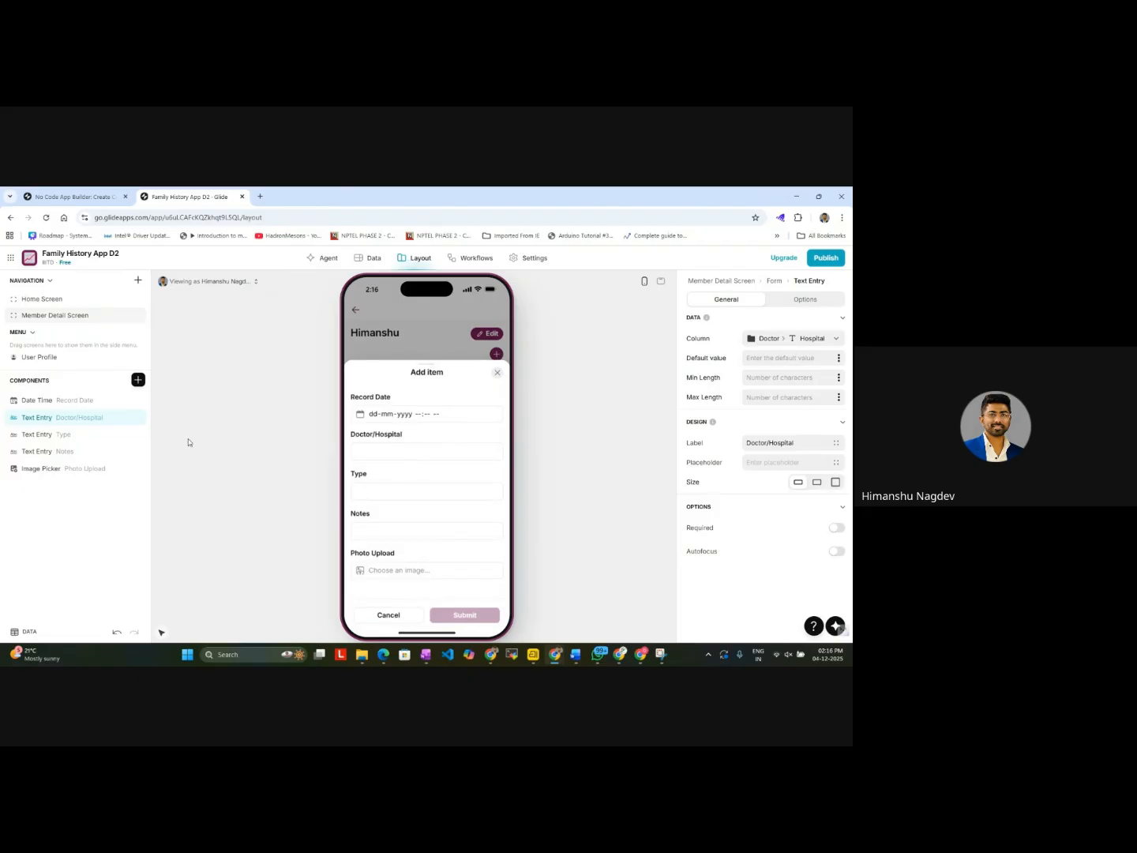
{"action": "left_click", "coordinate": [139, 379]}
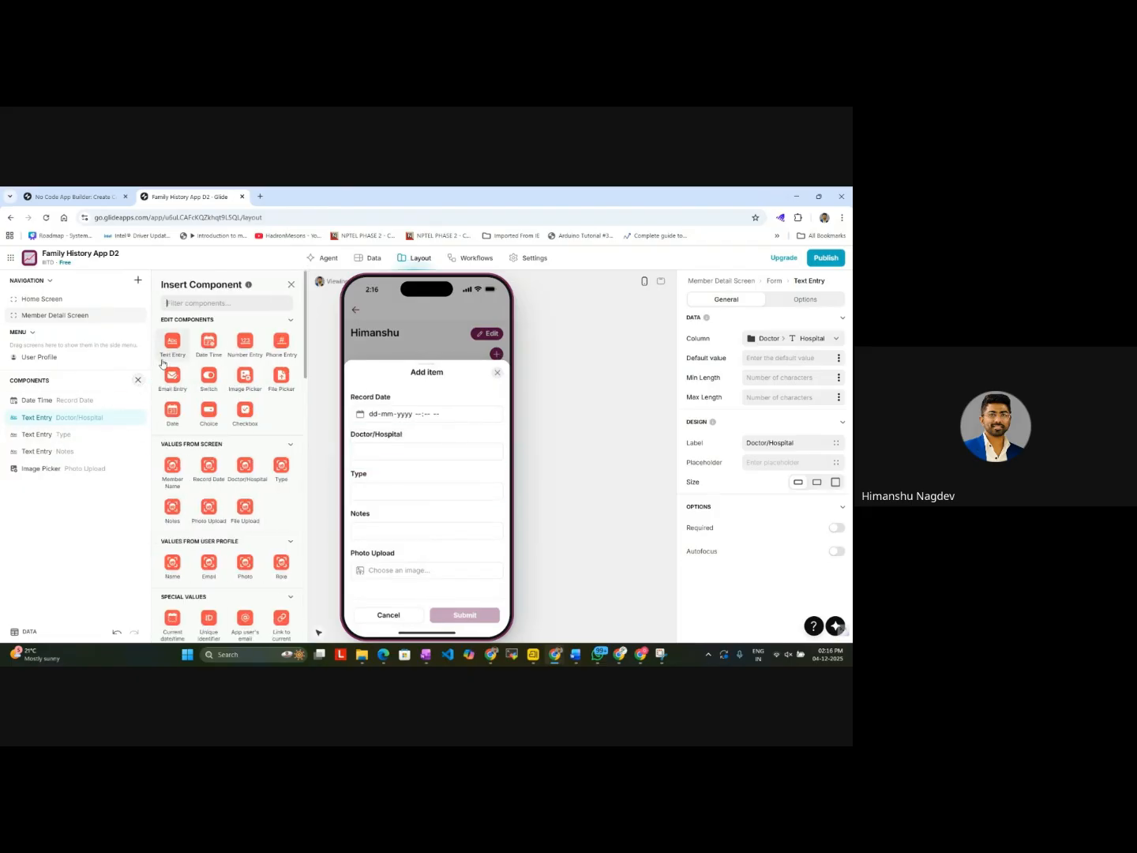
{"action": "type", "text": "Text"}
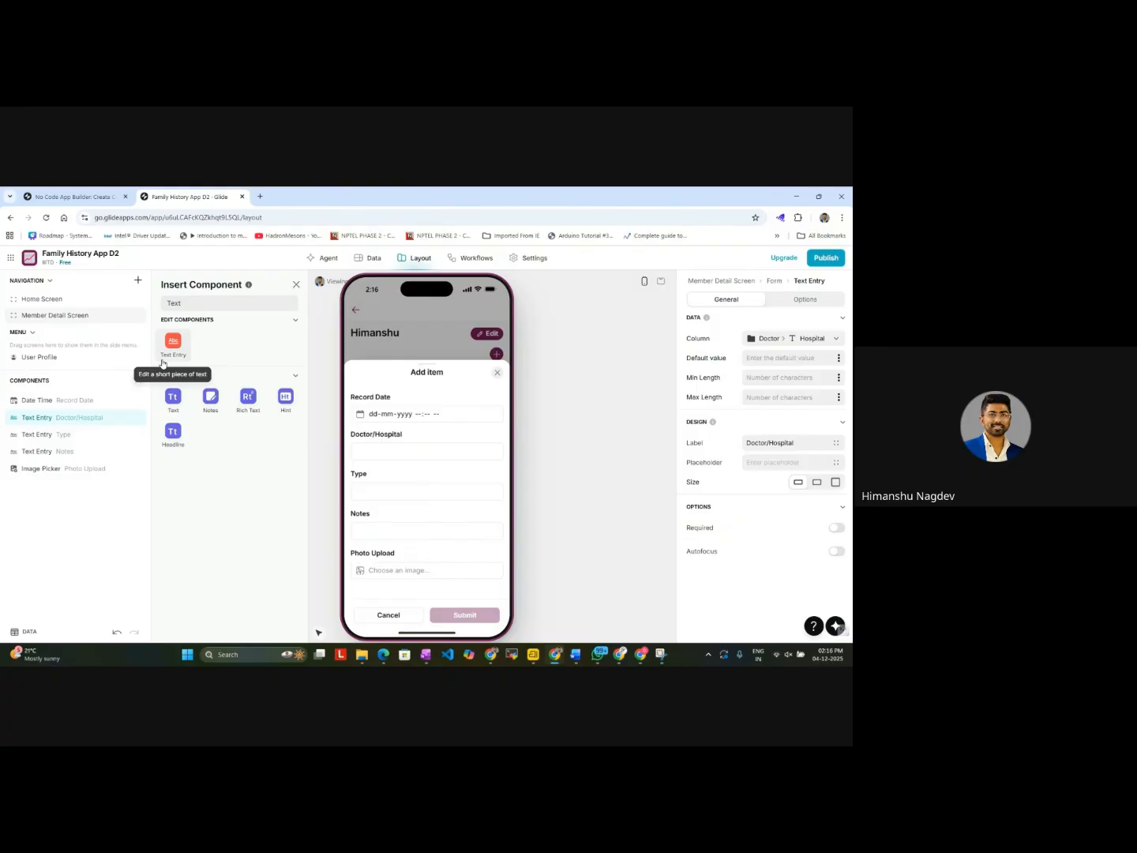
{"action": "left_click", "coordinate": [163, 362]}
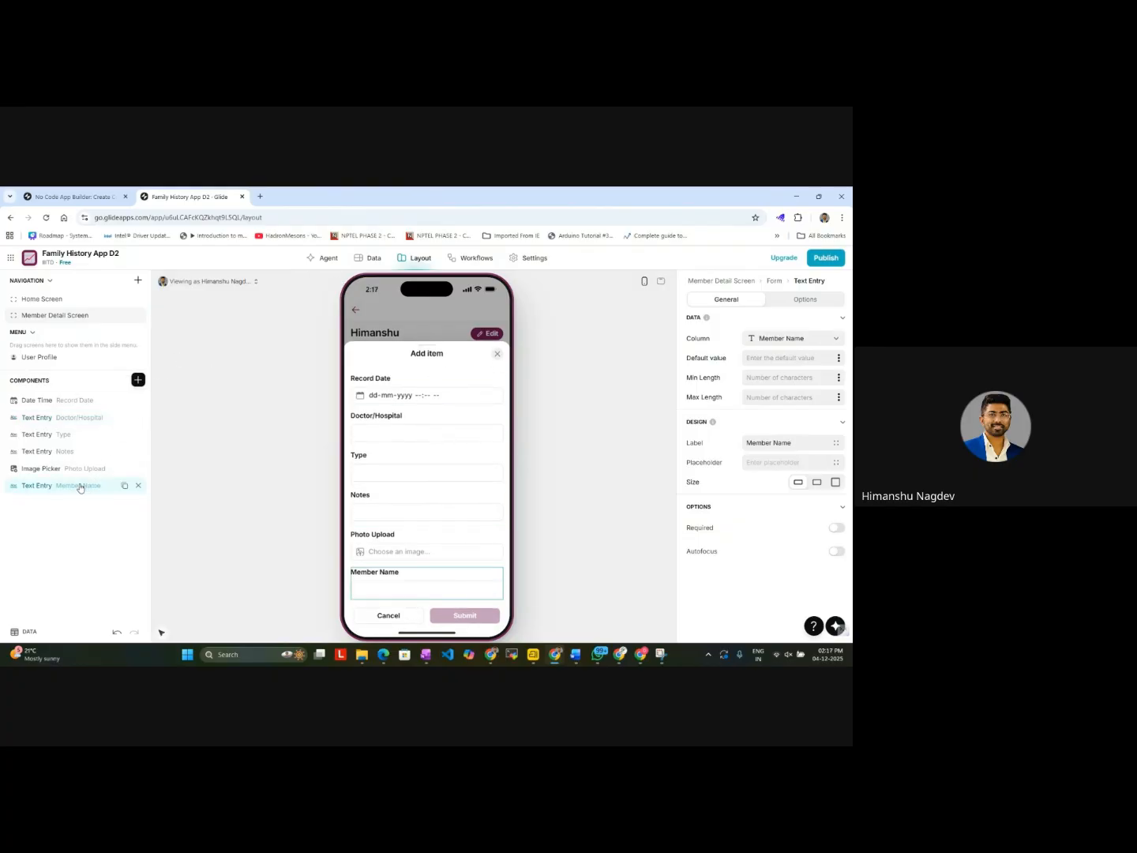
{"action": "left_click_drag", "start_coordinate": [79, 487], "coordinate": [82, 418]}
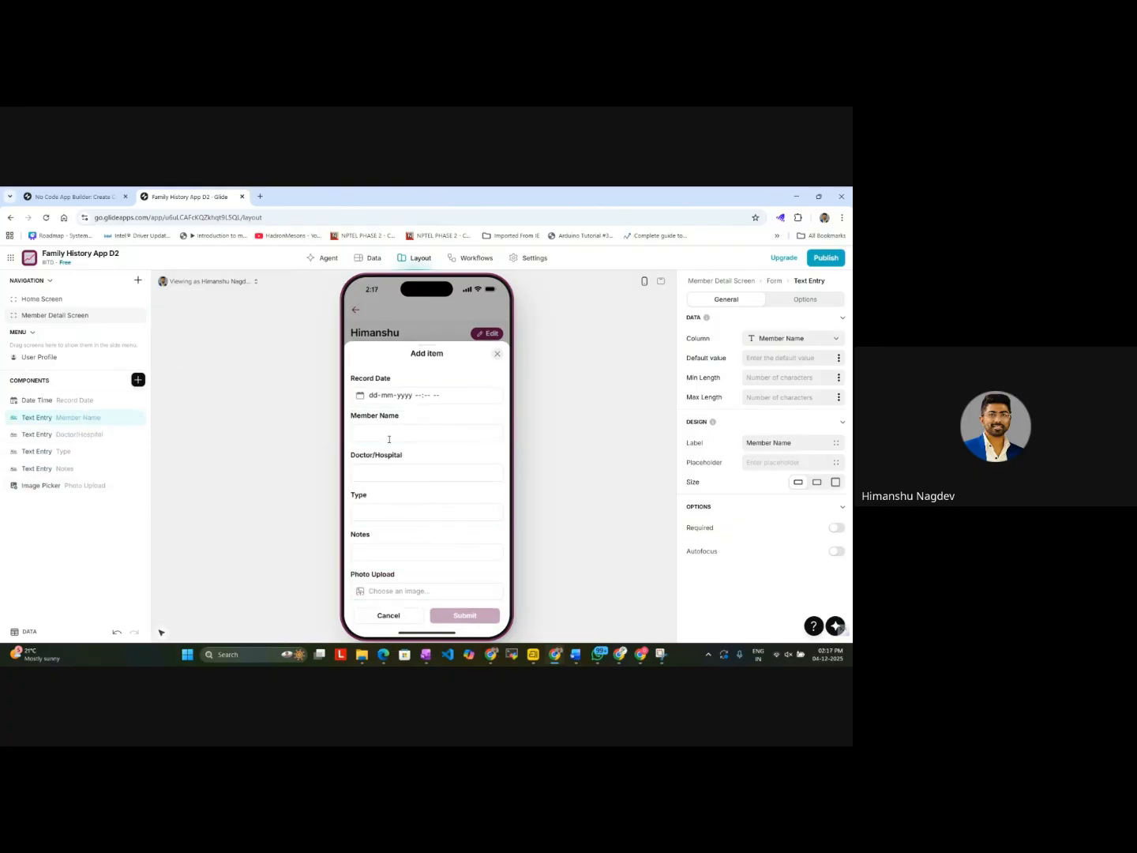
Step: Bind the placeholder of the add form's Member Name text entry to the Member Name column
{"action": "left_click", "coordinate": [763, 463]}
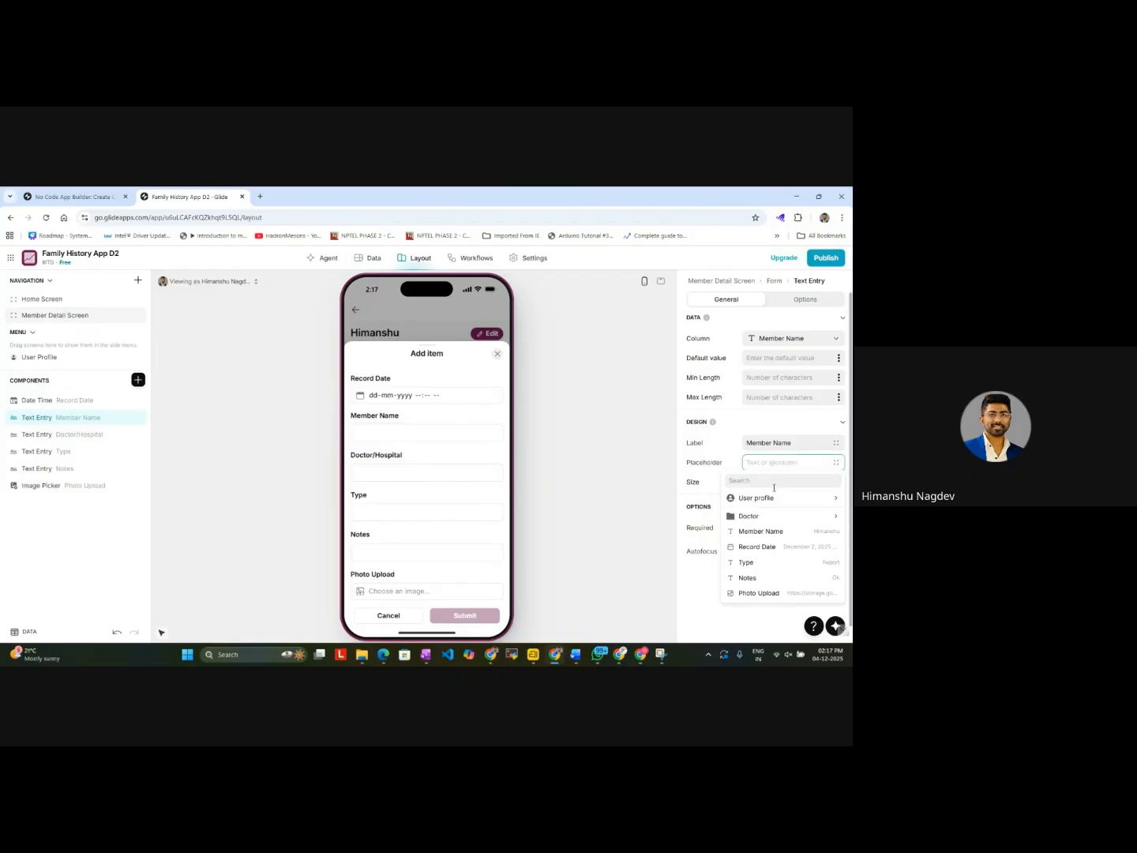
{"action": "left_click", "coordinate": [760, 531]}
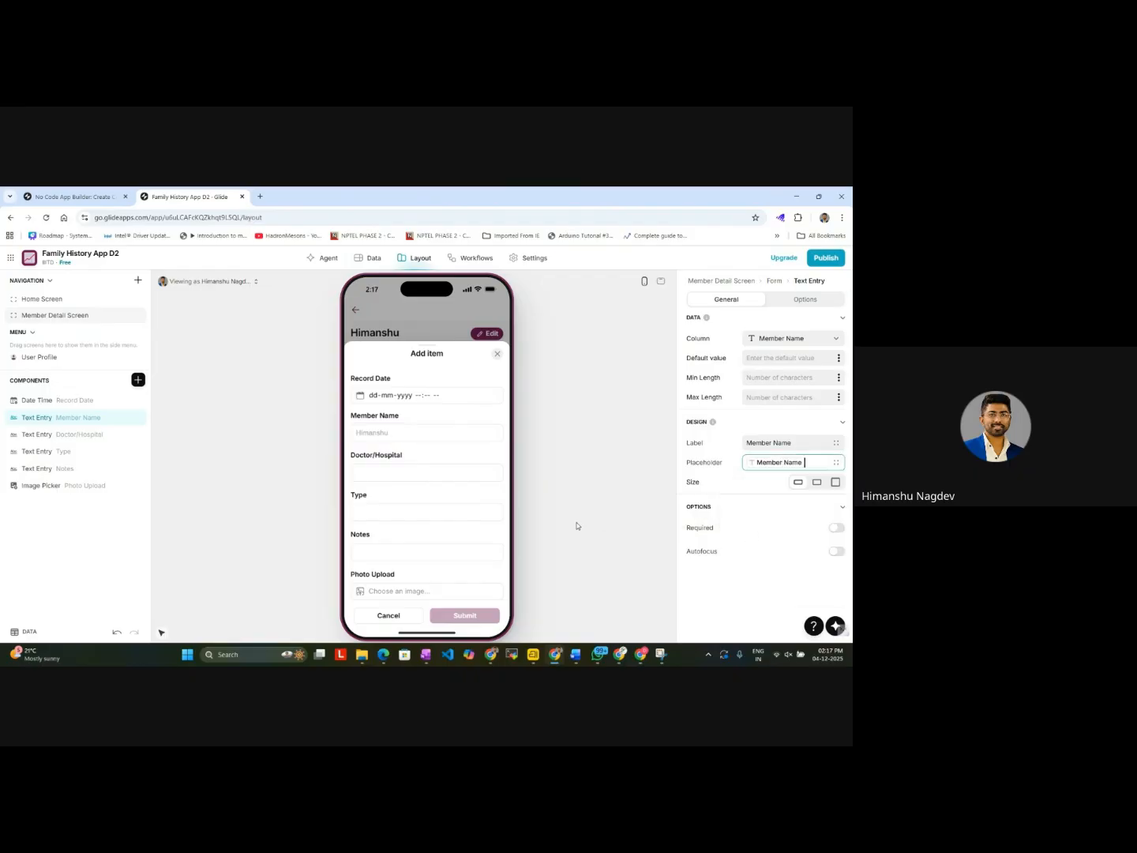
{"action": "left_click", "coordinate": [605, 508]}
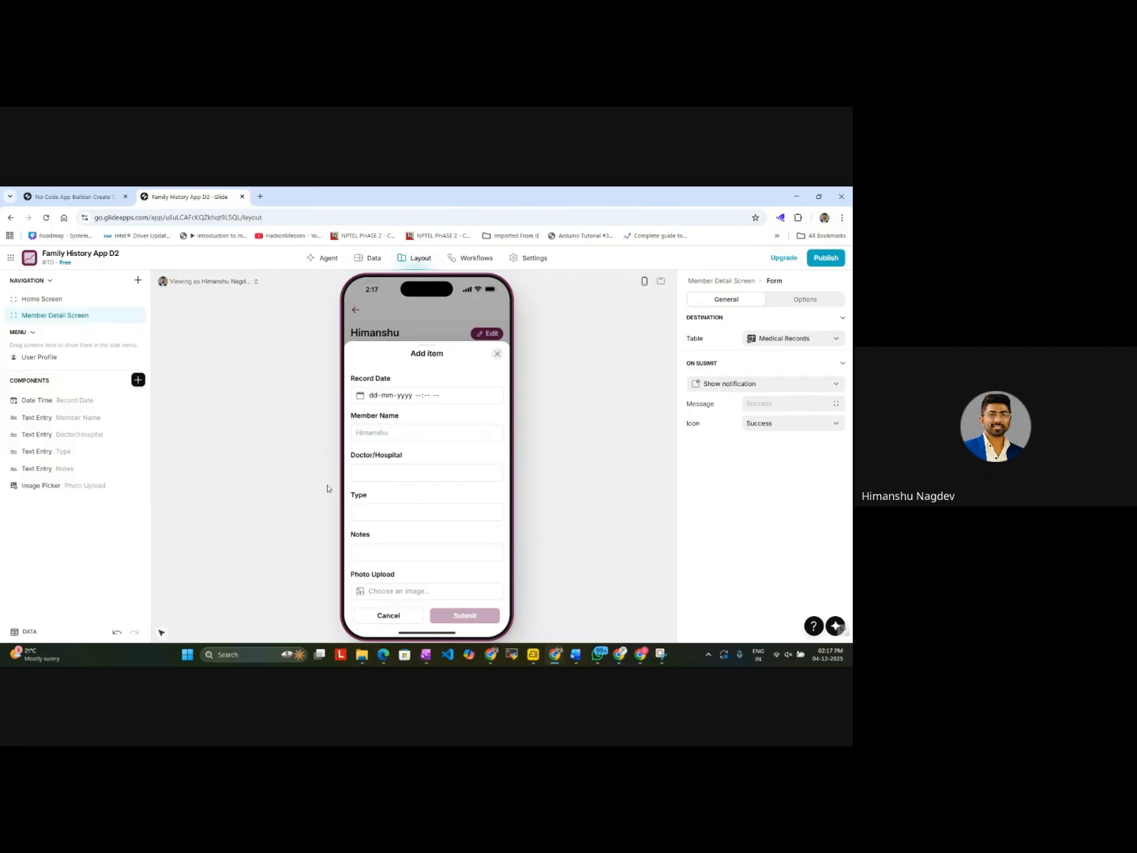
Step: Fill in the add form with Doctor/Hospital ABC4, type Consultation and notes Fine, leaving Record Date and Member Name empty
{"action": "left_click", "coordinate": [387, 469]}
{"action": "type", "text": "ABC"}
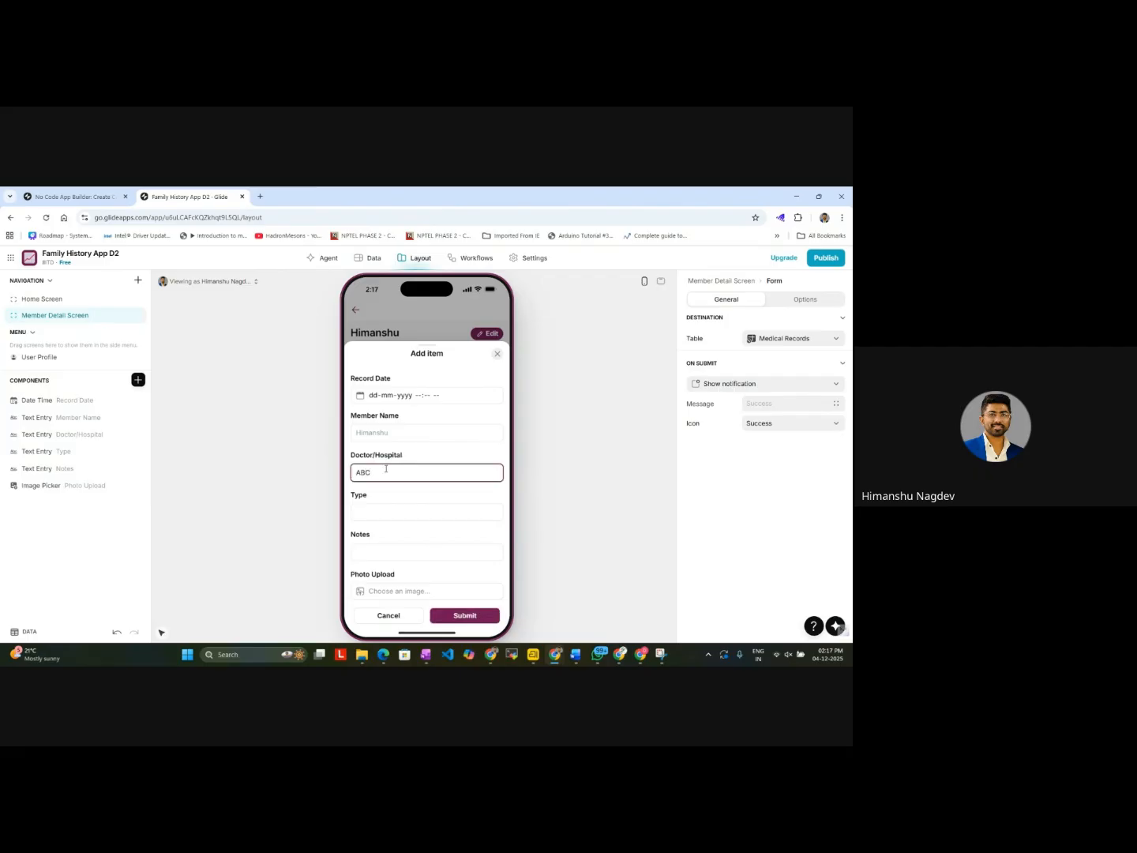
{"action": "left_click", "coordinate": [383, 507]}
{"action": "left_click", "coordinate": [398, 474]}
{"action": "left_click", "coordinate": [388, 507]}
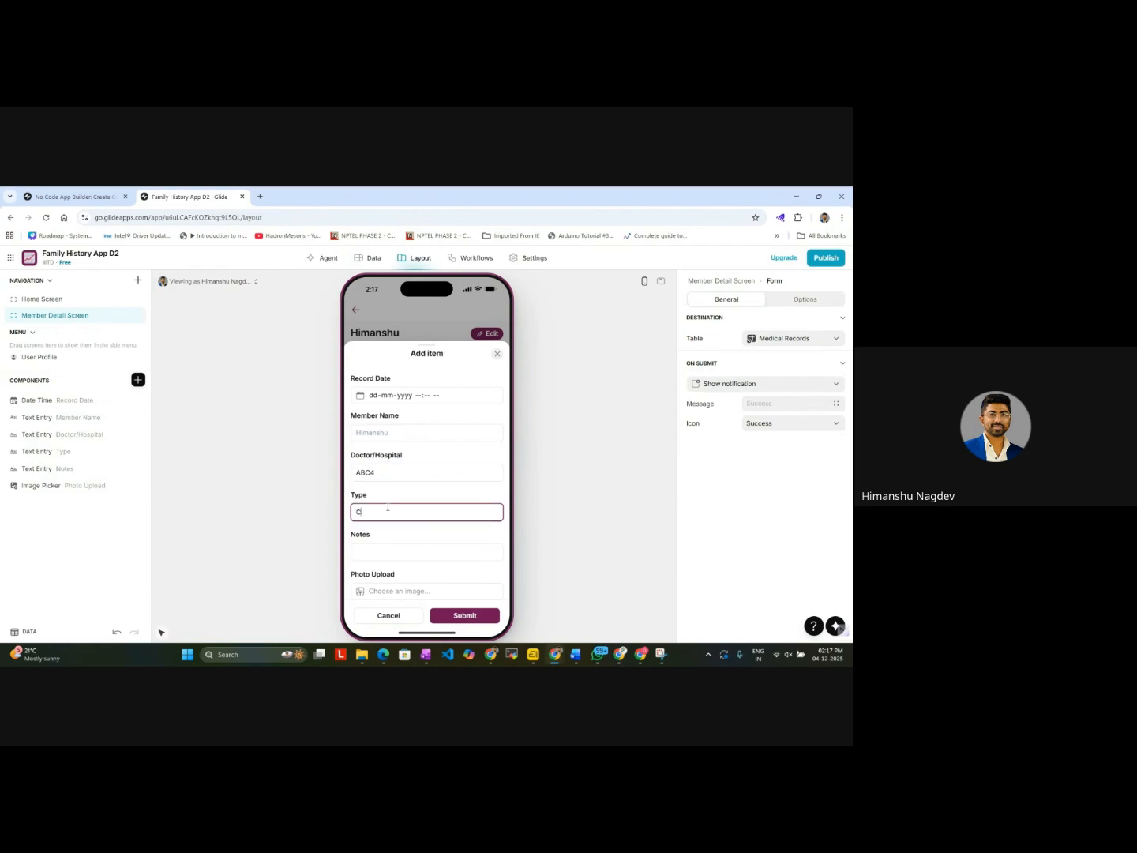
{"action": "type", "text": "Consultaion"}
{"action": "left_click", "coordinate": [387, 552]}
{"action": "type", "text": "H"}
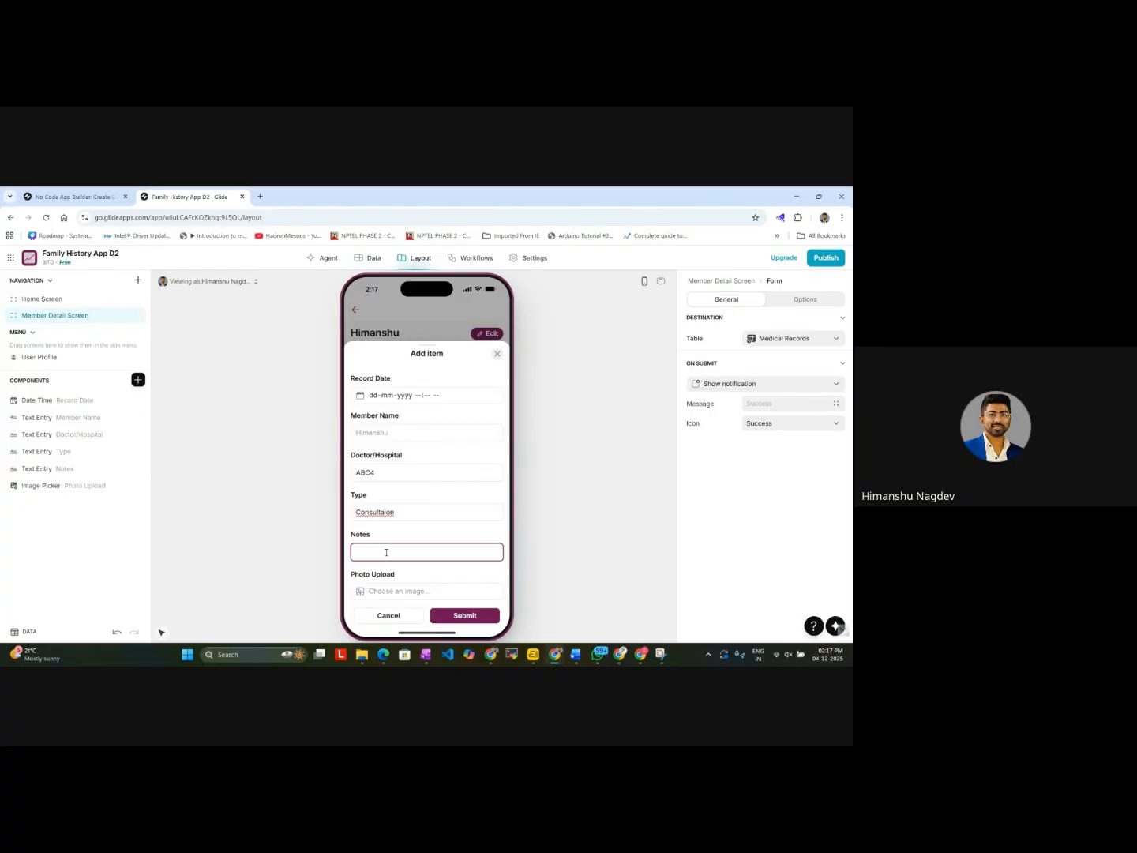
{"action": "left_click", "coordinate": [387, 511]}
{"action": "right_click", "coordinate": [387, 512]}
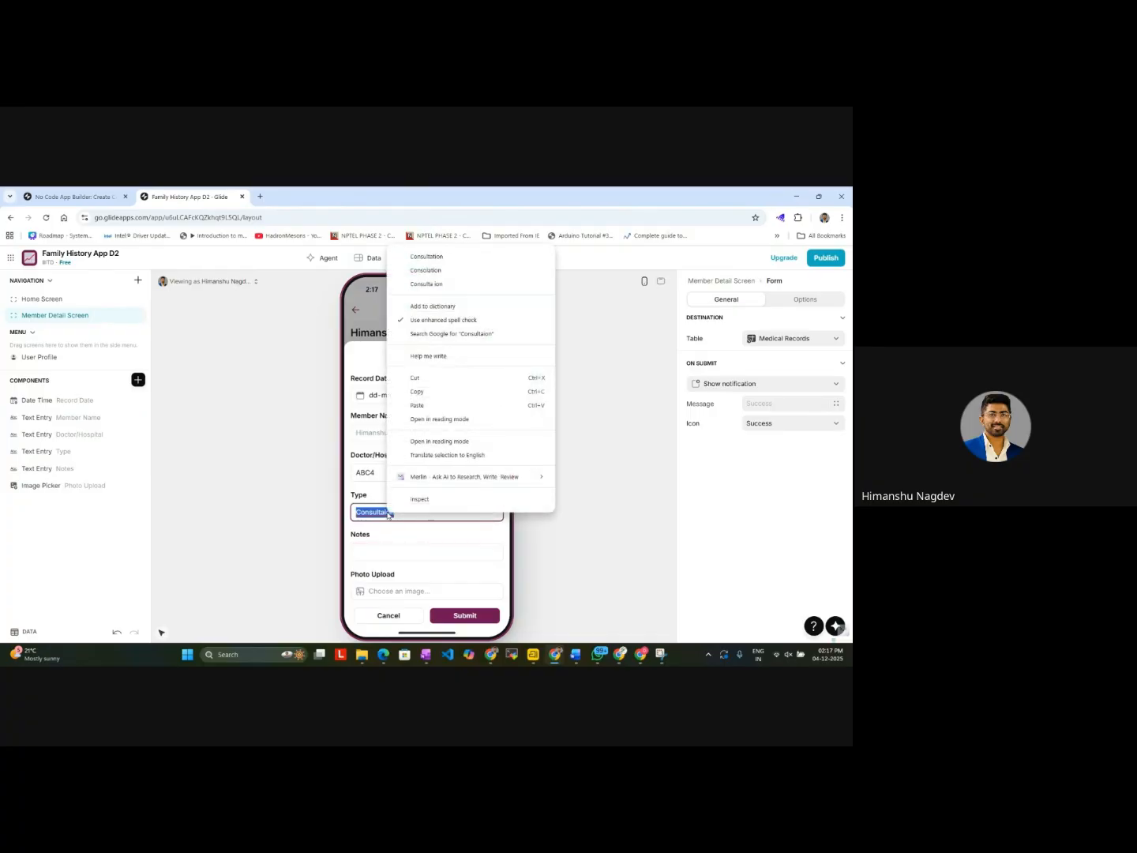
{"action": "left_click", "coordinate": [454, 258]}
{"action": "left_click", "coordinate": [380, 553]}
{"action": "type", "text": "fd"}
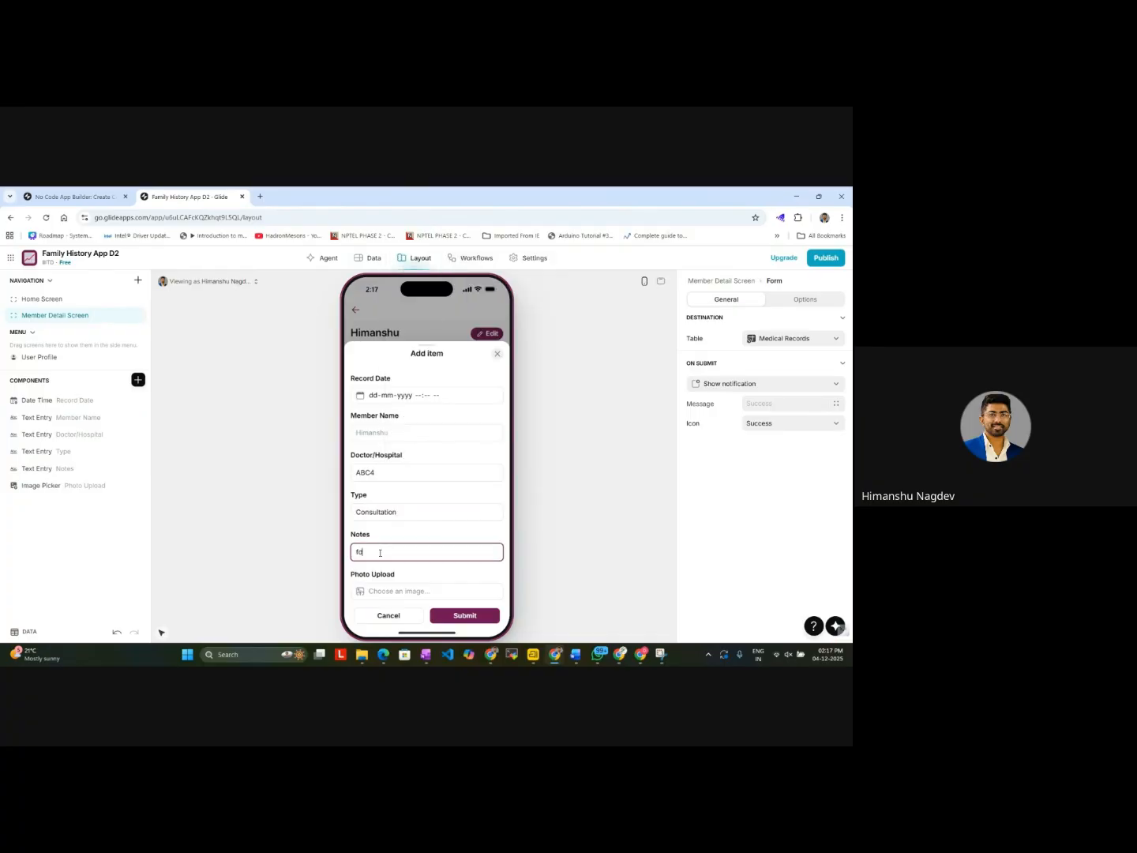
Step: Upload the arc_logo_uf image from Downloads as the record's photo and submit the record
{"action": "left_click", "coordinate": [404, 598]}
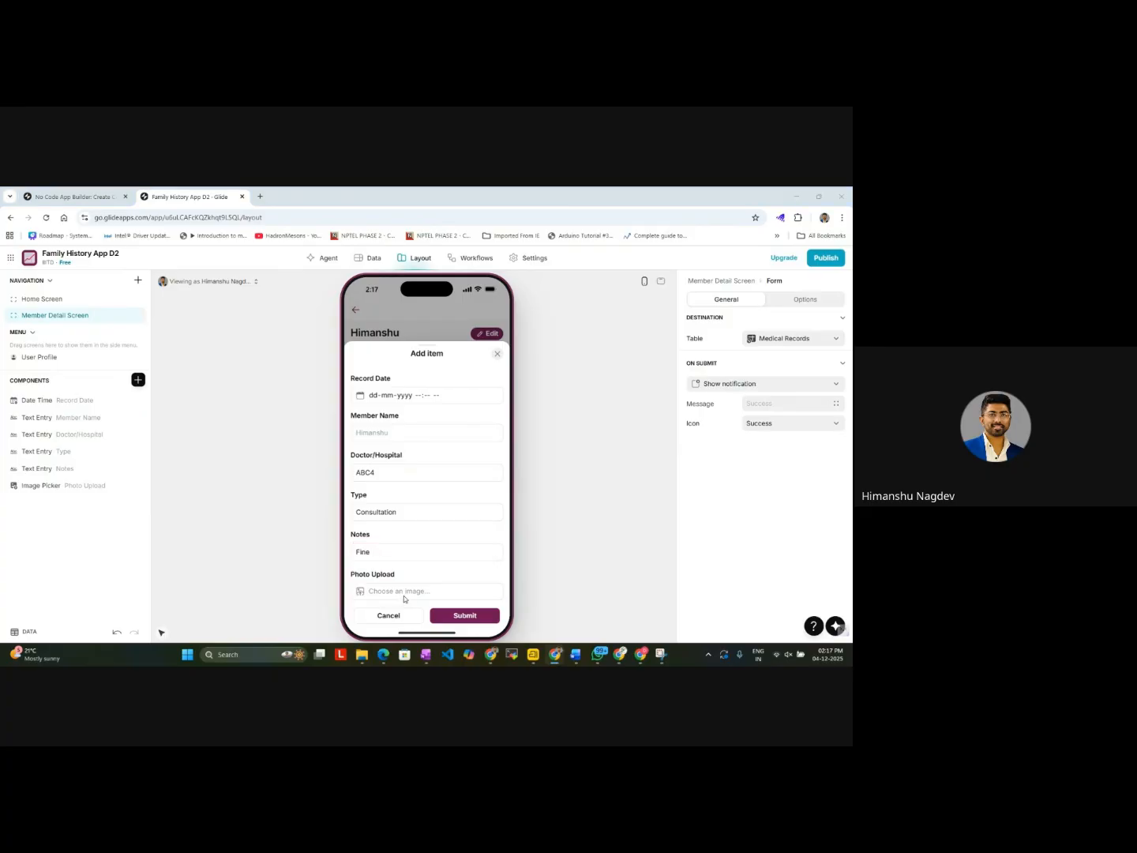
{"action": "scroll", "coordinate": [173, 411], "scroll_direction": "down", "scroll_amount": 5}
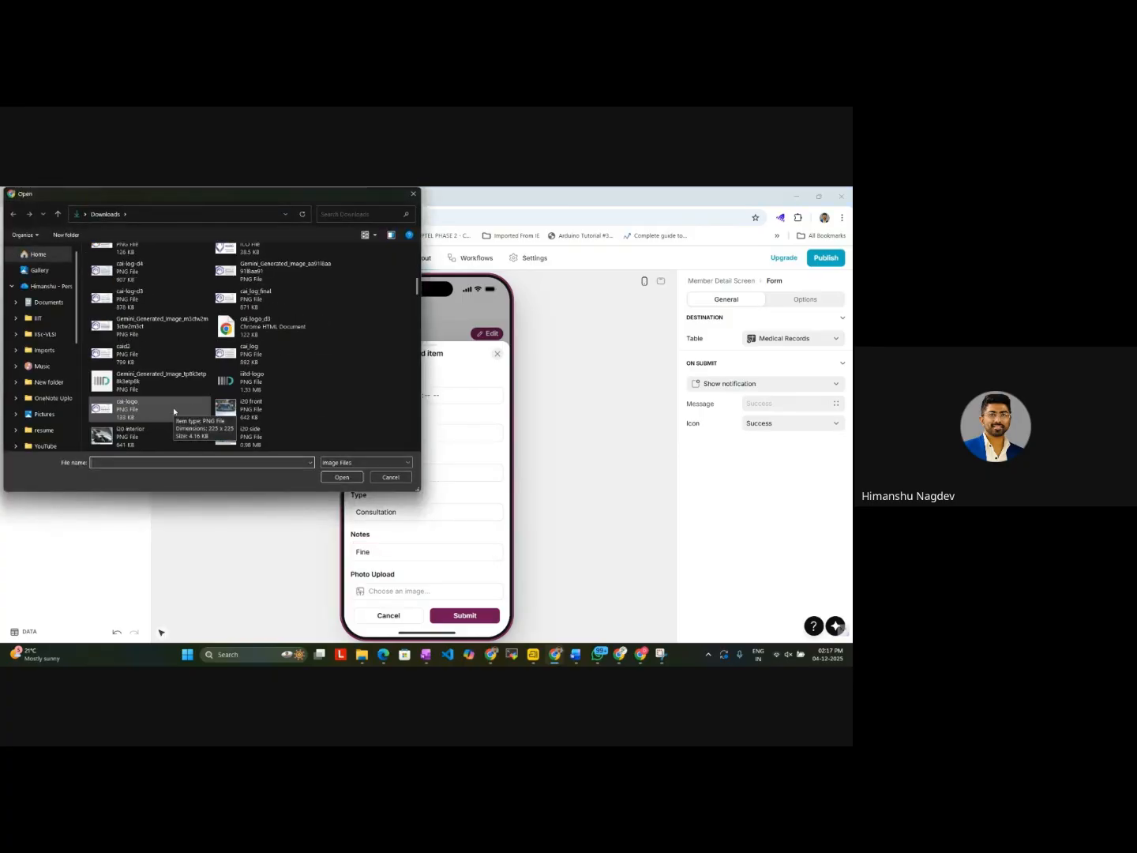
{"action": "scroll", "coordinate": [173, 410], "scroll_direction": "down", "scroll_amount": 5}
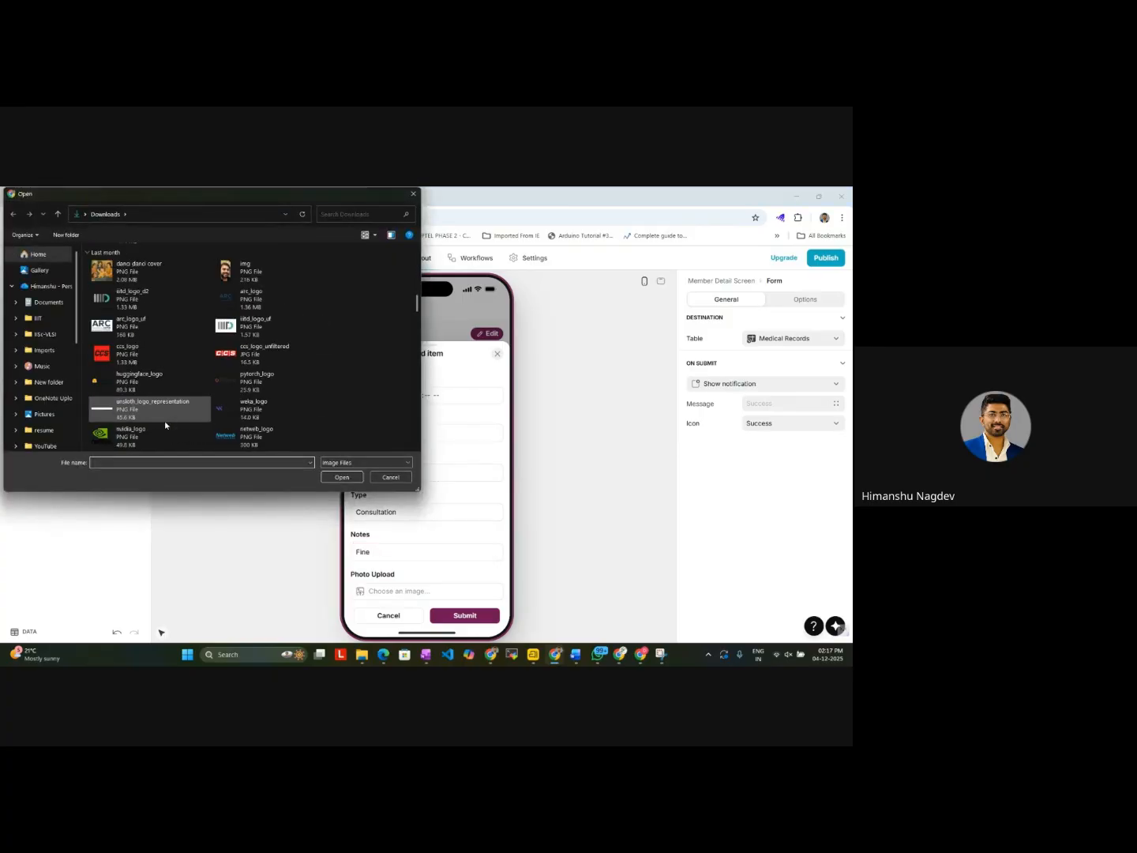
{"action": "double_click", "coordinate": [139, 337]}
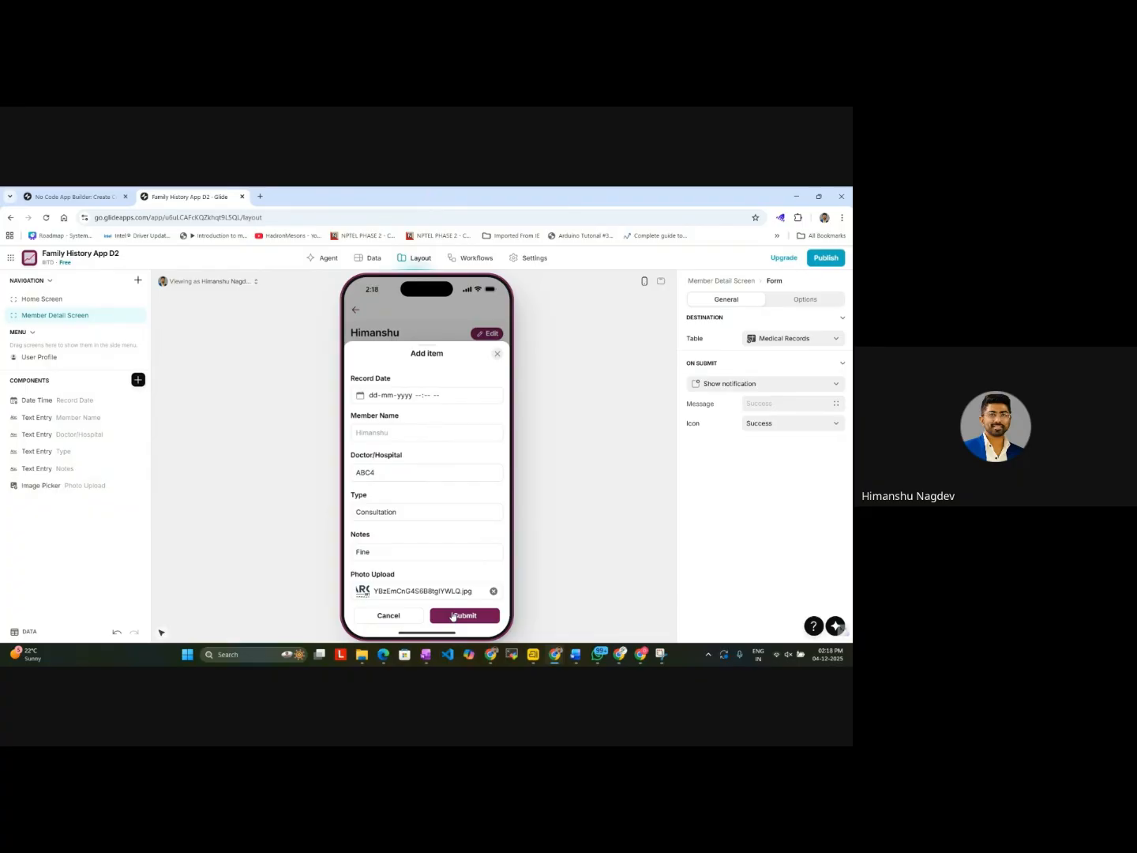
{"action": "left_click", "coordinate": [452, 616]}
Step: Check the Member Detail Screen's list, the first member's records on the Home Screen and the Medical Records table for the new ABC4 record
{"action": "scroll", "coordinate": [477, 563], "scroll_direction": "down", "scroll_amount": 3}
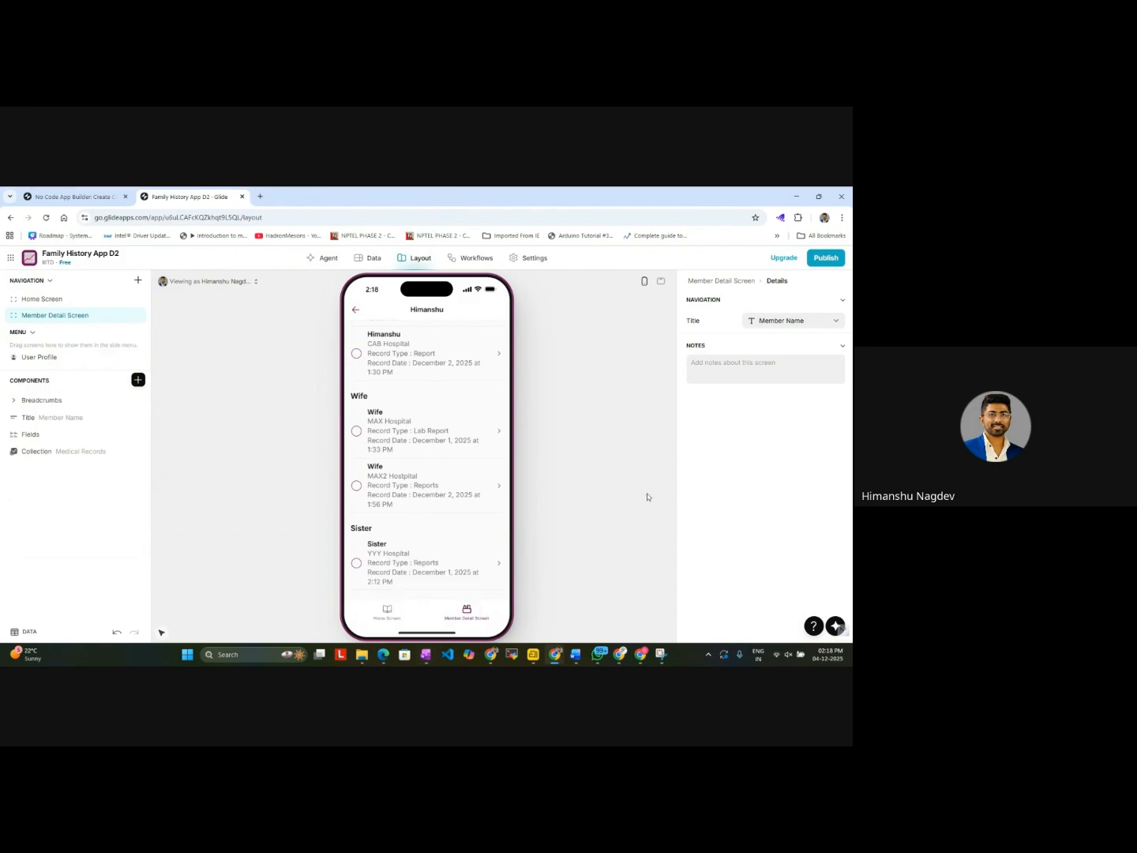
{"action": "scroll", "coordinate": [431, 515], "scroll_direction": "up", "scroll_amount": 5}
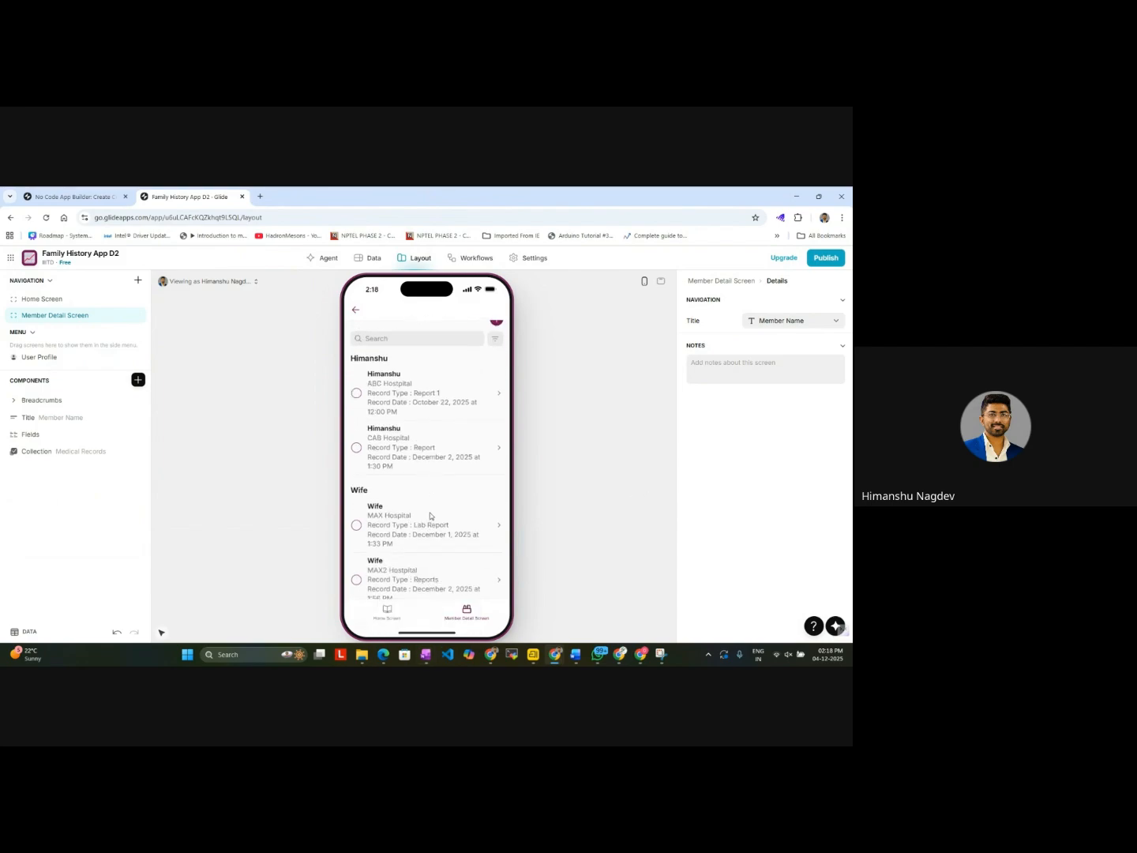
{"action": "scroll", "coordinate": [430, 515], "scroll_direction": "down", "scroll_amount": 5}
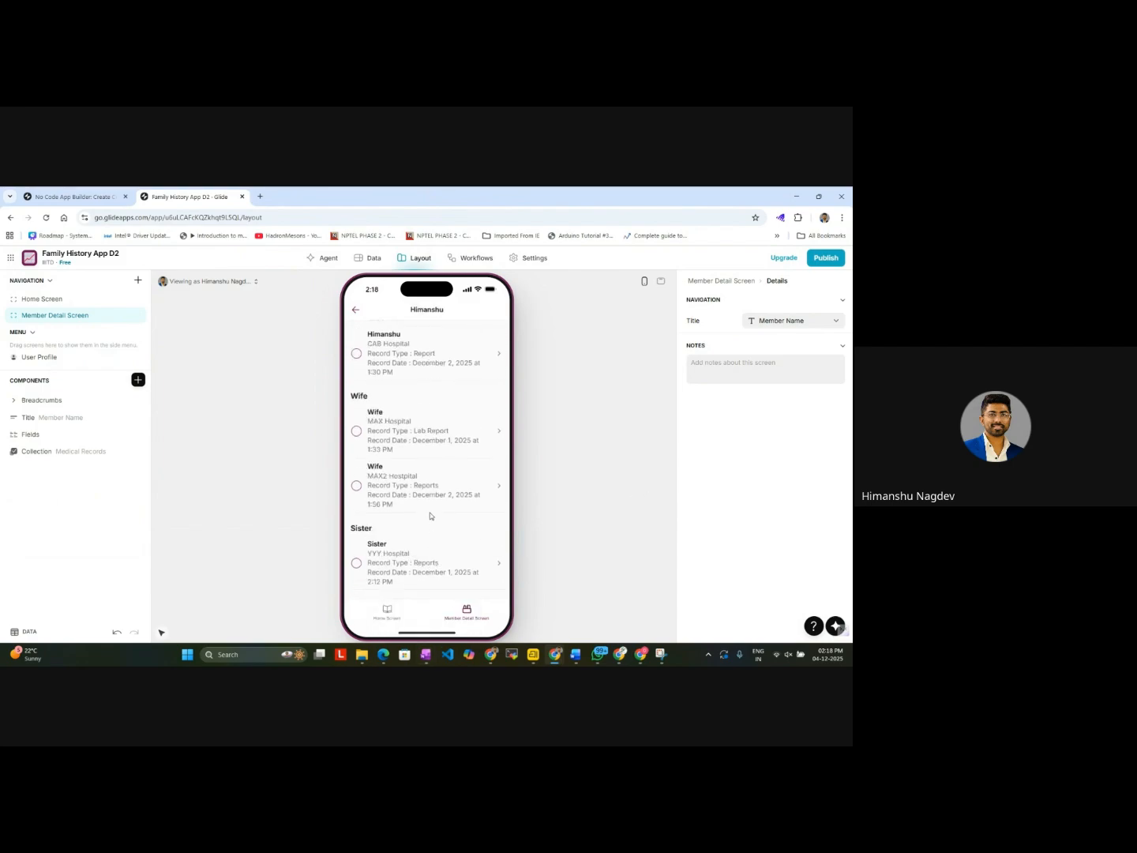
{"action": "scroll", "coordinate": [431, 496], "scroll_direction": "up", "scroll_amount": 5}
{"action": "left_click", "coordinate": [384, 615]}
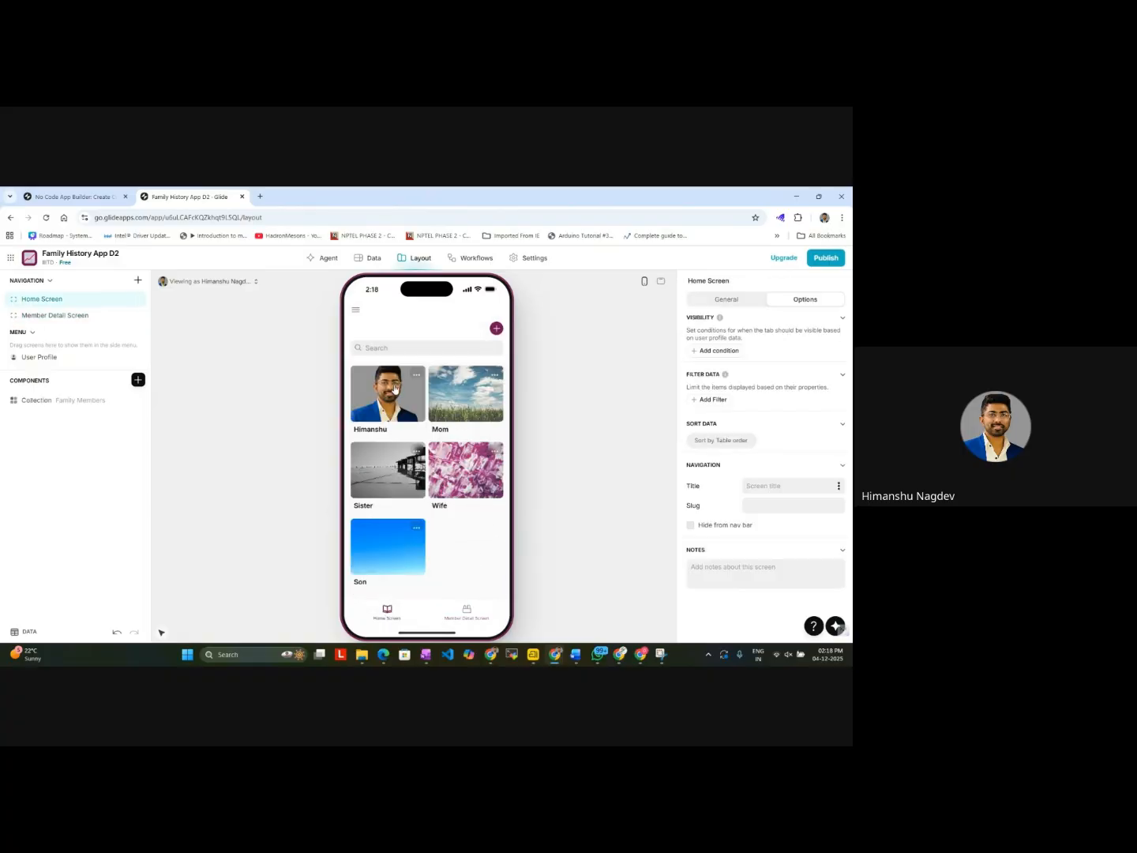
{"action": "left_click", "coordinate": [393, 388]}
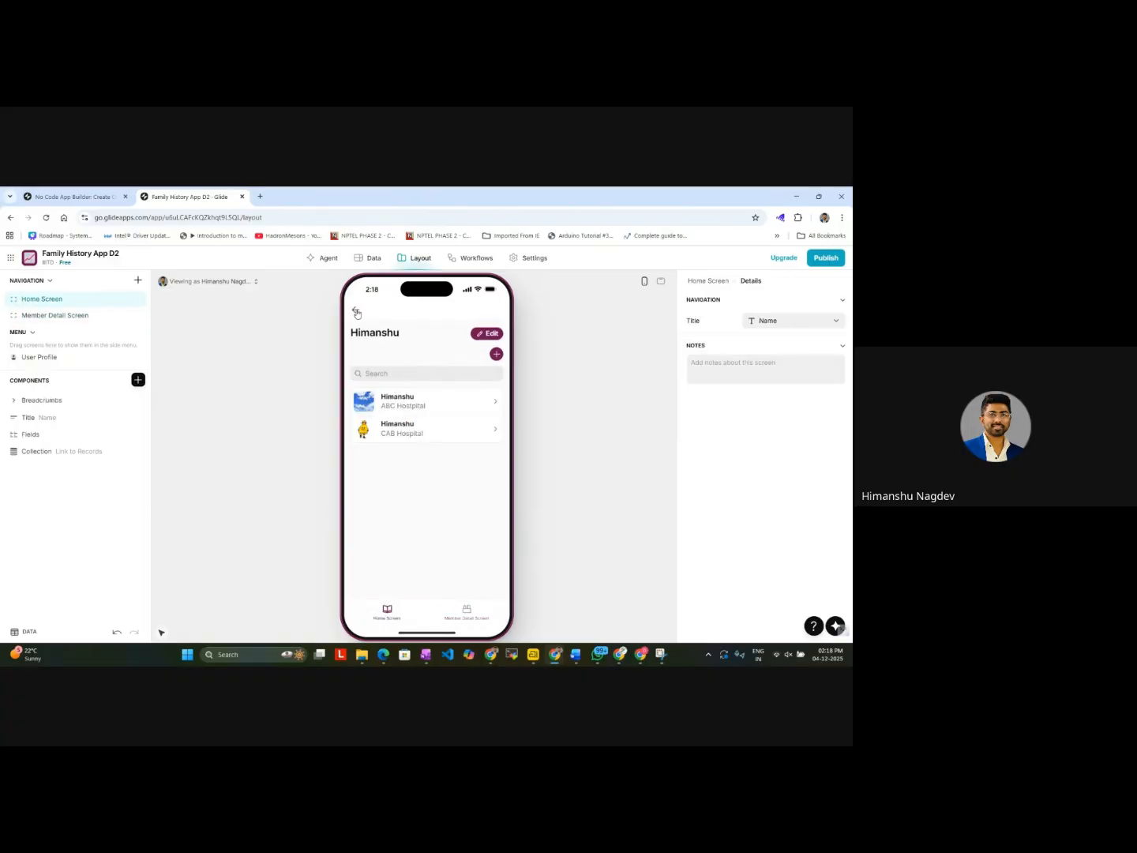
{"action": "left_click", "coordinate": [355, 311]}
{"action": "left_click", "coordinate": [464, 615]}
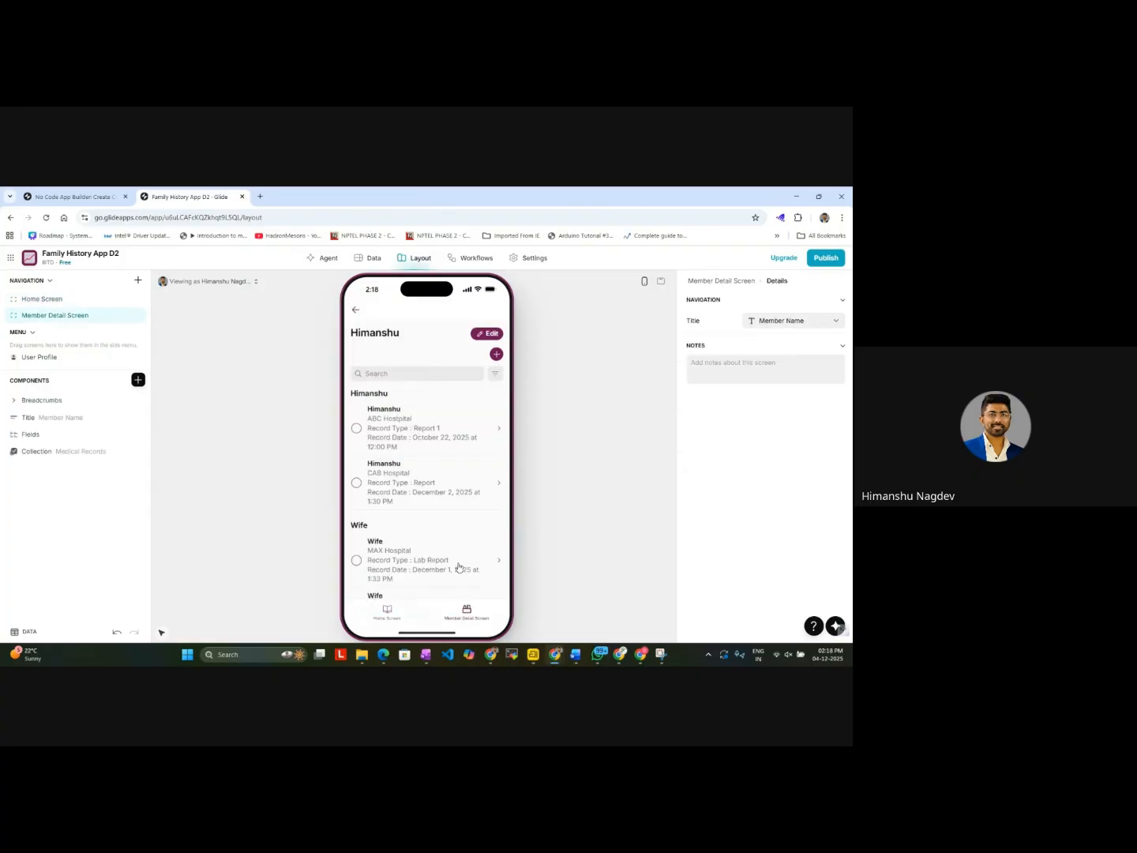
{"action": "scroll", "coordinate": [457, 555], "scroll_direction": "down", "scroll_amount": 4}
{"action": "left_click", "coordinate": [370, 259]}
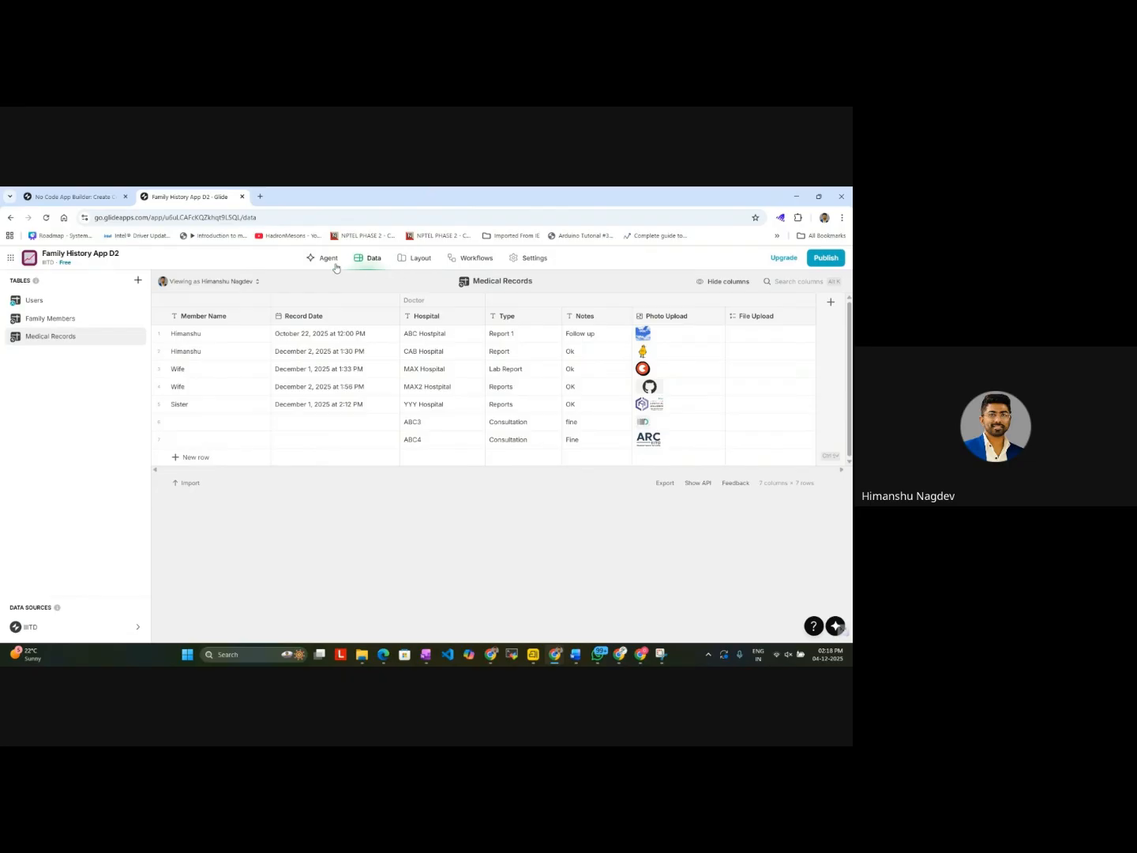
Step: Reopen the Member Detail Screen's add form in the layout editor and turn on Autofocus for its Member Name text entry
{"action": "left_click", "coordinate": [413, 259]}
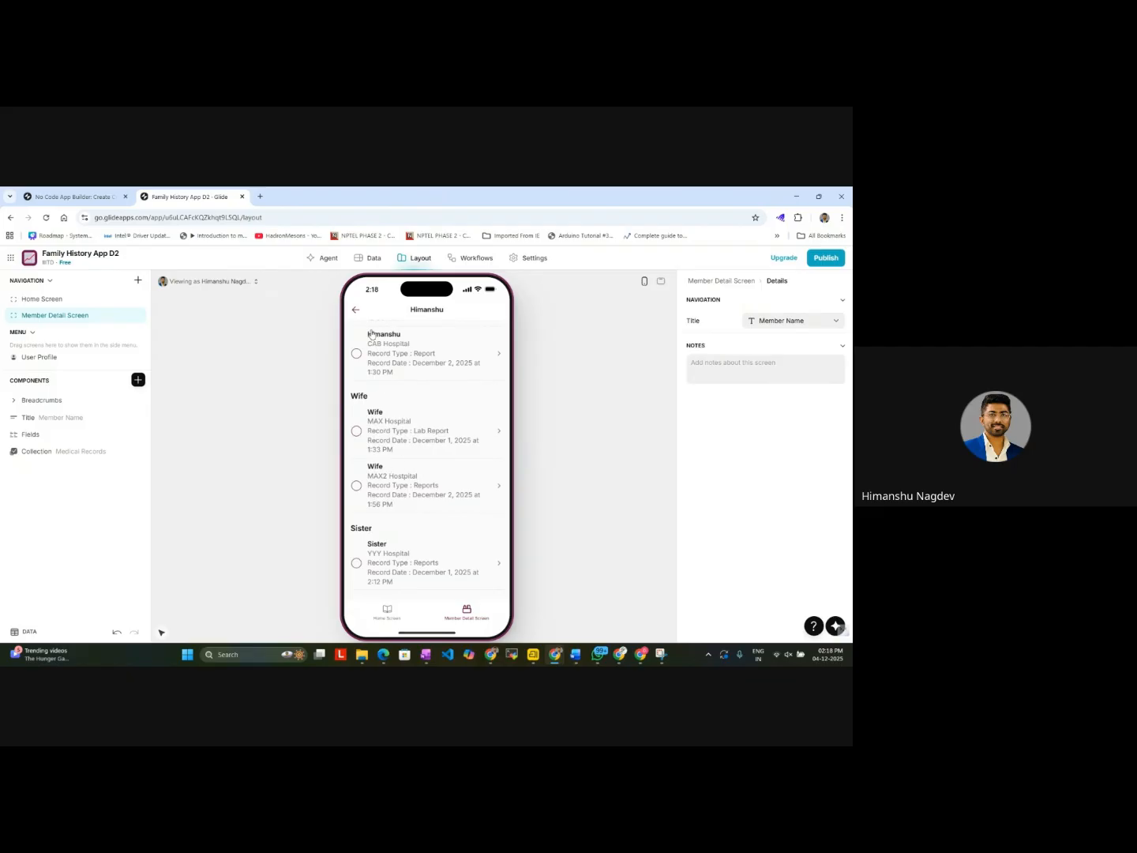
{"action": "scroll", "coordinate": [356, 316], "scroll_direction": "up", "scroll_amount": 3}
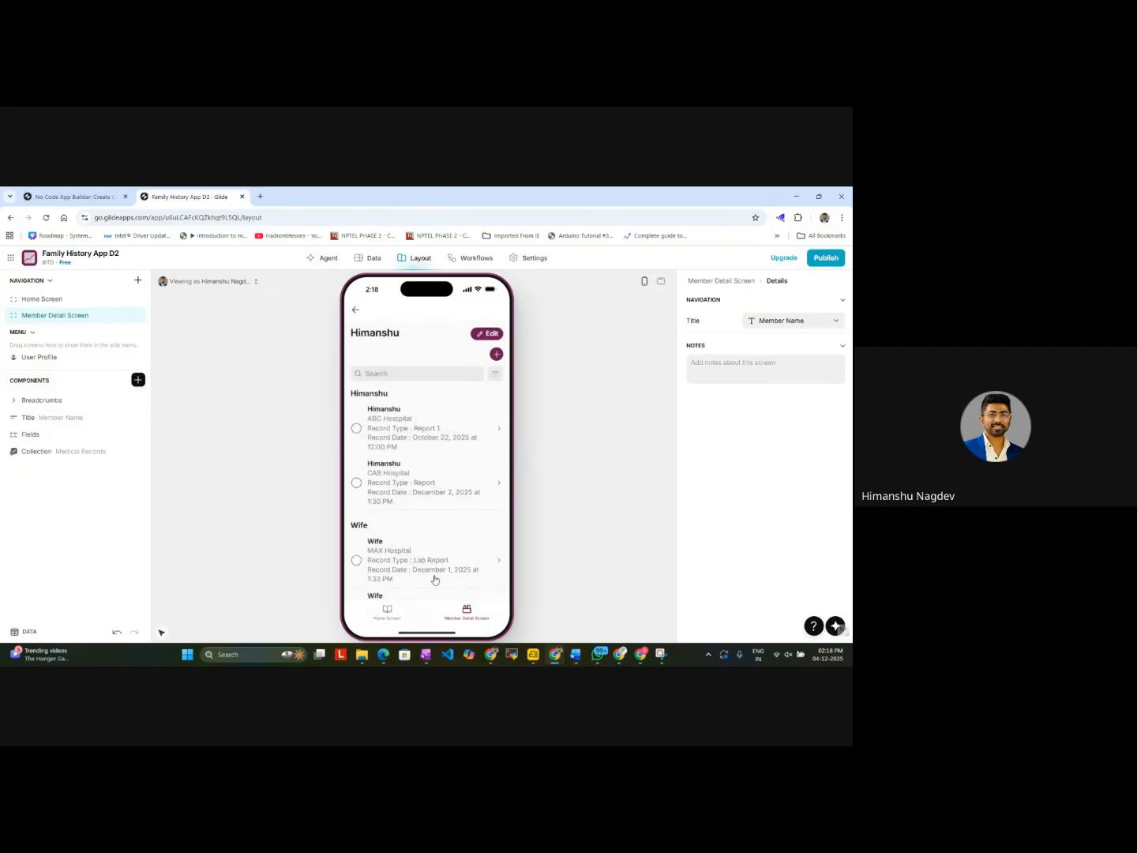
{"action": "left_click", "coordinate": [497, 357]}
{"action": "left_click", "coordinate": [445, 435]}
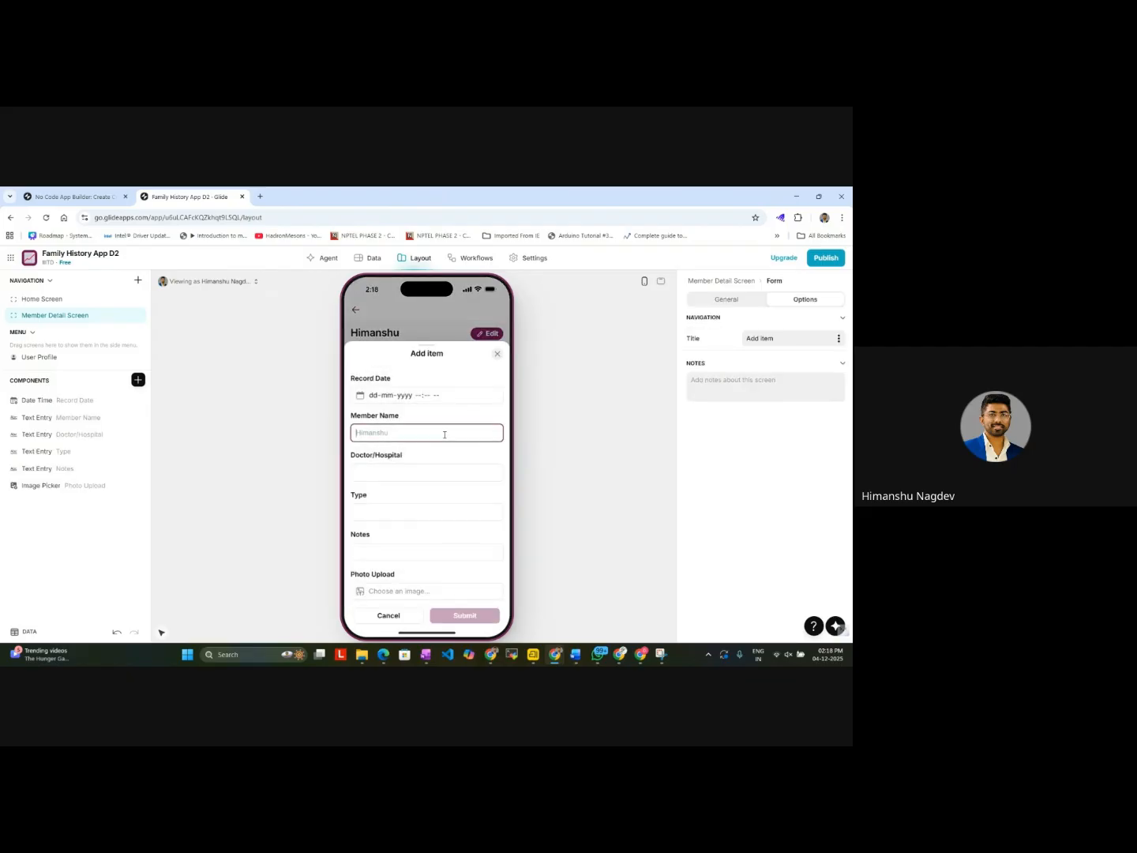
{"action": "left_click", "coordinate": [80, 422]}
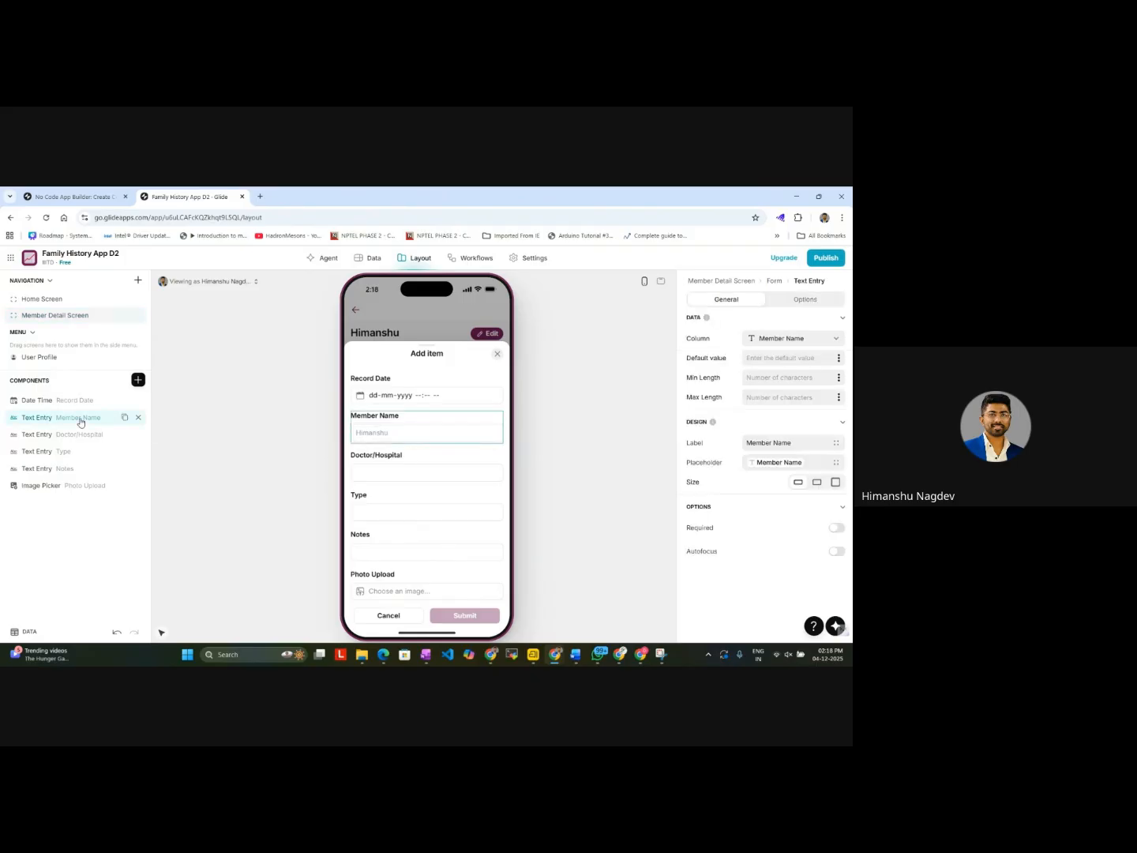
{"action": "left_click", "coordinate": [780, 463]}
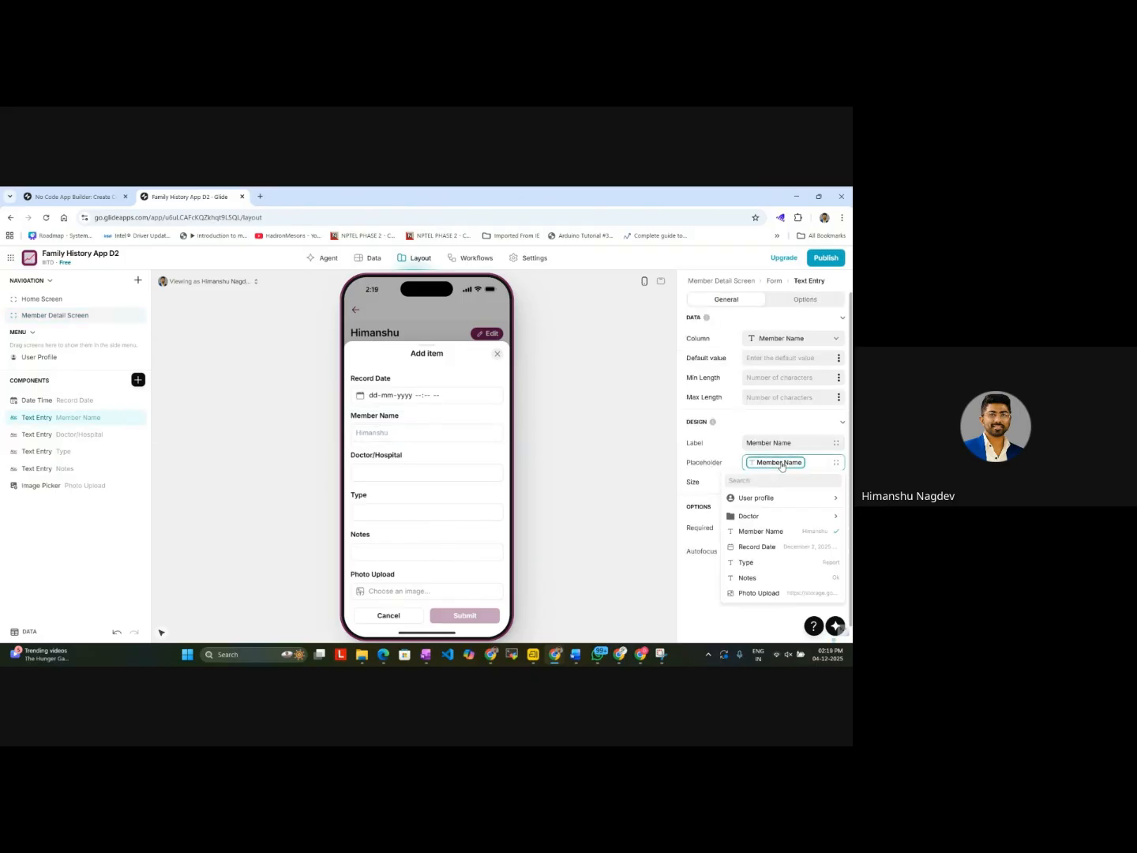
{"action": "left_click", "coordinate": [781, 465]}
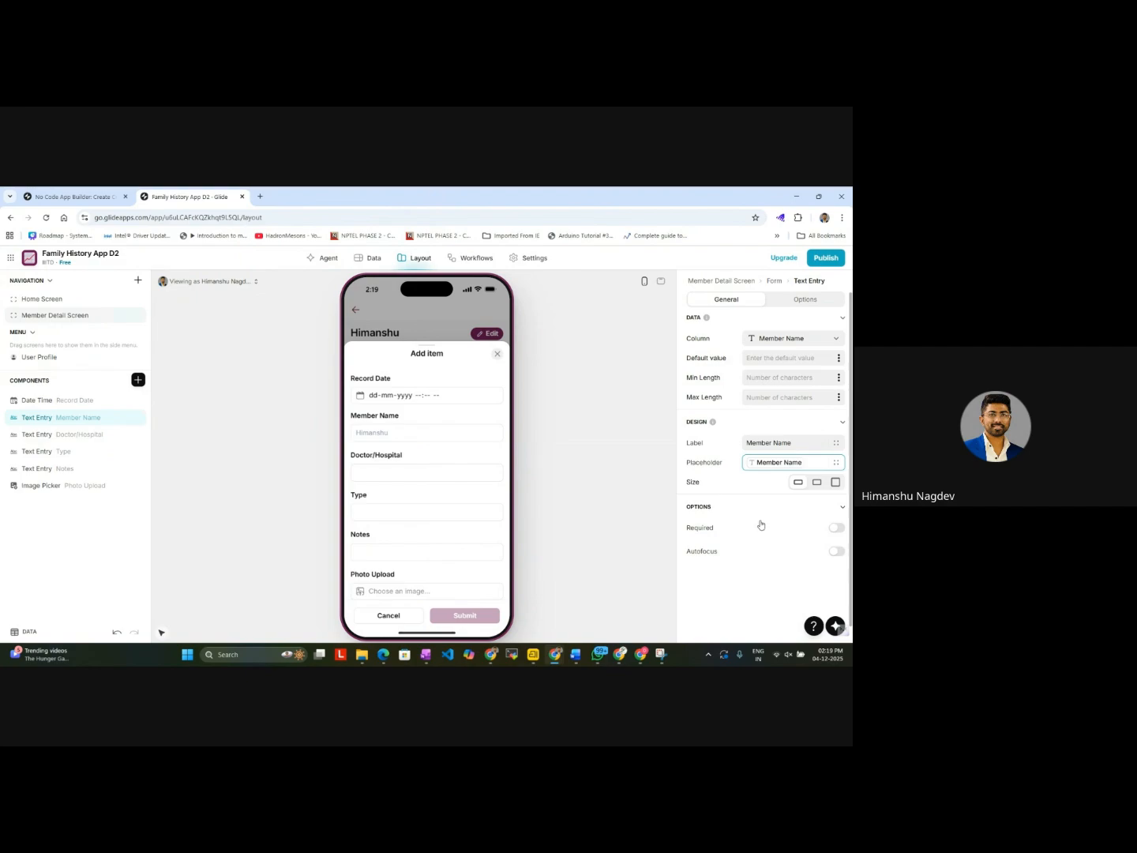
{"action": "left_click", "coordinate": [837, 552]}
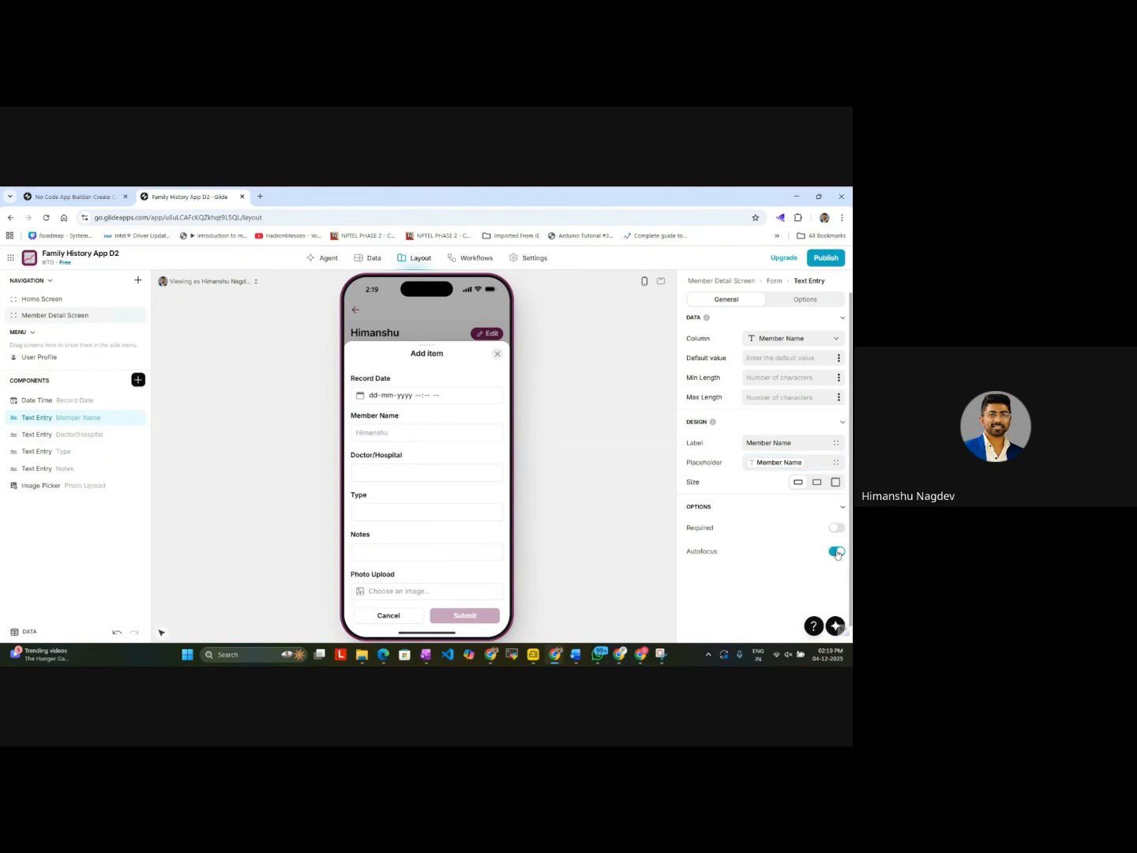
{"action": "left_click", "coordinate": [835, 553]}
{"action": "left_click", "coordinate": [837, 551]}
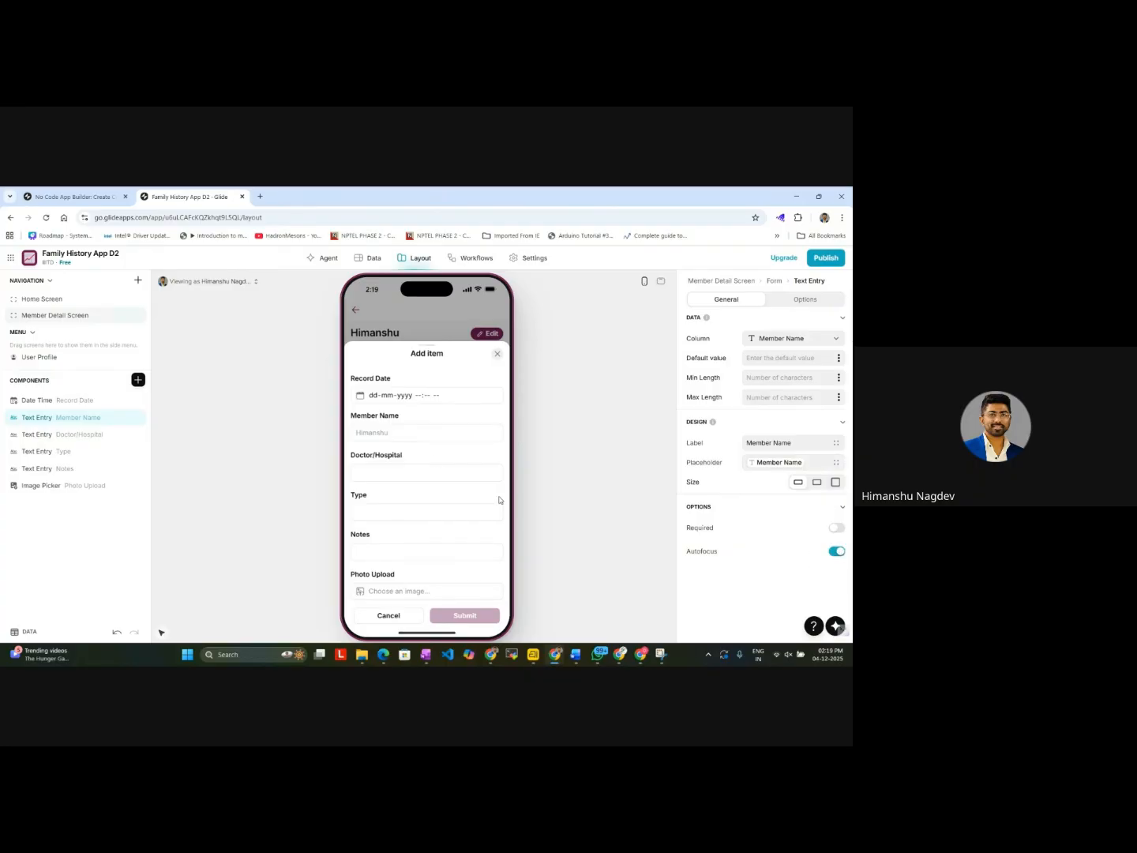
Step: Fill in the add form with Doctor/Hospital ABC4, type Consulation and notes fine, without entering a member name
{"action": "left_click", "coordinate": [403, 467]}
{"action": "type", "text": "ABC4"}
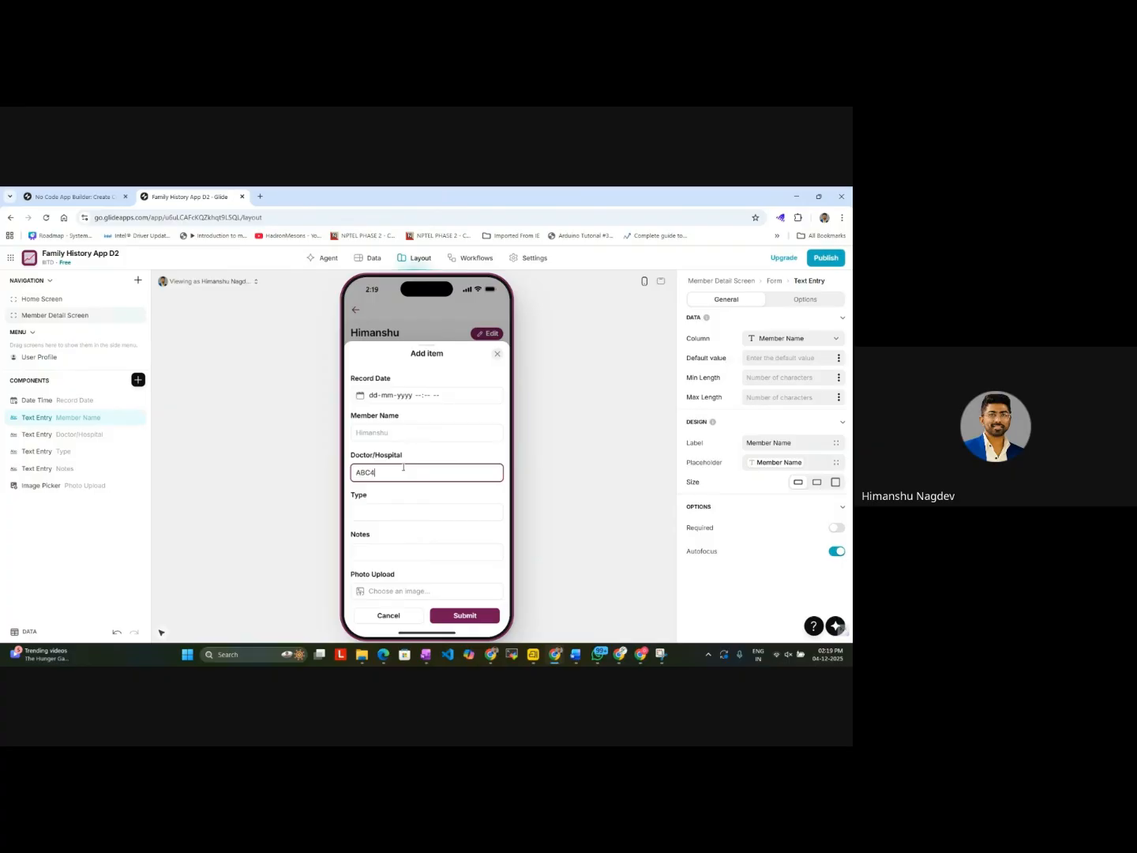
{"action": "left_click", "coordinate": [388, 511]}
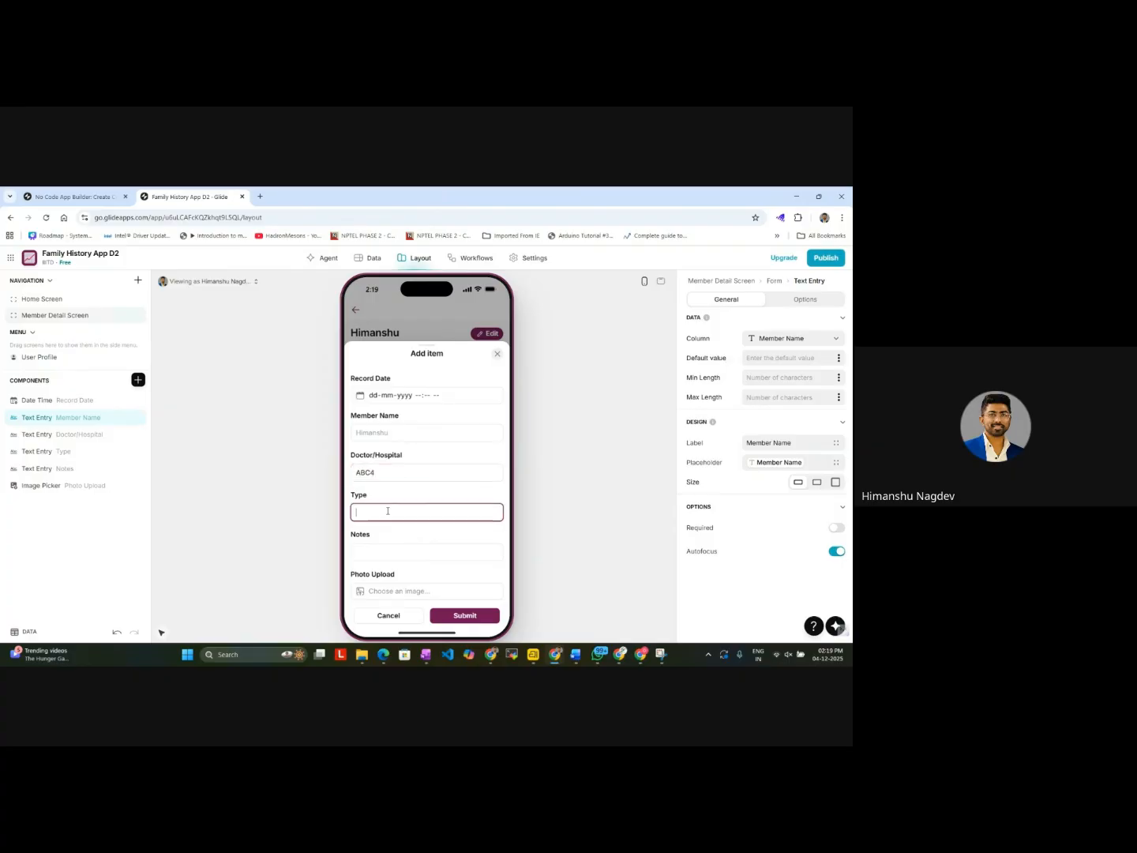
{"action": "type", "text": "Cp"}
{"action": "type", "text": "nsulation"}
{"action": "left_click", "coordinate": [379, 552]}
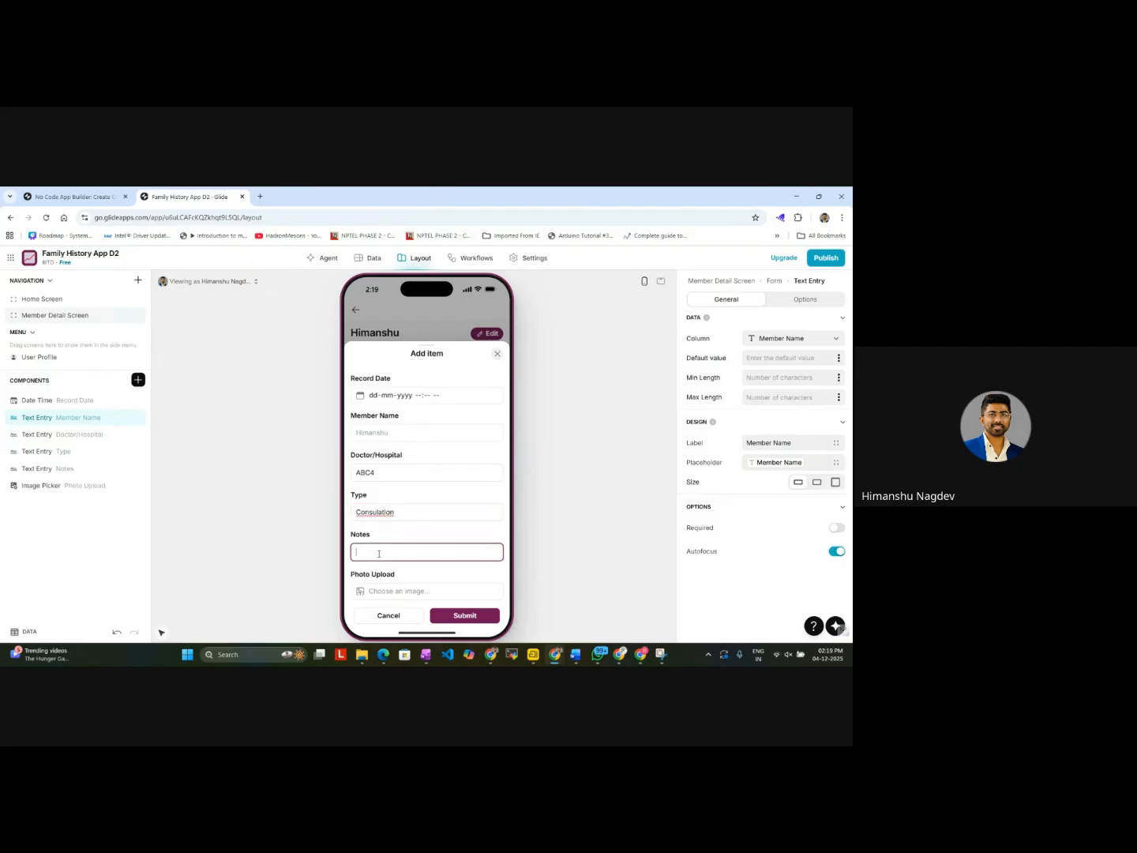
Step: Upload the topmate_logo image from Downloads as the record's photo and submit the record
{"action": "left_click", "coordinate": [382, 590]}
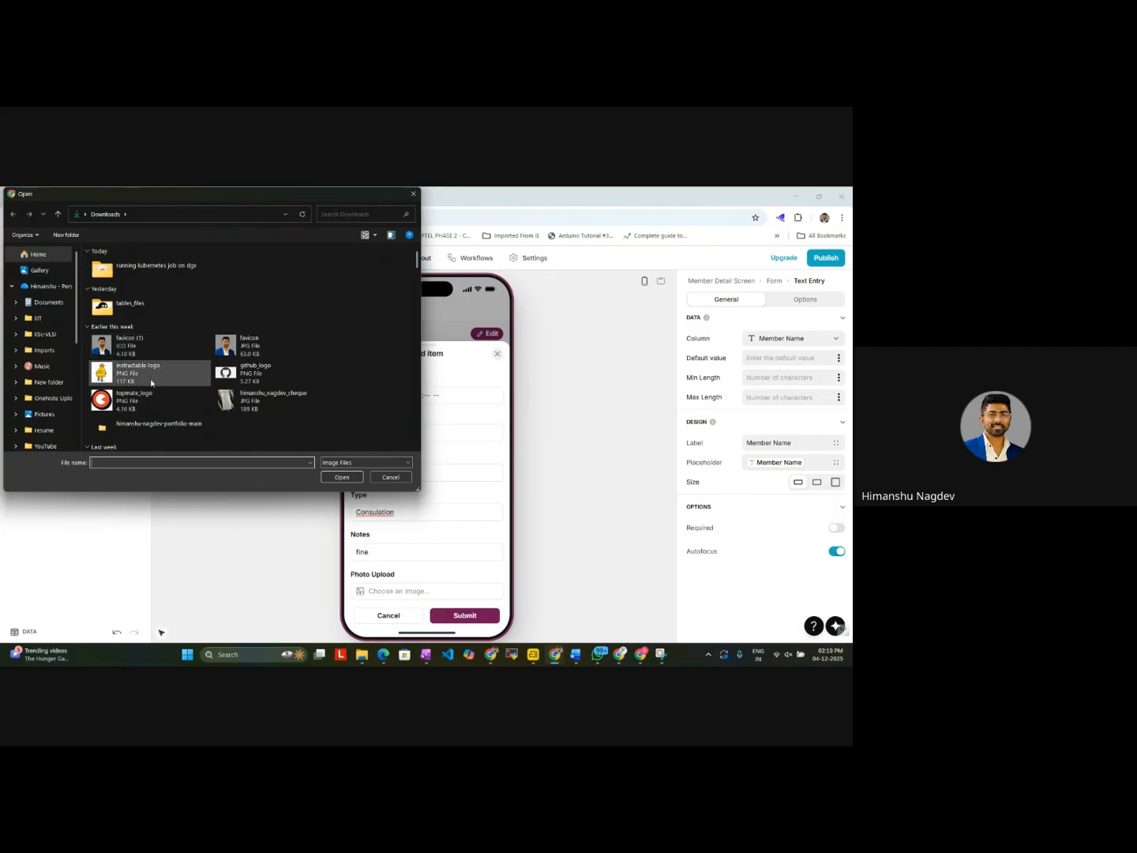
{"action": "double_click", "coordinate": [126, 396]}
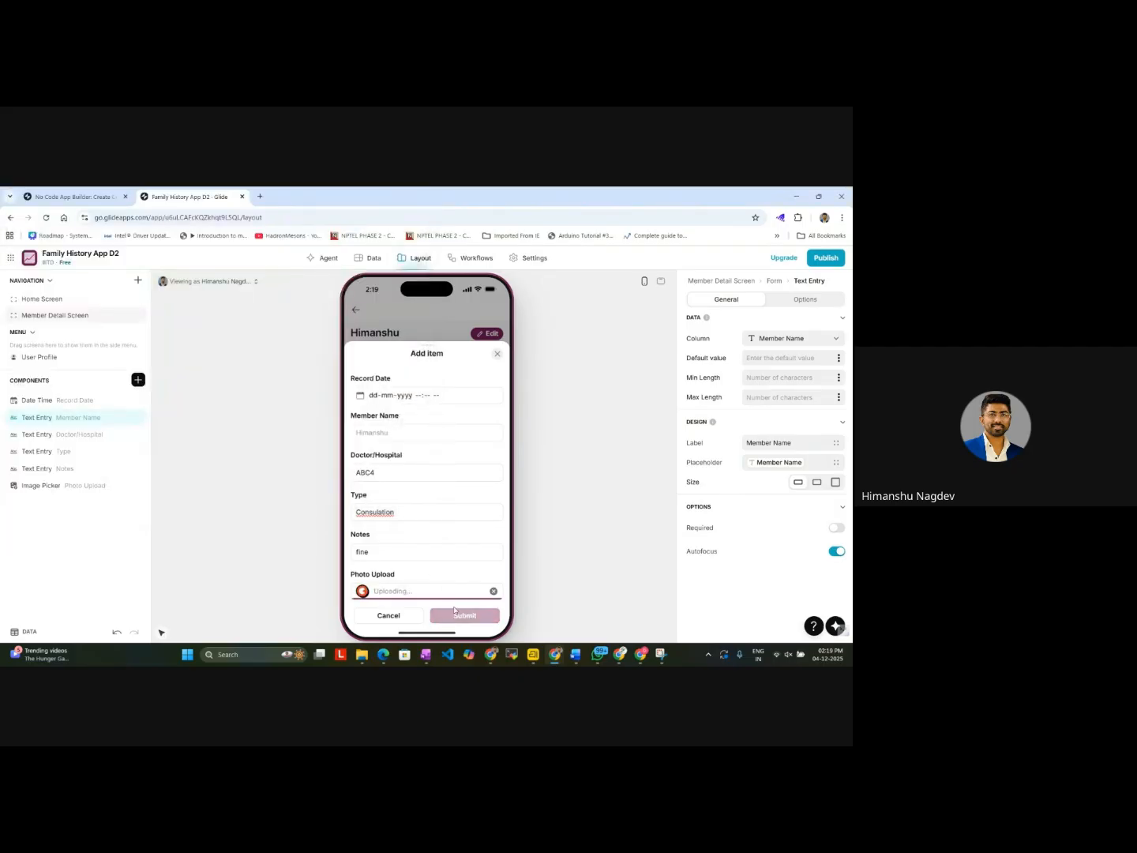
{"action": "left_click", "coordinate": [466, 616]}
Step: Check the Member Detail Screen's list and the Medical Records table for the second ABC4 record, and return to the layout editor
{"action": "scroll", "coordinate": [454, 553], "scroll_direction": "down", "scroll_amount": 3}
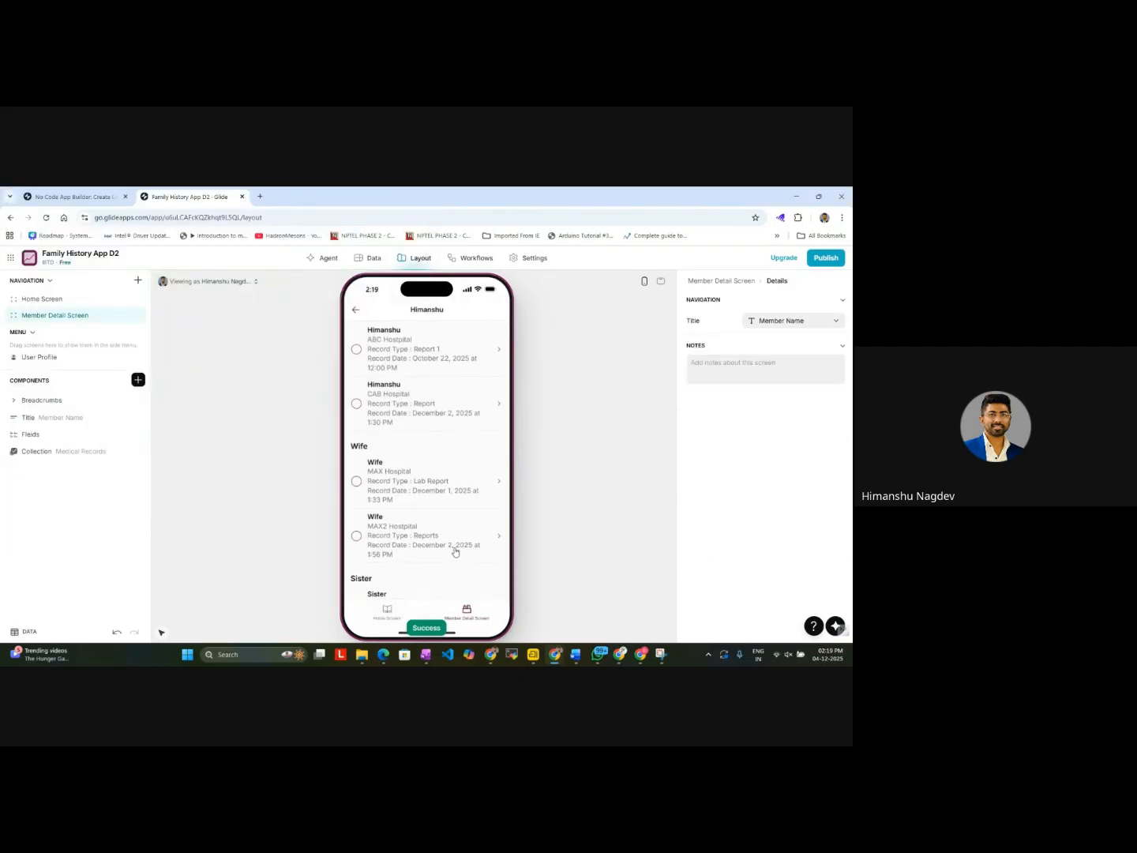
{"action": "left_click", "coordinate": [374, 257]}
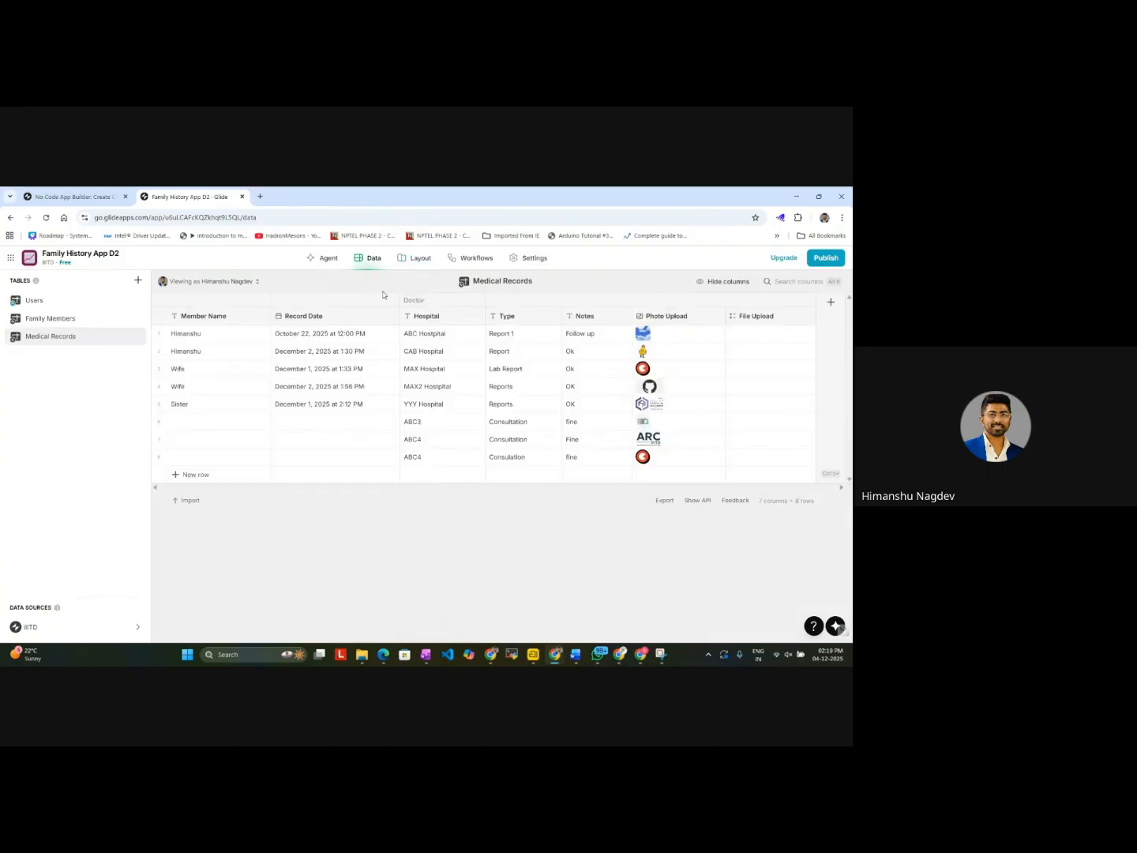
{"action": "left_click", "coordinate": [412, 258]}
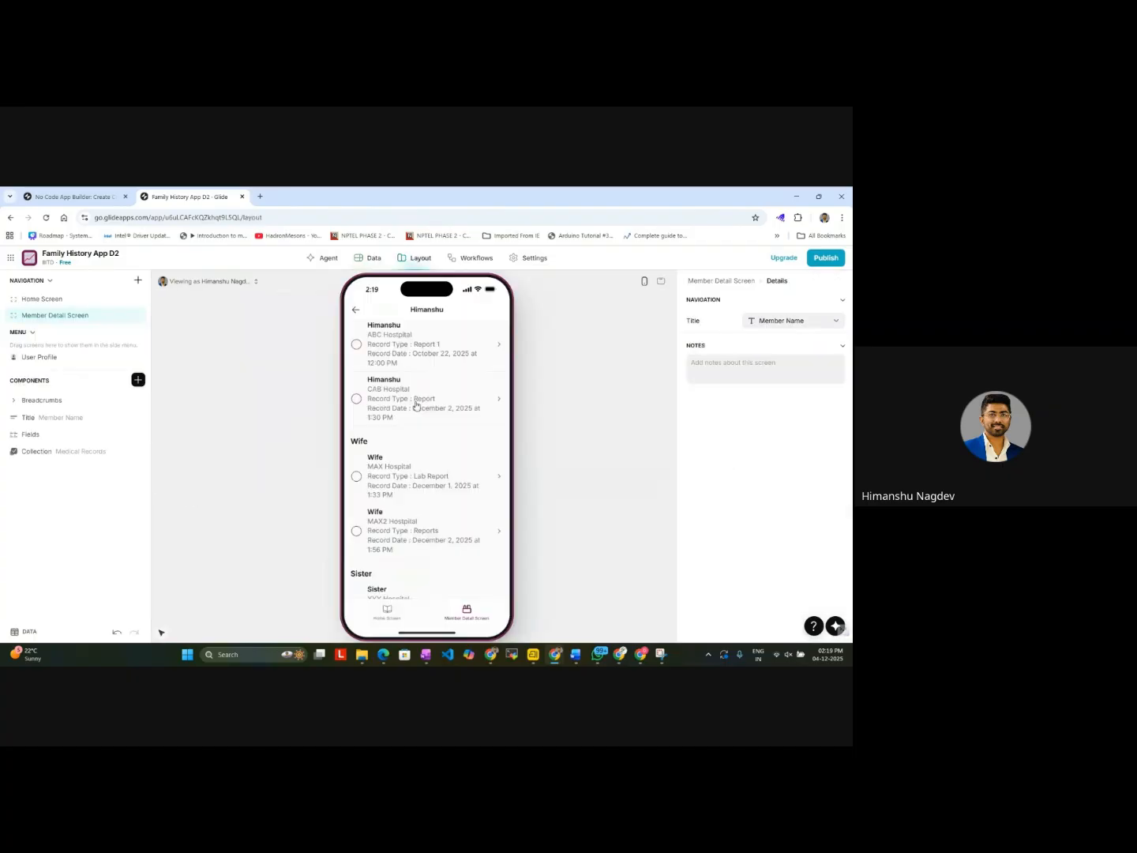
Step: Compare the Medical Records table with the Member Detail Screen's list and inspect the settings of its Medical Records collection
{"action": "scroll", "coordinate": [438, 494], "scroll_direction": "up", "scroll_amount": 3}
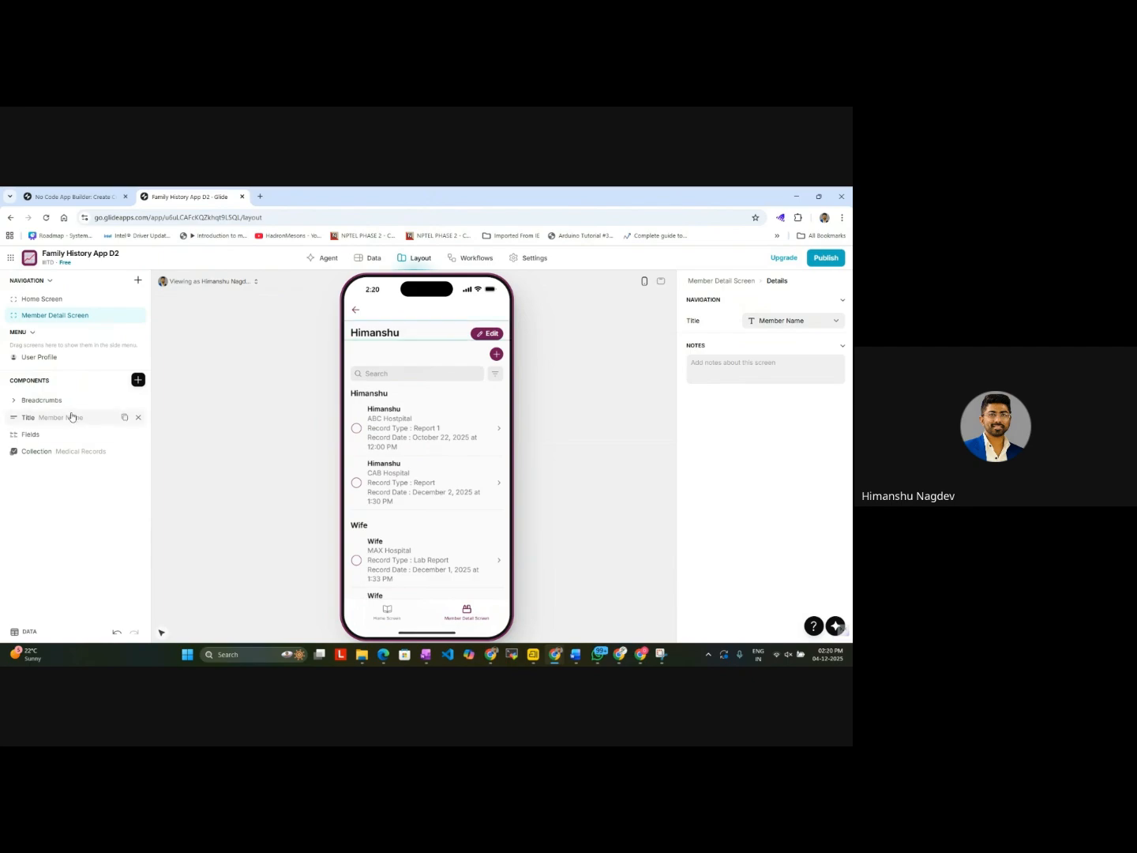
{"action": "left_click", "coordinate": [372, 259]}
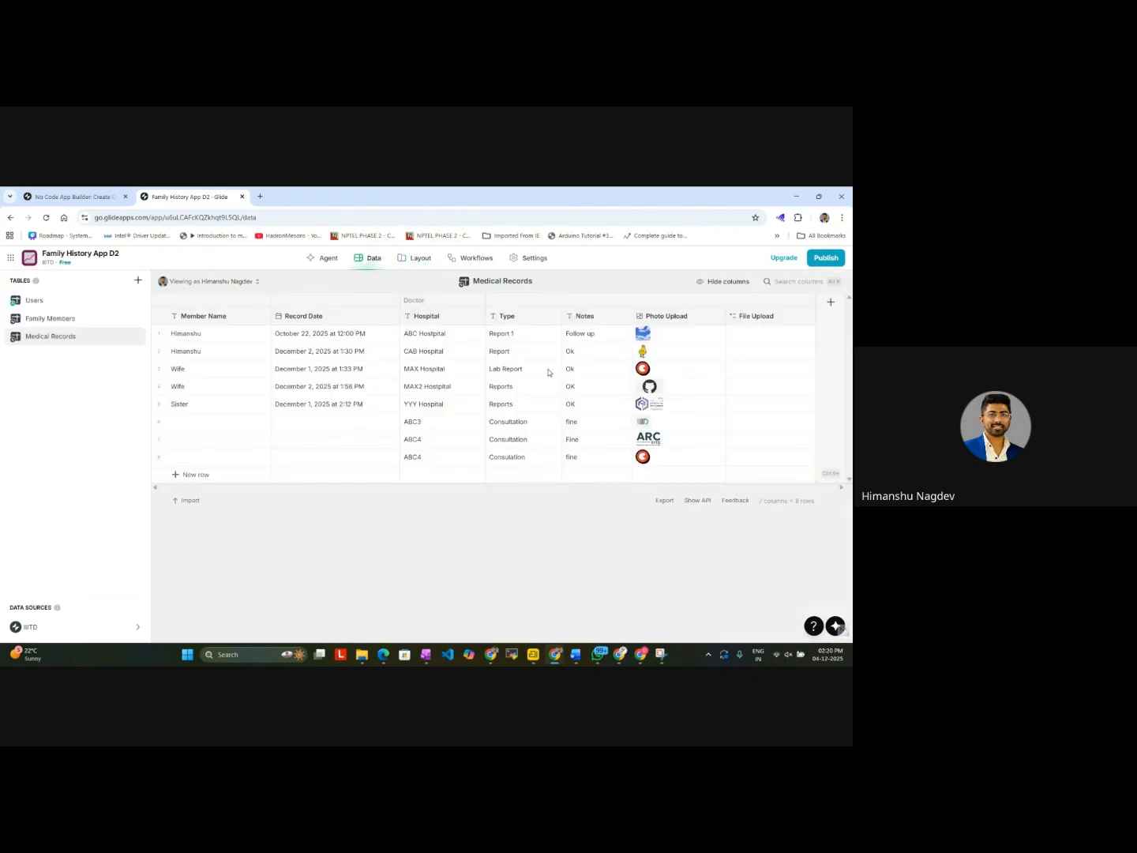
{"action": "left_click", "coordinate": [421, 258]}
{"action": "scroll", "coordinate": [454, 510], "scroll_direction": "down", "scroll_amount": 3}
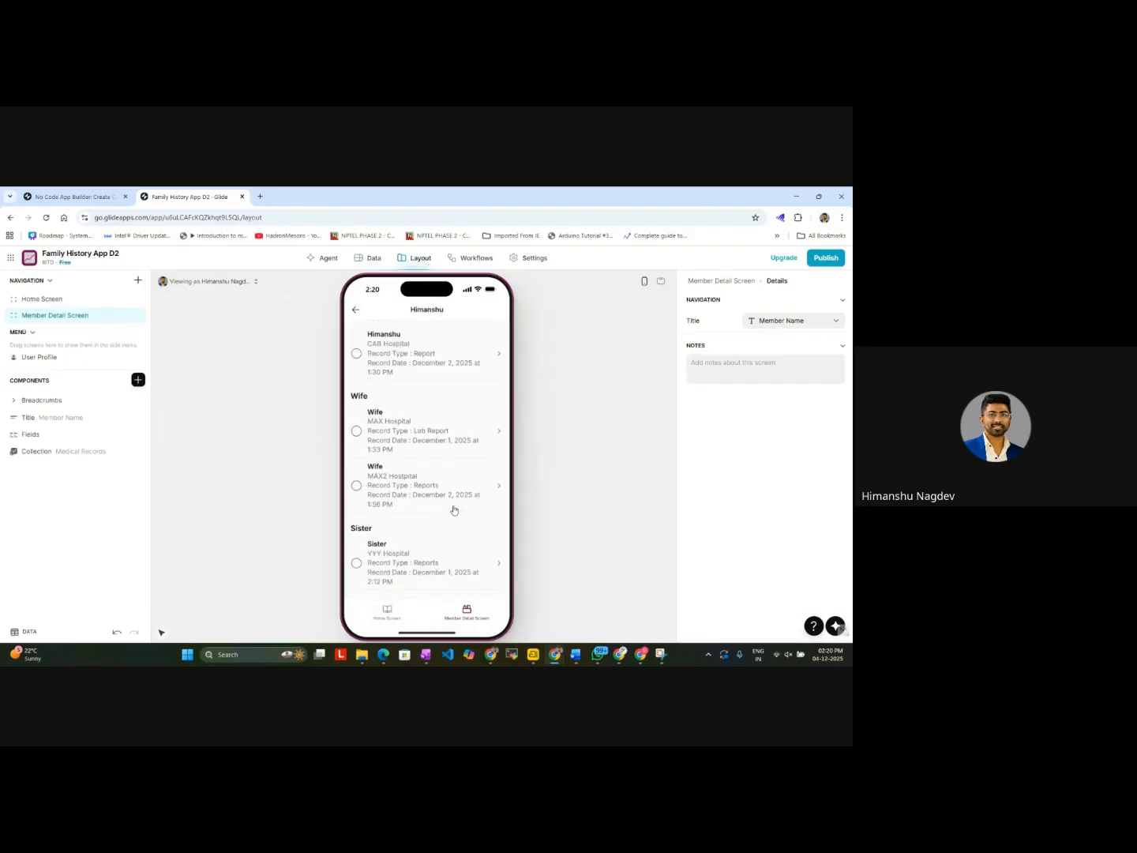
{"action": "left_click", "coordinate": [24, 401]}
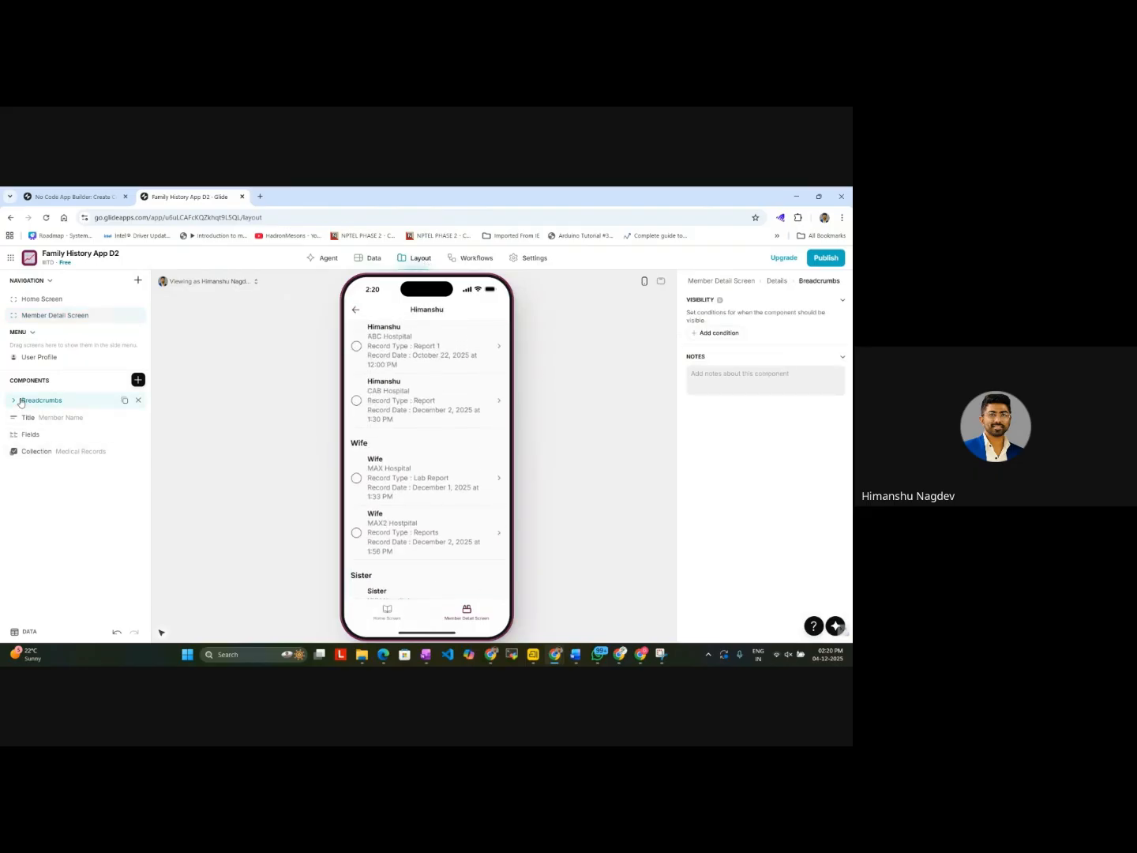
{"action": "left_click", "coordinate": [23, 452]}
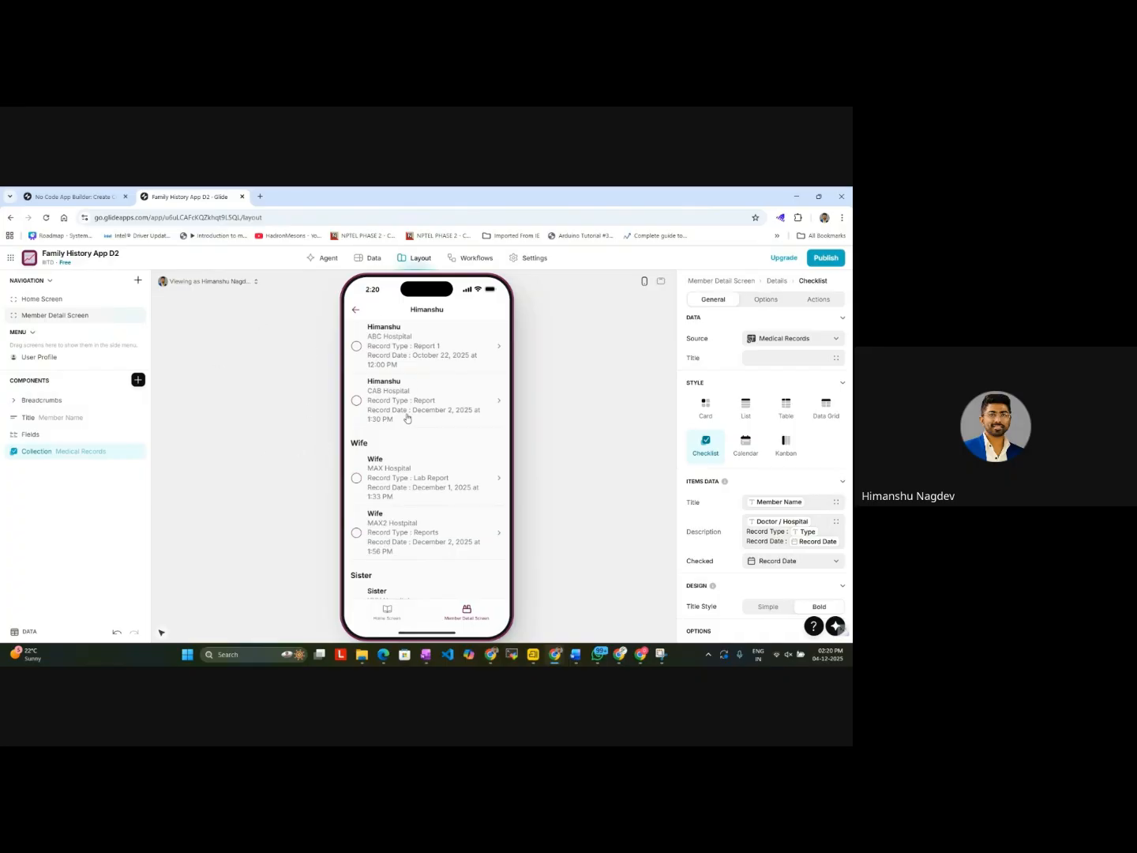
Step: Open the Member Detail Screen's add form and make its Member Name text entry Required with Autofocus turned off
{"action": "scroll", "coordinate": [355, 312], "scroll_direction": "up", "scroll_amount": 3}
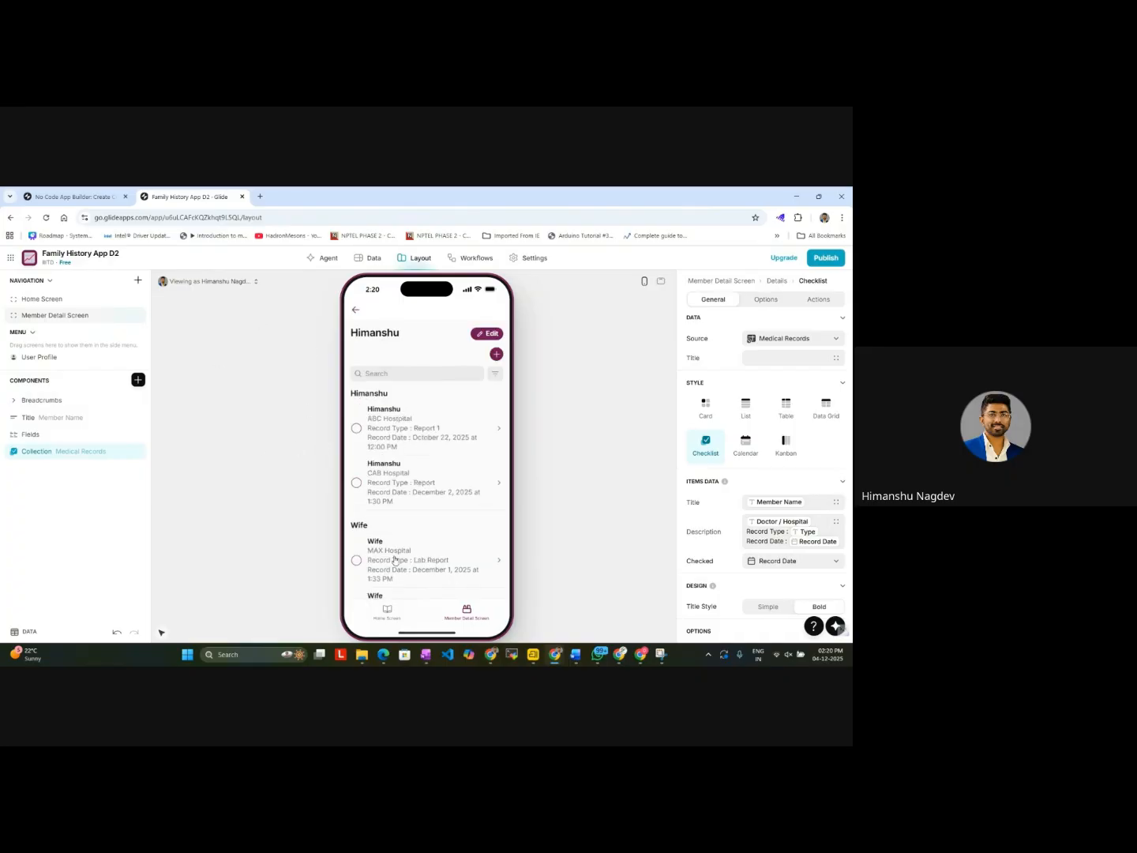
{"action": "left_click", "coordinate": [497, 355]}
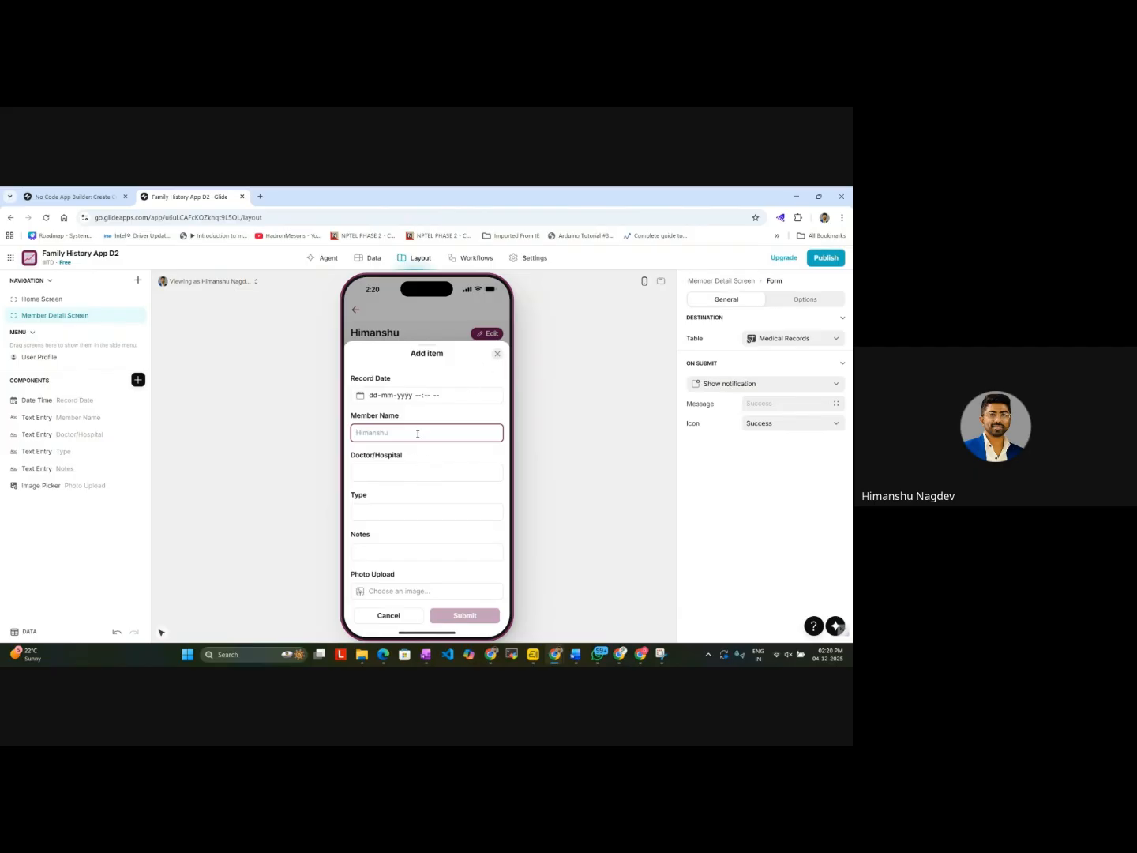
{"action": "left_click", "coordinate": [77, 418]}
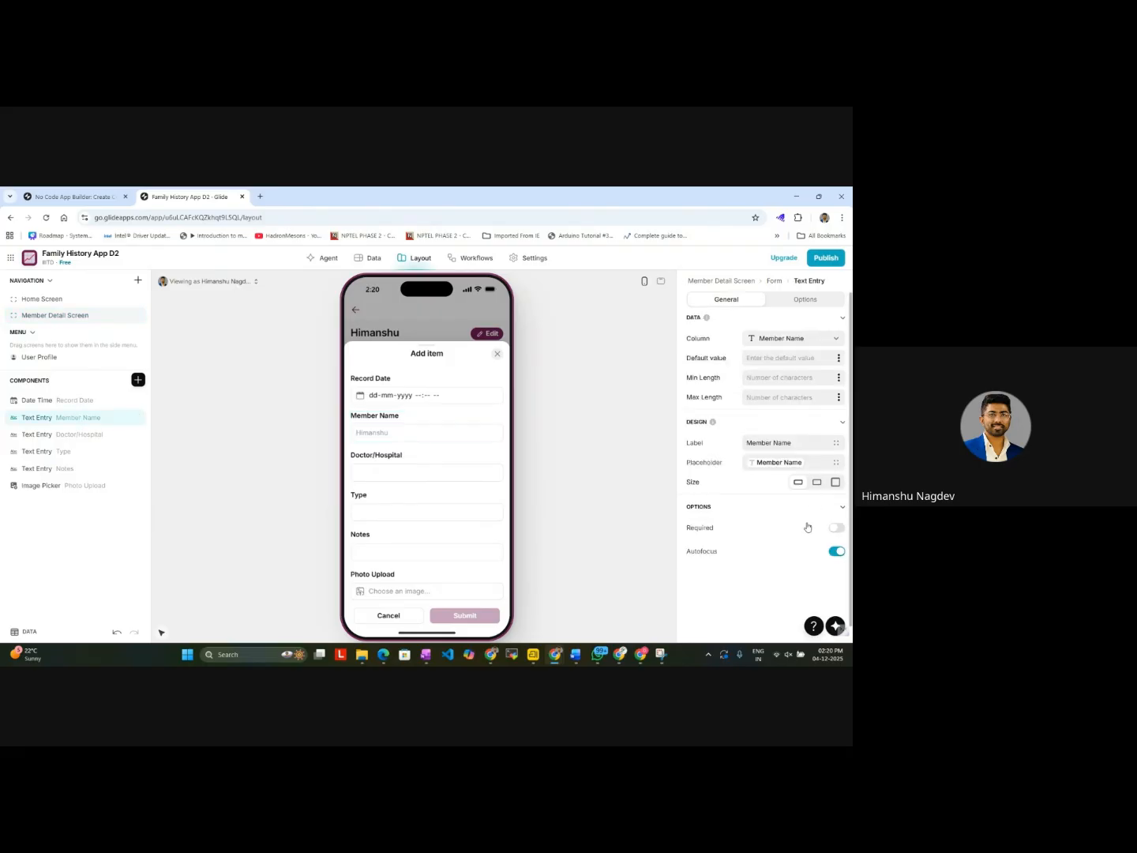
{"action": "left_click", "coordinate": [831, 530]}
{"action": "left_click", "coordinate": [836, 552]}
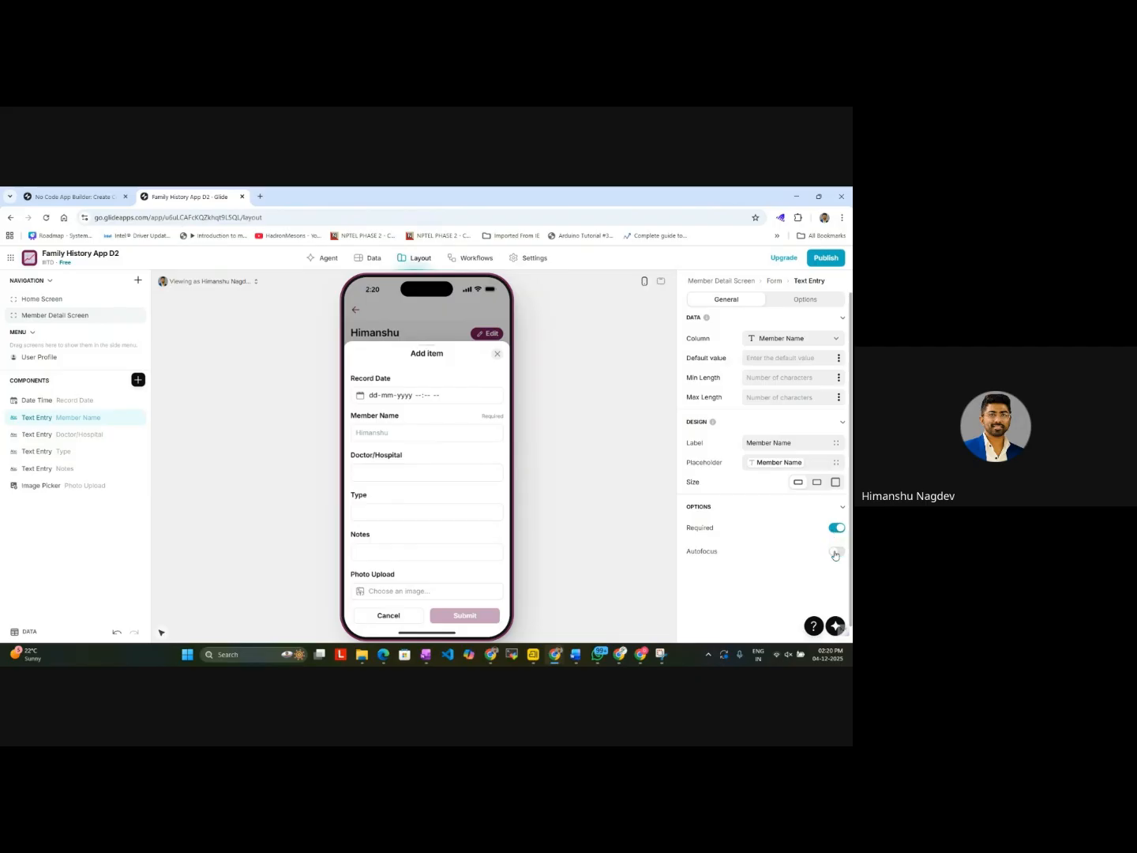
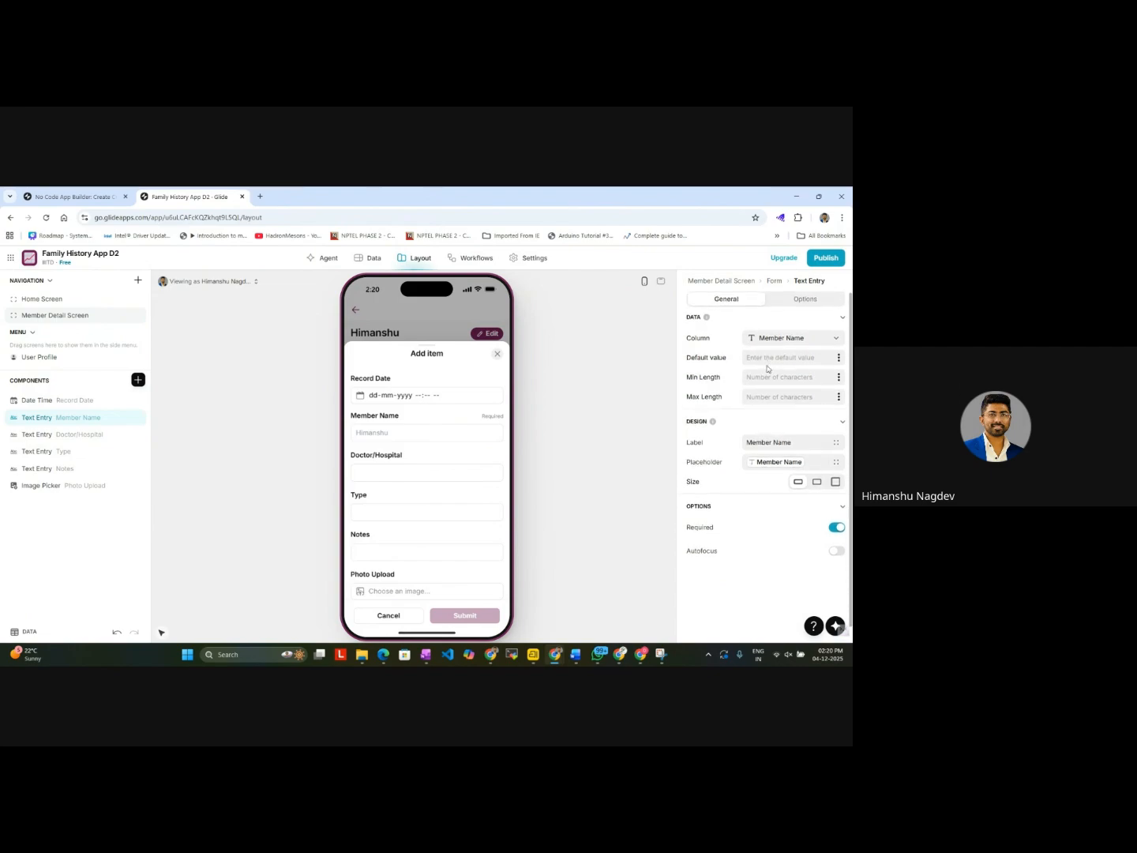
Step: Set the Member Name entry's default value to the Member Name column and make the entry not required
{"action": "left_click", "coordinate": [839, 359]}
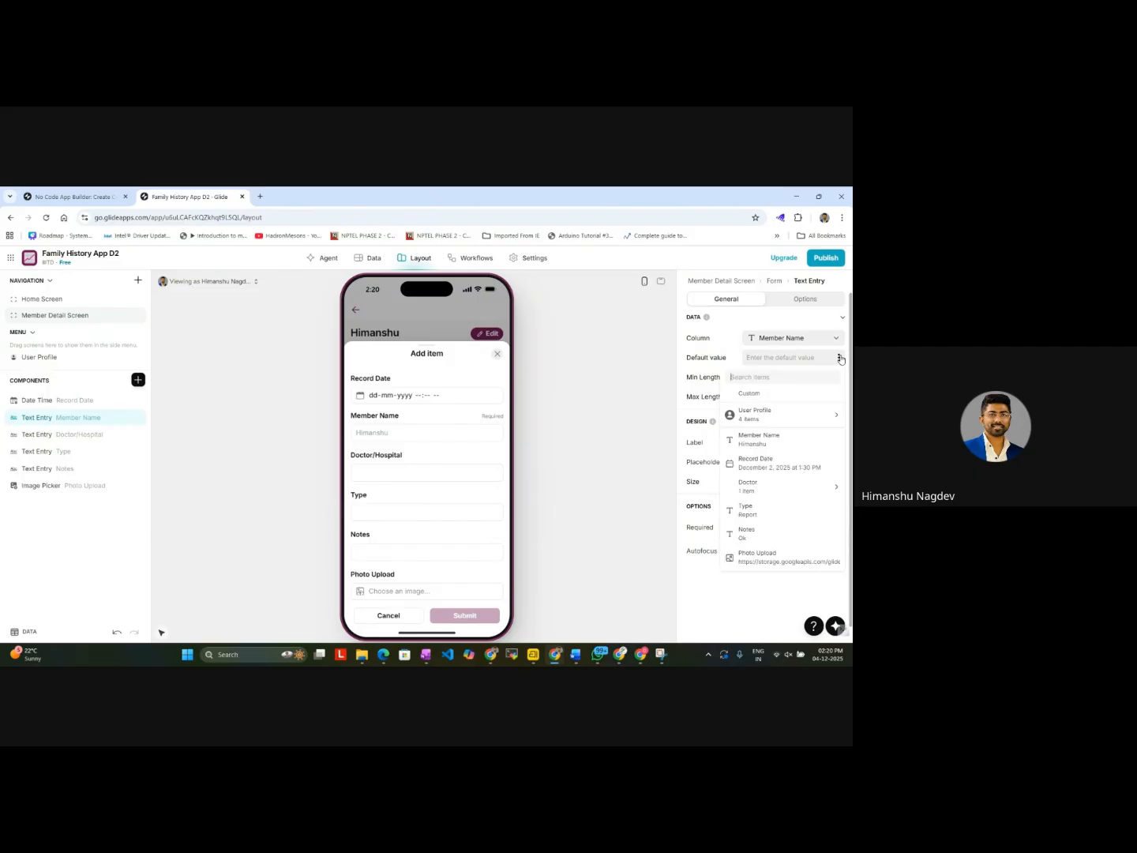
{"action": "left_click", "coordinate": [772, 442]}
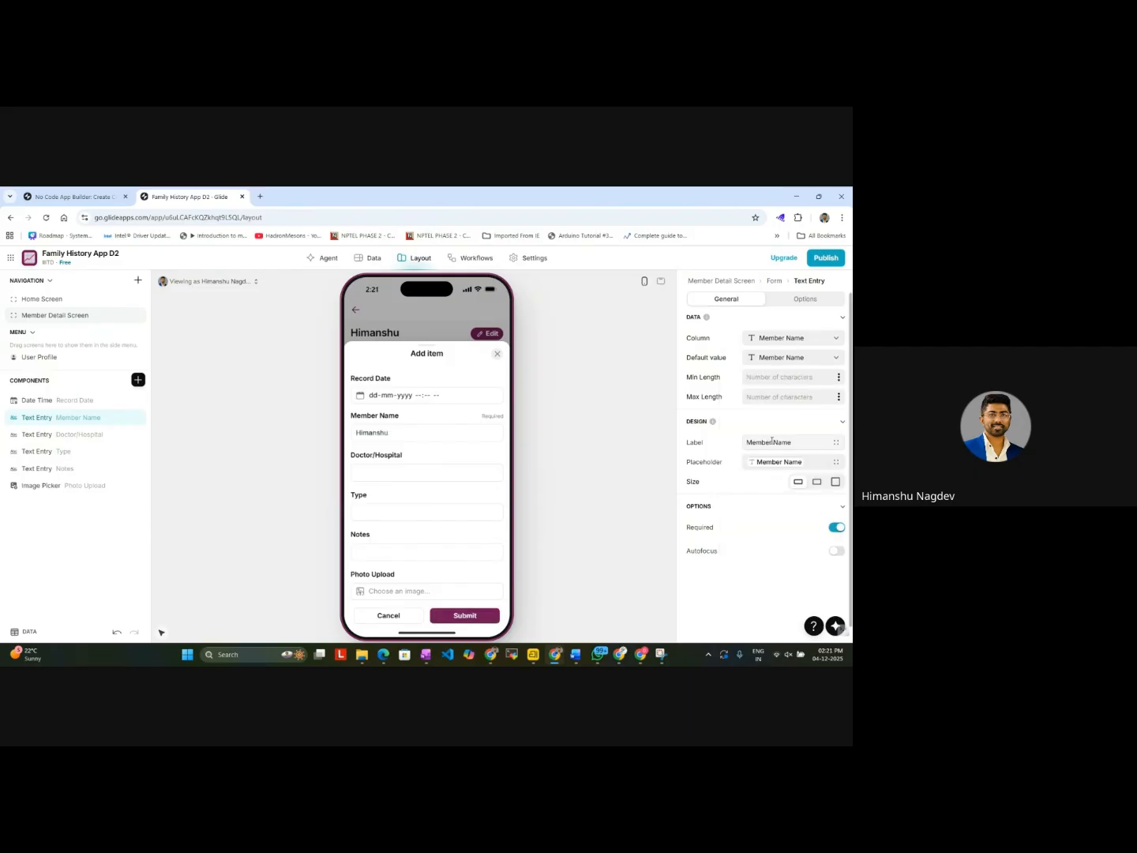
{"action": "left_click", "coordinate": [836, 527]}
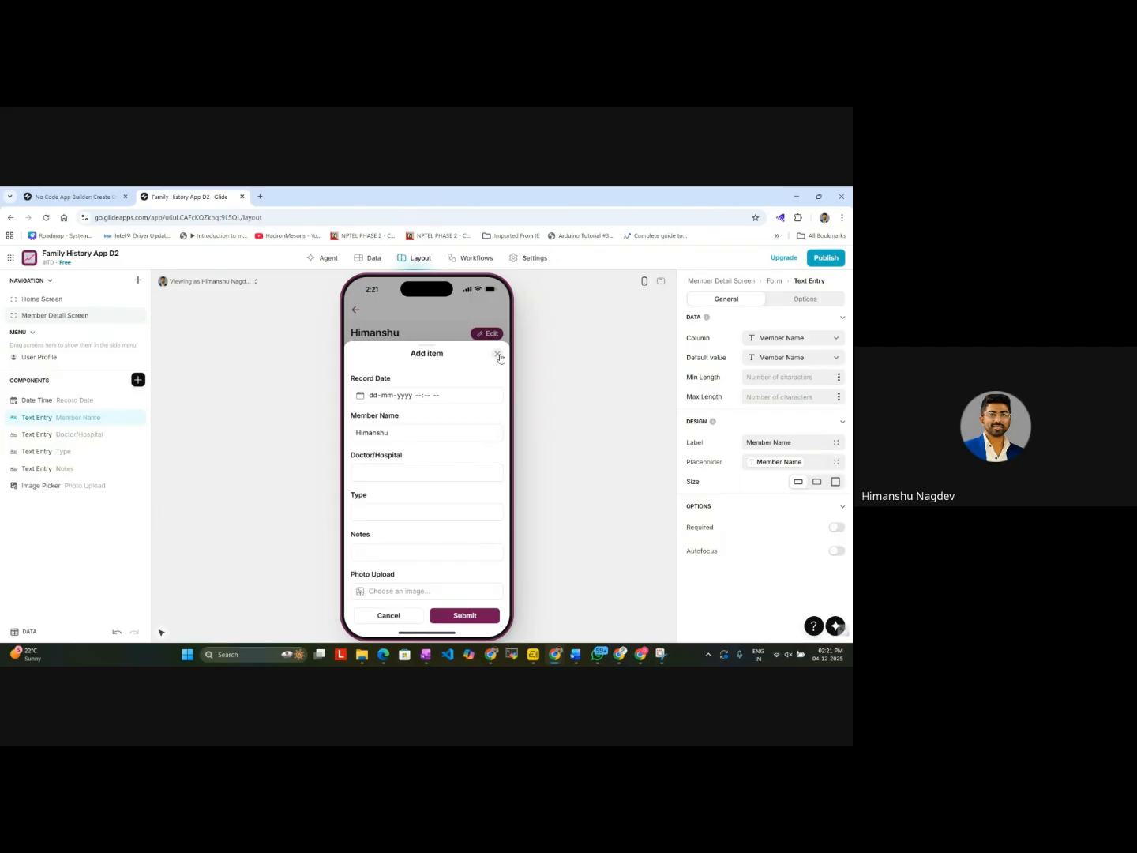
Step: Open Snipping Tool and capture the whole browser window showing the Add item form and its Member Name settings
{"action": "left_click", "coordinate": [245, 657]}
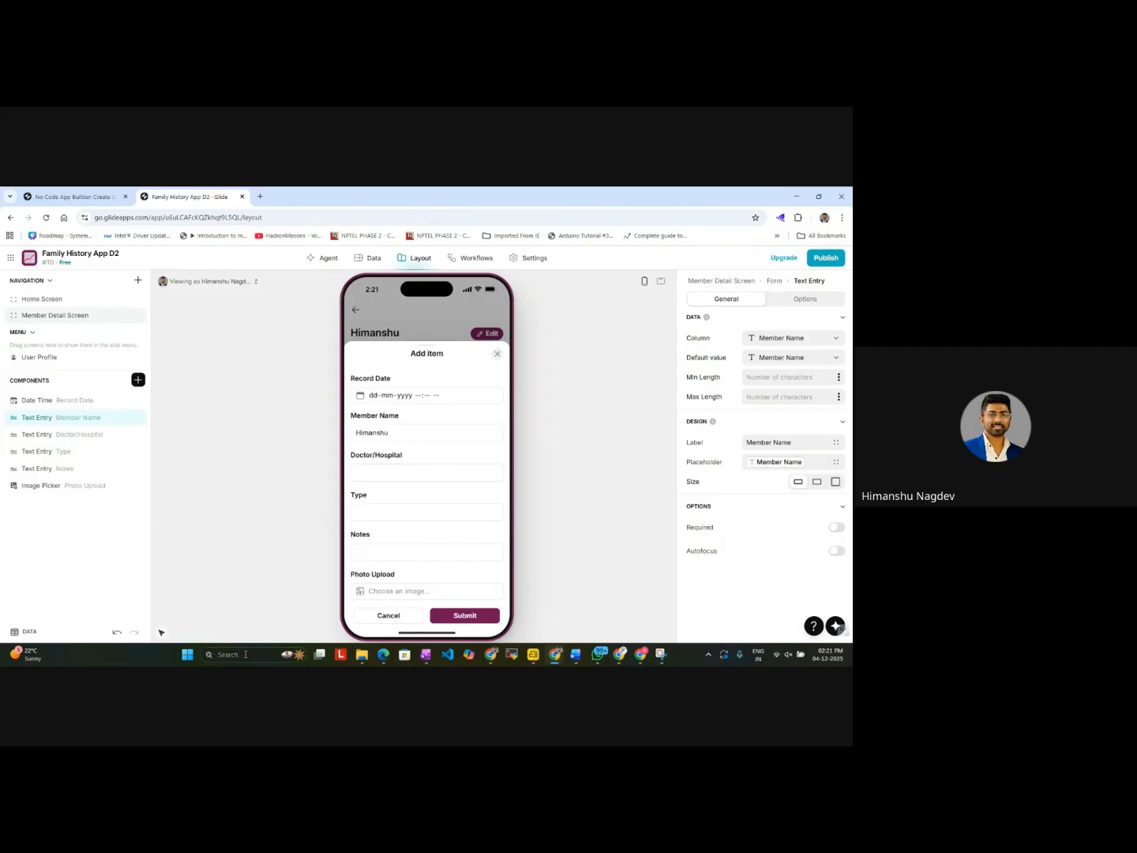
{"action": "type", "text": "sn"}
{"action": "key", "text": "Return"}
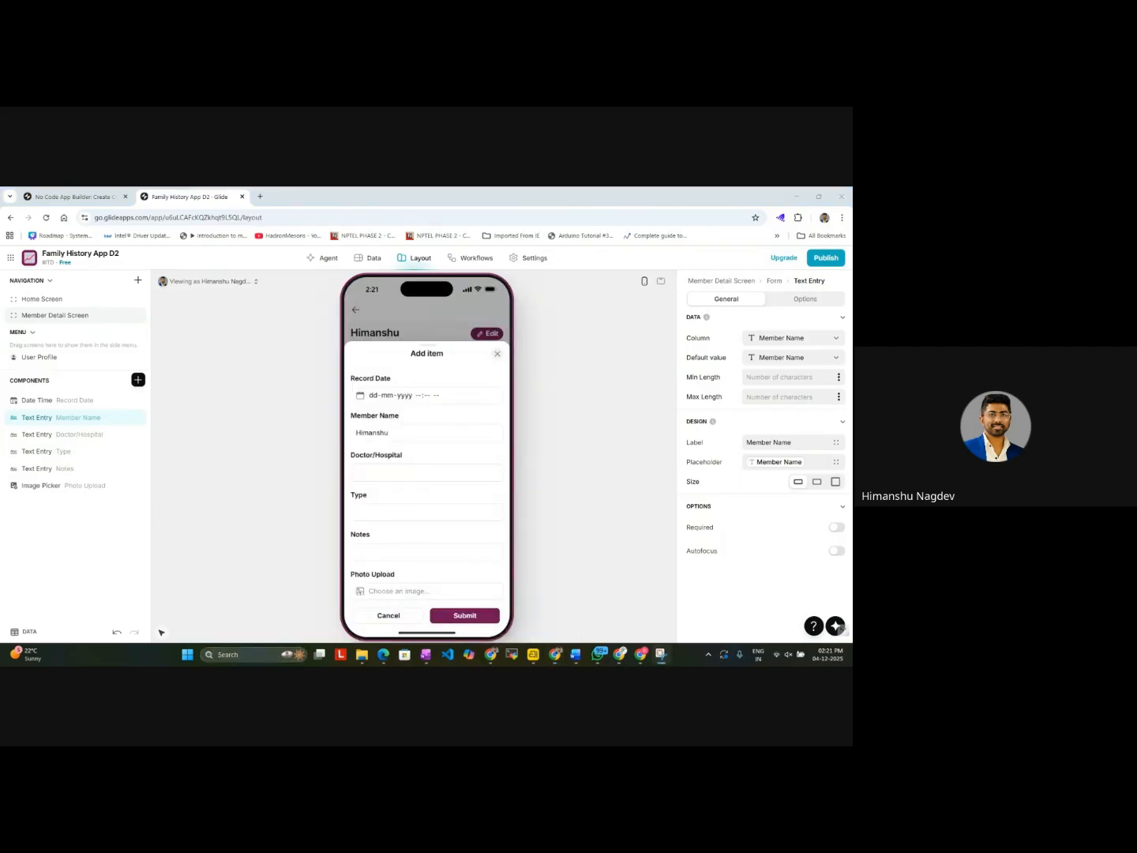
{"action": "key", "text": "ctrl+n"}
{"action": "left_click_drag", "start_coordinate": [2, 188], "coordinate": [853, 641]}
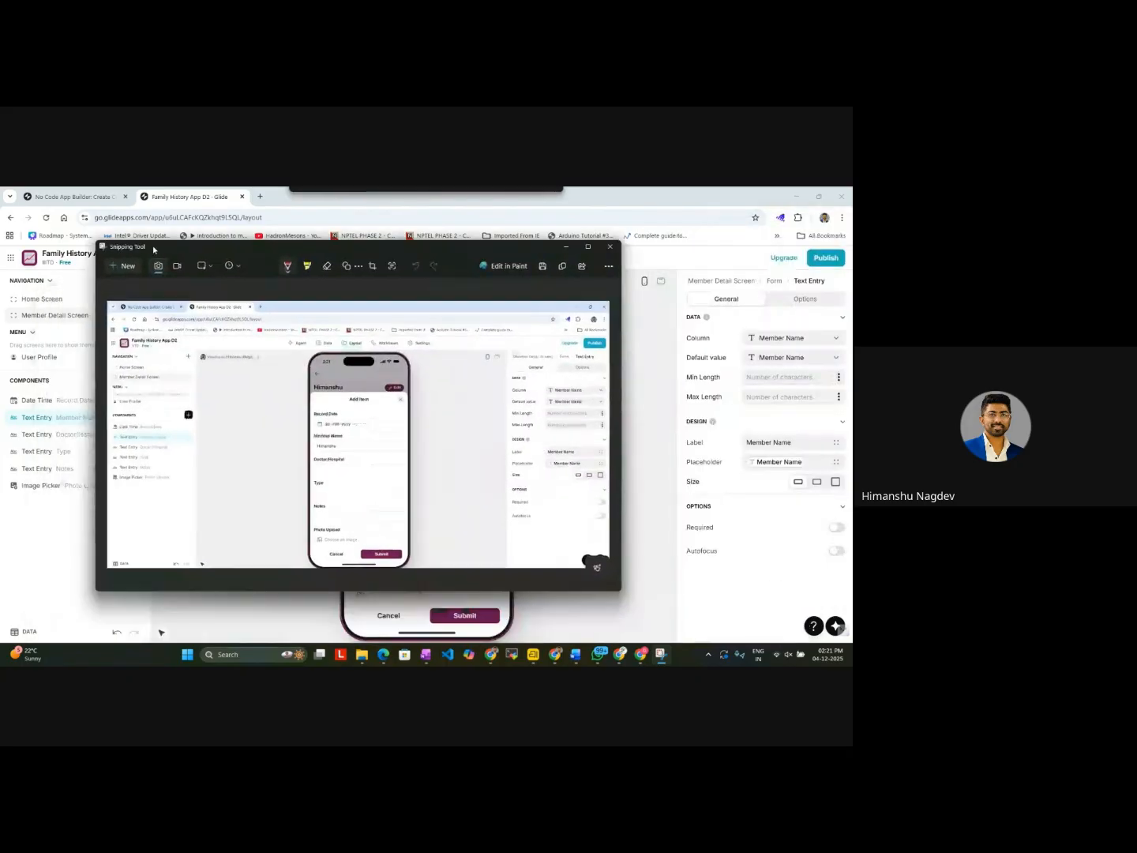
Step: Draw red rectangle outlines around the Default value and Placeholder rows in the captured screenshot
{"action": "left_click", "coordinate": [351, 254]}
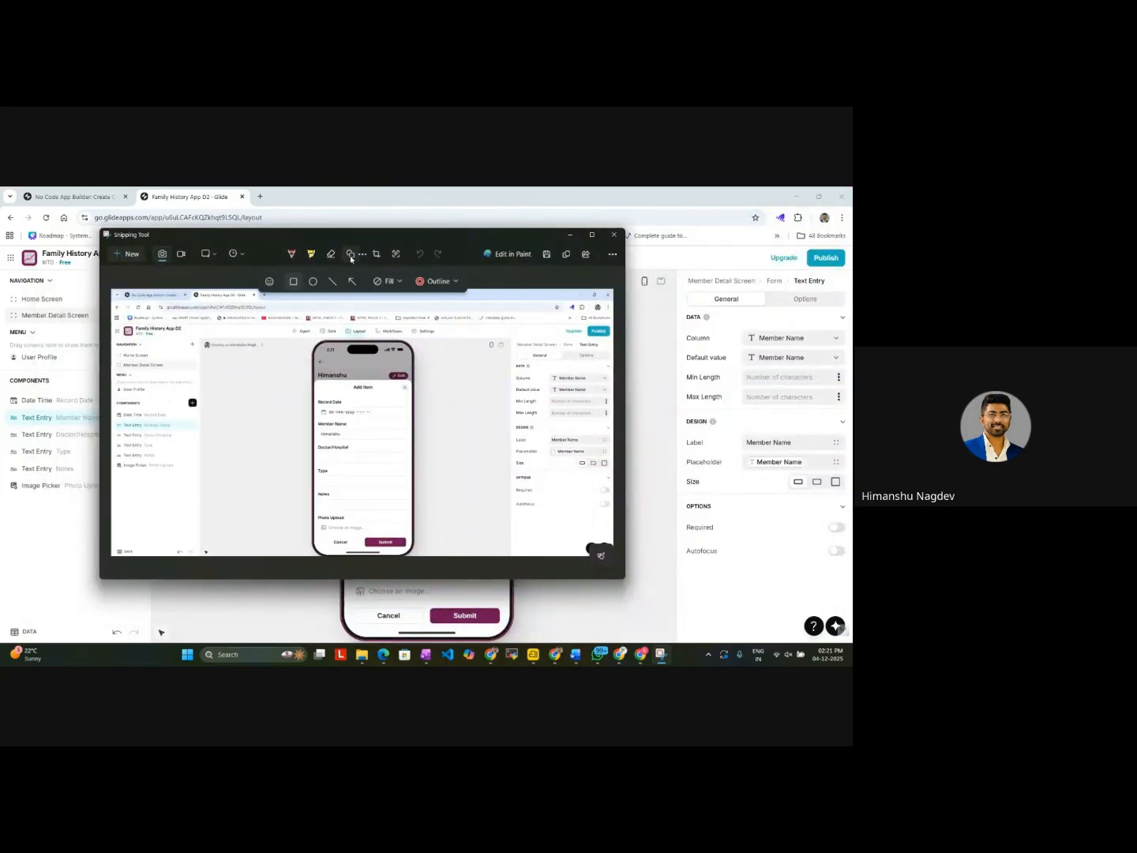
{"action": "left_click", "coordinate": [444, 285]}
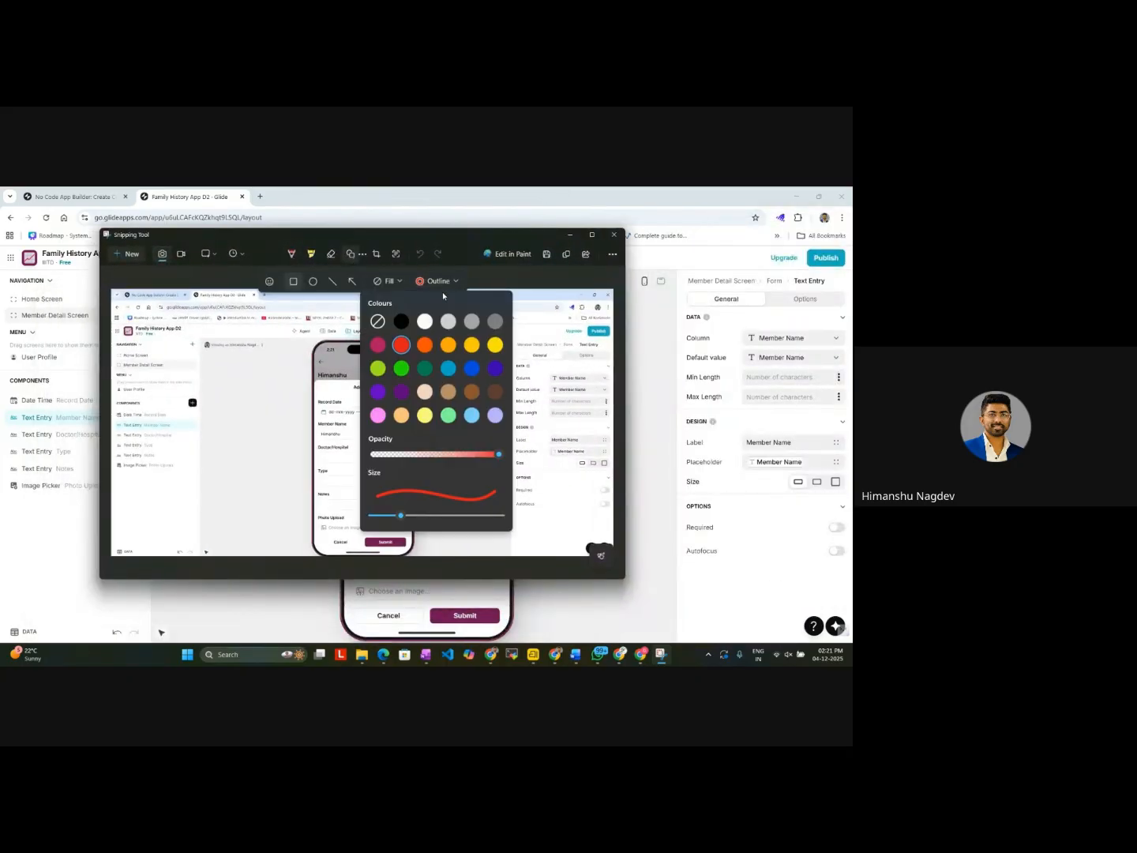
{"action": "left_click", "coordinate": [559, 330]}
{"action": "scroll", "coordinate": [542, 383], "scroll_direction": "up", "scroll_amount": 4}
{"action": "scroll", "coordinate": [542, 384], "scroll_direction": "right", "scroll_amount": 2}
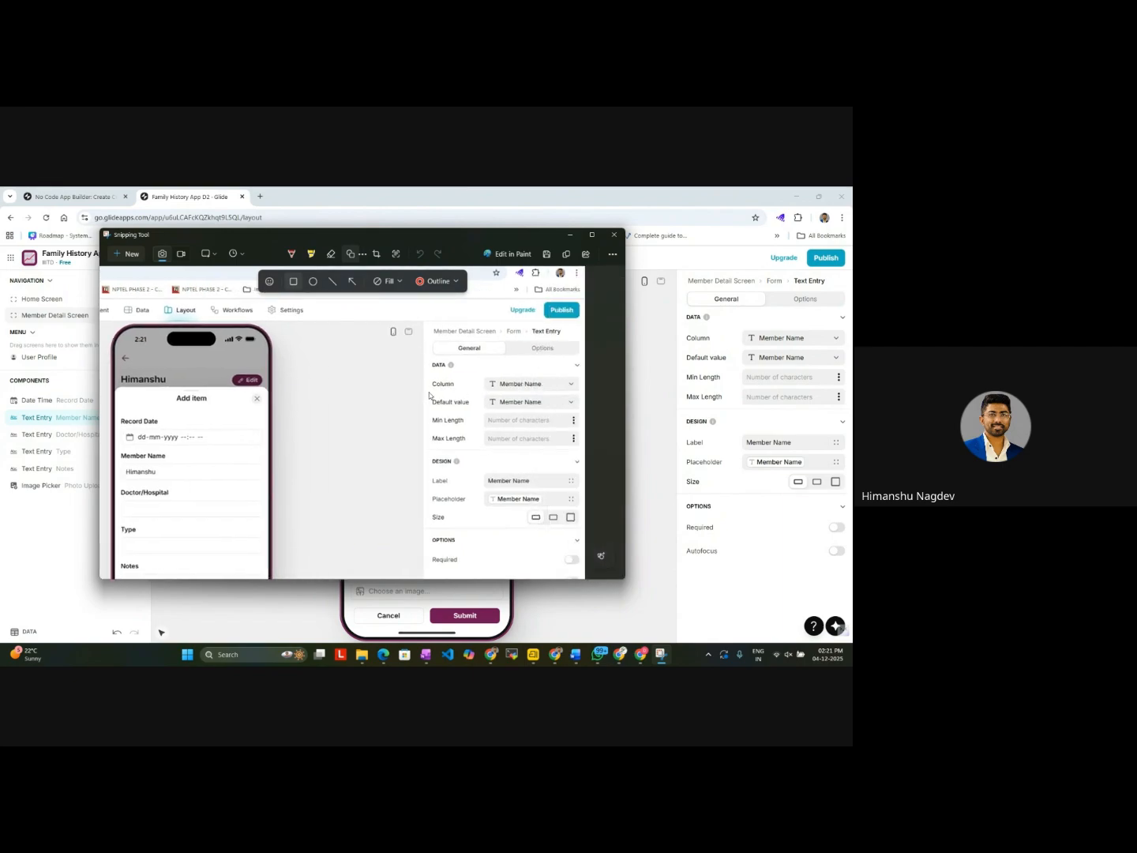
{"action": "left_click_drag", "start_coordinate": [429, 394], "coordinate": [581, 413]}
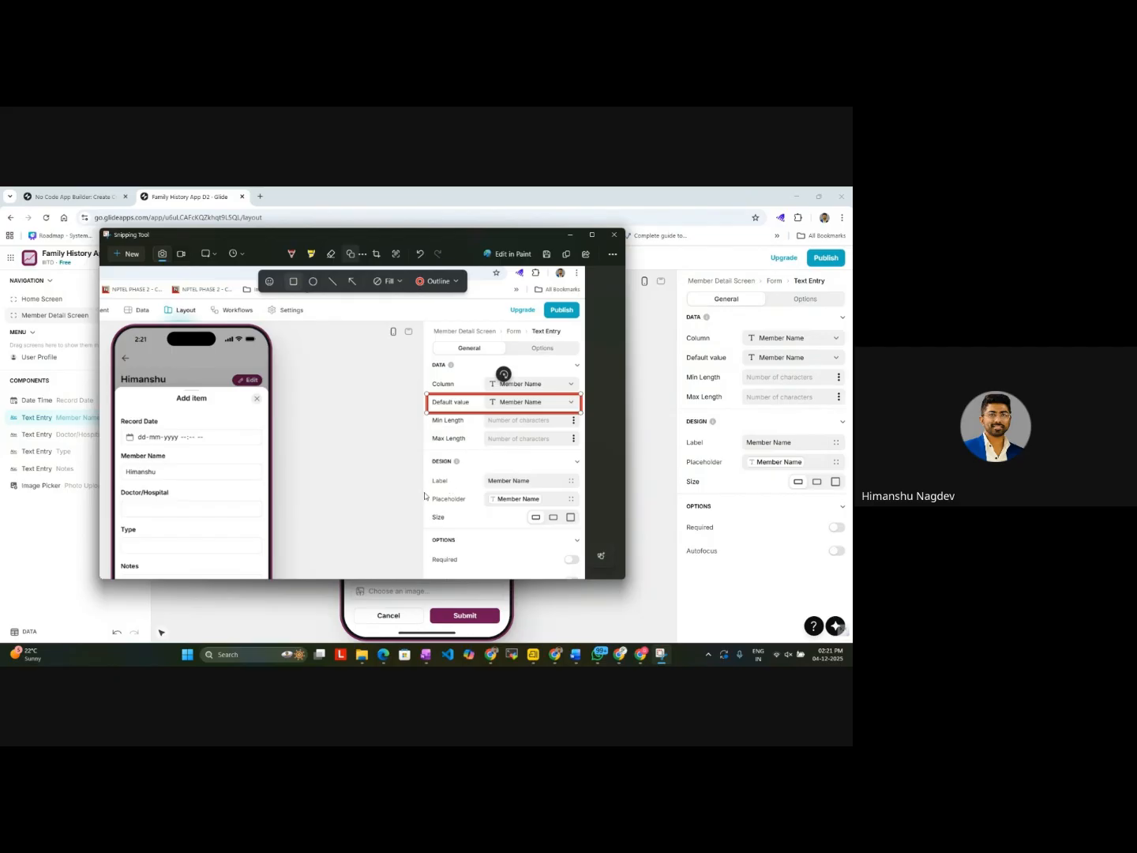
{"action": "mouse_move", "coordinate": [424, 490]}
{"action": "left_mouse_down"}
{"action": "mouse_move", "coordinate": [584, 510]}
{"action": "mouse_move", "coordinate": [583, 492]}
{"action": "left_mouse_up"}
{"action": "scroll", "coordinate": [309, 455], "scroll_direction": "down", "scroll_amount": 5}
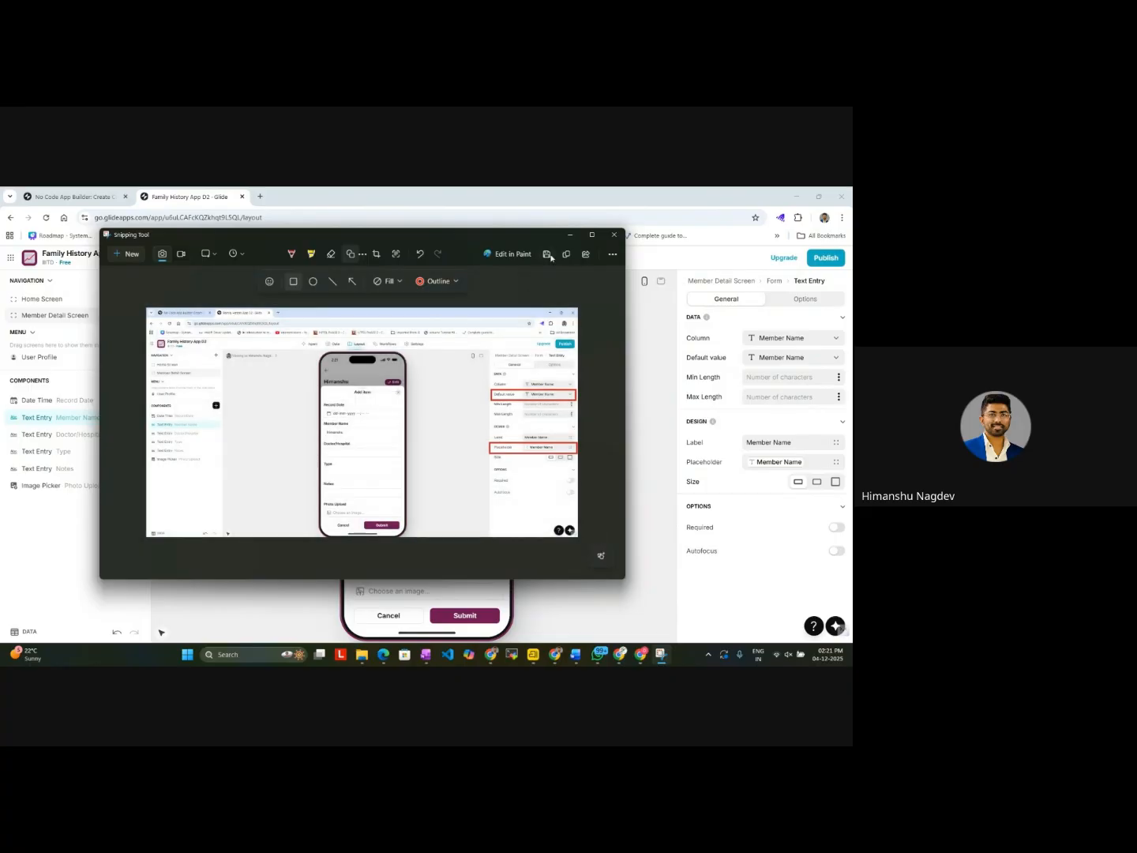
{"action": "left_click", "coordinate": [569, 237]}
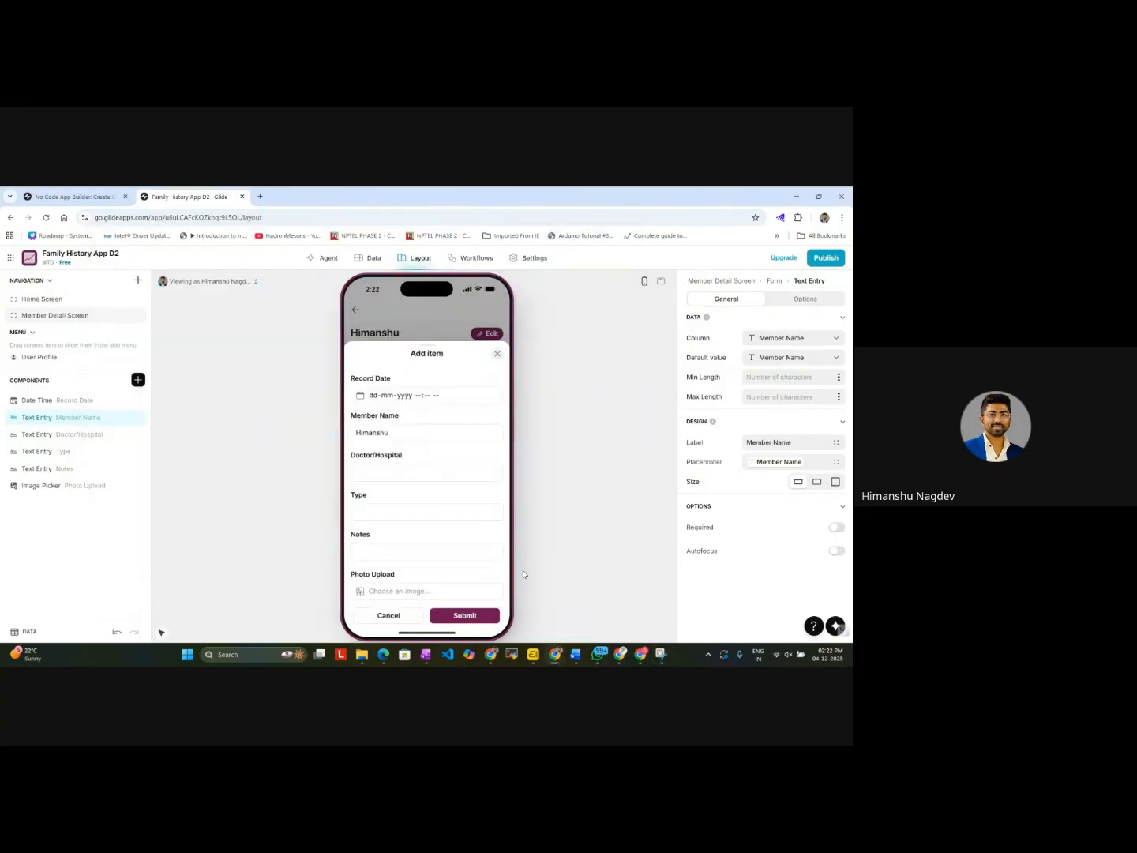
Step: Switch to the Family Medical History V1 Google Doc and paste the annotated screenshot below the Medical Records column list
{"action": "mouse_move", "coordinate": [555, 654]}
{"action": "left_click", "coordinate": [633, 622]}
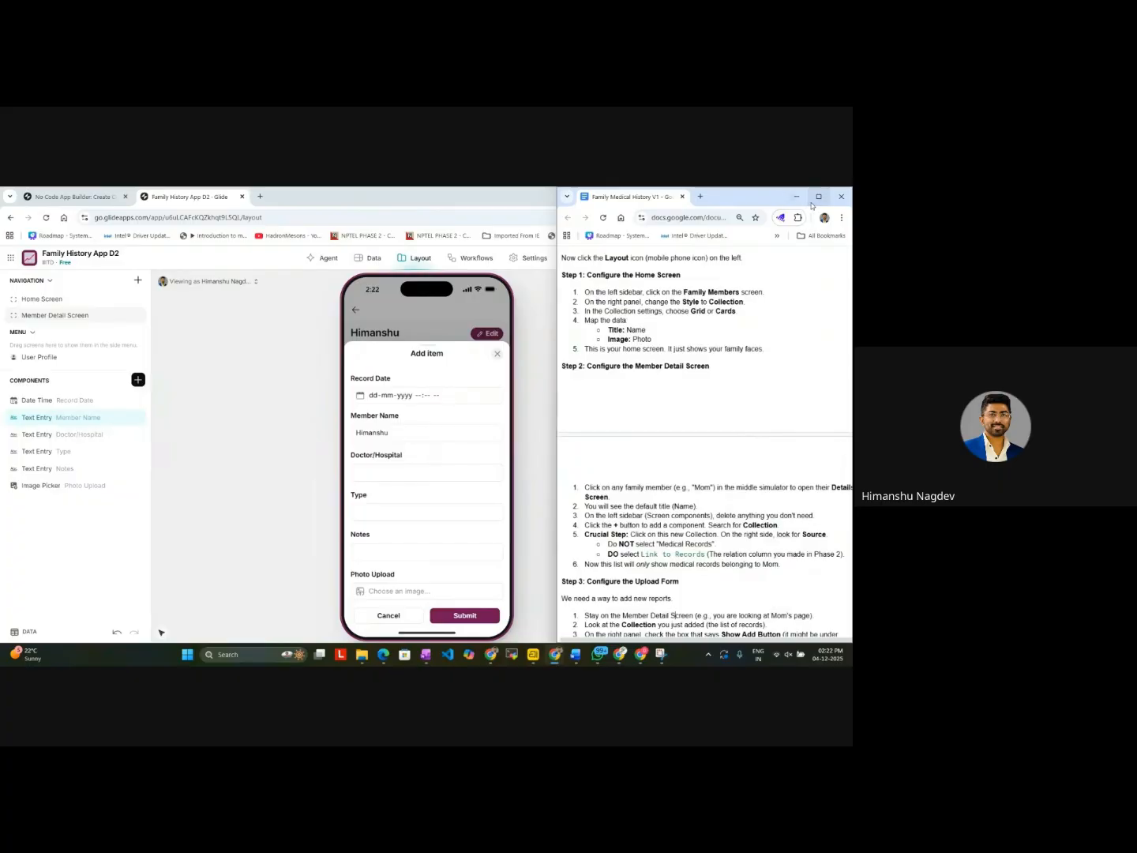
{"action": "left_click", "coordinate": [818, 196]}
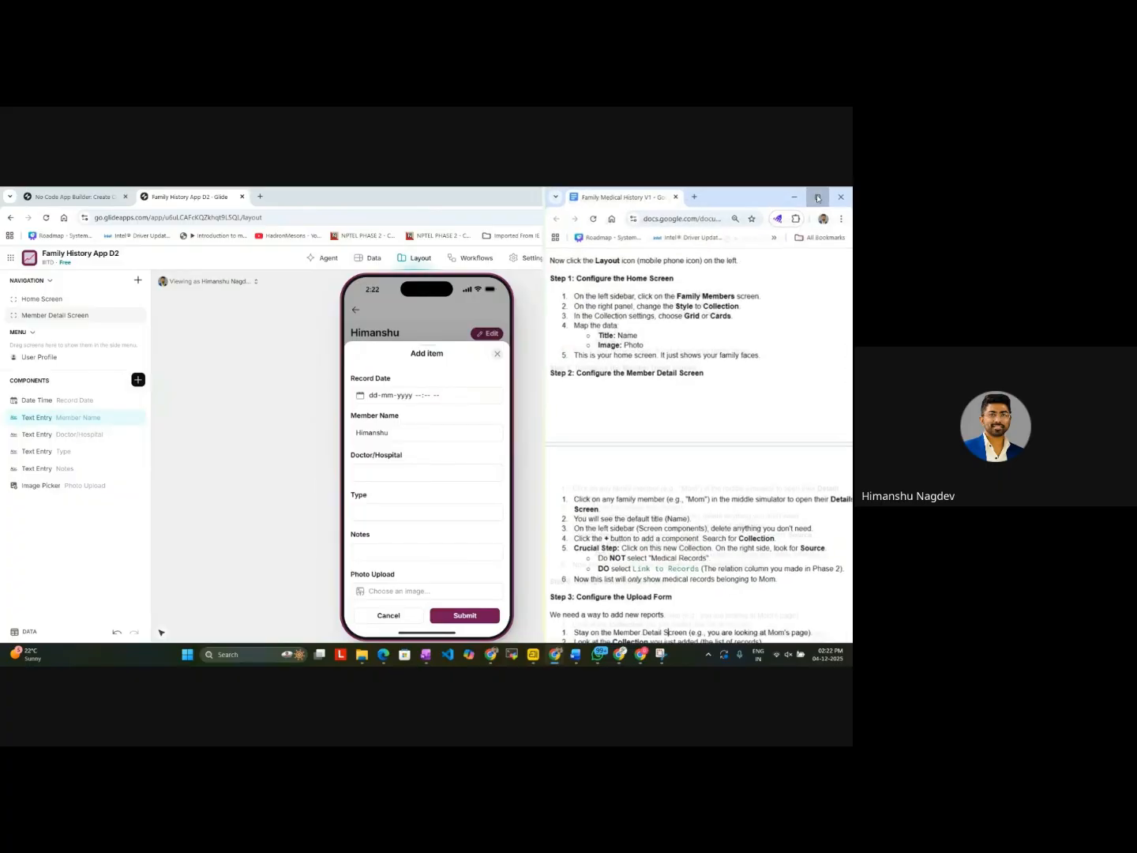
{"action": "scroll", "coordinate": [570, 436], "scroll_direction": "up", "scroll_amount": 10}
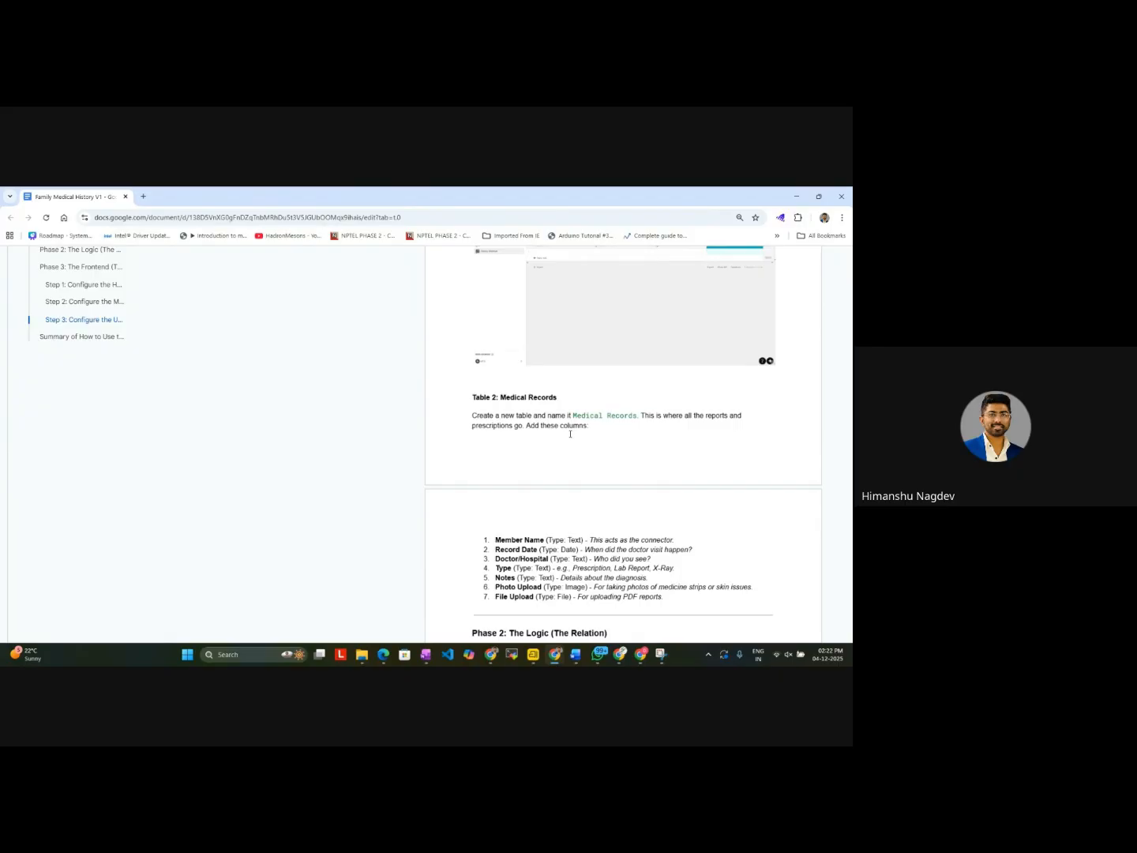
{"action": "scroll", "coordinate": [570, 434], "scroll_direction": "down", "scroll_amount": 1}
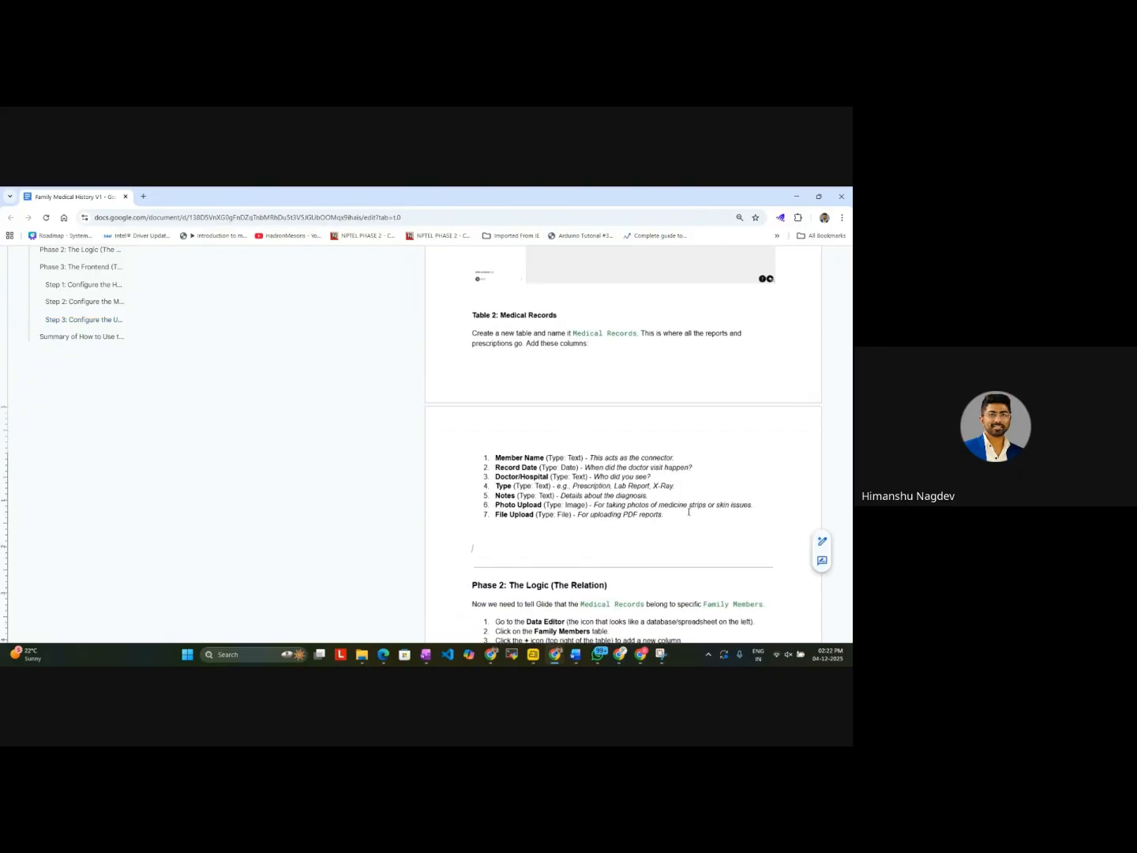
{"action": "scroll", "coordinate": [688, 511], "scroll_direction": "down", "scroll_amount": 1}
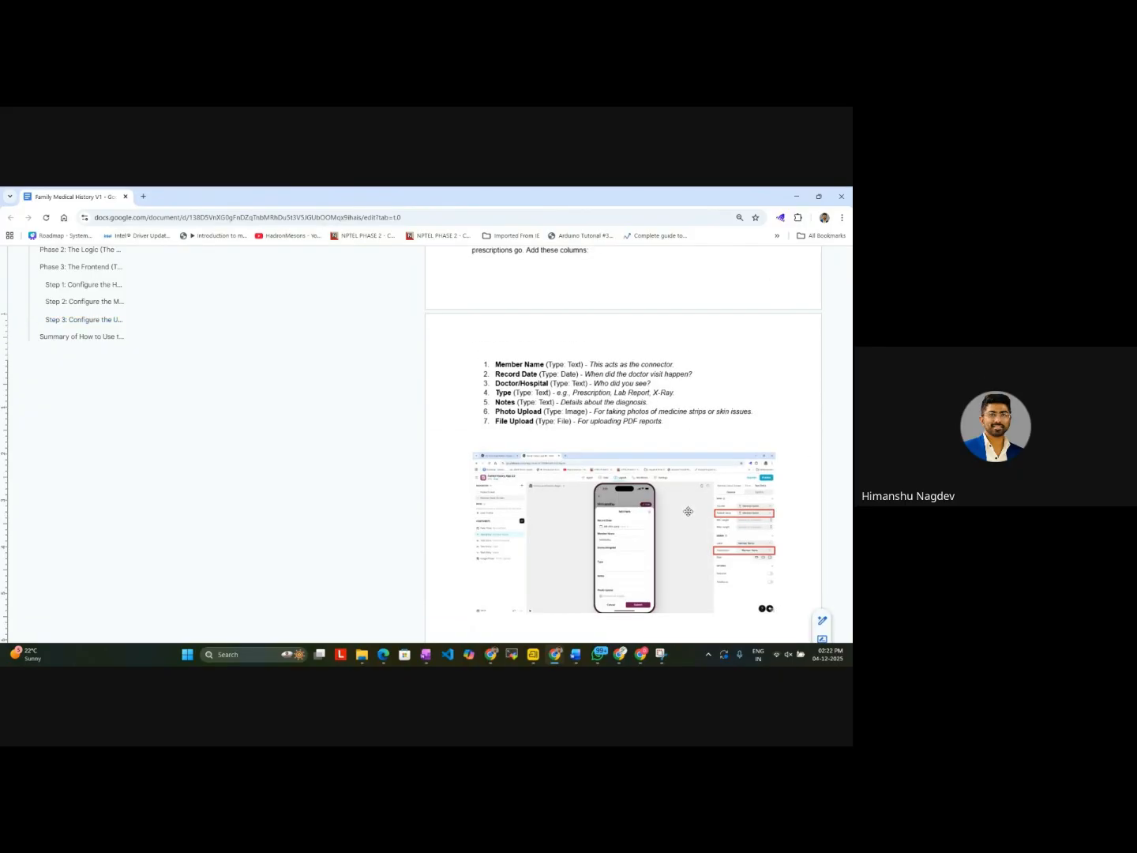
{"action": "scroll", "coordinate": [707, 452], "scroll_direction": "up", "scroll_amount": 5}
{"action": "scroll", "coordinate": [709, 452], "scroll_direction": "down", "scroll_amount": 6}
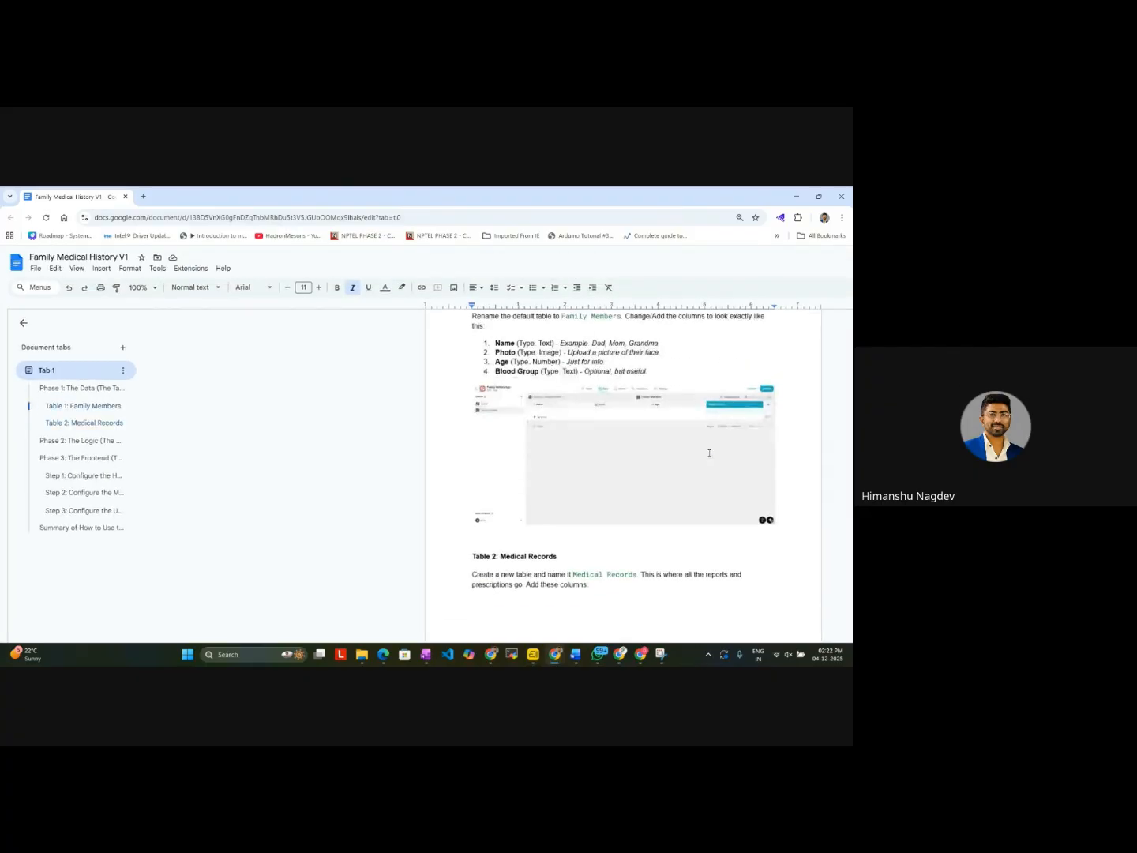
{"action": "scroll", "coordinate": [709, 452], "scroll_direction": "up", "scroll_amount": 1}
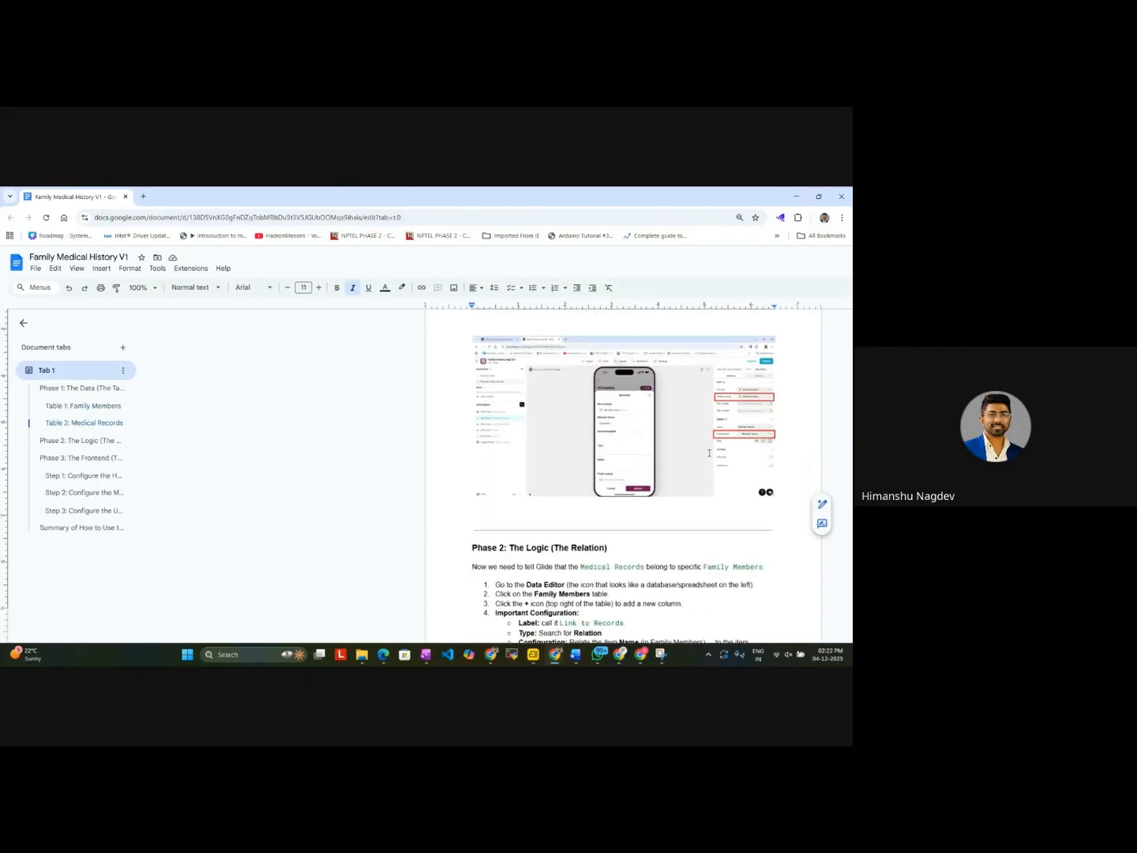
{"action": "left_click", "coordinate": [797, 197]}
Step: Submit an Add item record in the Glide preview with hospital ABC5, type Reports, notes "fine" and the instructable logo image
{"action": "left_click", "coordinate": [376, 475]}
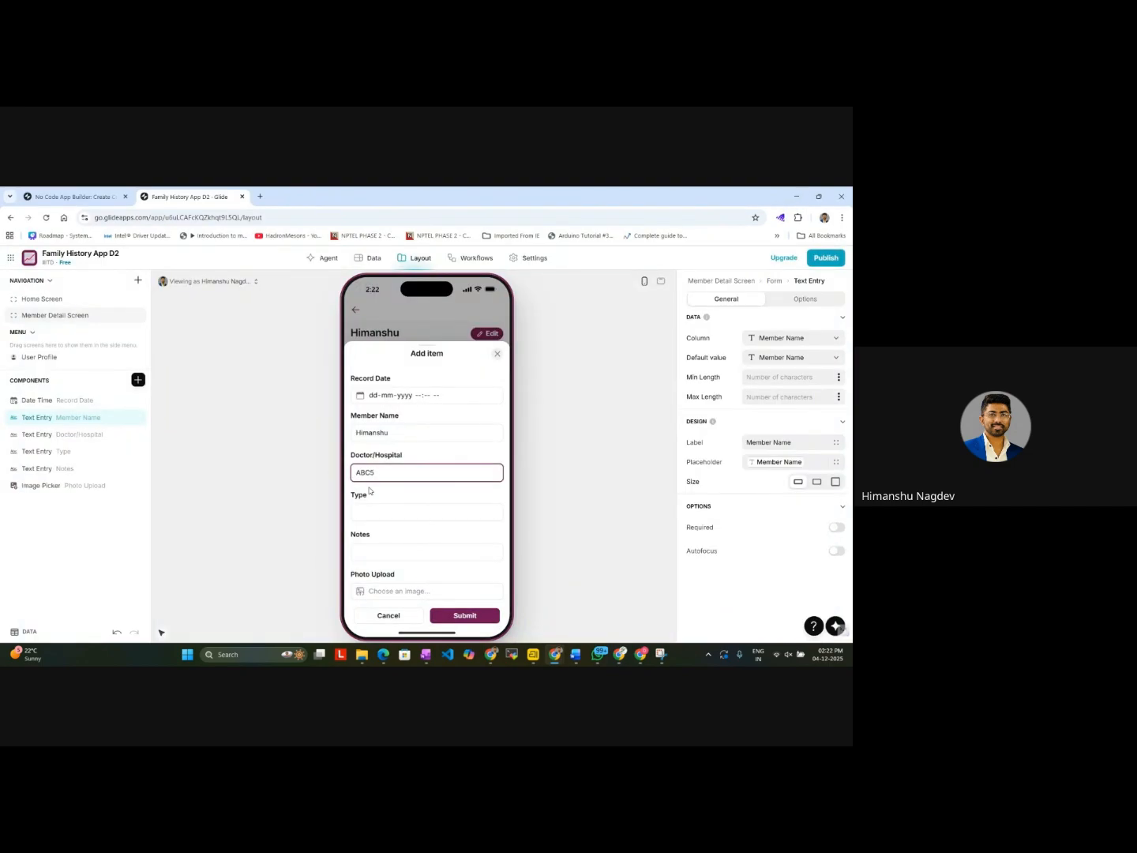
{"action": "left_click", "coordinate": [383, 512]}
{"action": "type", "text": "Reports"}
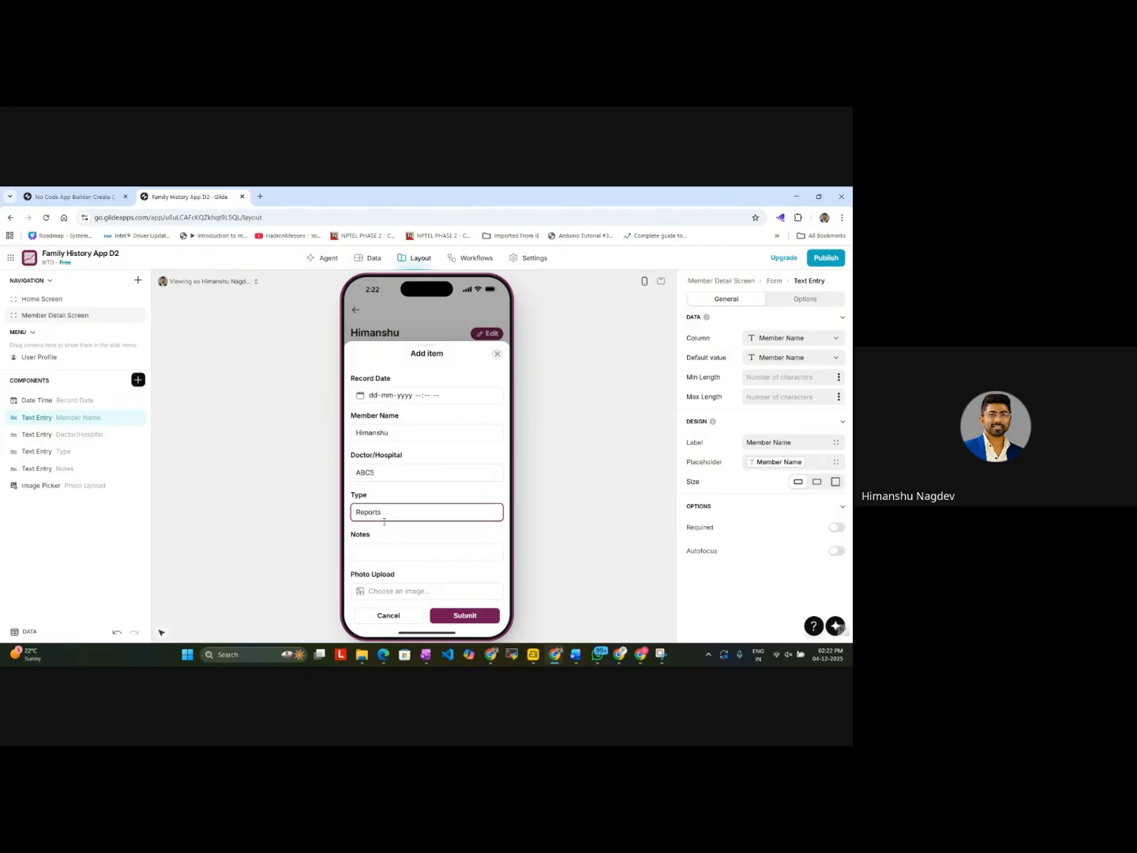
{"action": "left_click", "coordinate": [381, 550]}
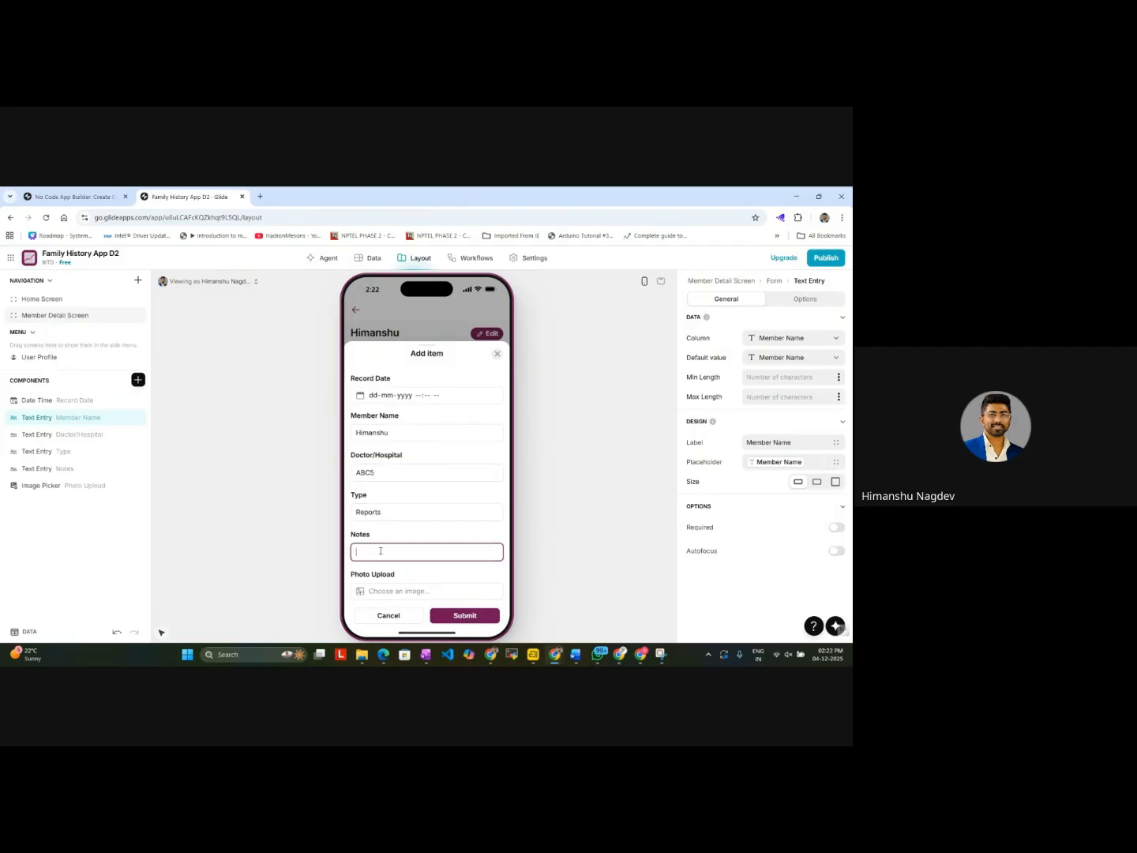
{"action": "left_click", "coordinate": [385, 594]}
{"action": "left_click", "coordinate": [179, 364]}
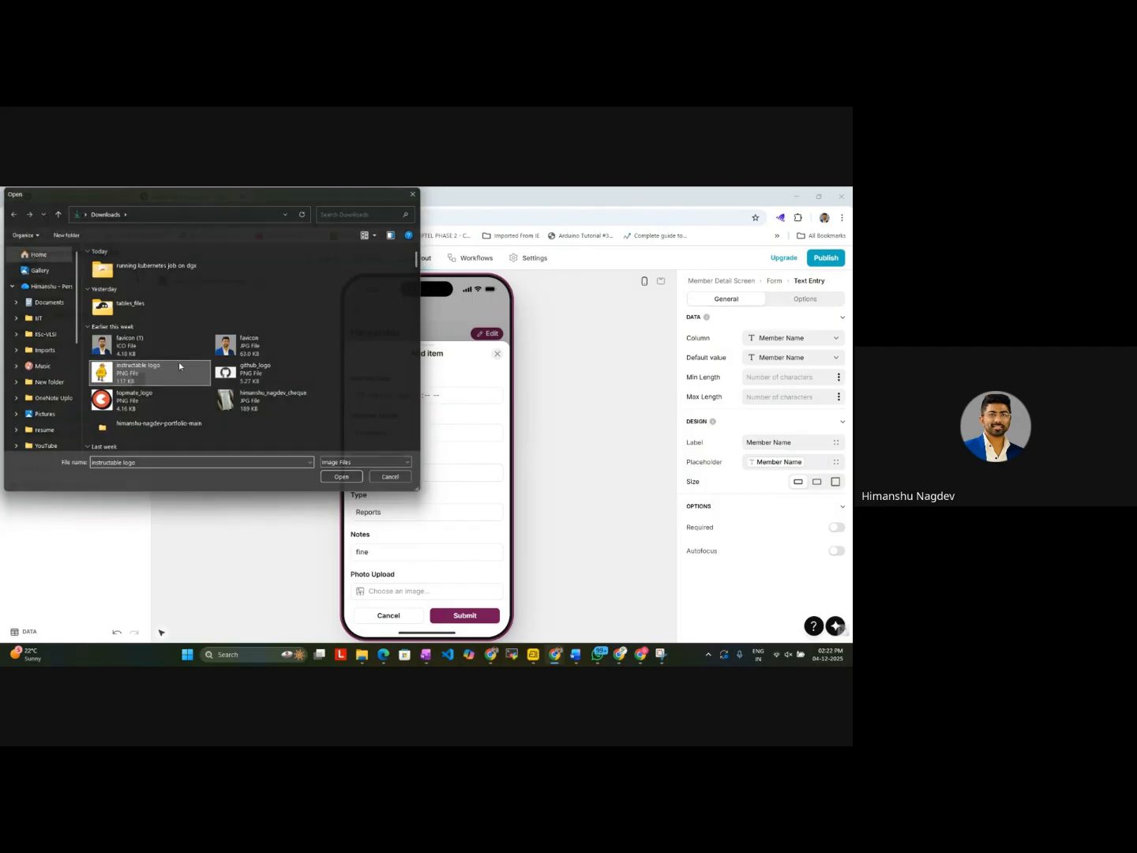
{"action": "double_click", "coordinate": [178, 364]}
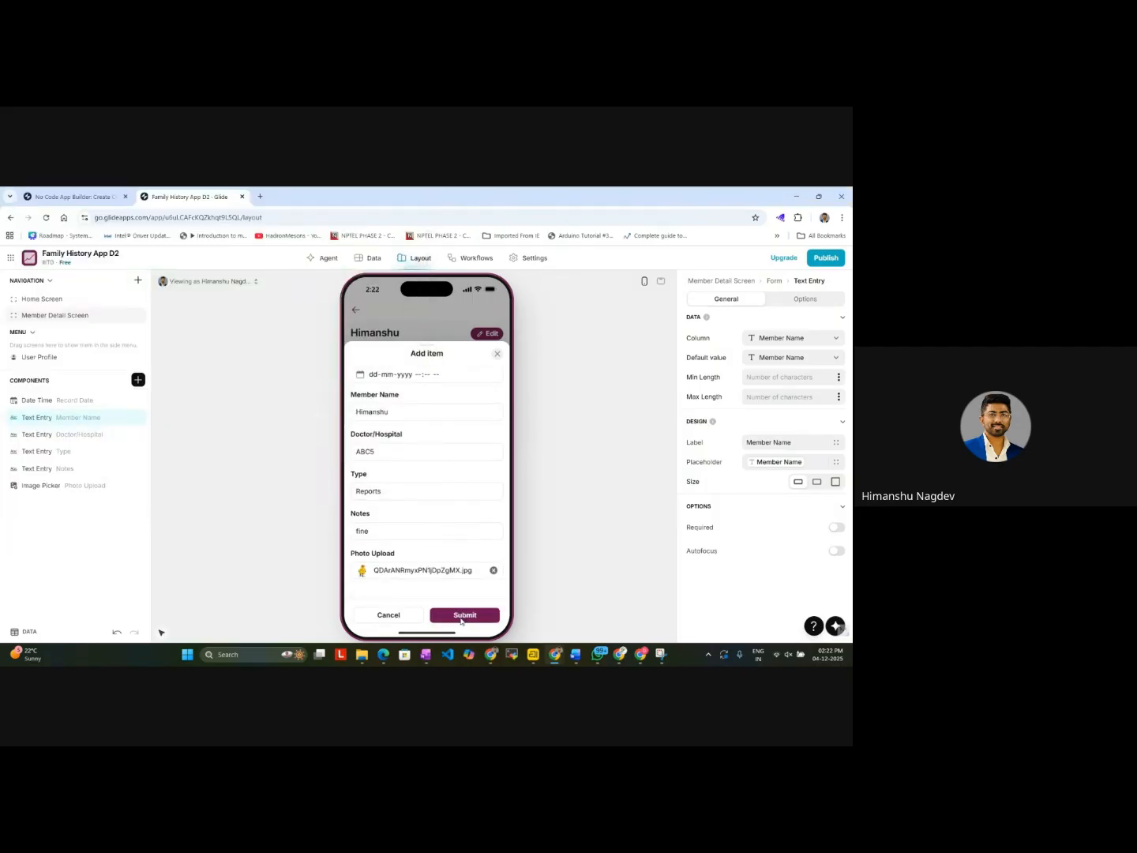
{"action": "left_click", "coordinate": [463, 617]}
Step: Fill the three blank Member Name cells for the ABC3 and ABC4 rows of the Medical Records table with the member's first name
{"action": "left_click", "coordinate": [369, 257]}
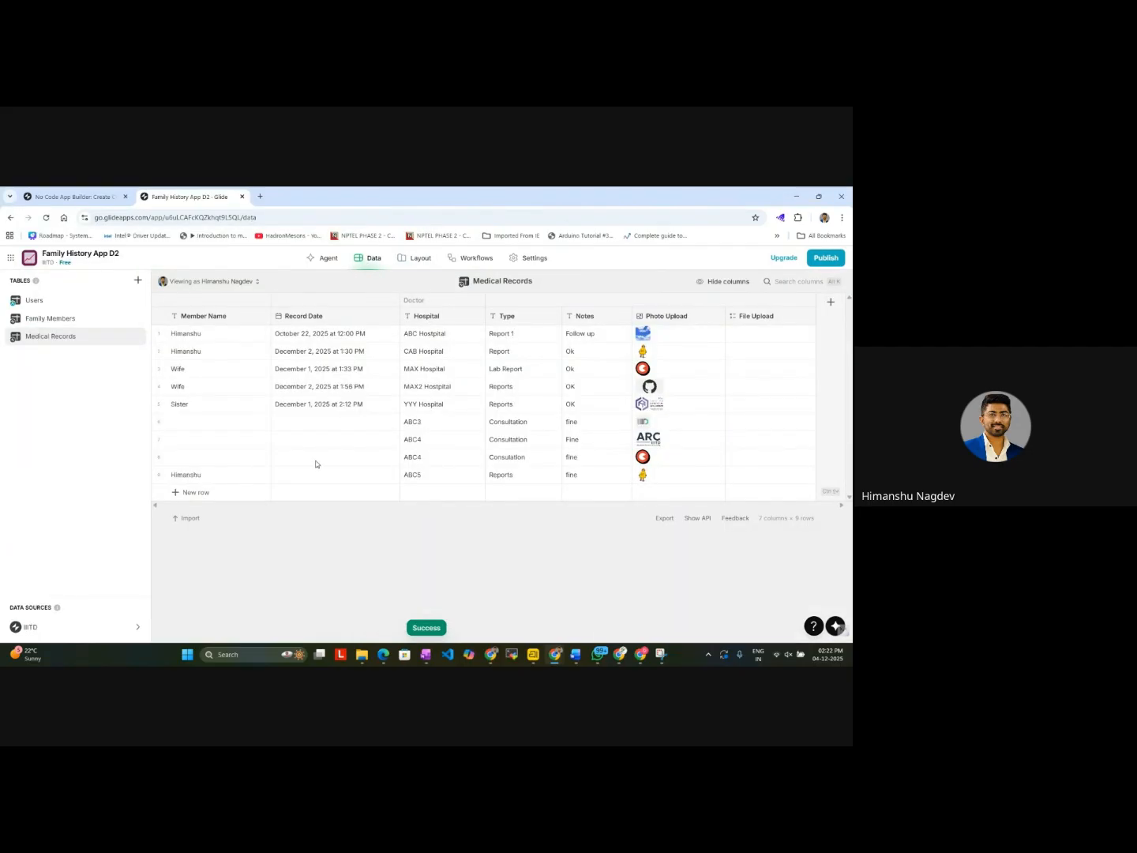
{"action": "double_click", "coordinate": [200, 463]}
{"action": "type", "text": "Him"}
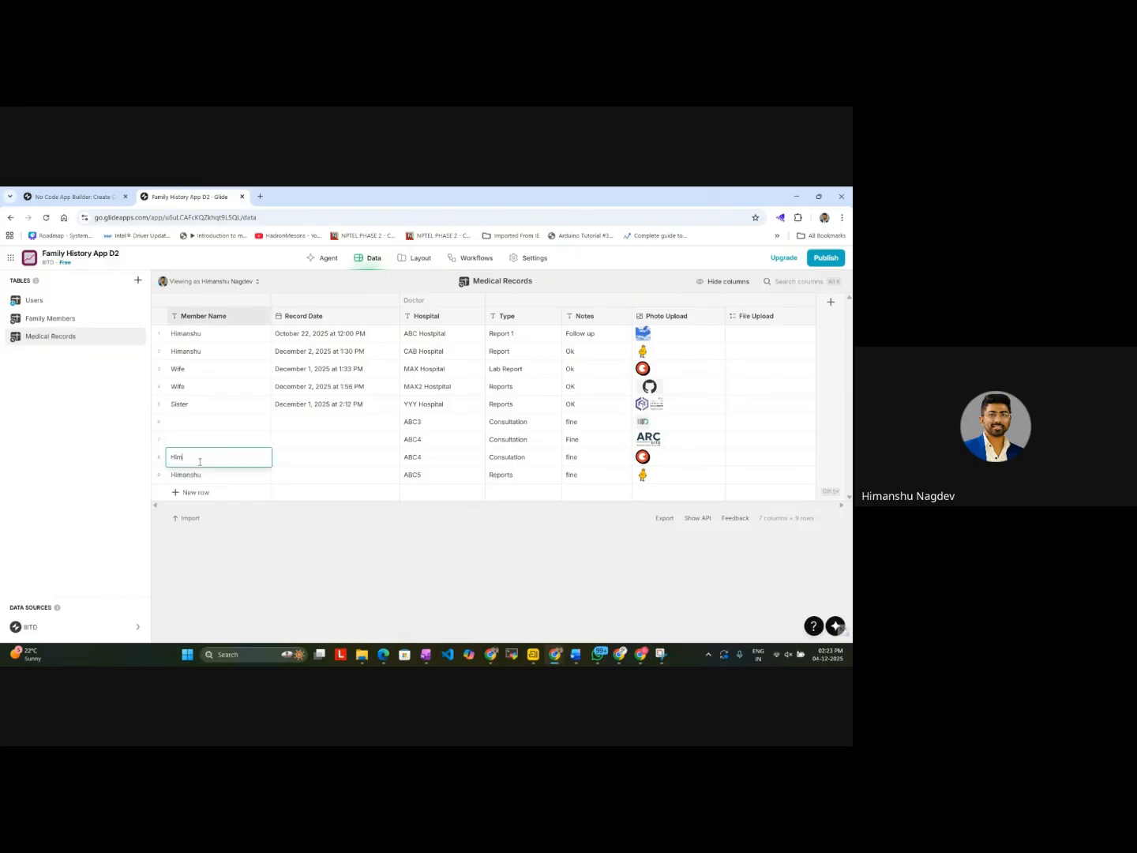
{"action": "type", "text": "anshu"}
{"action": "double_click", "coordinate": [204, 440]}
{"action": "type", "text": "Hi"}
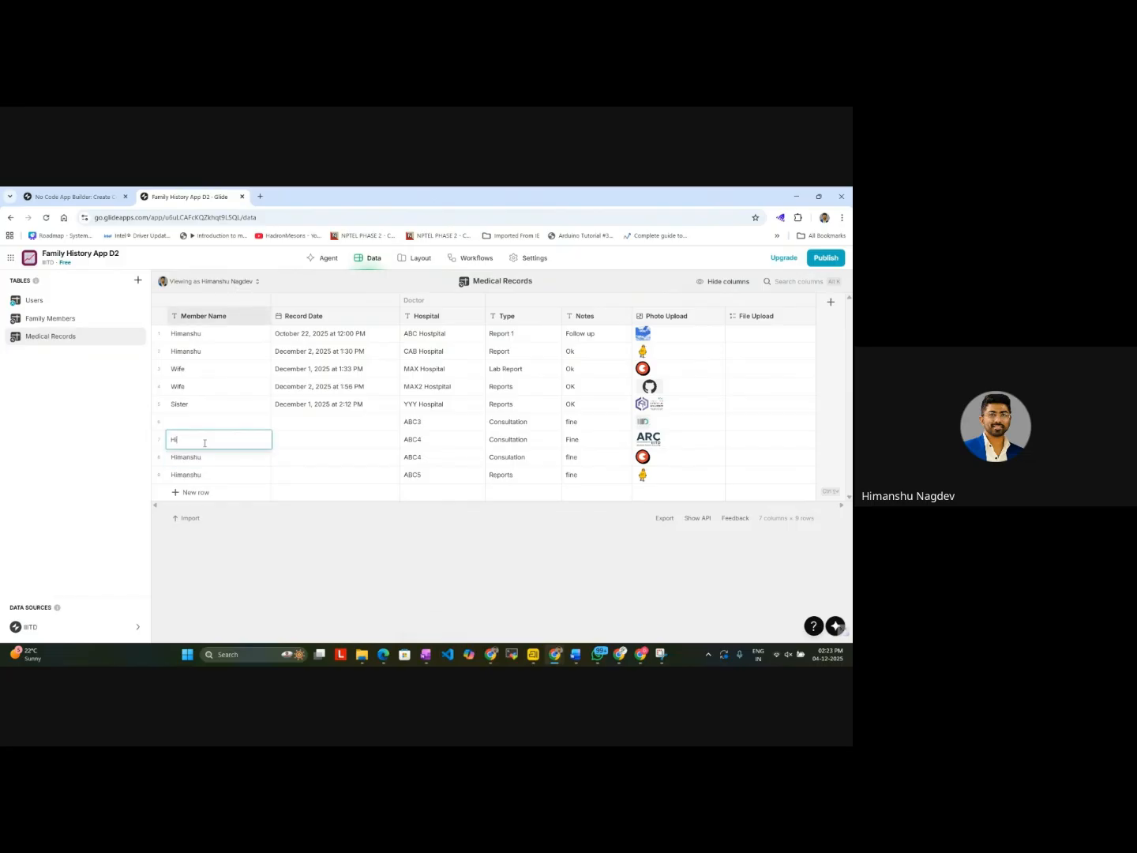
{"action": "double_click", "coordinate": [207, 423]}
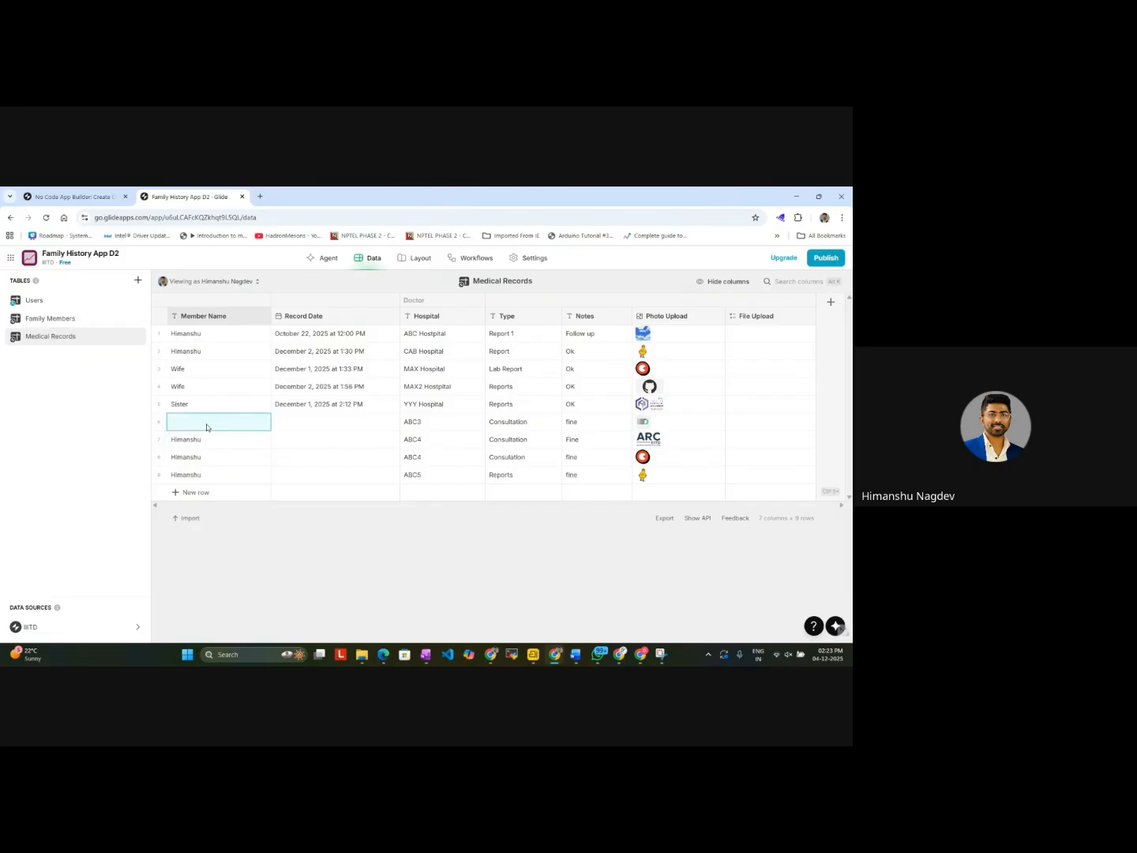
{"action": "type", "text": "Himanshu"}
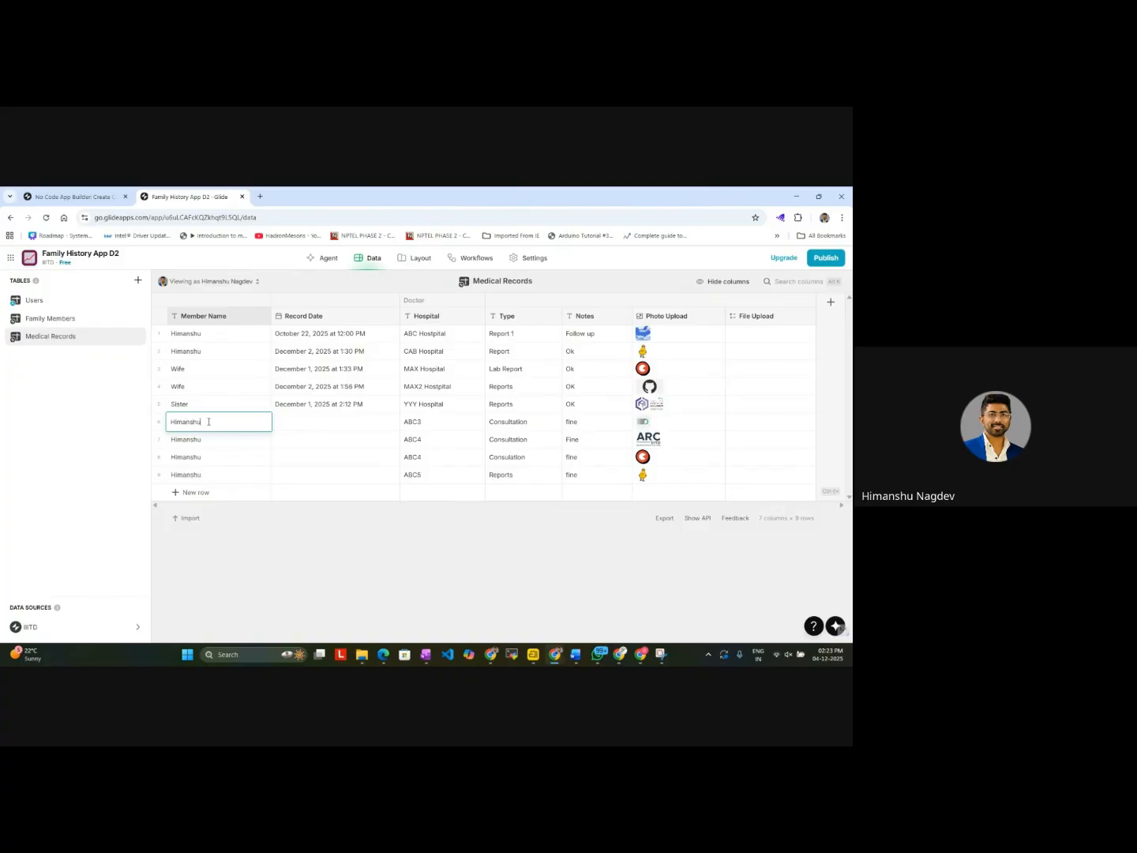
{"action": "key", "text": "Return"}
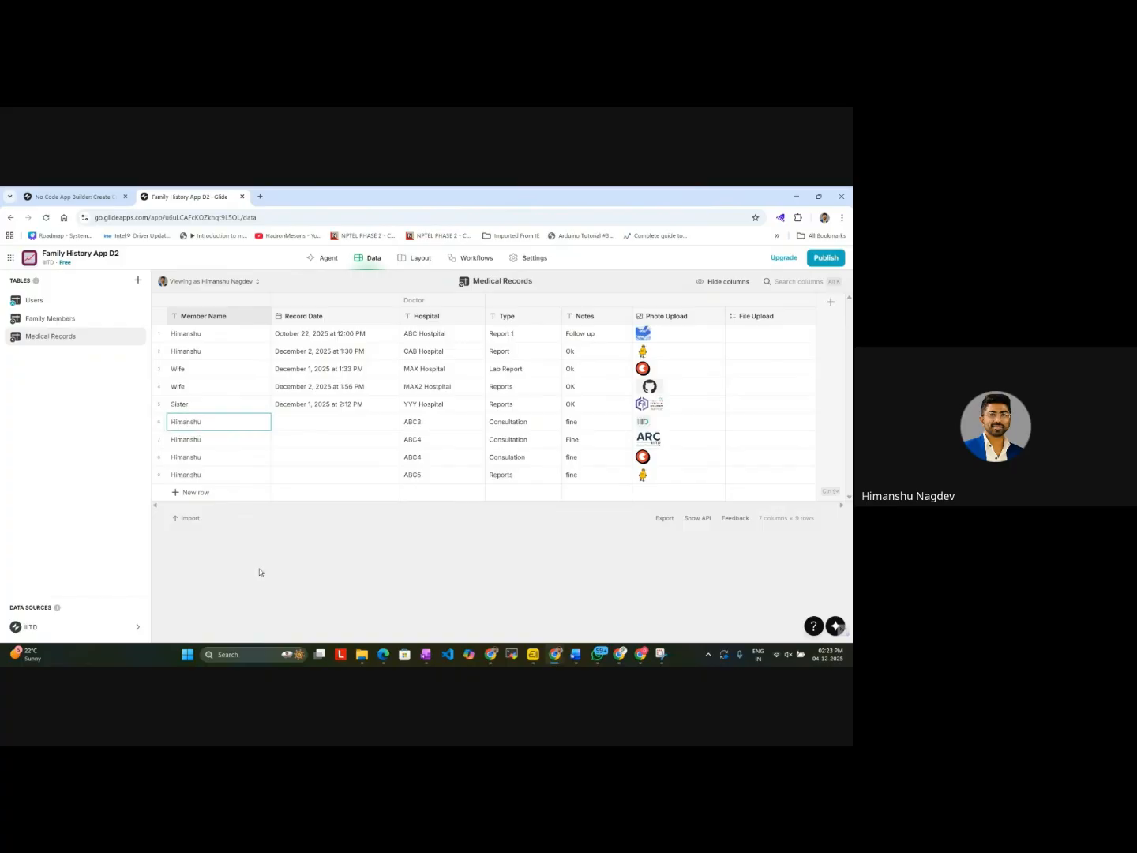
Step: Review the member's grouped medical records in the Member Detail Screen preview
{"action": "left_click", "coordinate": [416, 257]}
{"action": "scroll", "coordinate": [370, 528], "scroll_direction": "down", "scroll_amount": 5}
{"action": "scroll", "coordinate": [372, 528], "scroll_direction": "up", "scroll_amount": 10}
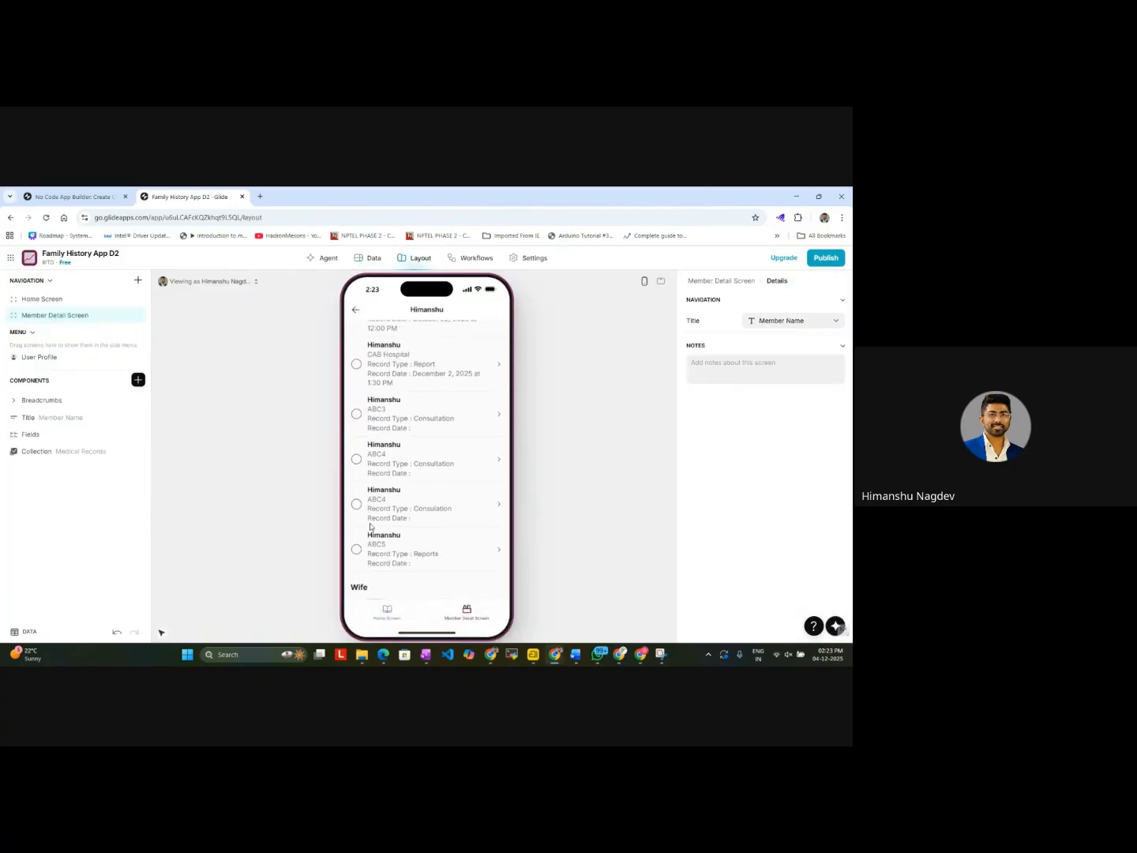
Step: Set the default value of the Member Name entry in Son's Add item form to the Name column
{"action": "left_click", "coordinate": [385, 615]}
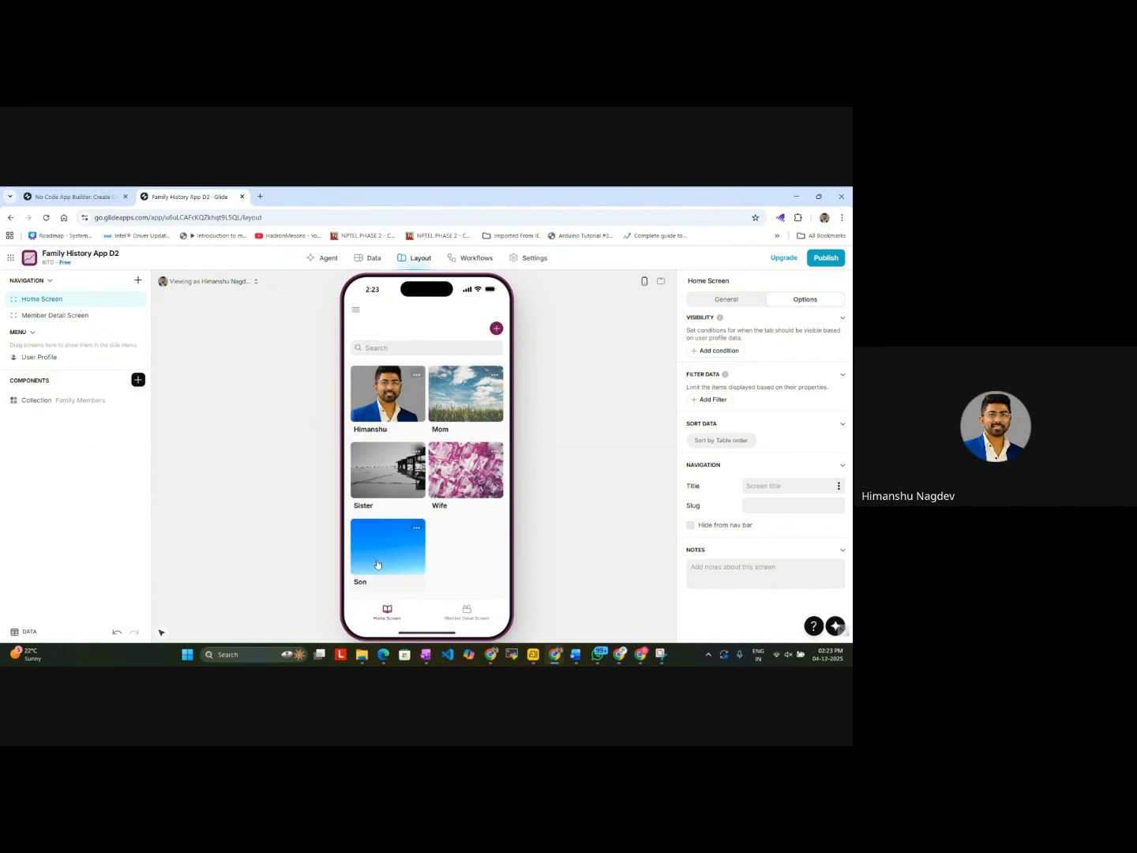
{"action": "left_click", "coordinate": [378, 564]}
{"action": "left_click", "coordinate": [496, 354]}
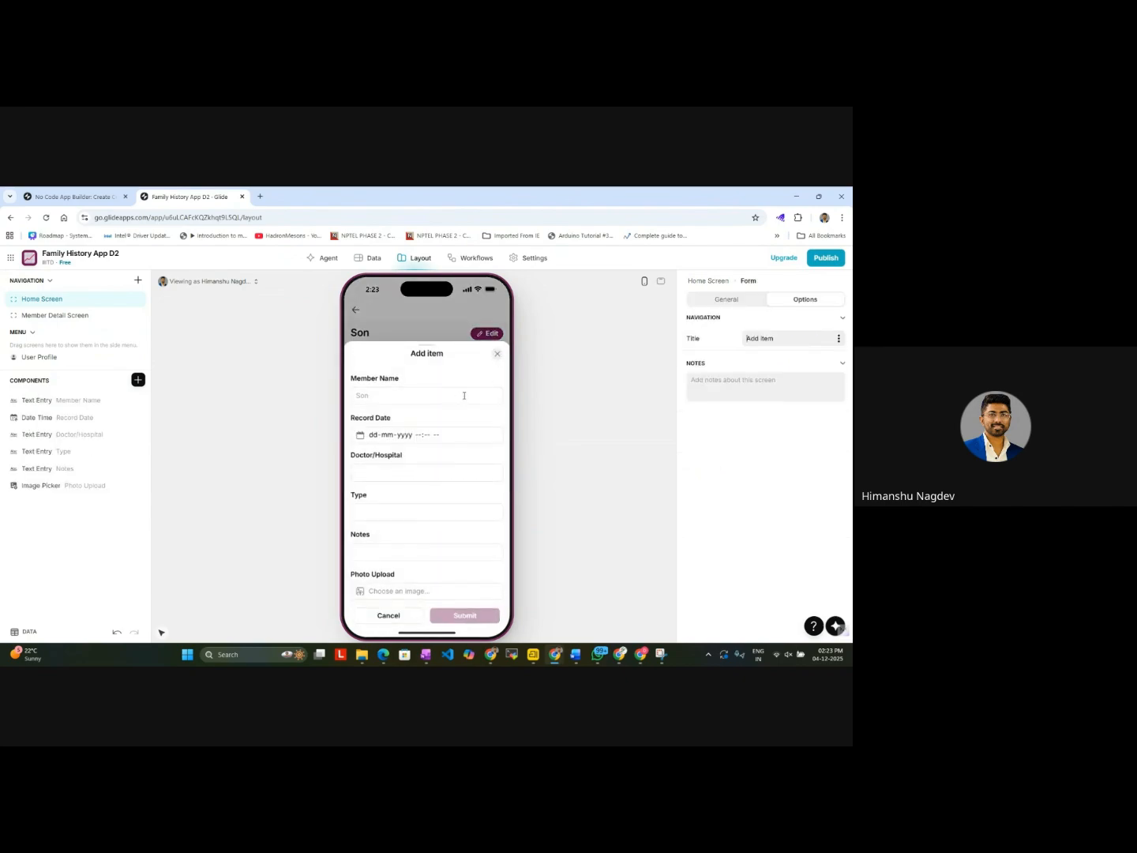
{"action": "left_click", "coordinate": [65, 402]}
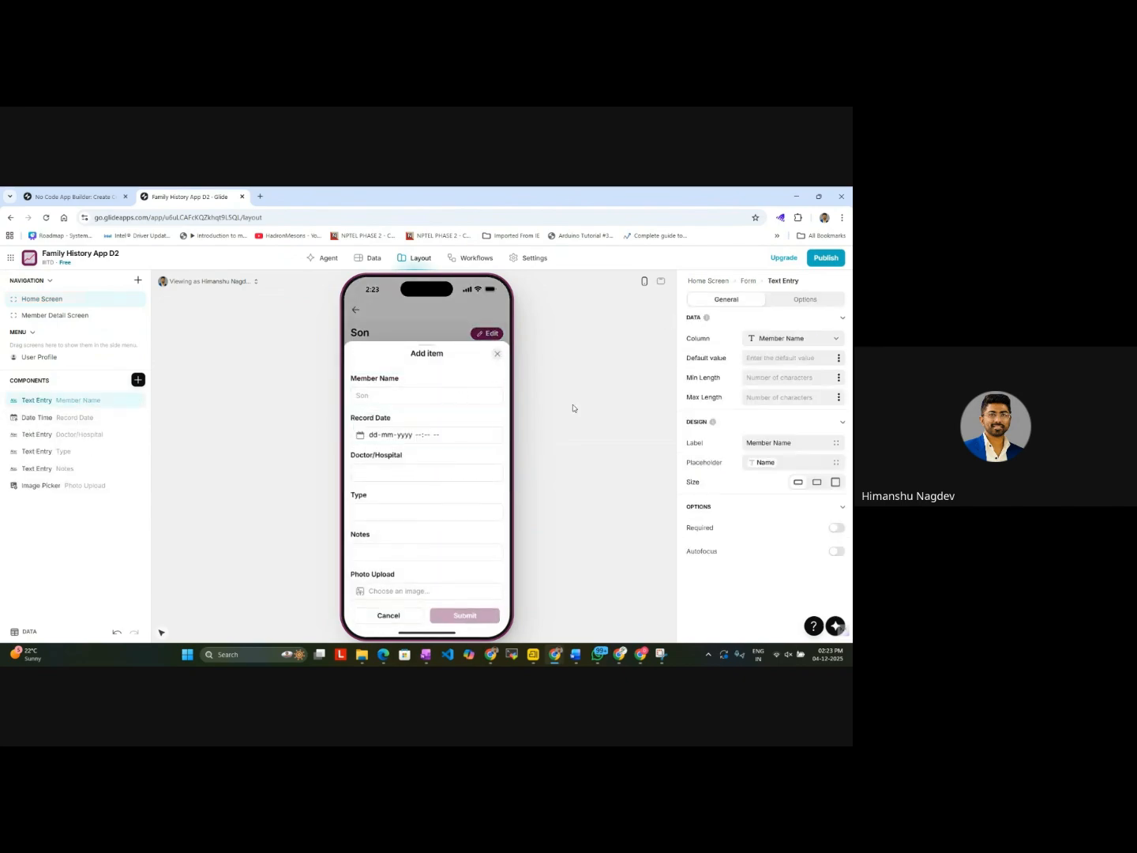
{"action": "left_click", "coordinate": [838, 359]}
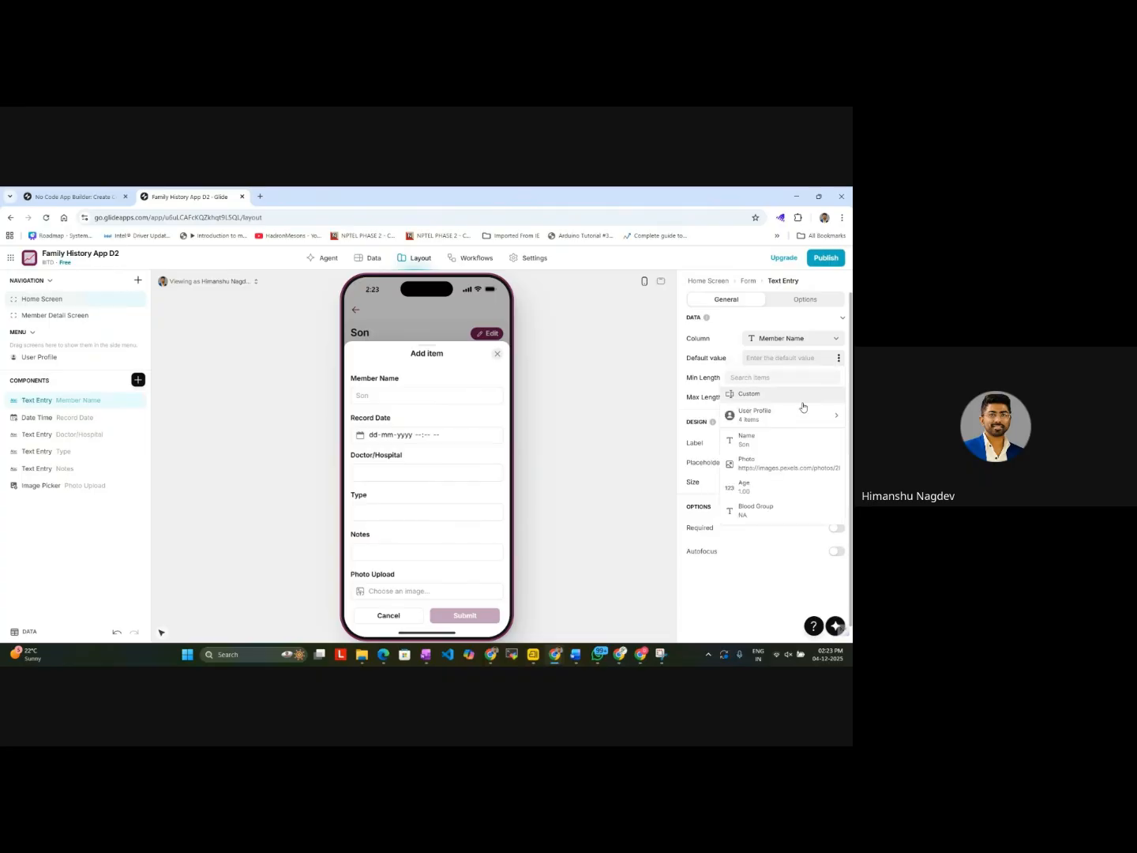
{"action": "left_click", "coordinate": [770, 447]}
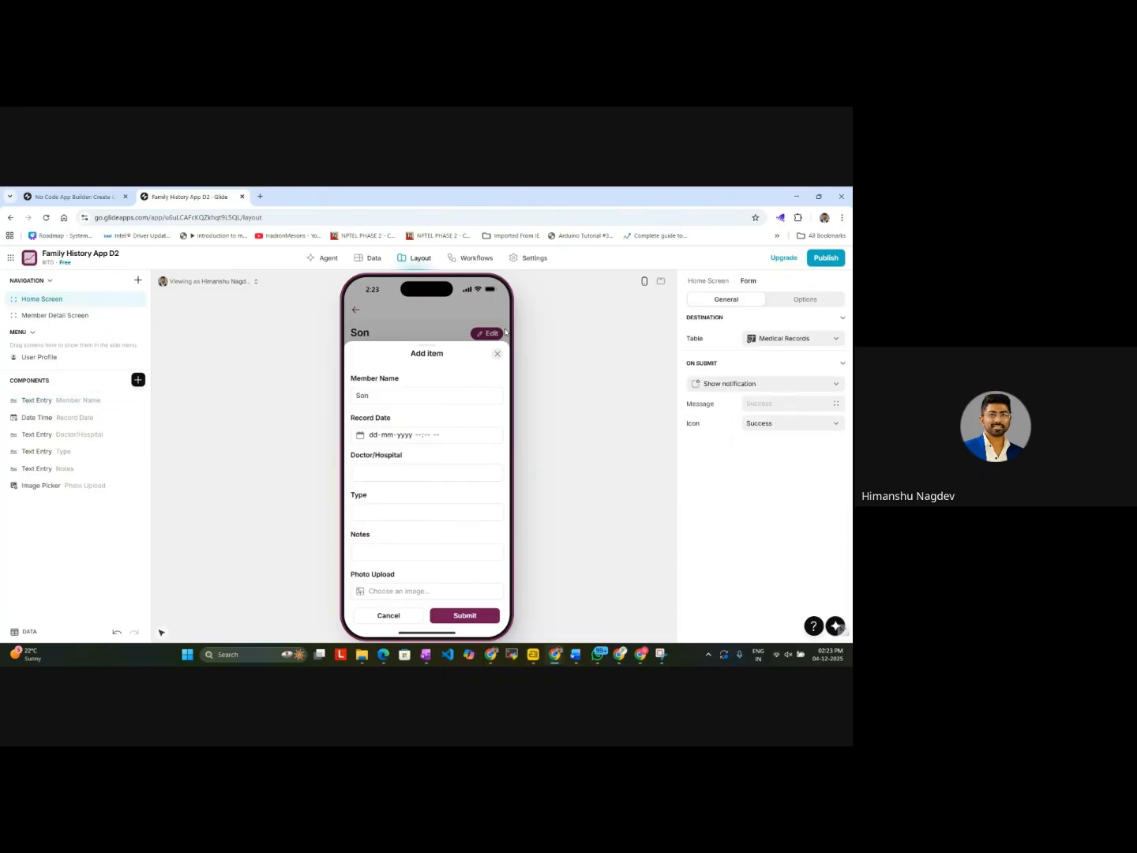
{"action": "left_click", "coordinate": [499, 354]}
Step: Check the prefilled Member Name in the Add item forms of the other family members, including Mom, Wife and Sister
{"action": "left_click", "coordinate": [357, 314]}
{"action": "left_click", "coordinate": [464, 414]}
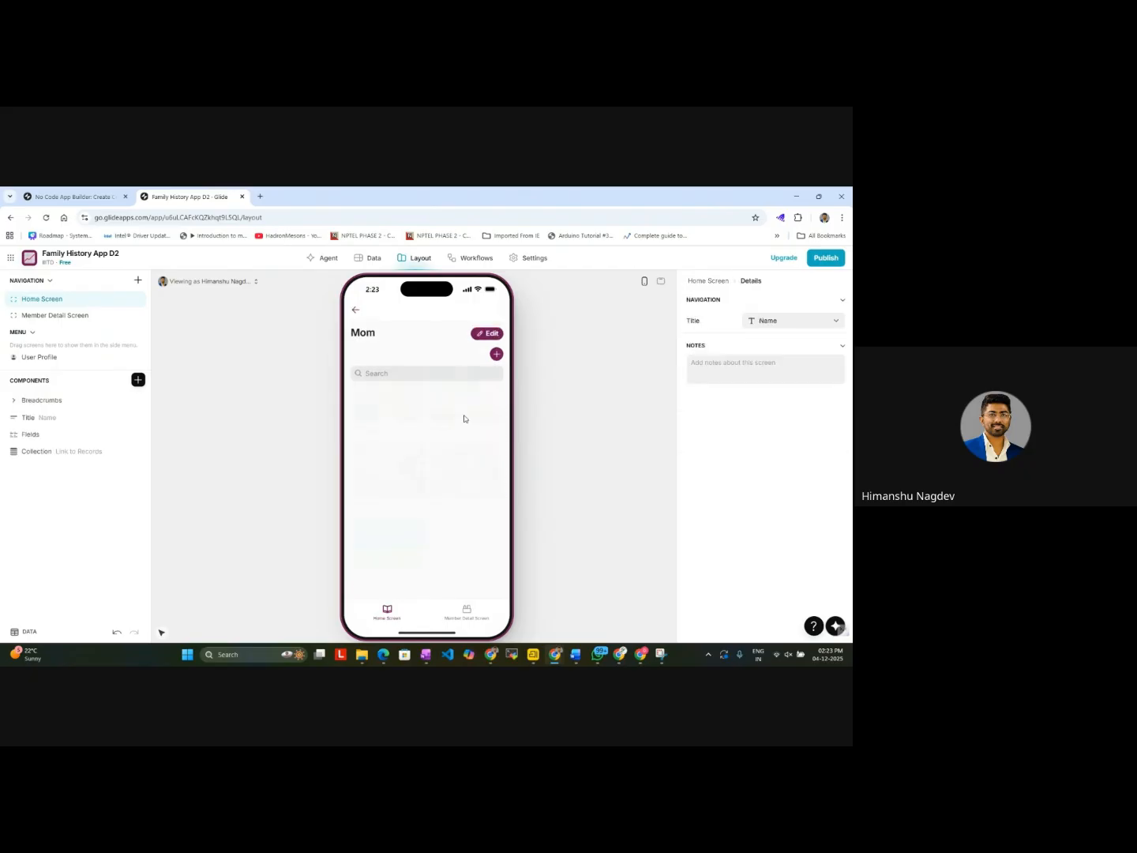
{"action": "left_click", "coordinate": [496, 355]}
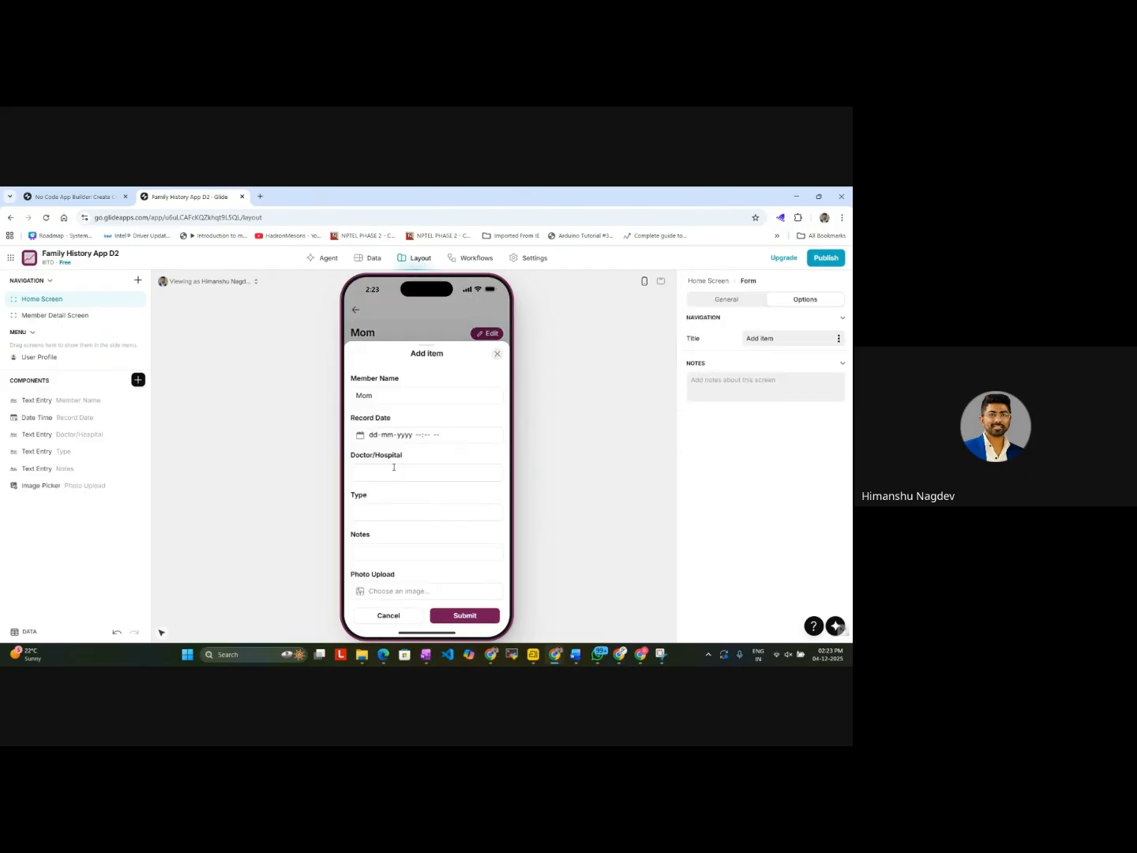
{"action": "left_click", "coordinate": [497, 354]}
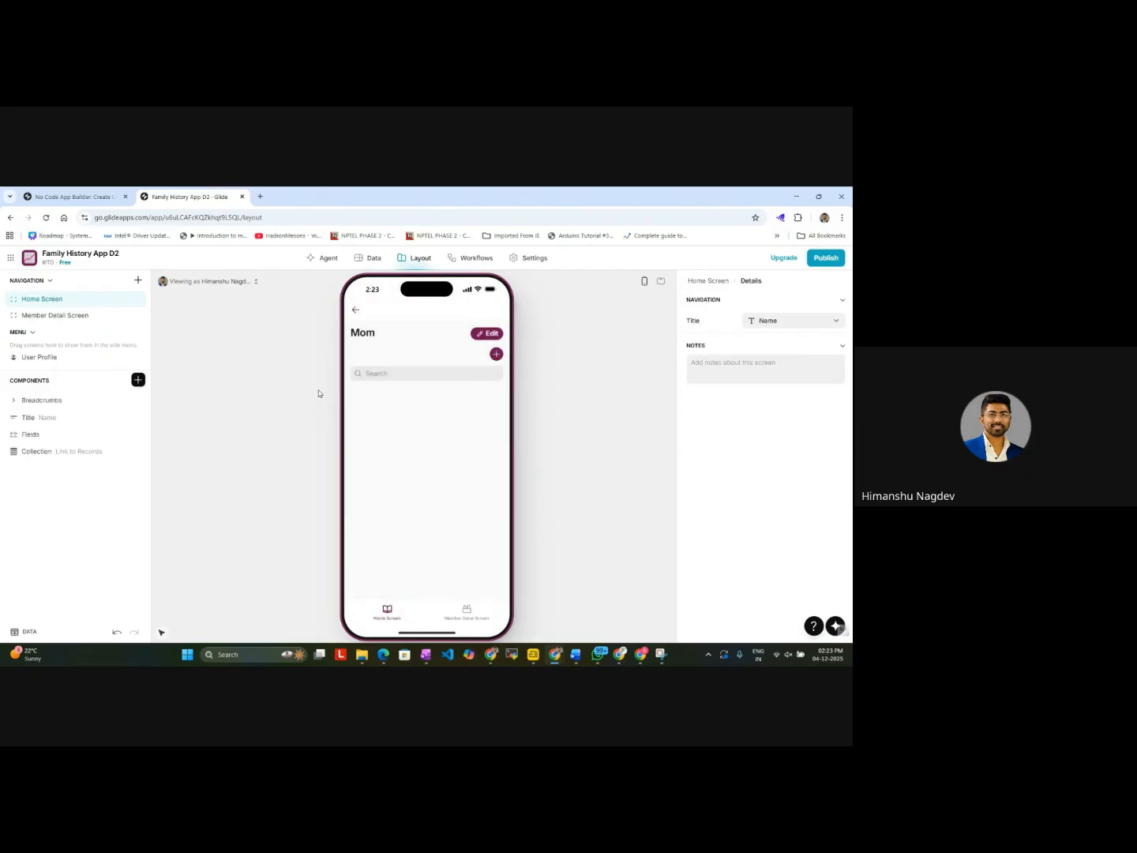
{"action": "left_click", "coordinate": [353, 315]}
{"action": "left_click", "coordinate": [384, 551]}
{"action": "left_click", "coordinate": [354, 314]}
{"action": "left_click", "coordinate": [459, 494]}
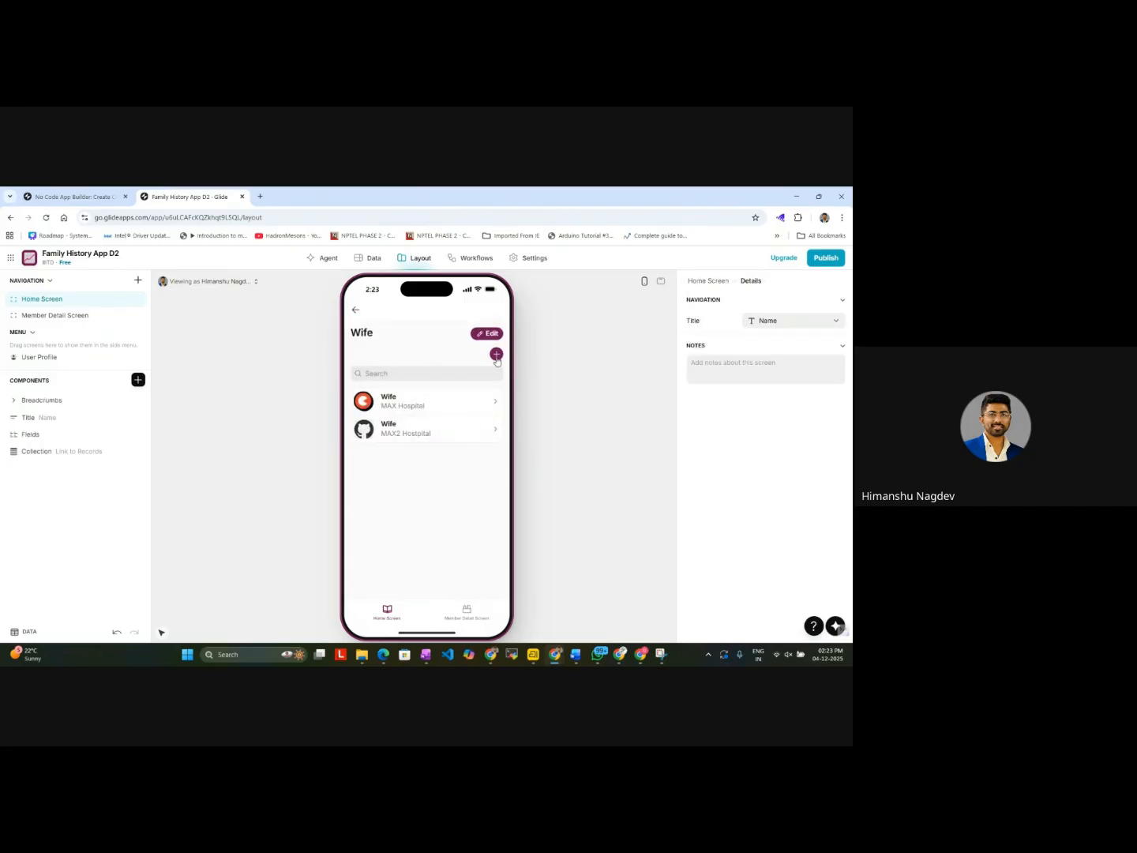
{"action": "left_click", "coordinate": [496, 356]}
{"action": "left_click", "coordinate": [496, 356]}
{"action": "left_click", "coordinate": [353, 311]}
{"action": "left_click", "coordinate": [380, 473]}
{"action": "left_click", "coordinate": [496, 355]}
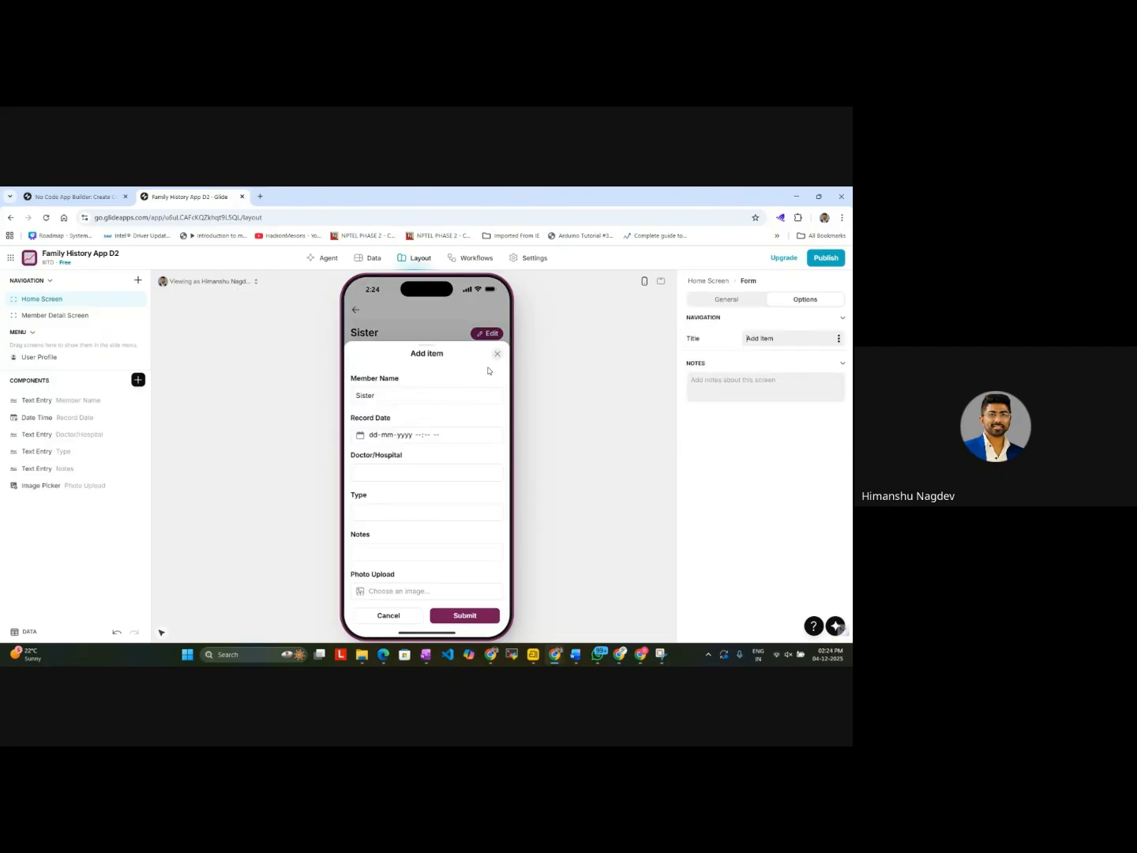
{"action": "left_click", "coordinate": [355, 324]}
{"action": "left_click", "coordinate": [355, 311]}
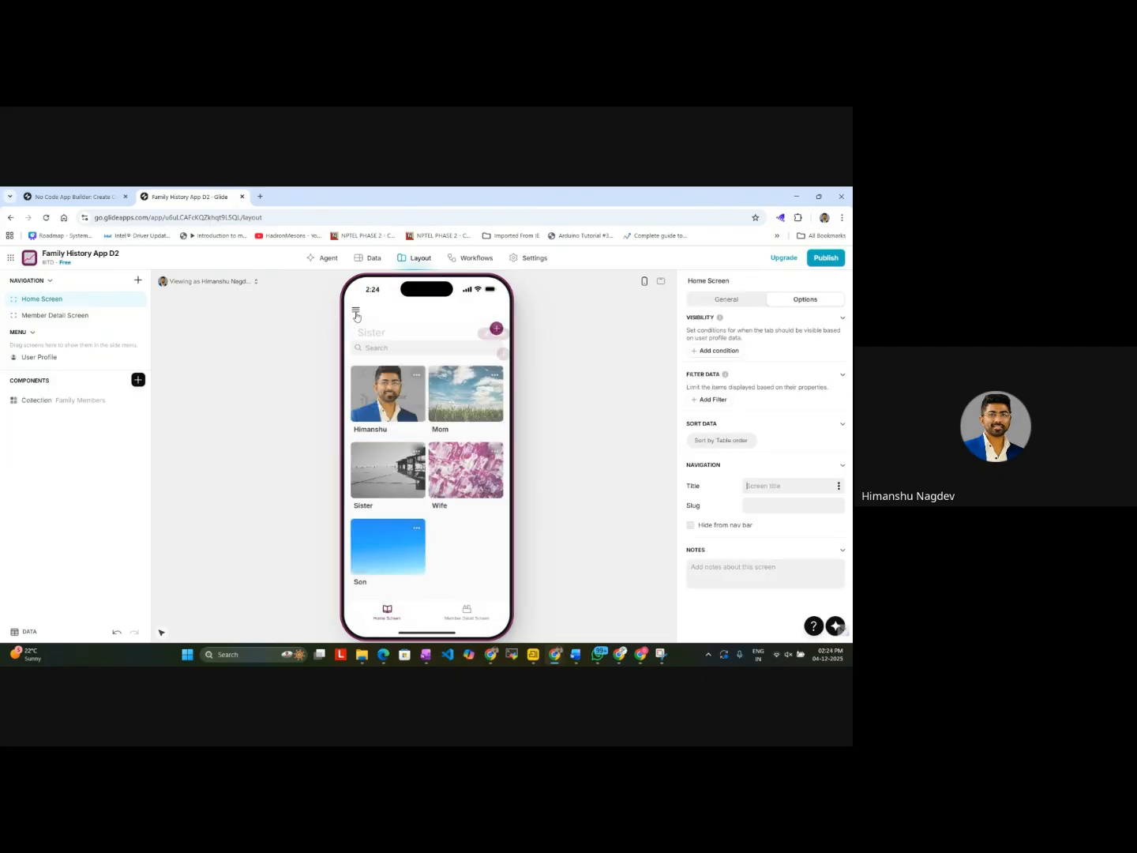
{"action": "left_click", "coordinate": [464, 402]}
{"action": "left_click", "coordinate": [358, 311]}
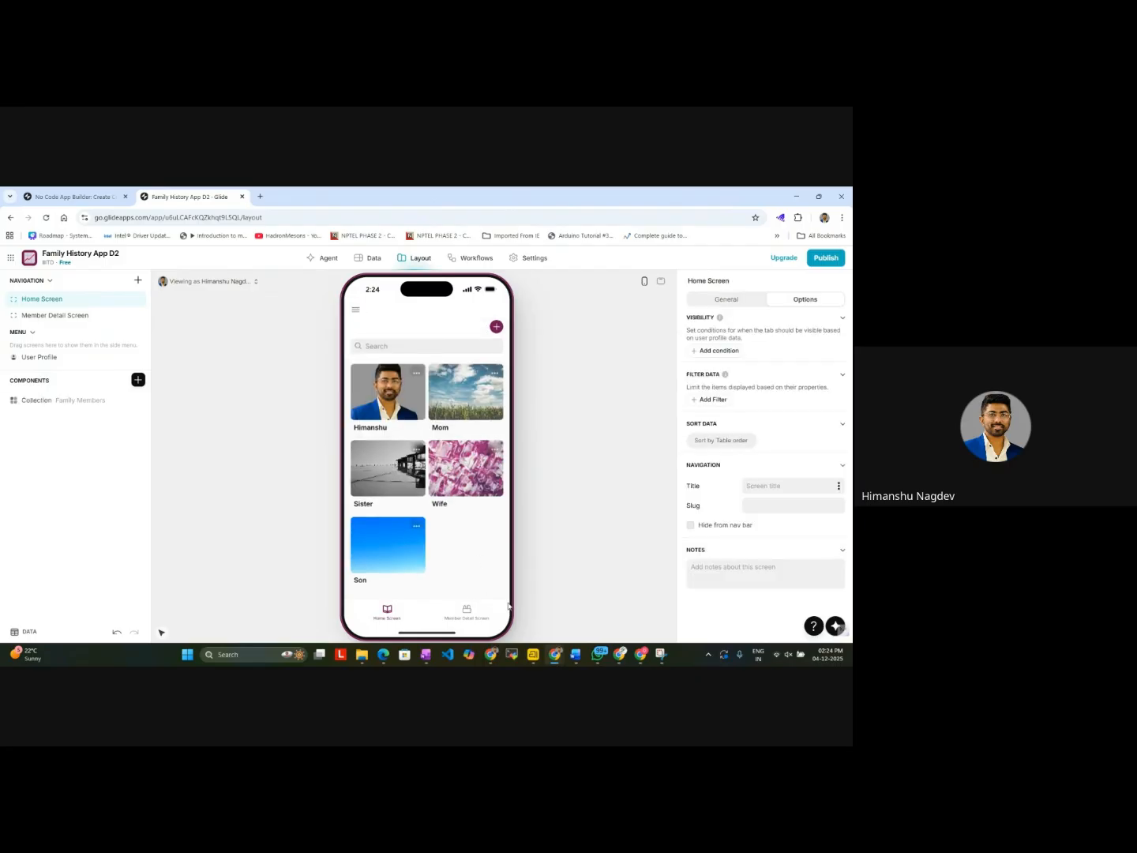
Step: Review the grouped medical records in the Home Screen detail previews and try filtering them by the member Sister
{"action": "left_click", "coordinate": [465, 482]}
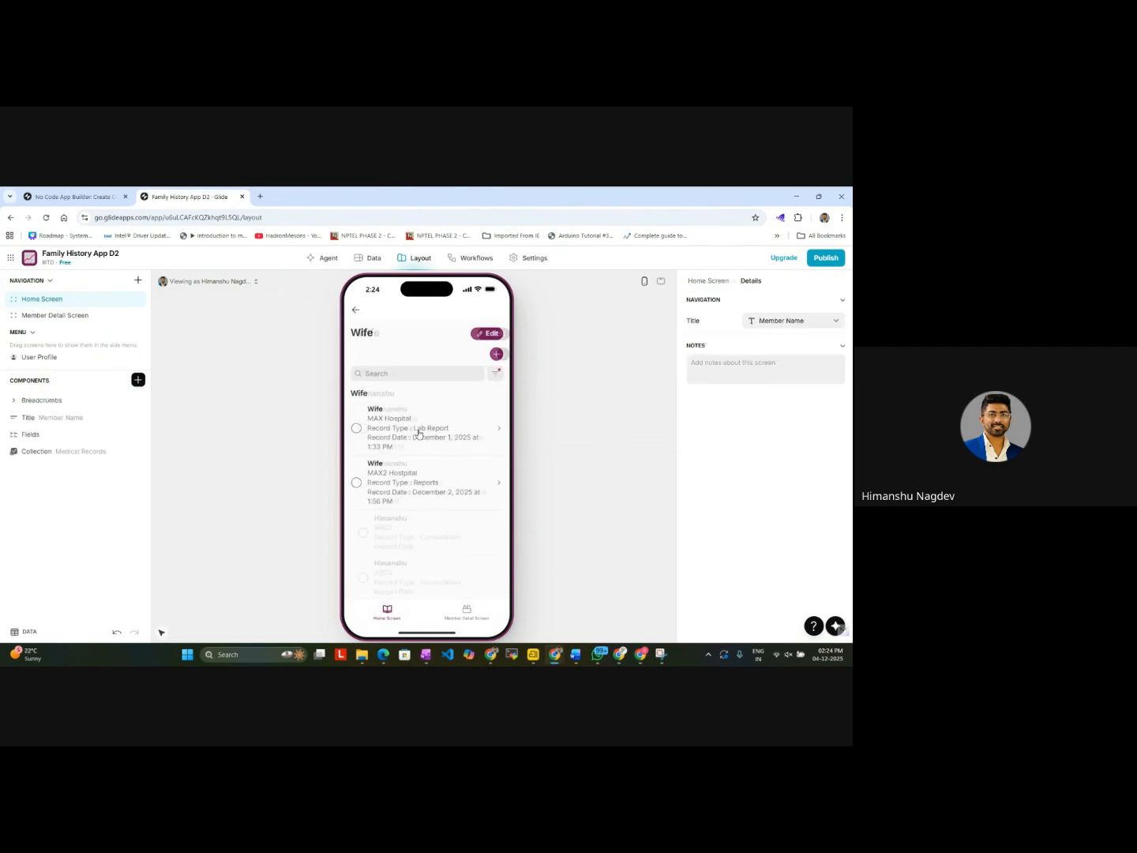
{"action": "scroll", "coordinate": [396, 529], "scroll_direction": "down", "scroll_amount": 4}
{"action": "scroll", "coordinate": [397, 529], "scroll_direction": "up", "scroll_amount": 4}
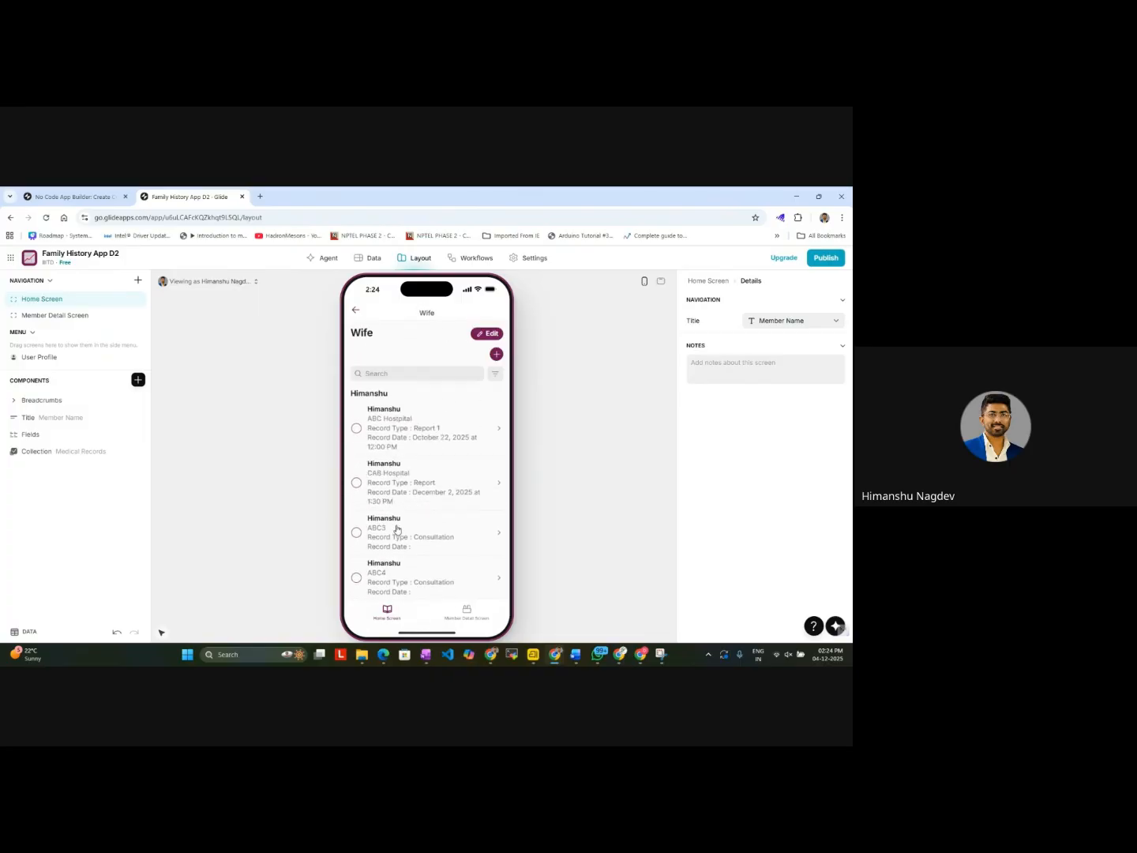
{"action": "scroll", "coordinate": [398, 531], "scroll_direction": "down", "scroll_amount": 7}
{"action": "left_click", "coordinate": [424, 554]}
{"action": "scroll", "coordinate": [416, 490], "scroll_direction": "down", "scroll_amount": 6}
{"action": "scroll", "coordinate": [427, 442], "scroll_direction": "up", "scroll_amount": 6}
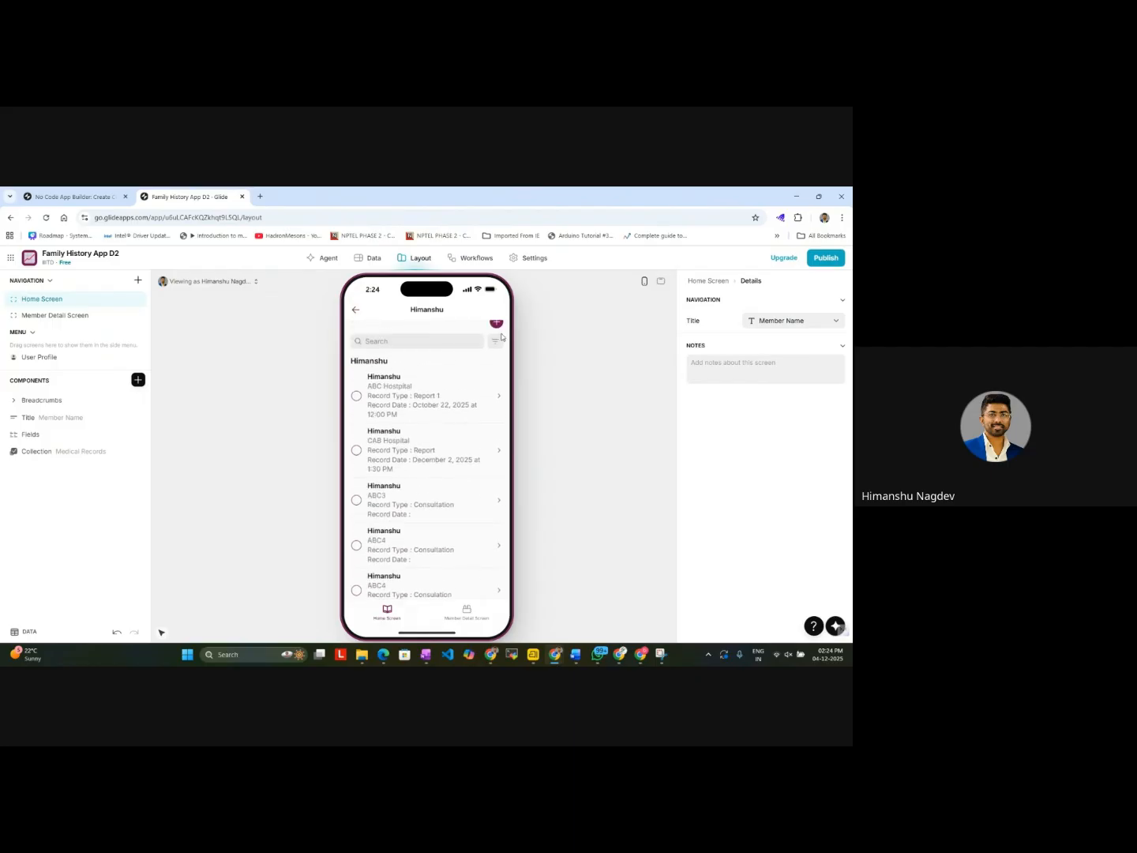
{"action": "left_click", "coordinate": [496, 342]}
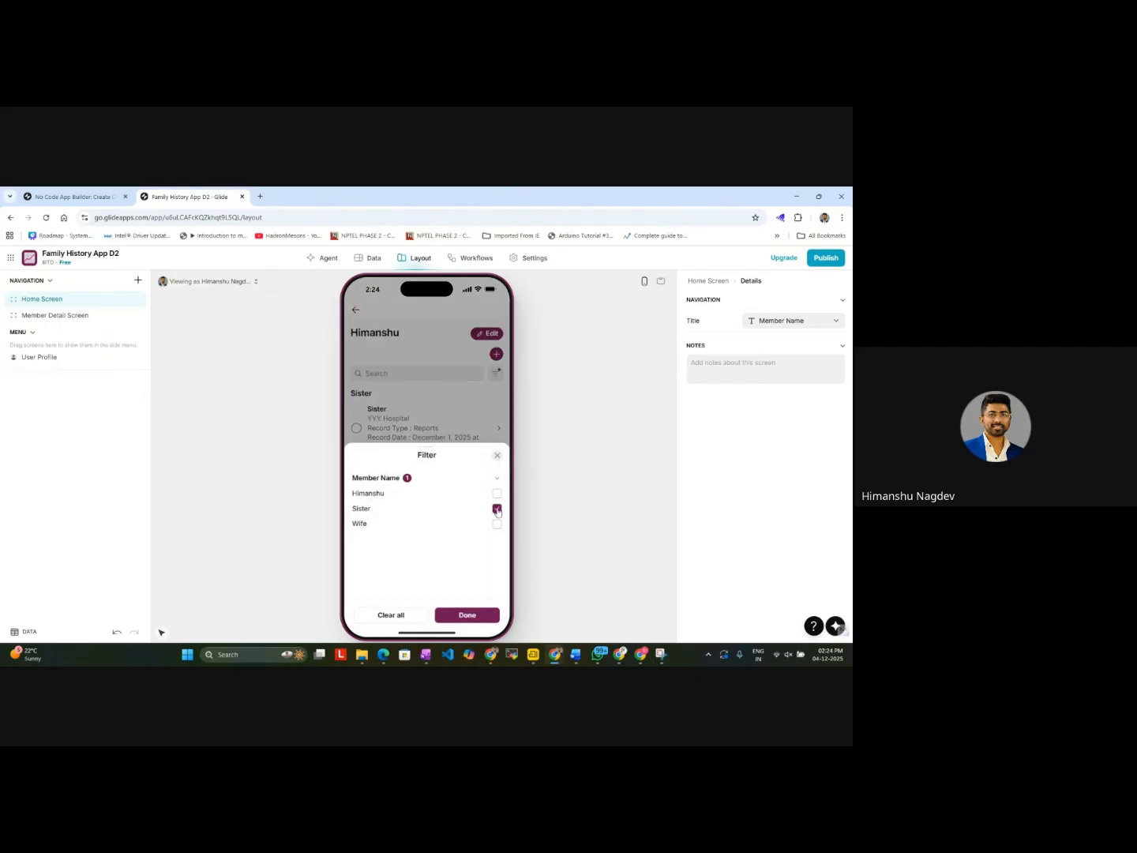
{"action": "left_click", "coordinate": [497, 457]}
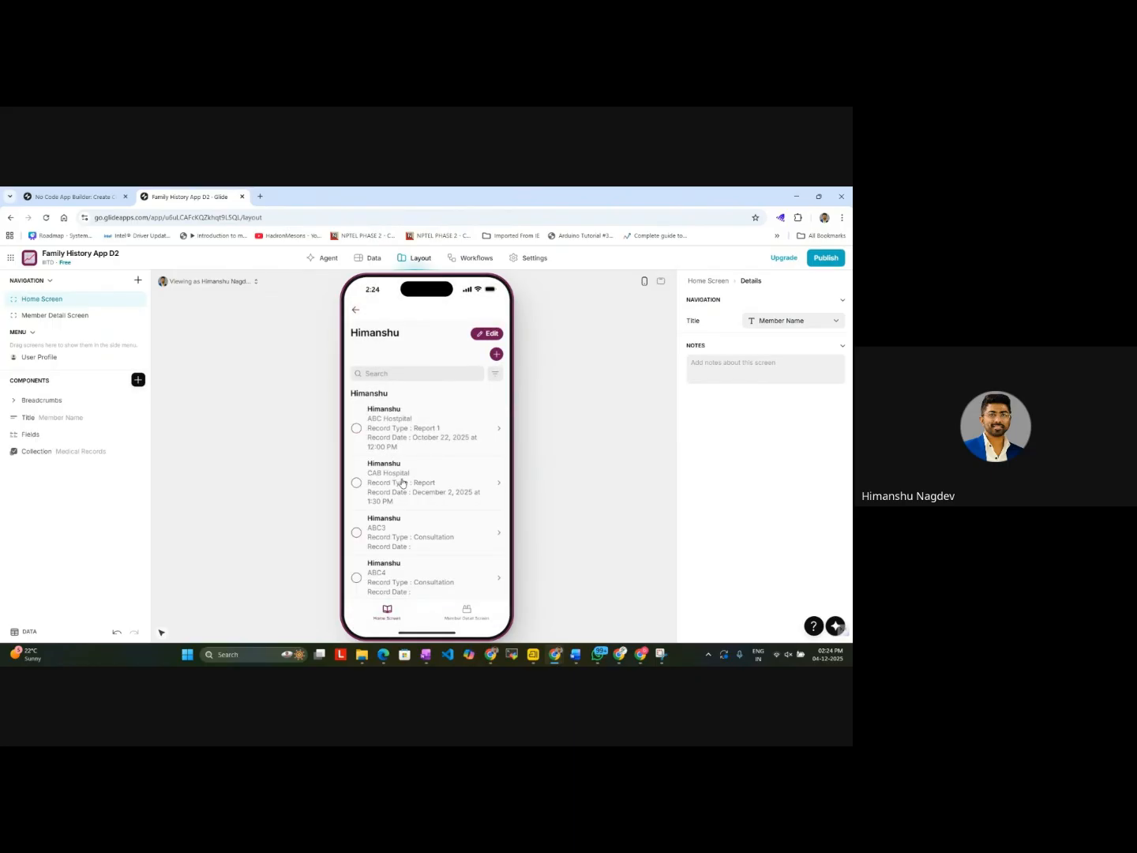
Step: Capture a screenshot of the phone preview showing the grouped medical records with Snipping Tool
{"action": "left_click", "coordinate": [235, 657]}
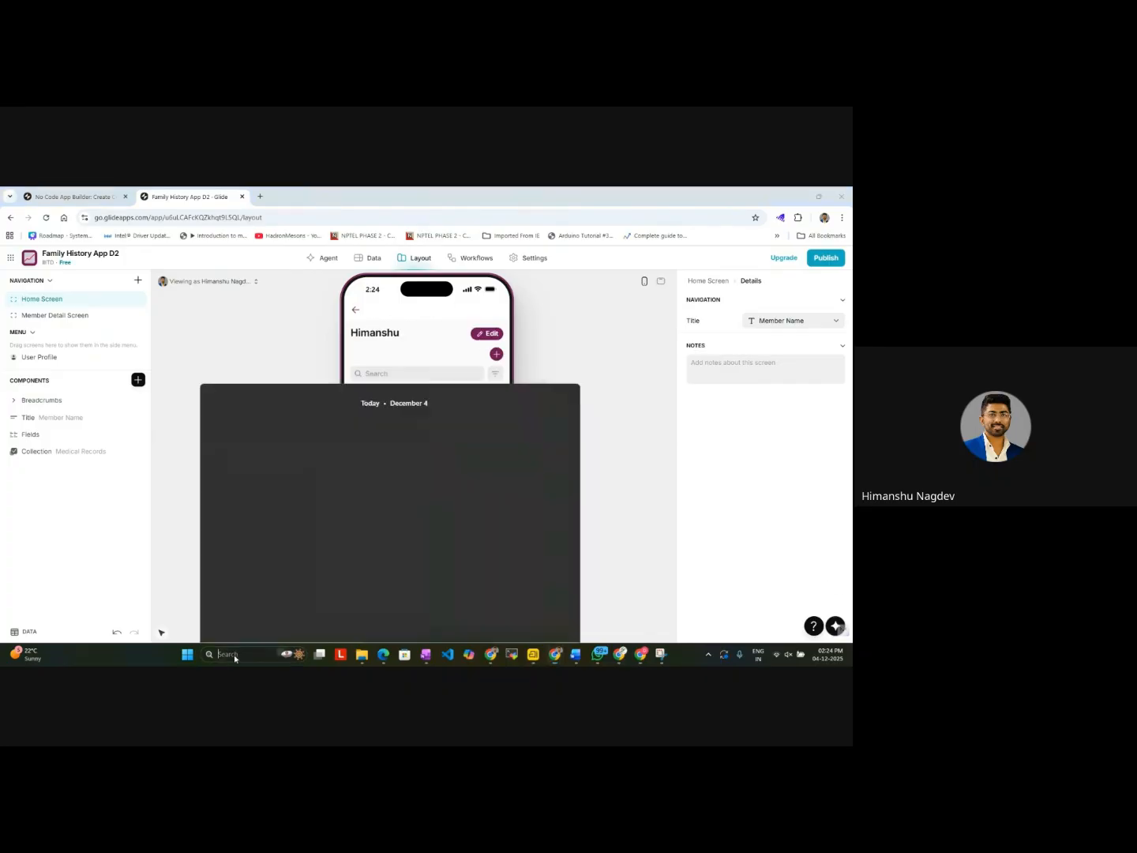
{"action": "type", "text": "sn"}
{"action": "key", "text": "Return"}
{"action": "left_click", "coordinate": [130, 254]}
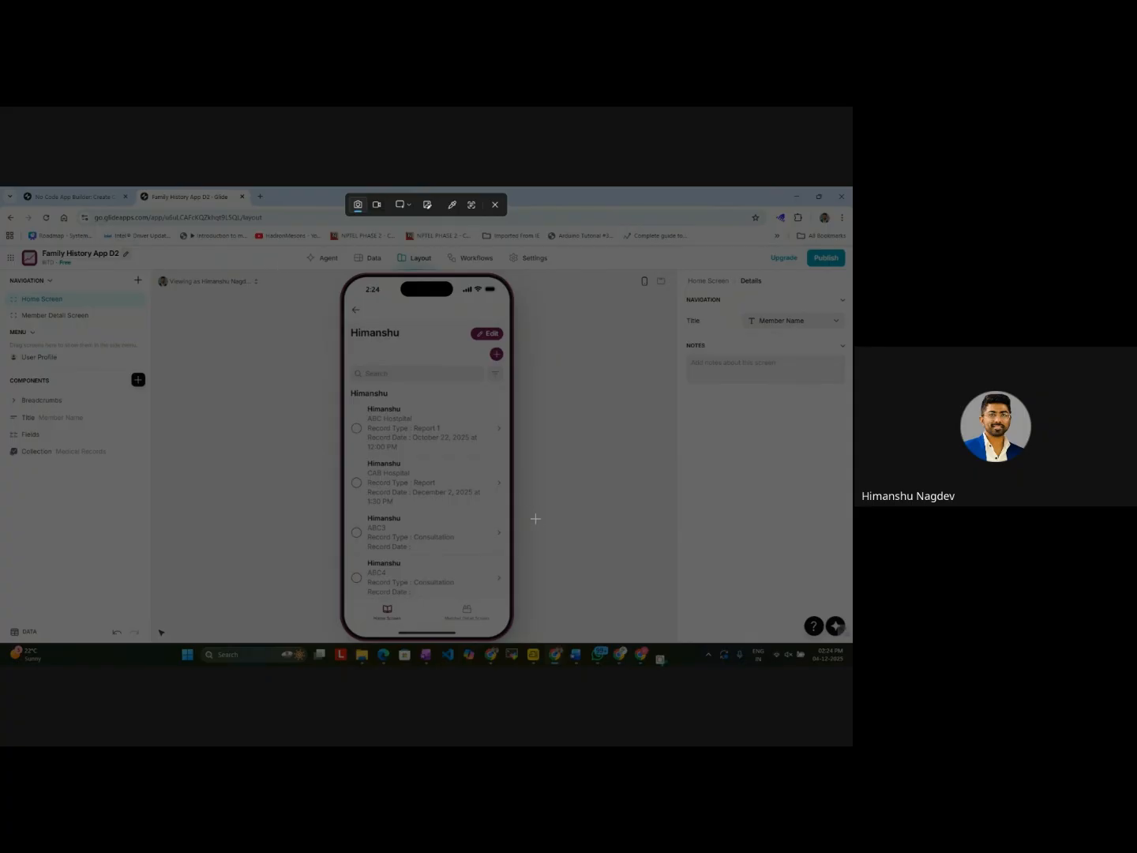
{"action": "left_click_drag", "start_coordinate": [231, 269], "coordinate": [640, 644]}
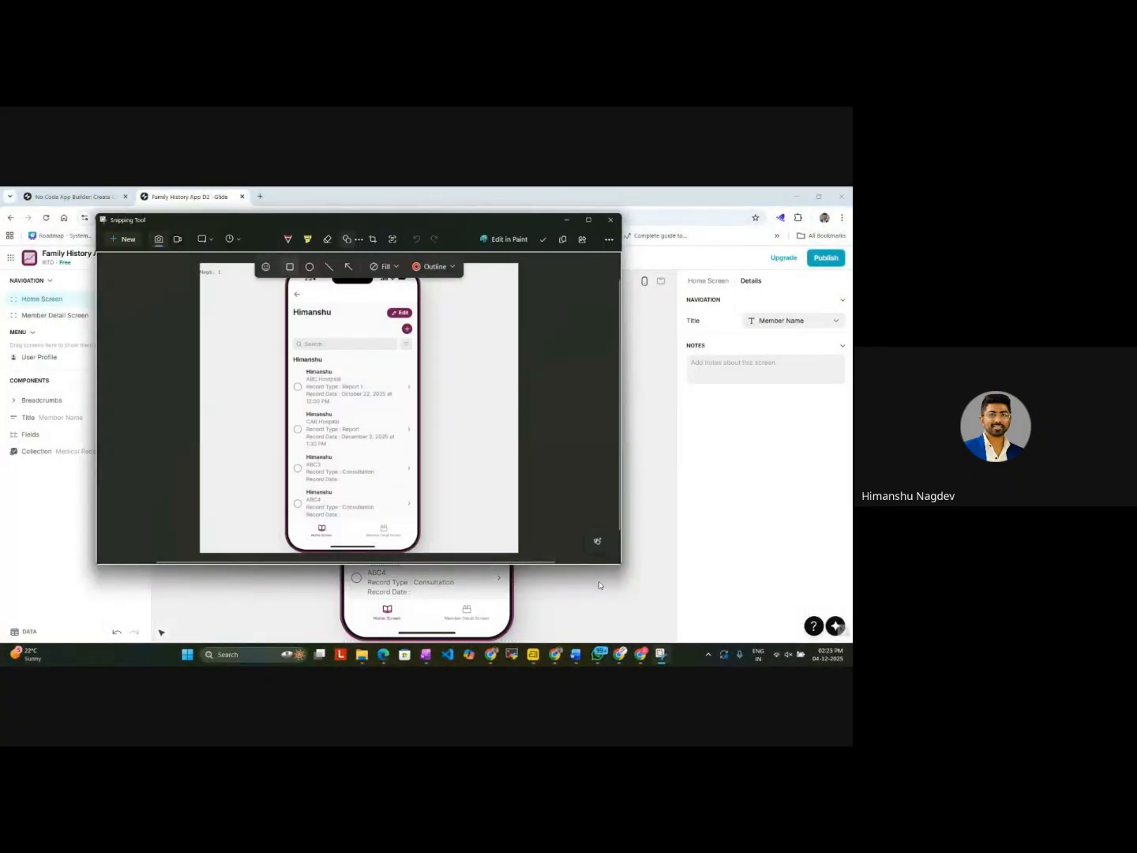
{"action": "left_click", "coordinate": [600, 585]}
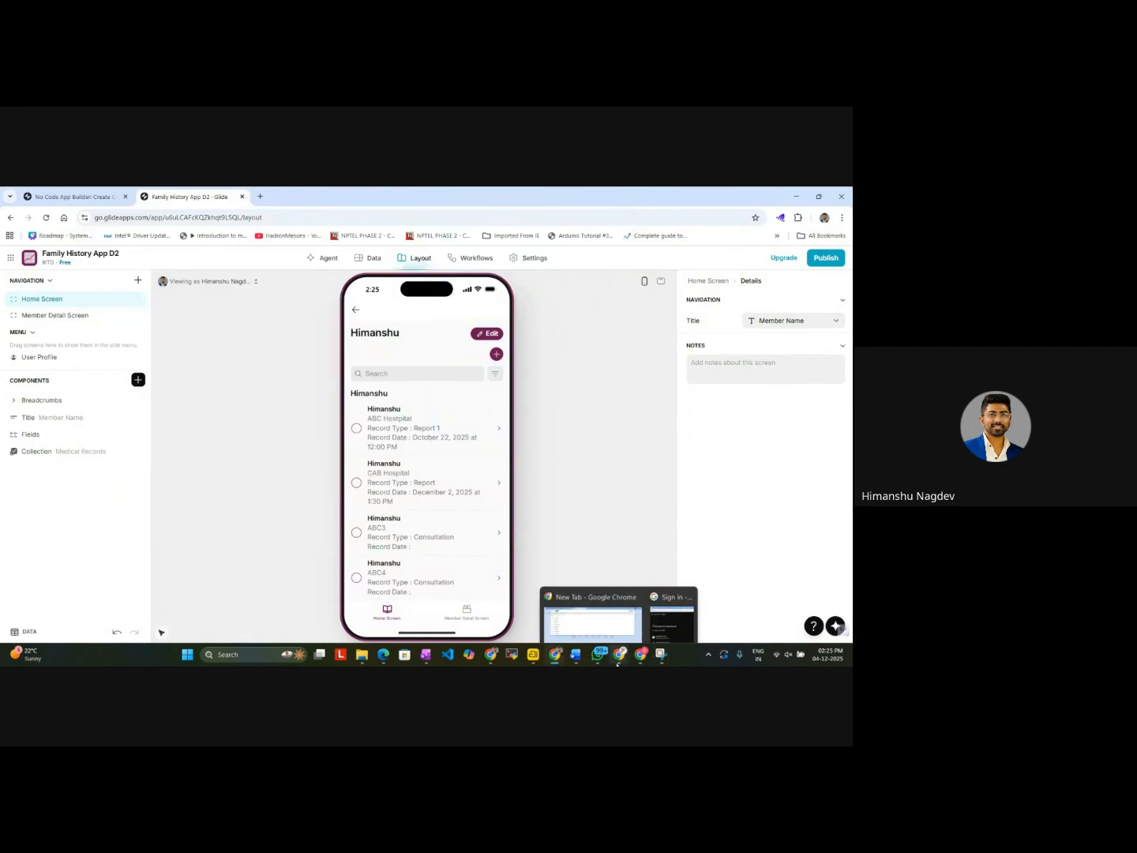
Step: Switch to the Gemini chat and attach the captured phone preview screenshot to a new prompt
{"action": "mouse_move", "coordinate": [555, 654]}
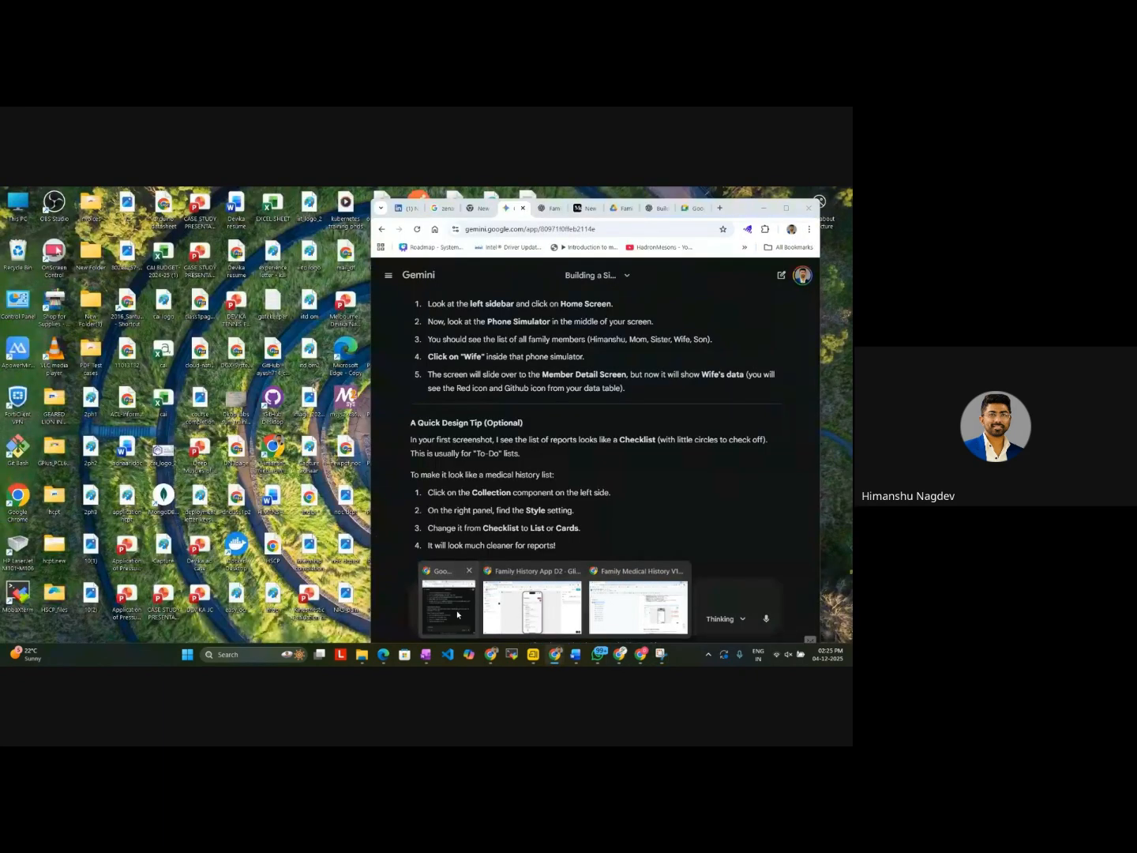
{"action": "left_click", "coordinate": [460, 616]}
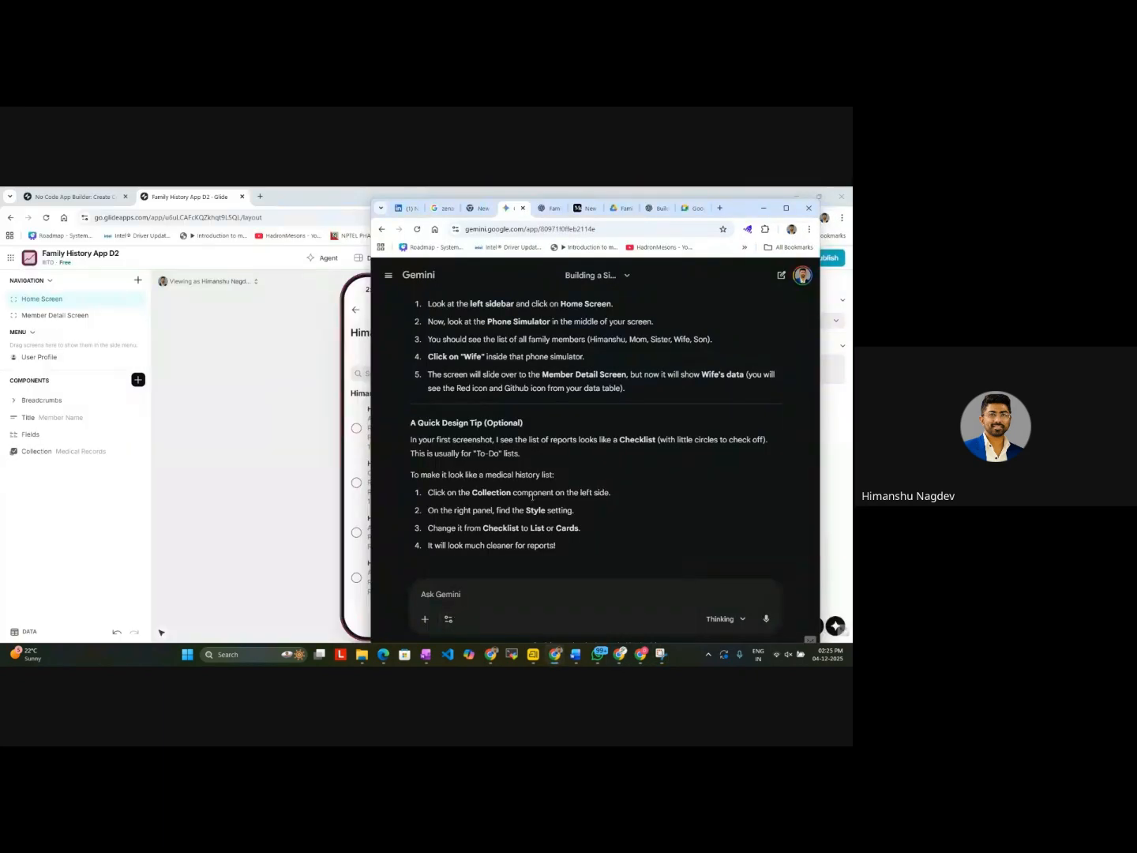
{"action": "key", "text": "ctrl+v"}
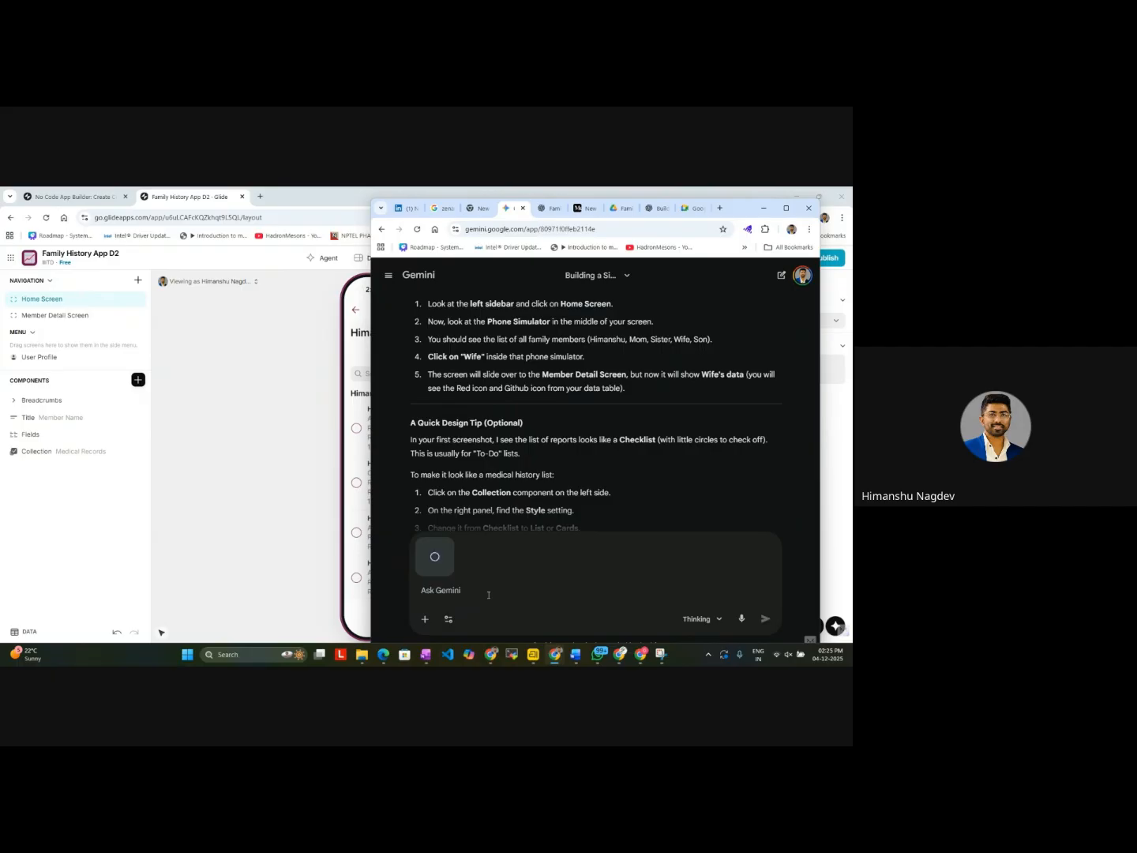
Step: Ask Gemini for a functionality that also shows the uploaded photos and reports when any of the member detail screen's tabs is opened
{"action": "type", "text": "Its"}
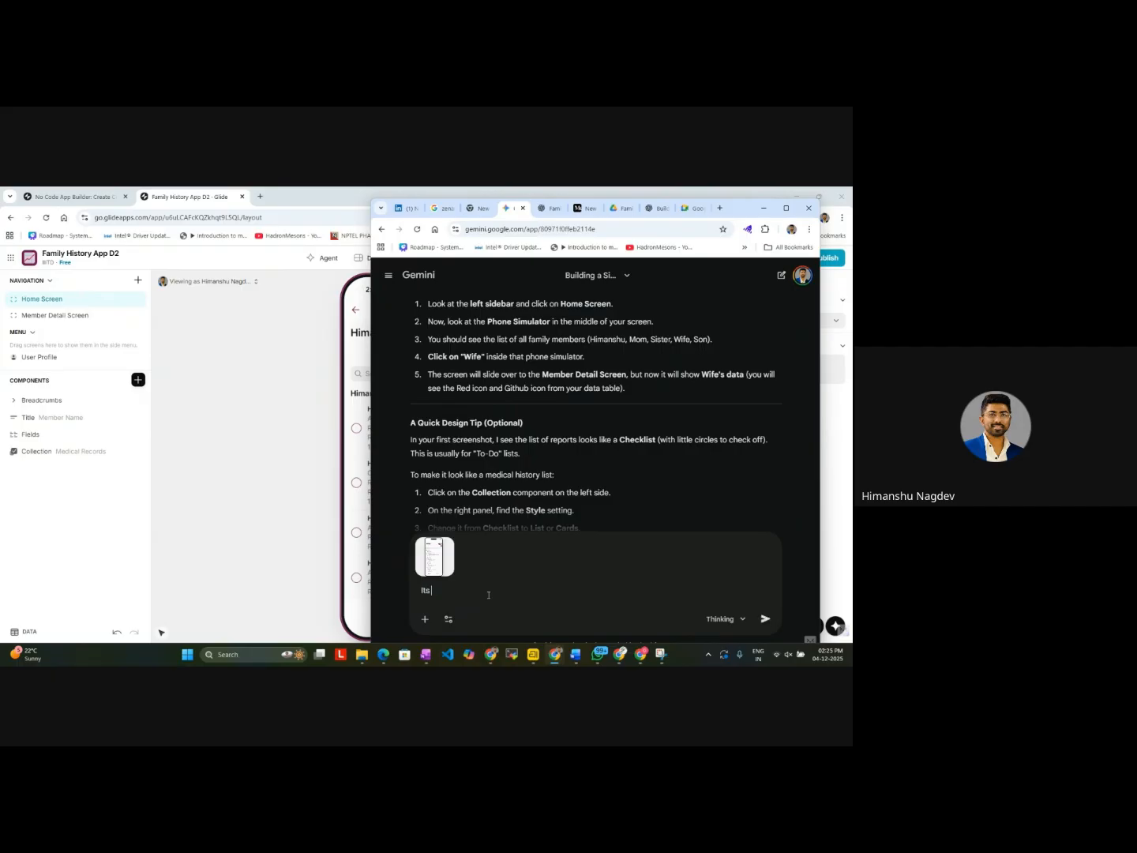
{"action": "type", "text": " got it ...now on clicking these tab of memb"}
{"action": "left_click_drag", "start_coordinate": [738, 211], "coordinate": [545, 225]}
{"action": "type", "text": "er detail screen"}
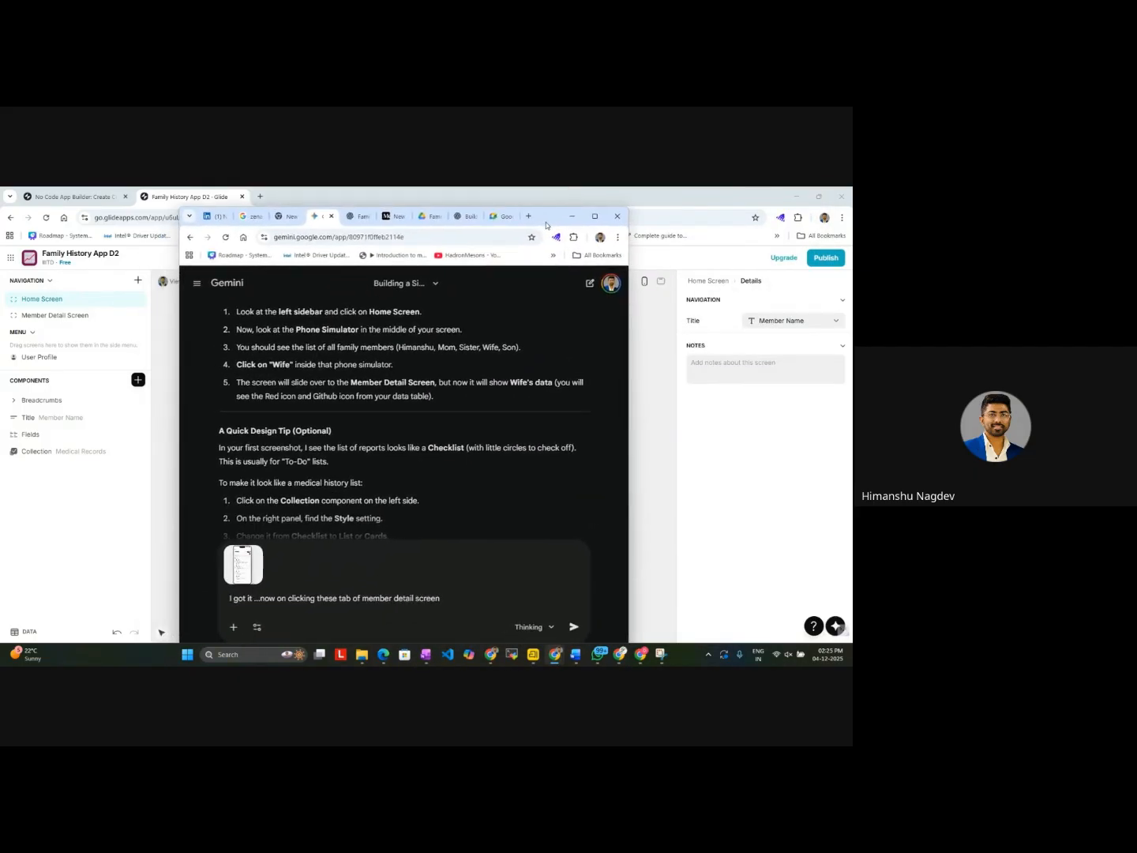
{"action": "type", "text": " i am seeing all family member records ..now i"}
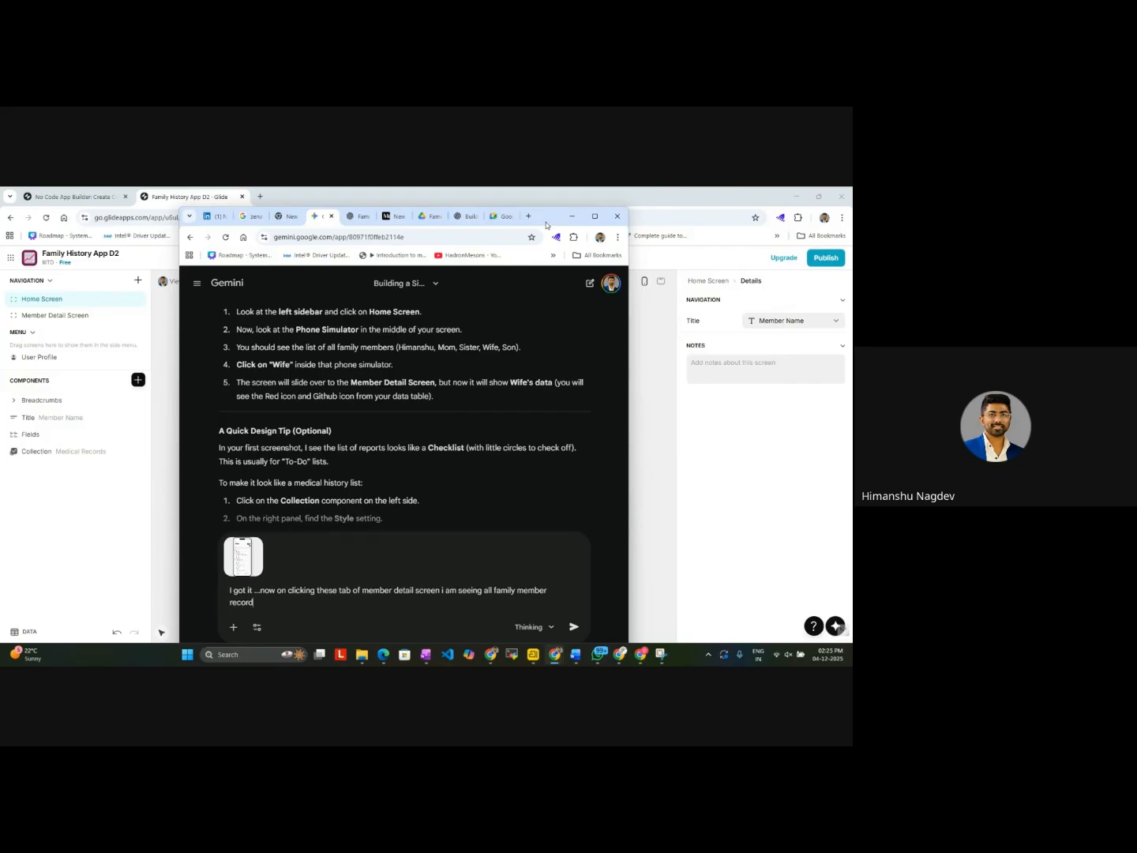
{"action": "type", "text": "want to"}
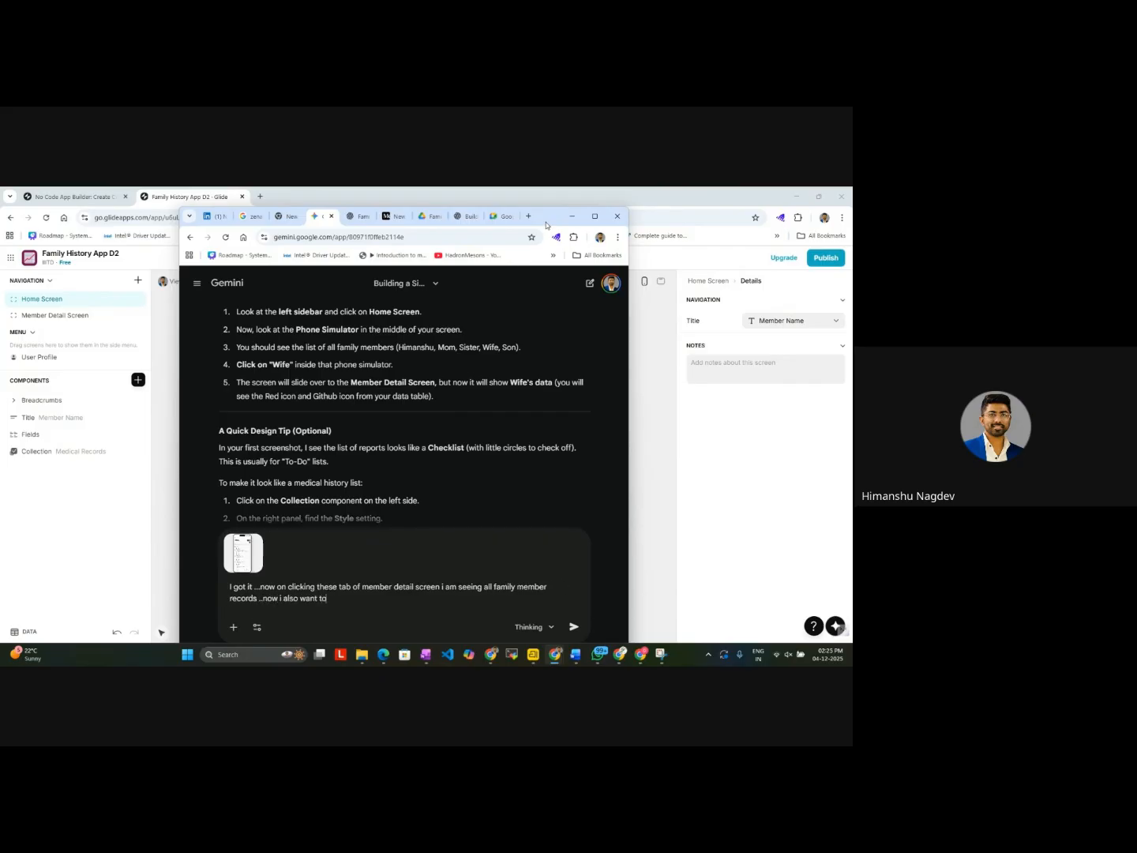
{"action": "type", "text": "unctionality ..so that after clicking any"}
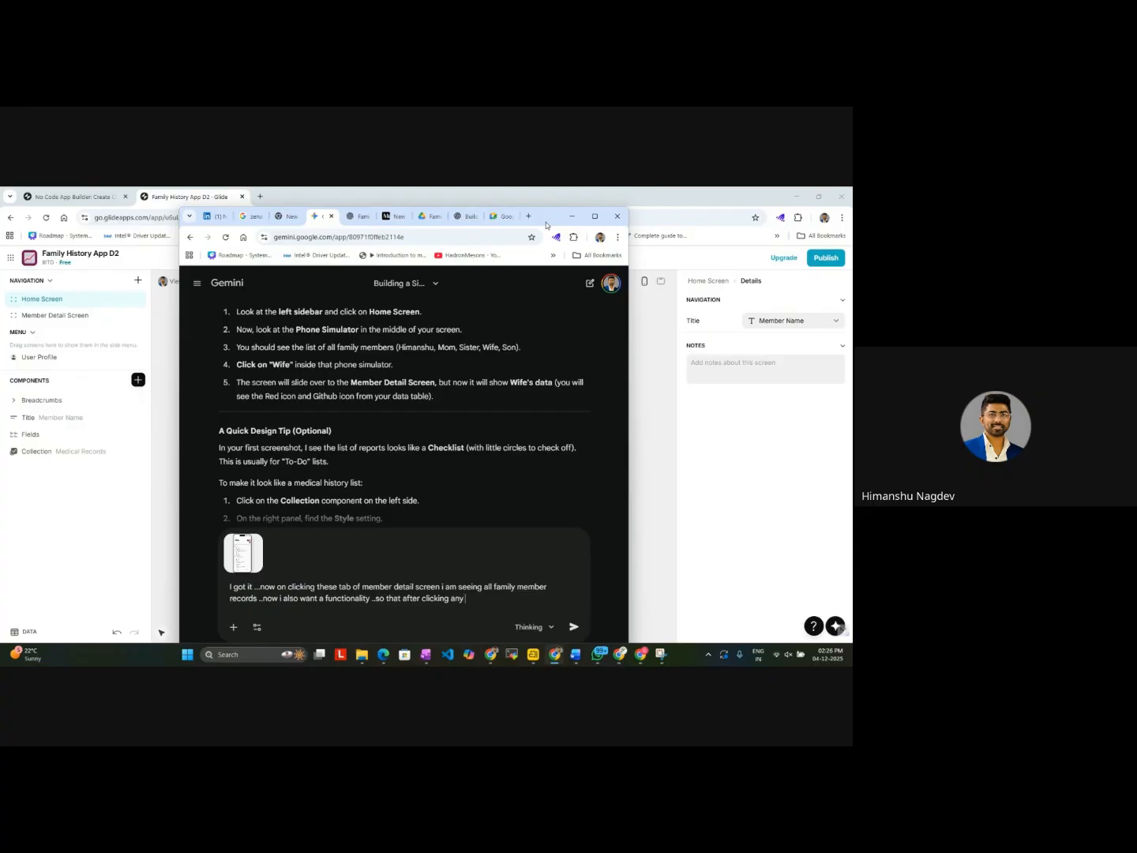
{"action": "type", "text": " of these tab i should"}
{"action": "type", "text": "see the upla"}
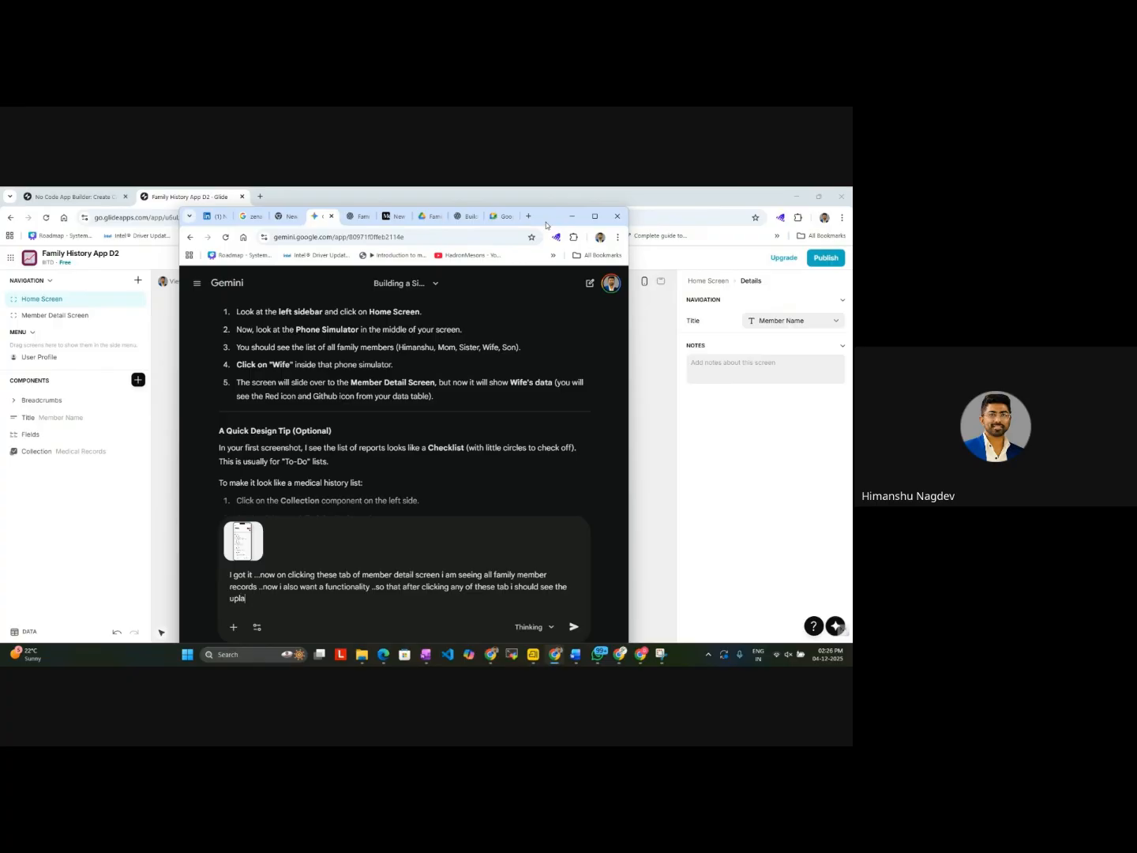
{"action": "type", "text": "aded photos as well"}
{"action": "key", "text": "BackSpace"}
{"action": "key", "text": "BackSpace"}
{"action": "key", "text": "BackSpace"}
{"action": "key", "text": "BackSpace"}
{"action": "key", "text": "BackSpace"}
{"action": "key", "text": "BackSpace"}
{"action": "type", "text": "and reports"}
{"action": "key", "text": "Return"}
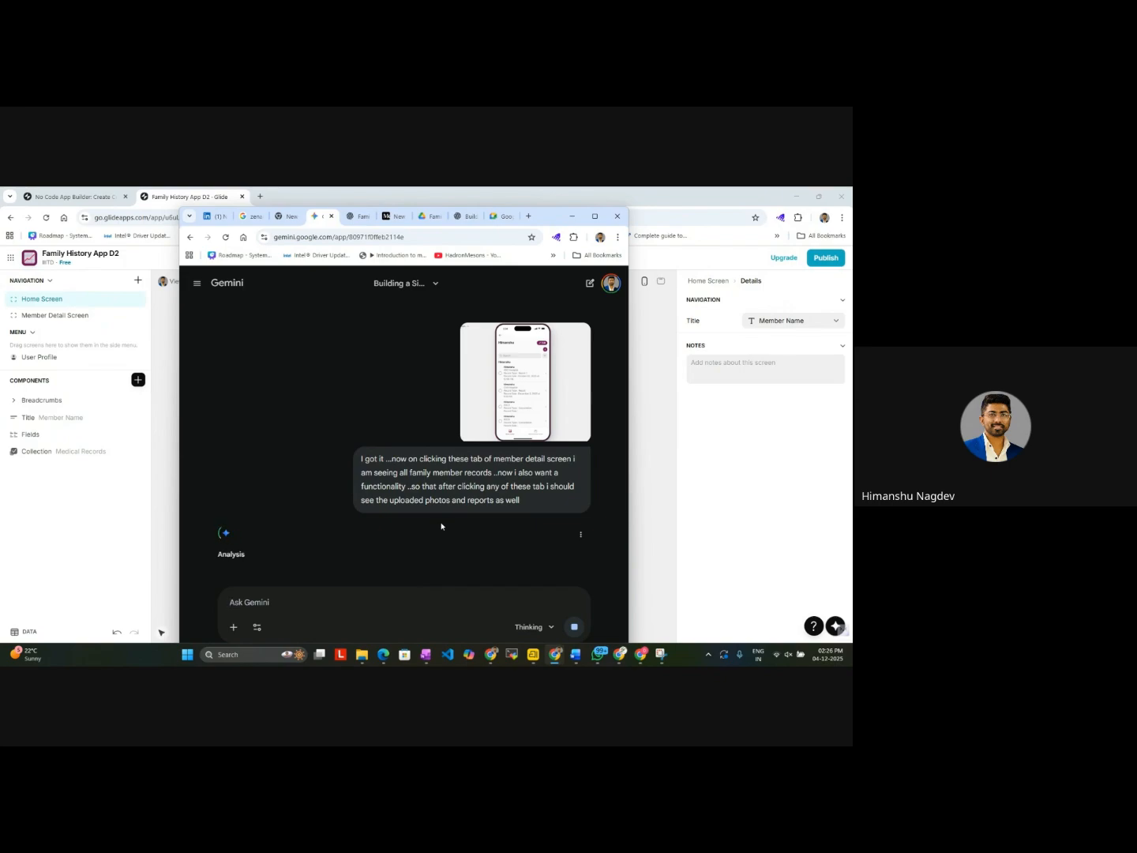
Step: Switch back to Glide and check the Member Name filter options and the Member Detail Screen in the preview
{"action": "left_click_drag", "start_coordinate": [553, 218], "coordinate": [555, 209]}
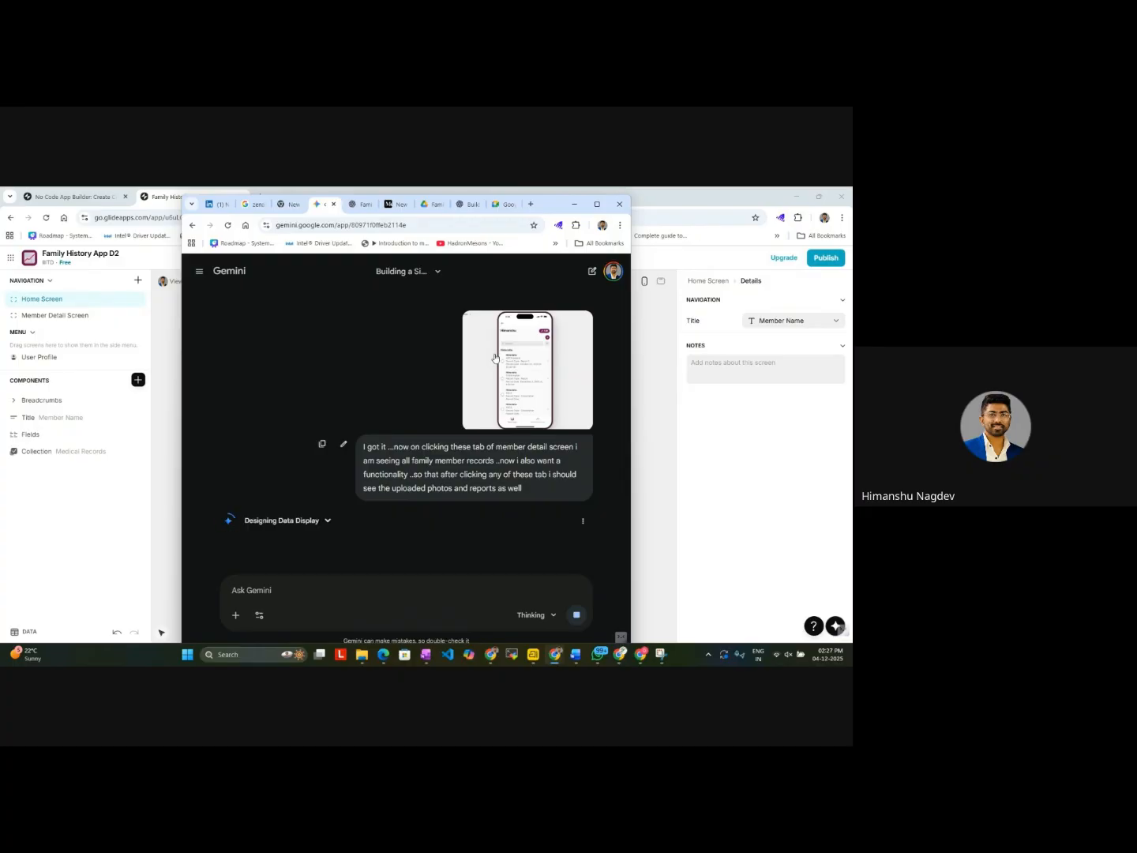
{"action": "left_click", "coordinate": [575, 204]}
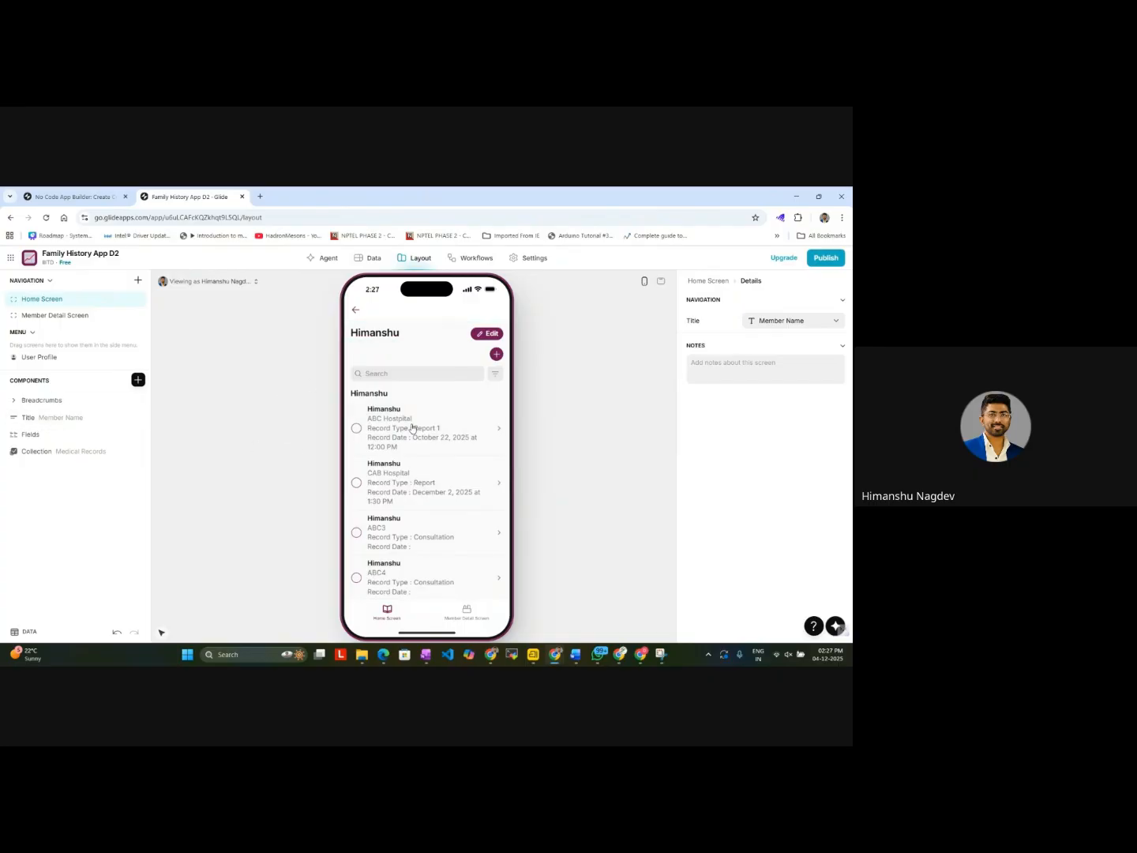
{"action": "left_click", "coordinate": [494, 375]}
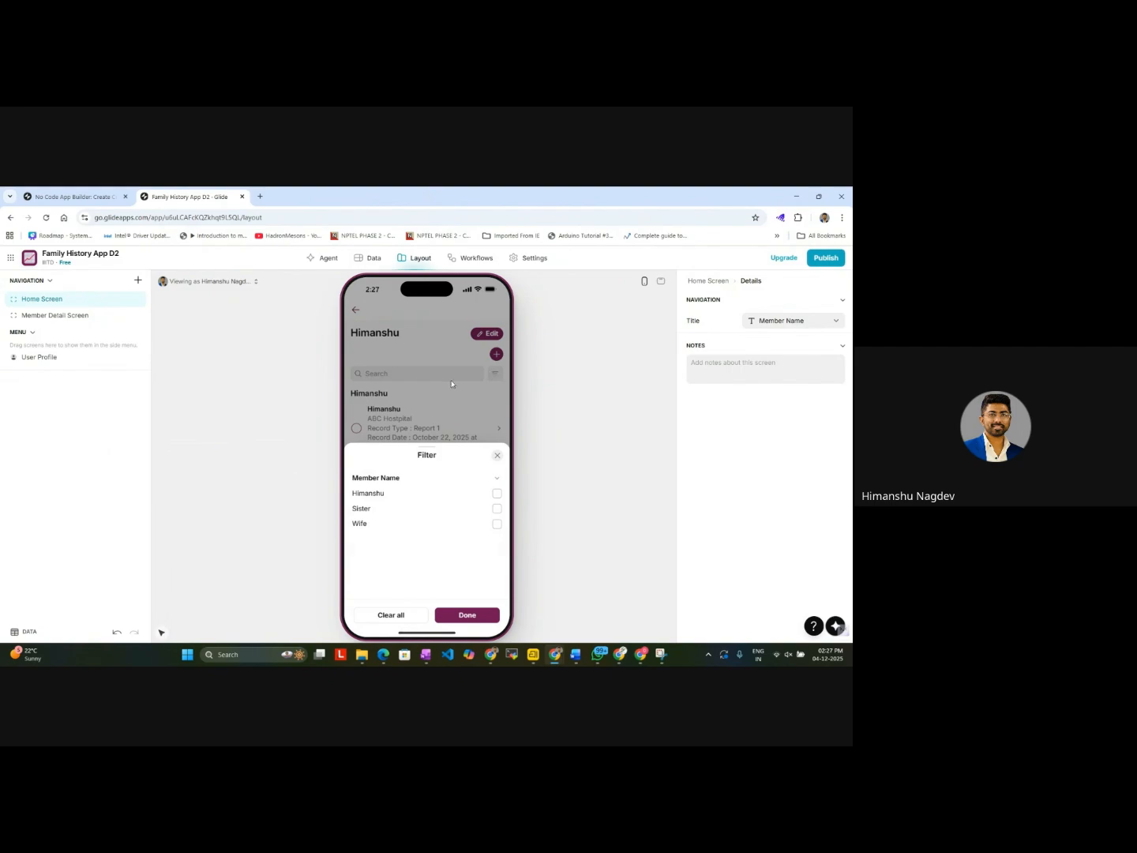
{"action": "left_click", "coordinate": [498, 457]}
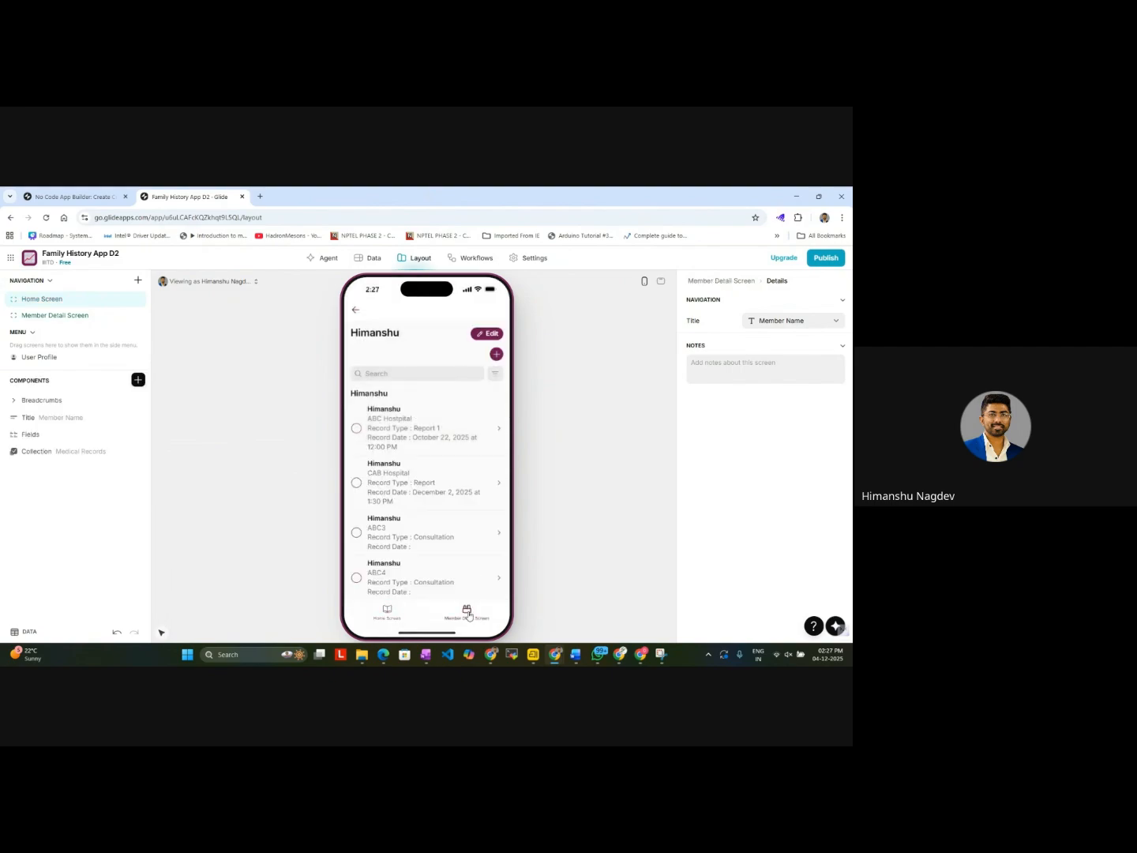
{"action": "left_click", "coordinate": [467, 614]}
{"action": "left_click", "coordinate": [388, 616]}
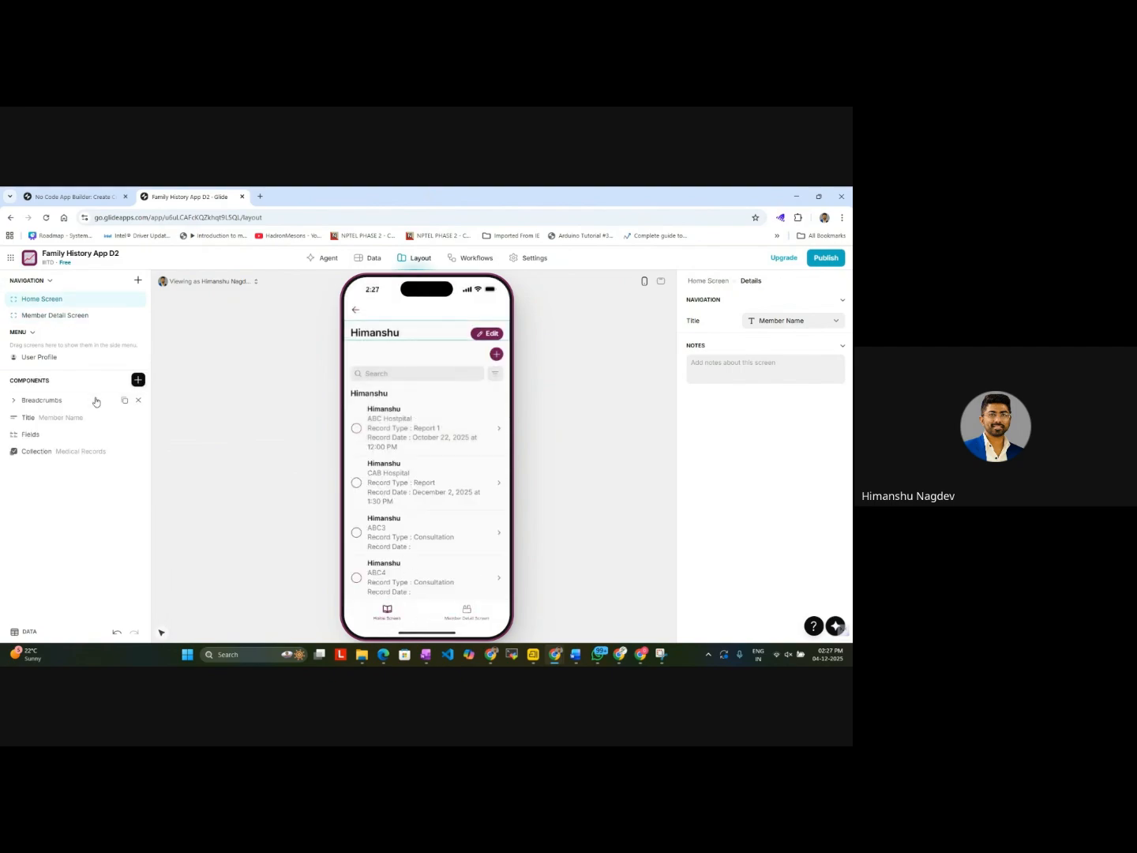
Step: Open the general settings of the Medical Records collection on the Member Detail Screen, including its Items Data section
{"action": "left_click", "coordinate": [45, 417]}
{"action": "left_click", "coordinate": [804, 302]}
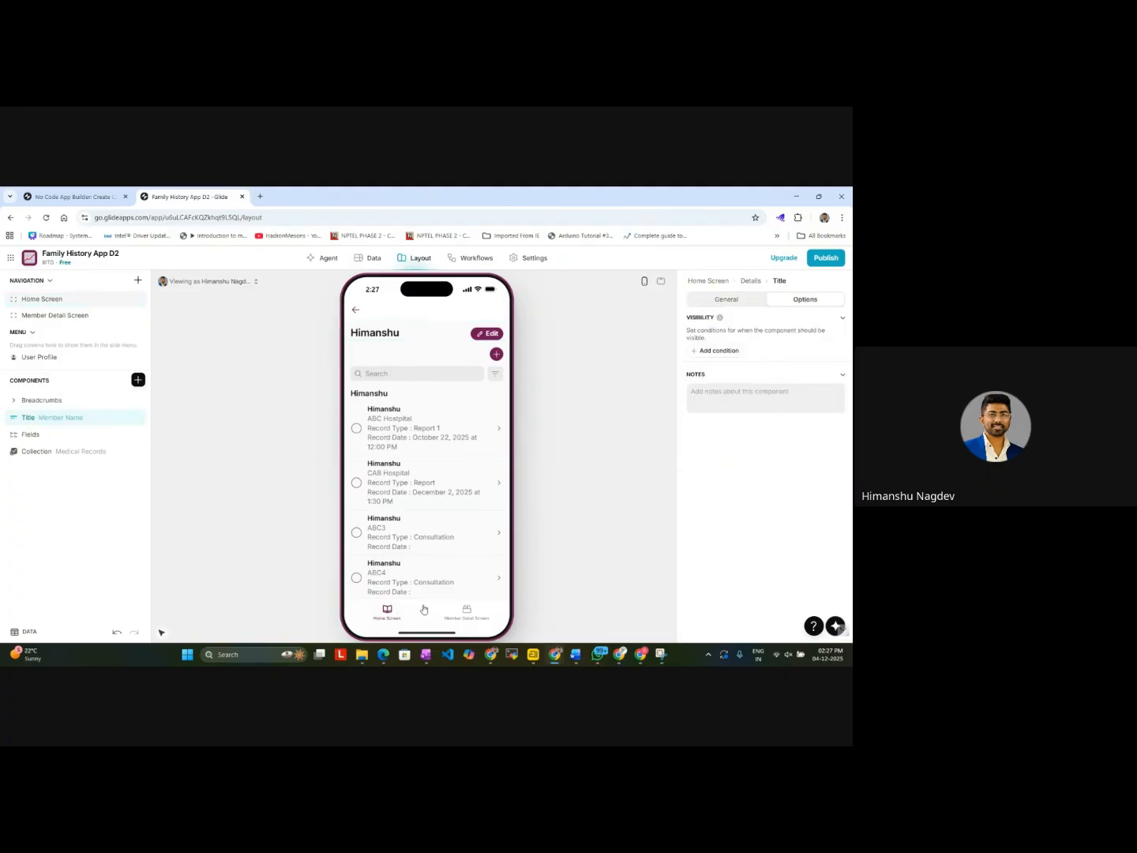
{"action": "left_click", "coordinate": [466, 615]}
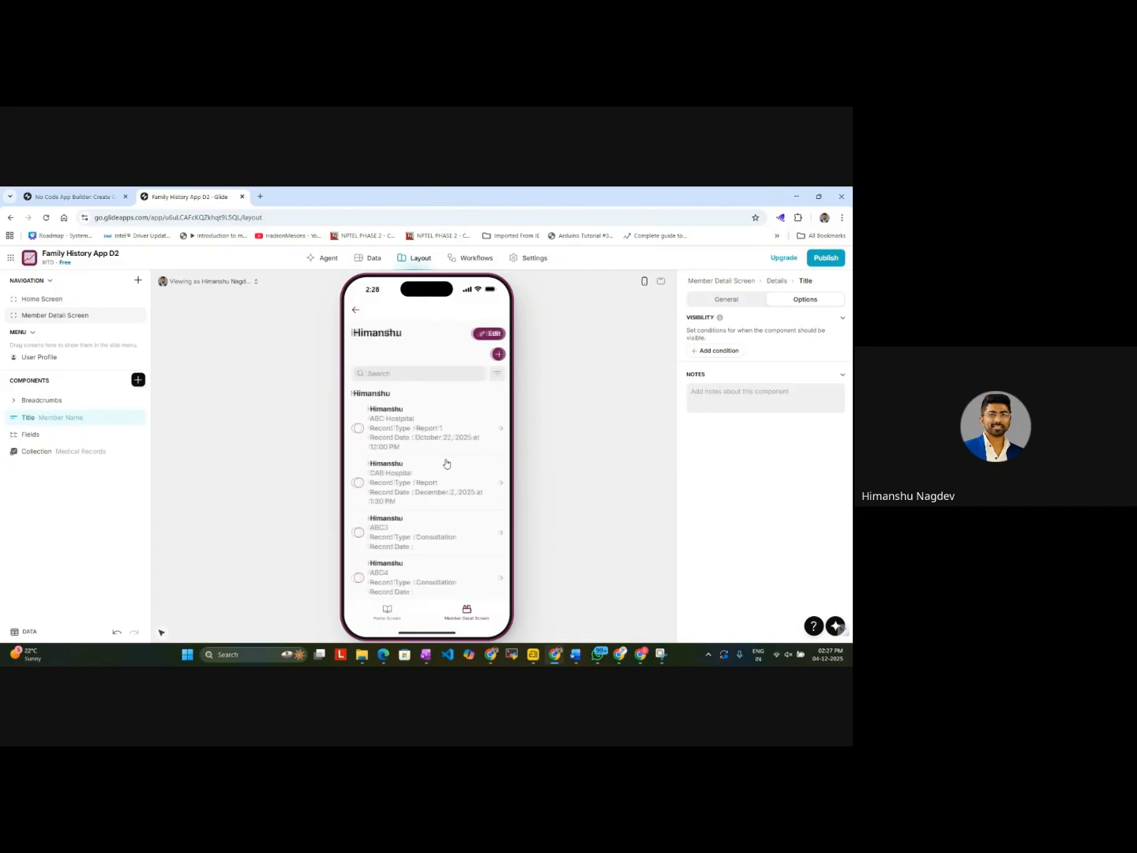
{"action": "left_click", "coordinate": [62, 451]}
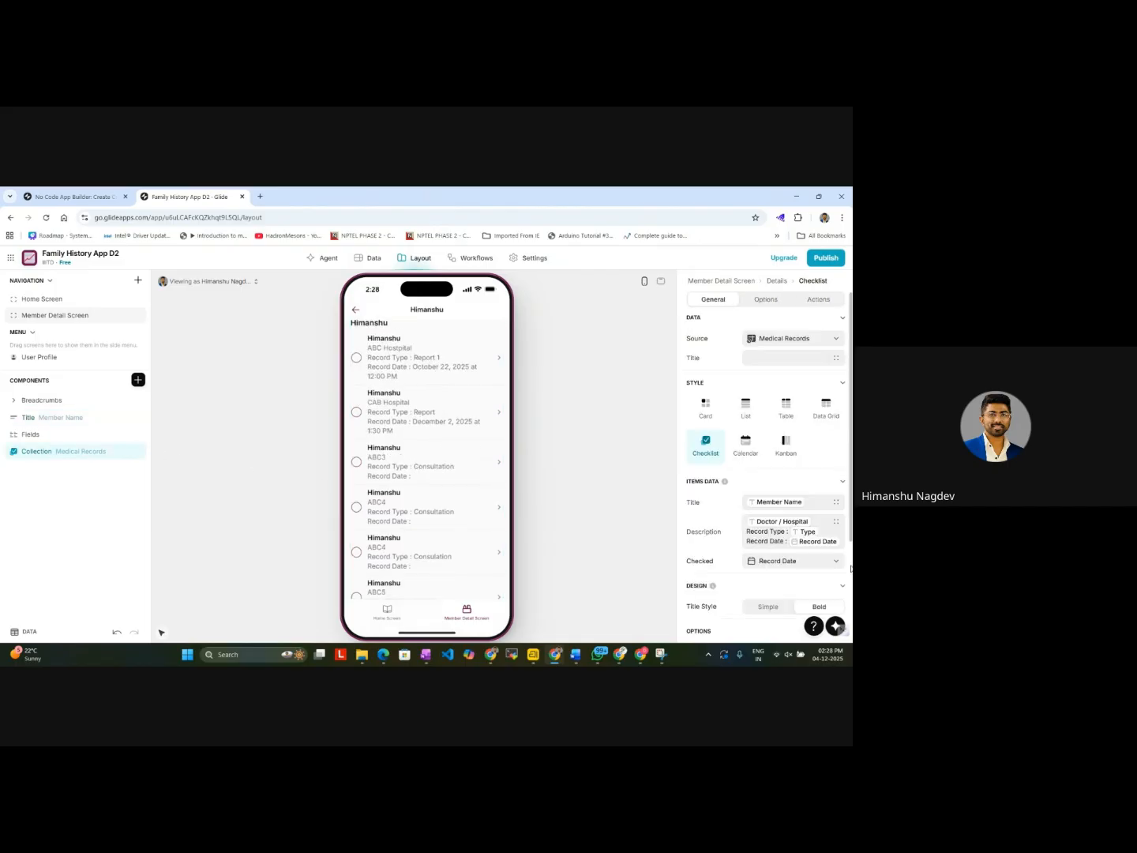
{"action": "scroll", "coordinate": [779, 446], "scroll_direction": "down", "scroll_amount": 2}
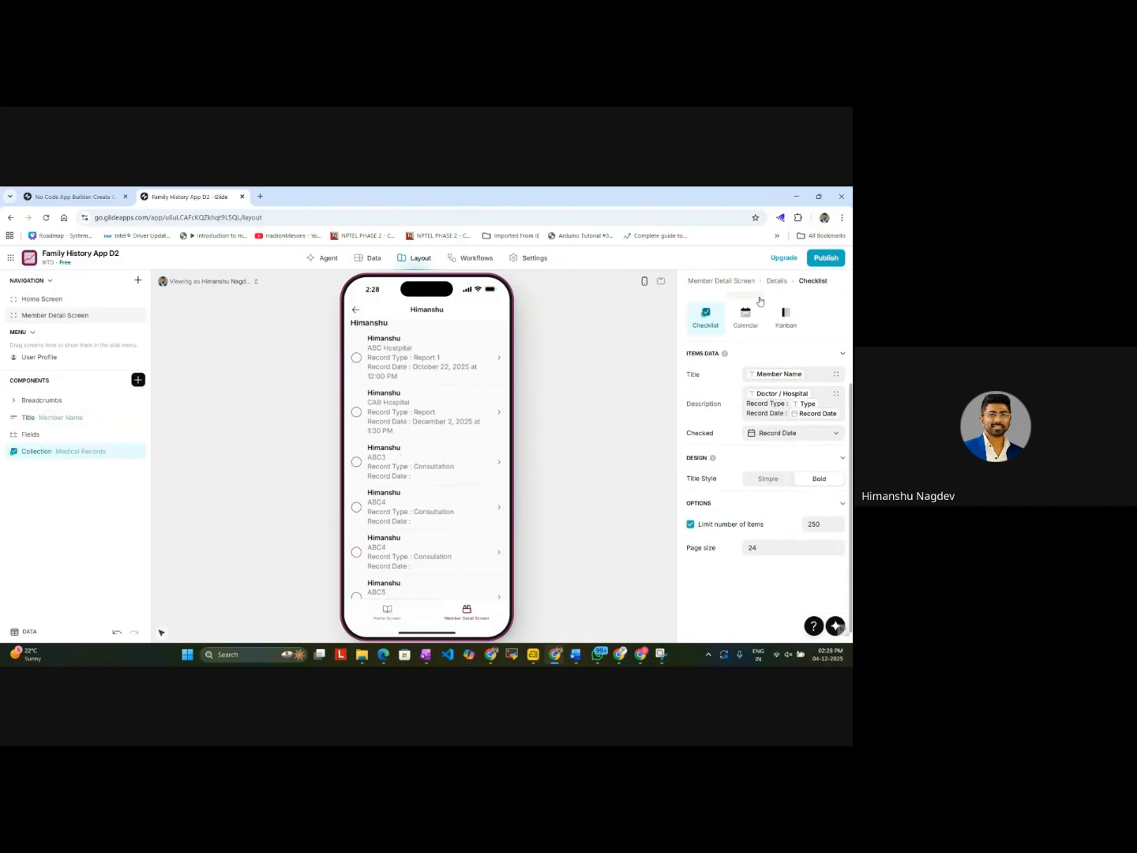
{"action": "scroll", "coordinate": [742, 433], "scroll_direction": "up", "scroll_amount": 1}
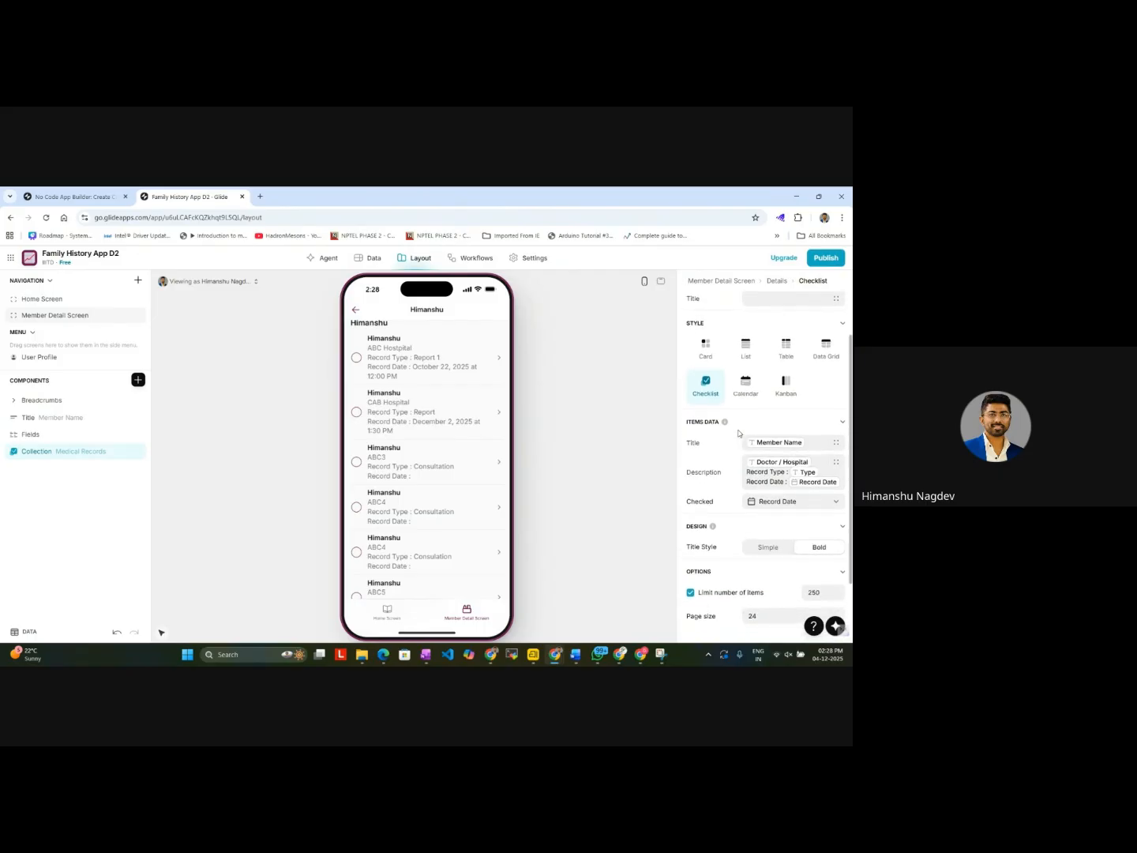
Step: Capture a screenshot of the Glide editor showing the collection's Items Data settings with Snipping Tool
{"action": "left_click", "coordinate": [659, 655]}
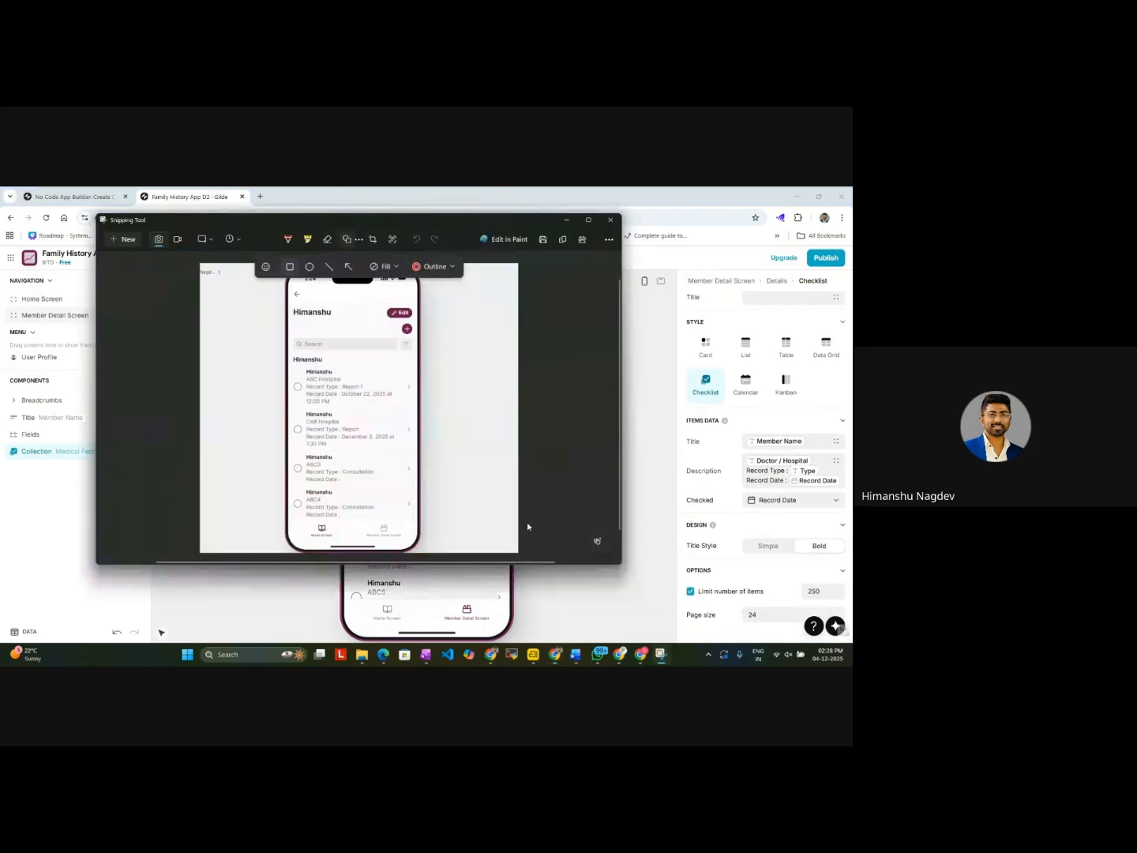
{"action": "left_click", "coordinate": [127, 239]}
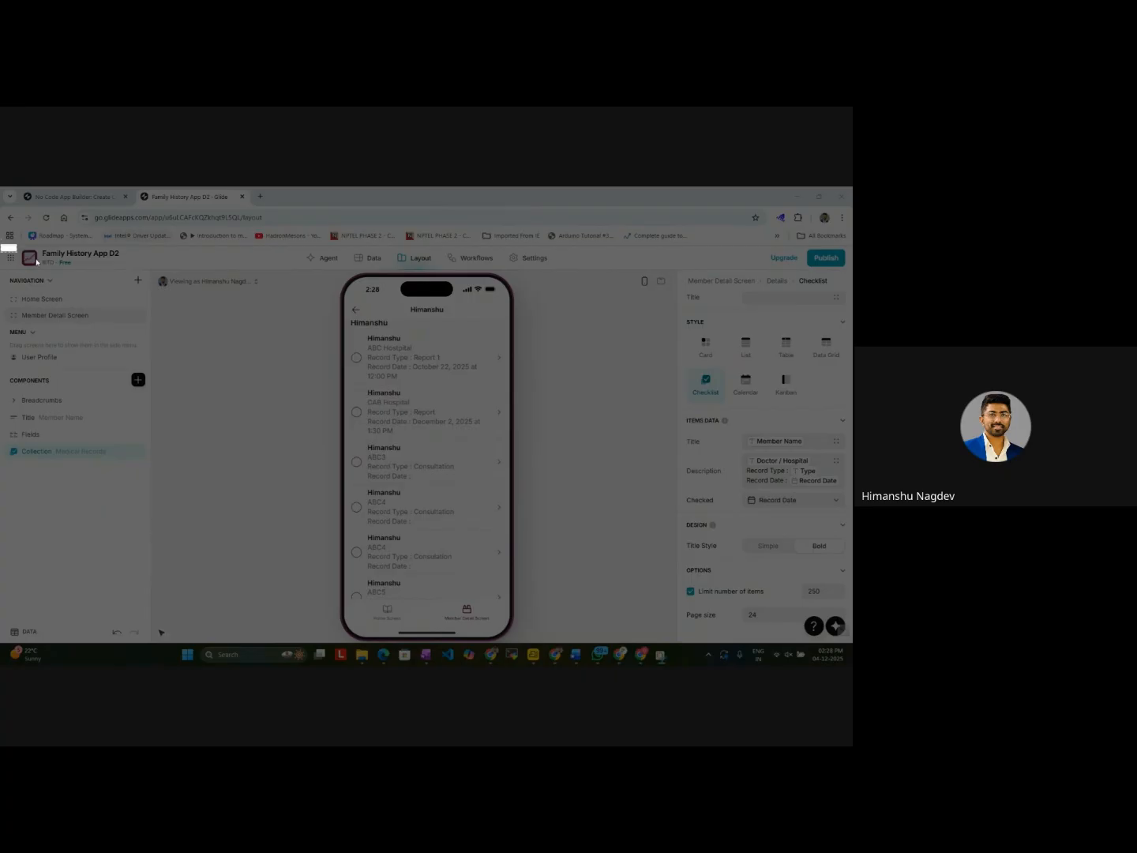
{"action": "key", "text": "Escape"}
{"action": "left_click", "coordinate": [123, 223]}
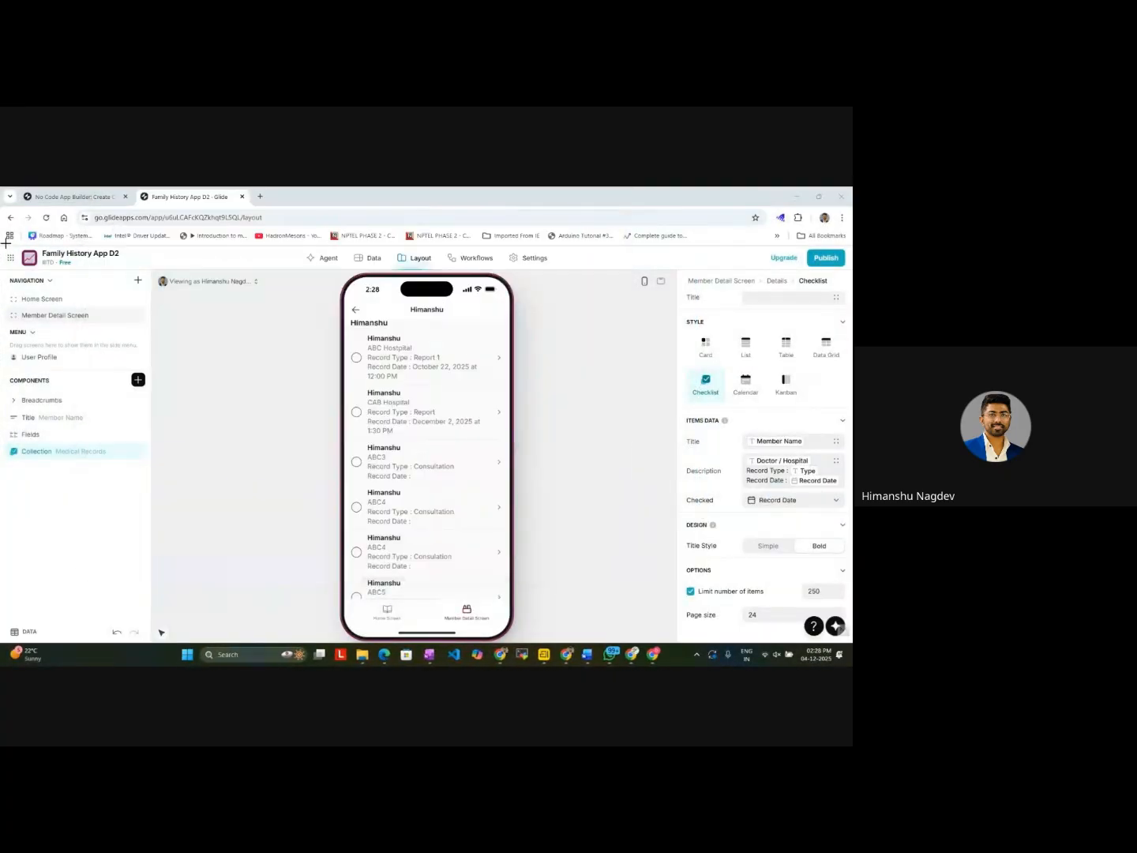
{"action": "left_click_drag", "start_coordinate": [1, 245], "coordinate": [845, 641]}
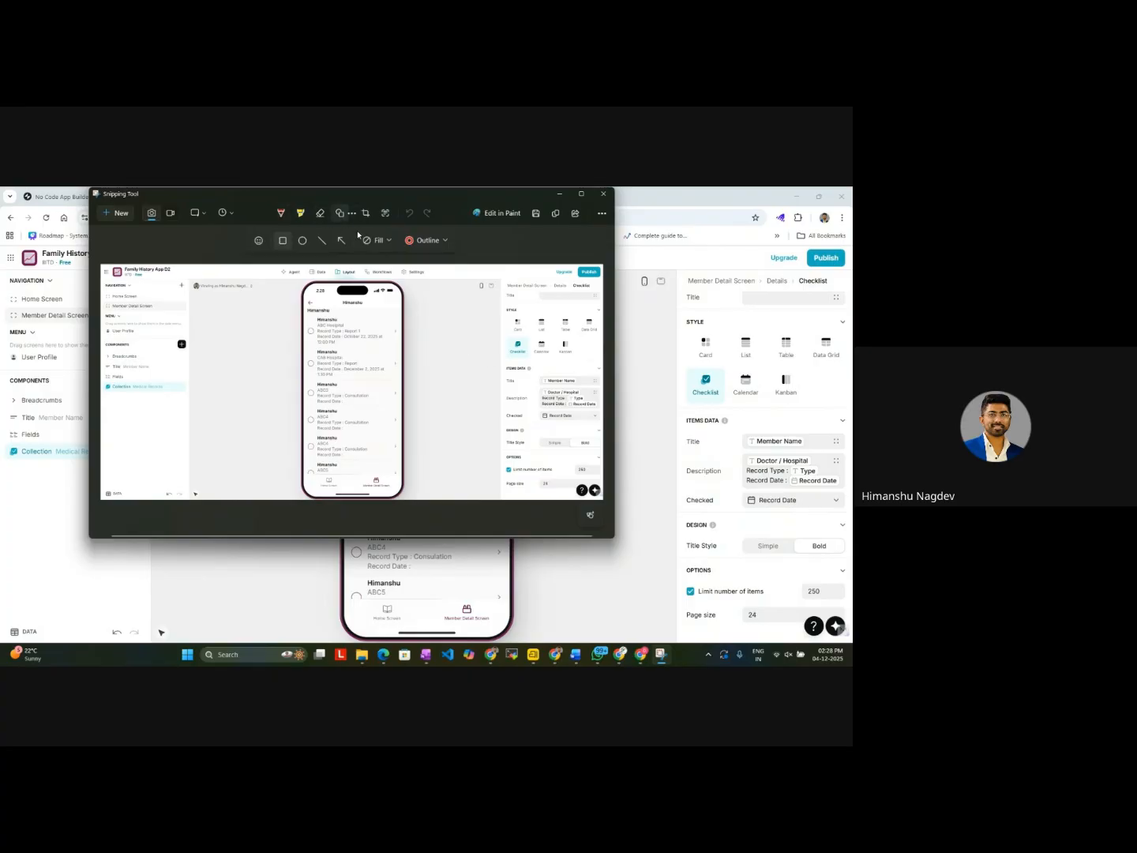
Step: Outline the Items Data title and description and the Collection component in red on the screenshot, and copy the annotated image
{"action": "left_click", "coordinate": [421, 244]}
{"action": "left_click", "coordinate": [422, 243]}
{"action": "left_click_drag", "start_coordinate": [500, 370], "coordinate": [604, 410]}
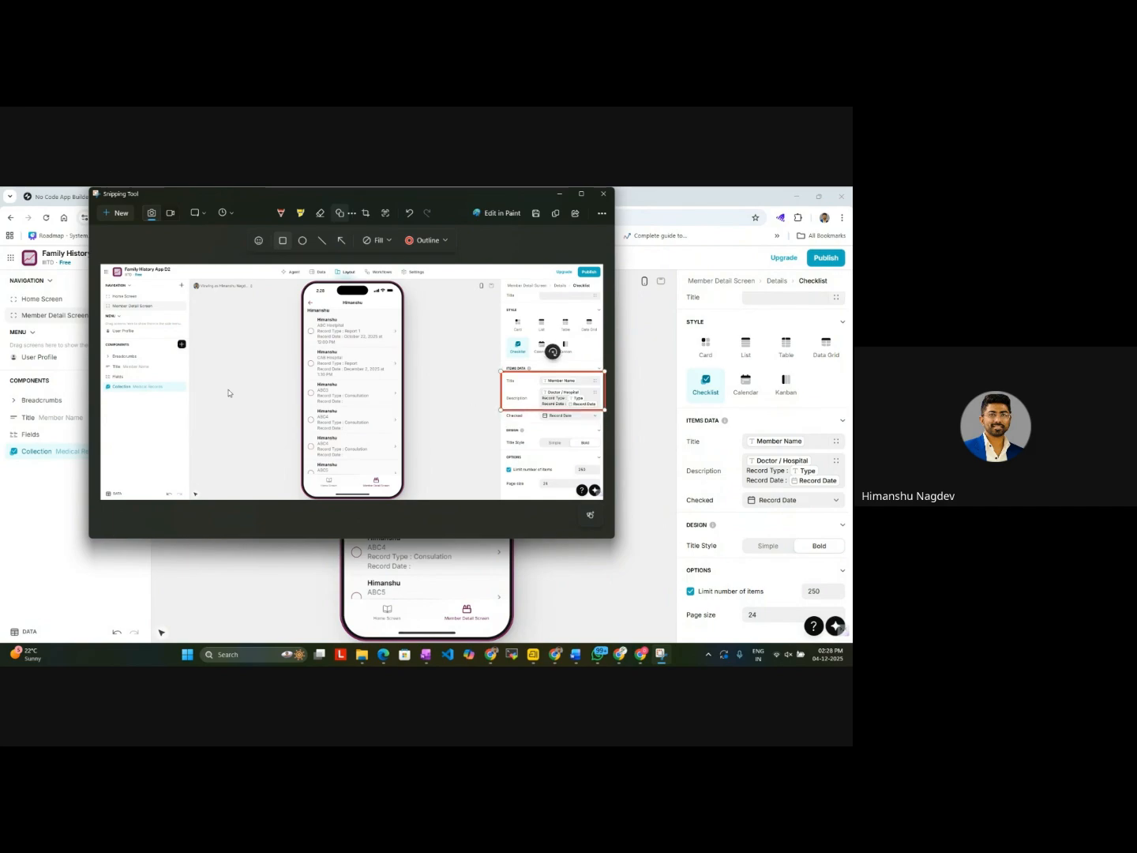
{"action": "left_click_drag", "start_coordinate": [183, 397], "coordinate": [100, 382]}
{"action": "left_click", "coordinate": [223, 392]}
{"action": "key", "text": "ctrl+c"}
{"action": "left_click", "coordinate": [559, 194]}
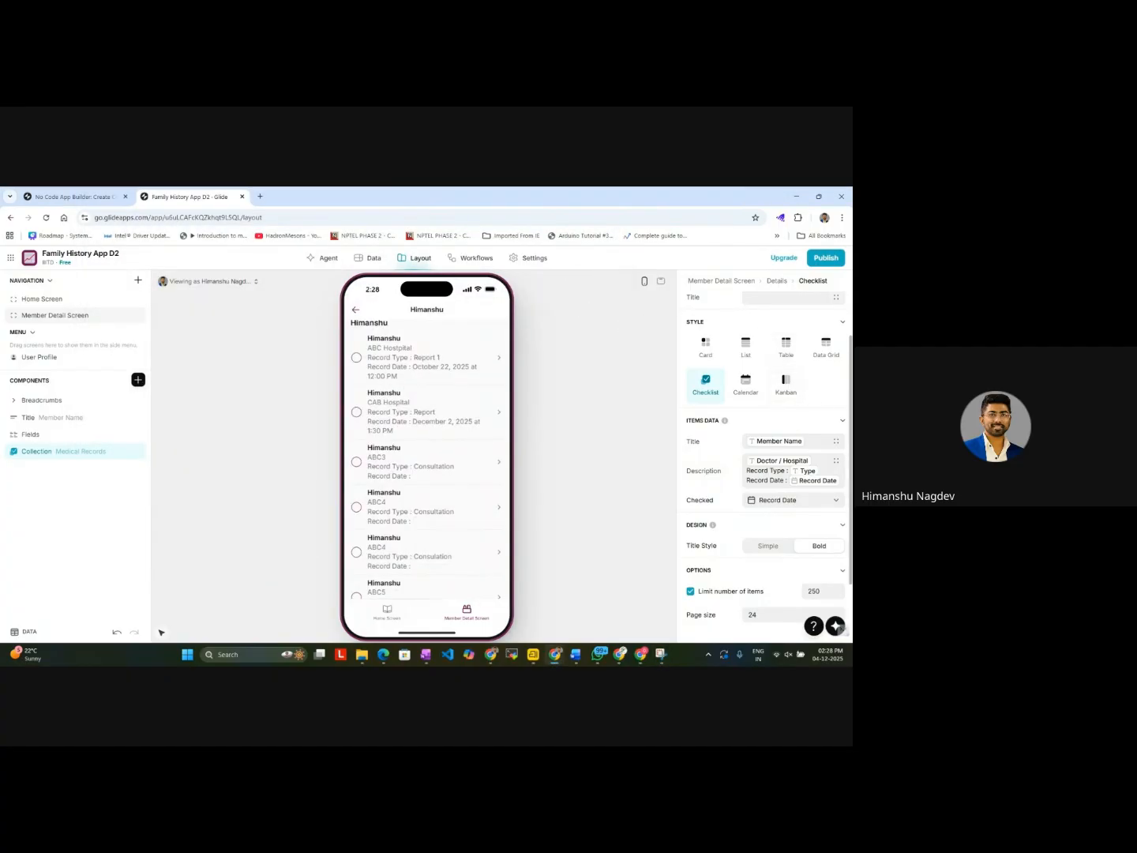
Step: Paste the annotated screenshot below the existing image in the Family Medical History V1 Google Doc, and return to Glide
{"action": "left_click", "coordinate": [556, 655]}
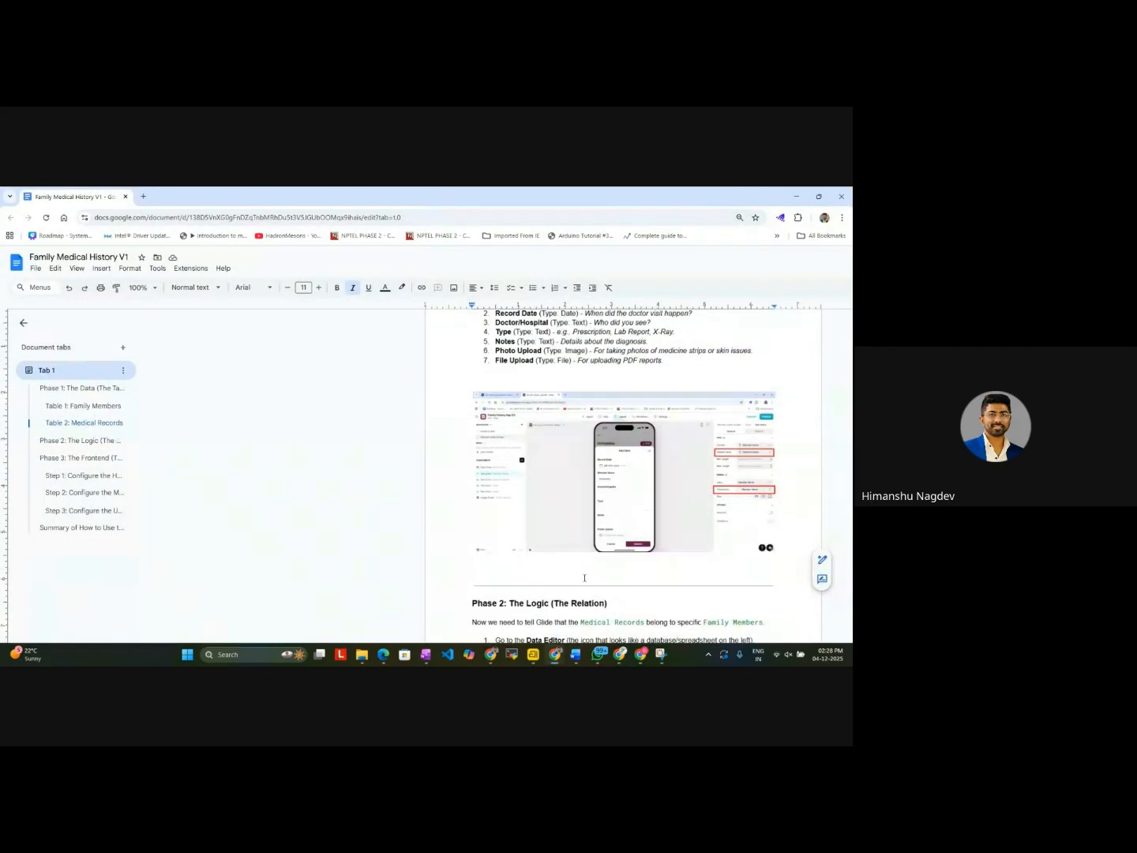
{"action": "key", "text": "ctrl+v"}
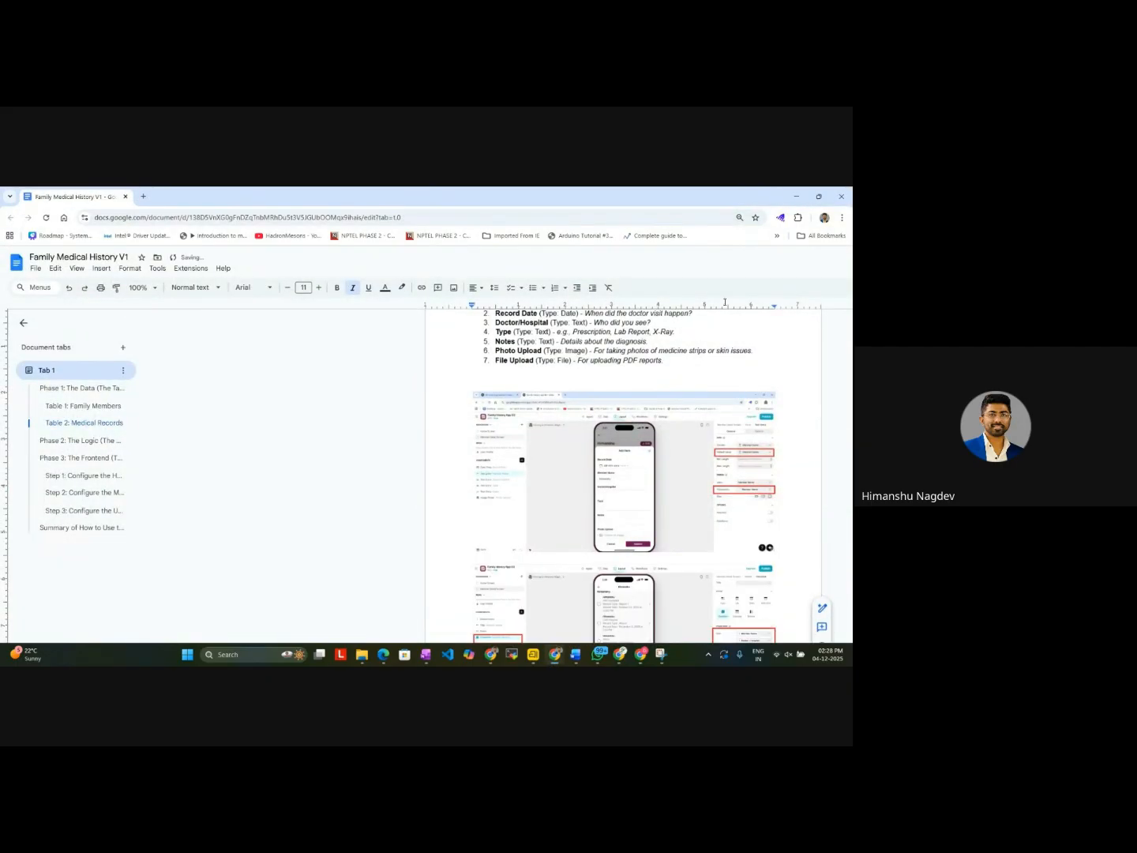
{"action": "left_click", "coordinate": [797, 201]}
Step: Open the option settings of the Medical Records collection, with its Member Name grouping and in-app filter
{"action": "double_click", "coordinate": [52, 451]}
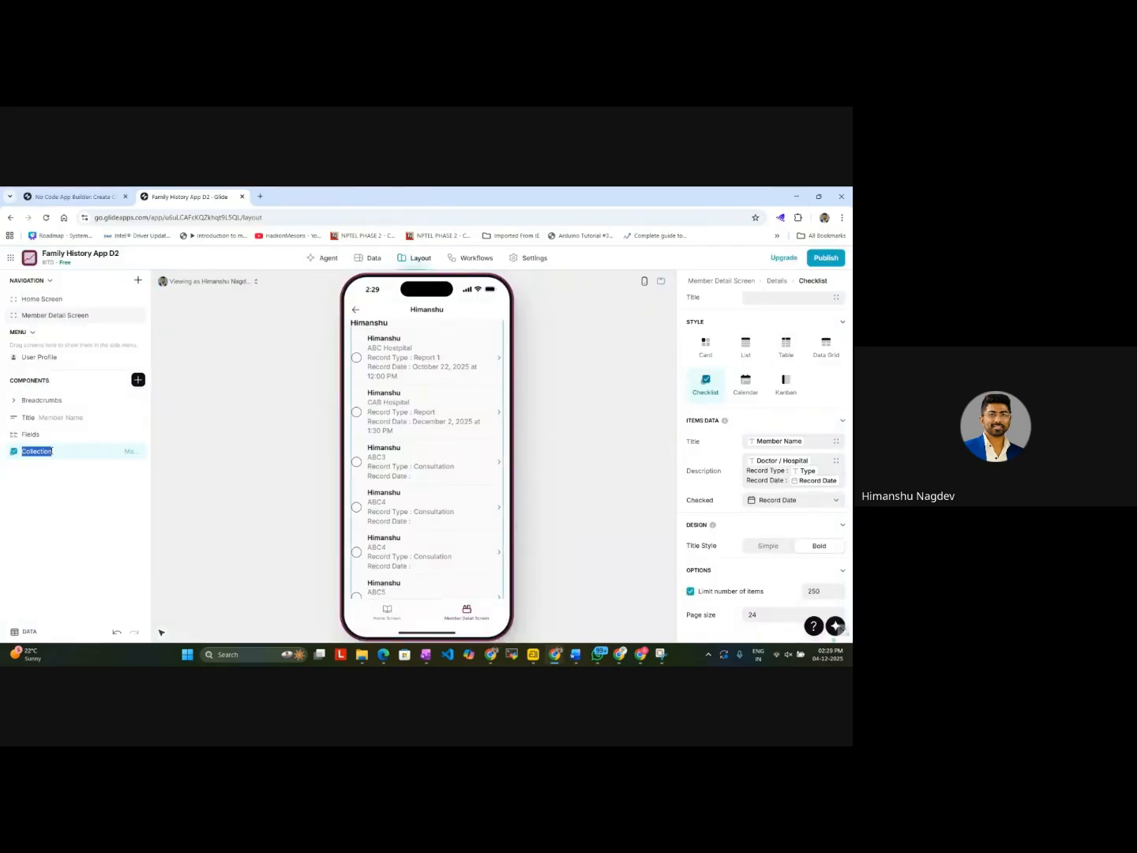
{"action": "left_click", "coordinate": [766, 299]}
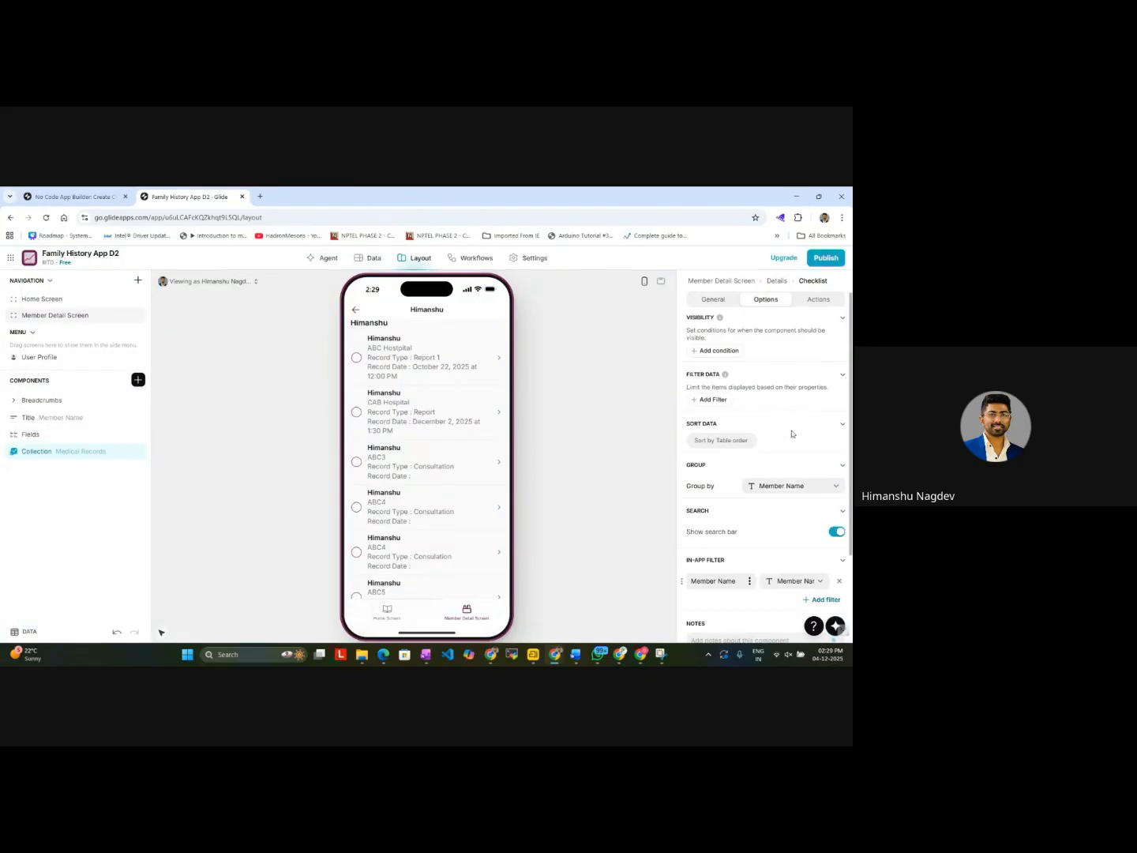
{"action": "scroll", "coordinate": [793, 434], "scroll_direction": "down", "scroll_amount": 2}
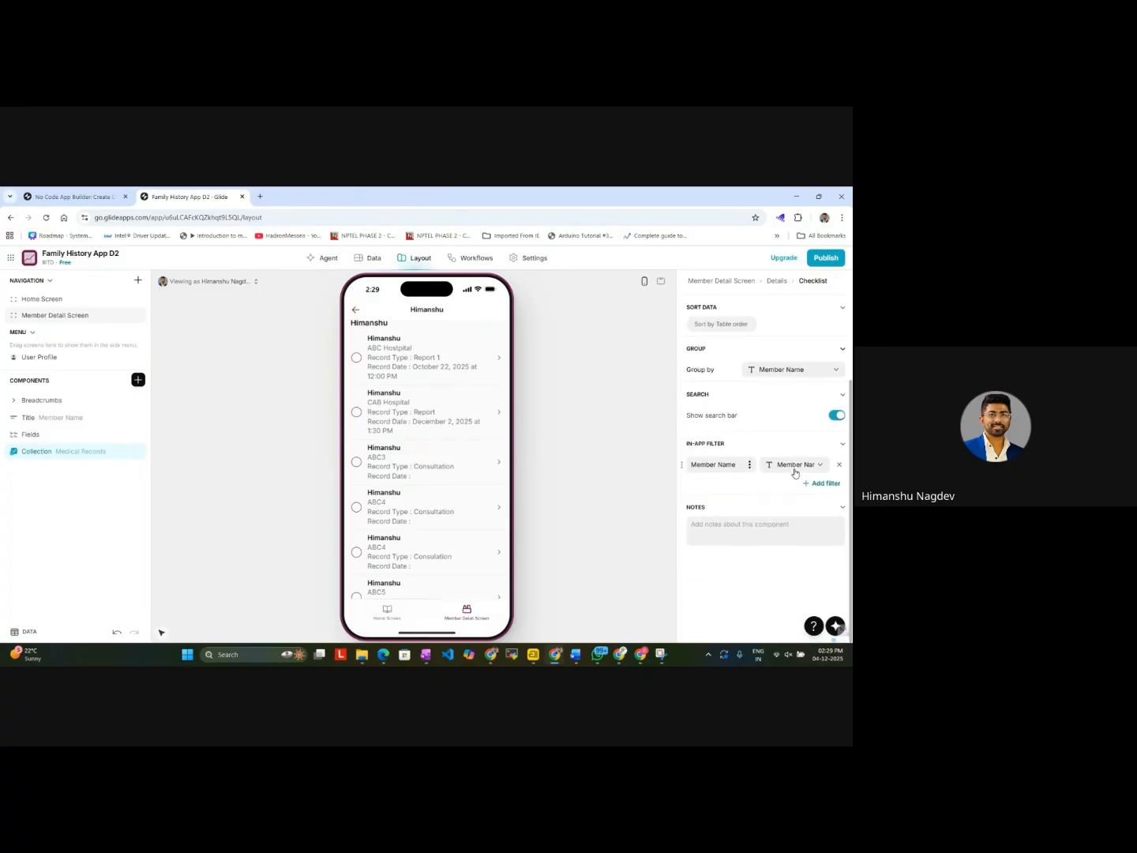
{"action": "left_click", "coordinate": [663, 655]}
{"action": "left_click", "coordinate": [660, 531]}
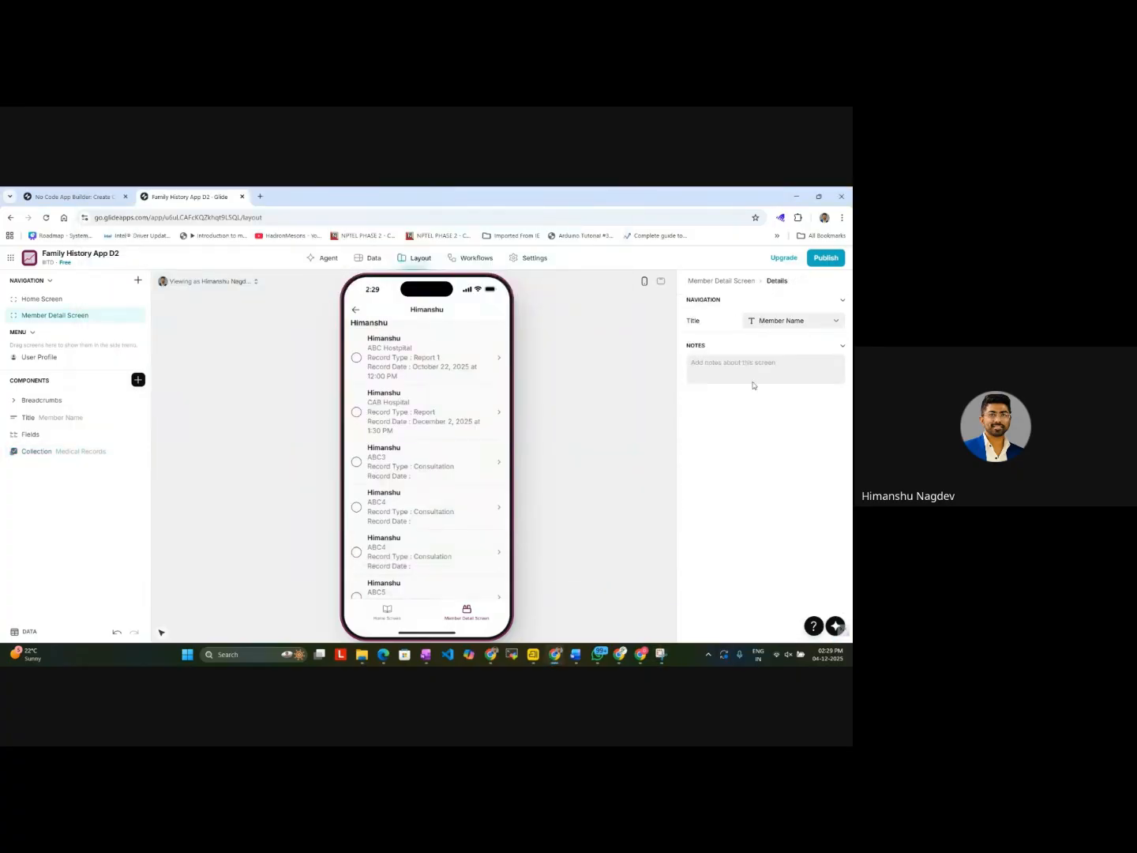
{"action": "left_click", "coordinate": [88, 451]}
{"action": "left_click", "coordinate": [764, 300]}
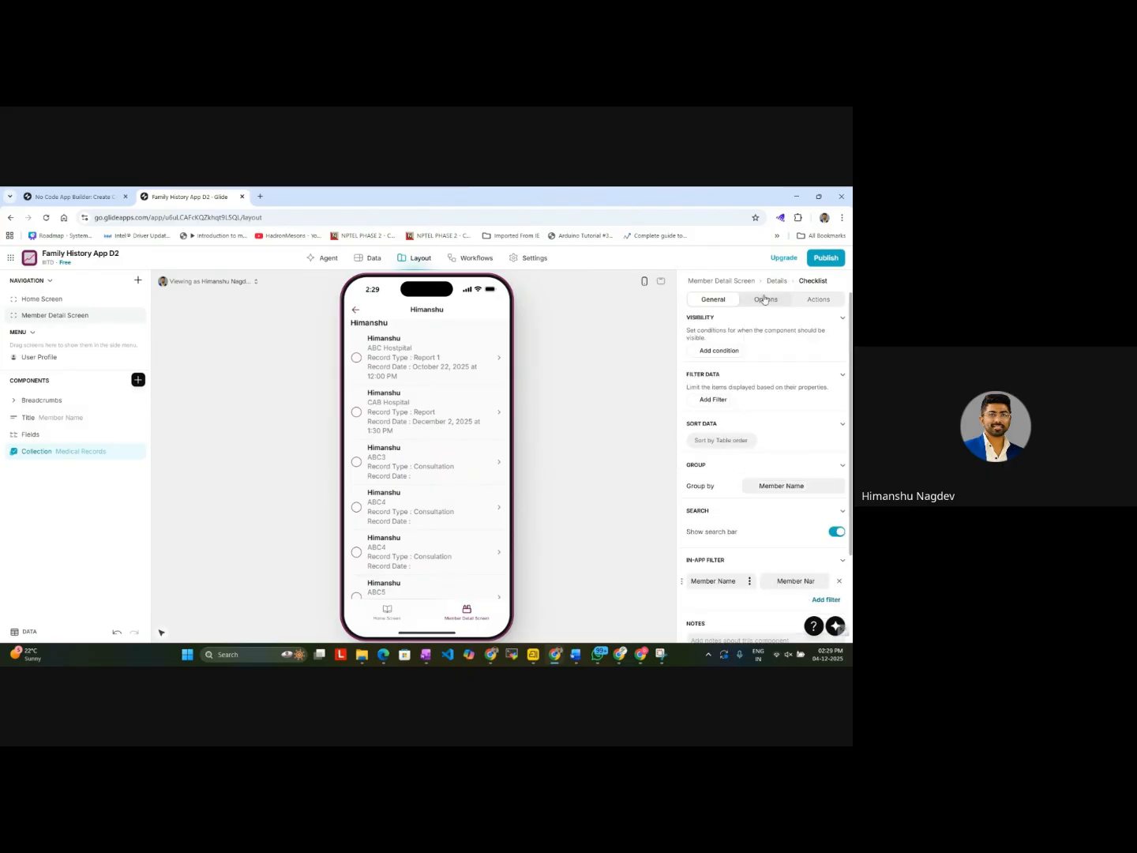
Step: Capture a new screenshot of the Glide editor showing the collection's option settings with Snipping Tool
{"action": "left_click", "coordinate": [661, 655]}
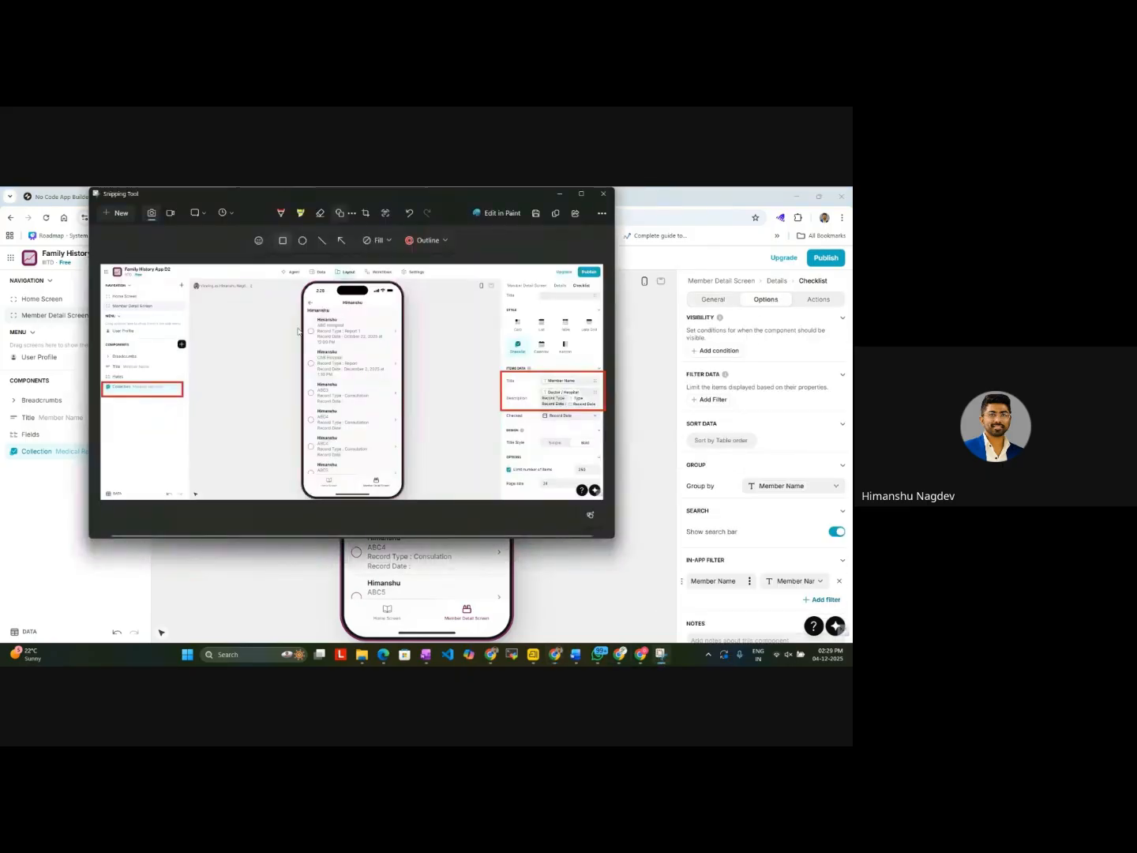
{"action": "left_click", "coordinate": [106, 213]}
{"action": "left_click_drag", "start_coordinate": [6, 244], "coordinate": [849, 645]}
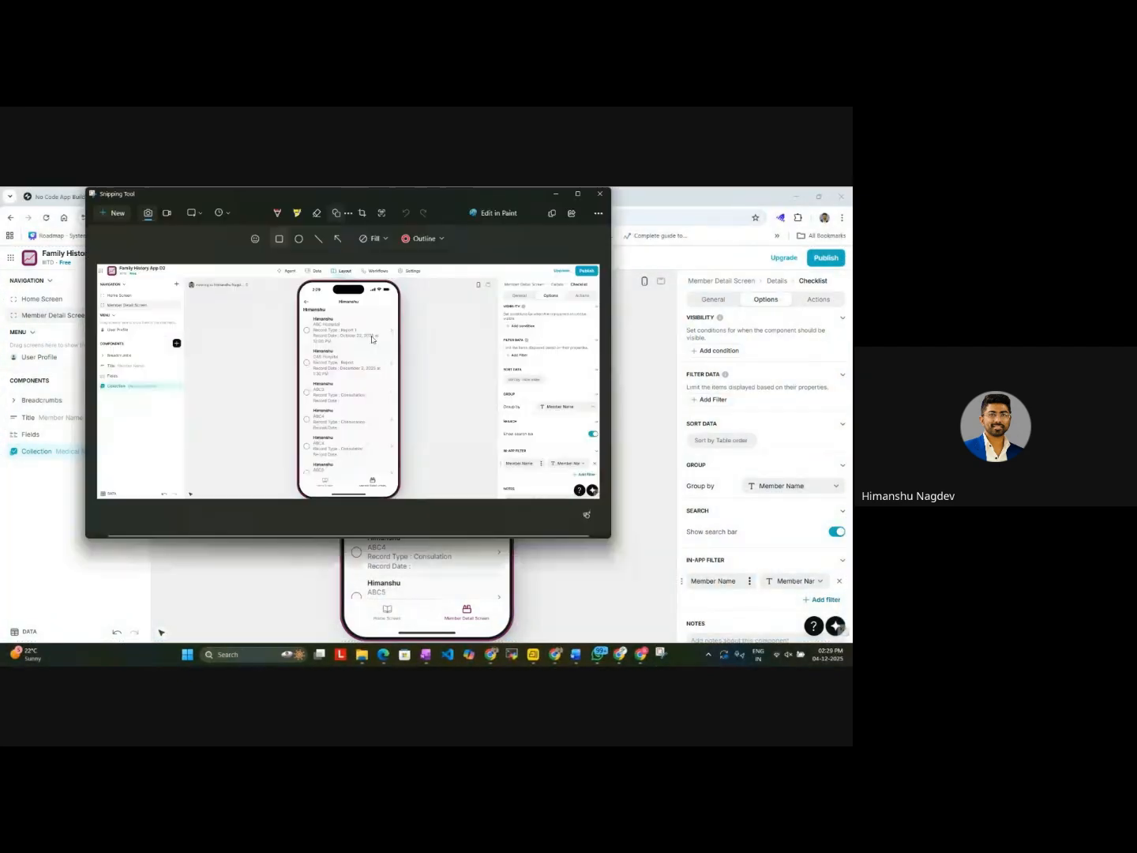
Step: Outline the Options tab and the In-App Filter section in red on the new screenshot, and copy the annotated image
{"action": "left_click", "coordinate": [418, 241]}
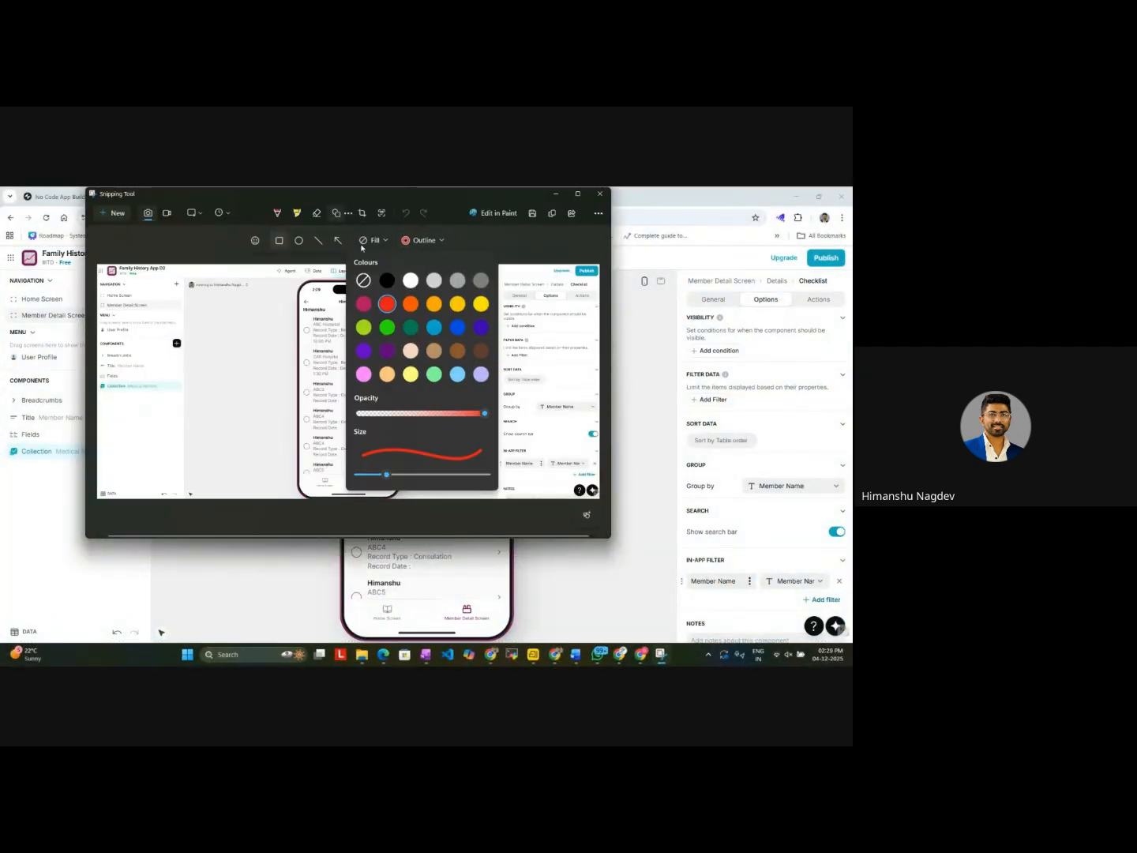
{"action": "left_click", "coordinate": [509, 253]}
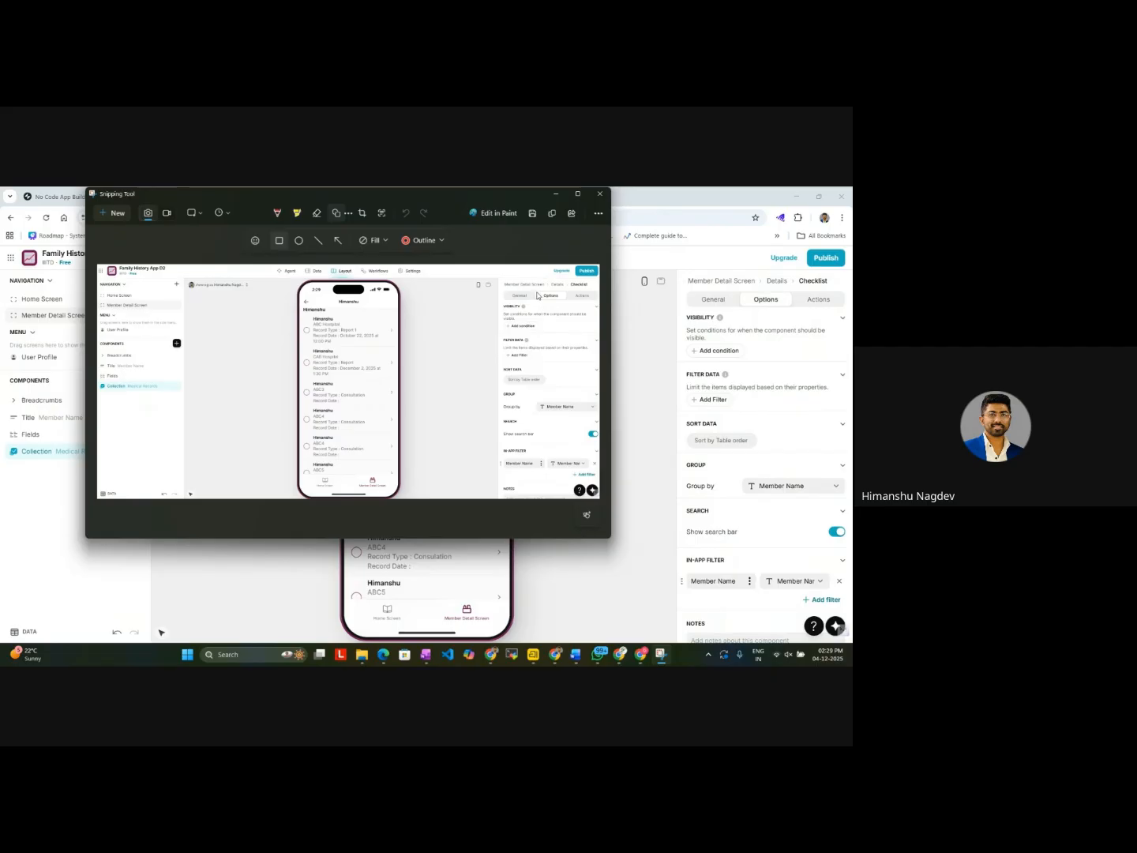
{"action": "left_click_drag", "start_coordinate": [536, 293], "coordinate": [567, 301]}
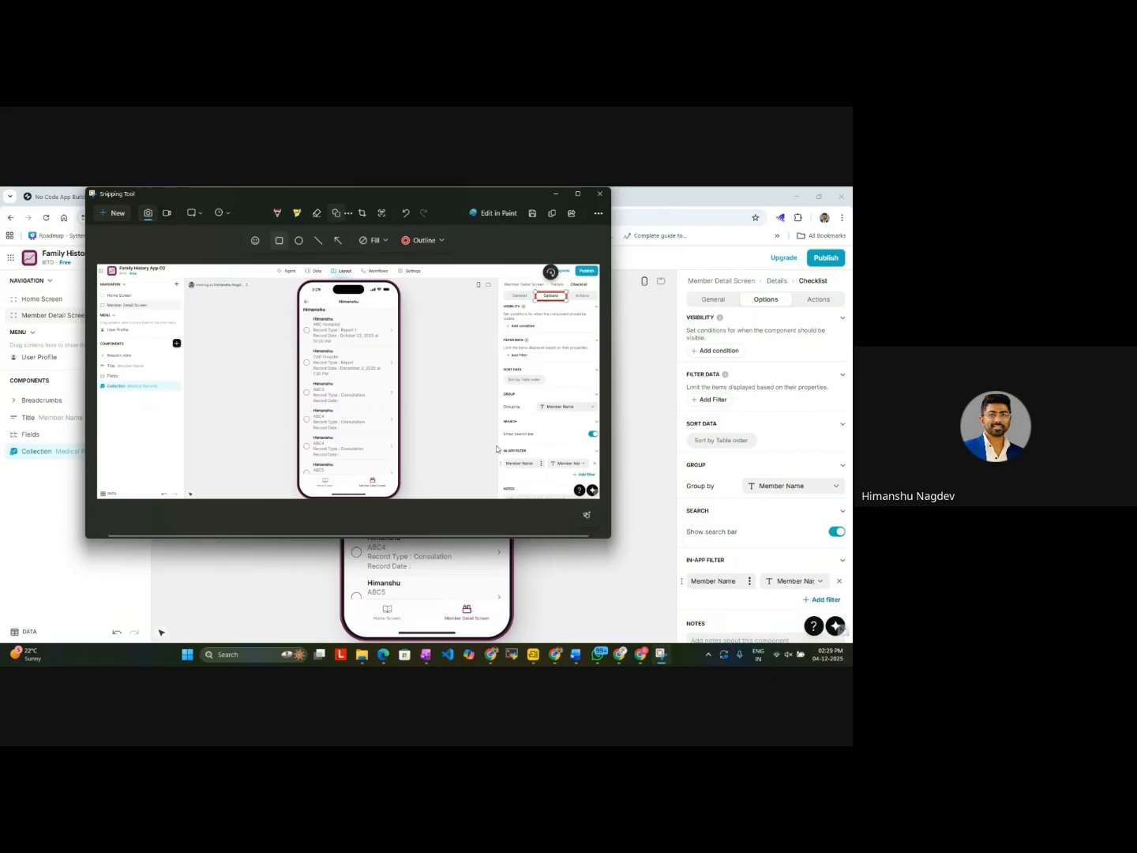
{"action": "left_click_drag", "start_coordinate": [495, 443], "coordinate": [601, 475]}
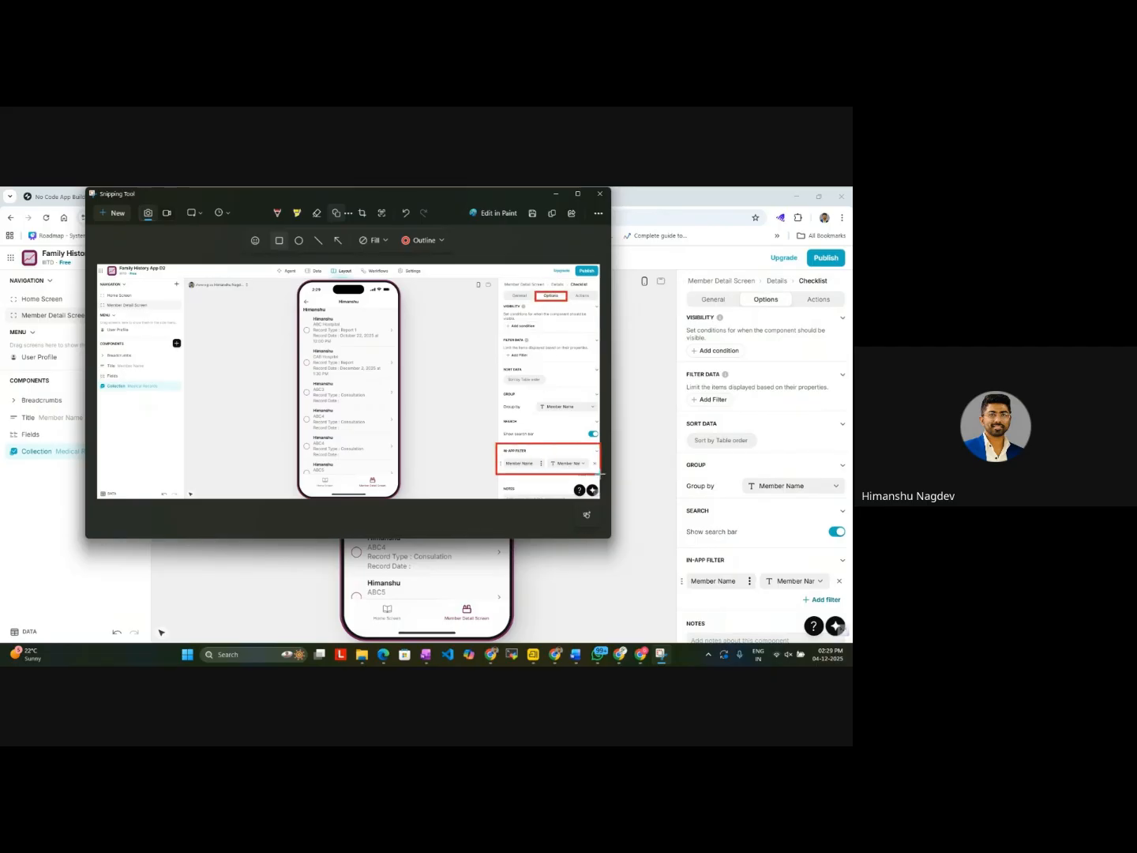
{"action": "key", "text": "ctrl+c"}
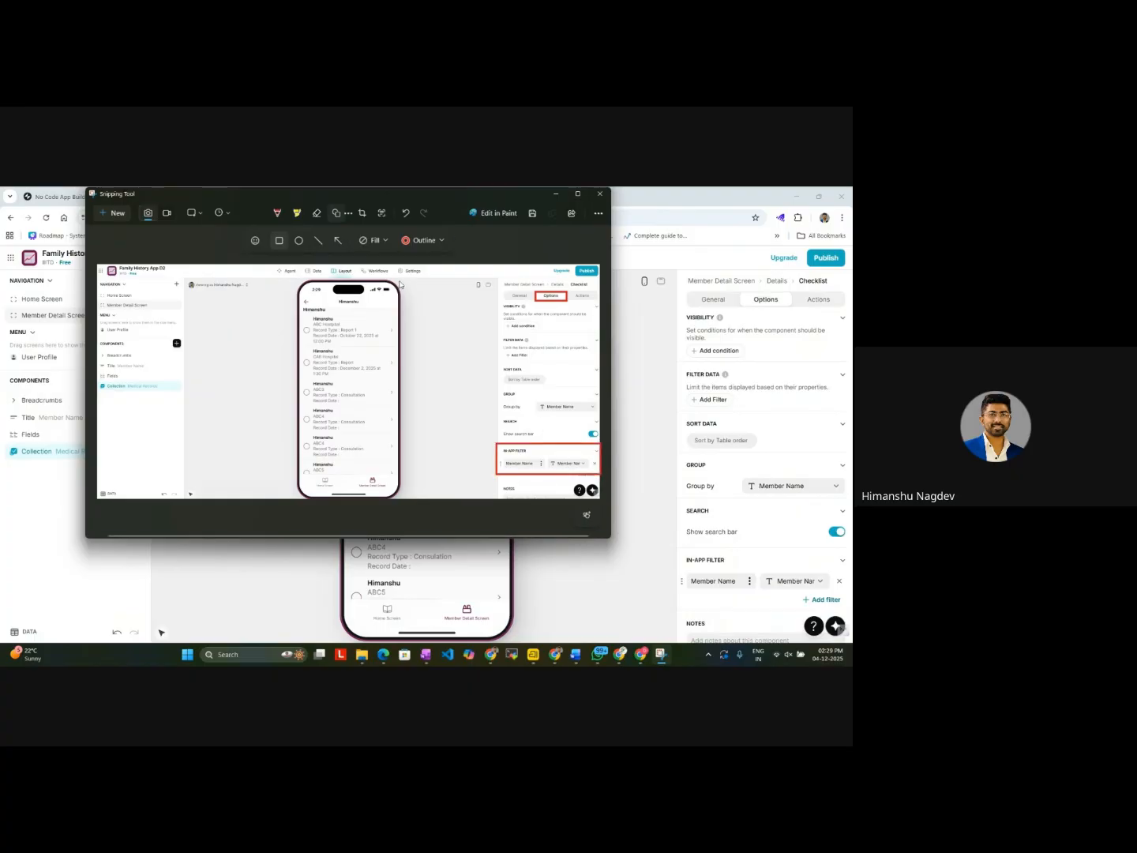
{"action": "left_click", "coordinate": [556, 195]}
Step: Paste the annotated options screenshot after the previous image in the Family Medical History V1 Google Doc, and return to Glide
{"action": "mouse_move", "coordinate": [611, 662]}
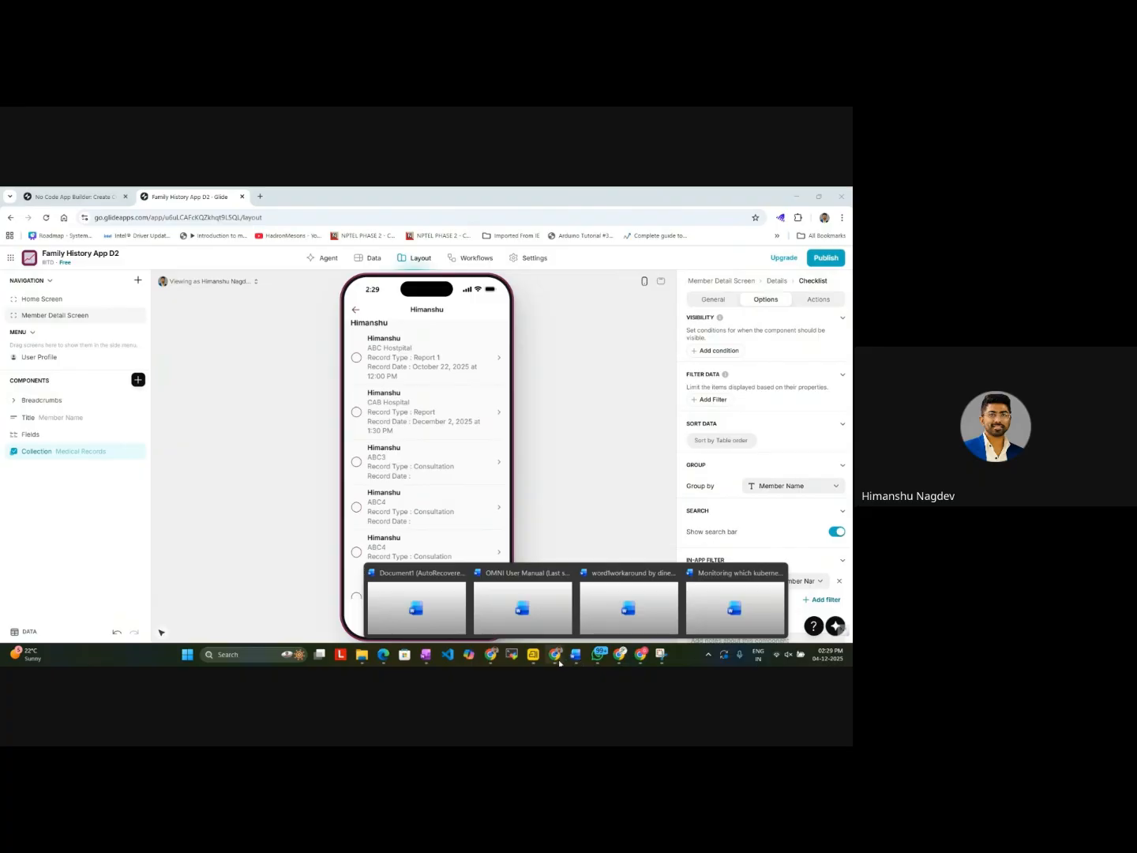
{"action": "left_click", "coordinate": [620, 619]}
{"action": "scroll", "coordinate": [799, 499], "scroll_direction": "down", "scroll_amount": 5}
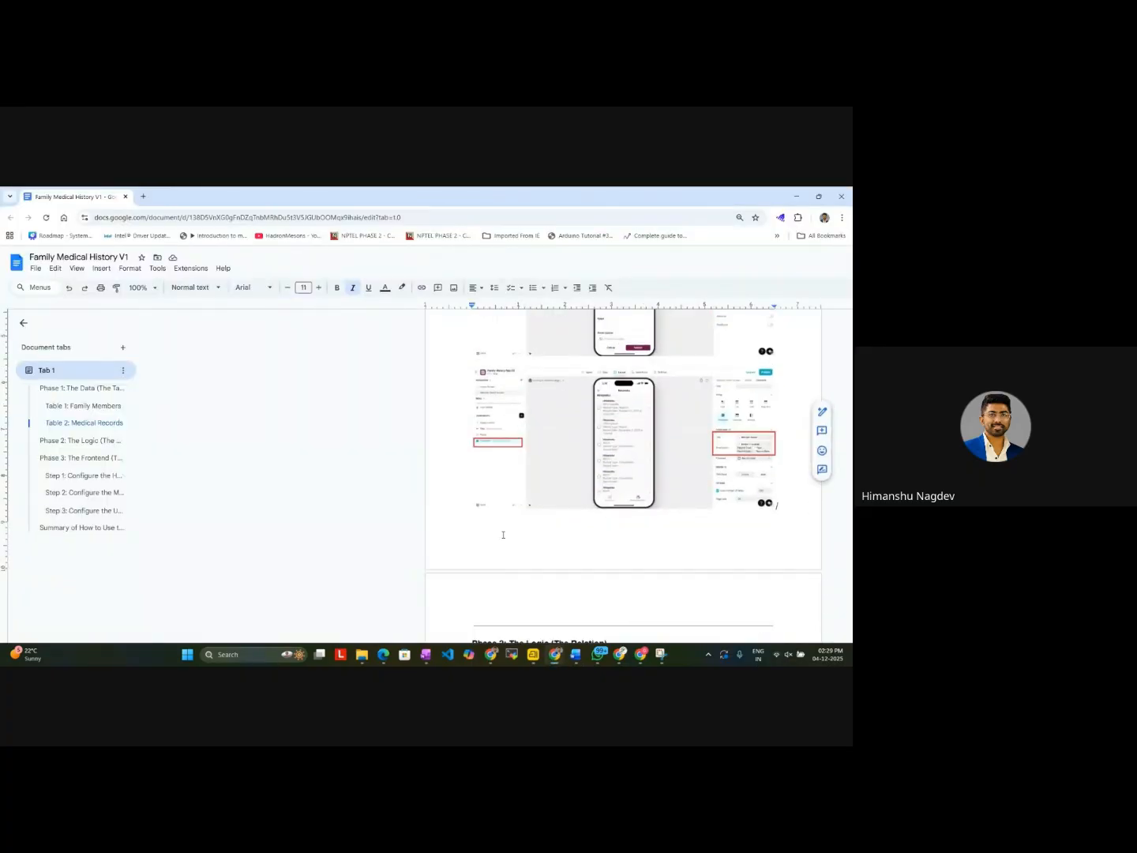
{"action": "key", "text": "ctrl+v"}
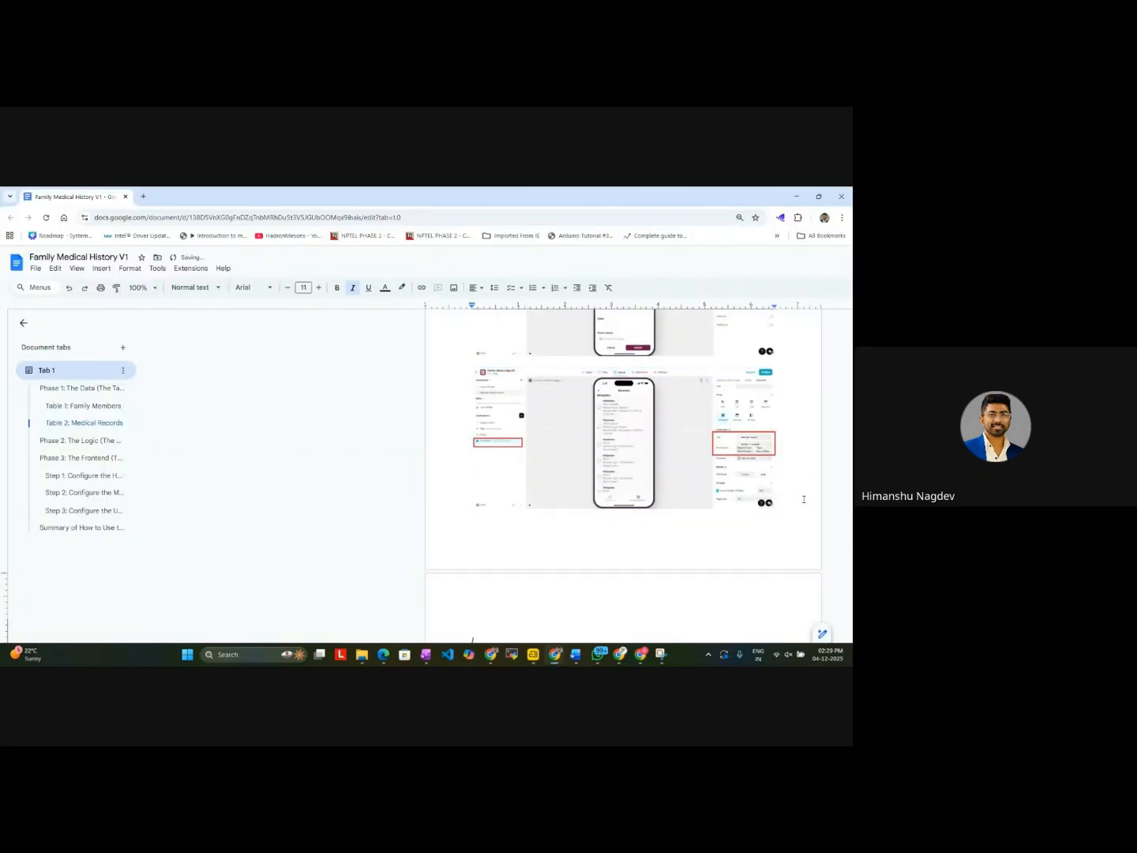
{"action": "scroll", "coordinate": [637, 466], "scroll_direction": "down", "scroll_amount": 5}
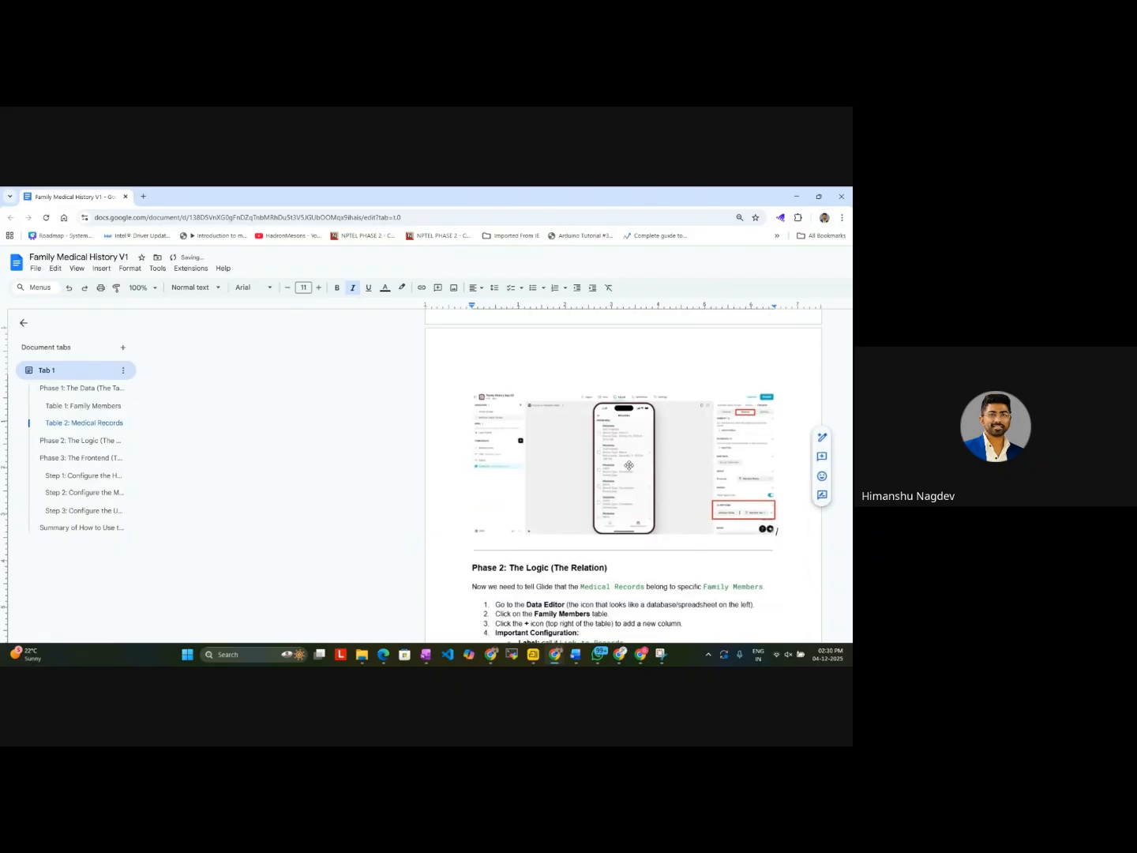
{"action": "left_click", "coordinate": [796, 199]}
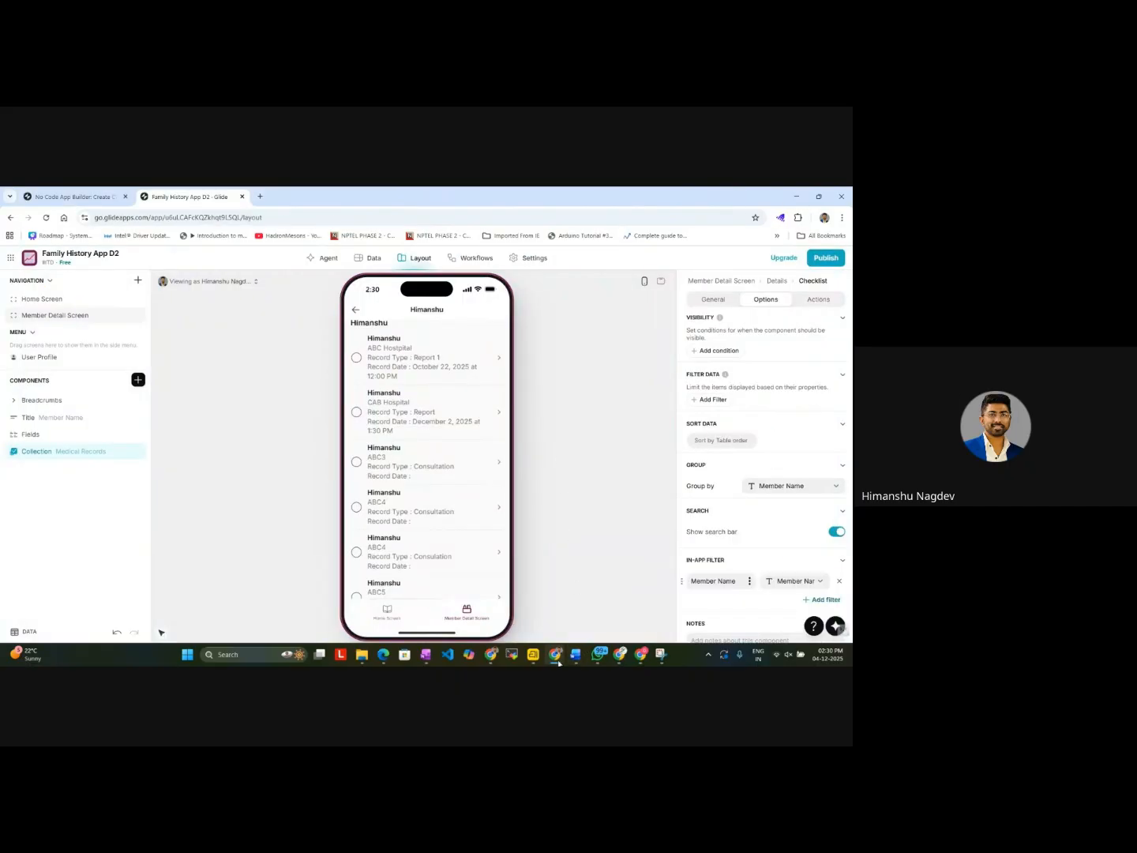
Step: Switch to Gemini and copy its full answer on showing uploaded photos and reports in the record detail screen
{"action": "mouse_move", "coordinate": [556, 654]}
{"action": "left_click", "coordinate": [620, 608]}
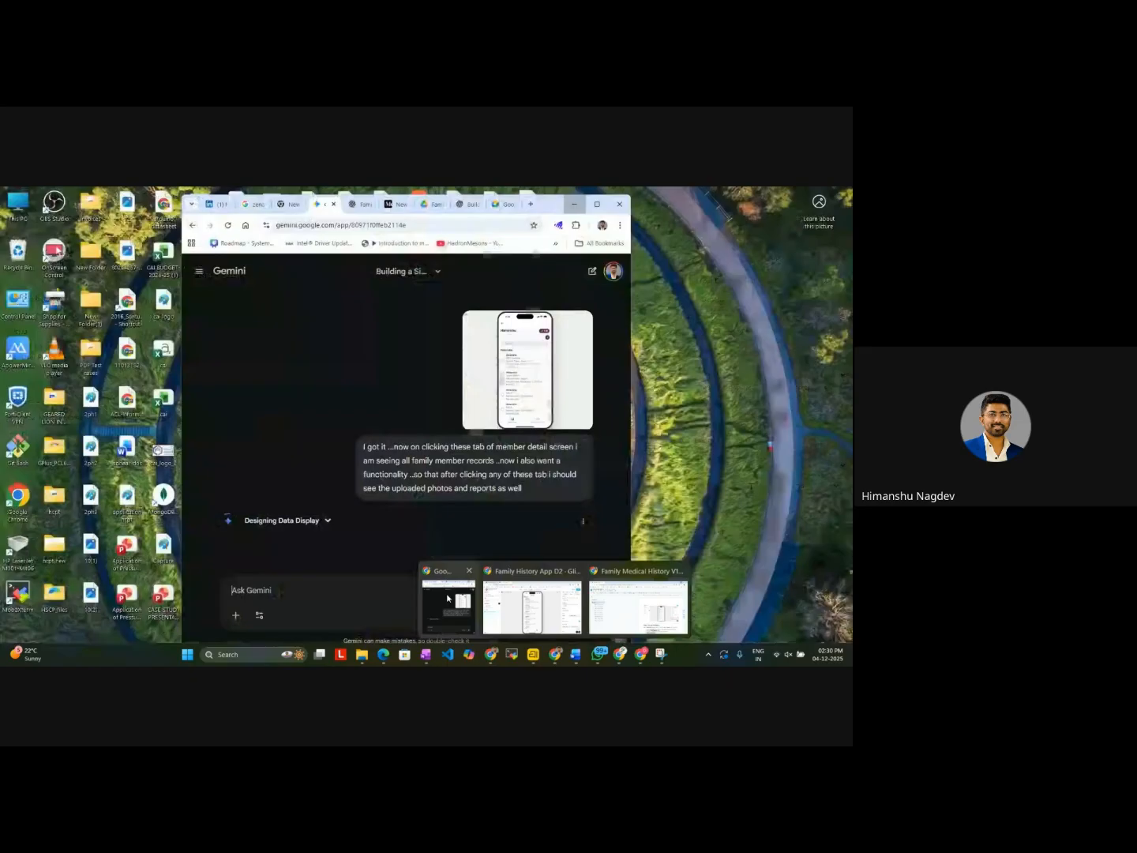
{"action": "left_click", "coordinate": [448, 605]}
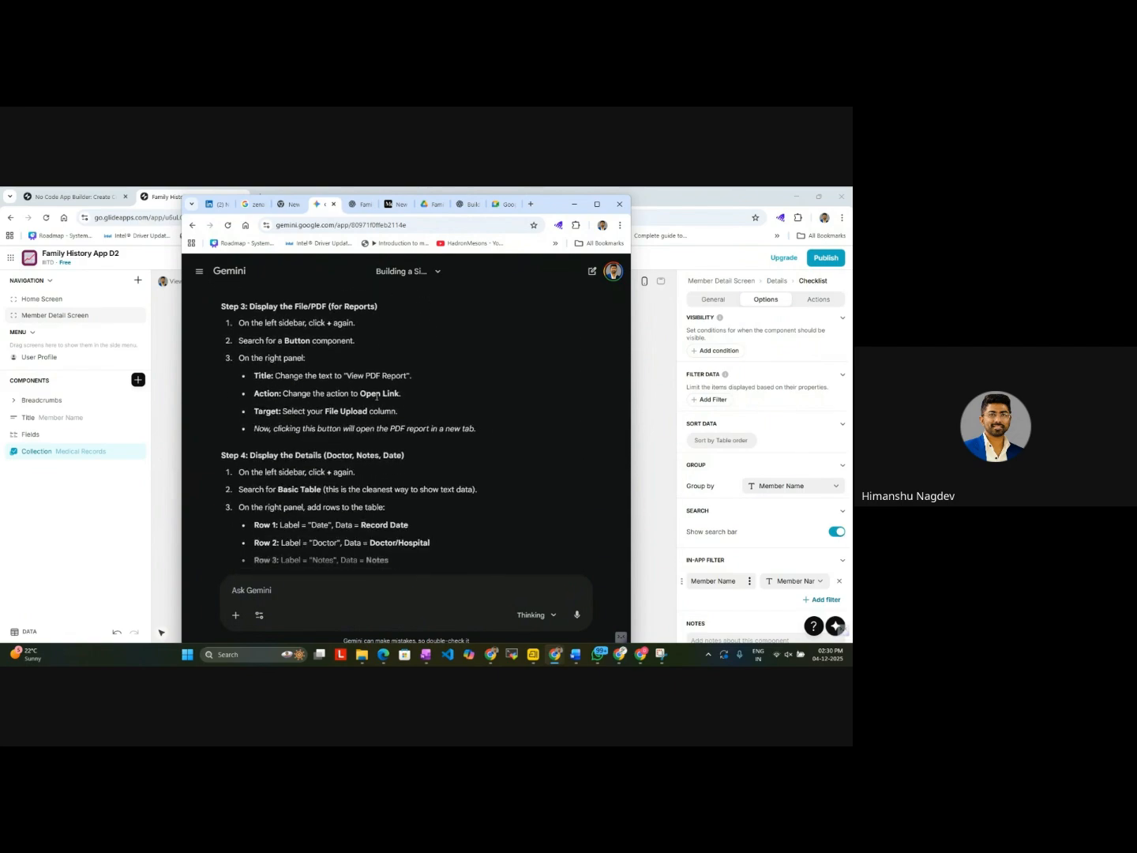
{"action": "scroll", "coordinate": [378, 401], "scroll_direction": "up", "scroll_amount": 10}
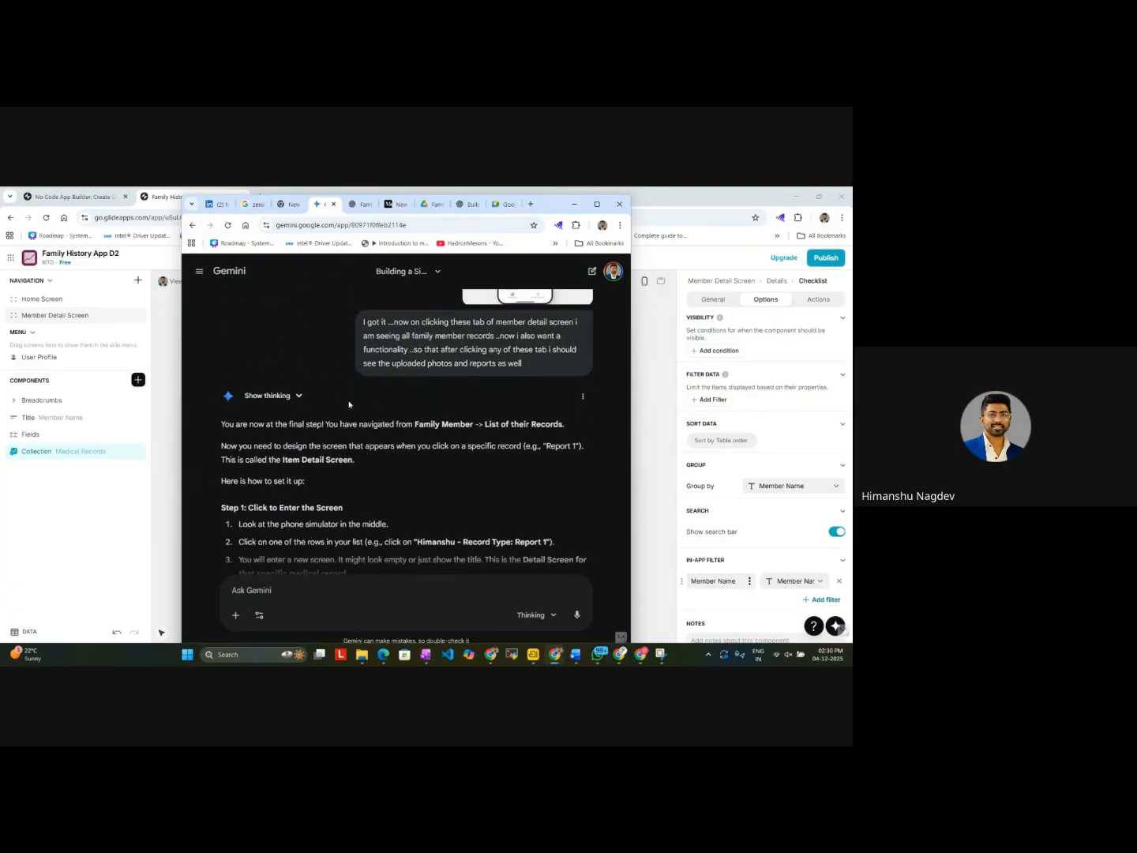
{"action": "left_click_drag", "start_coordinate": [218, 425], "coordinate": [451, 542]}
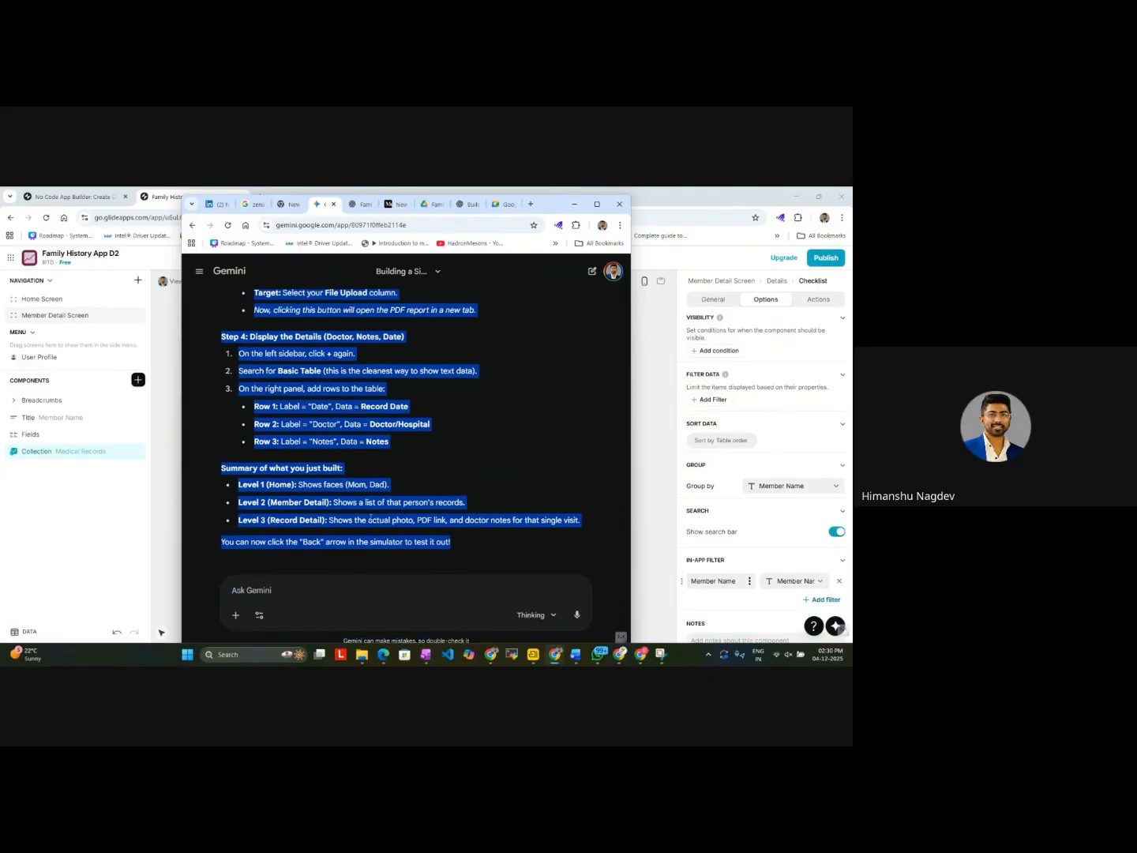
{"action": "right_click", "coordinate": [331, 492]}
{"action": "left_click", "coordinate": [363, 504]}
Step: Switch to the Family Medical History V1 Google Doc and add several blank lines after its closing sentence
{"action": "left_click", "coordinate": [556, 655]}
{"action": "mouse_move", "coordinate": [555, 622]}
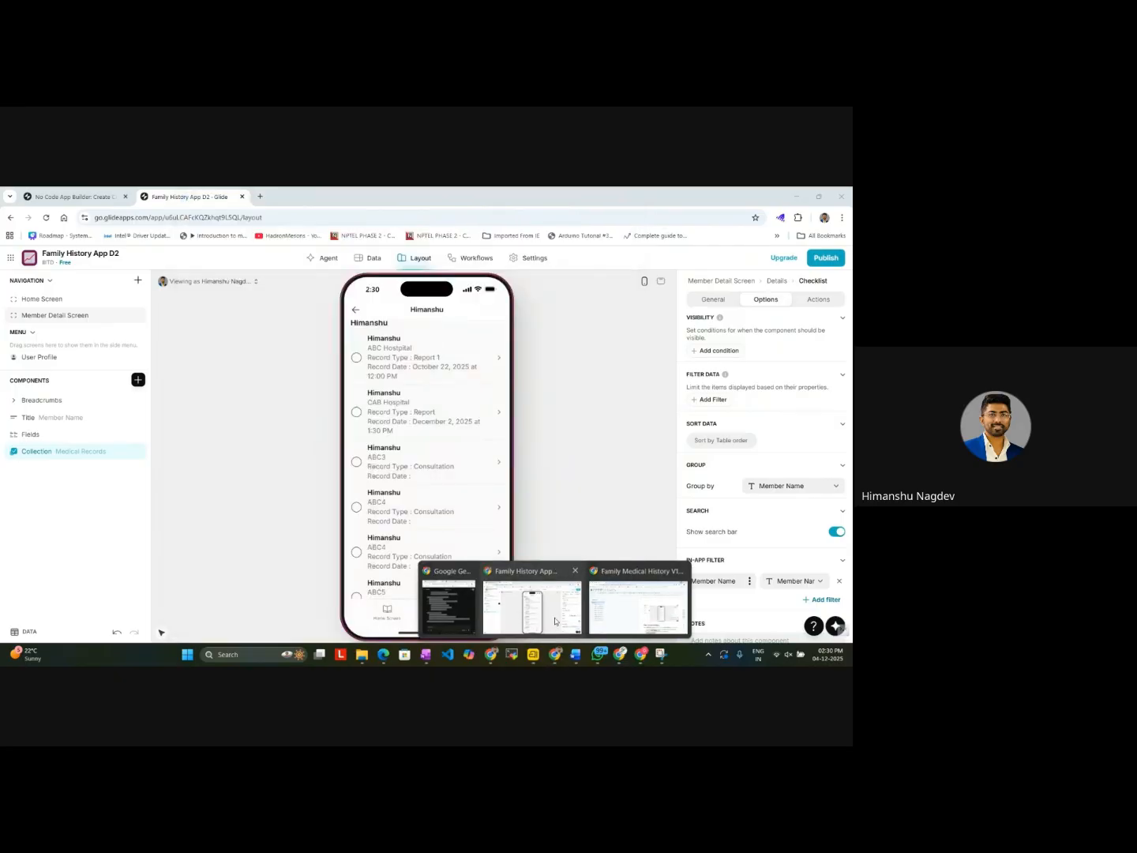
{"action": "left_click", "coordinate": [638, 608]}
{"action": "scroll", "coordinate": [612, 503], "scroll_direction": "down", "scroll_amount": 10}
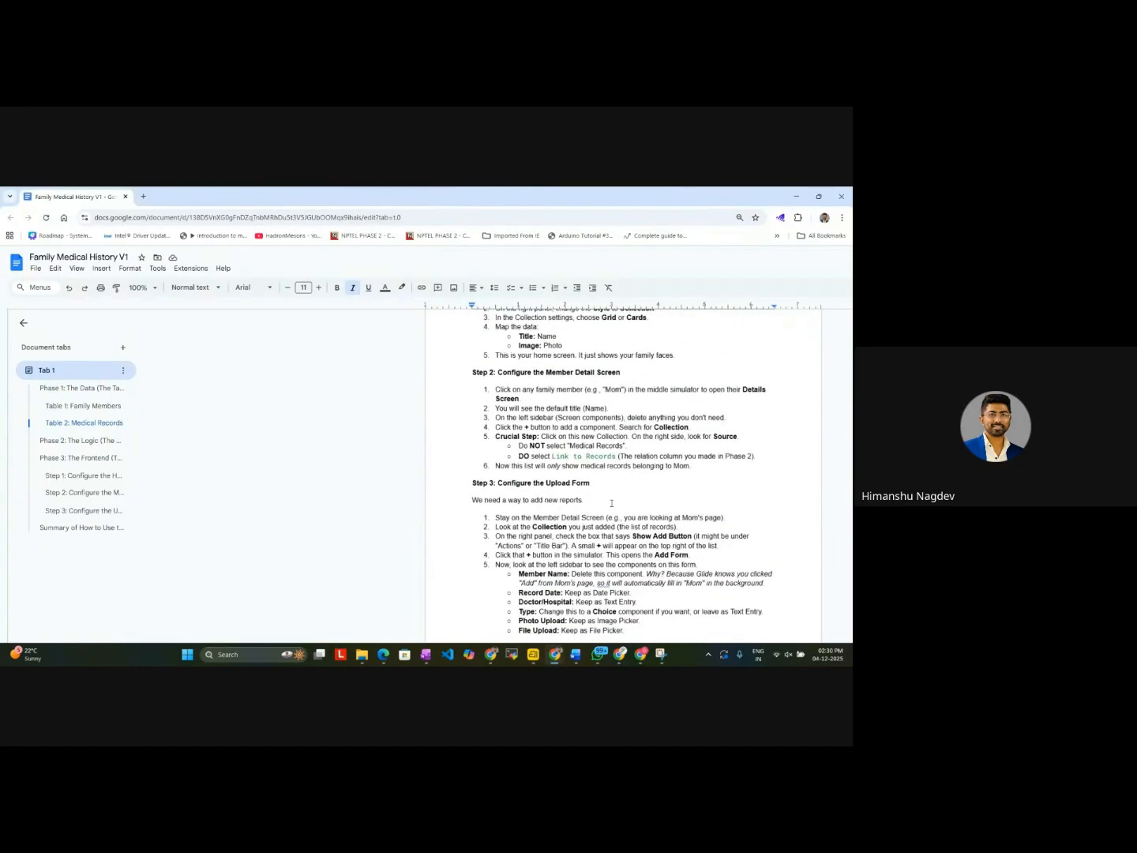
{"action": "scroll", "coordinate": [612, 503], "scroll_direction": "down", "scroll_amount": 10}
{"action": "left_click", "coordinate": [775, 376]}
{"action": "key", "text": "Return"}
{"action": "key", "text": "Return"}
{"action": "key", "text": "Return"}
{"action": "key", "text": "Return"}
{"action": "key", "text": "Return"}
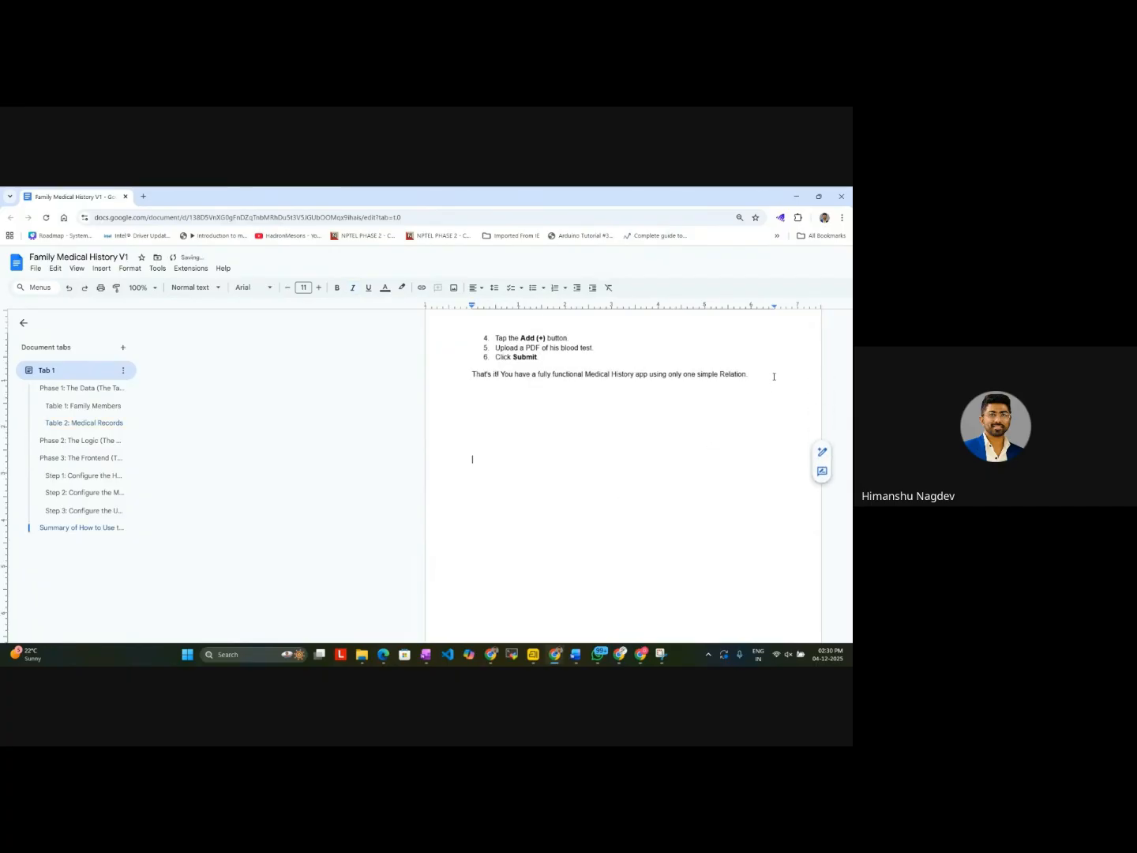
Step: Write "V1 is done as shown above . Now , we will be creating V2 where we can see how to display reports on clicking as well"
{"action": "type", "text": "V1 is done as shown above"}
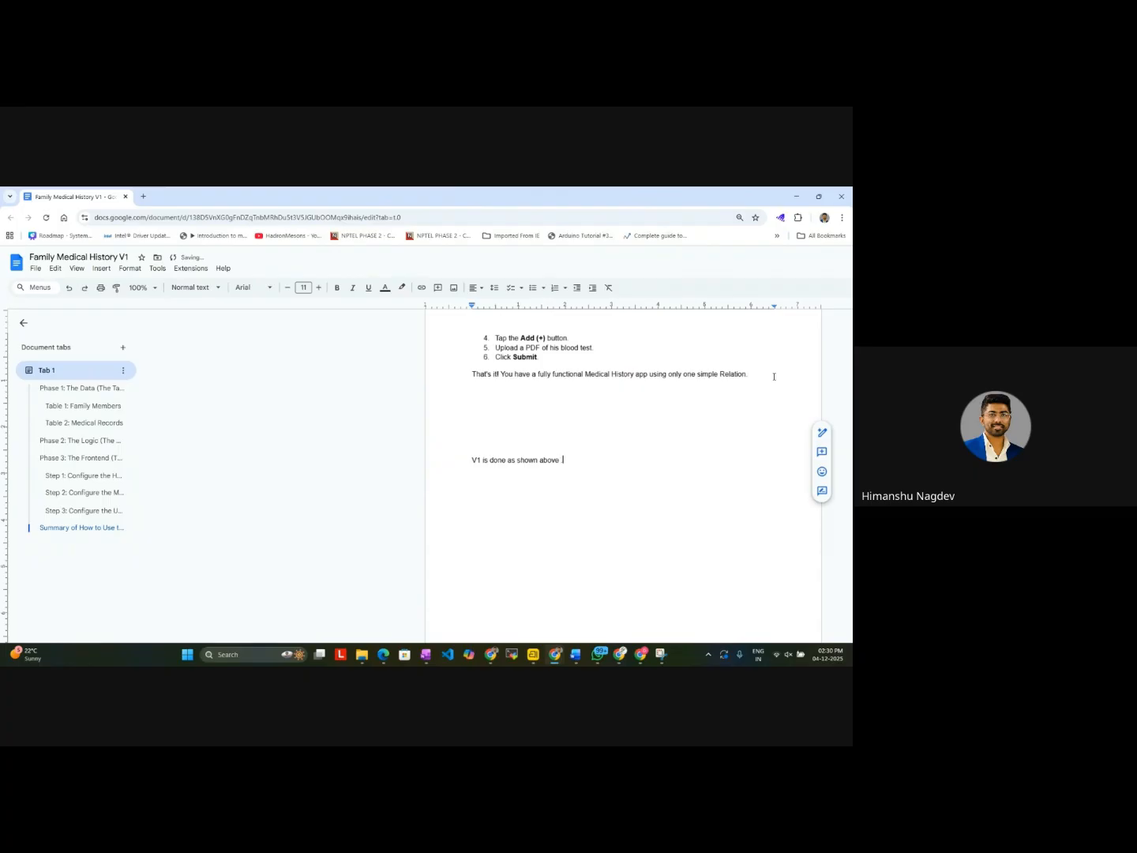
{"action": "type", "text": " . Now , we "}
{"action": "type", "text": "will be creatin"}
{"action": "type", "text": "g V2 WHICH"}
{"action": "key", "text": "BackSpace"}
{"action": "key", "text": "BackSpace"}
{"action": "key", "text": "BackSpace"}
{"action": "key", "text": "BackSpace"}
{"action": "type", "text": "here we can see how "}
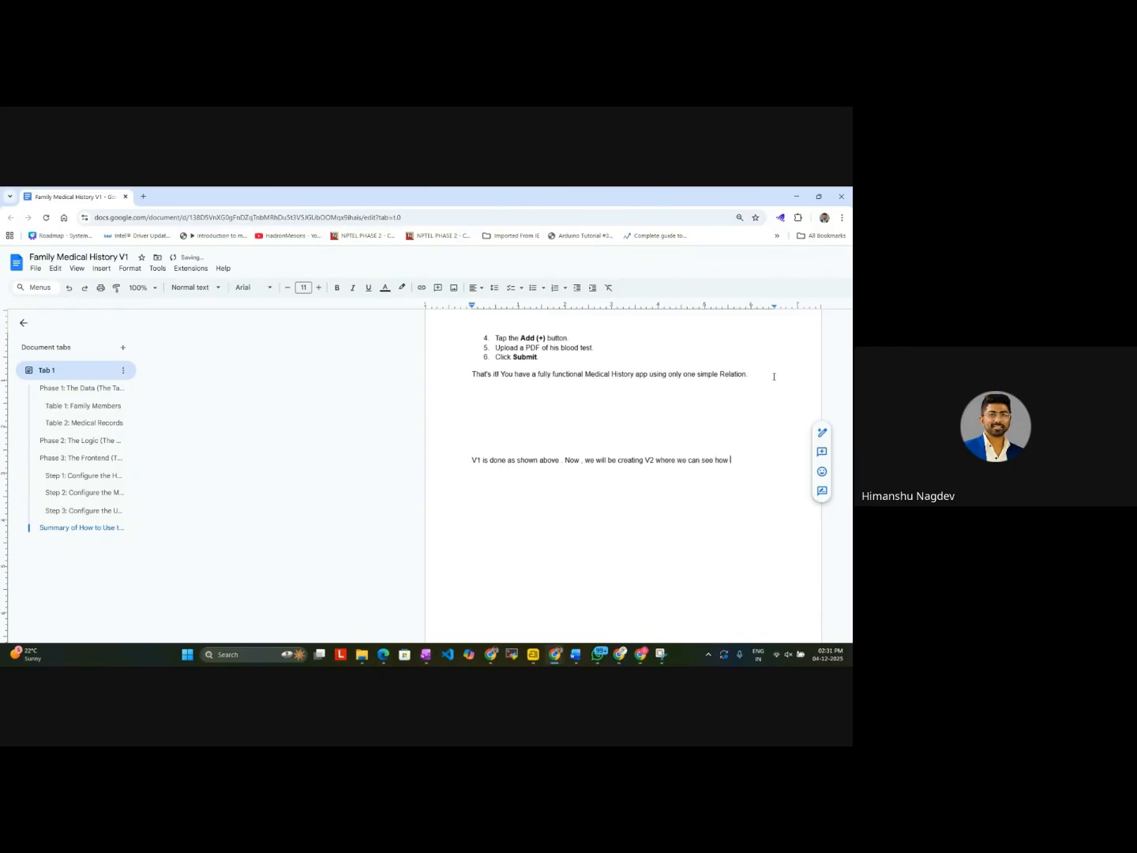
{"action": "type", "text": "to display reports on cl"}
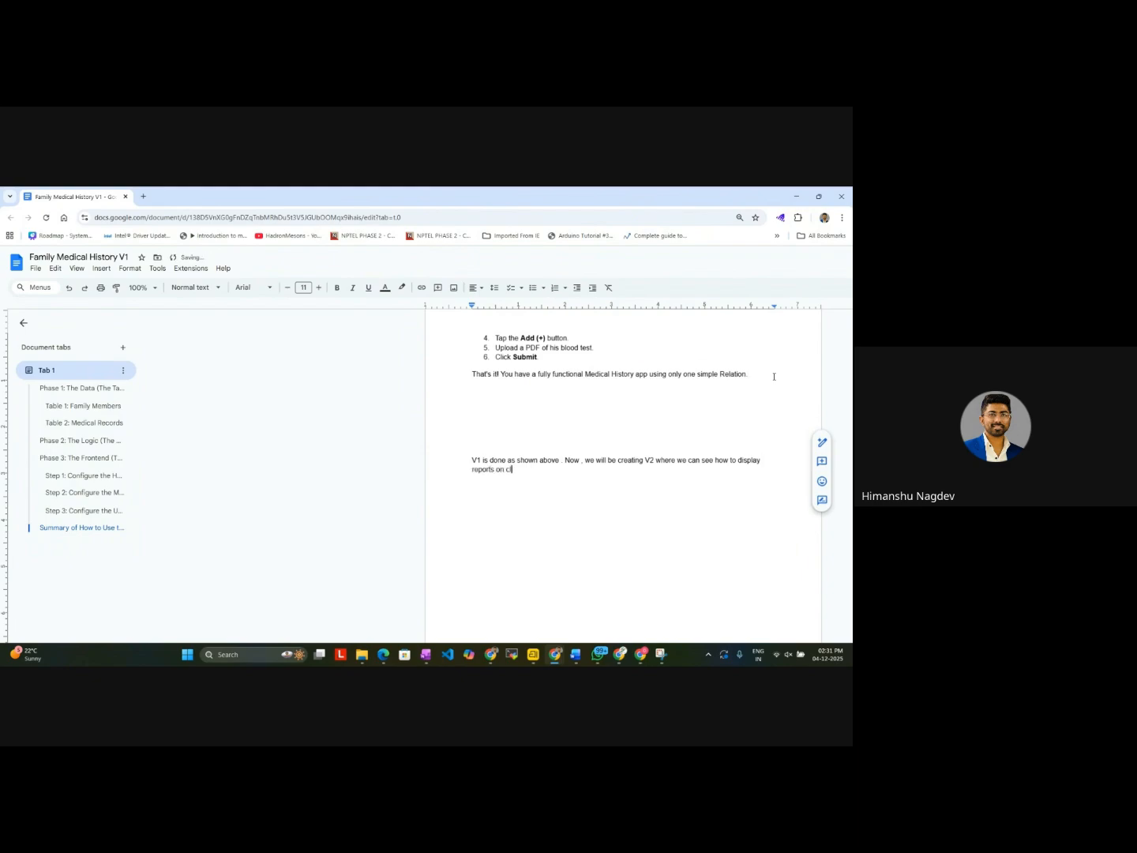
{"action": "type", "text": "icking as well"}
Step: Add the line "Enhancement 1" beneath the note about V2, separated by a blank line
{"action": "key", "text": "Return"}
{"action": "key", "text": "Return"}
{"action": "type", "text": "Enha"}
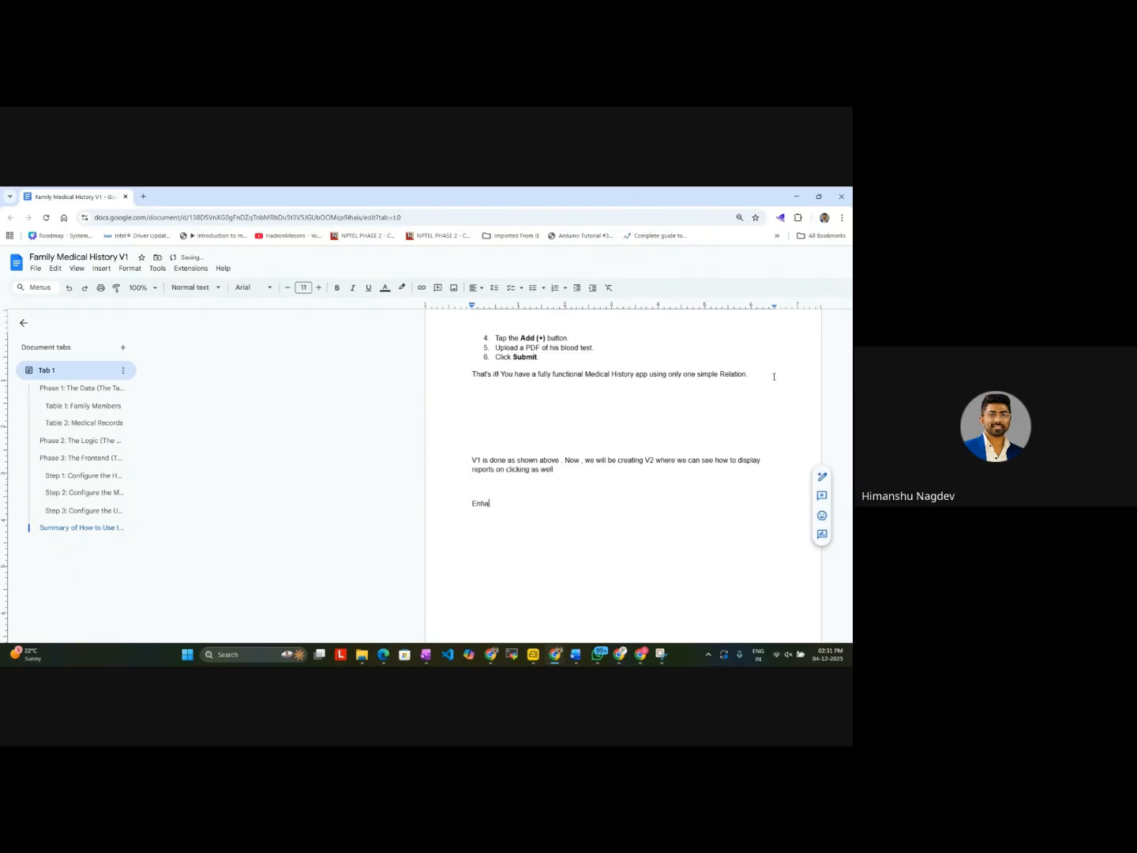
{"action": "type", "text": "ccement 1"}
Step: Add the heading "ENHANCEMENT" above the note about V1 and V2, and highlight it yellow
{"action": "left_click", "coordinate": [554, 420]}
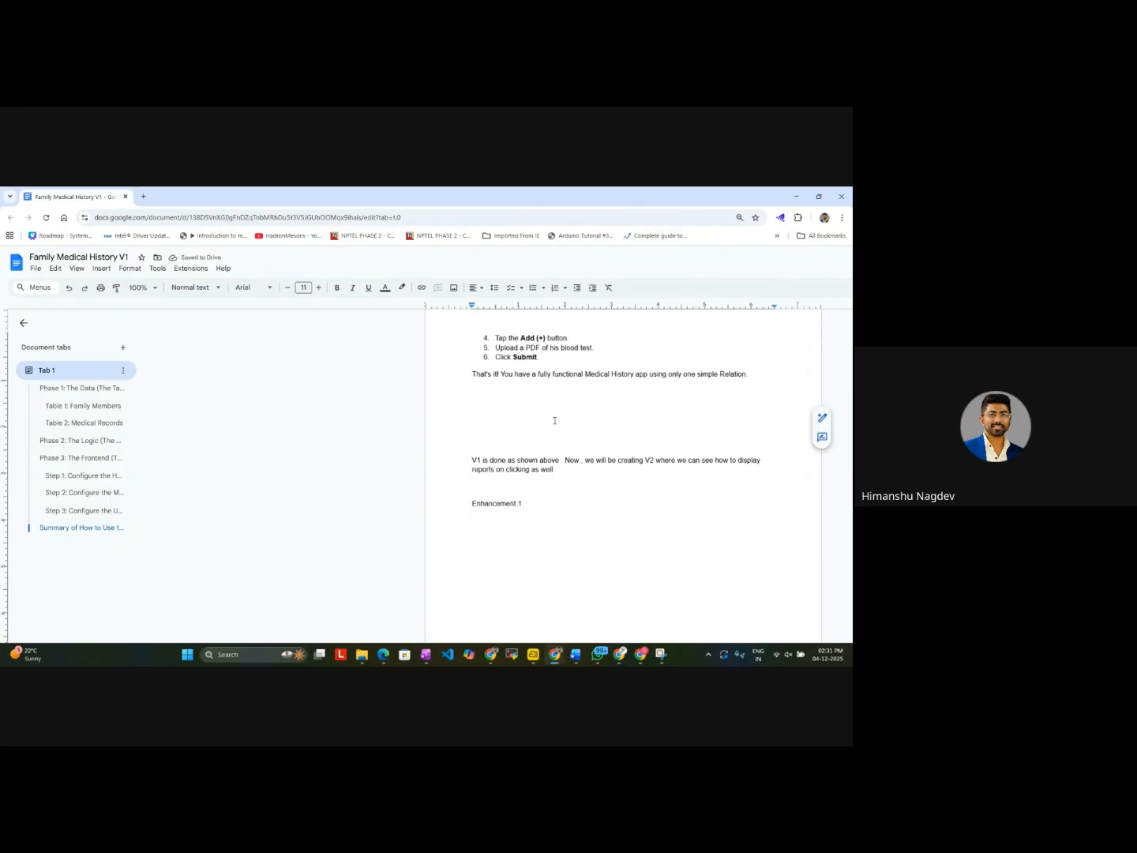
{"action": "type", "text": "ENHANCE"}
{"action": "type", "text": "MENT"}
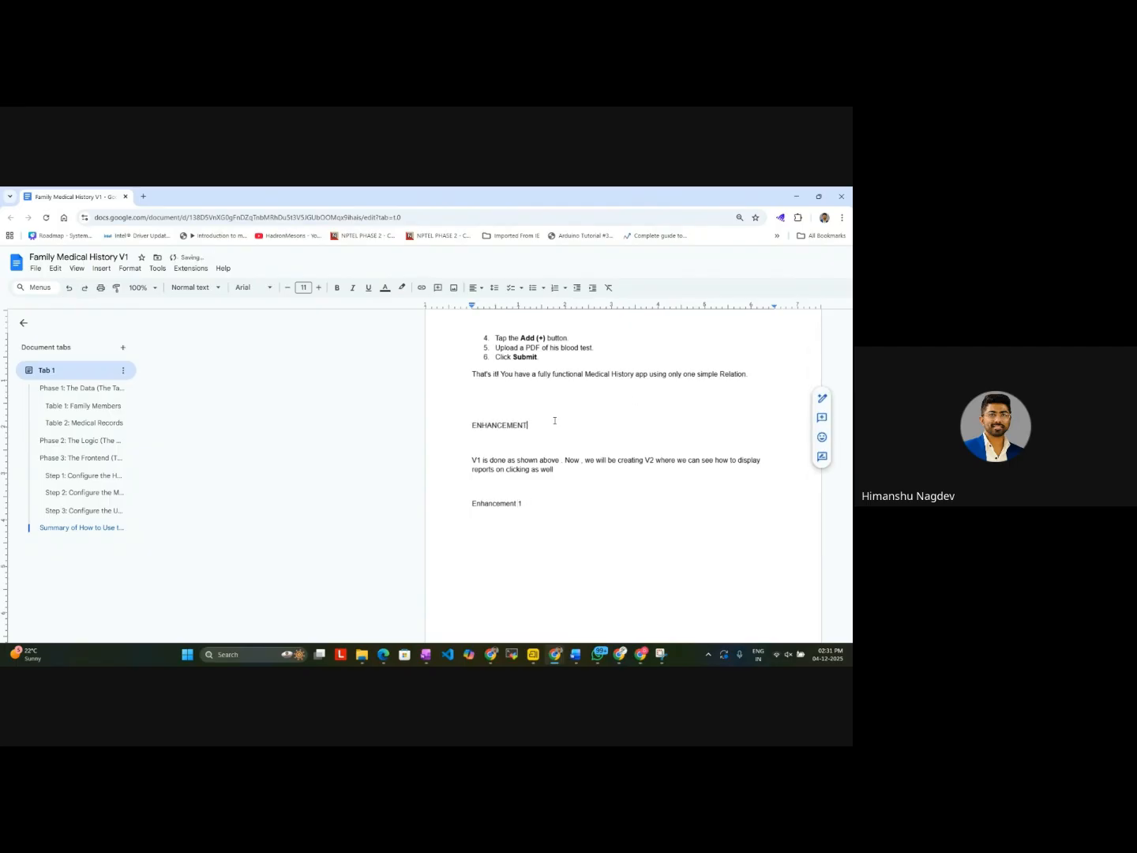
{"action": "left_click_drag", "start_coordinate": [473, 405], "coordinate": [531, 432]}
{"action": "left_click", "coordinate": [402, 288]}
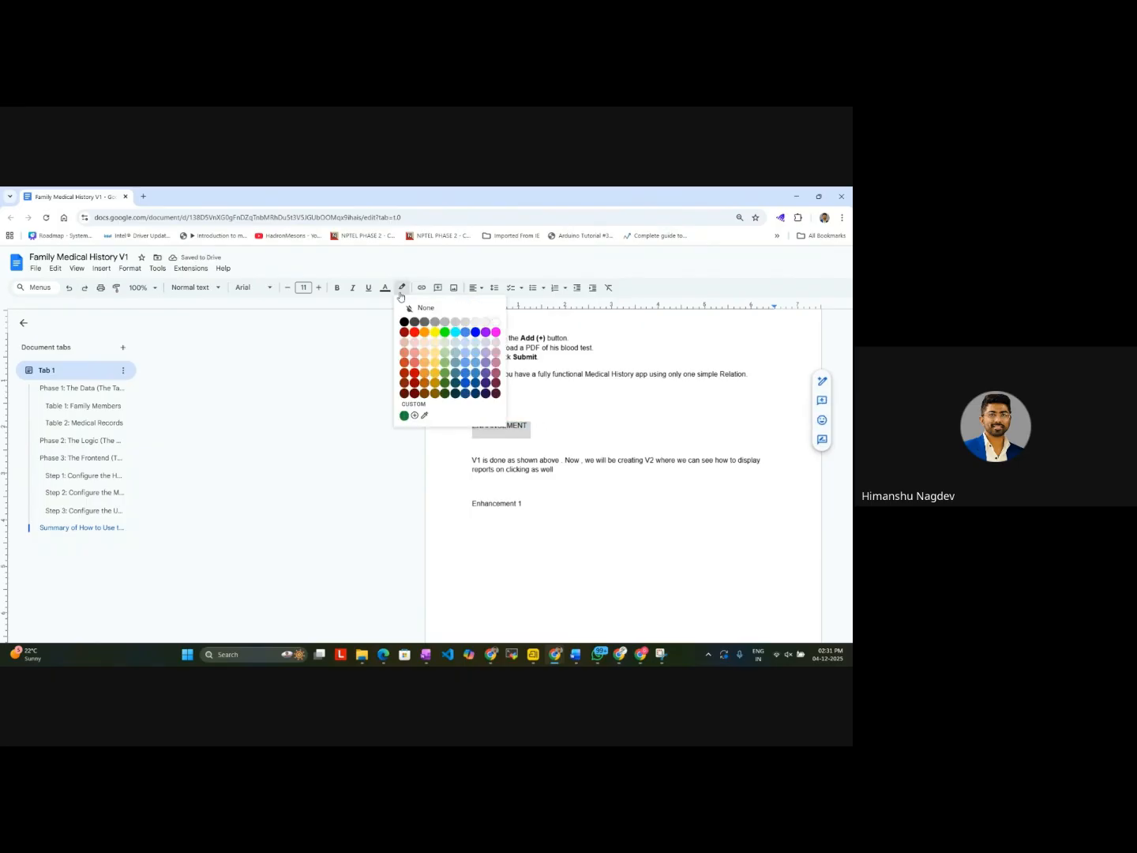
{"action": "left_click", "coordinate": [438, 335]}
Step: Highlight the "Enhancement 1" line in cyan
{"action": "left_click", "coordinate": [534, 503]}
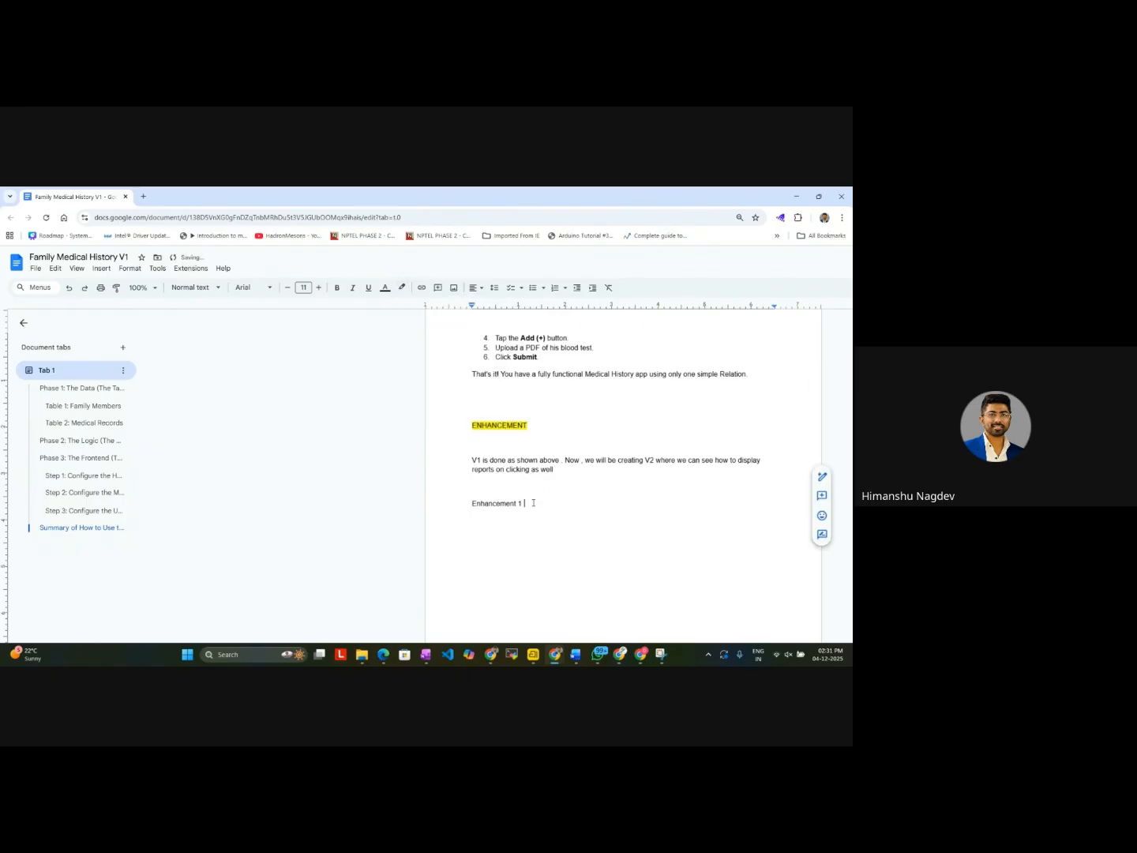
{"action": "triple_click", "coordinate": [534, 503]}
{"action": "left_click", "coordinate": [402, 288]}
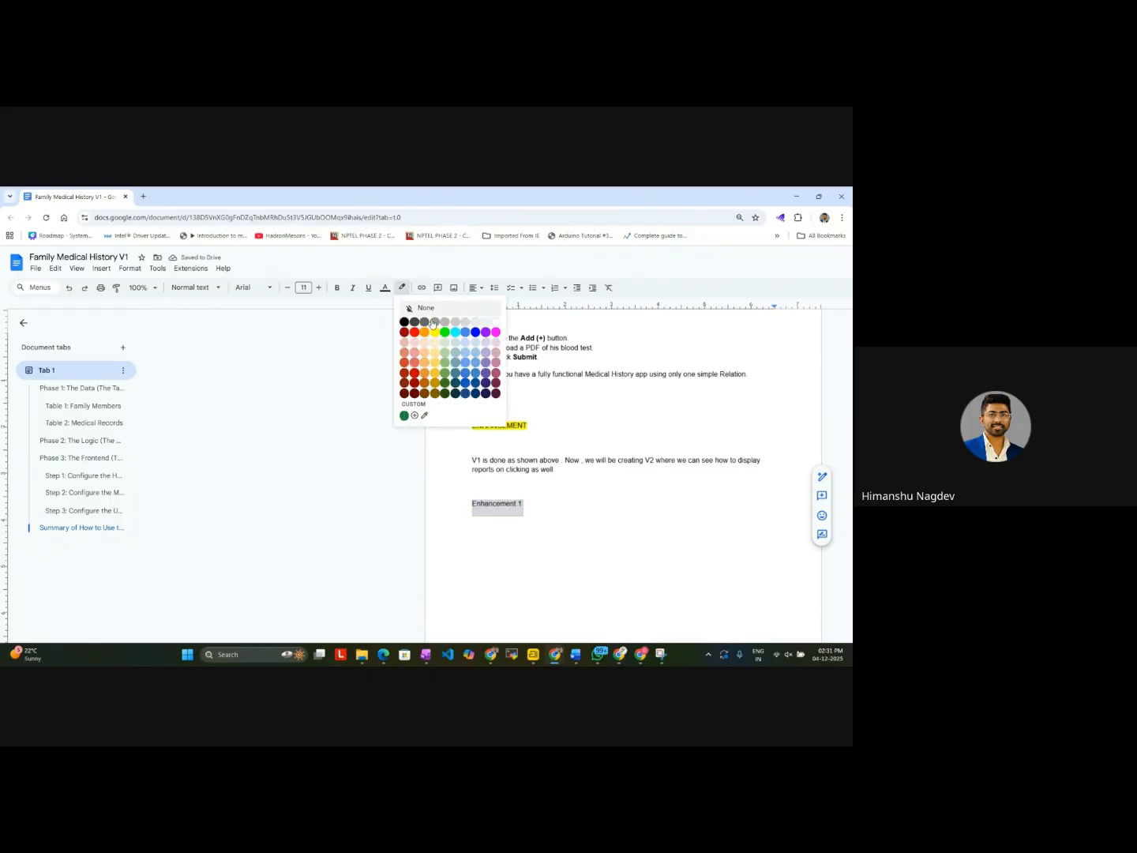
{"action": "left_click", "coordinate": [458, 337]}
Step: Paste the copied Gemini instructions beneath the "Enhancement 1" line and review the pasted steps
{"action": "left_click", "coordinate": [500, 537]}
{"action": "key", "text": "ctrl+v"}
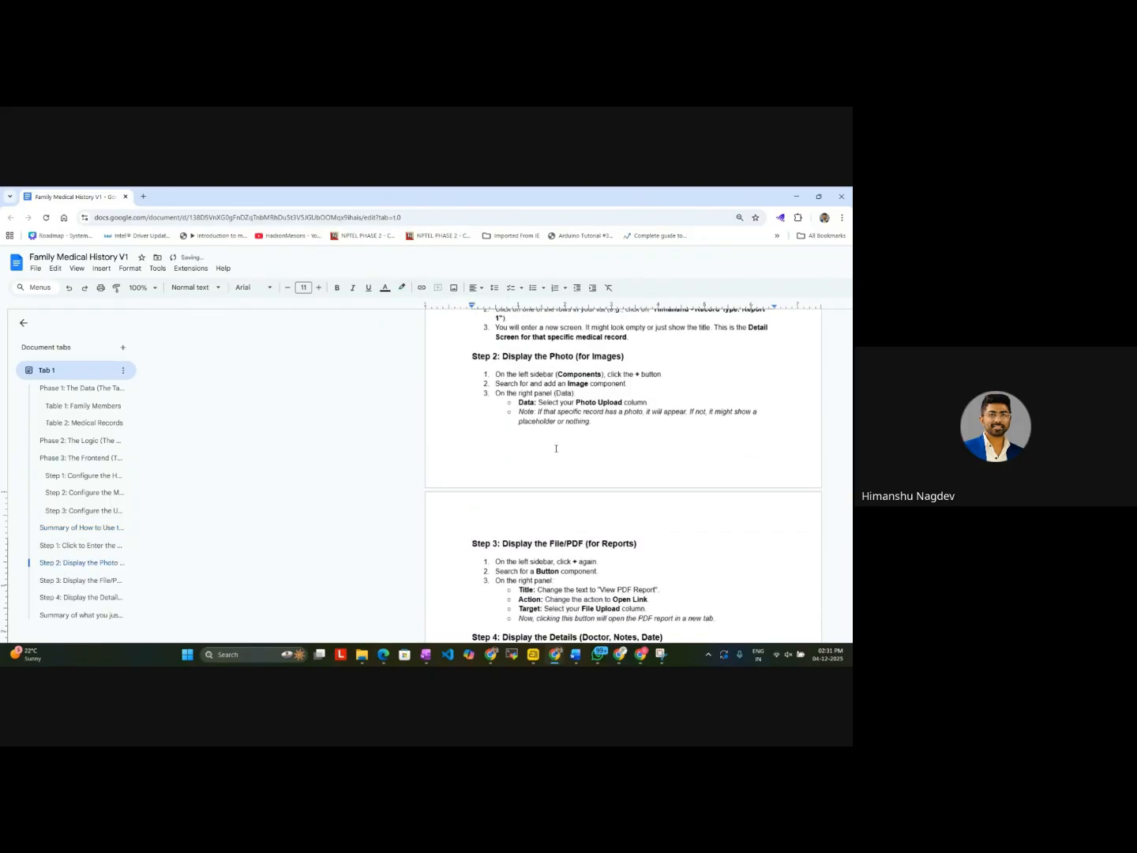
{"action": "scroll", "coordinate": [556, 447], "scroll_direction": "up", "scroll_amount": 9}
{"action": "scroll", "coordinate": [545, 411], "scroll_direction": "down", "scroll_amount": 5}
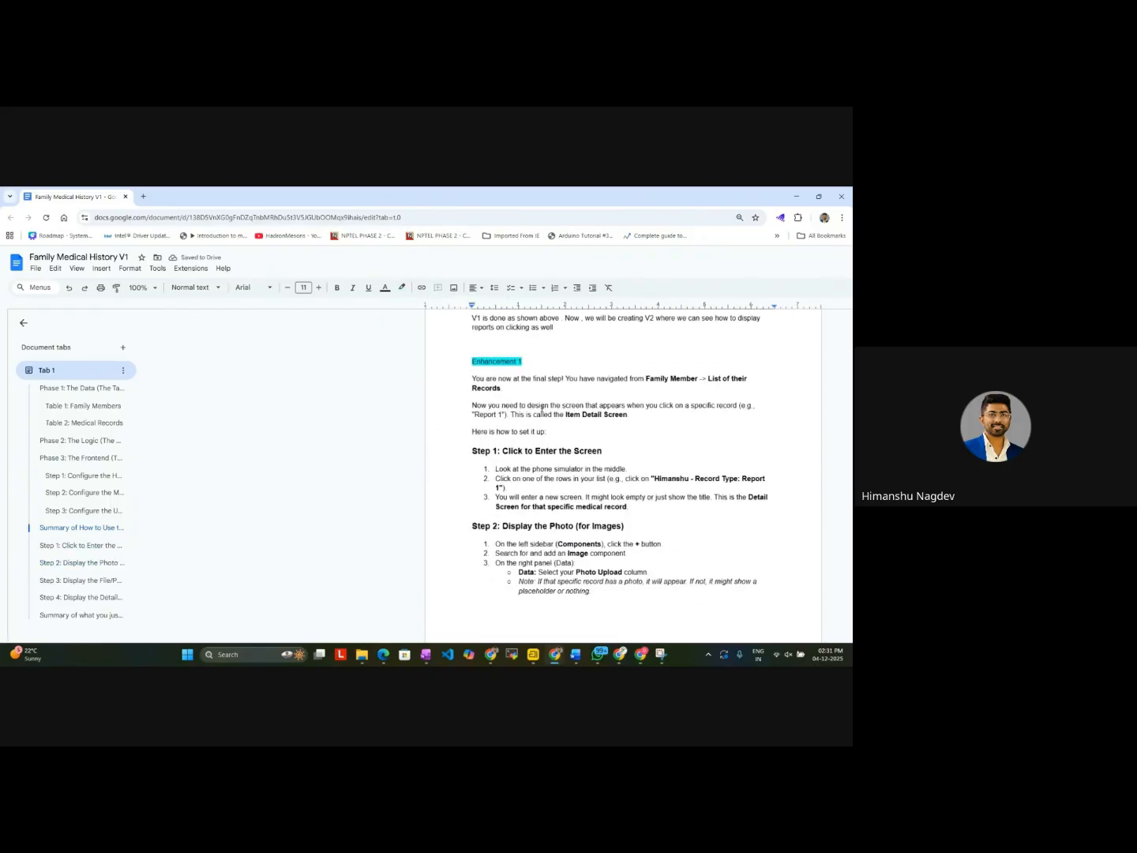
{"action": "key", "text": "ctrl+minus"}
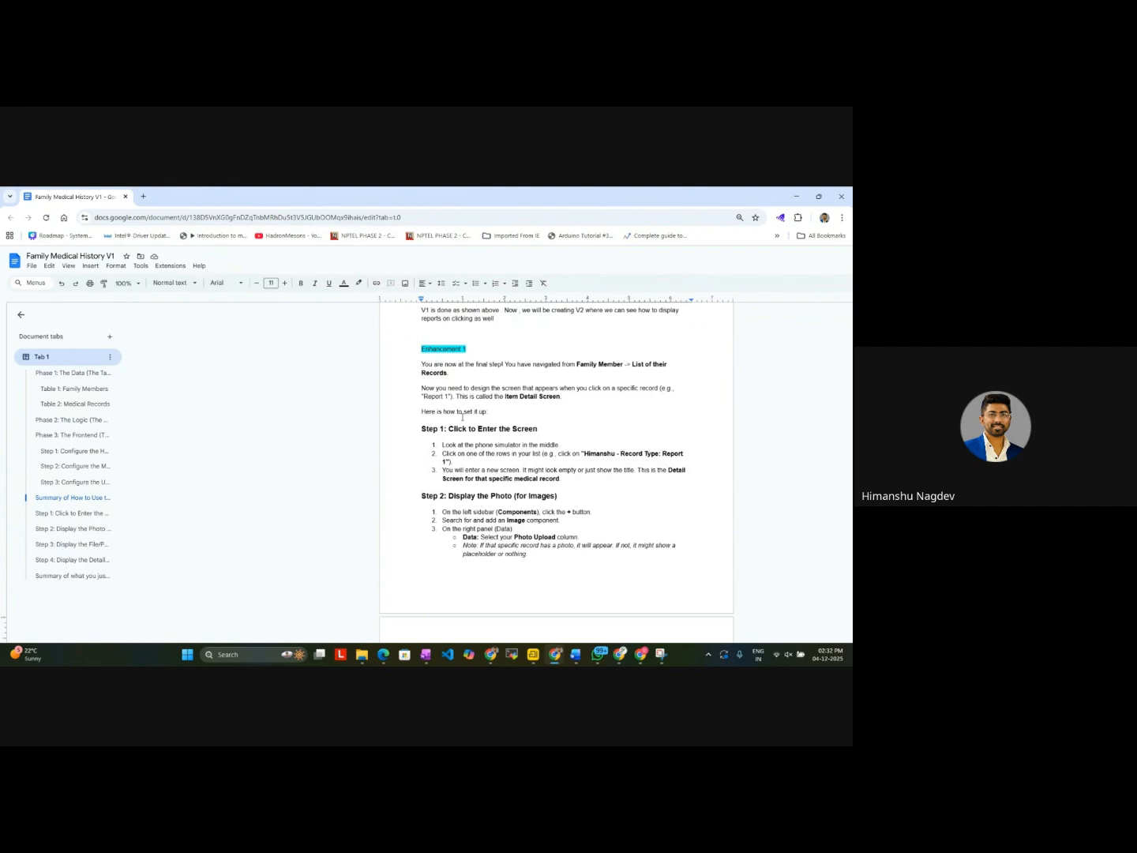
{"action": "scroll", "coordinate": [443, 514], "scroll_direction": "down", "scroll_amount": 3}
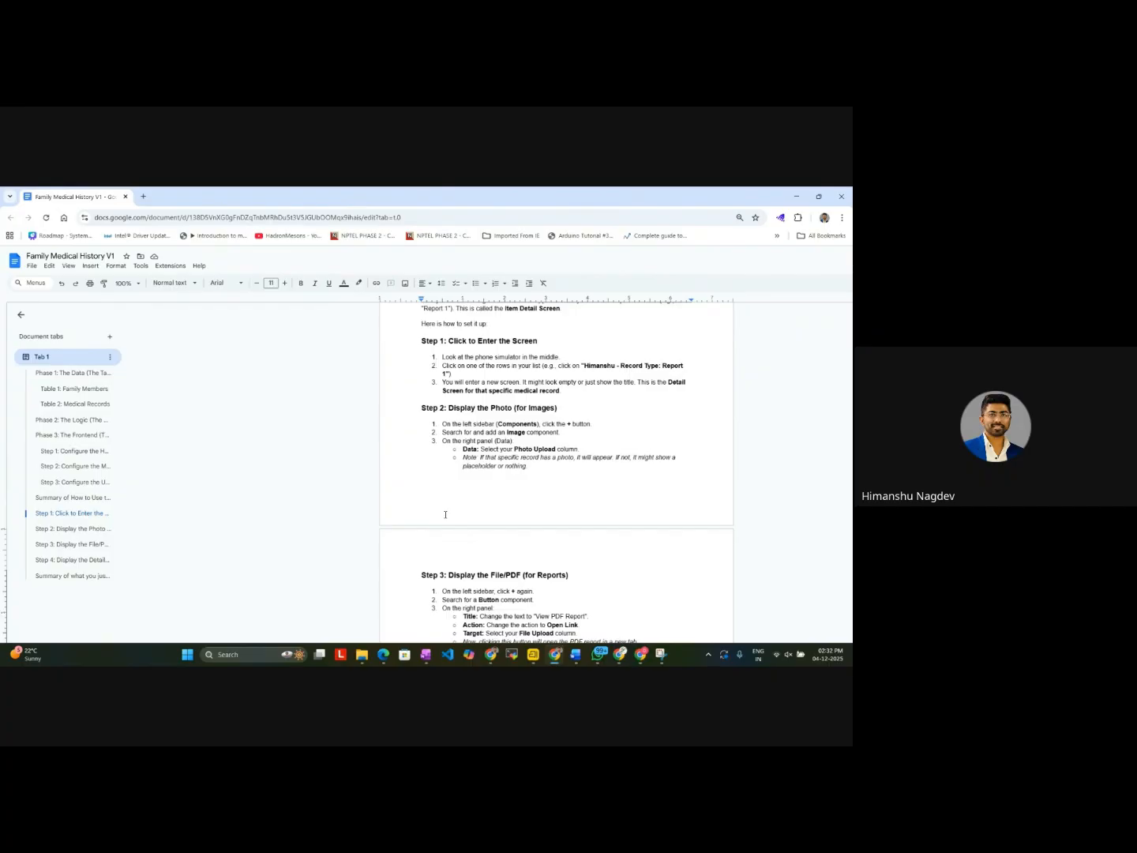
{"action": "scroll", "coordinate": [446, 515], "scroll_direction": "down", "scroll_amount": 2}
{"action": "scroll", "coordinate": [445, 514], "scroll_direction": "down", "scroll_amount": 1}
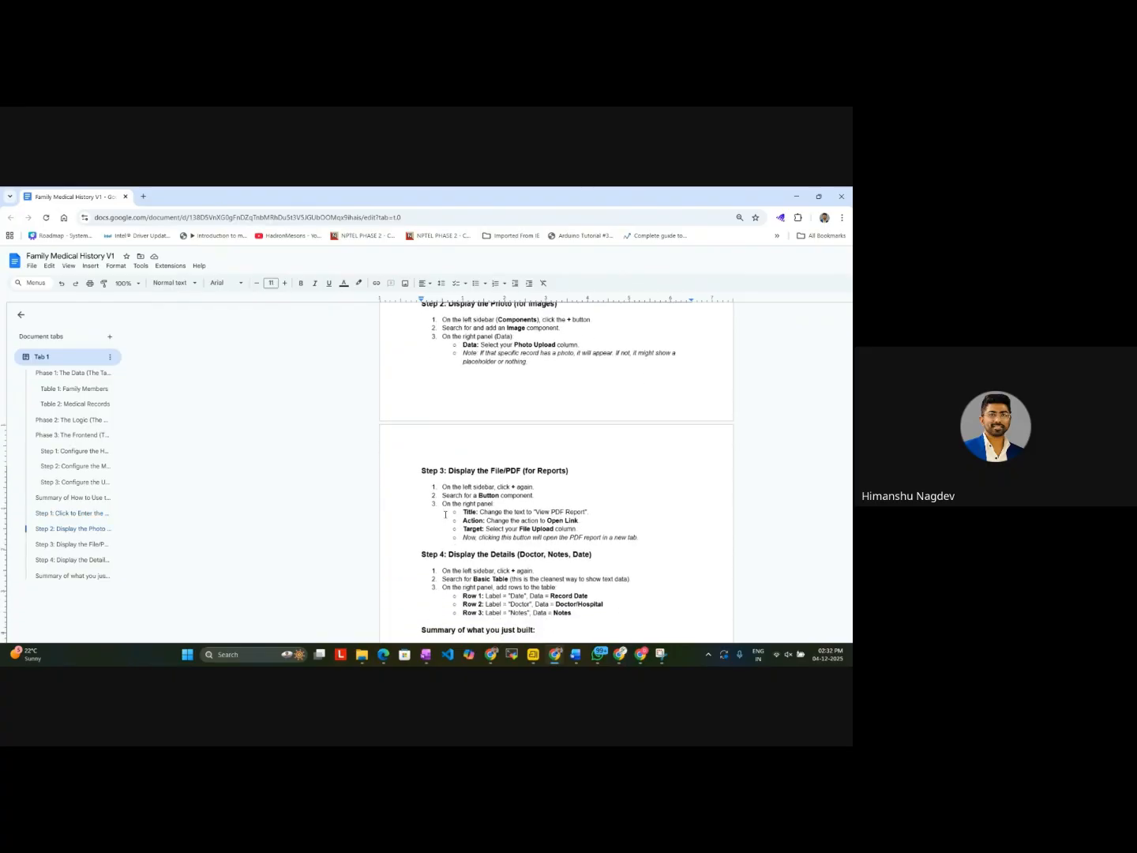